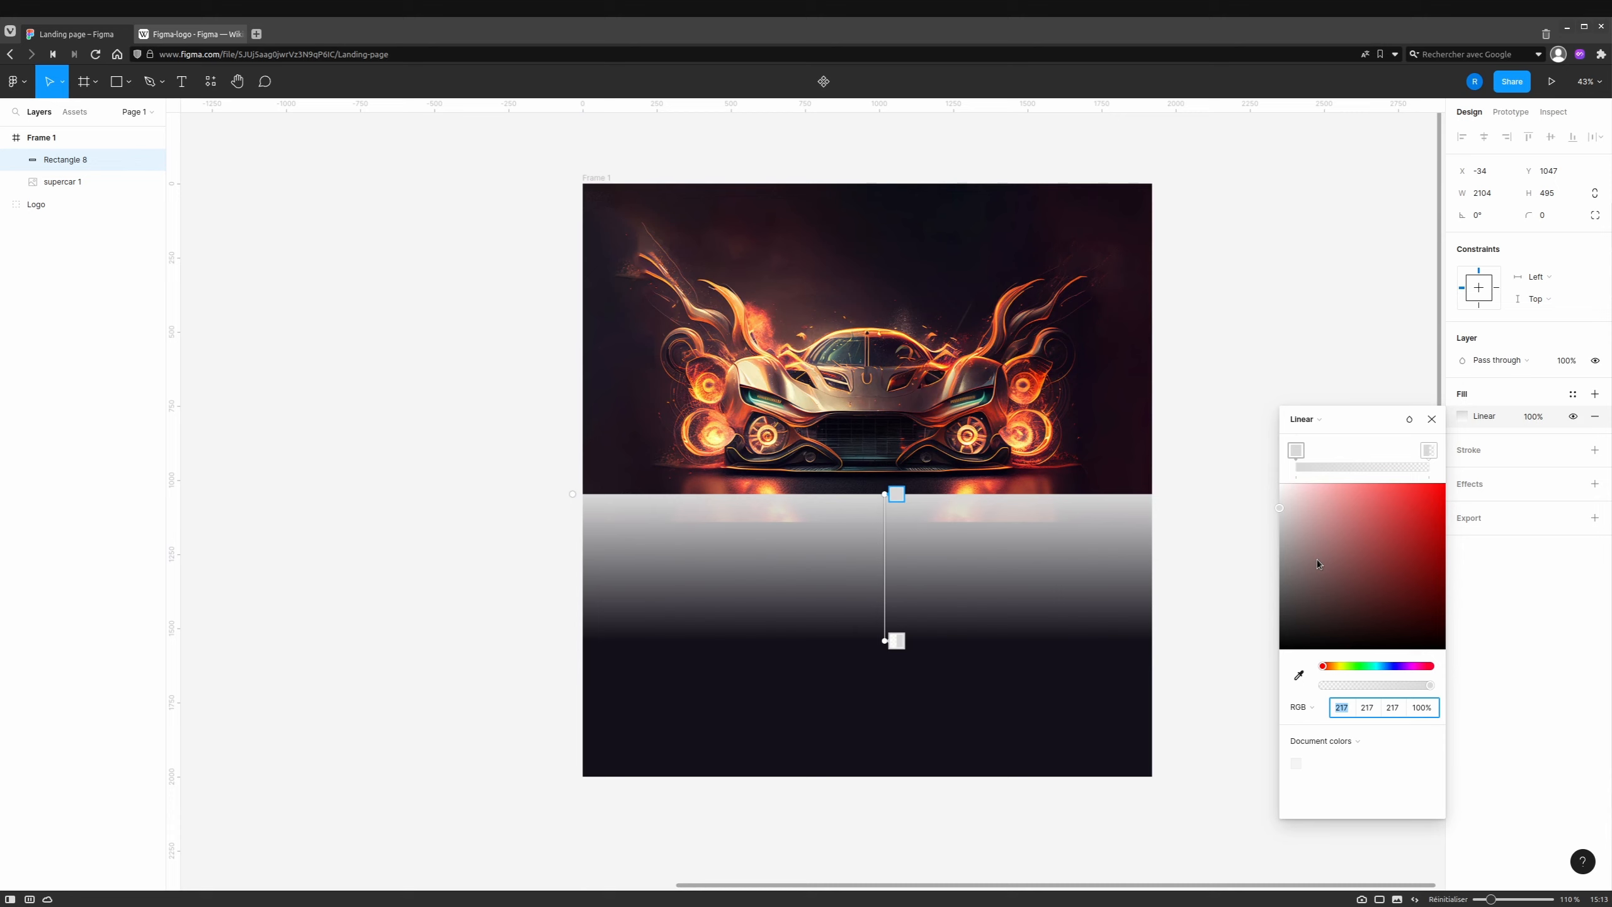
Set the first stop of the rectangle's linear gradient to the dark colour from the local colours.
click(1295, 452)
mouse_move(1286, 453)
mouse_down()
mouse_move(1346, 453)
mouse_move(1258, 455)
mouse_up()
click(1331, 743)
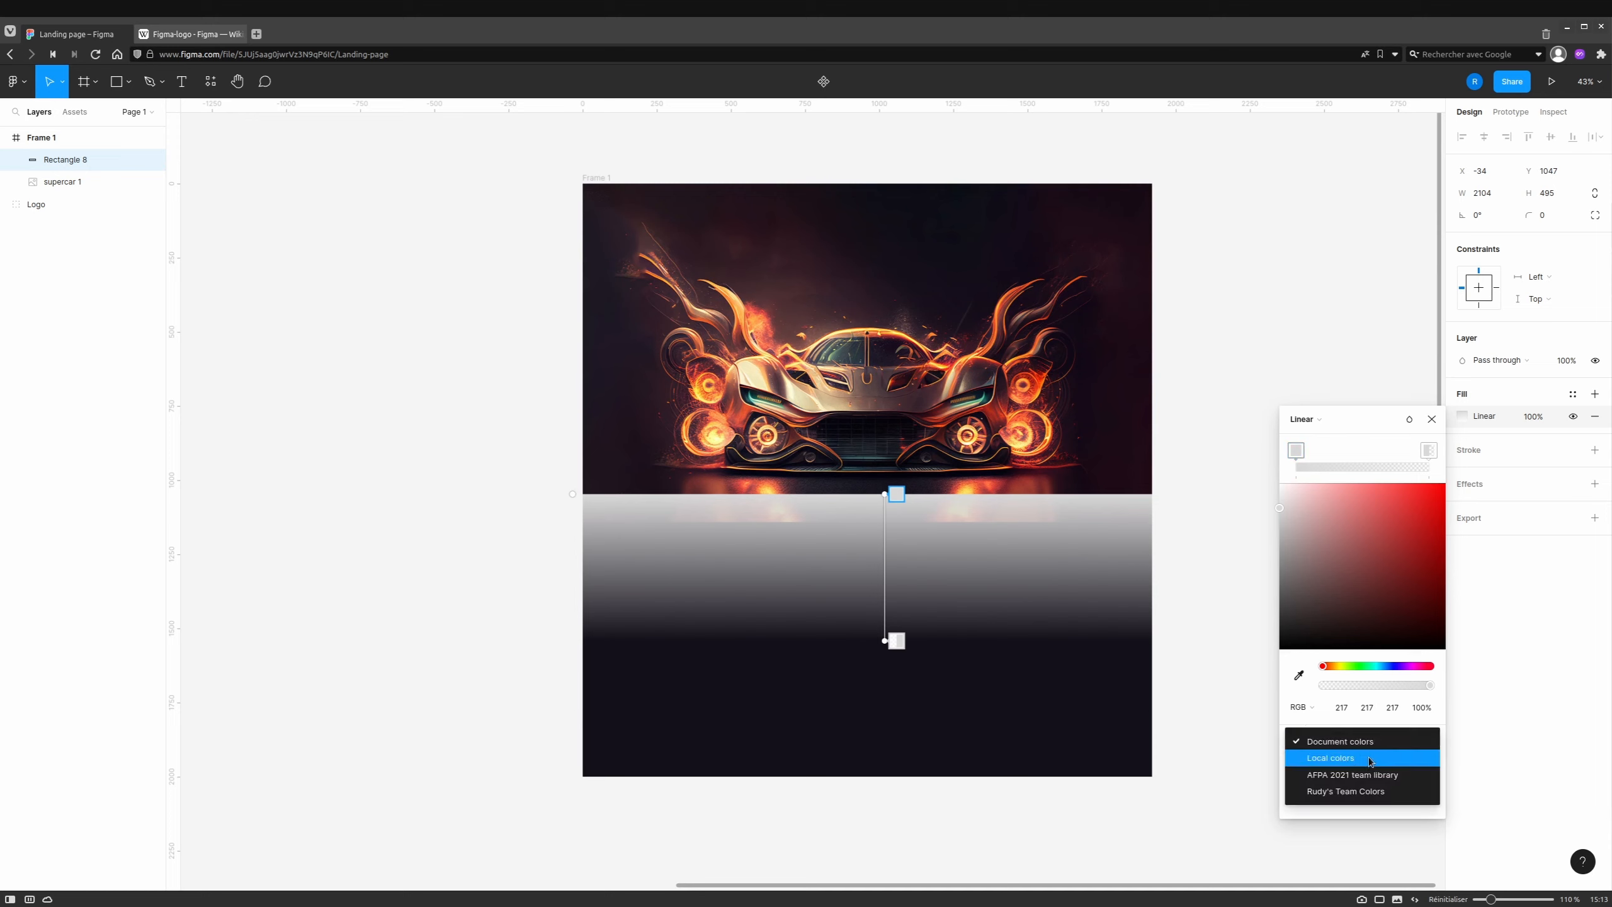
click(1348, 758)
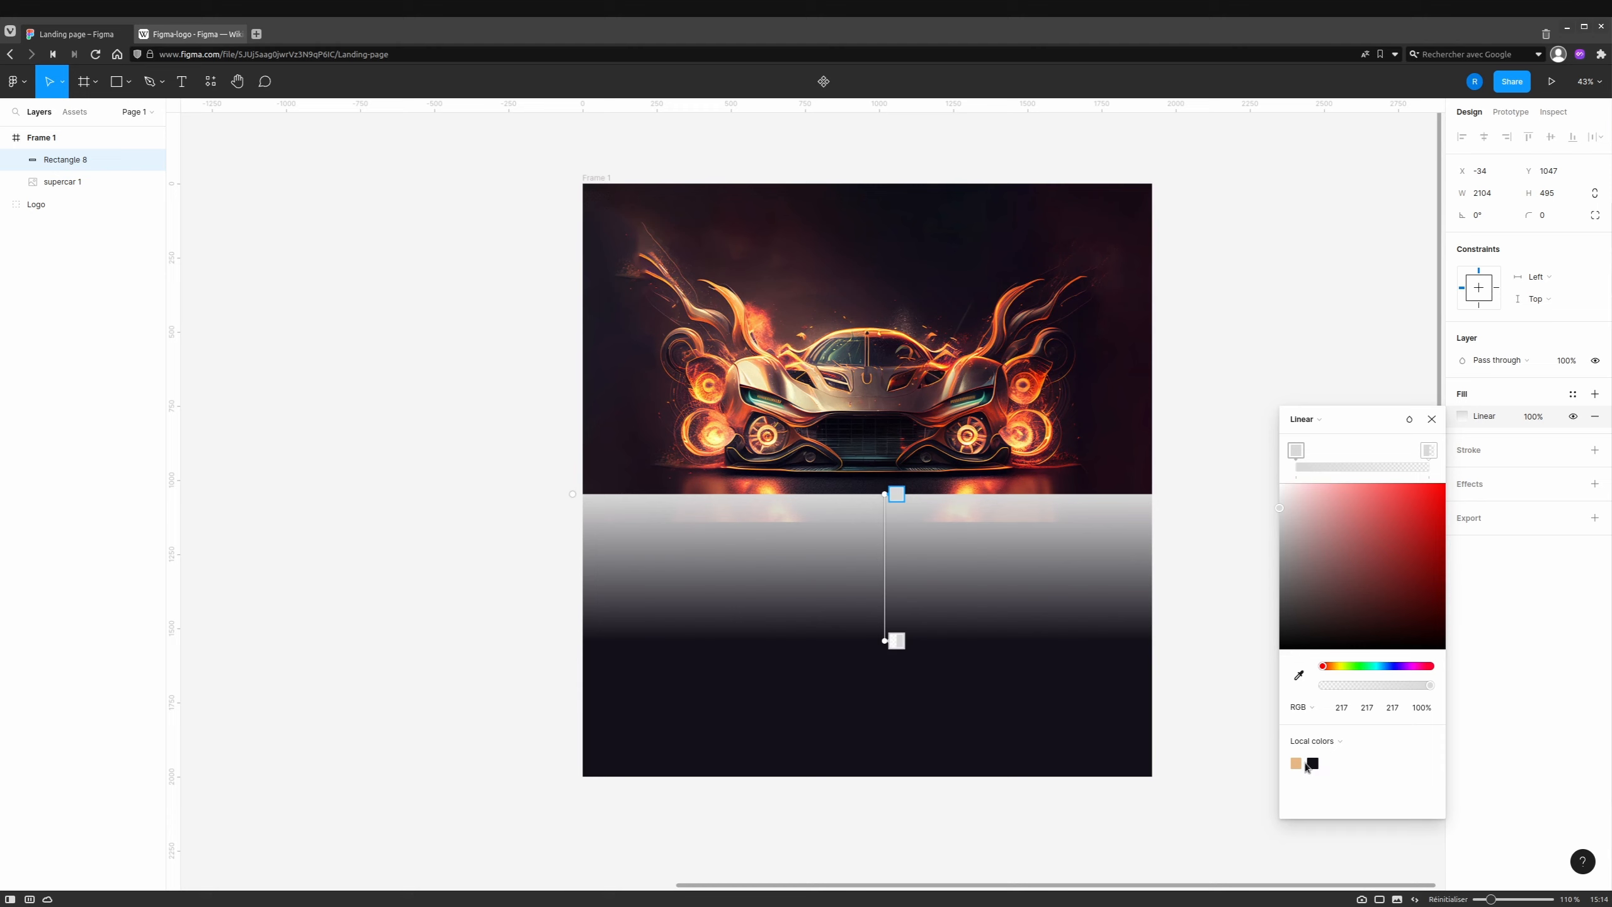
click(1312, 762)
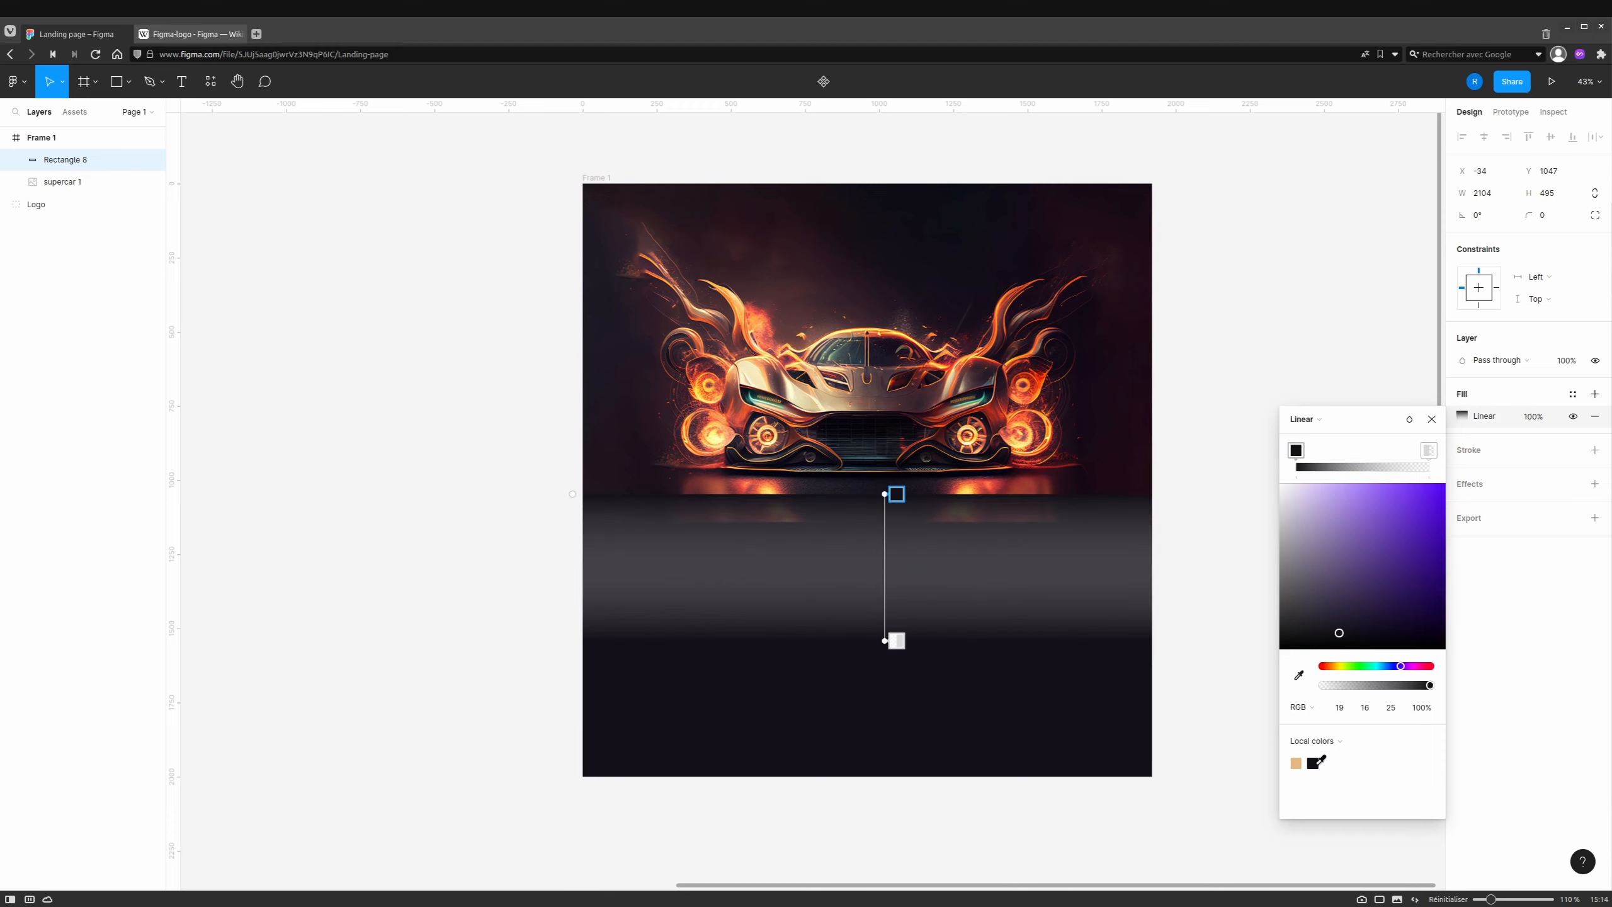
Set the gradient's end stop to the same dark local colour and lower its opacity to 0%.
click(1429, 451)
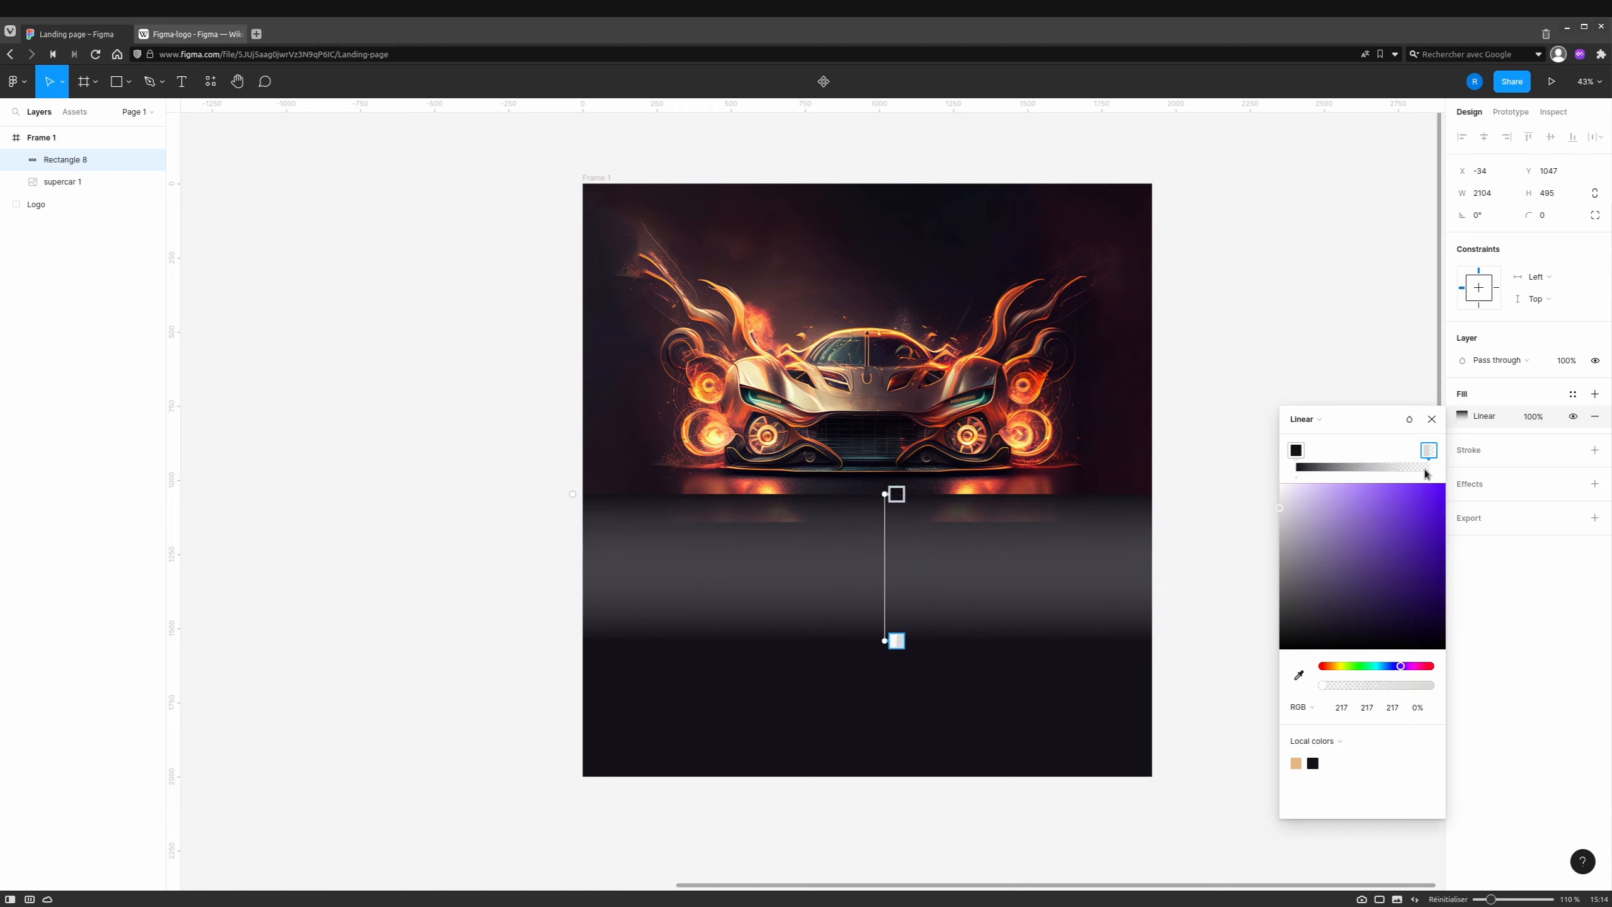
click(1313, 763)
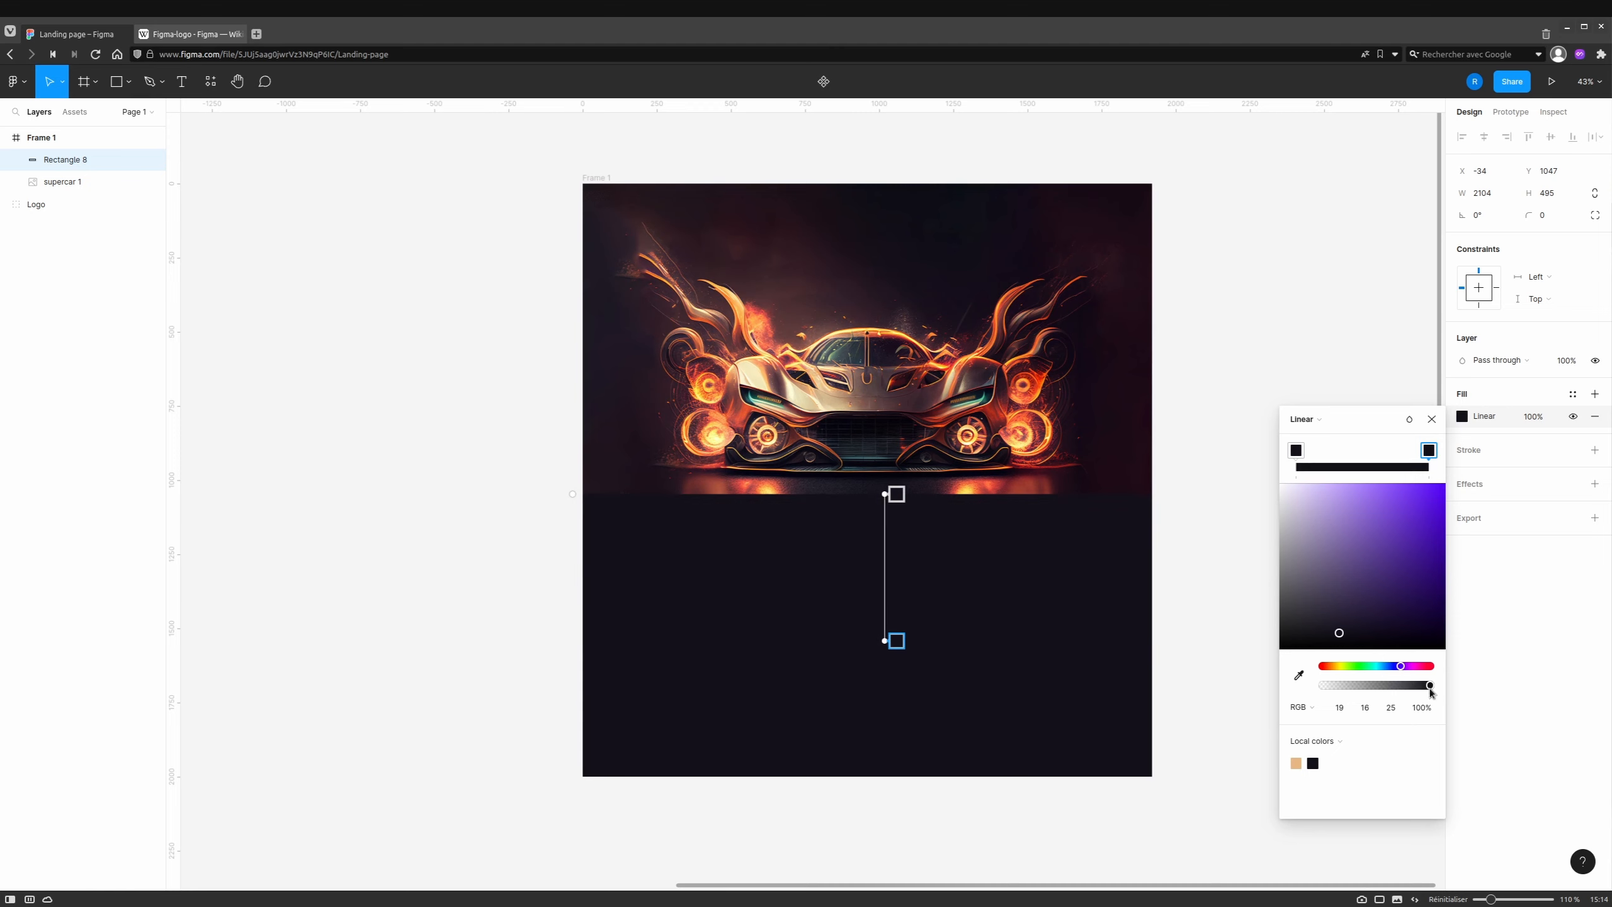
drag(1431, 689, 1312, 695)
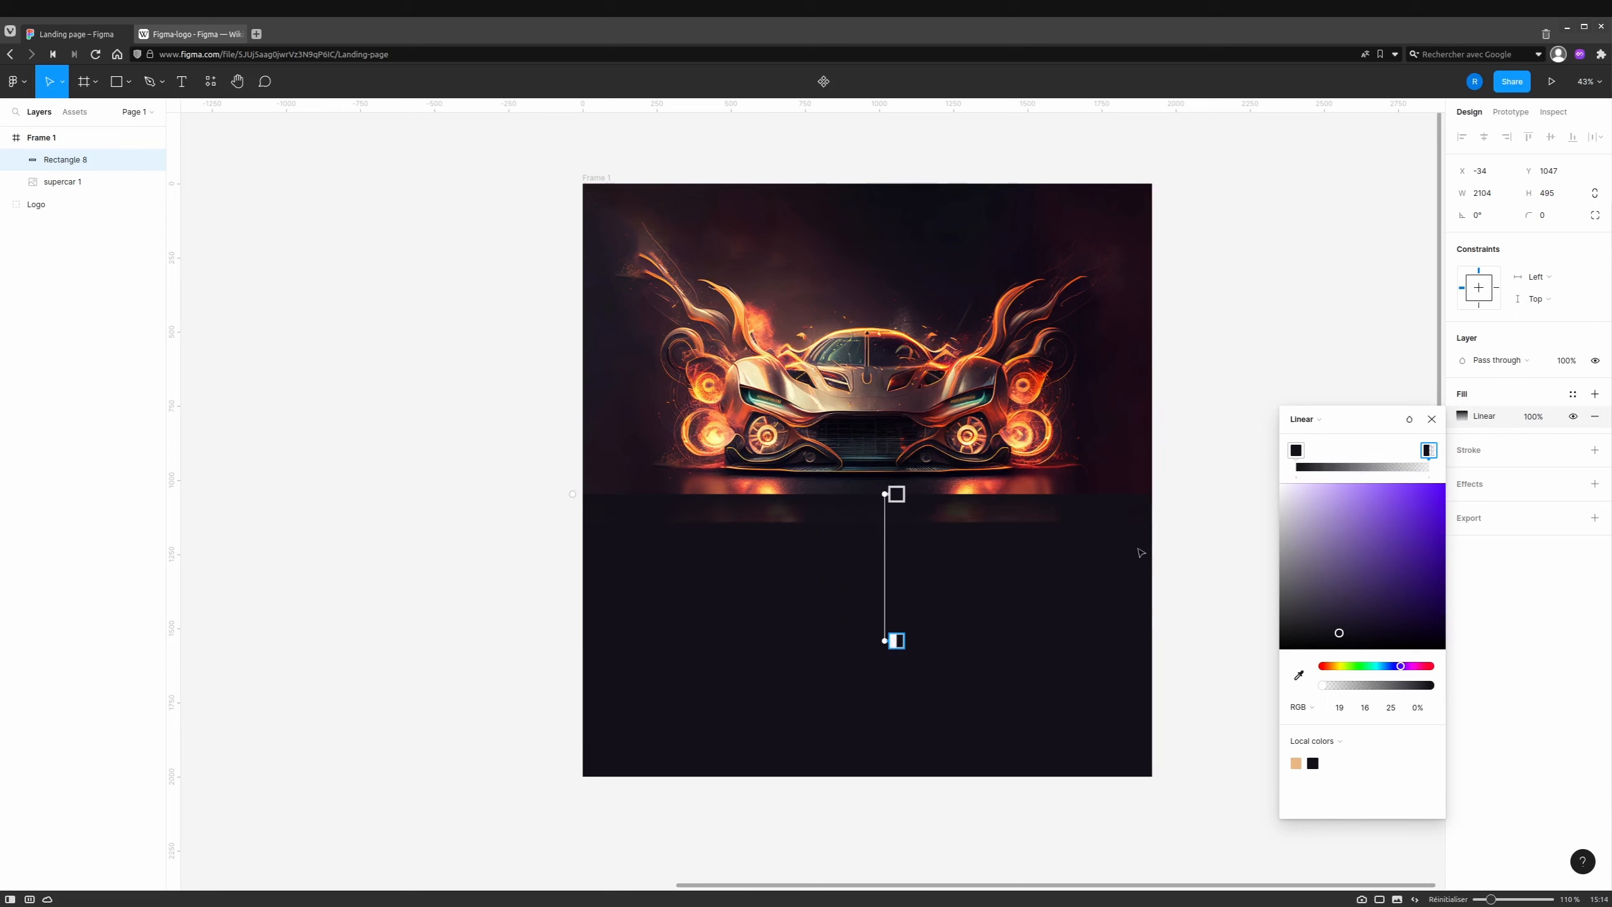
Reverse and shorten the gradient so it runs from transparent at the rectangle's upper edge to solid dark just below the car's reflection.
drag(885, 494, 750, 606)
drag(884, 641, 885, 495)
drag(750, 606, 885, 520)
mouse_move(1296, 451)
mouse_down()
mouse_move(1370, 457)
mouse_move(1280, 458)
mouse_up()
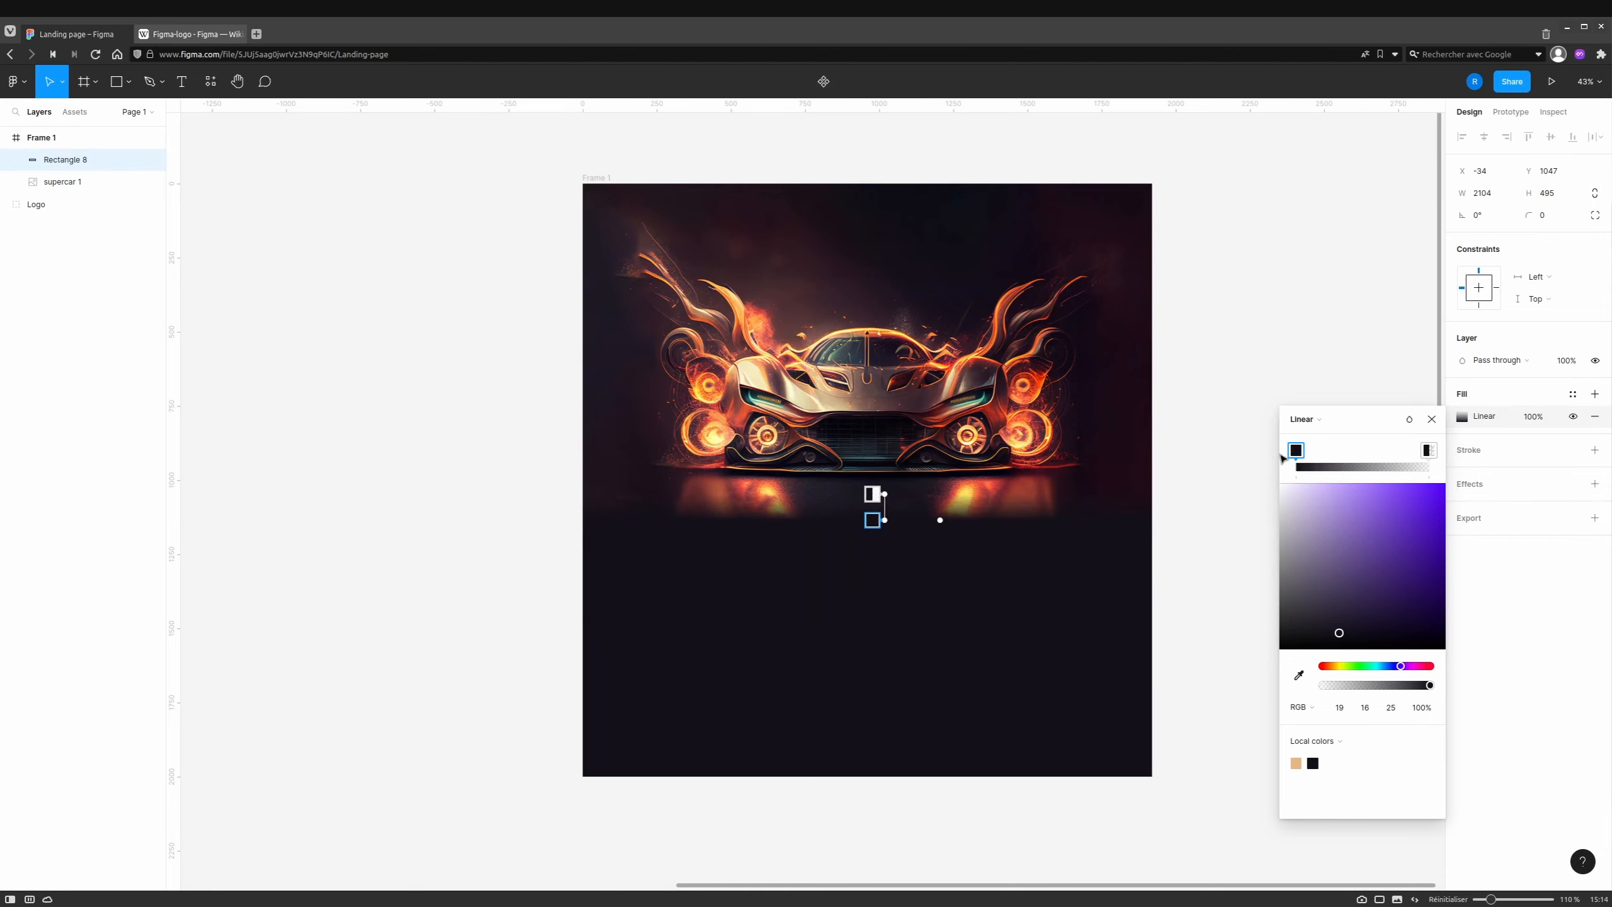
scroll(879, 499, up, 3)
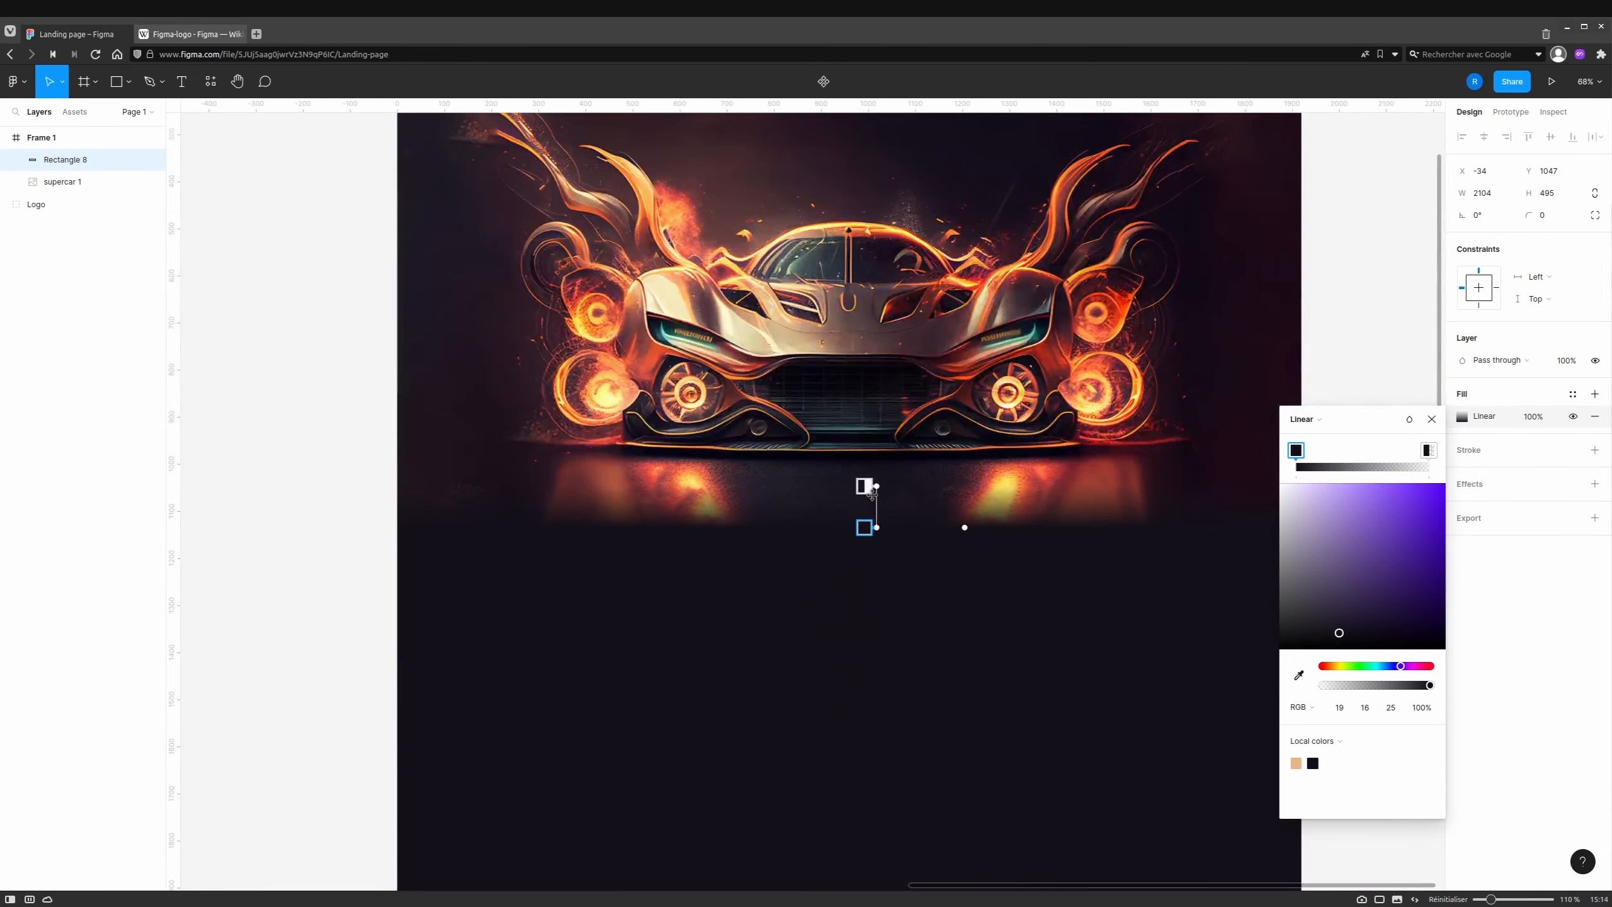
drag(876, 485, 877, 524)
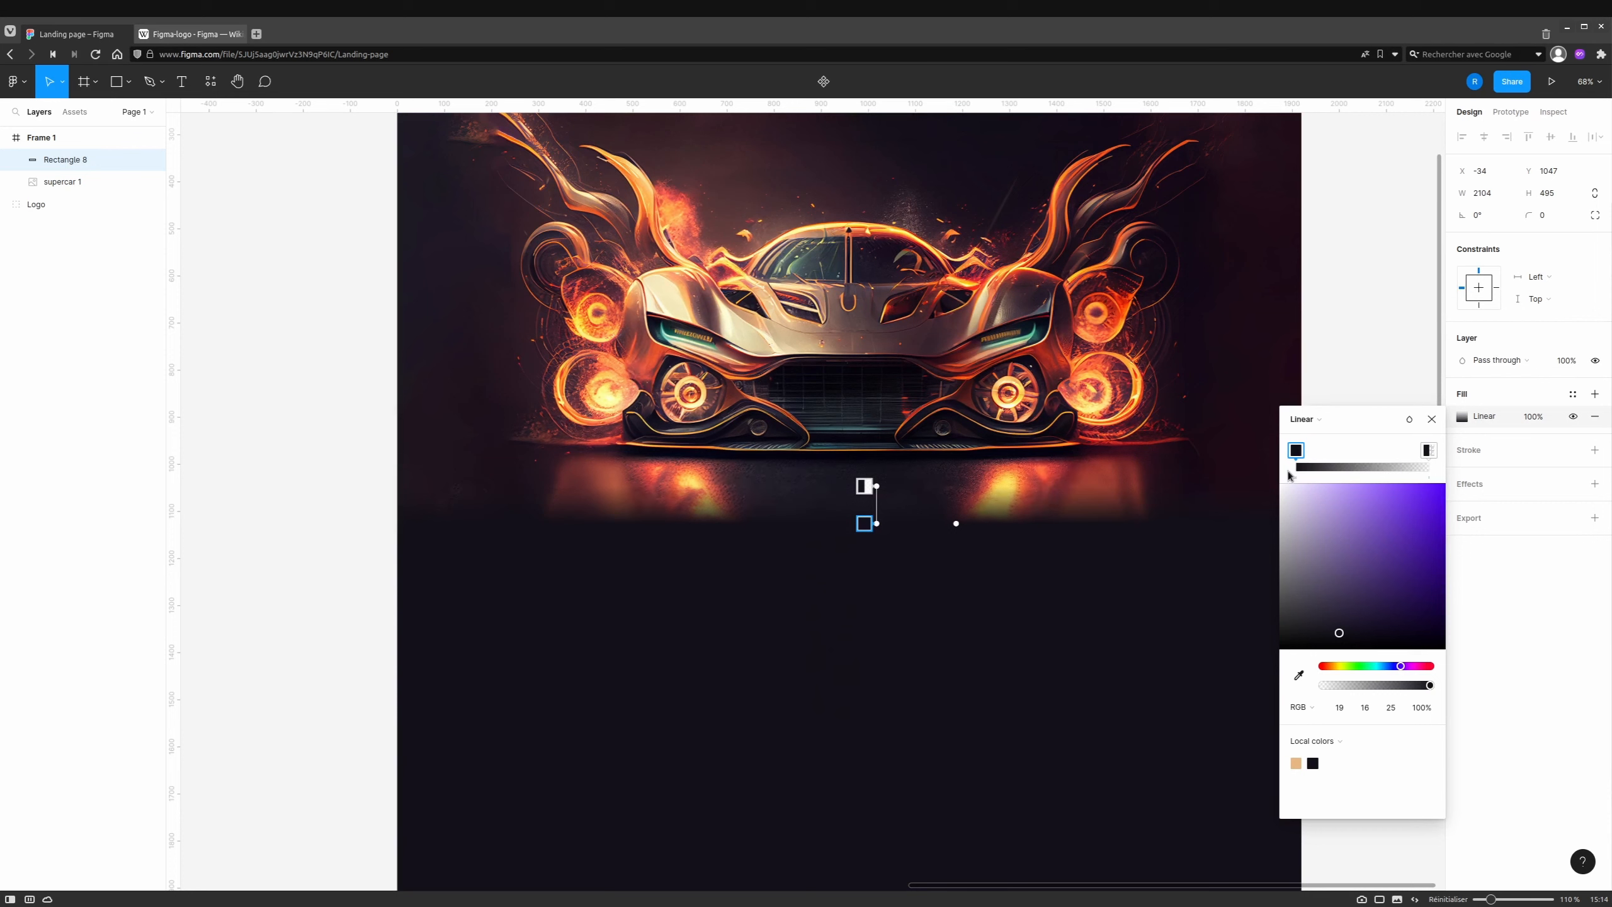
Add a middle gradient stop at 74% opacity, delete the surplus stop, and close the fill settings.
drag(1296, 452, 1342, 452)
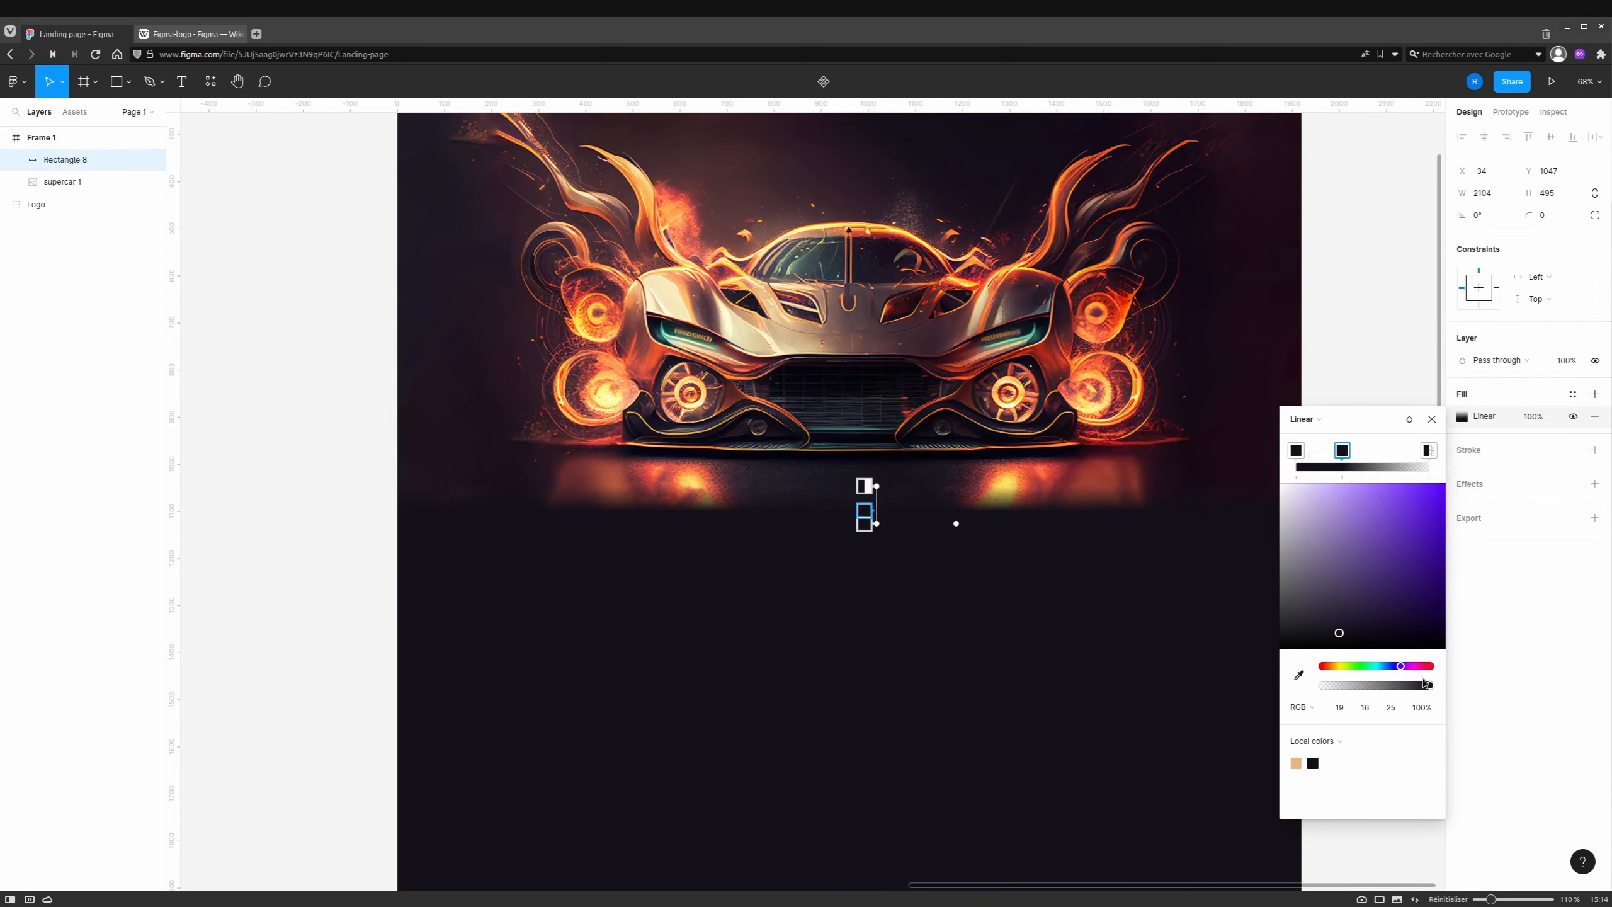
drag(1426, 686, 1402, 693)
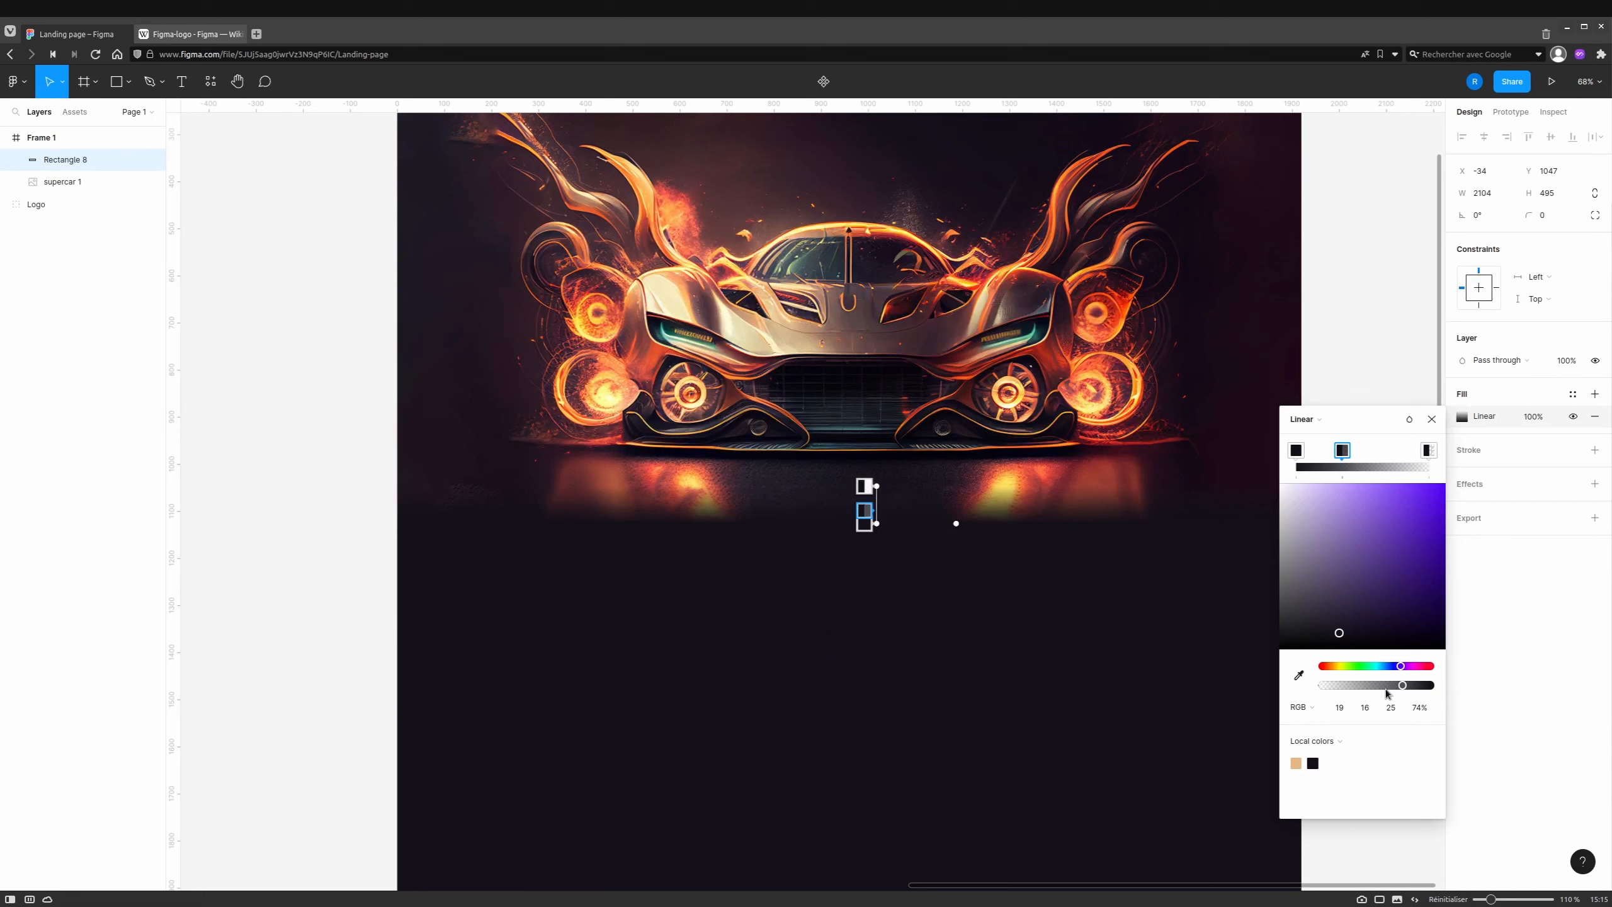
click(1377, 468)
key(Delete)
click(1432, 419)
Add a layout grid to Frame 1 and change its type to columns.
scroll(1420, 404, up, 5)
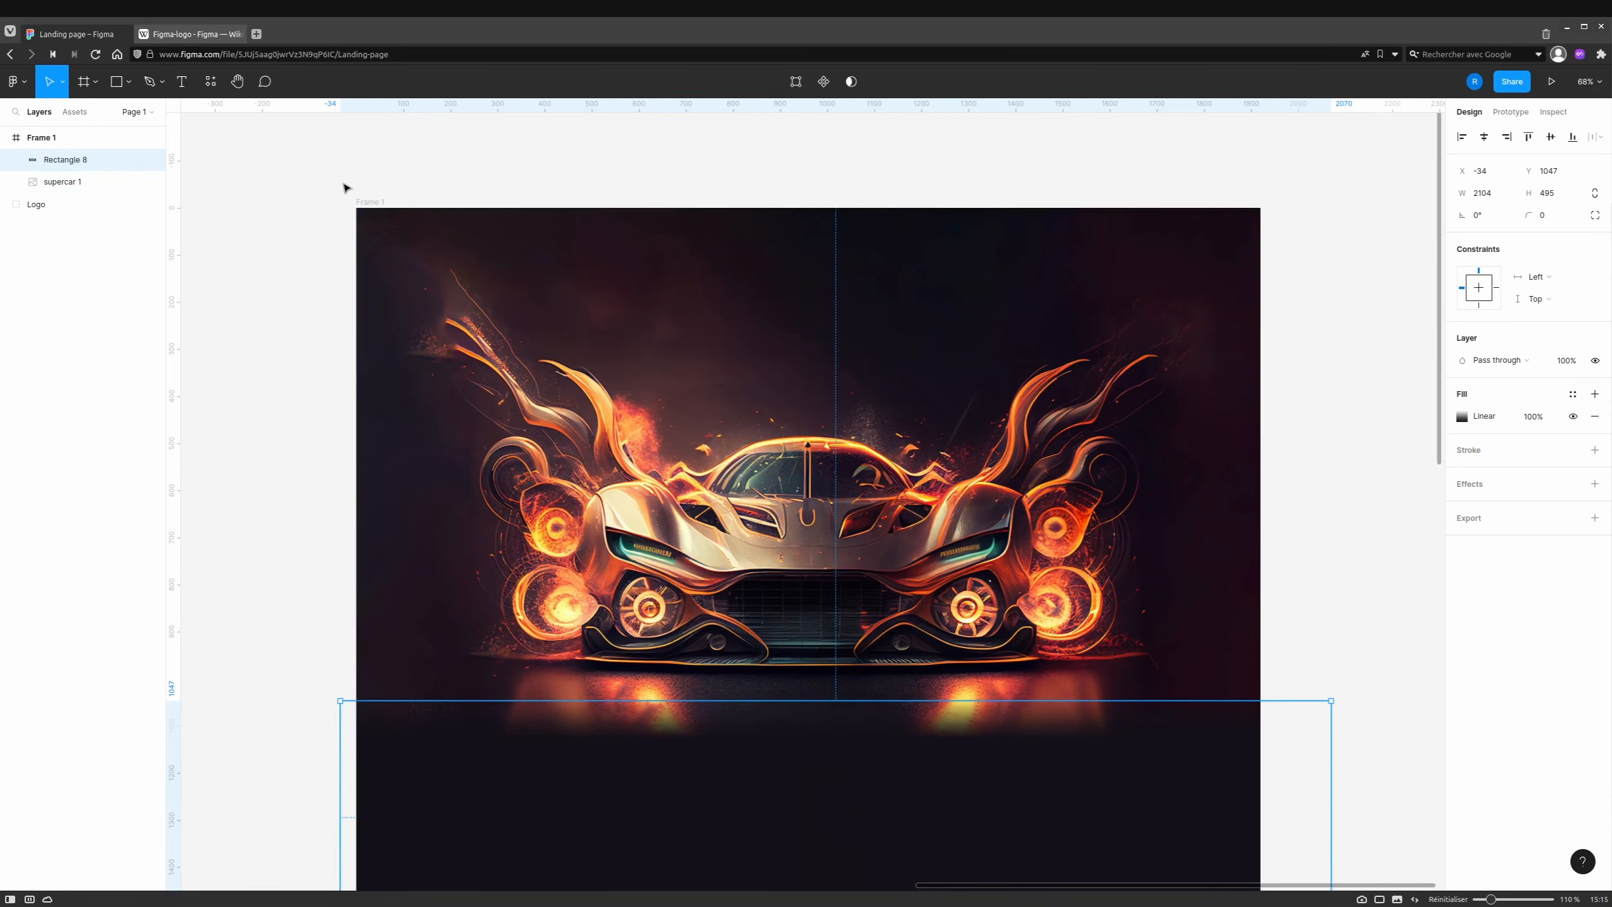
click(377, 203)
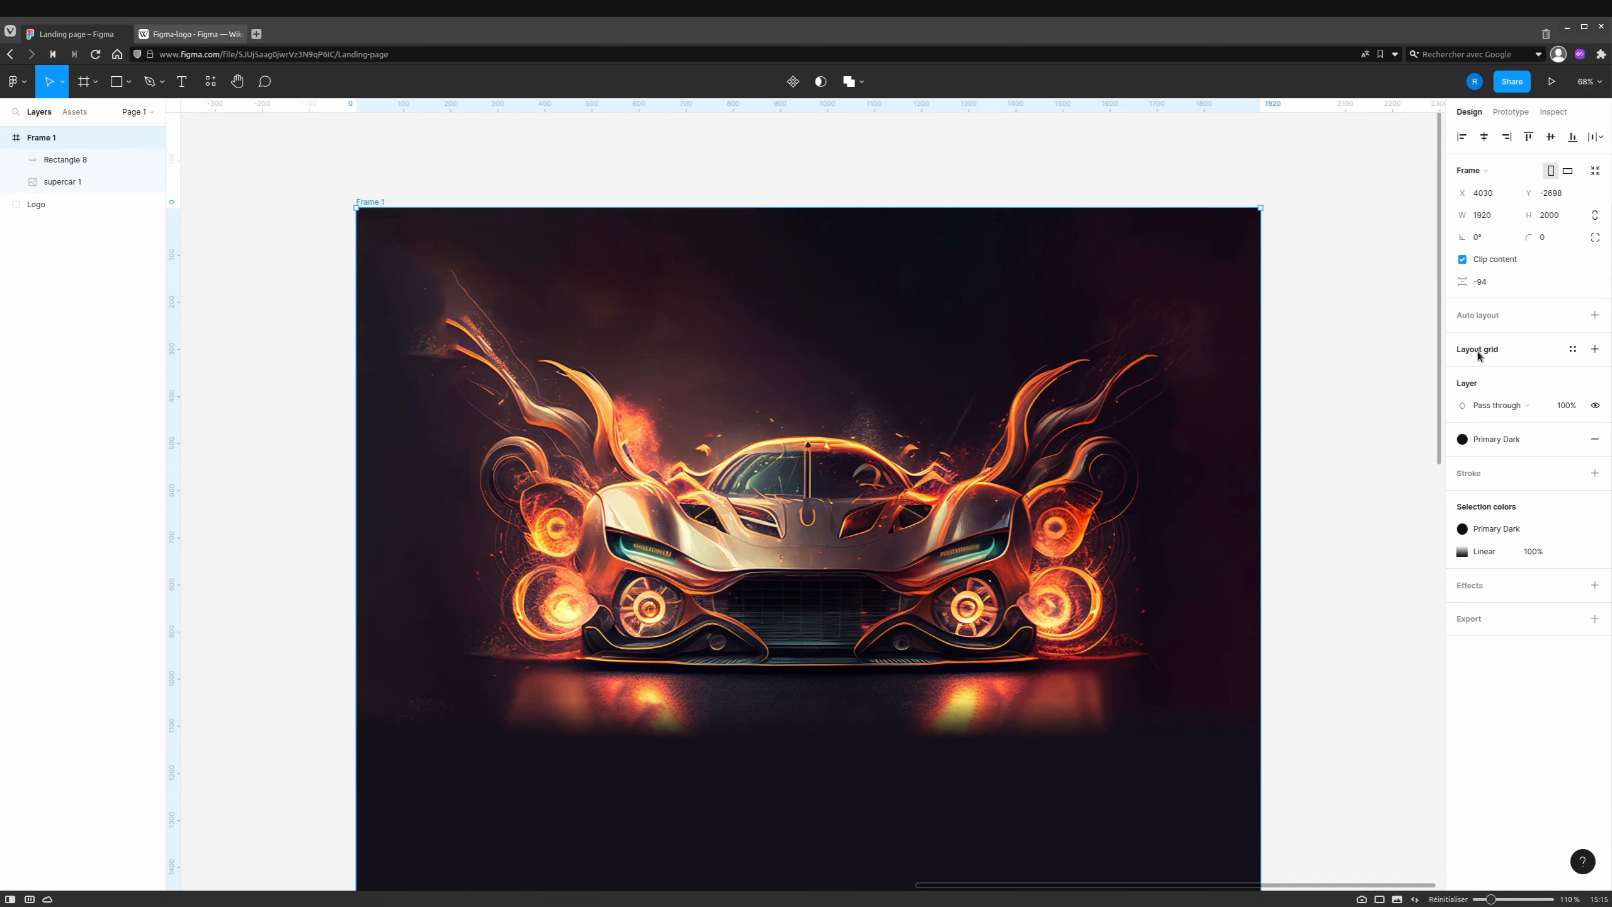
click(1596, 350)
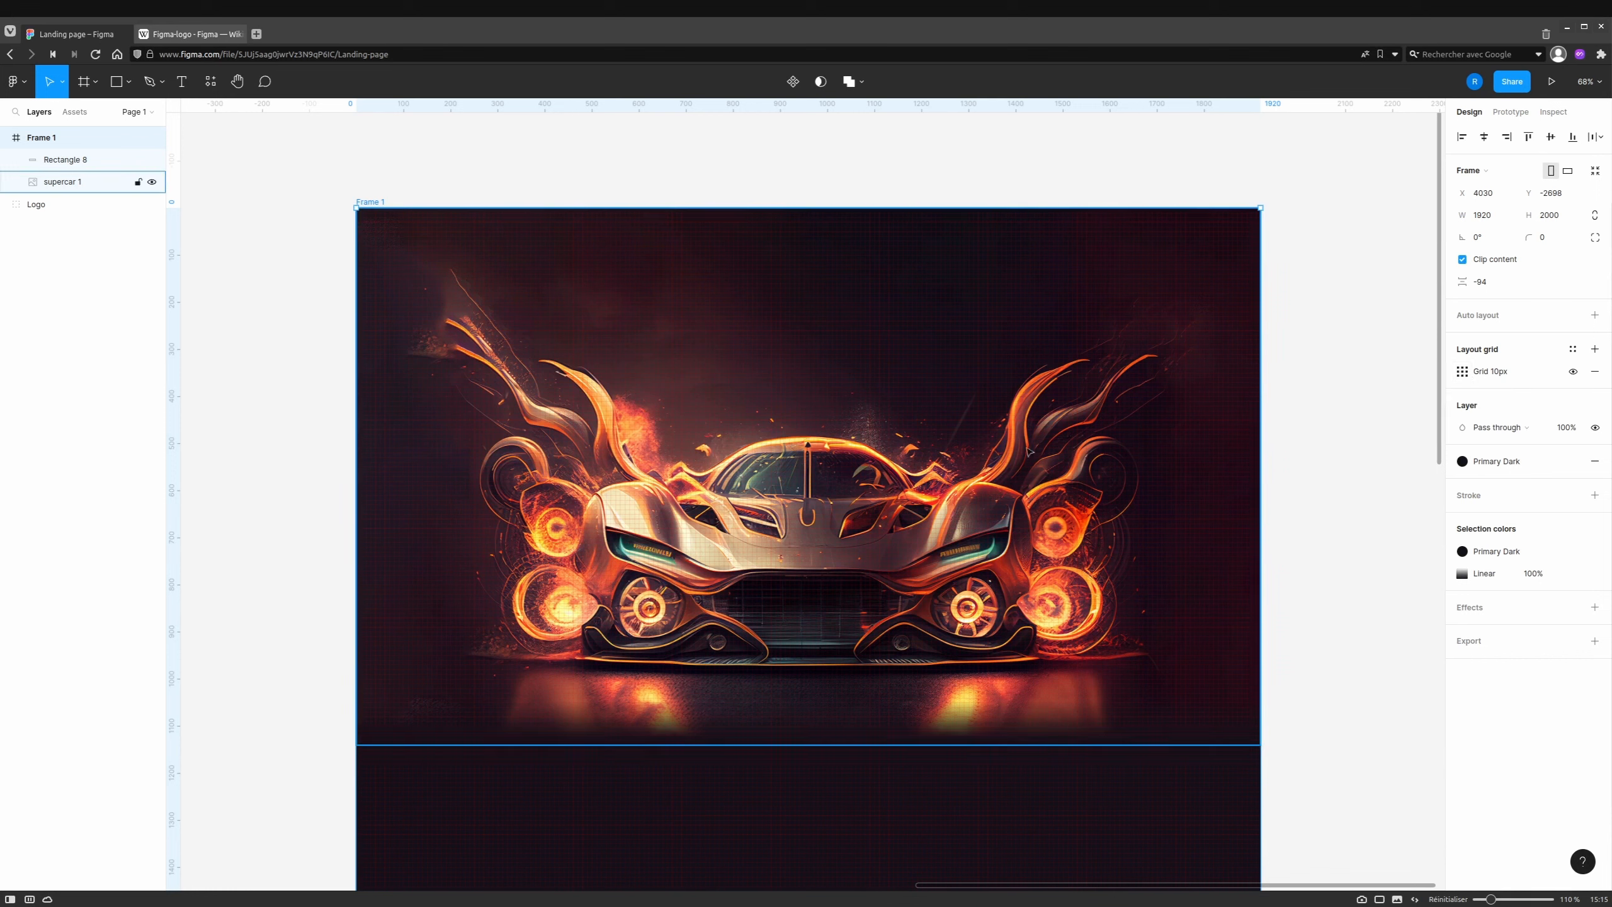
click(1463, 373)
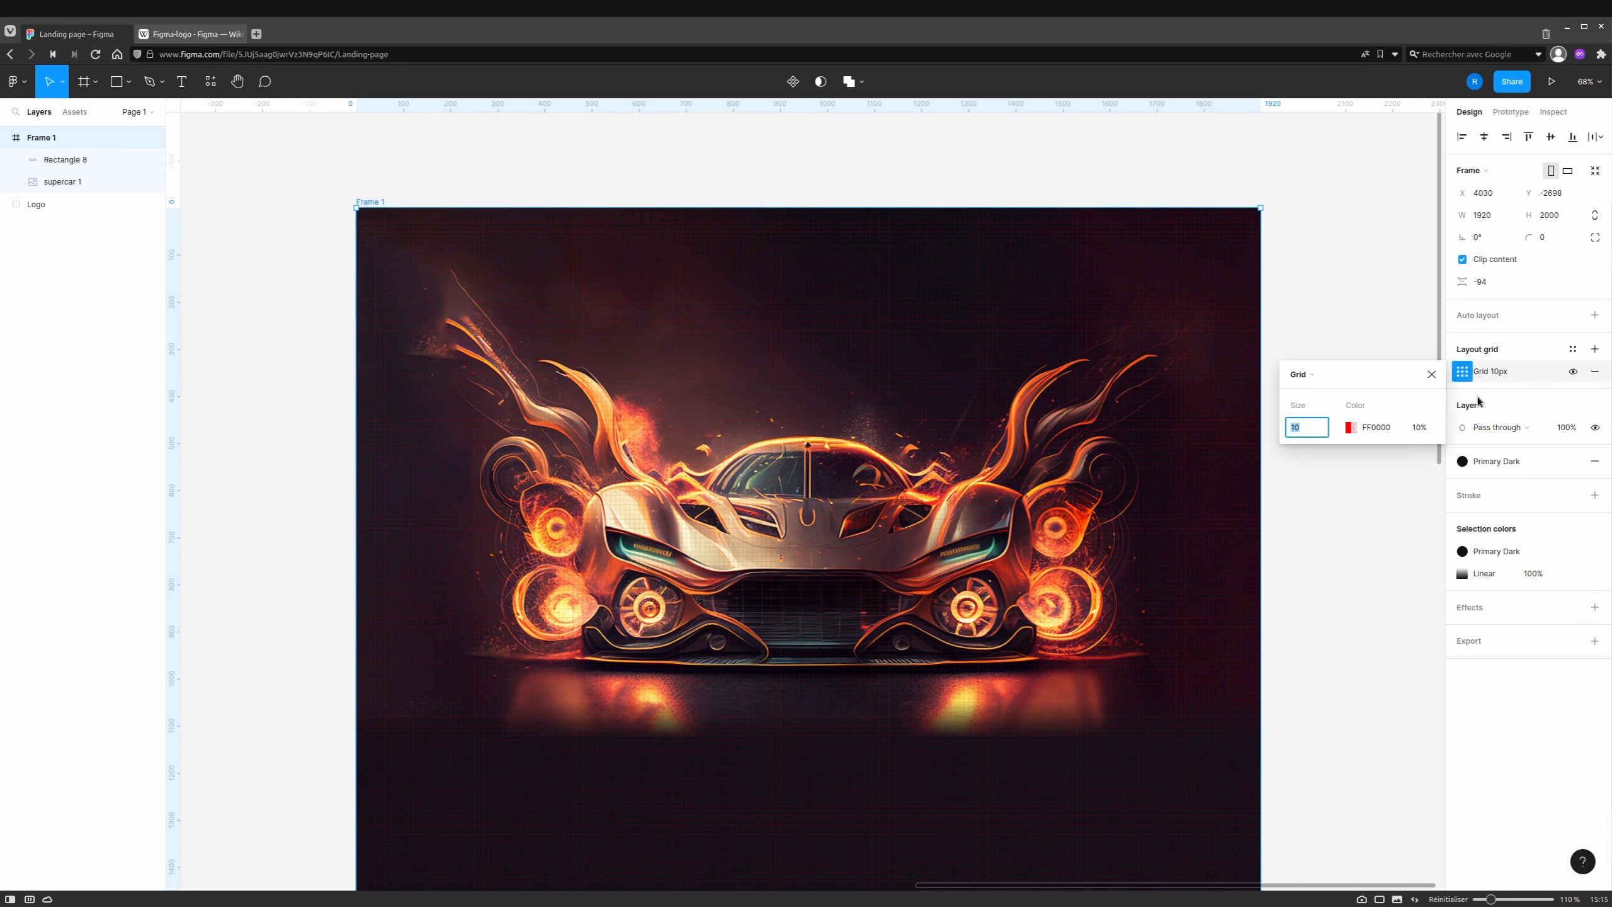
click(1315, 380)
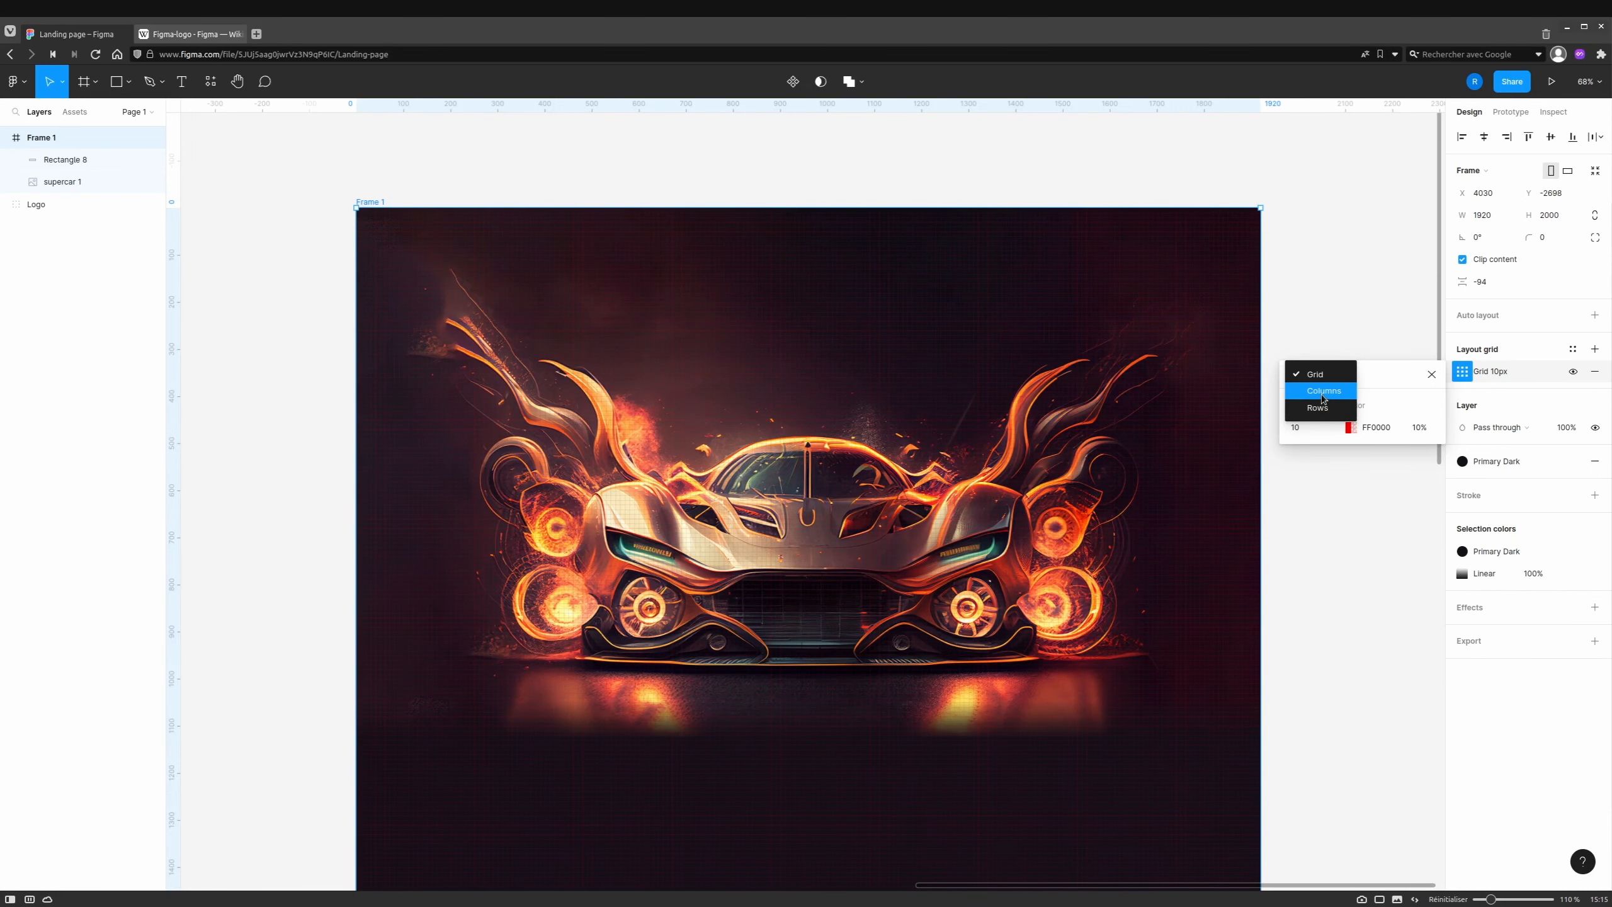
click(1323, 390)
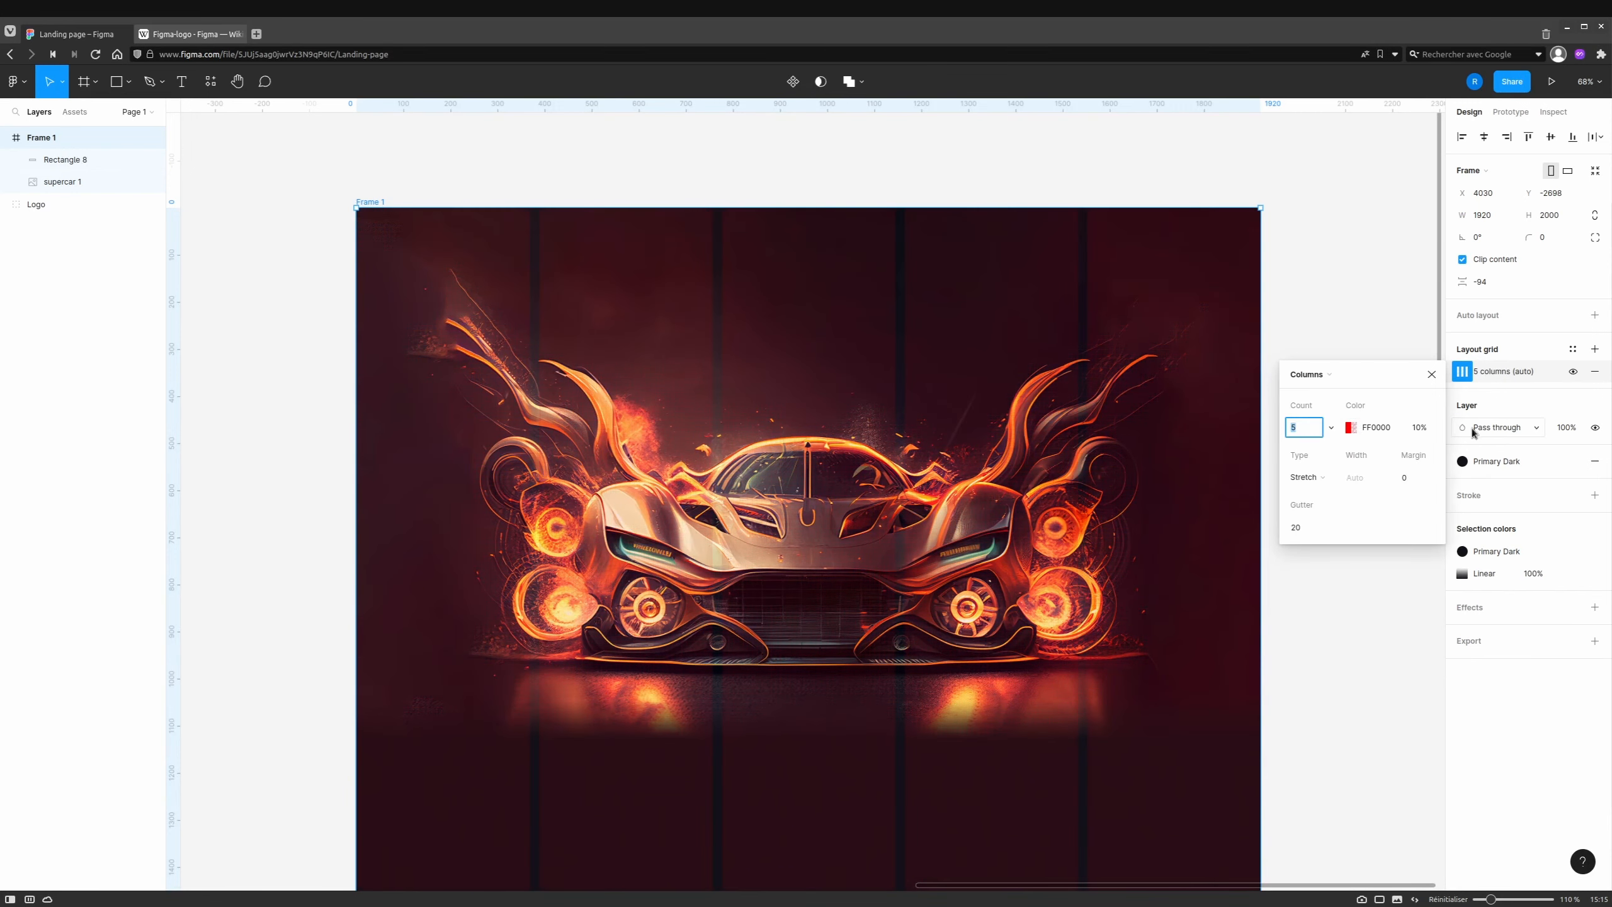
Try a second layout grid of type rows on Frame 1, and remove it.
click(1594, 351)
click(1464, 373)
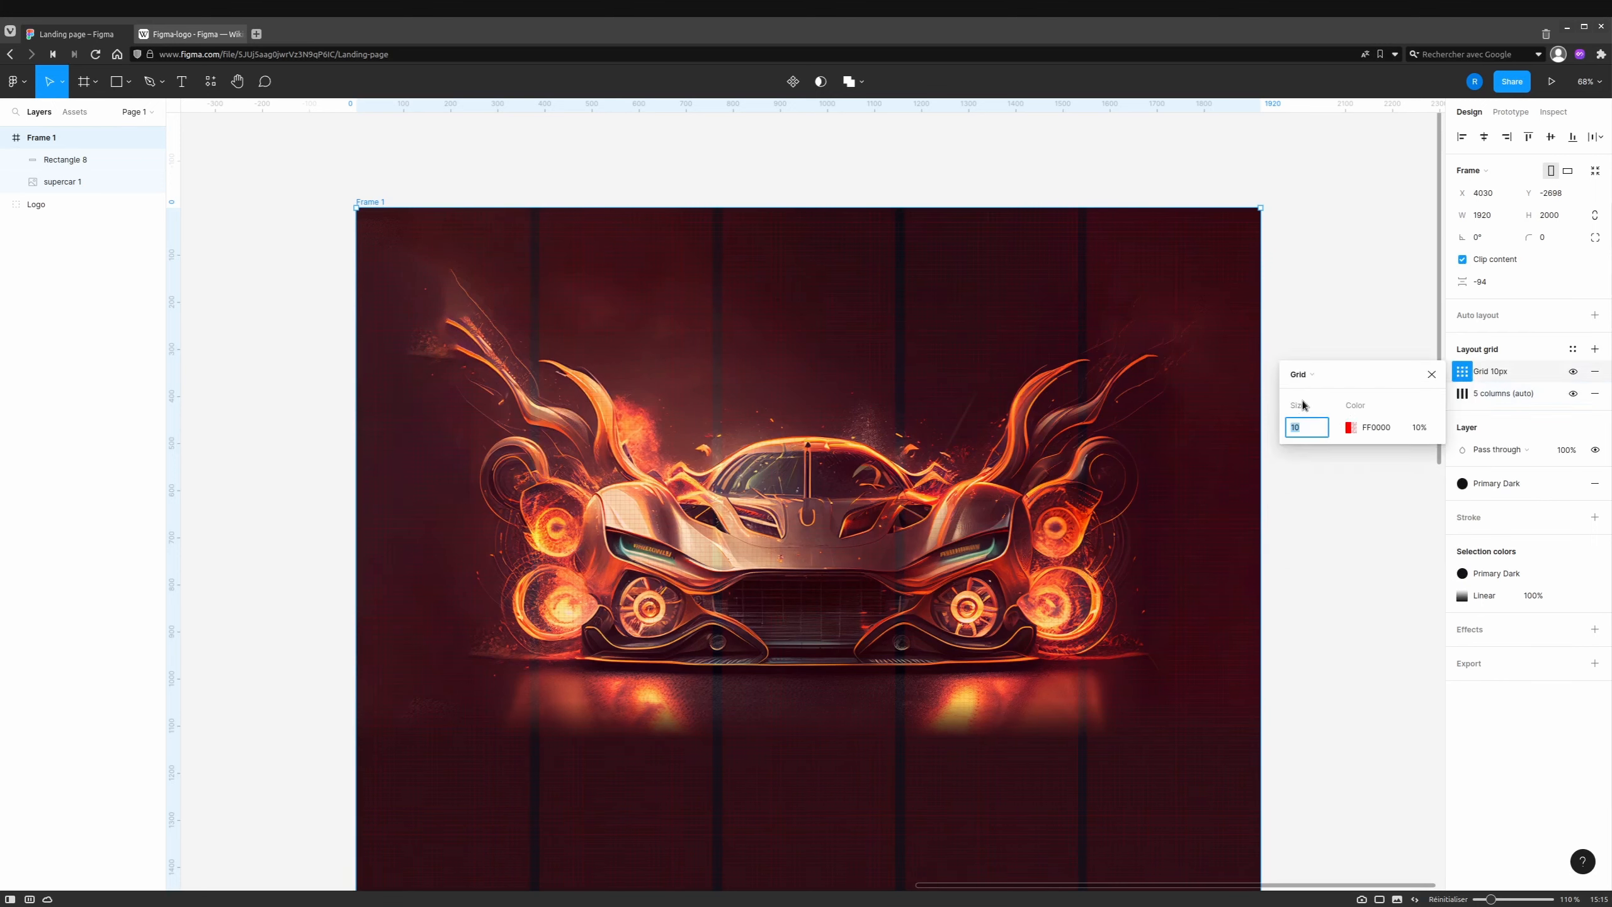
click(1309, 375)
click(1310, 408)
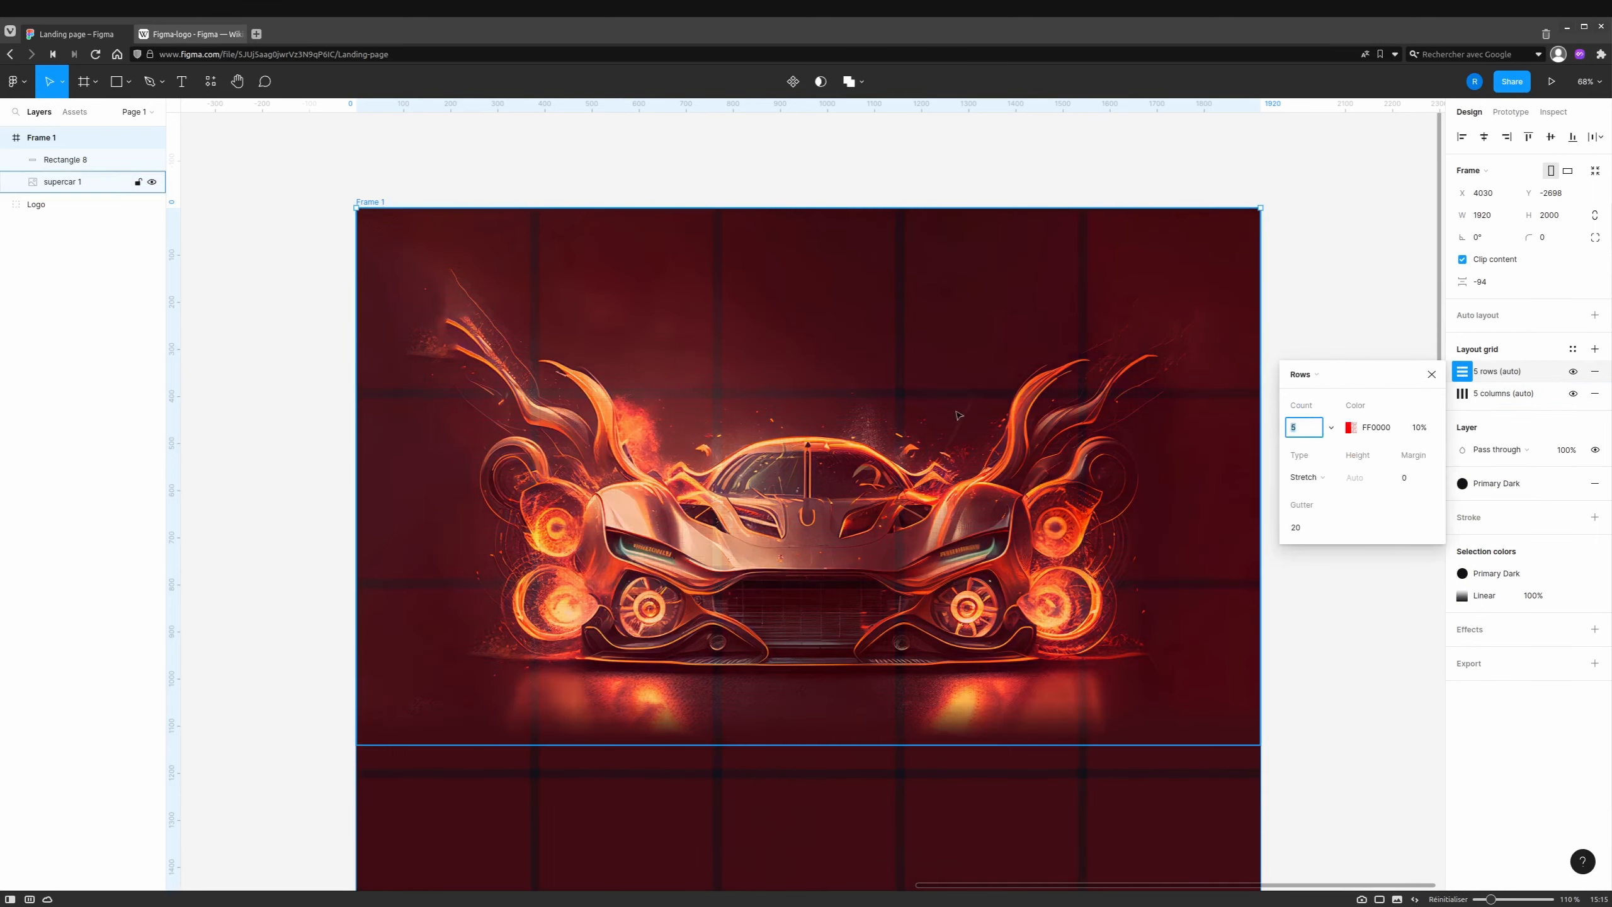
click(1596, 371)
Configure the column grid with a count of 12, a margin of 128 and a gutter of 32.
click(1463, 372)
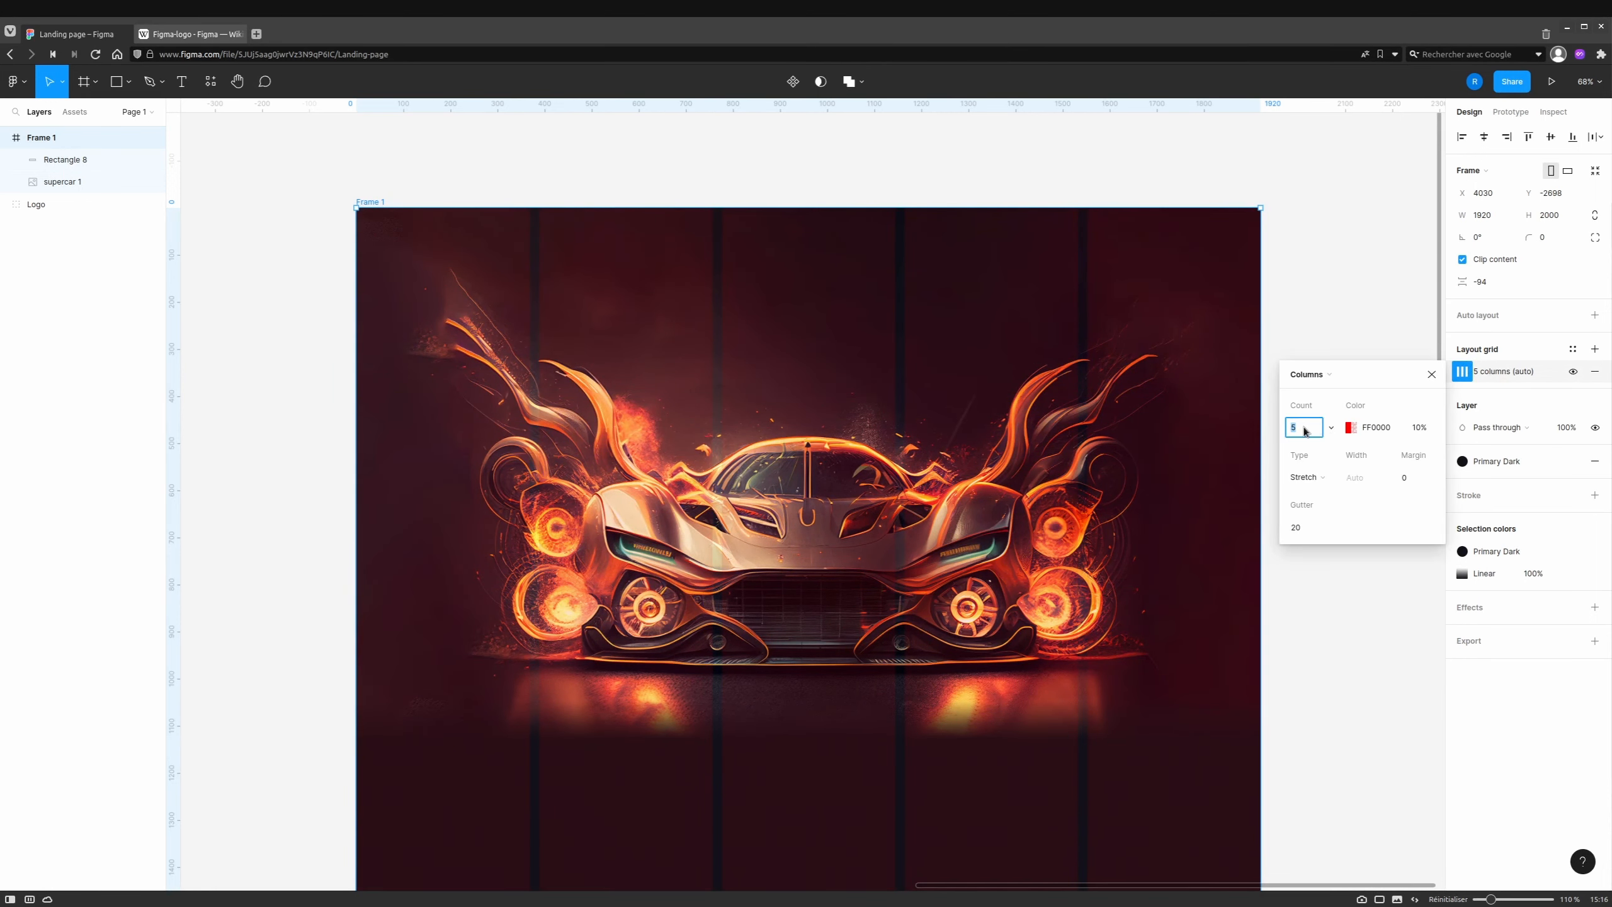
text(12)
key(Return)
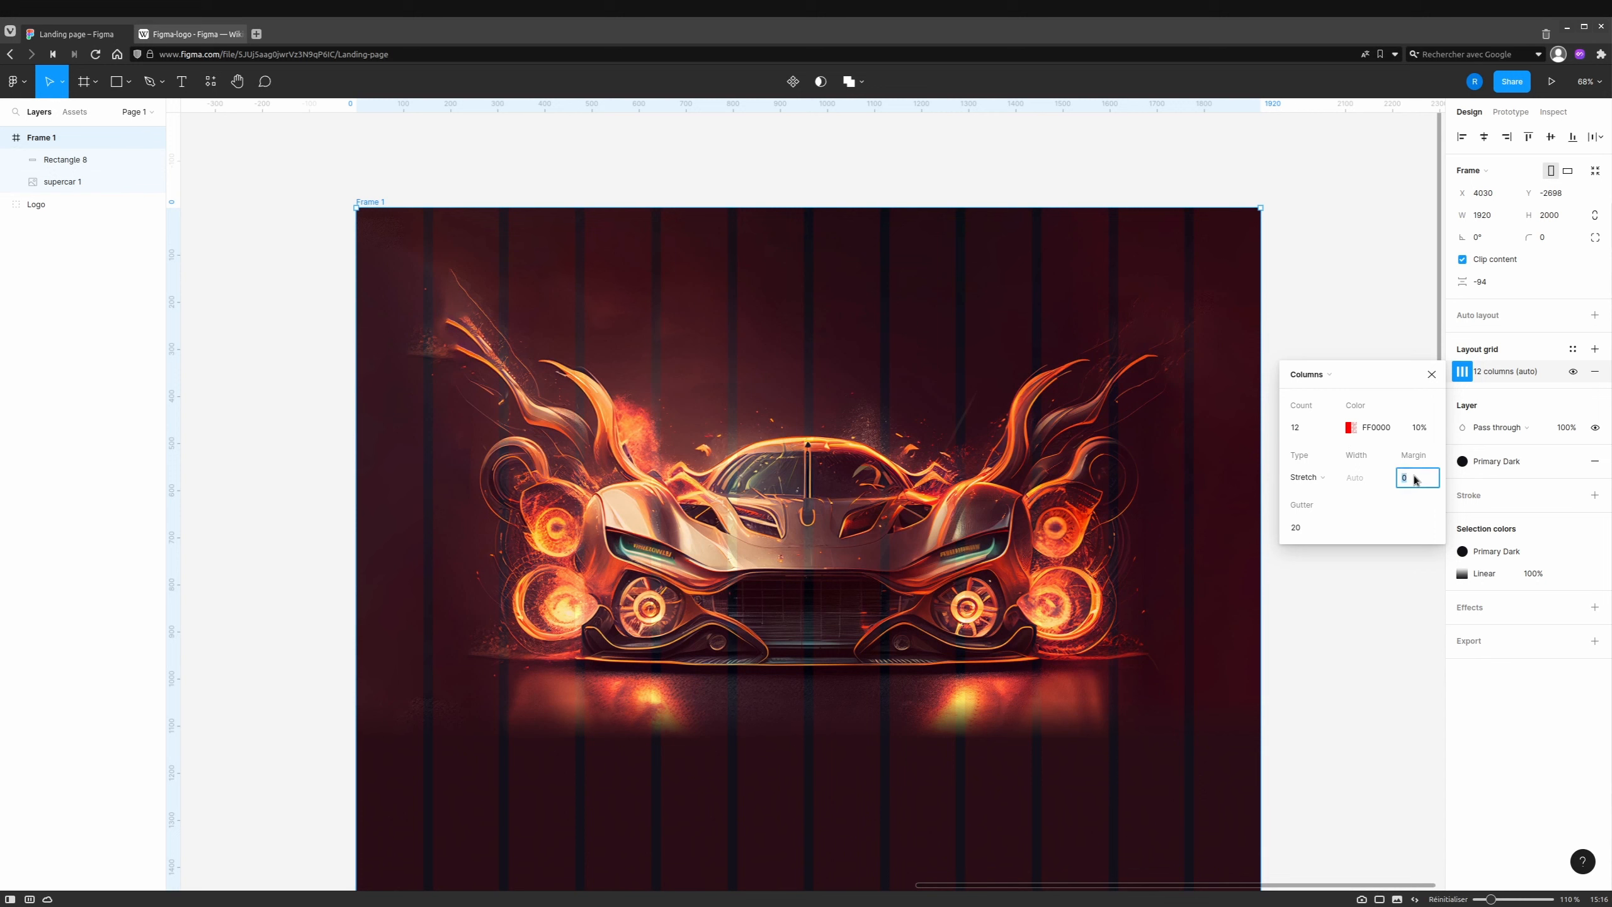
key(Return)
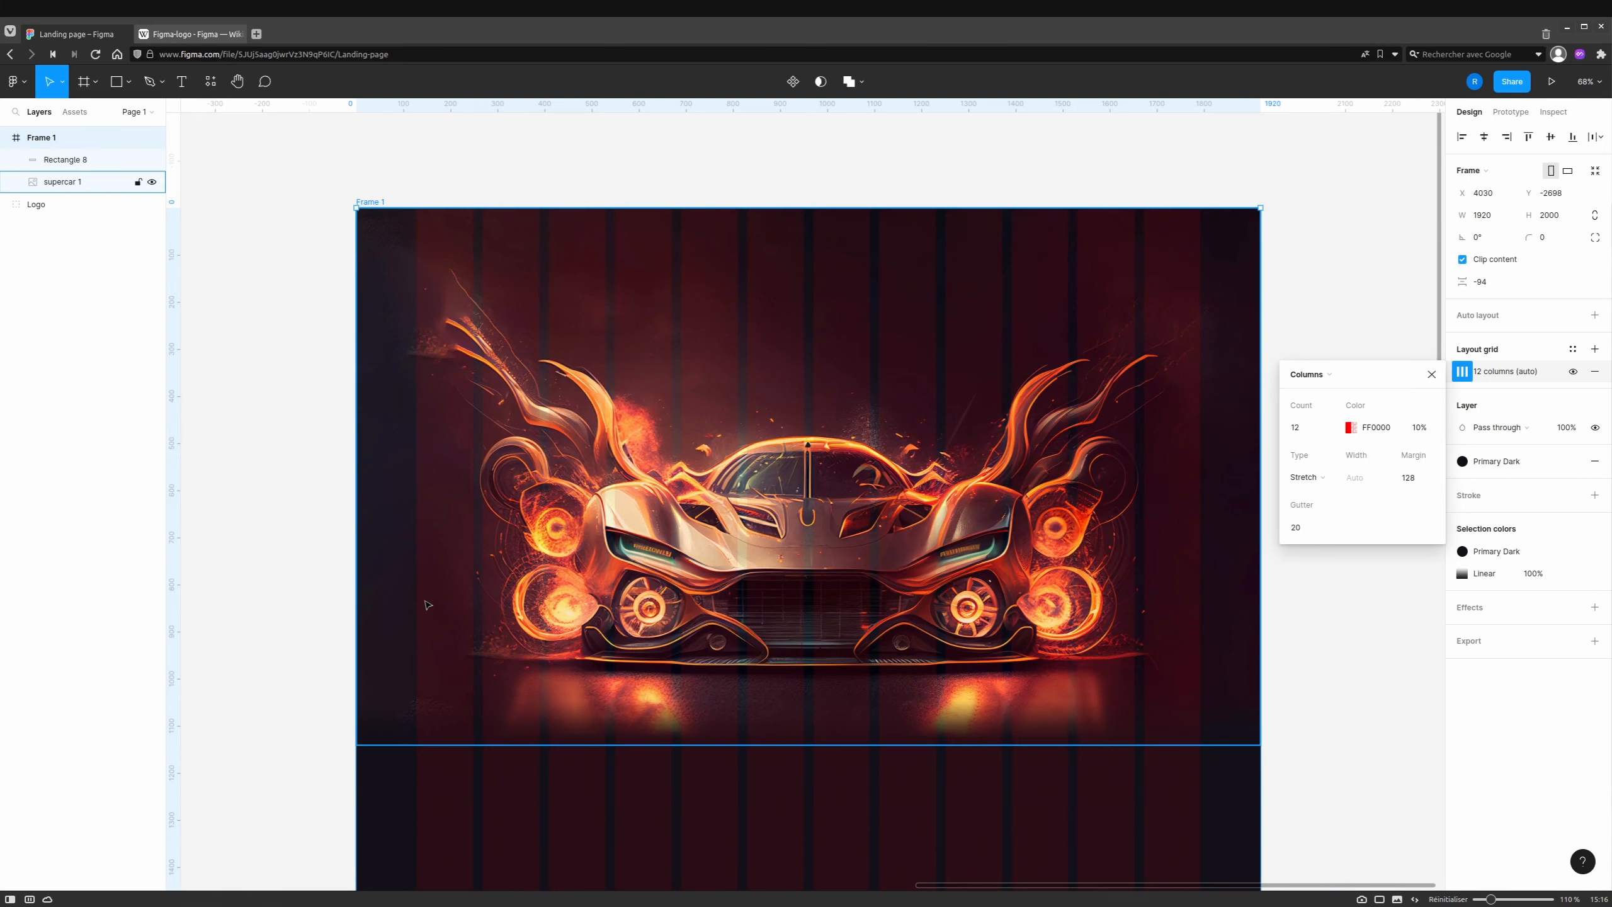
click(1314, 529)
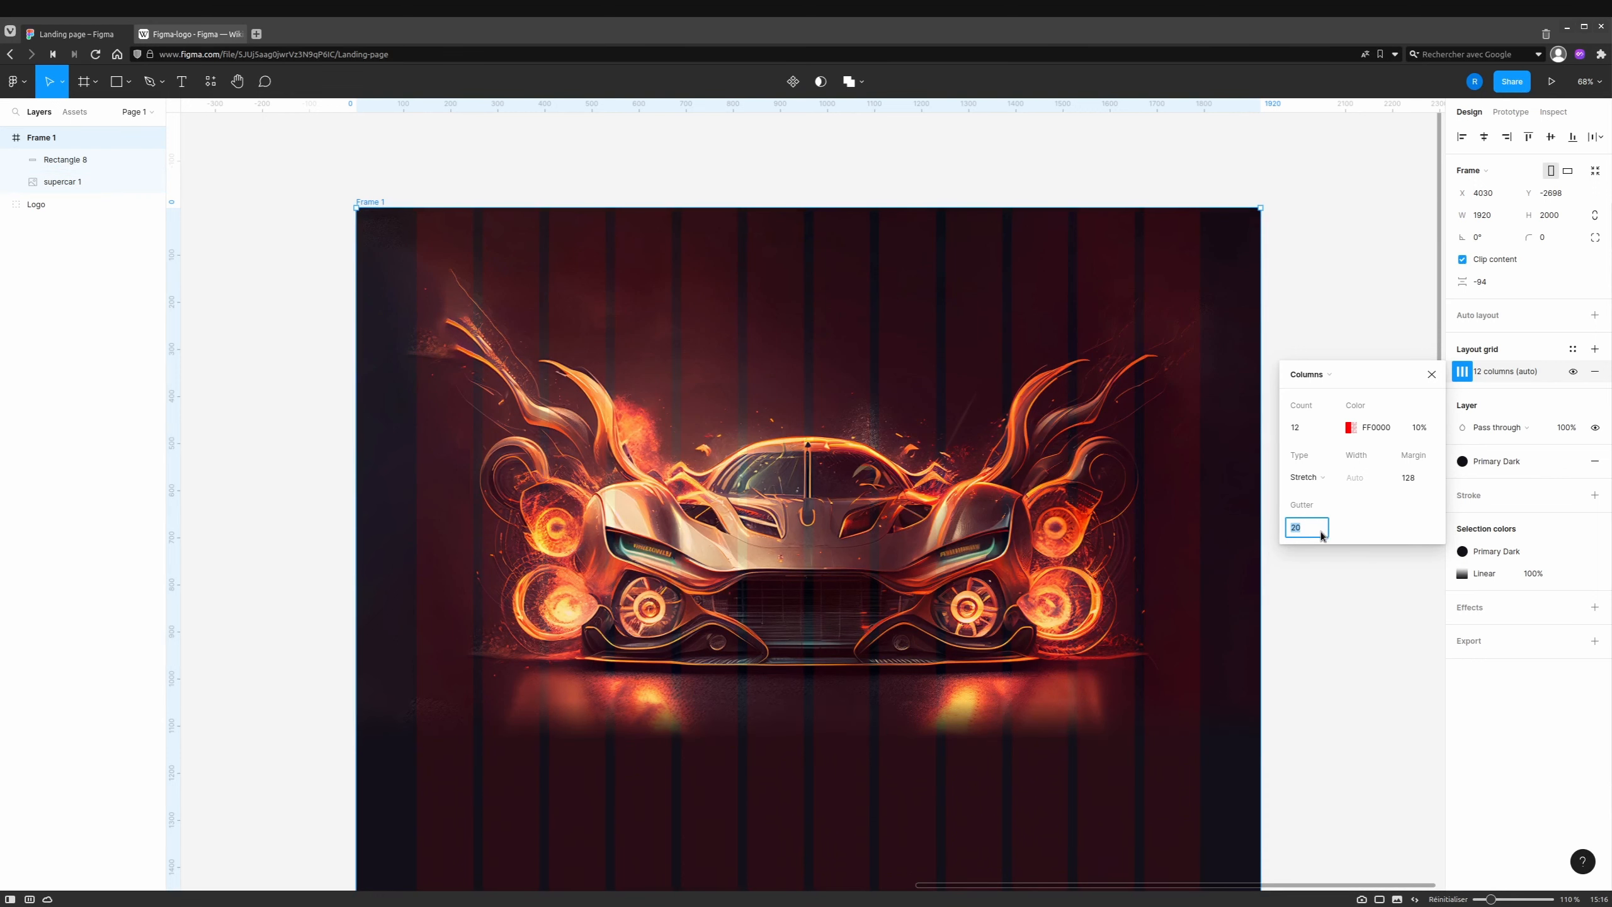
text(32)
key(Return)
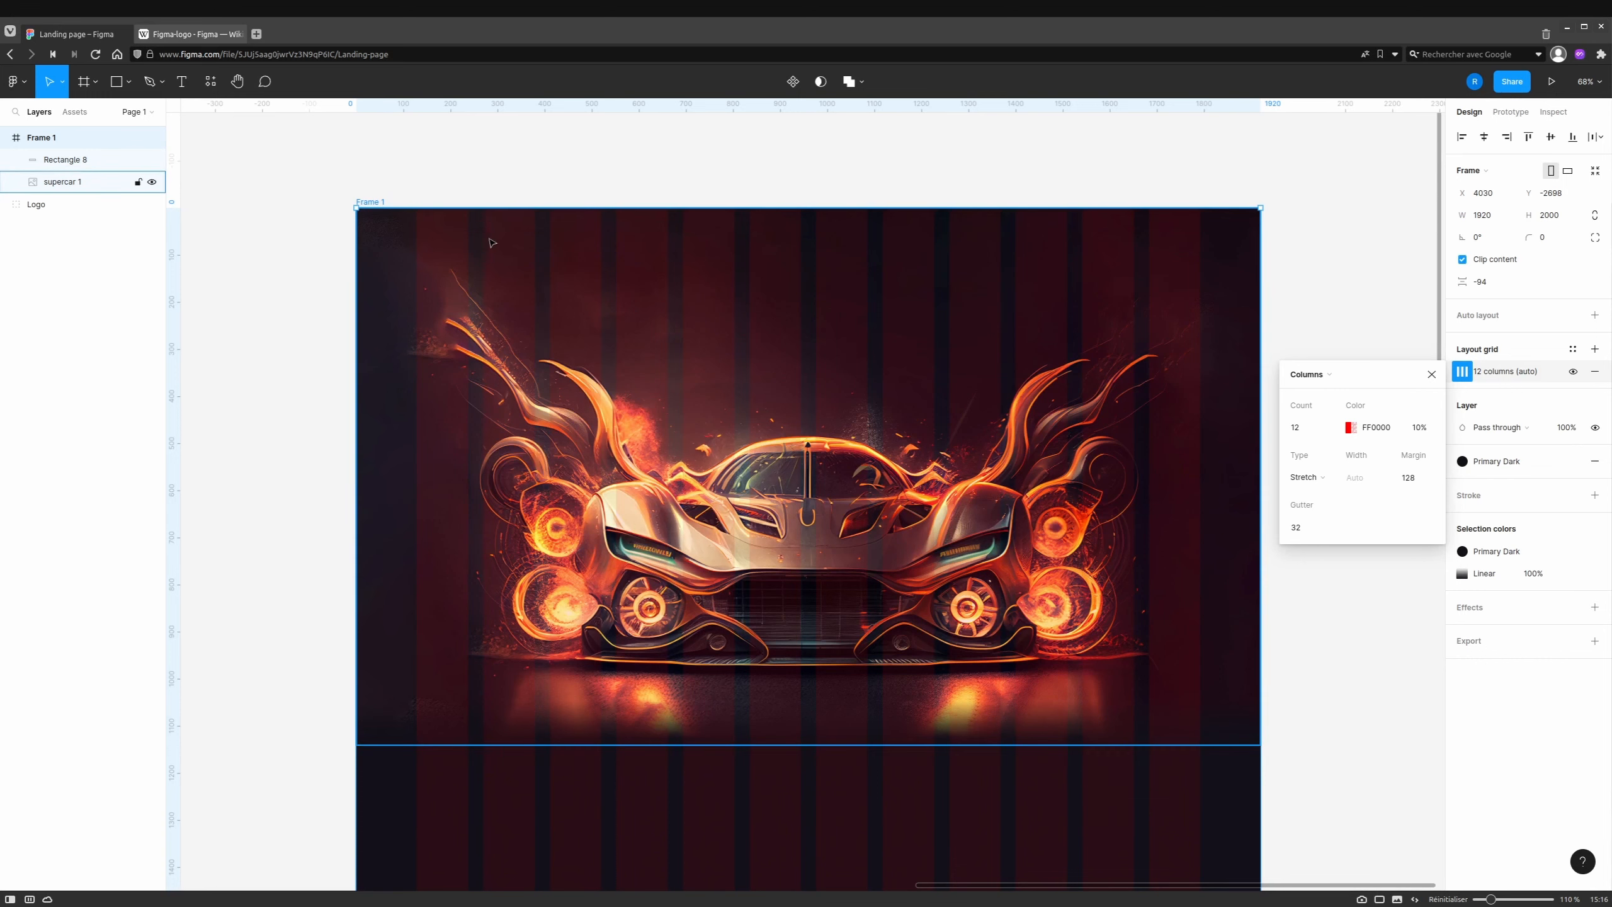
Toggle the 12-column layout grid's visibility to compare, leaving it hidden.
click(1573, 372)
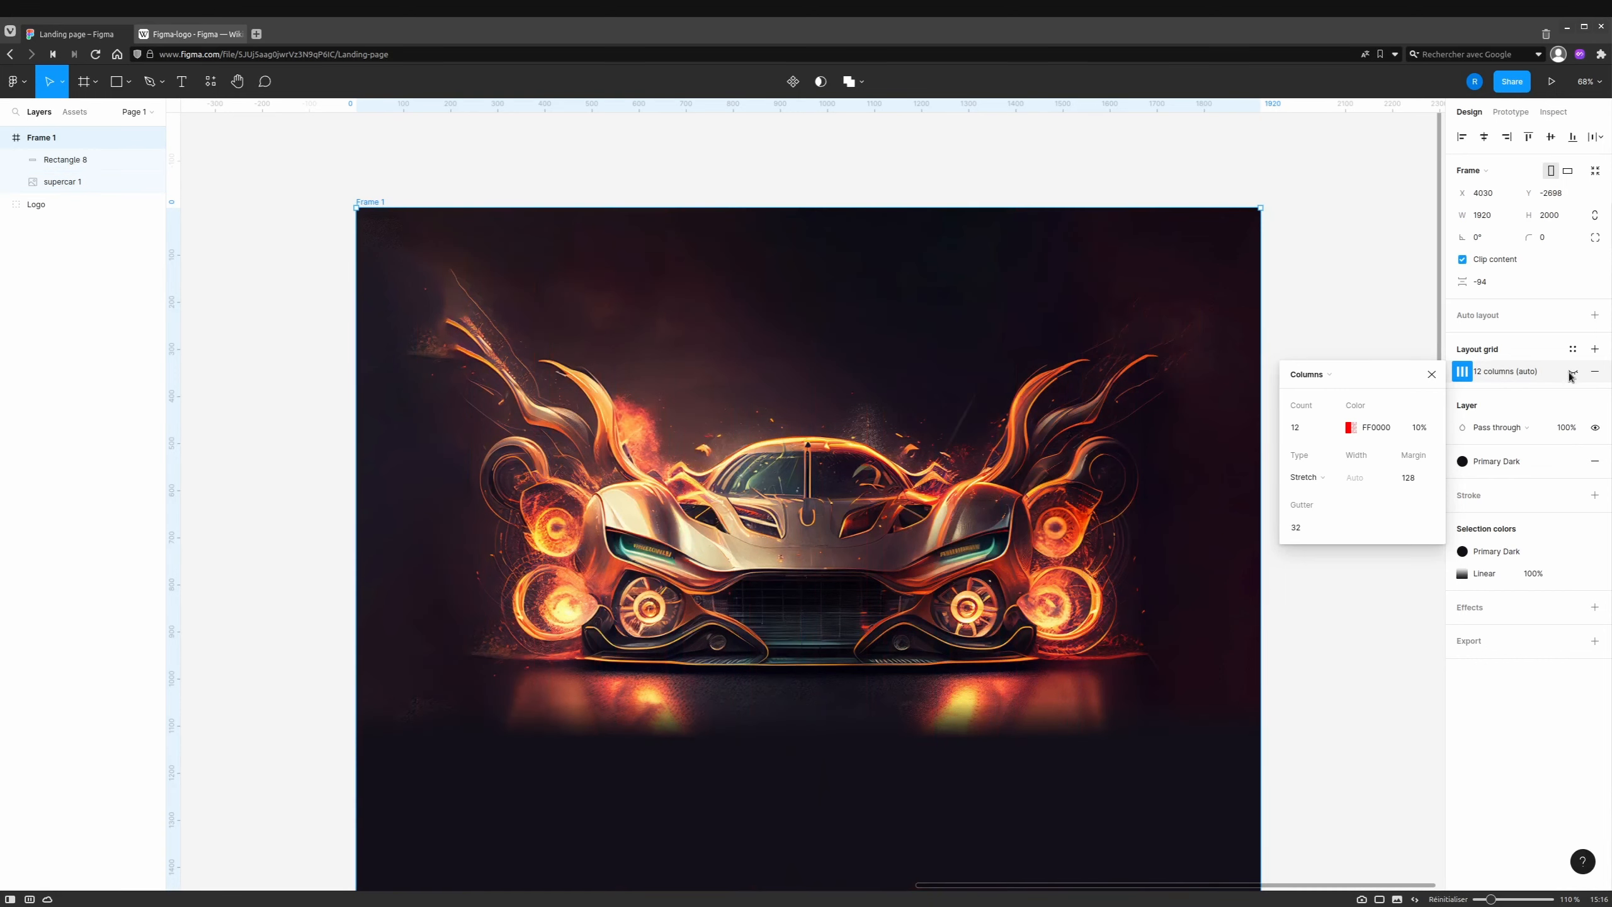
click(1573, 372)
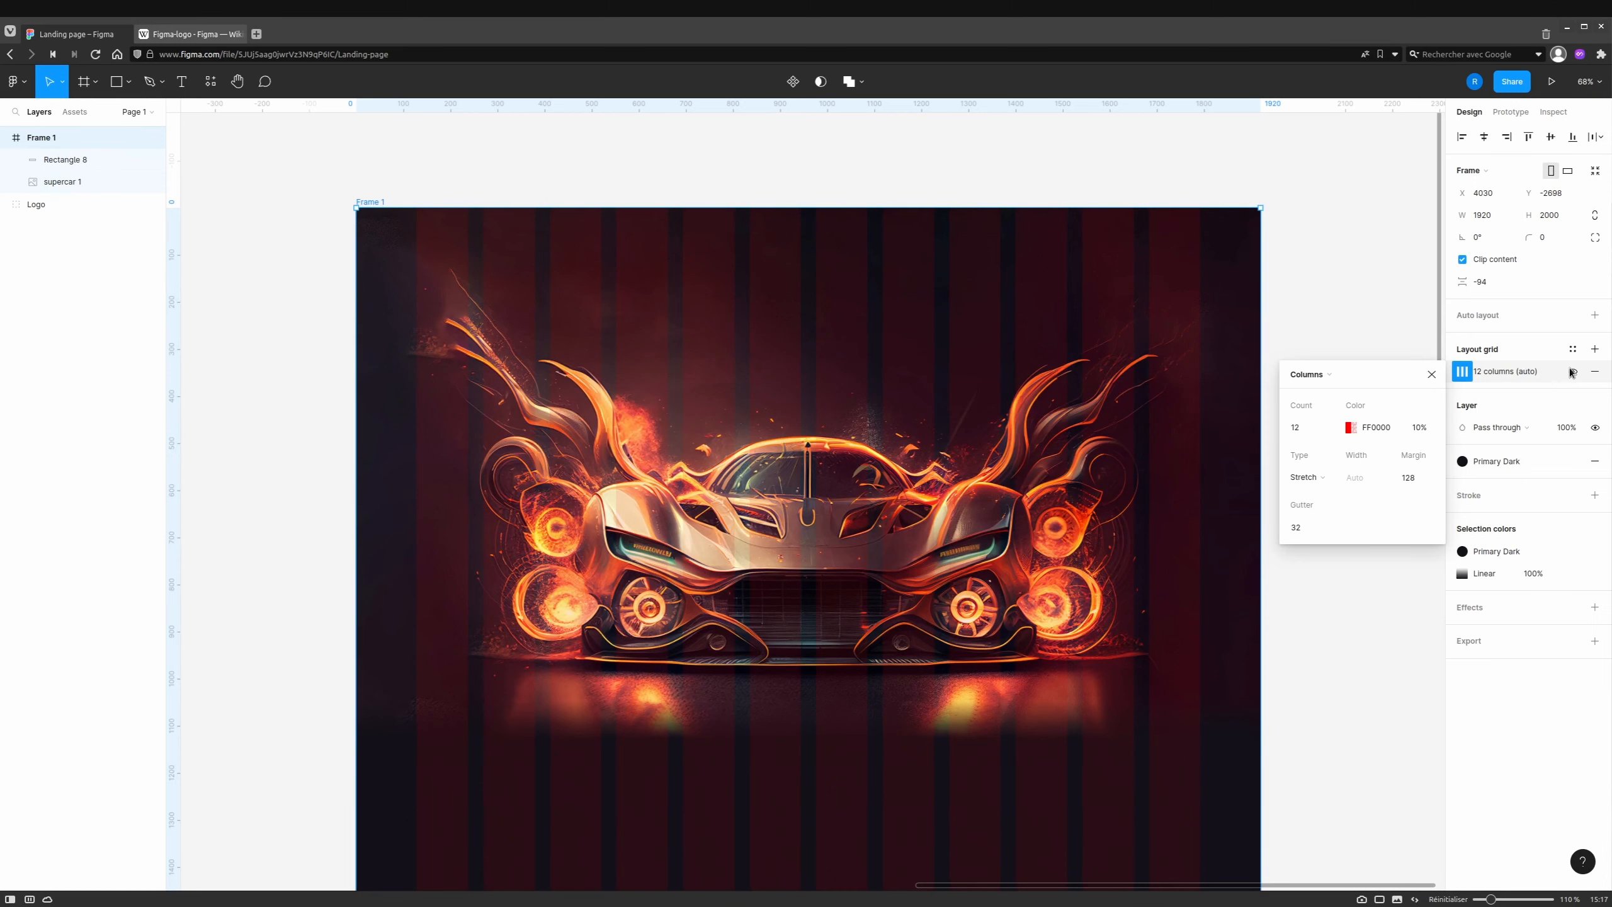
click(1572, 373)
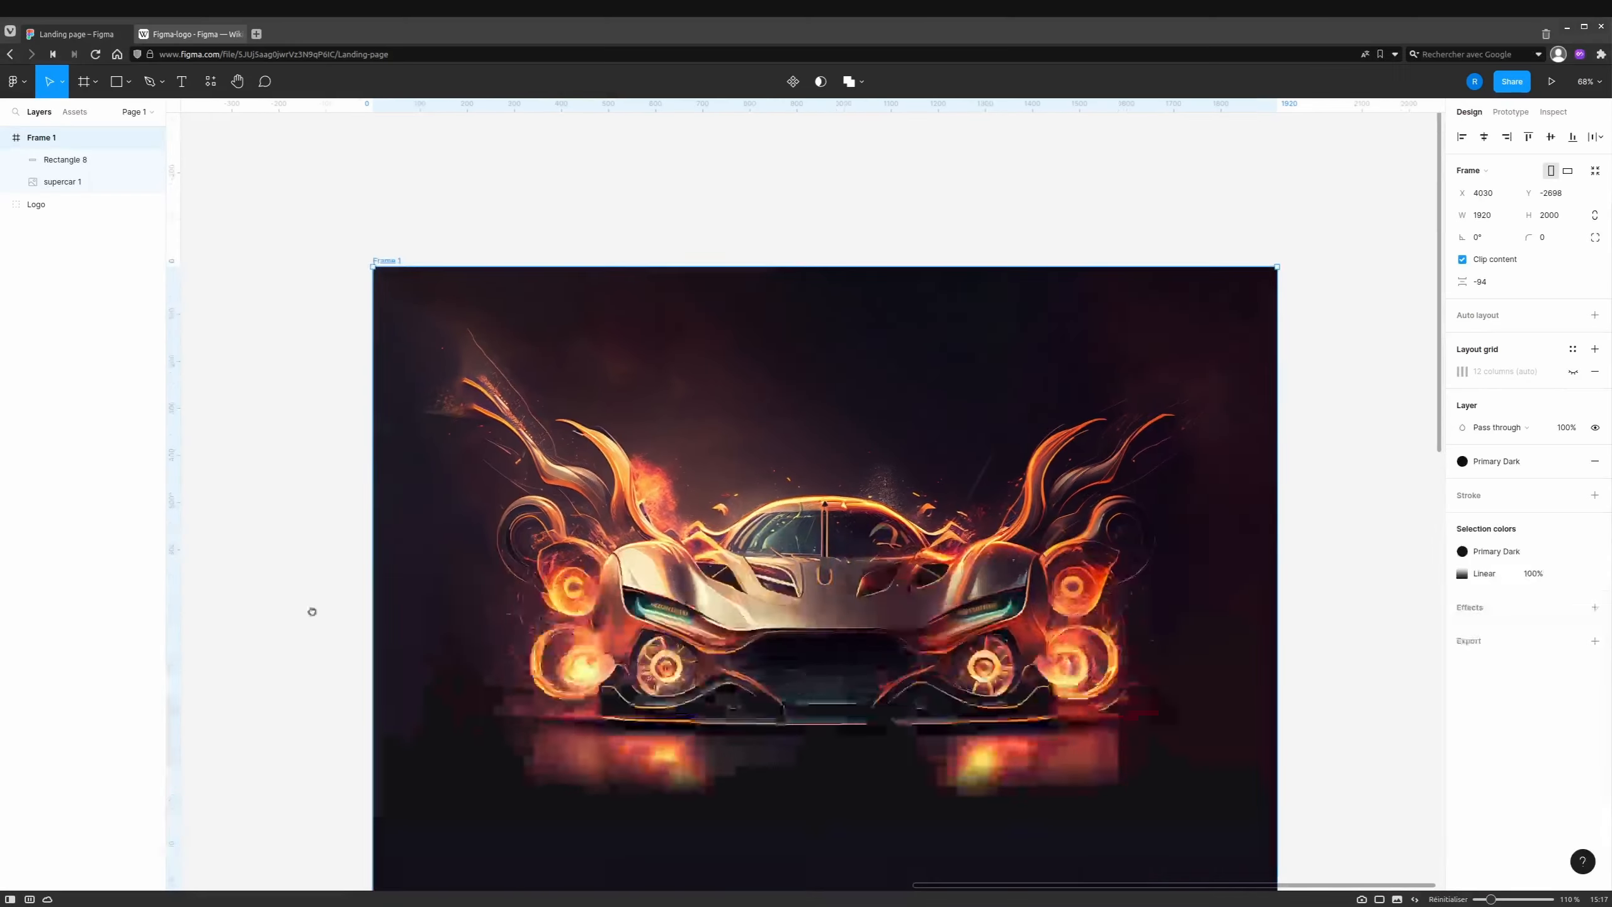
Draw a new frame about 338 × 88 above Frame 1 and fill it with the Primary colour style.
scroll(343, 821, up, 4)
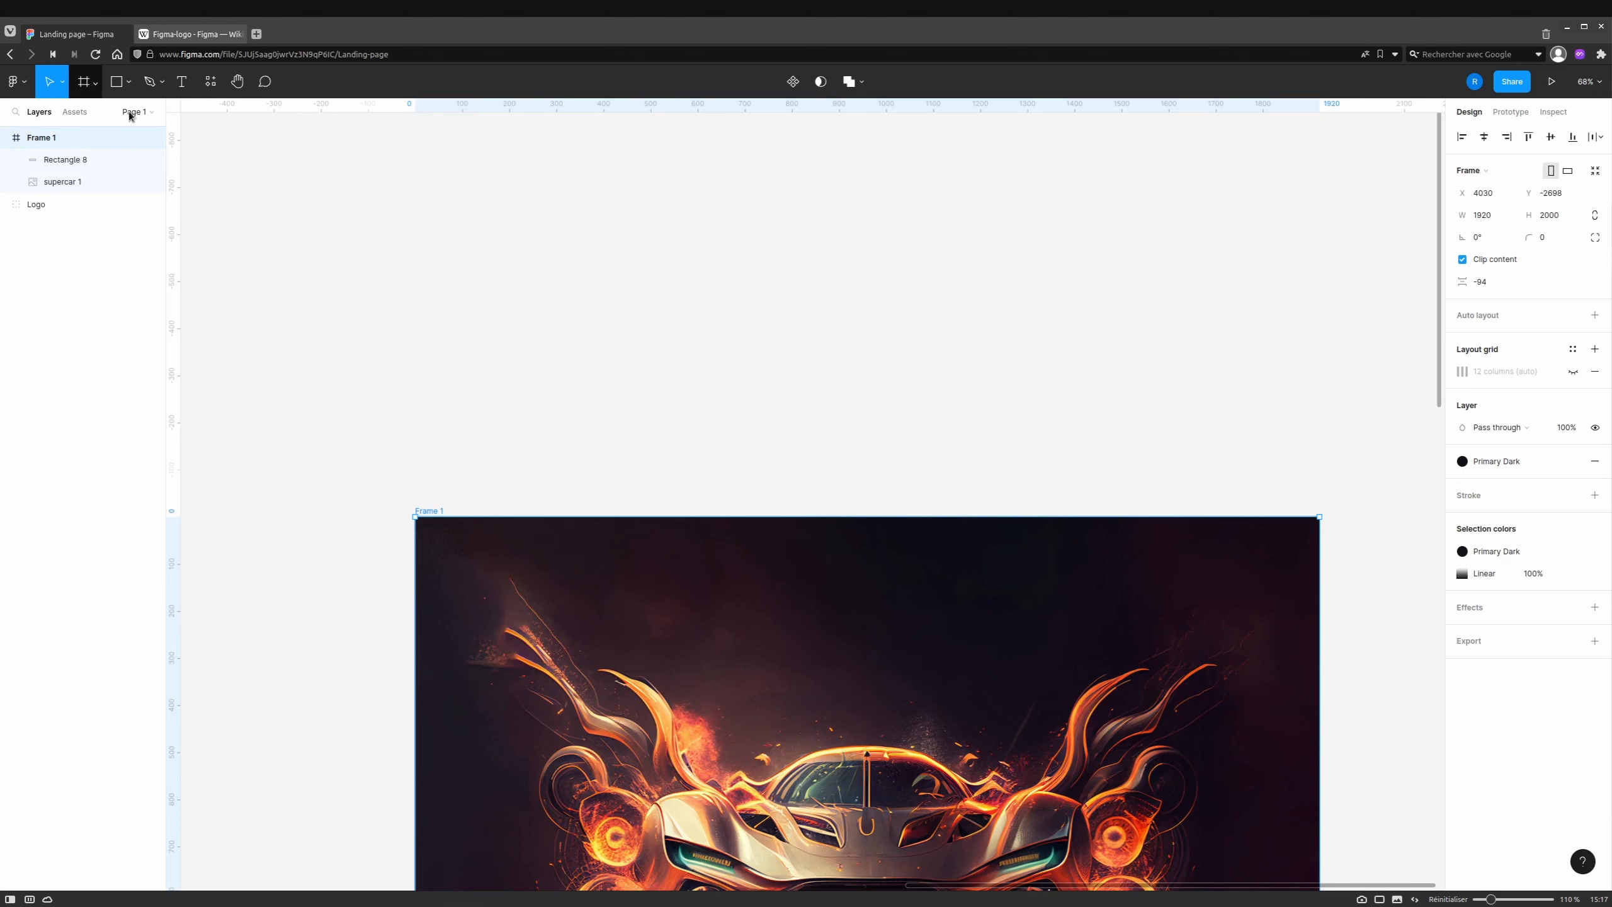
key(f)
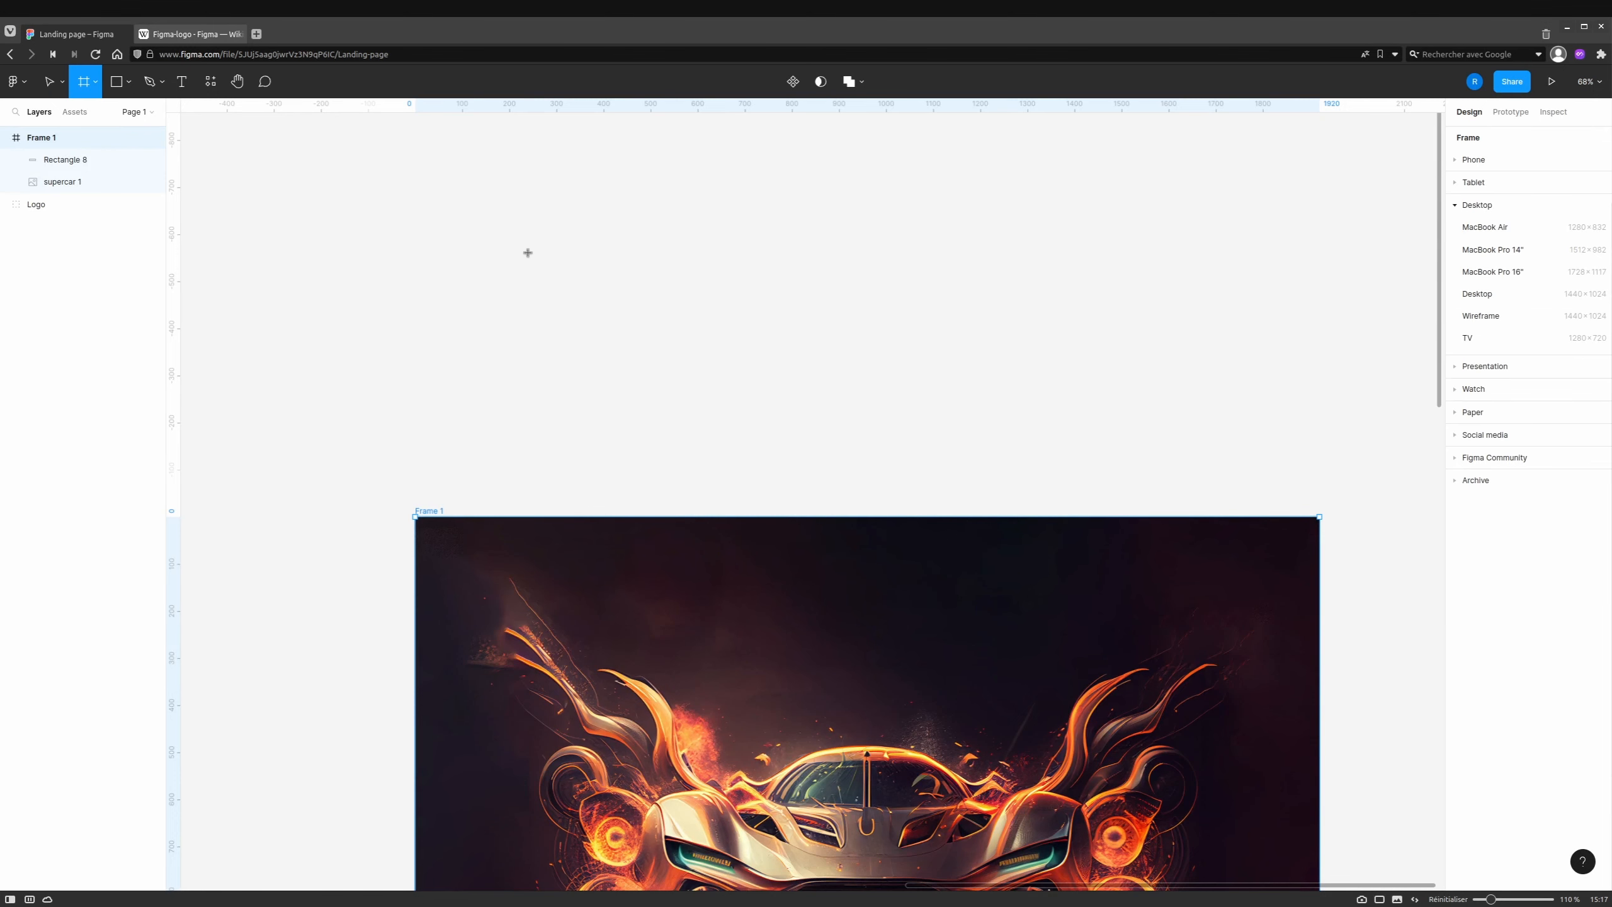
mouse_move(529, 251)
mouse_down()
mouse_move(699, 295)
mouse_move(795, 268)
mouse_move(688, 294)
mouse_up()
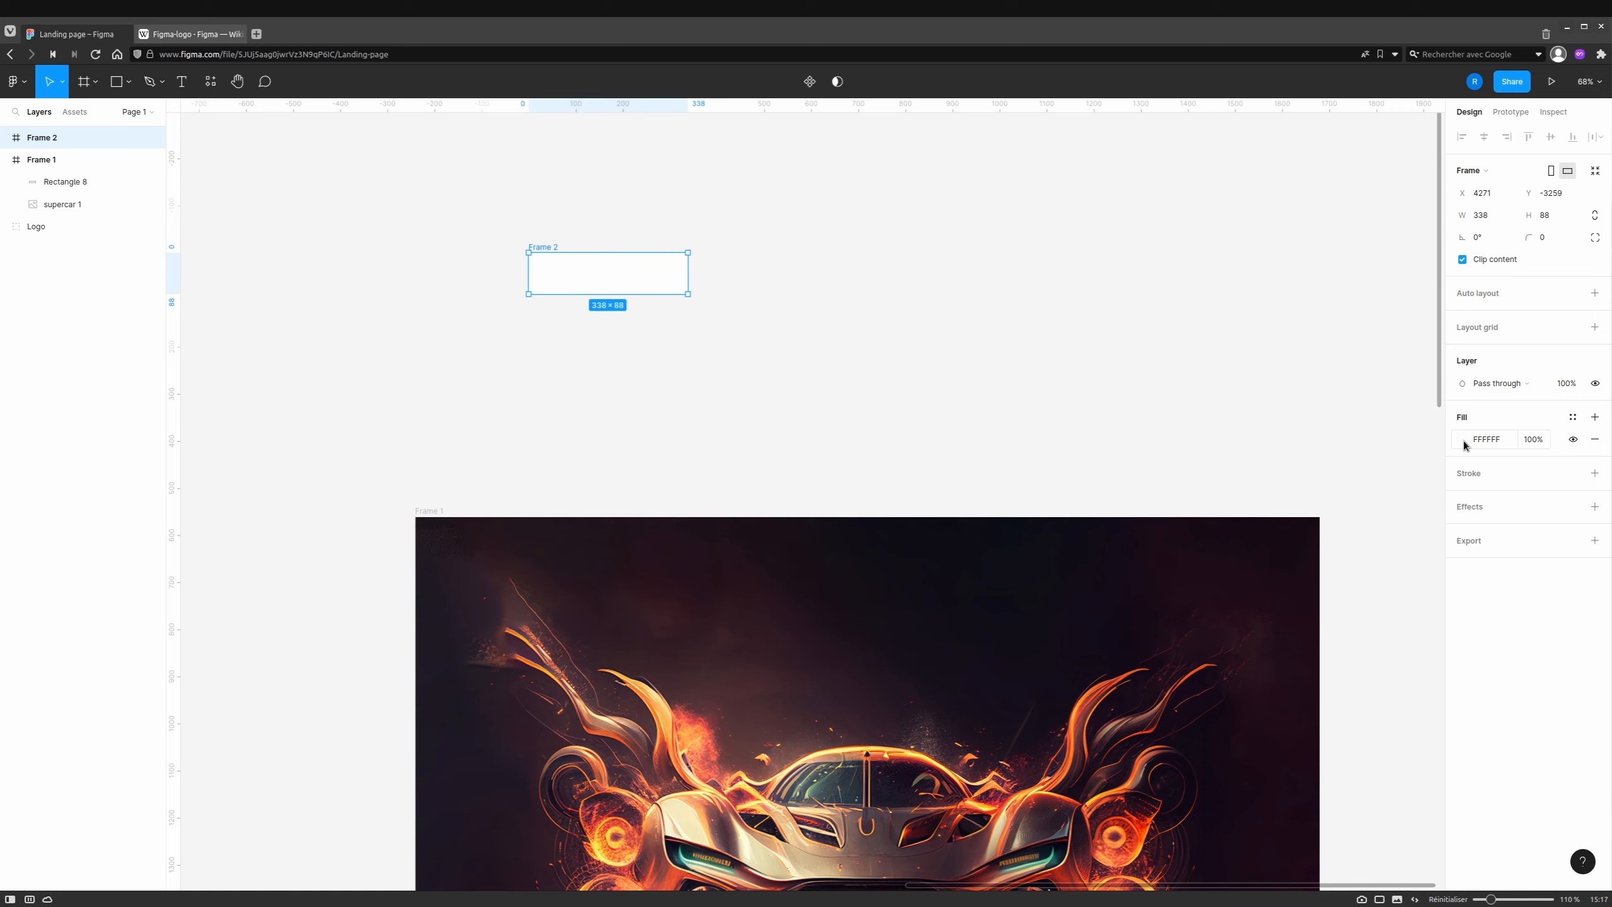
click(1573, 417)
click(1492, 502)
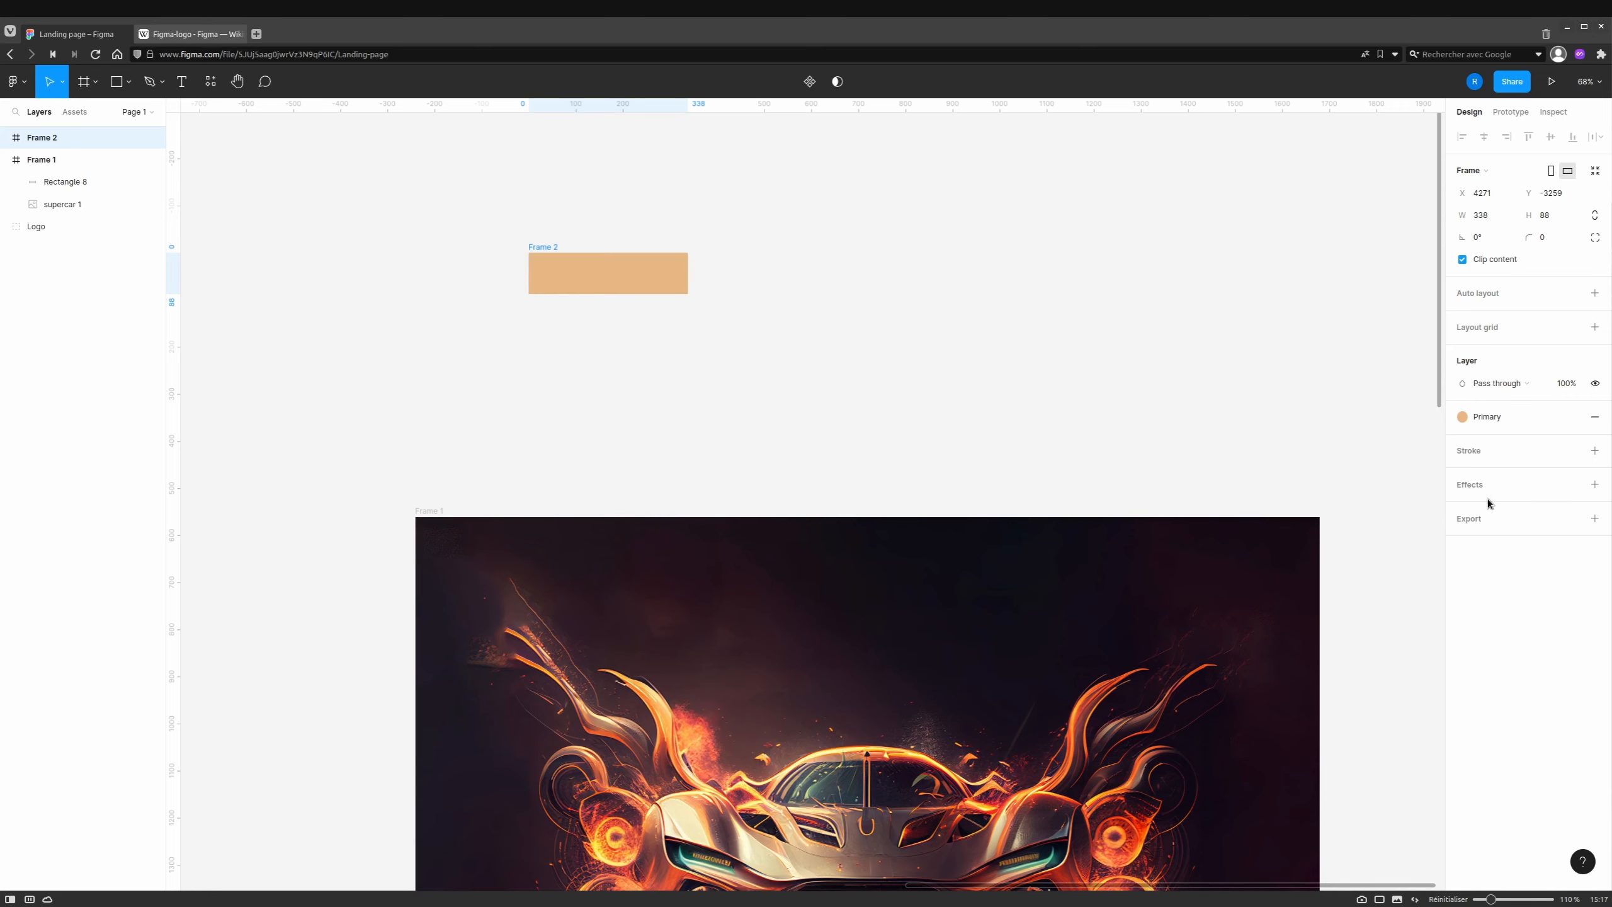
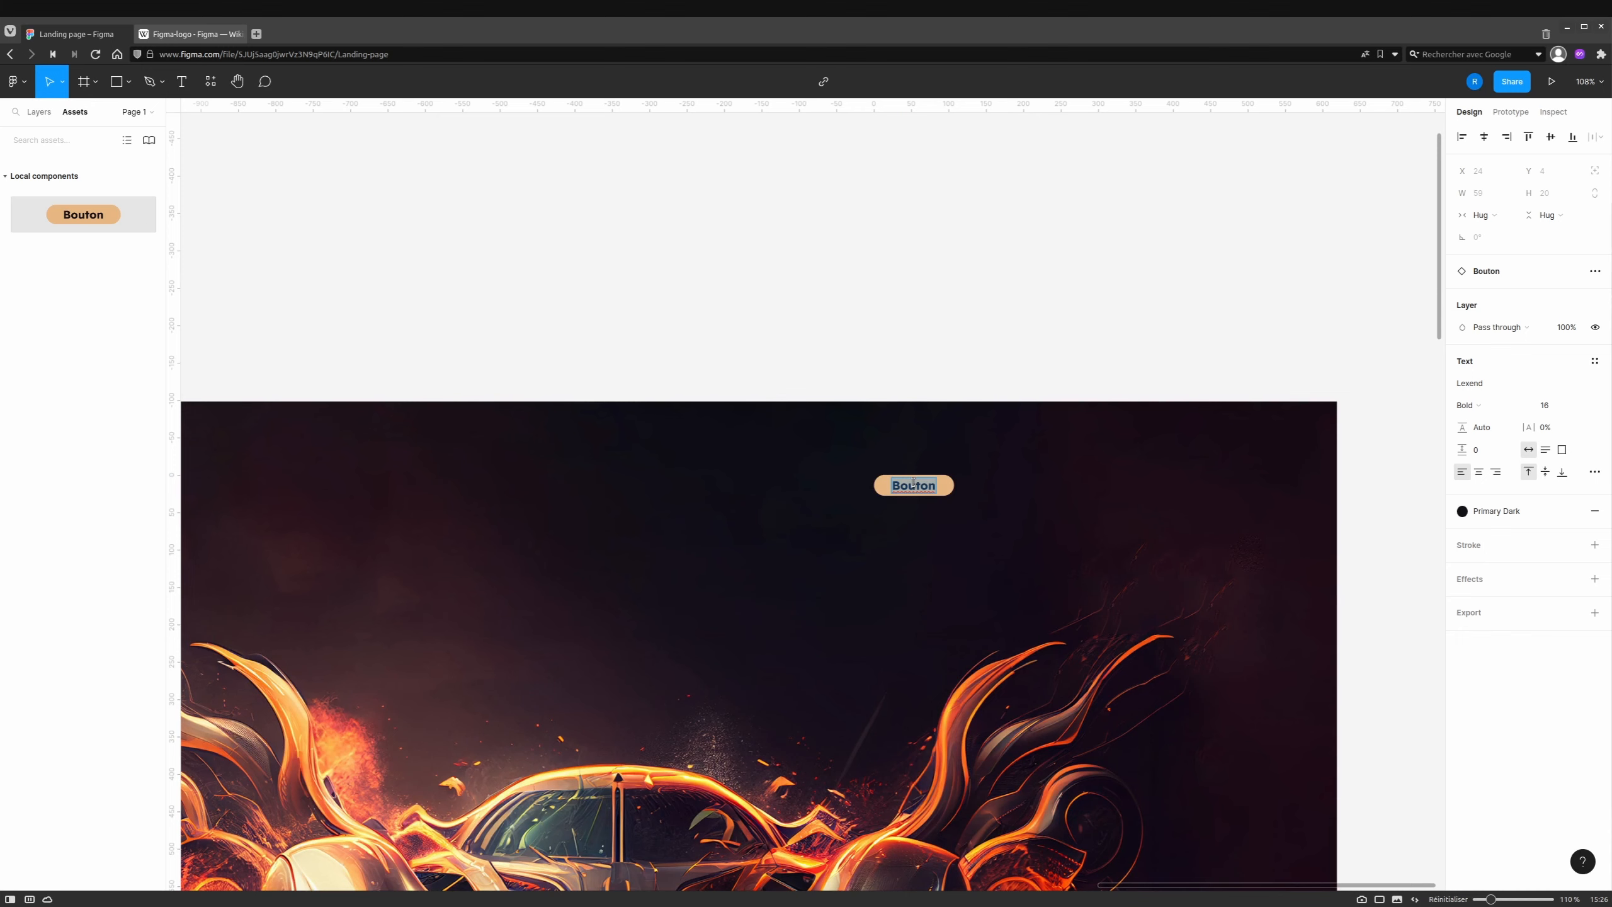
Change the label of the button instance on Frame 1 to "Connexion".
scroll(912, 483, up, 5)
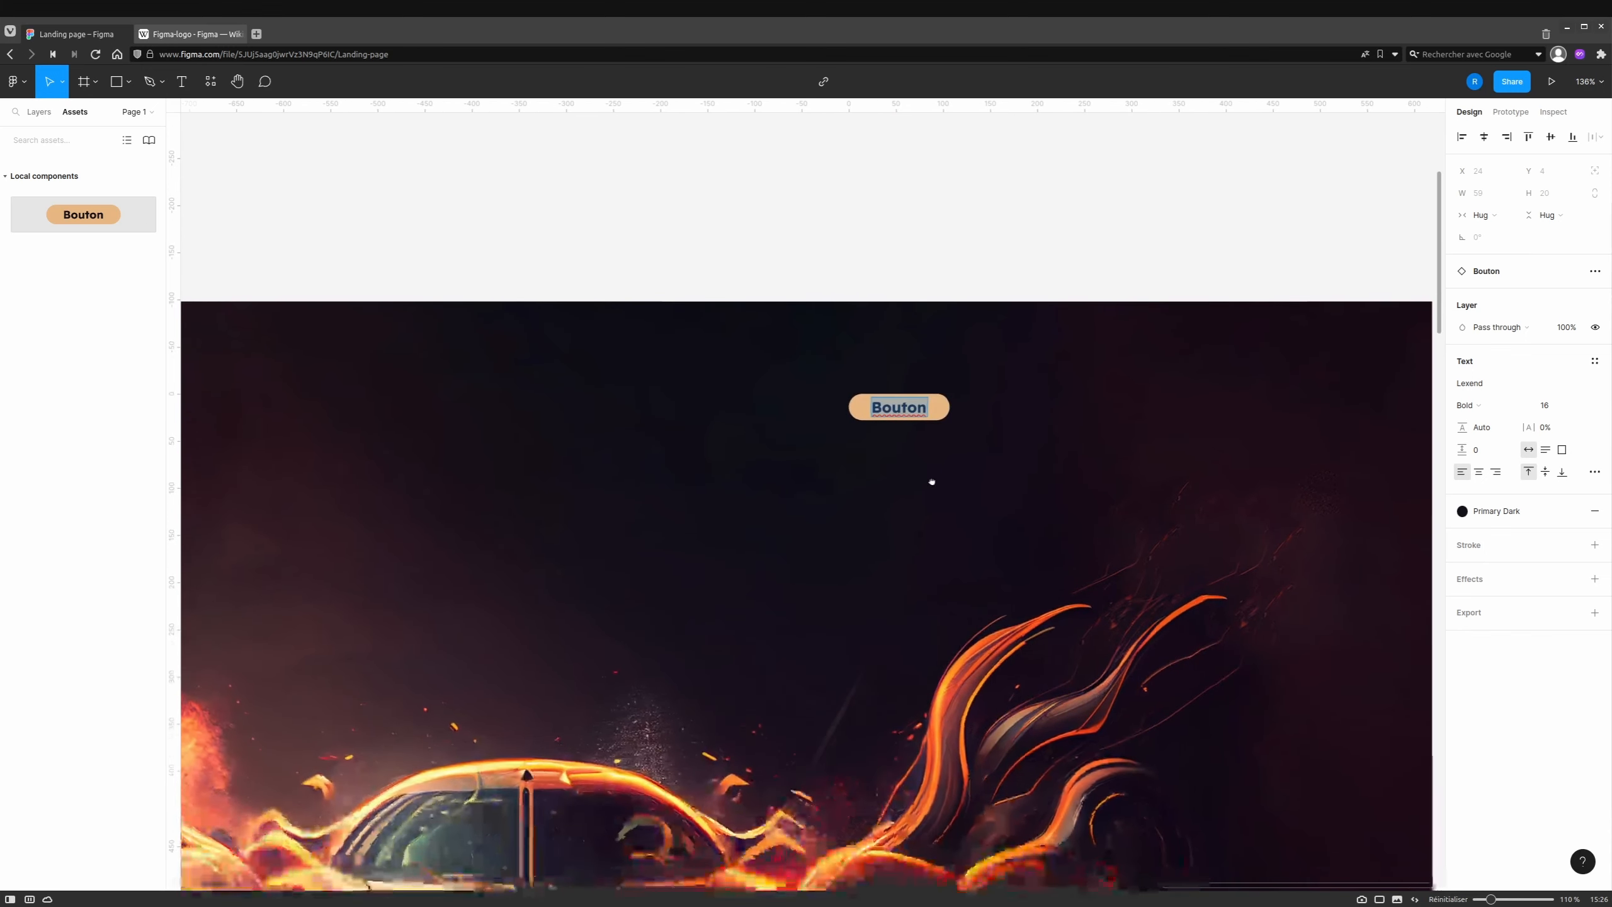
text(Connexio)
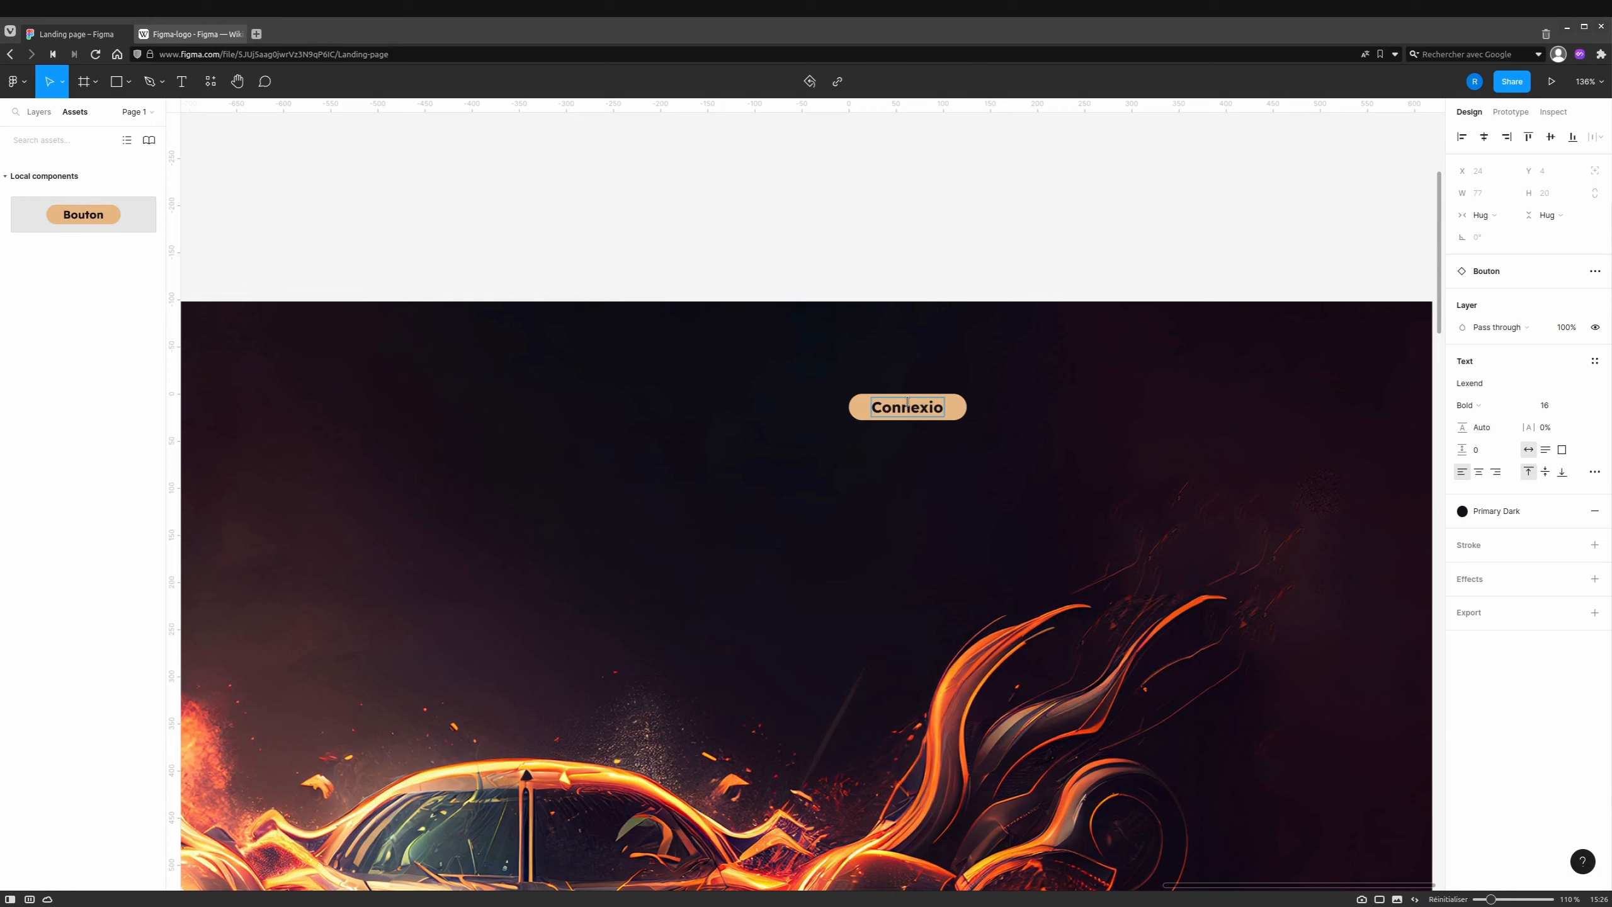
text(n)
key(Escape)
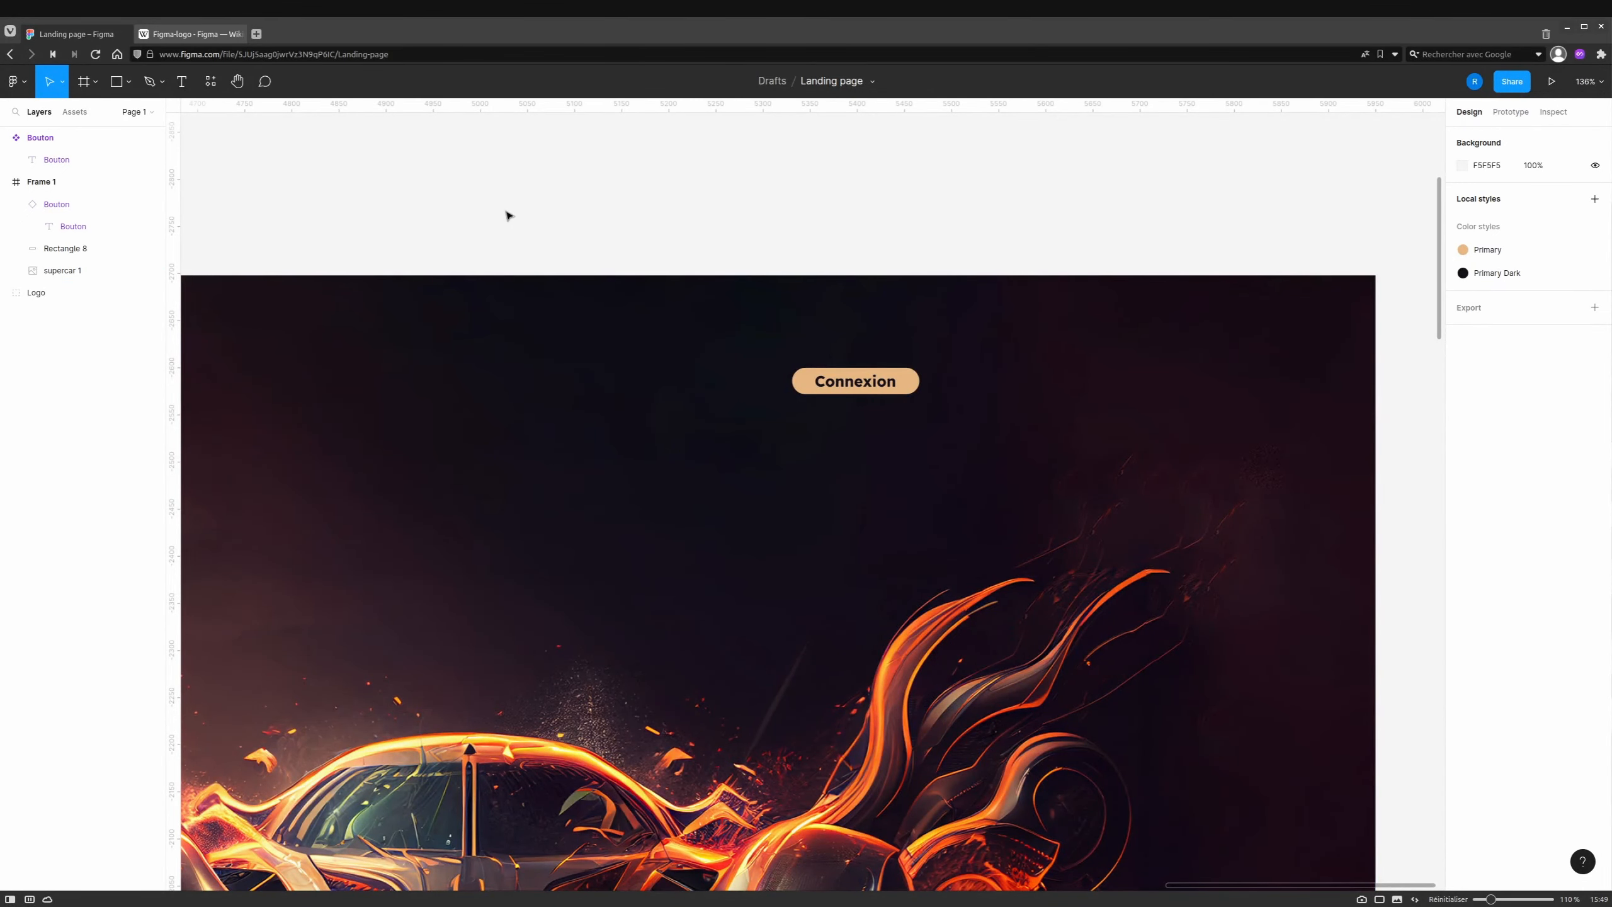
Draw a 1920-wide frame along the top edge of Frame 1 and set its height to 64.
drag(508, 216, 716, 199)
scroll(719, 205, down, 5)
scroll(755, 248, up, 2)
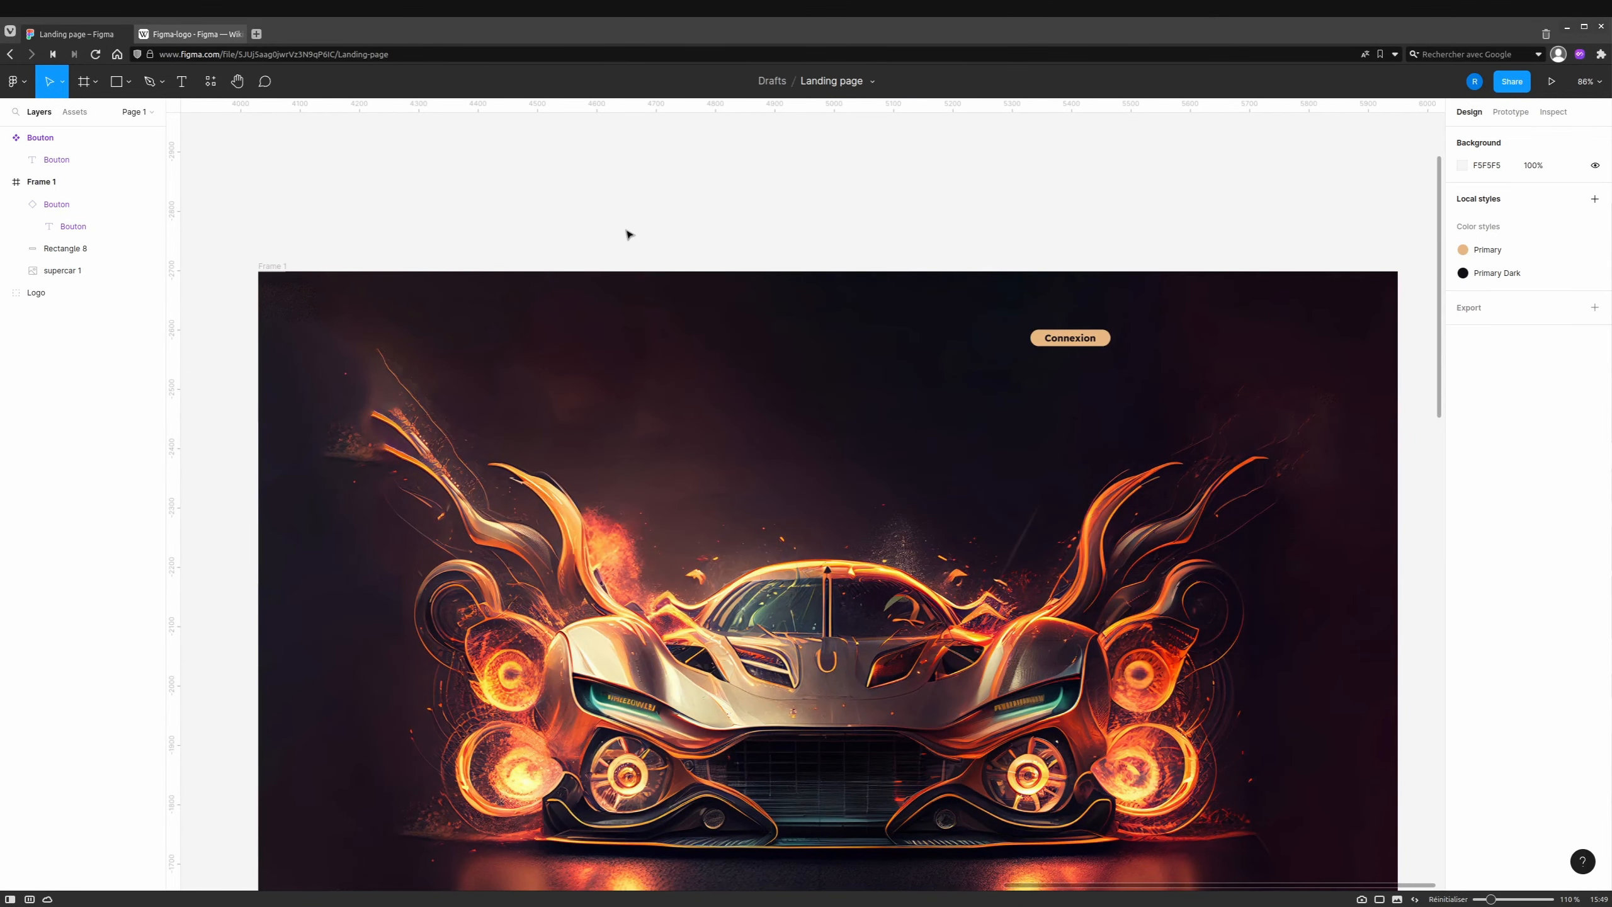
key(f)
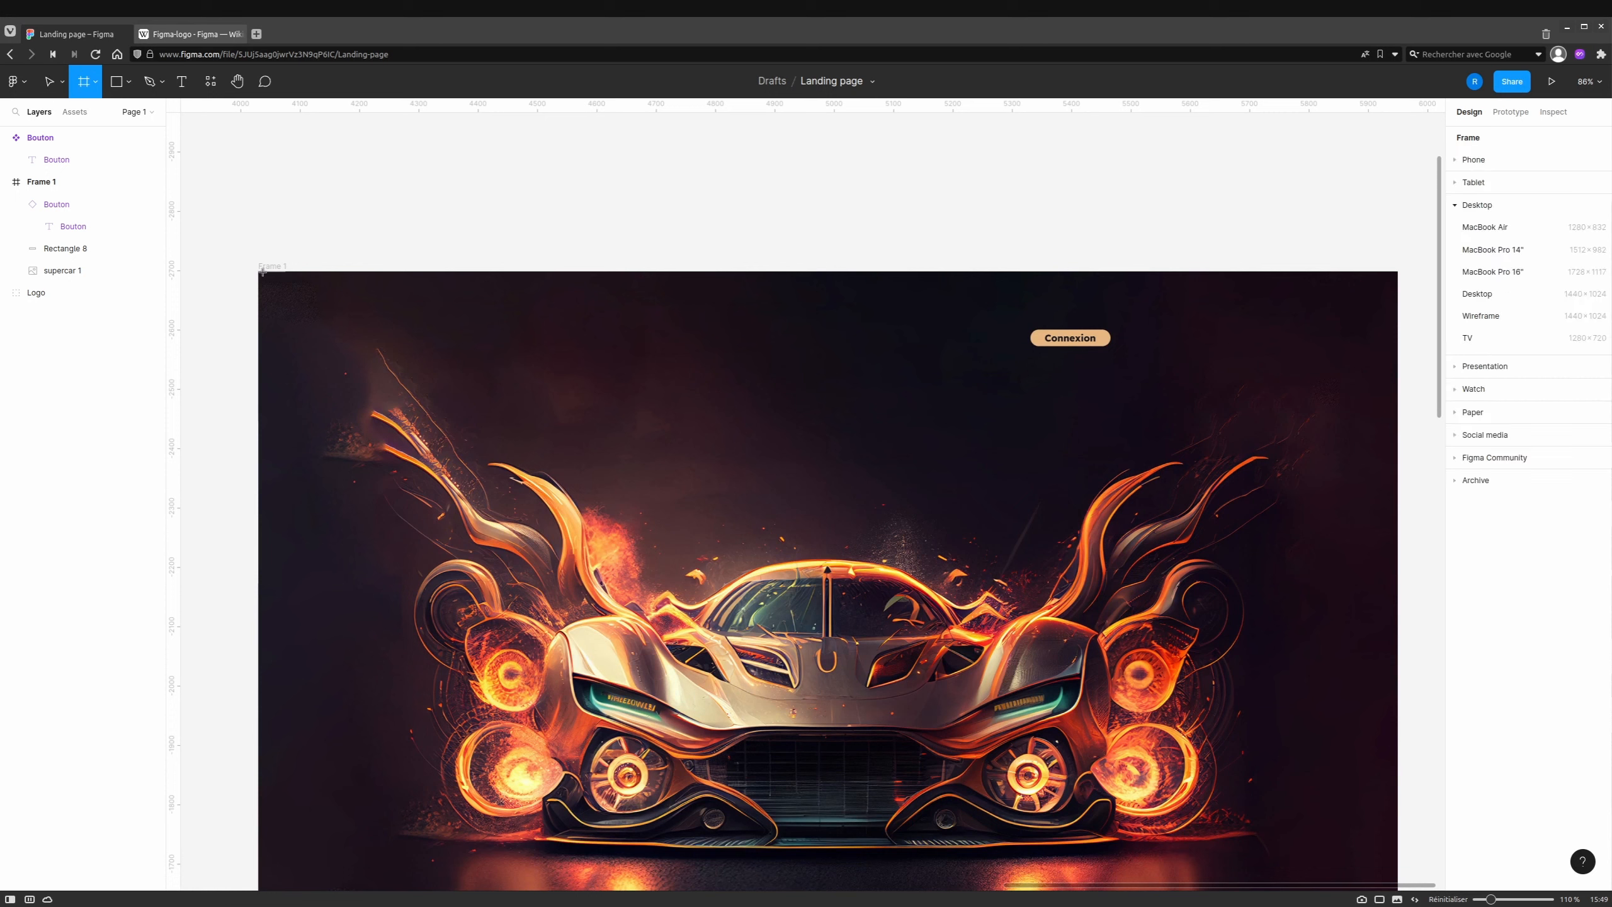
mouse_move(262, 272)
mouse_down()
mouse_move(717, 311)
mouse_move(1399, 311)
mouse_up()
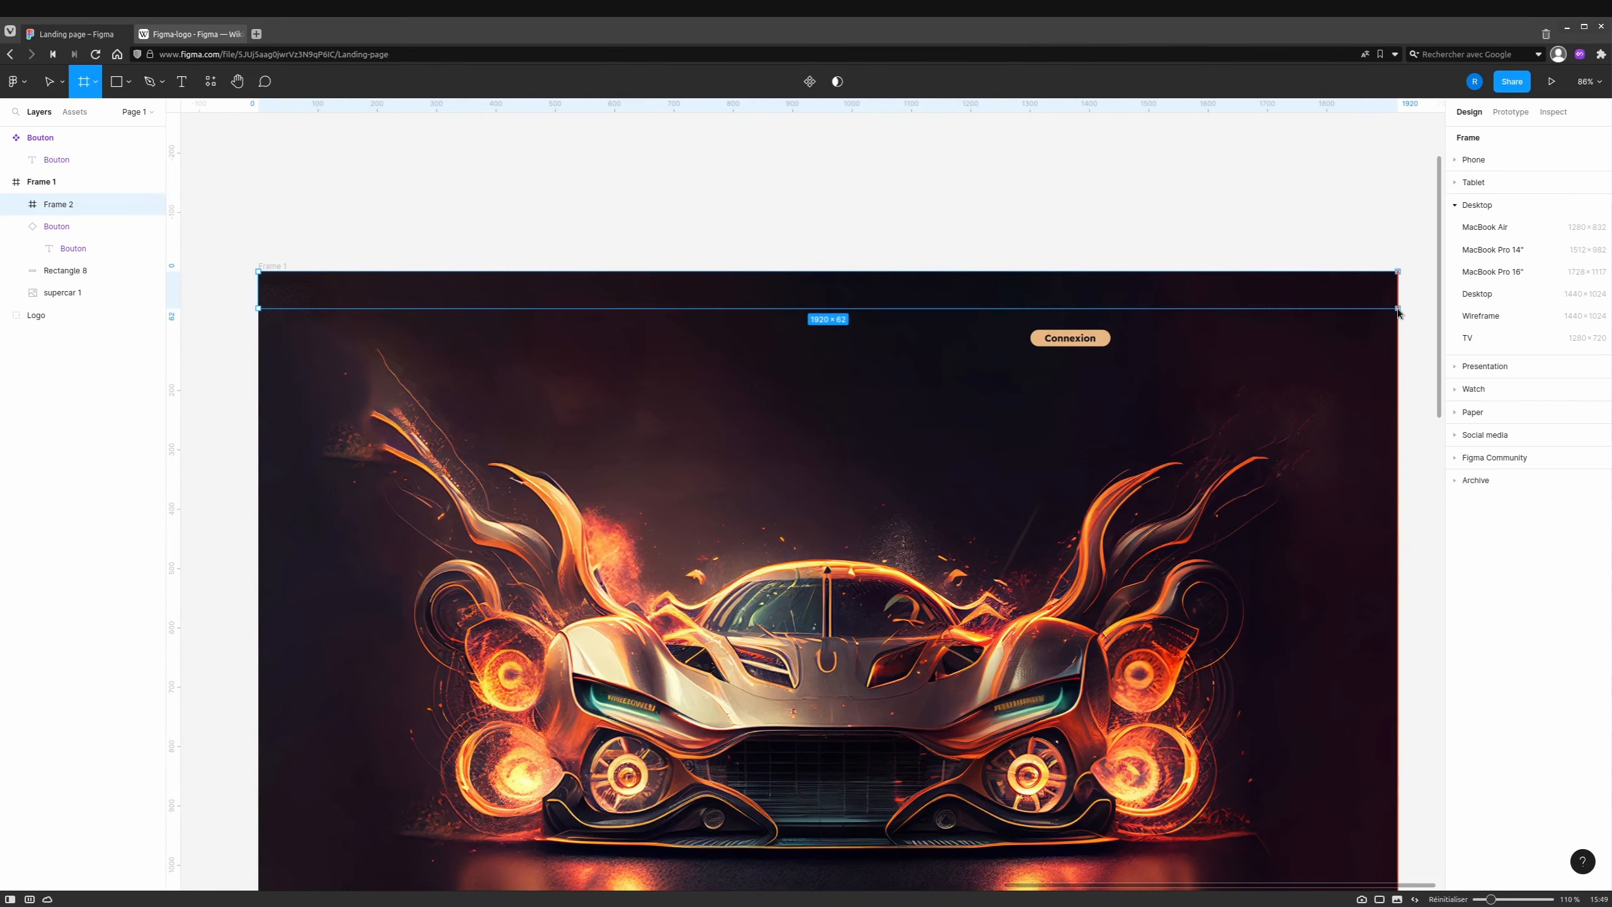
click(1555, 216)
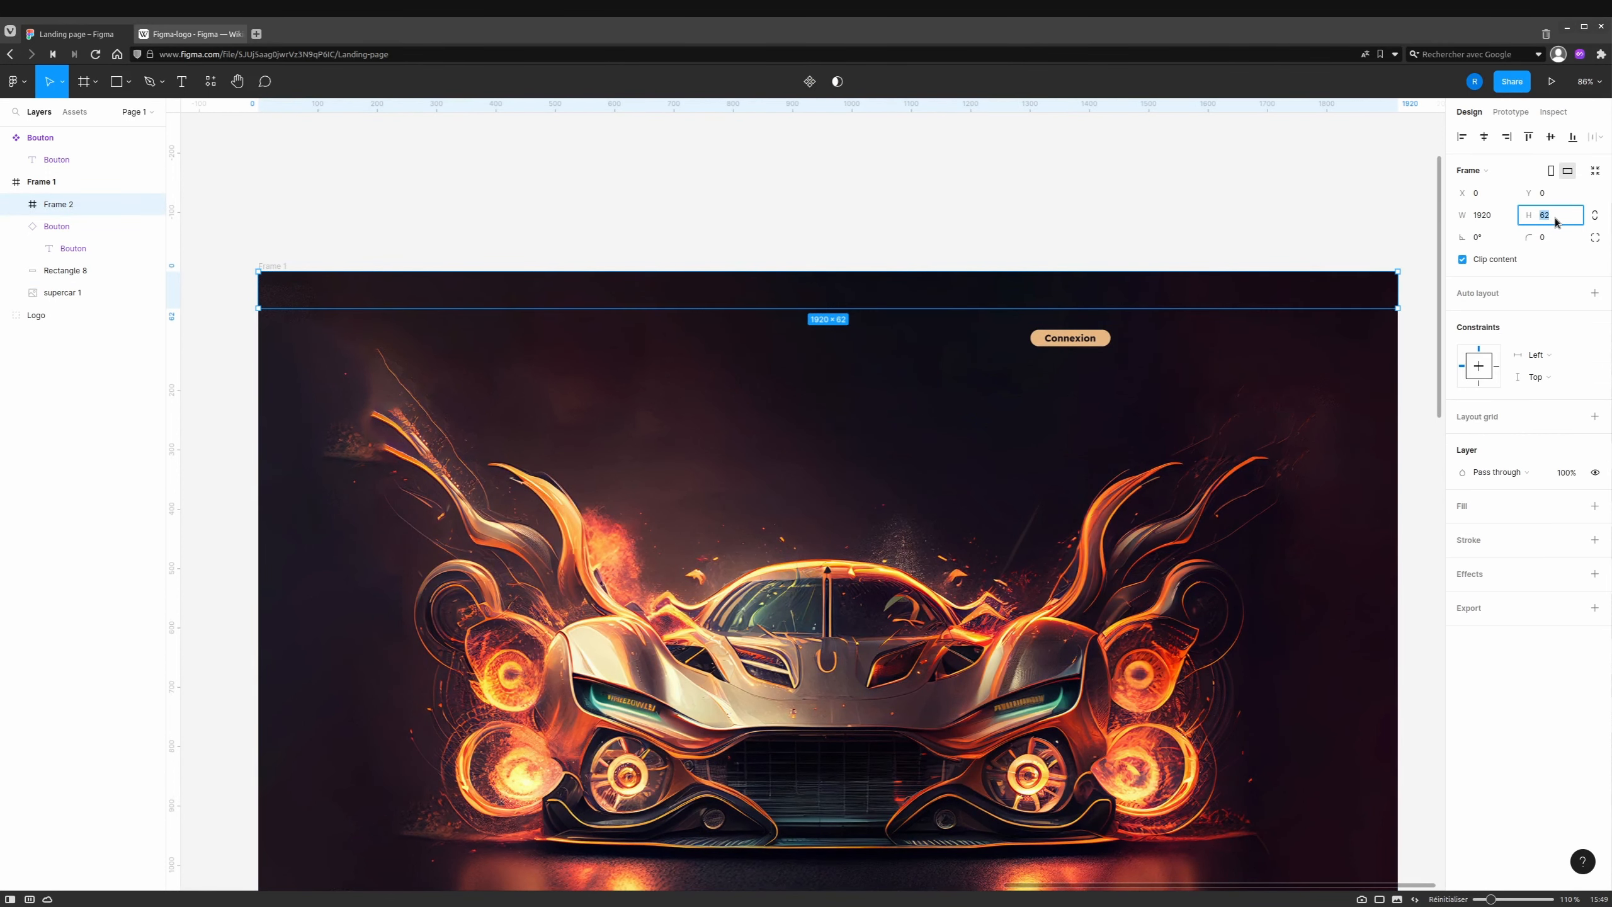
text(64)
key(Return)
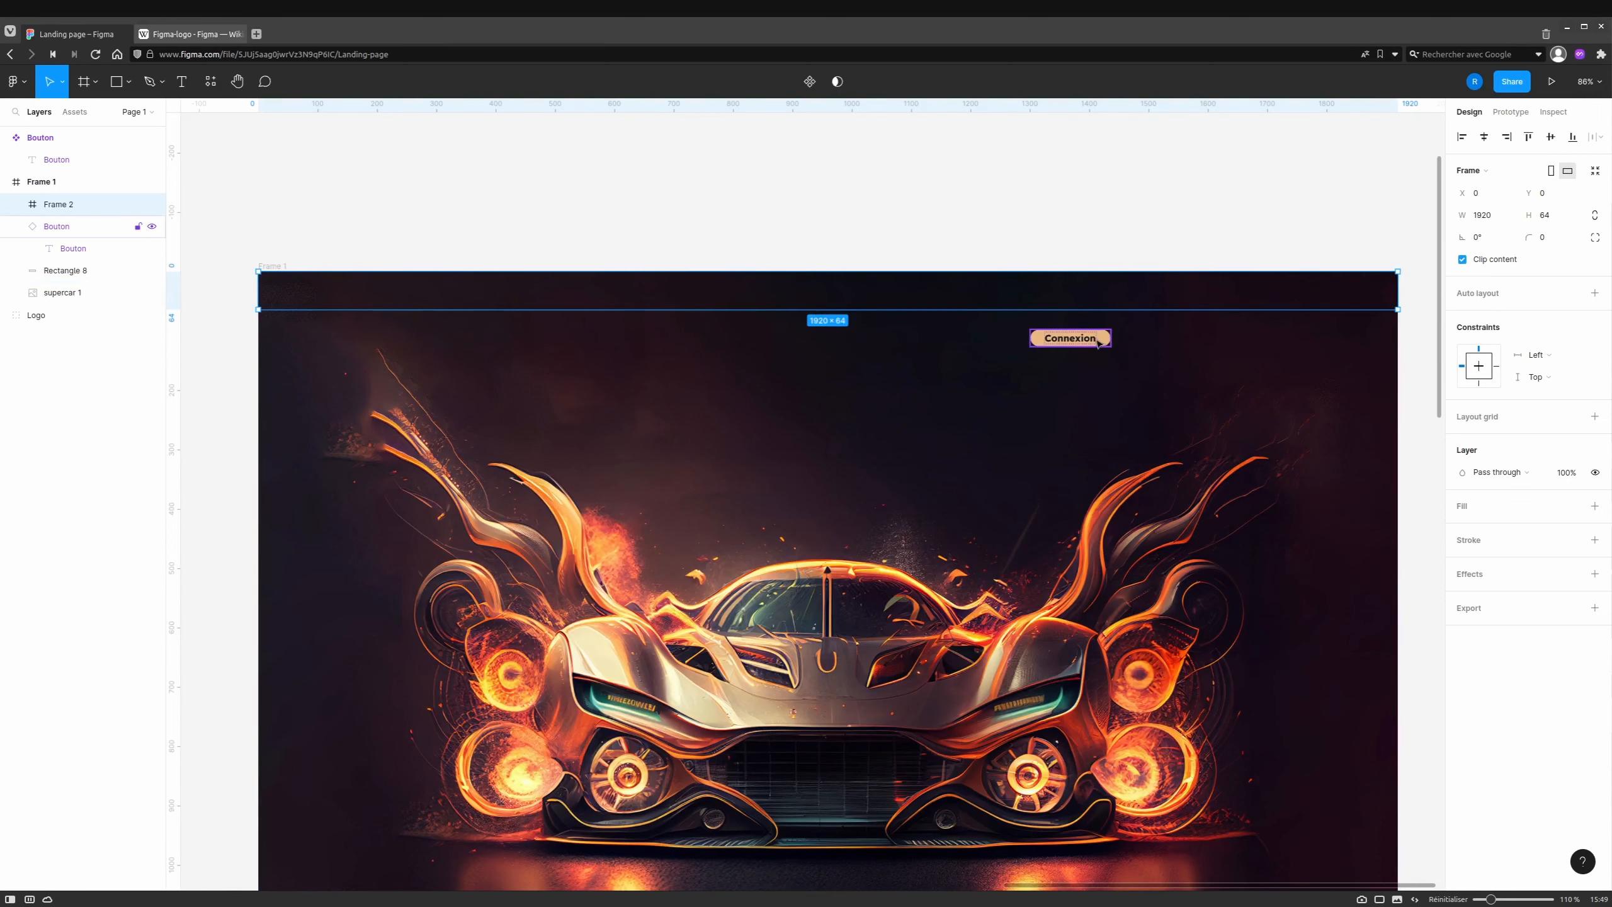
Move the Connexion button into the new frame near its right end, and rename the frame "Top Bar".
drag(1099, 339, 1301, 292)
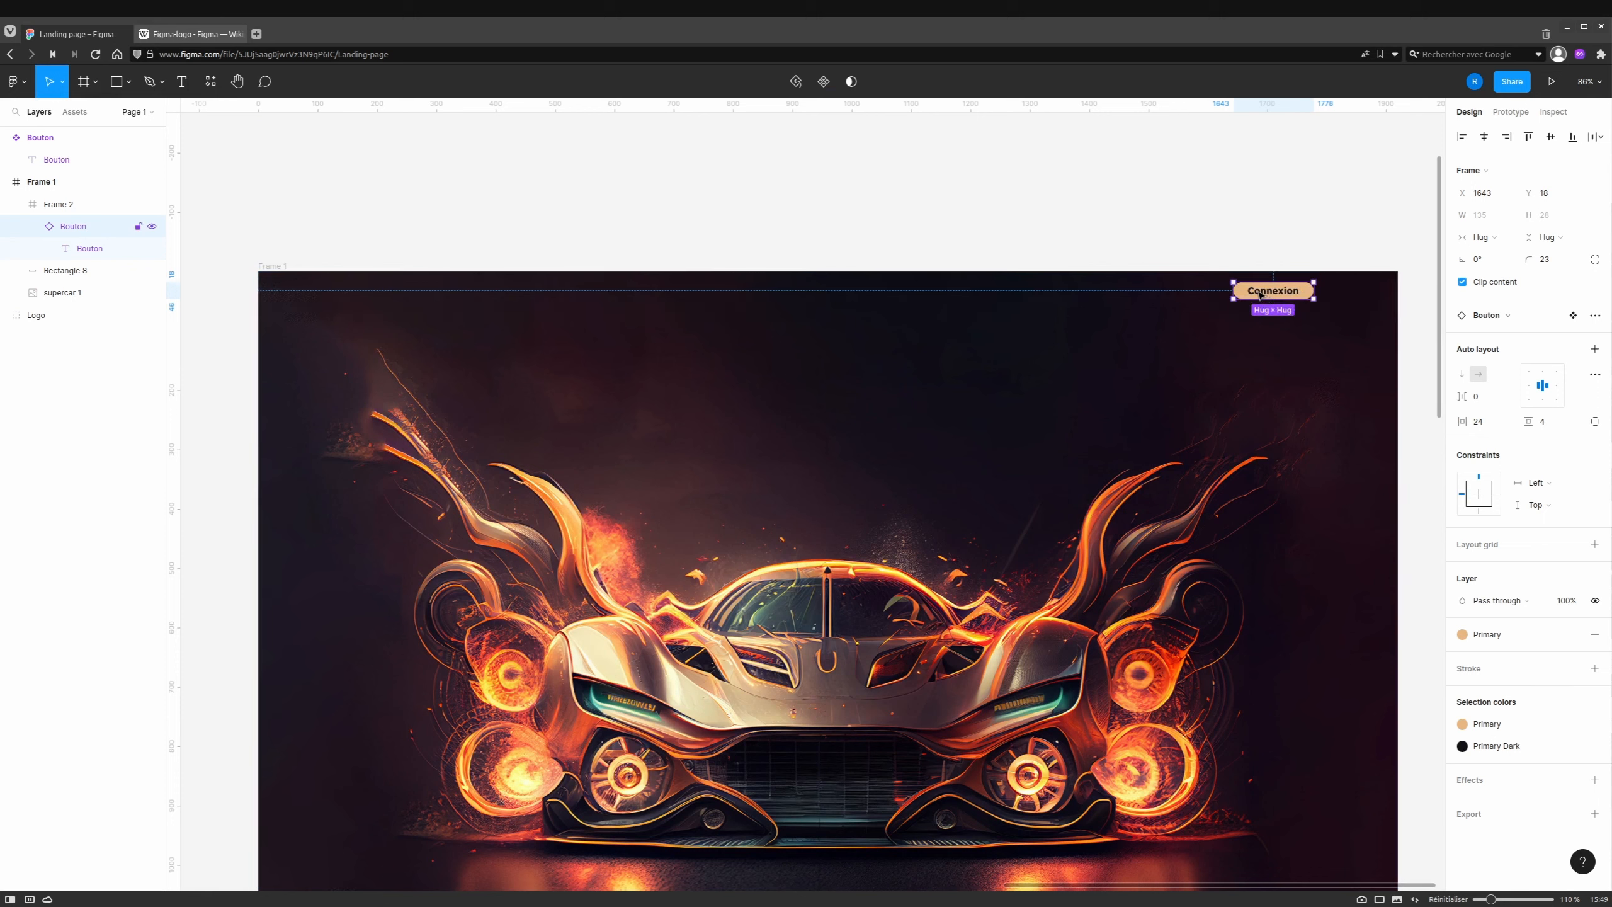
click(59, 207)
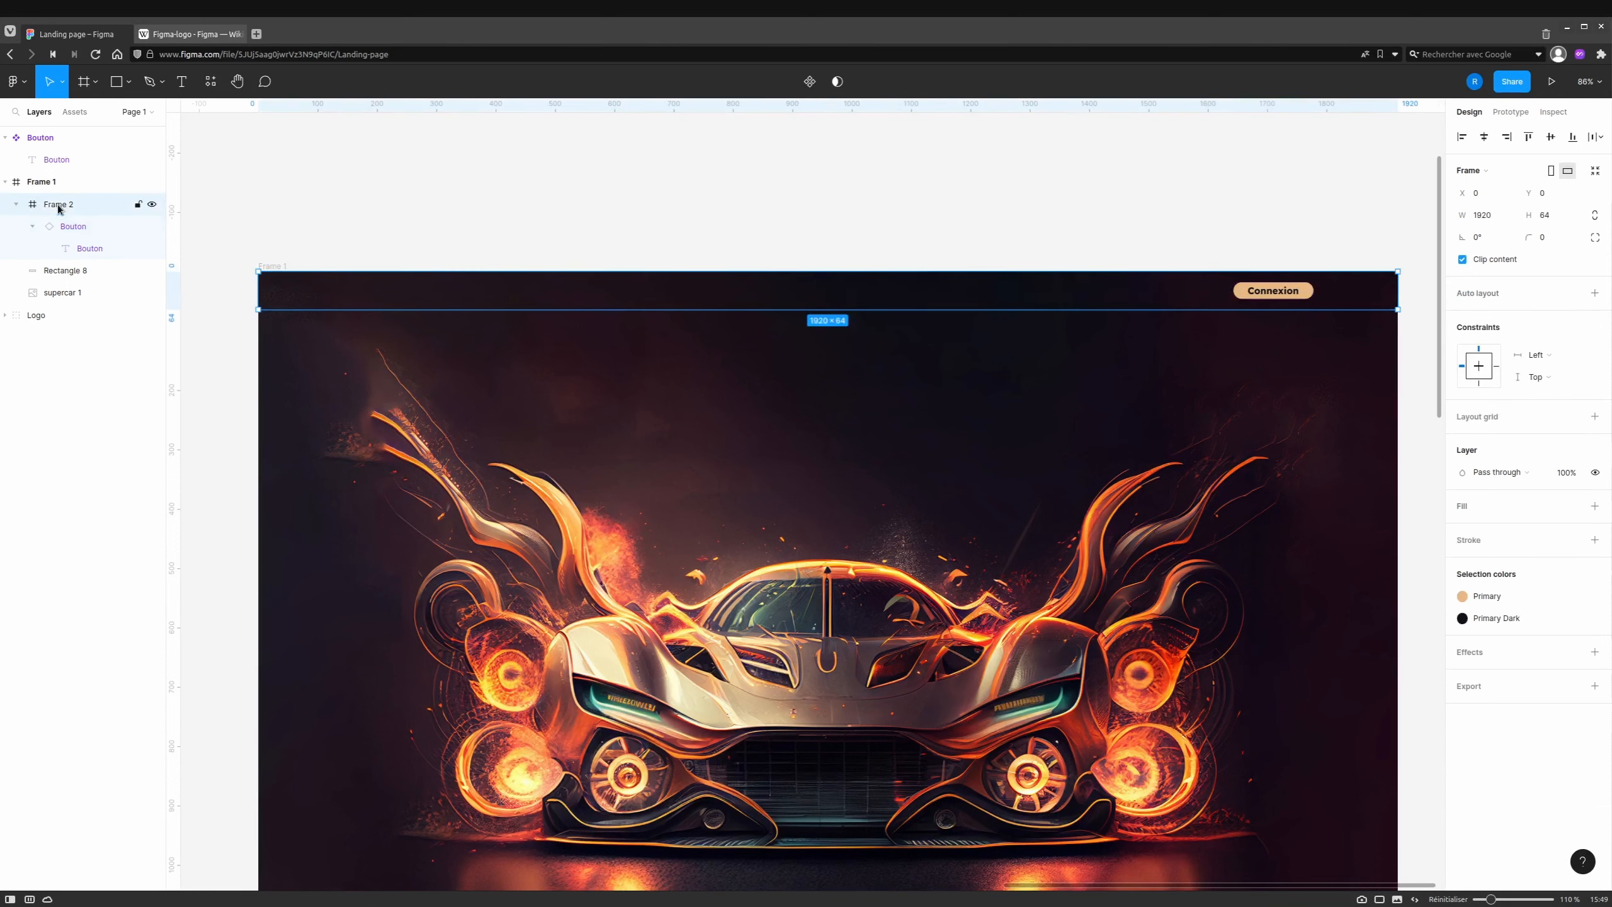
double_click(65, 209)
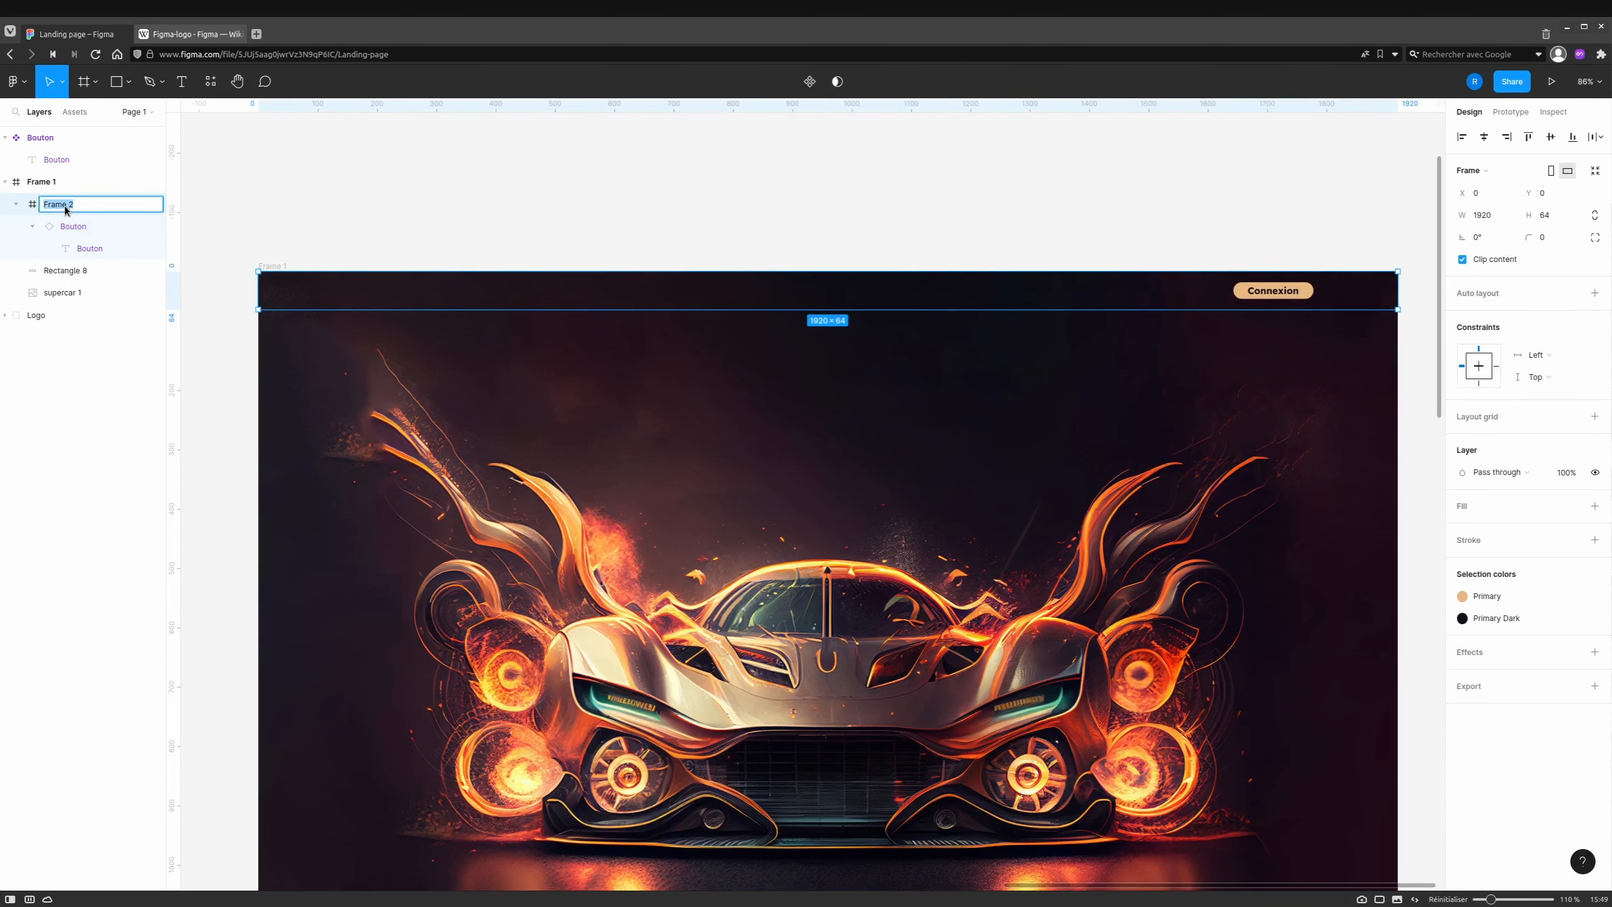
text(Top Bar)
key(Return)
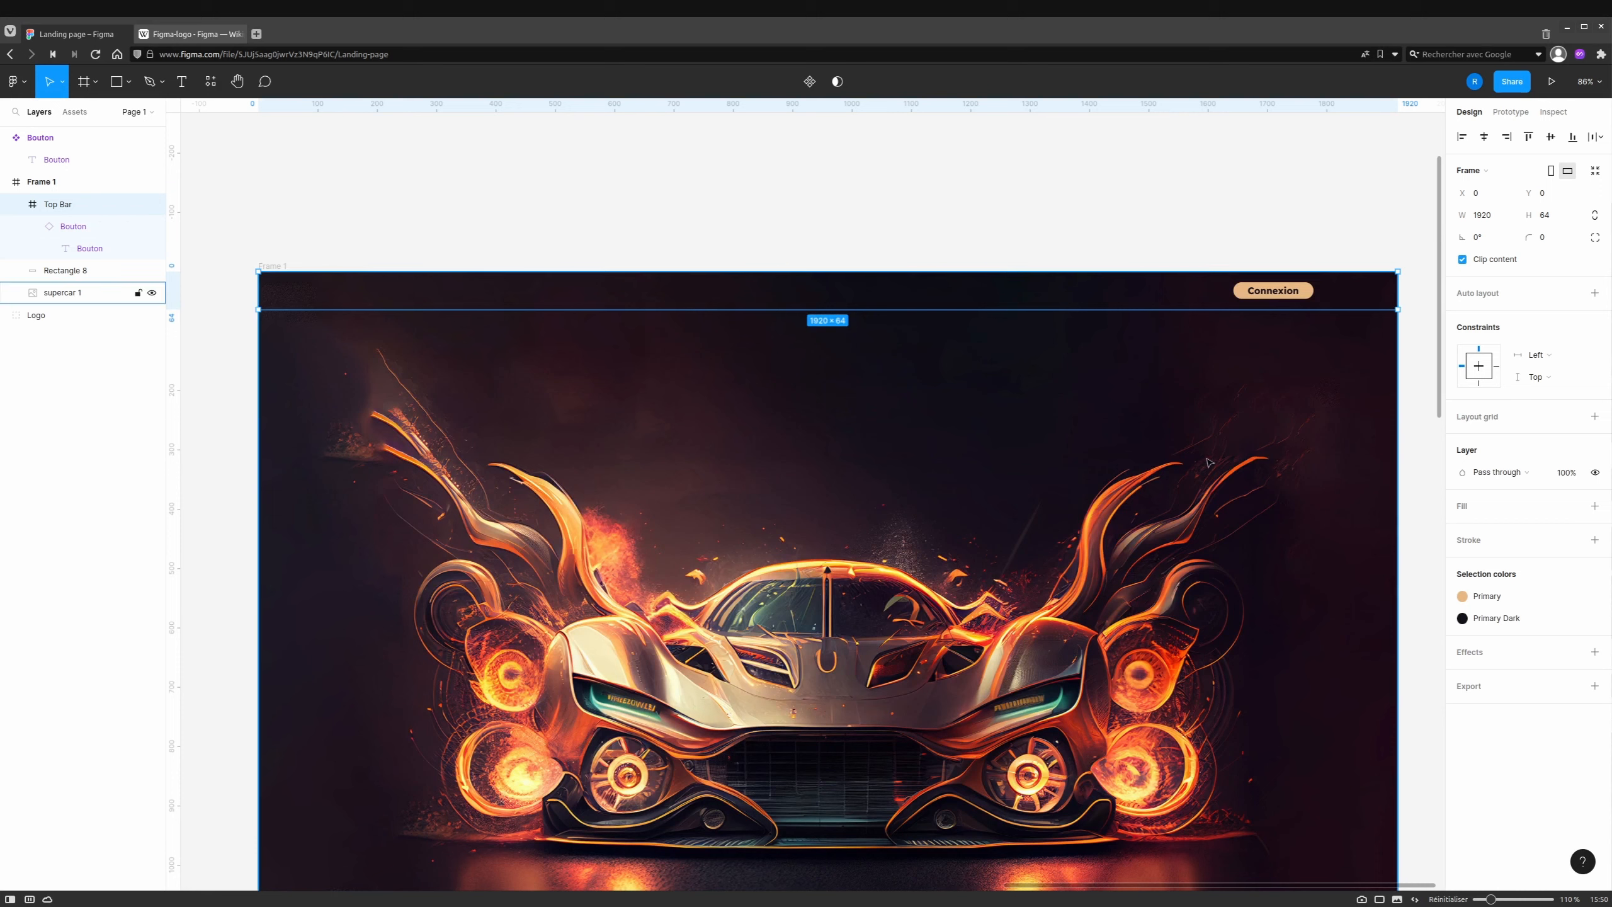
Fill the Top Bar with the Primary Dark colour, detached from its style, at 80% opacity.
click(1463, 508)
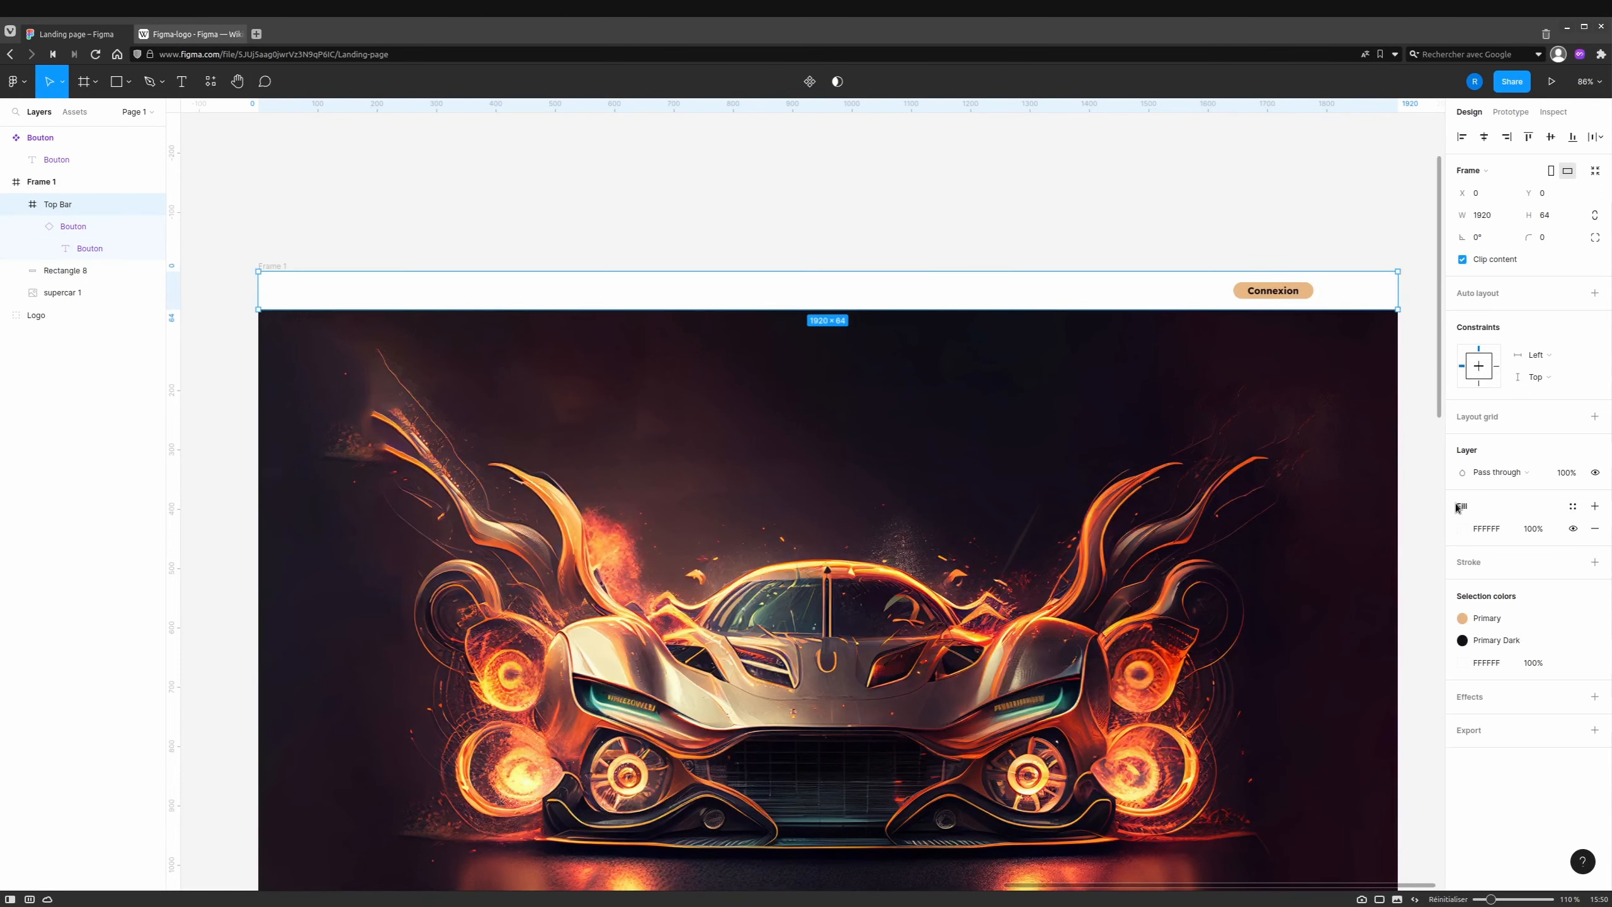
click(1573, 507)
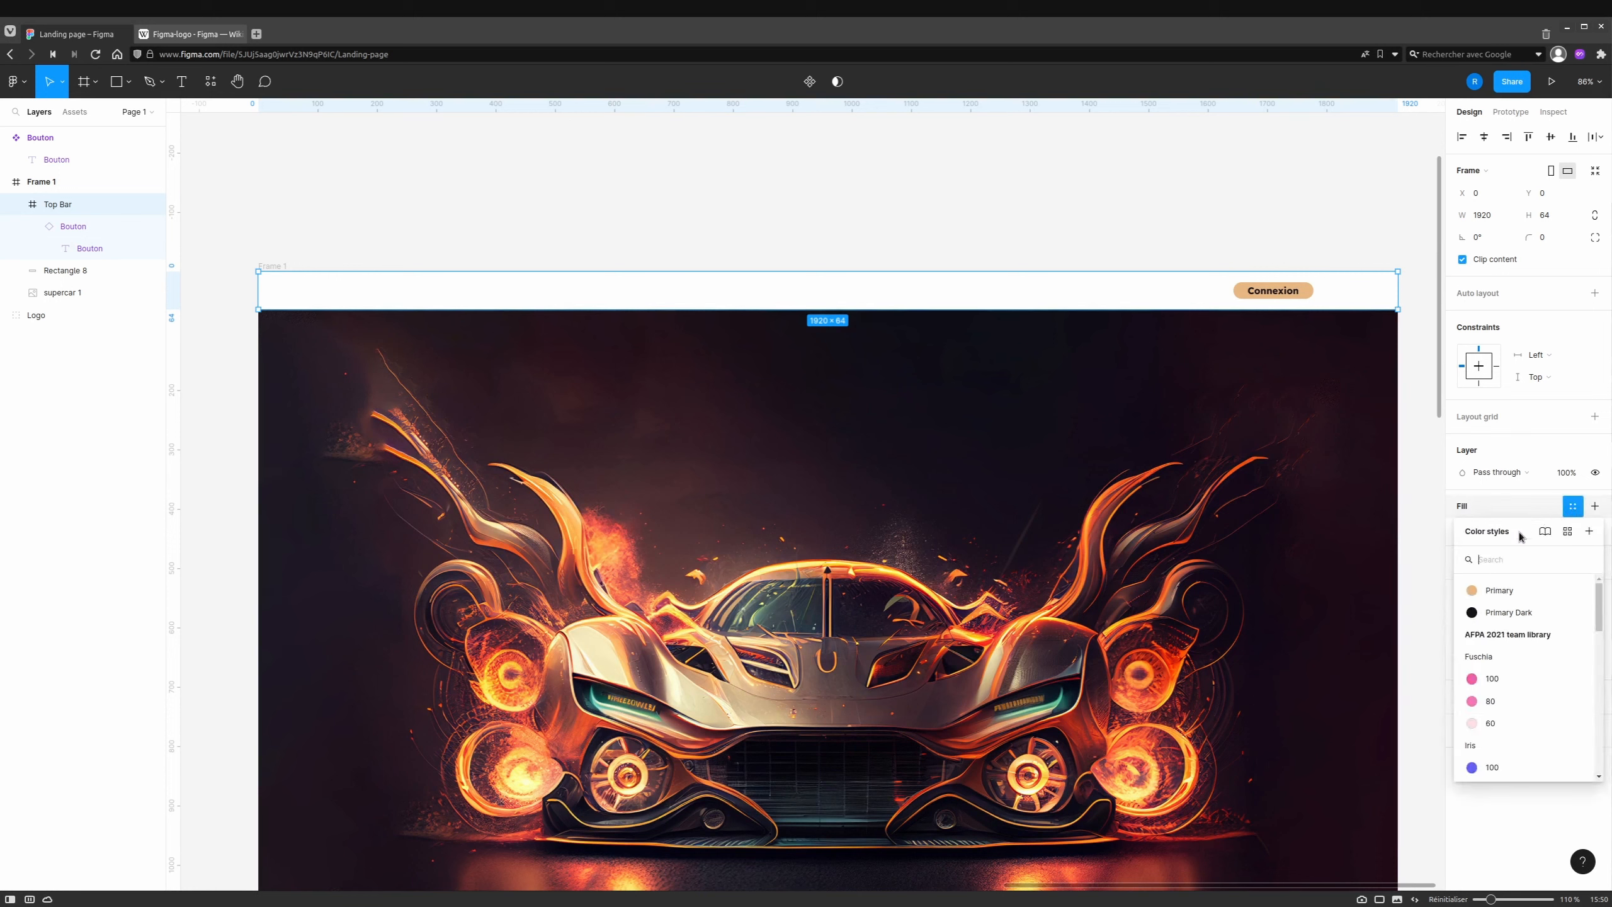
click(1479, 613)
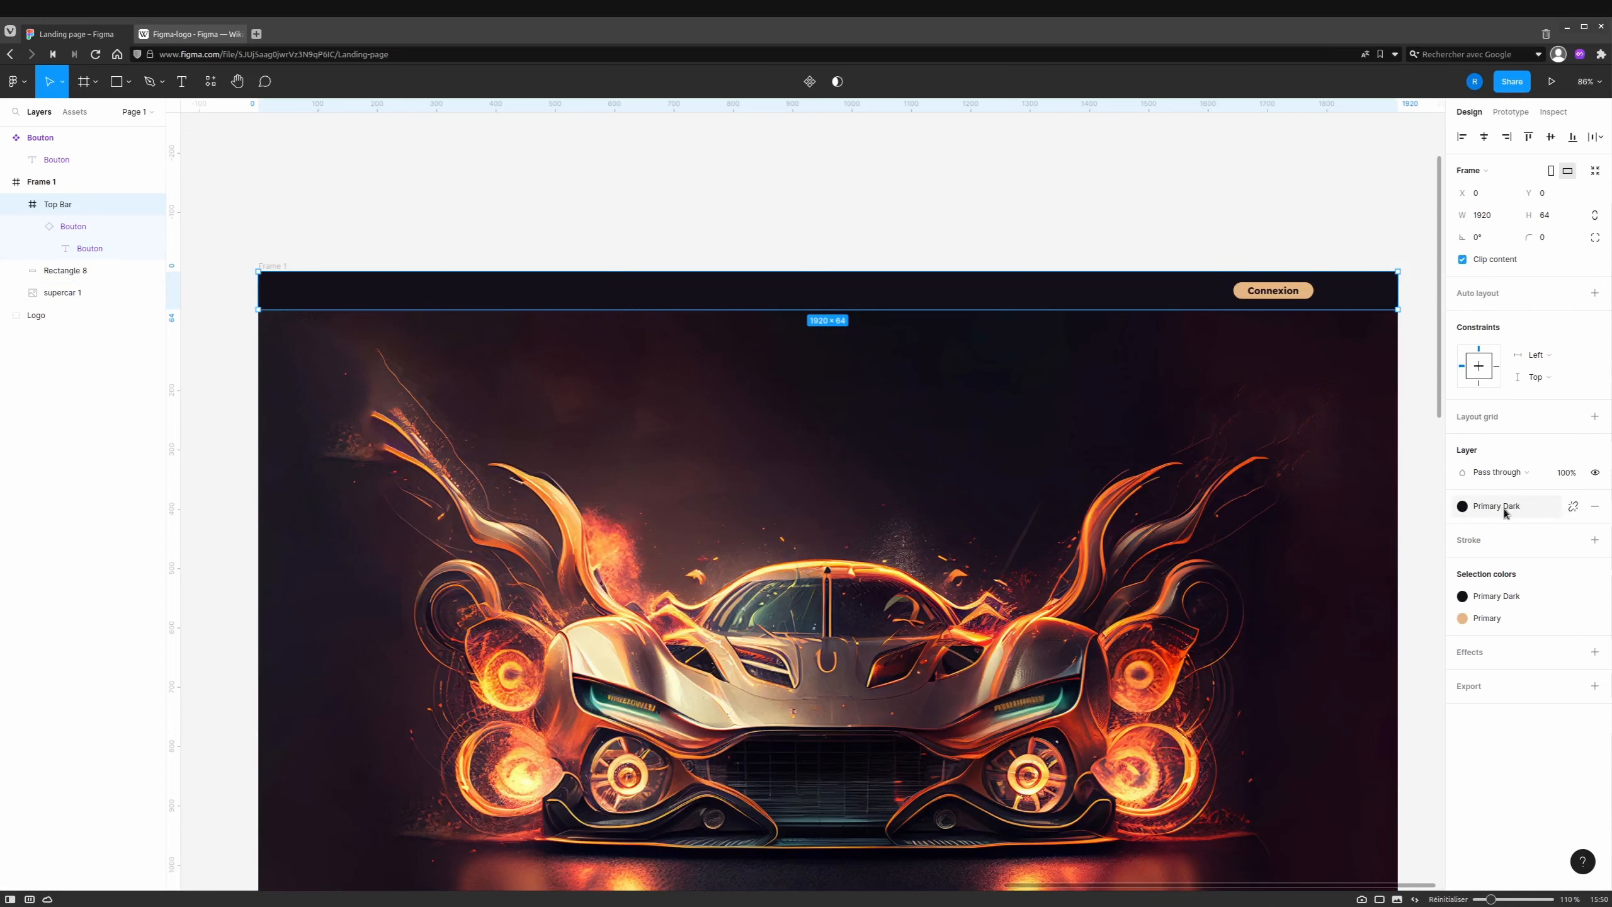
click(1573, 506)
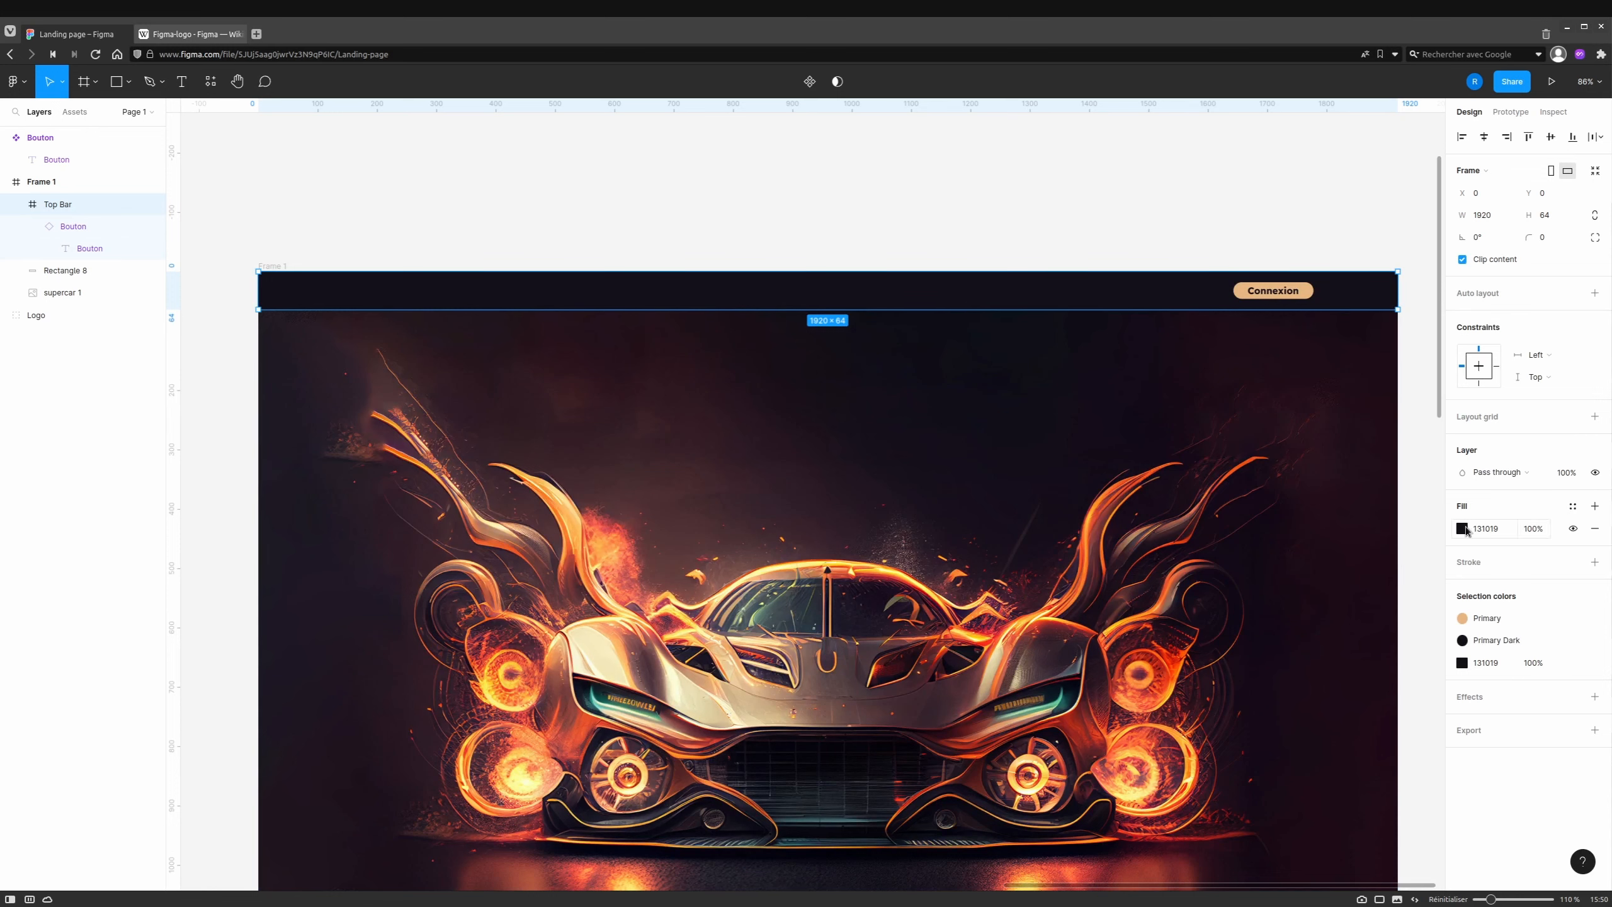
click(1533, 528)
text(80)
key(Return)
Apply auto layout to the Top Bar, widened to the full 1920 of Frame 1 with its content centred.
click(1594, 292)
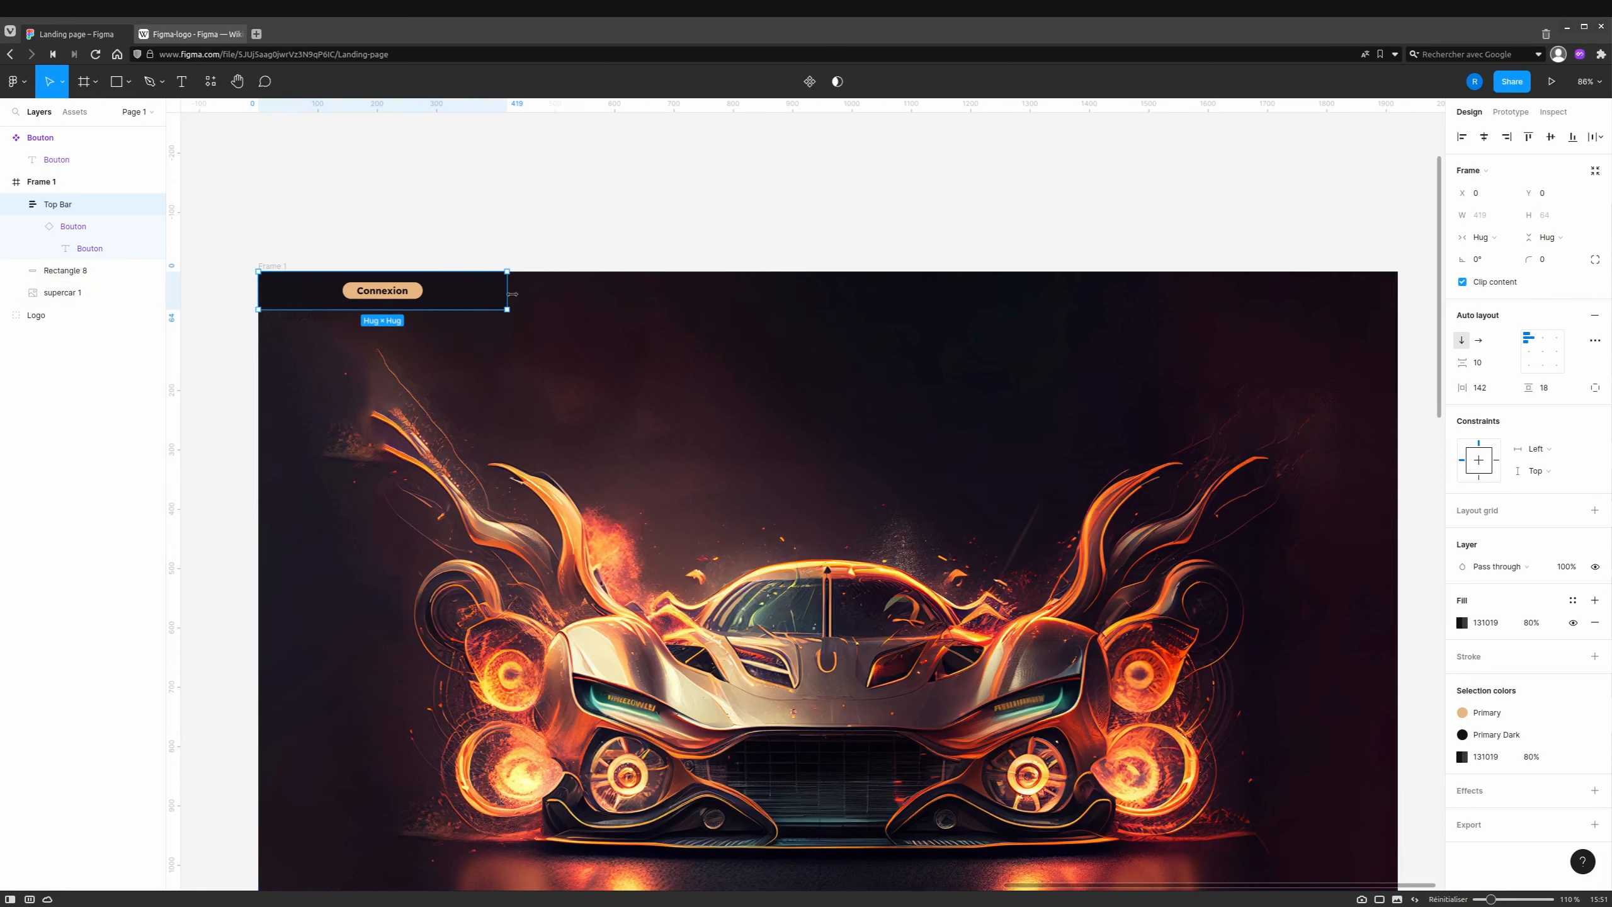
click(1572, 241)
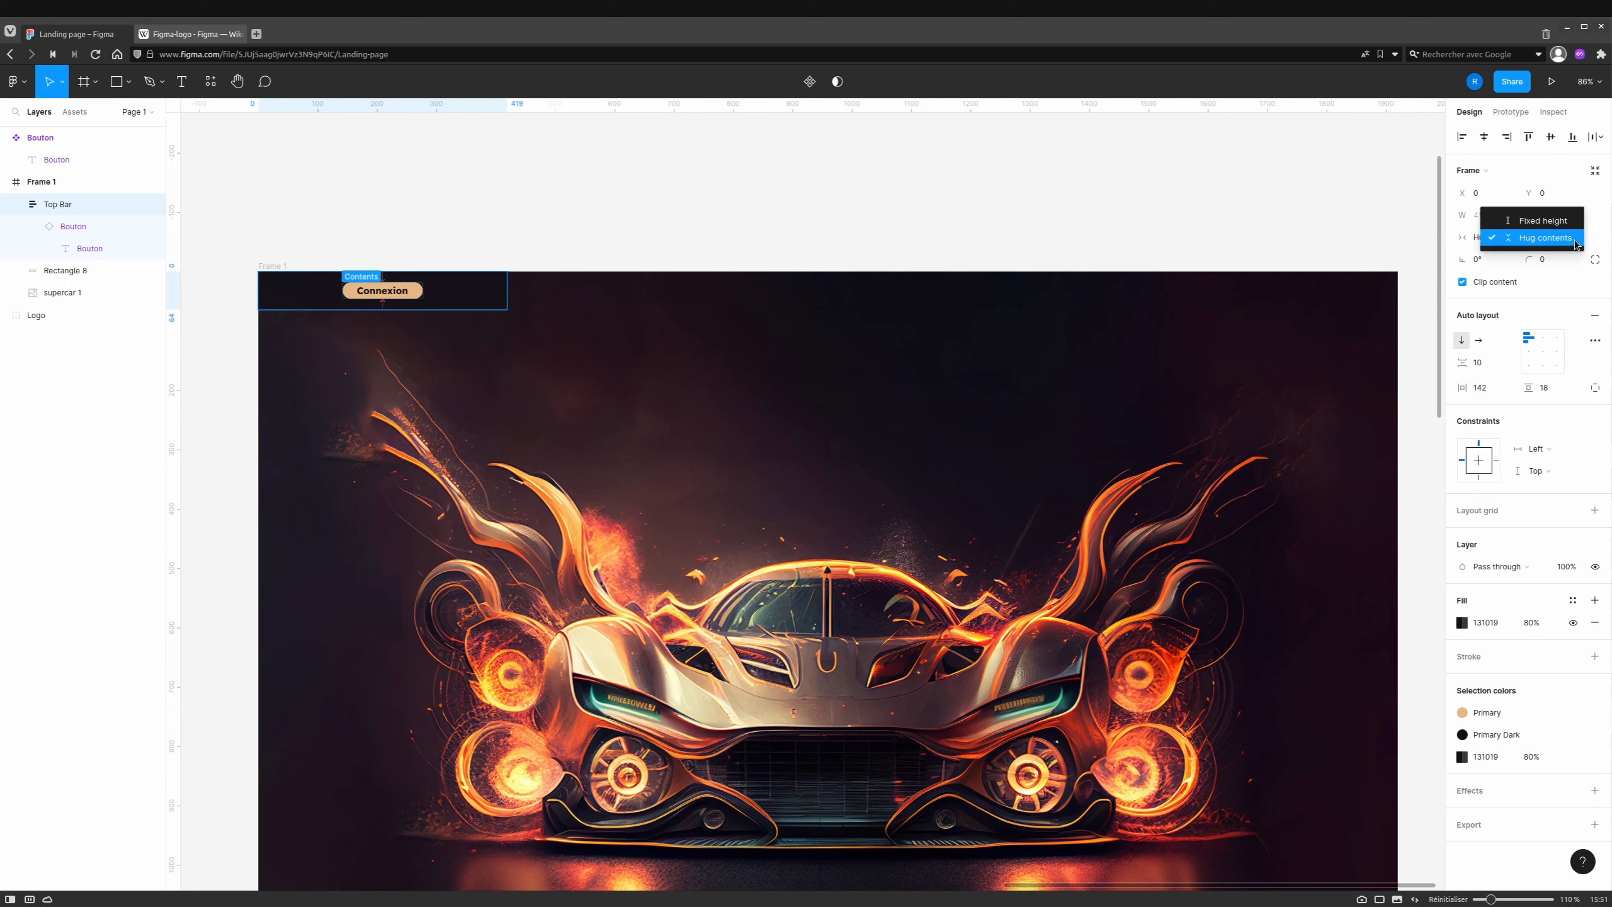
click(1390, 253)
click(1498, 241)
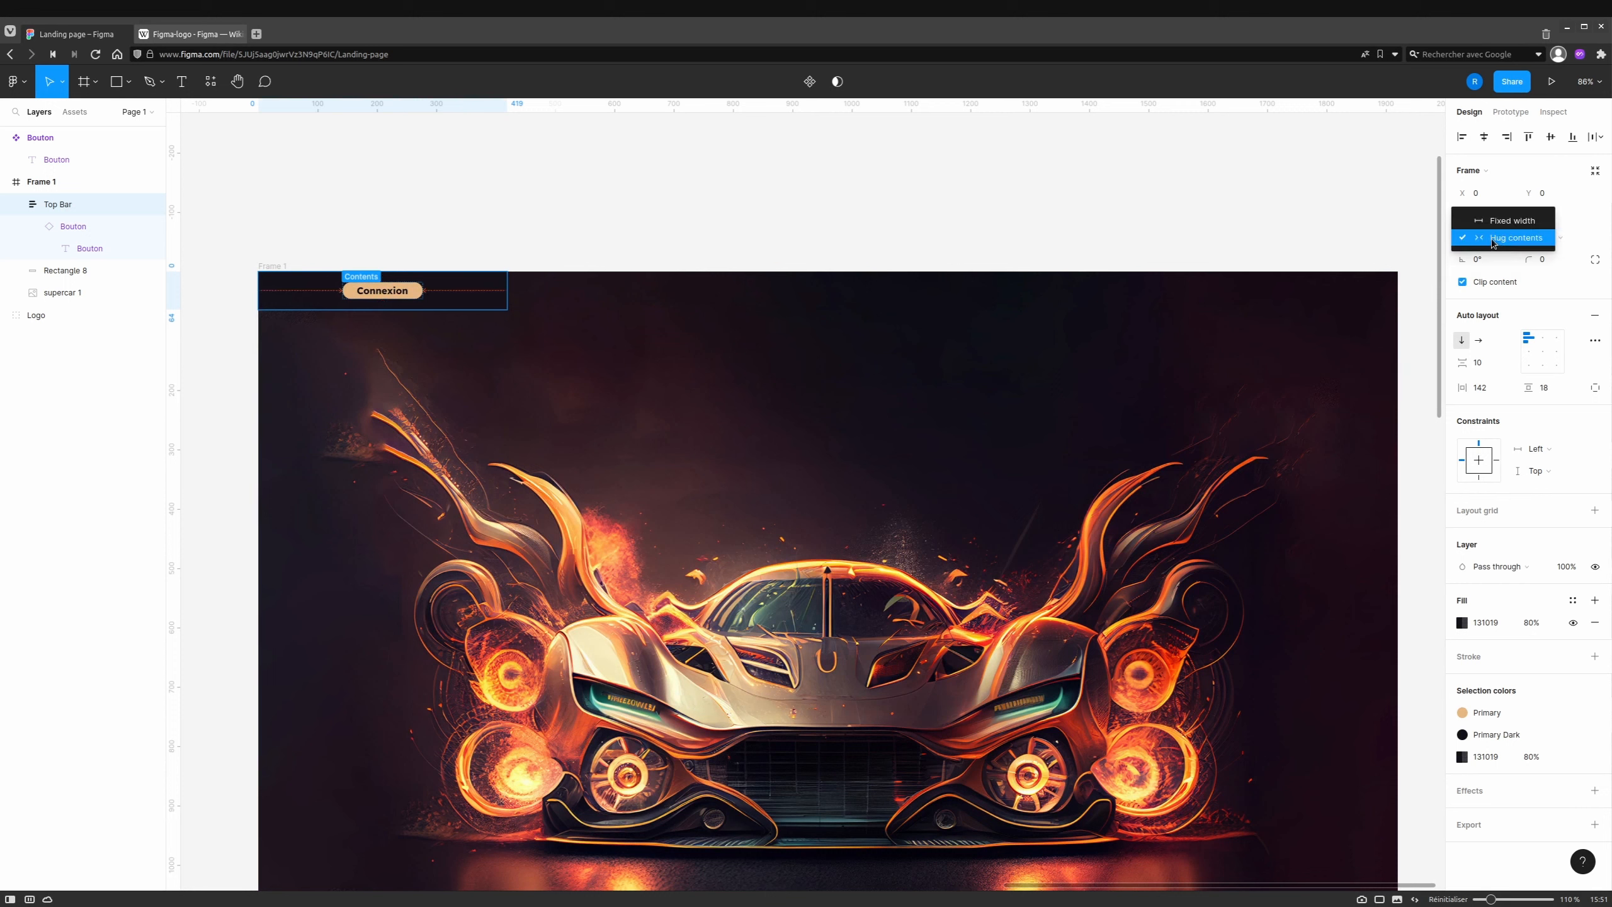
click(1115, 235)
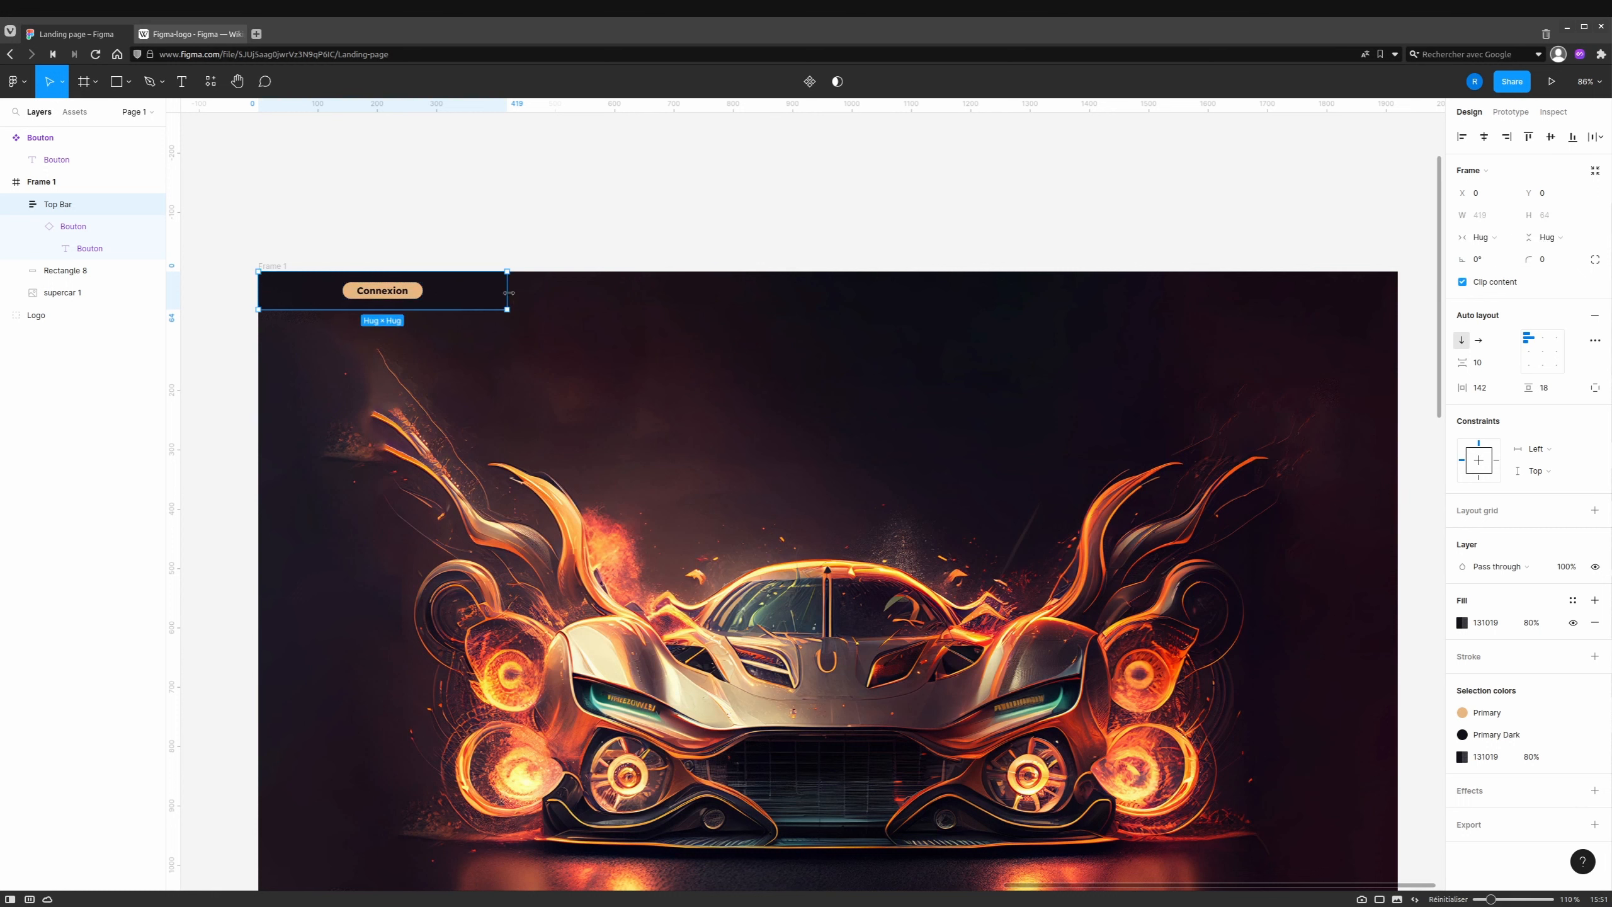
drag(508, 292, 545, 300)
key(ctrl+z)
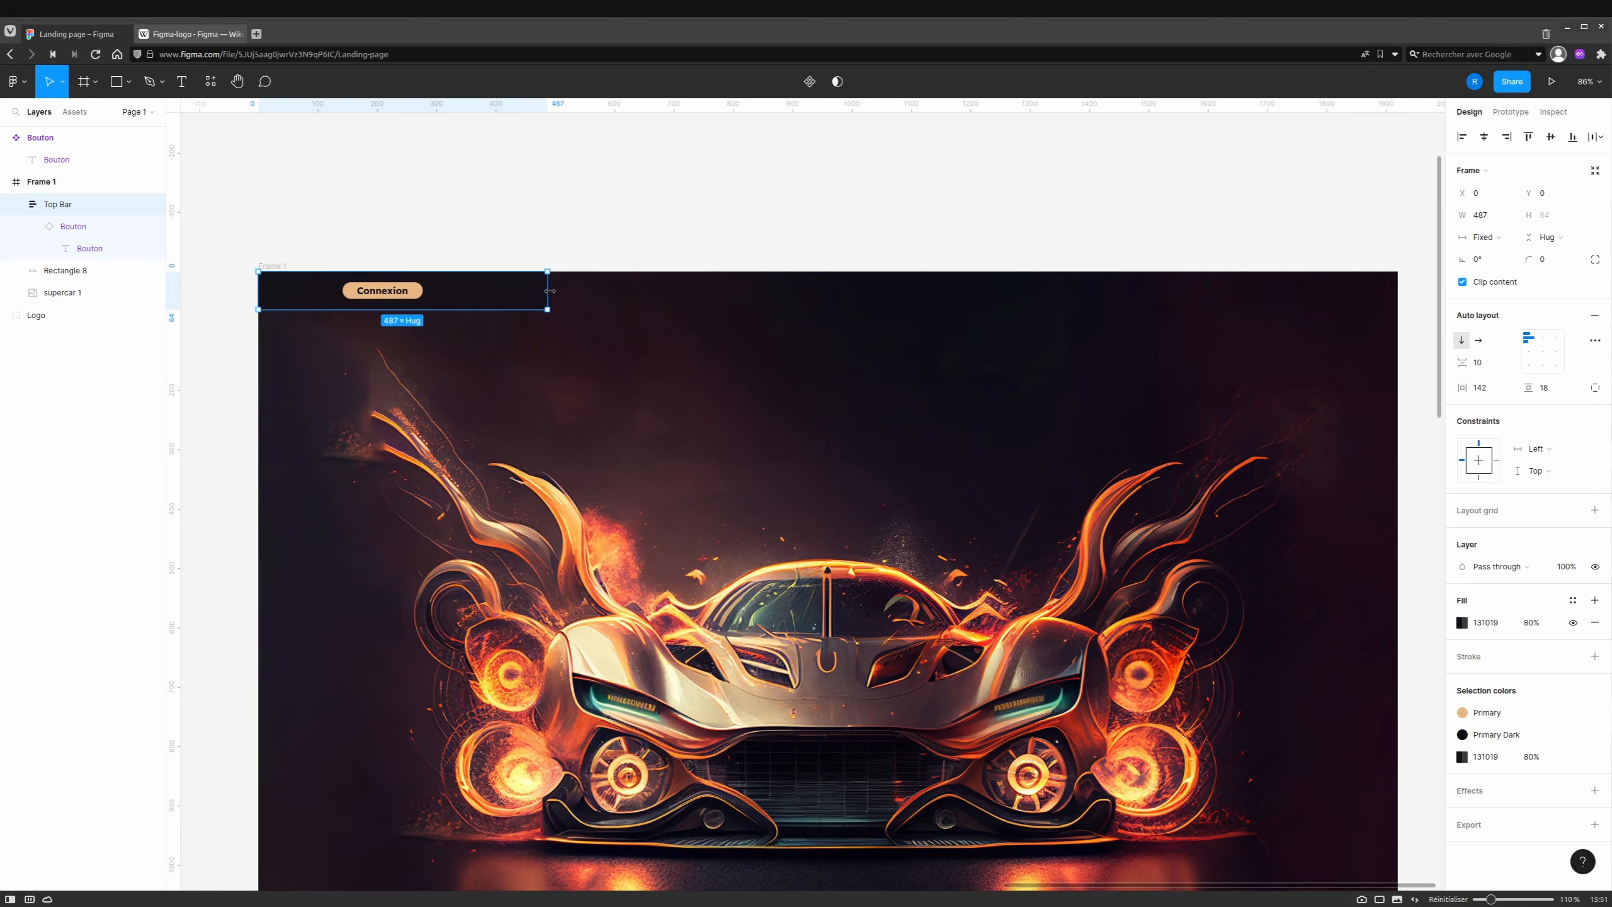
drag(550, 294, 1398, 309)
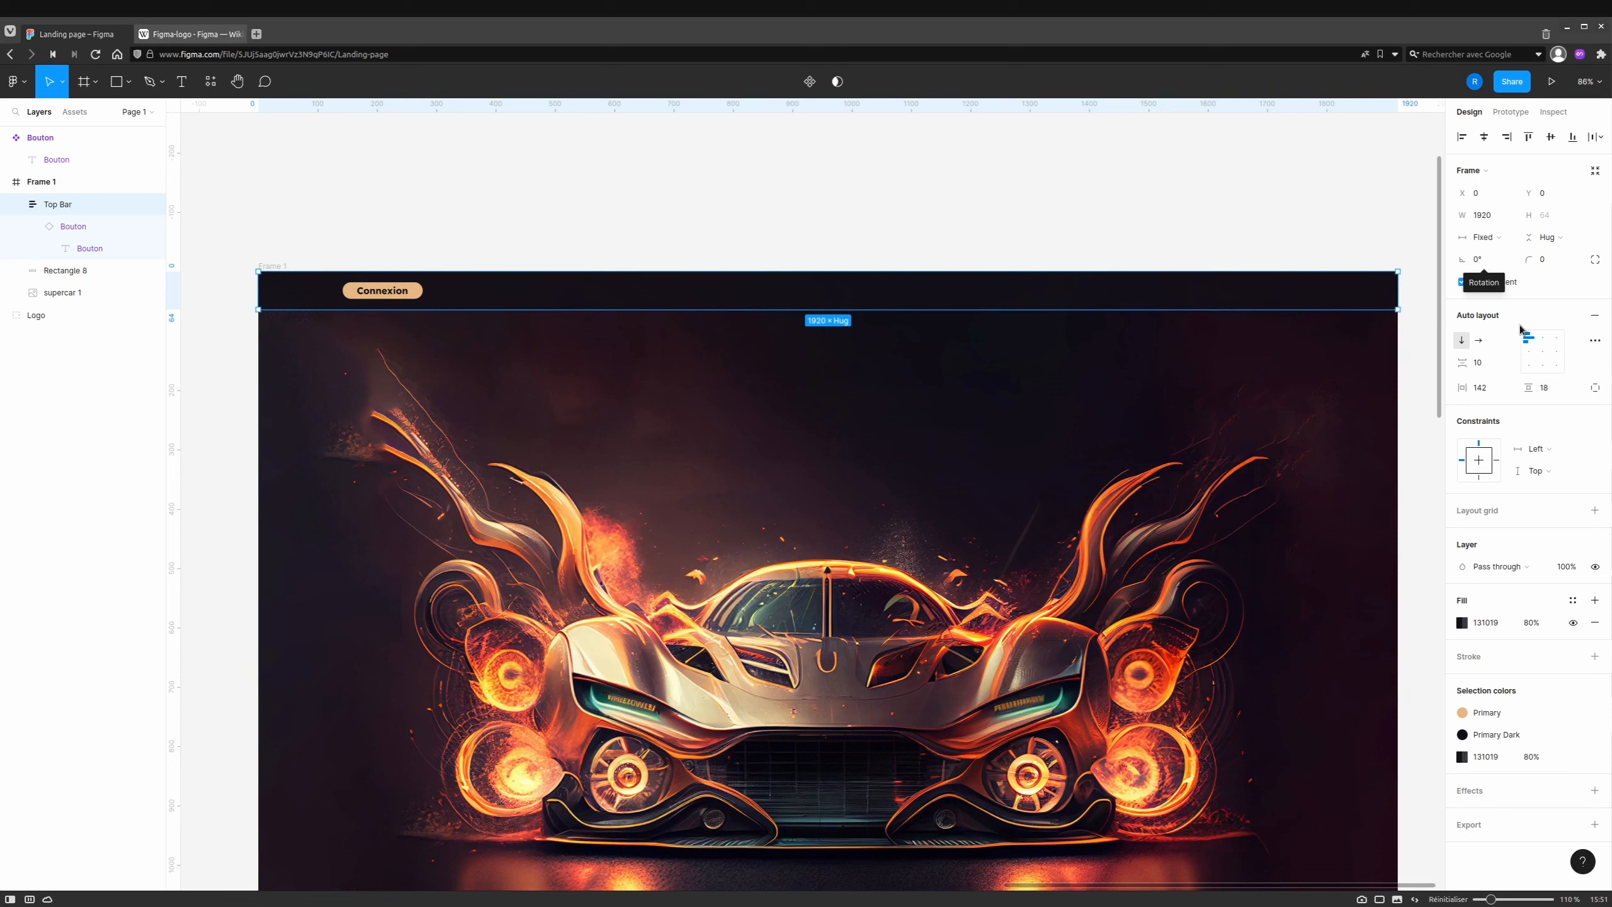
click(1544, 356)
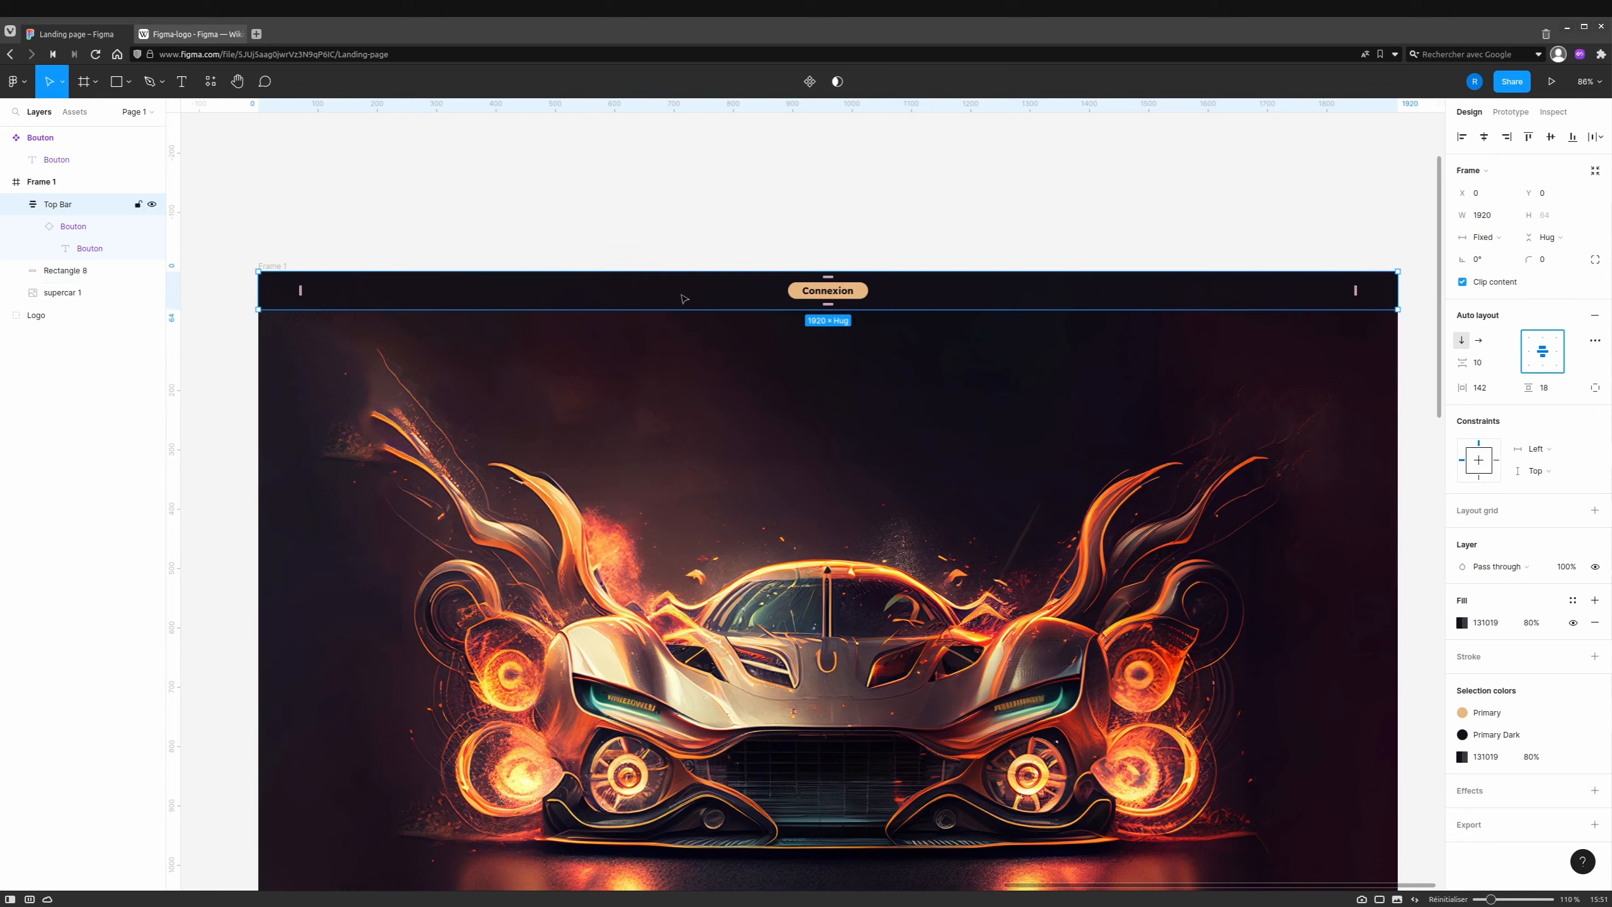
click(646, 210)
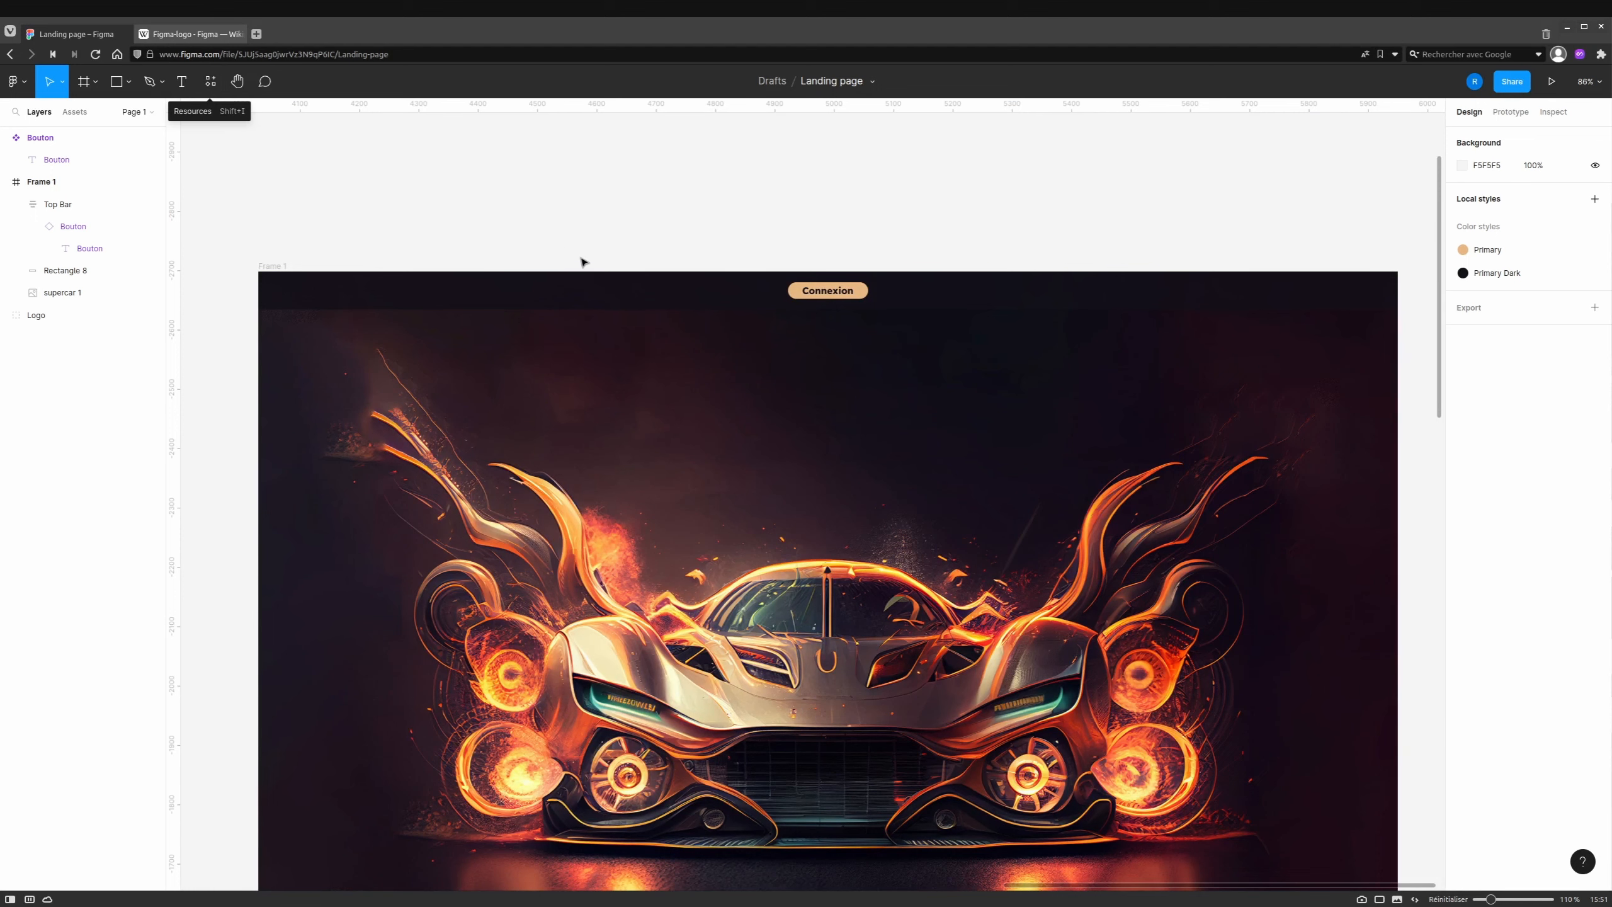
Add the text "Accueil" to the Top Bar and set its font weight to Regular.
key(t)
click(595, 289)
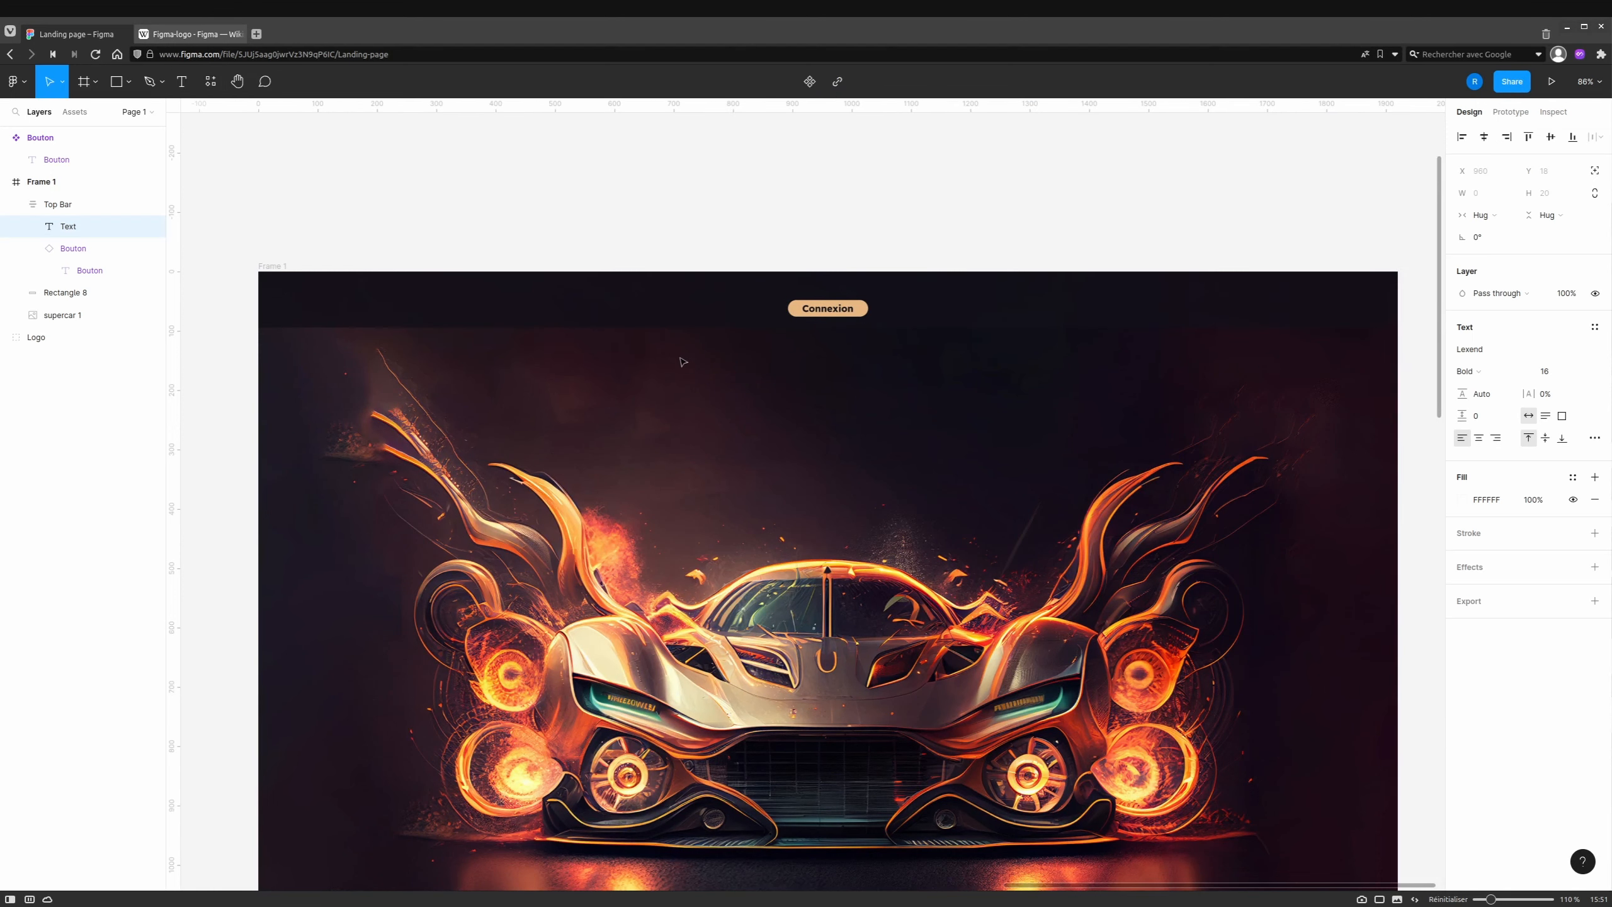
text(Accueil)
double_click(822, 290)
click(1481, 372)
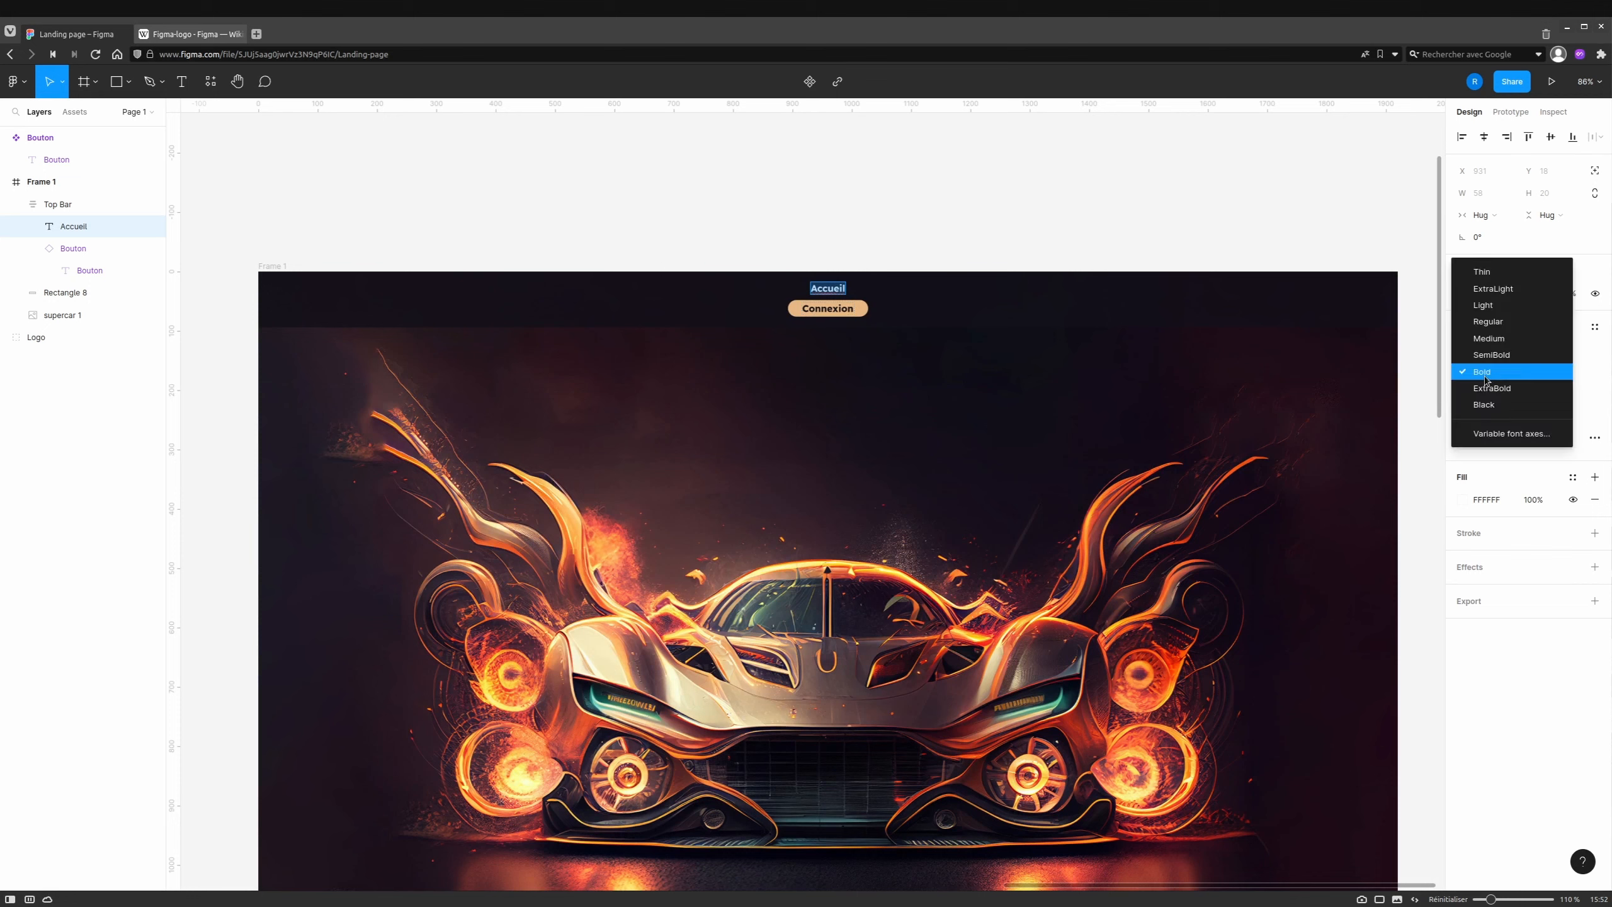
click(1491, 330)
key(Escape)
Add two more menu texts, "Blog" and "Contact", to the Top Bar.
key(t)
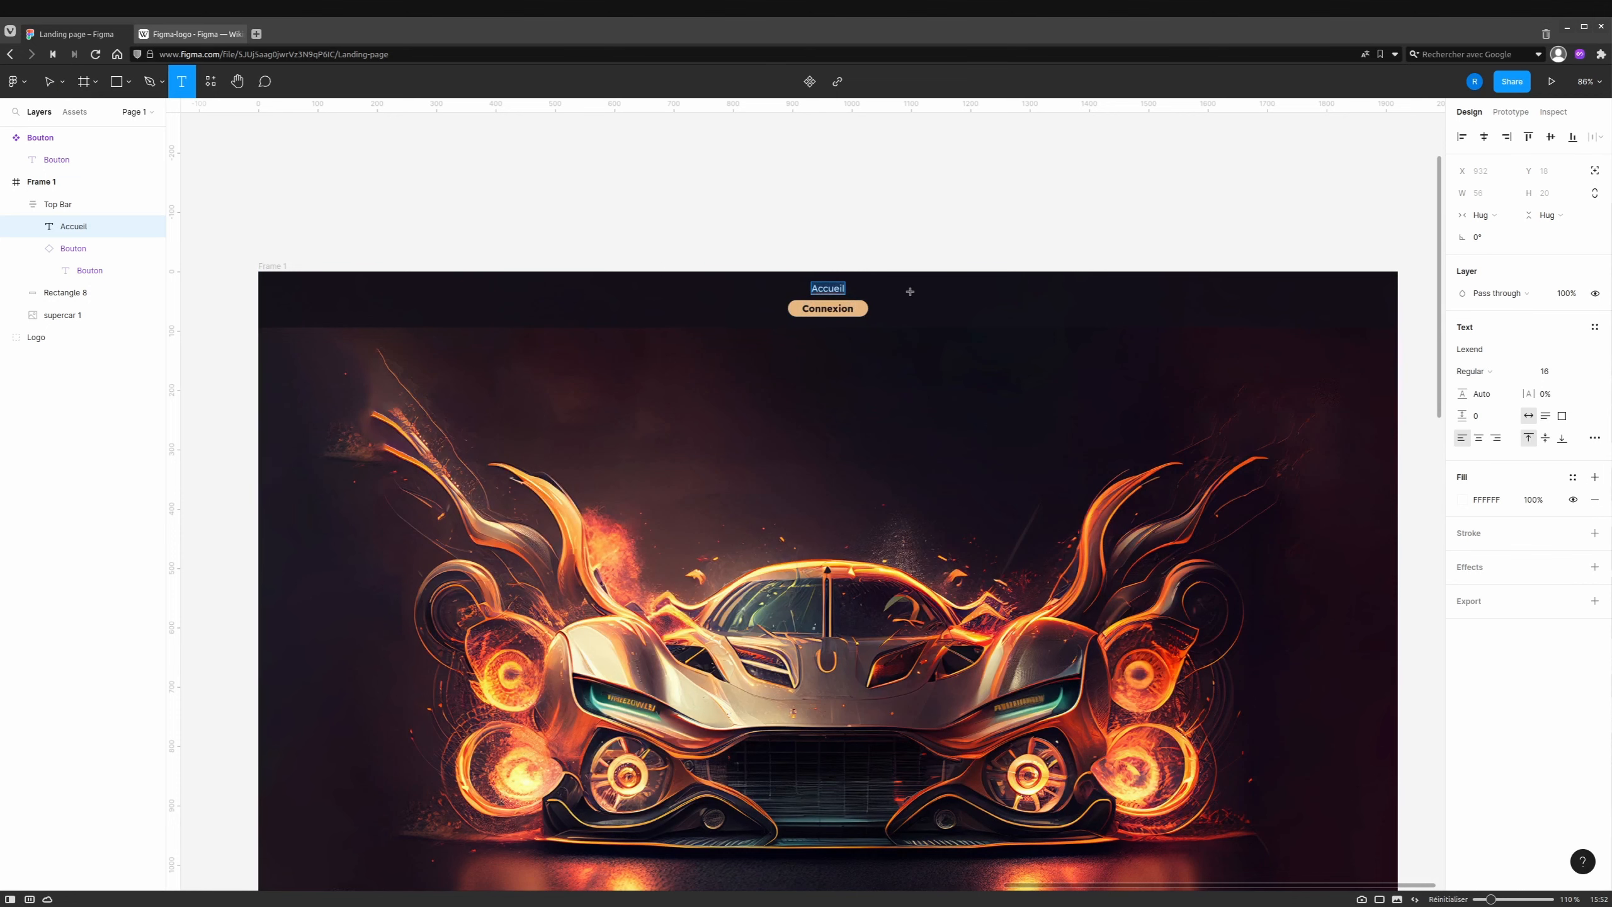
click(914, 292)
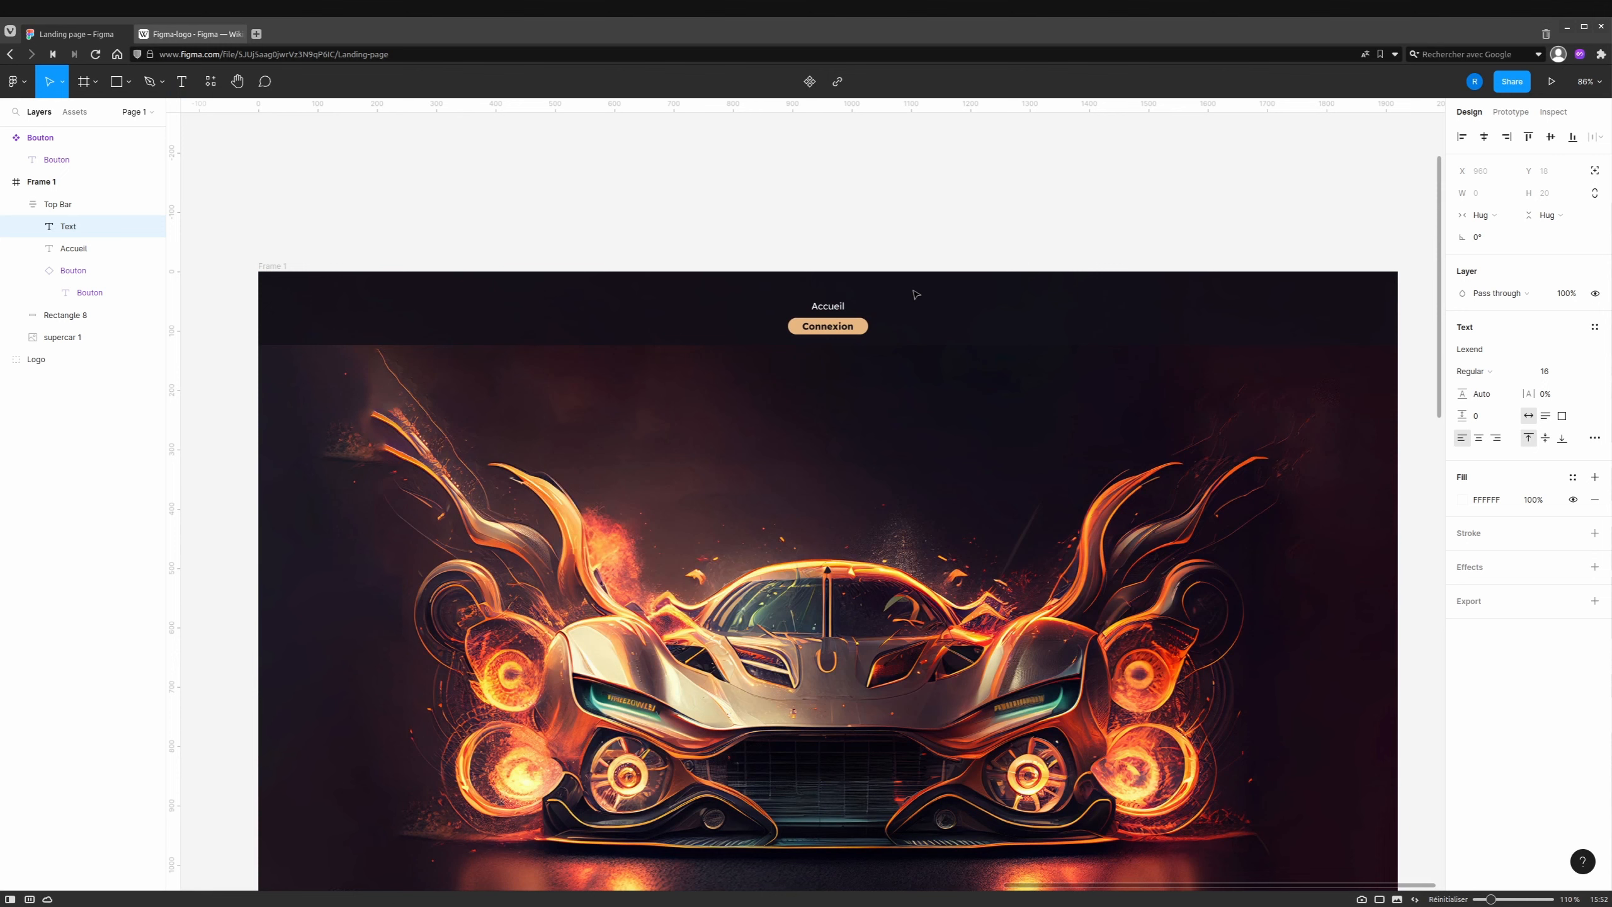
text(Blog)
key(Escape)
key(t)
click(888, 287)
text(C)
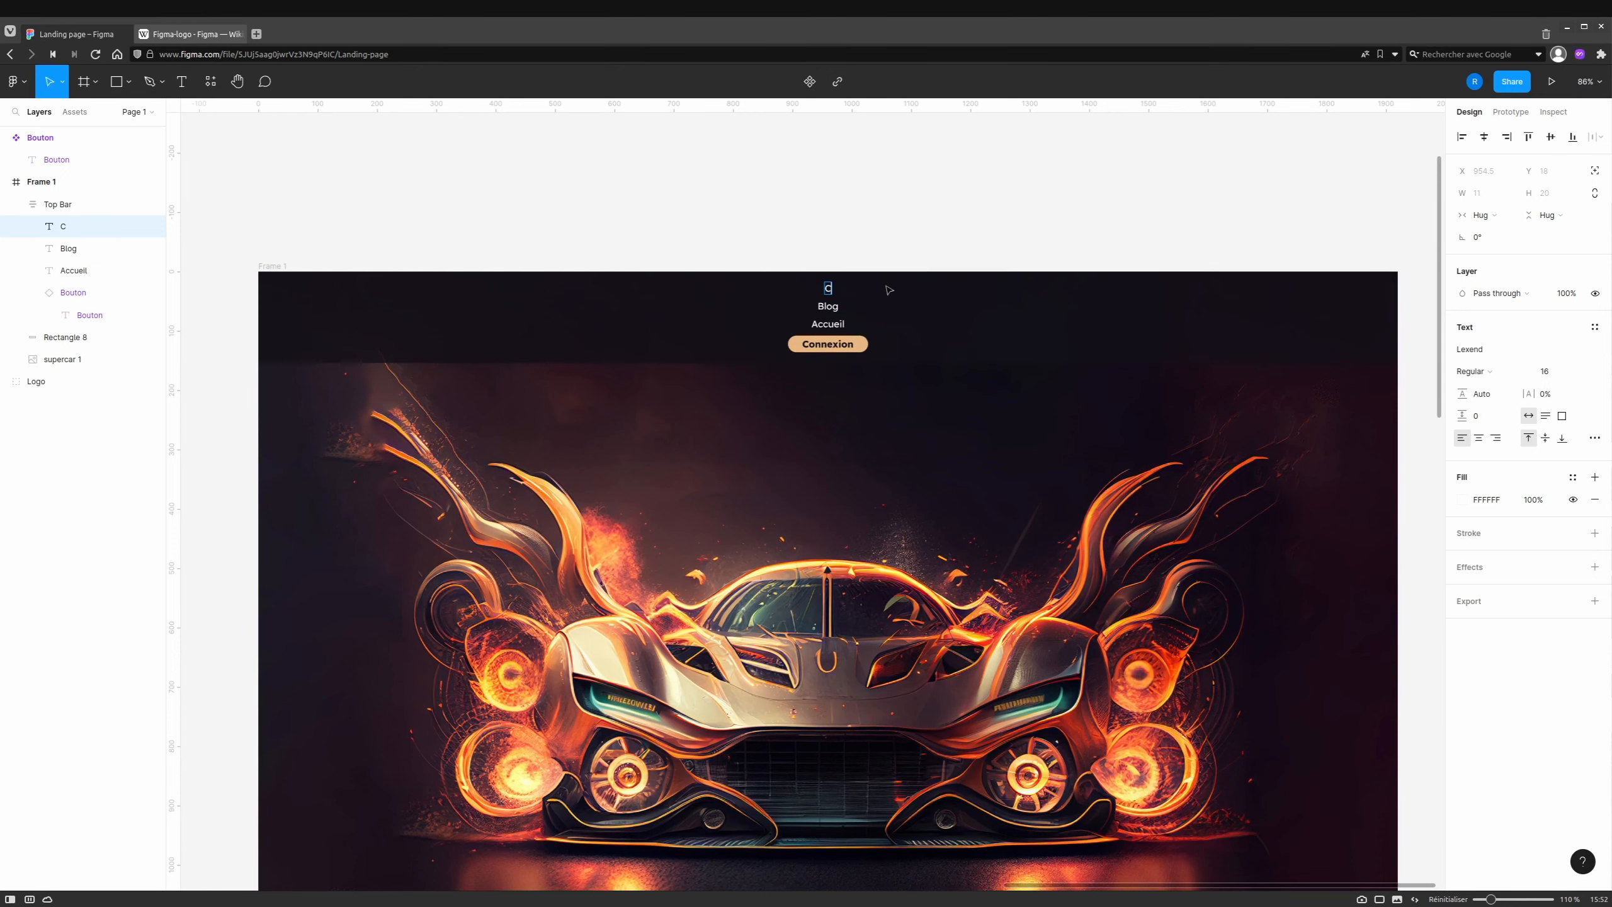
text(ontact)
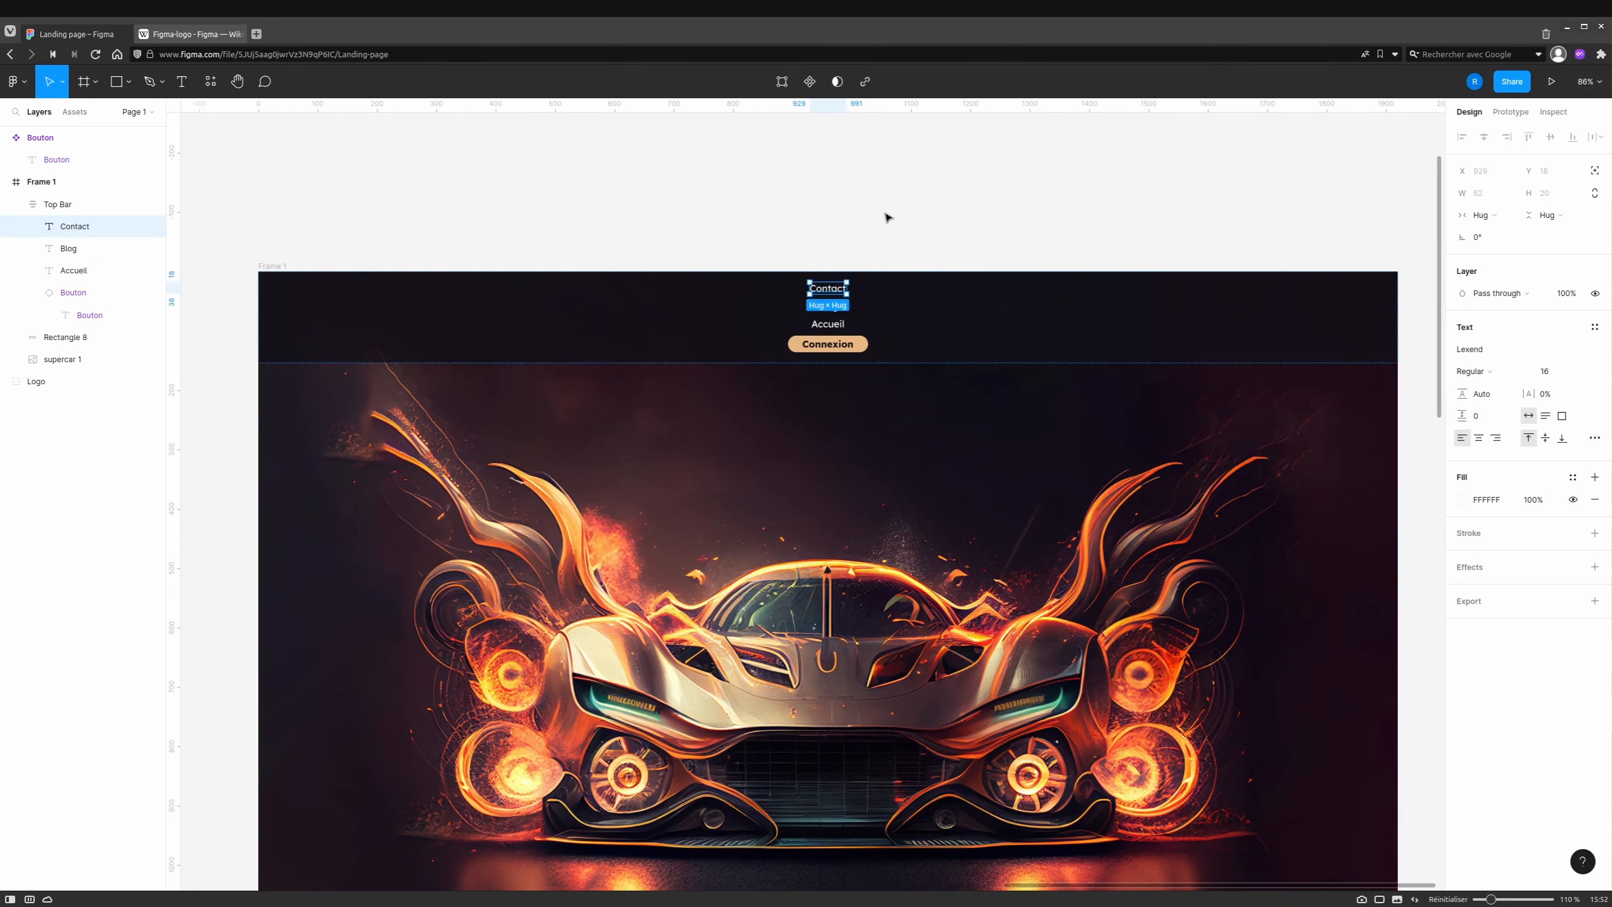
click(851, 210)
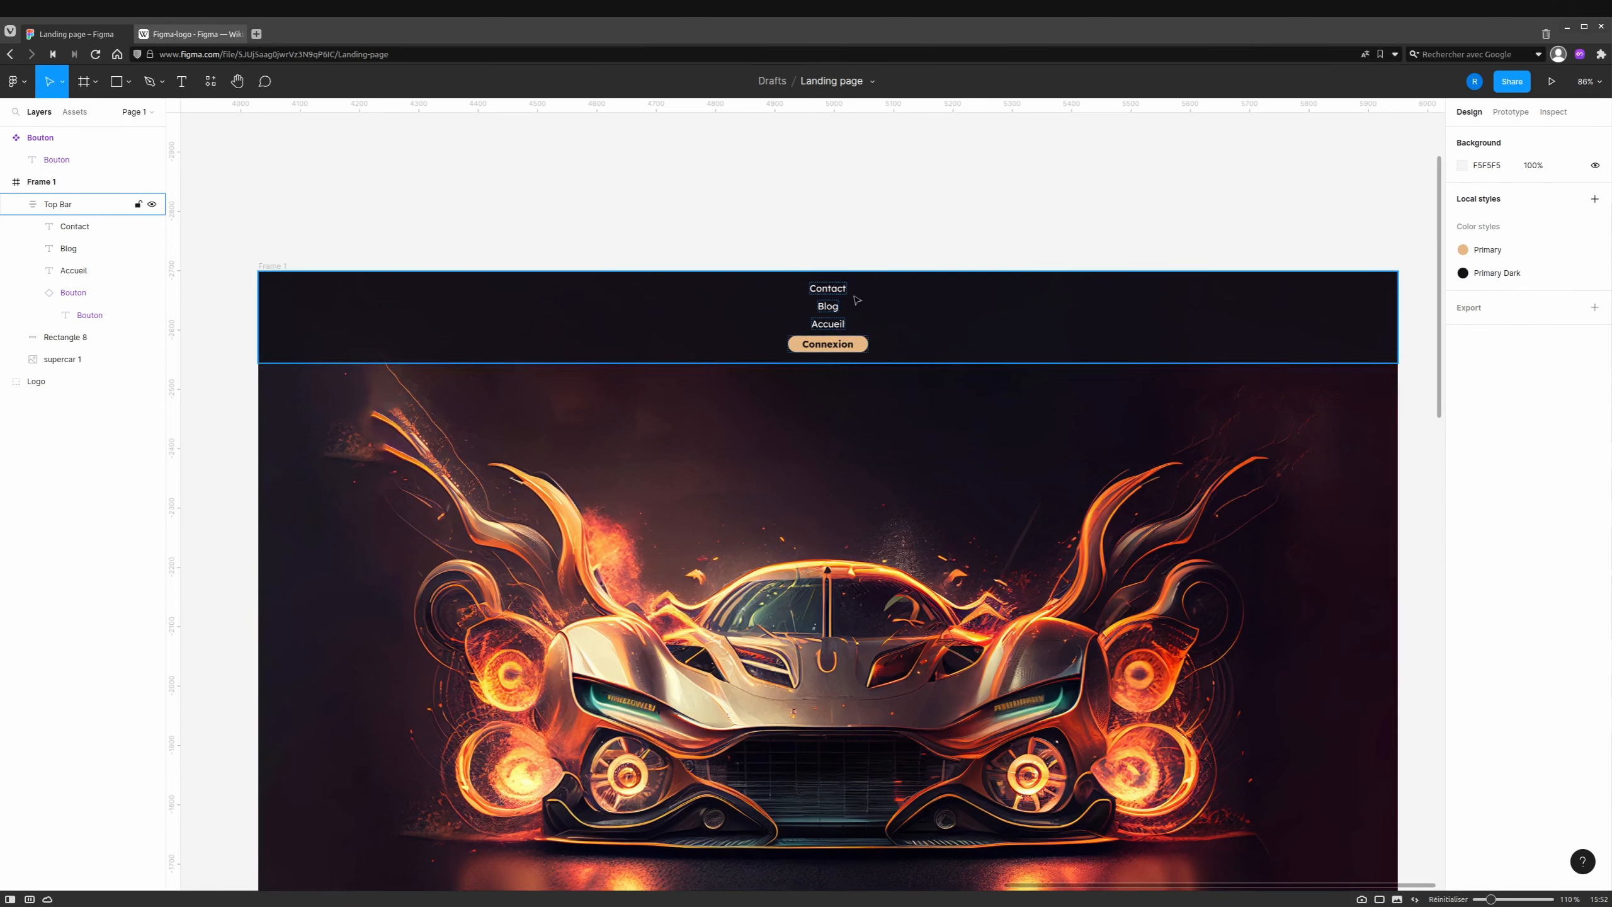
Switch the Top Bar's auto layout to a horizontal direction.
click(1022, 324)
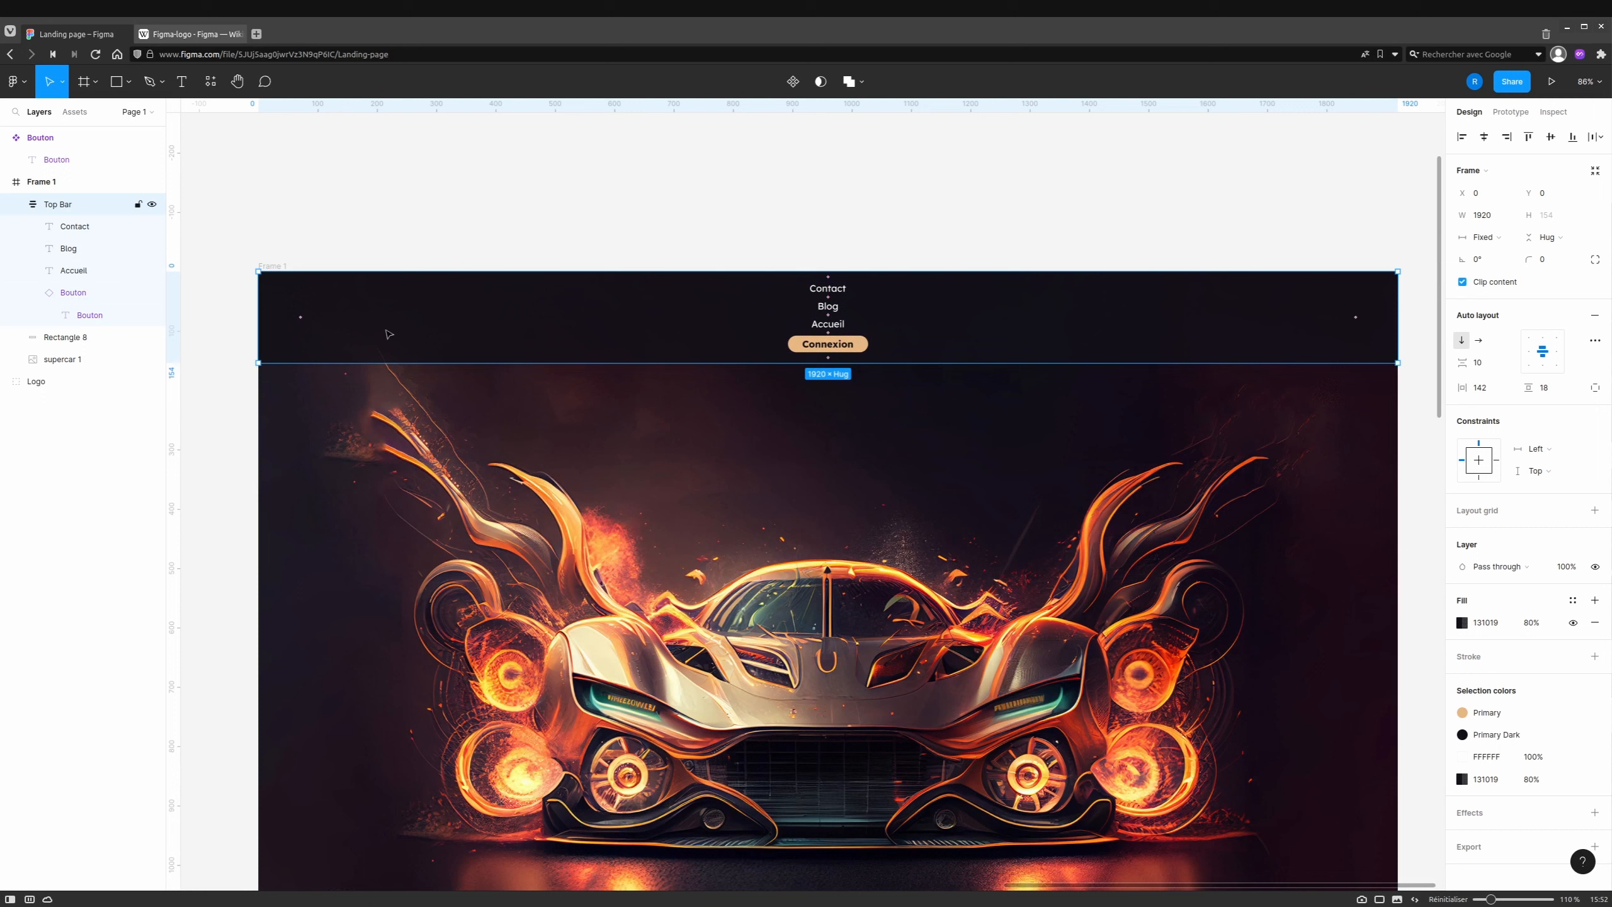
click(1480, 342)
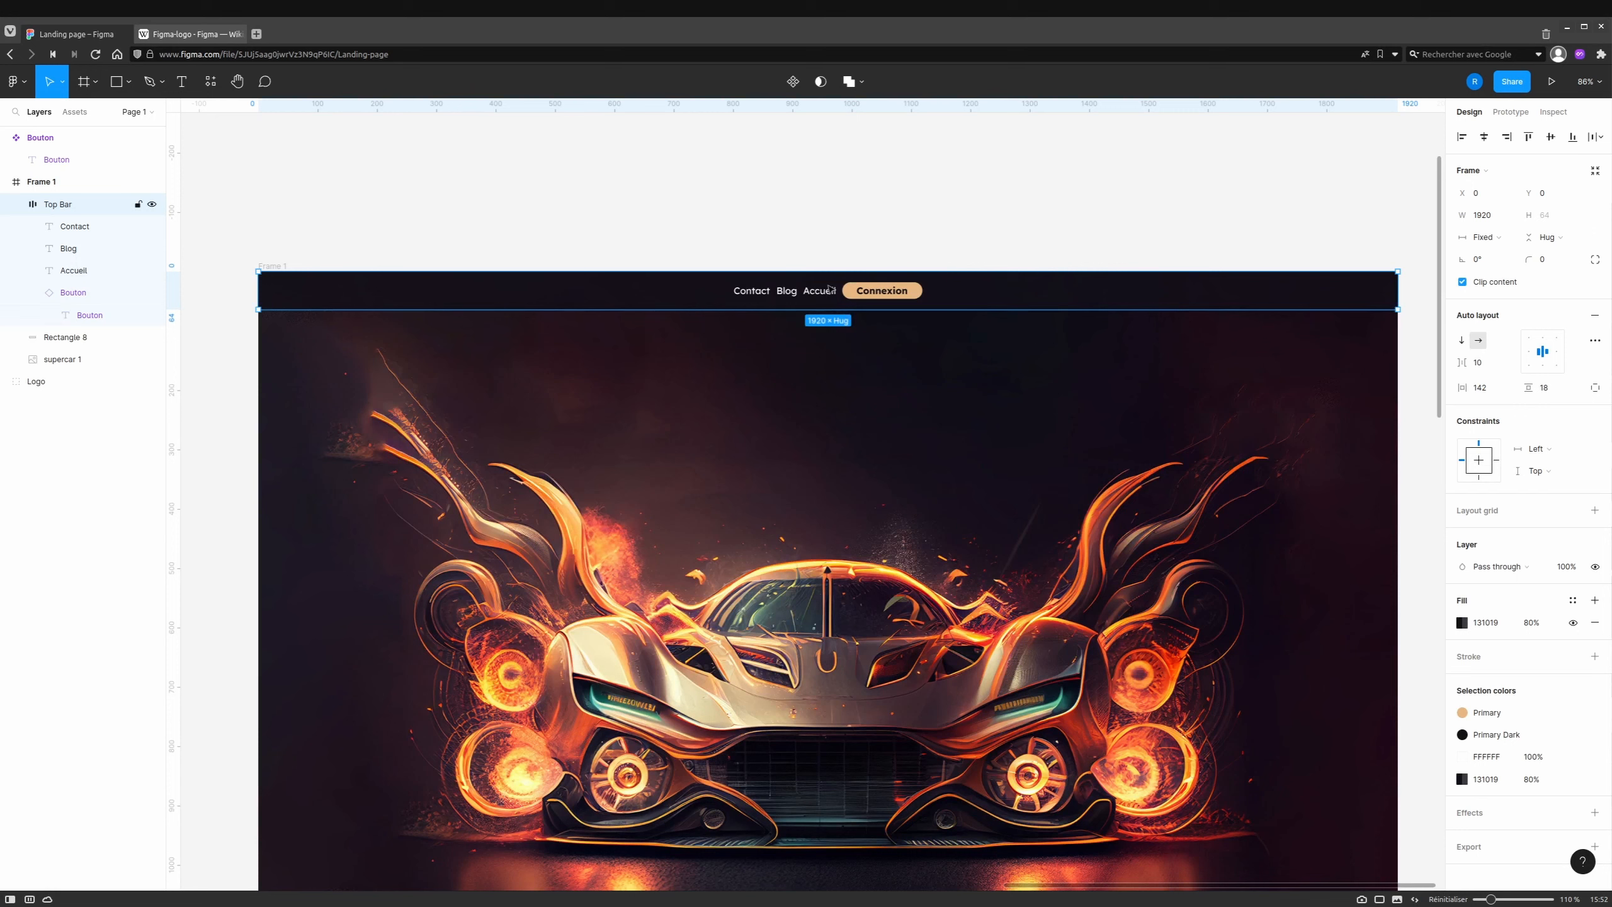
click(843, 160)
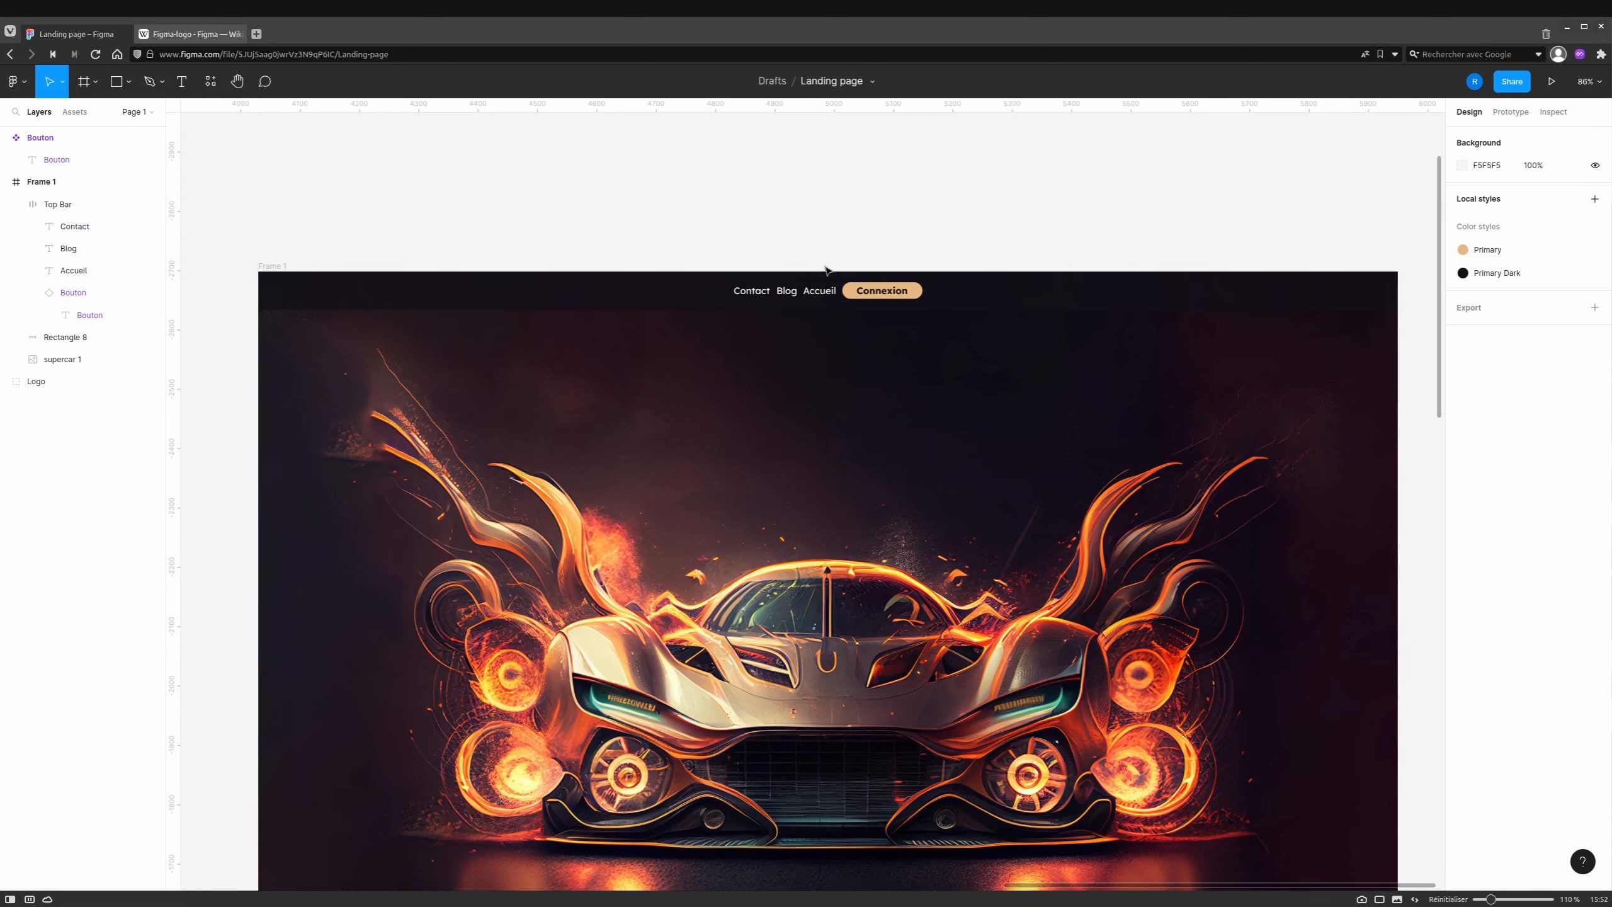
Reorder the Top Bar's menu texts to read "Accueil", "Blog", "Contact" before the Connexion button.
click(825, 295)
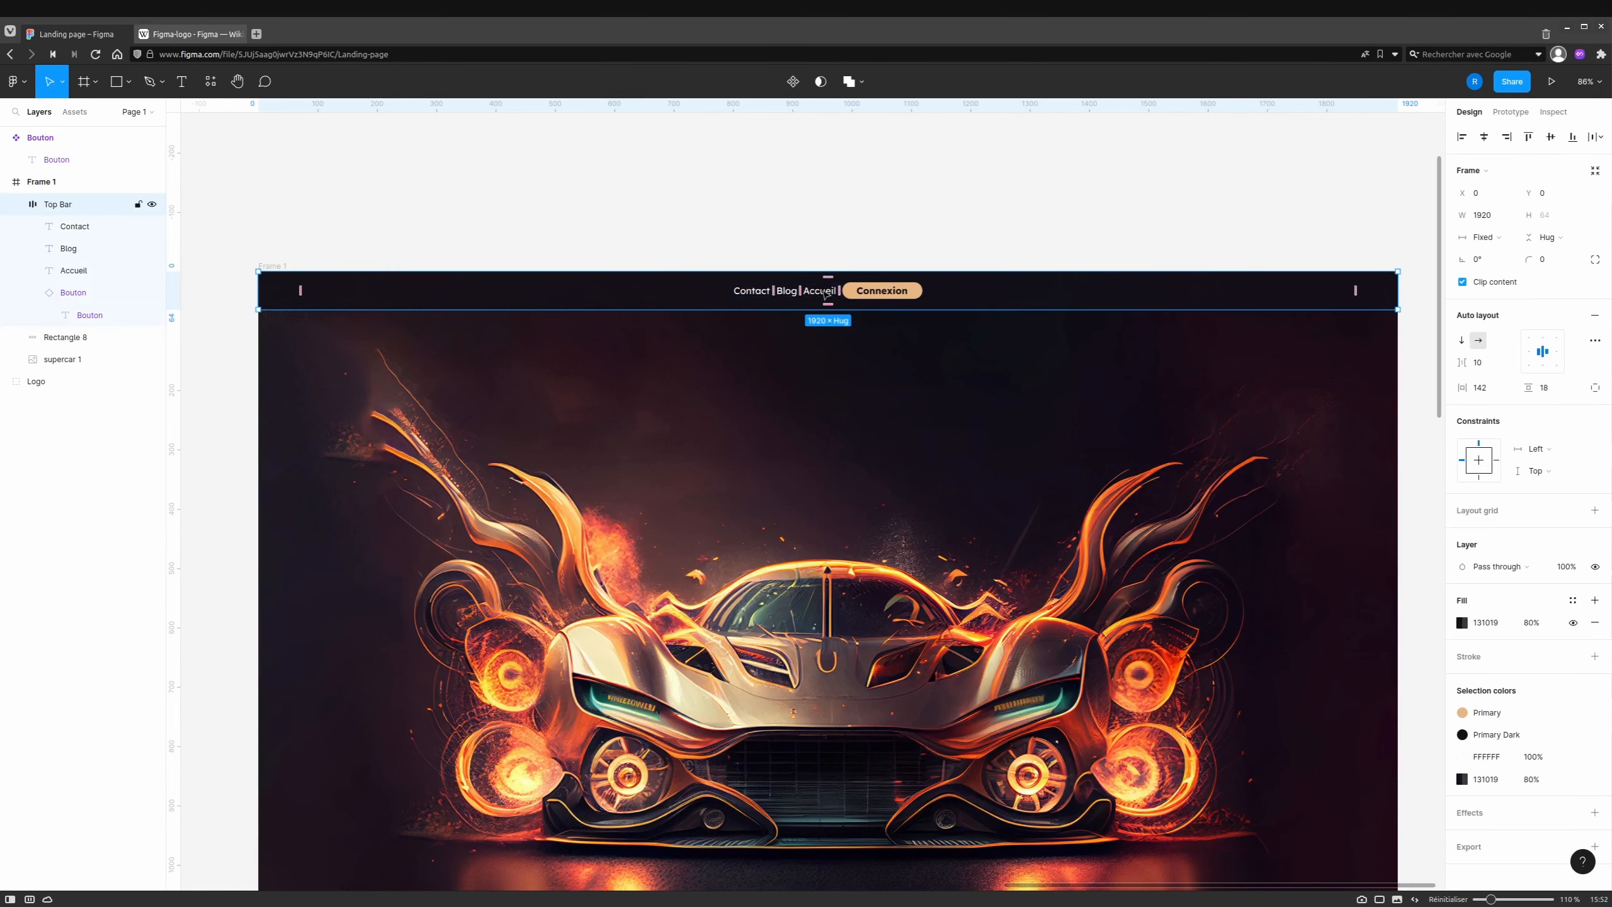
click(825, 294)
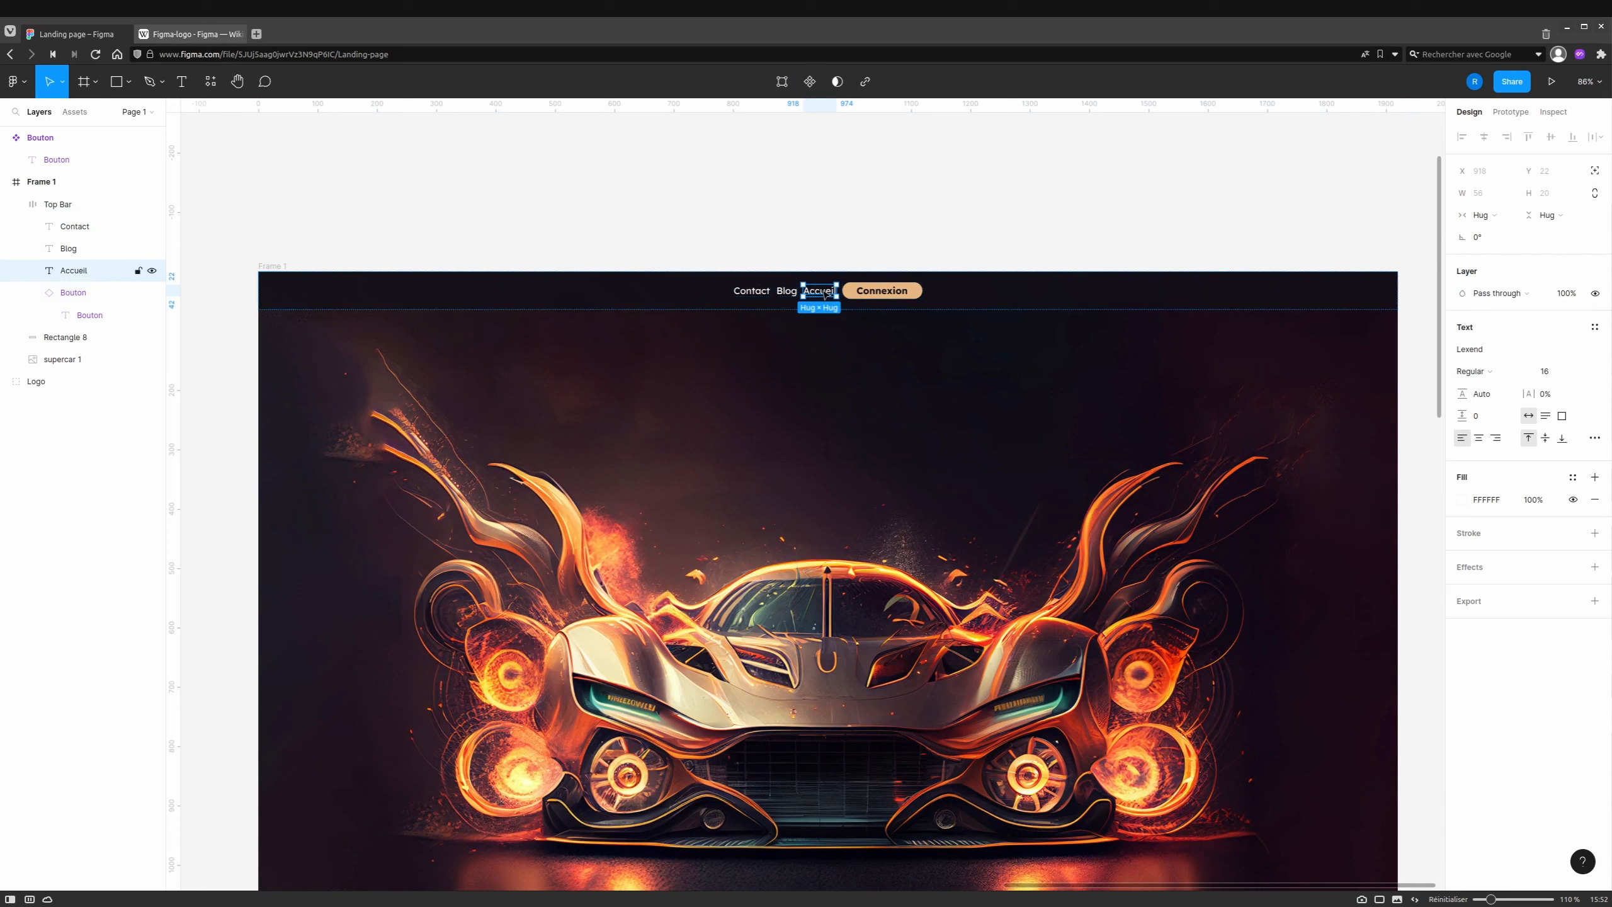
click(829, 220)
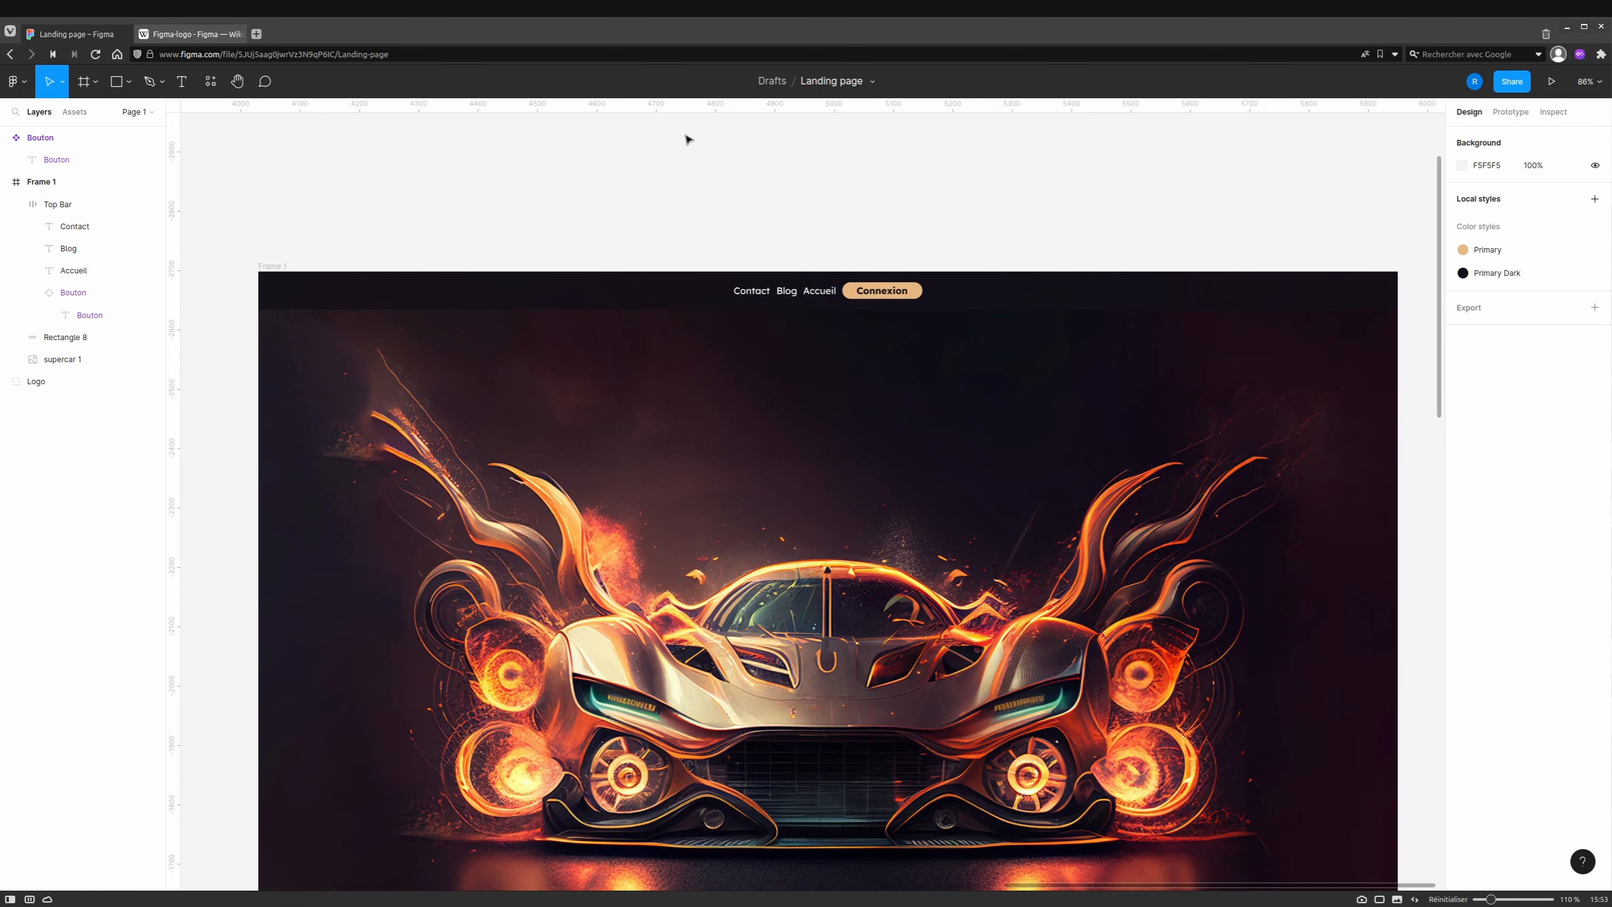
click(824, 296)
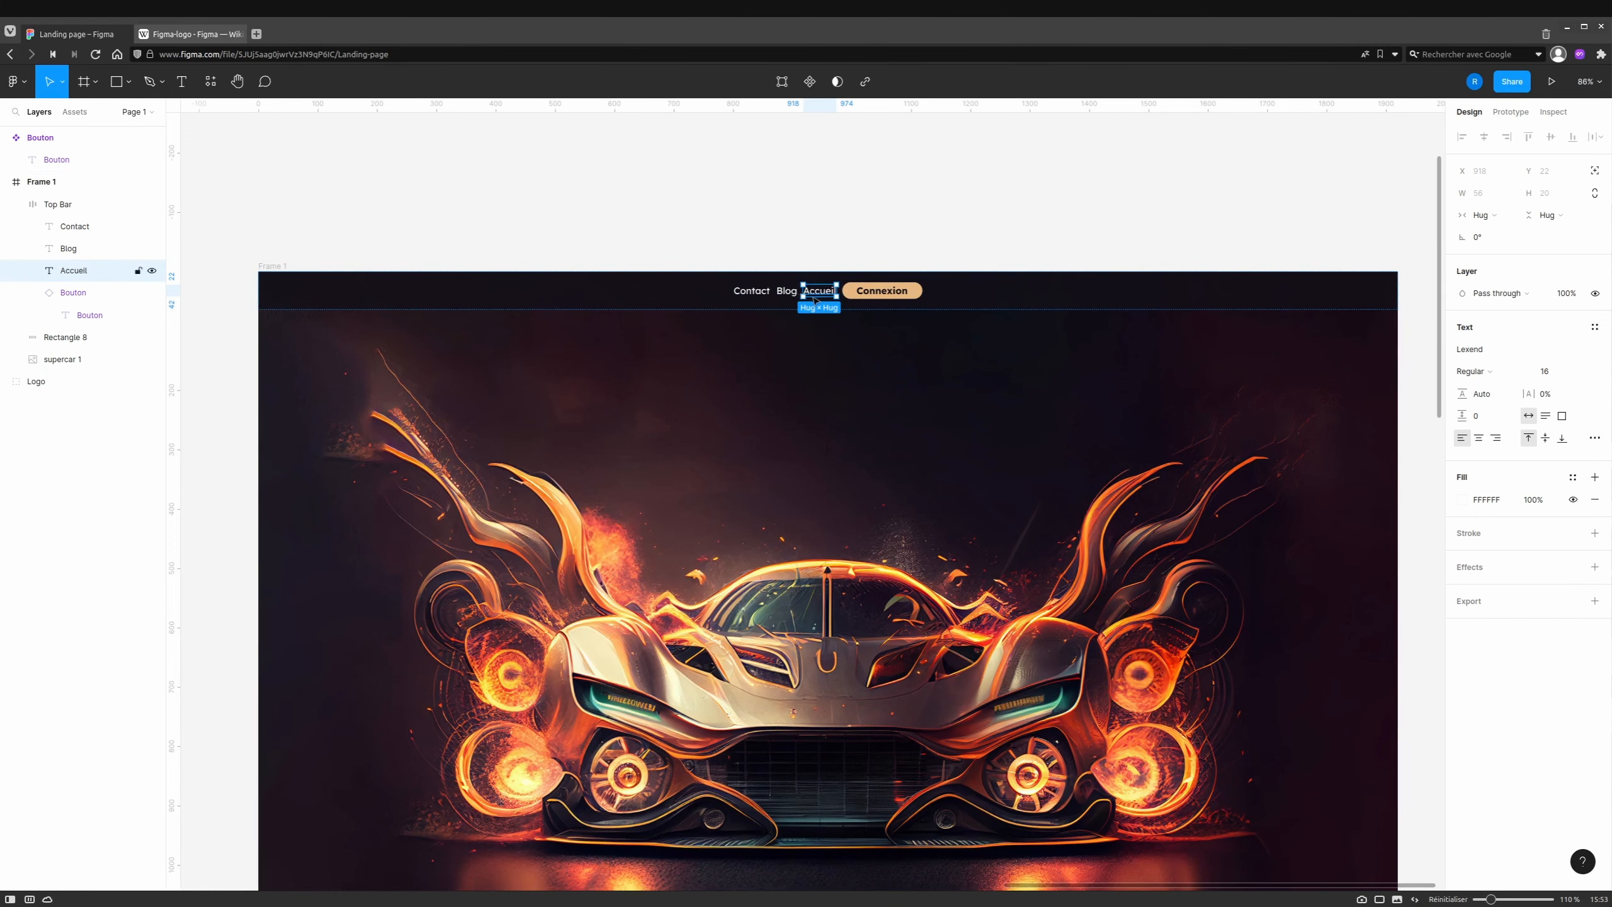
mouse_move(826, 296)
mouse_down()
mouse_move(742, 295)
mouse_move(824, 296)
mouse_up()
click(793, 296)
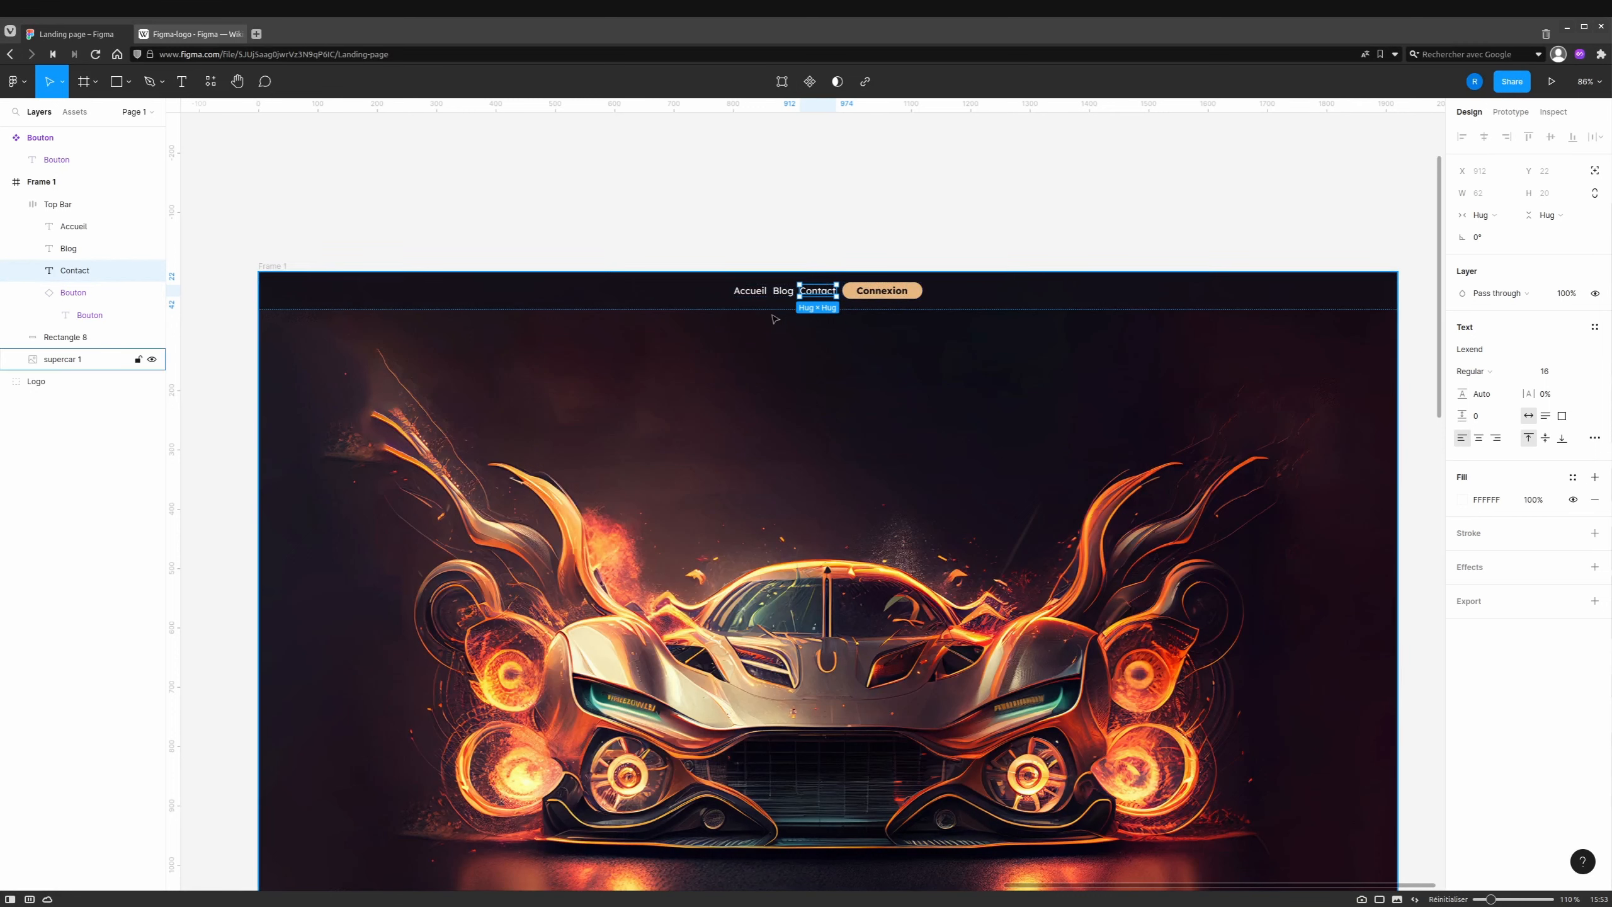
click(781, 293)
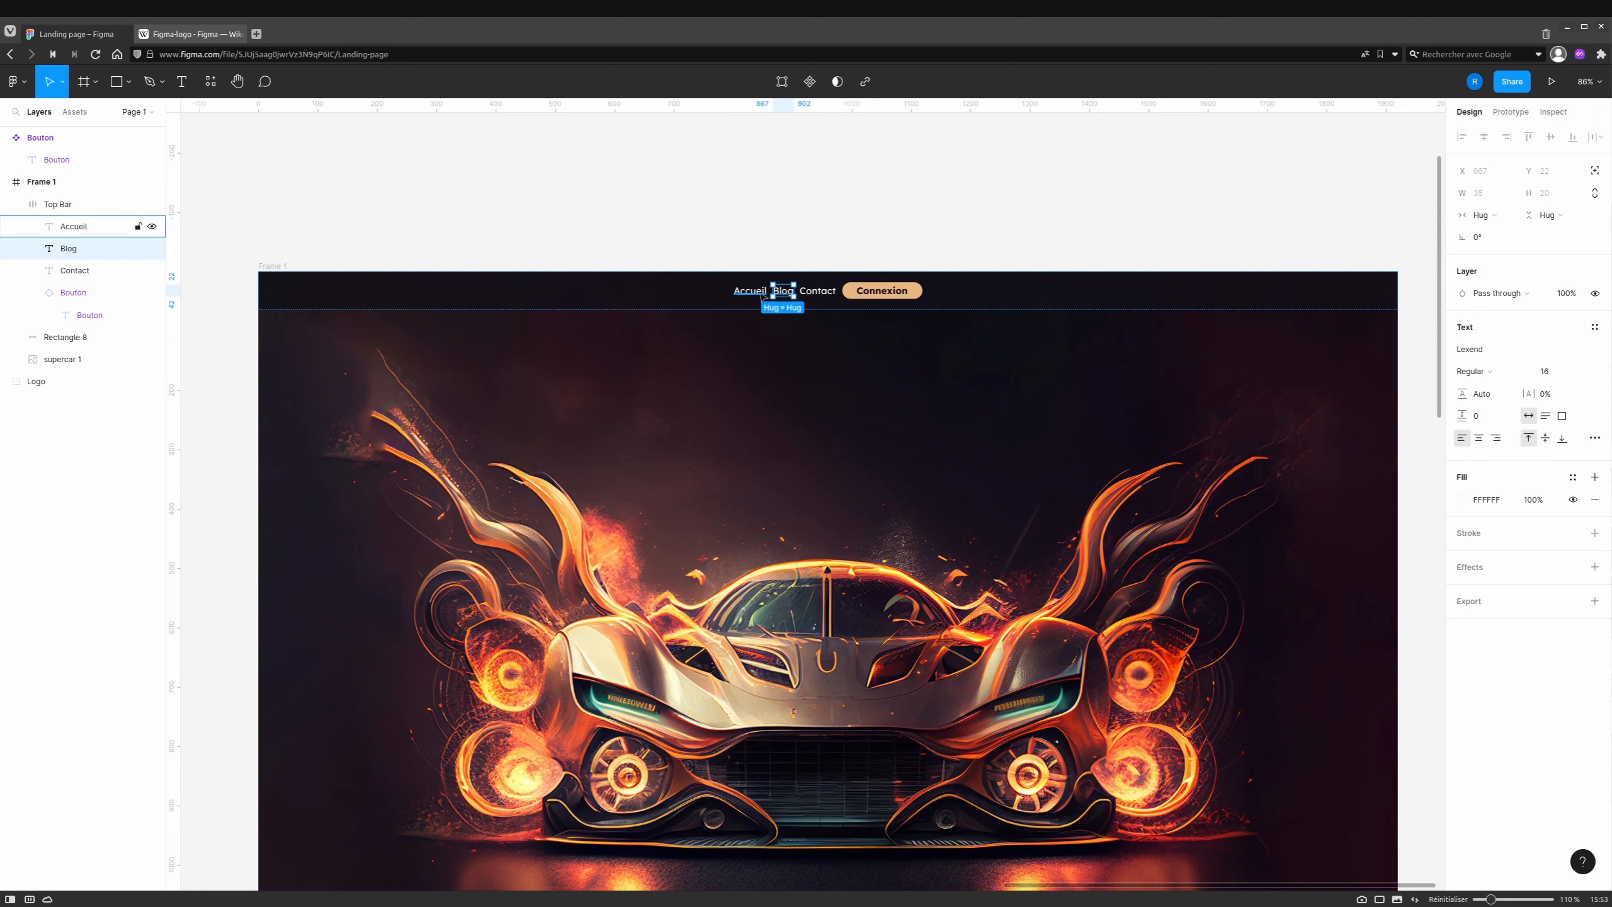
click(763, 293)
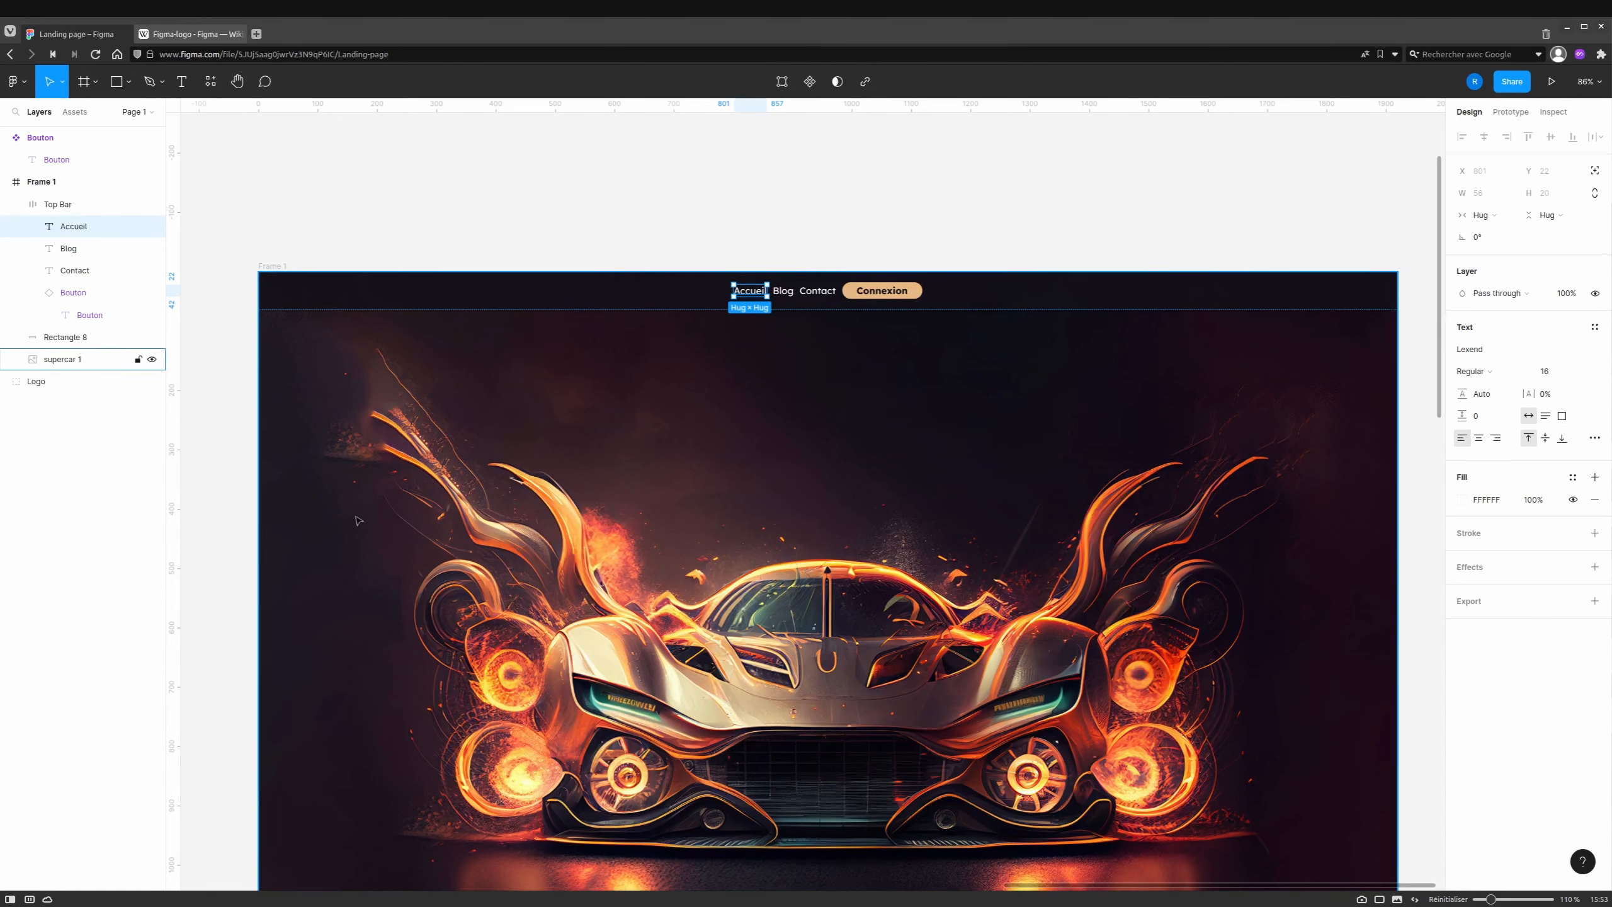
Move the Logo group across the canvas so it sits just beside Frame 1.
drag(299, 546, 568, 439)
scroll(414, 512, down, 1)
drag(373, 549, 710, 453)
scroll(348, 514, down, 2)
drag(365, 461, 569, 679)
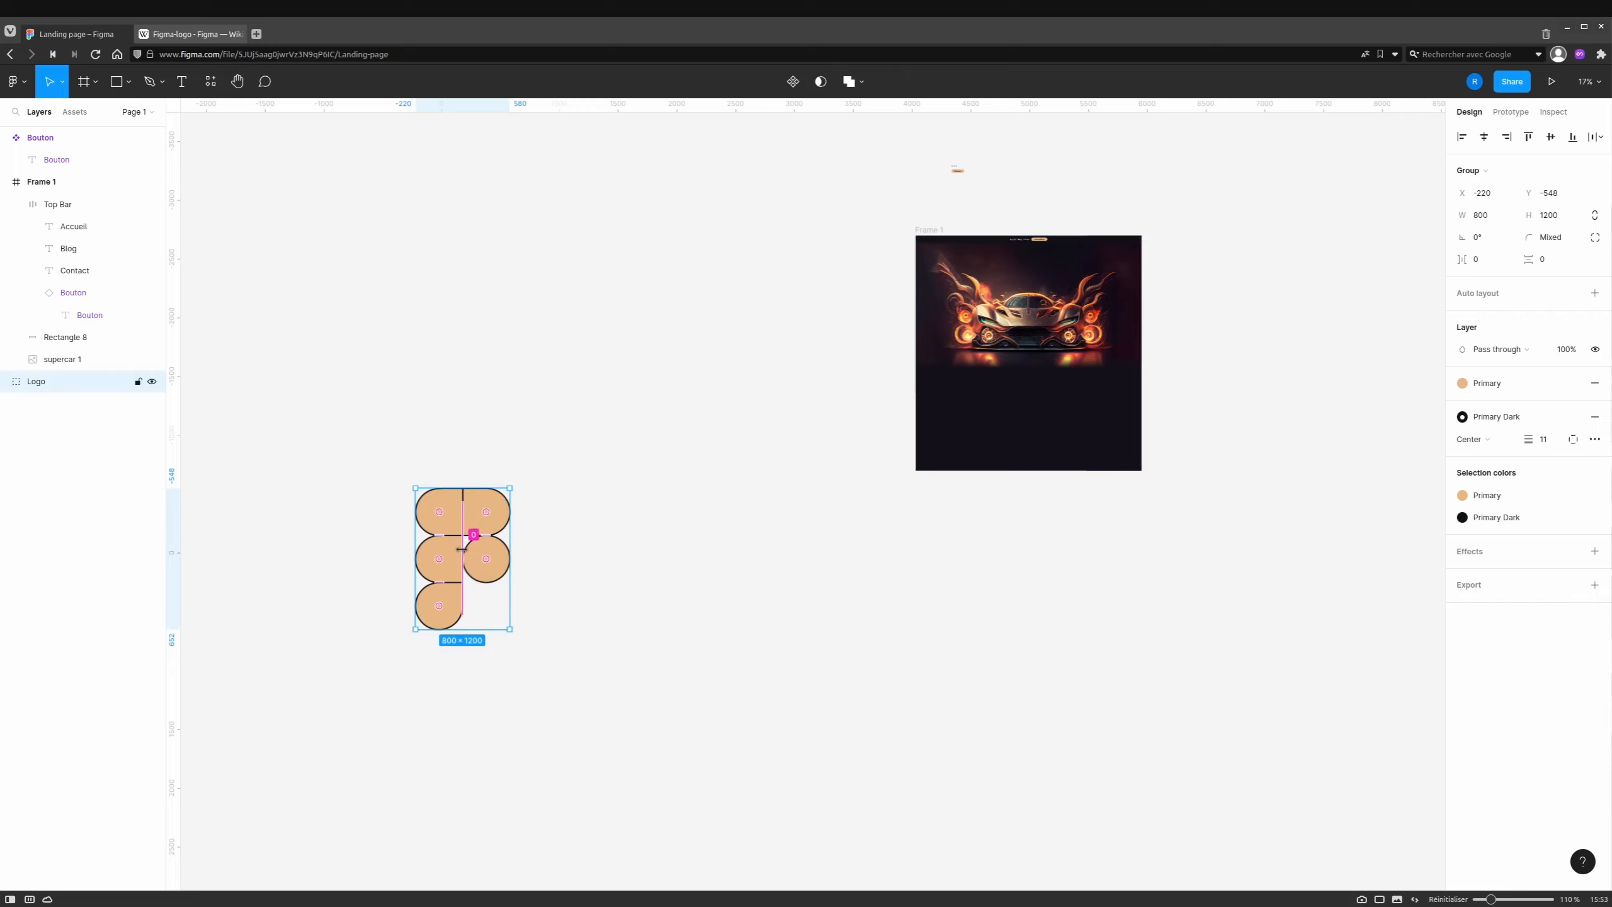
drag(461, 549, 841, 281)
scroll(949, 328, up, 1)
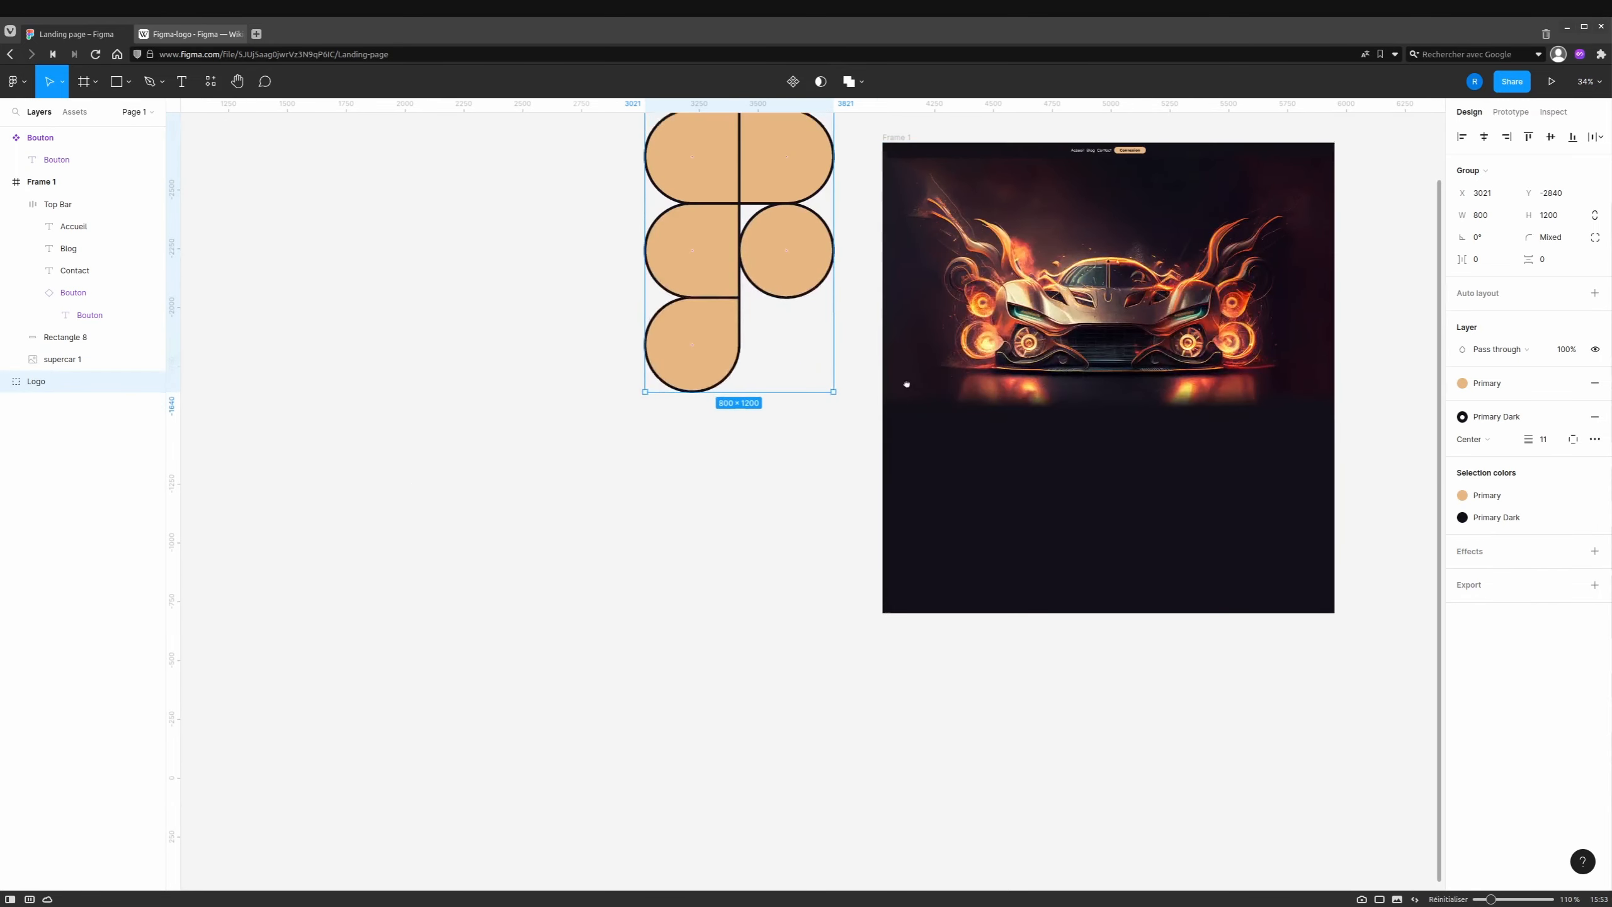
drag(906, 384, 780, 619)
scroll(780, 609, up, 1)
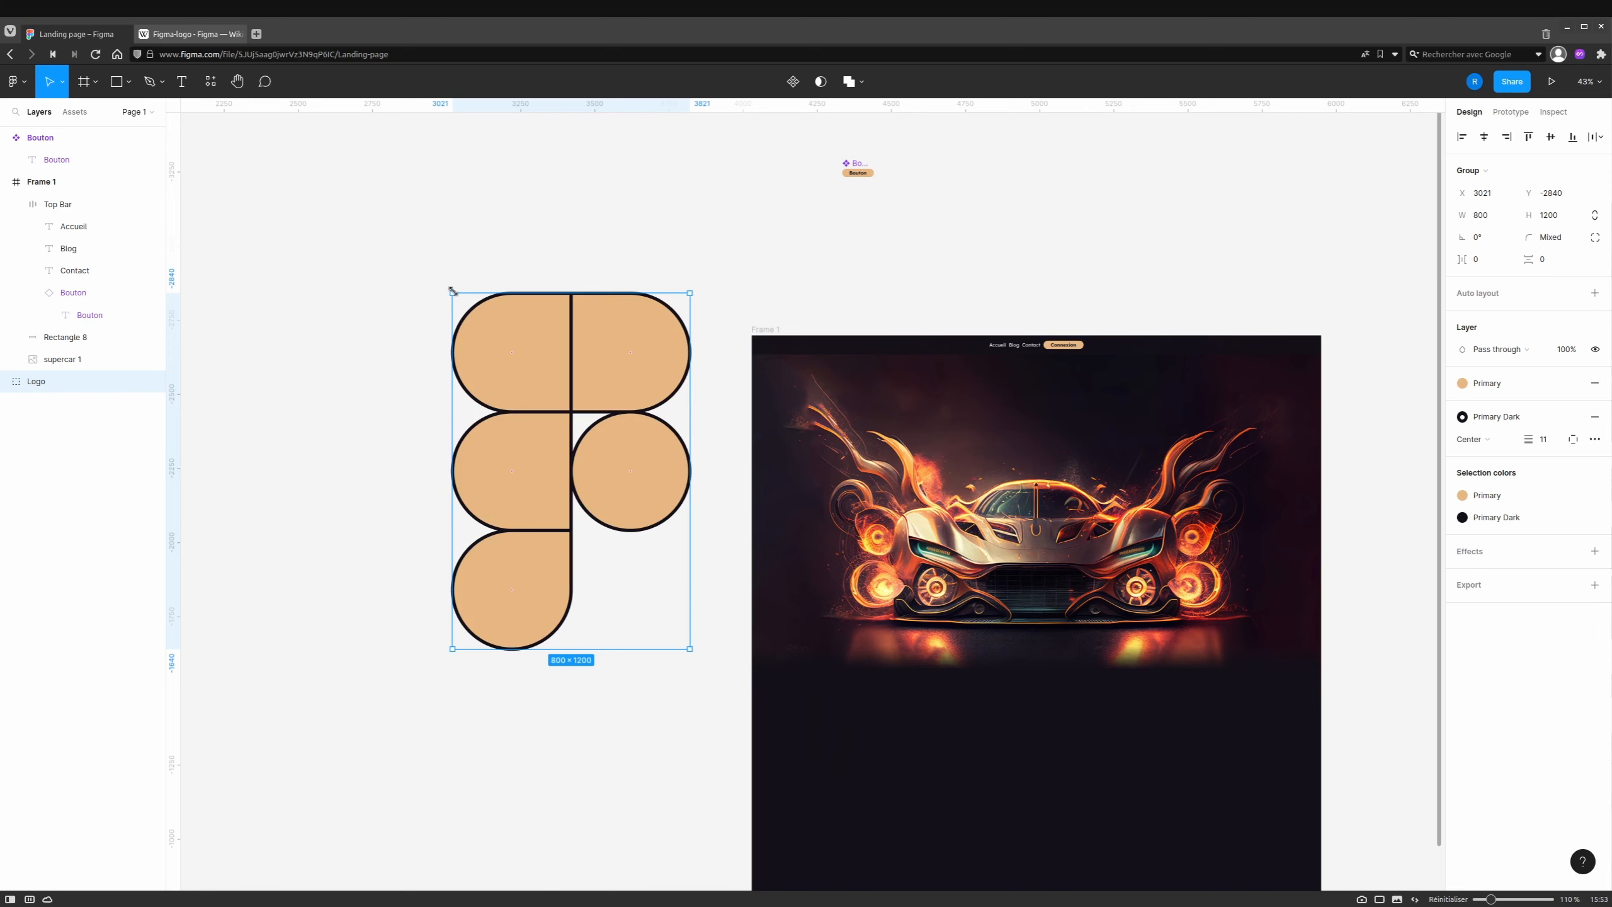
drag(452, 291, 592, 502)
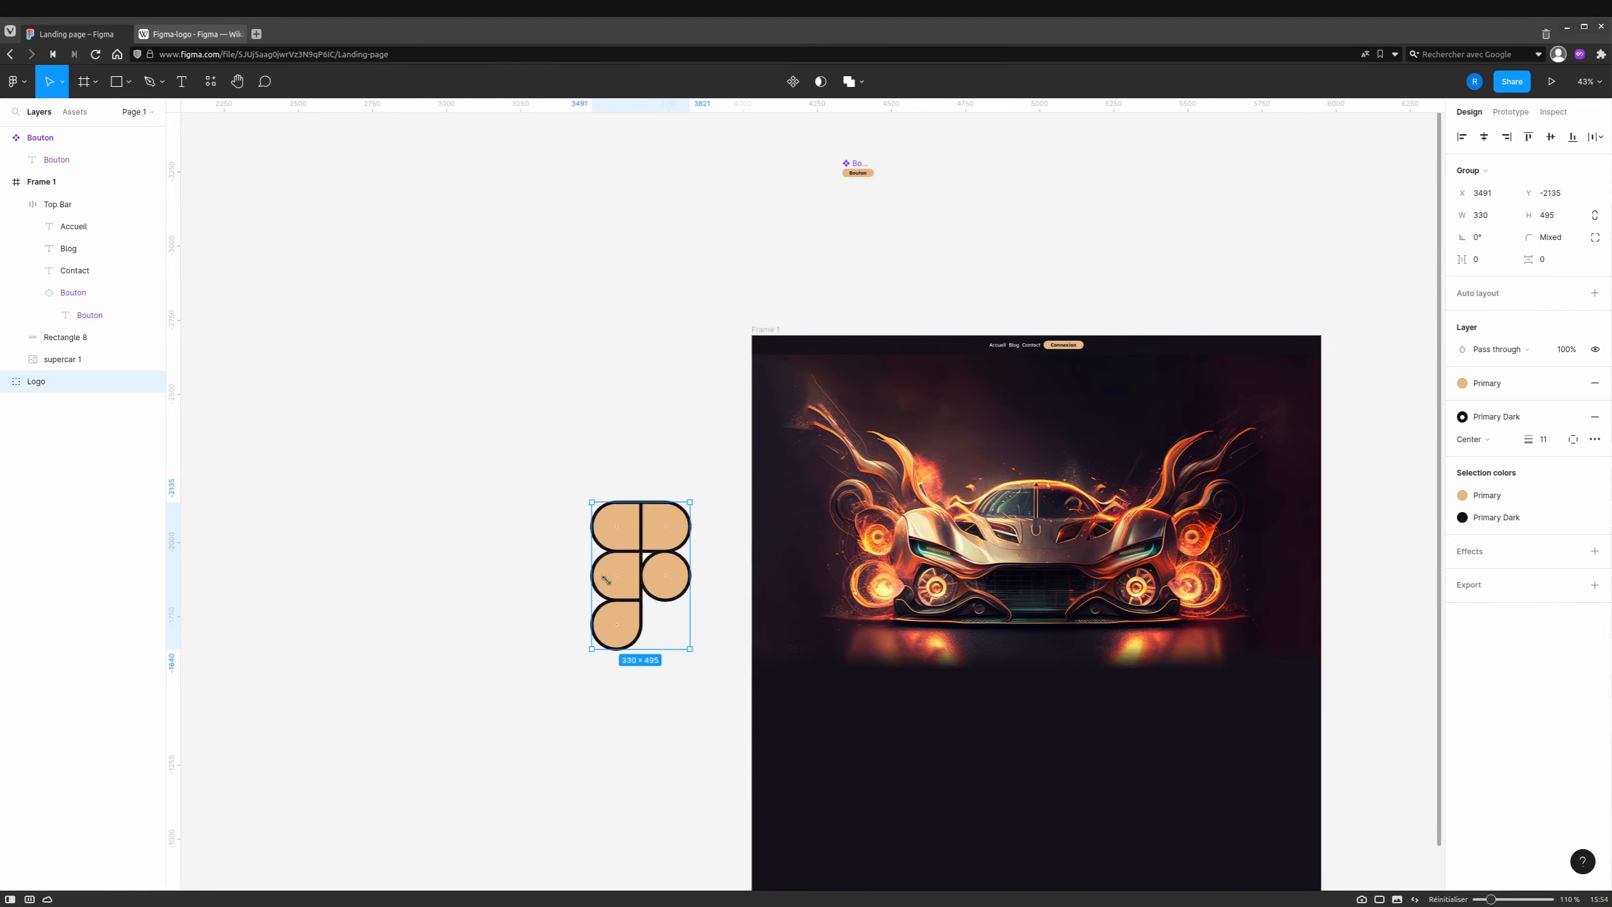
drag(607, 579, 678, 631)
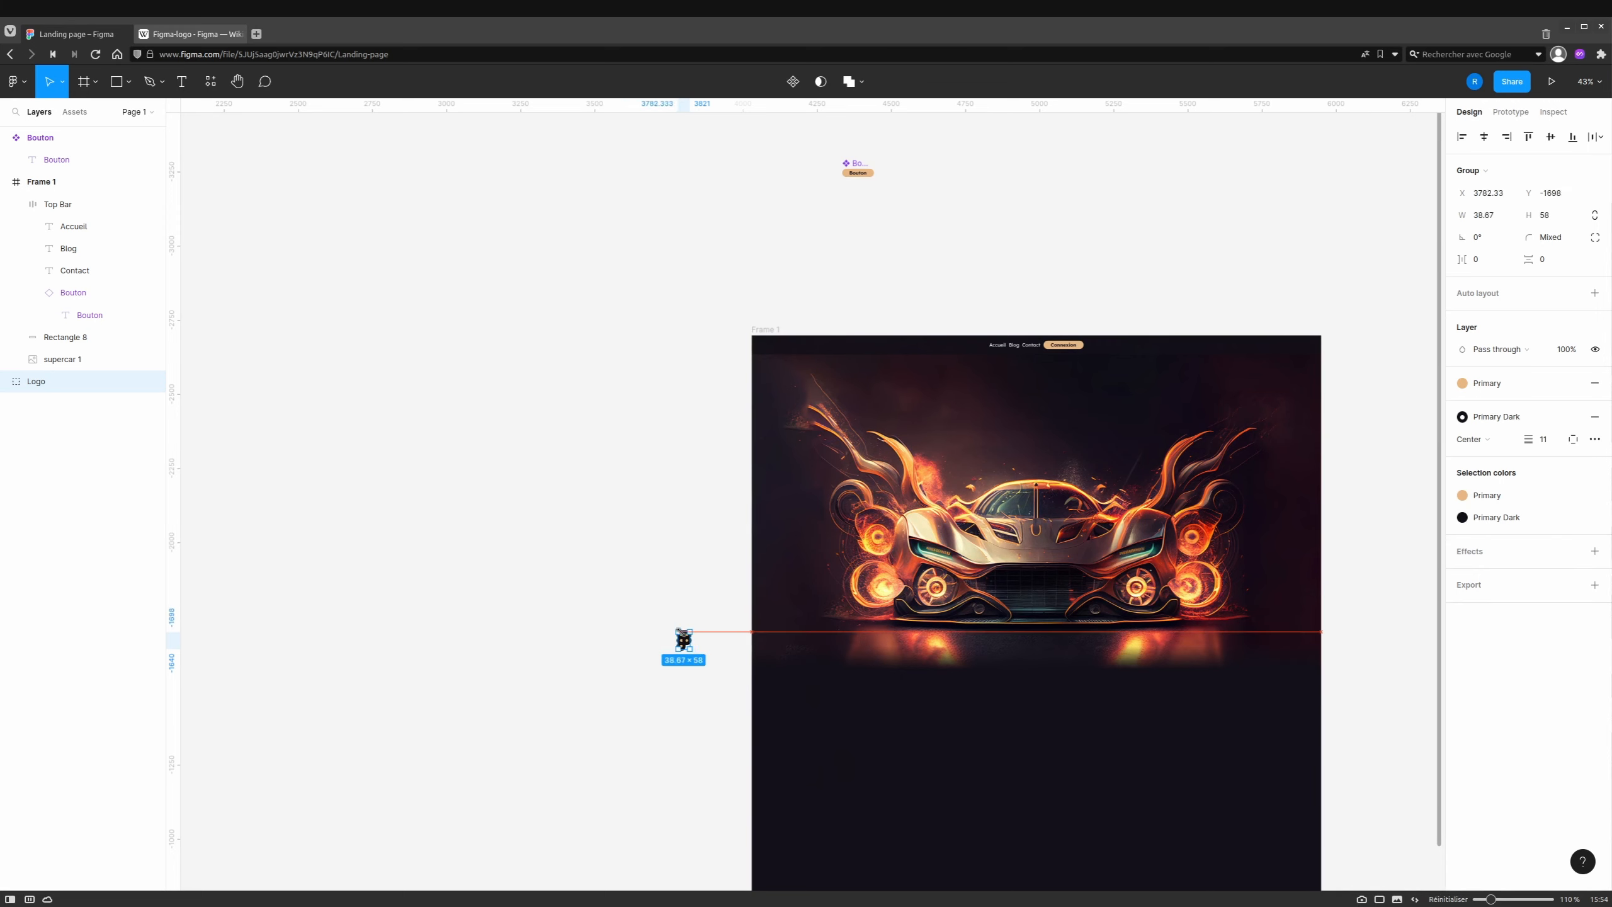
drag(678, 631, 452, 293)
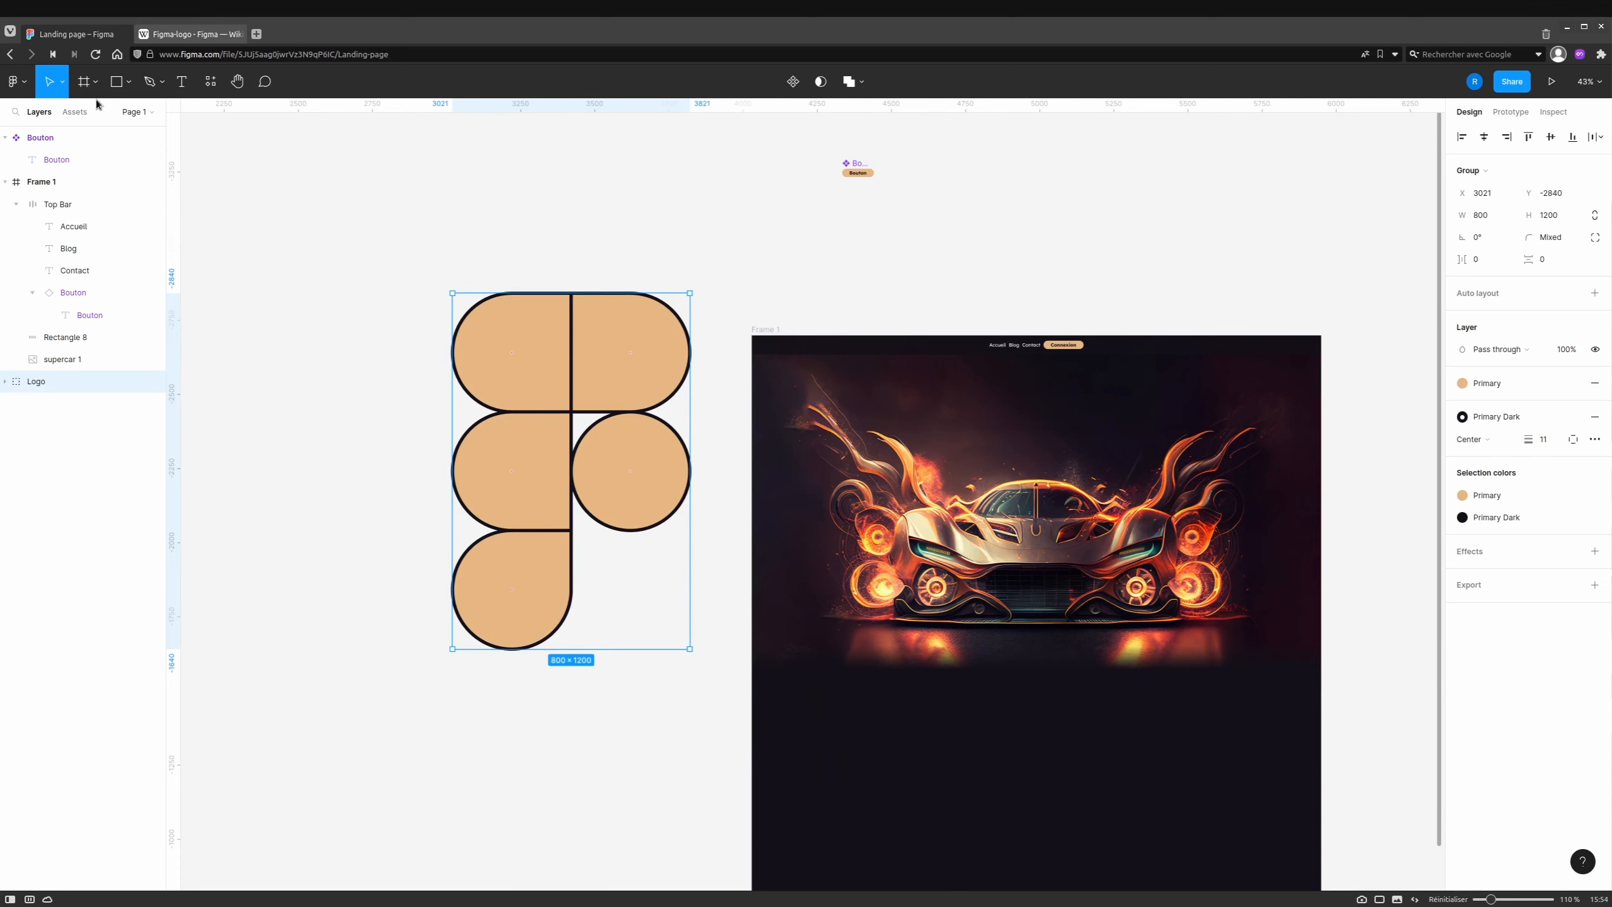
Shrink the Logo group to 22 × 33 with the Scale tool and place it in the Top Bar before "Accueil".
click(59, 85)
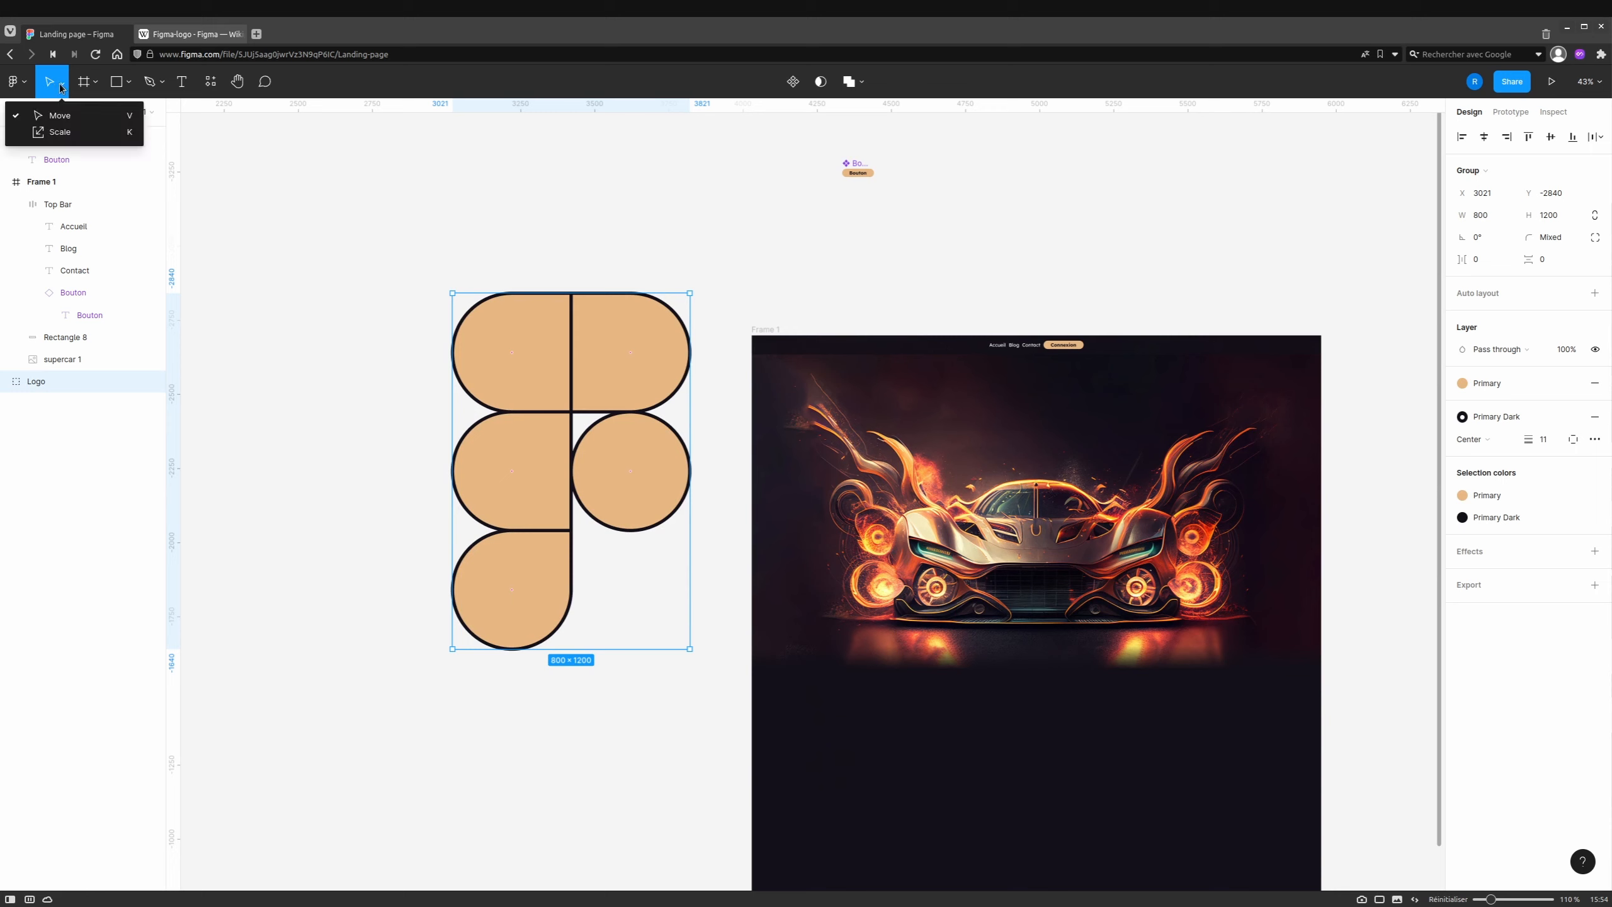
click(75, 133)
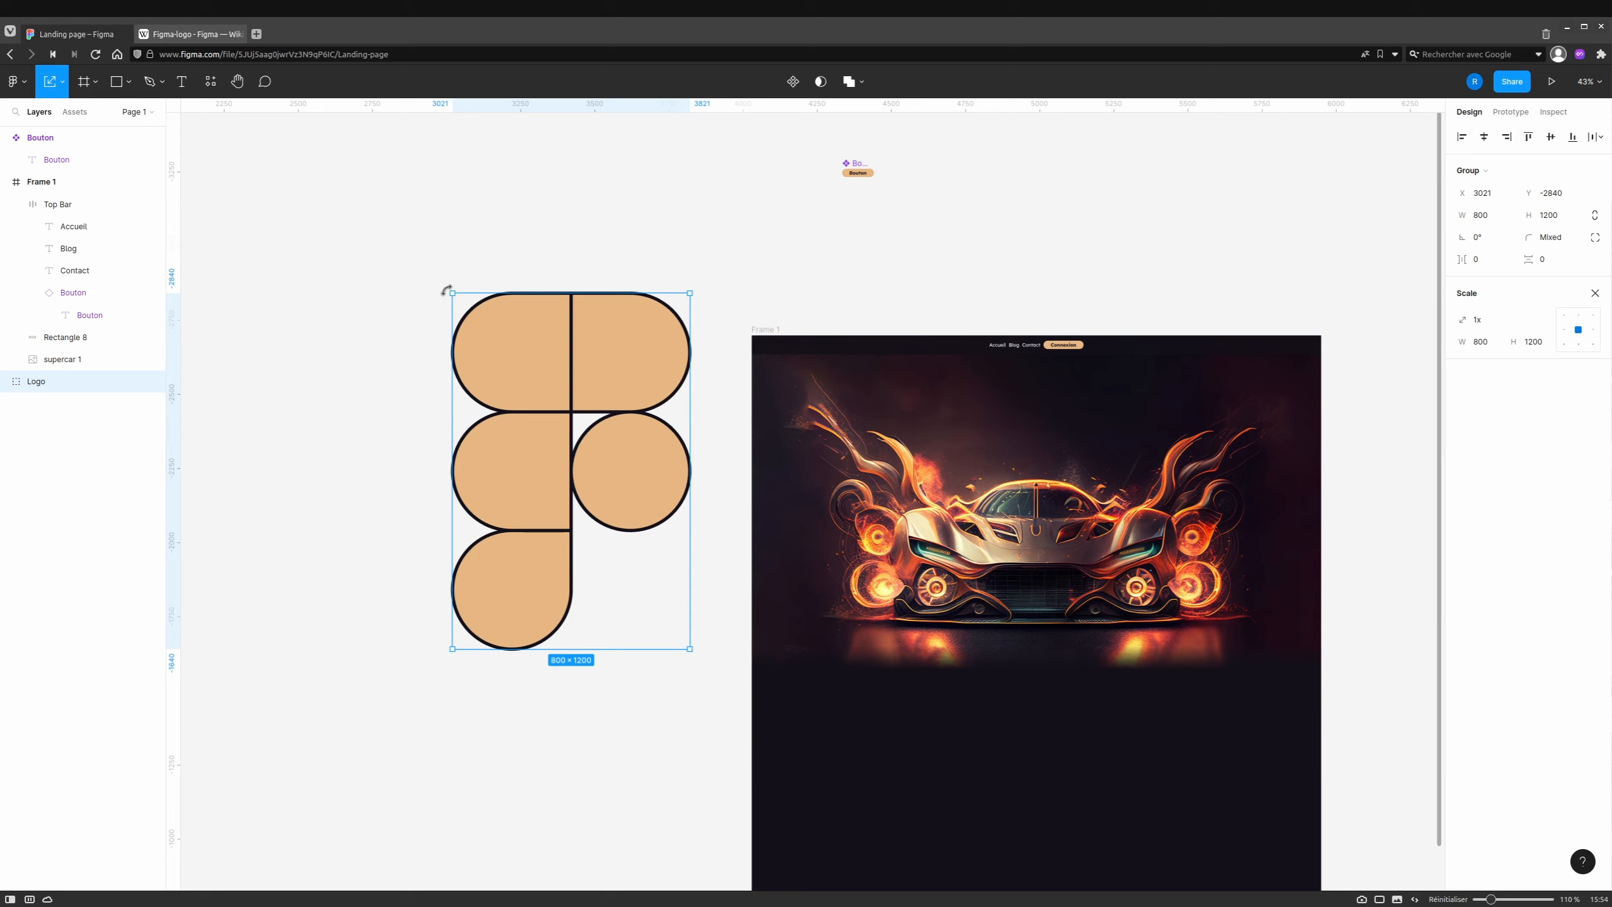
drag(453, 294, 682, 640)
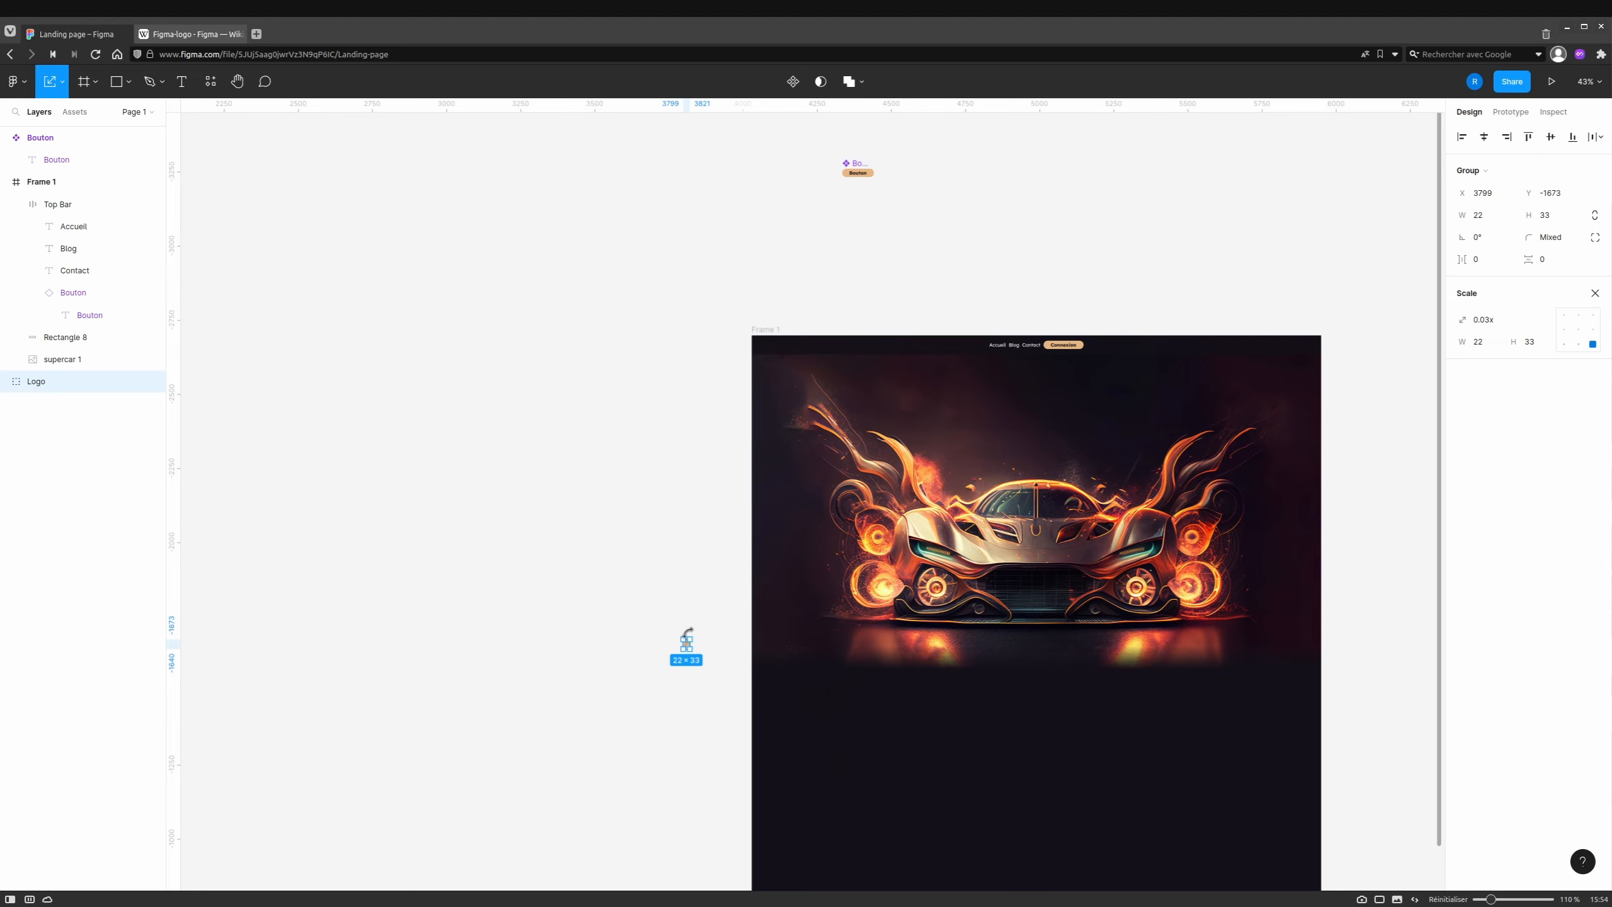
scroll(704, 674, up, 5)
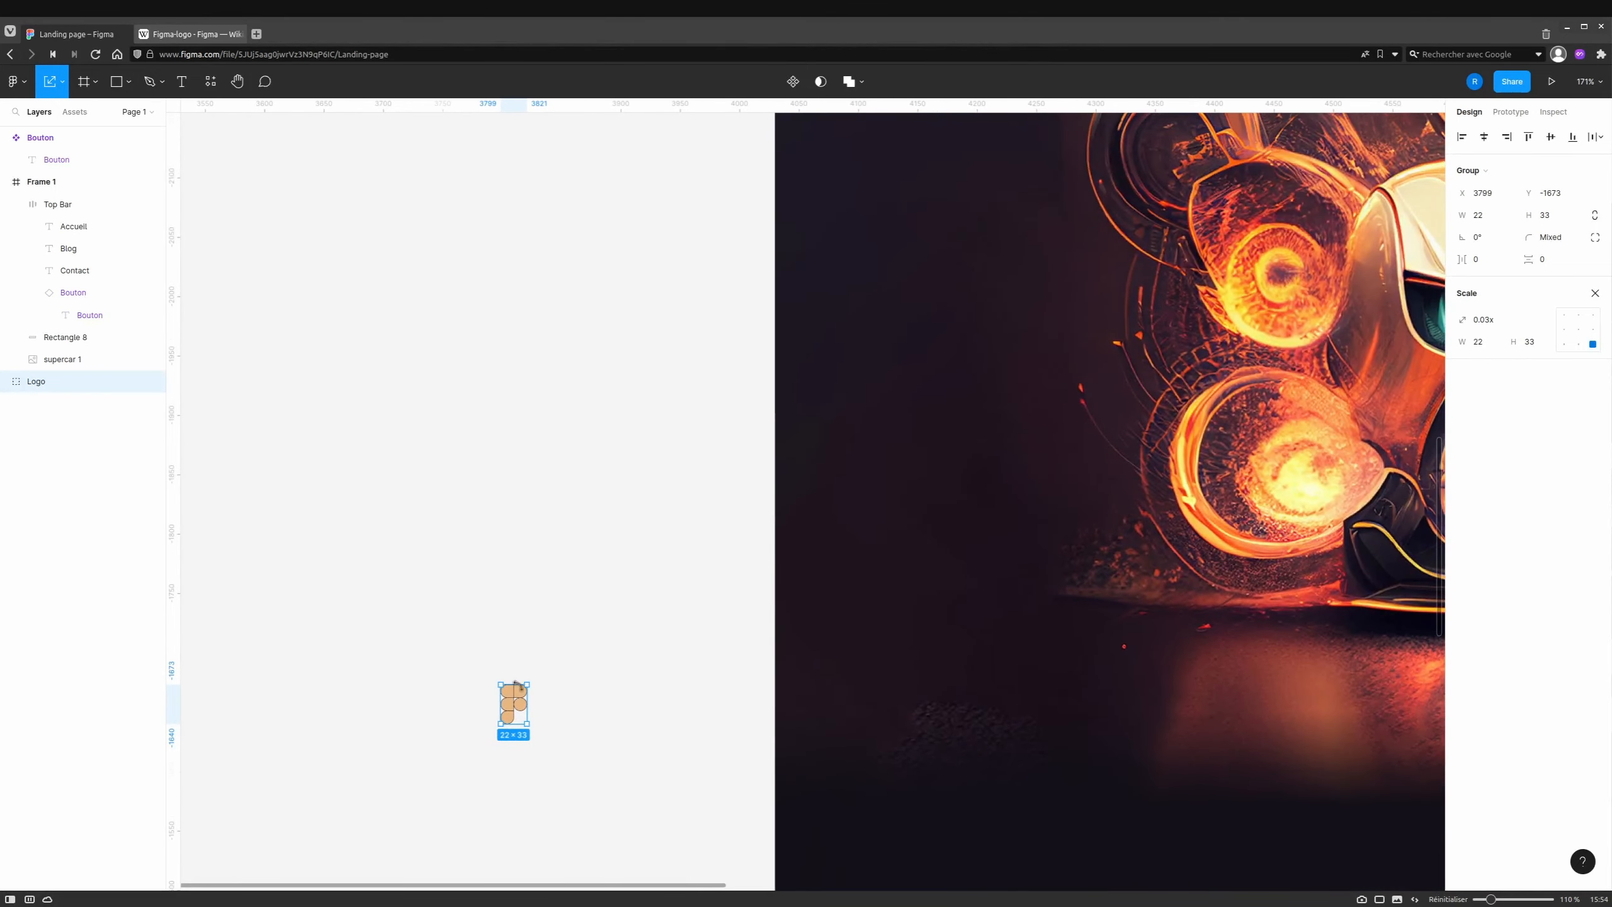
drag(514, 705, 539, 406)
scroll(974, 227, right, 6)
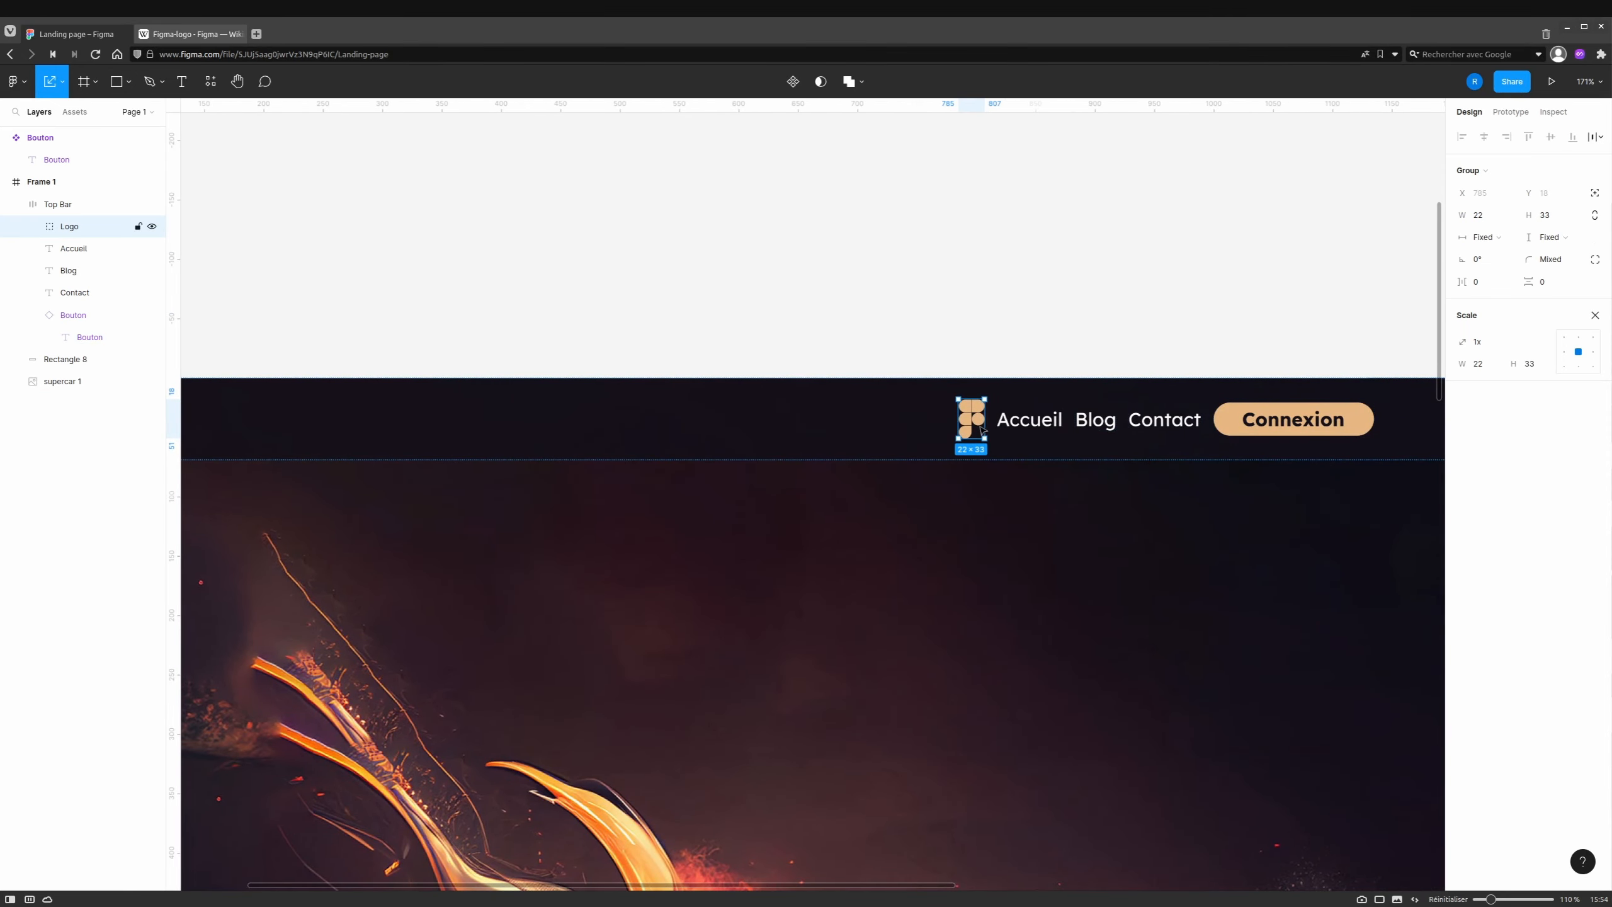
Set the stroke width of all five rectangles inside the Logo group to 0.5.
double_click(979, 422)
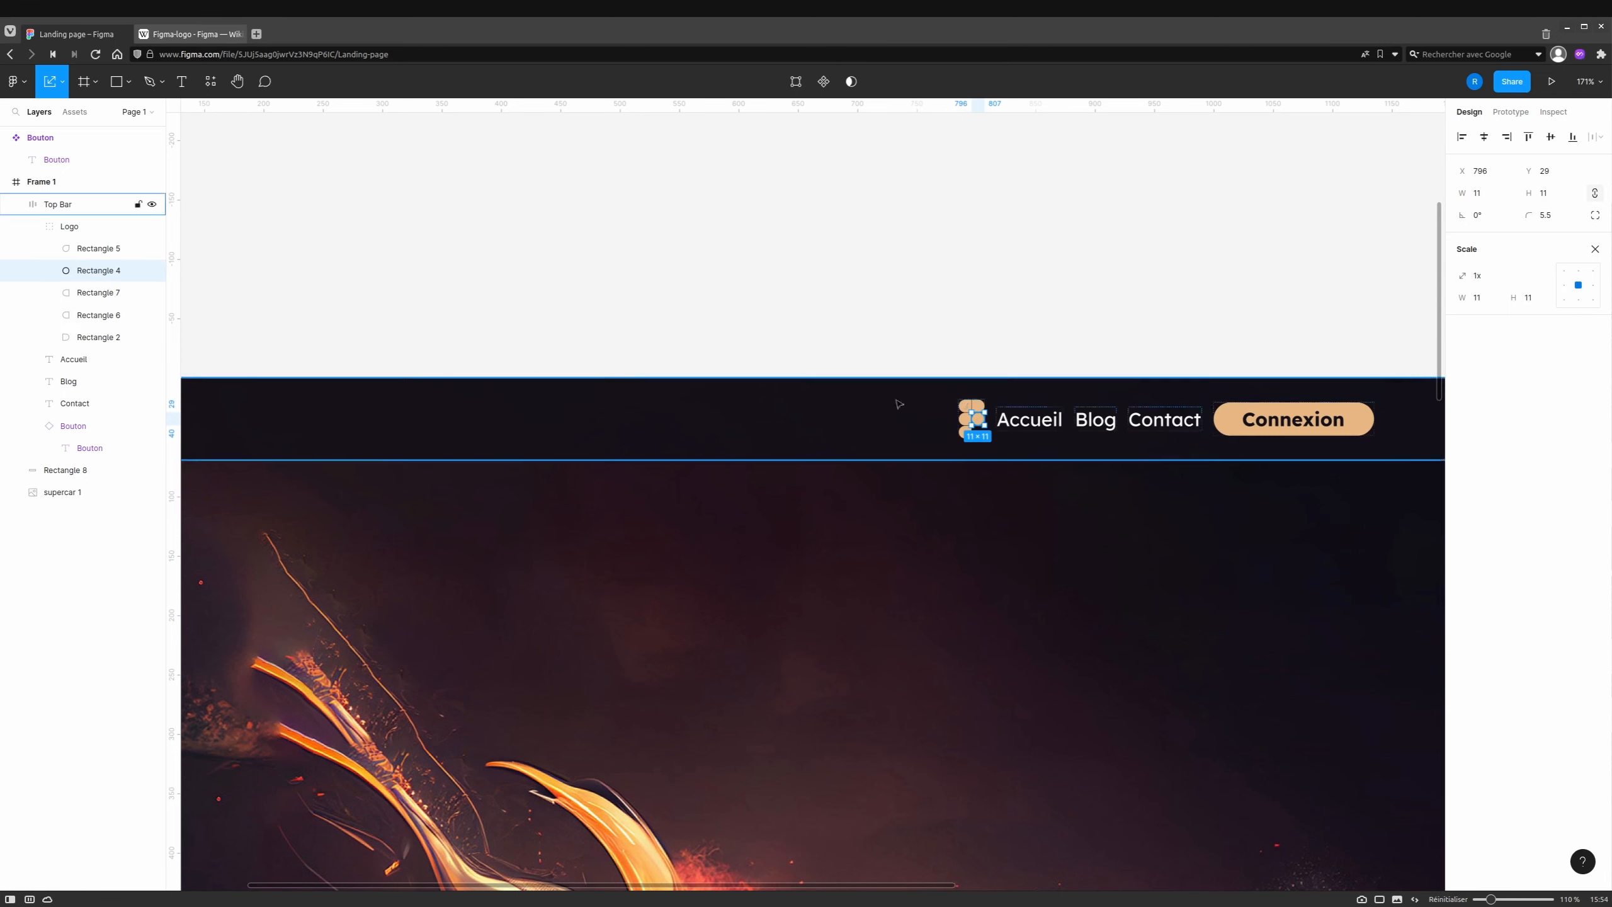
click(102, 250)
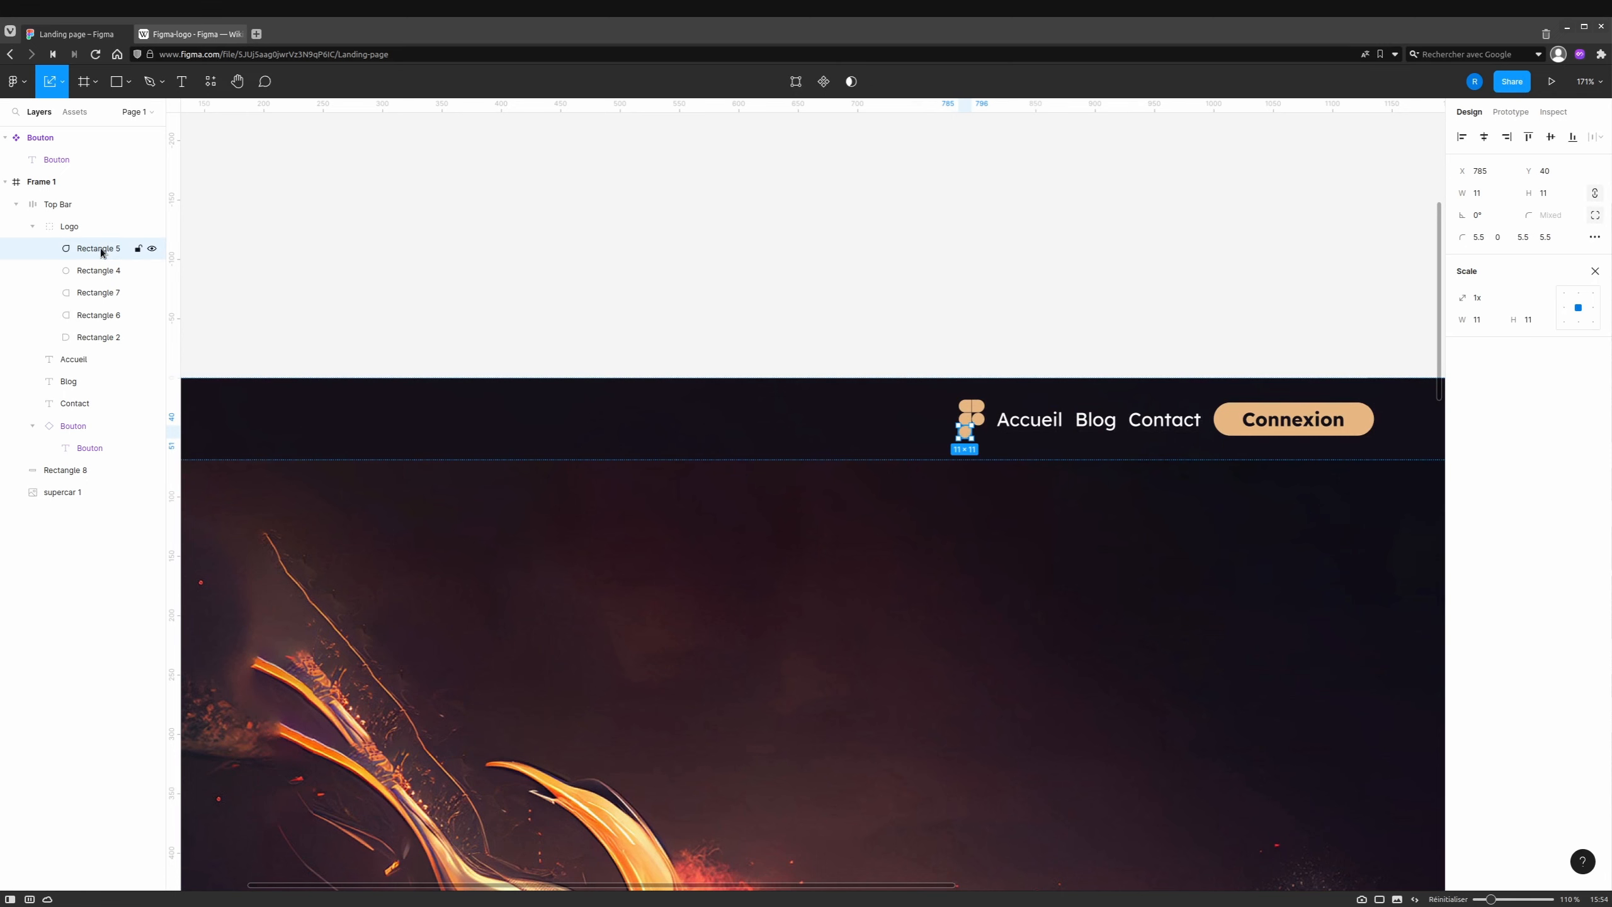
shift+click(106, 344)
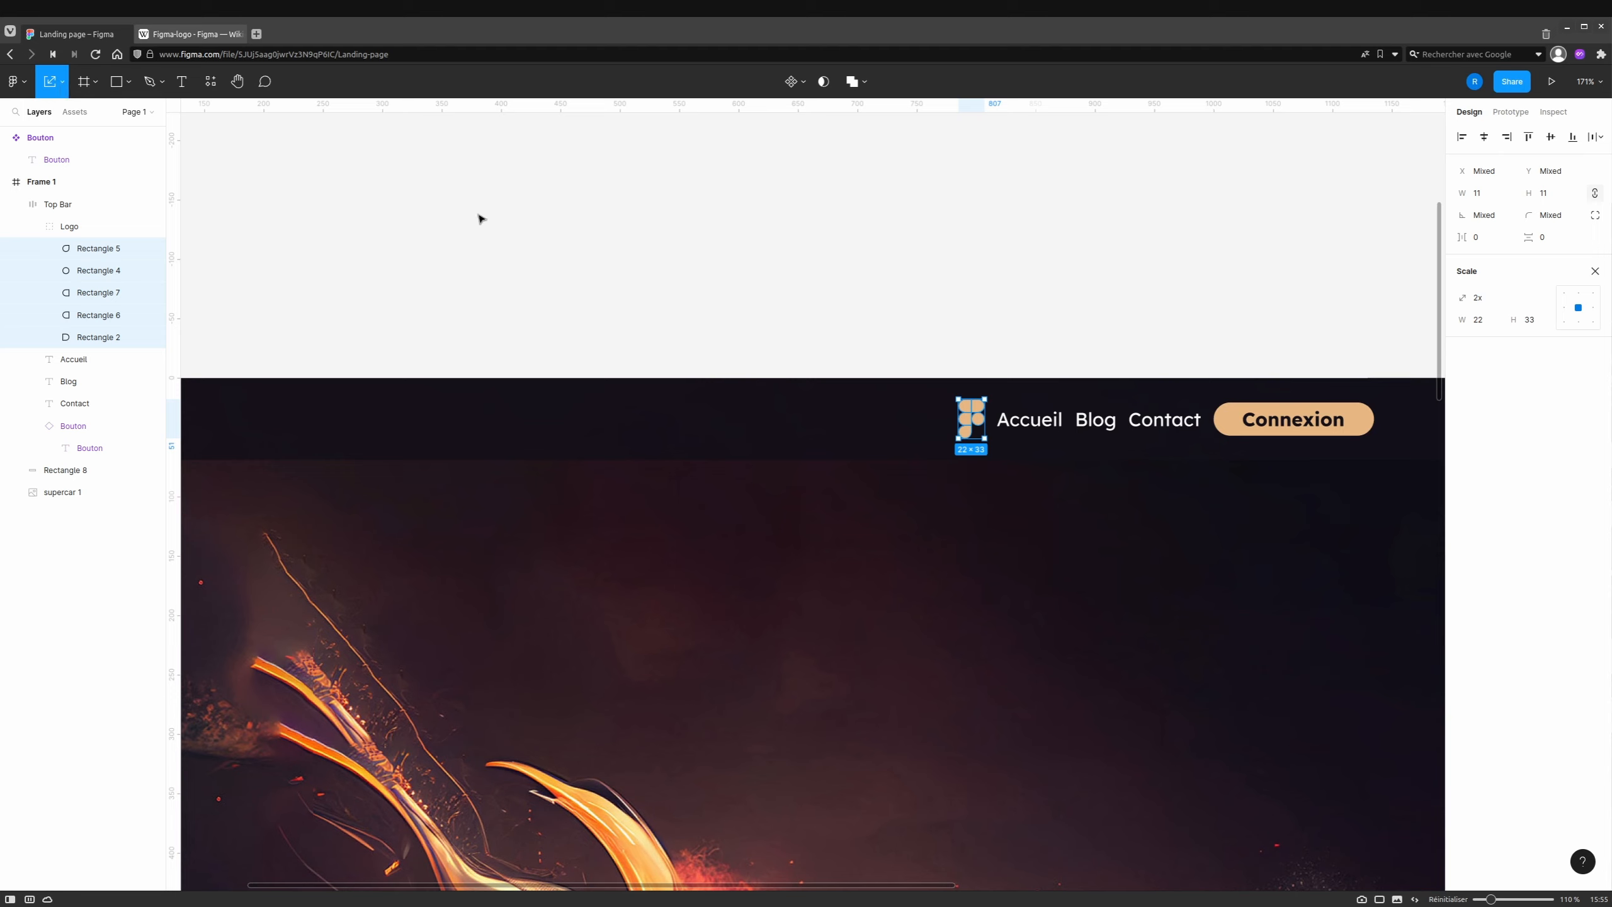
click(63, 85)
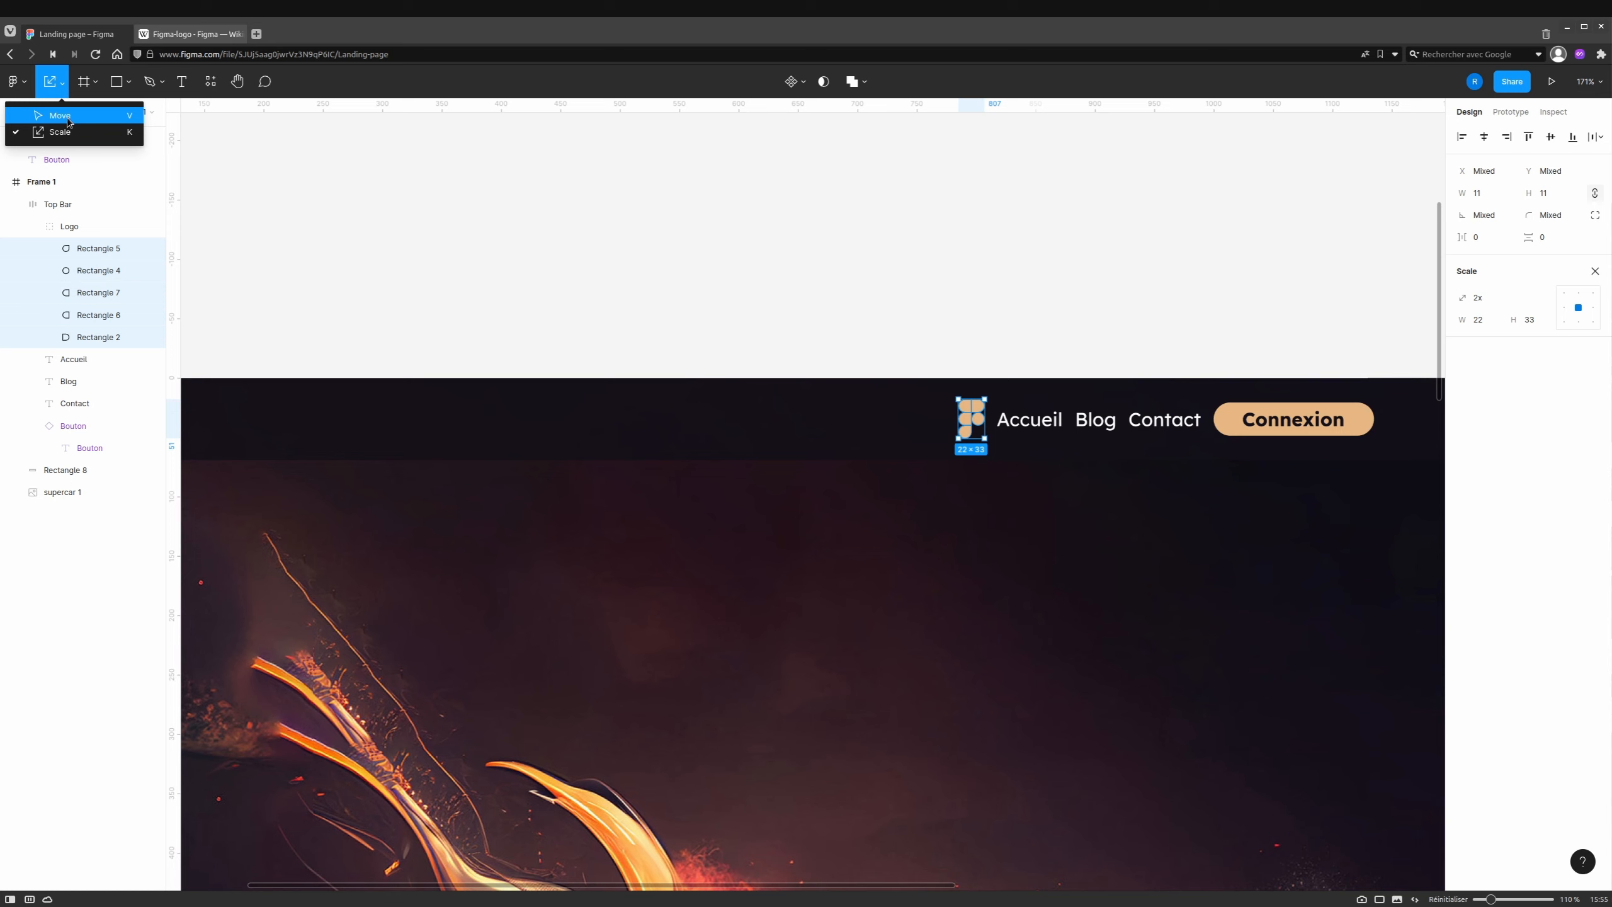
click(60, 116)
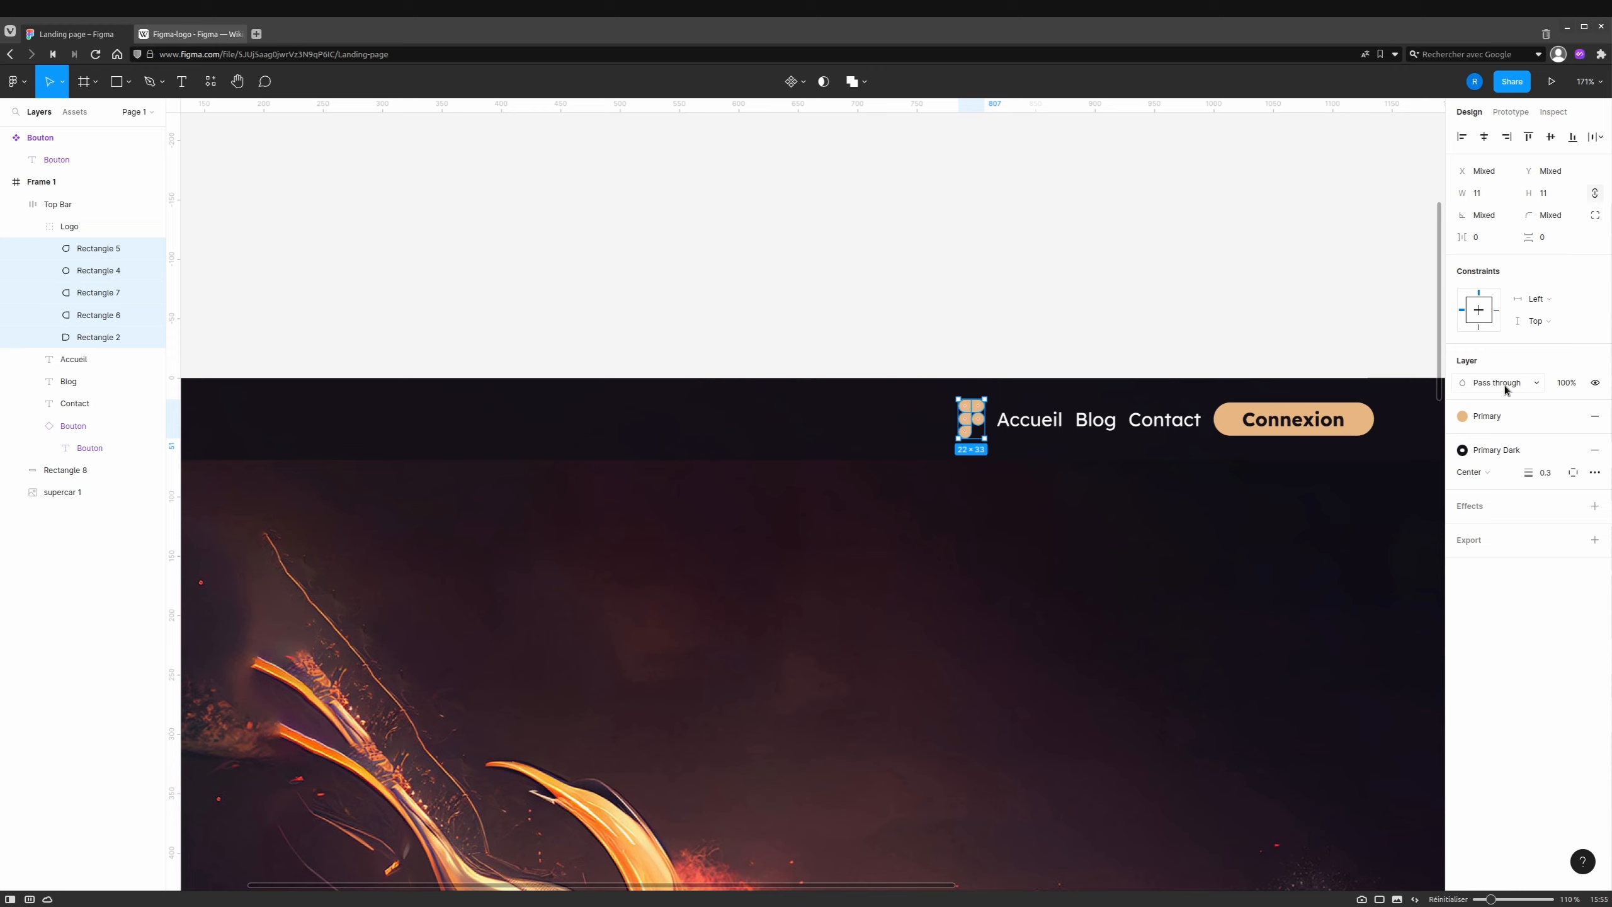
click(1545, 473)
text(0)
click(1118, 289)
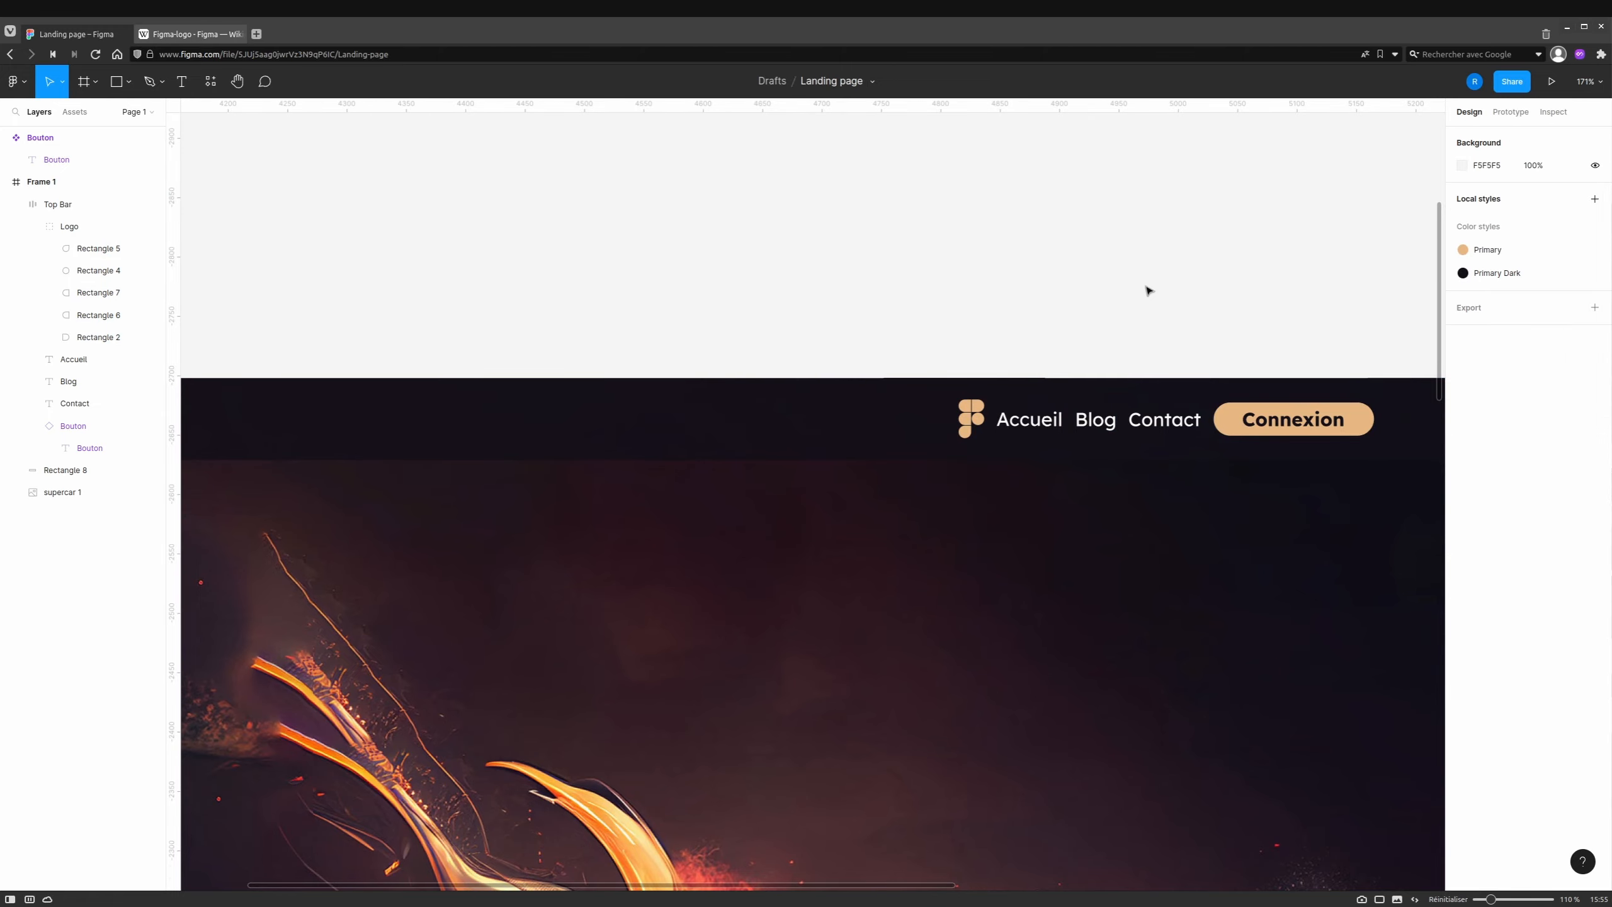
Wrap the "Accueil", "Blog" and "Contact" texts and the Connexion button together in their own auto layout frame.
scroll(1149, 289, right, 4)
key(minus)
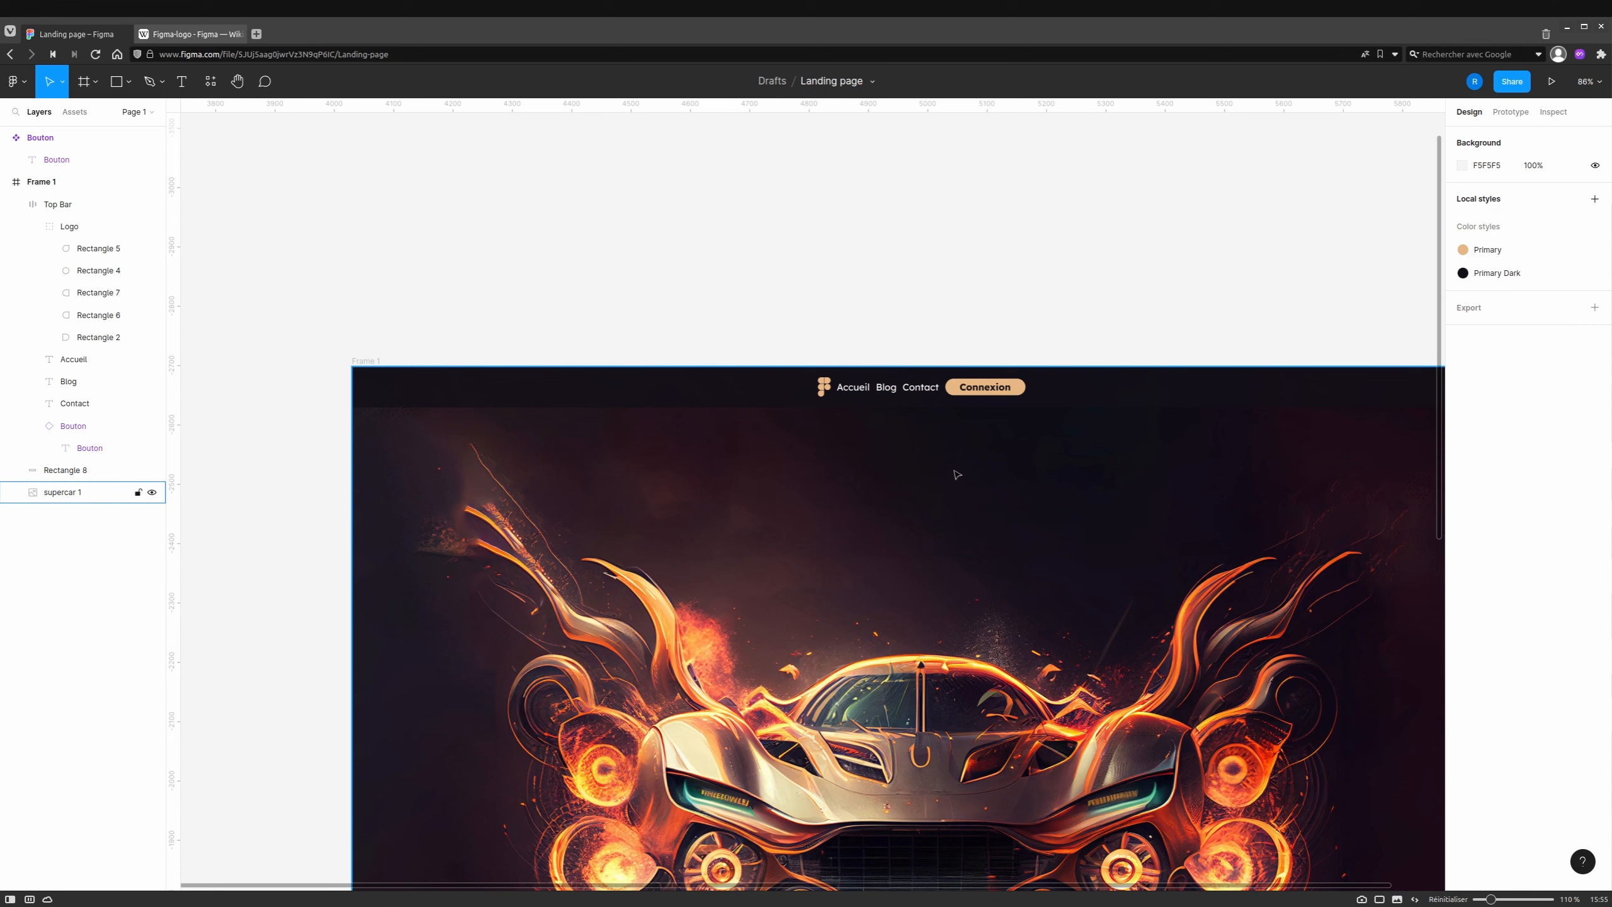
click(864, 392)
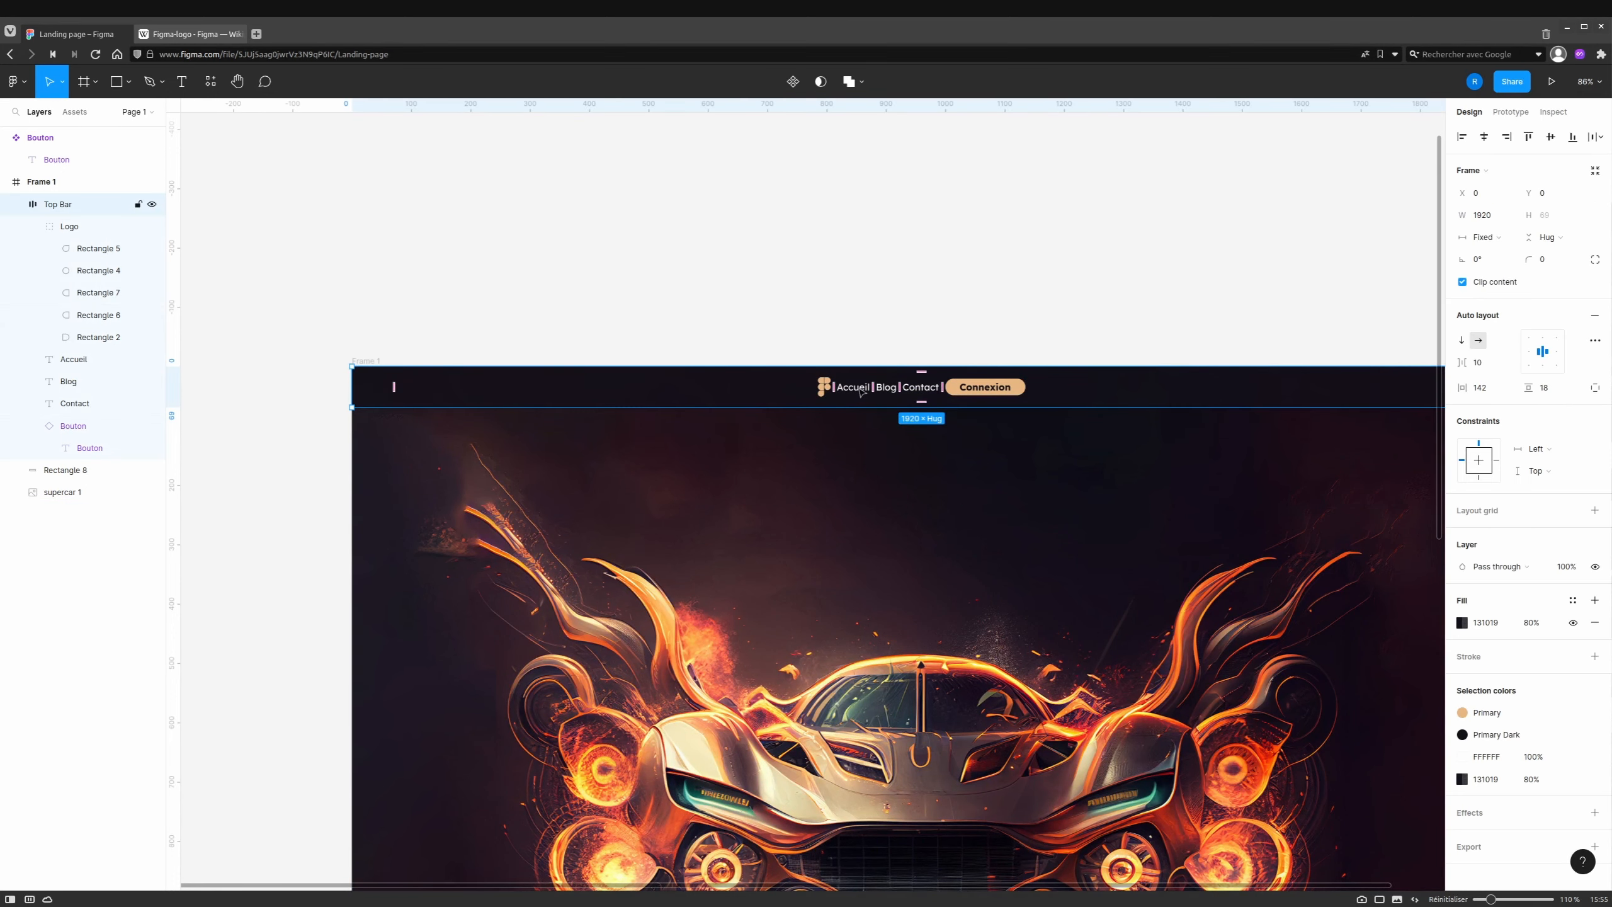
double_click(860, 392)
shift+click(892, 391)
shift+click(926, 392)
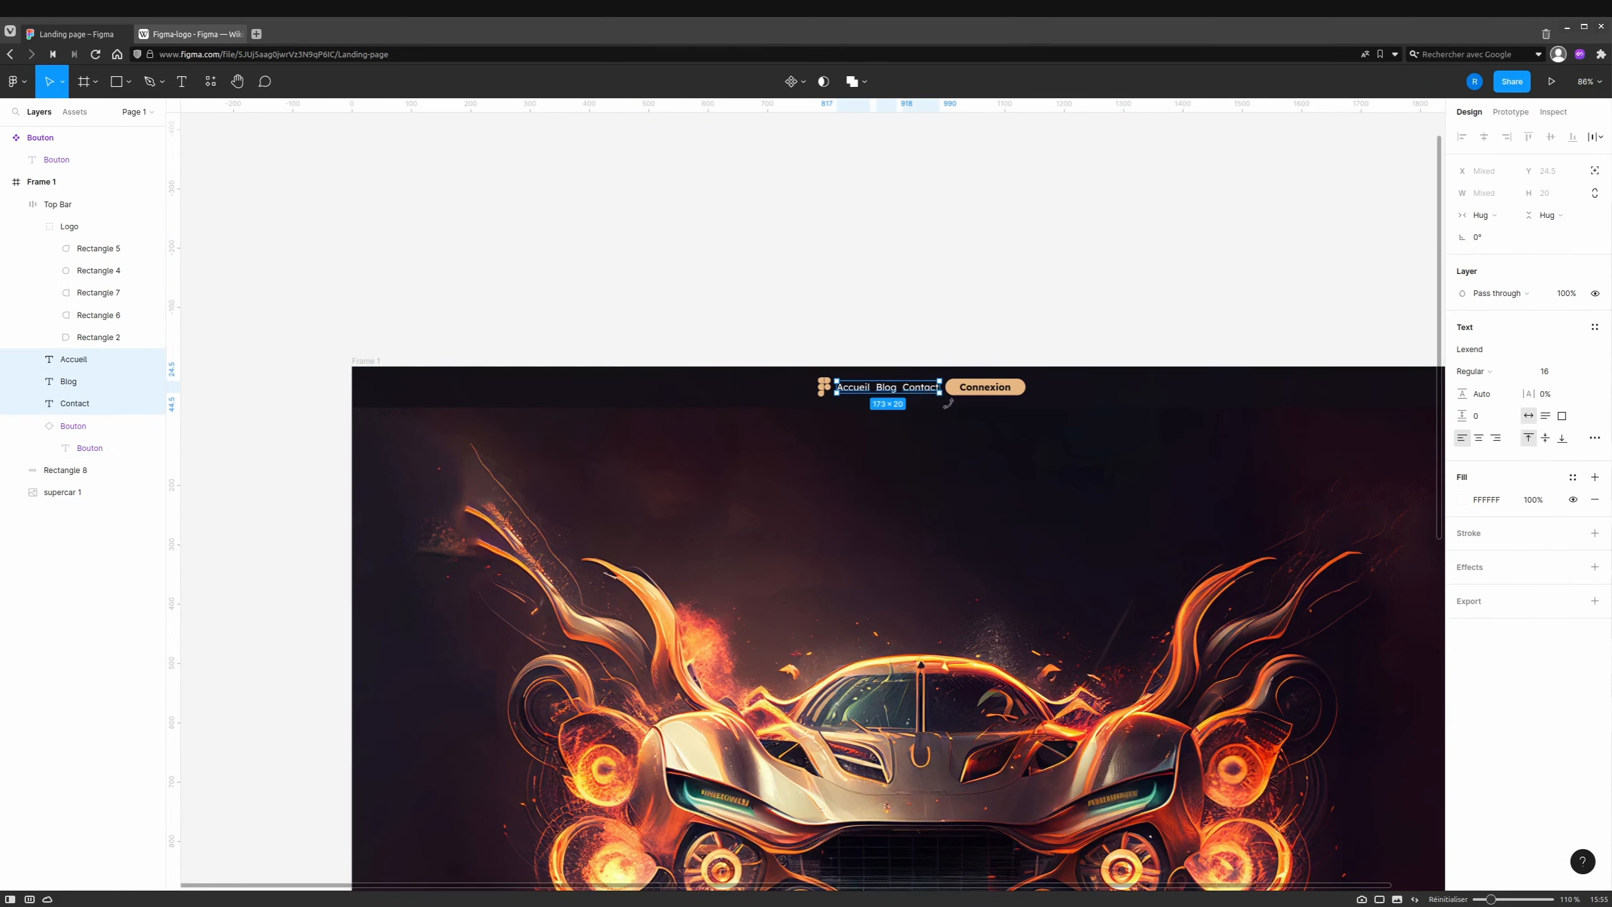
shift+click(970, 388)
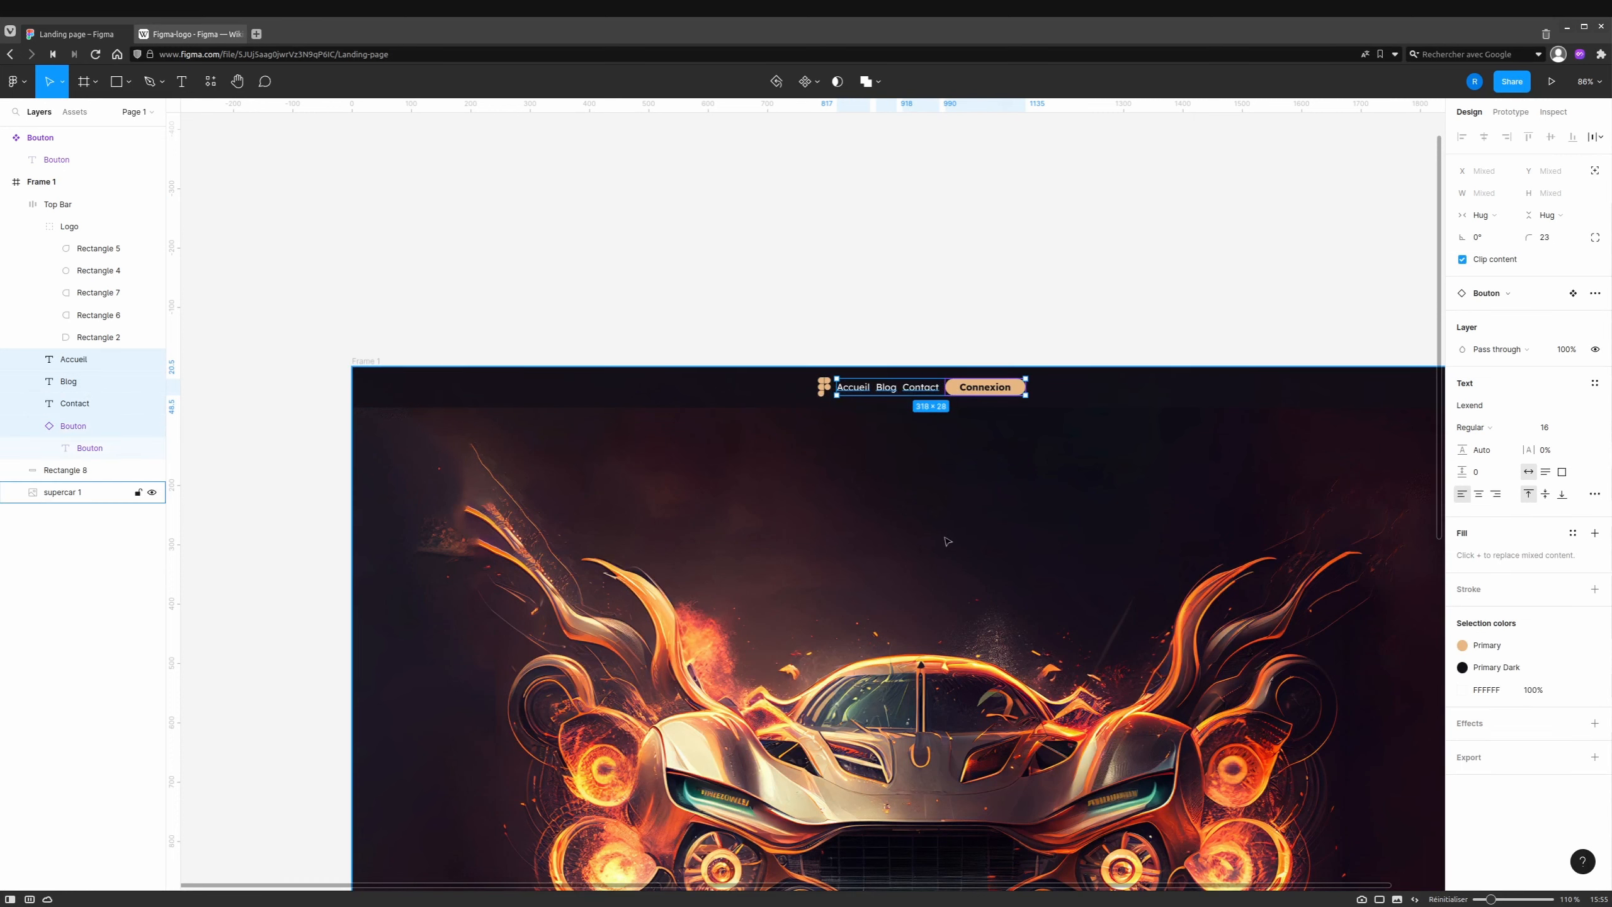
key(shift+a)
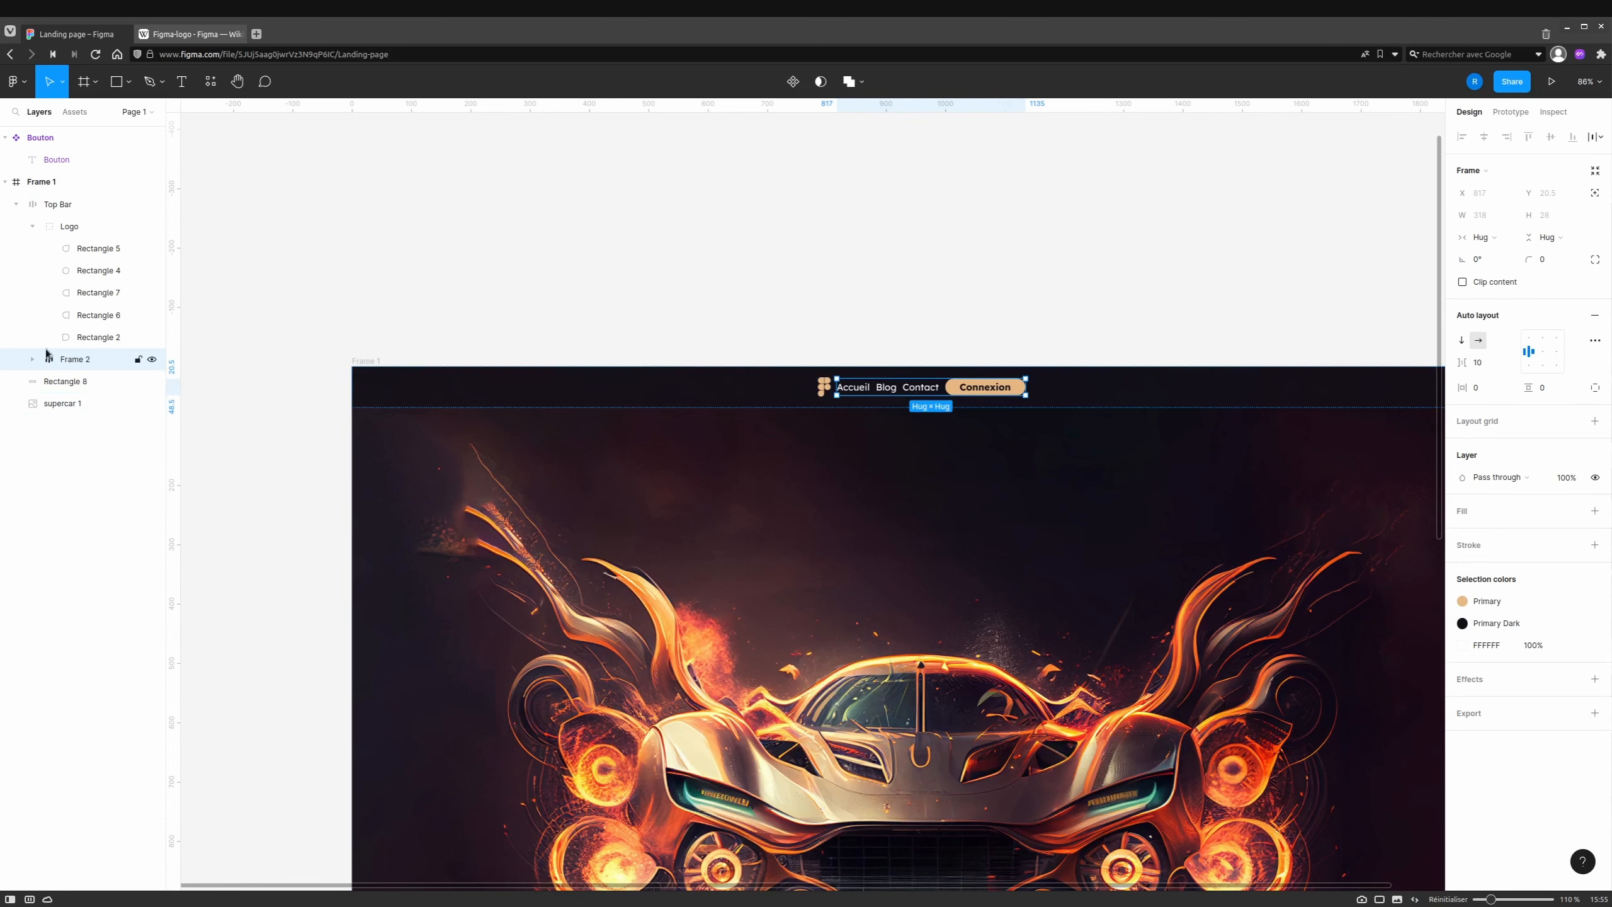
Rename the auto layout frame holding the menu texts and button as "Menu" and collapse the Logo group's layers.
click(62, 205)
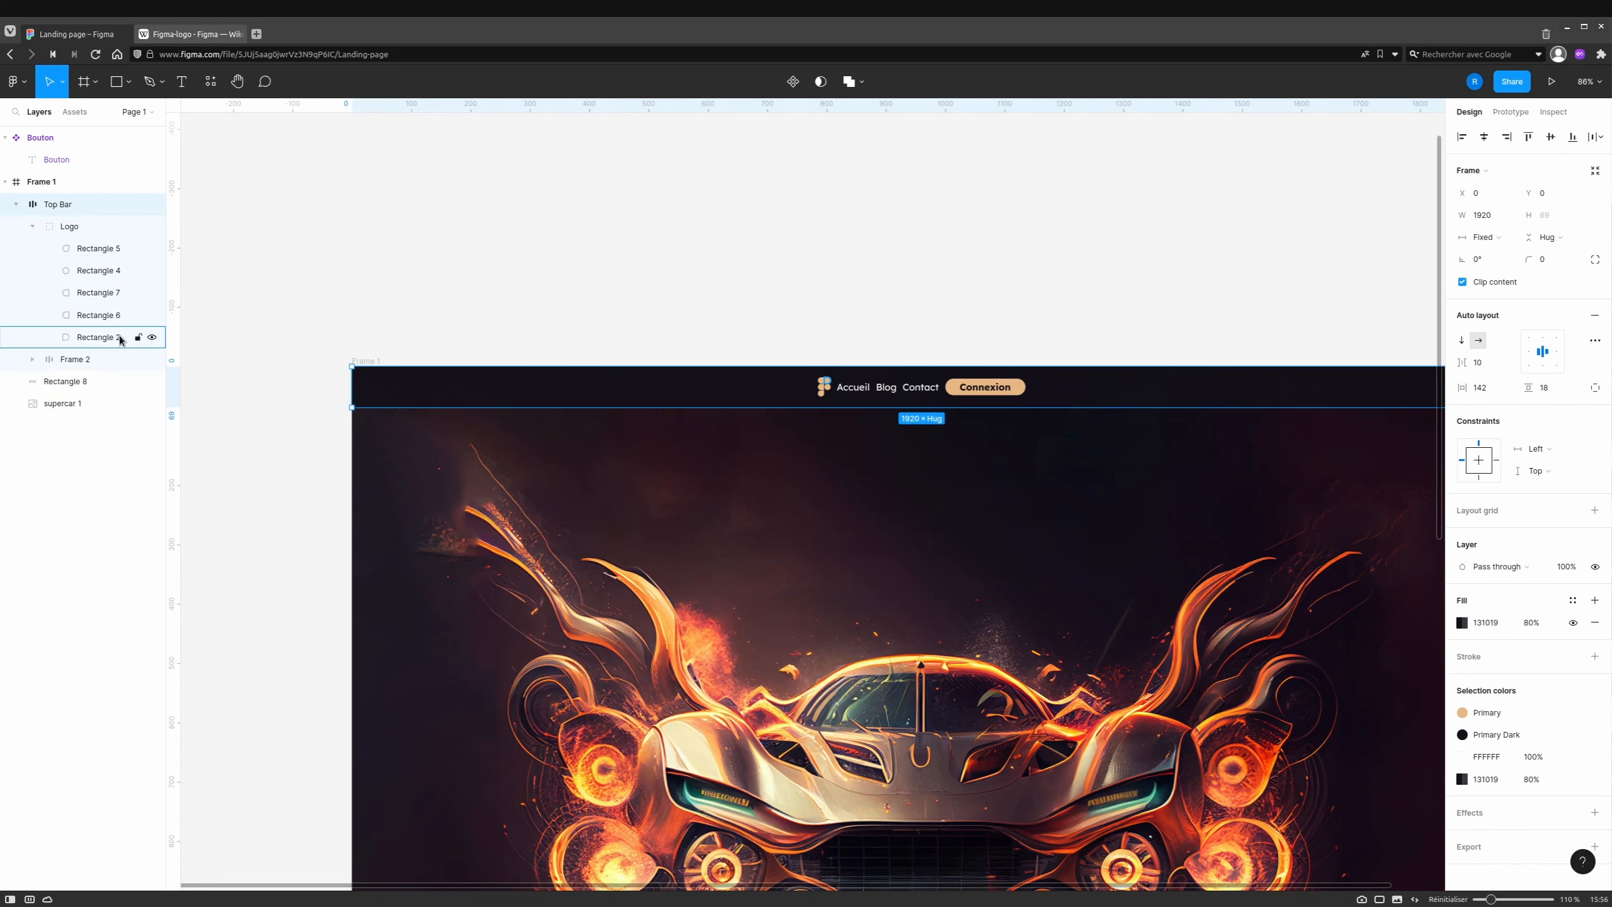
click(44, 227)
click(36, 227)
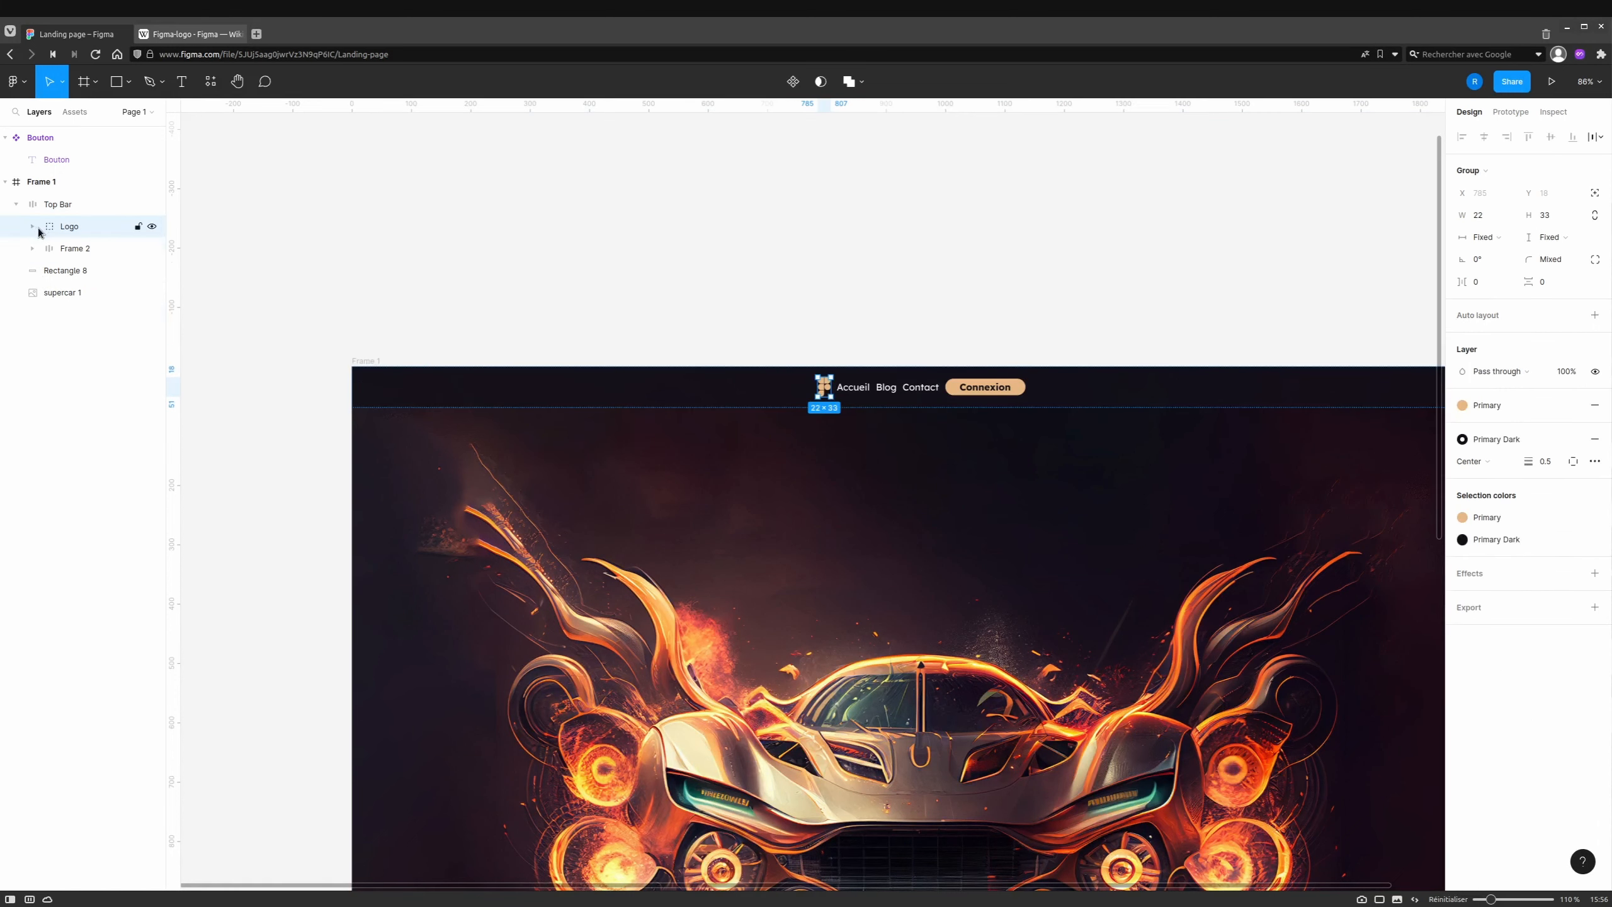
click(74, 247)
double_click(76, 249)
text(Menu)
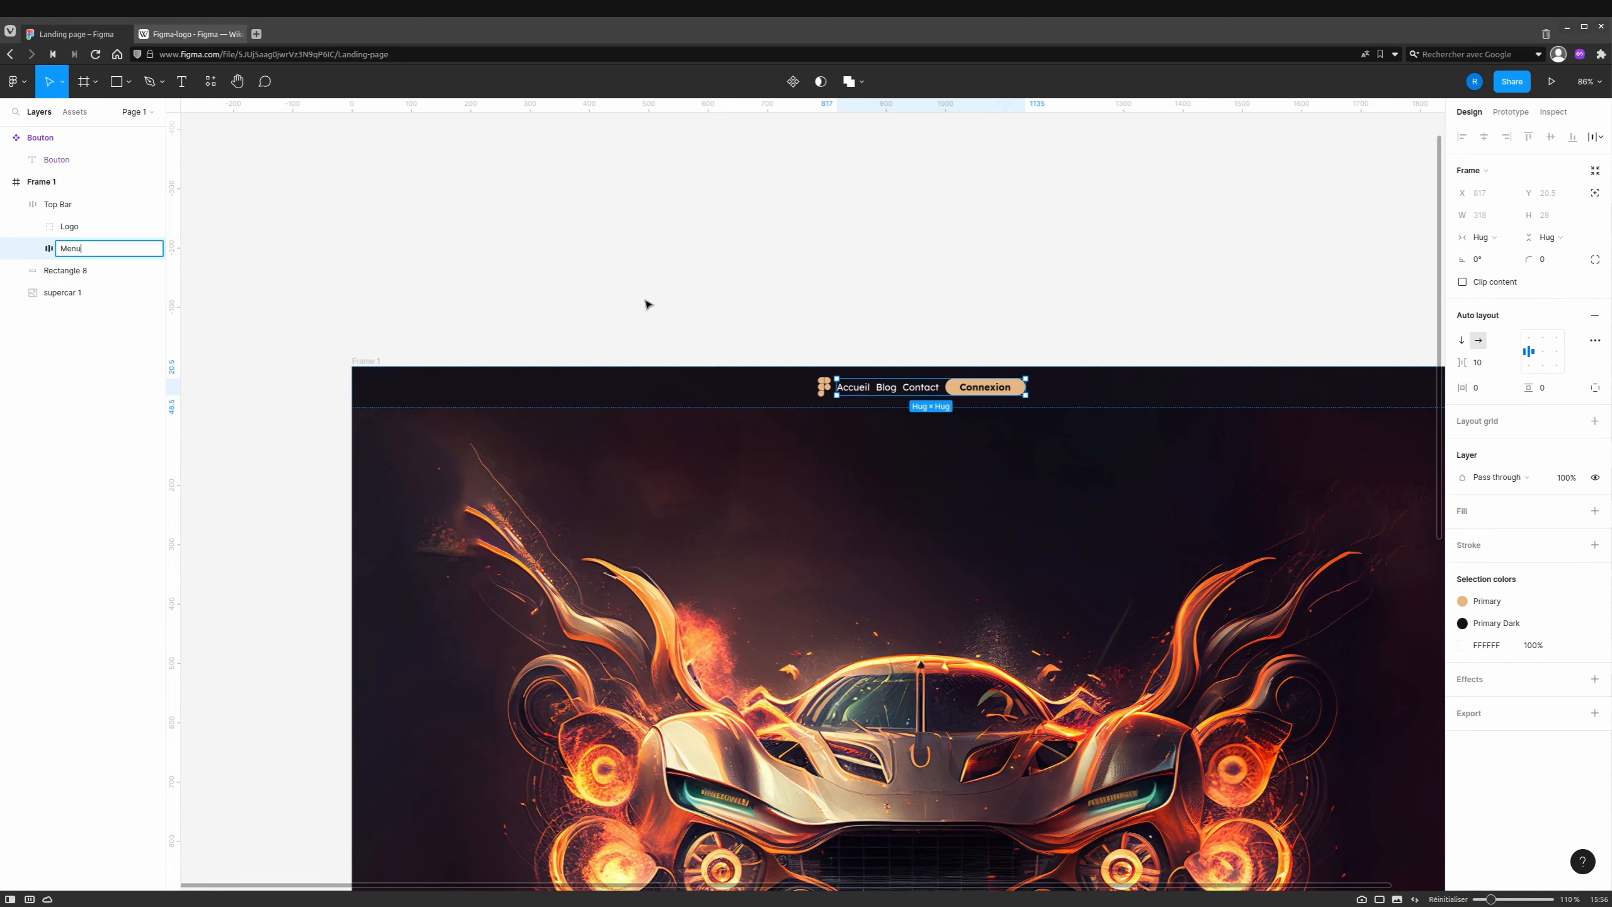
Set the spacing between the items of the Menu auto layout to 80.
drag(1454, 361, 1451, 367)
drag(1496, 371, 1515, 377)
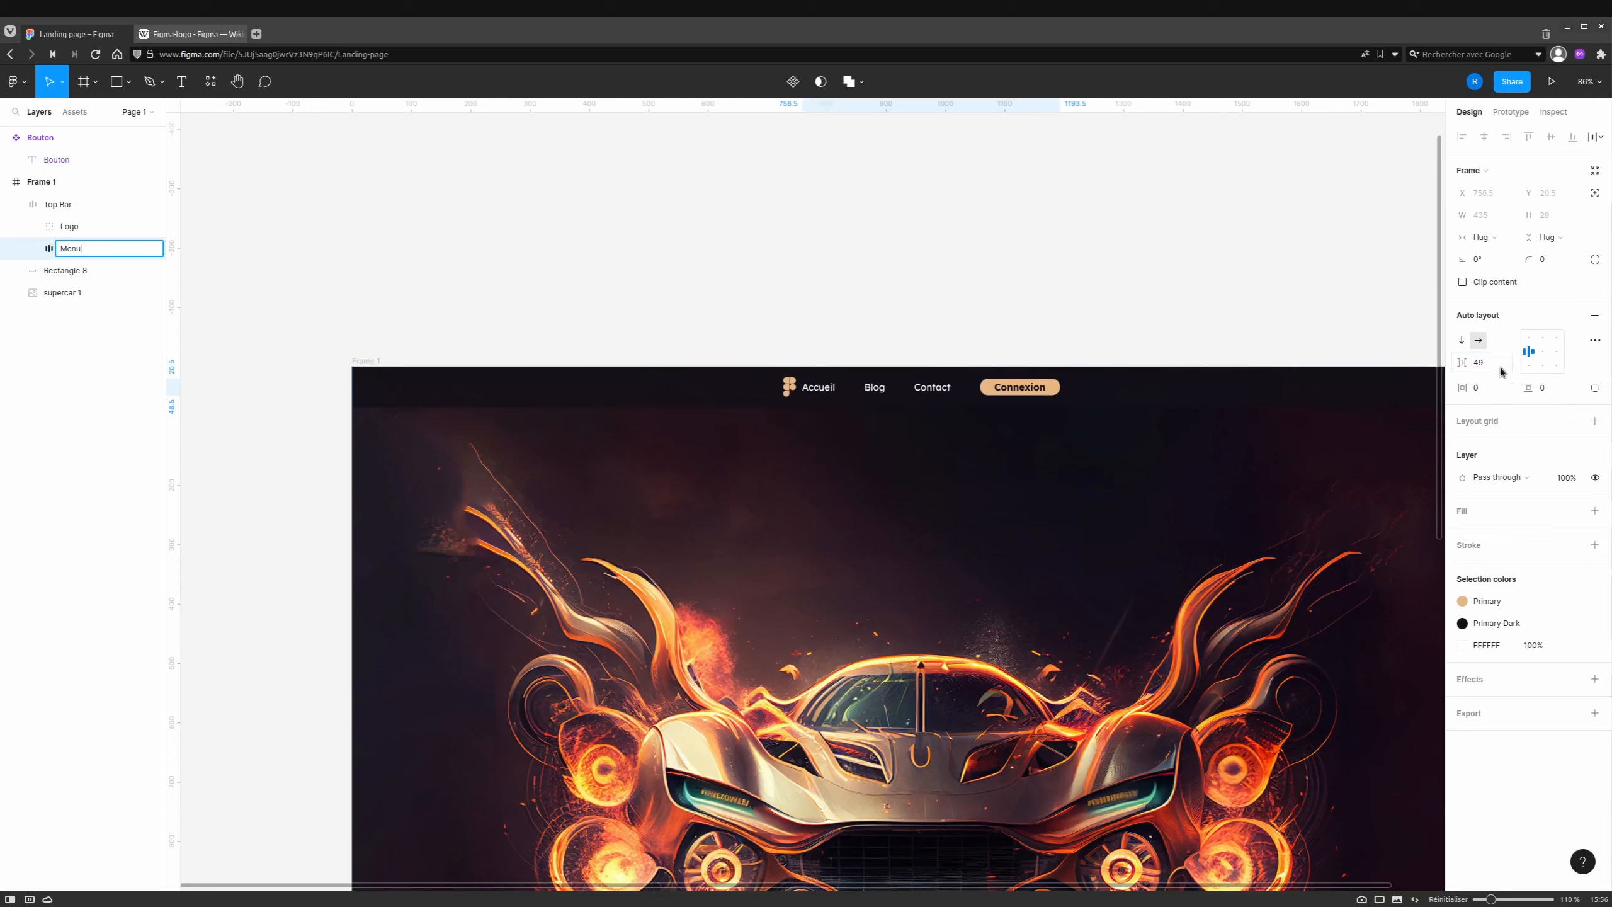
click(1480, 362)
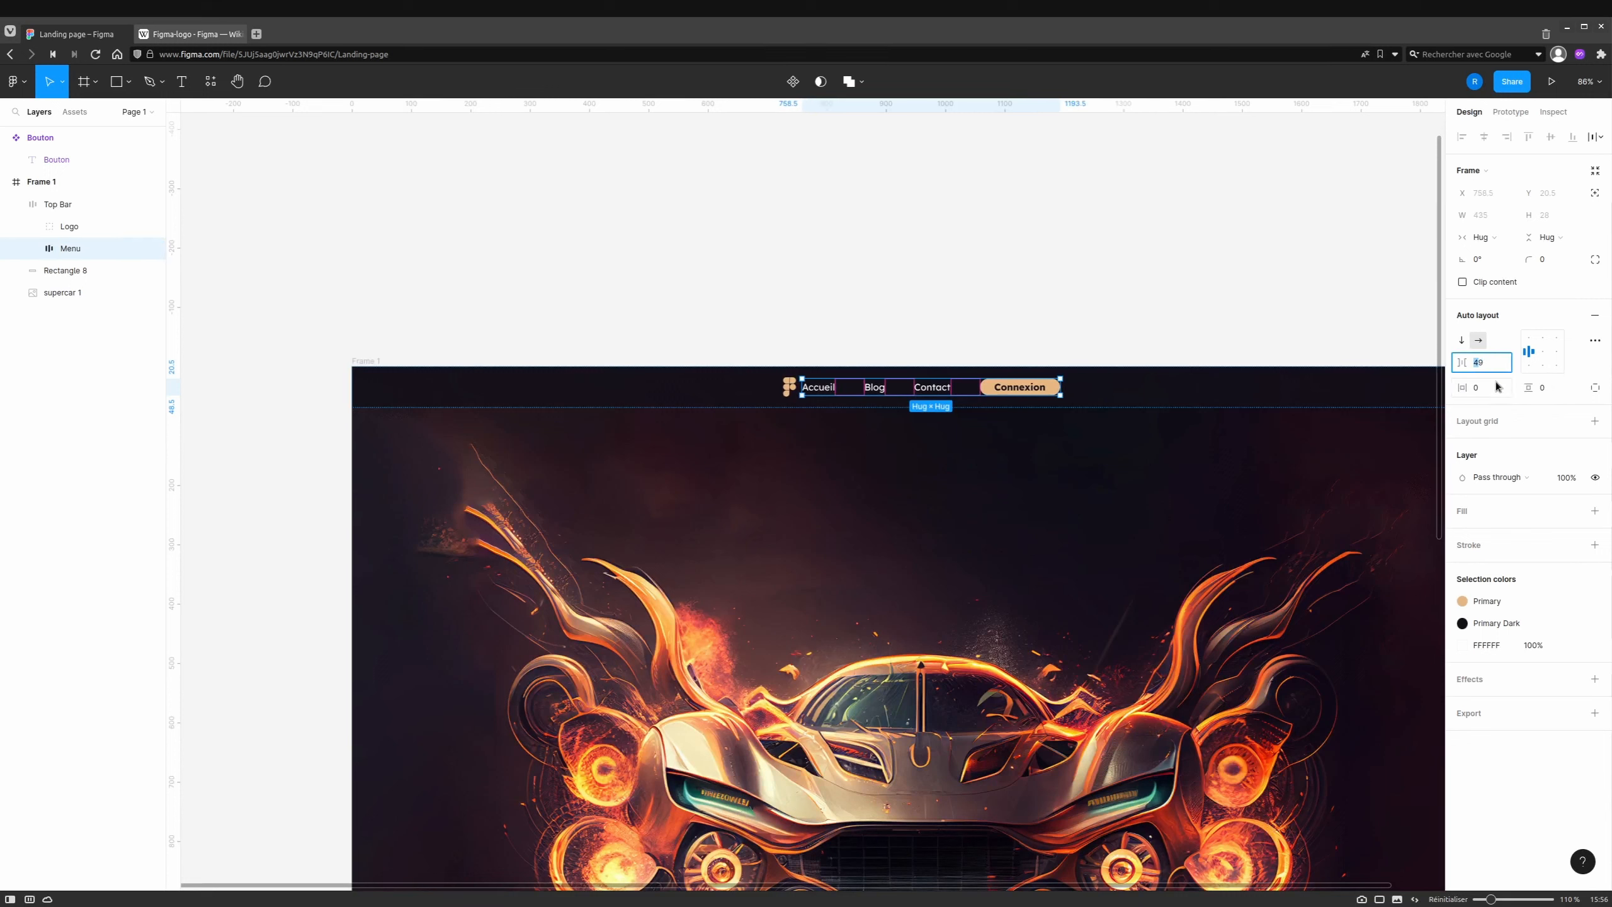
text(80)
key(Return)
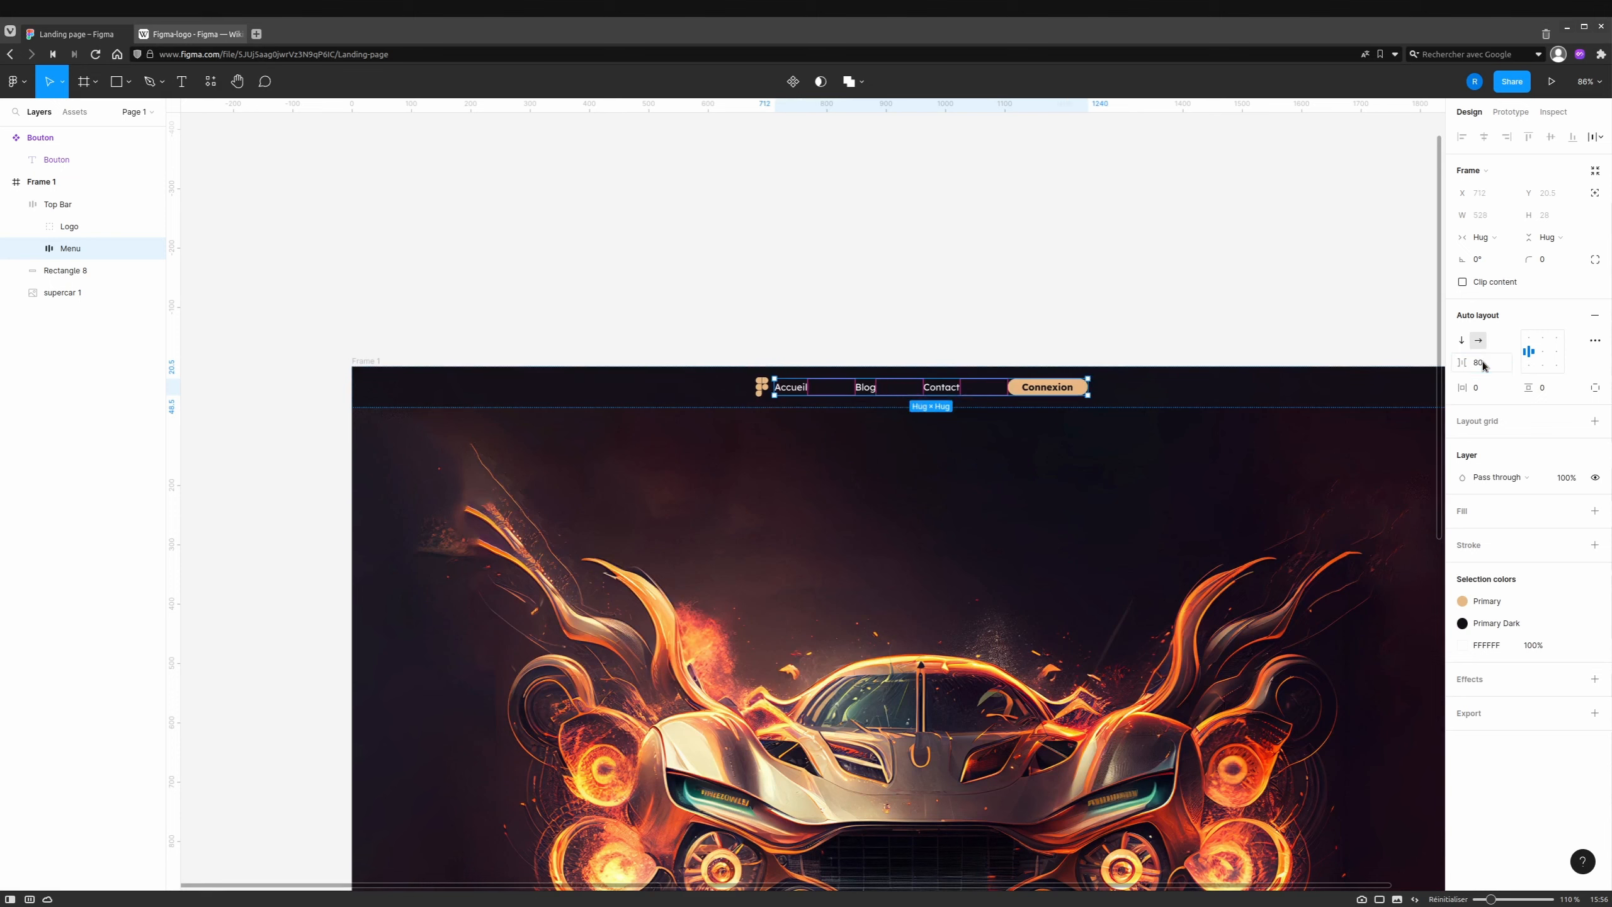
Wrap the Logo group and the Menu frame in a shared auto layout frame and set its width to Fill container.
click(451, 389)
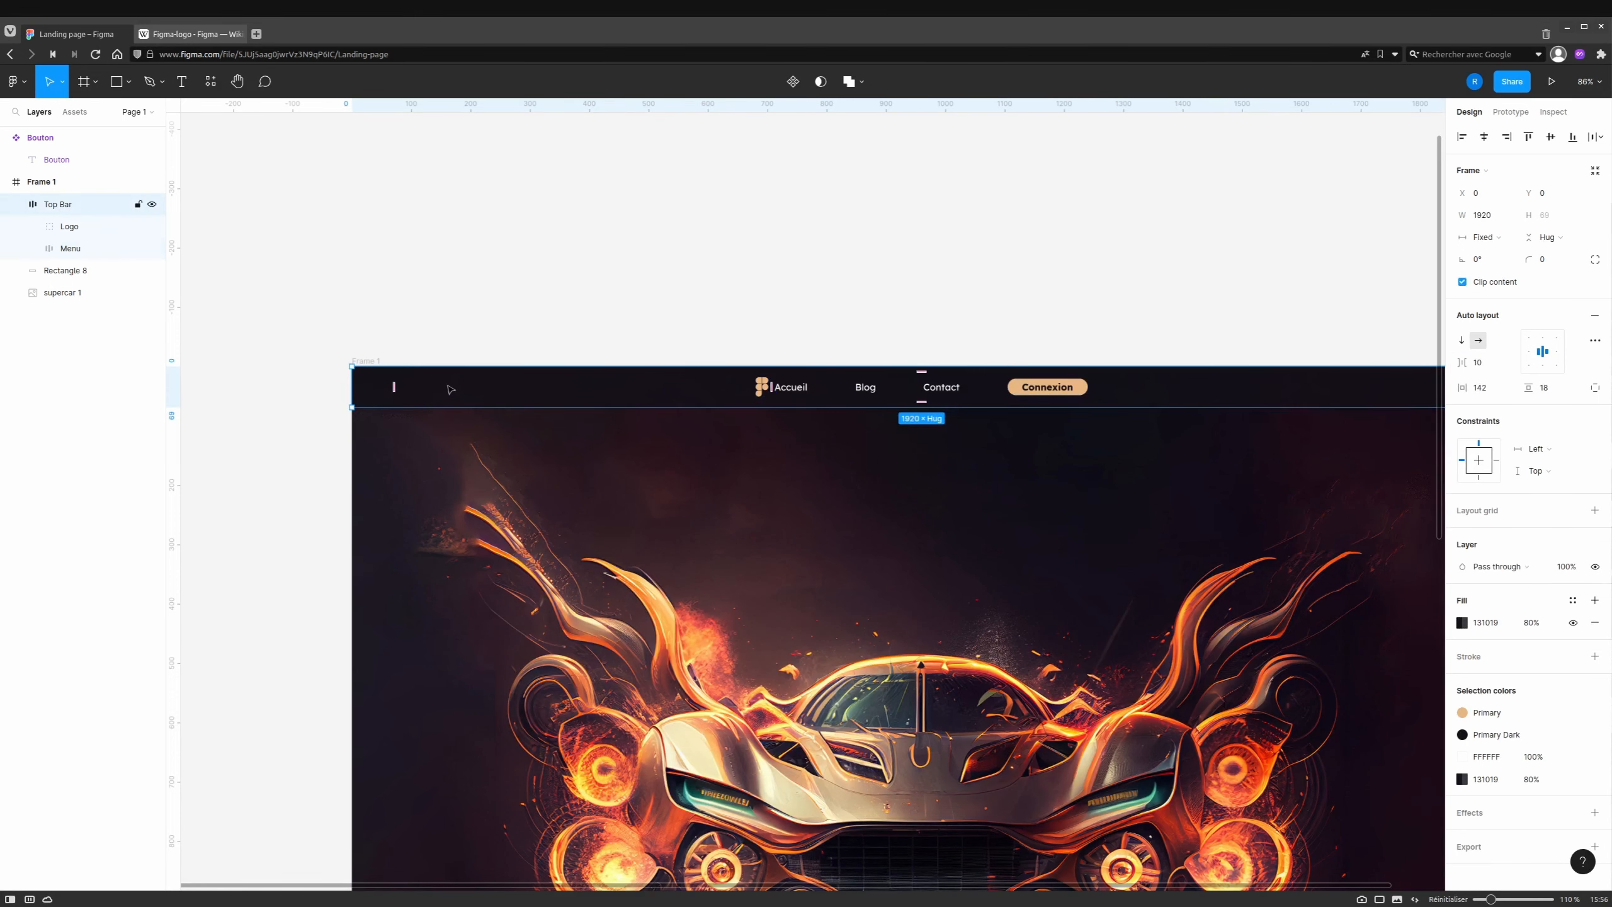
click(763, 388)
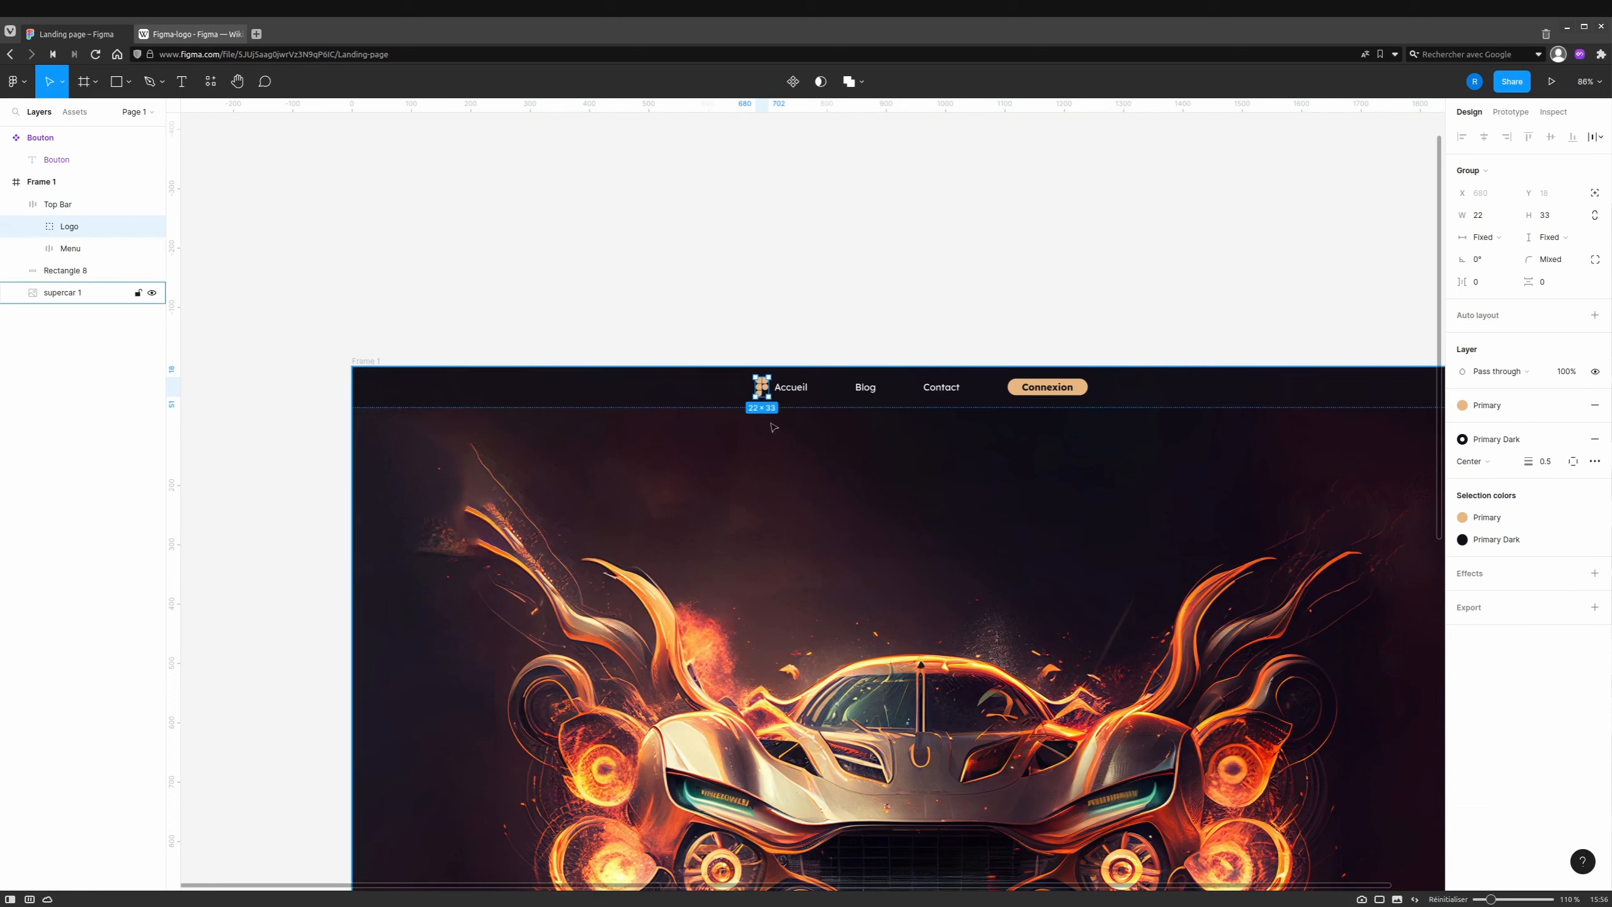
shift+click(794, 389)
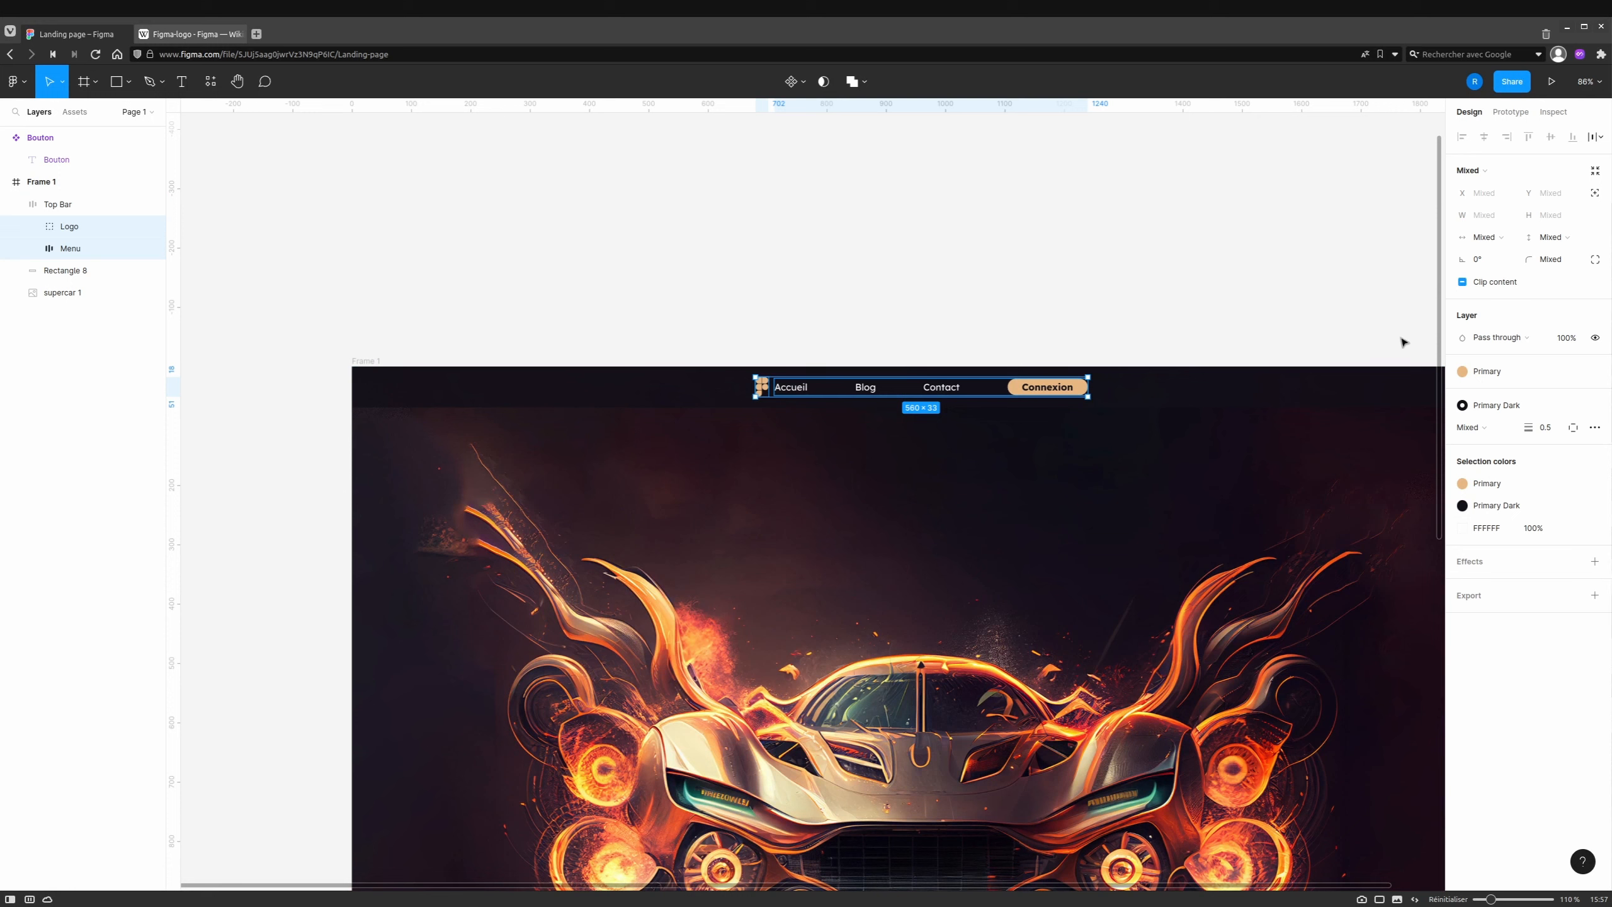
key(shift+a)
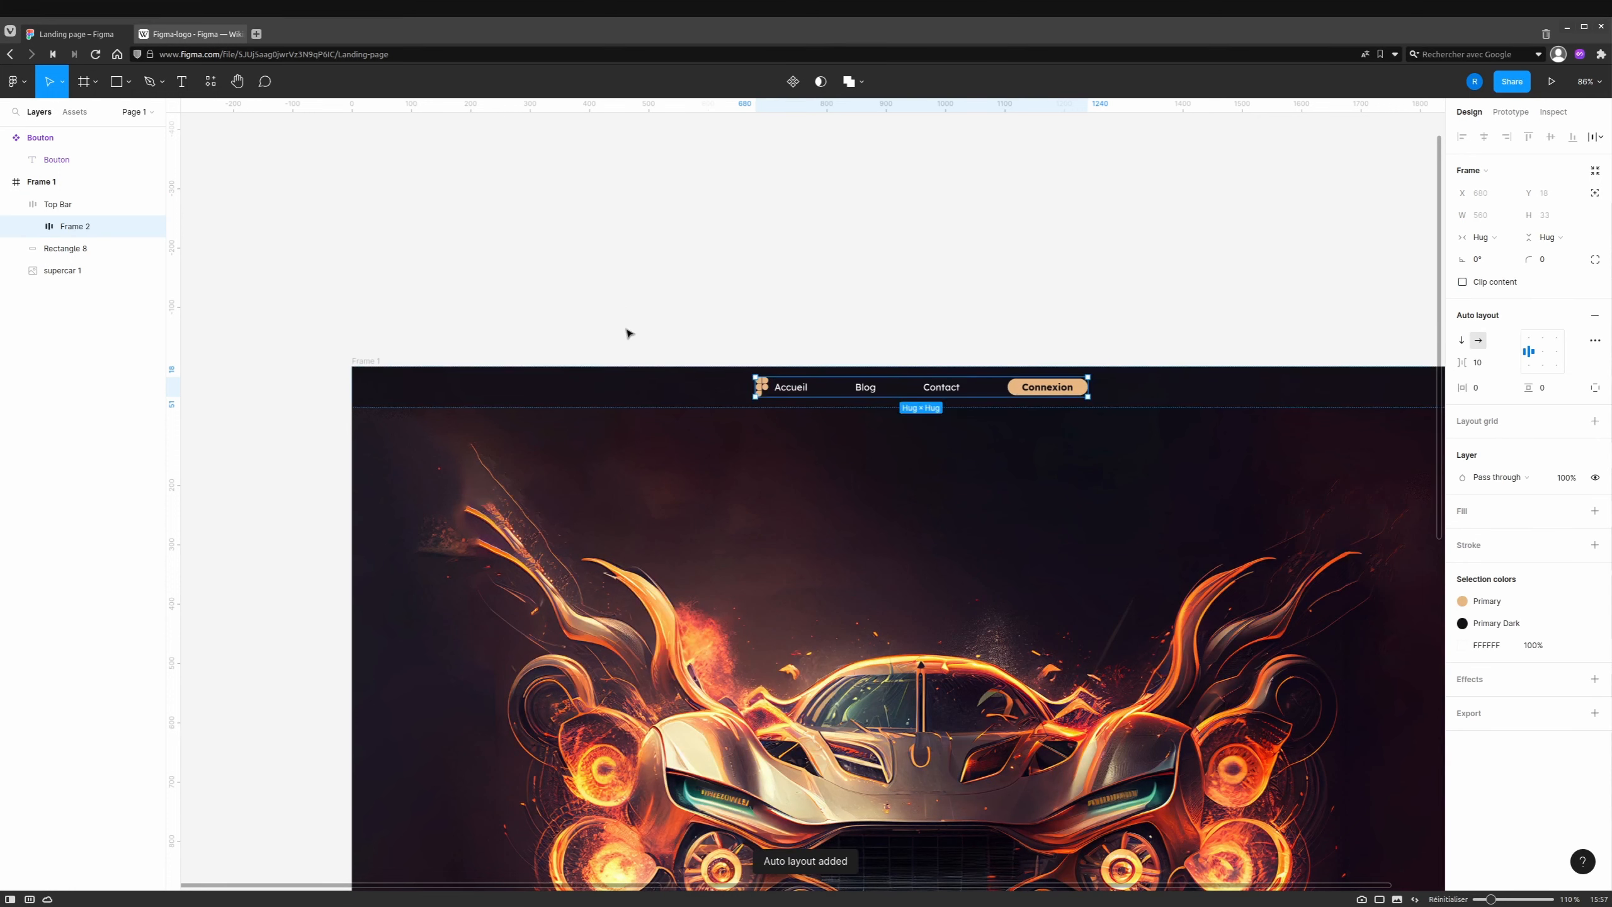
click(1485, 237)
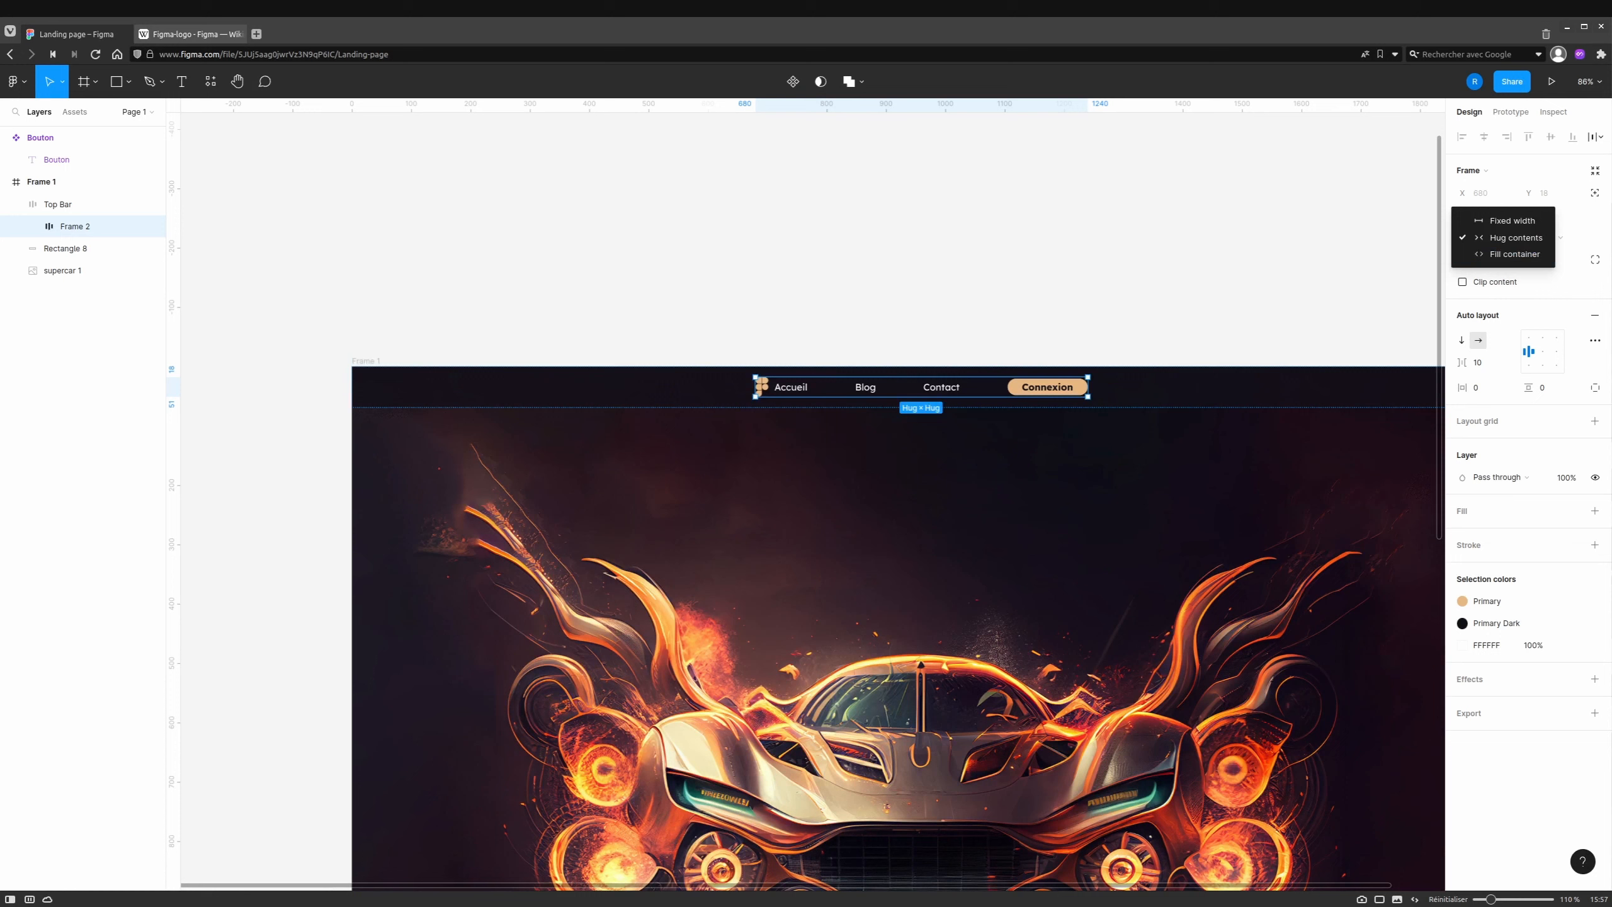
click(1514, 254)
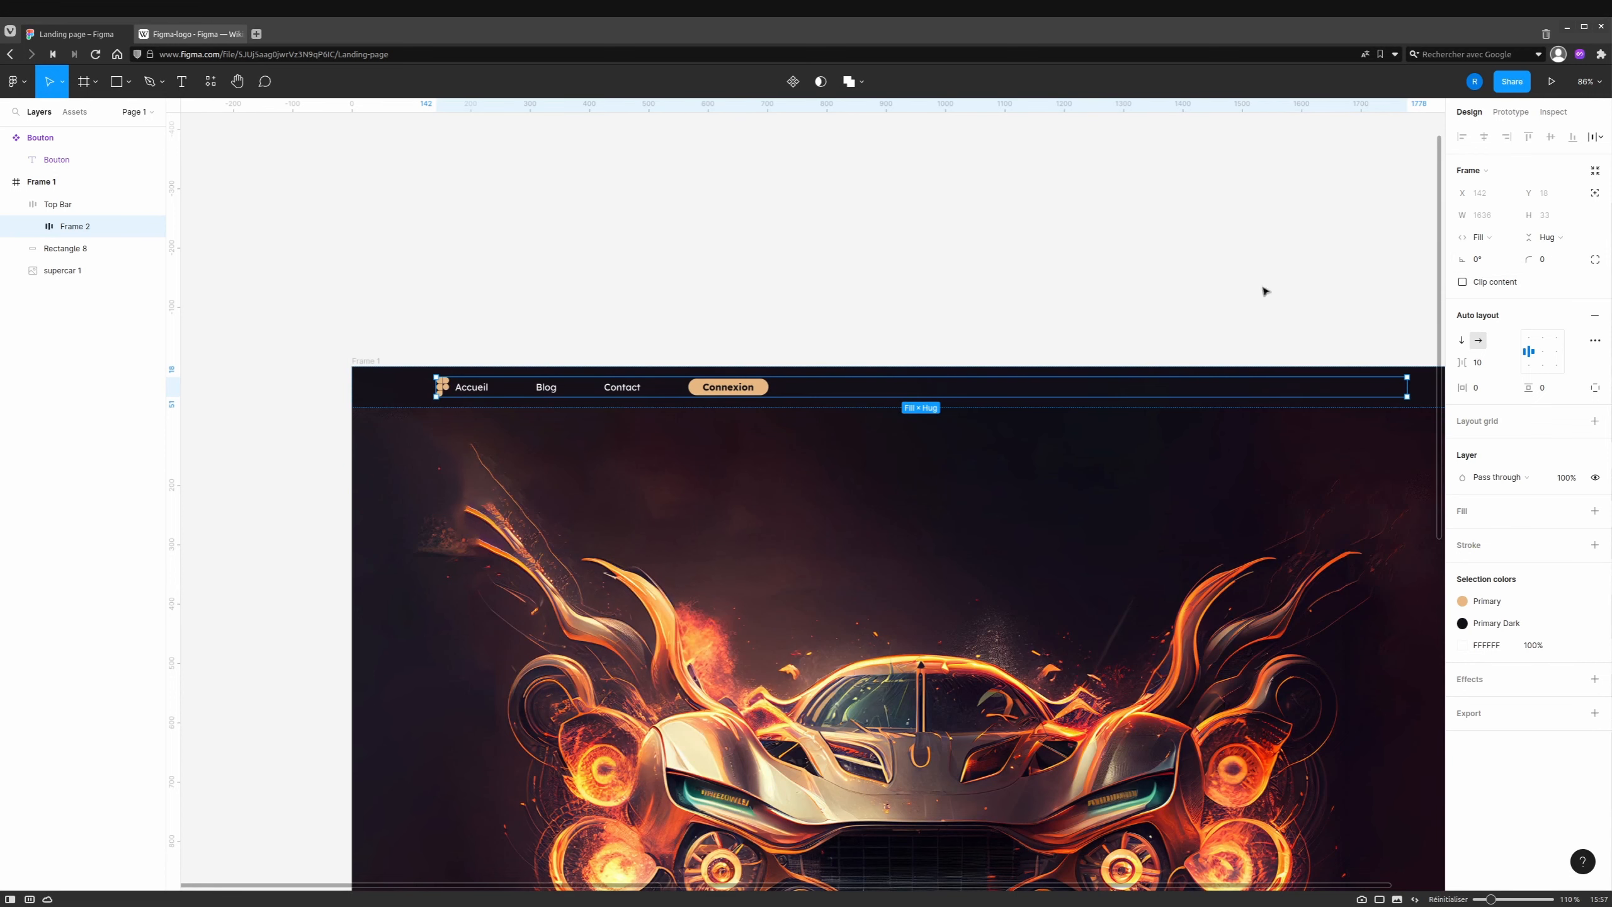
Set both the vertical and the horizontal padding of the Top Bar auto layout to 0.
scroll(1101, 280, right, 2)
scroll(1102, 280, down, 1)
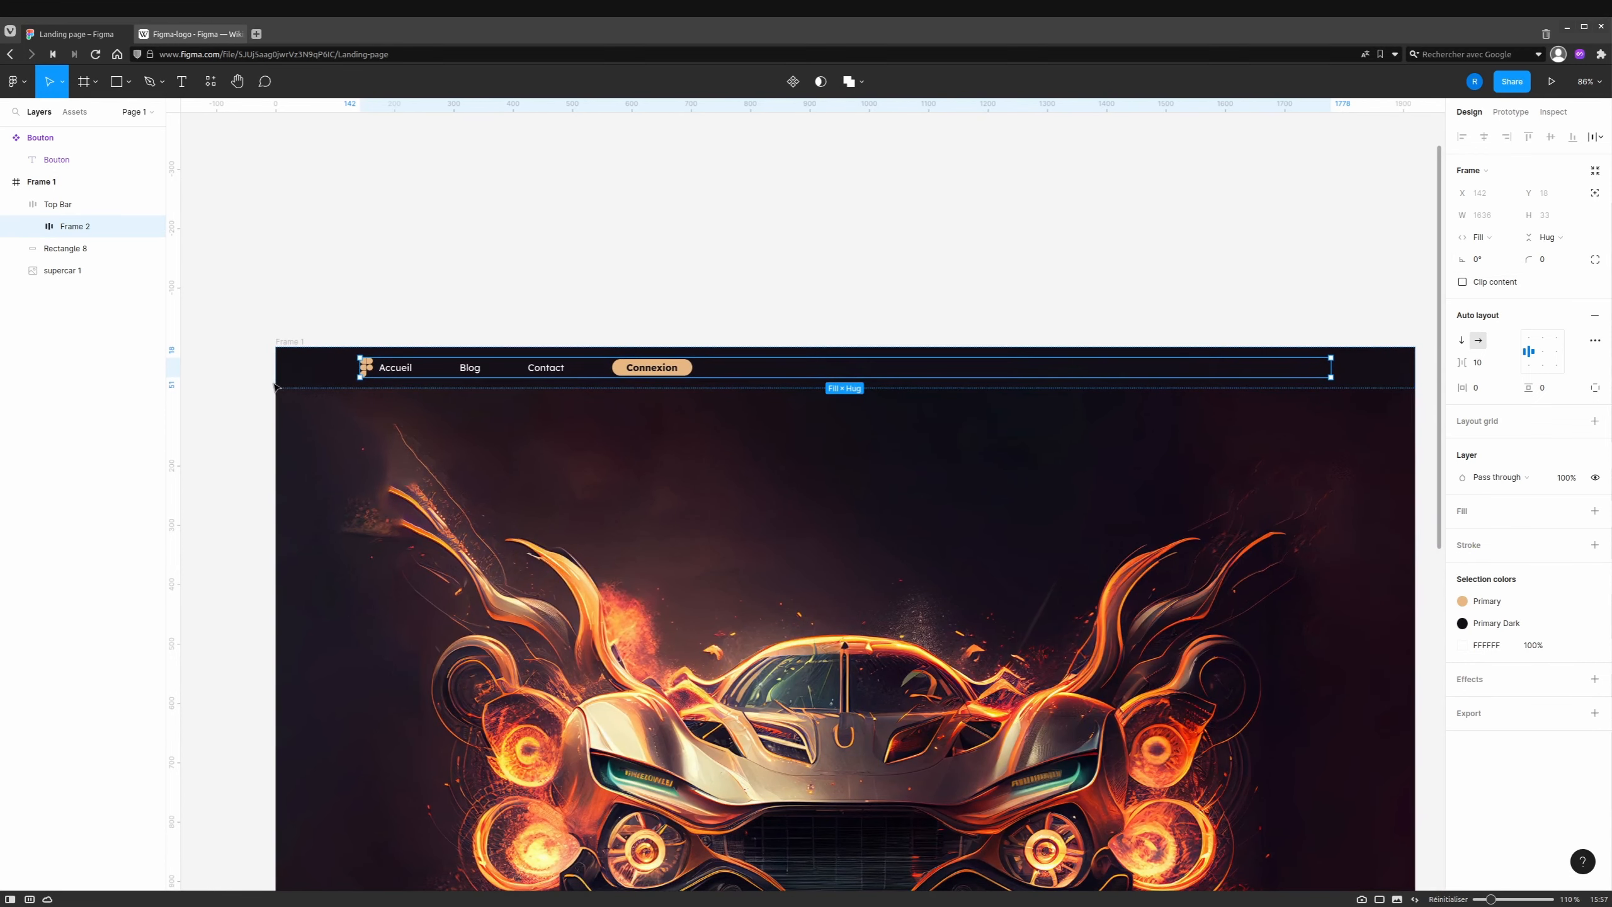
click(298, 350)
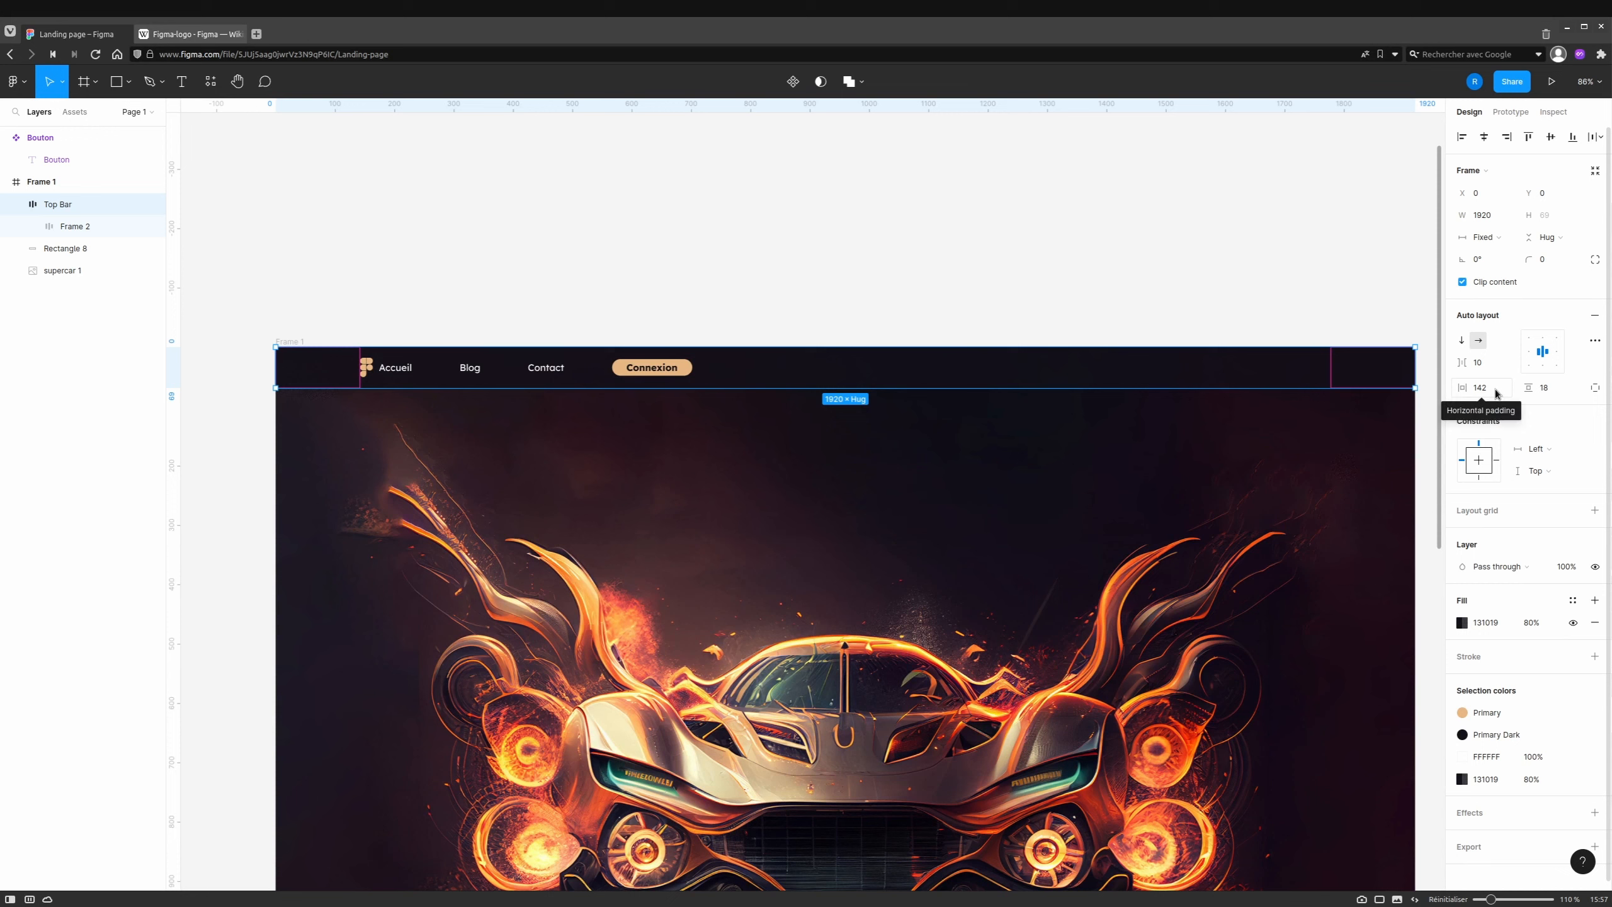
click(1543, 388)
text(0)
key(Return)
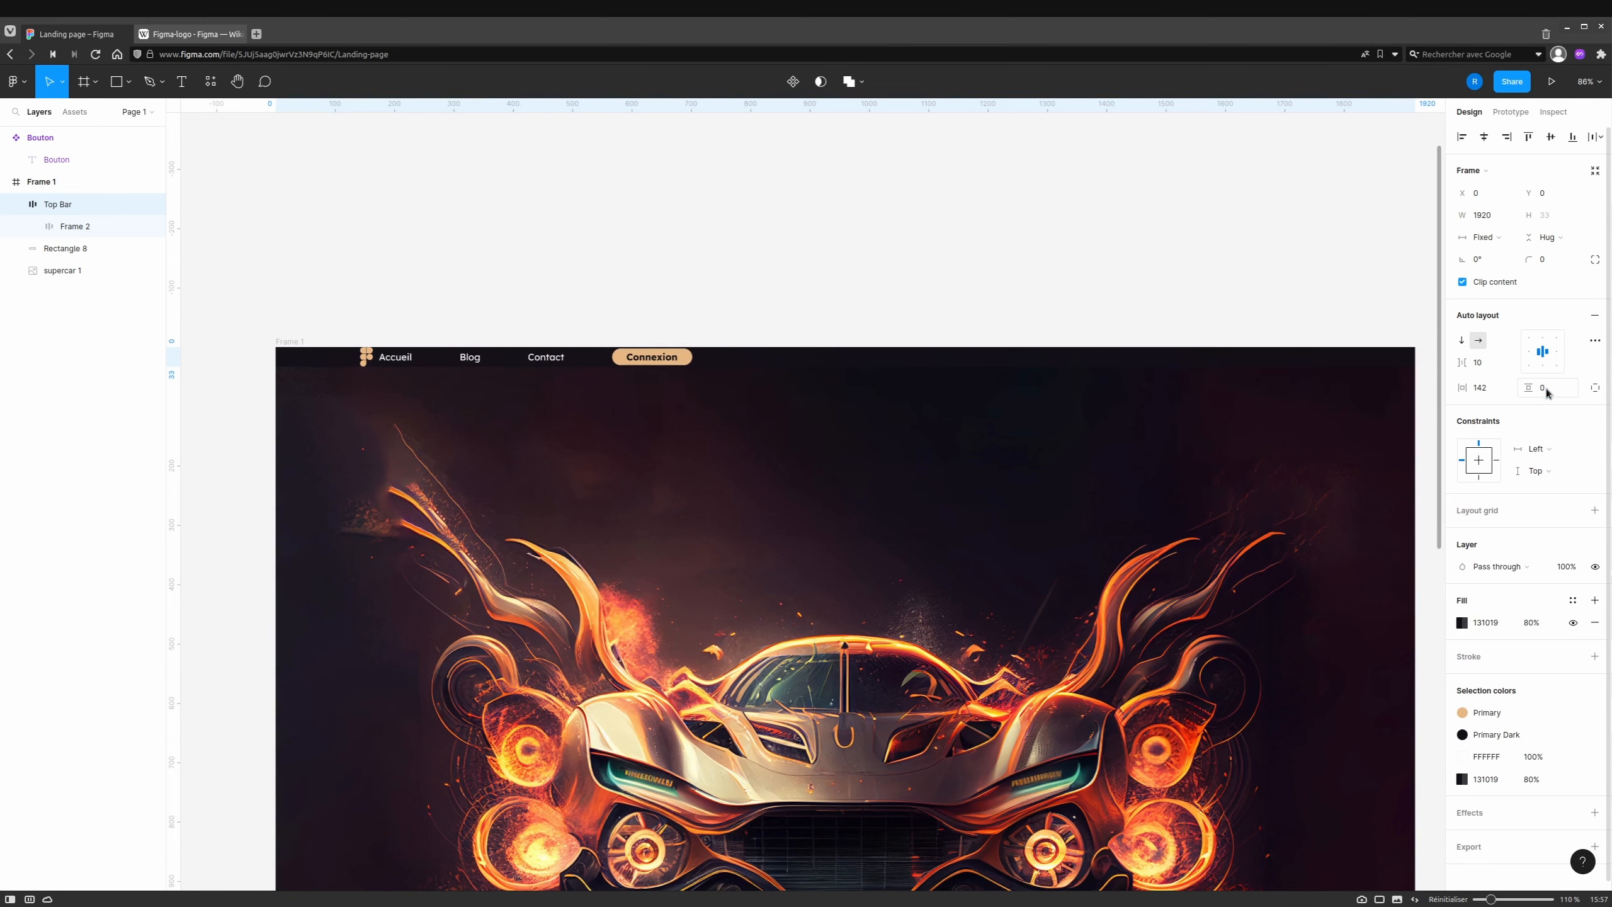
click(1478, 388)
text(0)
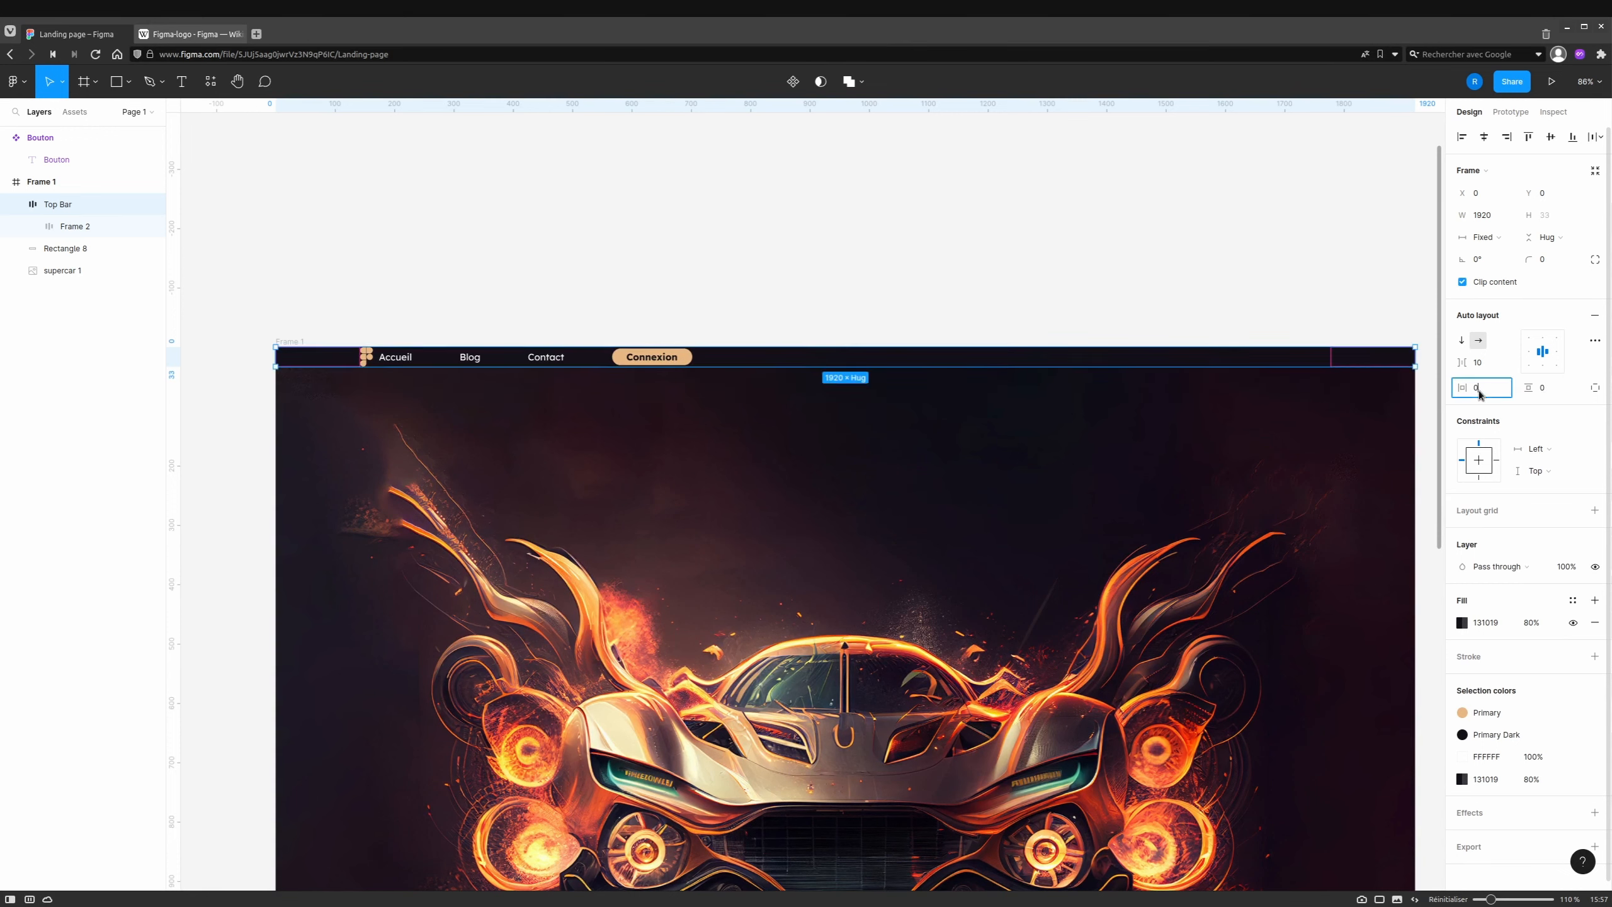
key(Return)
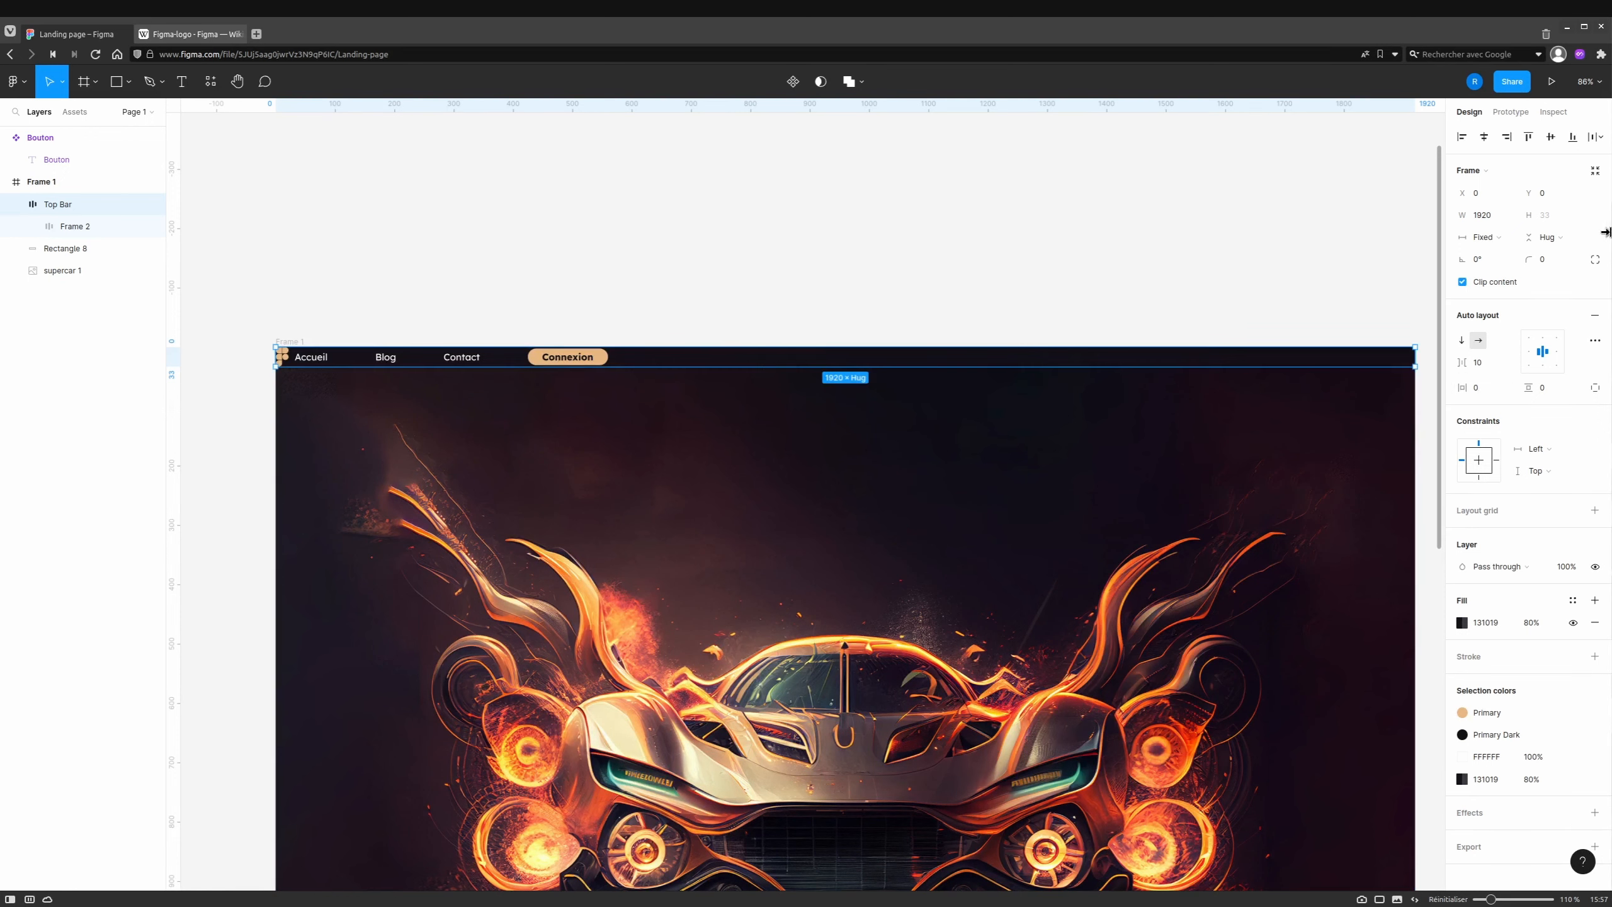
Switch the Top Bar to a fixed height of 64.
click(1547, 236)
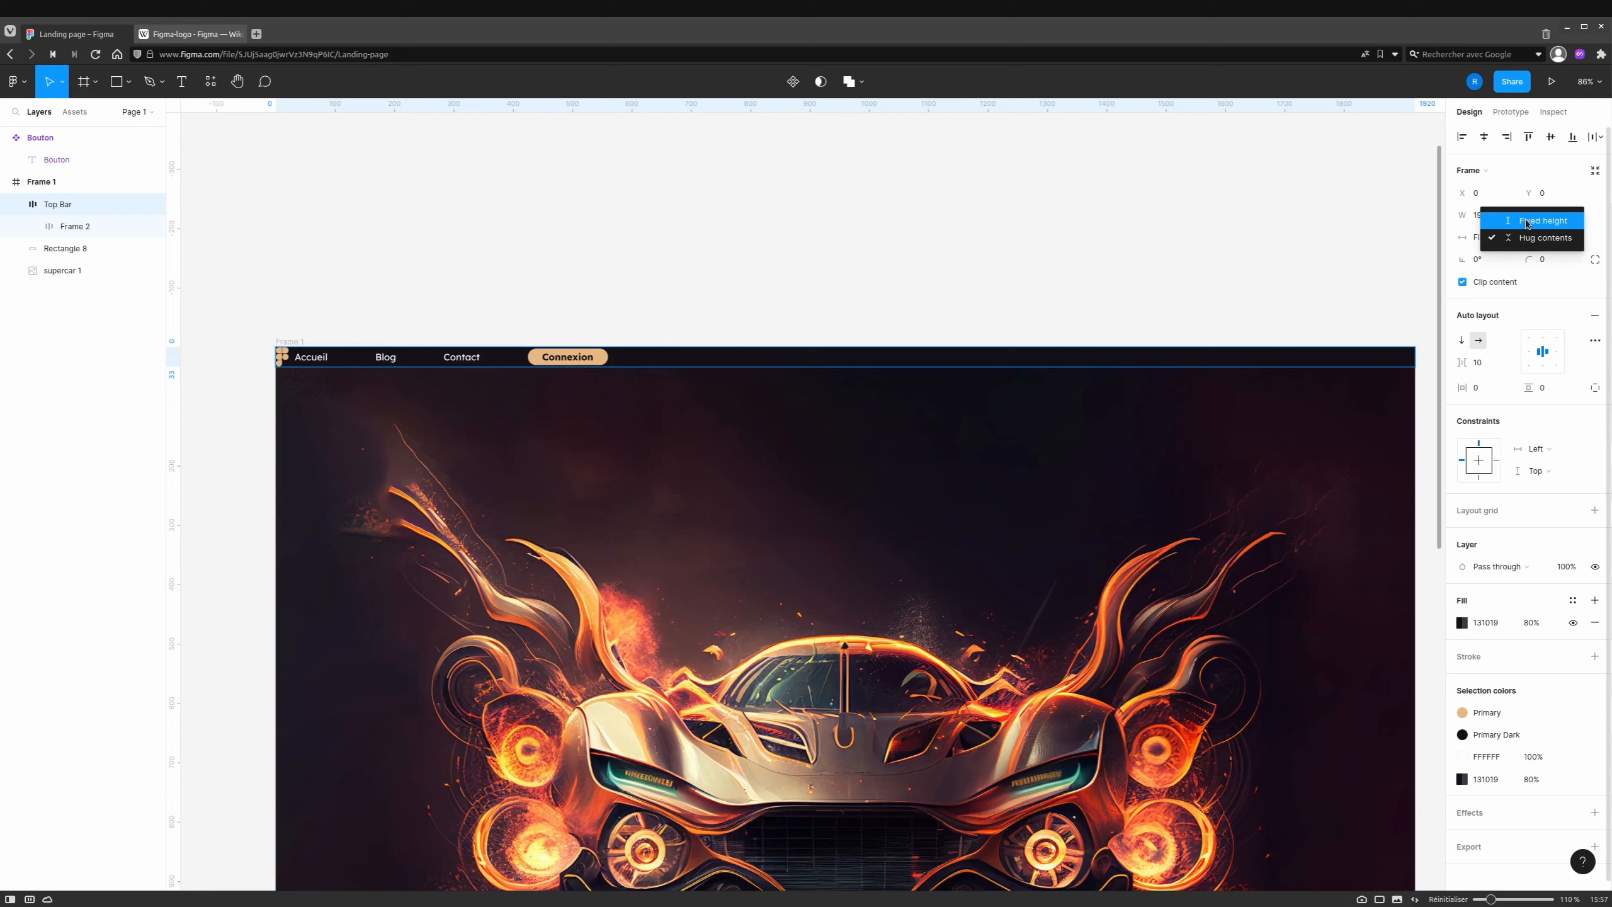
click(1525, 219)
click(1545, 216)
text(64)
key(Return)
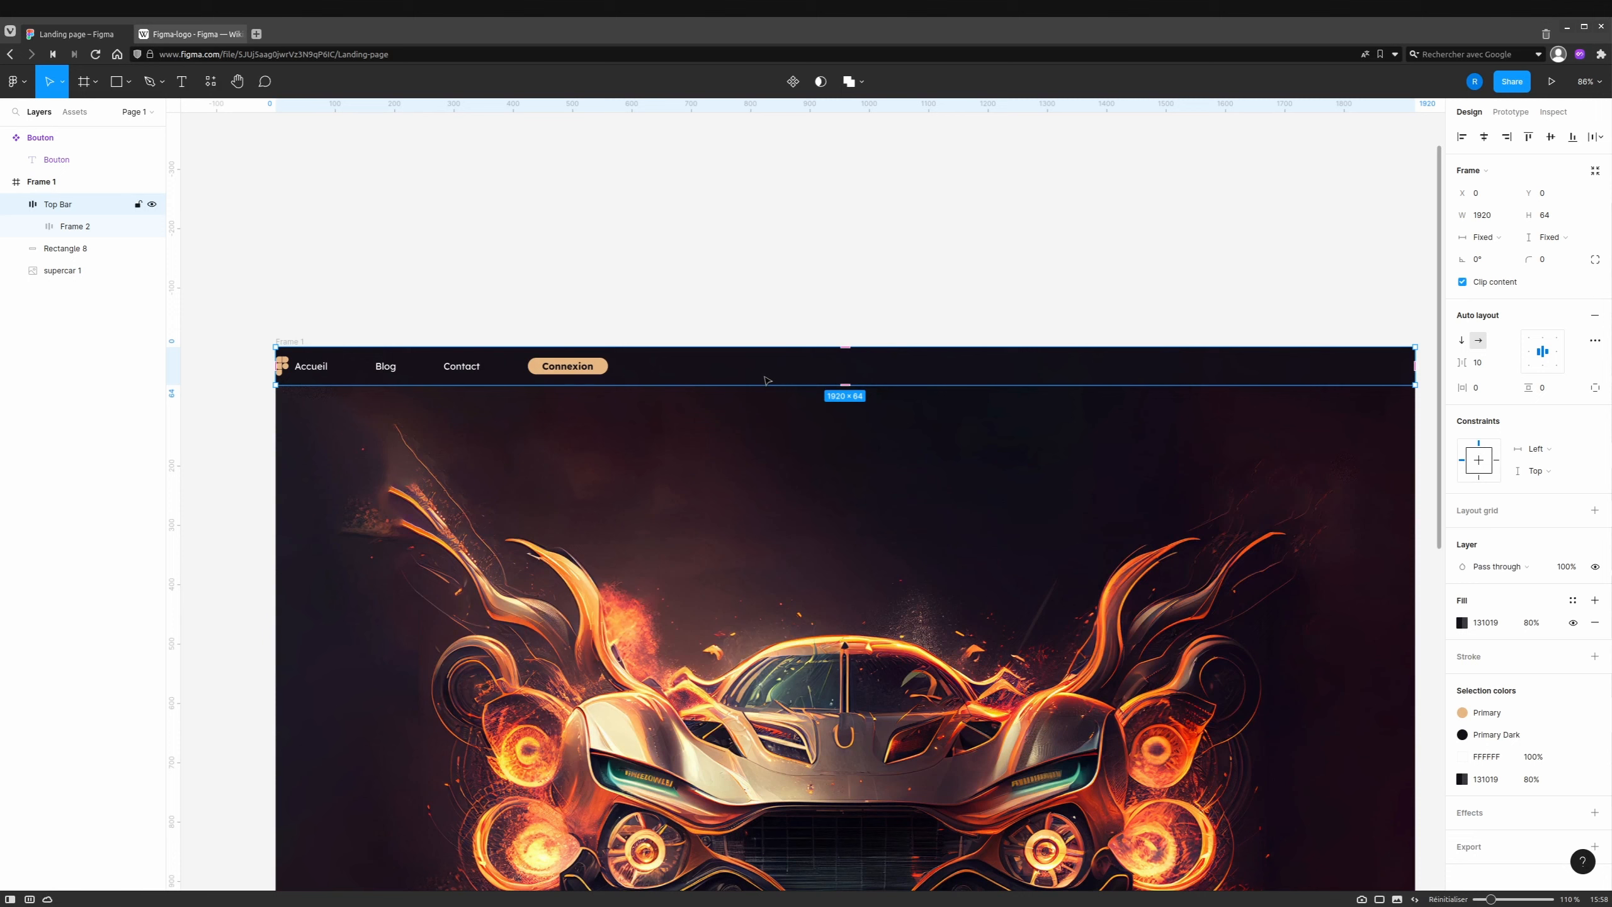
Set the spacing mode of the frame holding the logo and menu to Space between.
key(Return)
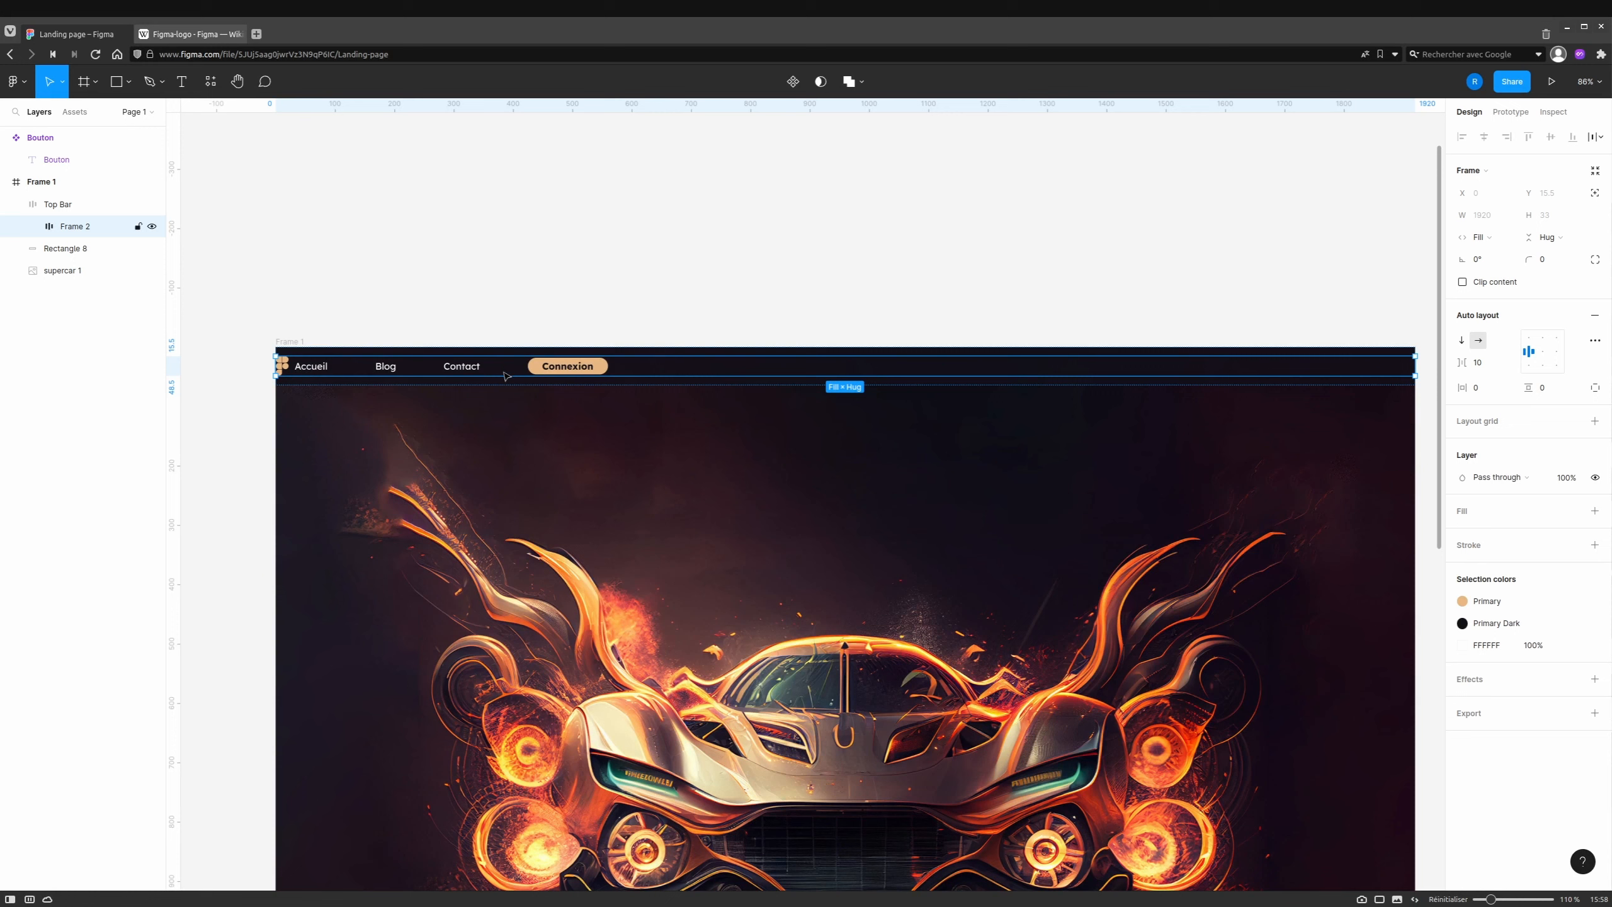
click(1595, 343)
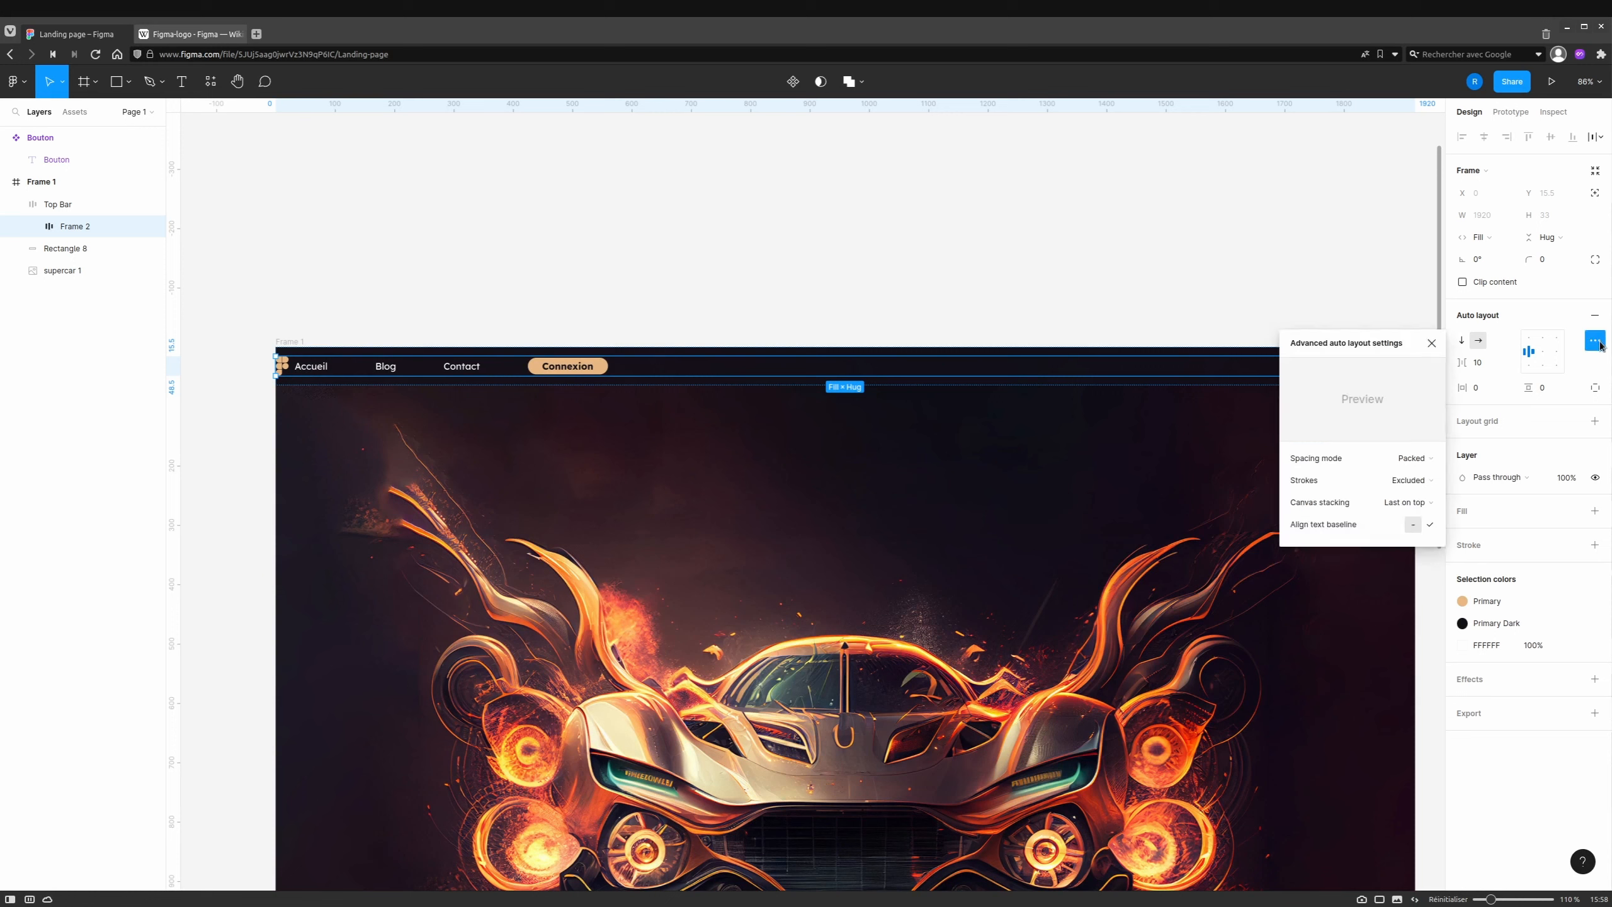
click(1428, 460)
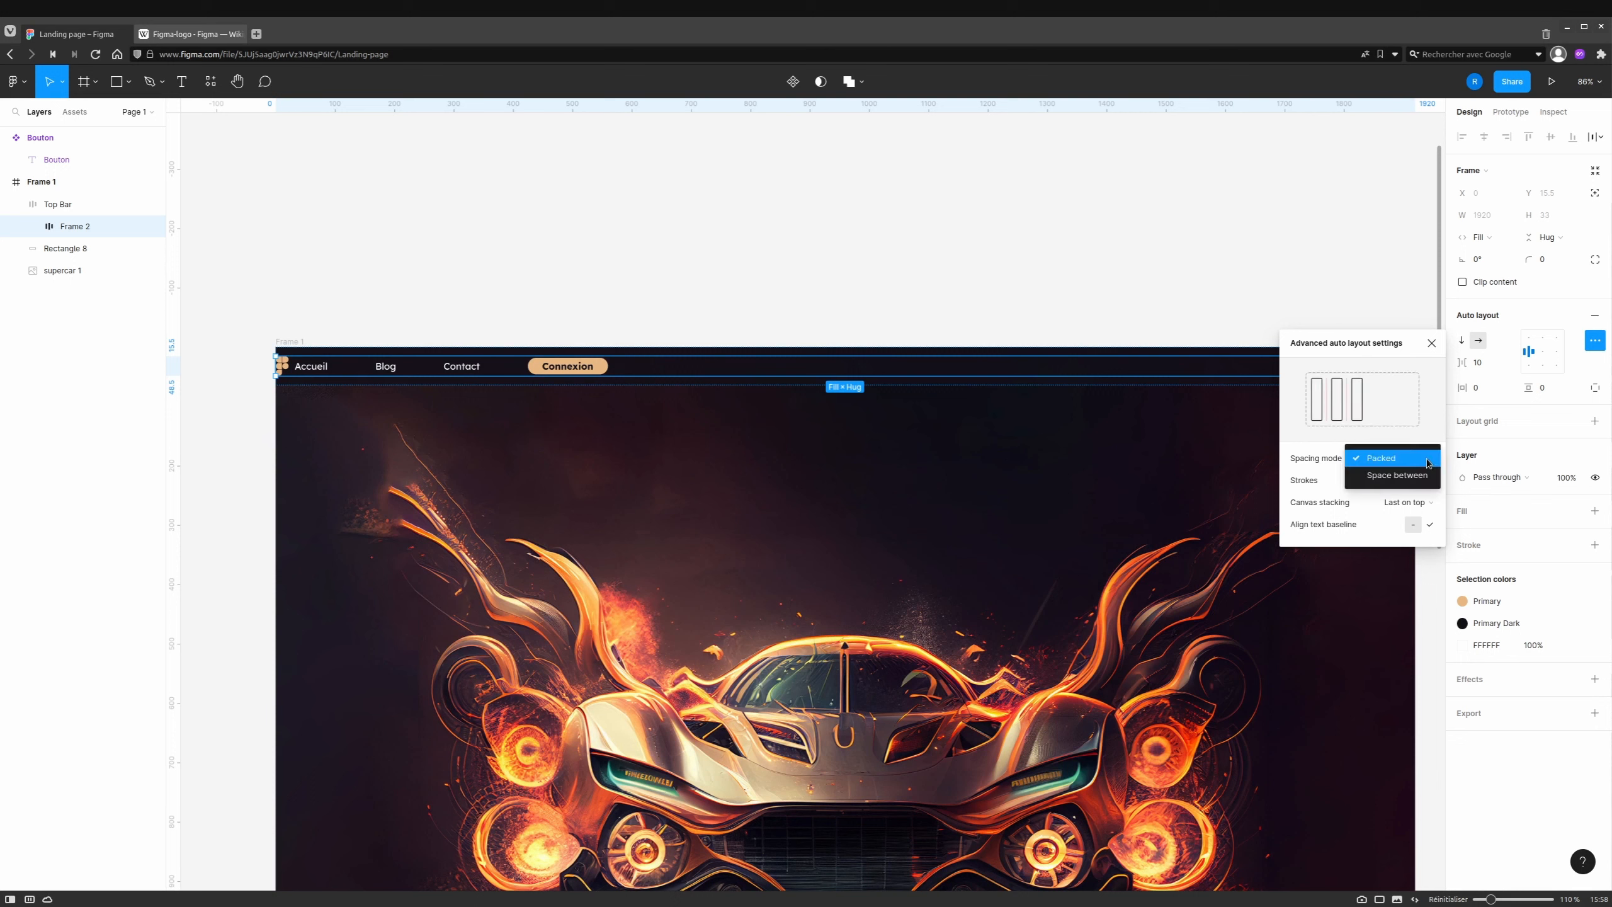
click(1377, 477)
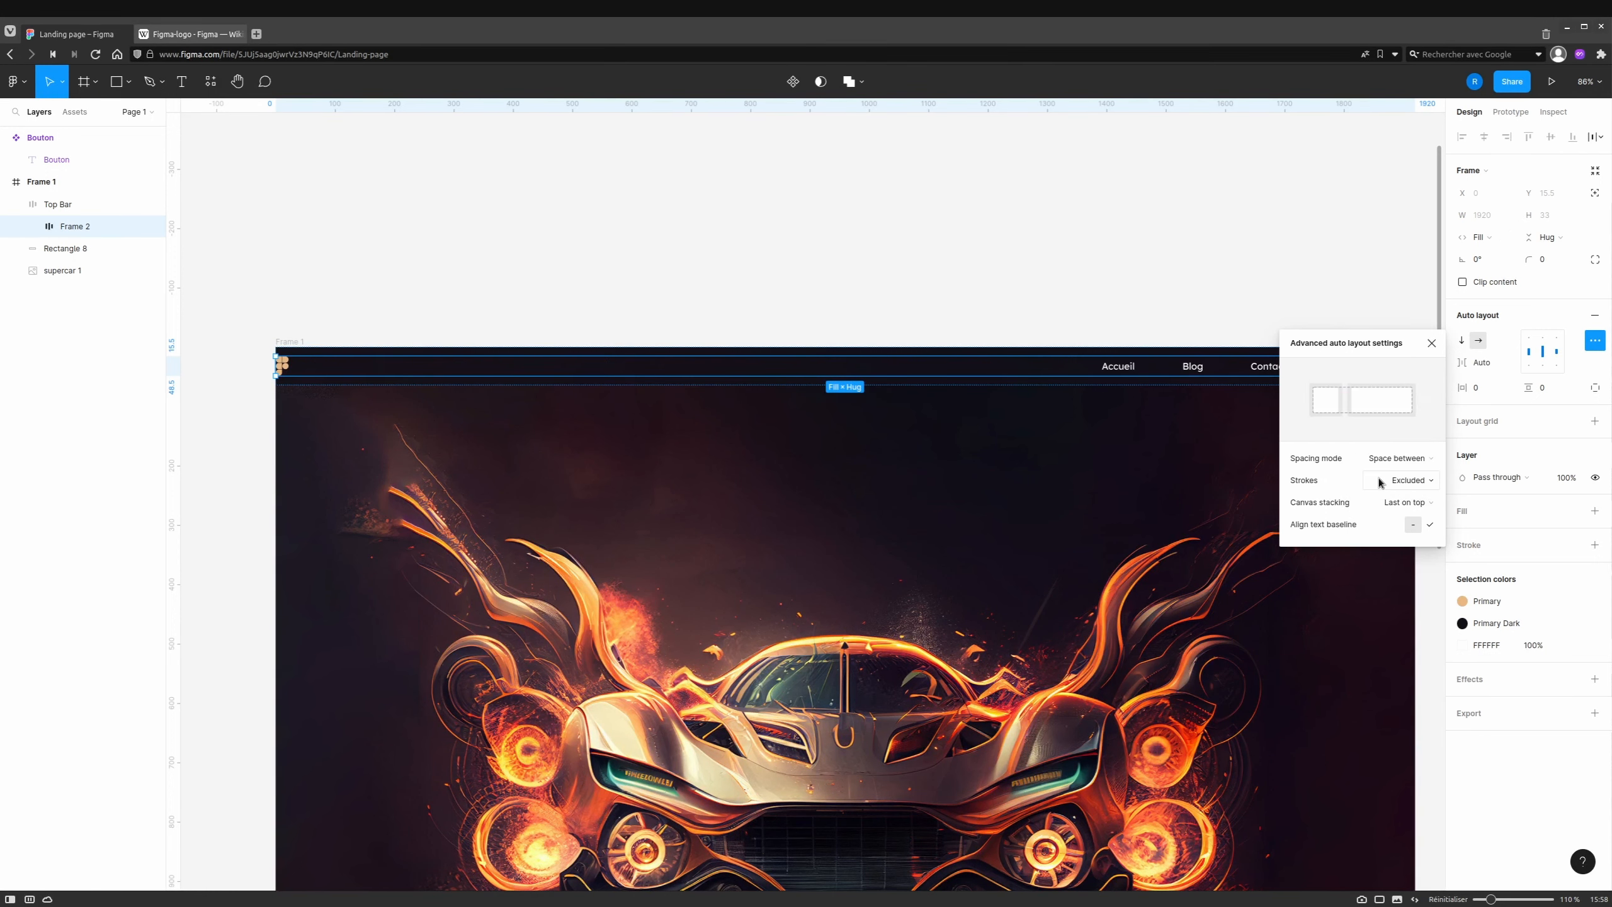
click(1214, 257)
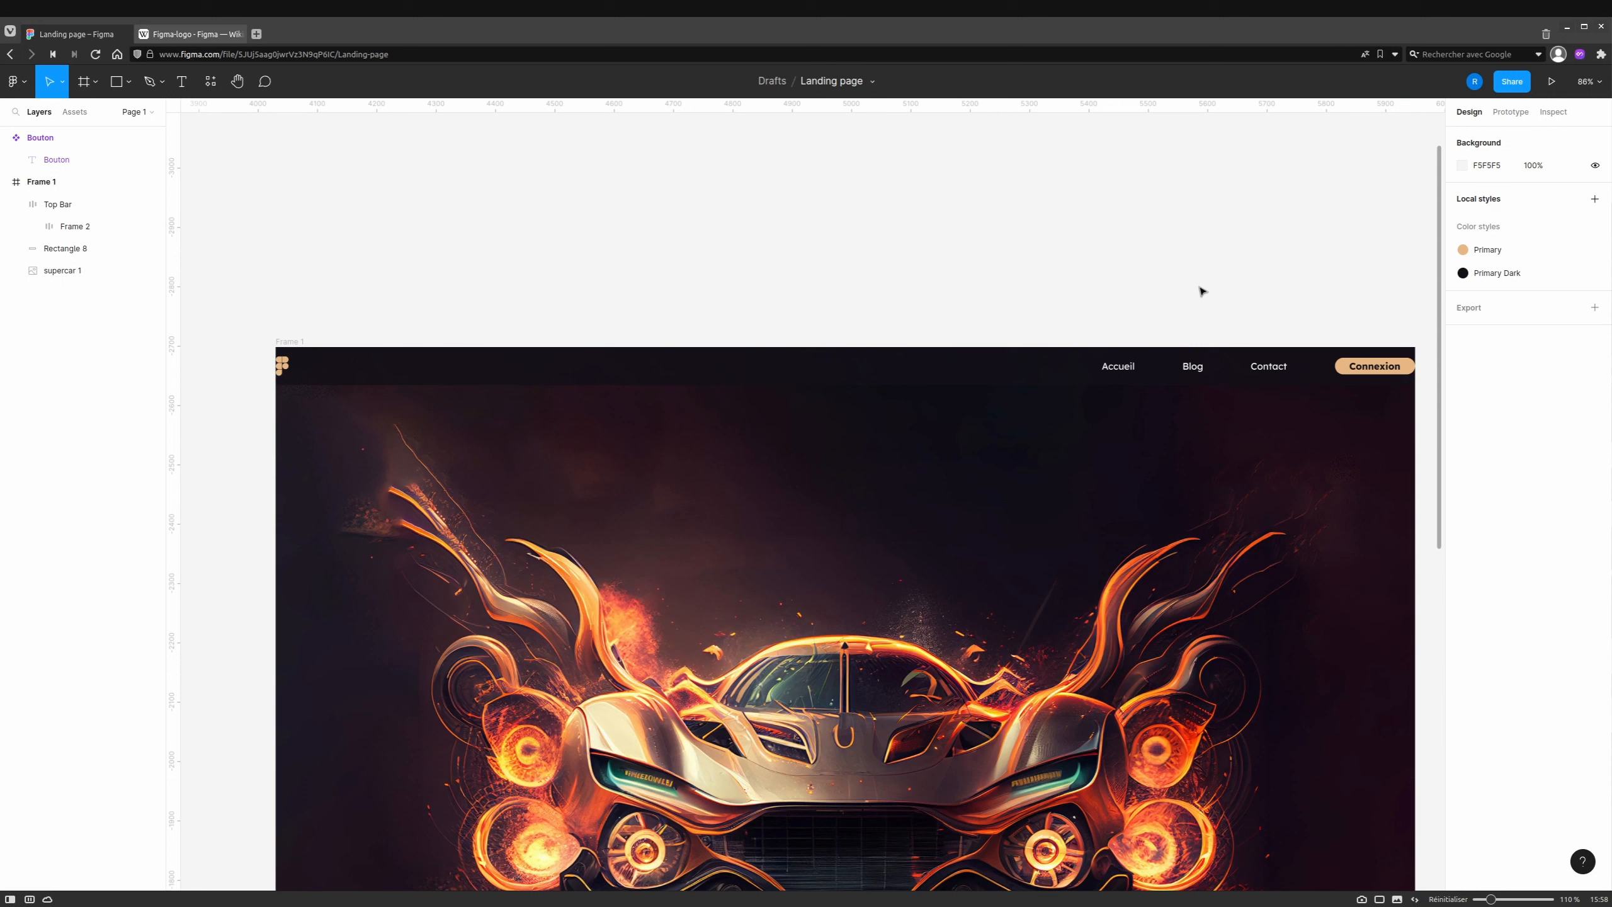
Show the 12-column layout grid of Frame 1 as a reference for the top bar's side margins.
double_click(1086, 370)
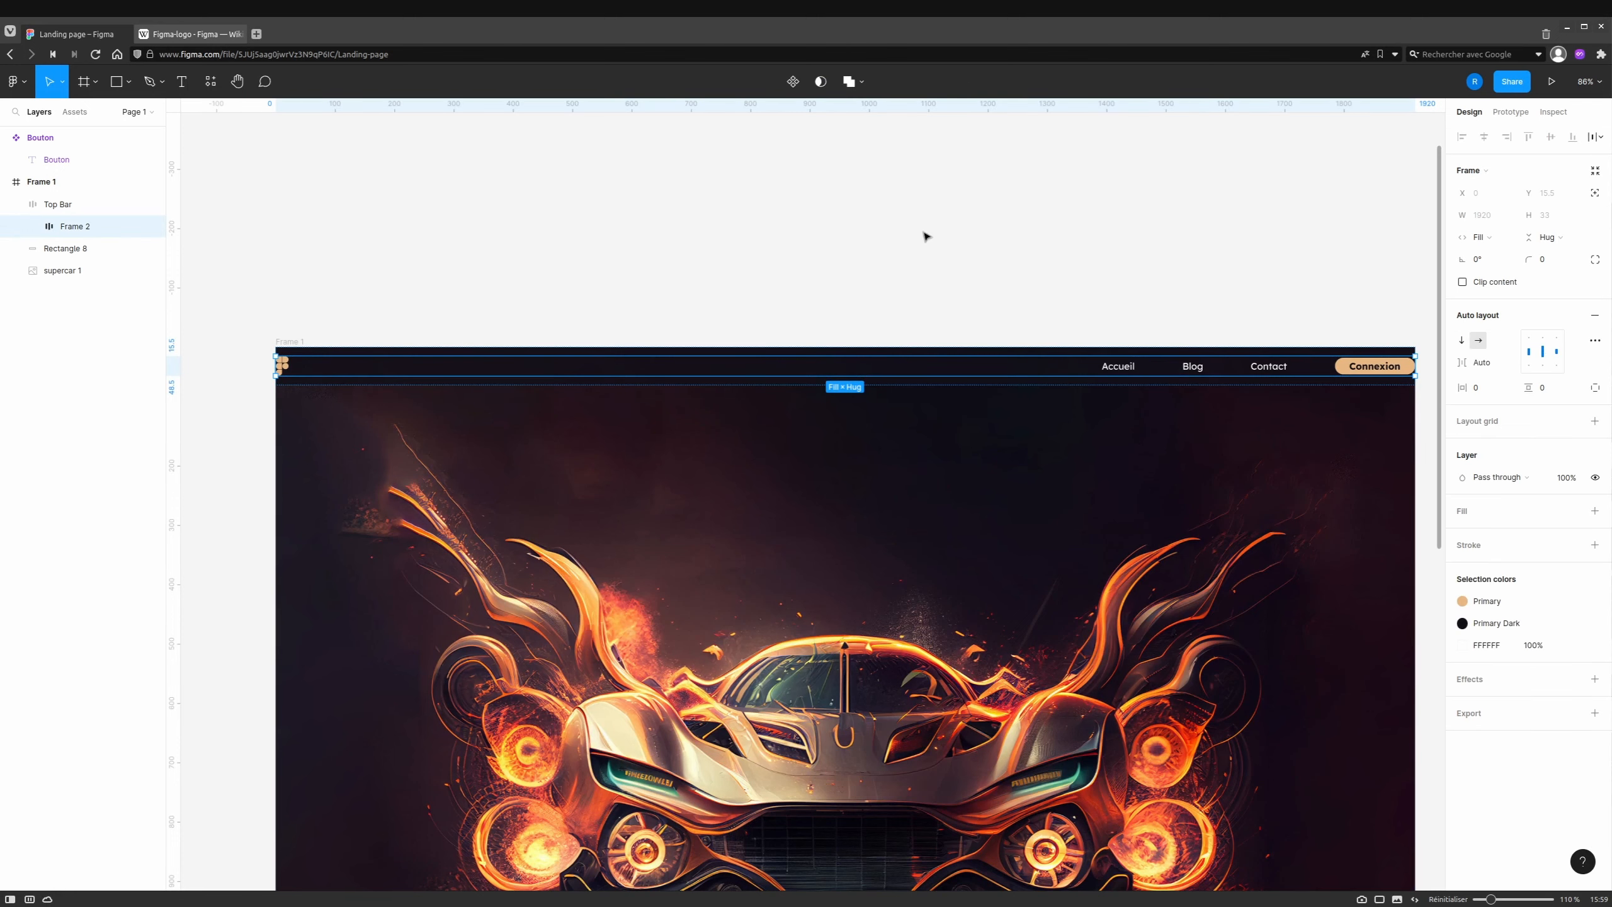
click(1485, 394)
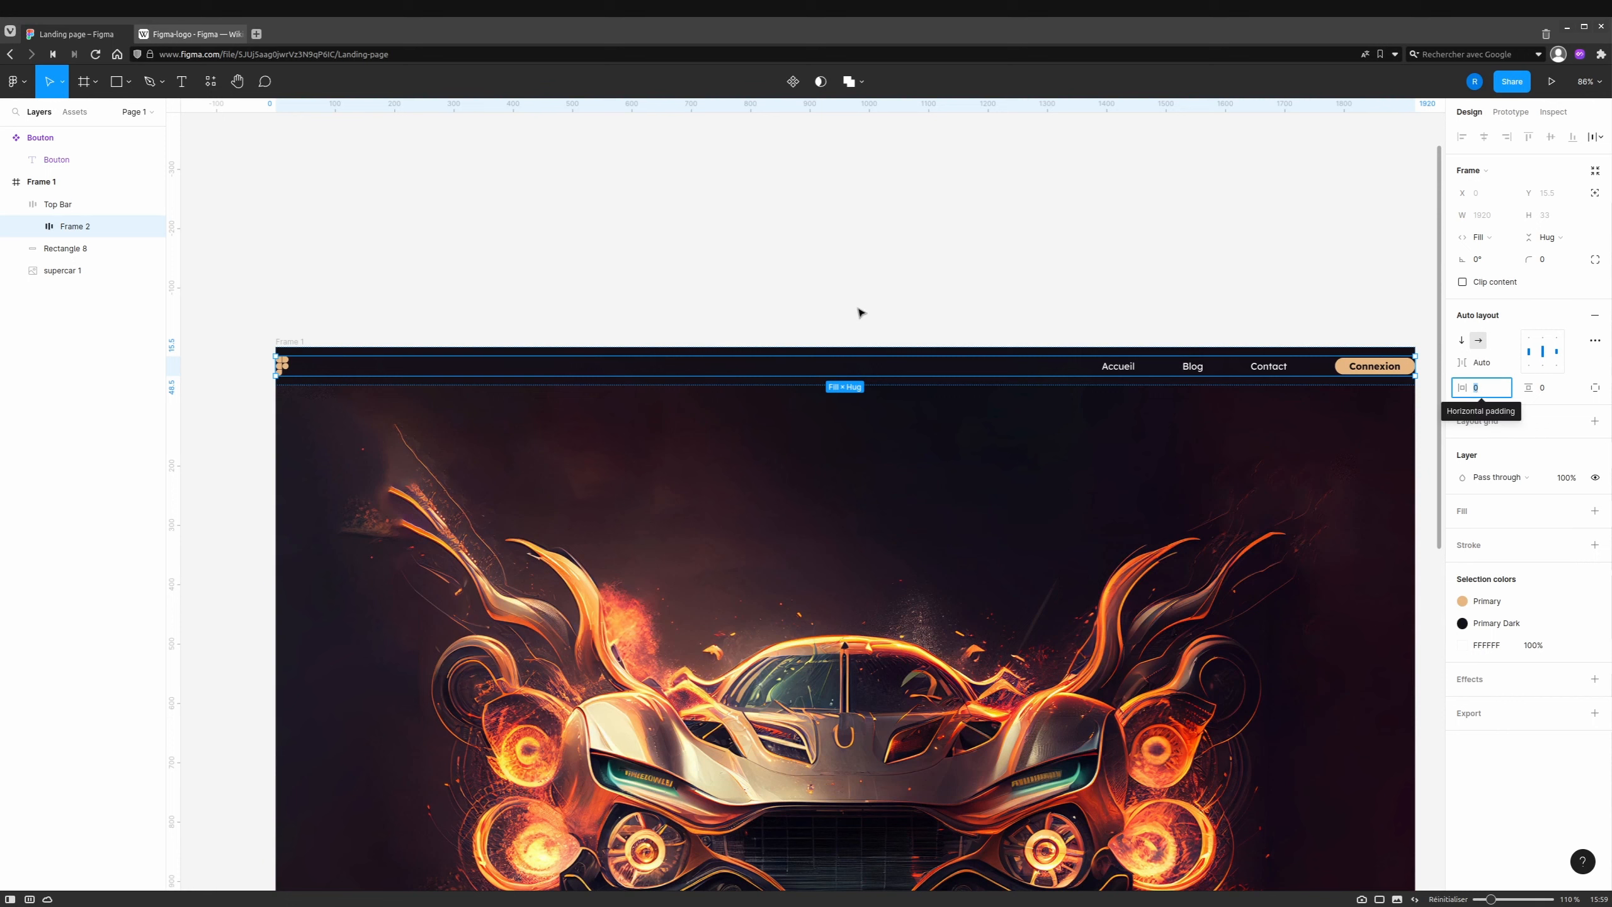
key(Escape)
key(Escape)
key(Escape)
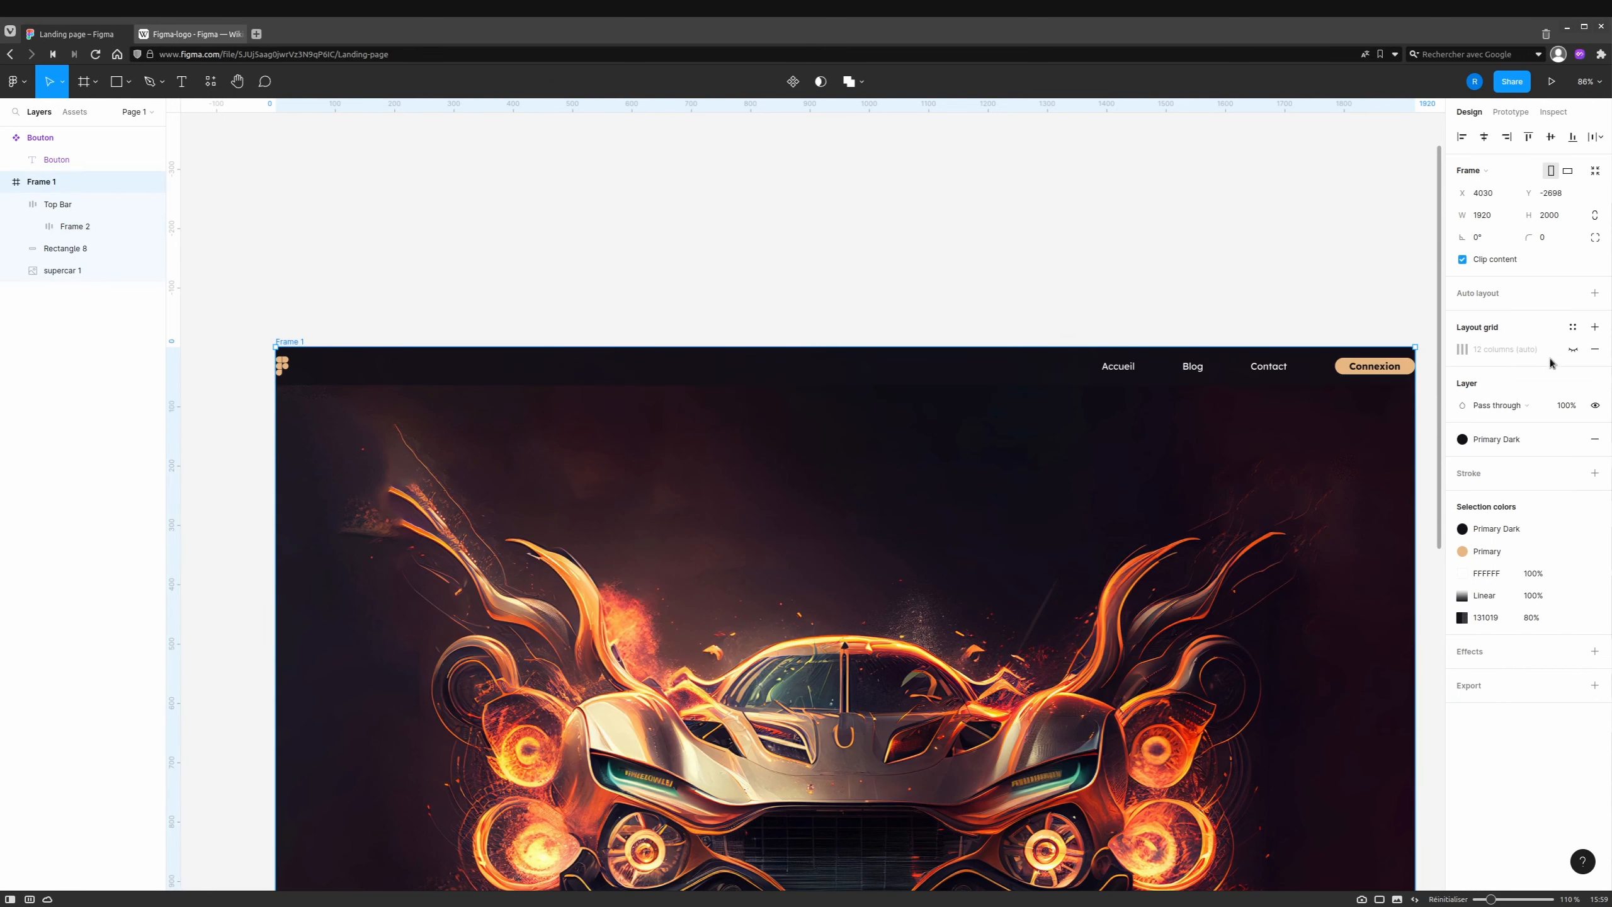
click(1573, 350)
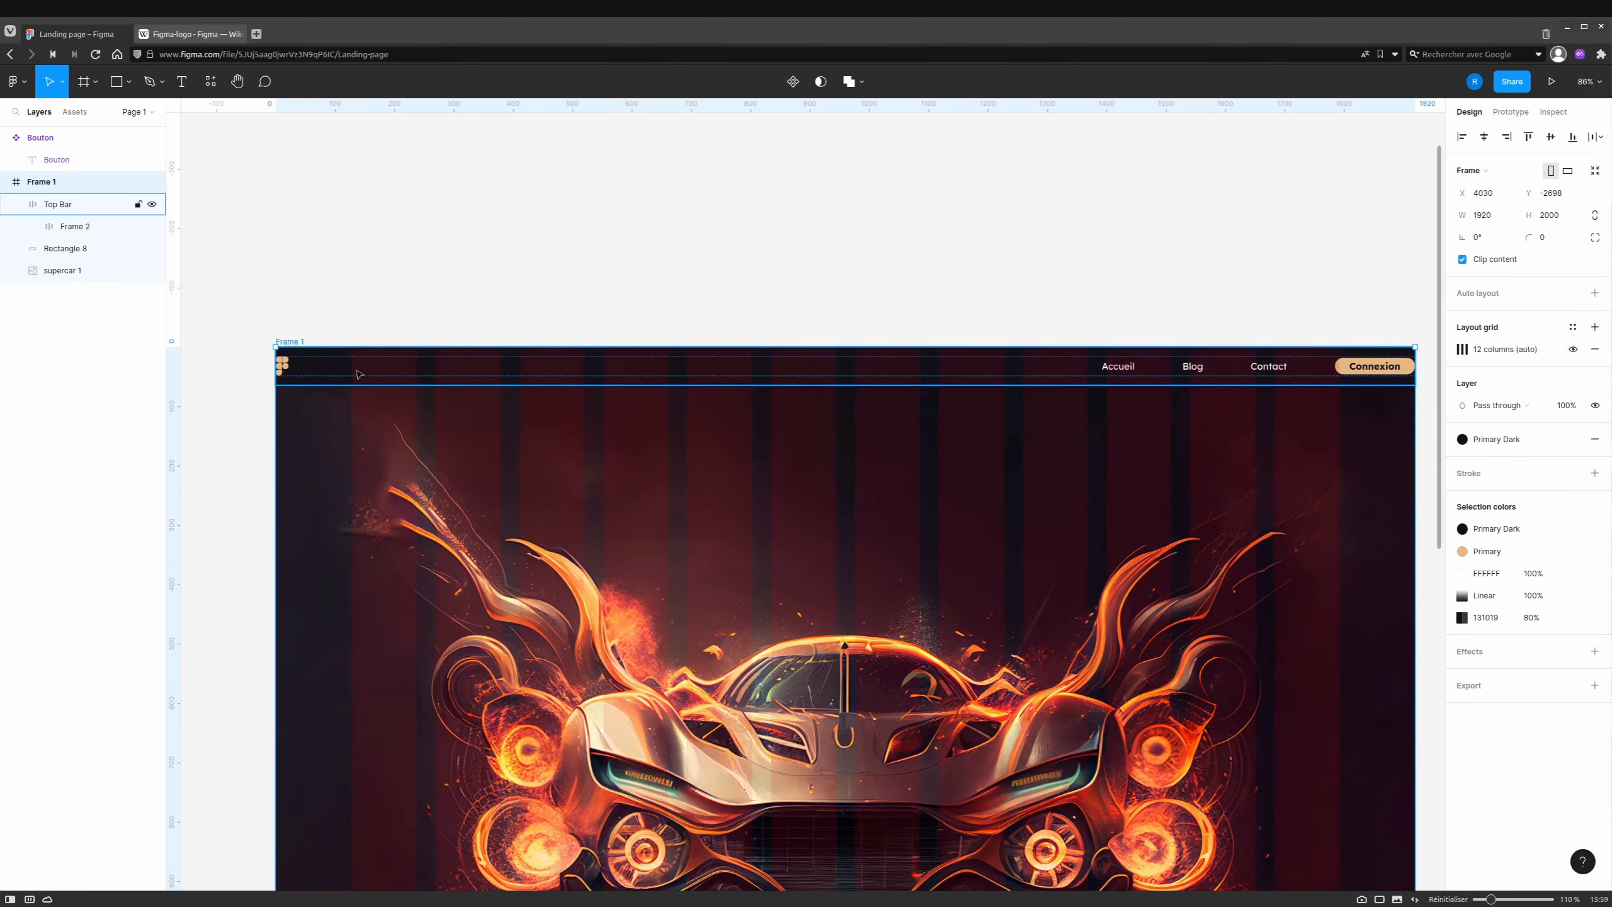
Set the horizontal padding of Frame 2 inside the Top Bar to 128 and hide Frame 1's layout grid.
click(66, 226)
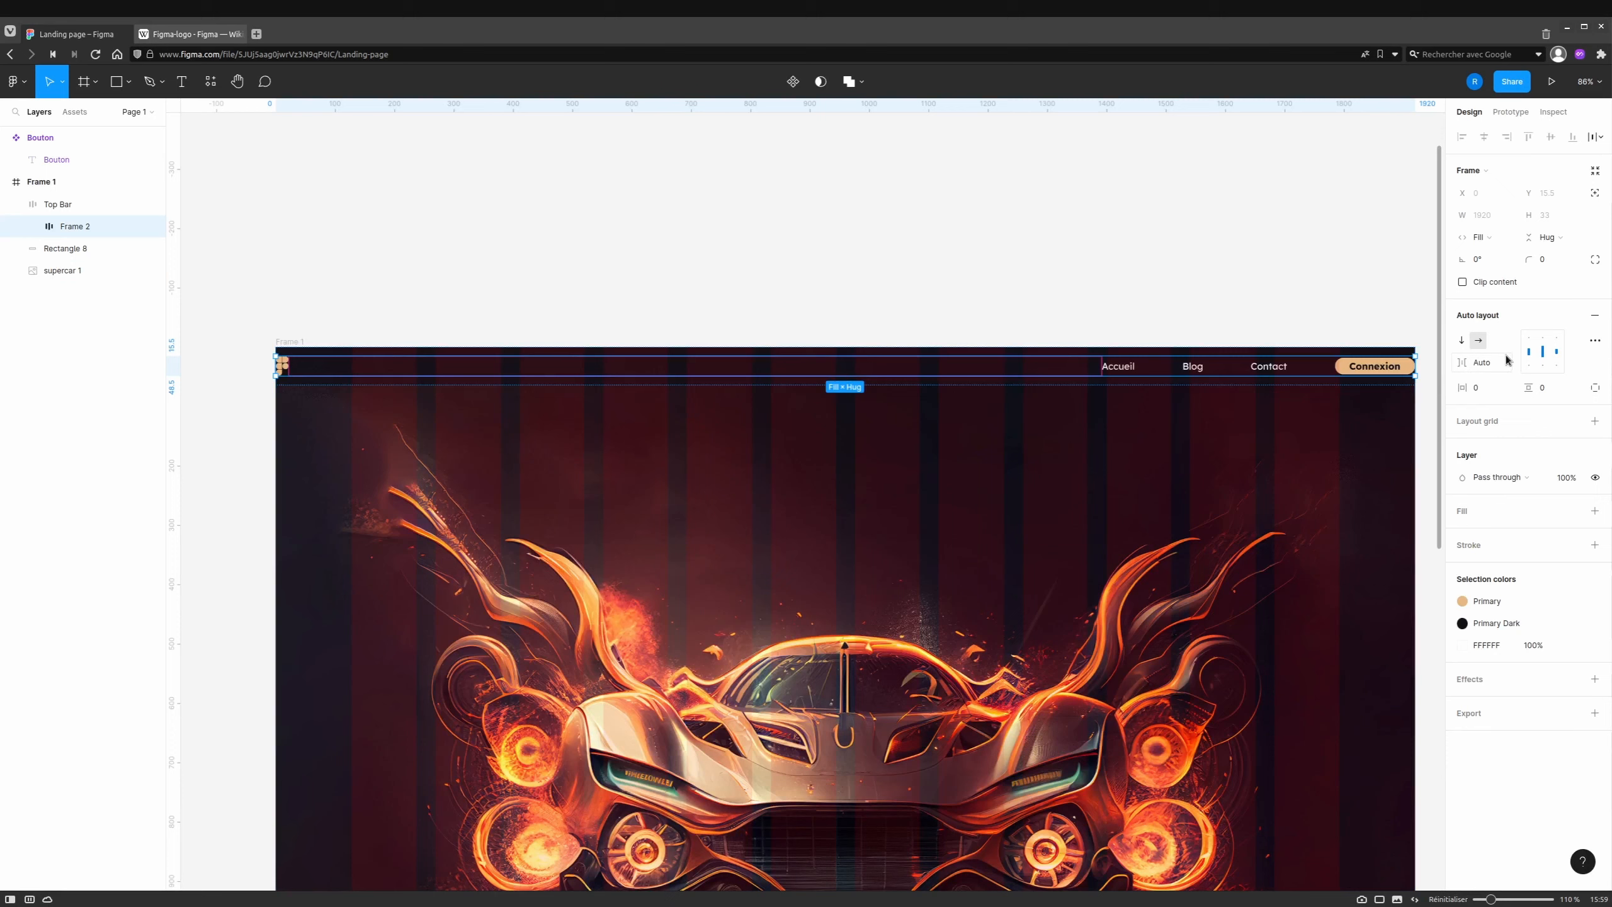
click(1476, 390)
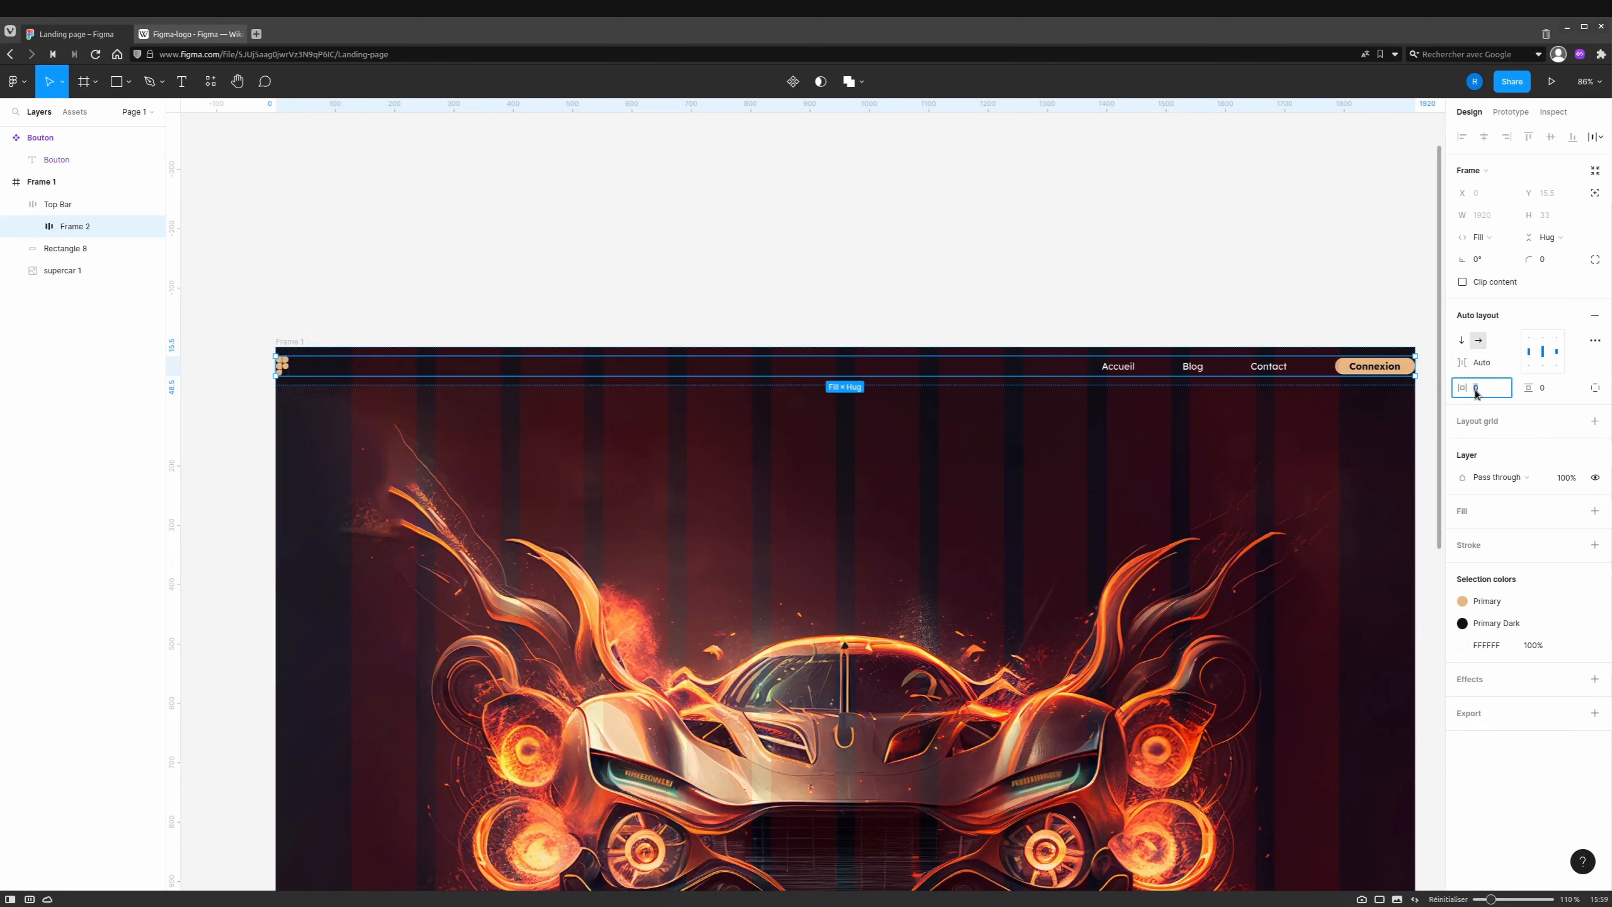
key(Return)
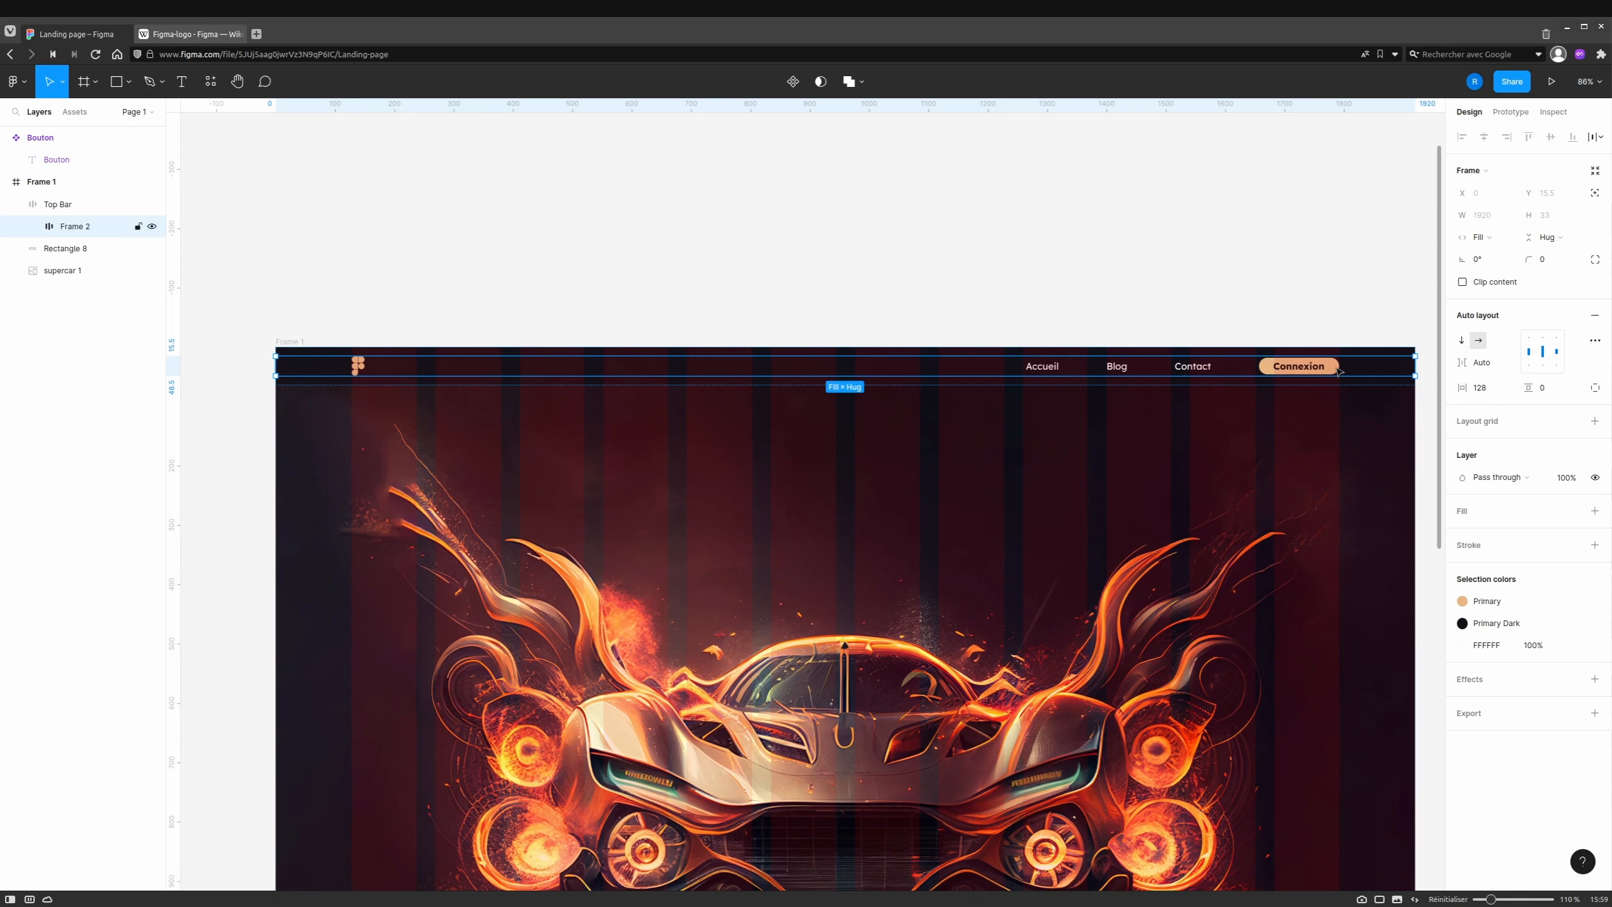
click(290, 342)
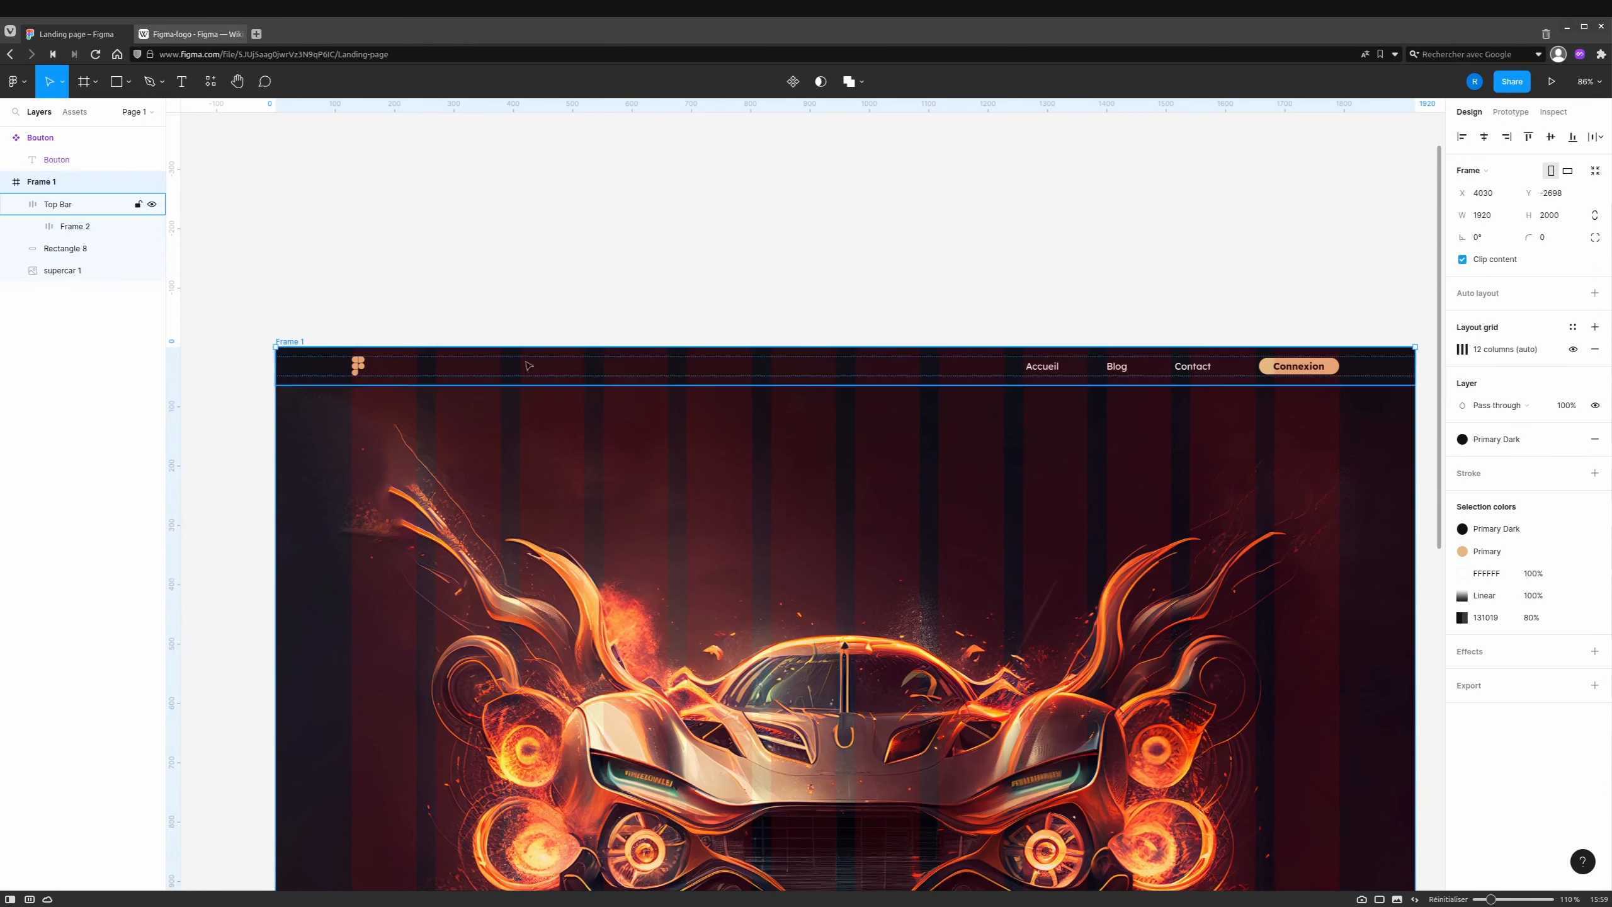
click(1573, 349)
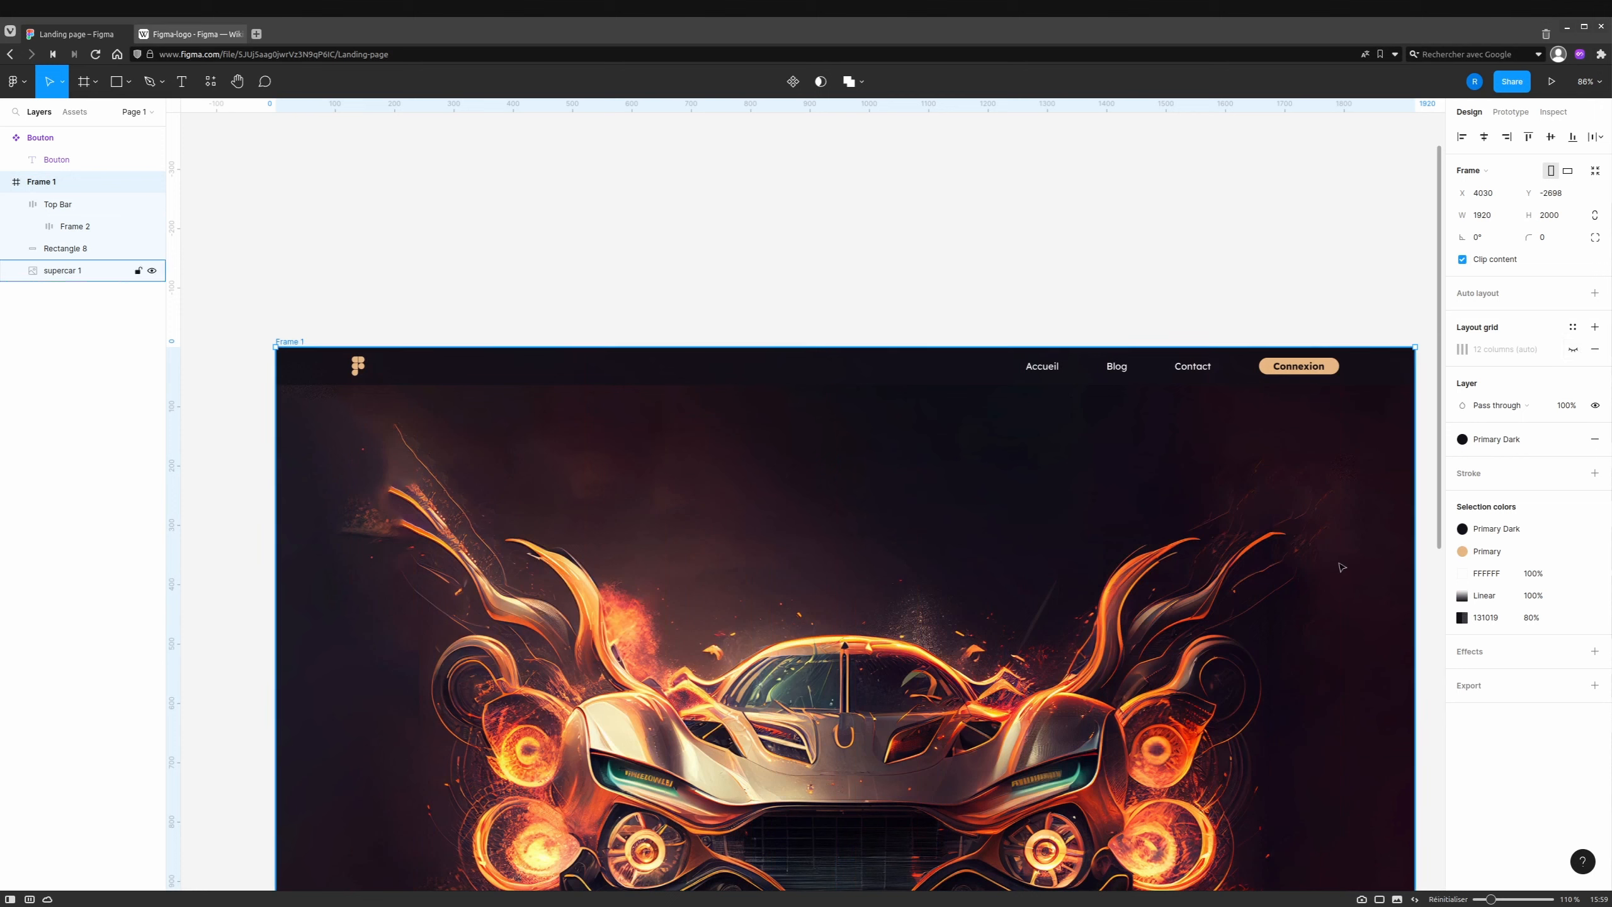
Change the Top Bar's auto layout alignment to top center.
double_click(798, 374)
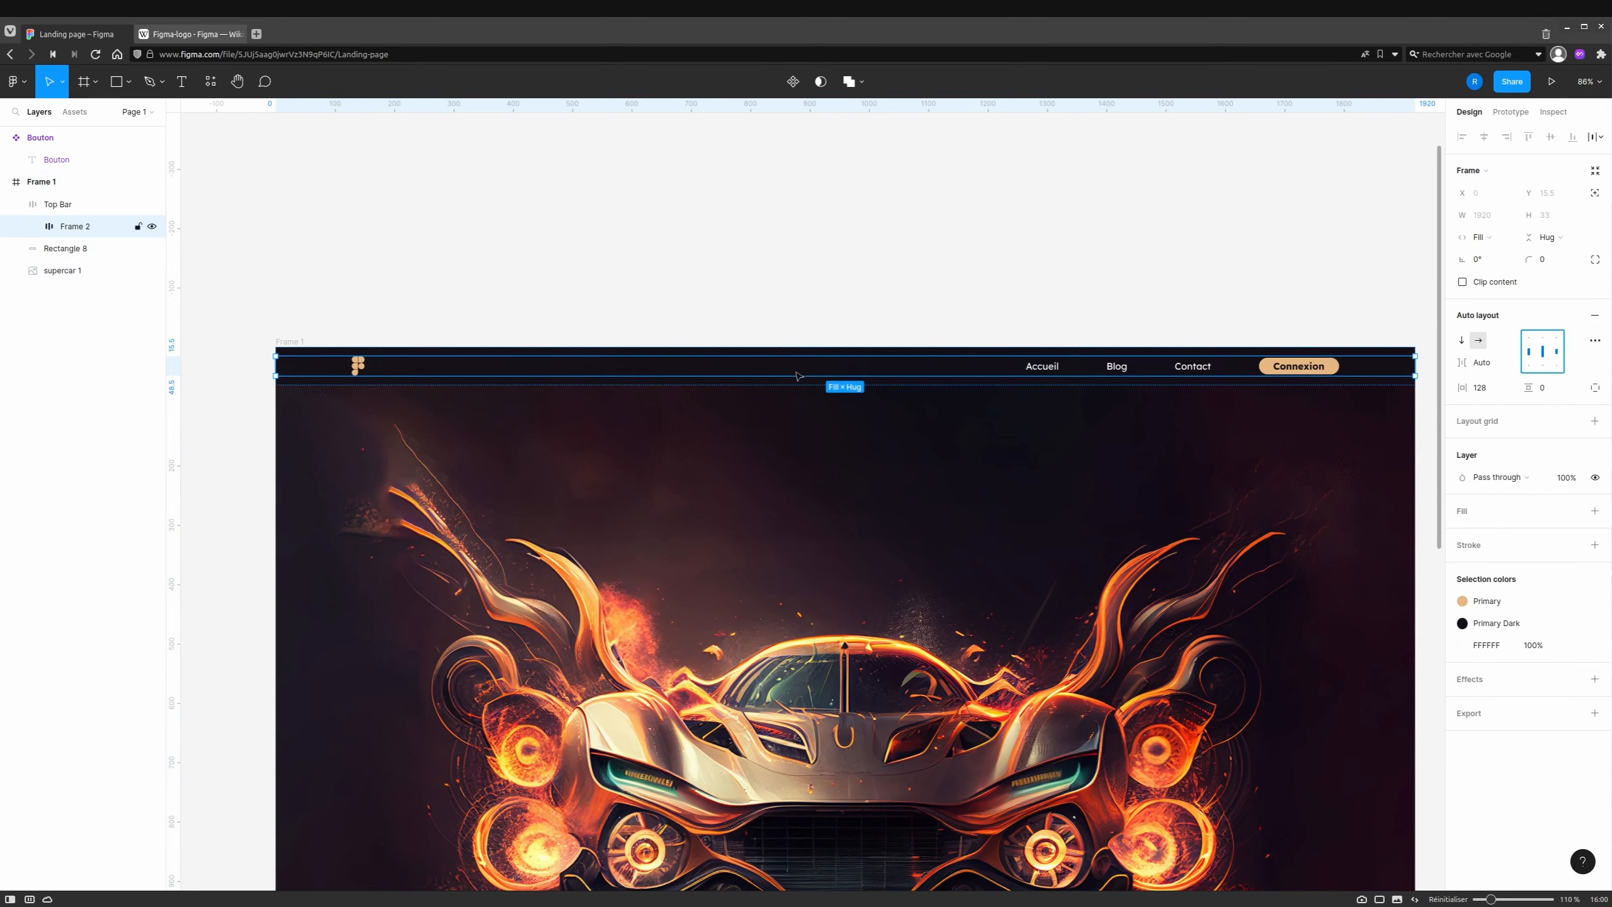
click(781, 383)
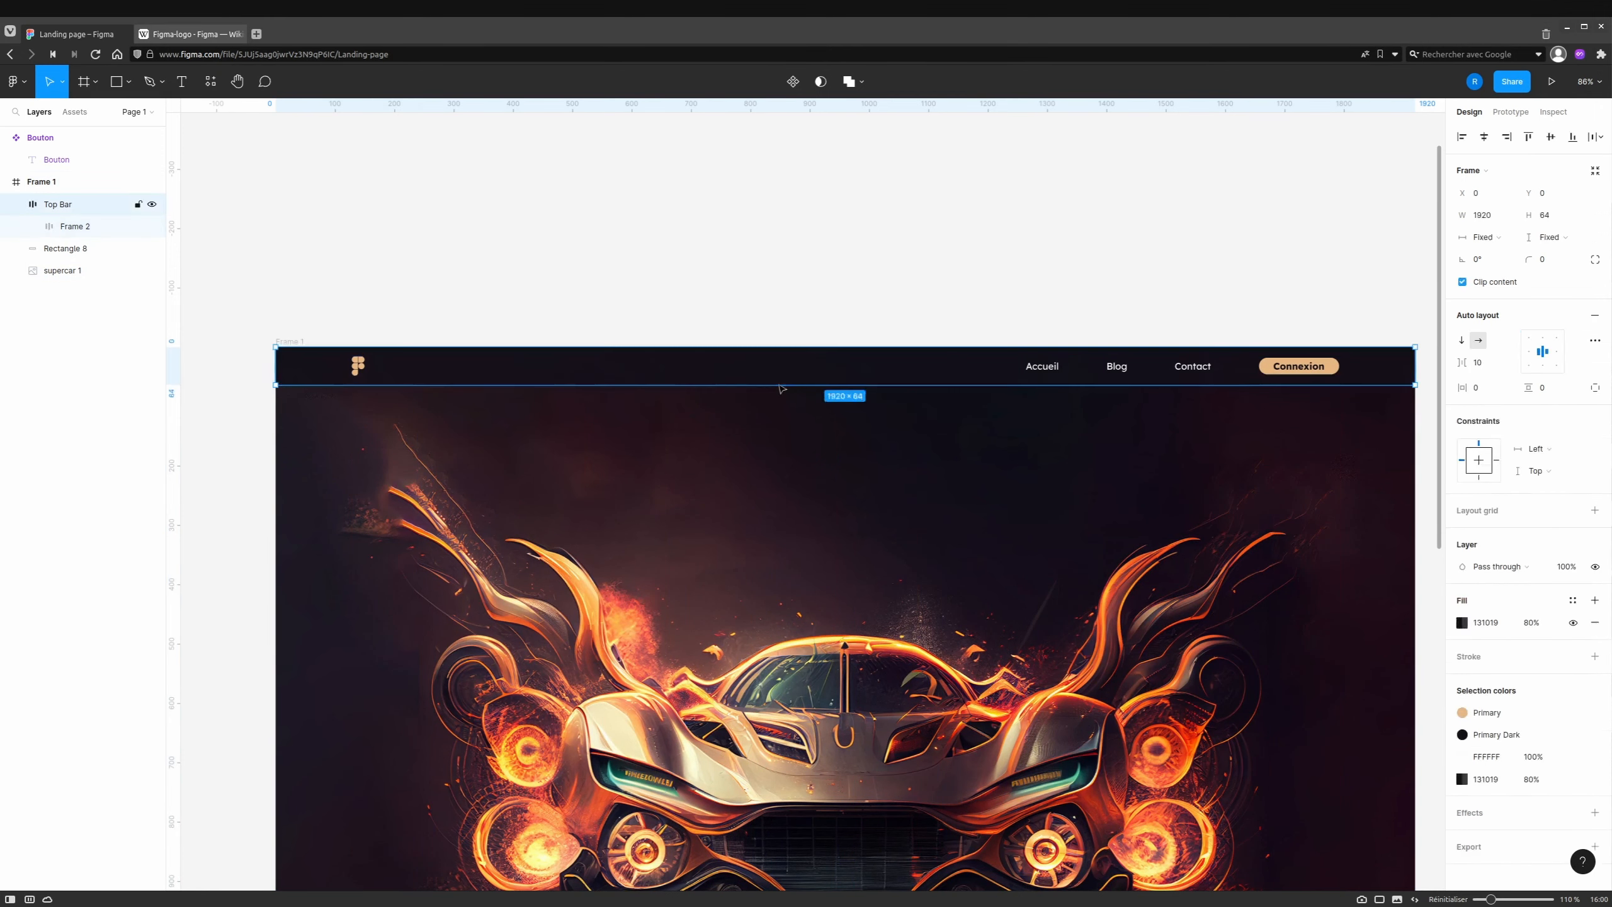
click(1542, 337)
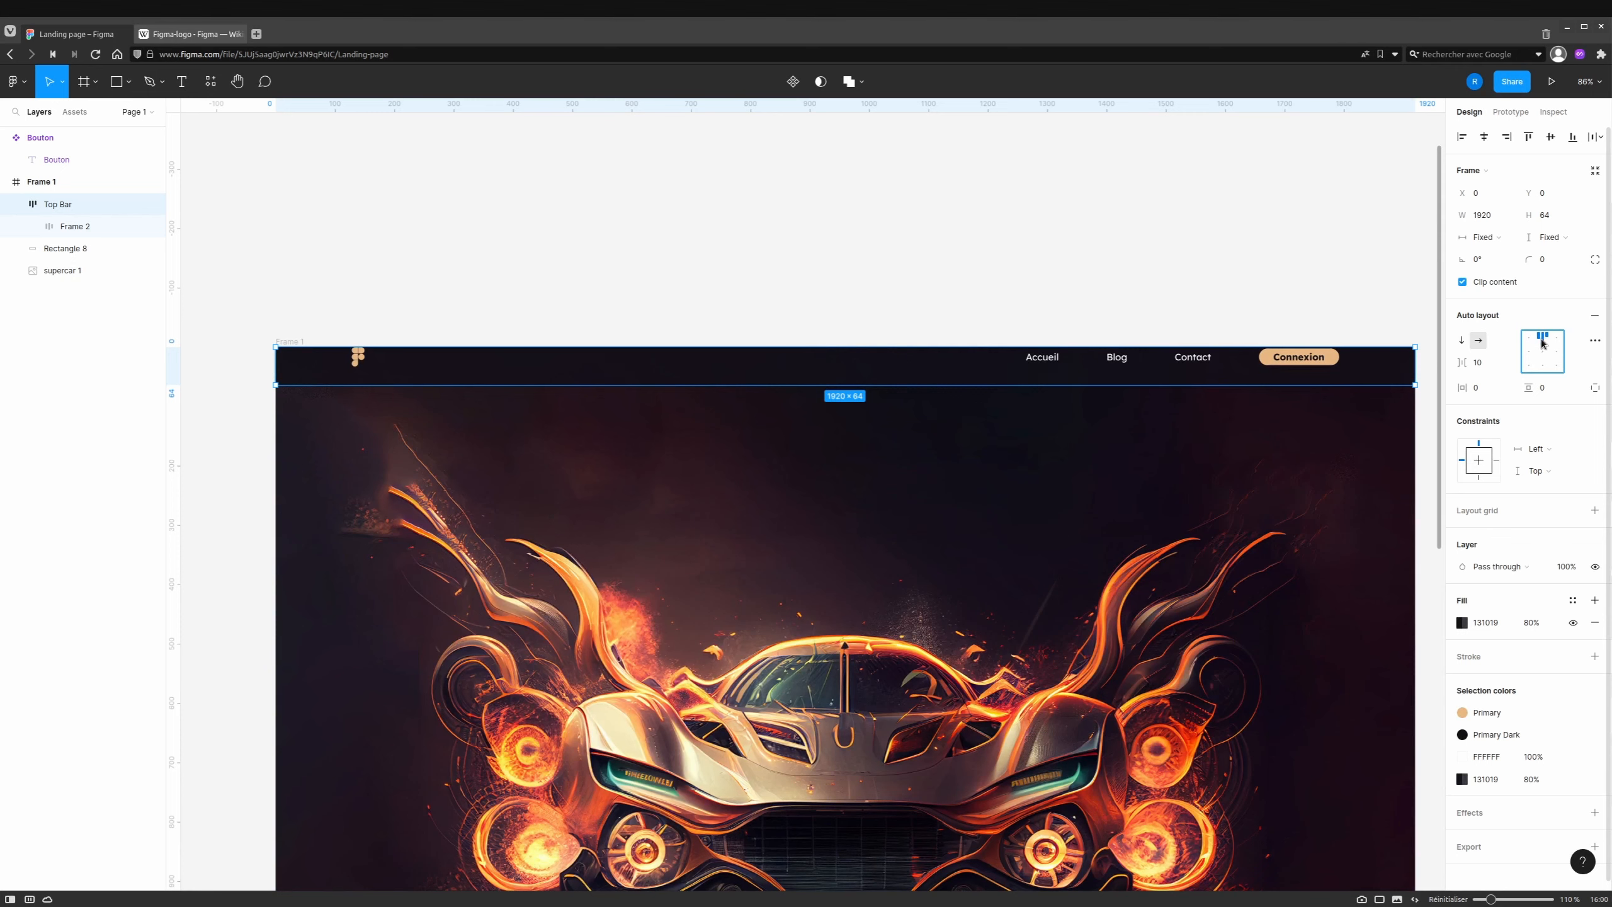
Stretch the height of Frame 2 inside the Top Bar downward to 60.
double_click(1049, 360)
drag(964, 370, 964, 379)
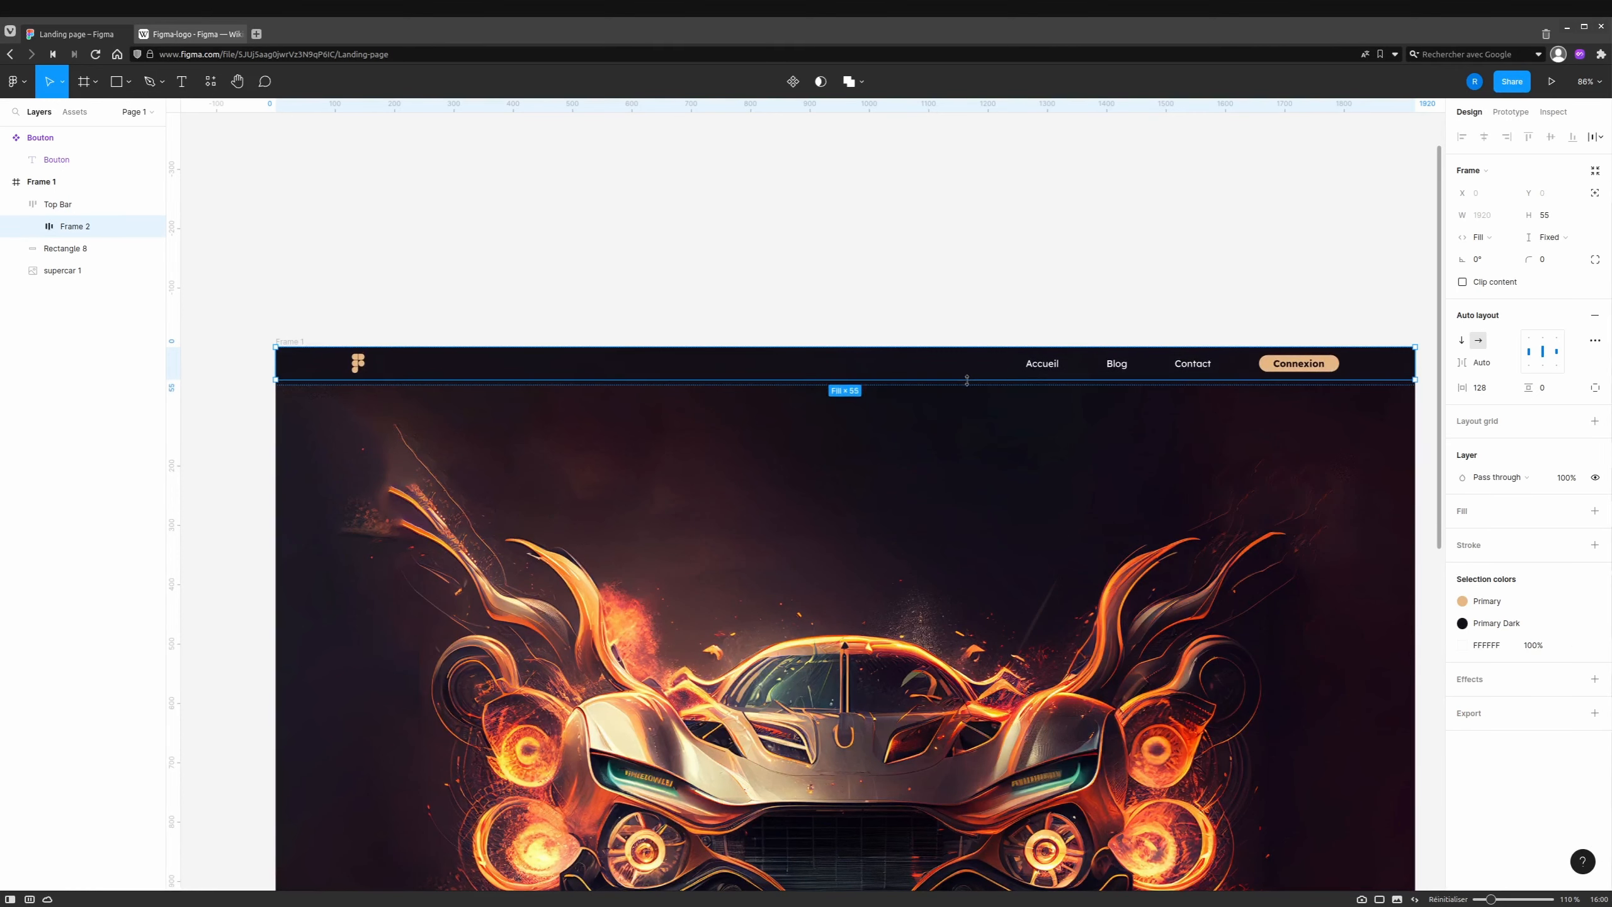
scroll(660, 394, up, 2)
scroll(660, 394, up, 5)
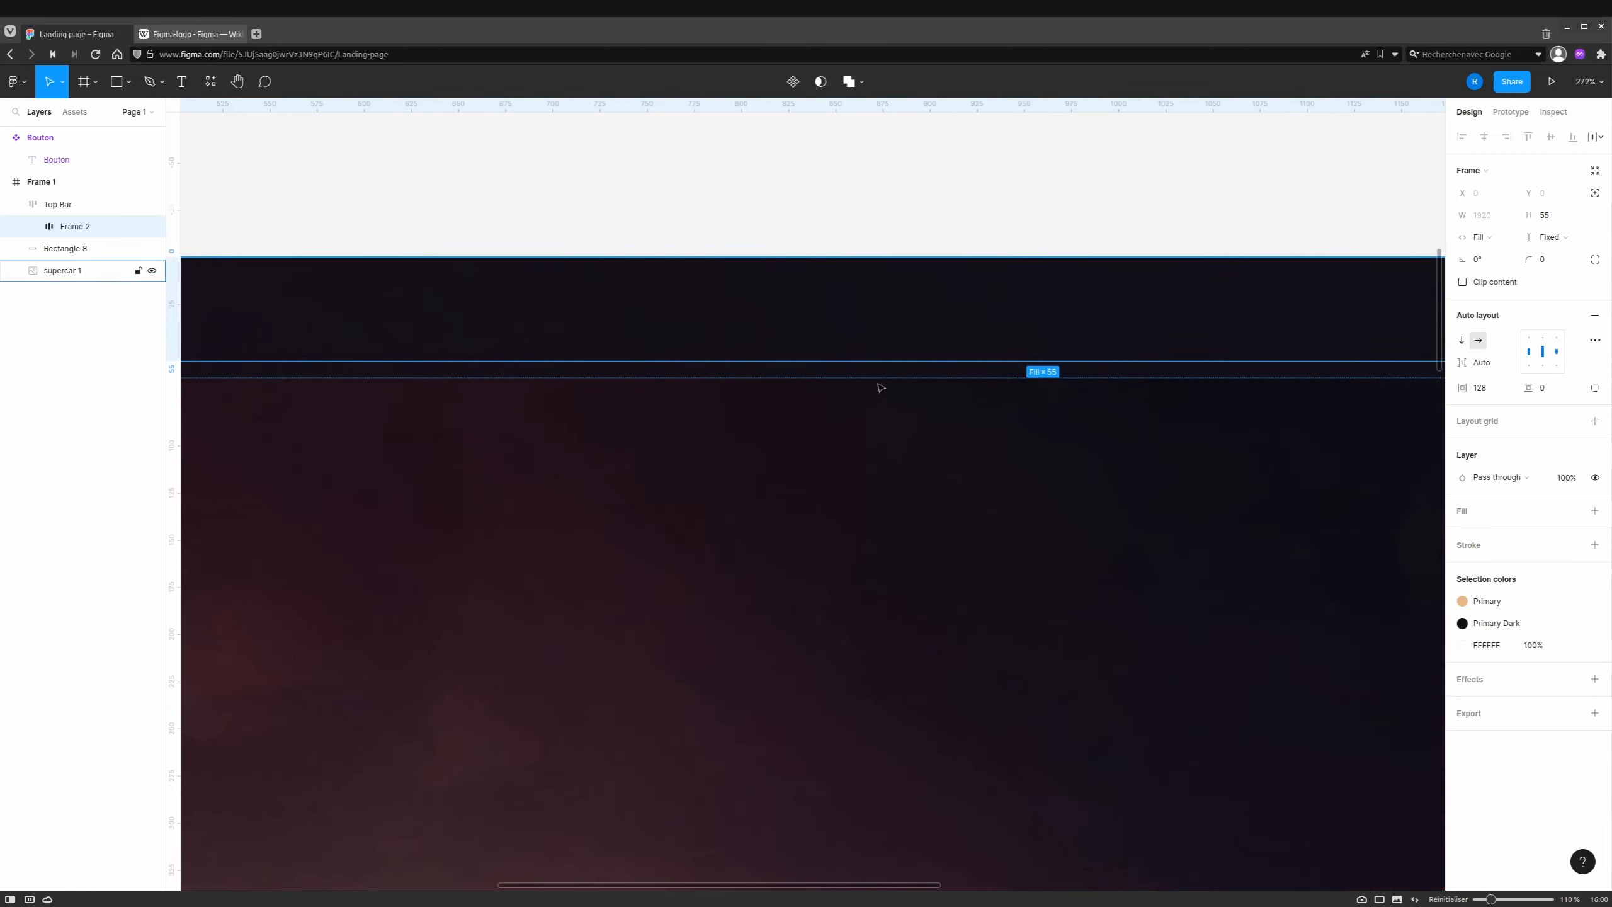
drag(918, 364, 919, 371)
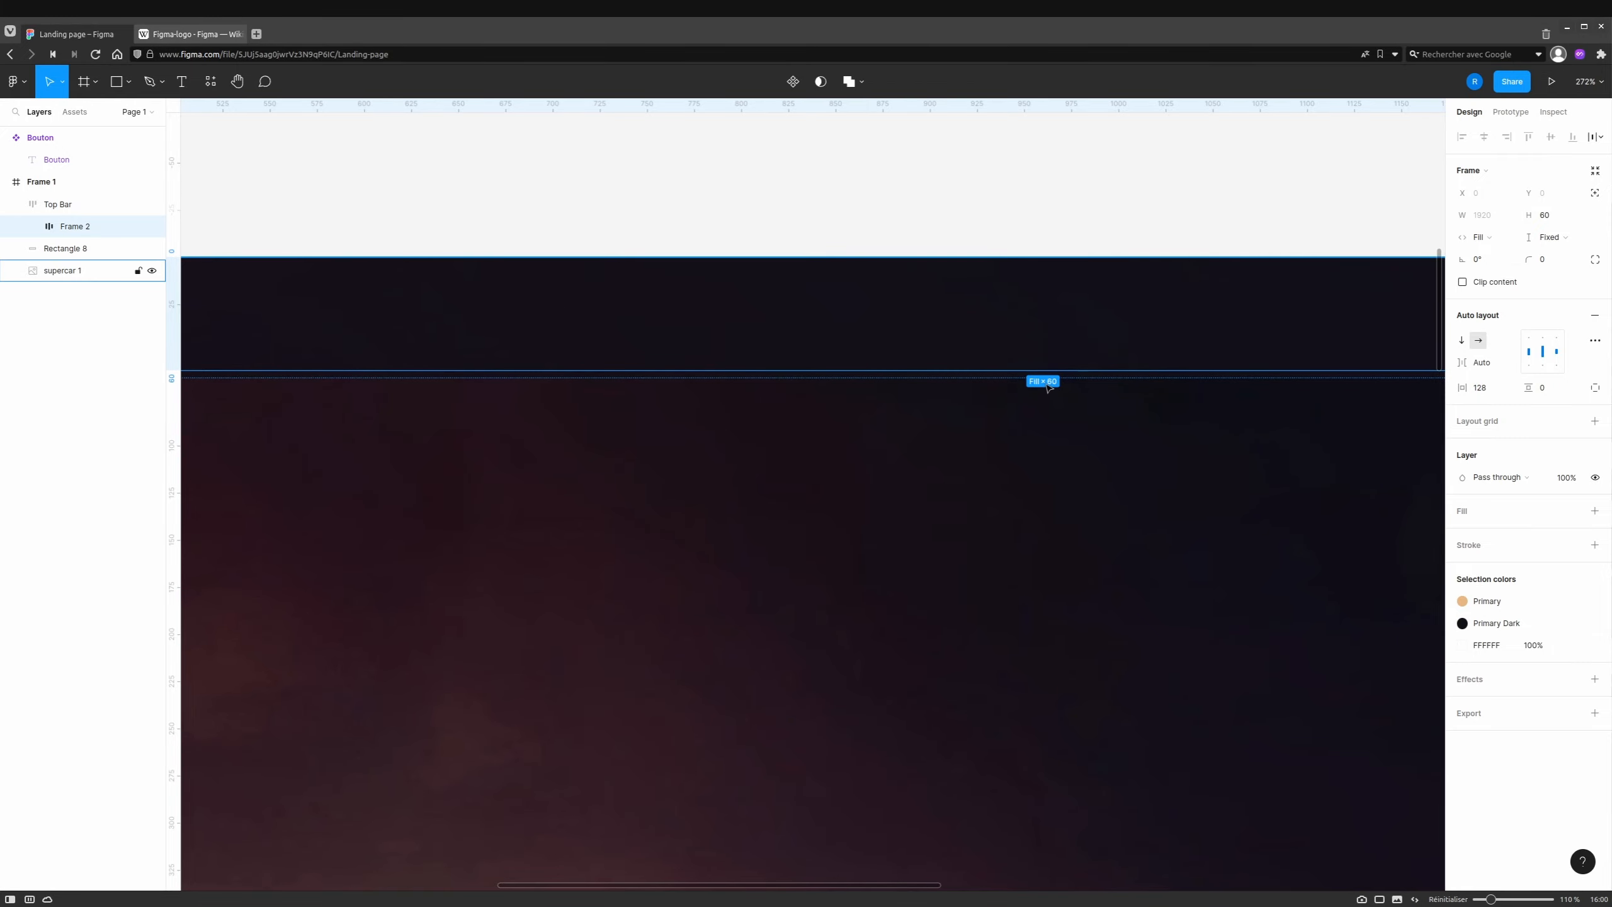
scroll(1101, 412, down, 5)
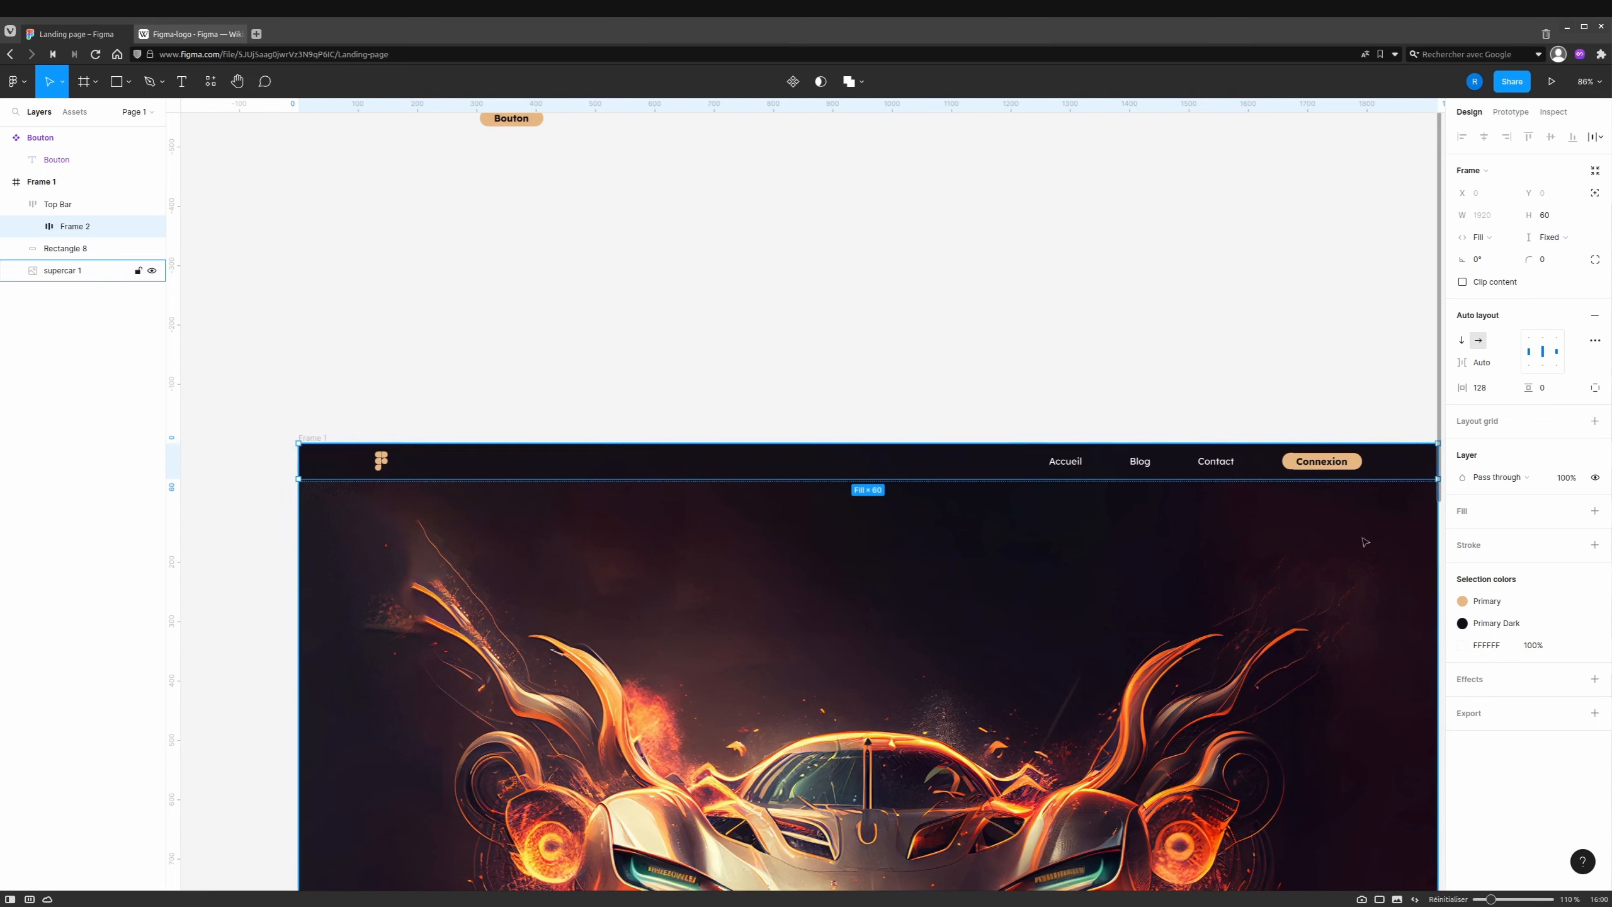
Add an inside stroke of weight 1 in the Primary color style to Frame 2 of the Top Bar.
click(1473, 550)
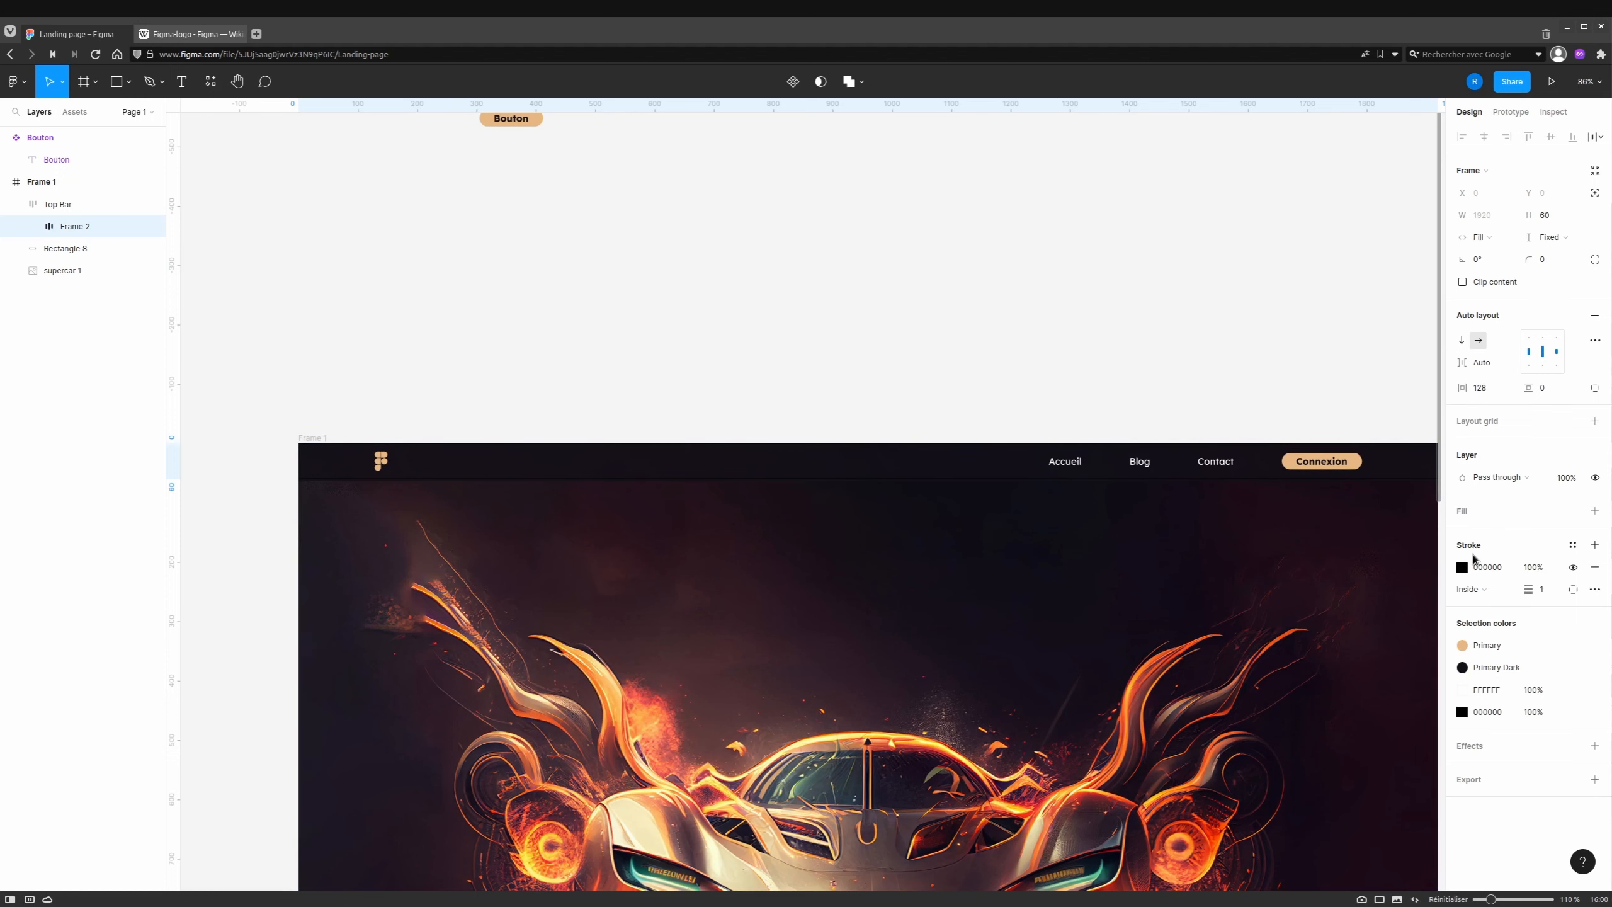
click(1463, 568)
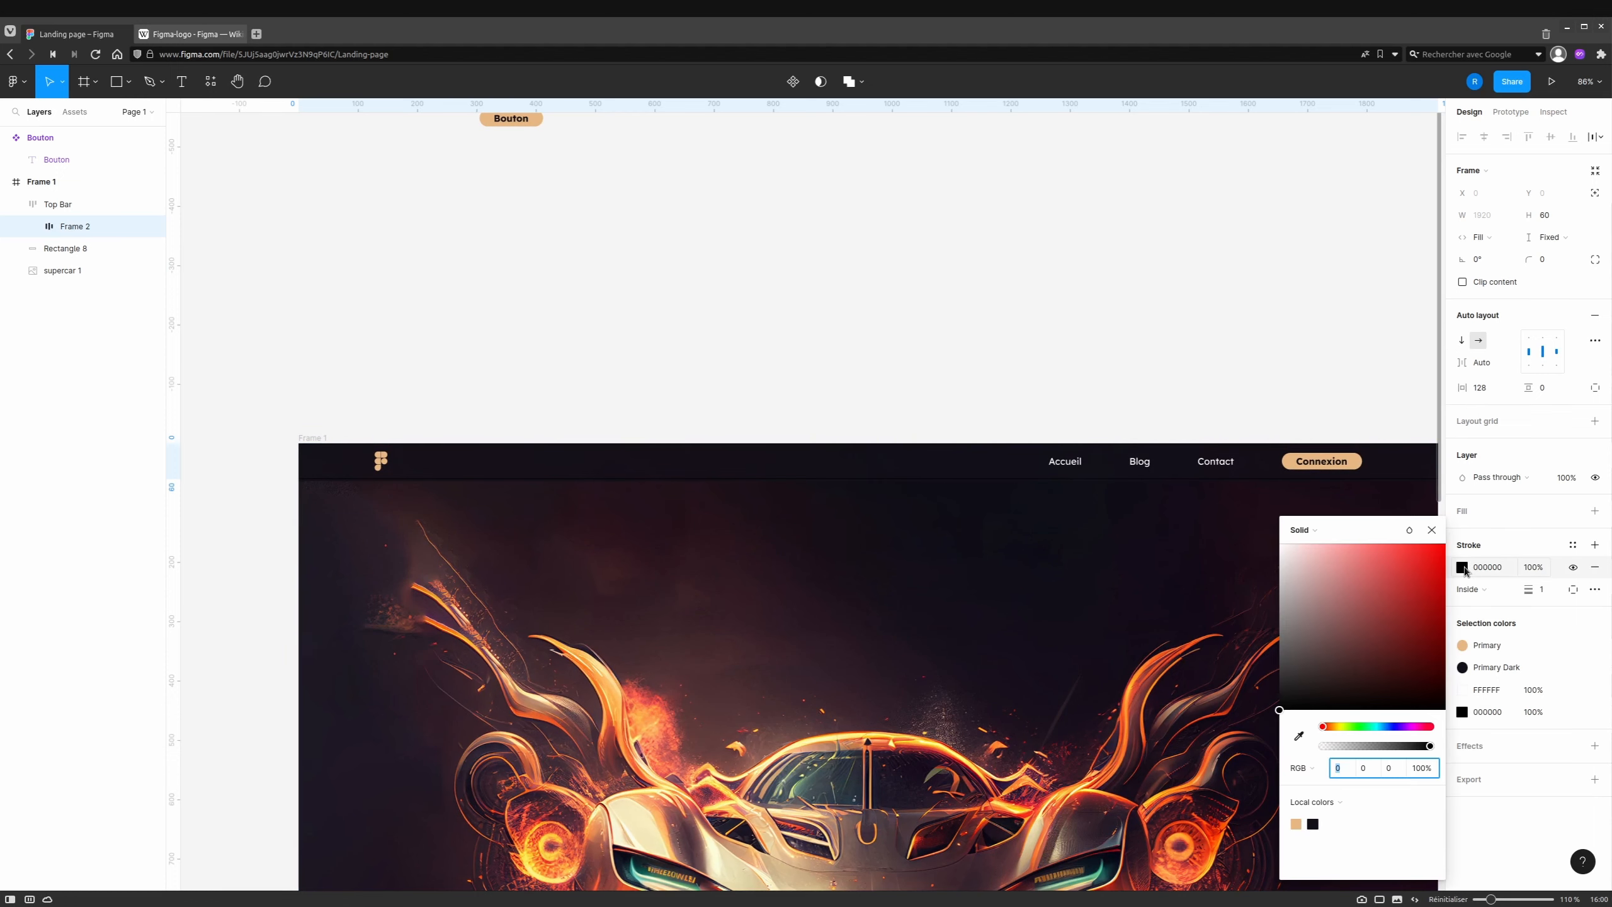
click(1573, 544)
click(1495, 632)
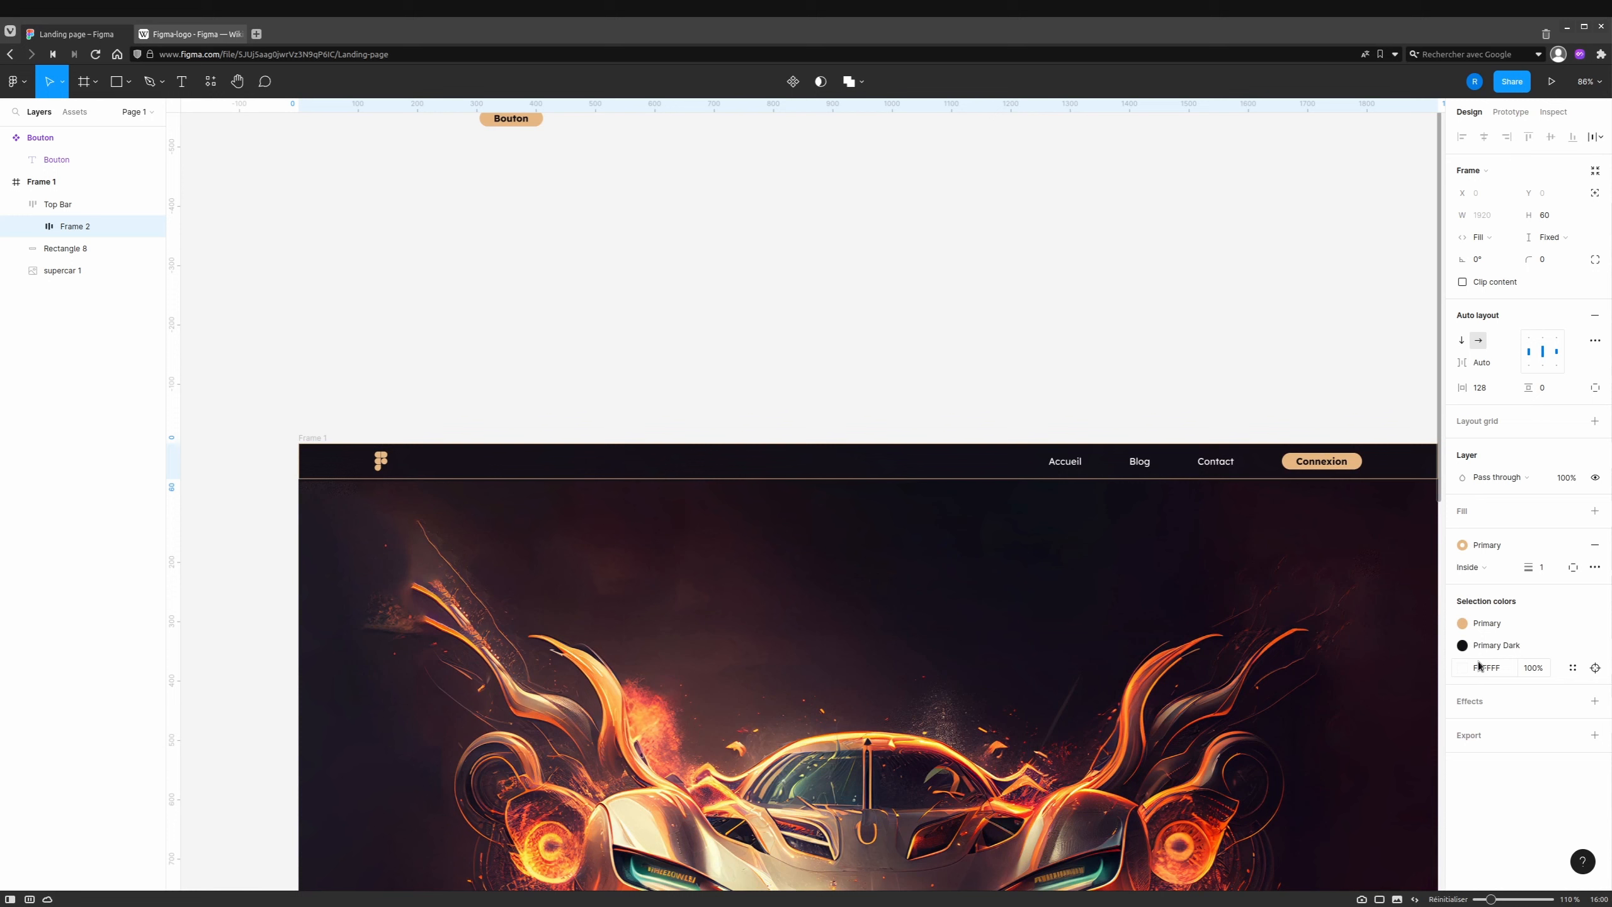
click(1479, 567)
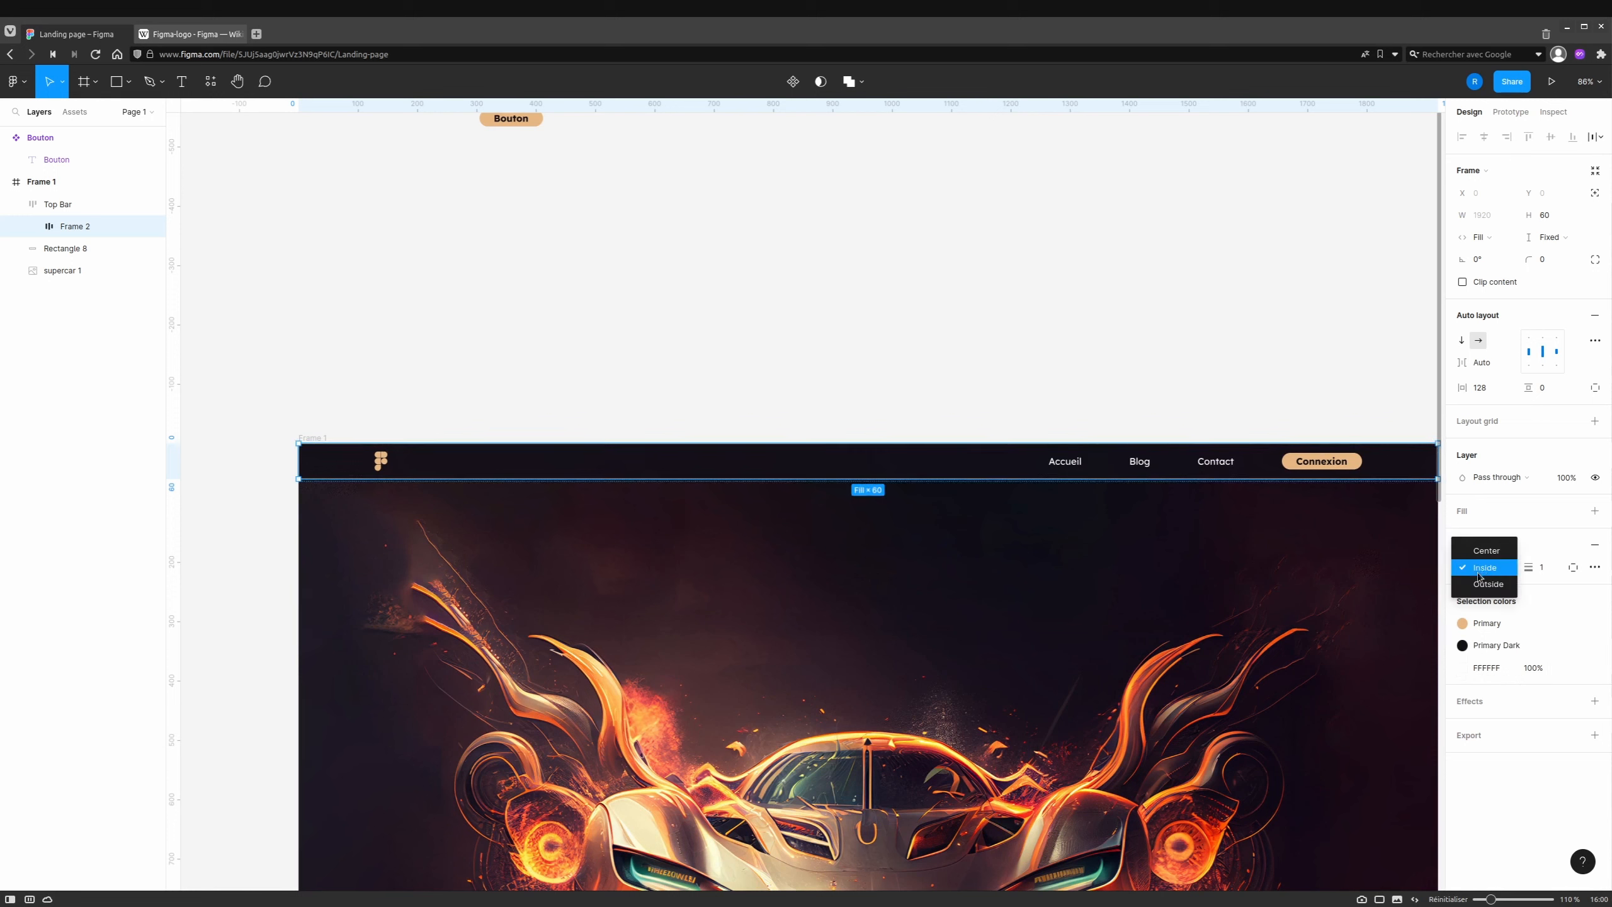
click(1482, 569)
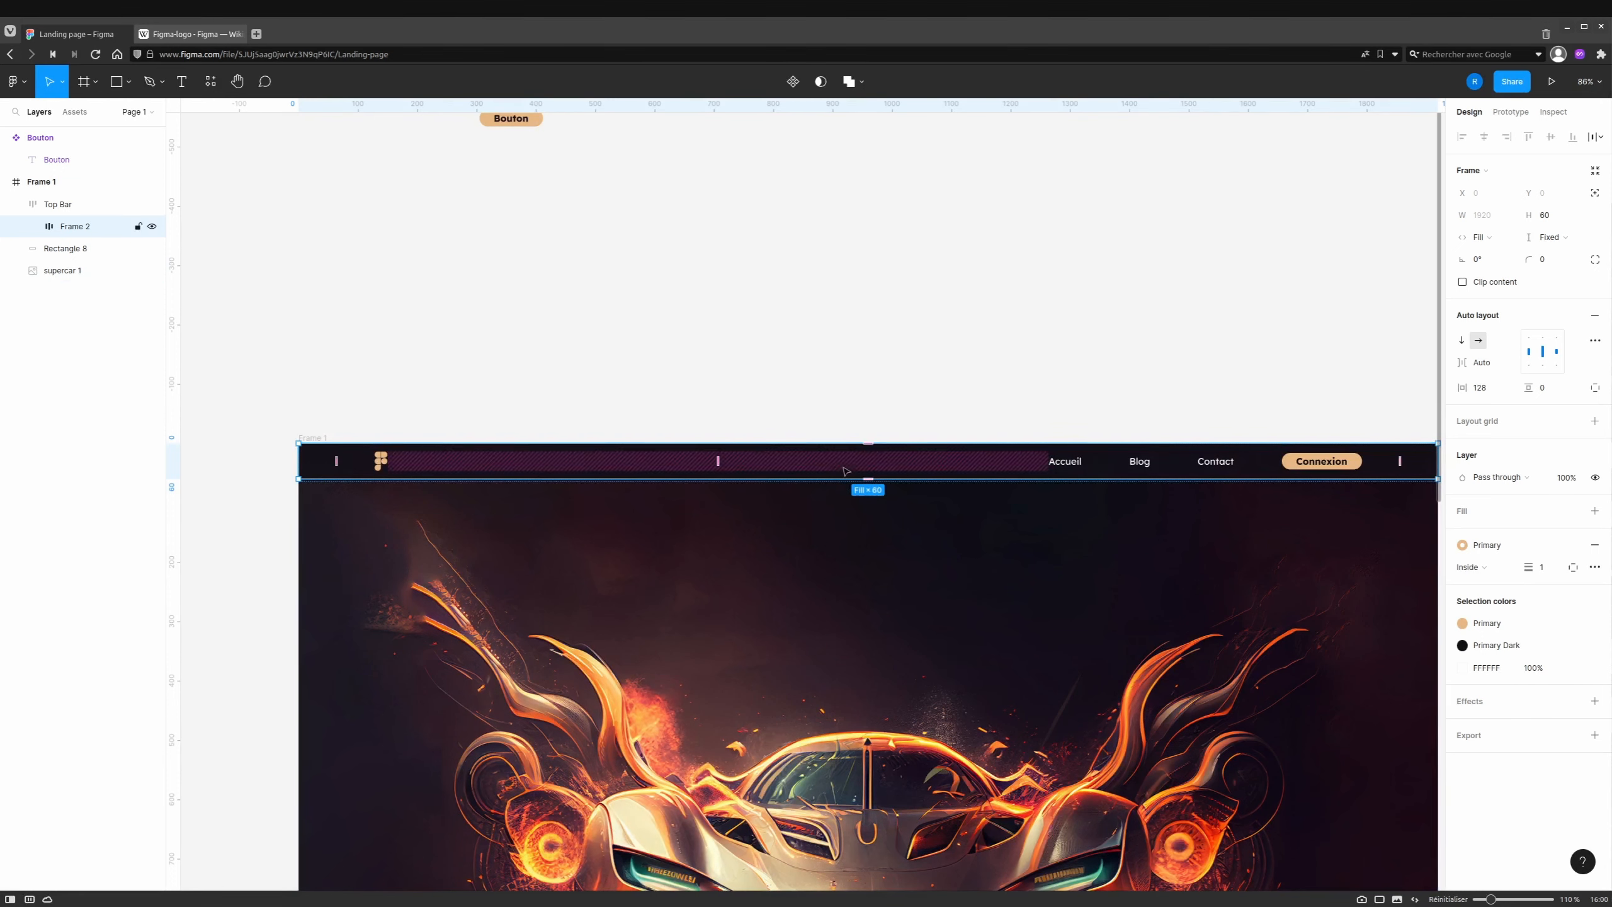
click(52, 209)
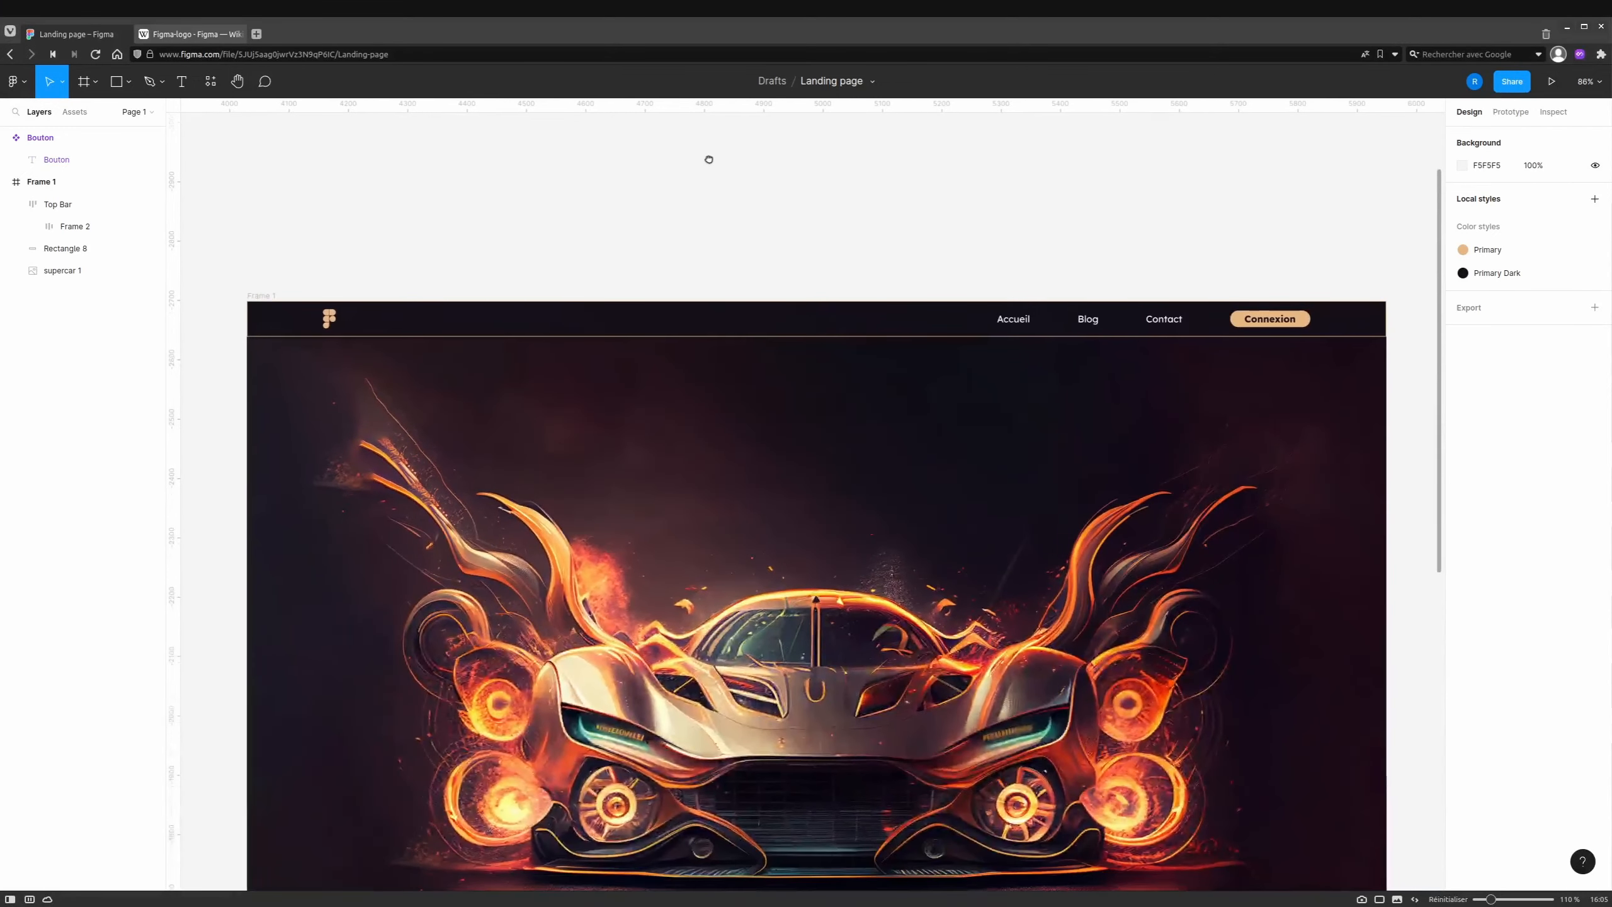
Place a copy of the Top Bar's Logo group over the hero image above the car, at about X 966, Y 189.
scroll(710, 159, down, 4)
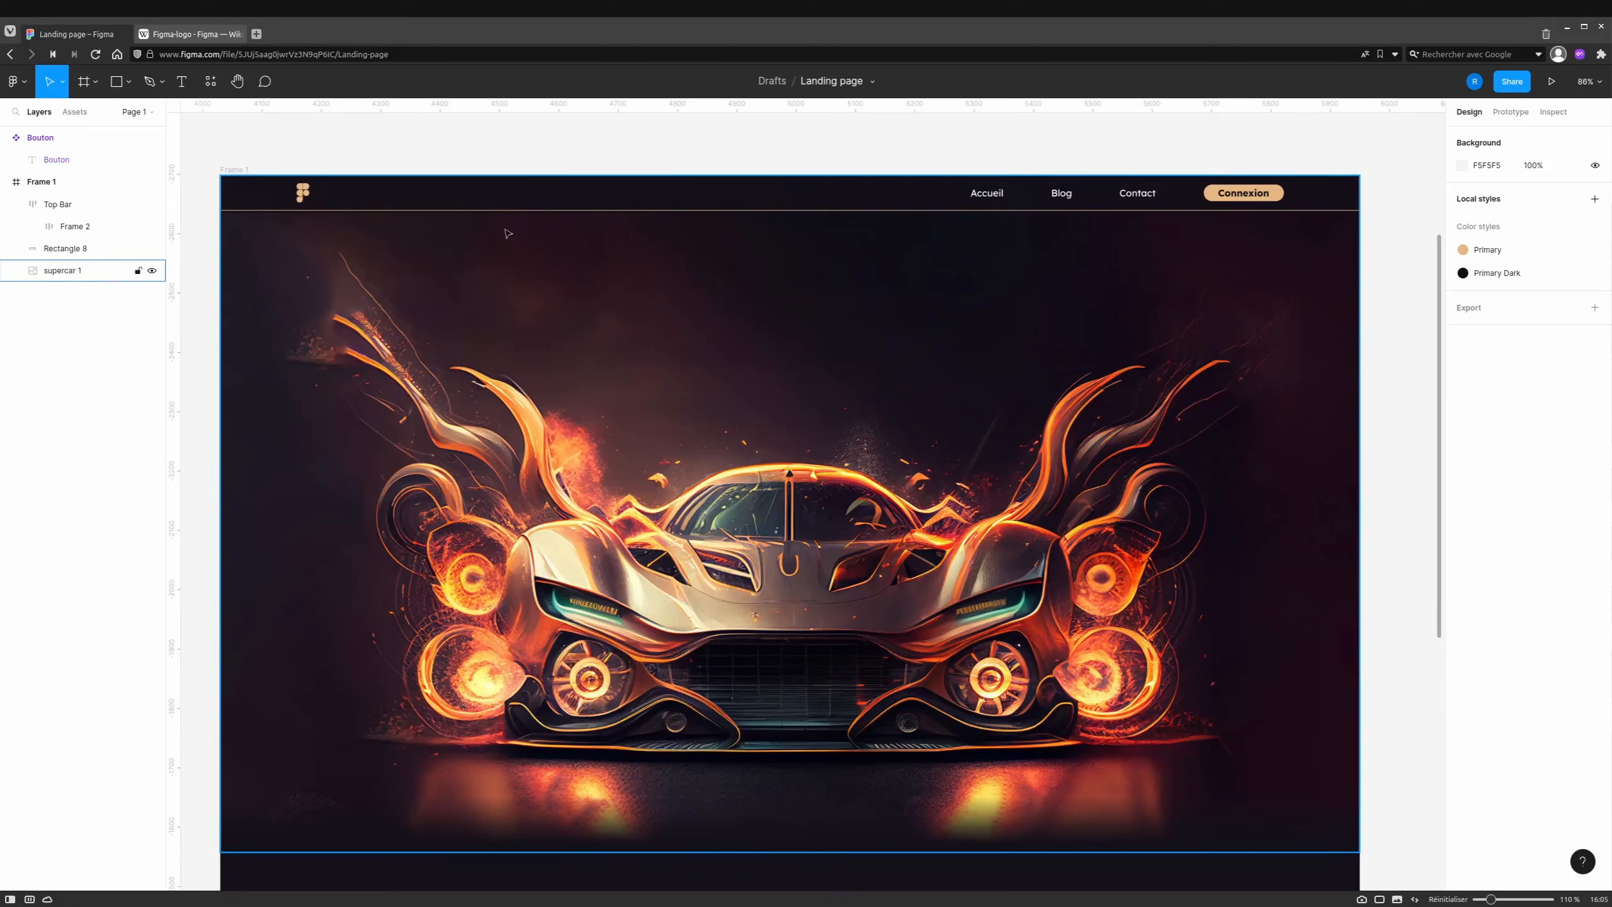
click(58, 204)
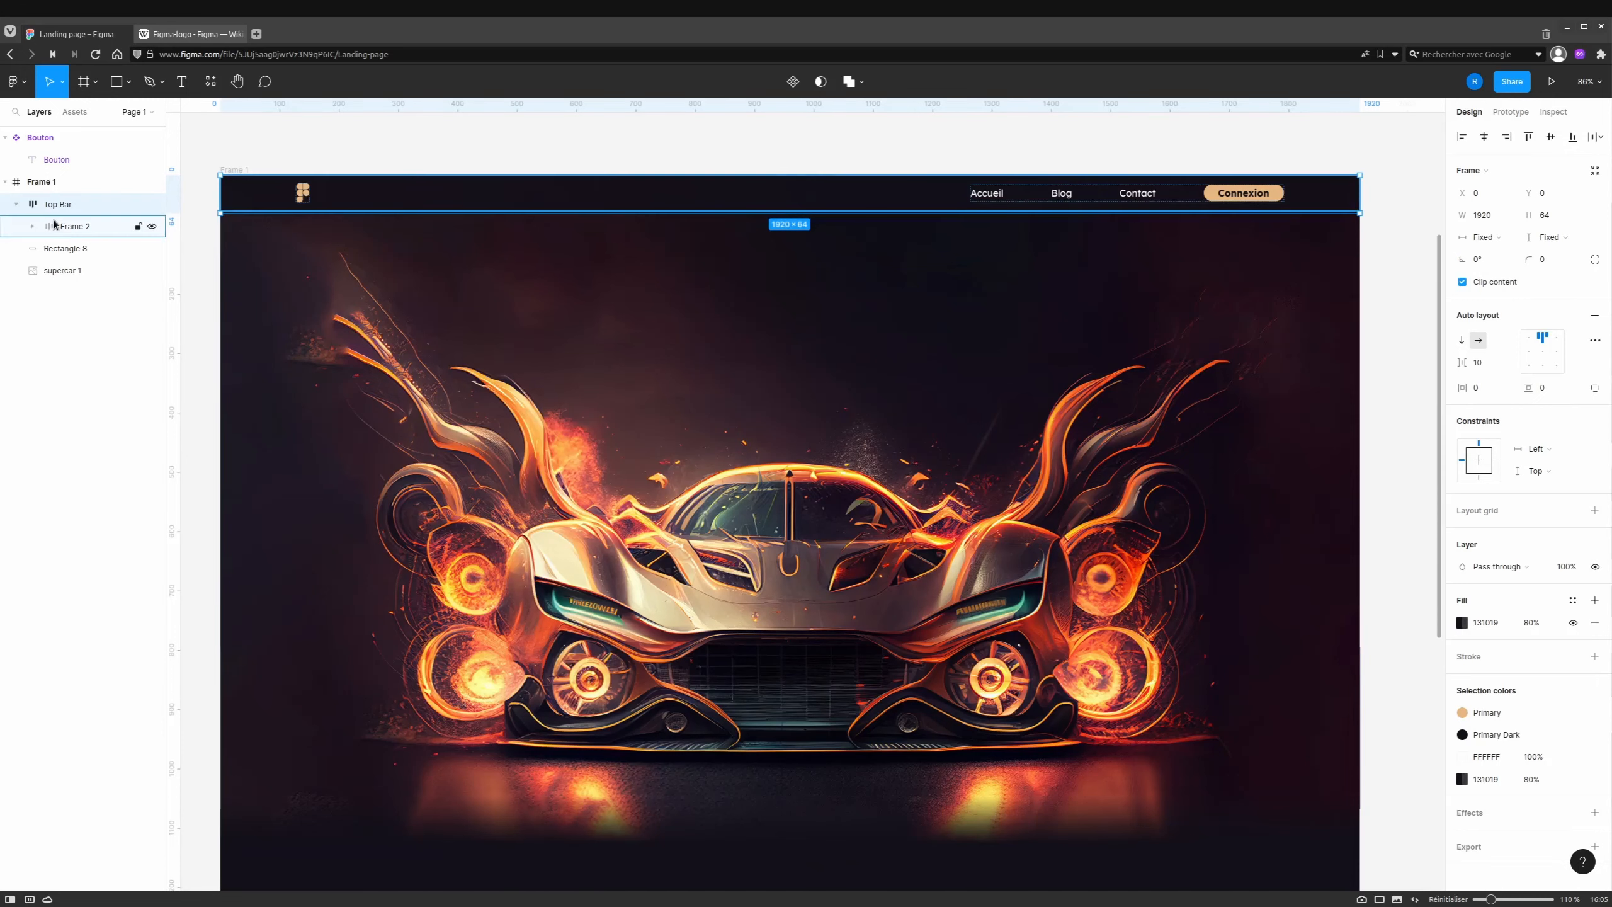
ctrl+click(300, 194)
click(86, 253)
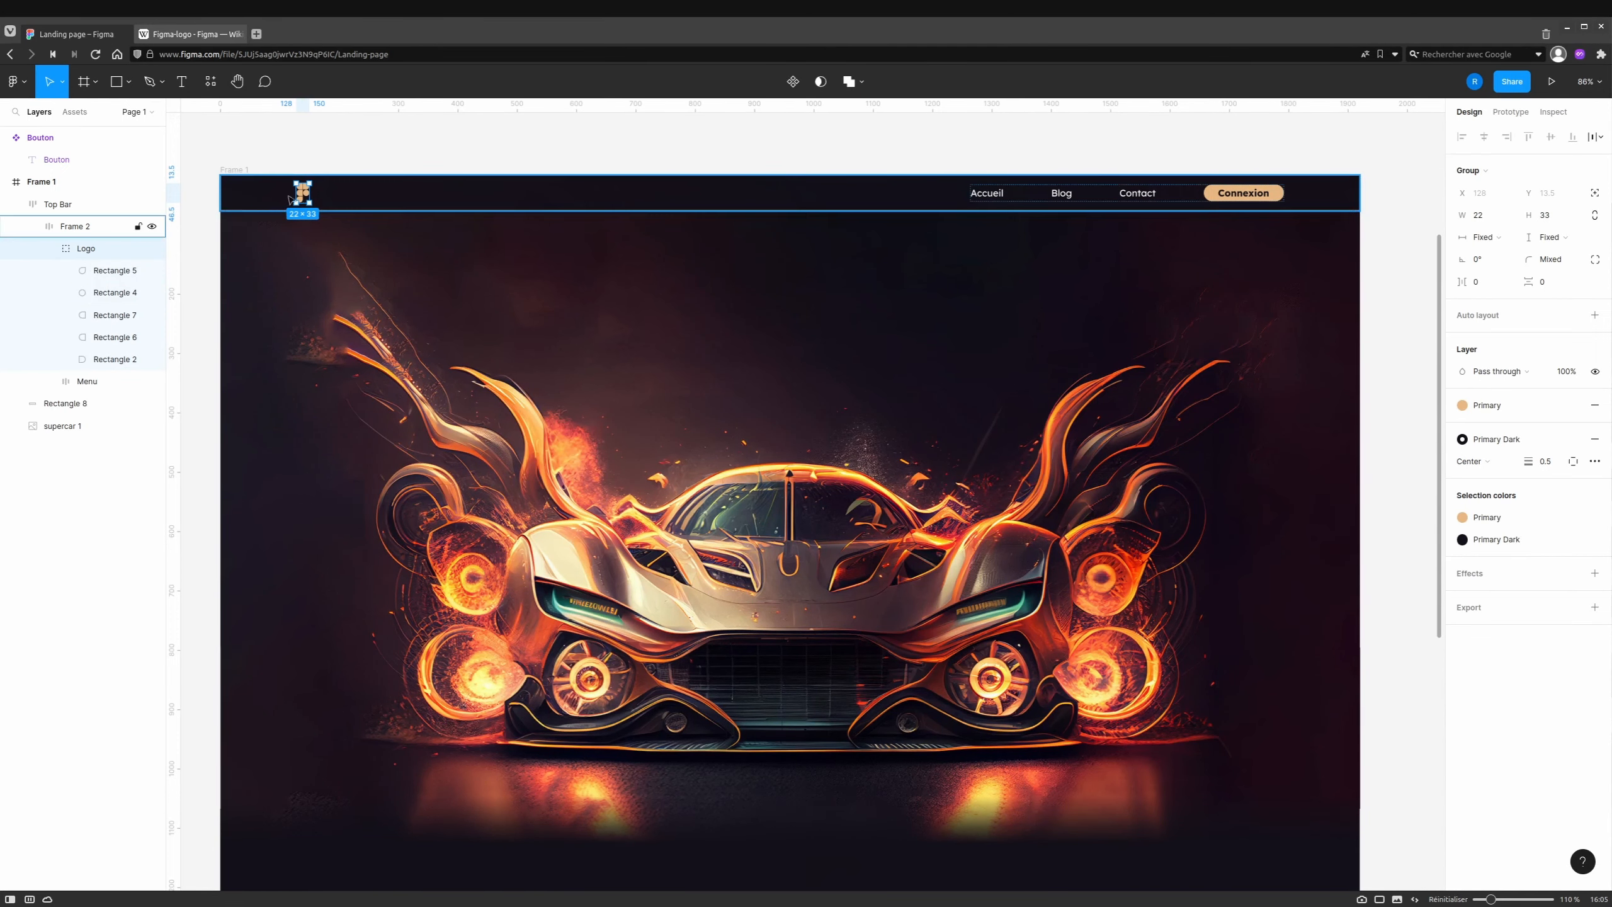
drag(305, 196, 802, 299)
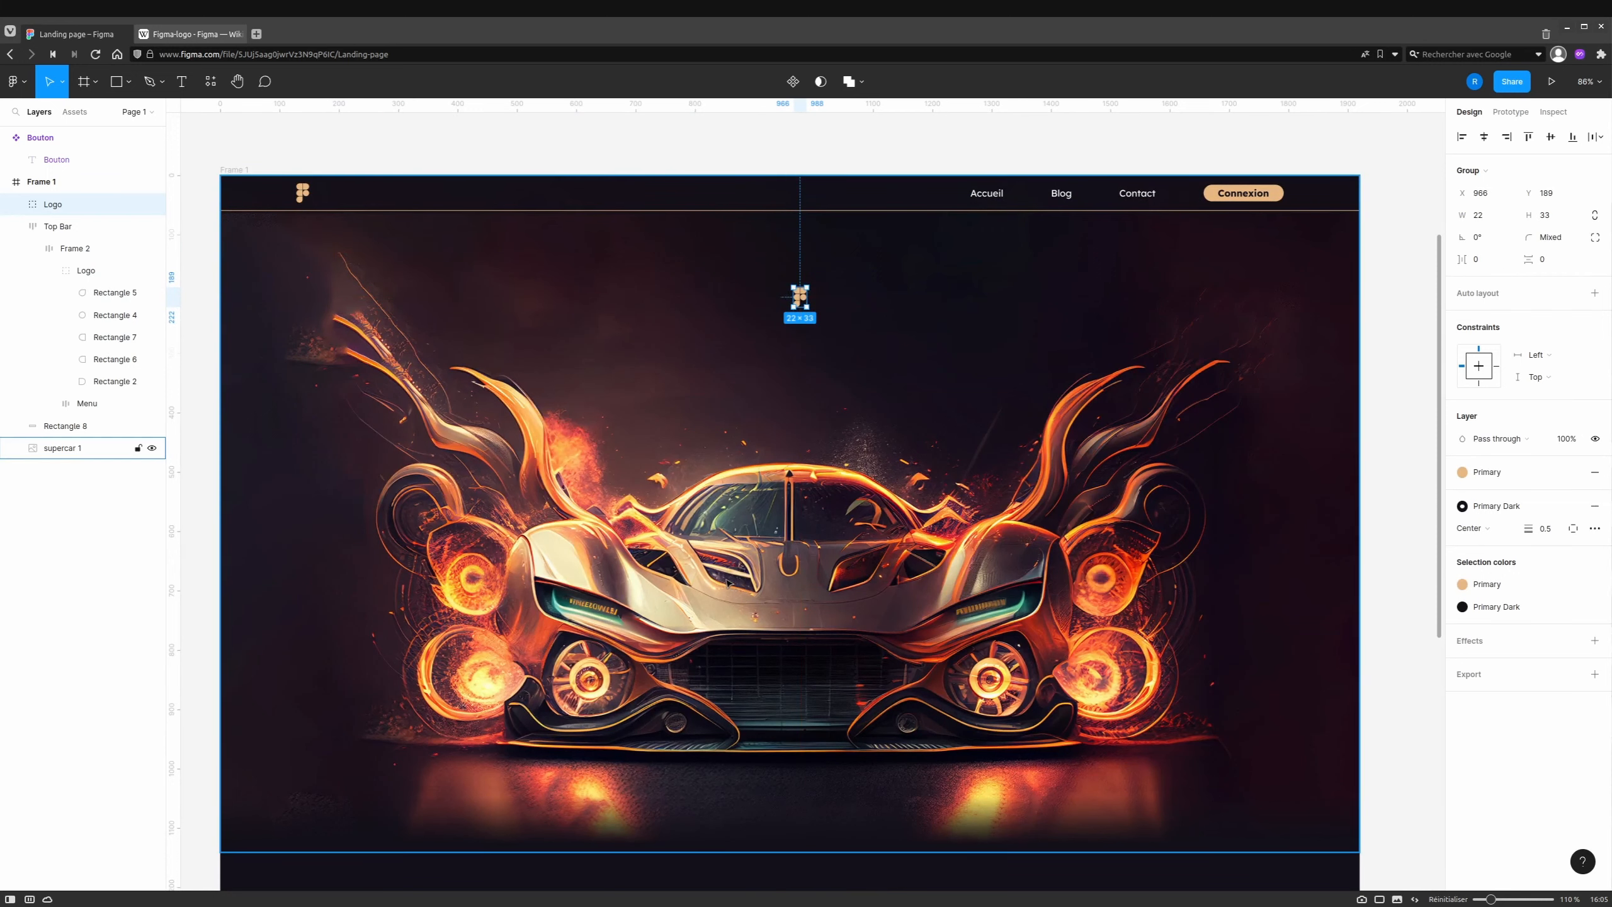
Scale the logo copy proportionally to a height of 64 and reposition it at about X 939, Y 142.
key(k)
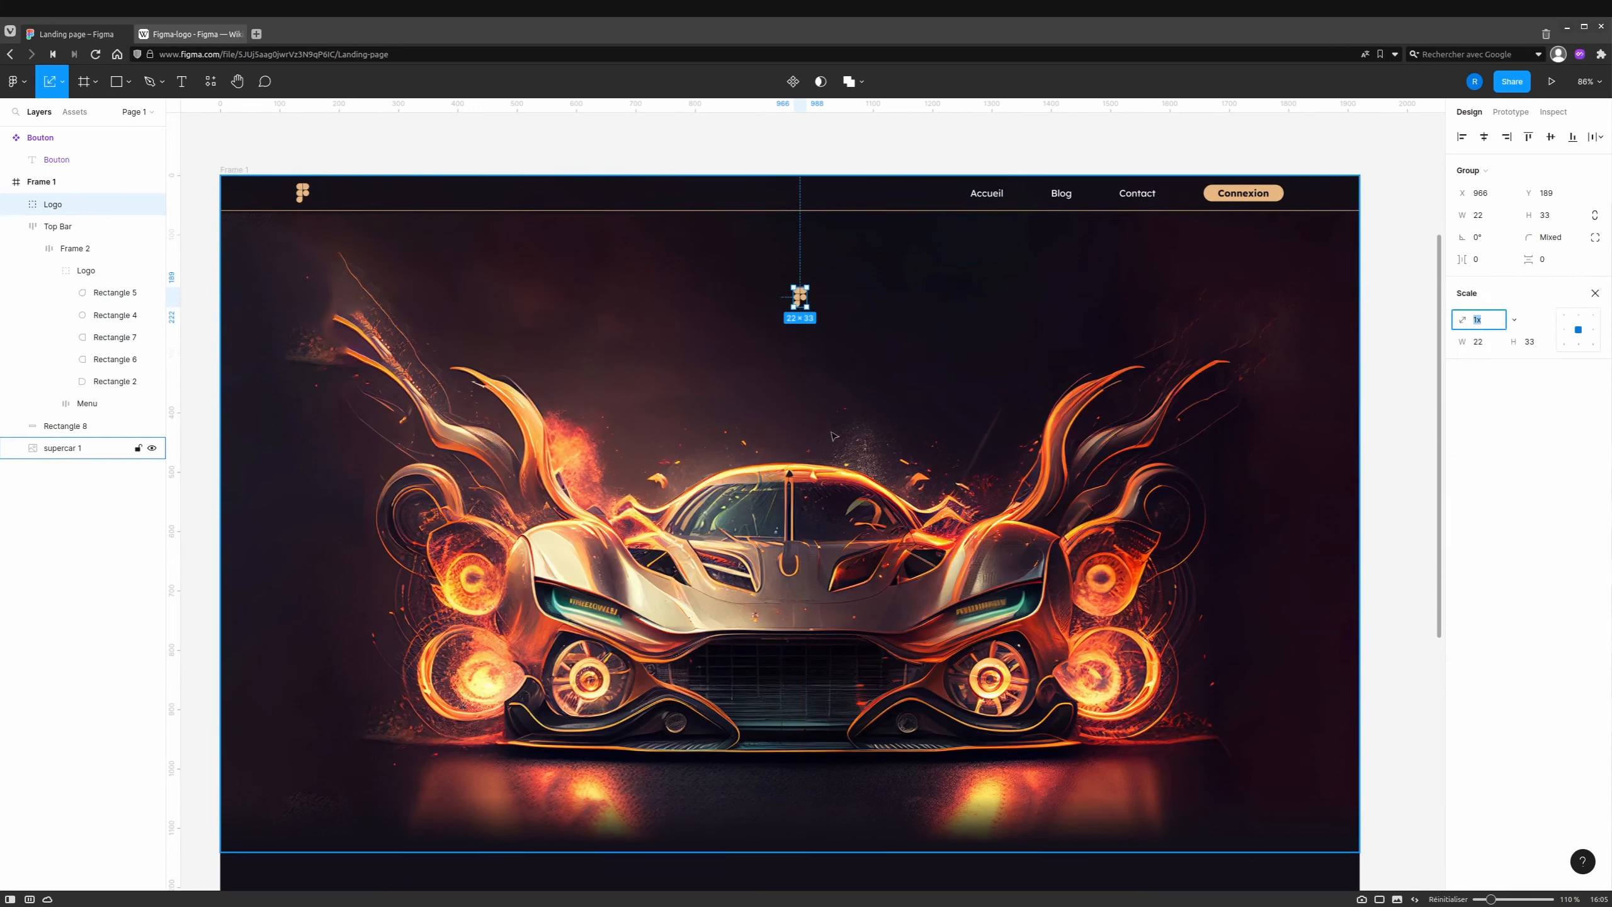
drag(810, 311, 819, 325)
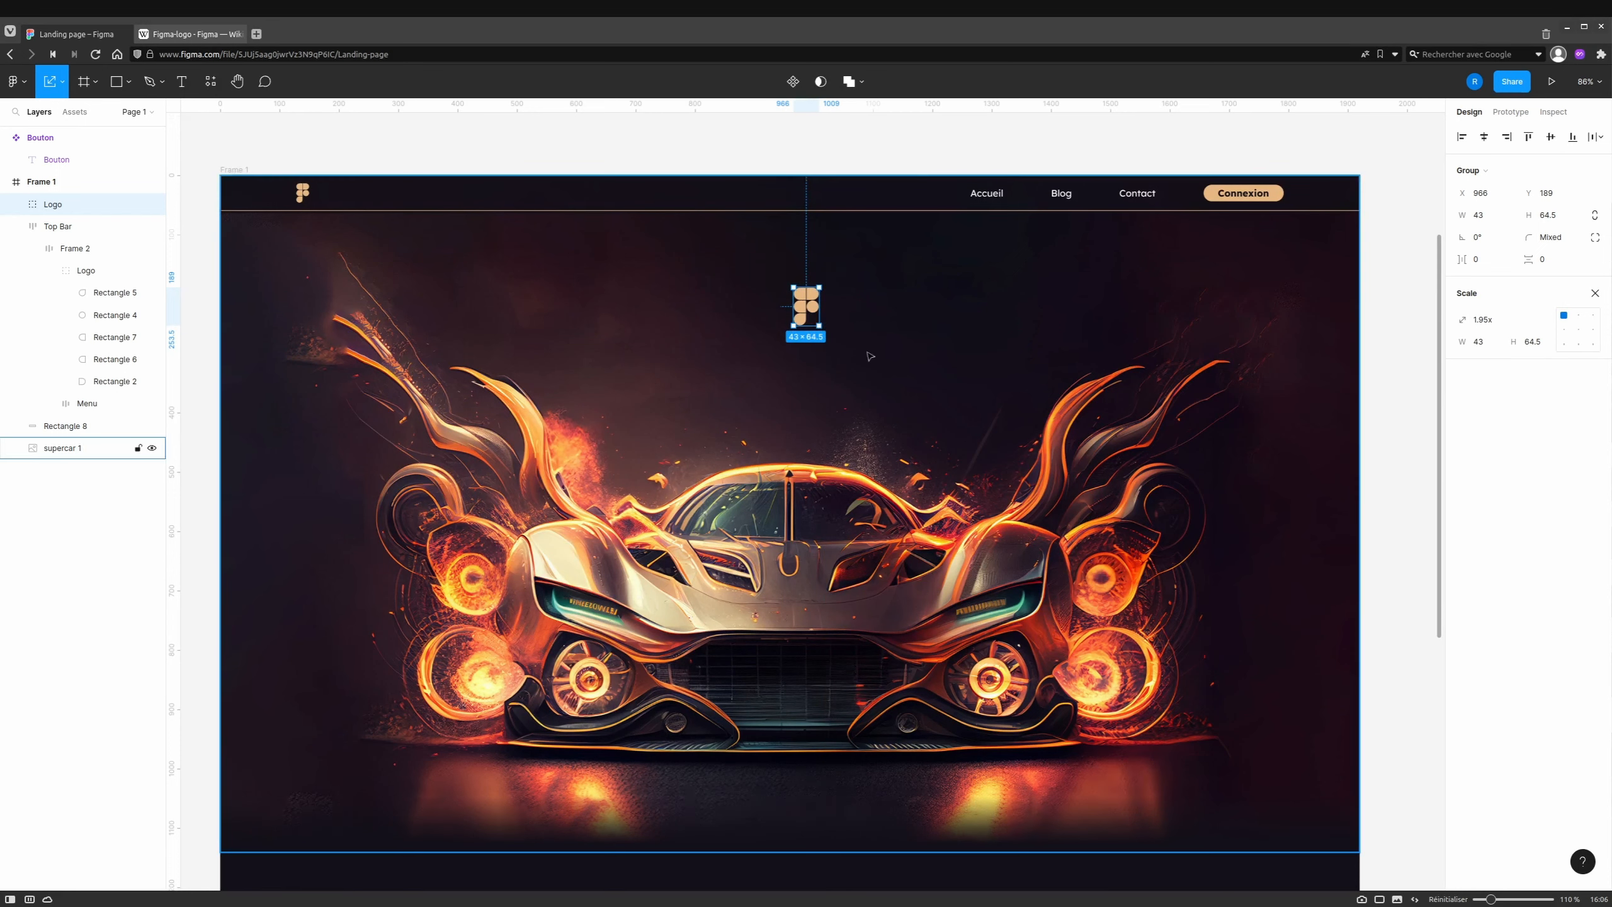
click(1566, 219)
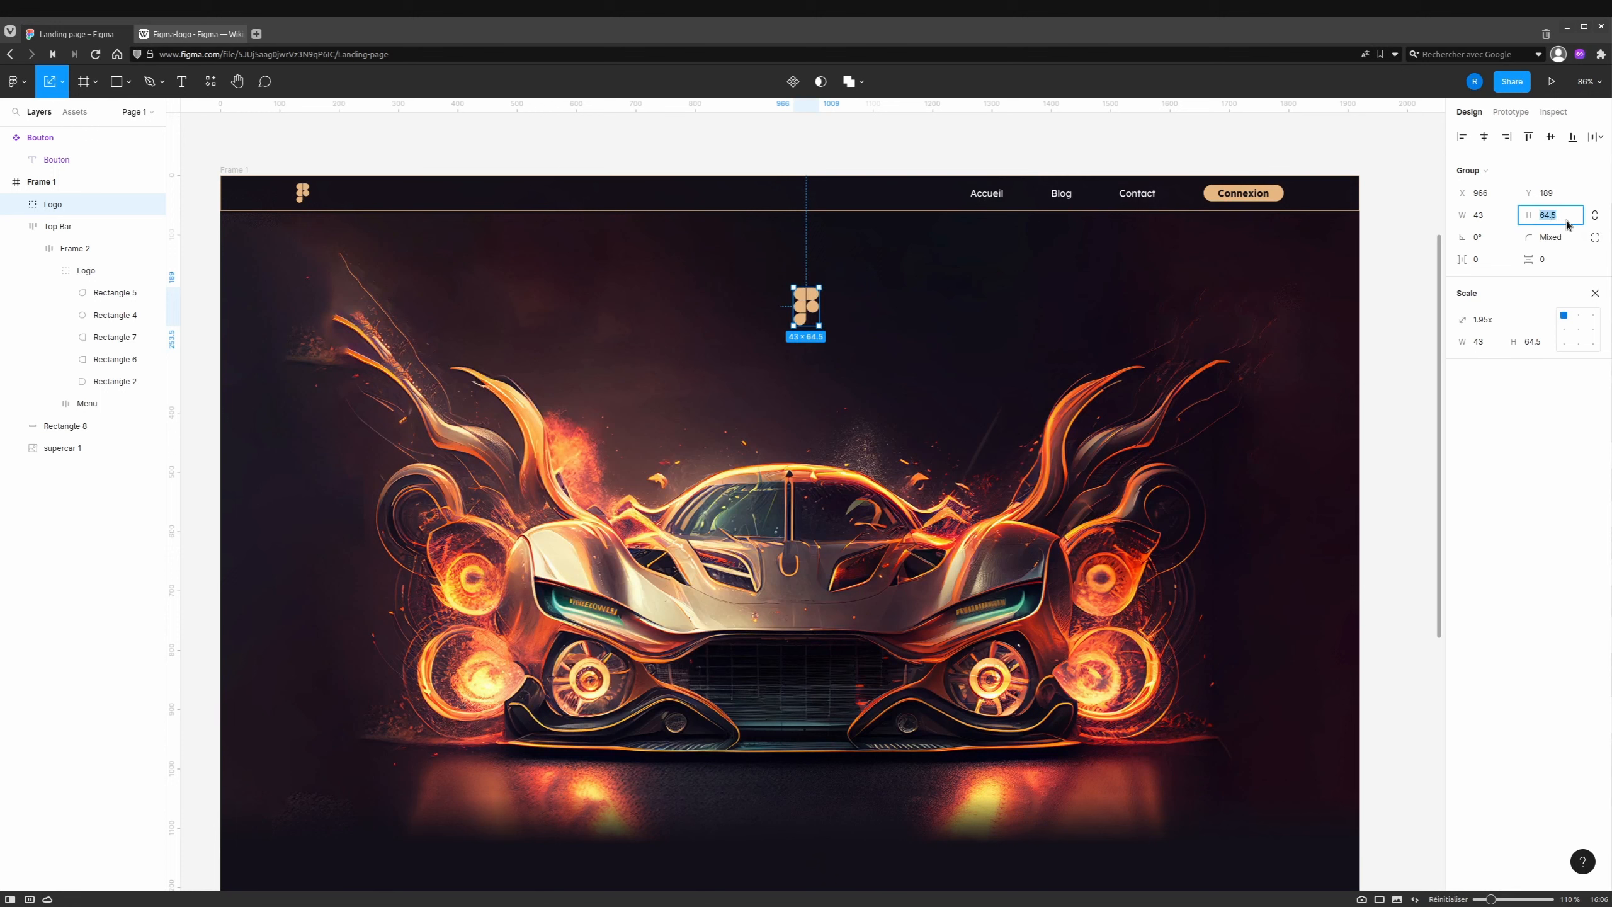
click(1595, 215)
click(1553, 219)
text(64)
key(Return)
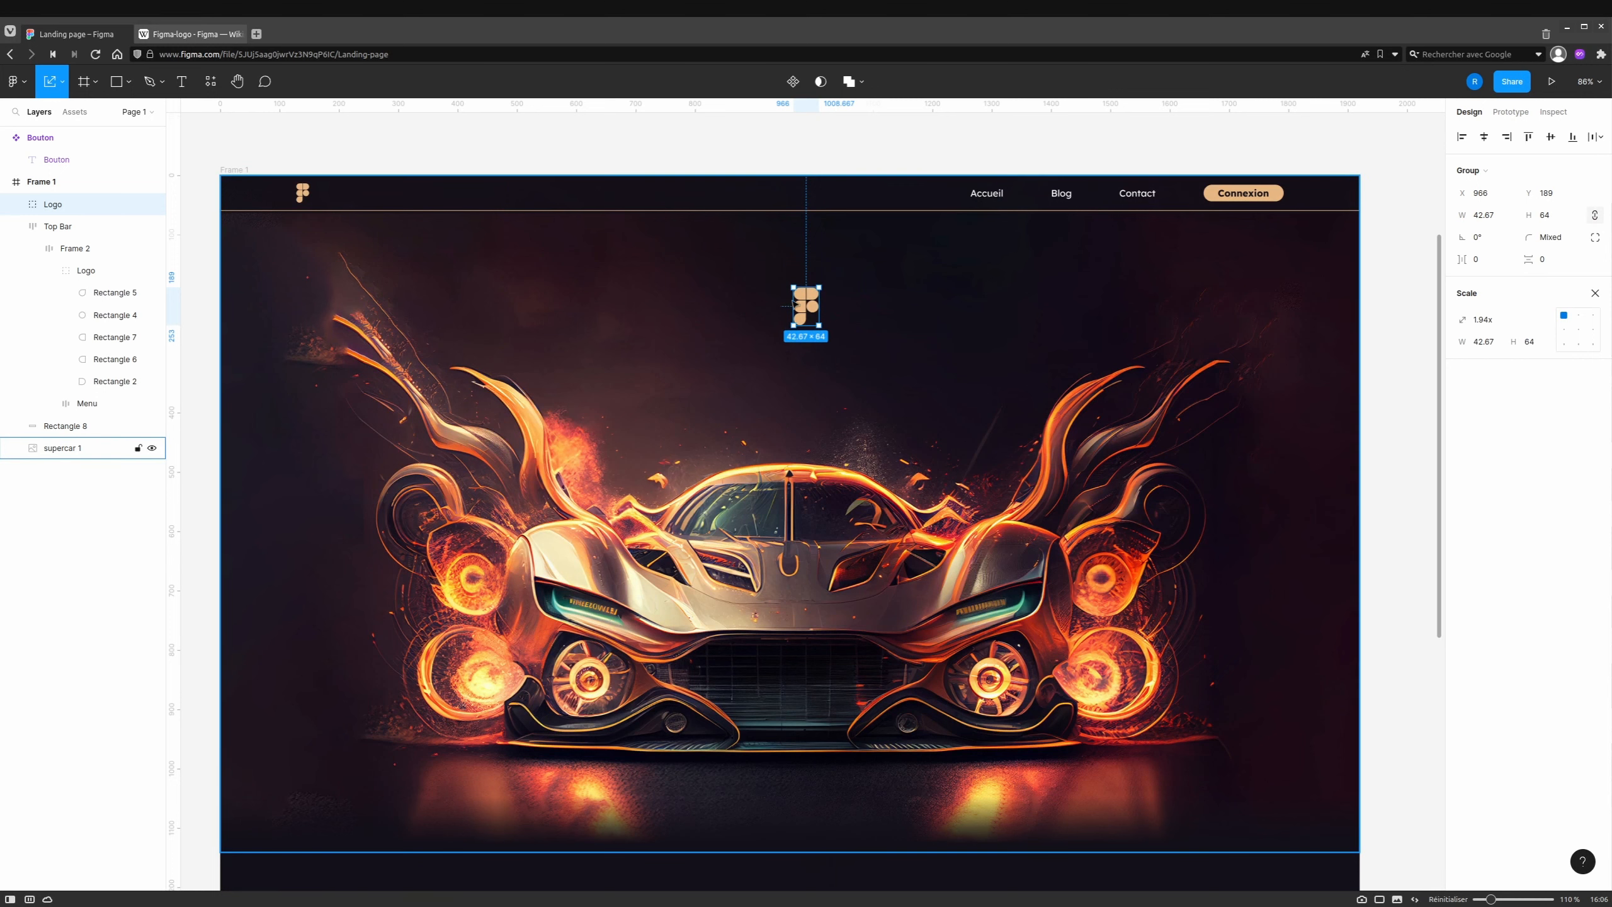
drag(811, 313, 794, 286)
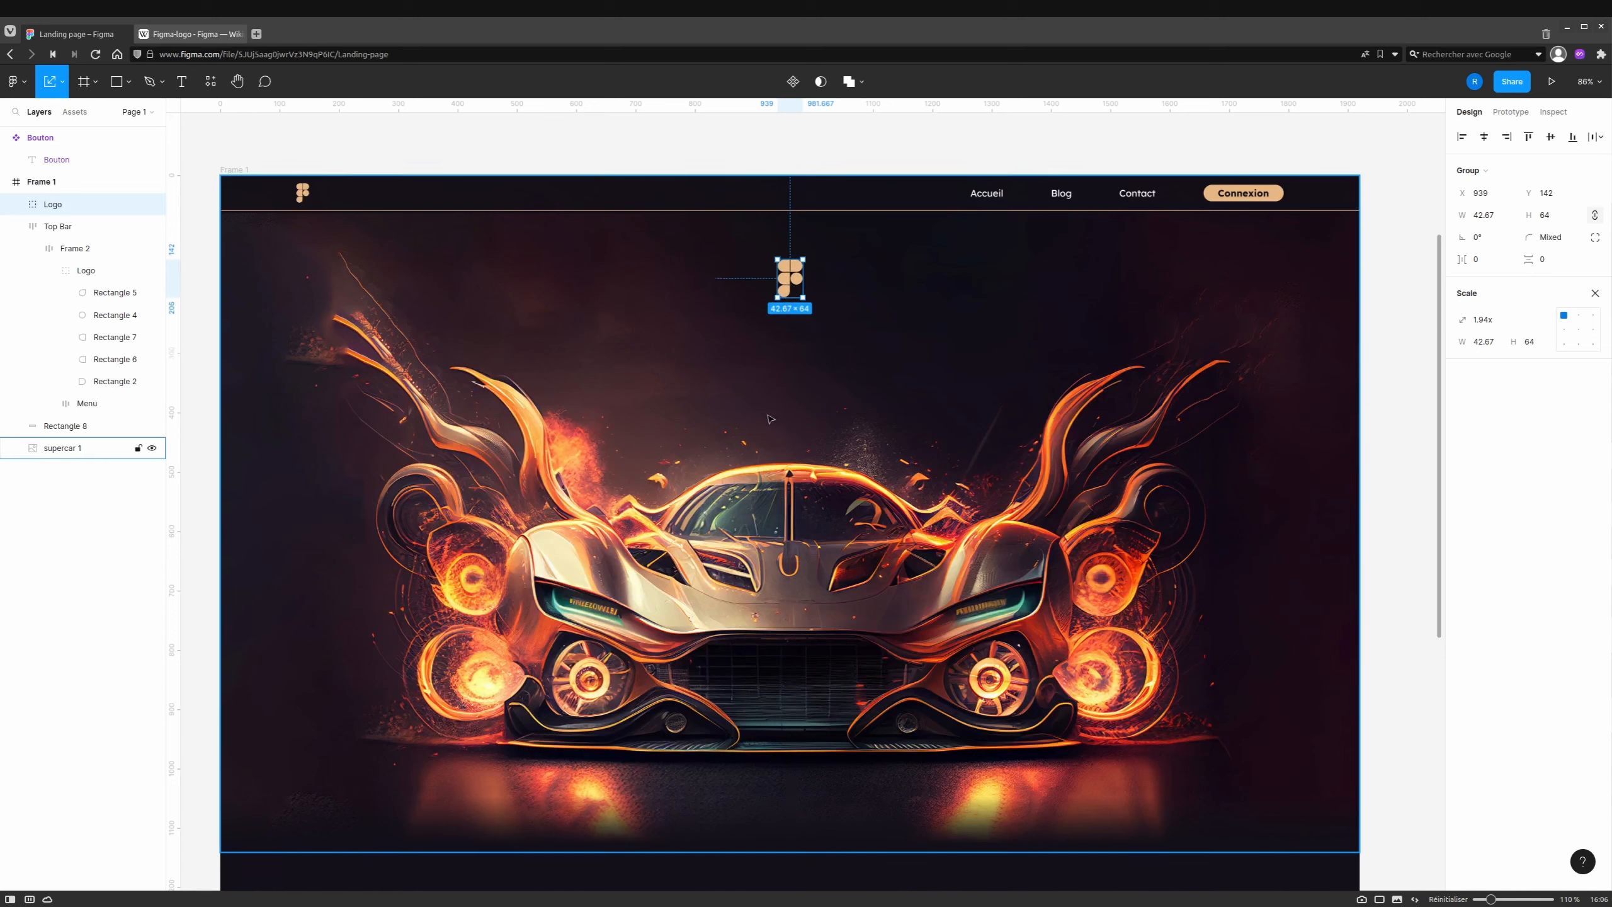
Add the text "Apprendre Figma" below the large logo on the hero image.
key(t)
click(758, 336)
text(A)
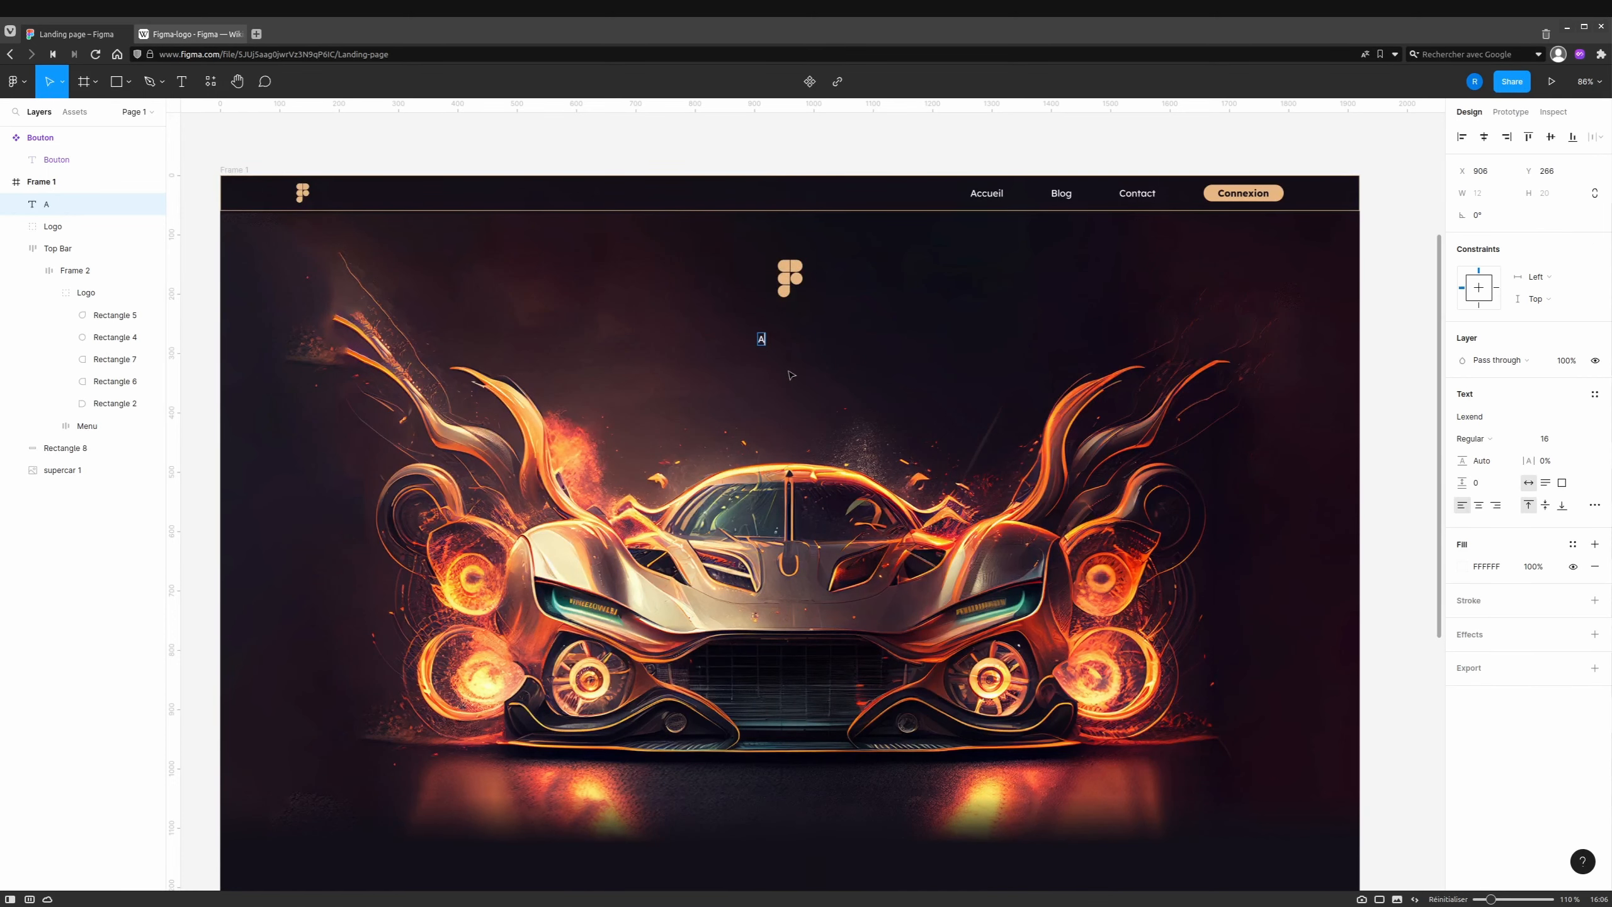
text(pprendre Figma)
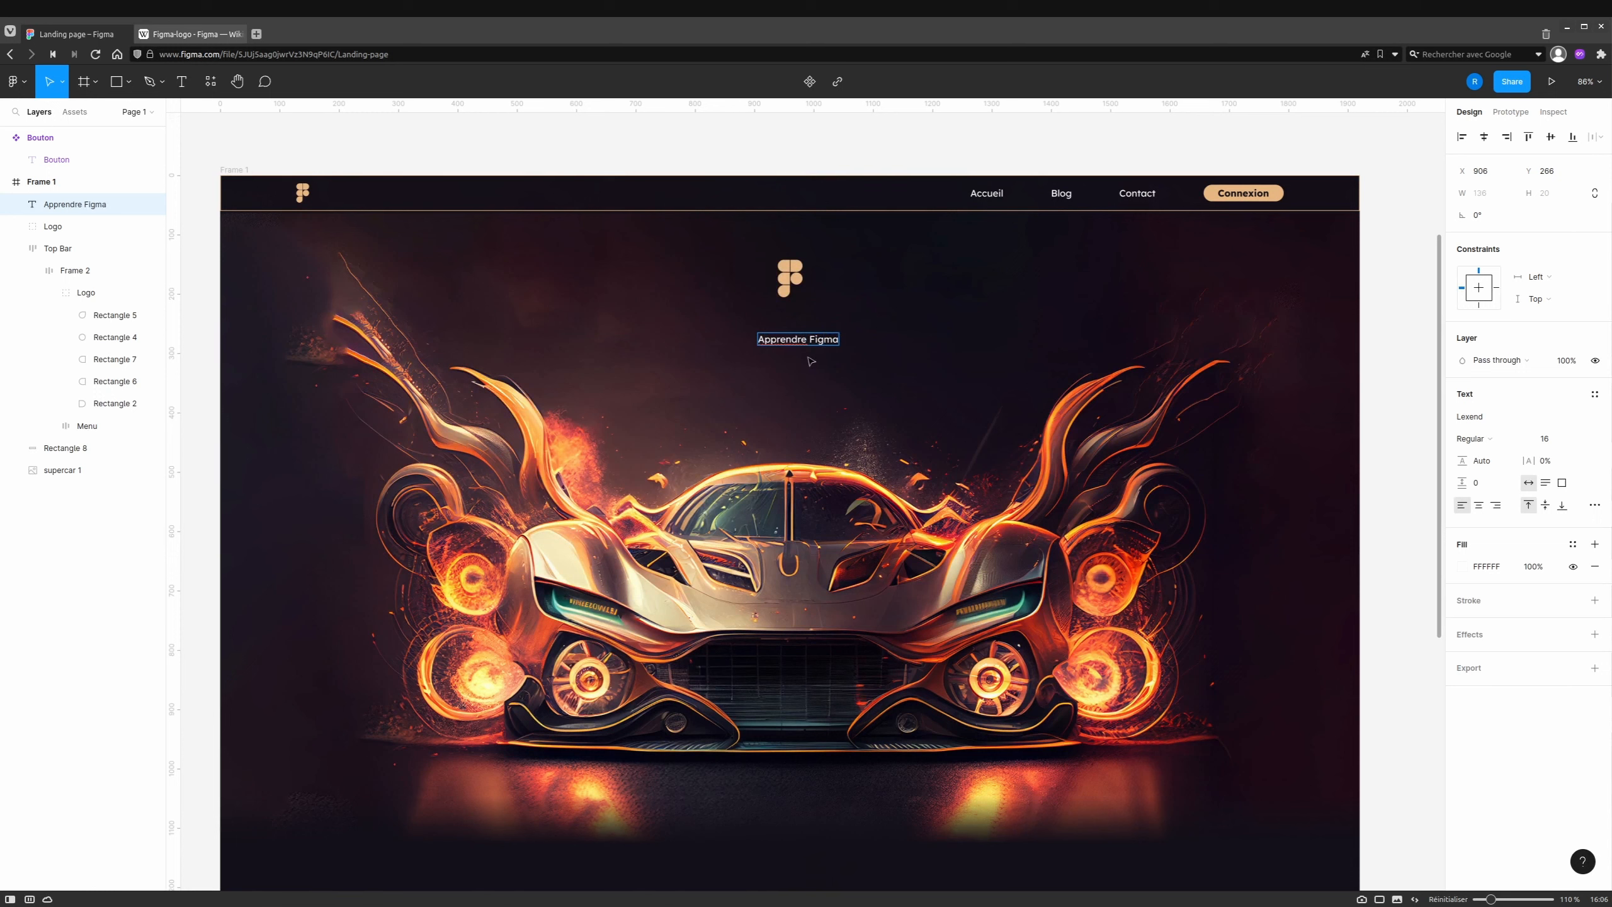
Format the "Apprendre Figma" title with size 64, uppercase case and Bold weight.
triple_click(793, 339)
click(1585, 439)
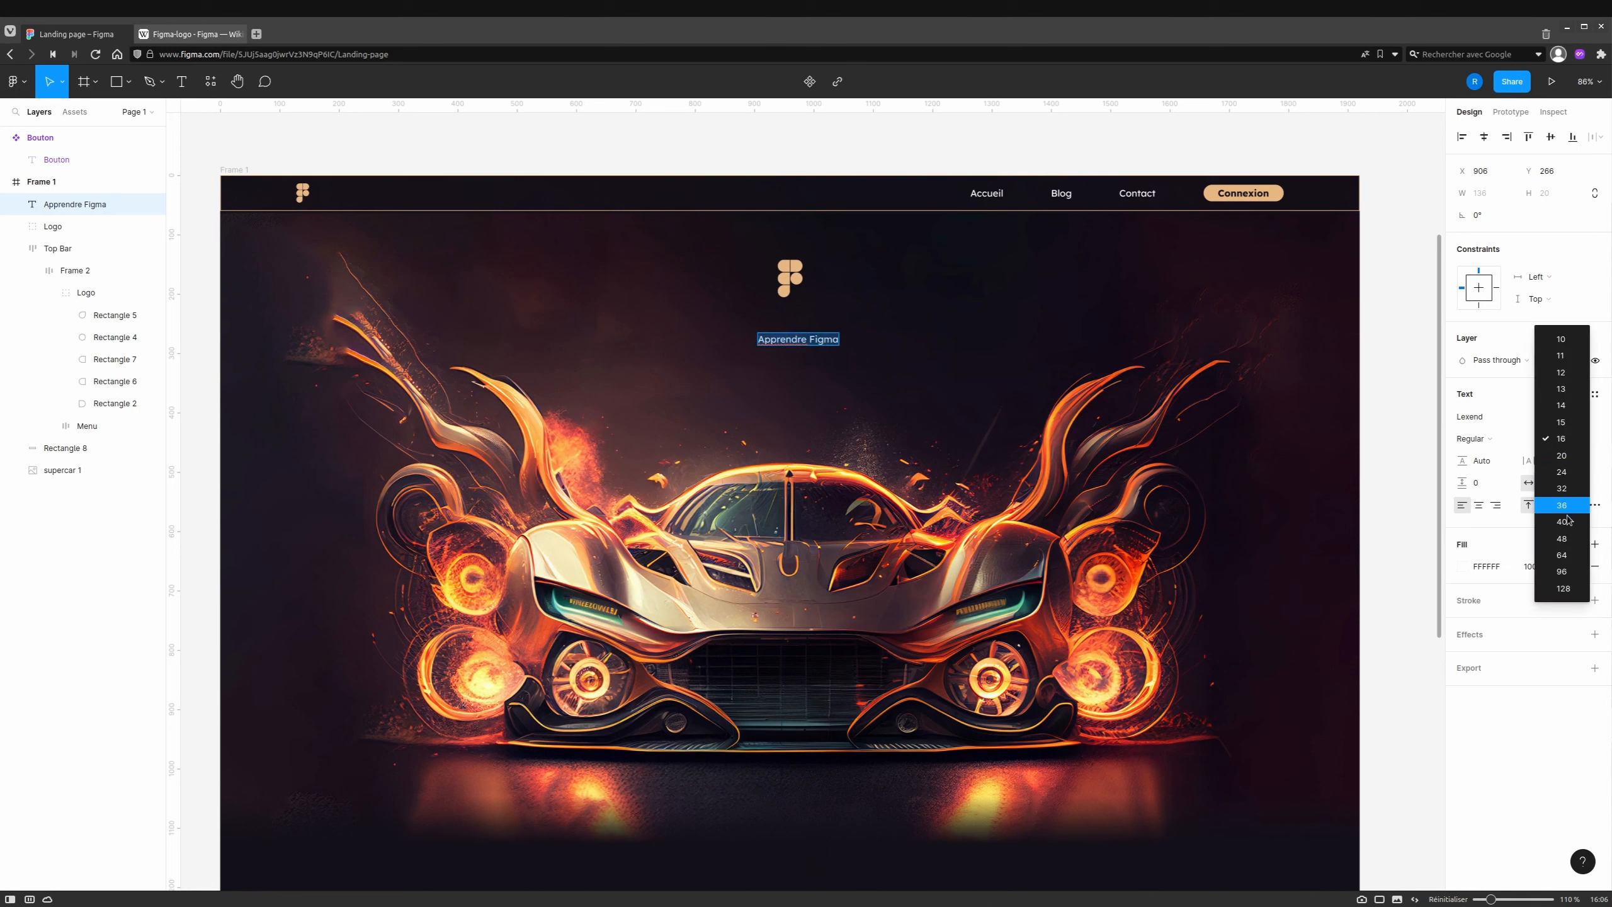
click(1561, 554)
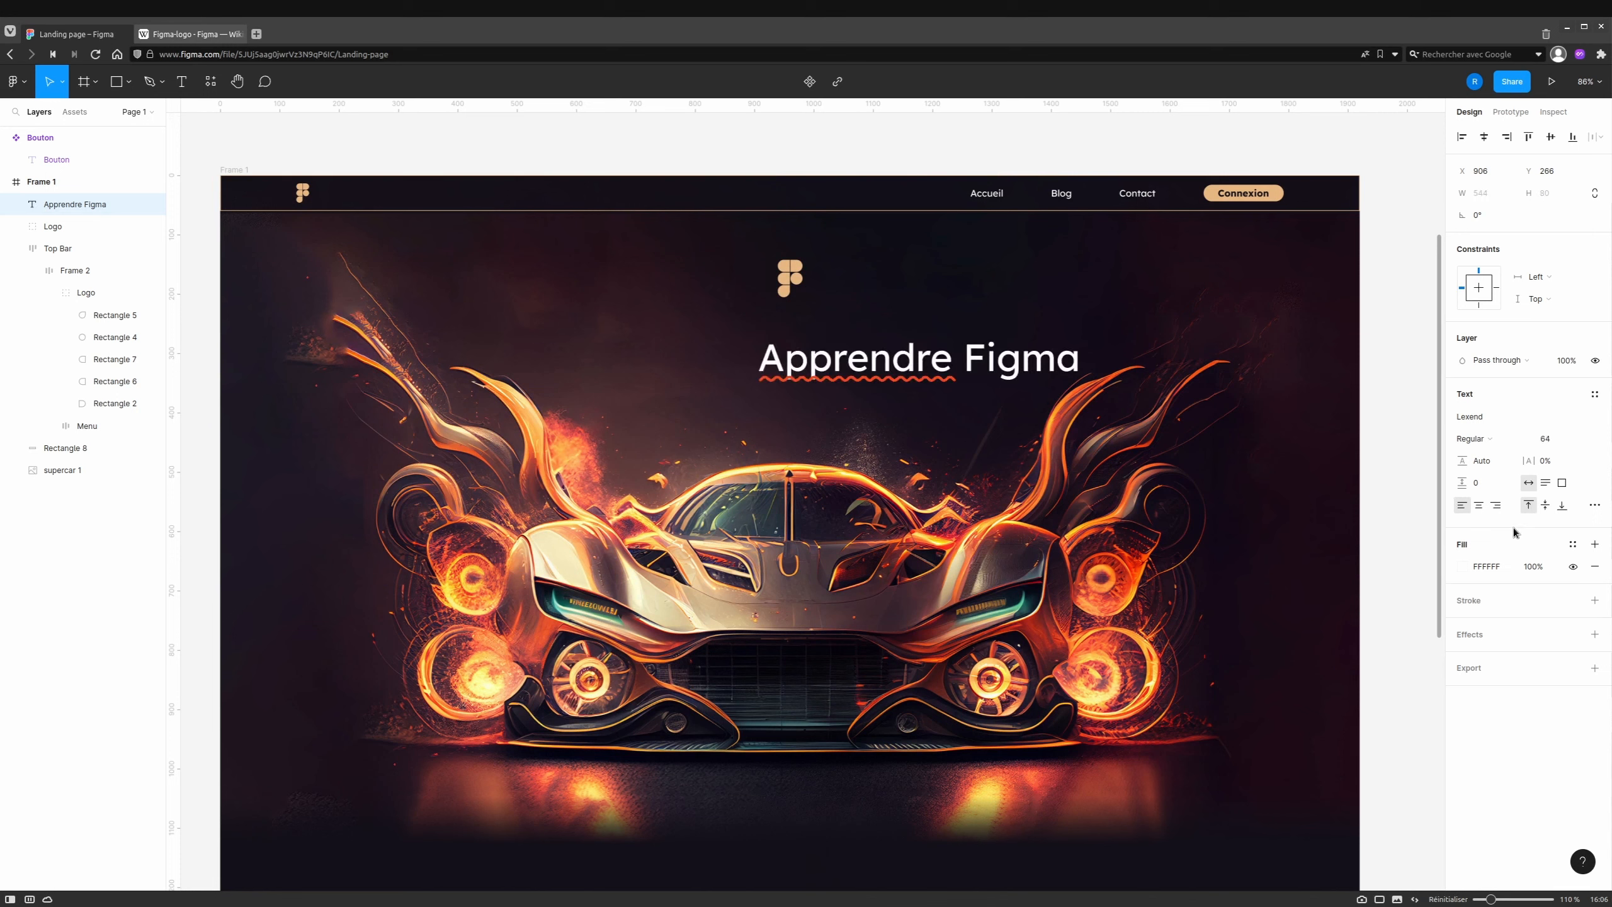
click(1595, 506)
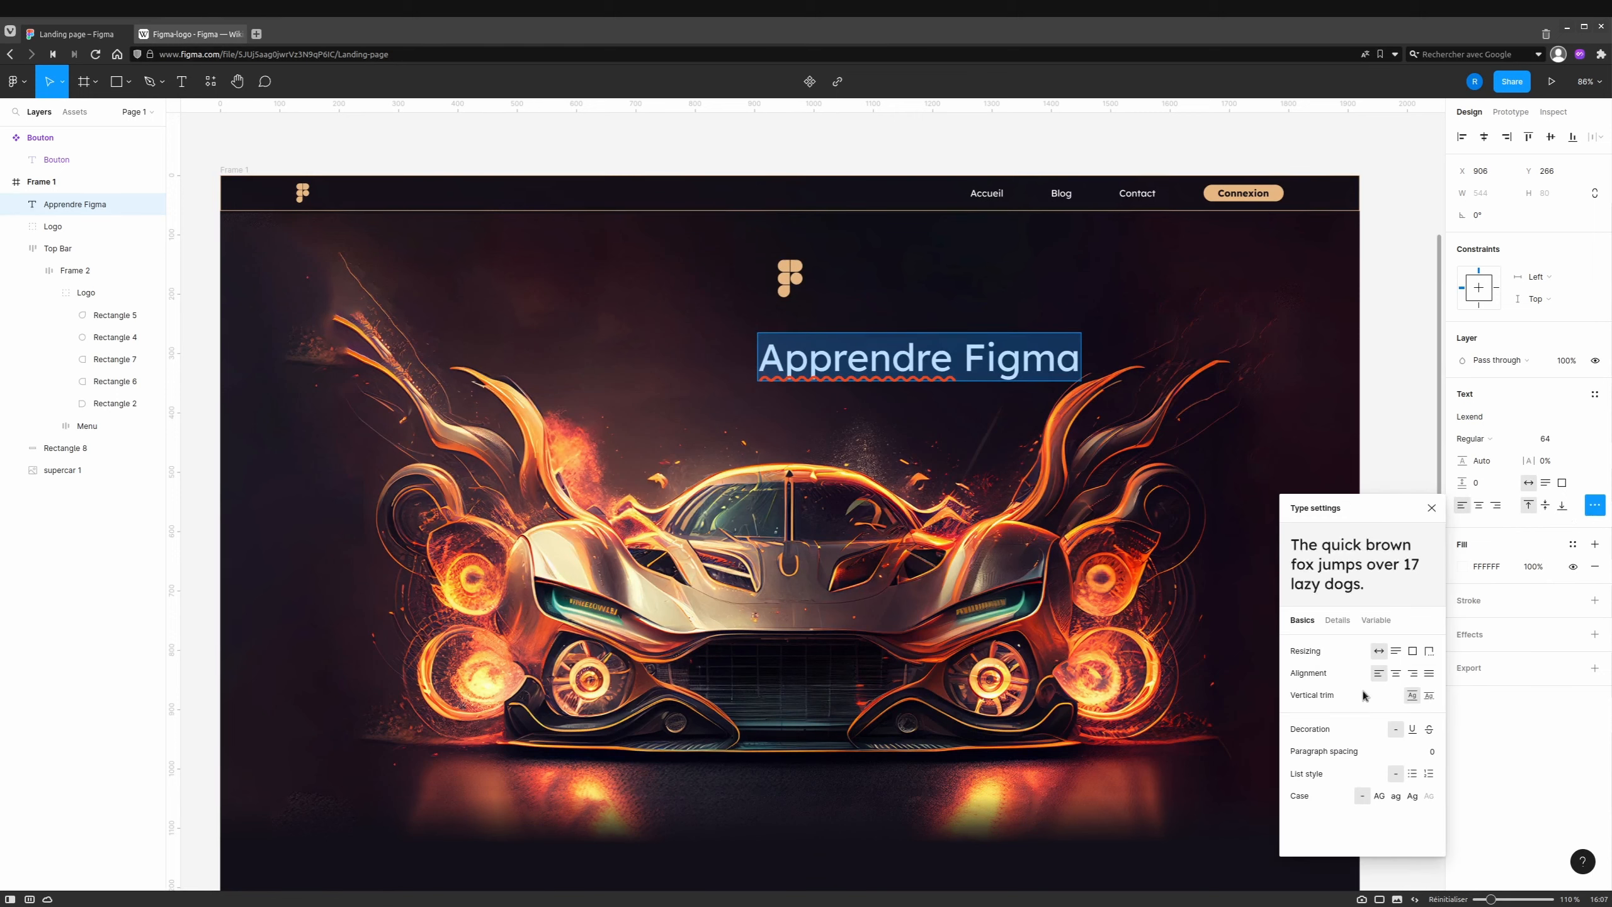
click(1379, 798)
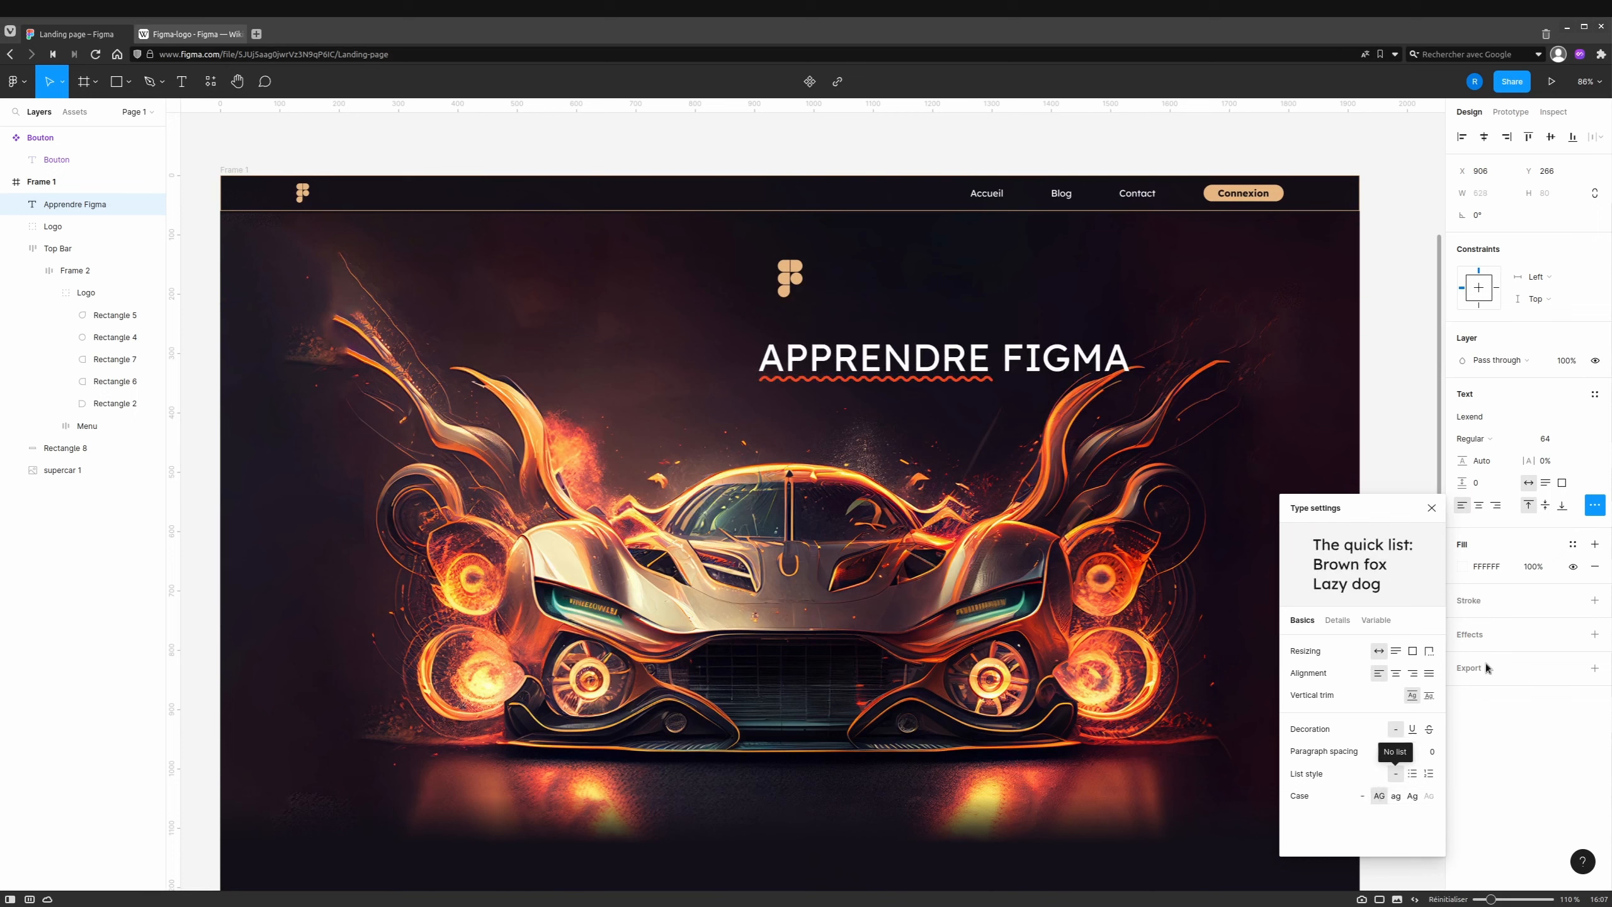
click(1476, 444)
click(1488, 495)
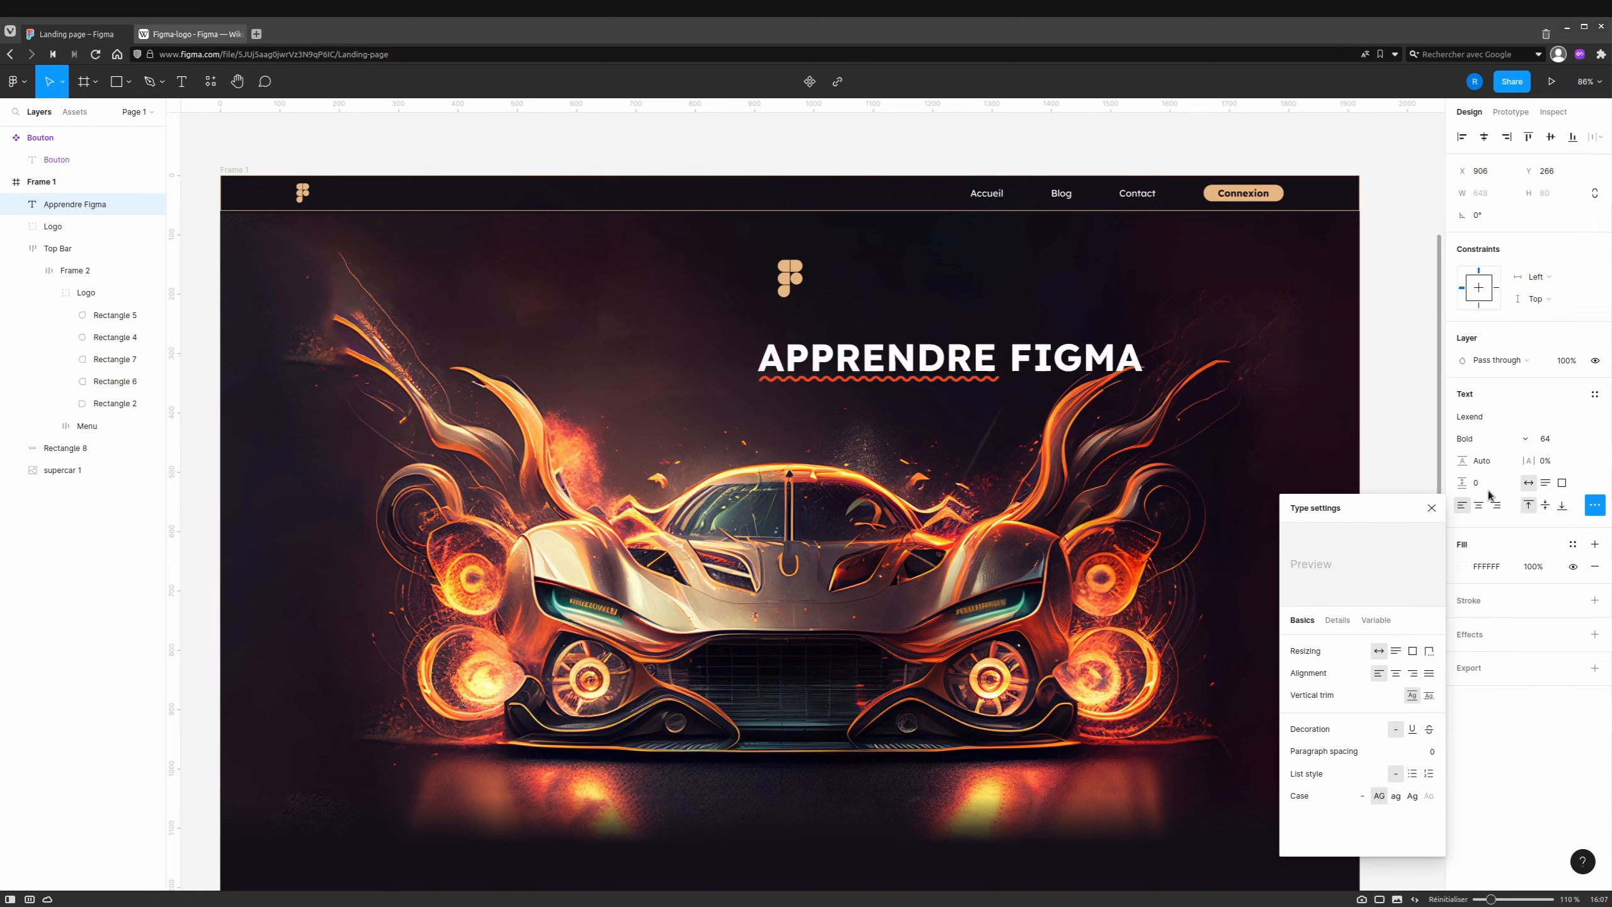
Move the title closer under the logo to about X 770, Y 242, and paste the Lorem ipsum paragraph beneath it.
drag(988, 359, 936, 350)
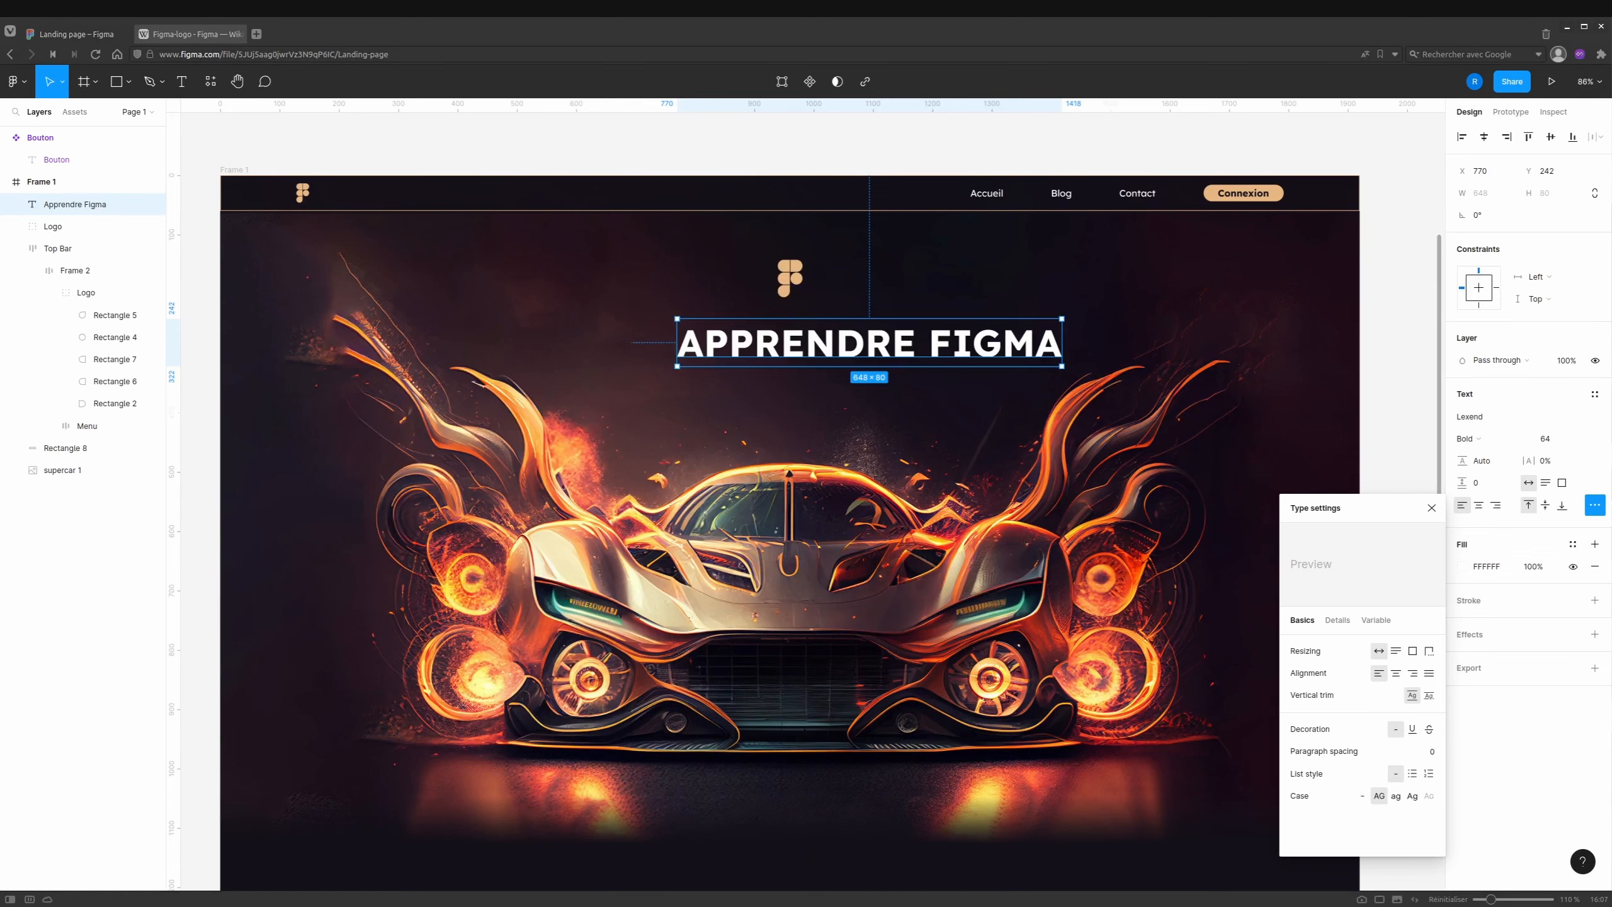
click(825, 396)
key(ctrl+v)
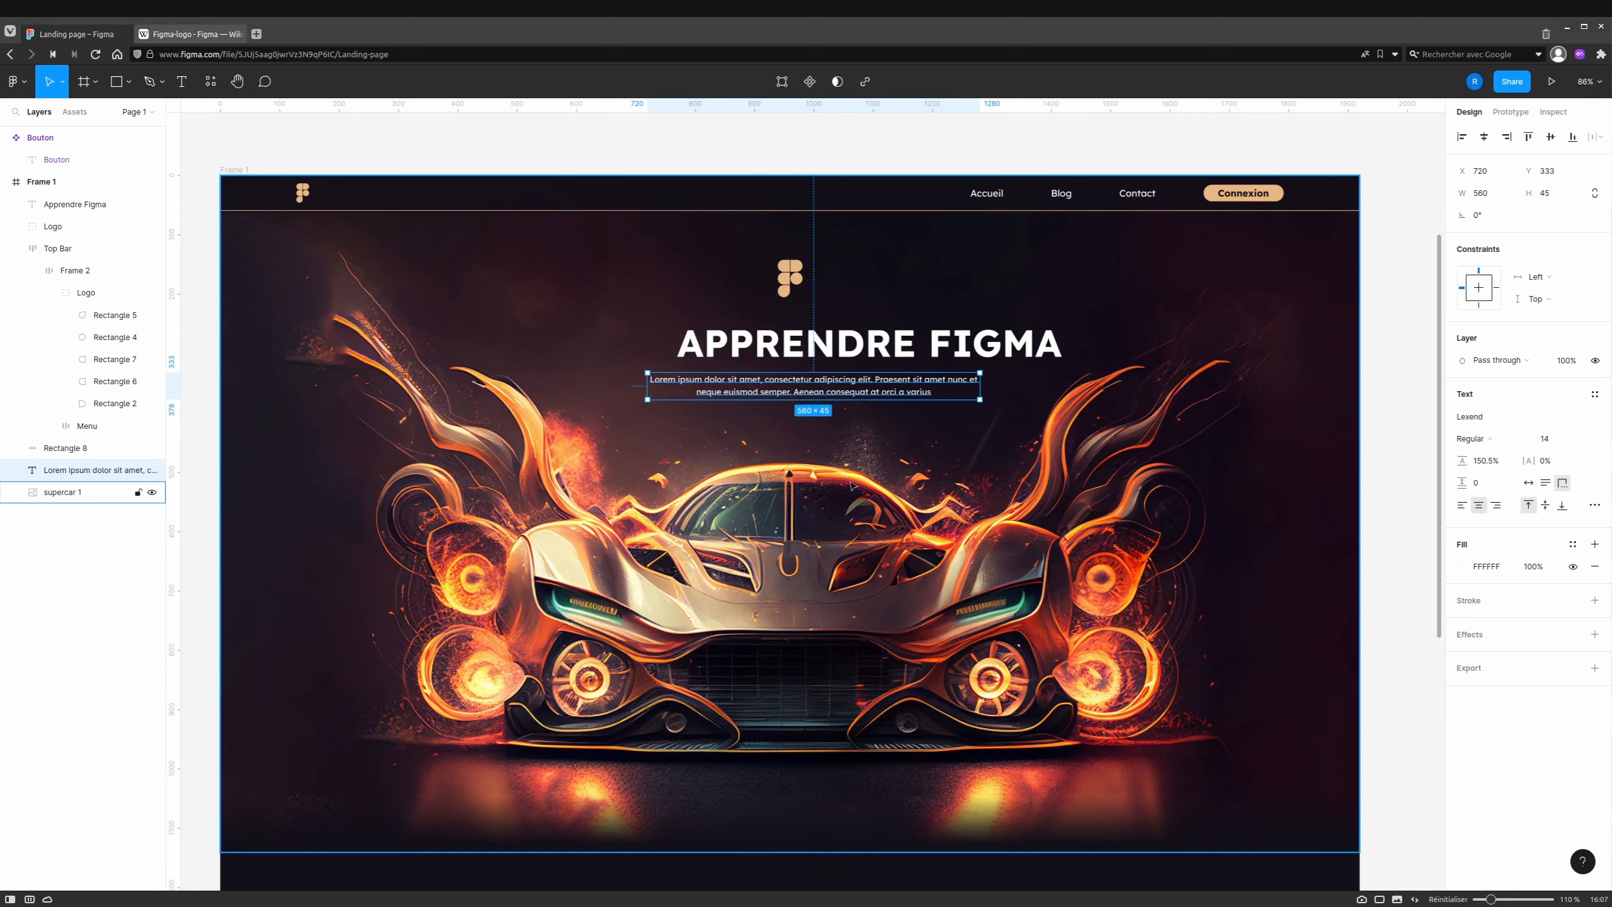
Draw a line about 289 long below the Lorem ipsum paragraph and set its rotation to 0°.
click(128, 82)
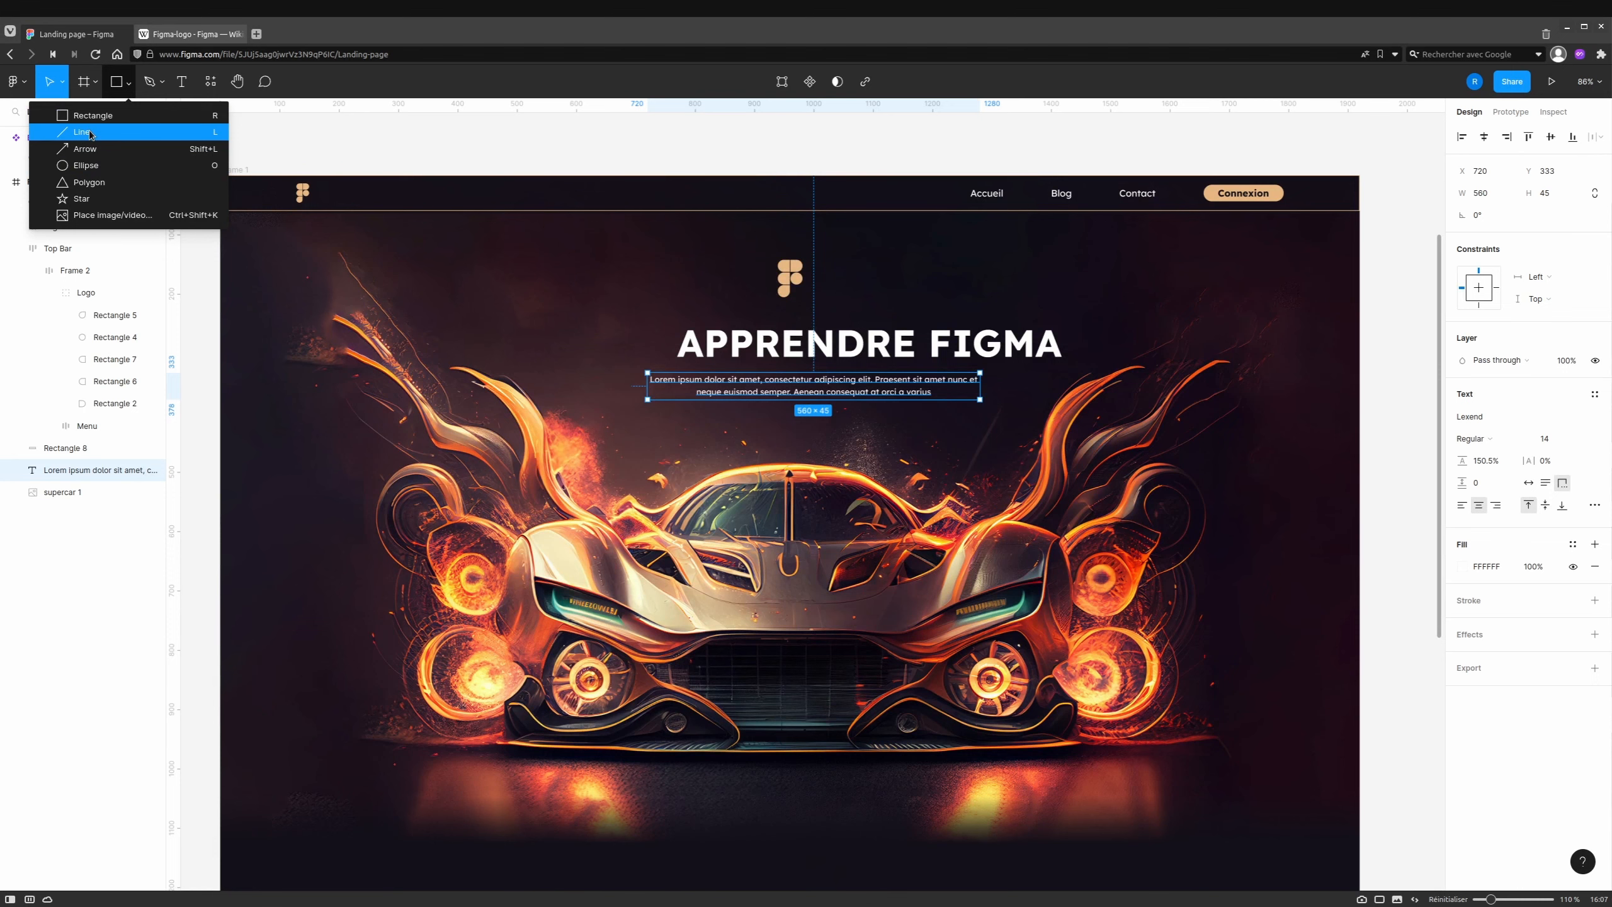
click(182, 132)
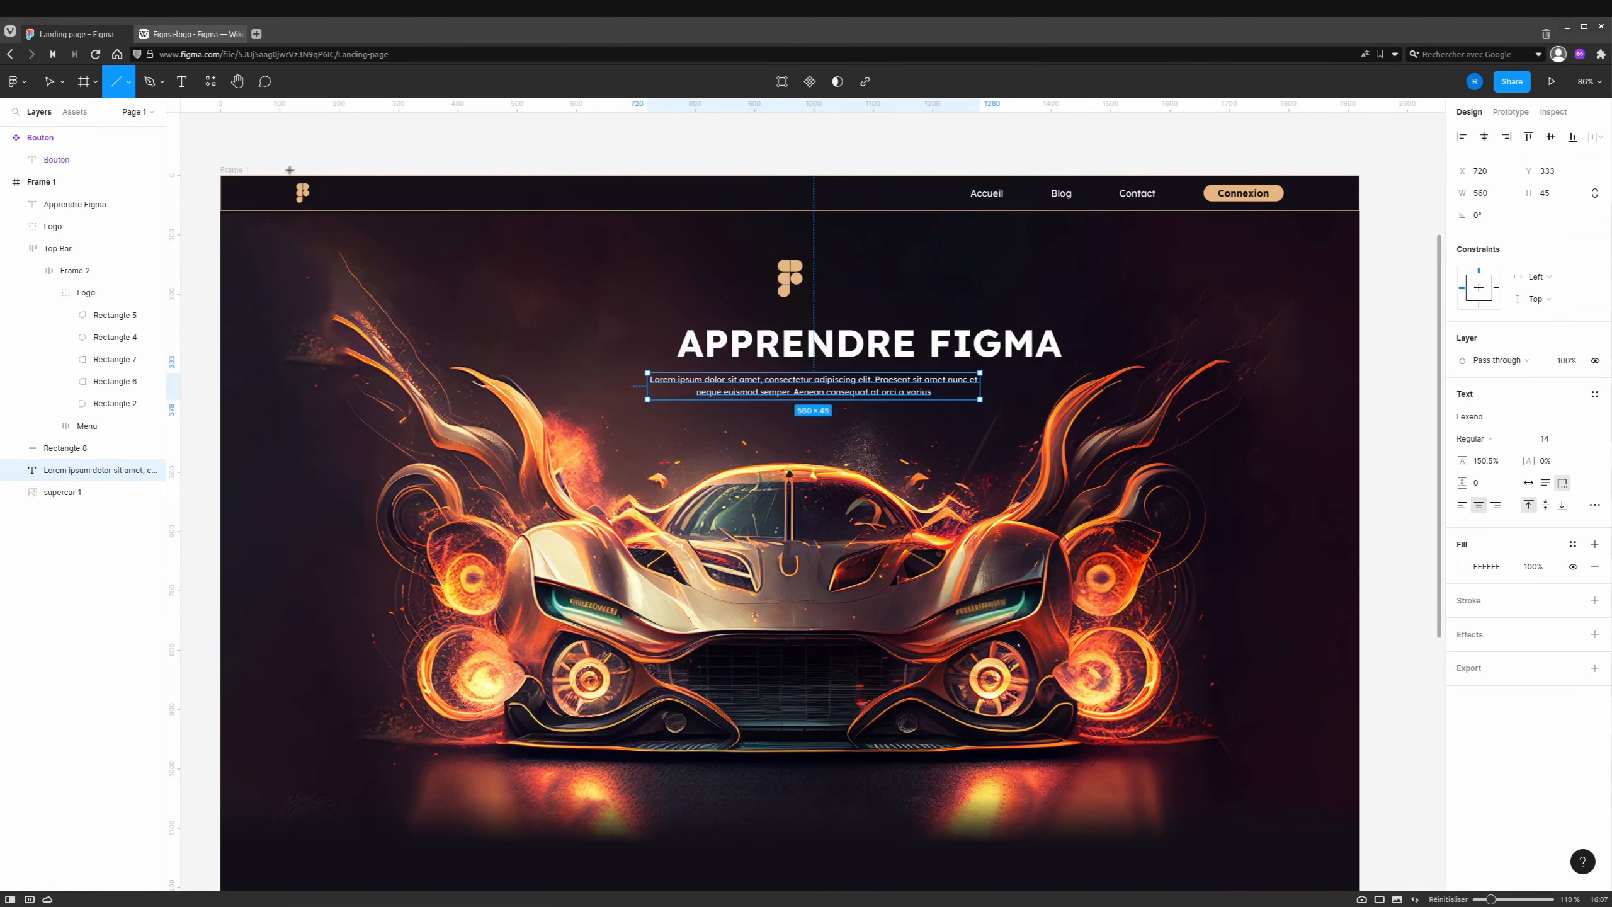
drag(698, 410, 870, 410)
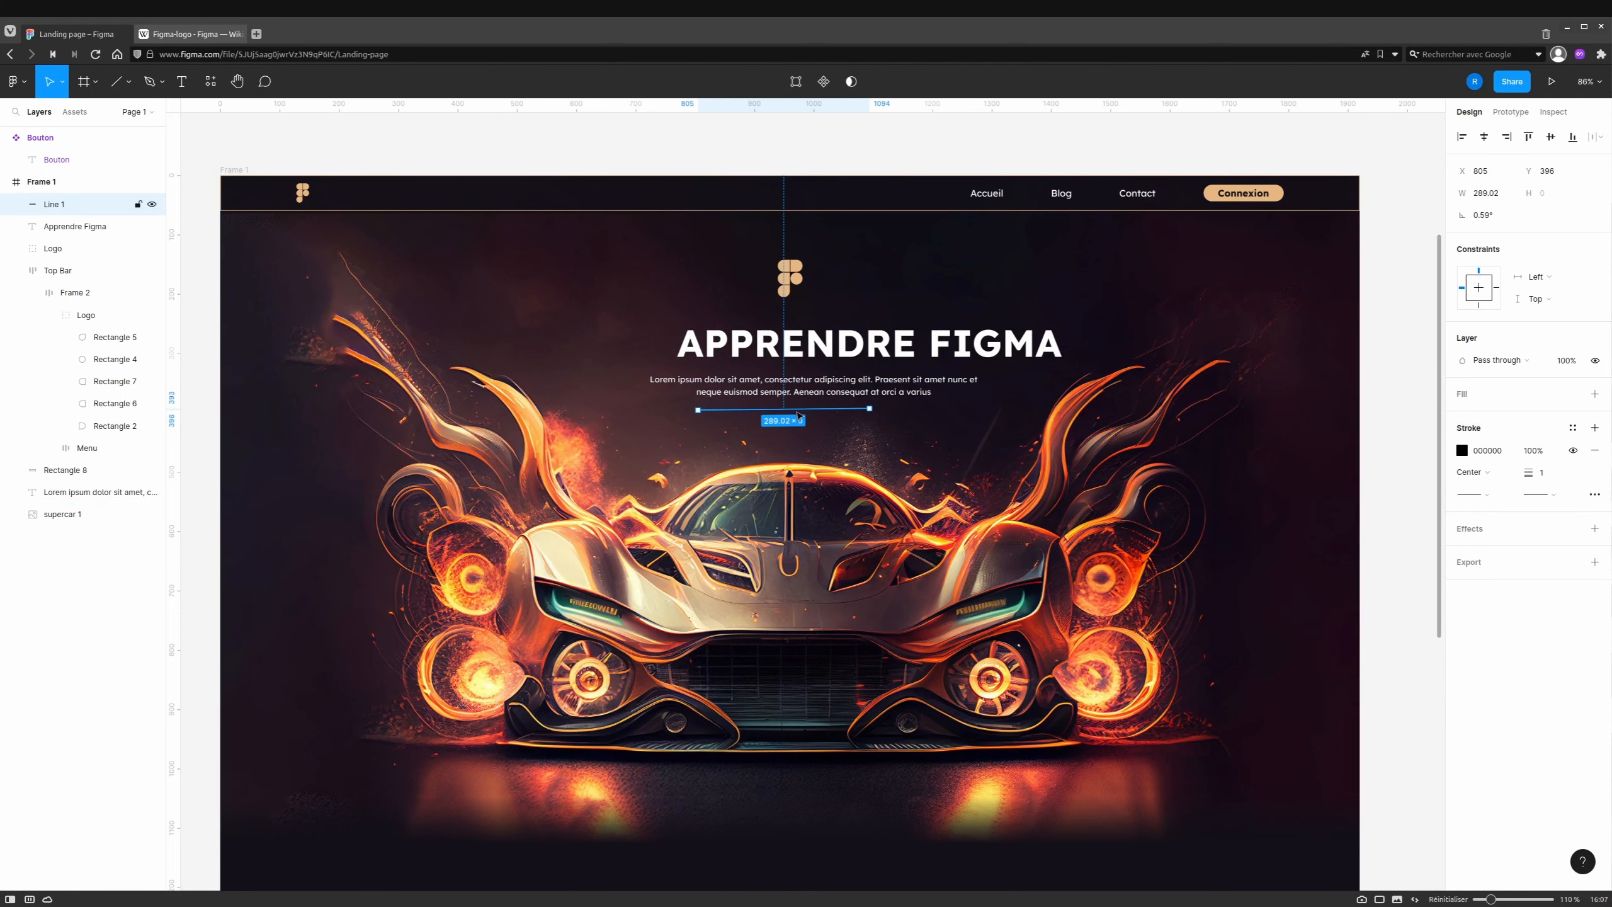
click(1483, 216)
text(0)
key(Return)
Set the line's stroke weight to 4 and apply the Primary color style to it.
drag(1531, 476, 1532, 474)
click(1461, 451)
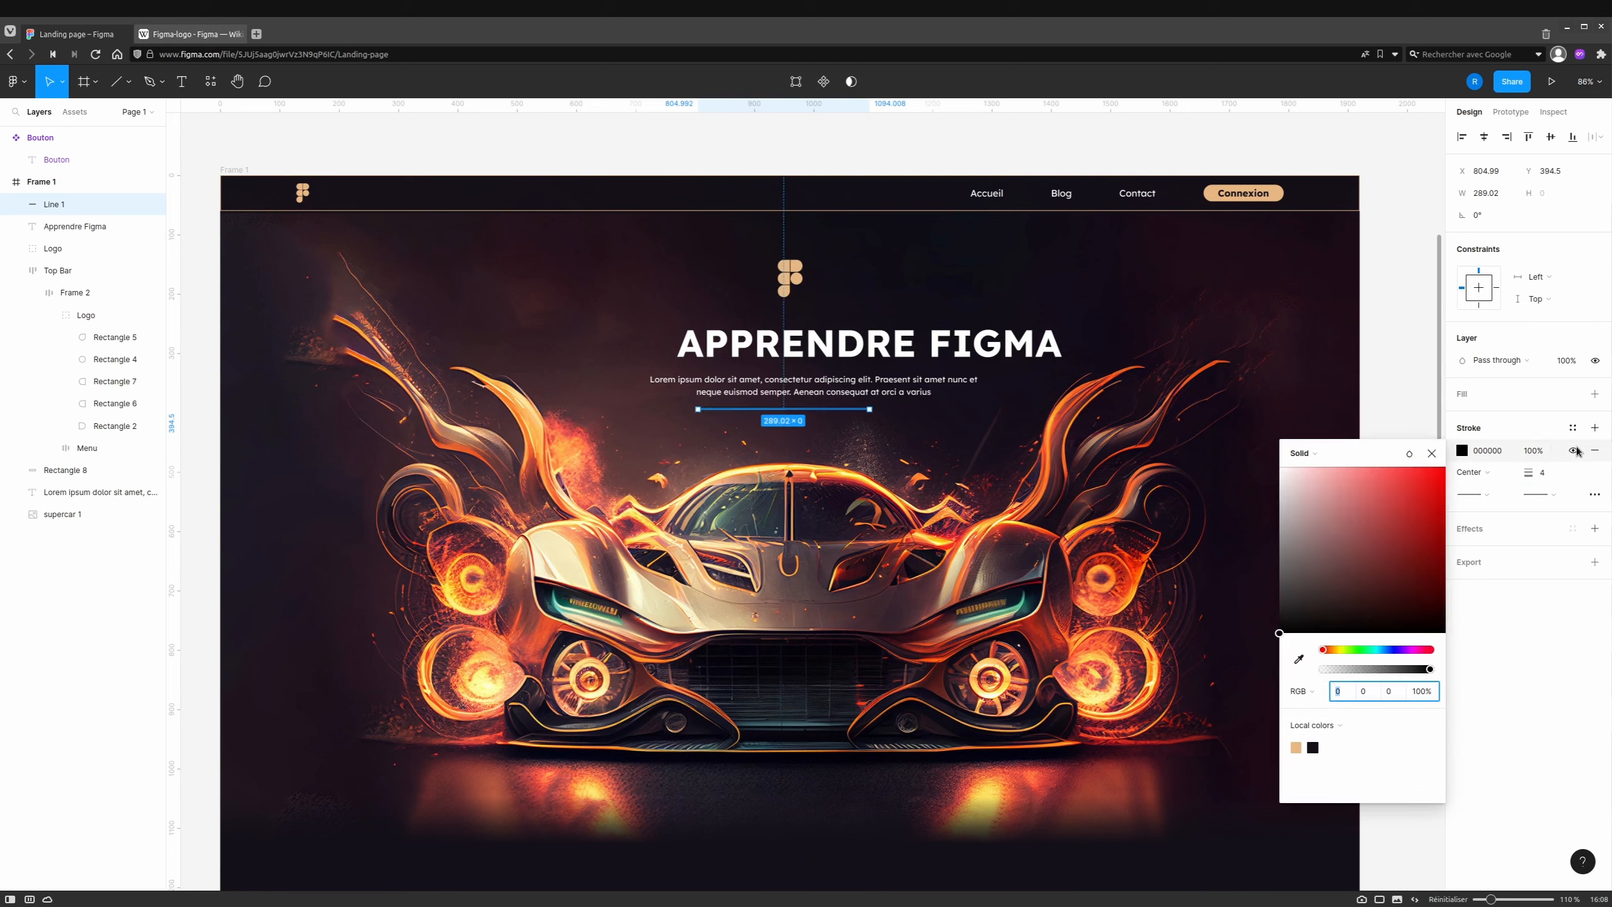
click(1573, 428)
click(1488, 513)
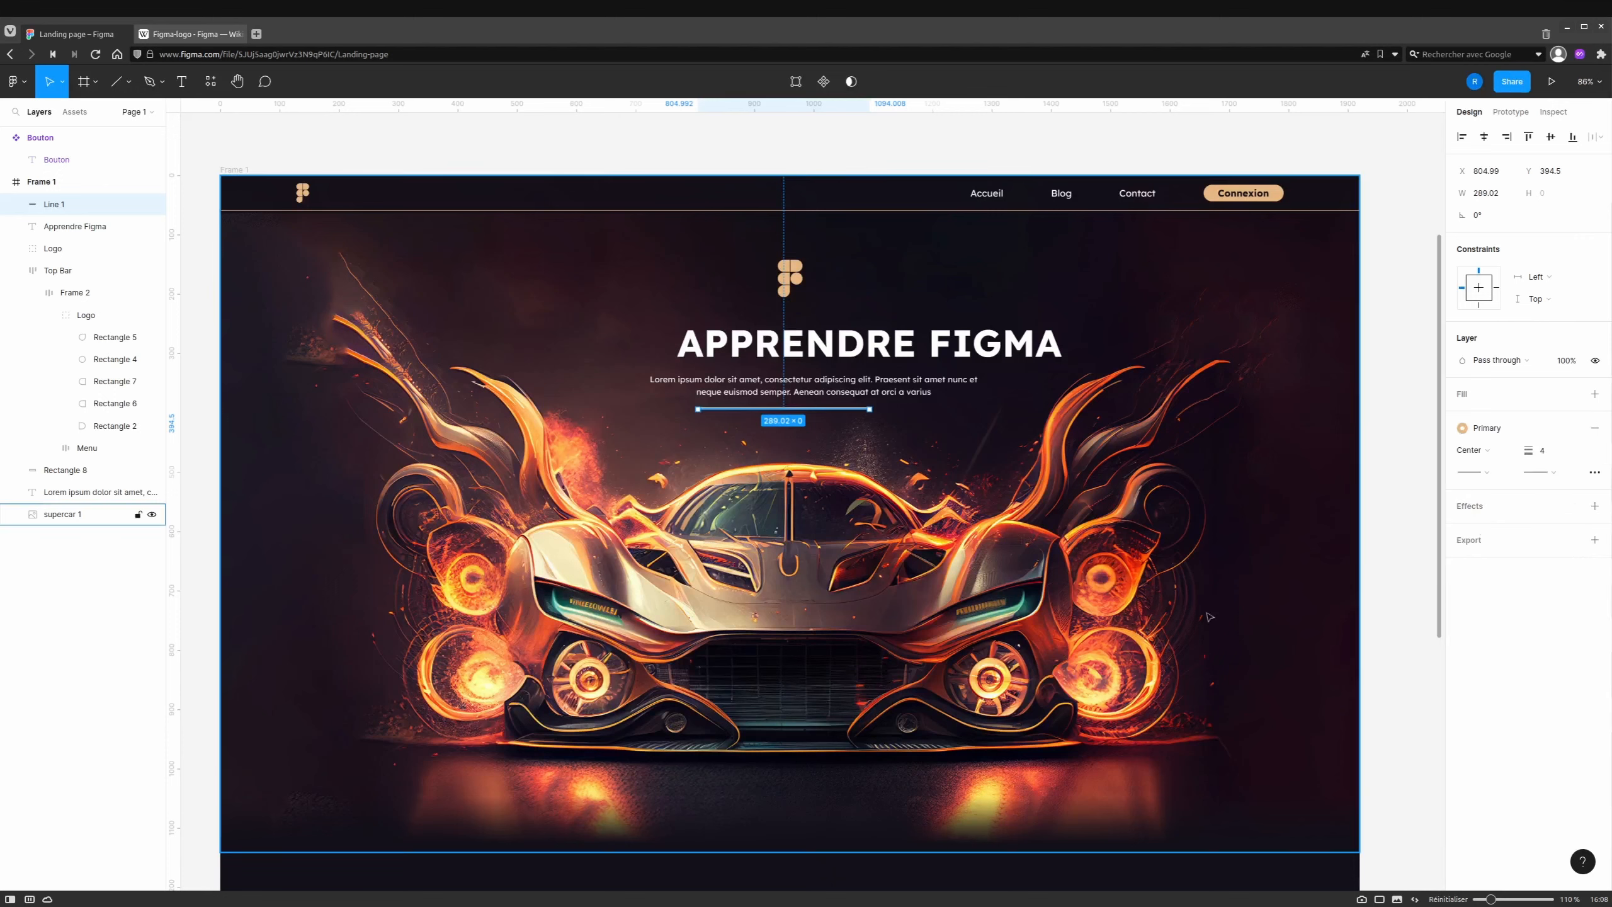
Wrap the large logo, title, paragraph and line in a vertical auto layout with centered alignment.
click(791, 277)
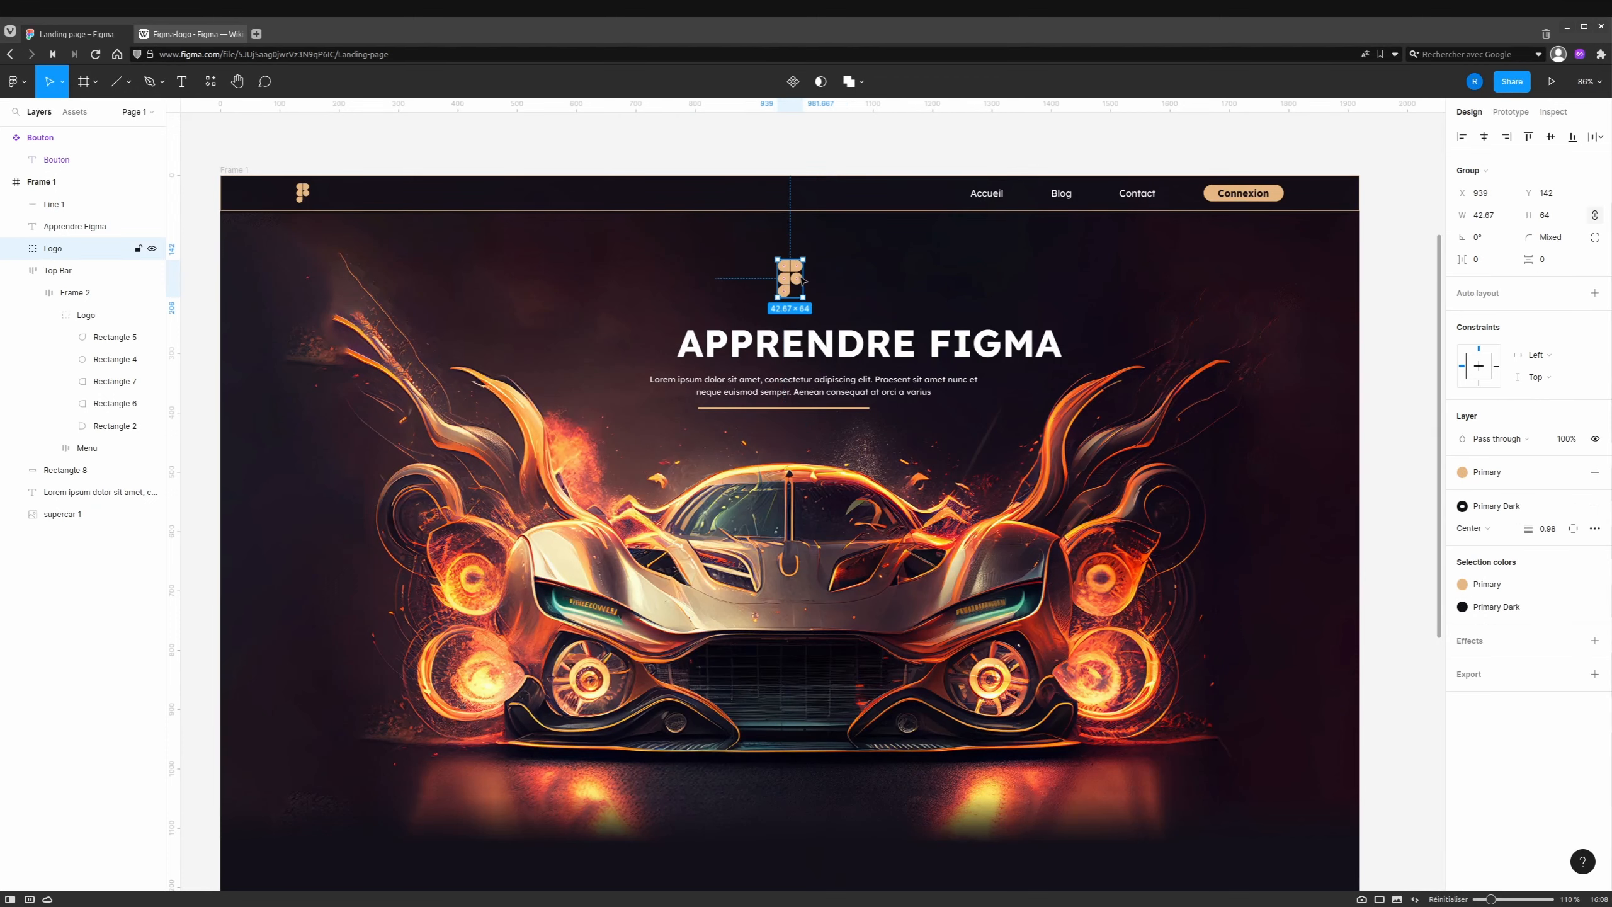
shift+click(834, 343)
shift+click(830, 388)
shift+click(825, 407)
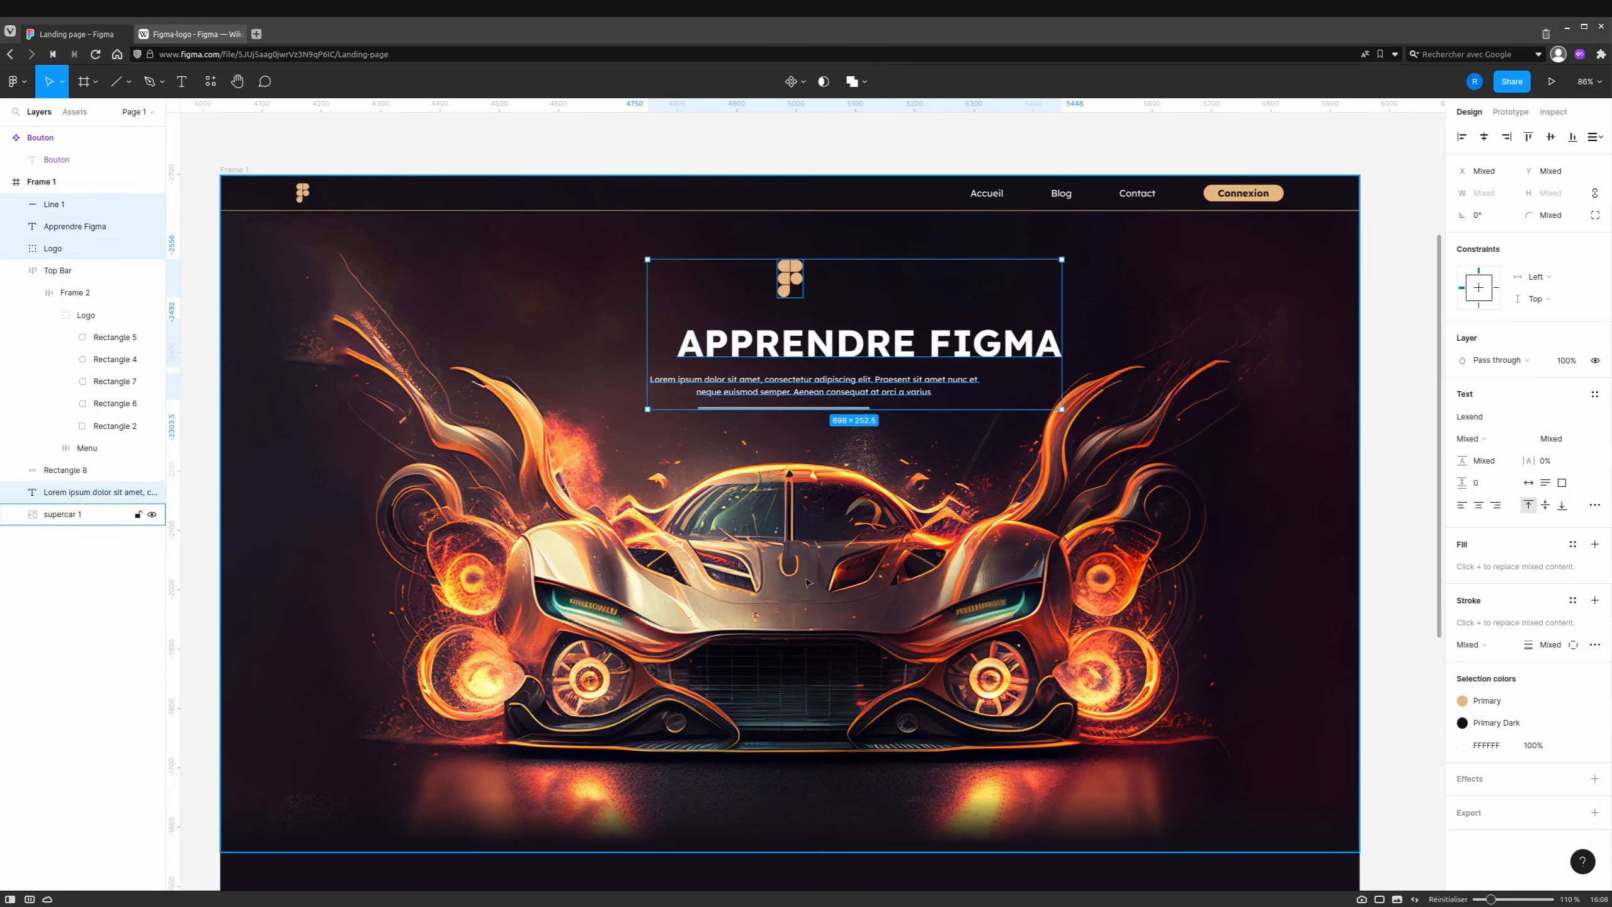
key(shift+a)
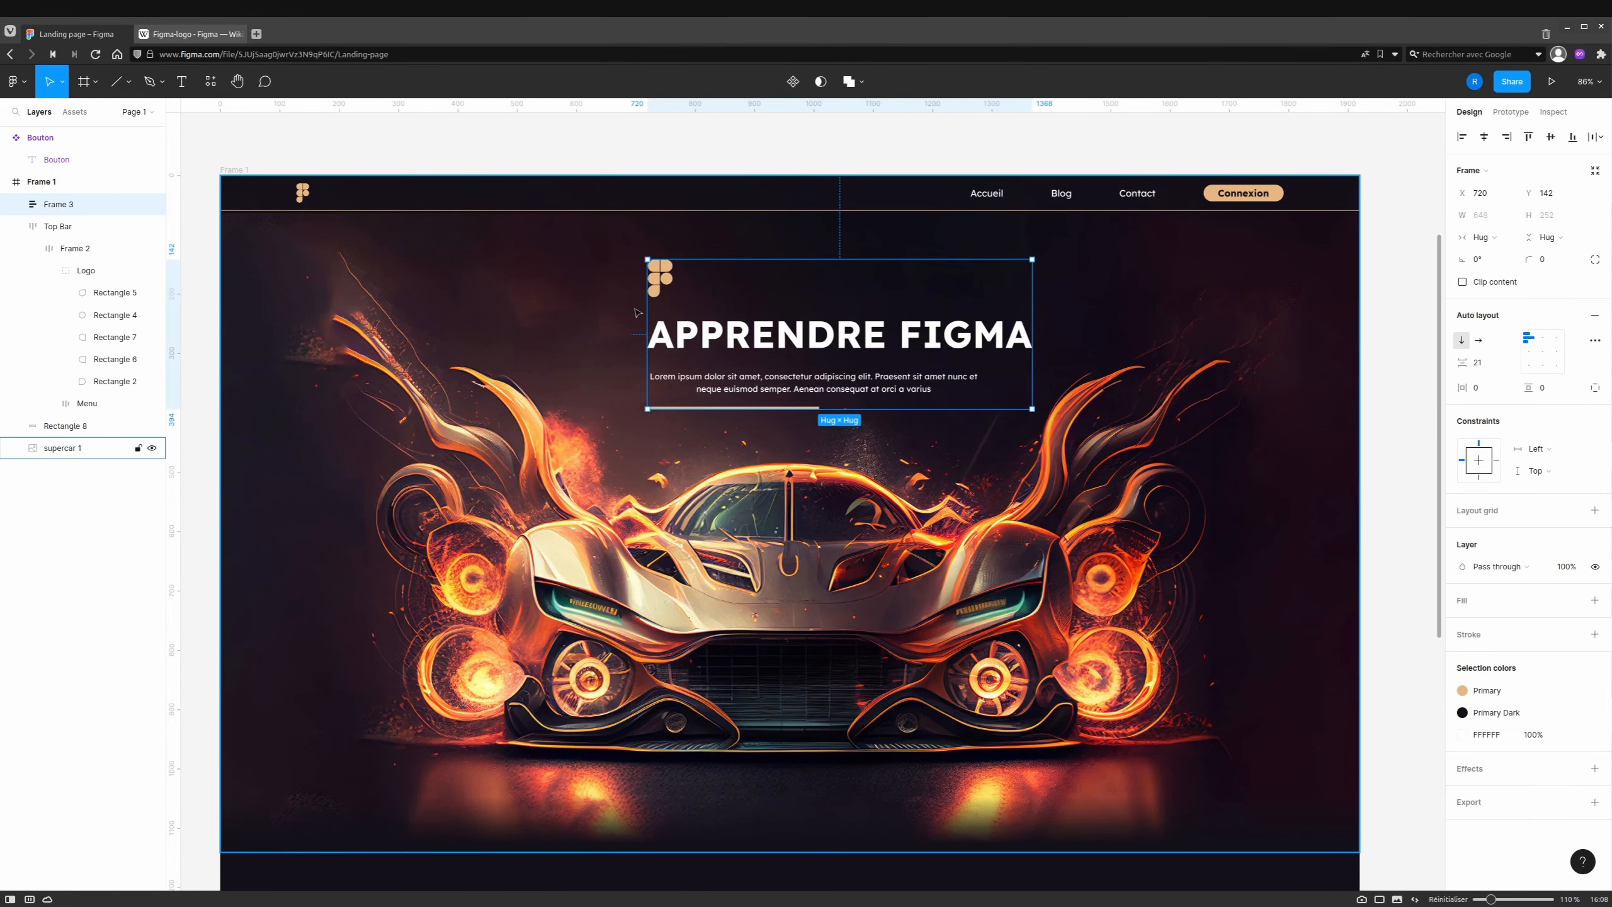
click(1544, 354)
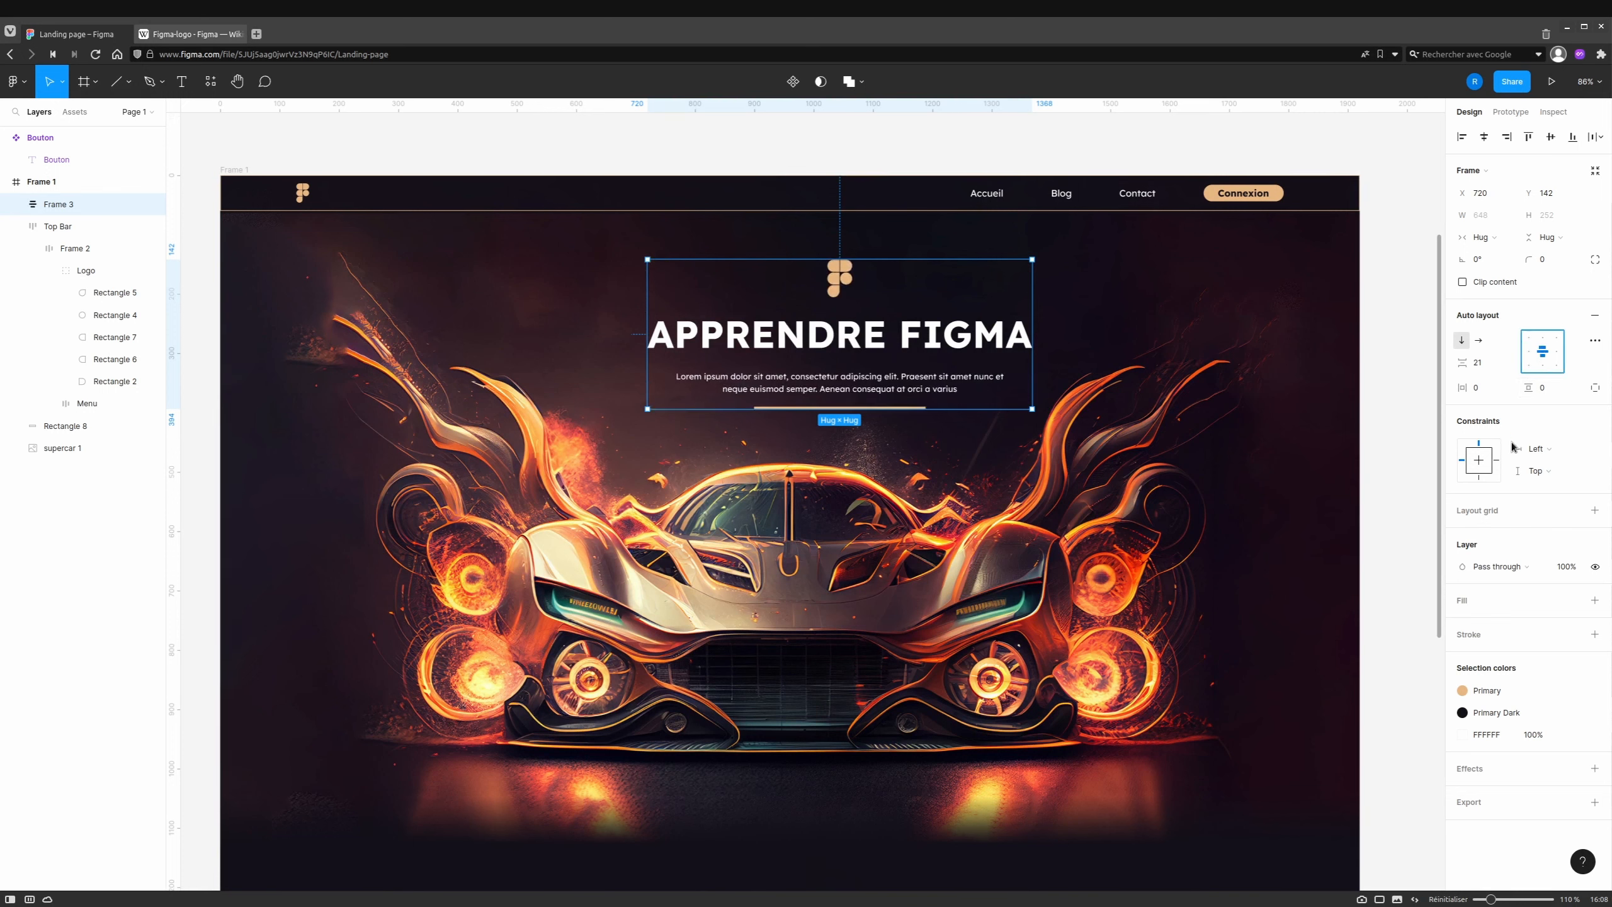
Set the hero content frame's item spacing to 24 and move the frame to the horizontal center of the page.
click(1475, 367)
text(24)
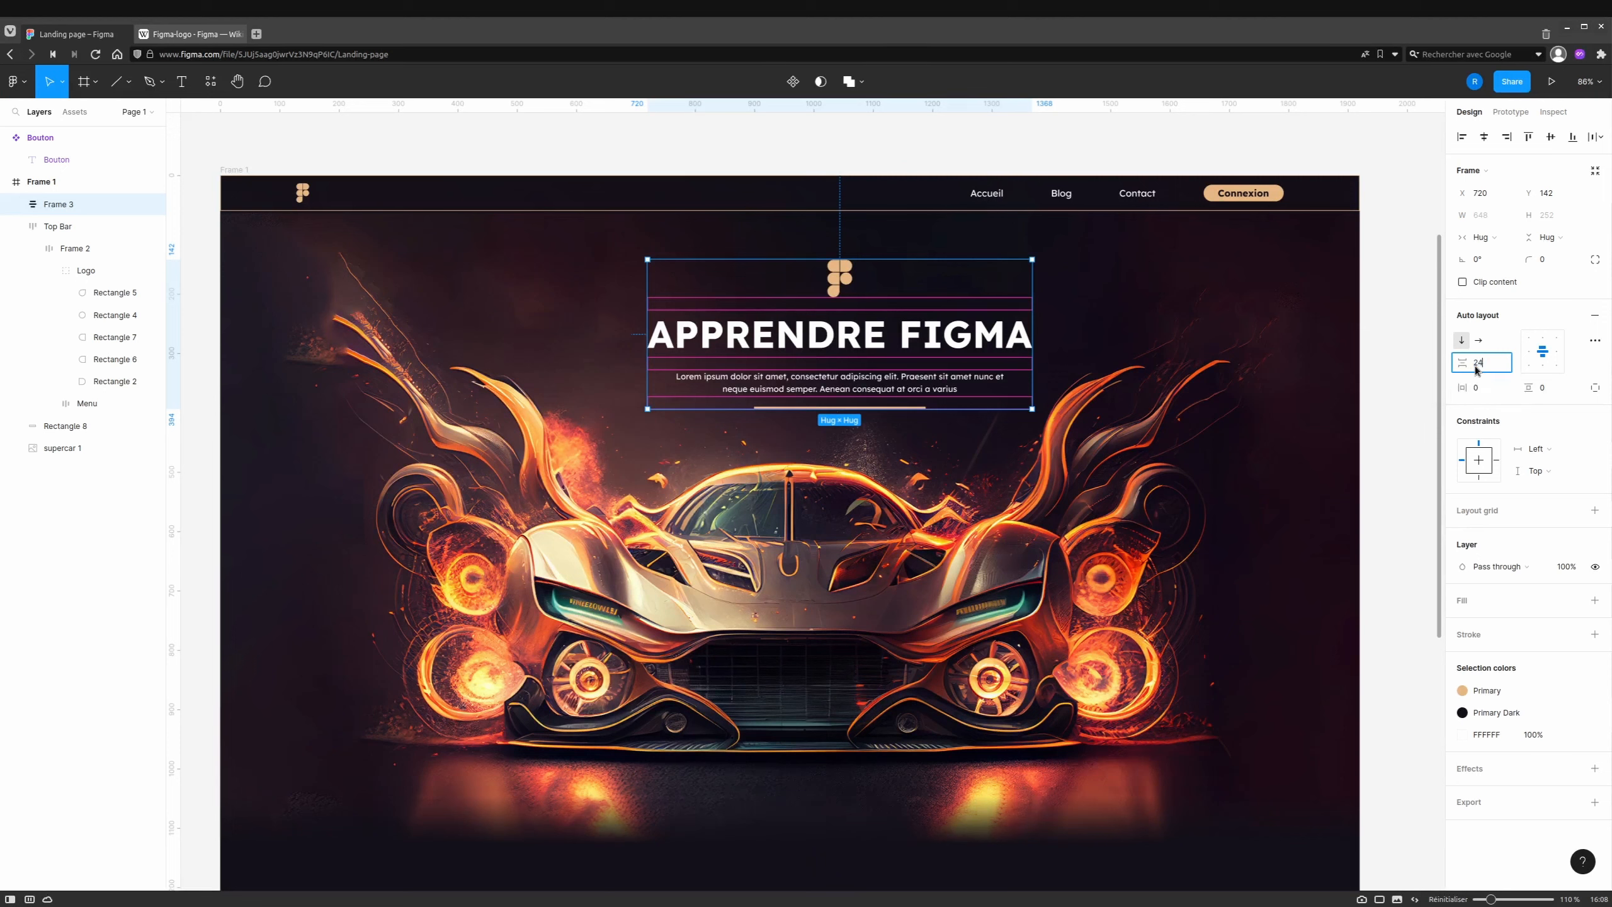
key(Return)
drag(873, 339, 841, 336)
click(1124, 766)
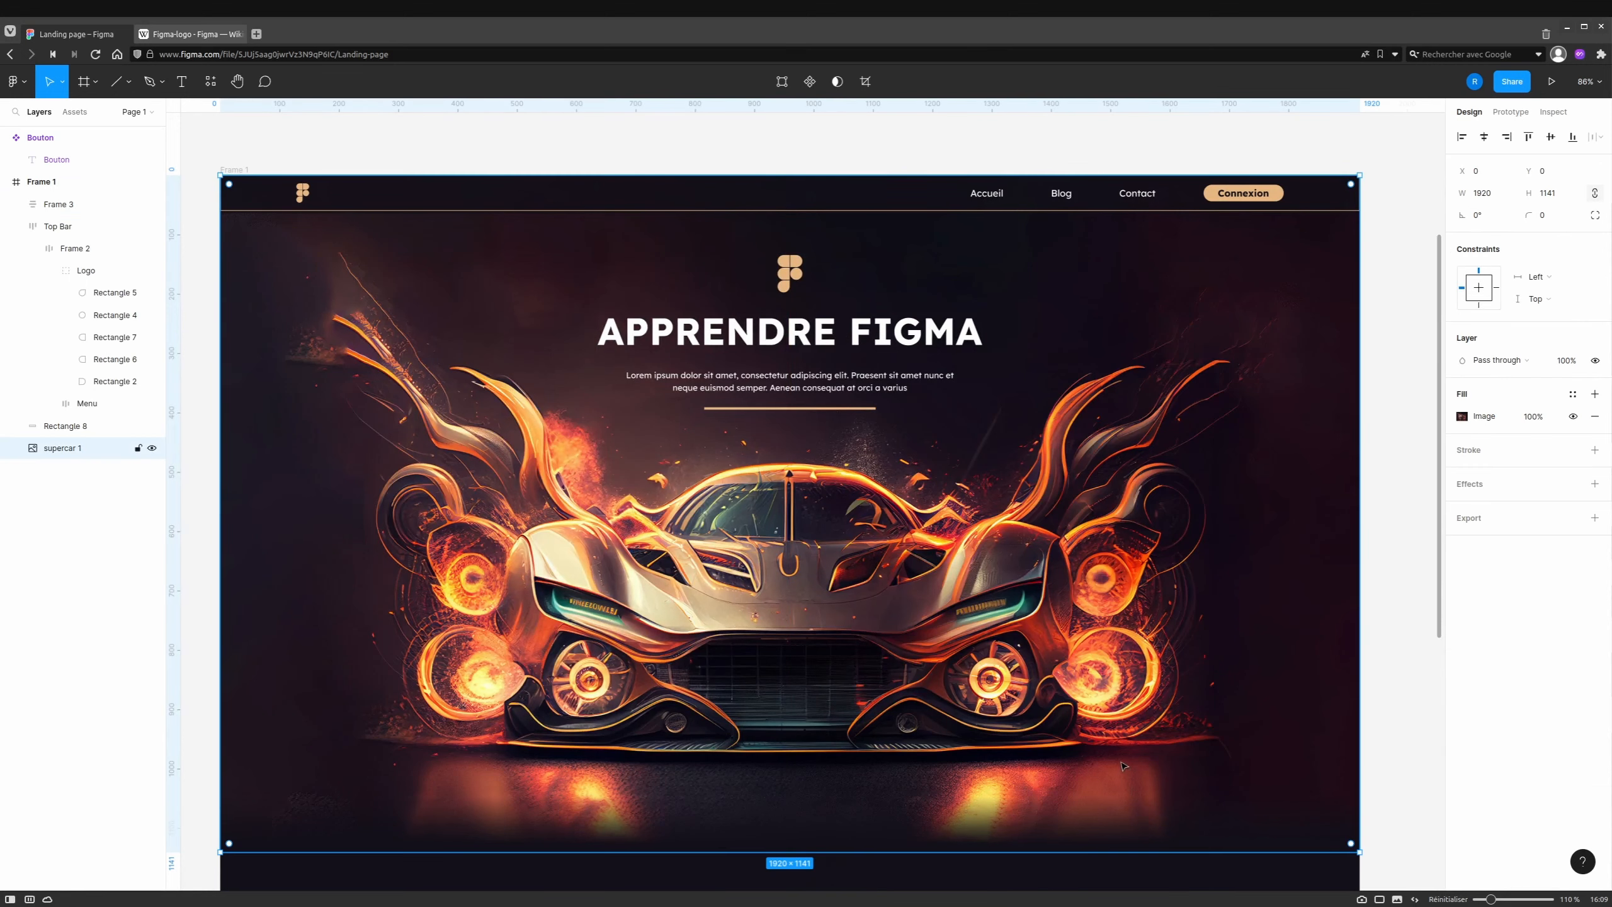
Reduce the height of the Apprendre Figma title's text box to 64, keeping its width at 648.
click(807, 368)
click(799, 335)
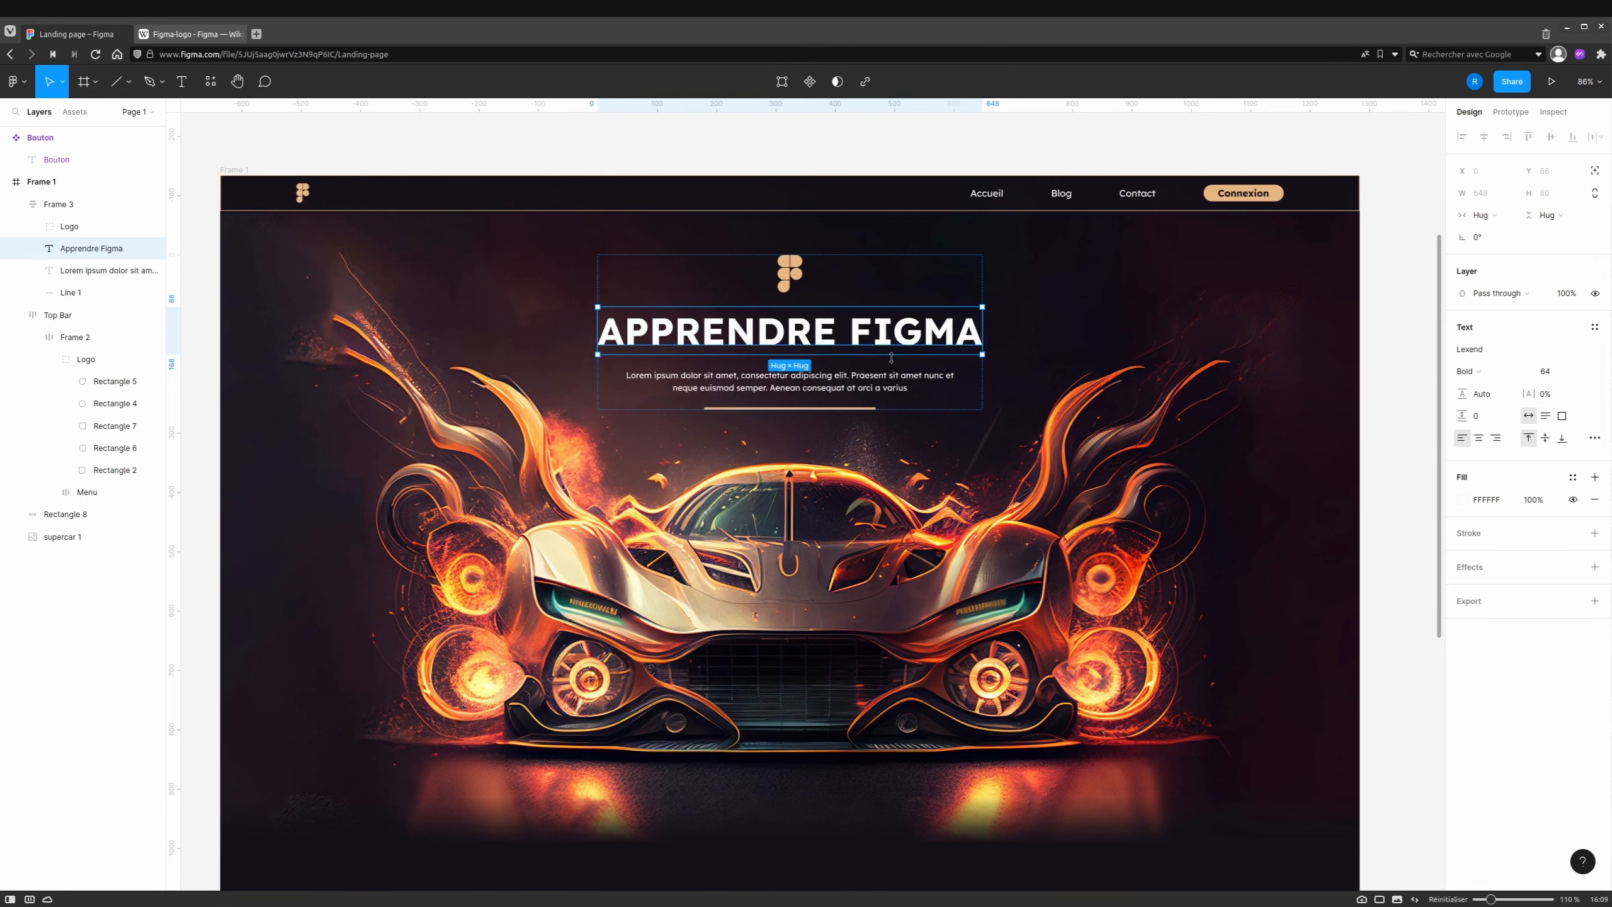
drag(891, 355, 891, 346)
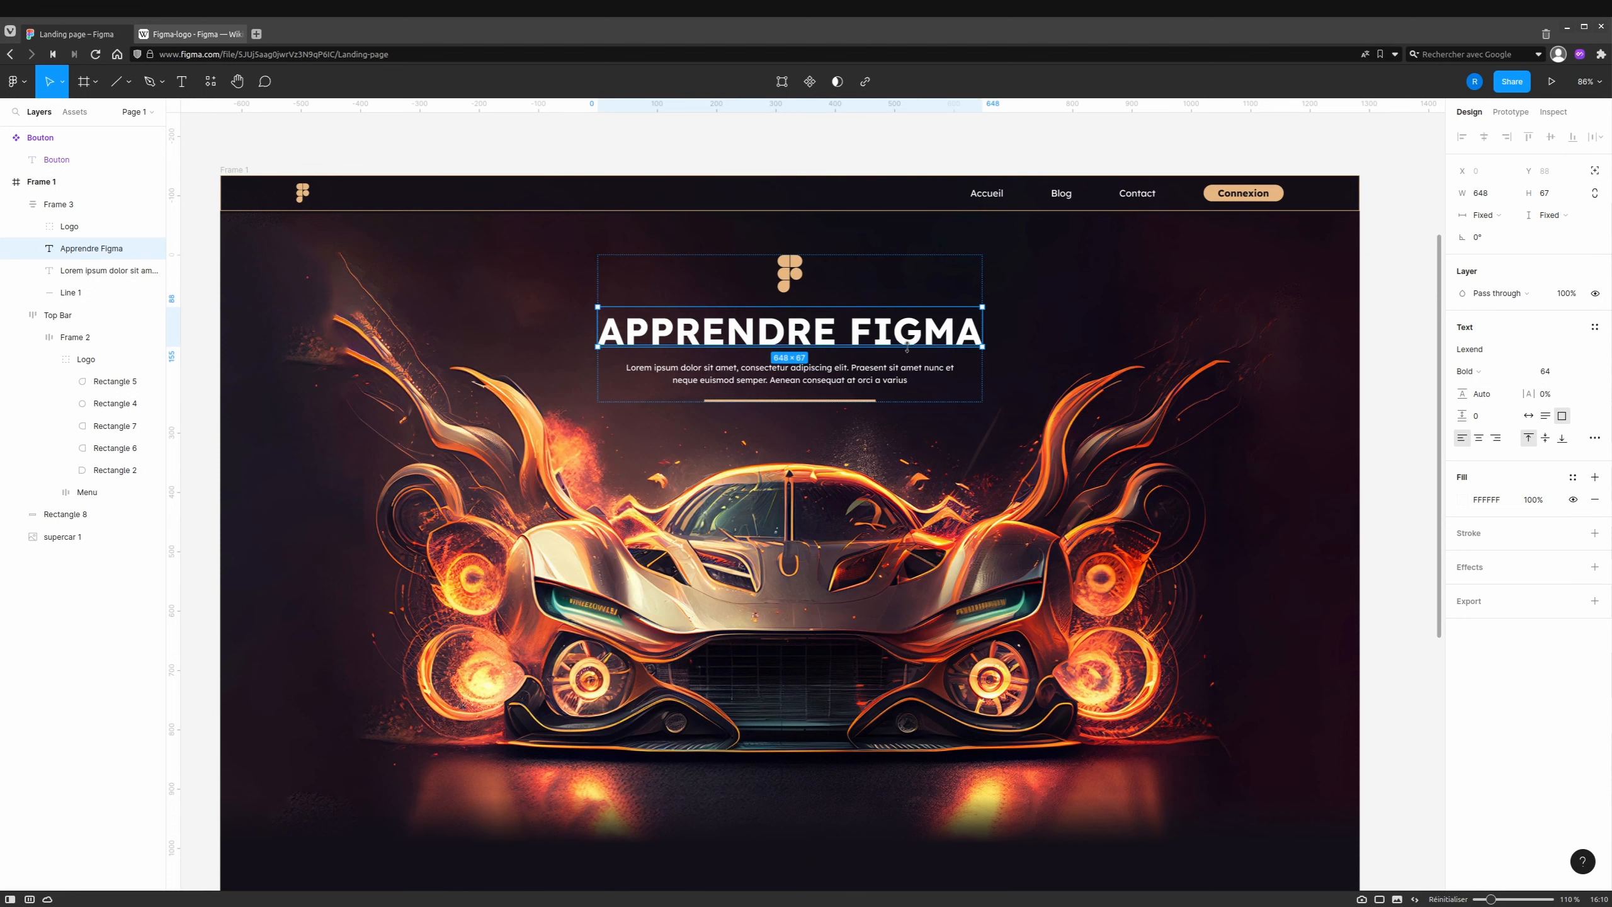
drag(909, 346, 908, 344)
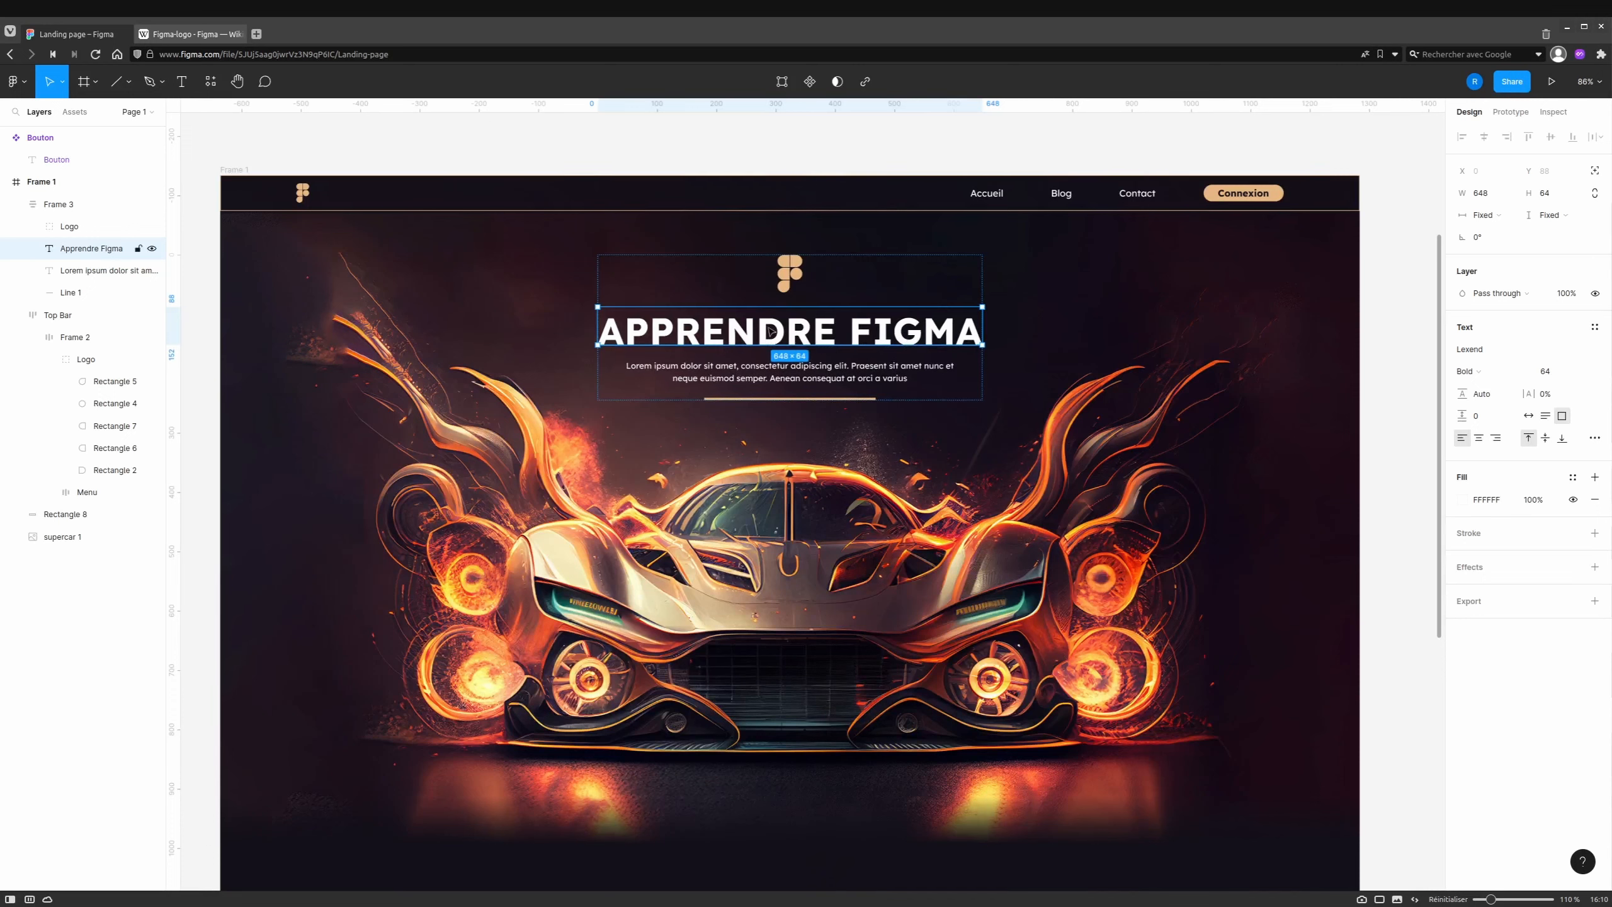
click(958, 515)
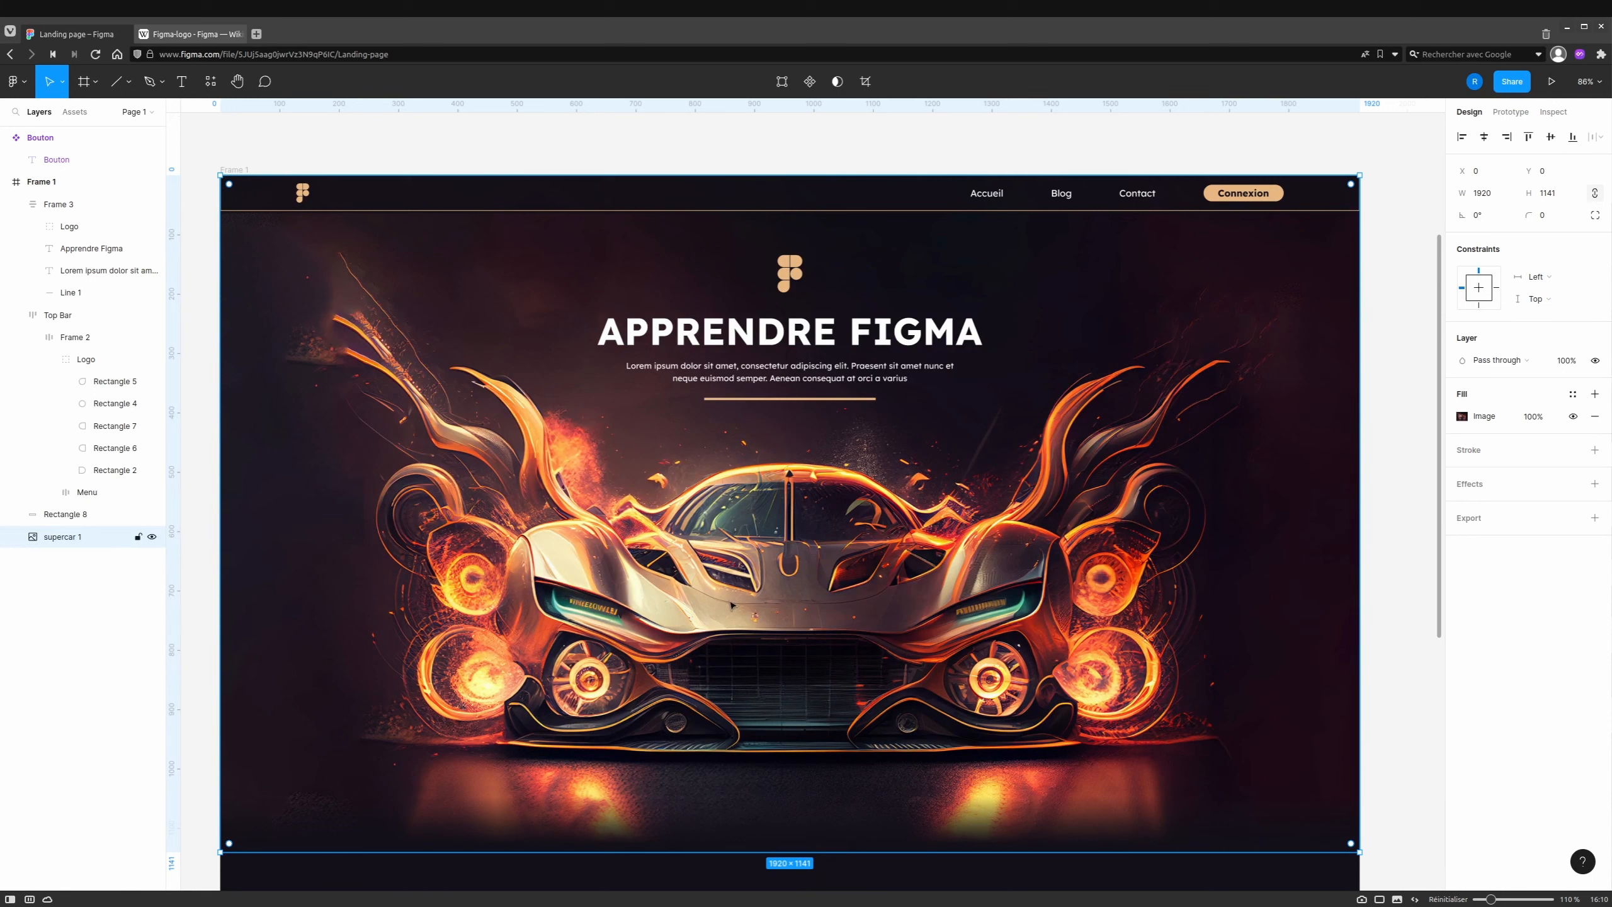
Draw a circle about 47 × 47 centered below the car and fill it with the Primary color style.
click(129, 81)
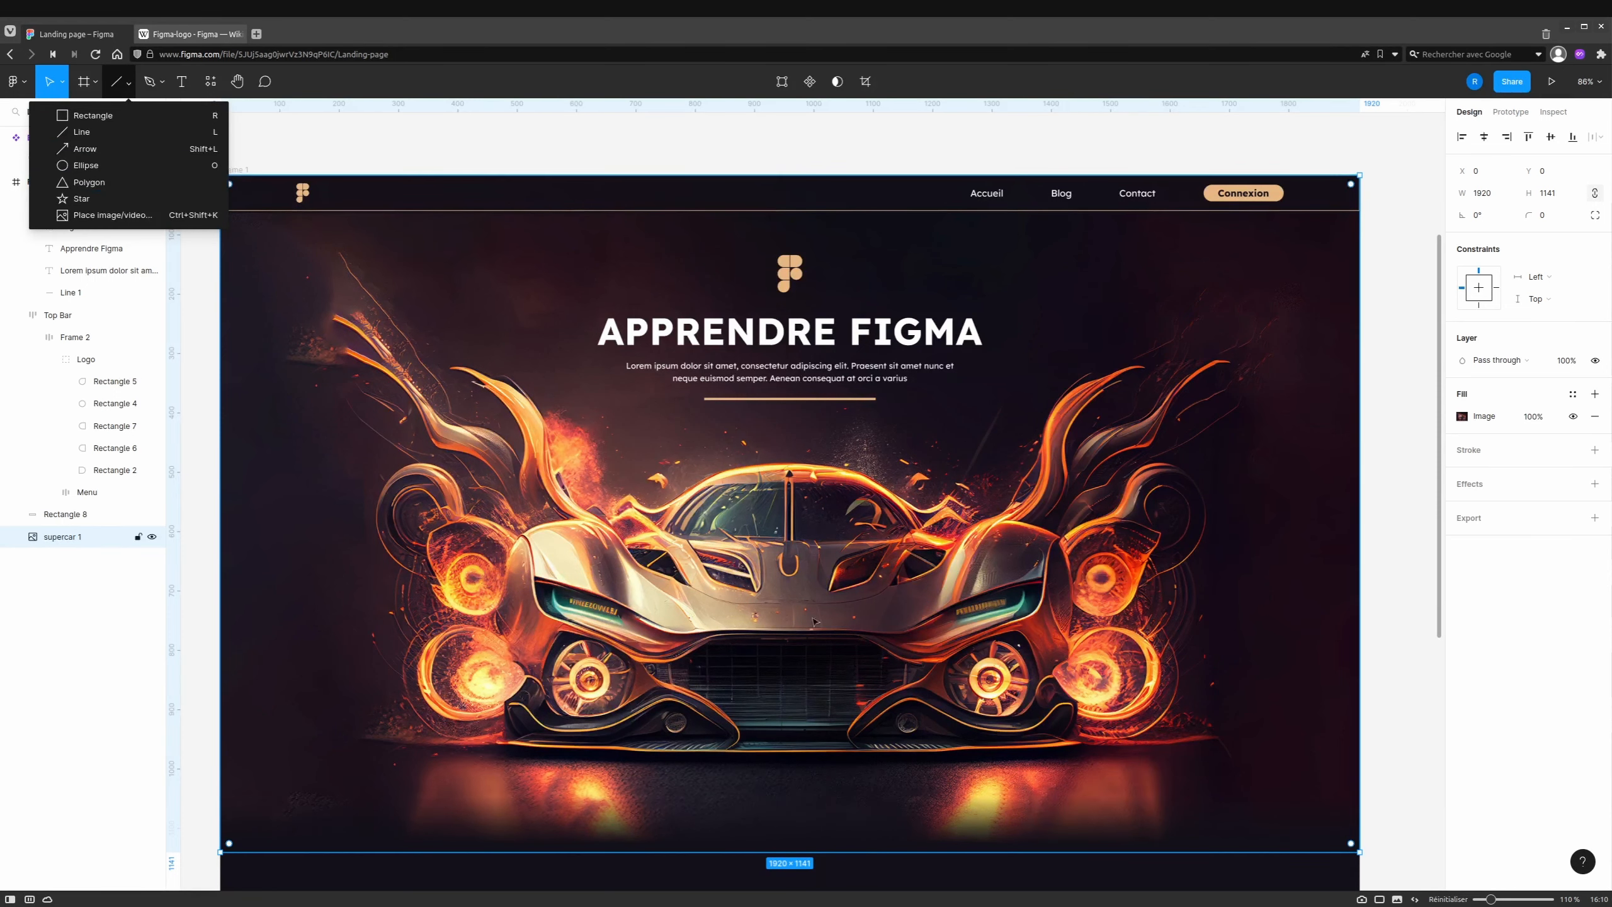
key(o)
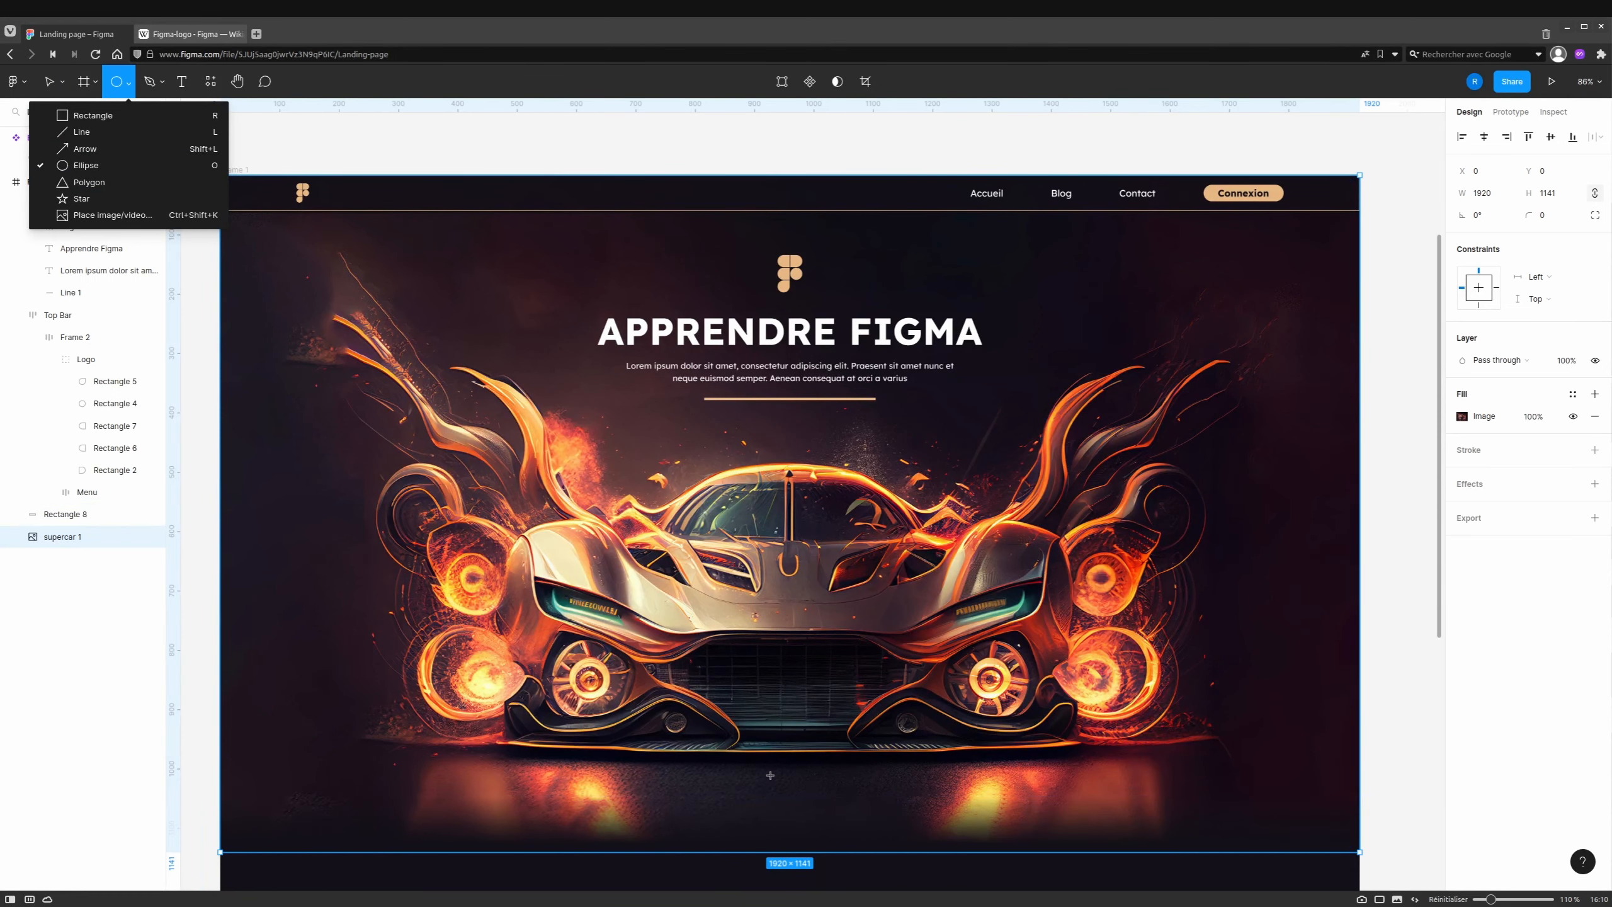
drag(770, 775, 798, 796)
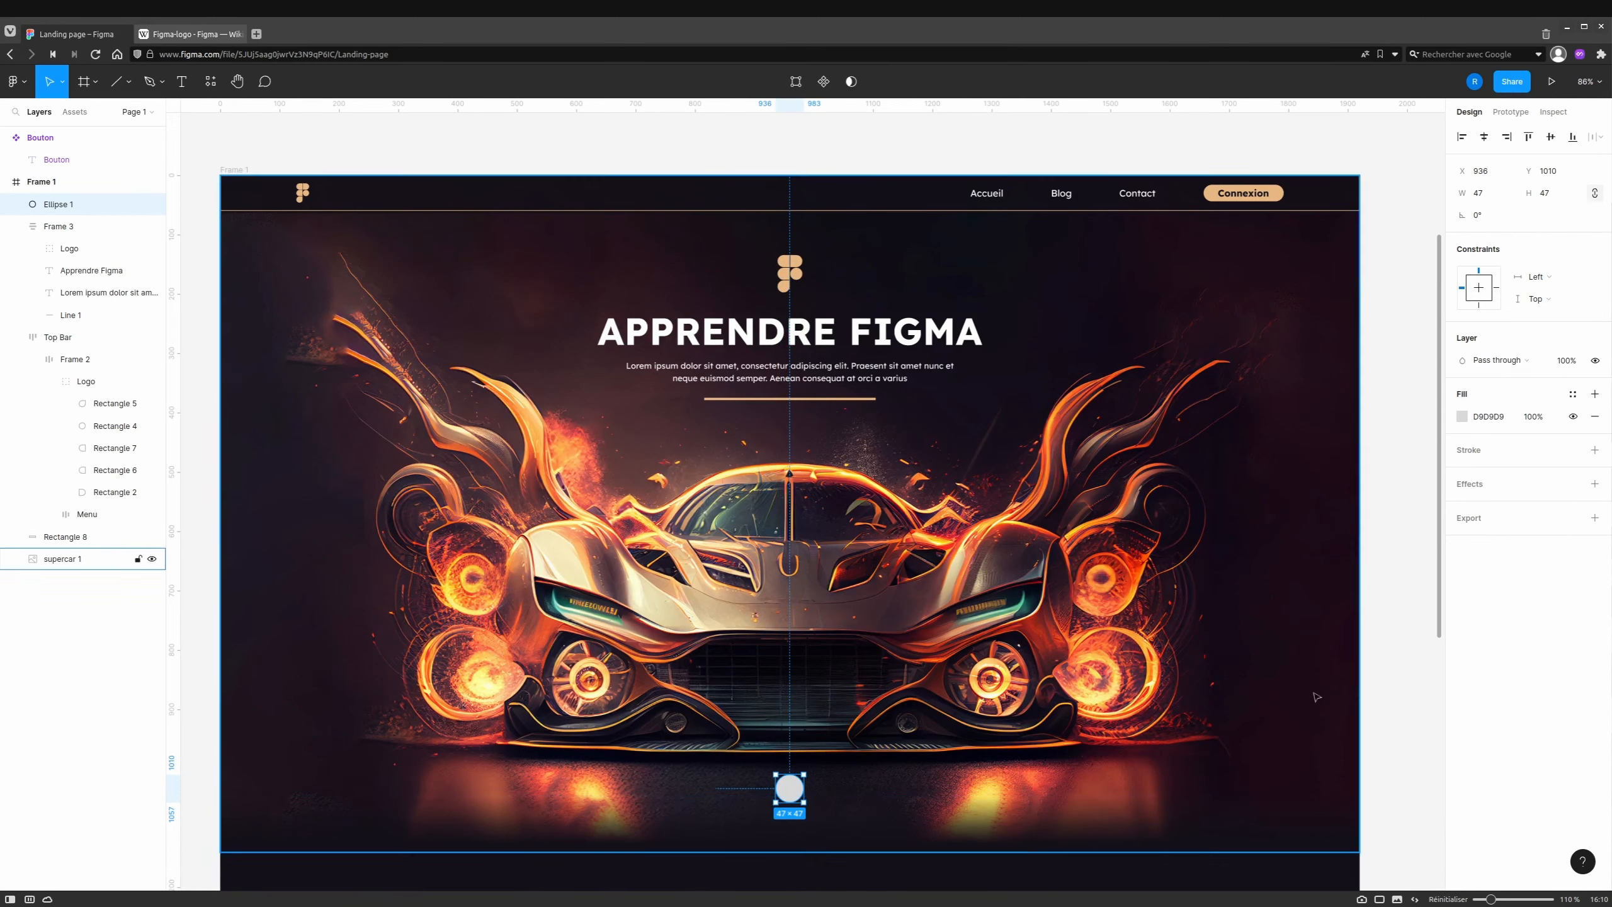
click(1462, 417)
click(1572, 395)
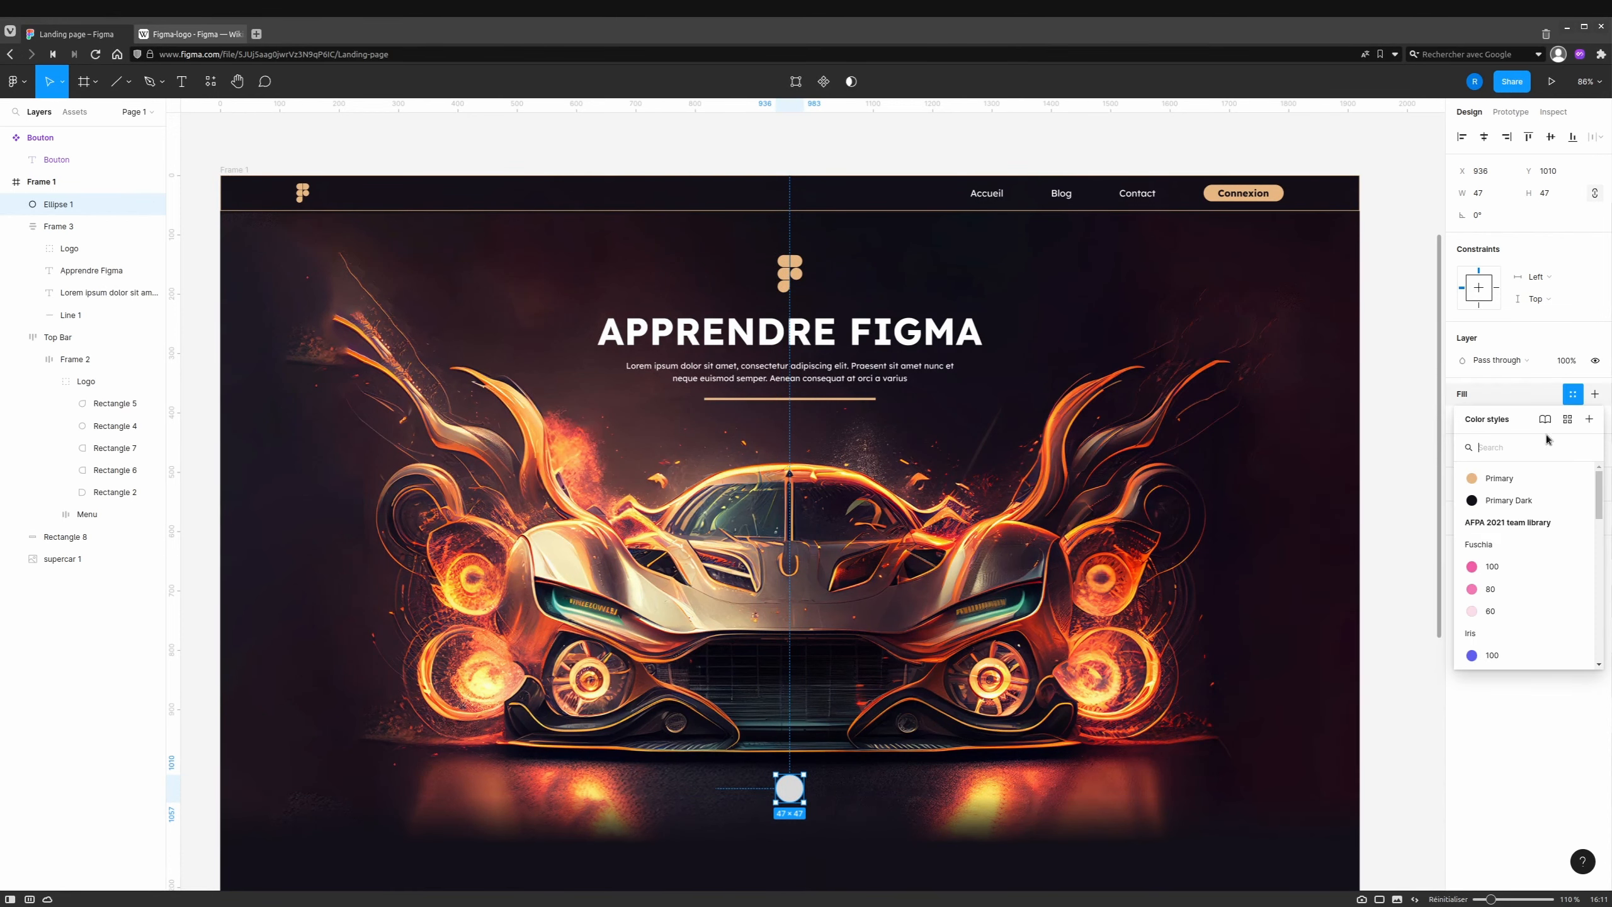
click(1500, 482)
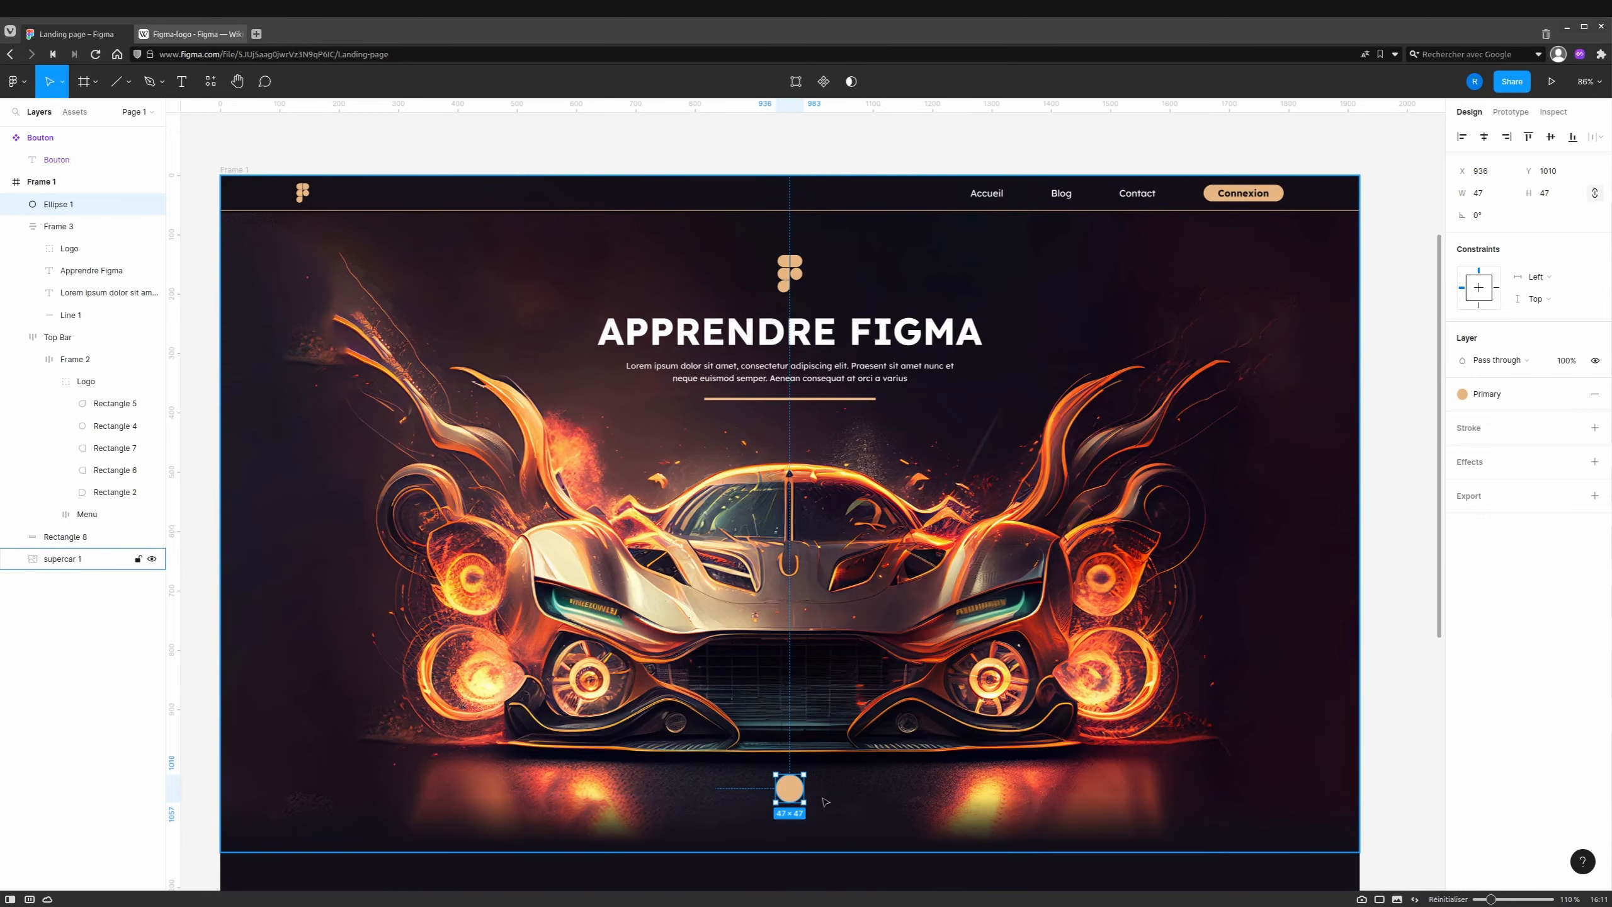
Duplicate the circle in place and delete the extra copy dragged out beside it.
scroll(811, 800, up, 2)
scroll(810, 800, up, 6)
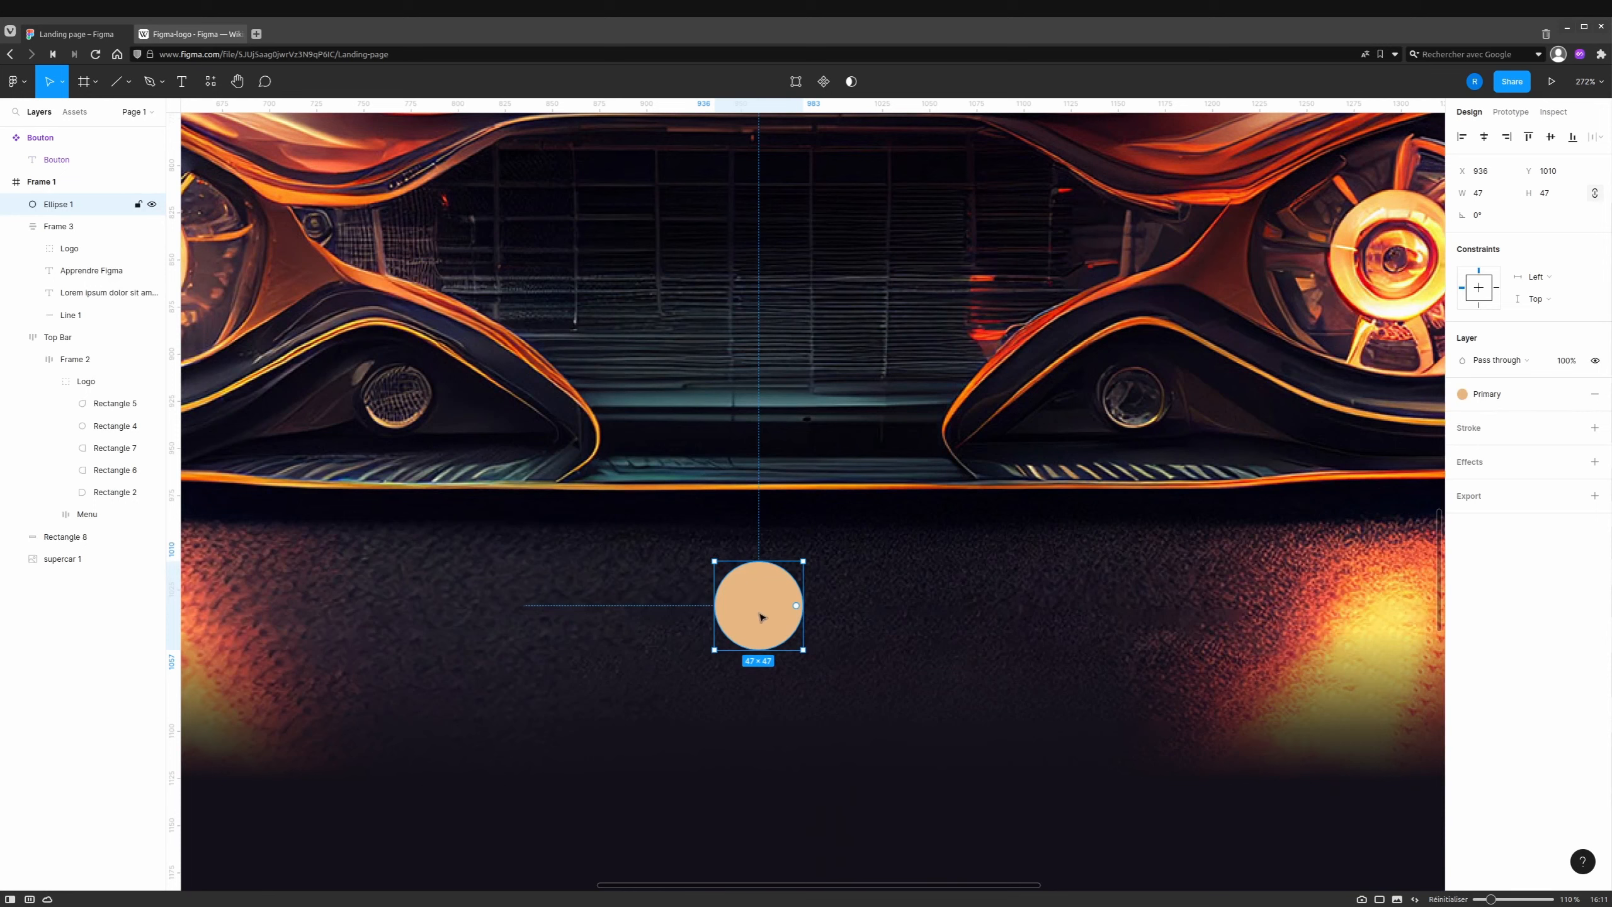
key(ctrl+d)
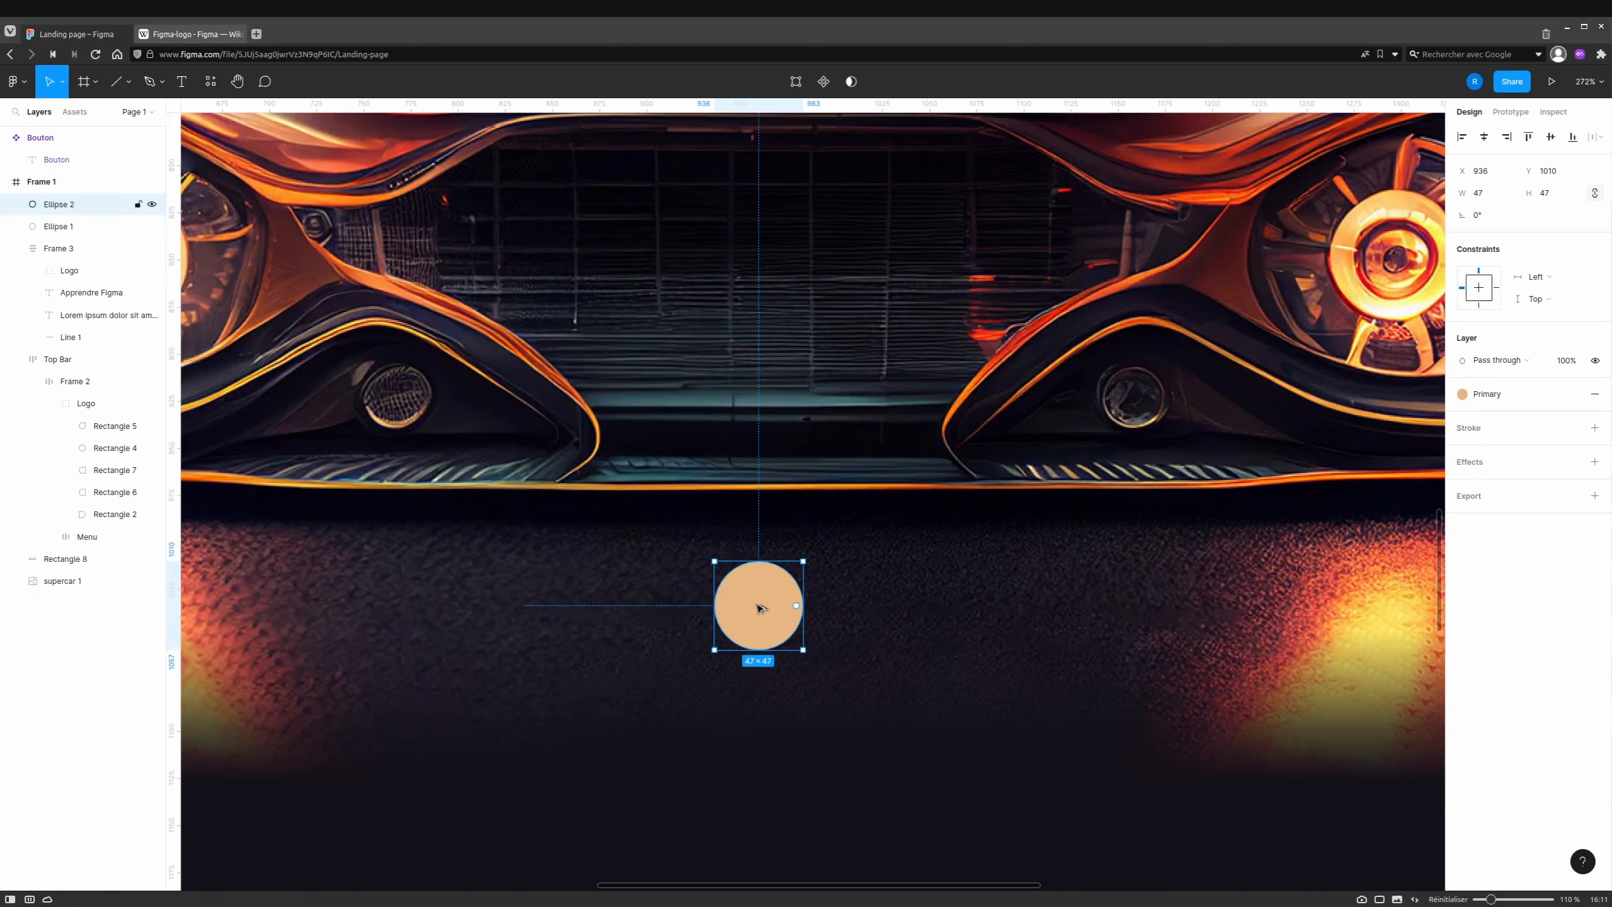
drag(757, 617, 938, 590)
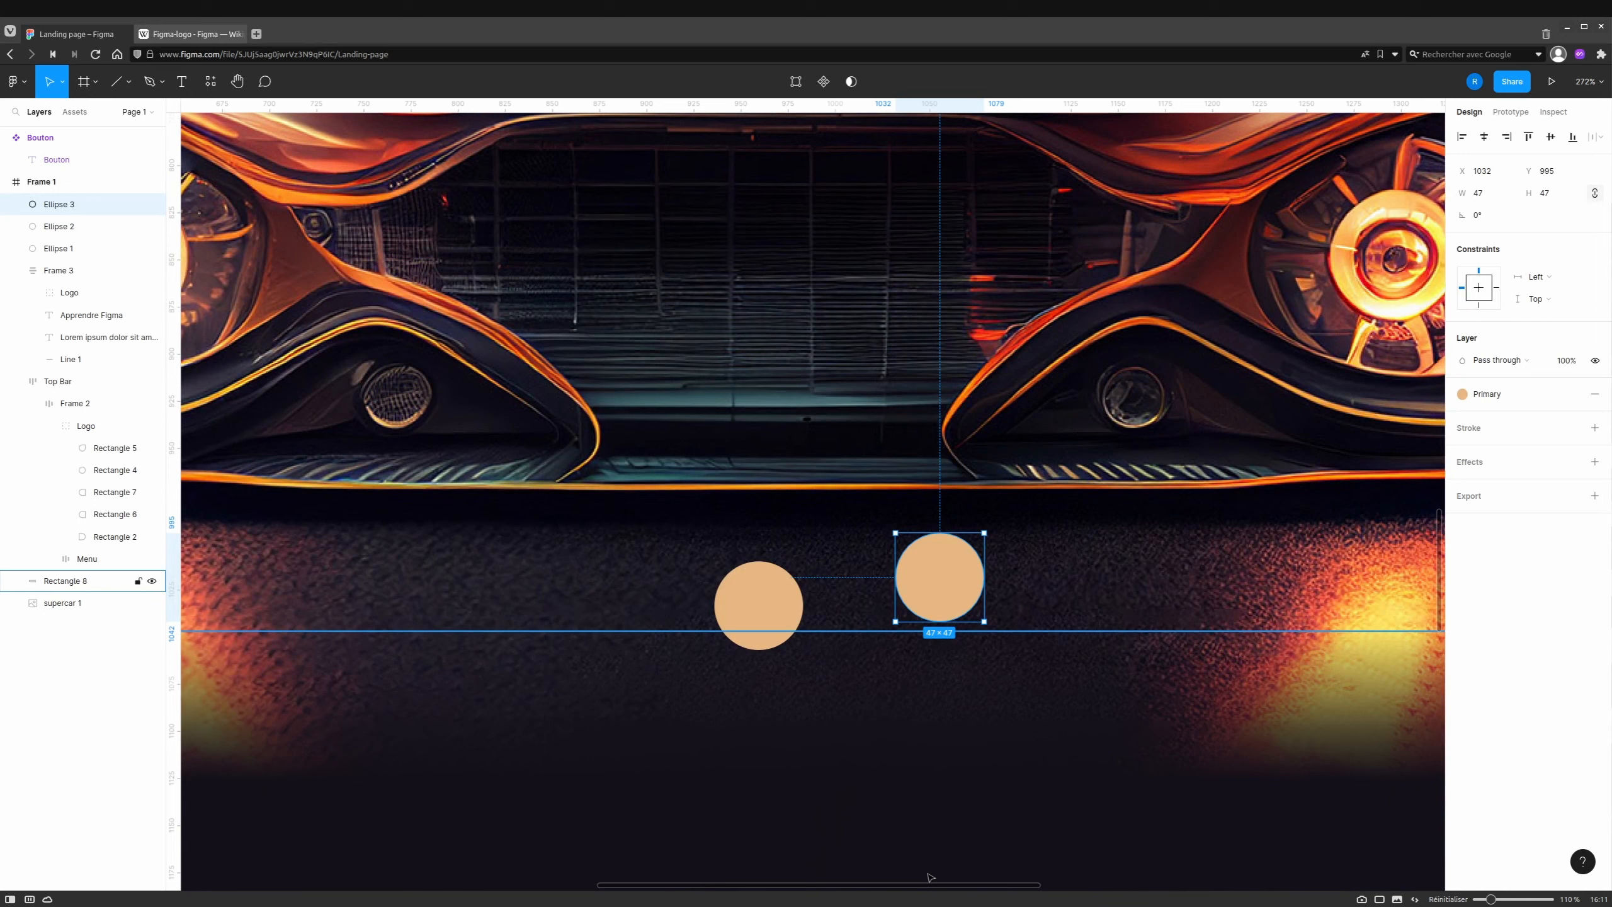
key(Delete)
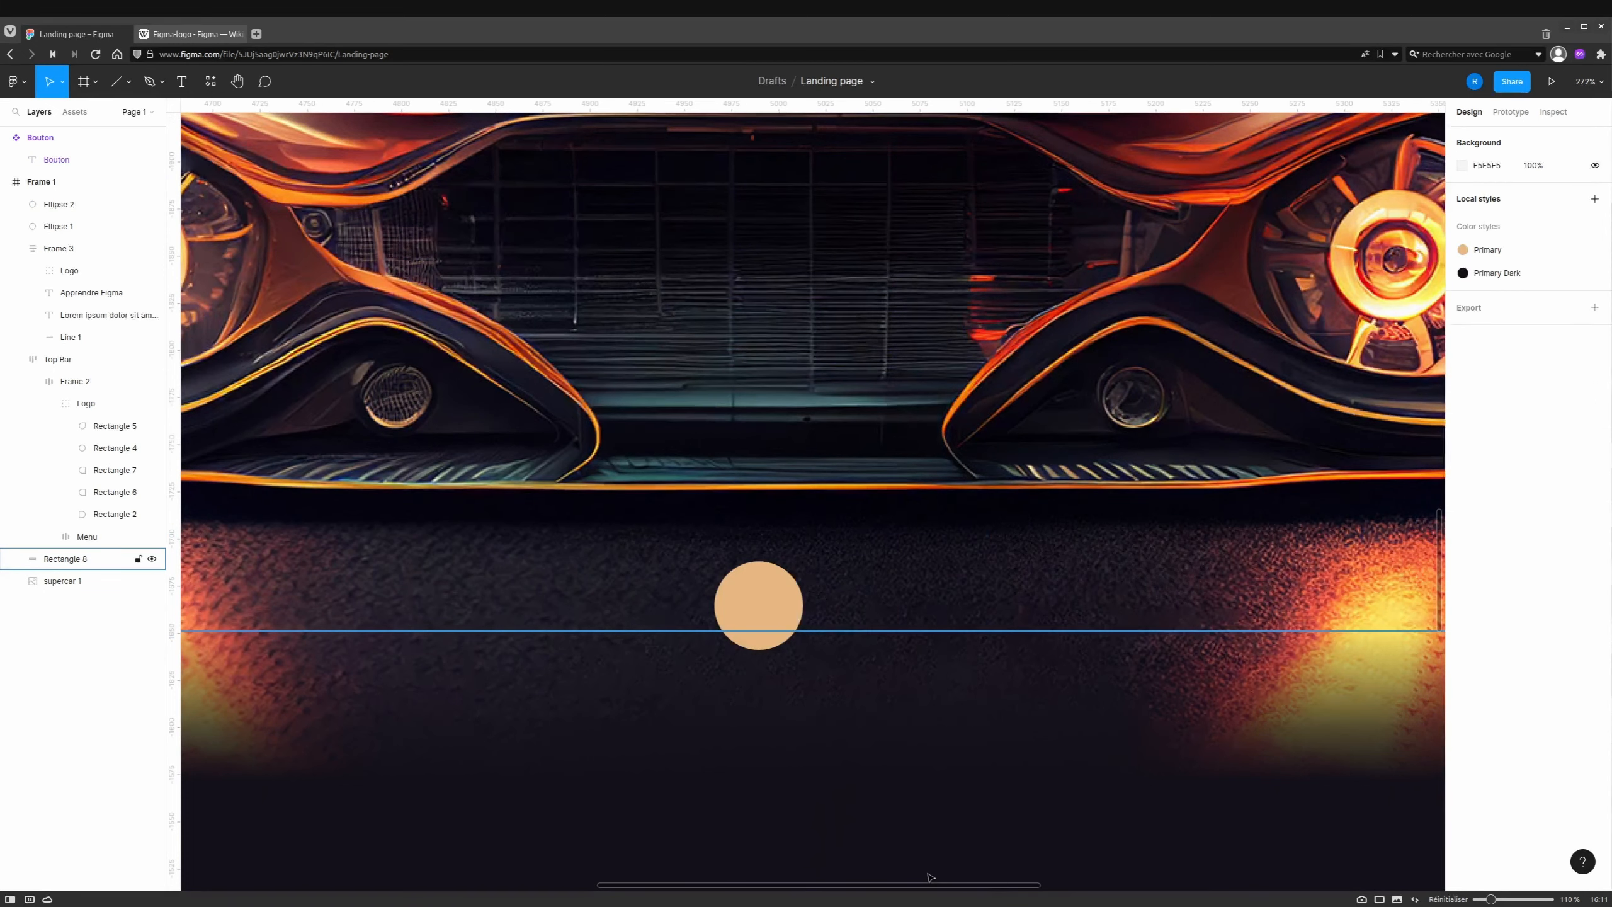
Enlarge the duplicate circle, Ellipse 2, around its center to about 53 × 53.
click(80, 225)
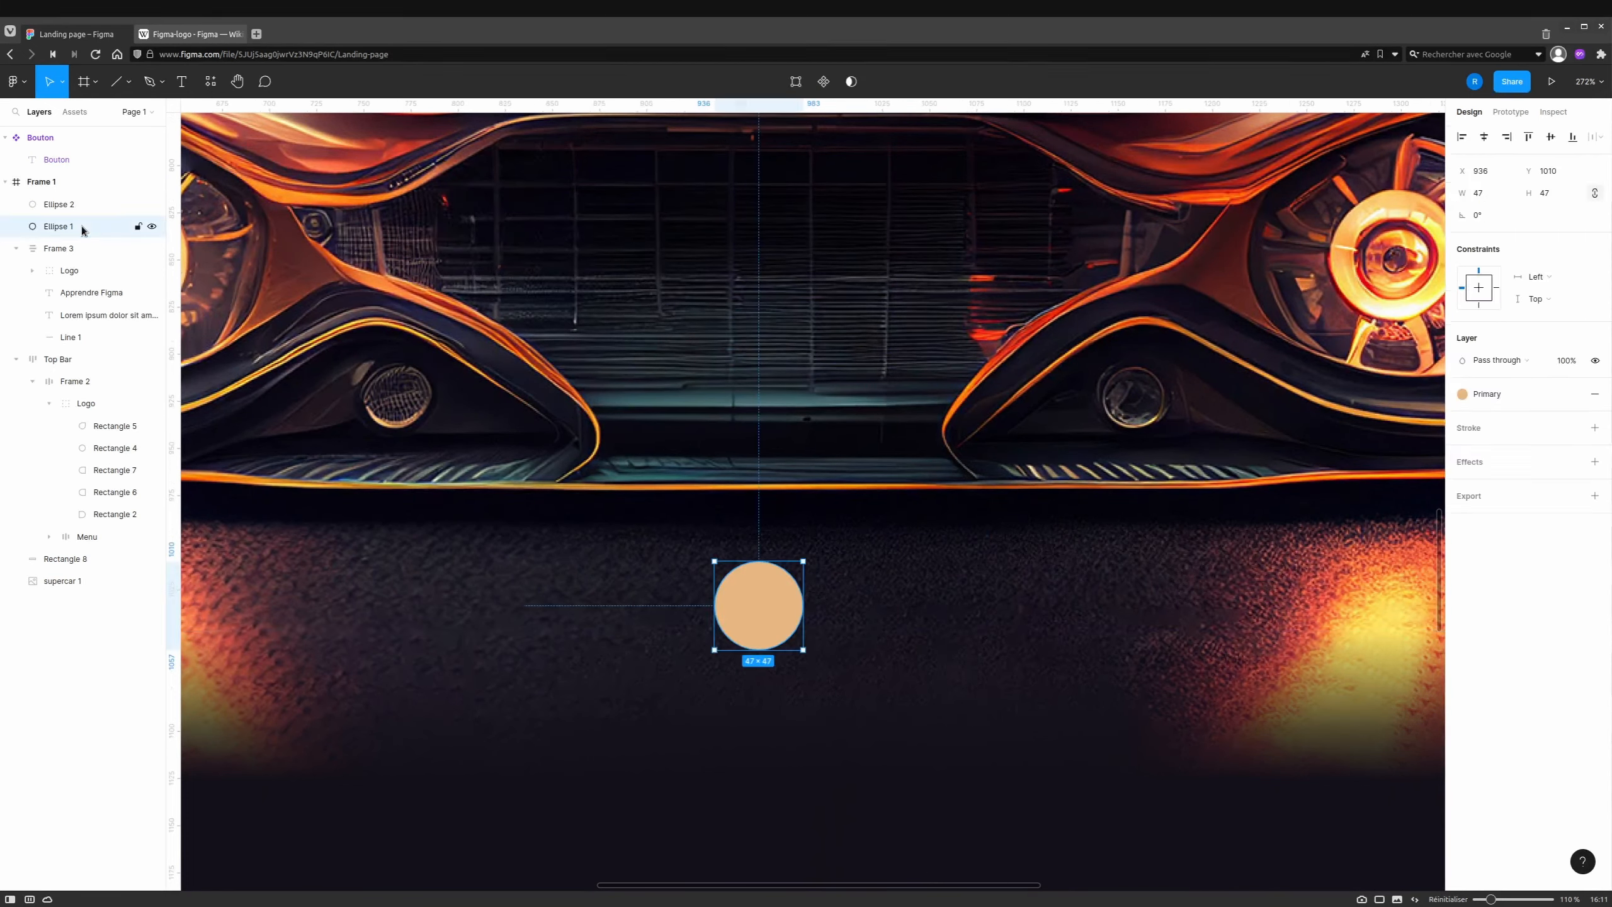
click(61, 205)
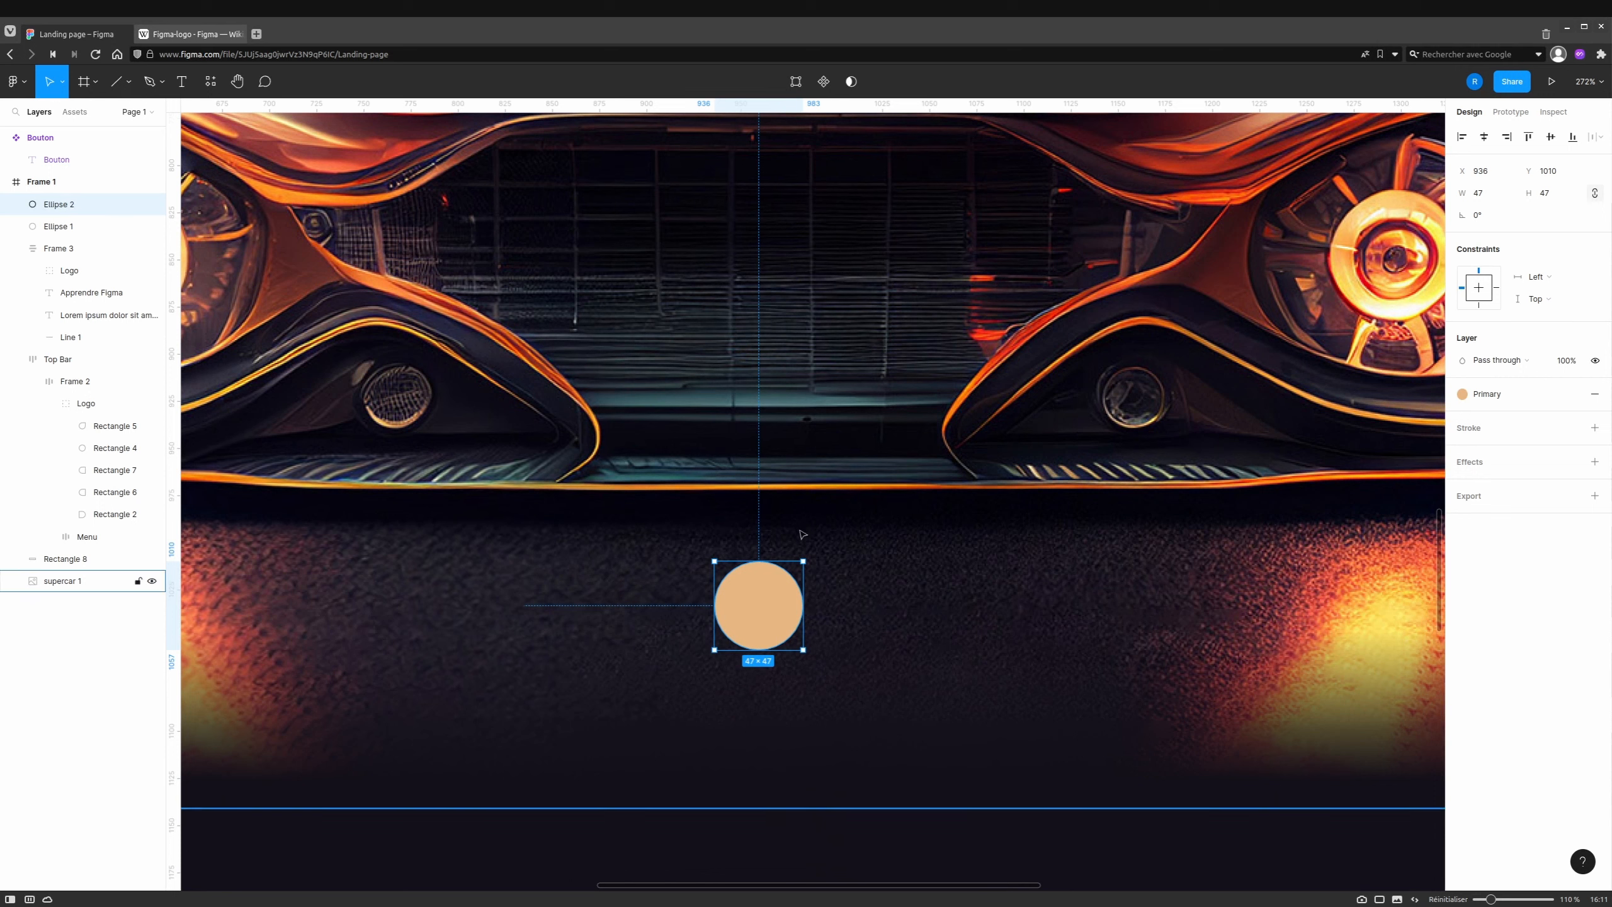
key(alt)
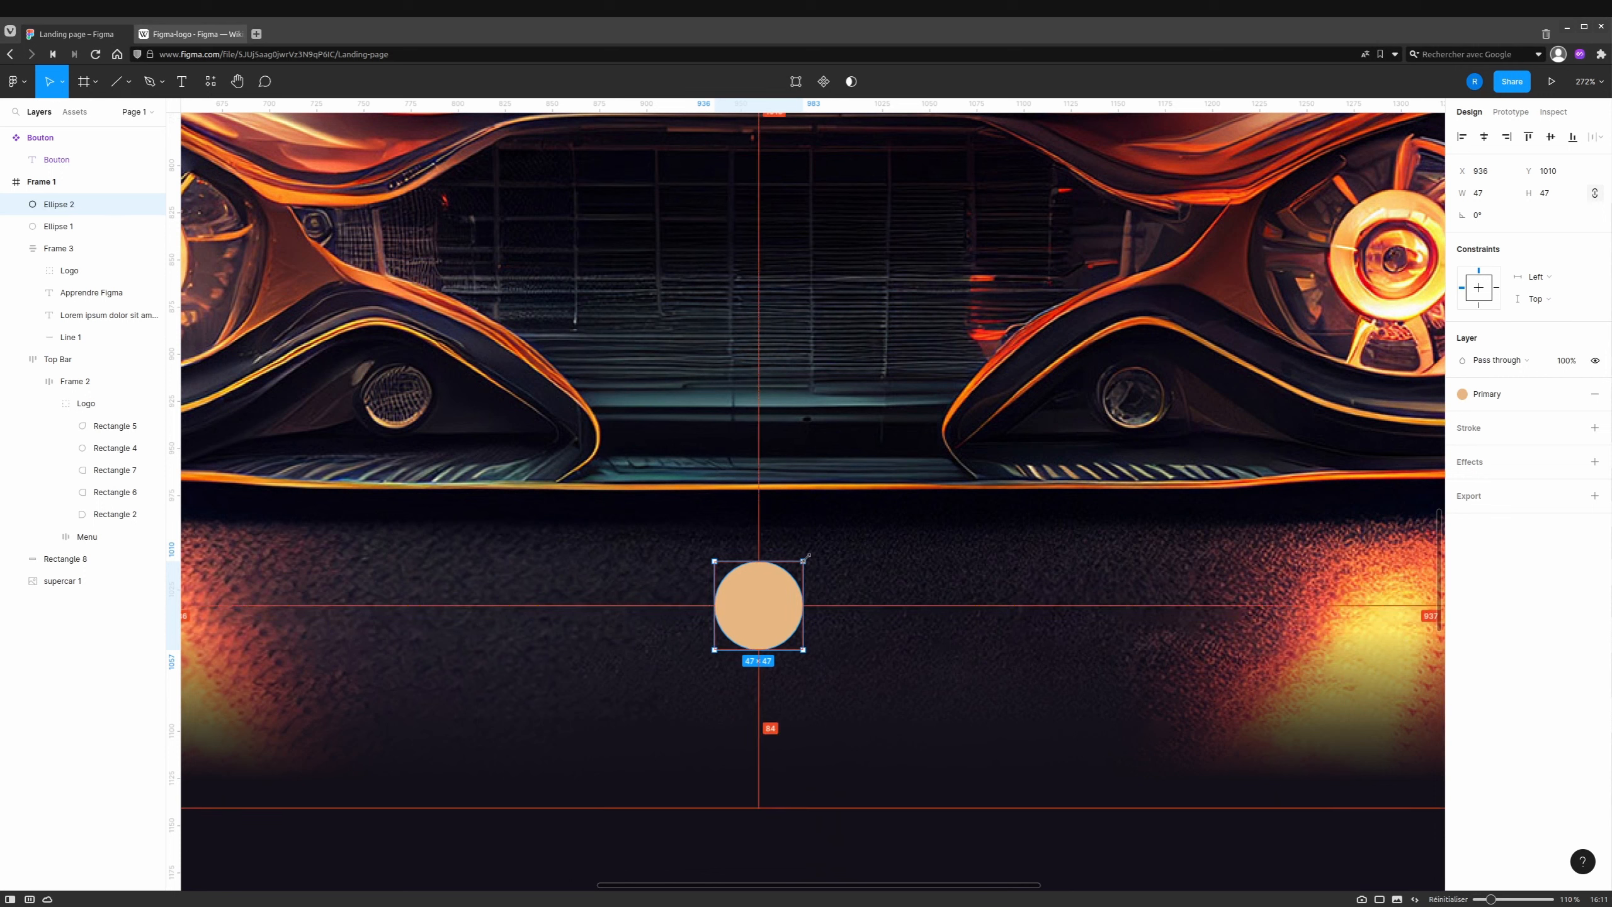
drag(805, 559, 809, 554)
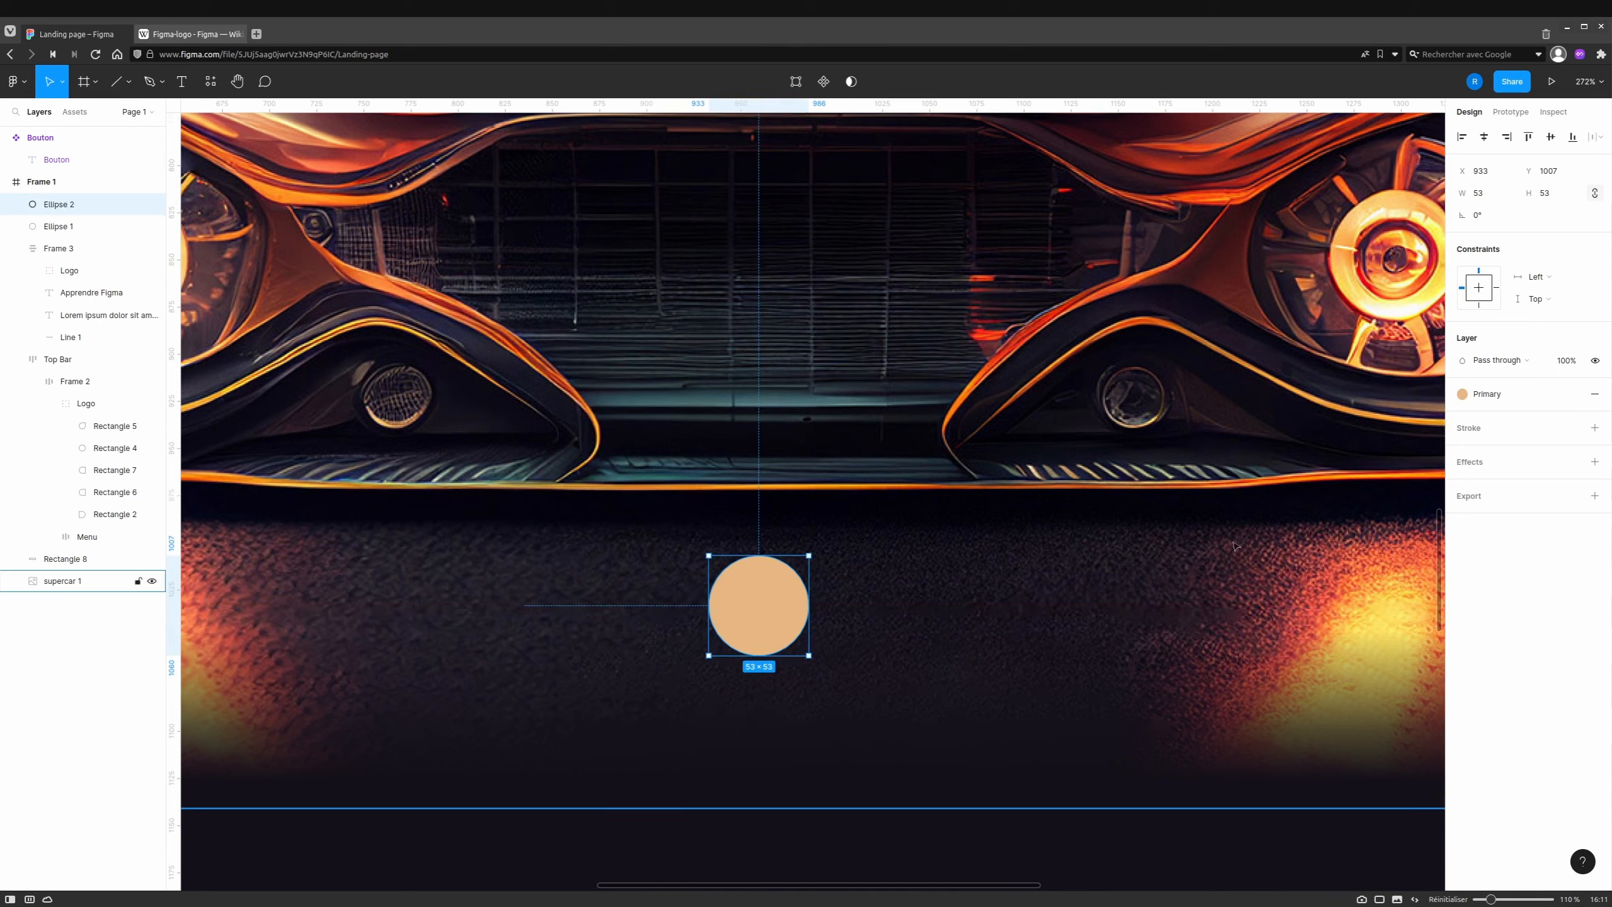
Replace the larger circle's fill with a Primary color style stroke and enlarge it around its center to about 55 × 55.
click(1594, 393)
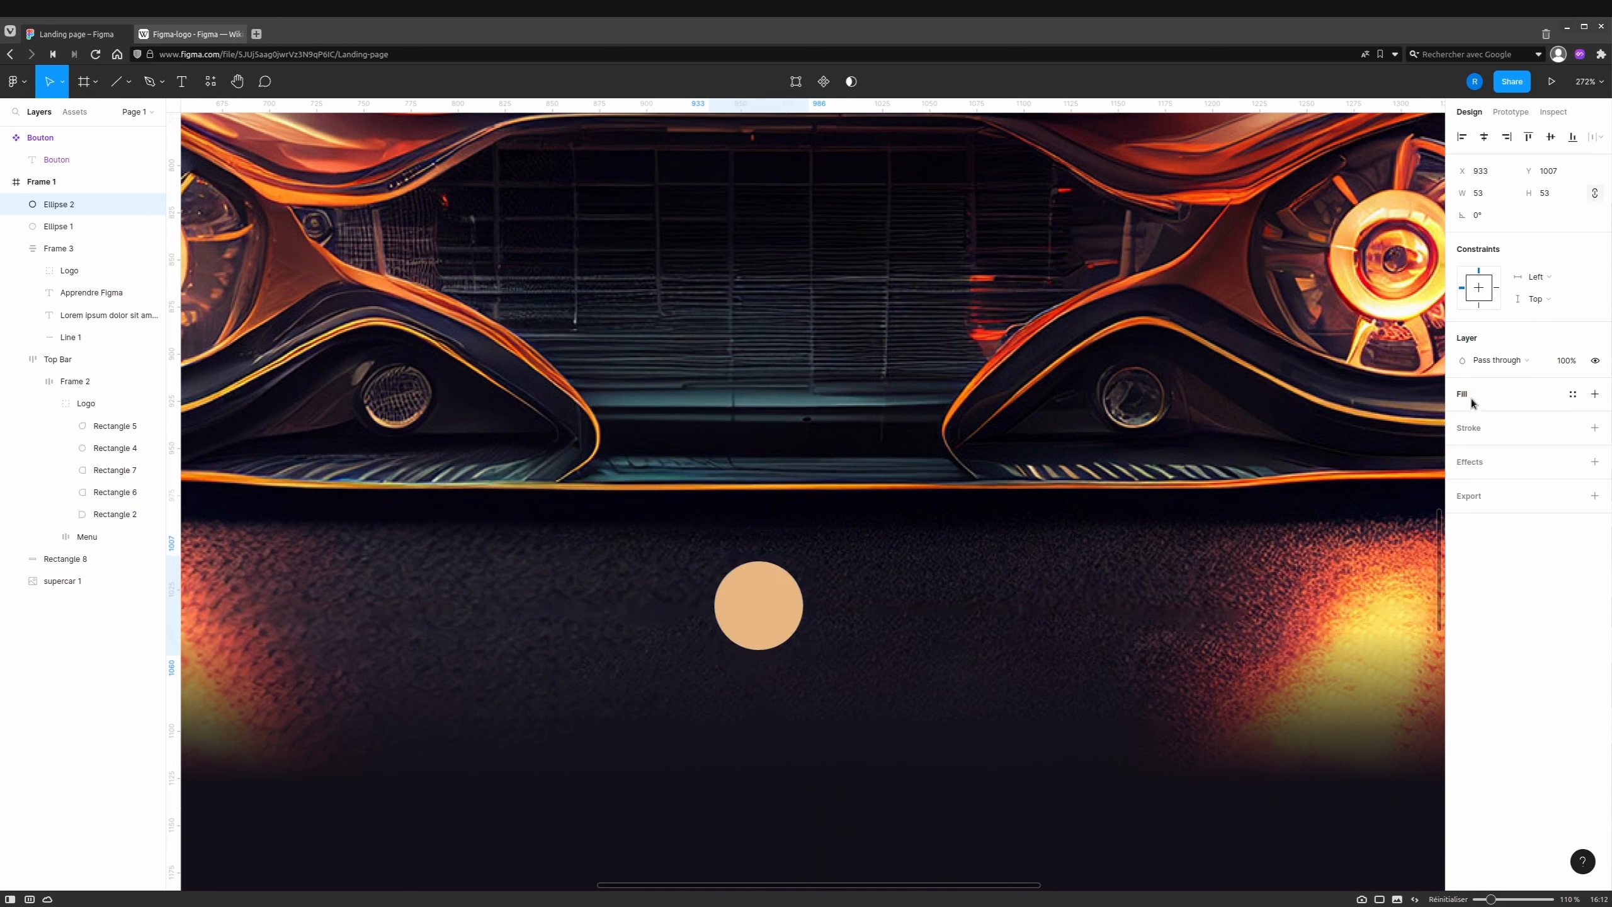
click(1468, 429)
click(1573, 429)
click(1476, 525)
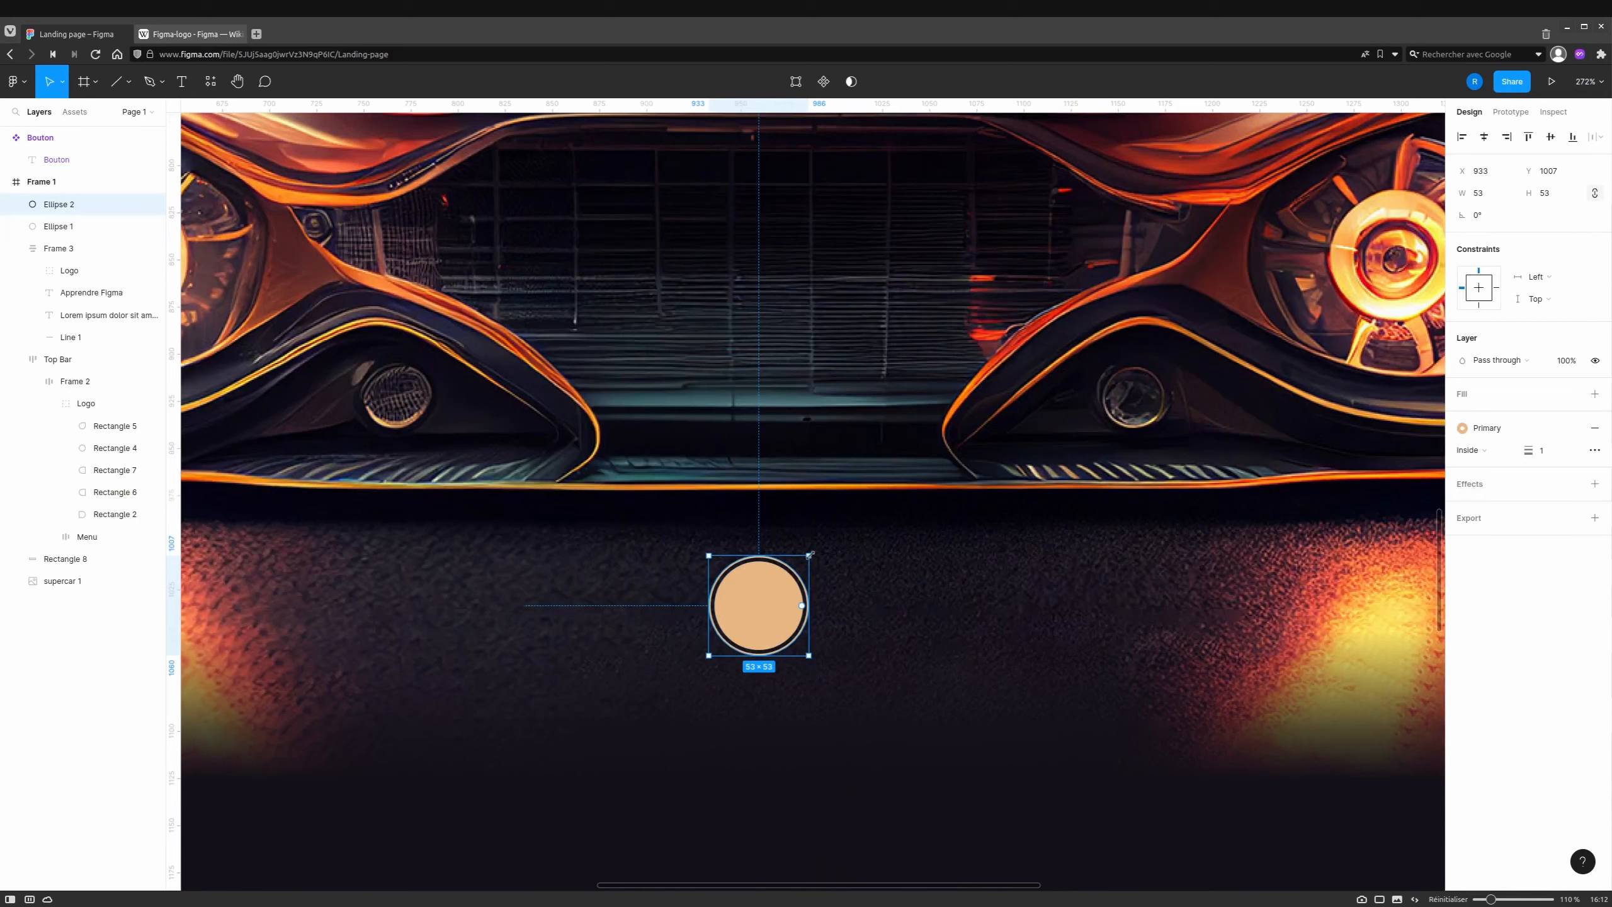
drag(811, 554, 813, 551)
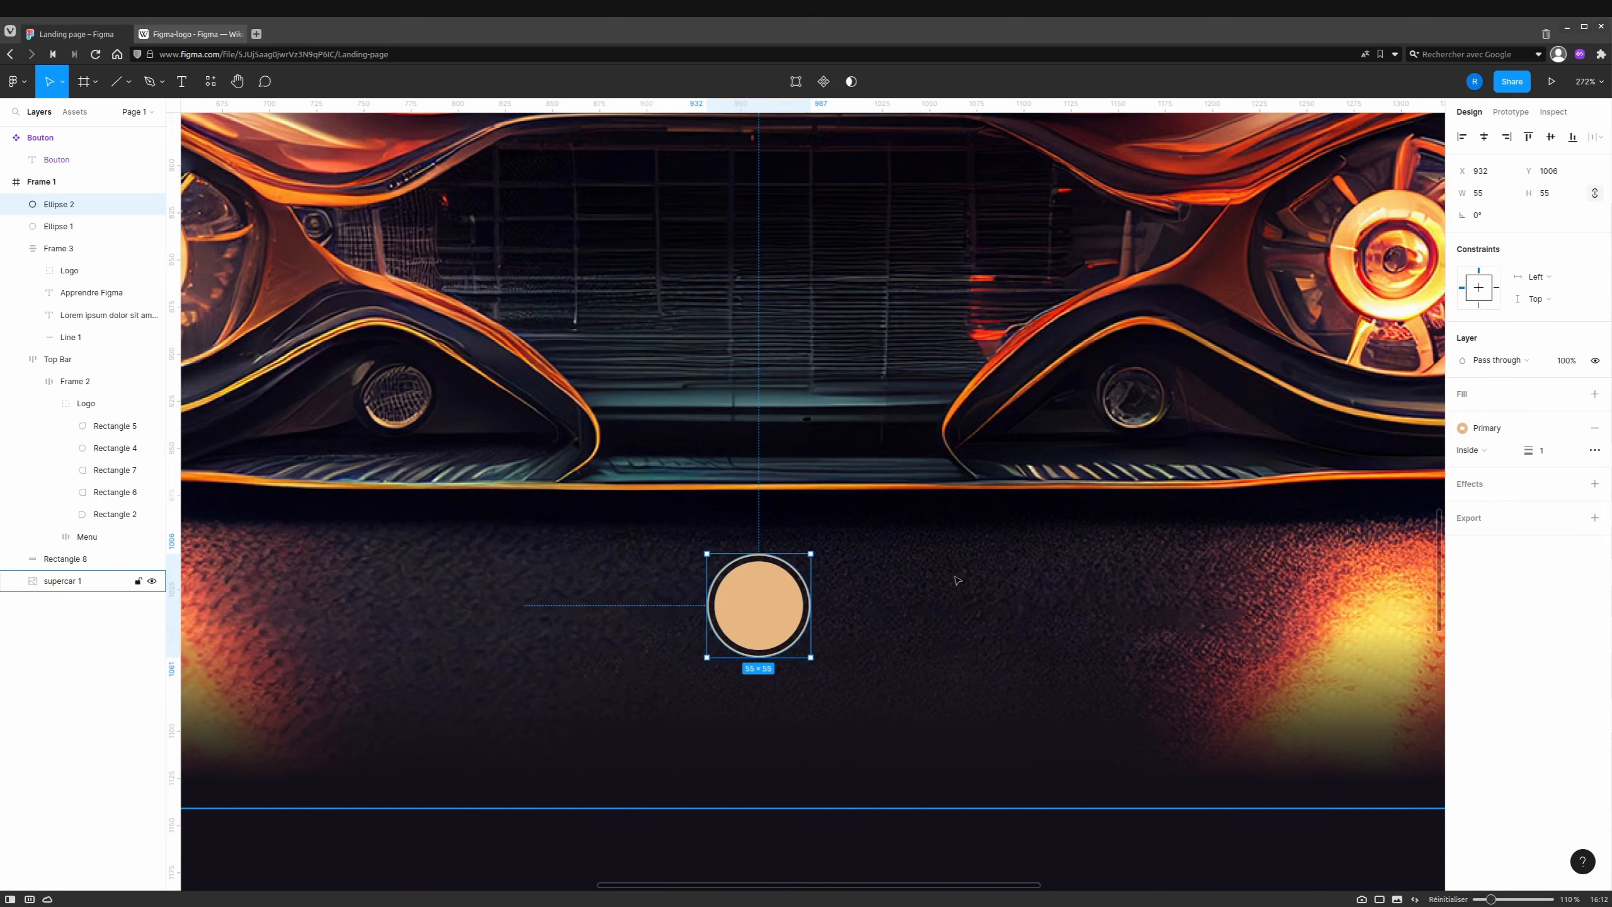
Examine the saved plugins list and the recent and community plugins offered in the file's resources.
right_click(467, 607)
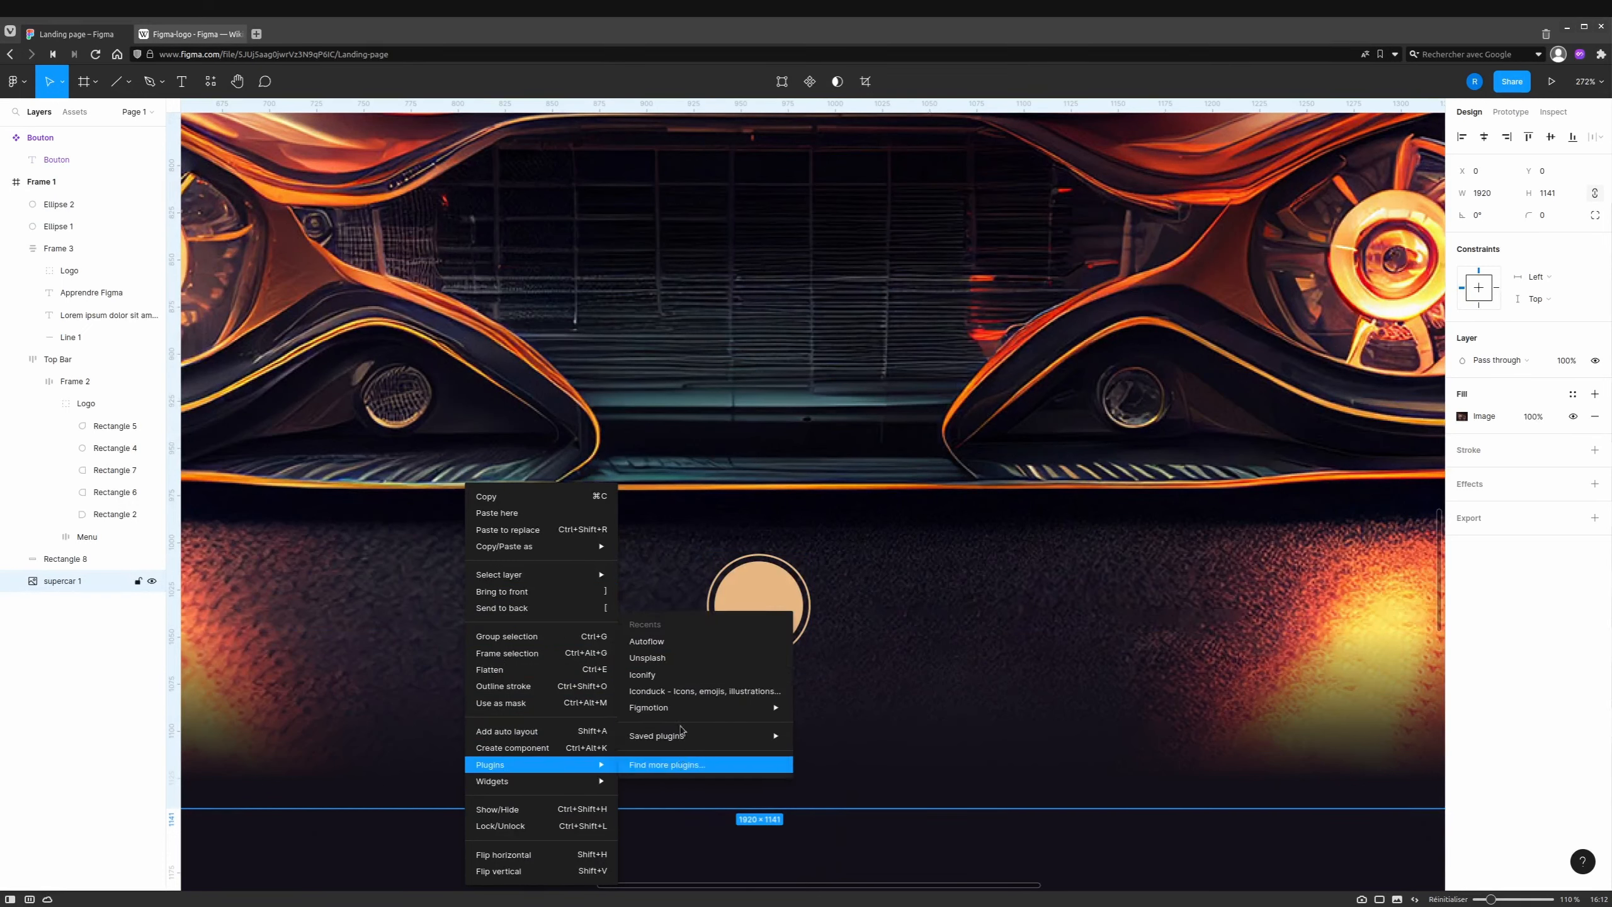
mouse_move(730, 736)
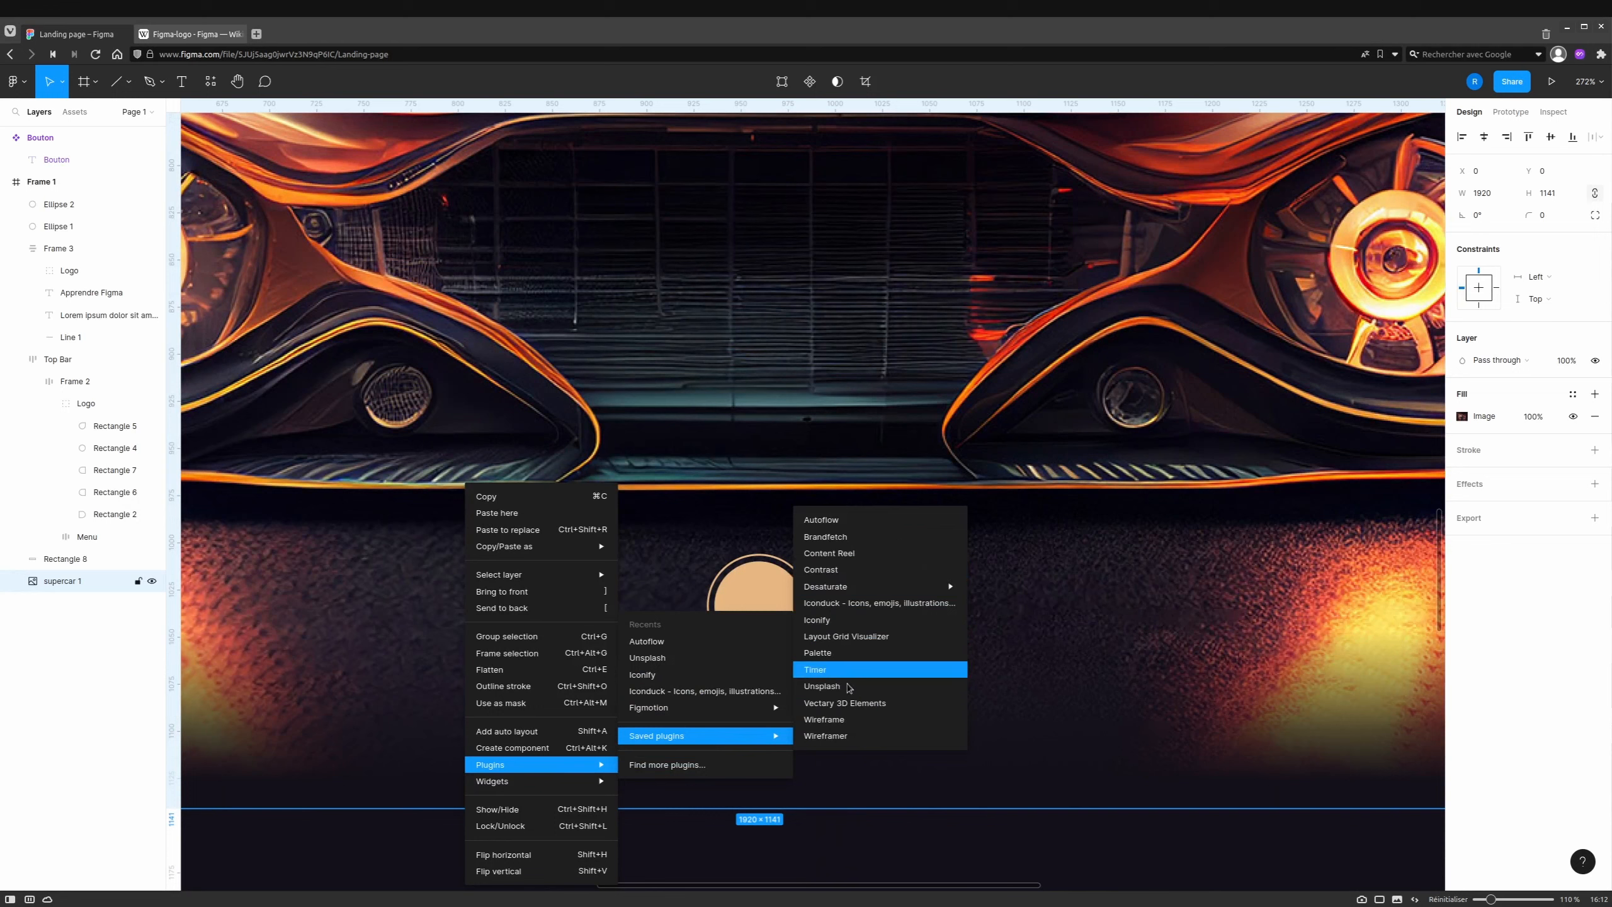
click(211, 83)
click(213, 85)
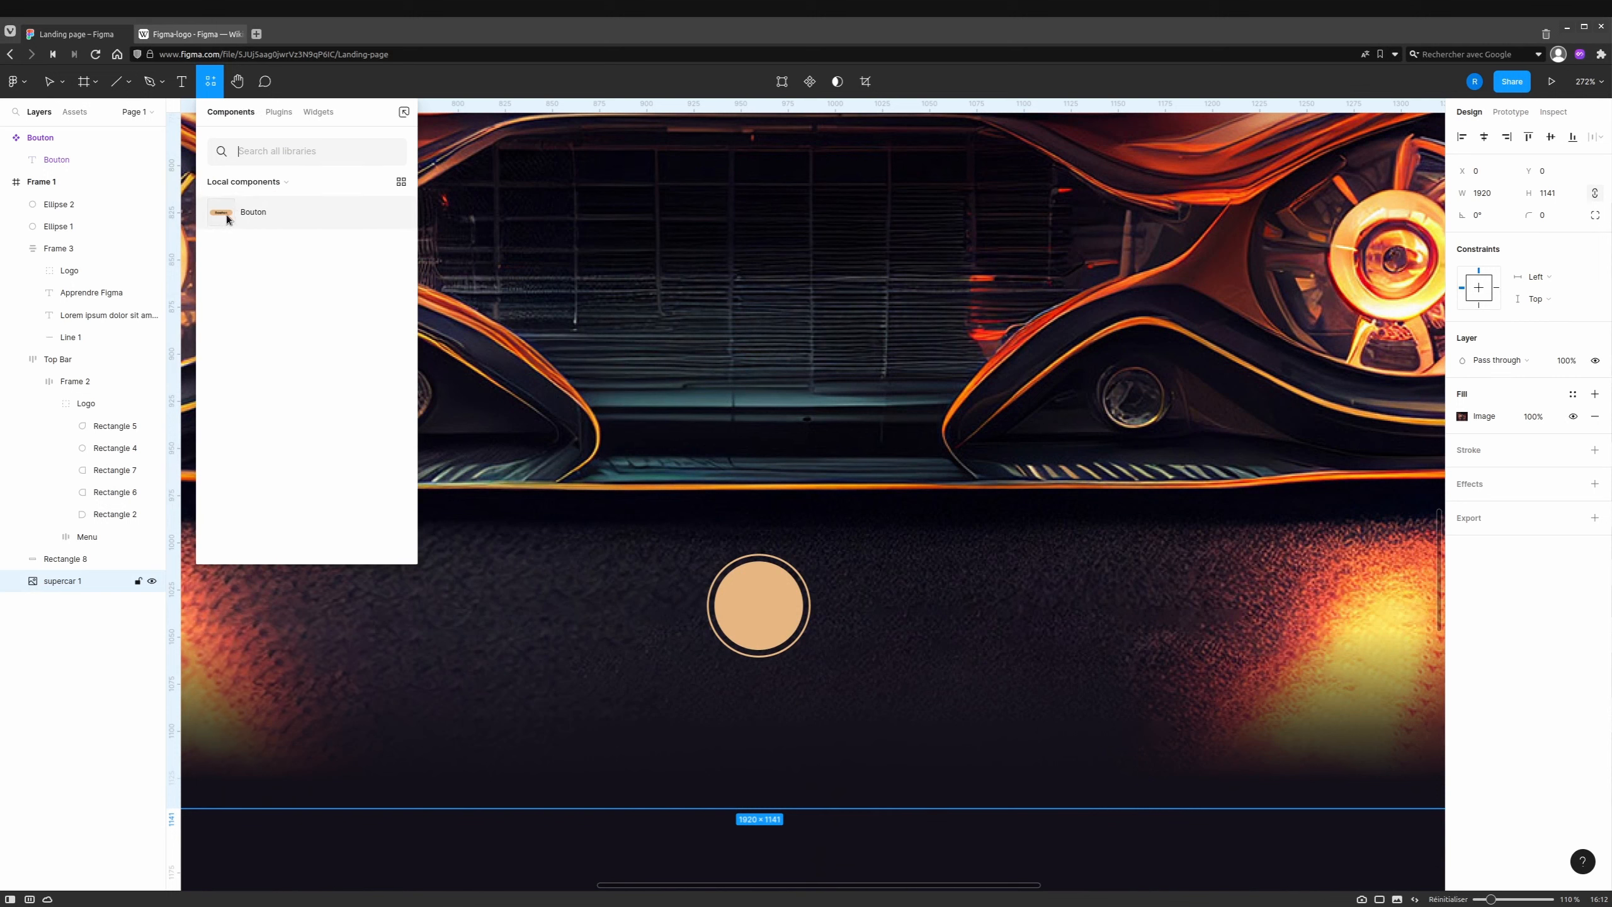
click(277, 112)
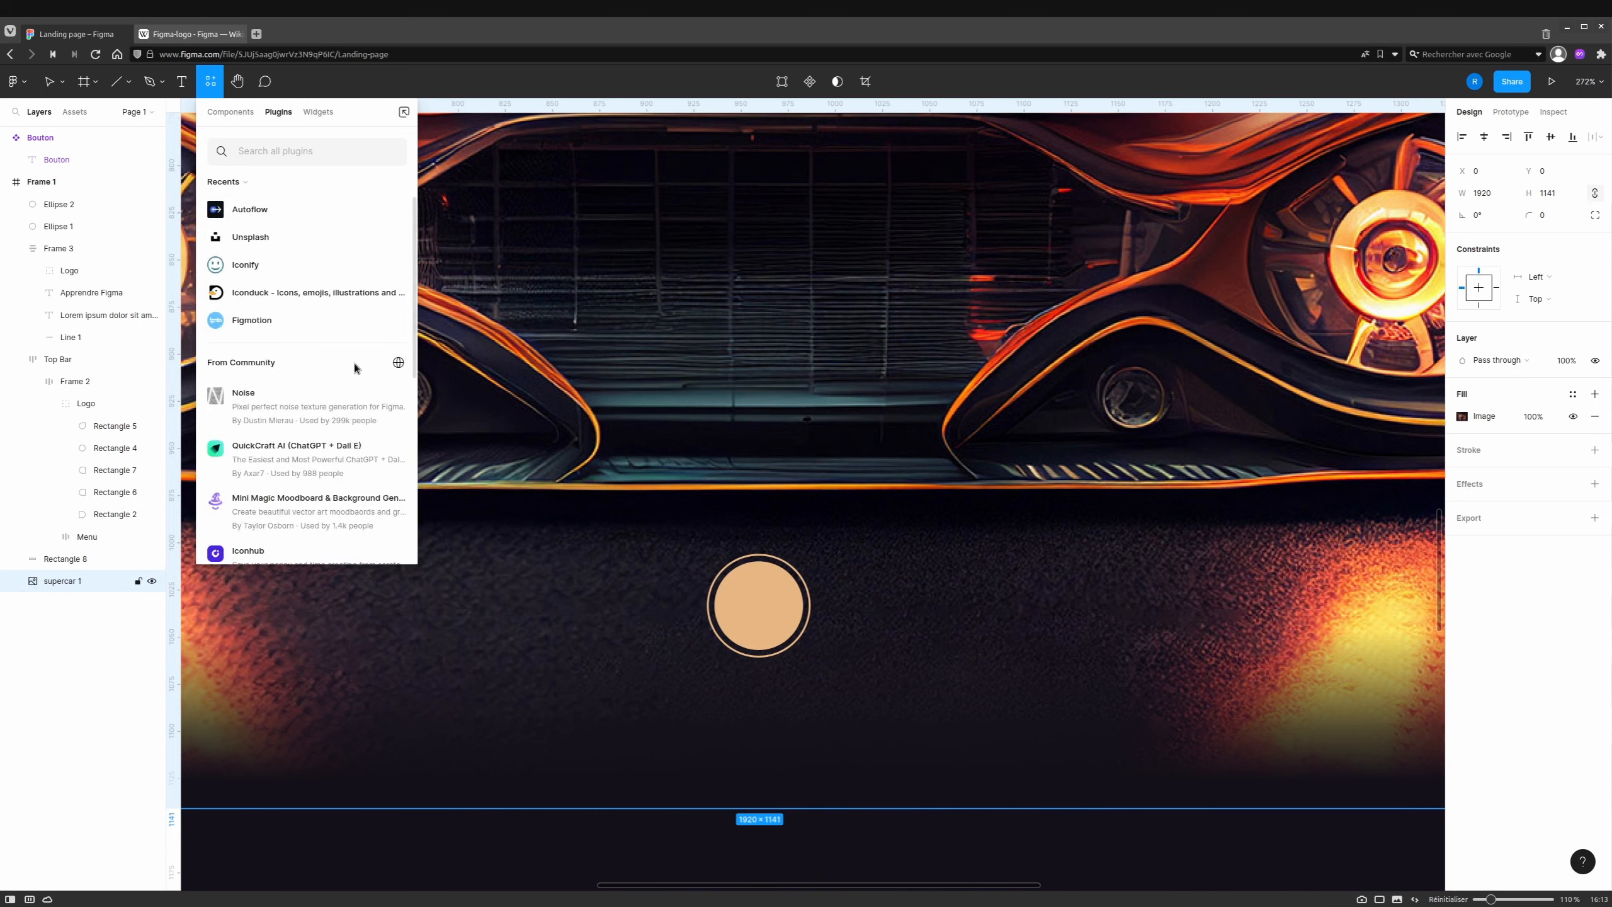
Search the Figma Community plugins for iconify, view the Iconify plugin's page, and close it to return to the design.
click(398, 362)
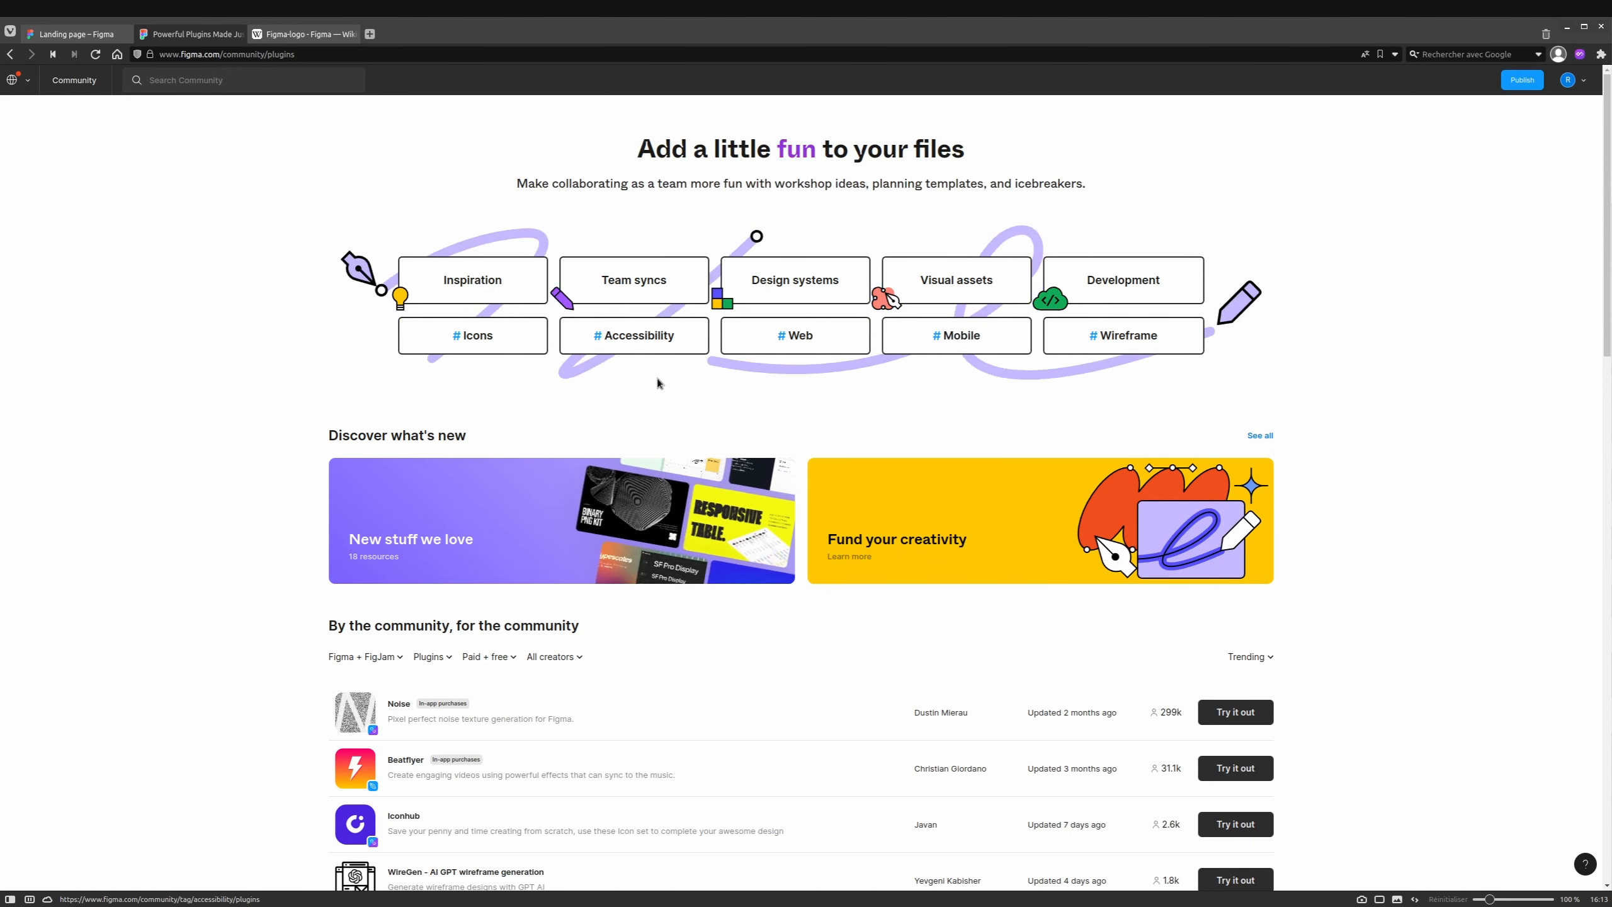
click(281, 87)
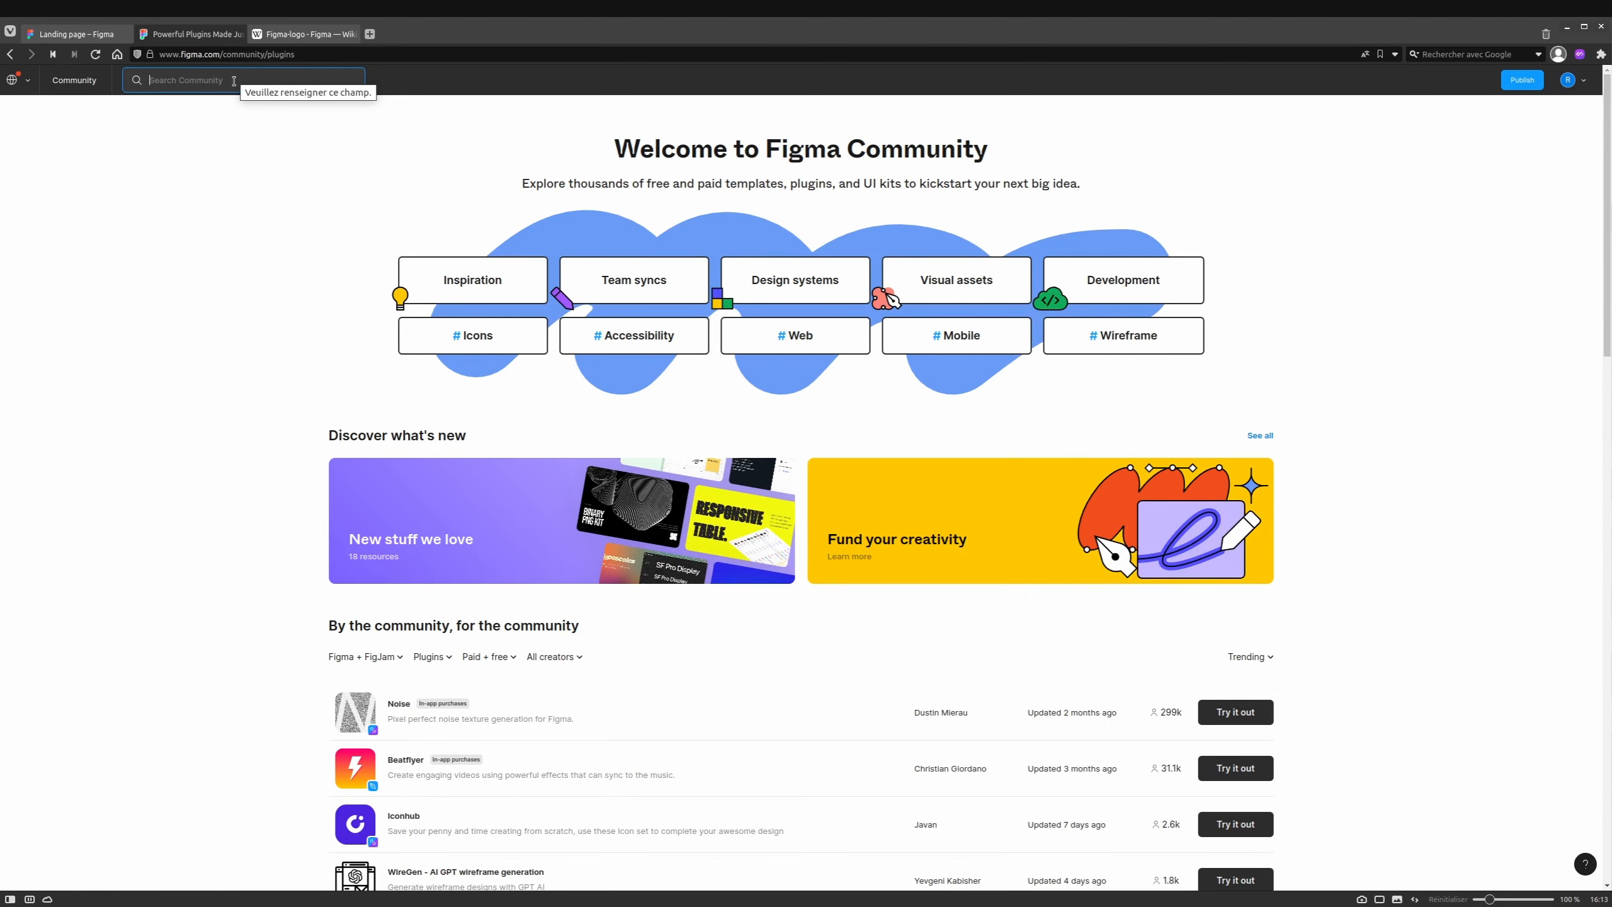
text(iconig)
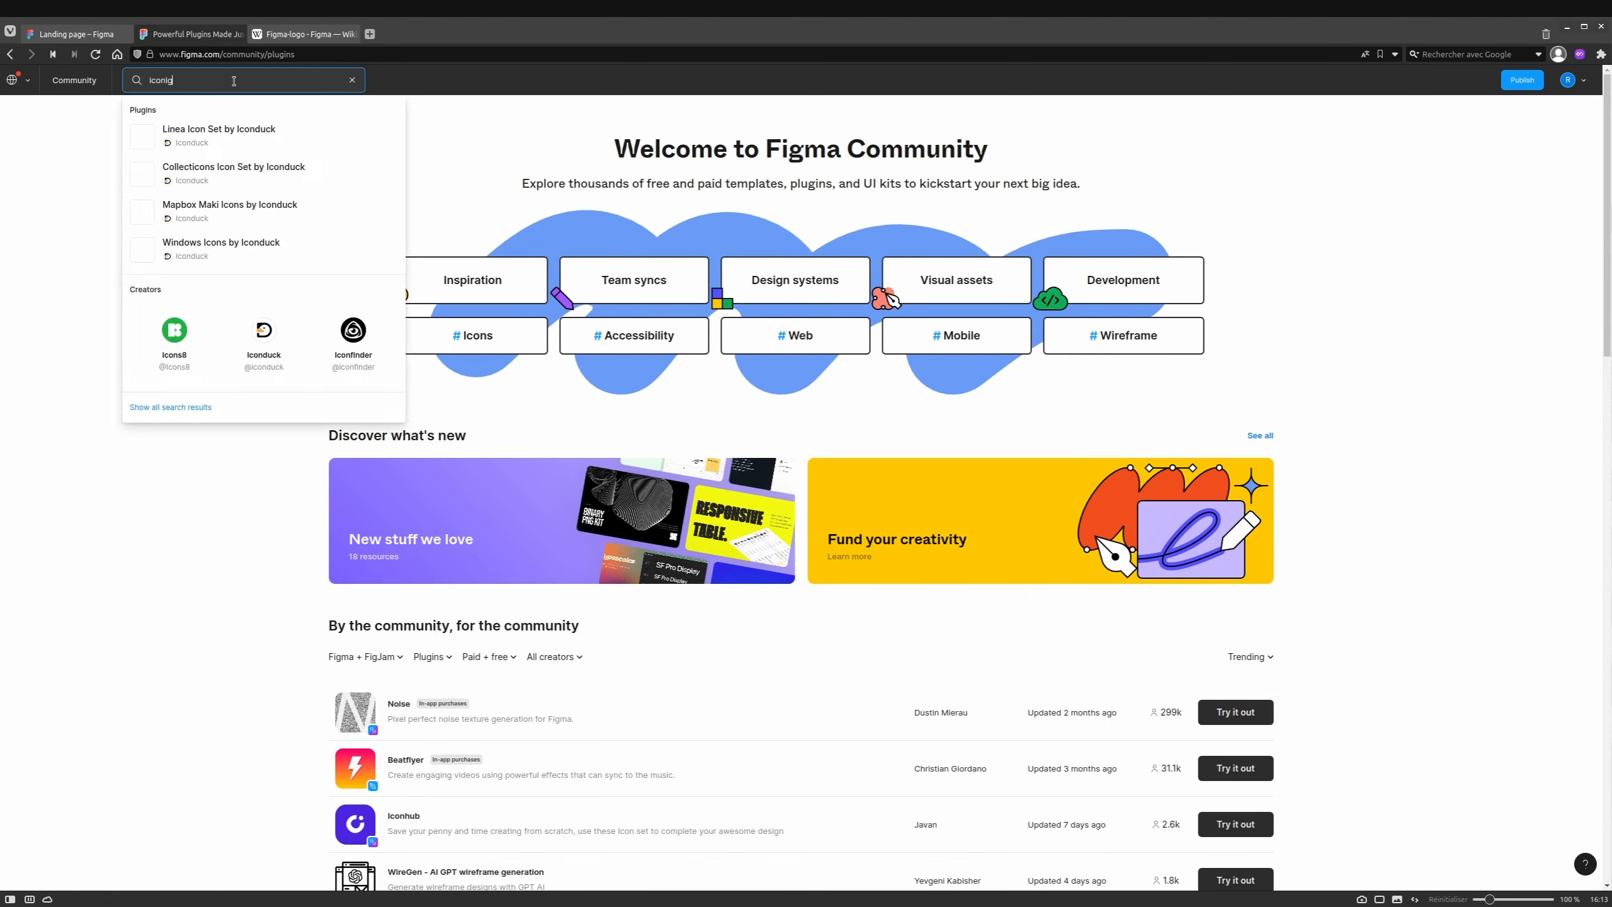
key(BackSpace)
text(fy)
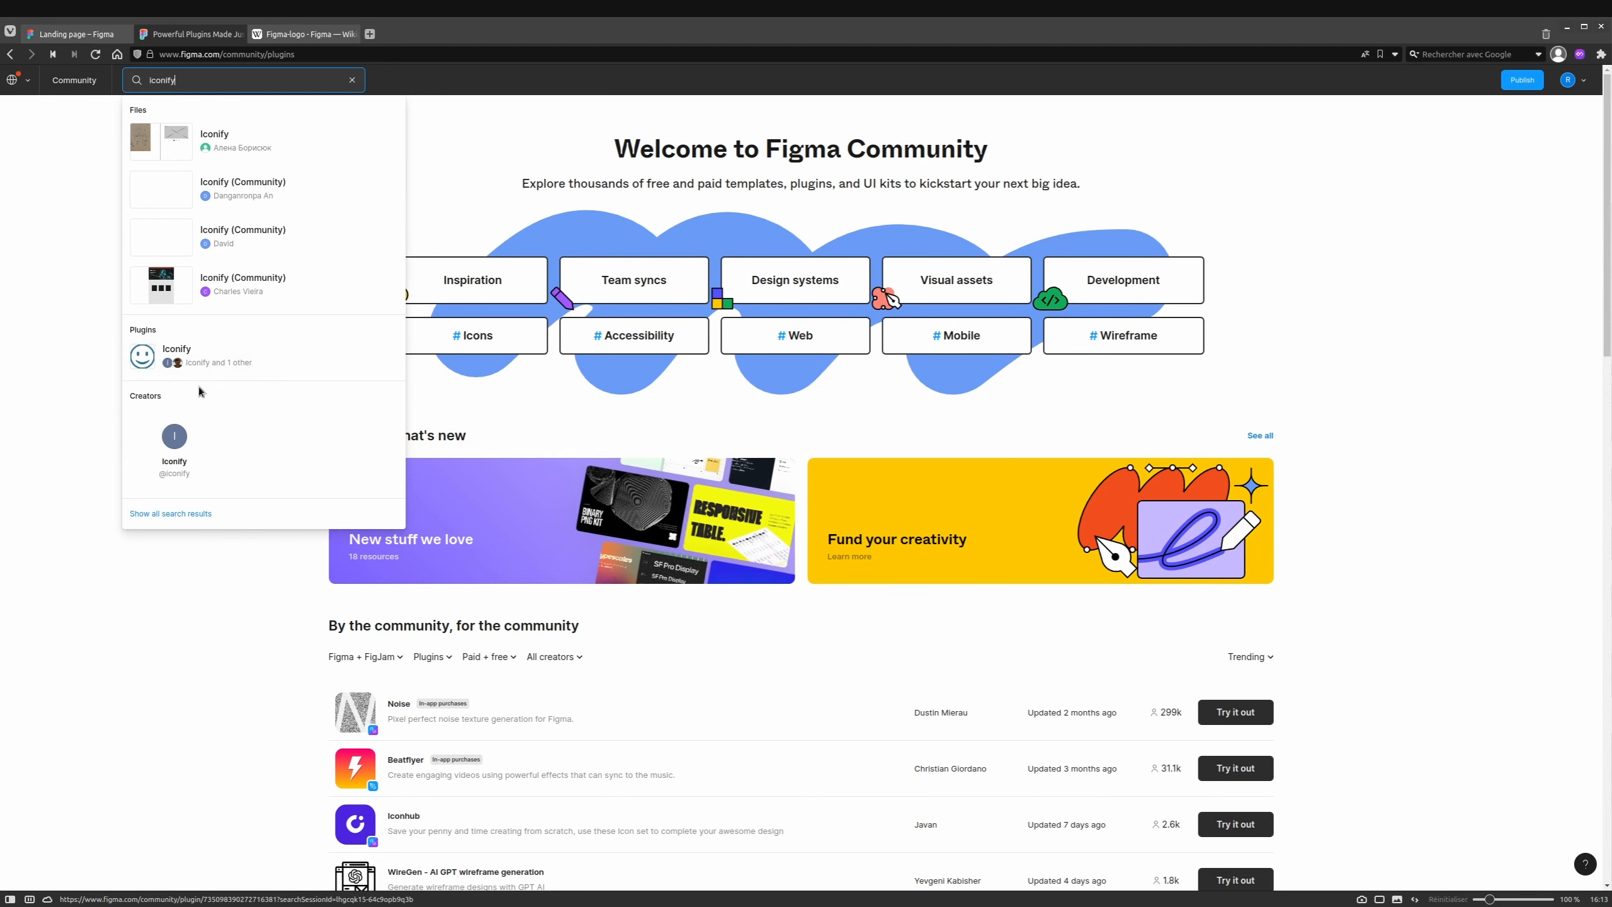
click(187, 351)
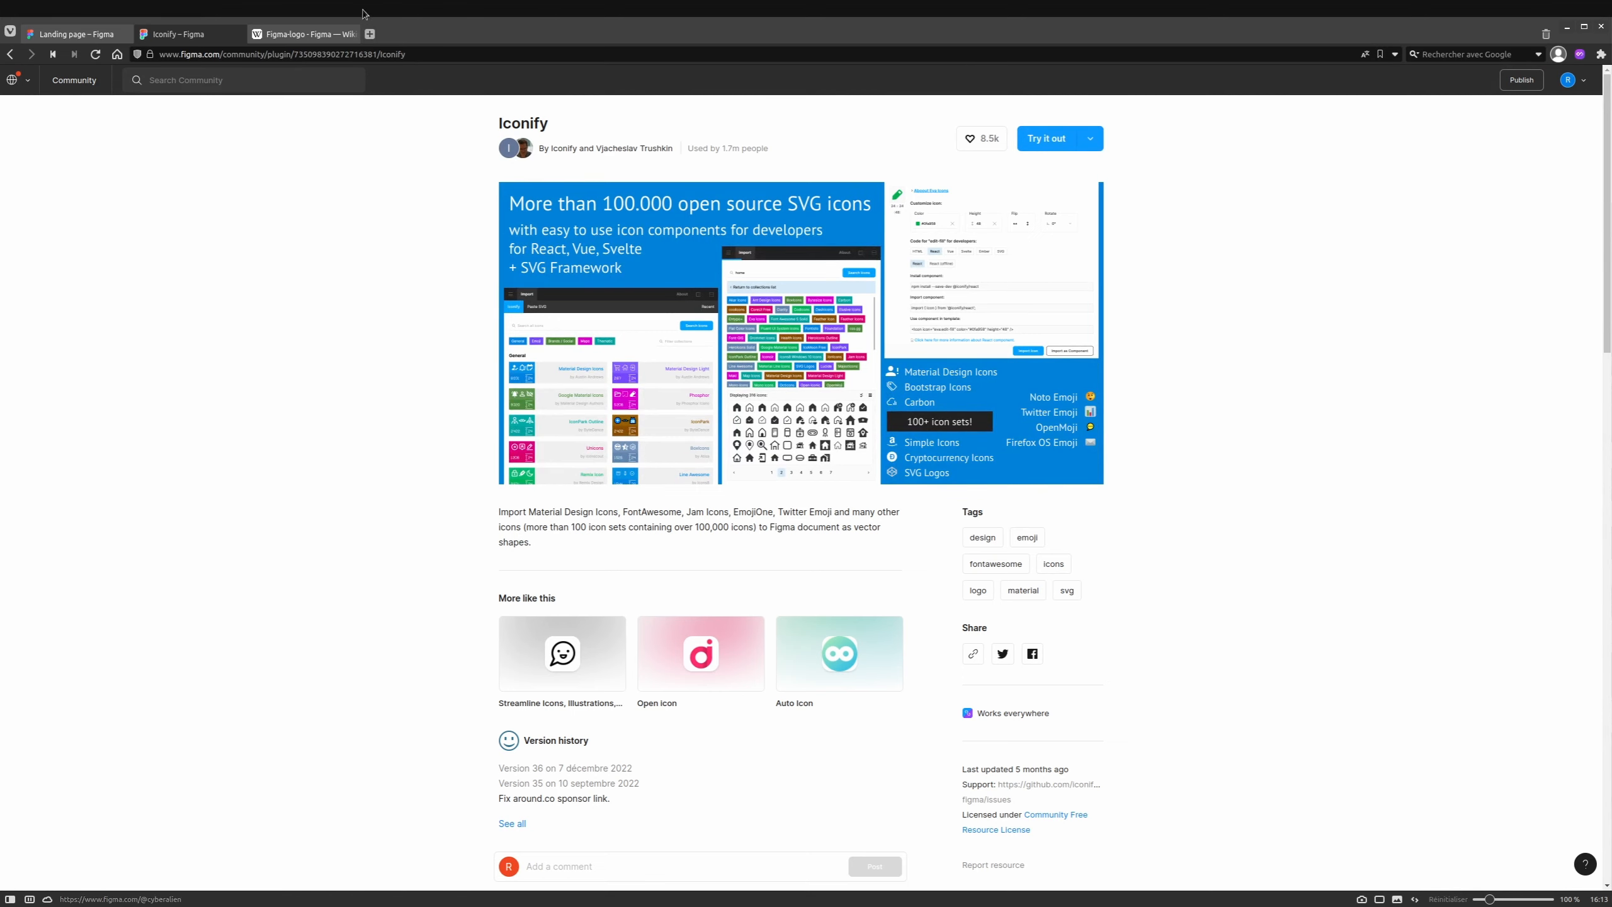
middle_click(159, 39)
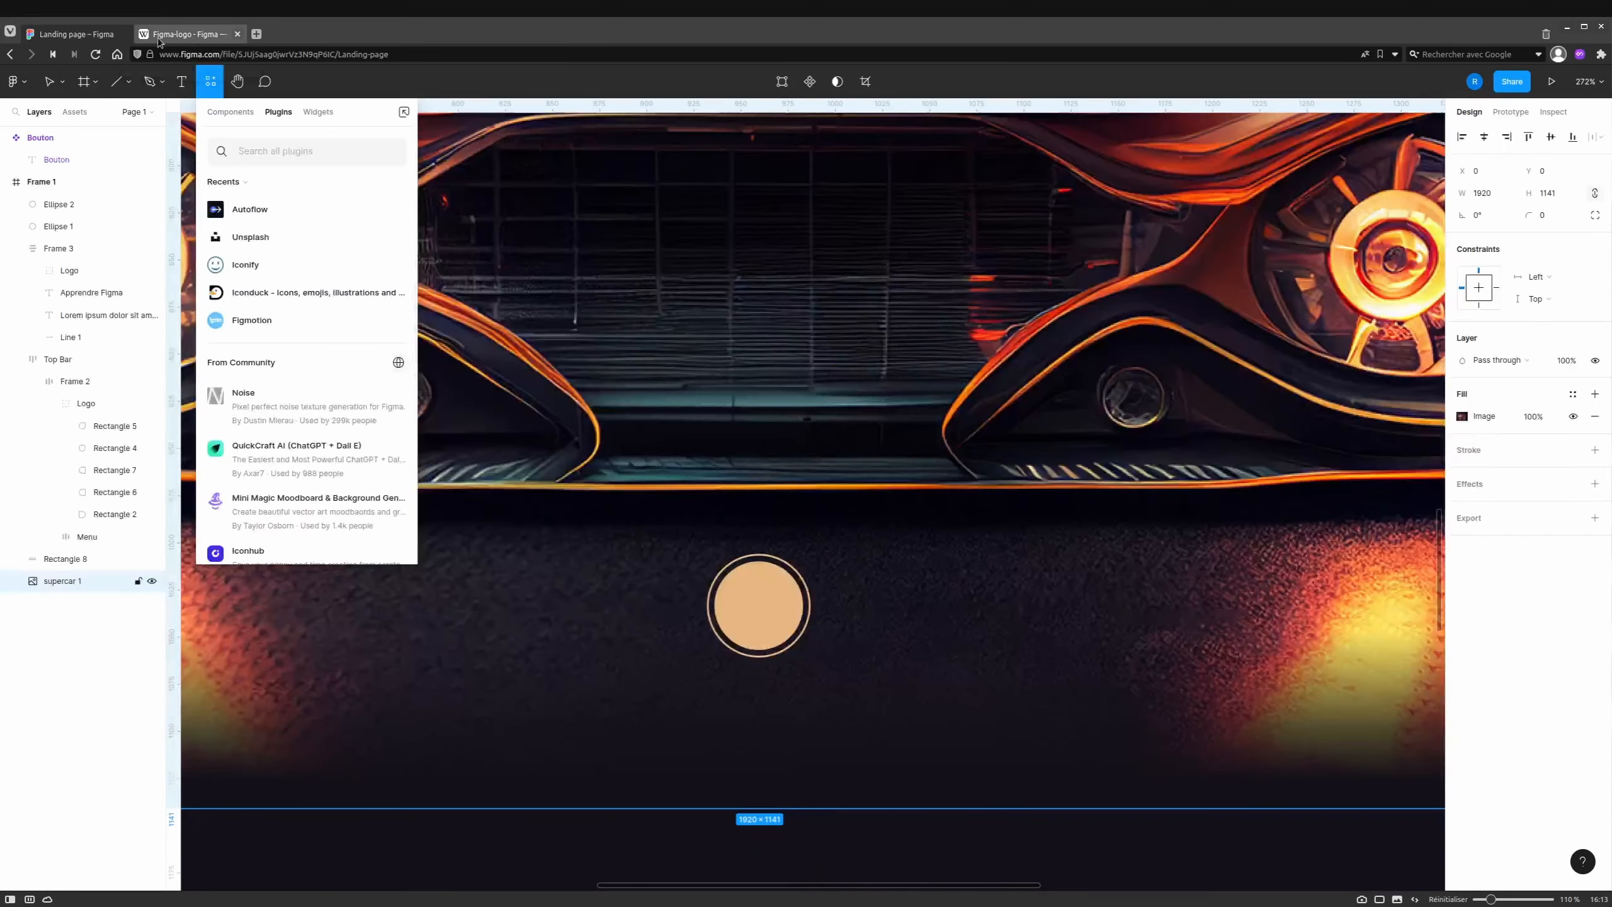
Search the file's plugin resources for iconify, remove Iconify from the saved plugins and save it again.
click(210, 82)
click(210, 82)
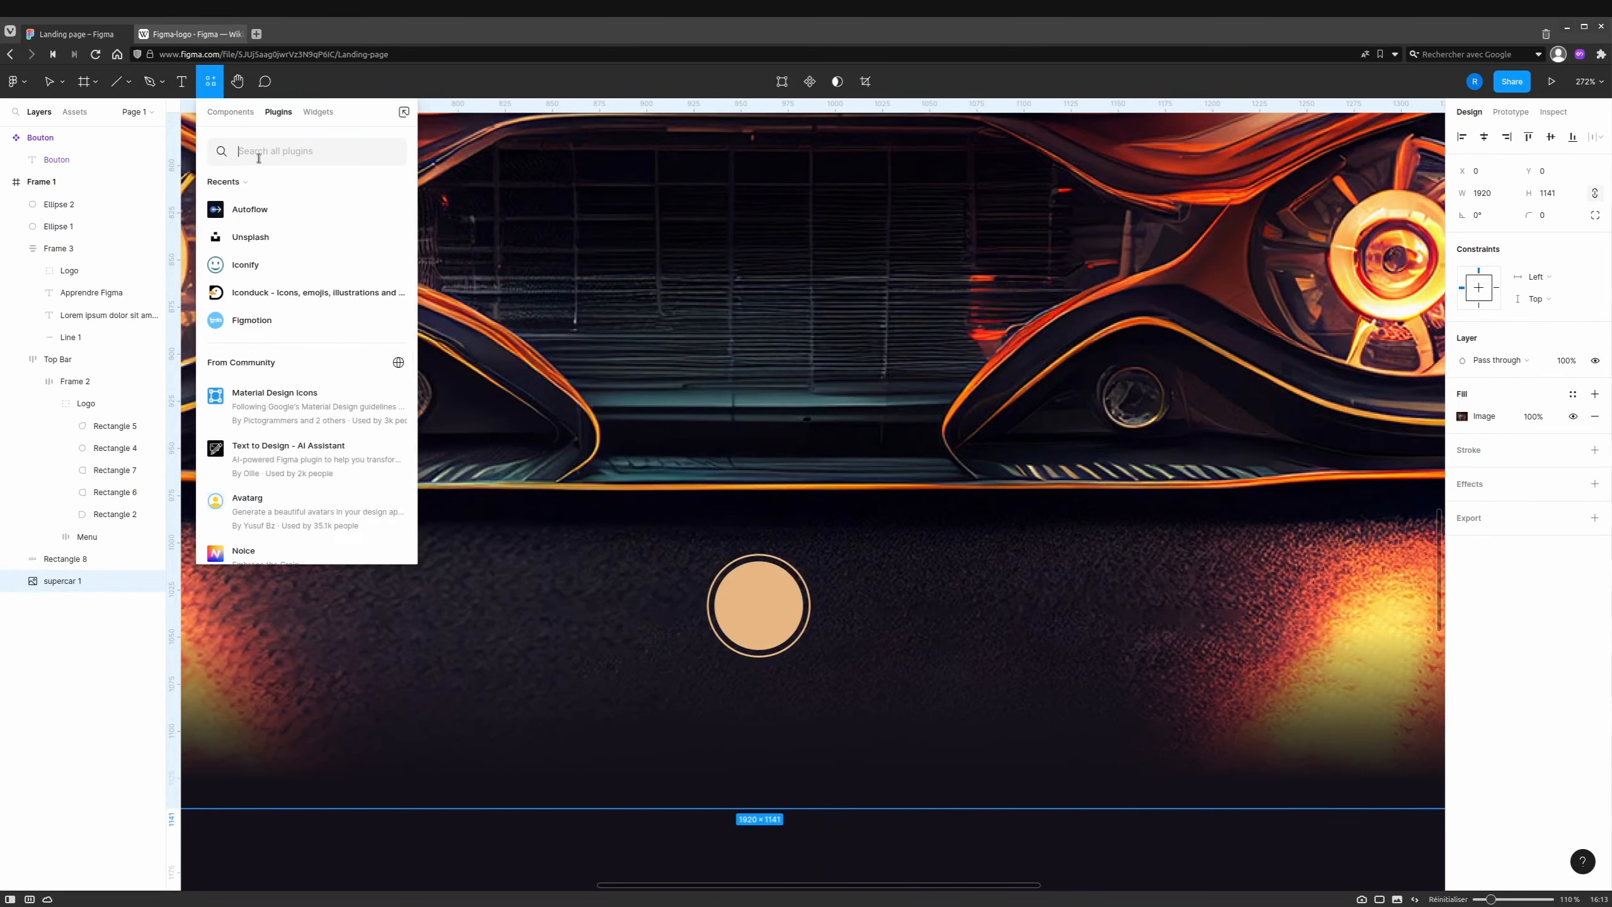
text(iconify)
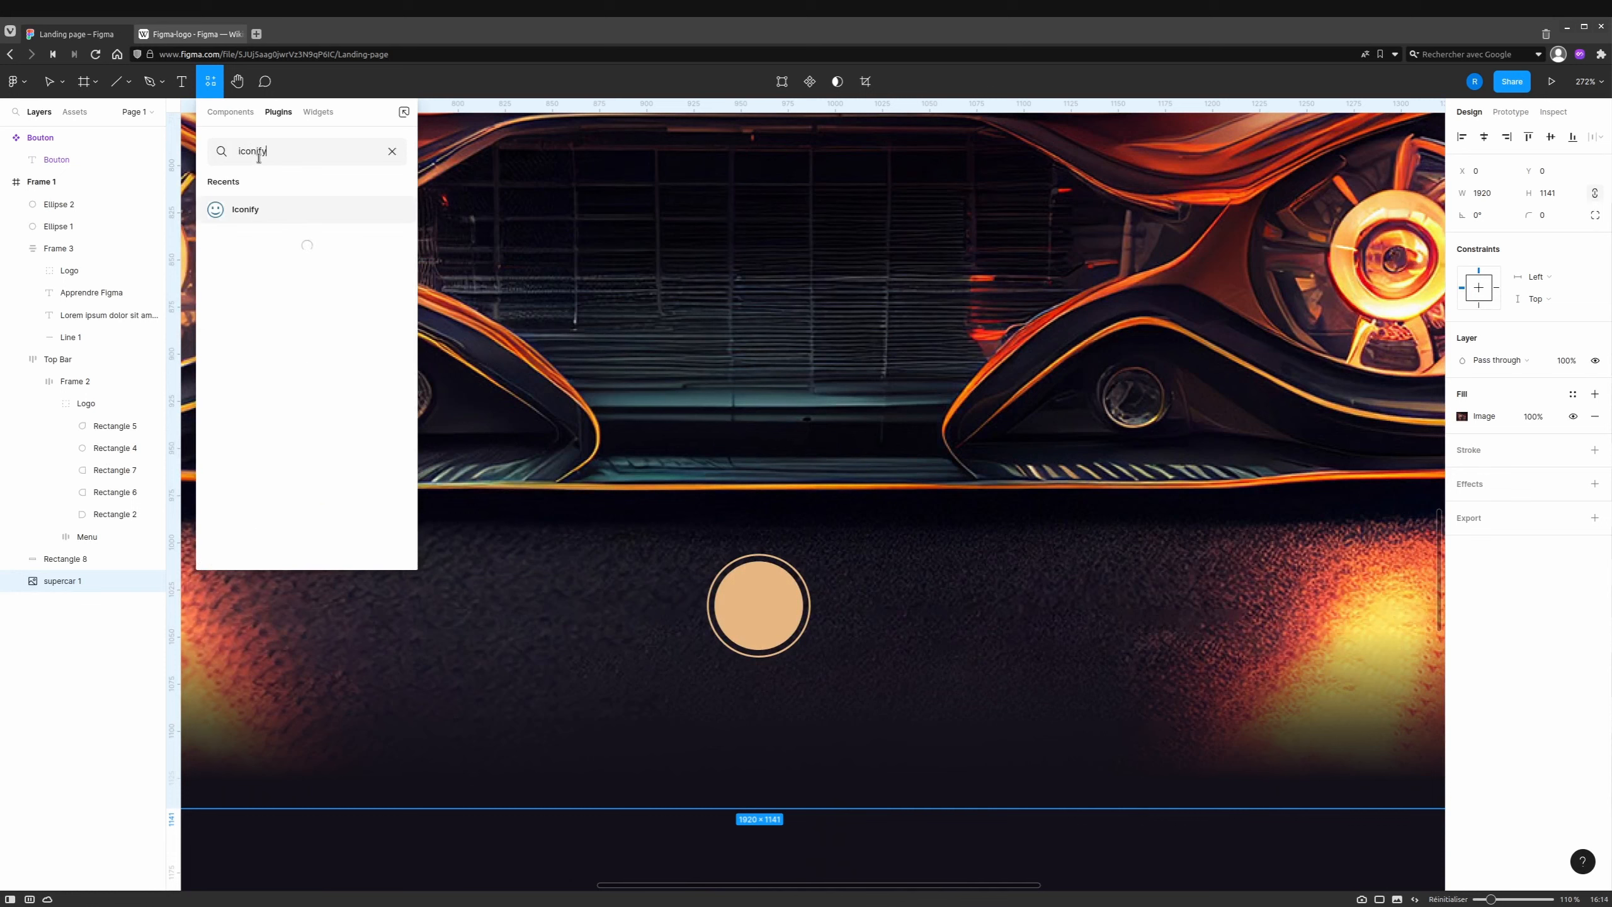
mouse_move(277, 209)
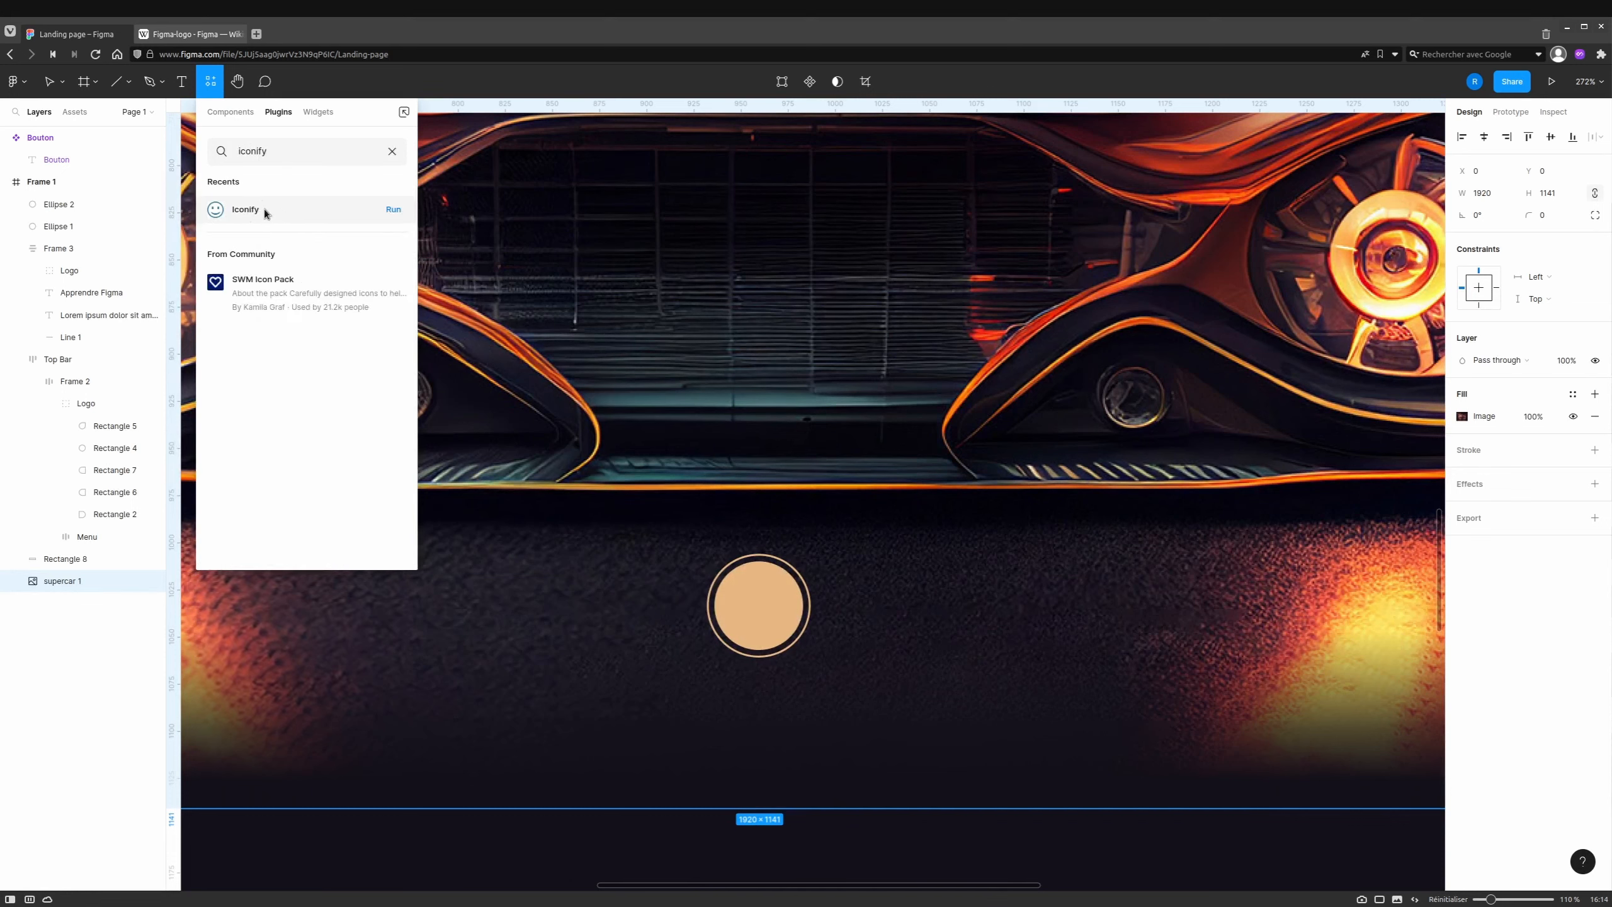
click(251, 207)
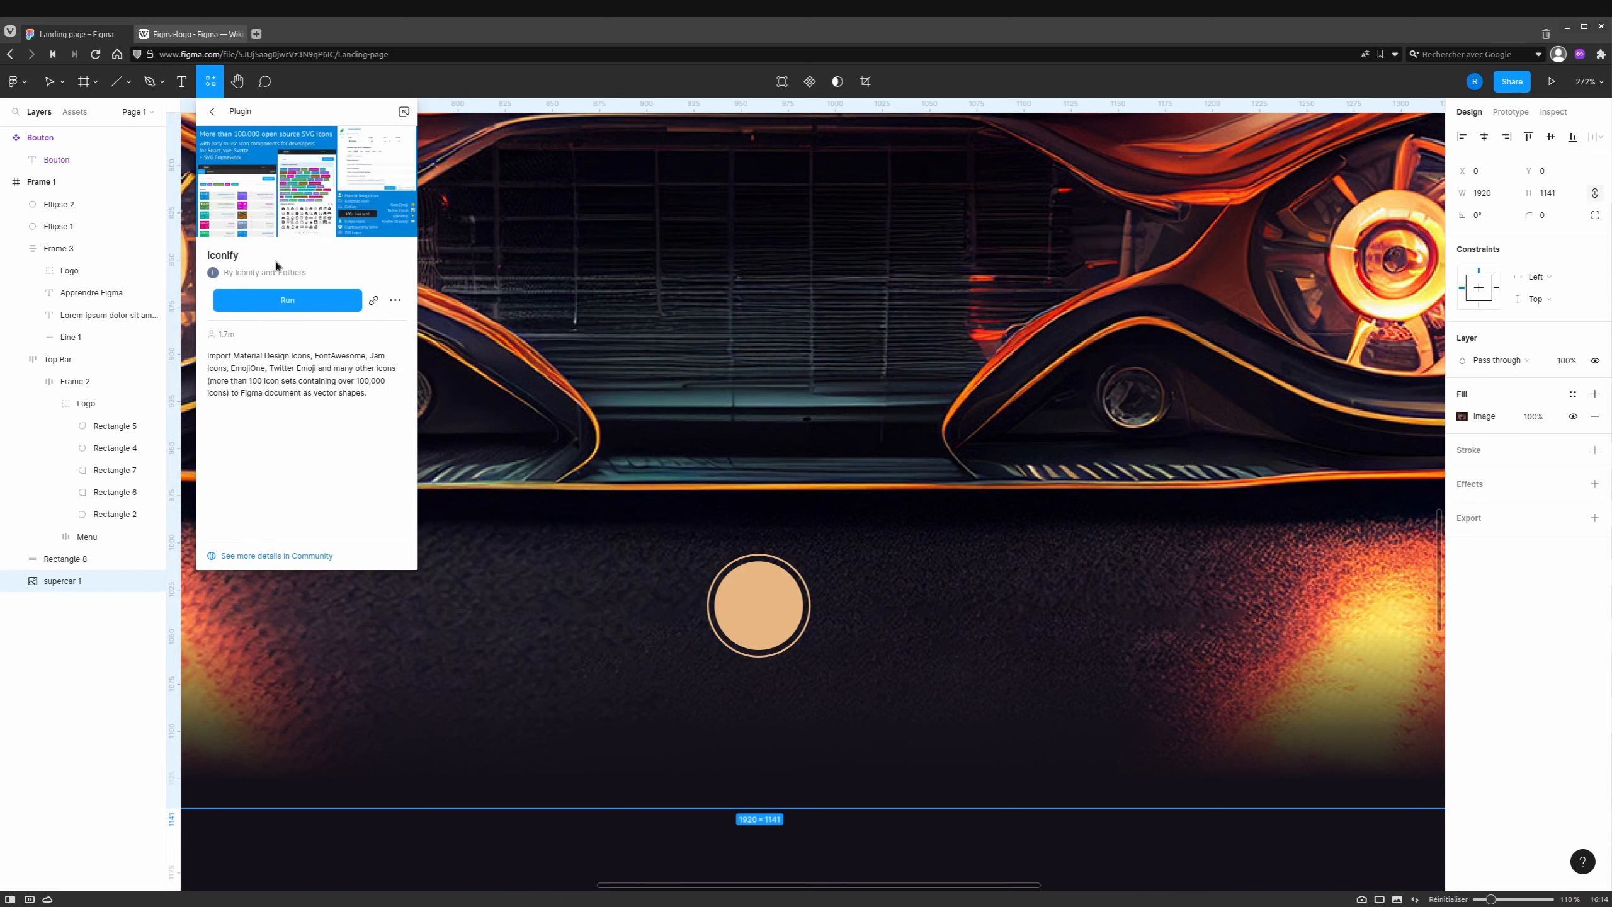
click(396, 301)
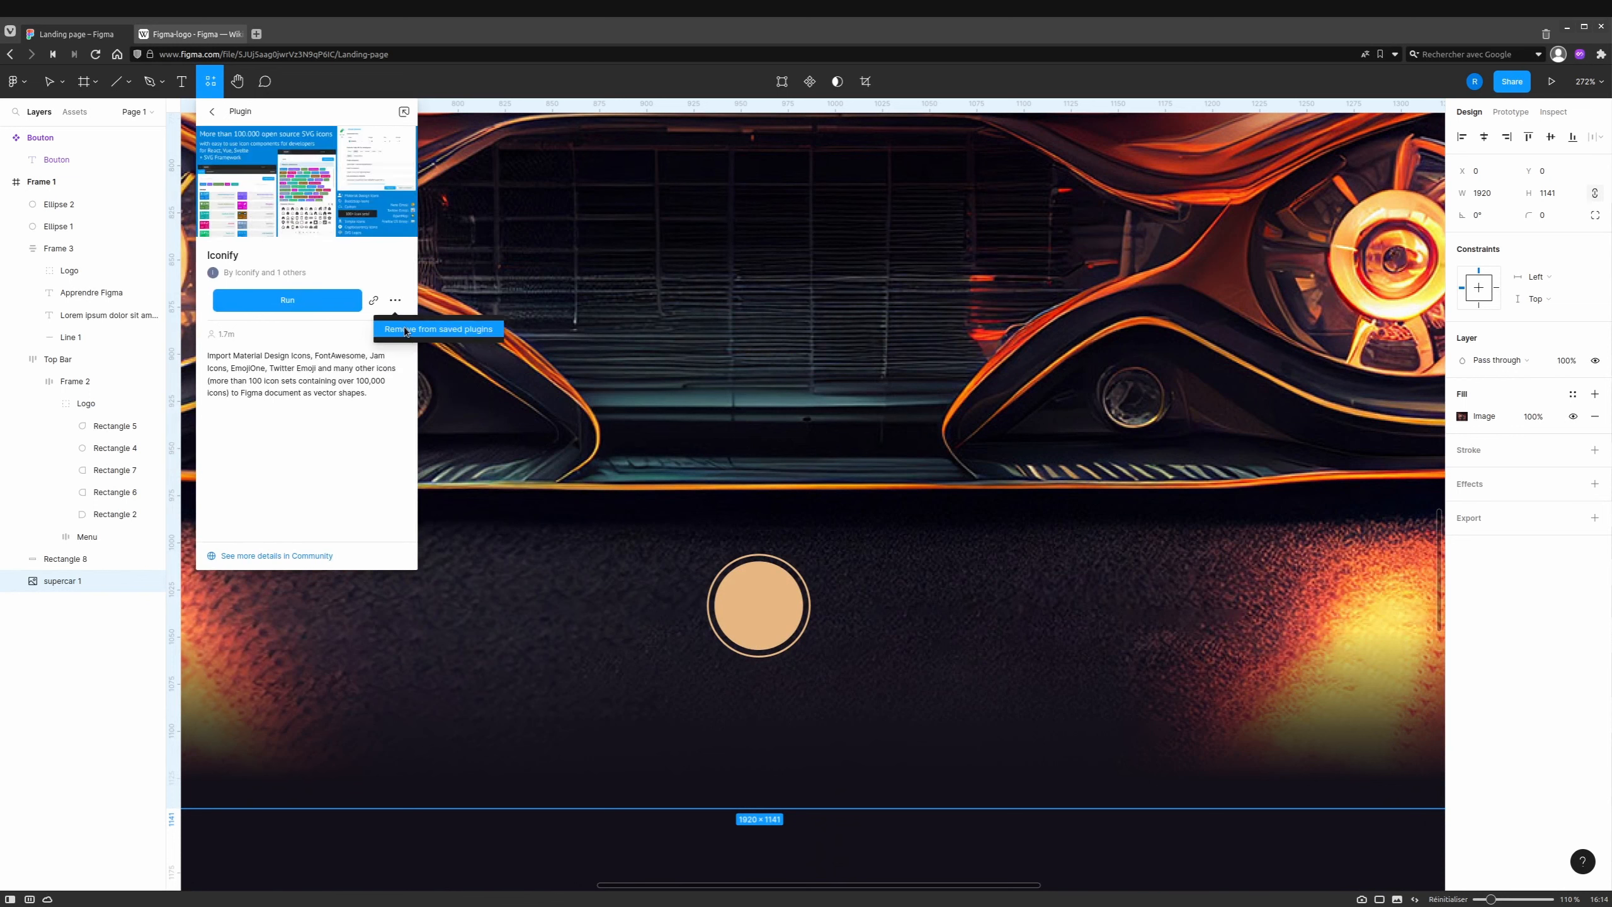
click(404, 330)
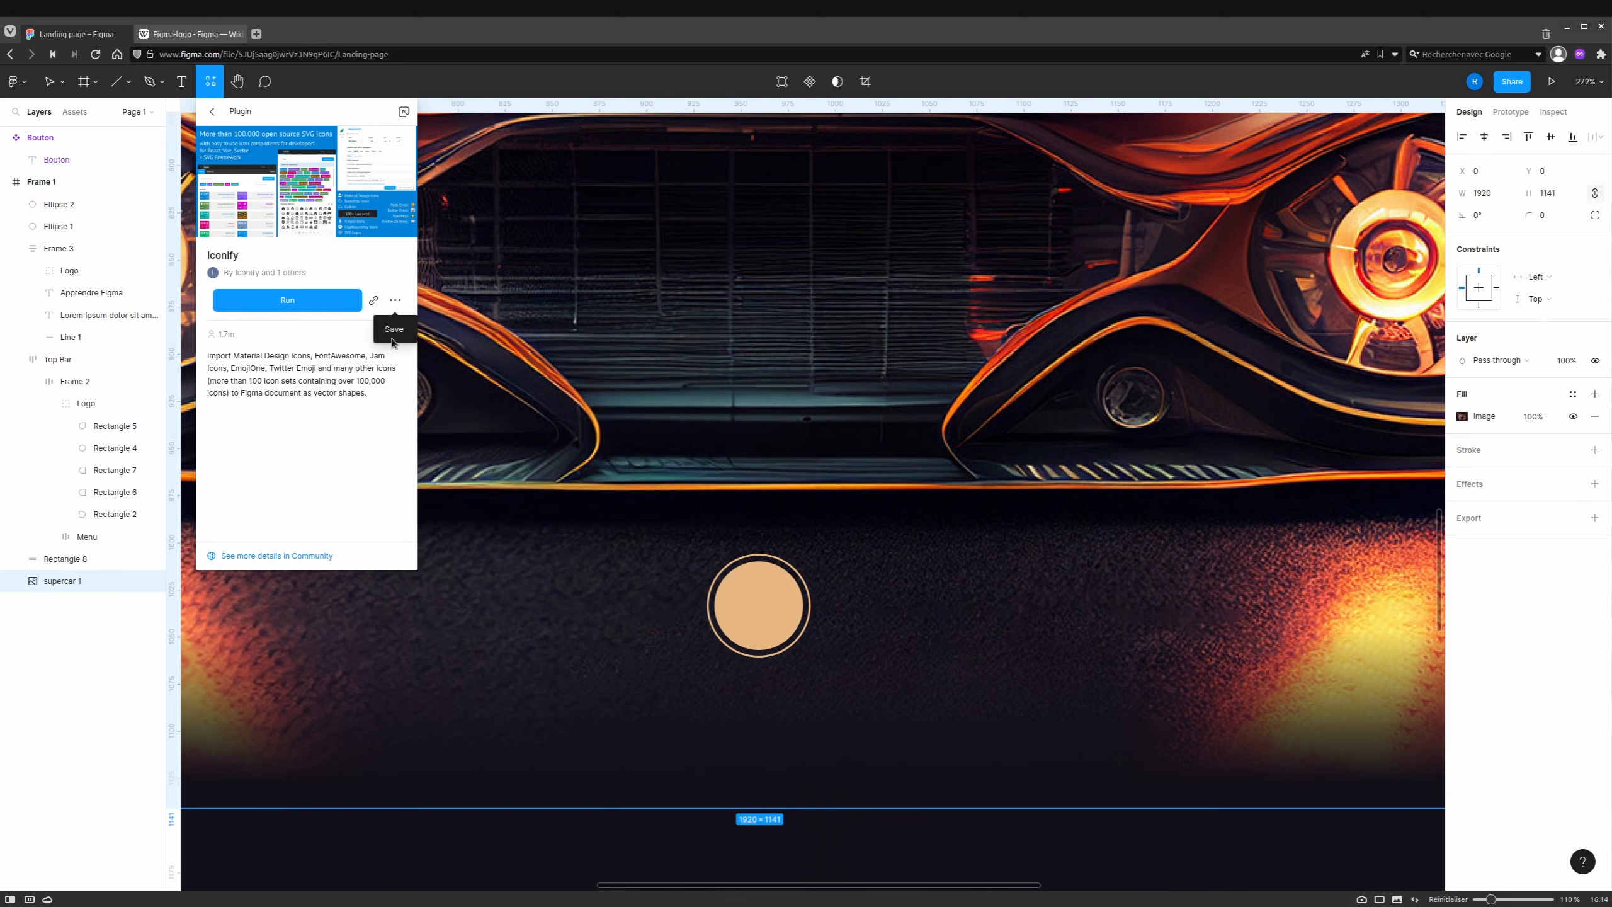
Run Iconify from the saved plugins and move its window closer to the circle below the car.
right_click(520, 698)
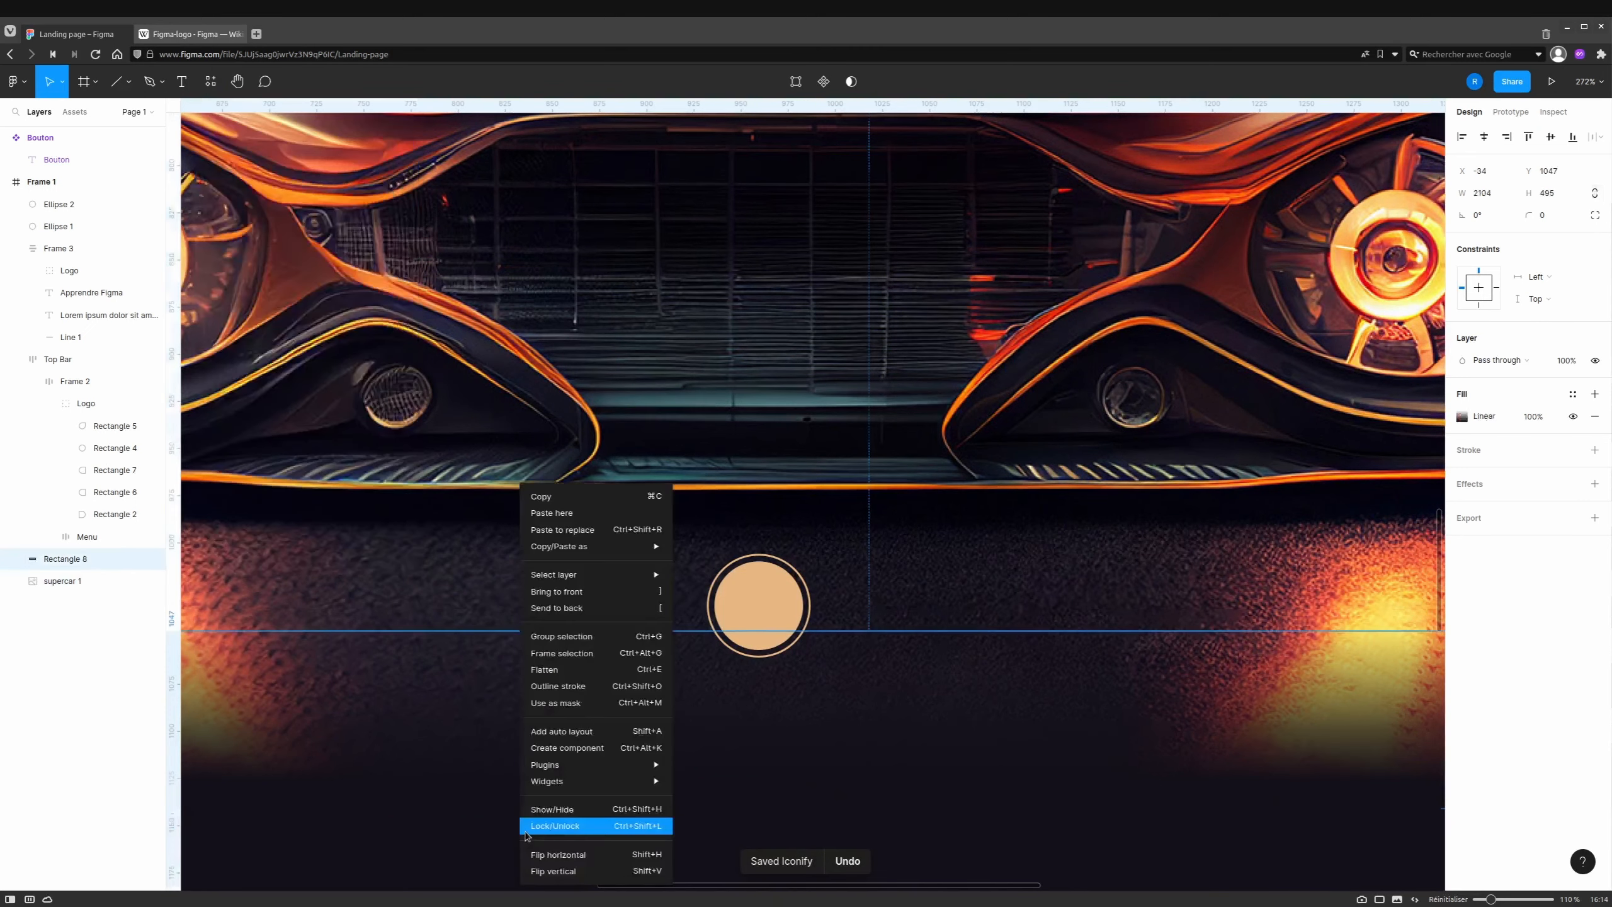
mouse_move(635, 772)
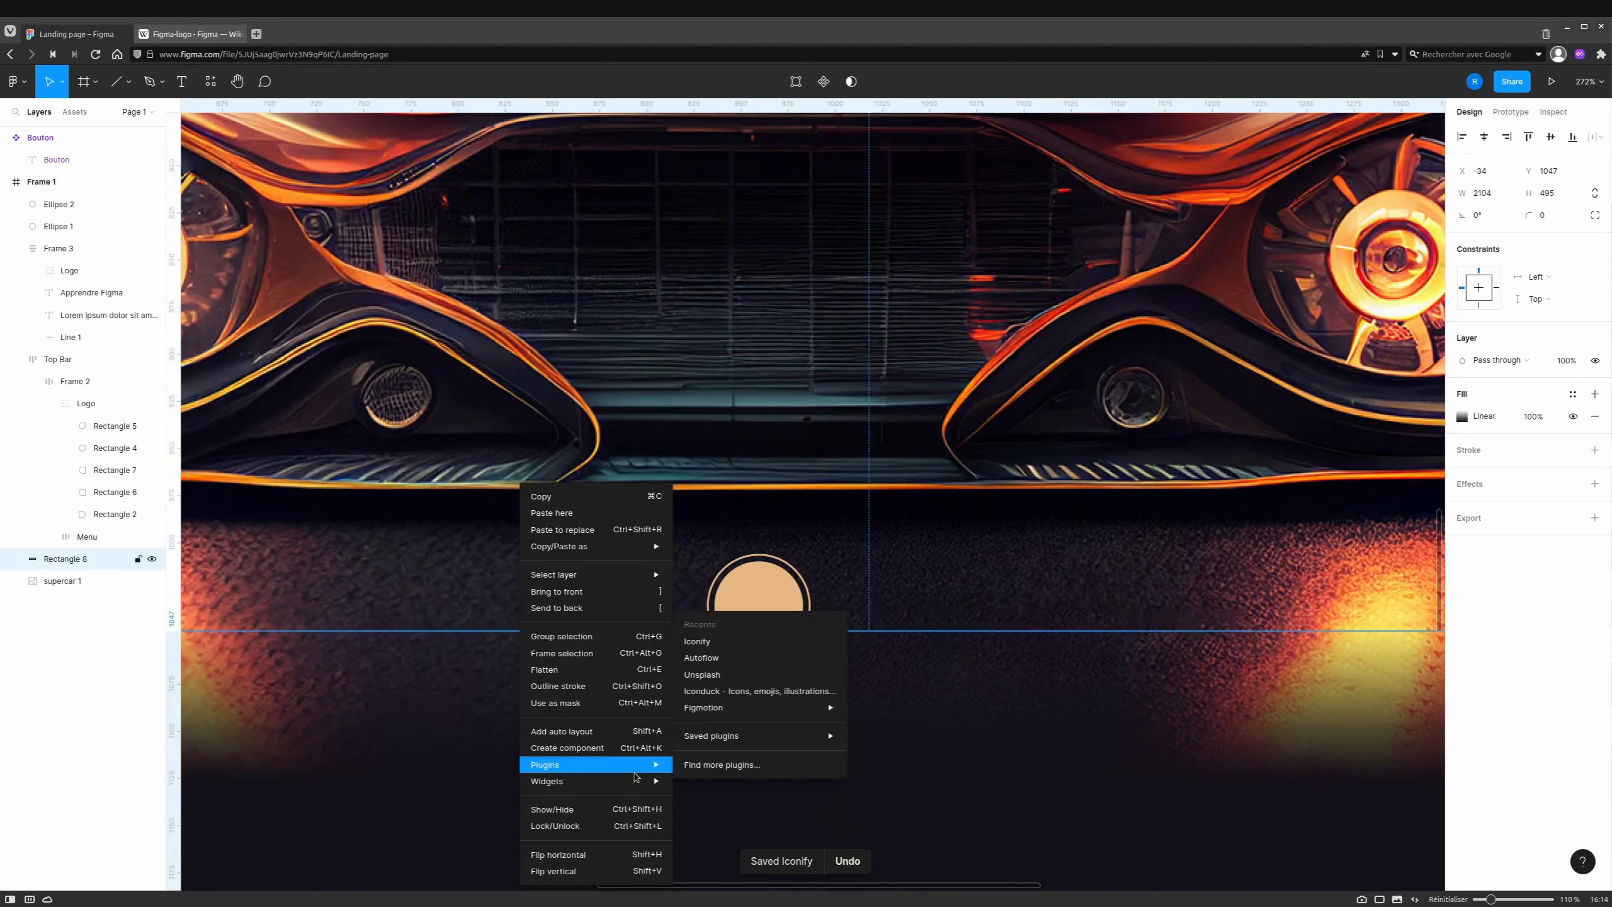
mouse_move(729, 738)
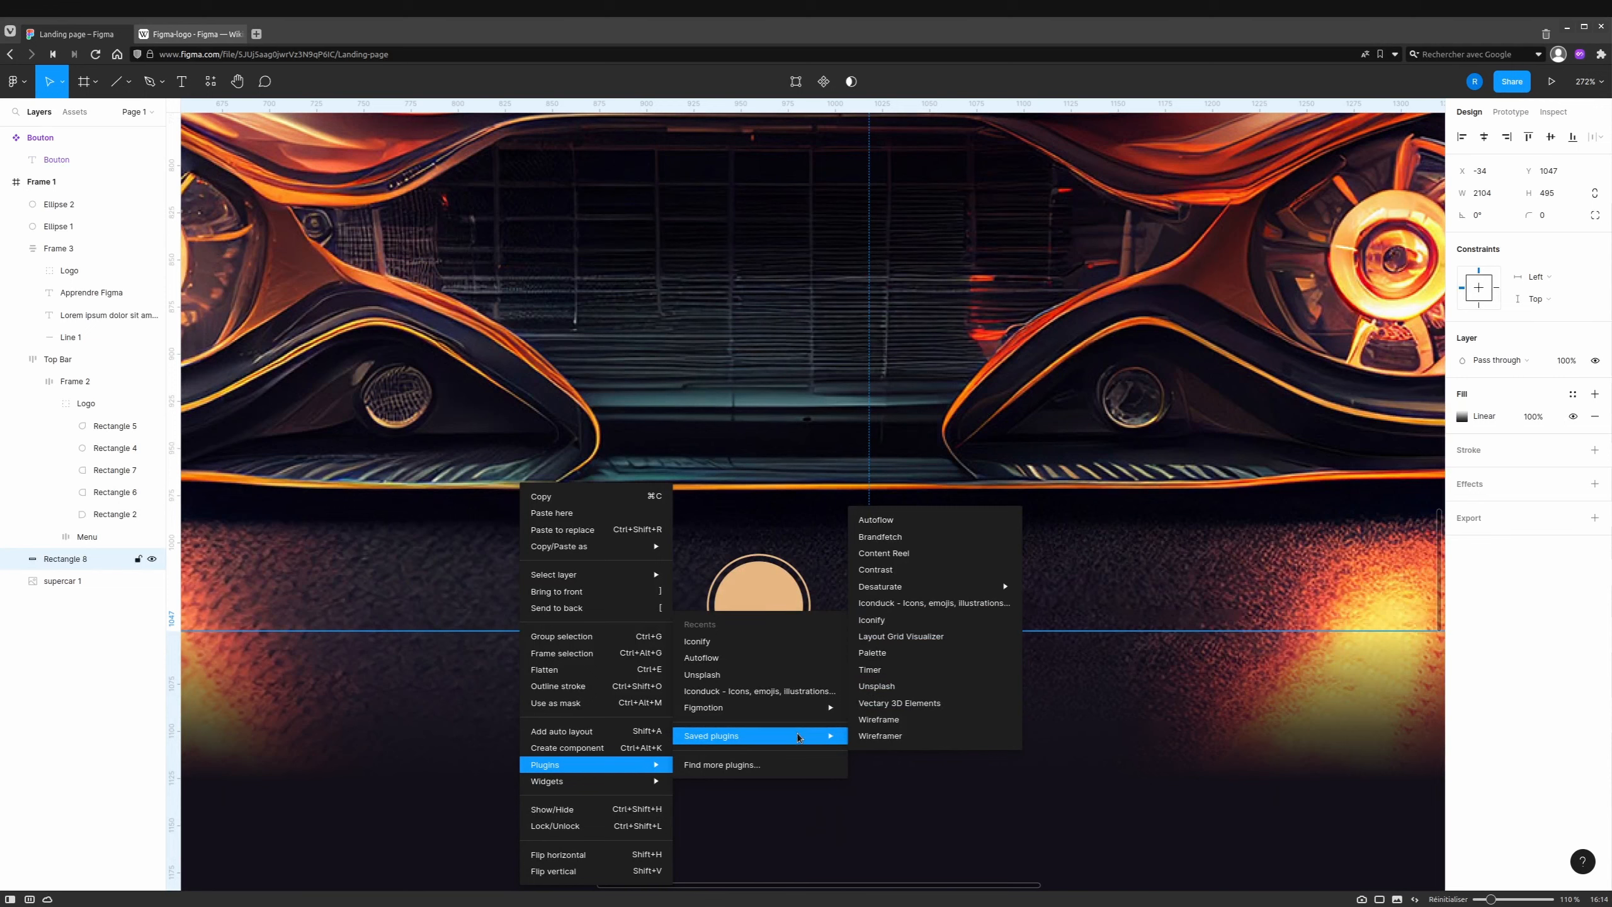
click(889, 622)
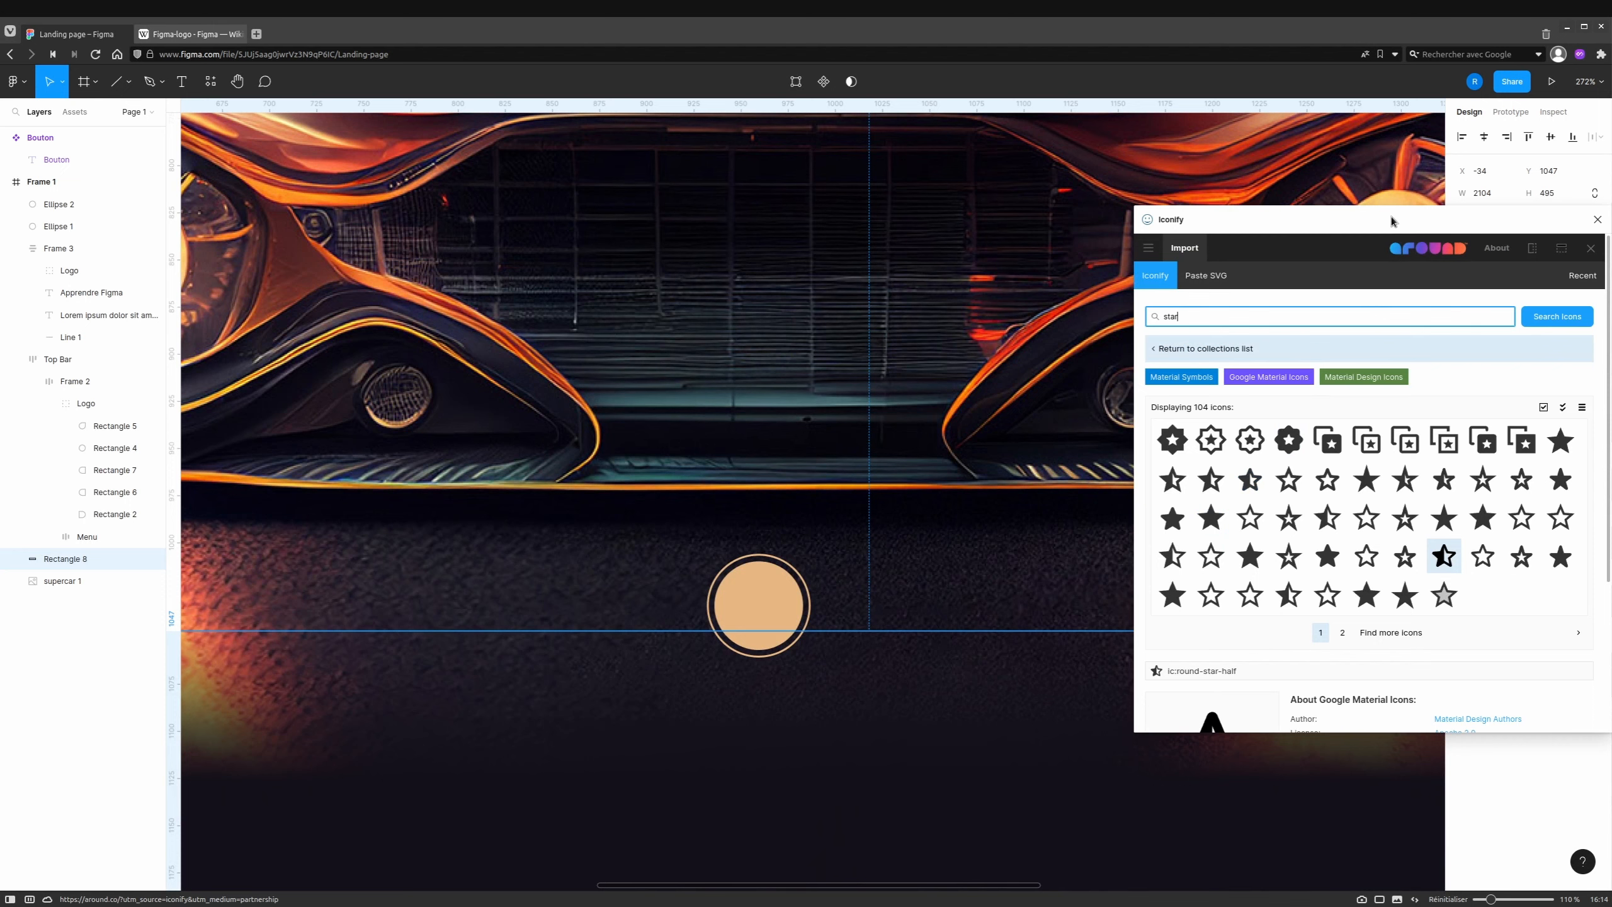
drag(1391, 220, 1141, 246)
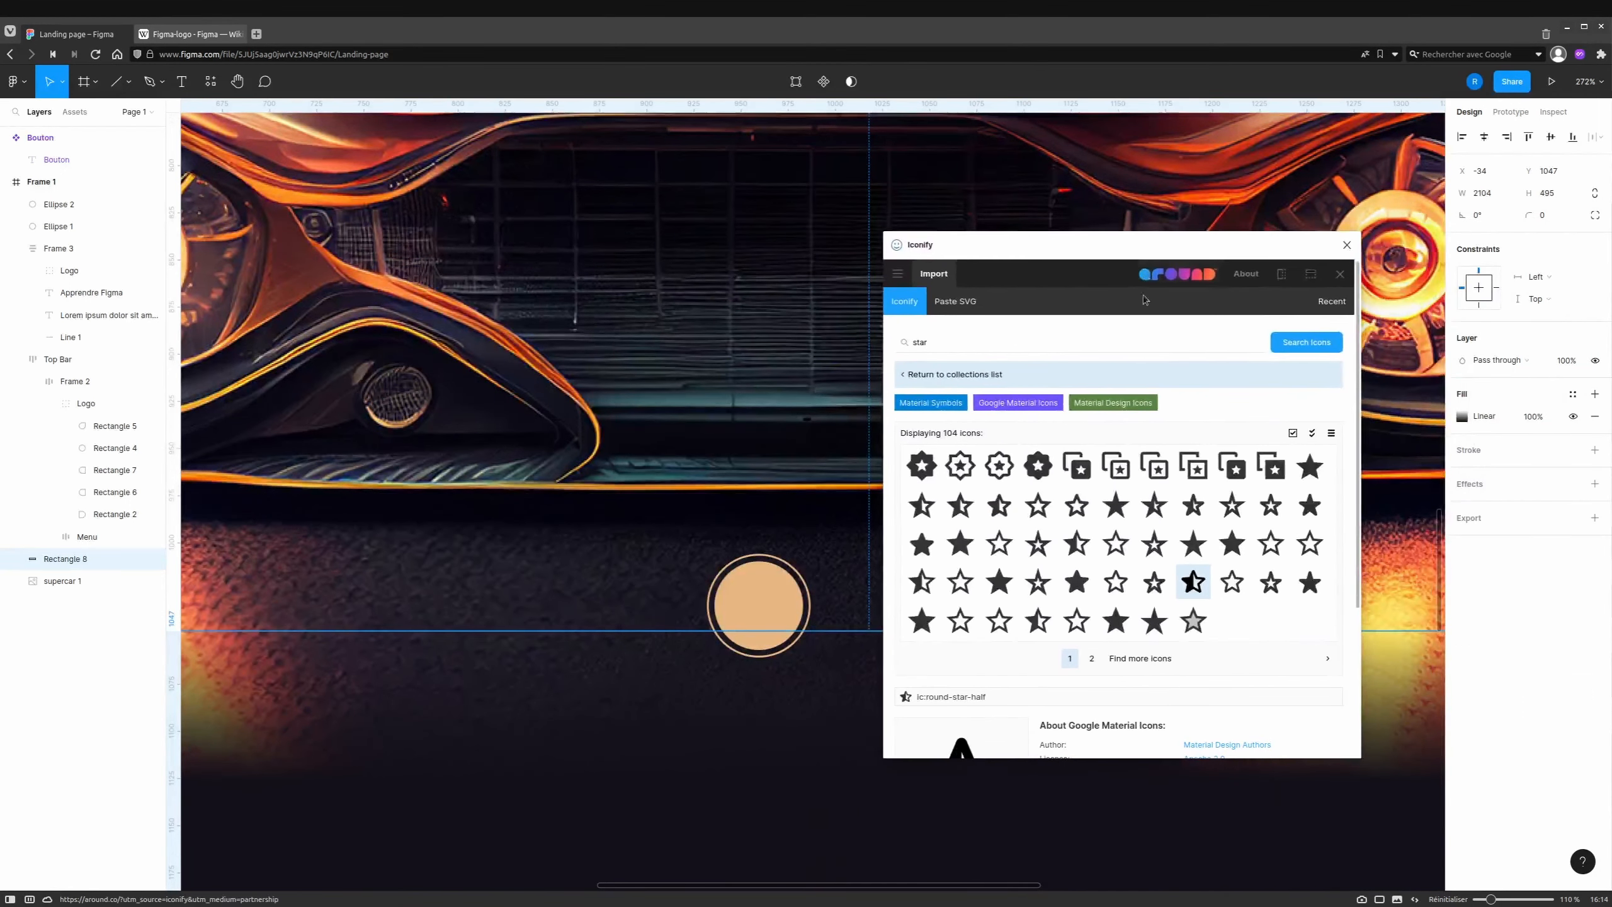
Search Iconify for arrow and import the material-symbols:arrow-back-ios-new-rounded icon into Frame 1.
click(936, 346)
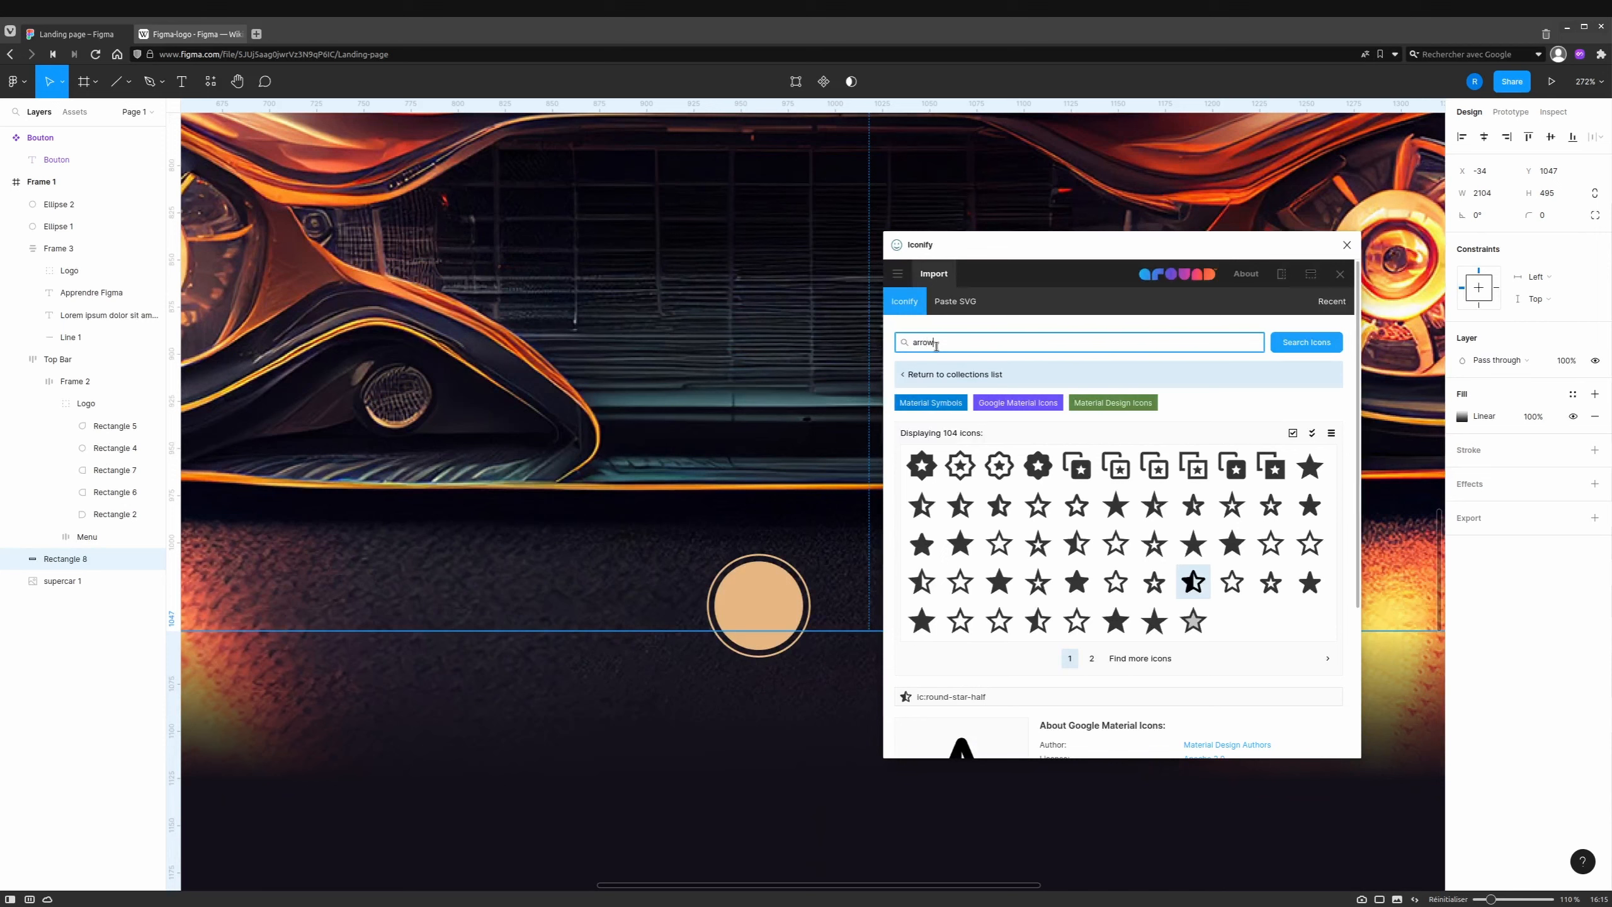
click(1313, 343)
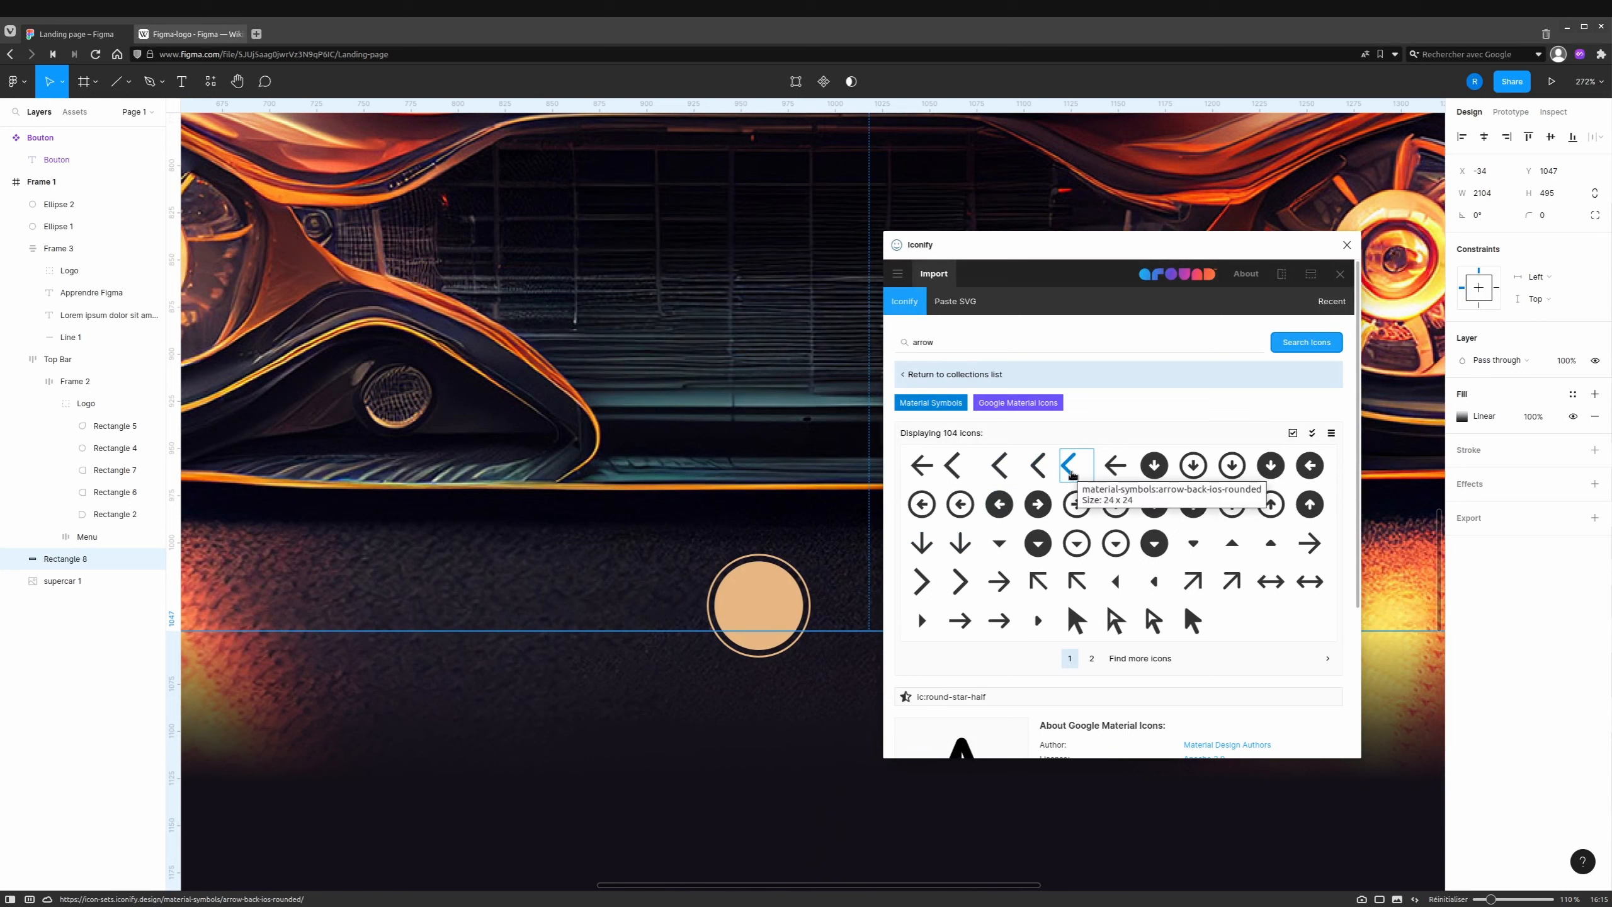
click(774, 611)
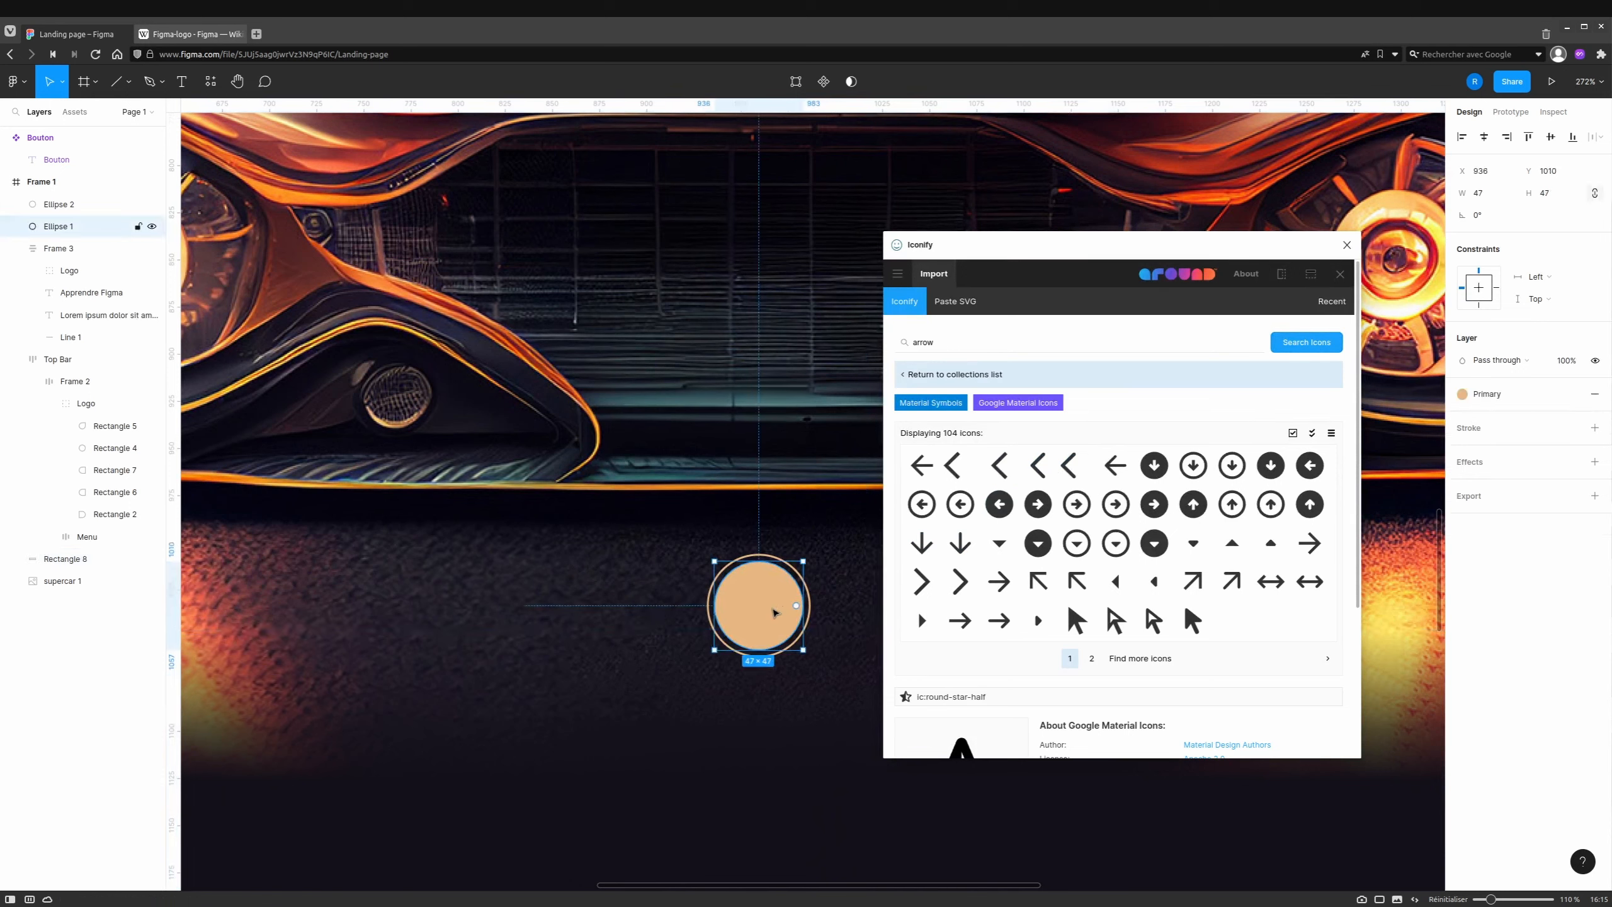
click(1045, 463)
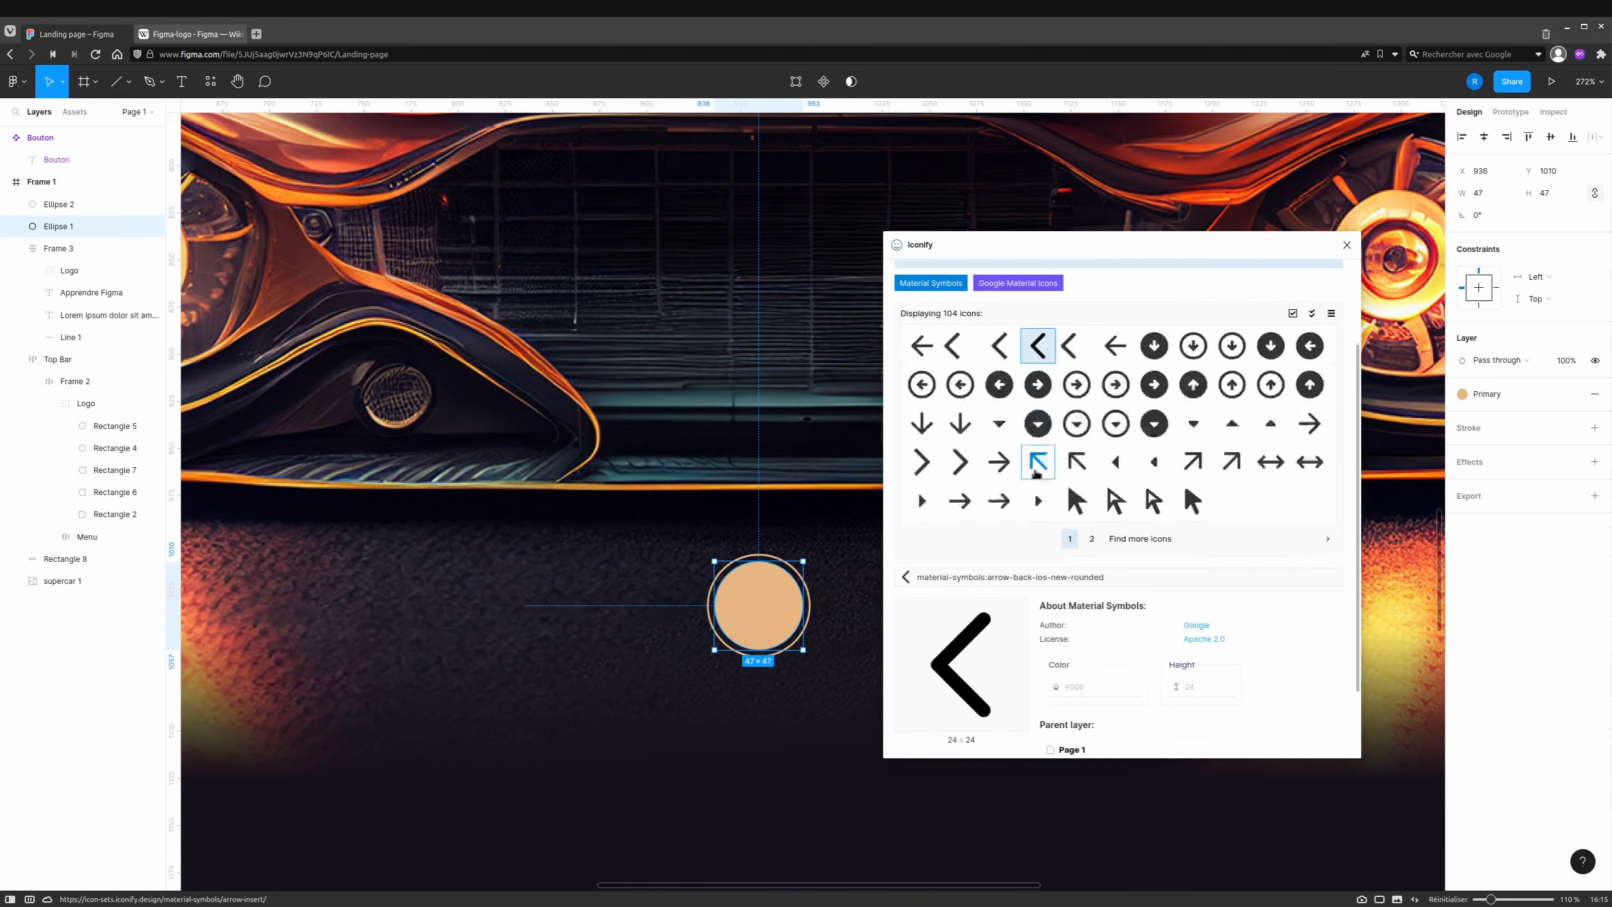
click(1139, 736)
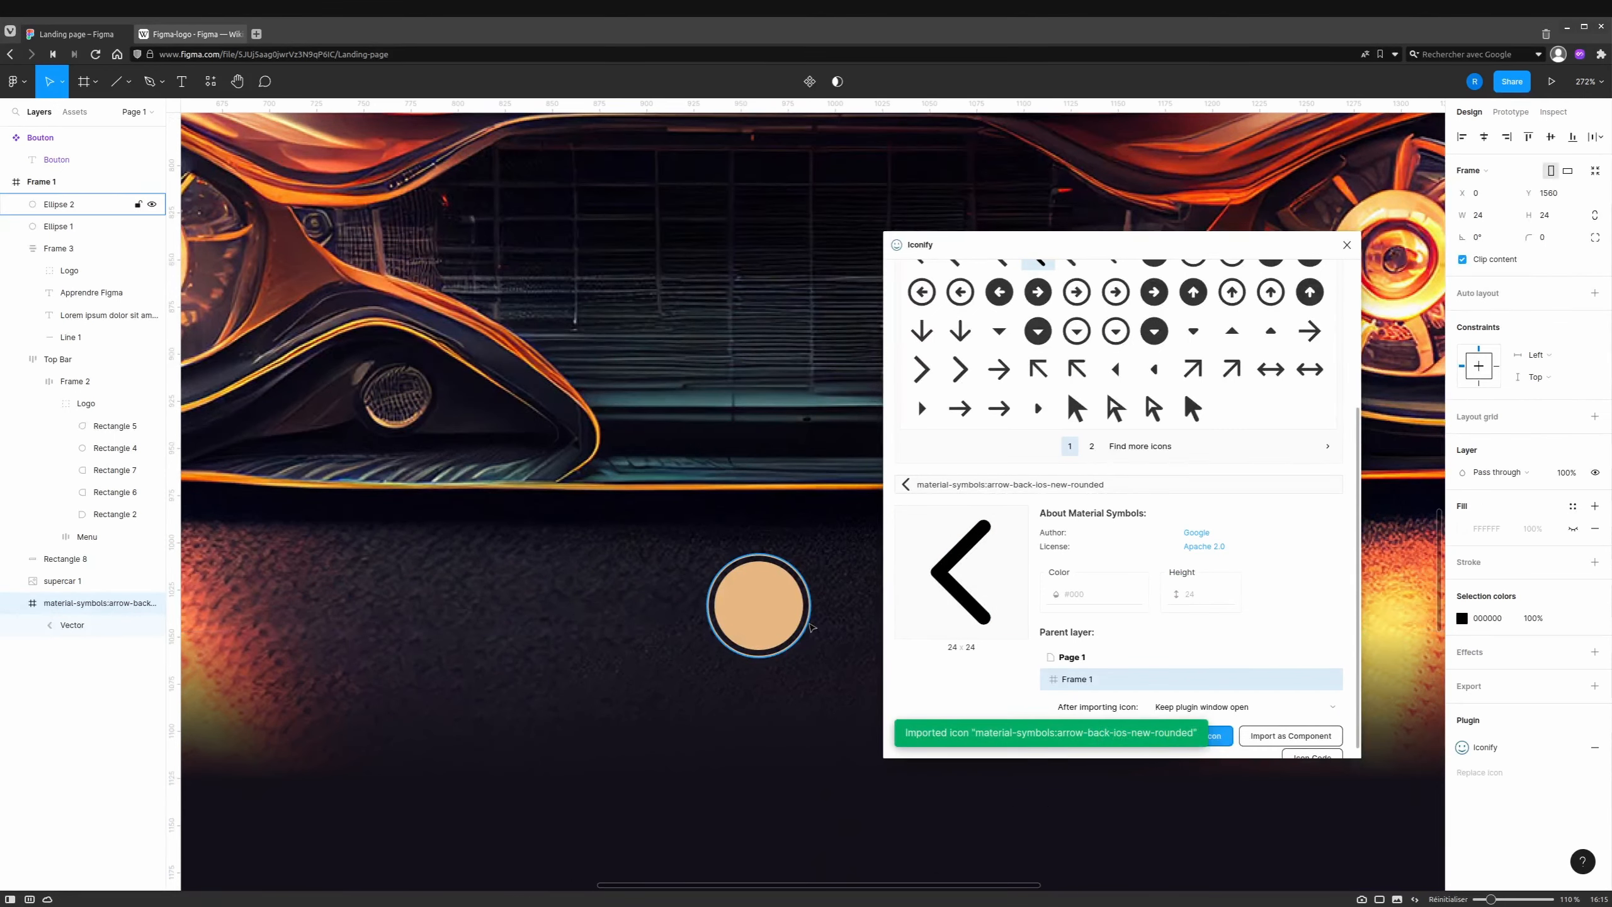
Close Iconify and recolor the imported arrow icon to white, FFFFFF.
scroll(623, 582, down, 5)
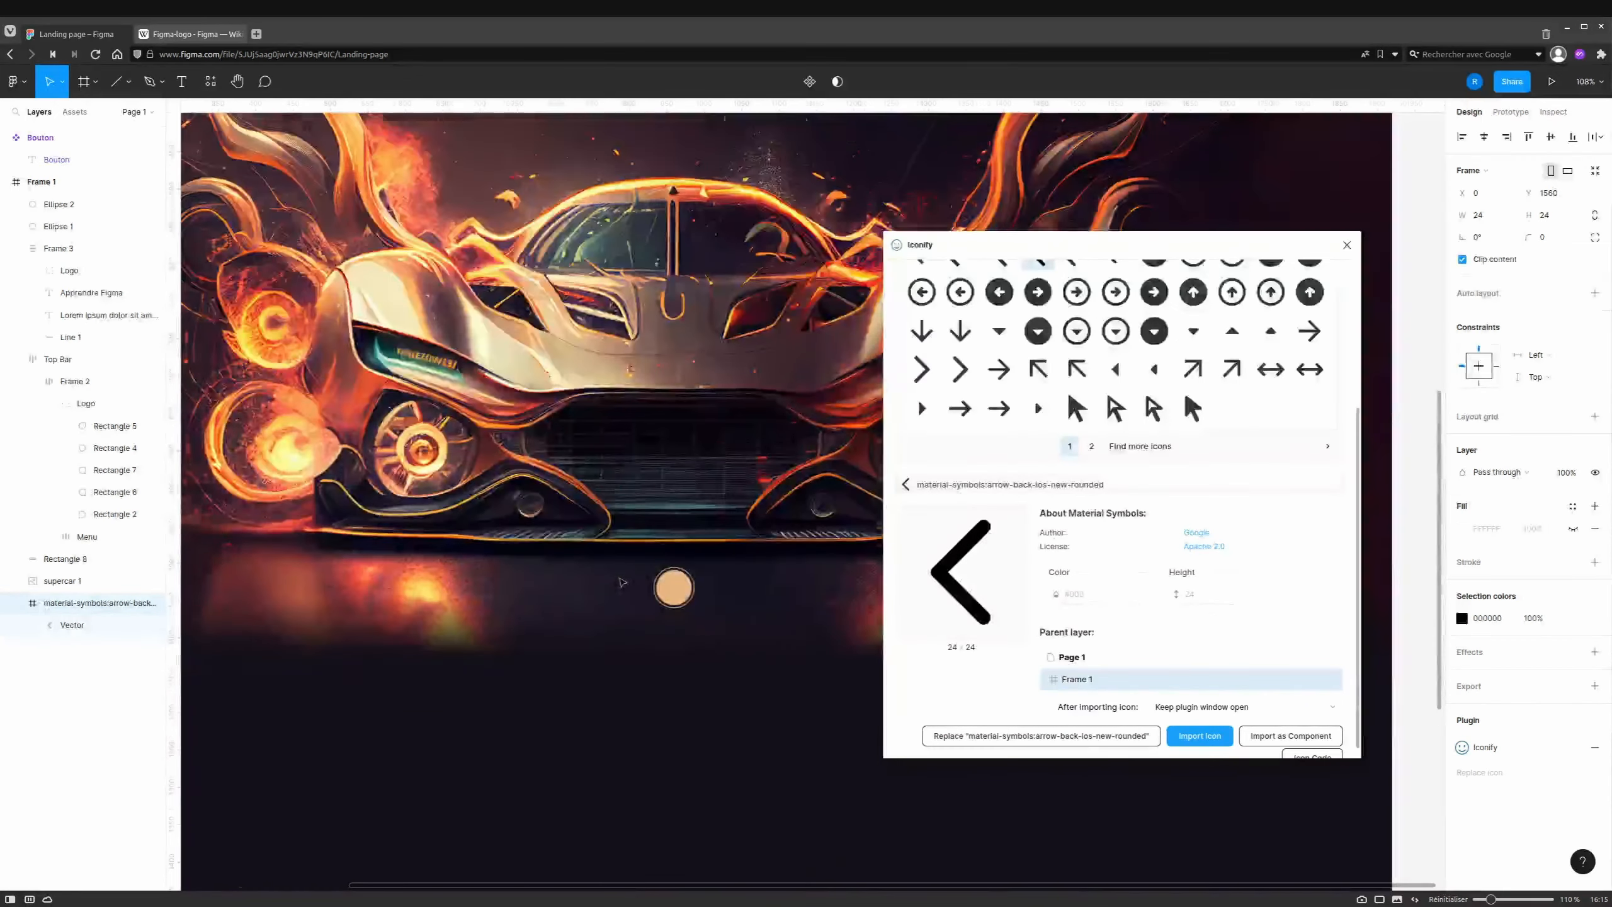
scroll(622, 582, down, 4)
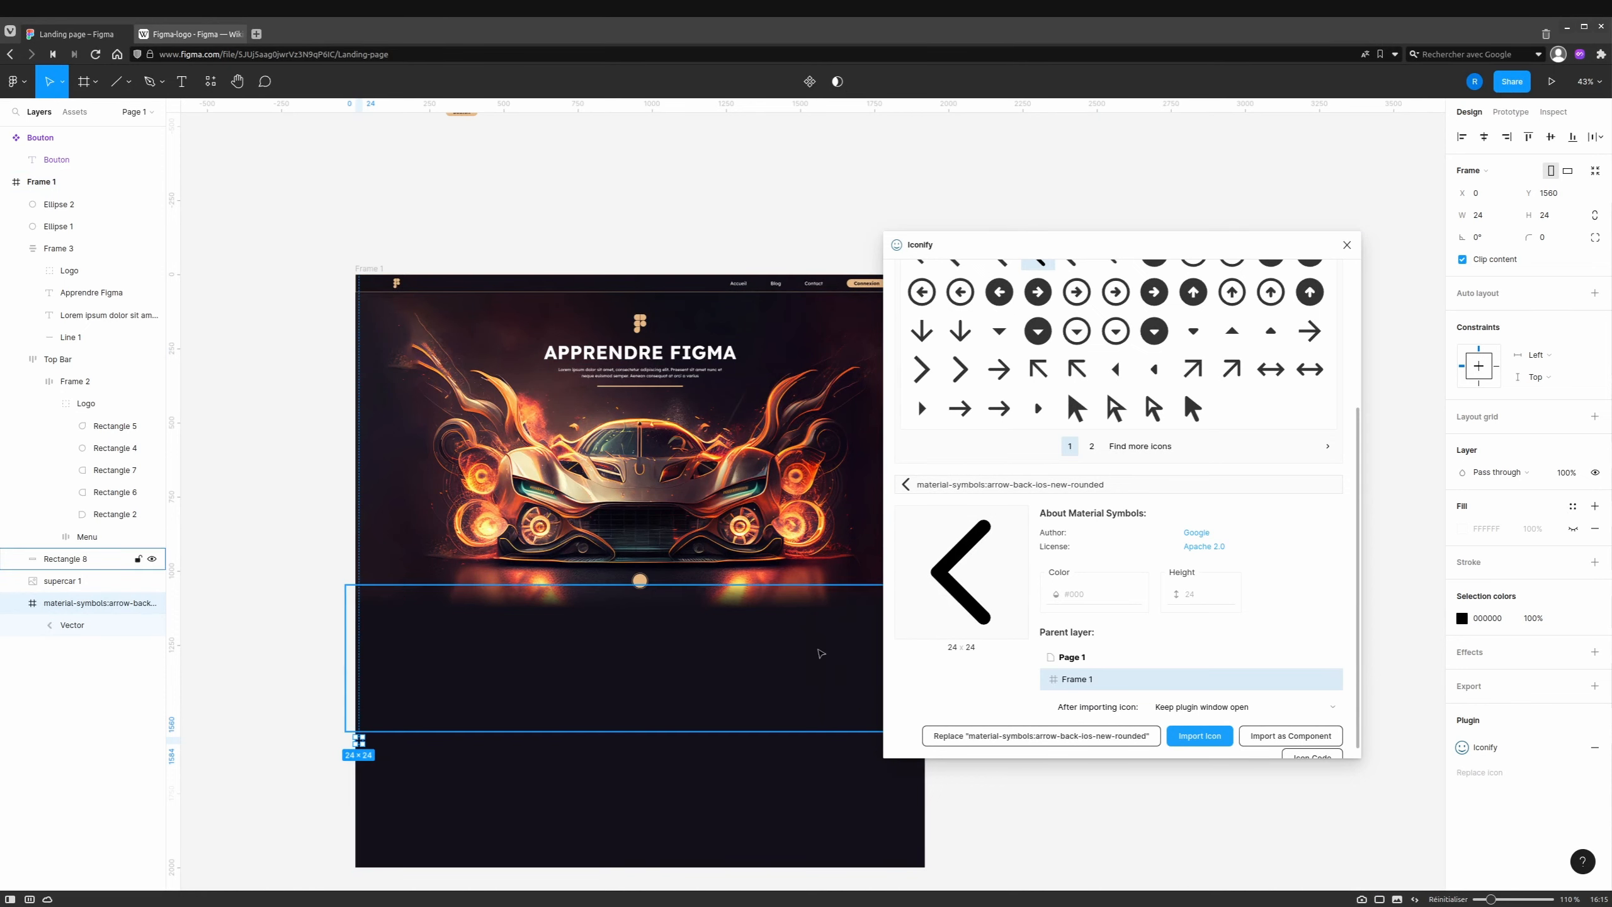
drag(755, 626, 425, 587)
drag(476, 670, 823, 544)
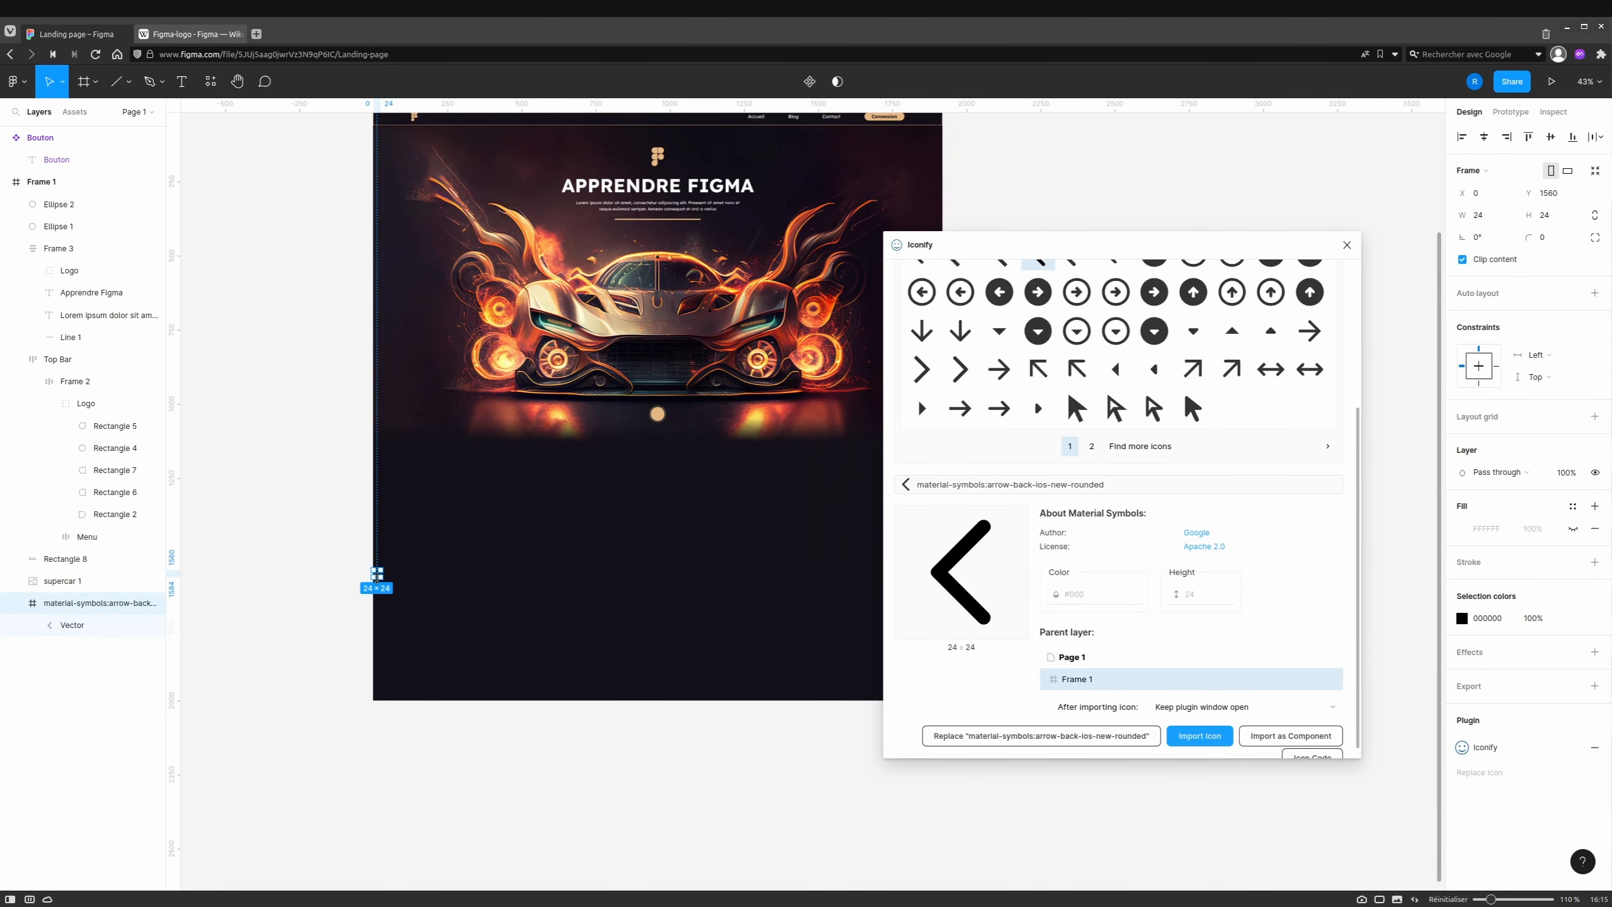
scroll(376, 575, up, 5)
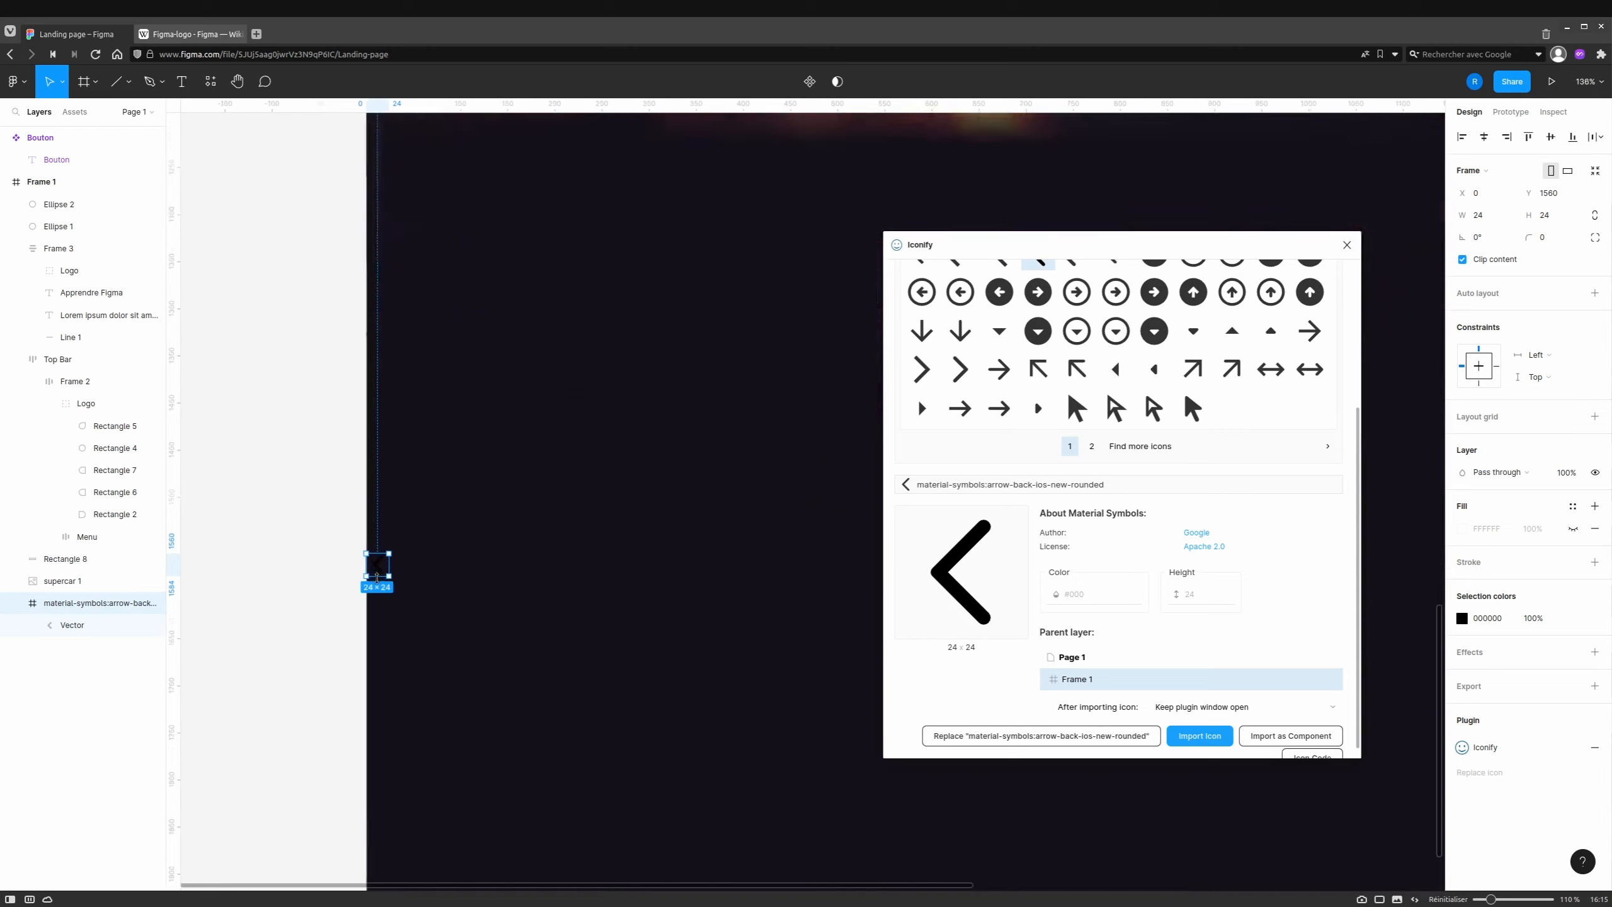
click(1346, 245)
click(1461, 618)
drag(1390, 635, 1245, 505)
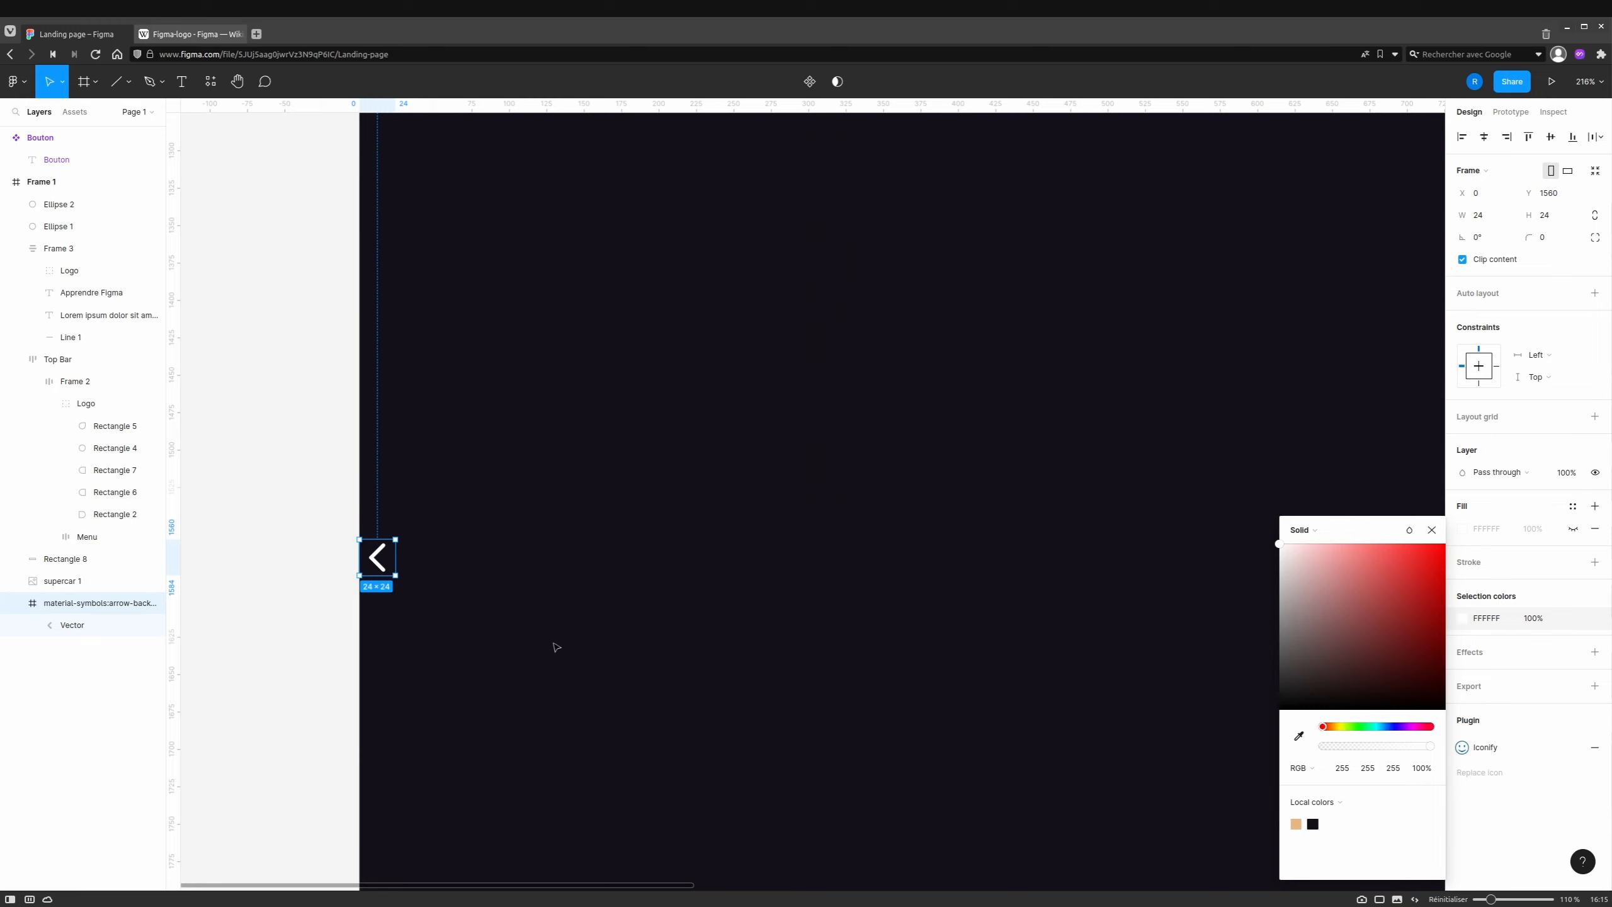
Move the arrow icon up beside the circle, to about X 829, Y 1033, and bring it to the front.
drag(379, 563, 1099, 203)
drag(1185, 253, 689, 676)
drag(600, 632, 1122, 205)
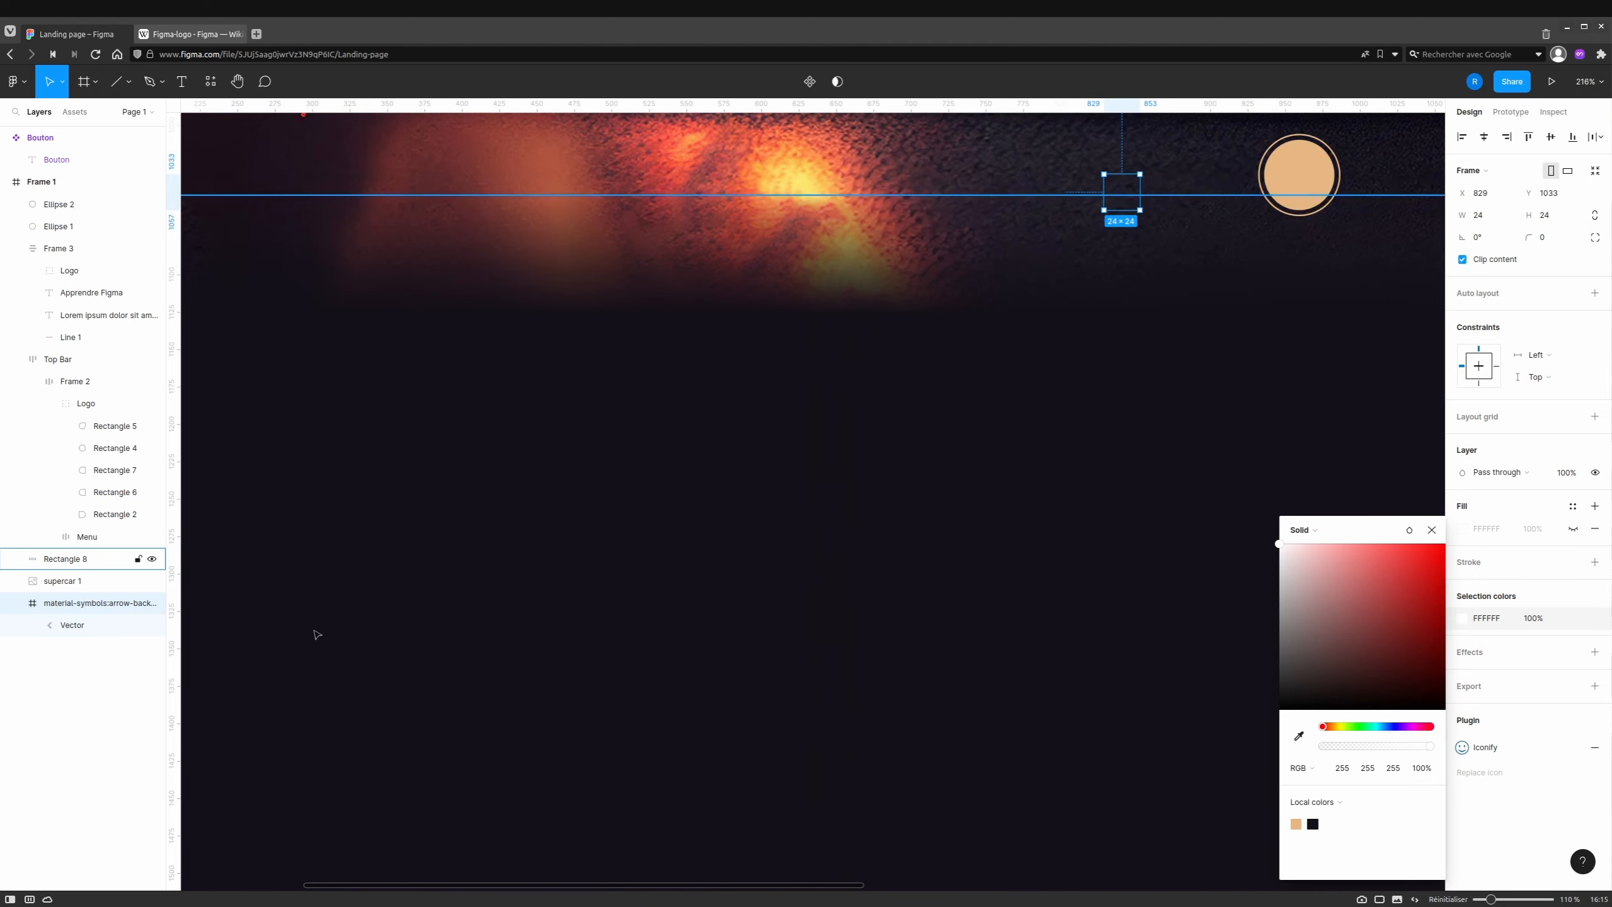
right_click(1117, 196)
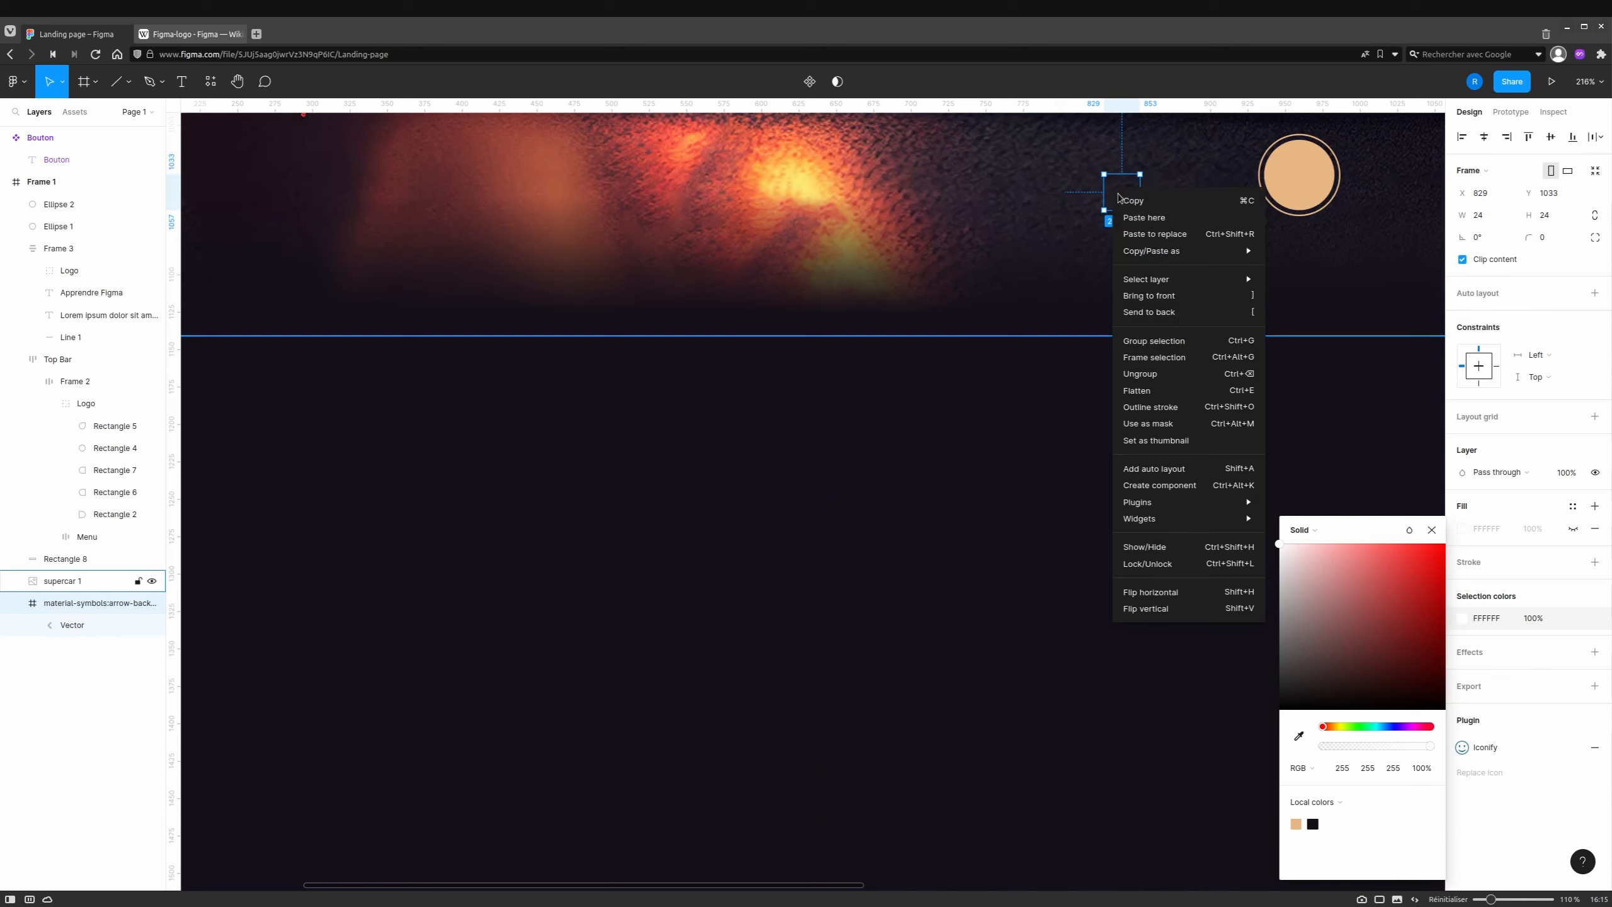
click(1174, 296)
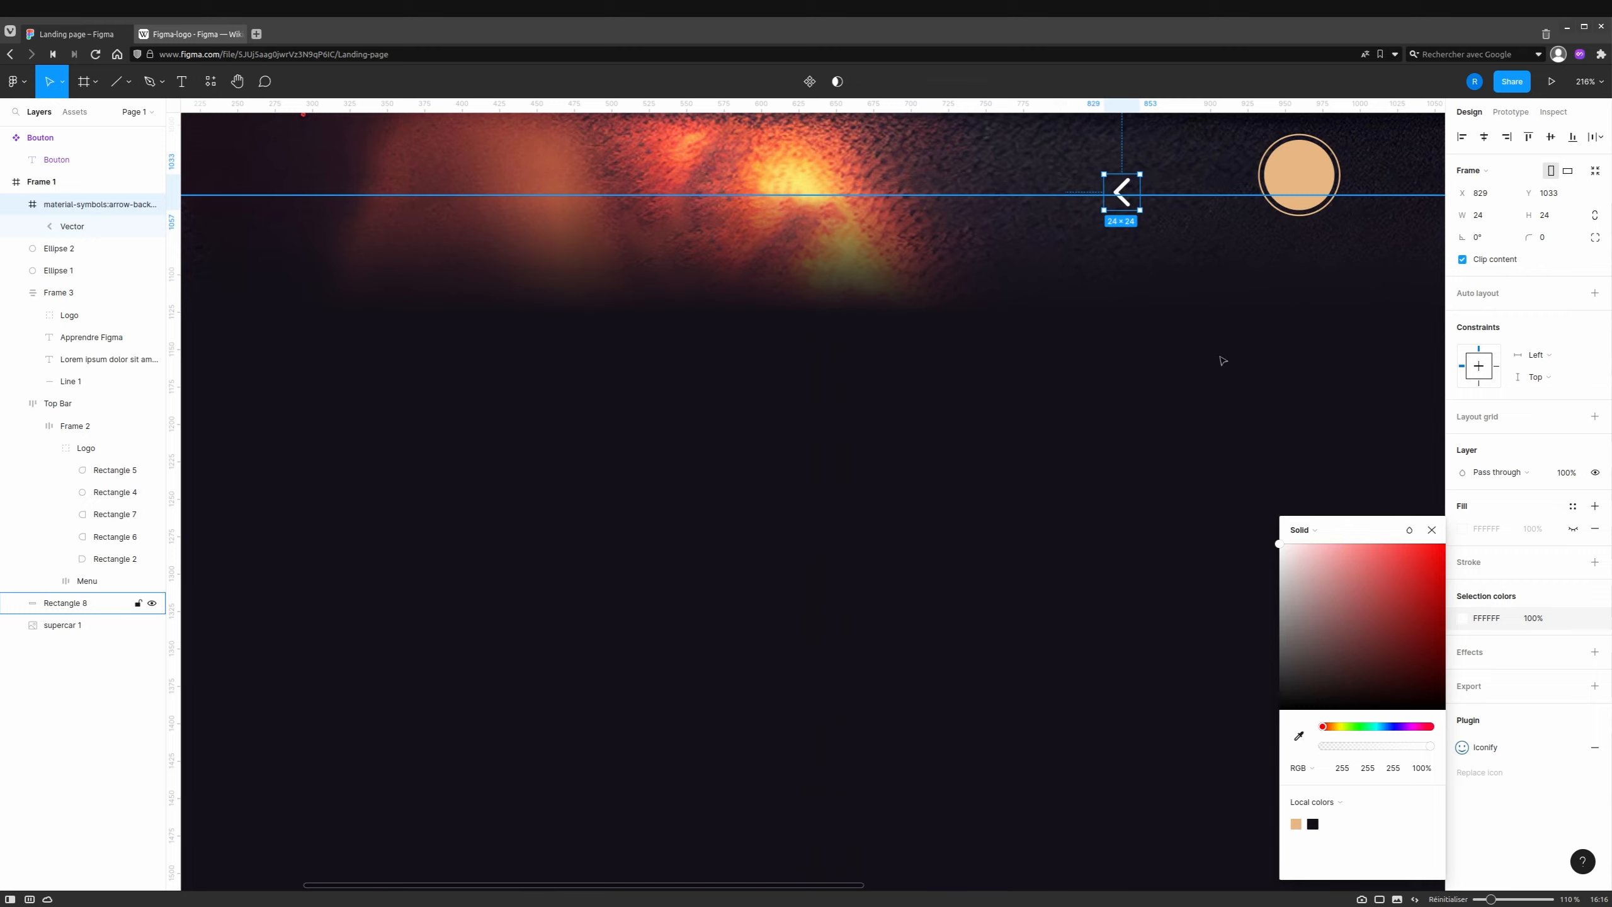
Rotate the arrow icon to 90° so it points down and place it in the center of the circle.
drag(1219, 353, 824, 615)
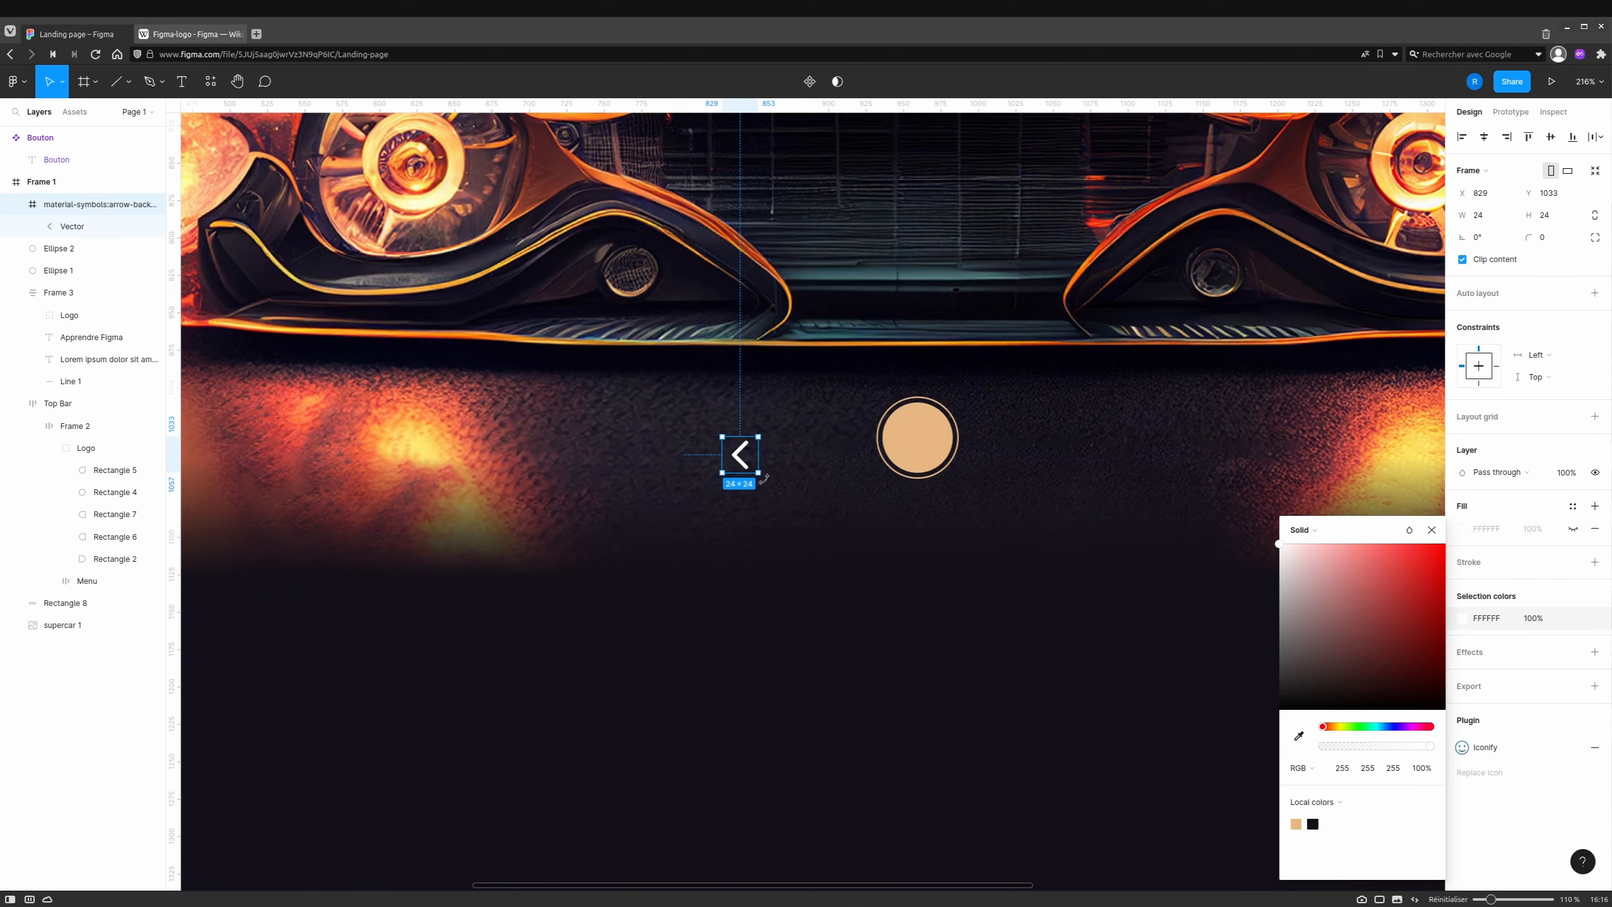
drag(764, 479, 781, 407)
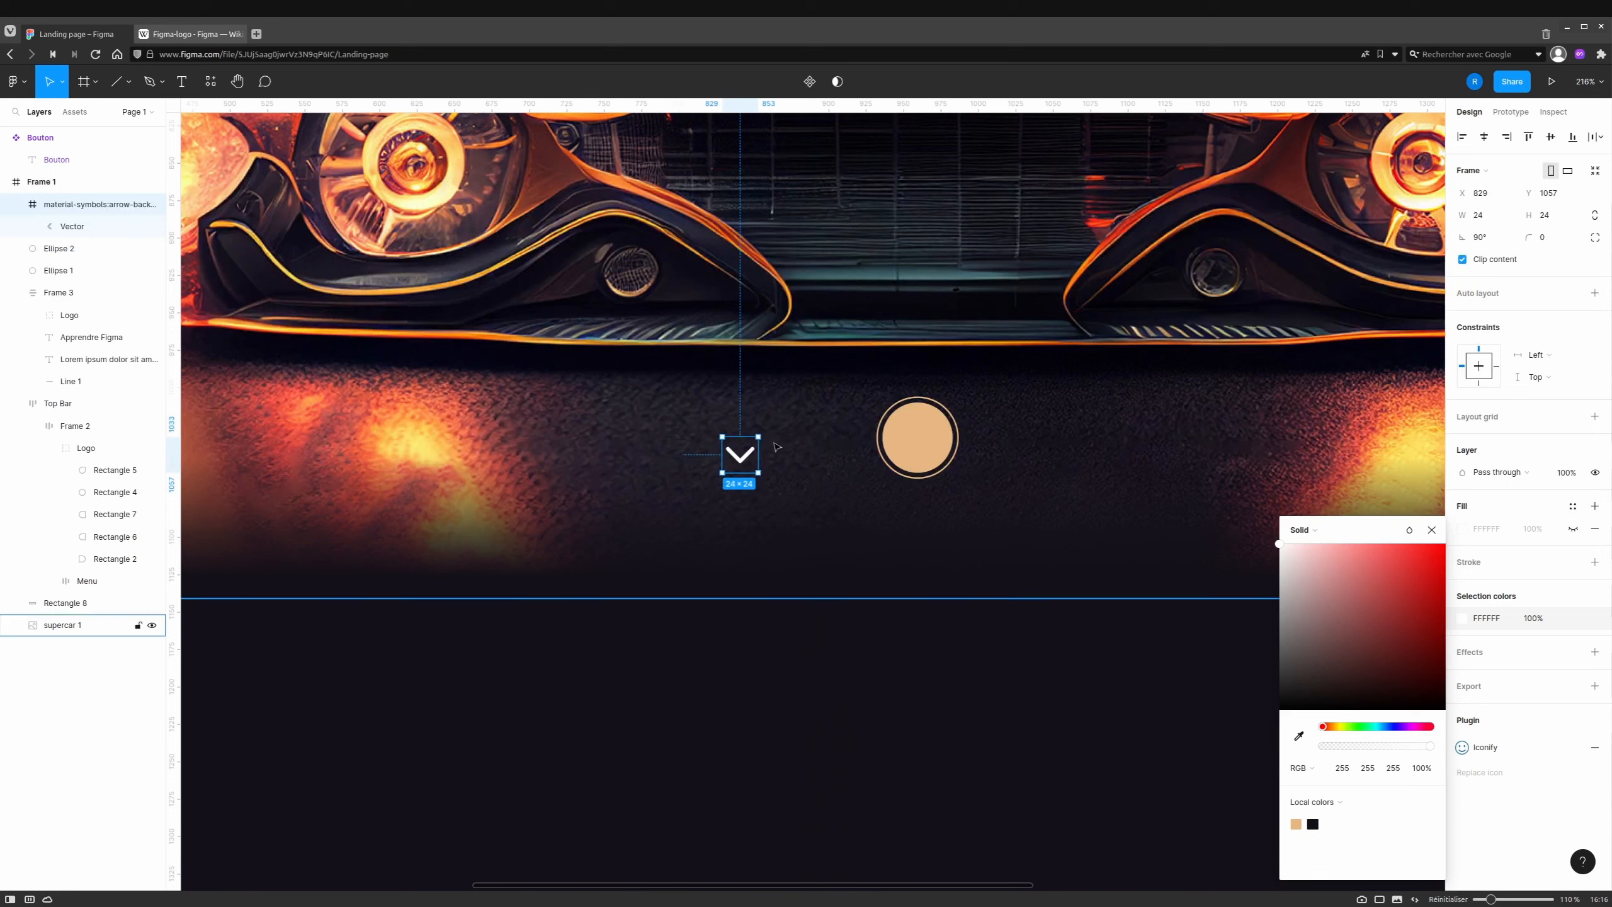
drag(746, 461, 923, 445)
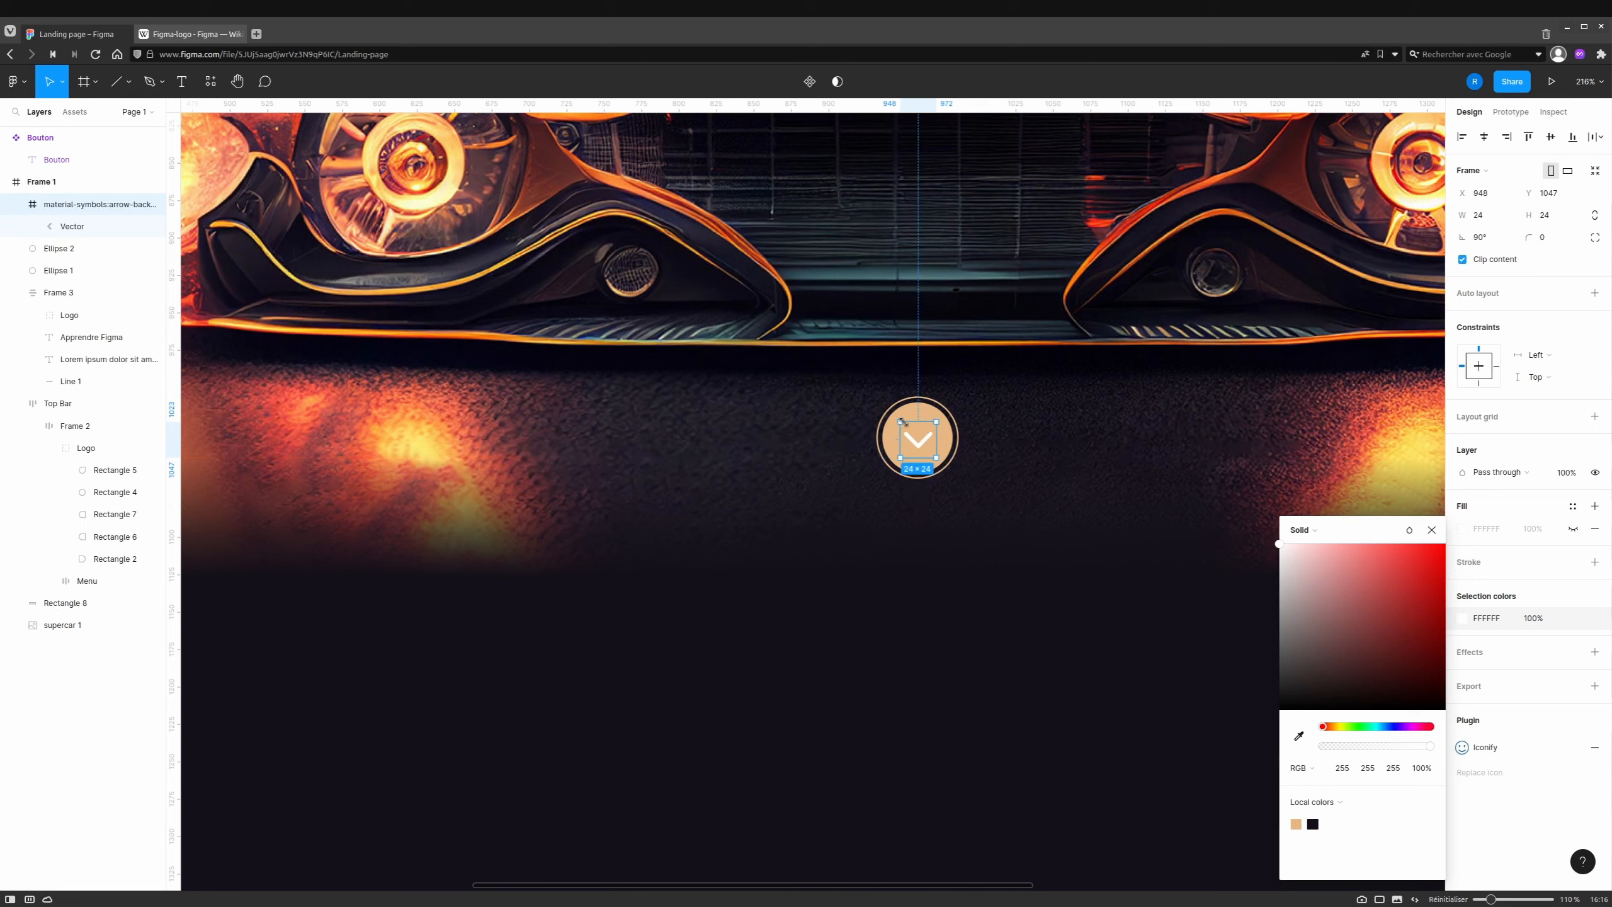
Enlarge the arrow icon around its center to about 36 × 36 and fine-tune its position inside the circle.
drag(900, 419, 899, 413)
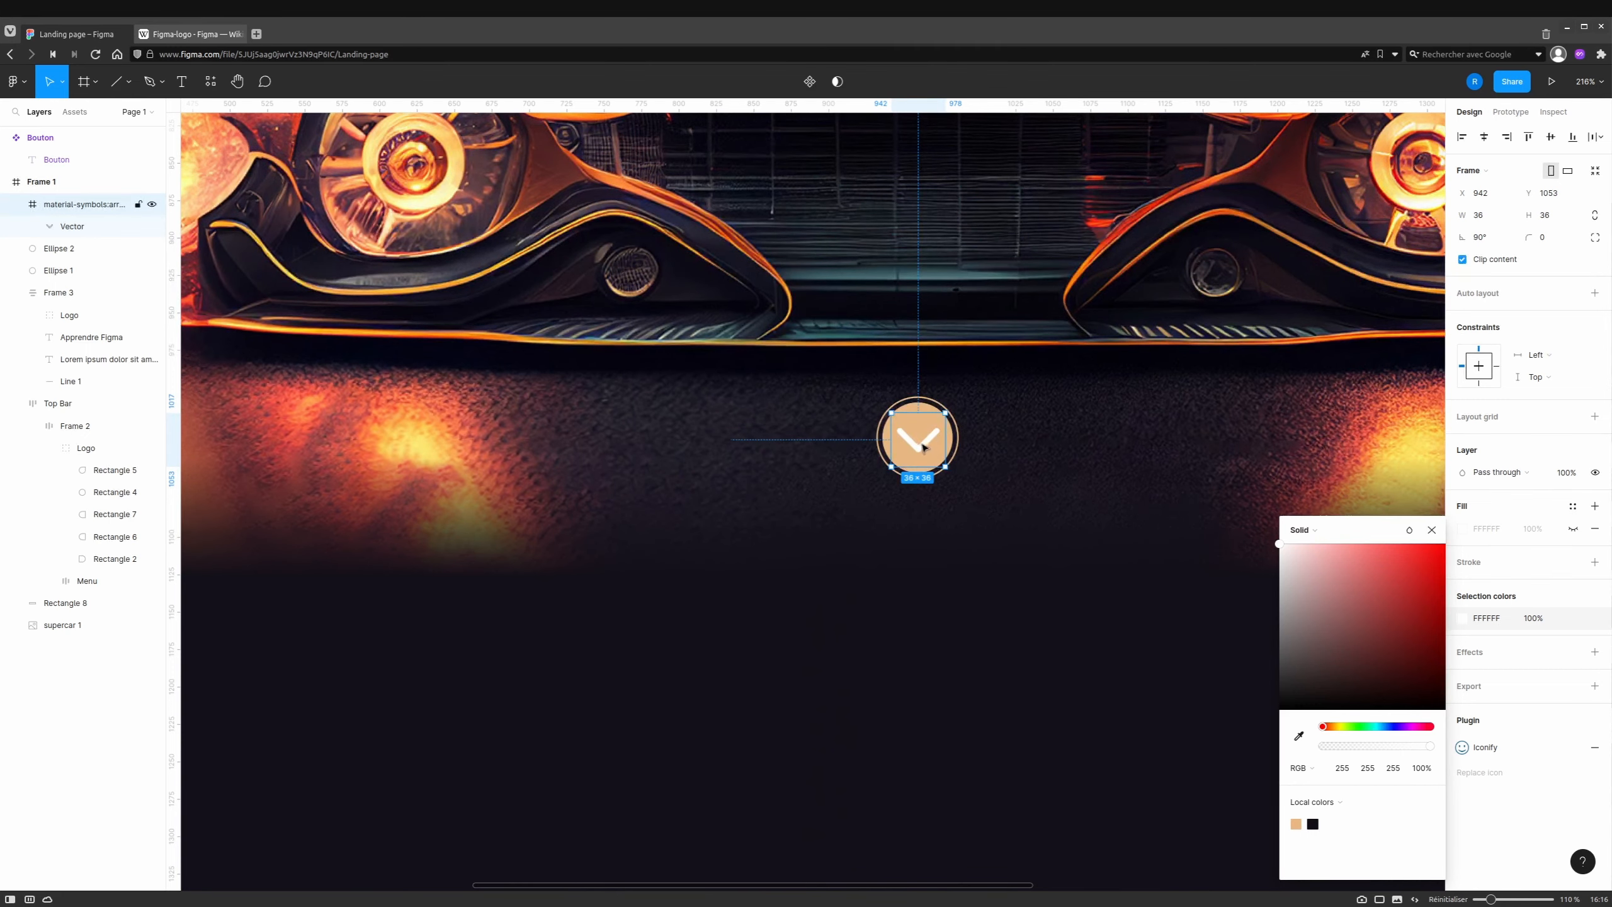
drag(923, 446, 922, 445)
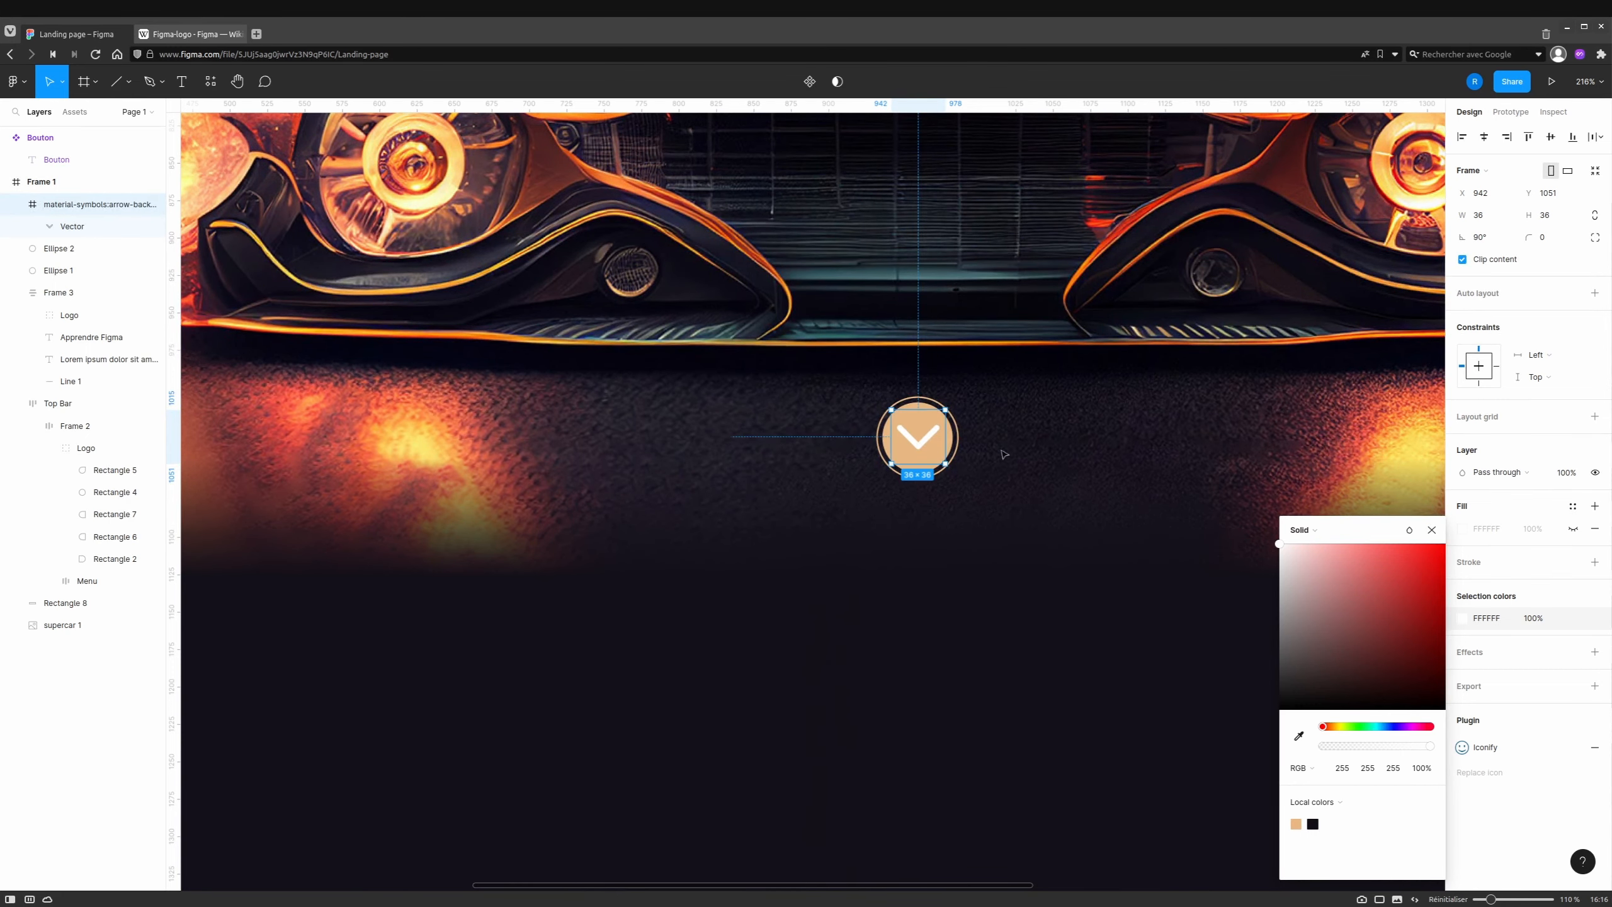
click(1011, 454)
scroll(1162, 507, down, 5)
drag(1162, 507, 1020, 576)
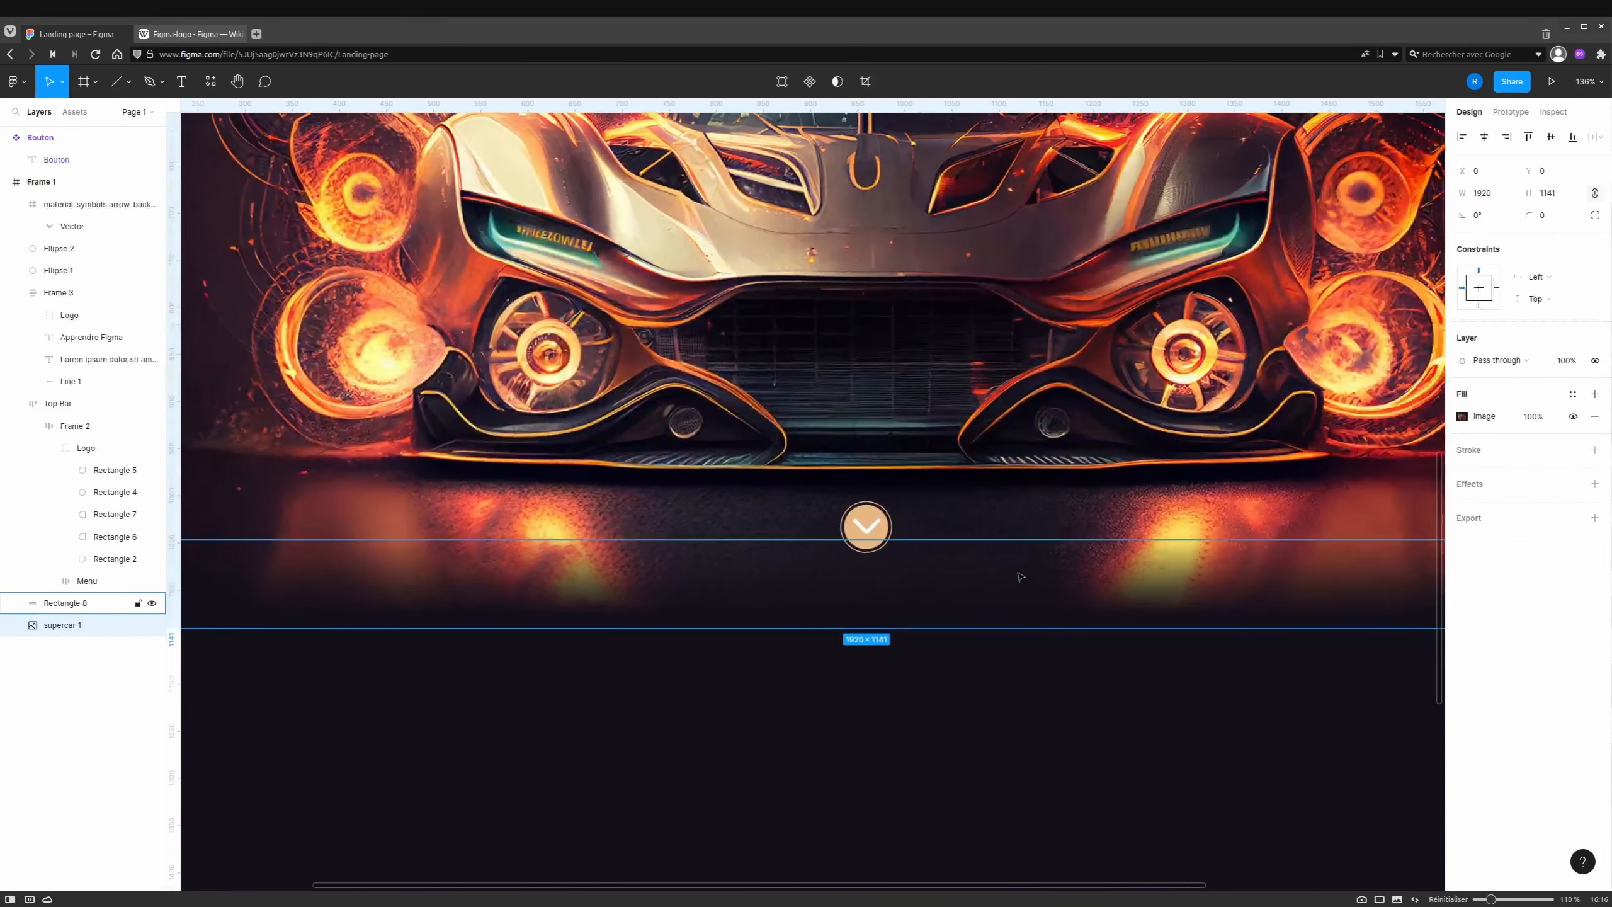
click(882, 530)
drag(875, 536, 875, 536)
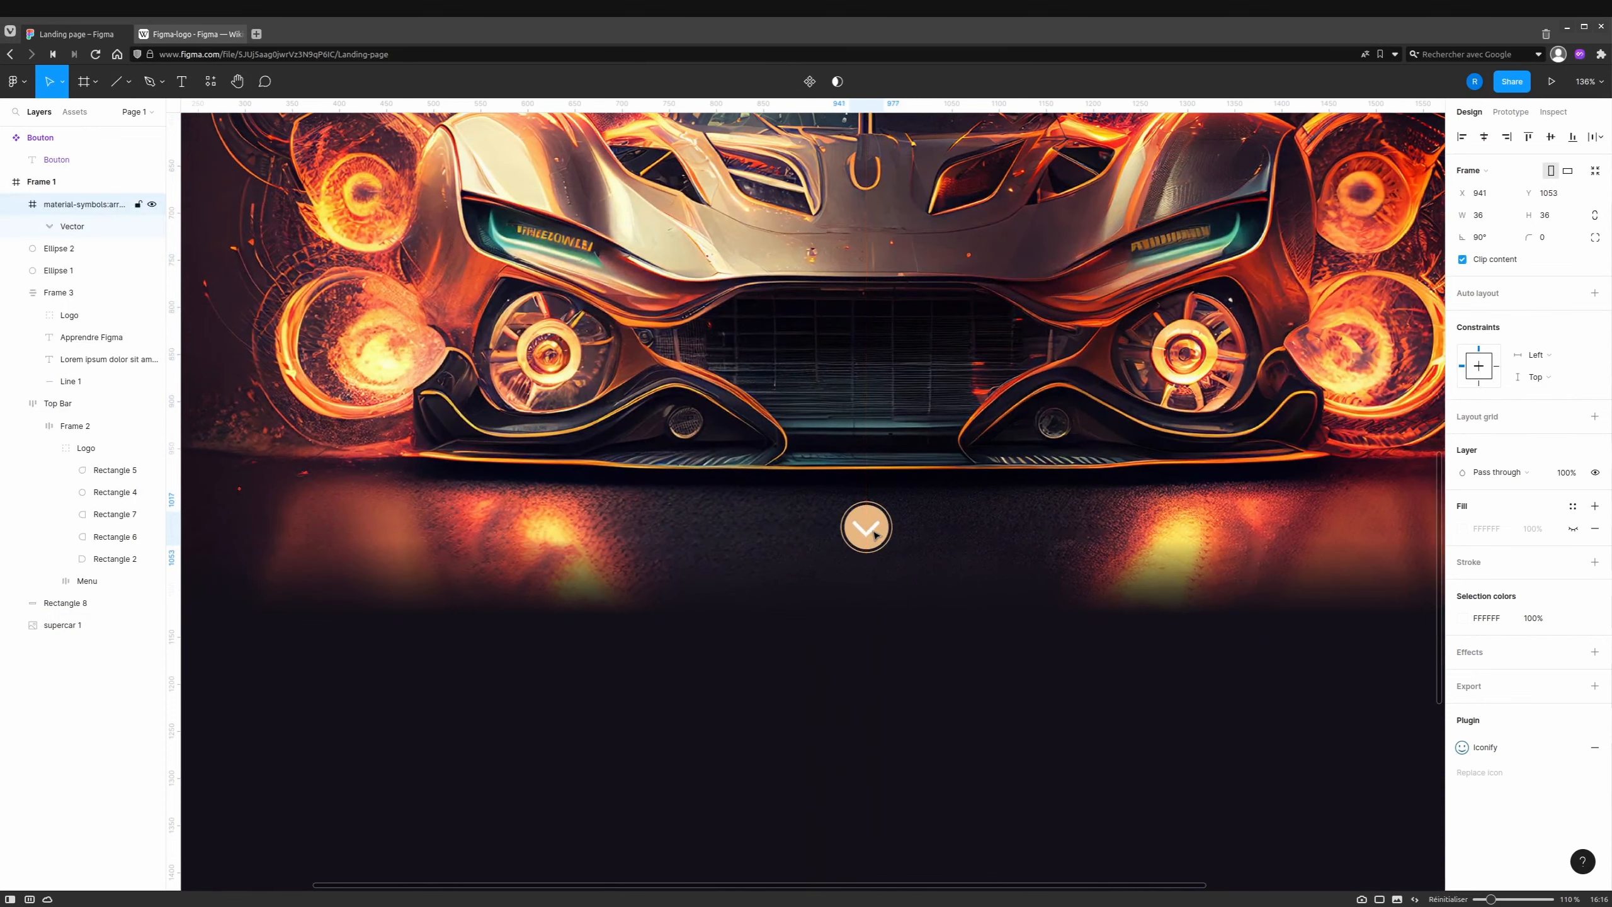
click(1115, 595)
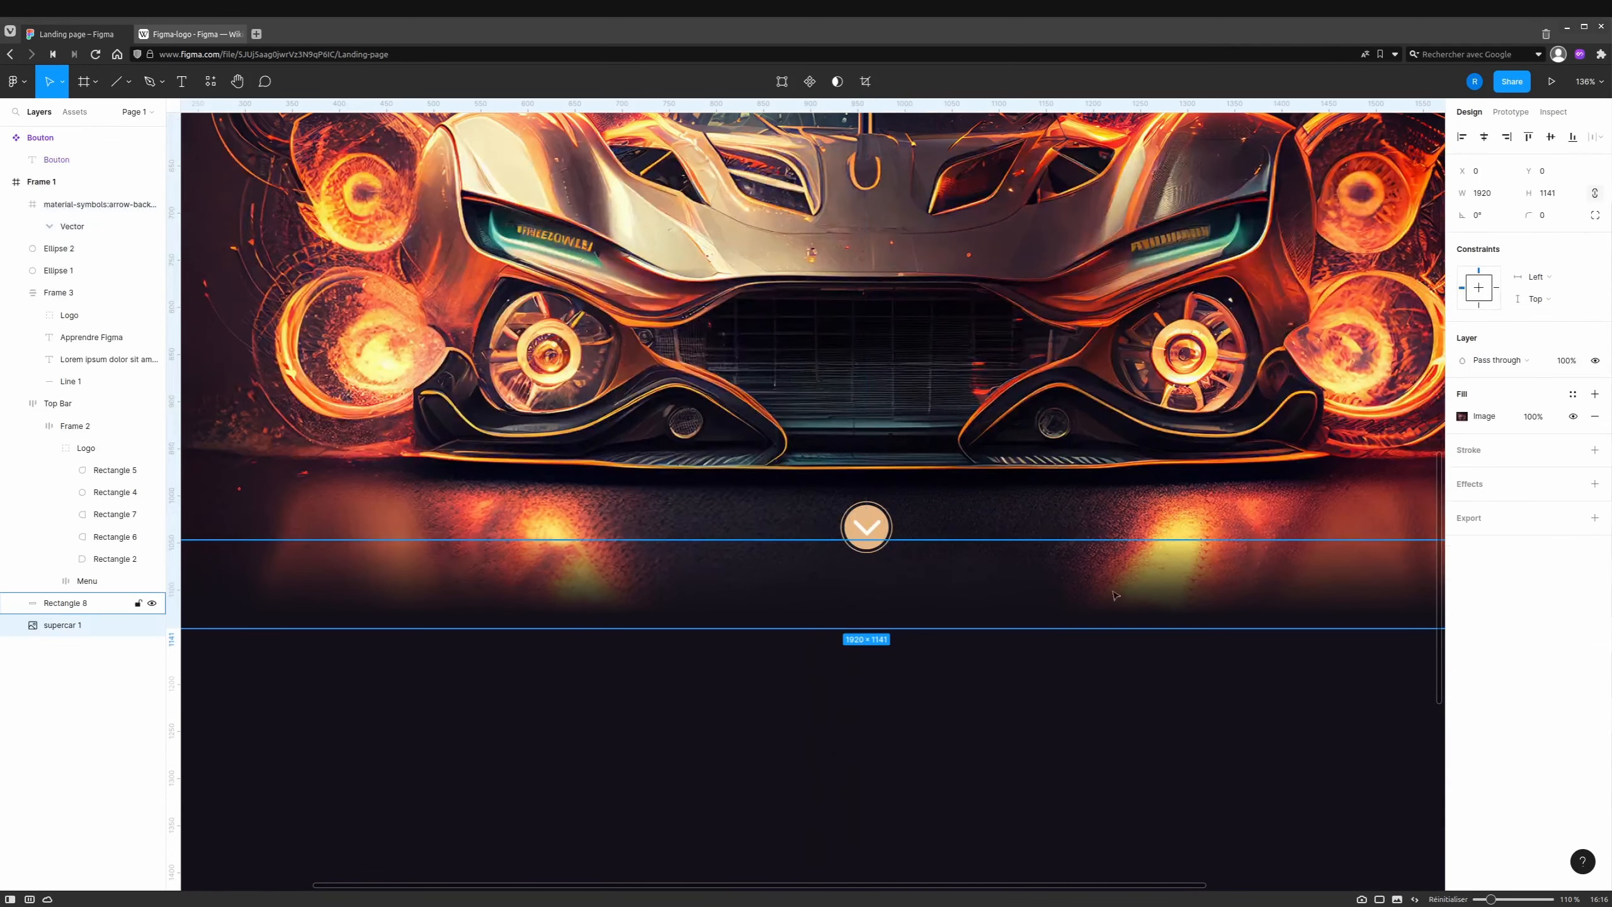
Shrink the arrow icon around its center to about 28 × 28.
scroll(1127, 607, down, 5)
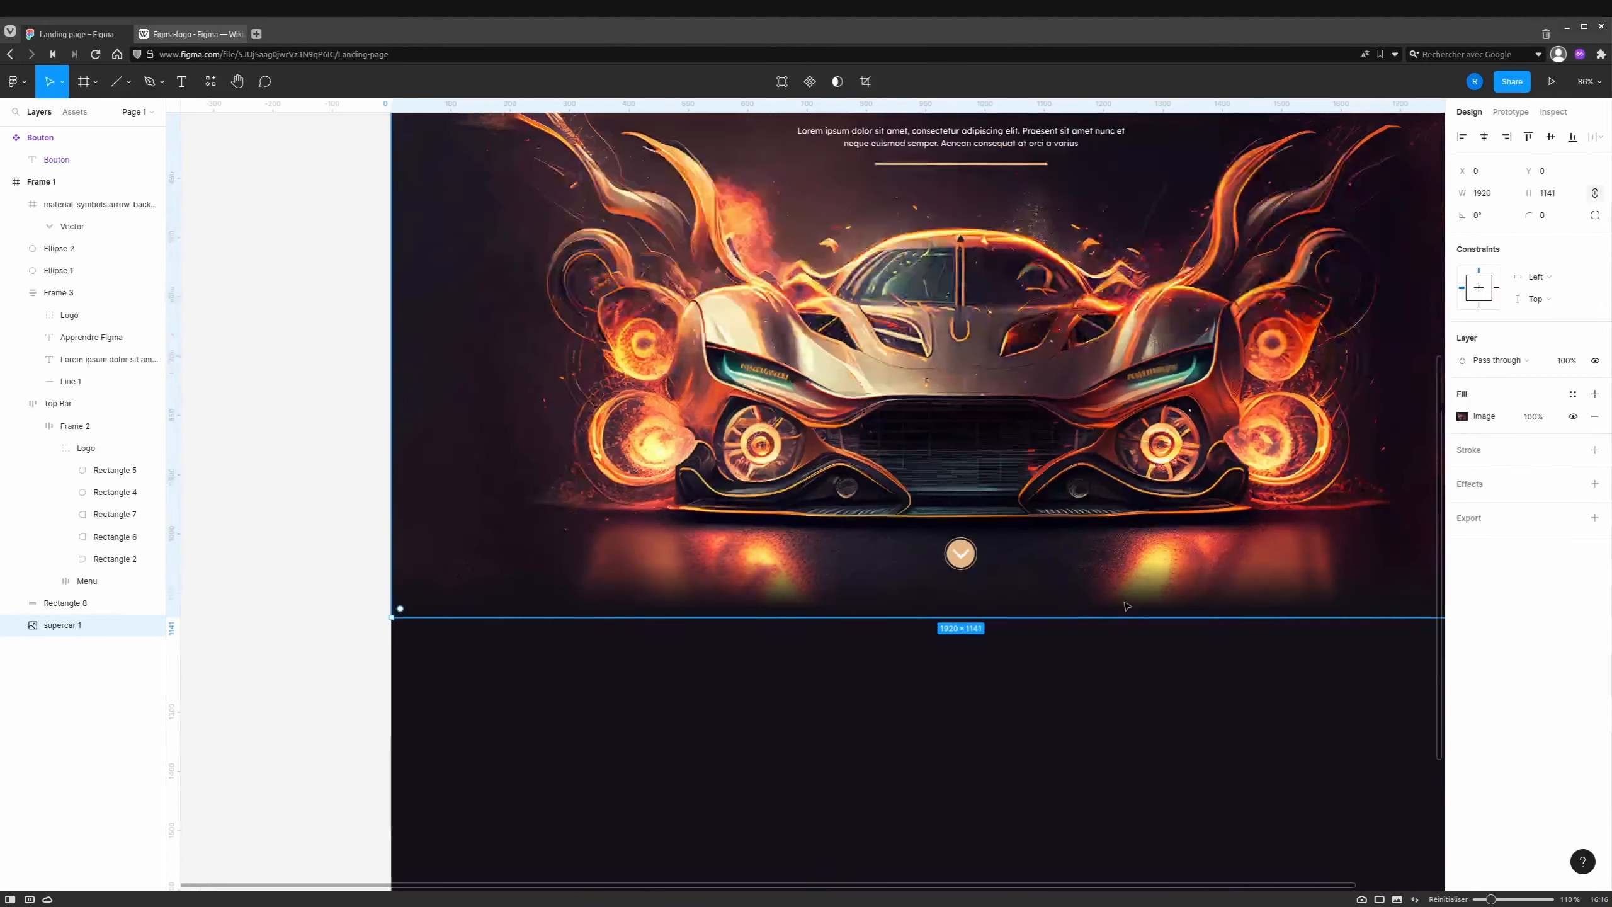
scroll(1126, 606, up, 5)
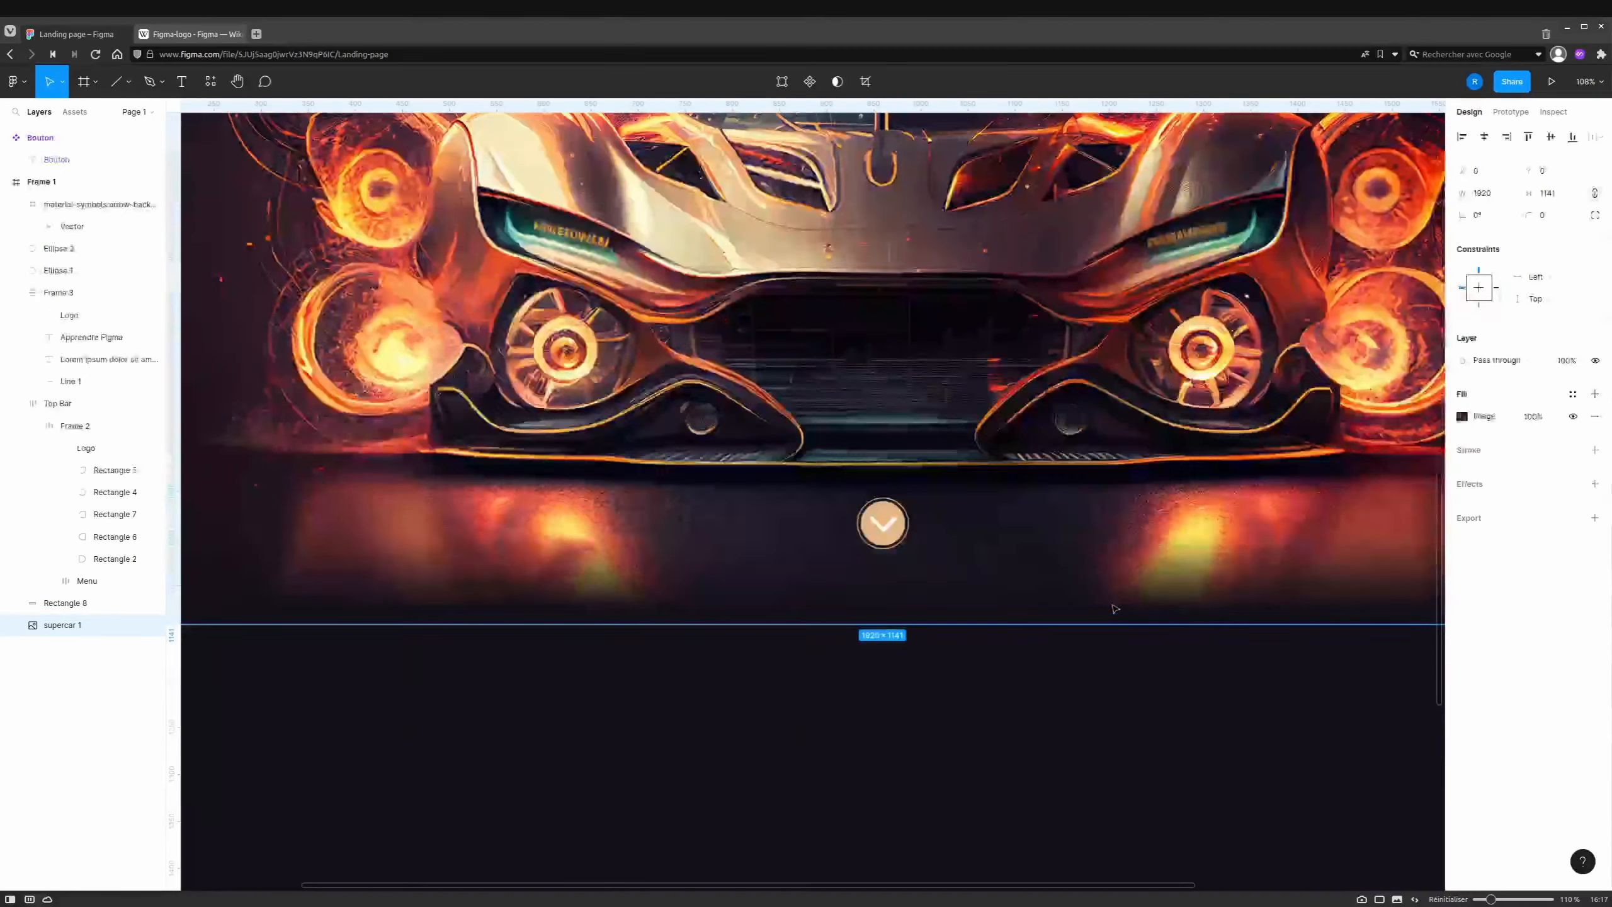
click(889, 529)
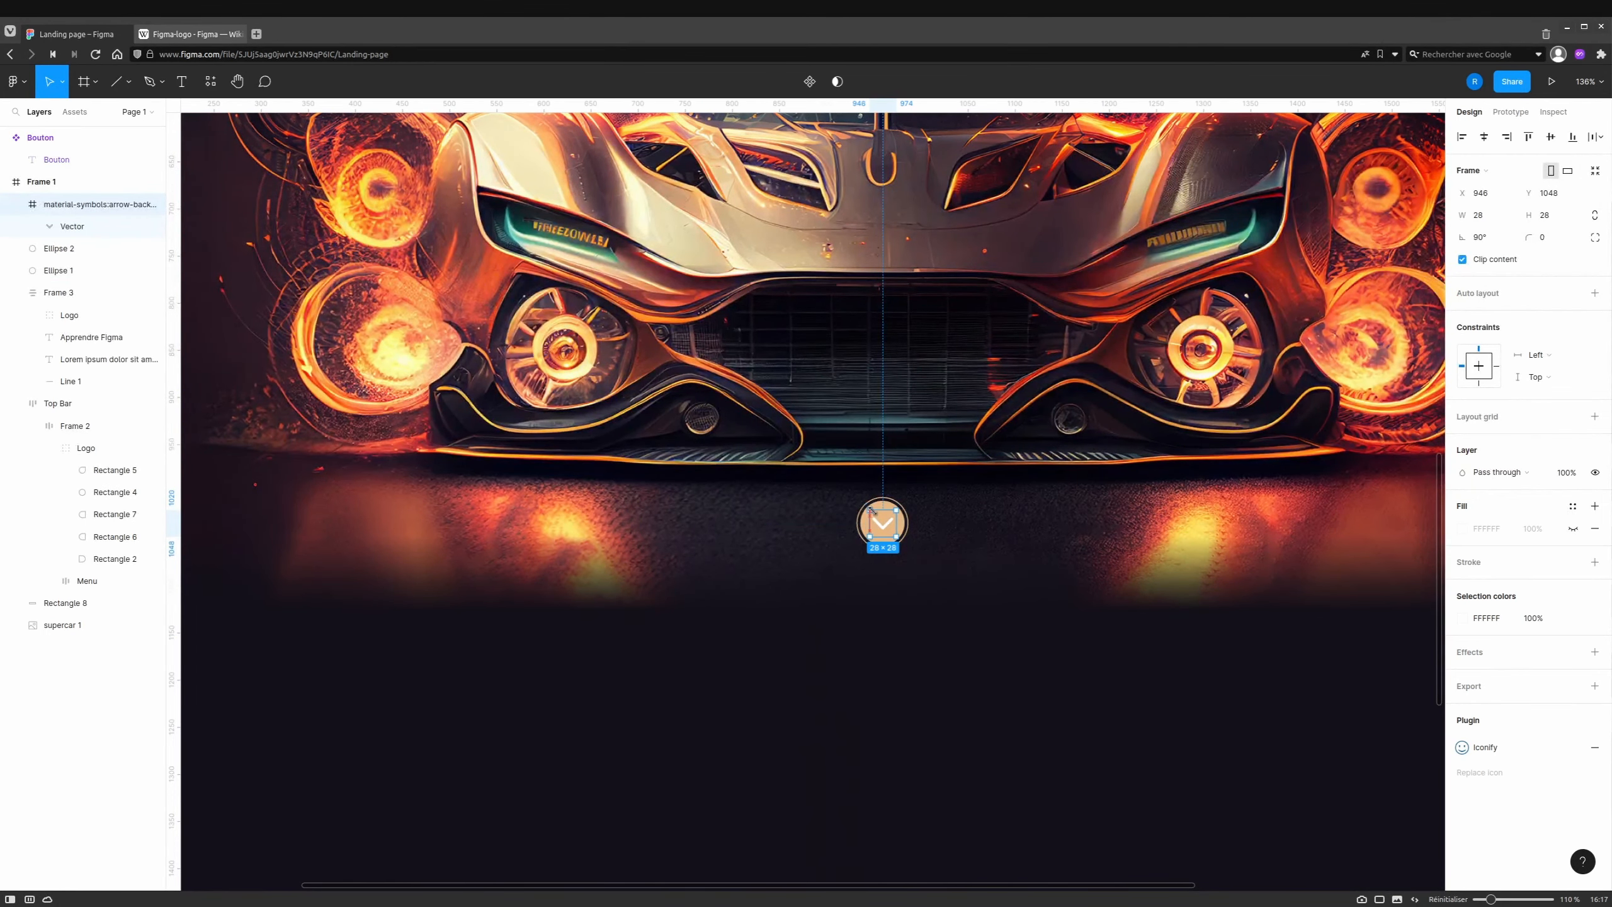
click(999, 531)
scroll(1017, 536, down, 2)
drag(1017, 538, 654, 686)
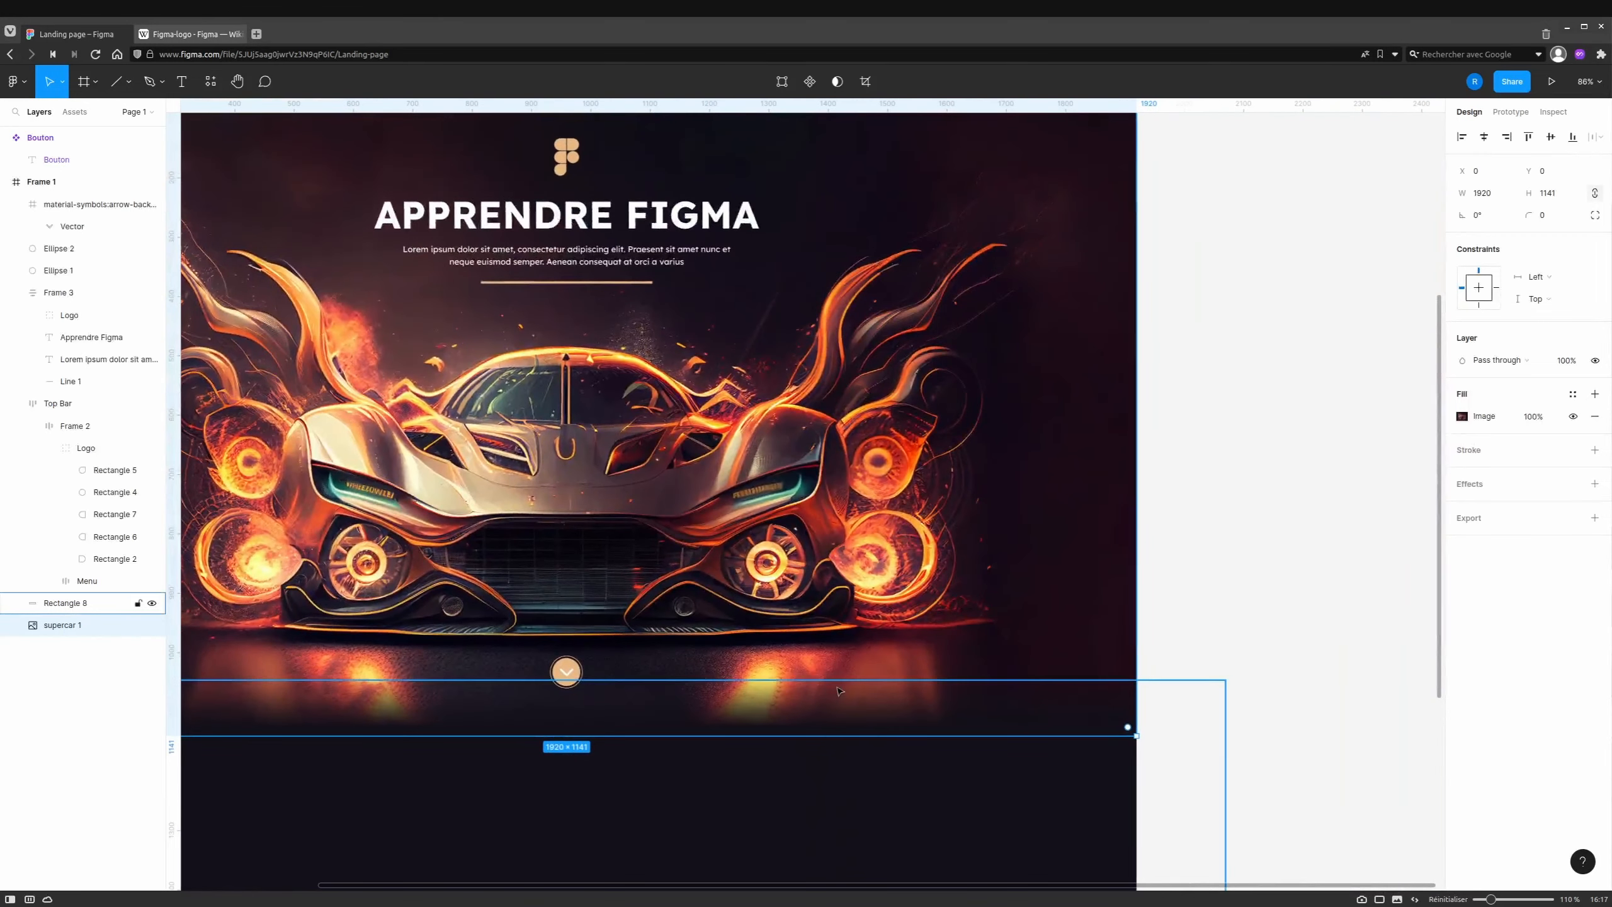
drag(572, 420, 817, 494)
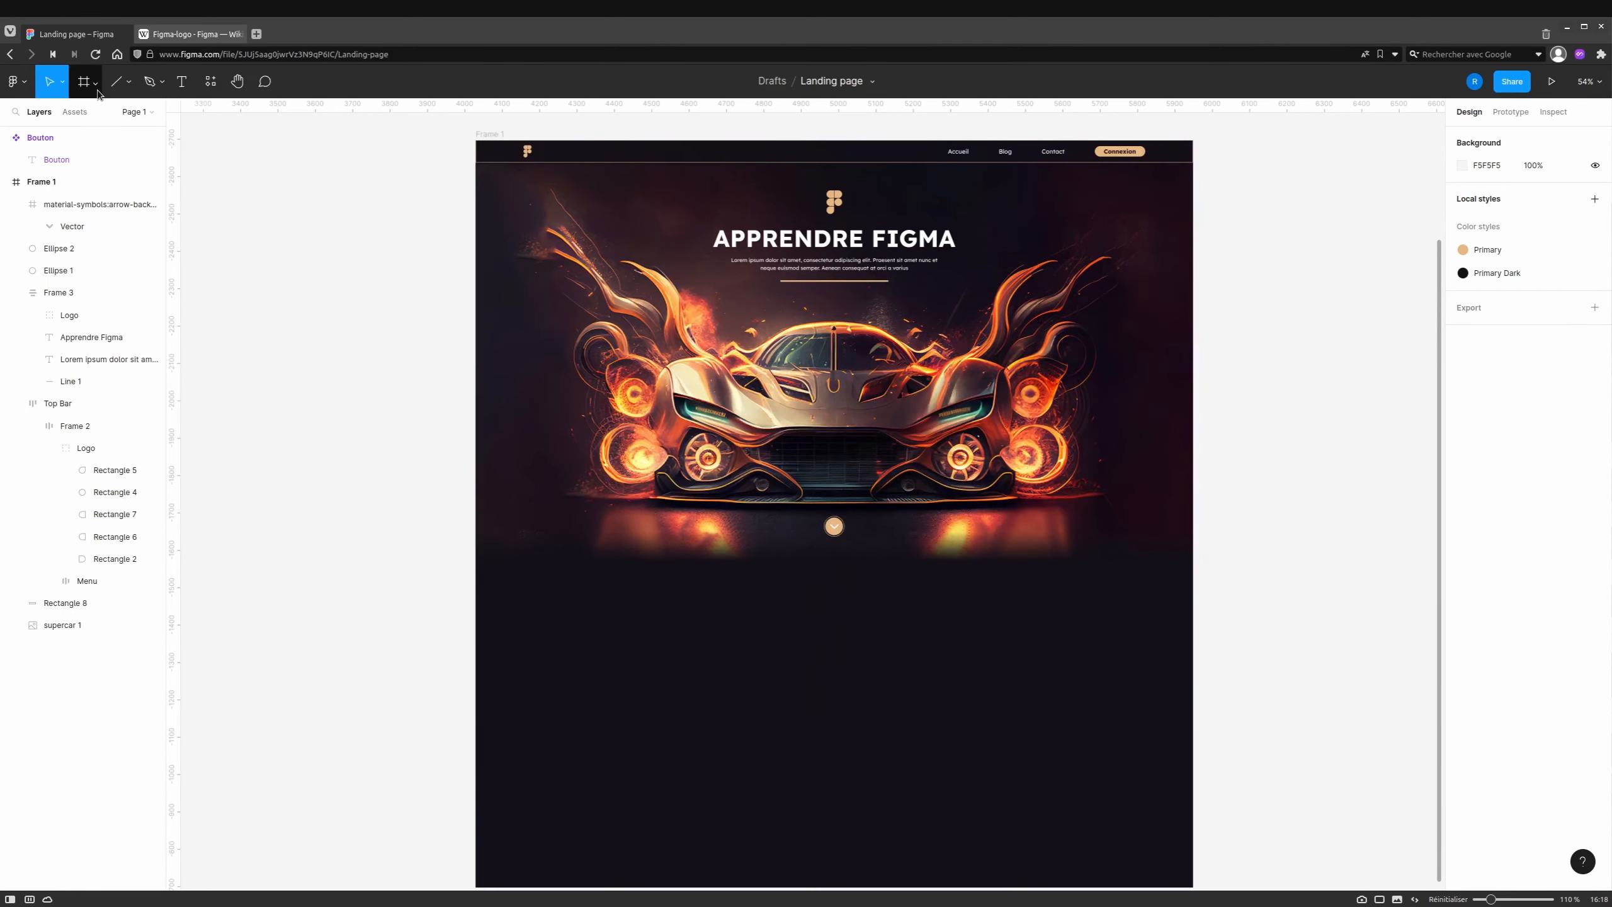
click(97, 89)
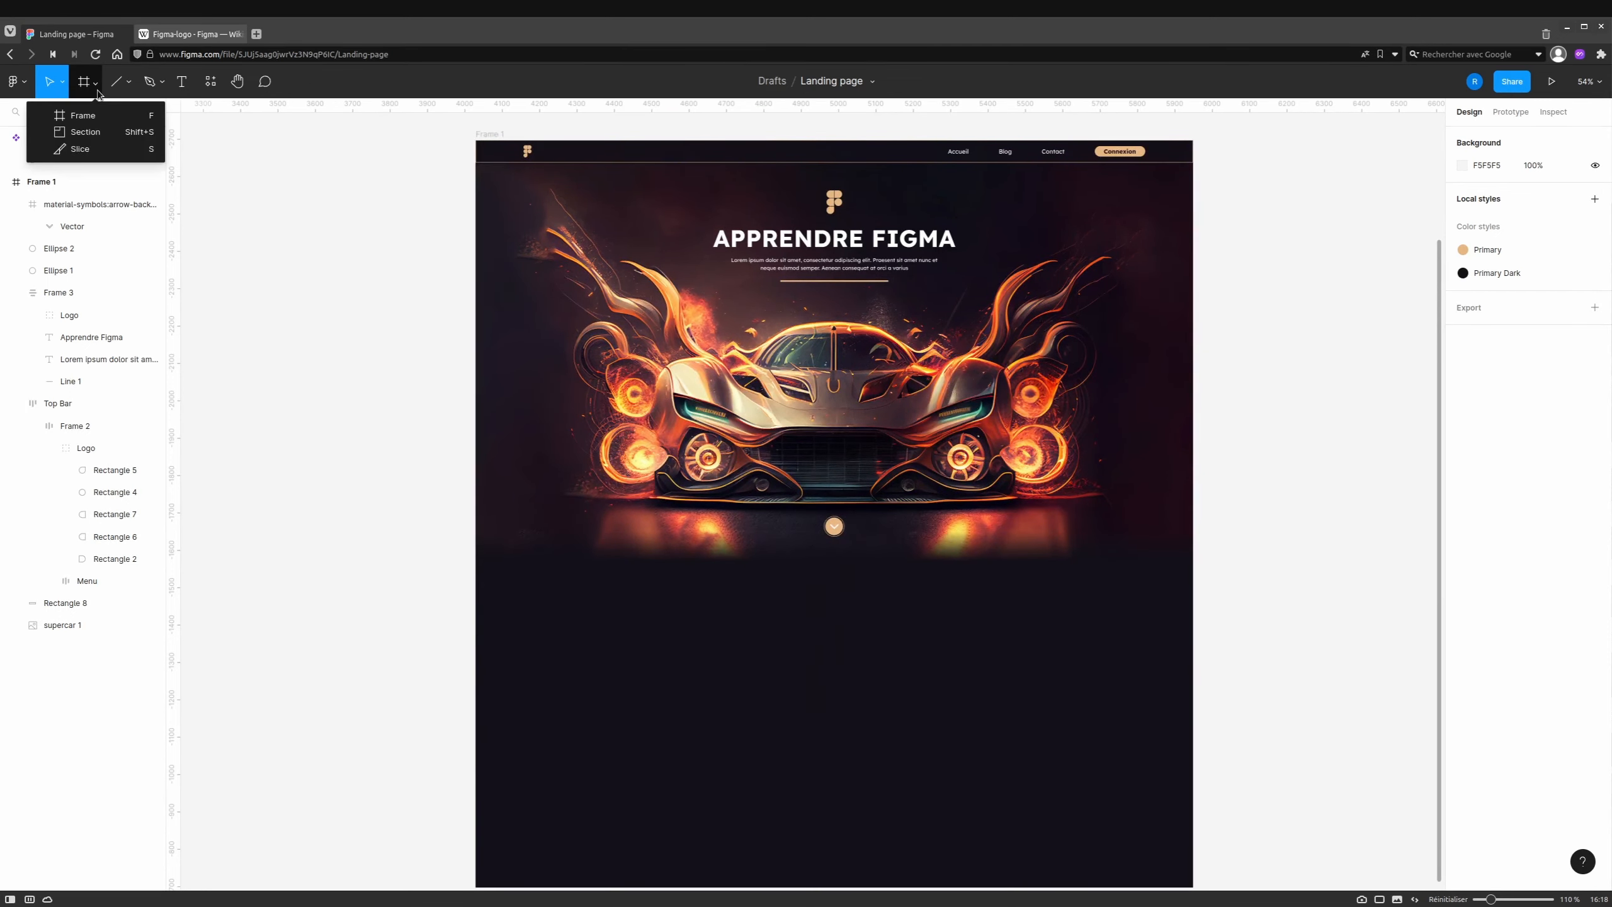
click(96, 84)
click(95, 83)
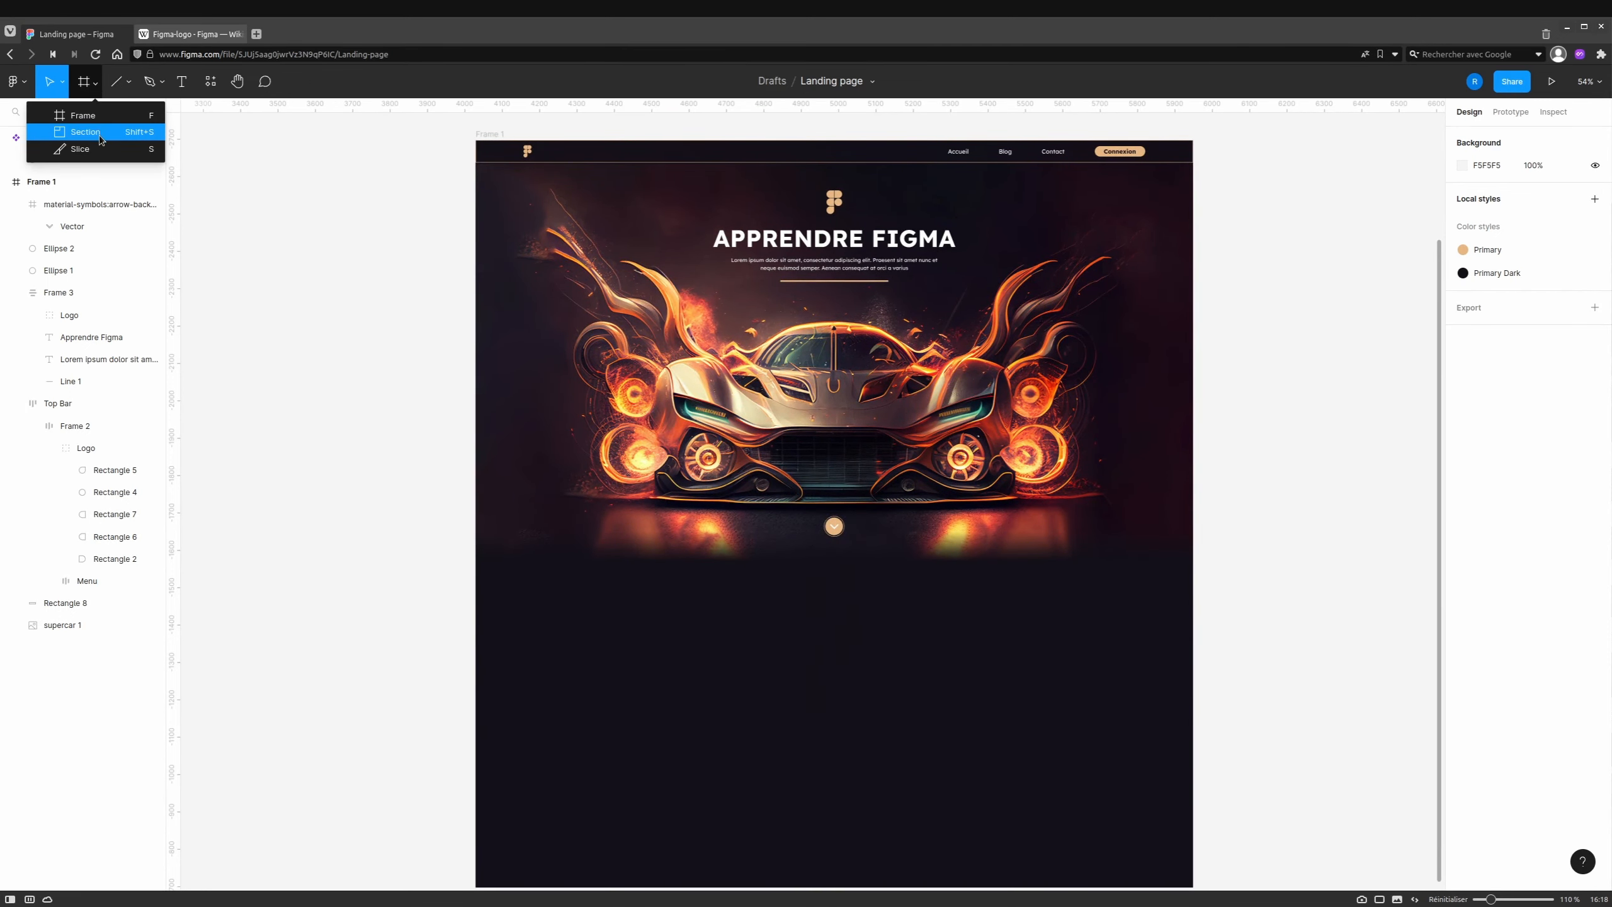
Draw a rectangle of about 1656 × 1656 below the down-arrow button, at about X 201, Y 1080.
click(128, 83)
click(89, 116)
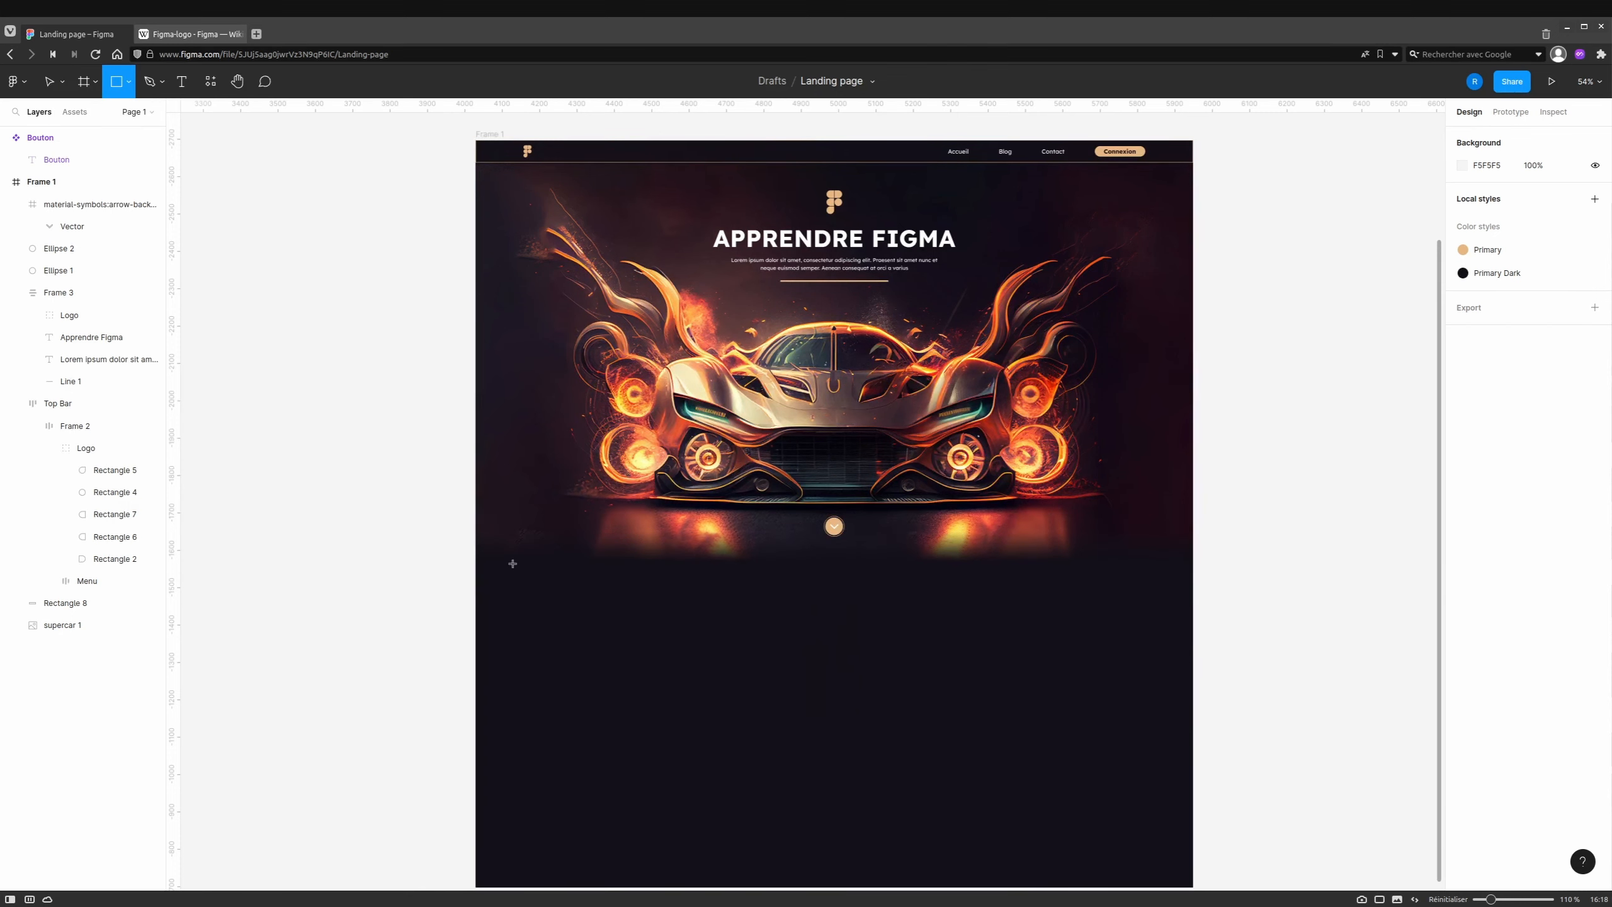
drag(512, 563, 1130, 692)
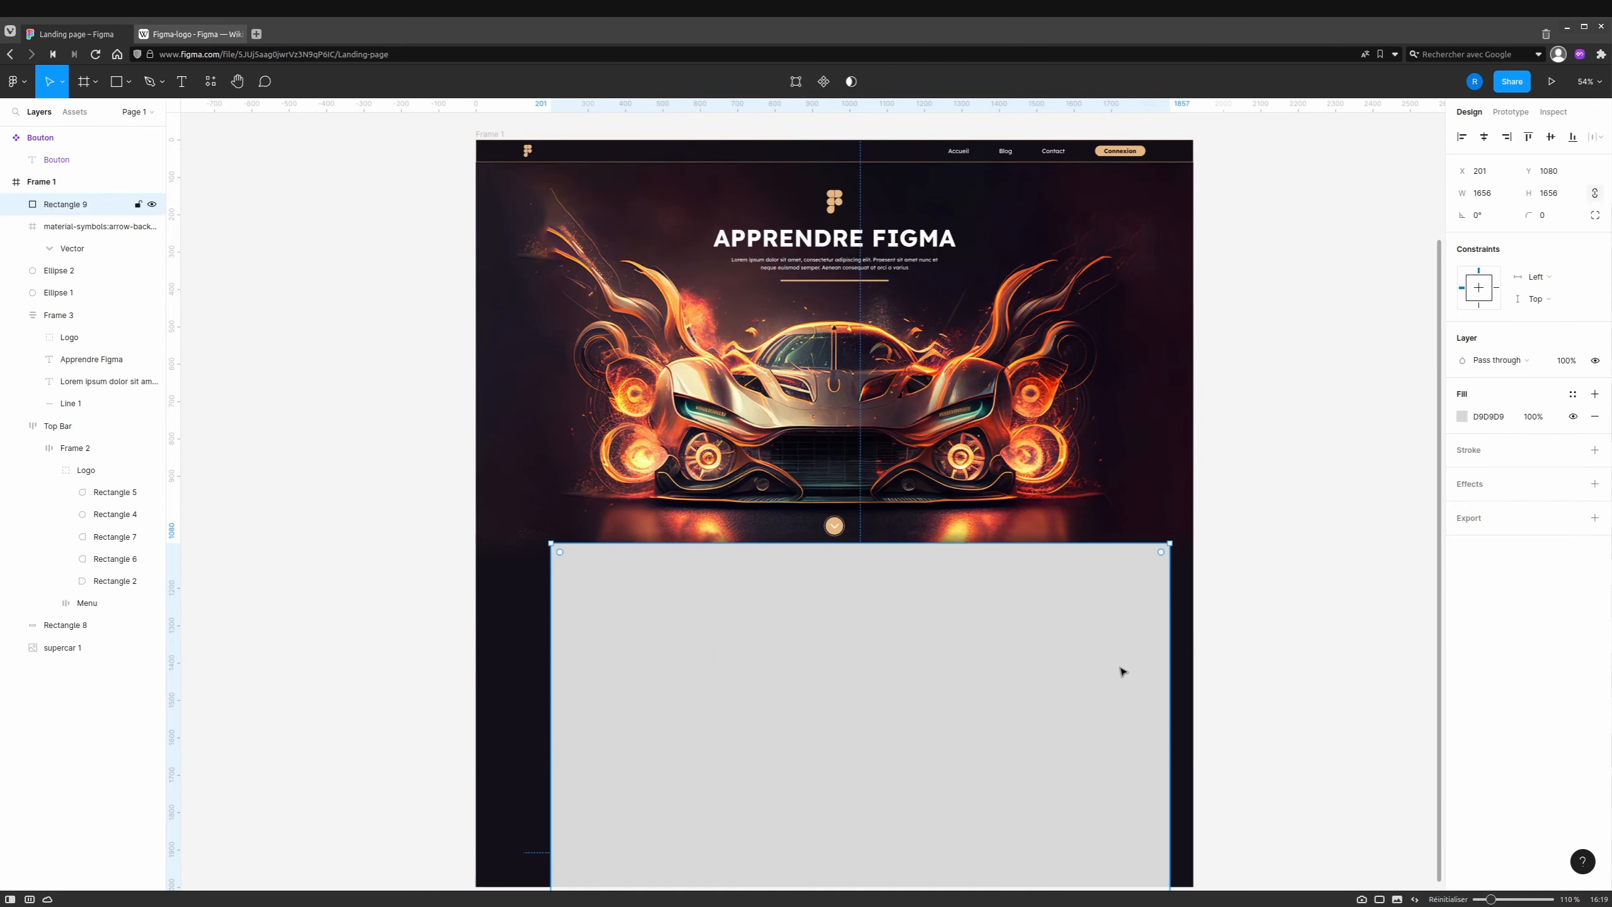
Apply the Primary Dark color style as the new rectangle's fill.
click(1462, 417)
click(1301, 419)
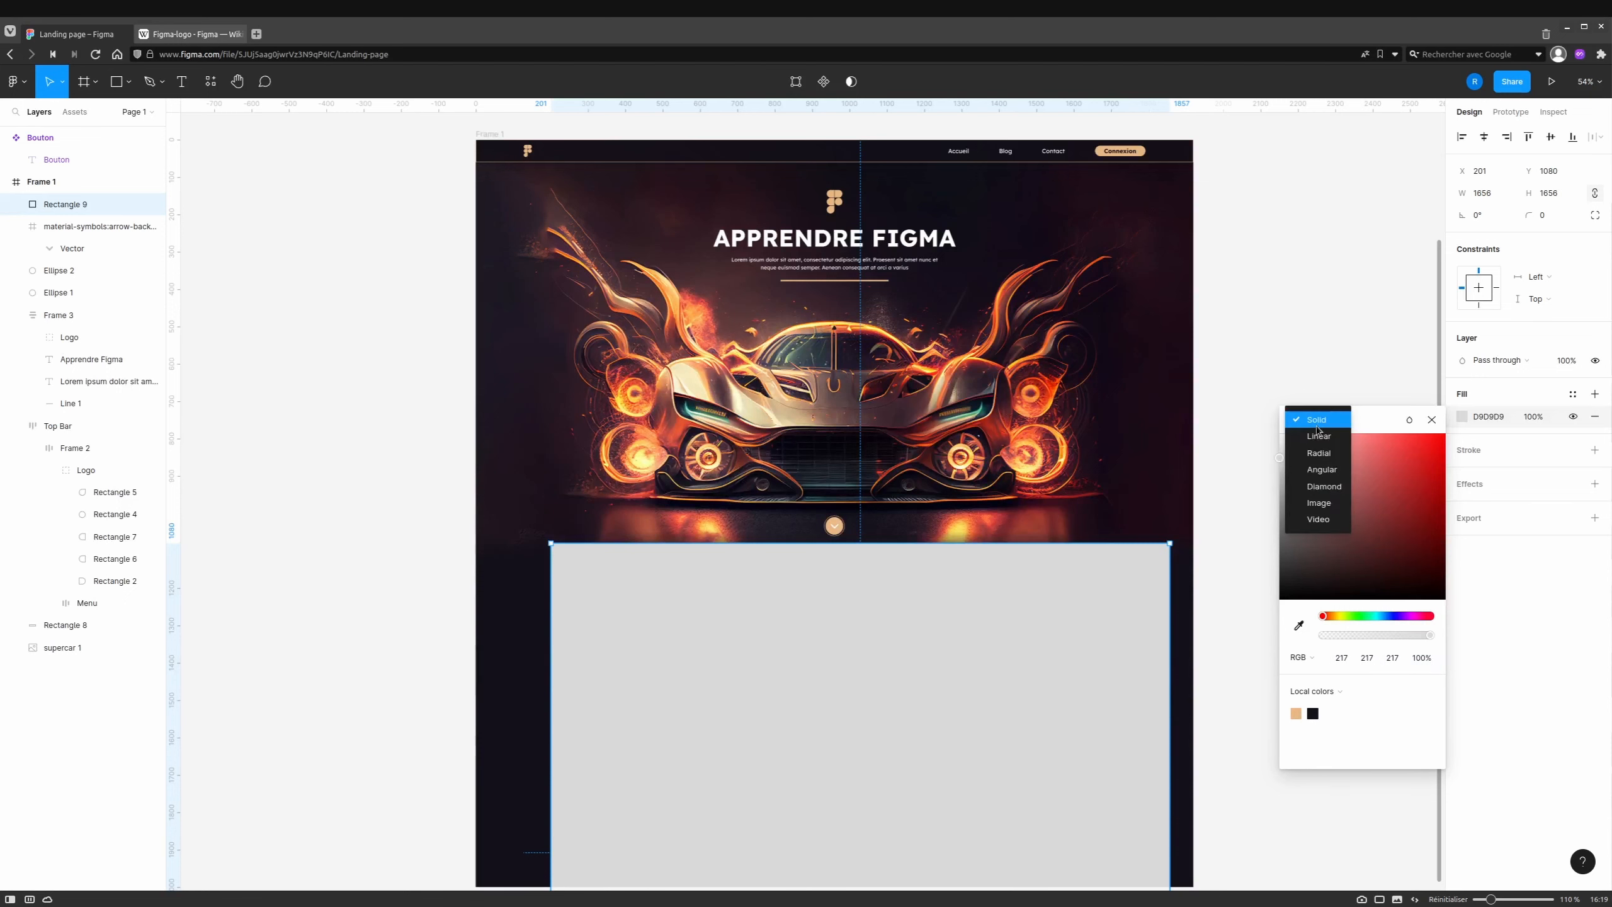
click(1573, 393)
click(1573, 394)
click(1509, 501)
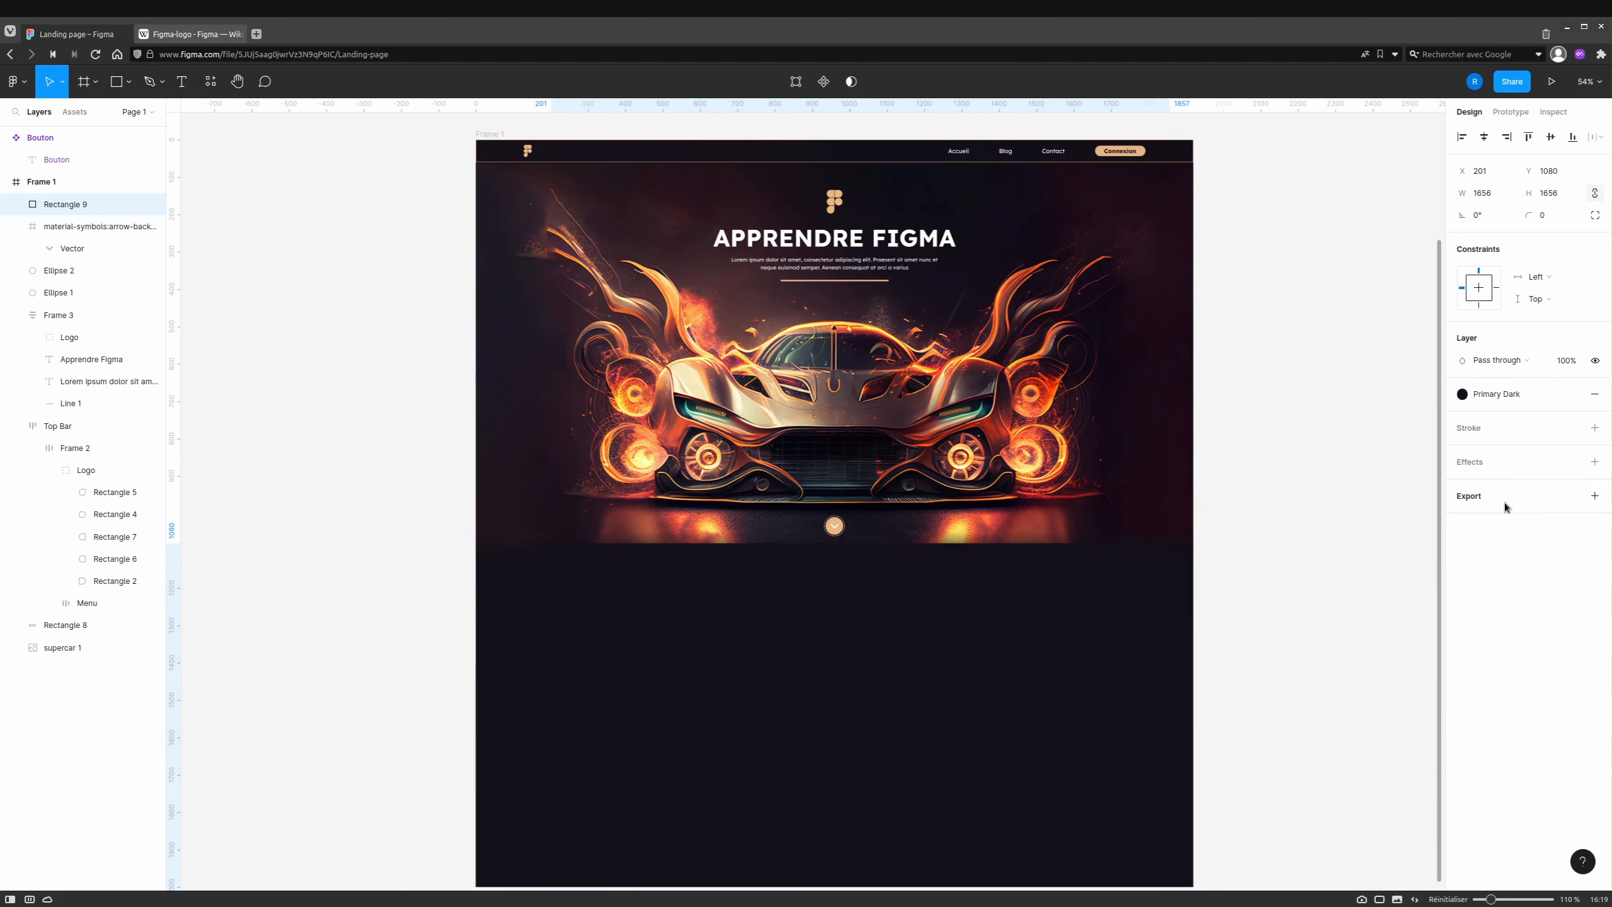
Stretch the dark rectangle to the full 1920 width of Frame 1 and lower its top edge to Y 1141.
drag(1171, 668, 1194, 671)
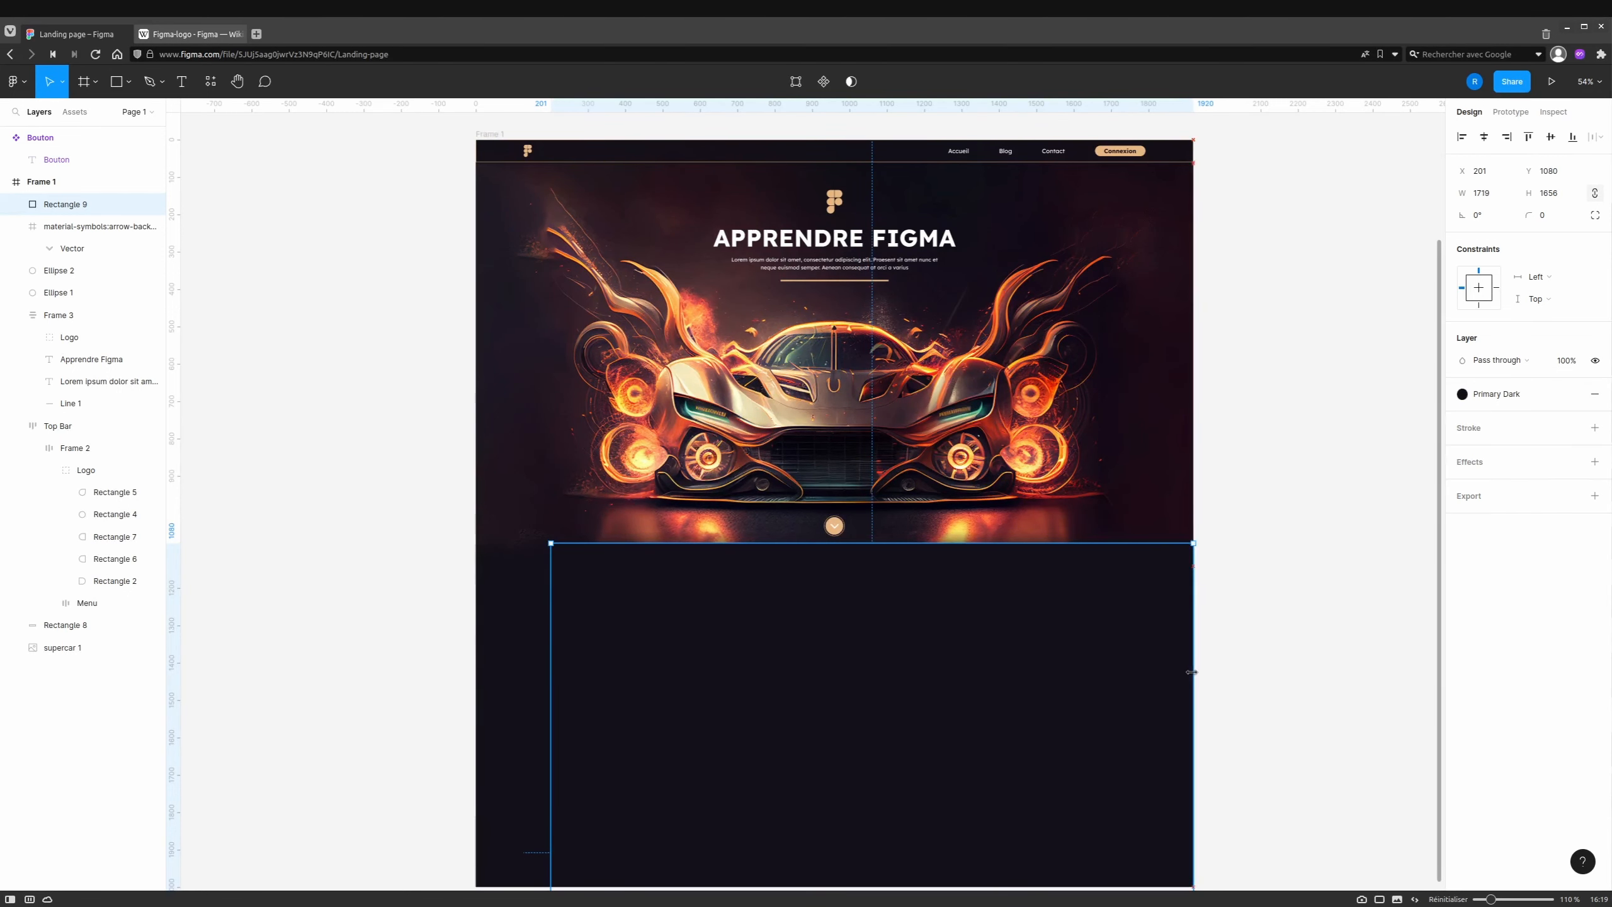
drag(551, 688, 475, 689)
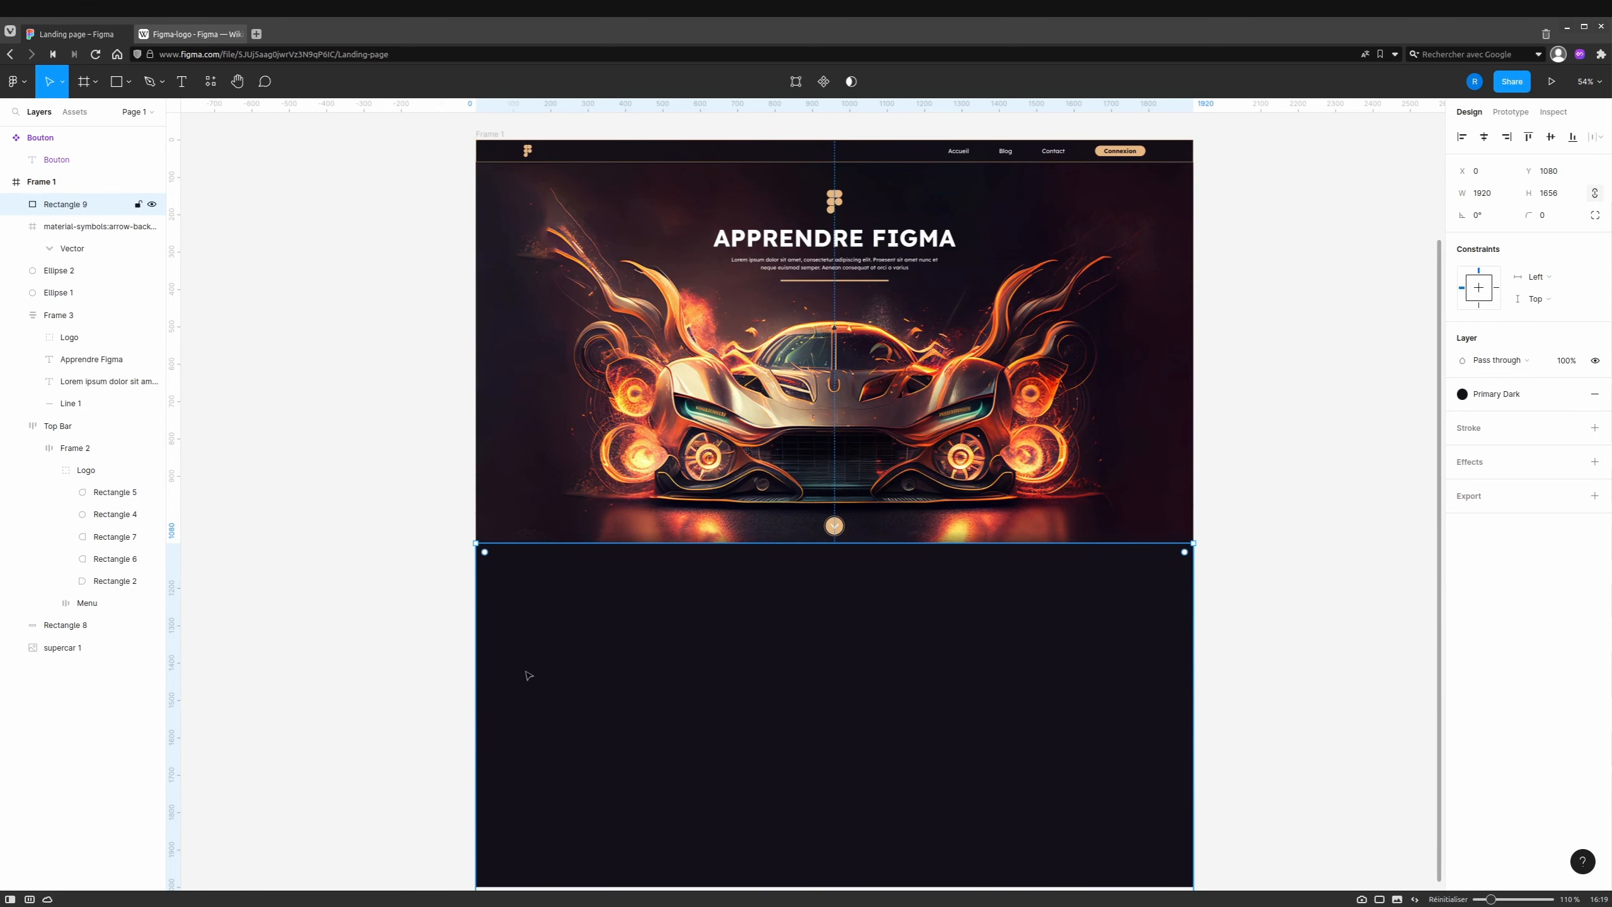
drag(788, 543, 791, 563)
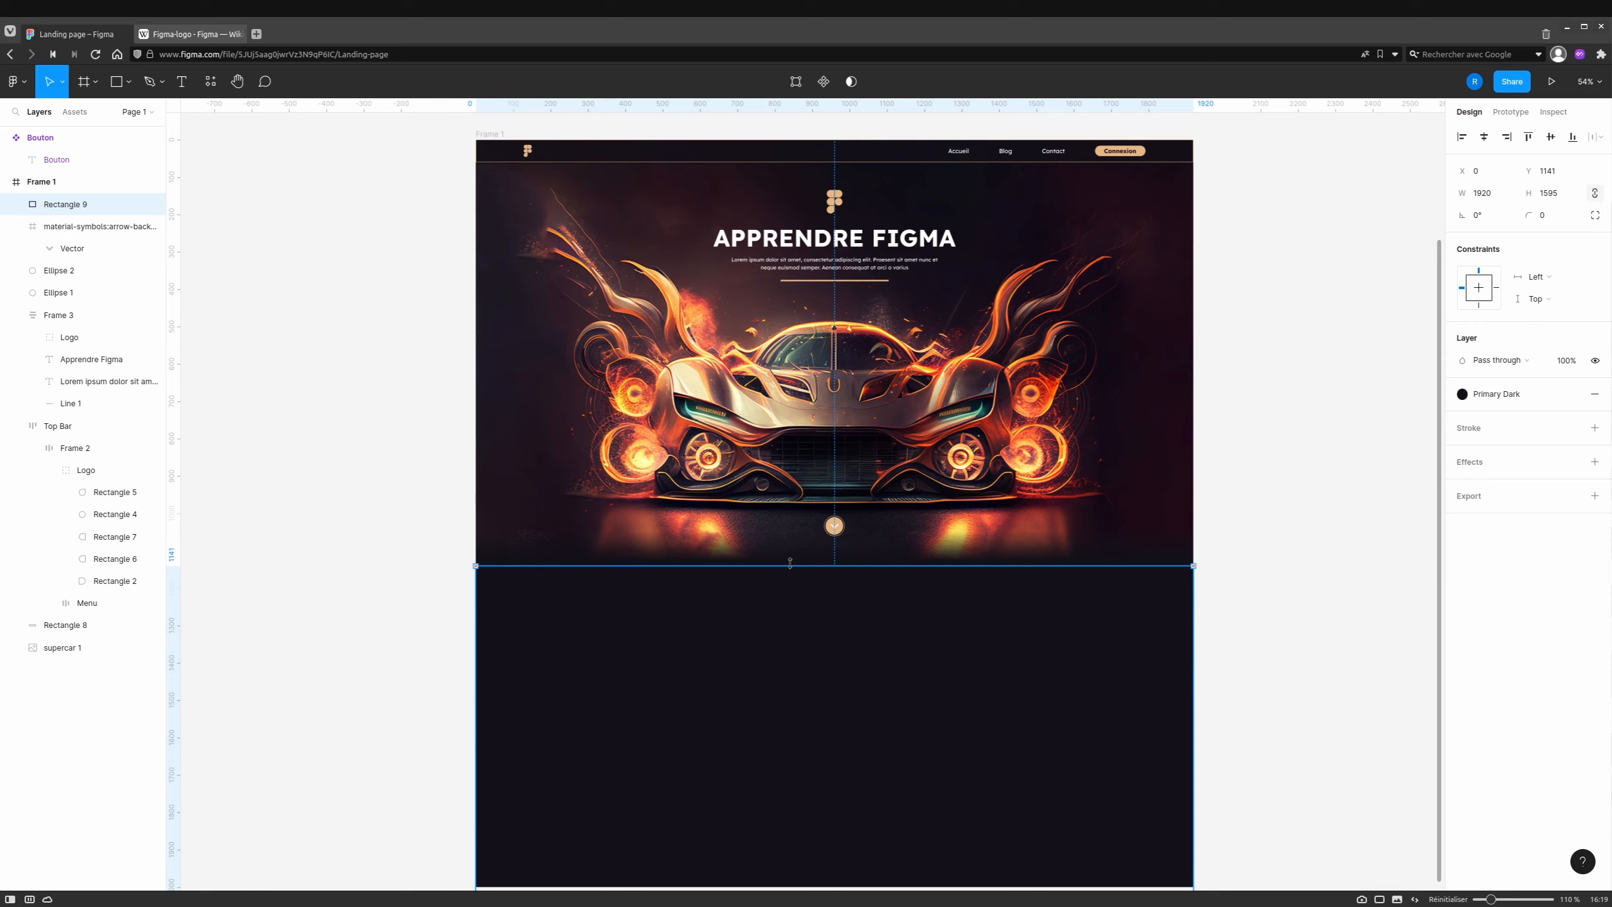
Resize the dark rectangle so it ends at the bottom of Frame 1 and its top edge sits at Y 1121, 879 high.
scroll(891, 774, down, 10)
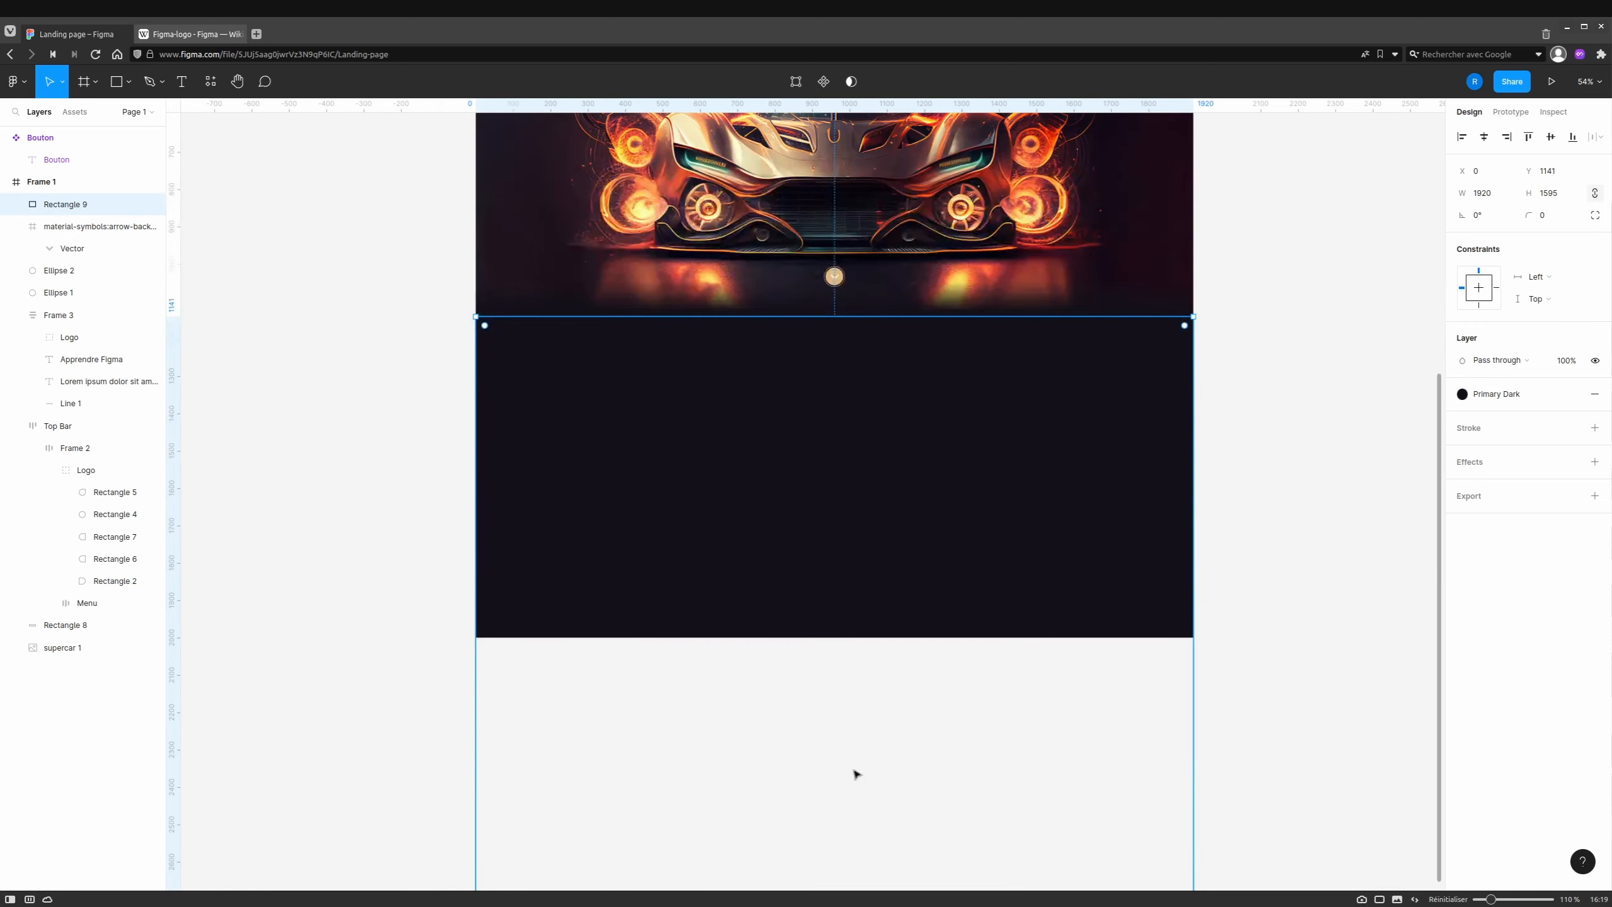
drag(849, 592, 857, 316)
scroll(893, 470, up, 7)
scroll(879, 397, up, 3)
drag(875, 395, 860, 556)
scroll(869, 674, down, 5)
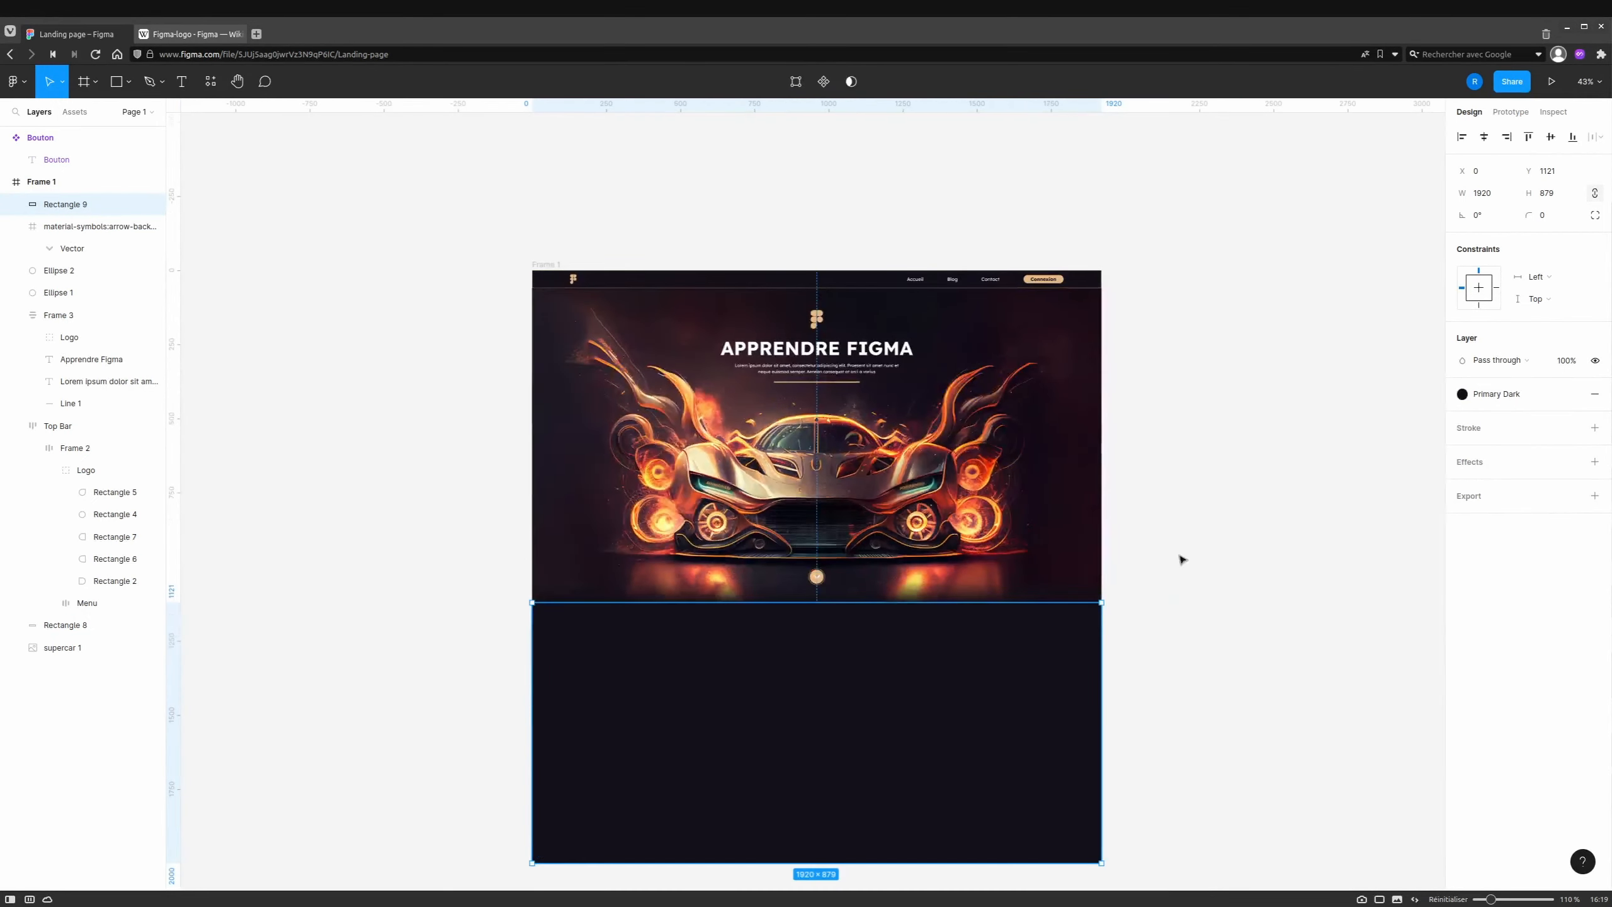
click(1182, 561)
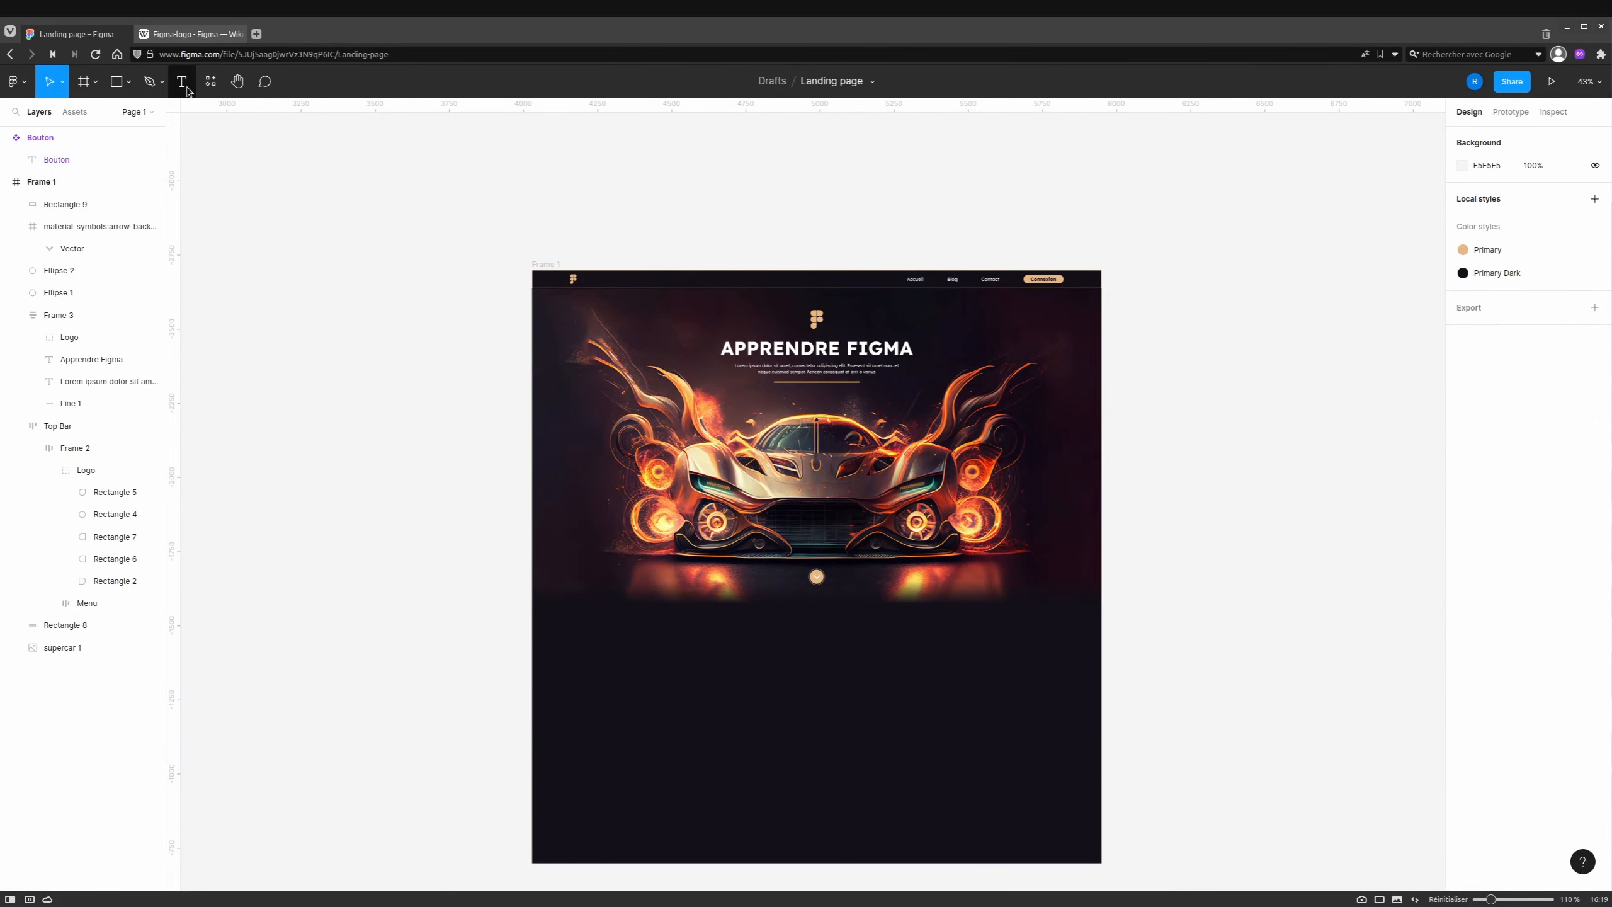
Draw a horizontal line at about Y 1165 below the car and extend it to the full 1920 width of the frame.
click(130, 84)
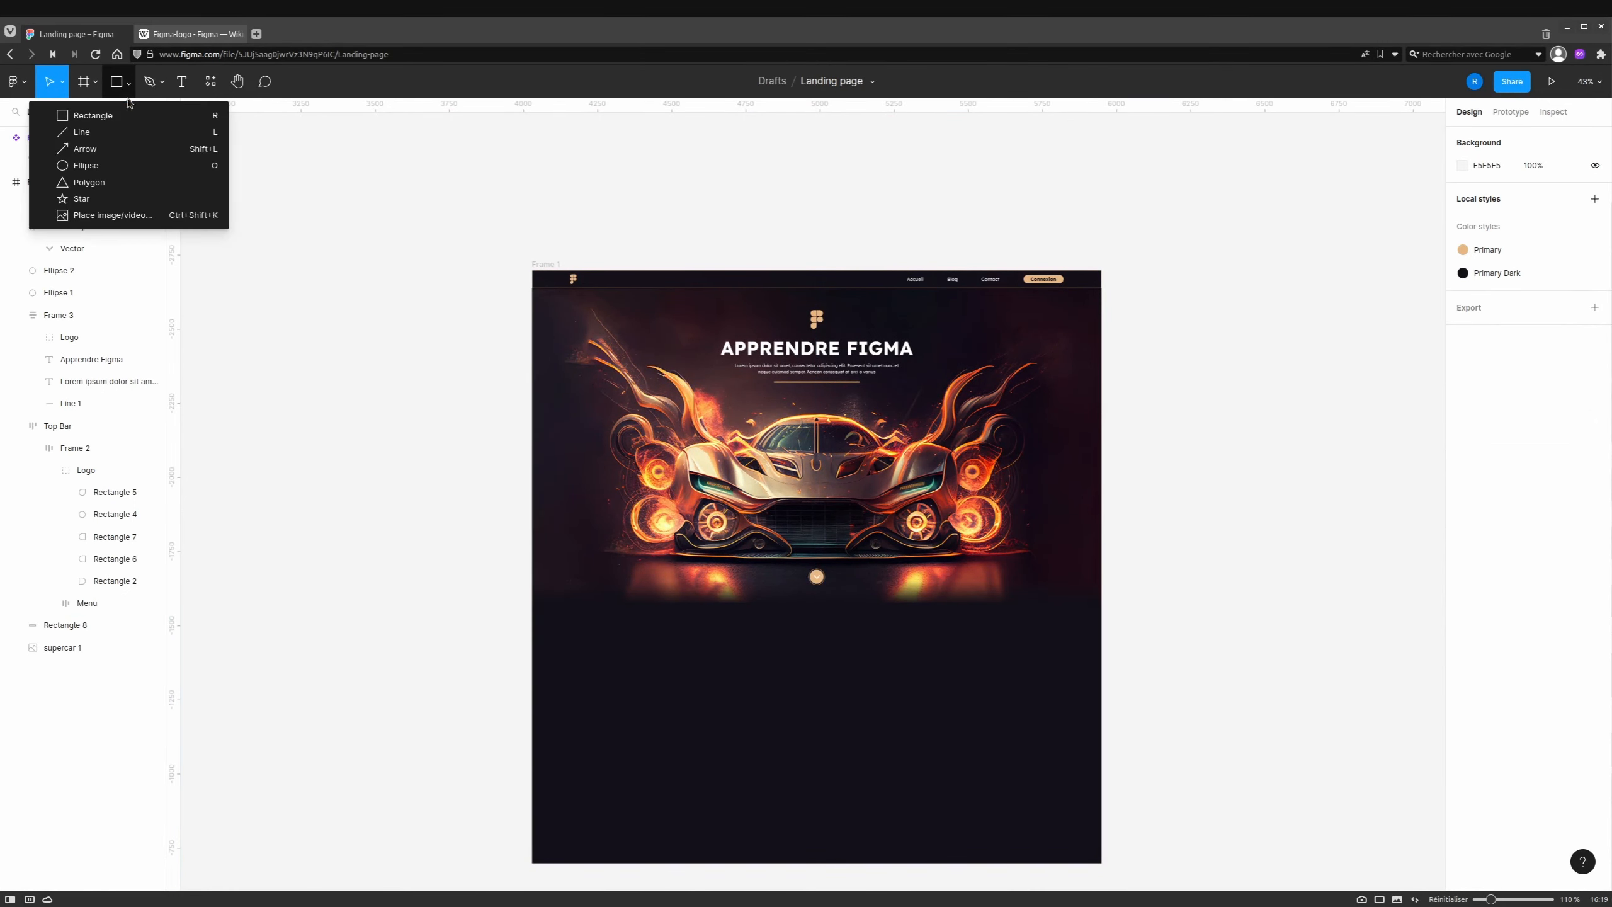
click(83, 133)
drag(538, 621, 1105, 621)
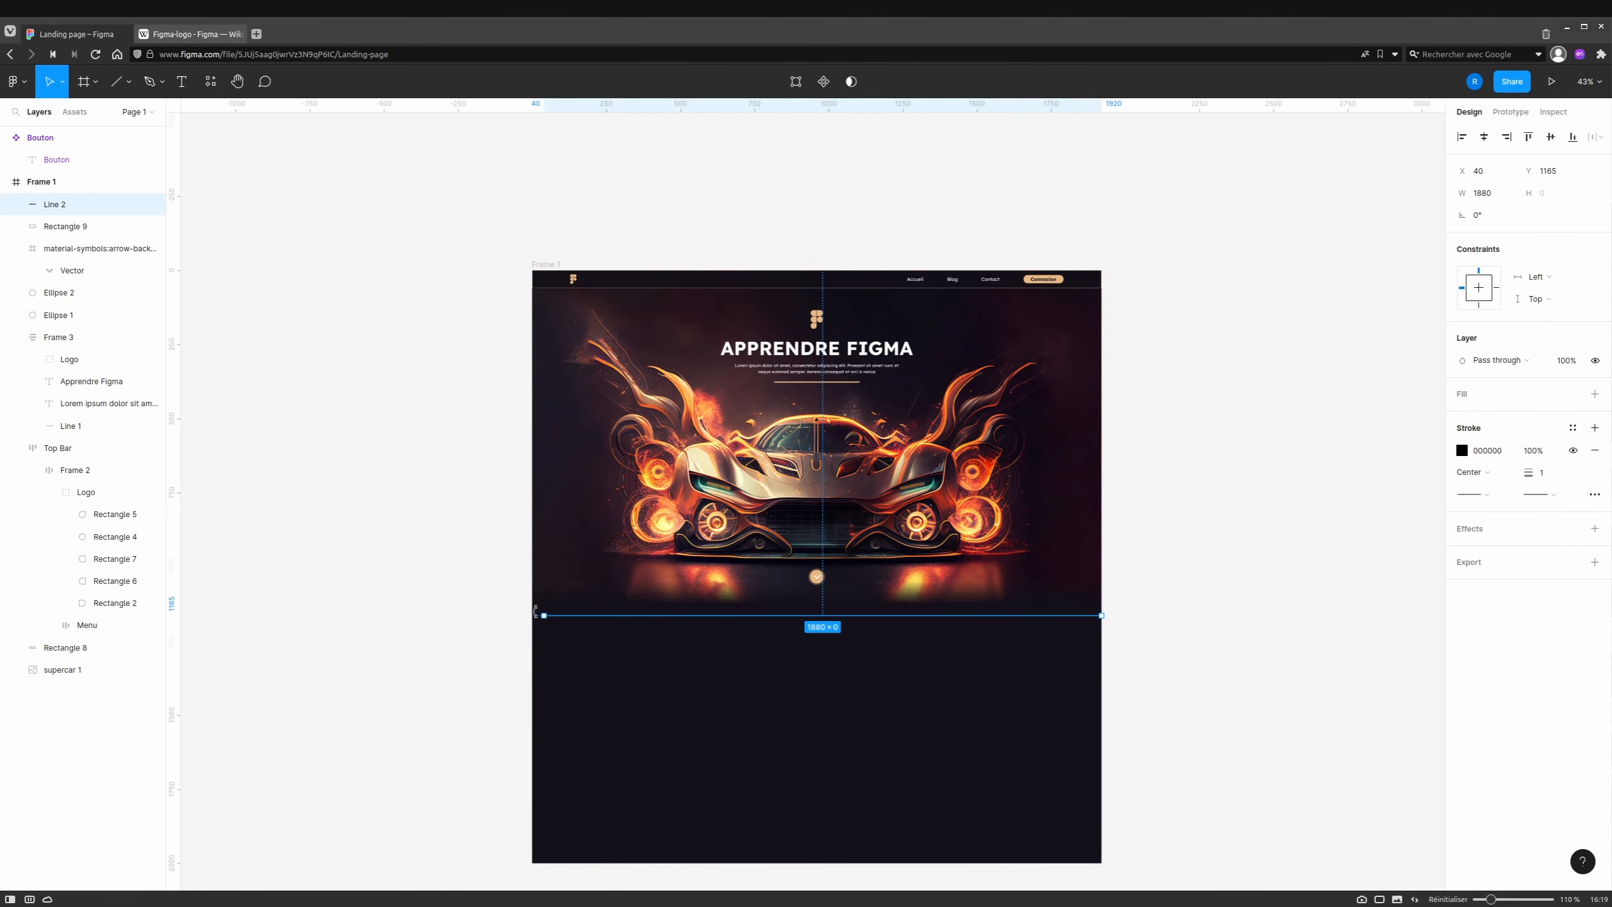
drag(544, 615, 532, 614)
Move the full-width line up to about Y 1138 and apply the Primary color style to its stroke.
scroll(797, 641, up, 5)
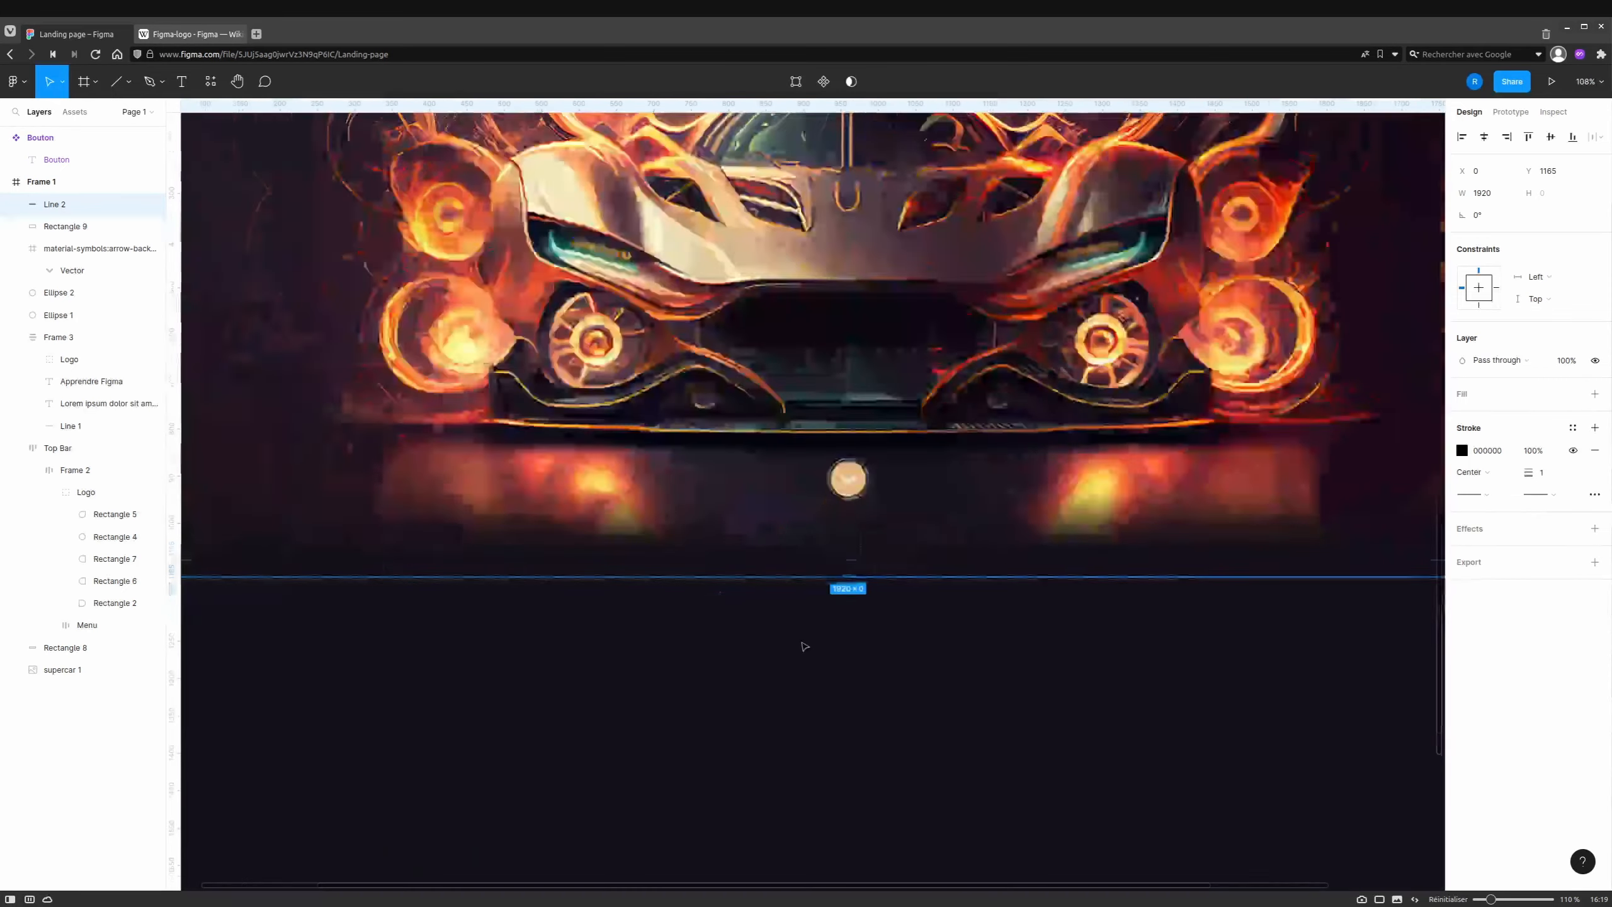
drag(959, 544, 960, 512)
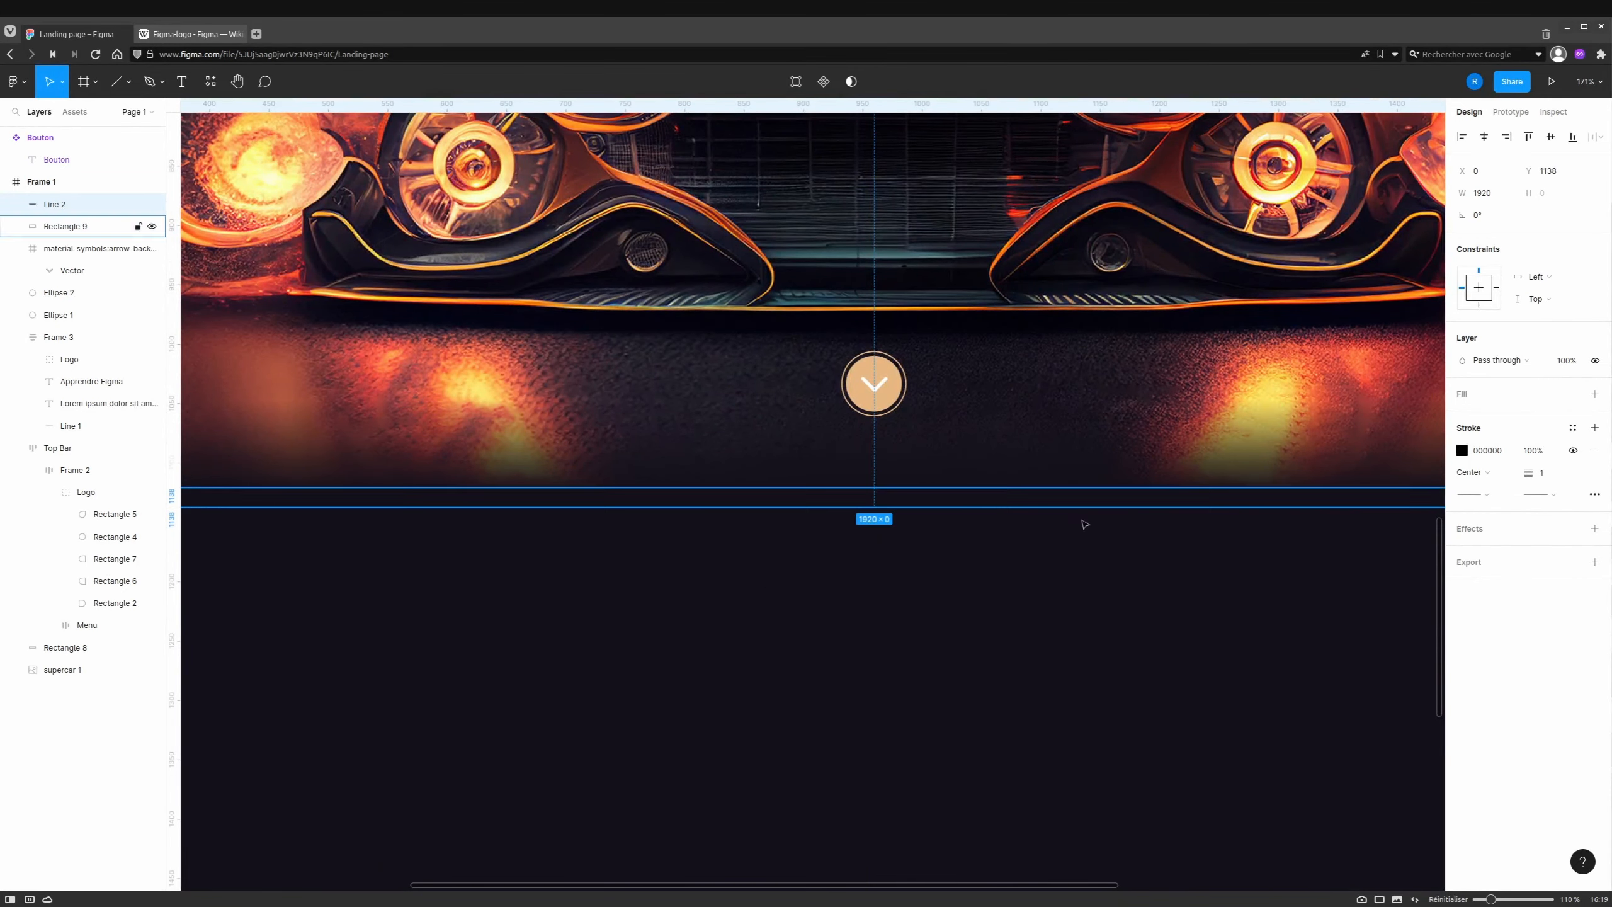
click(1573, 427)
click(1460, 513)
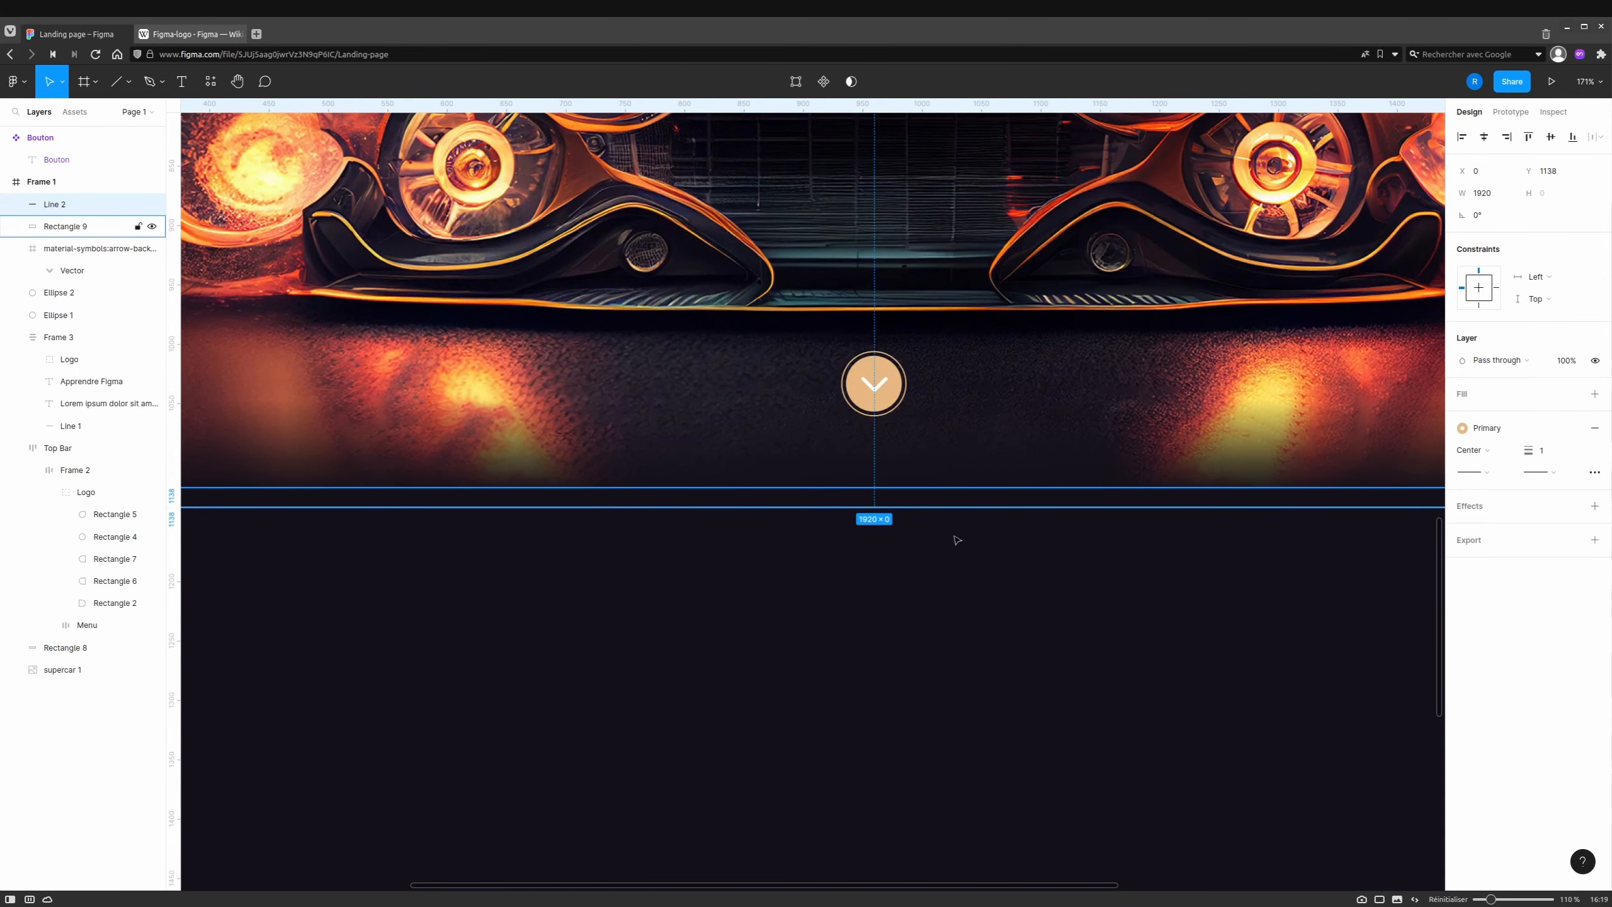
Move the full-width line slightly closer to the top edge of the dark rectangle and clear the selection.
click(948, 507)
drag(950, 502, 954, 505)
click(951, 507)
scroll(1022, 633, down, 5)
click(1067, 644)
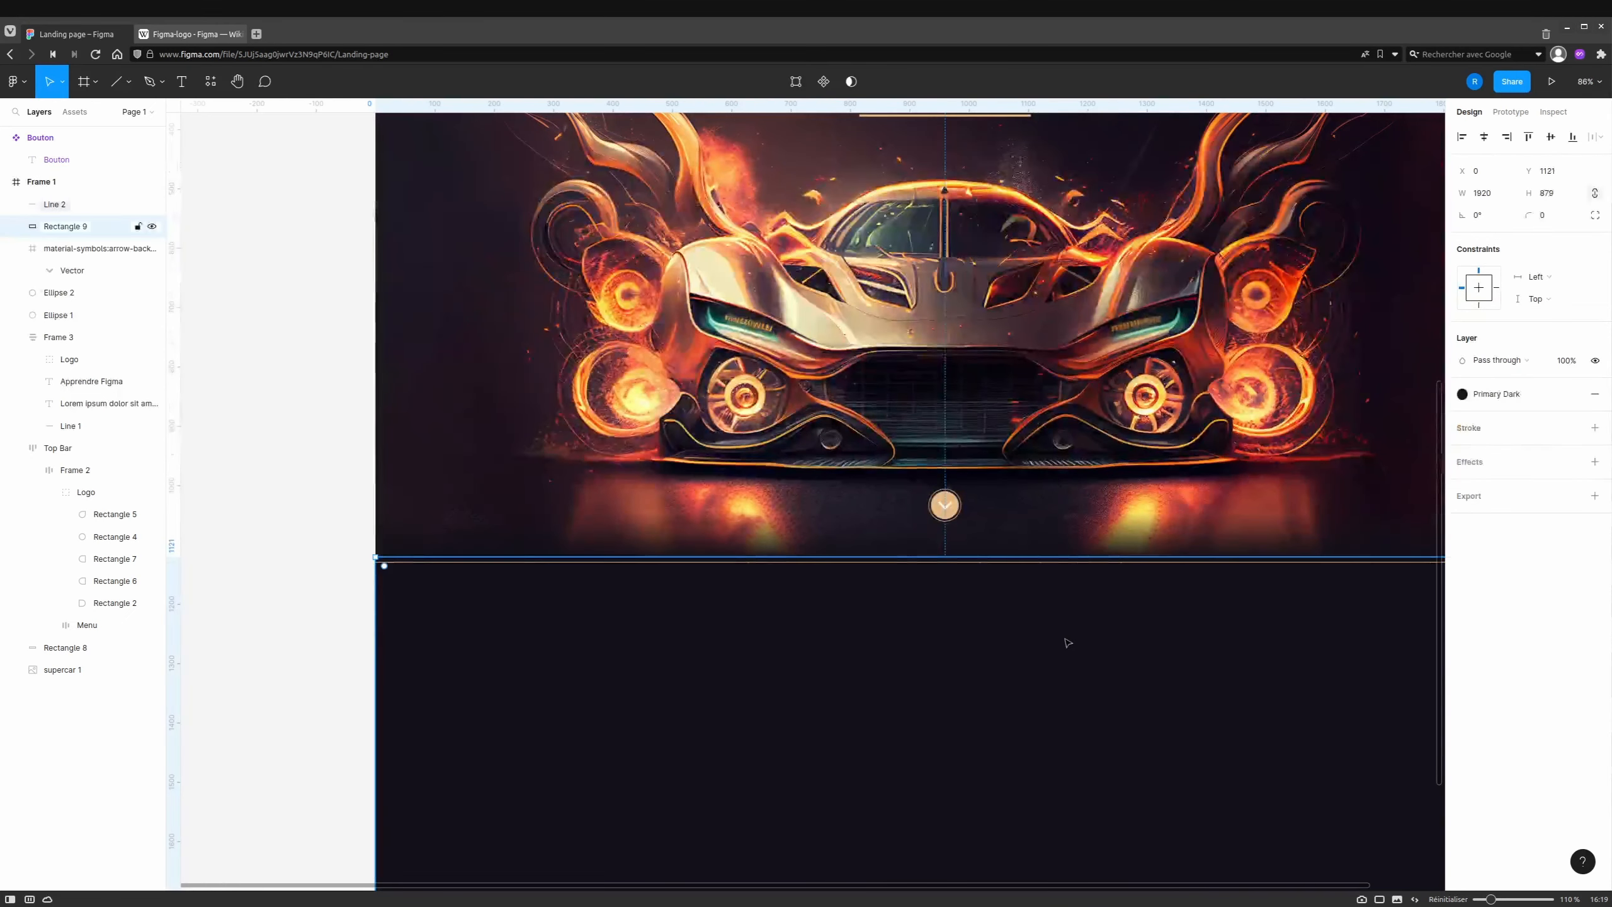
click(313, 580)
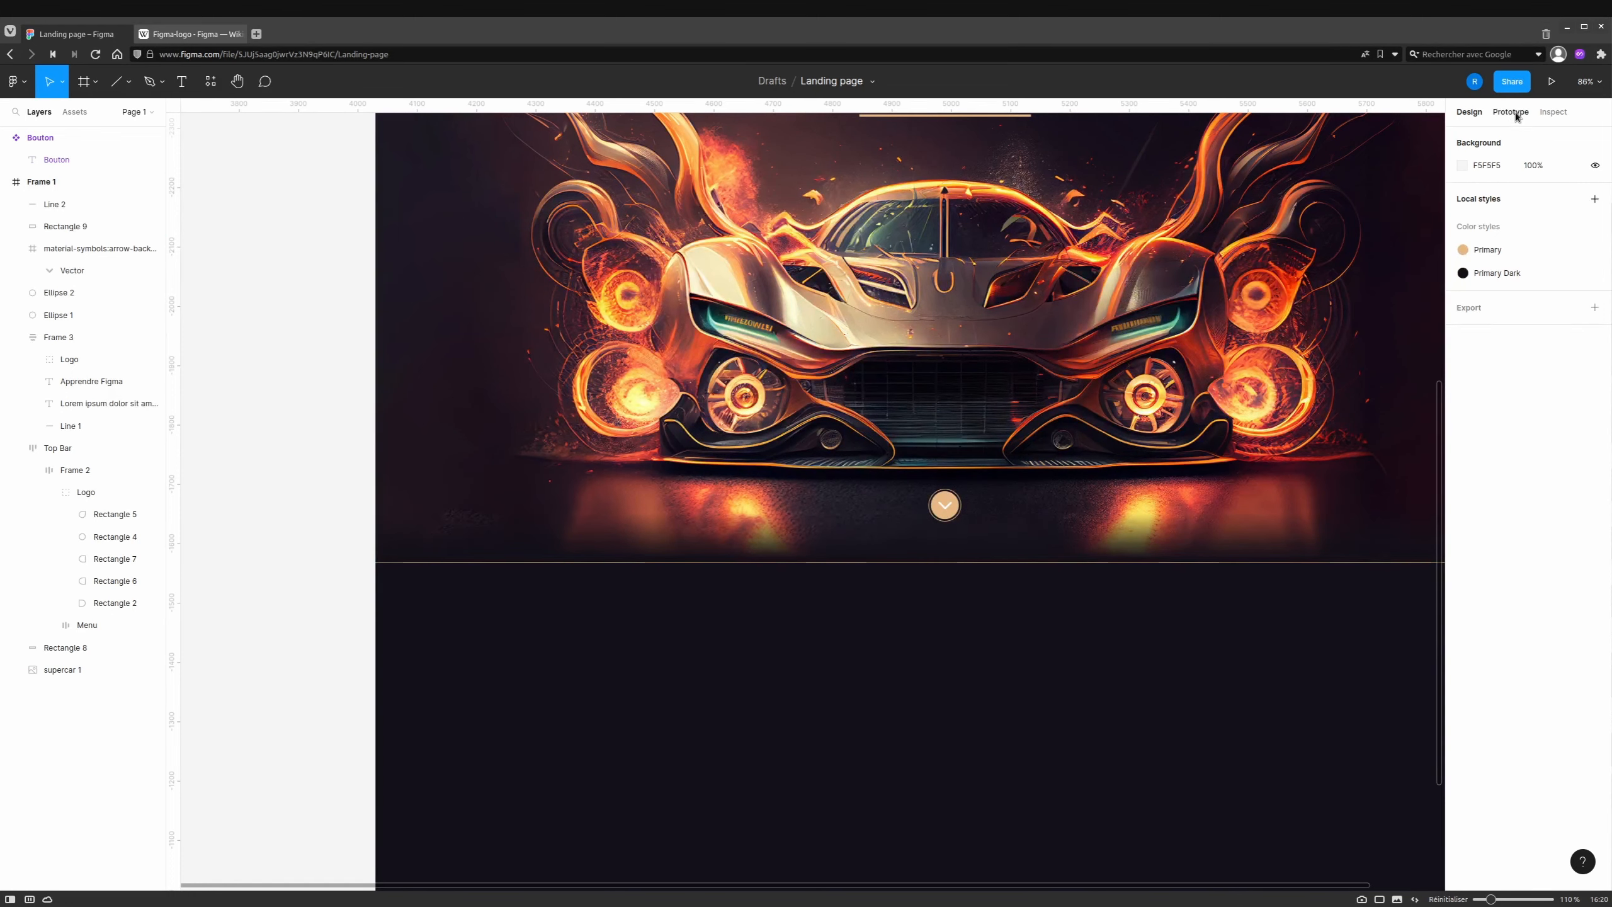
Show the 12-column layout grid on Frame 1.
click(539, 614)
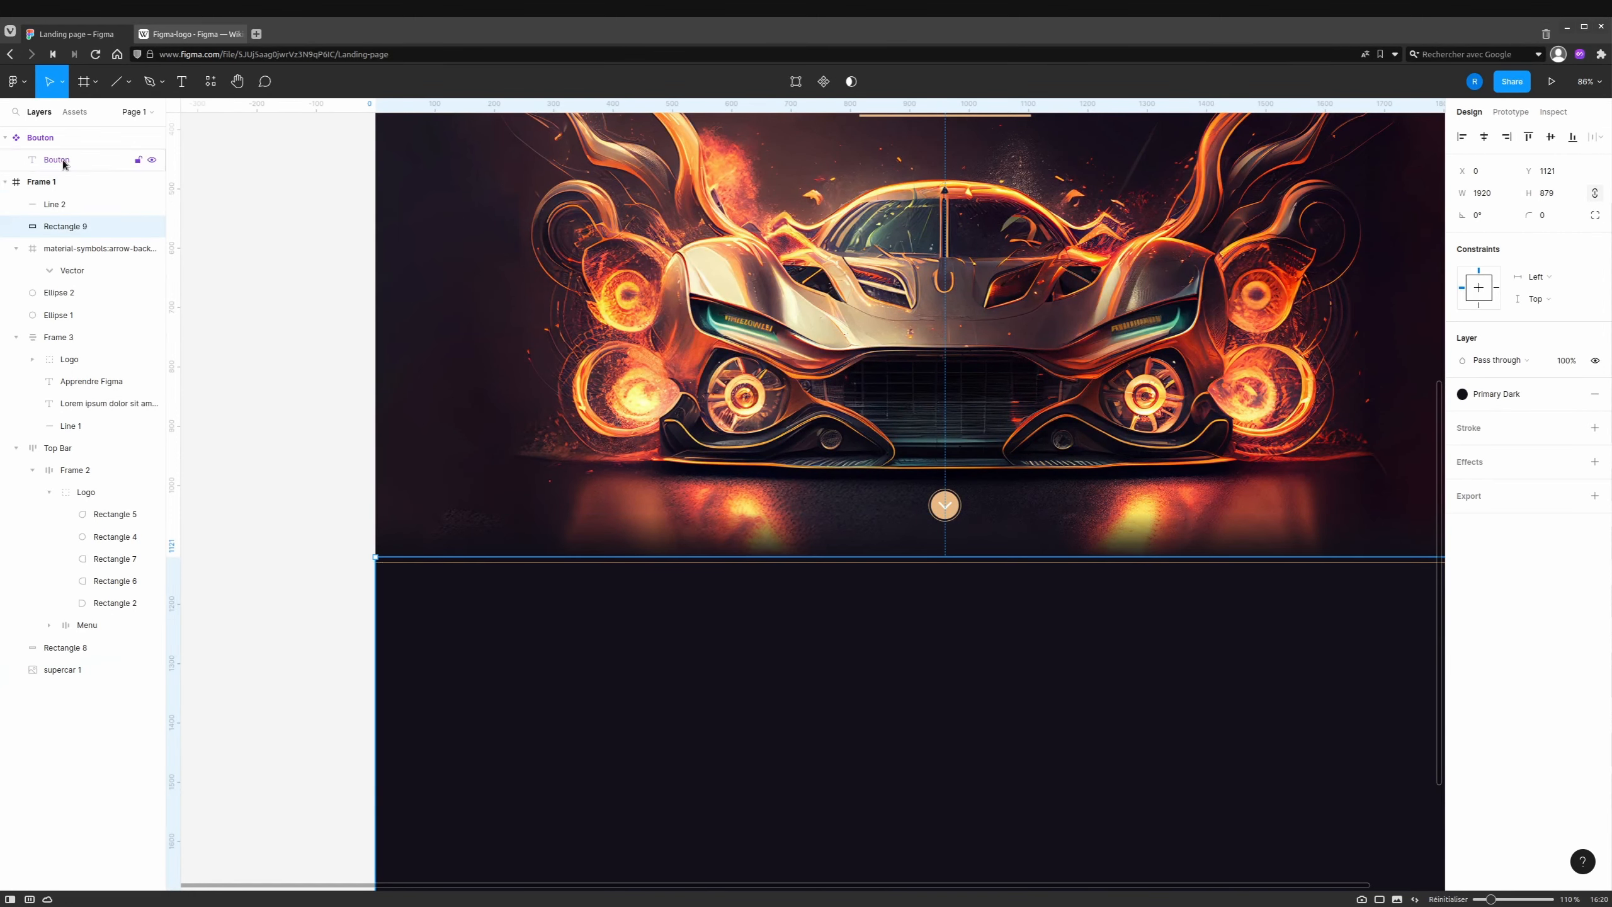
click(38, 182)
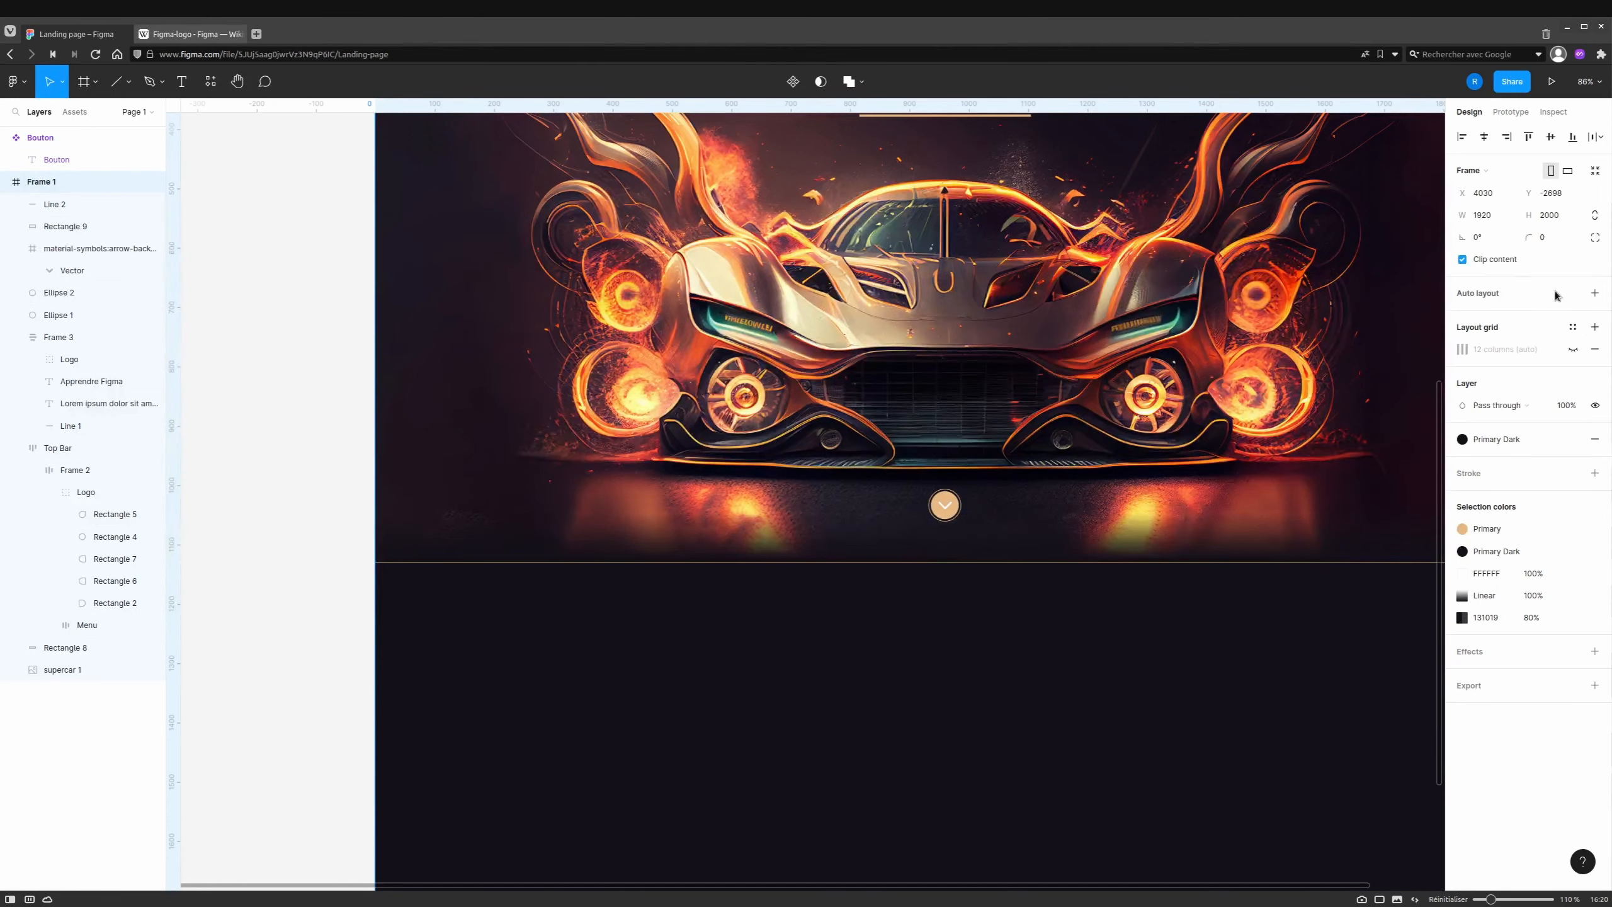
click(1574, 354)
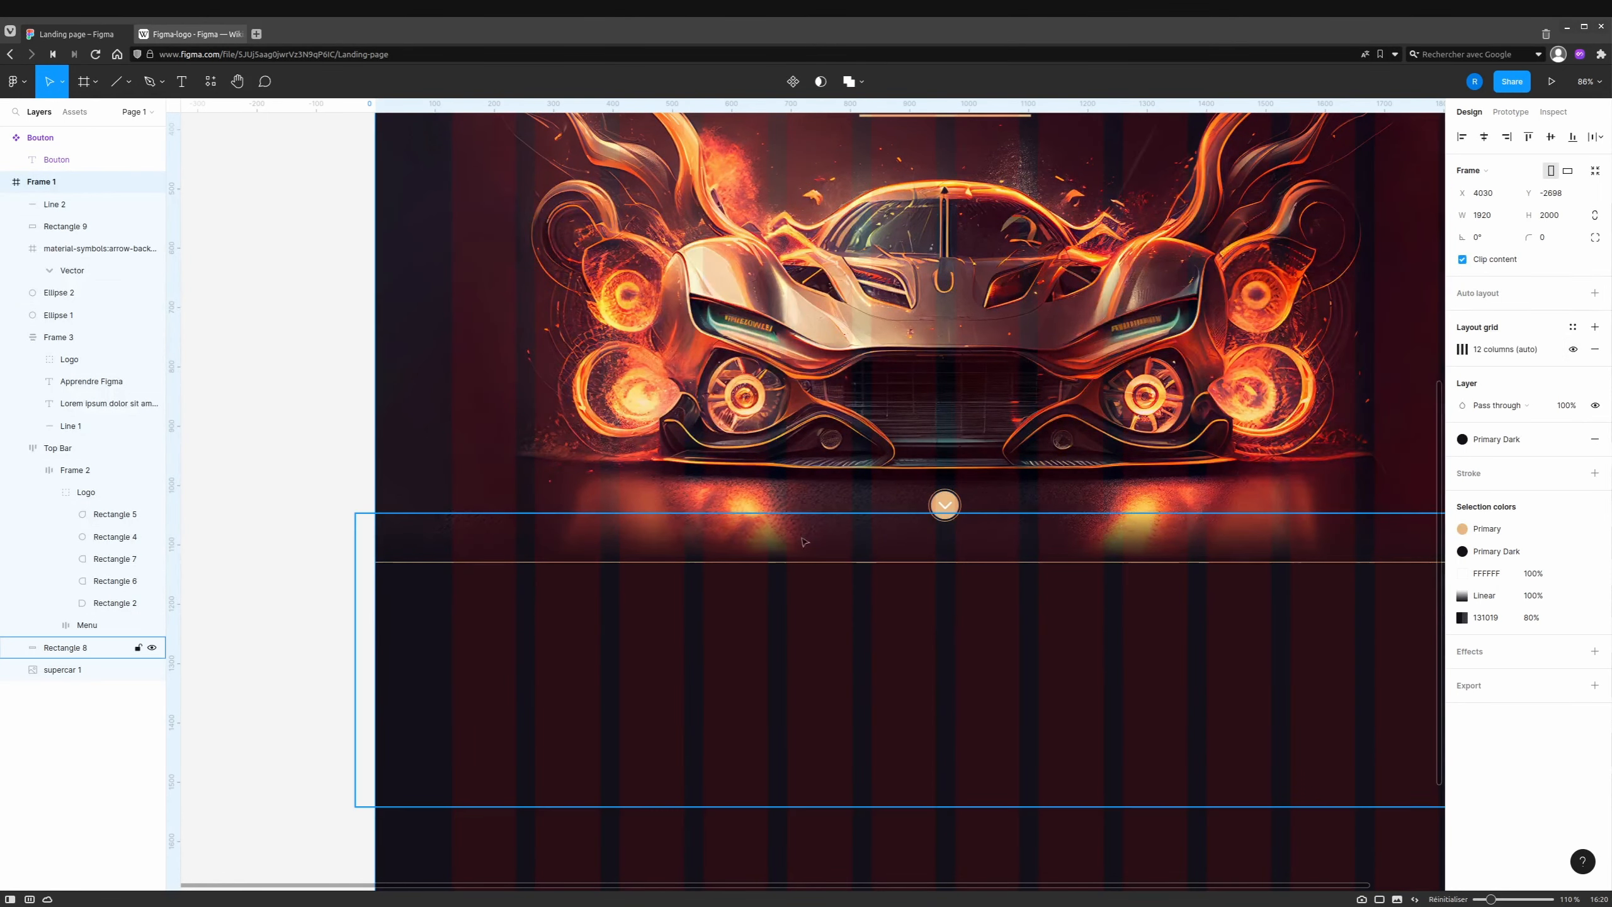
Draw a frame of about 392 × 317 across the first three grid columns below the line, at about X 128, Y 1173.
click(95, 81)
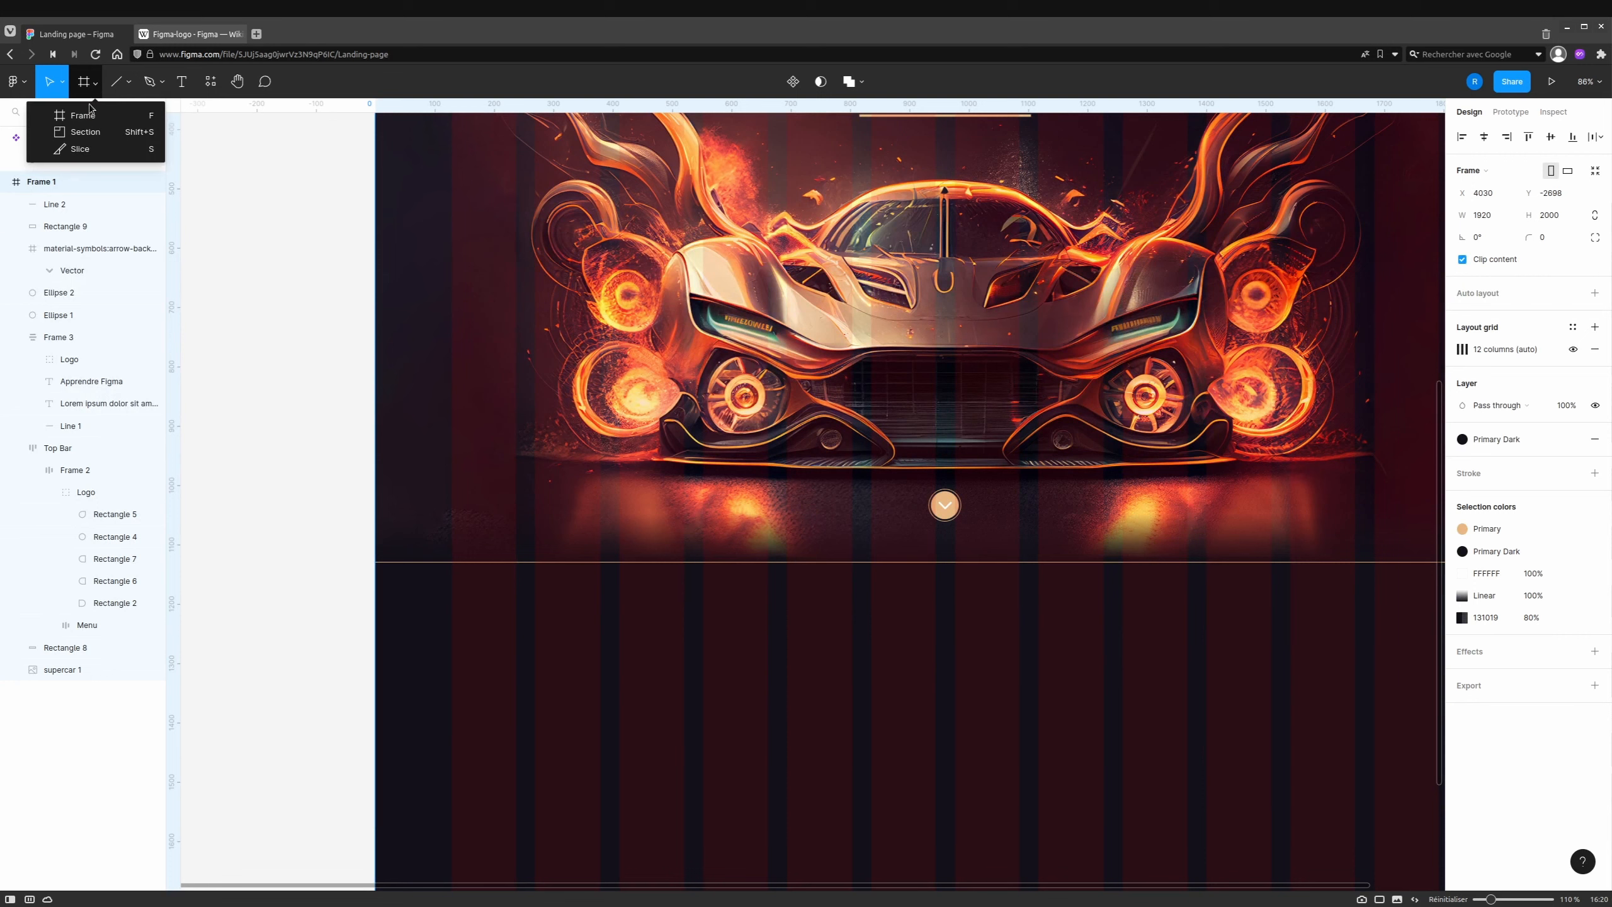
click(63, 113)
drag(451, 587, 687, 780)
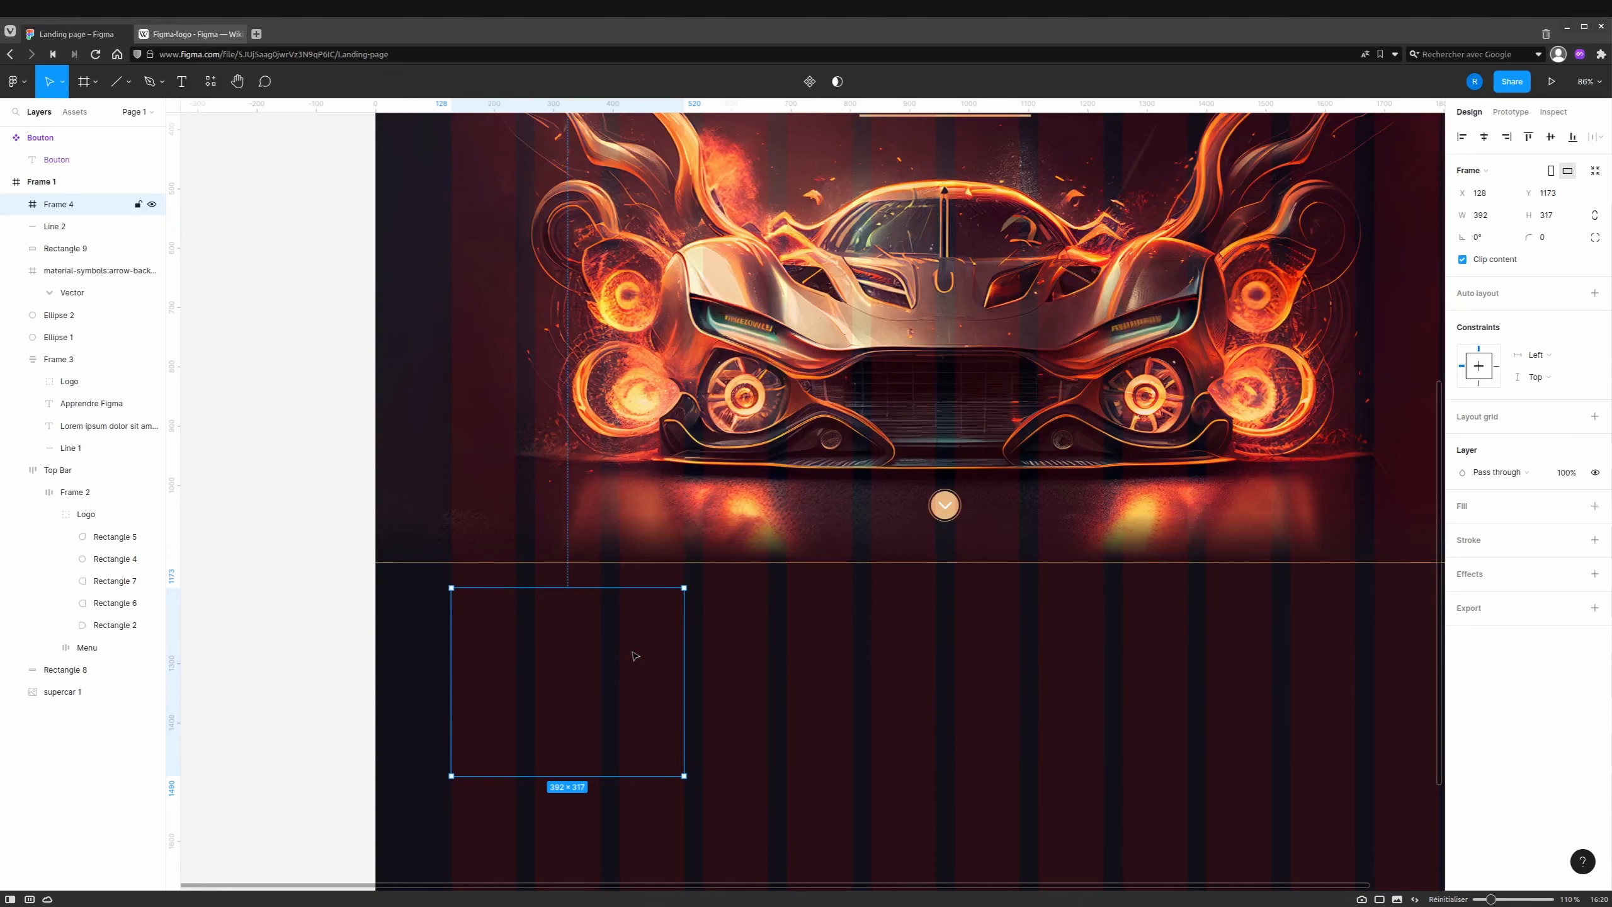
scroll(490, 637, down, 1)
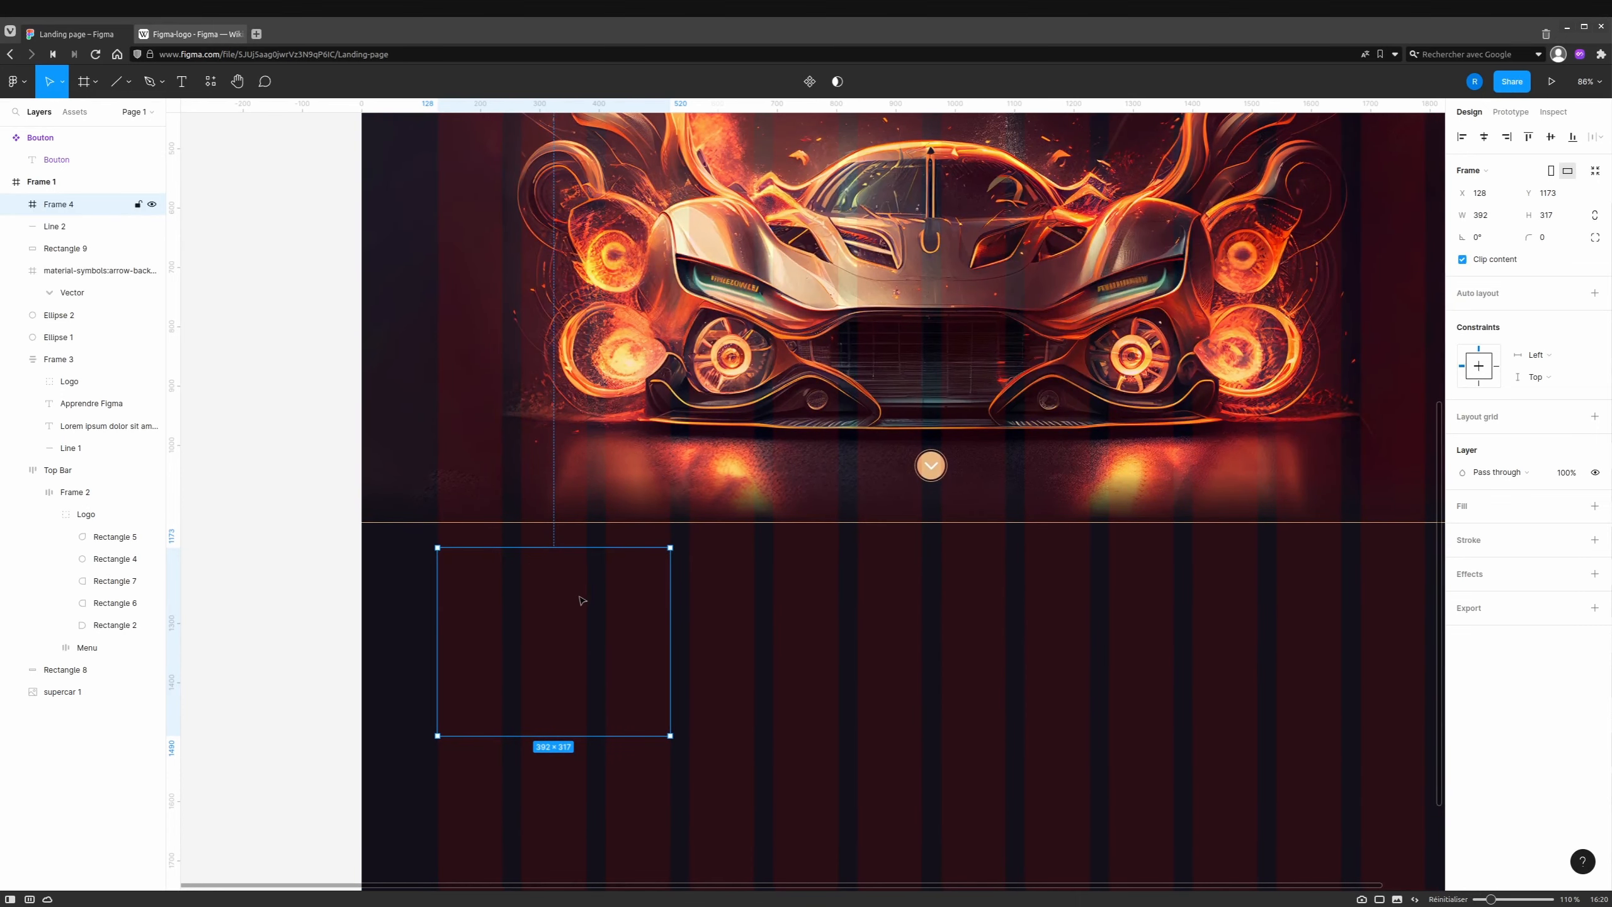
scroll(900, 634, right, 3)
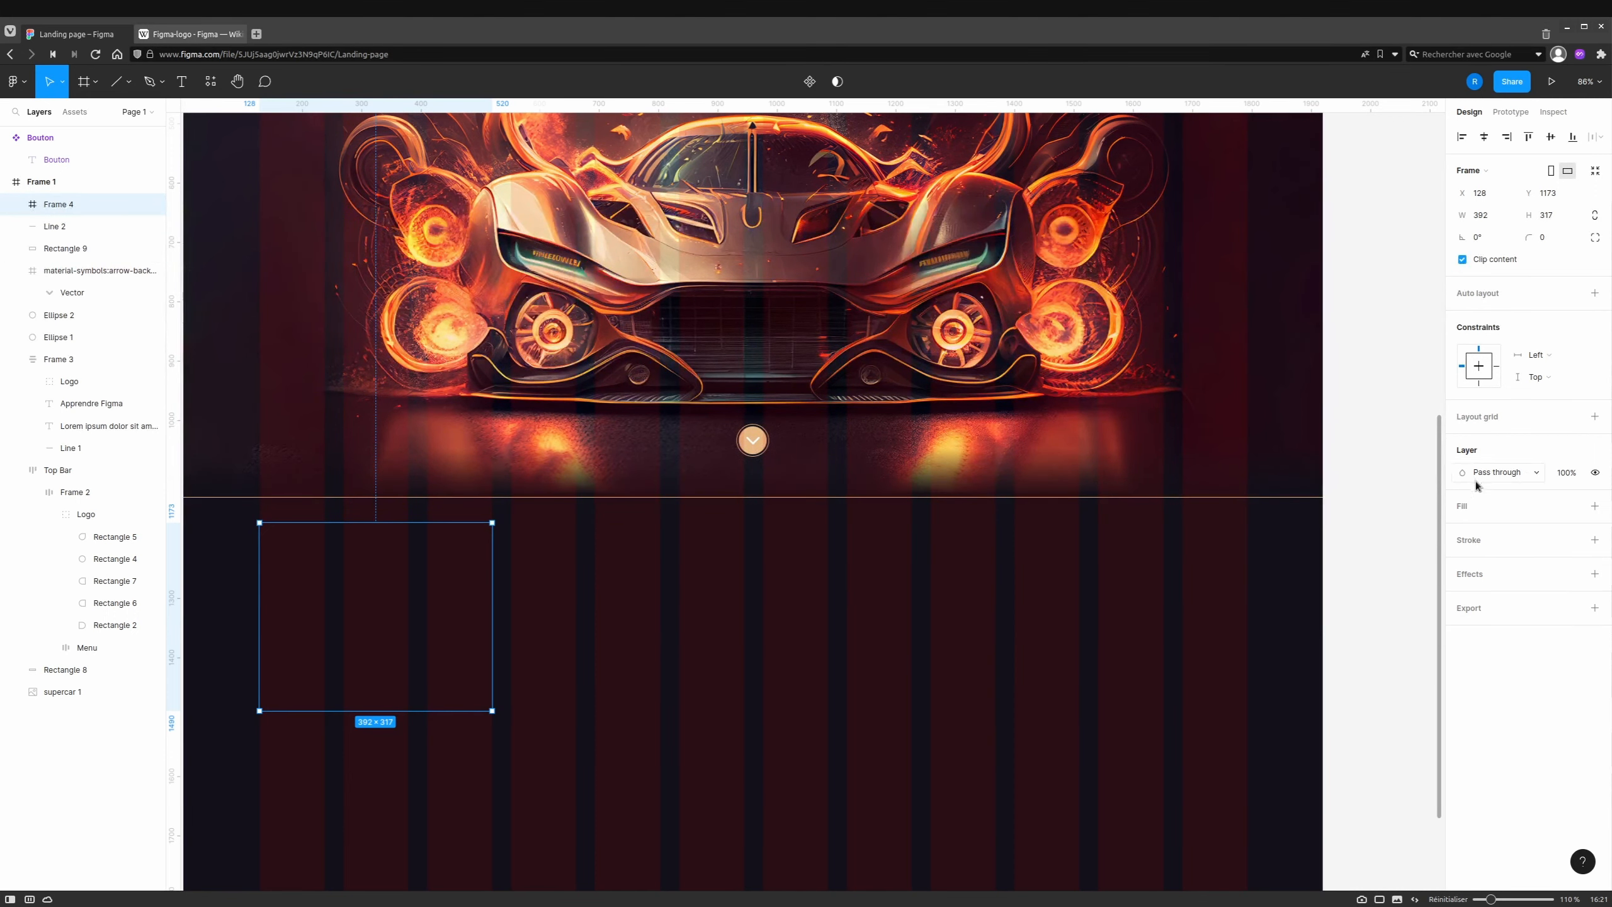
Add a fill to the new three-column frame and set it to the Primary Dark color style.
click(1473, 507)
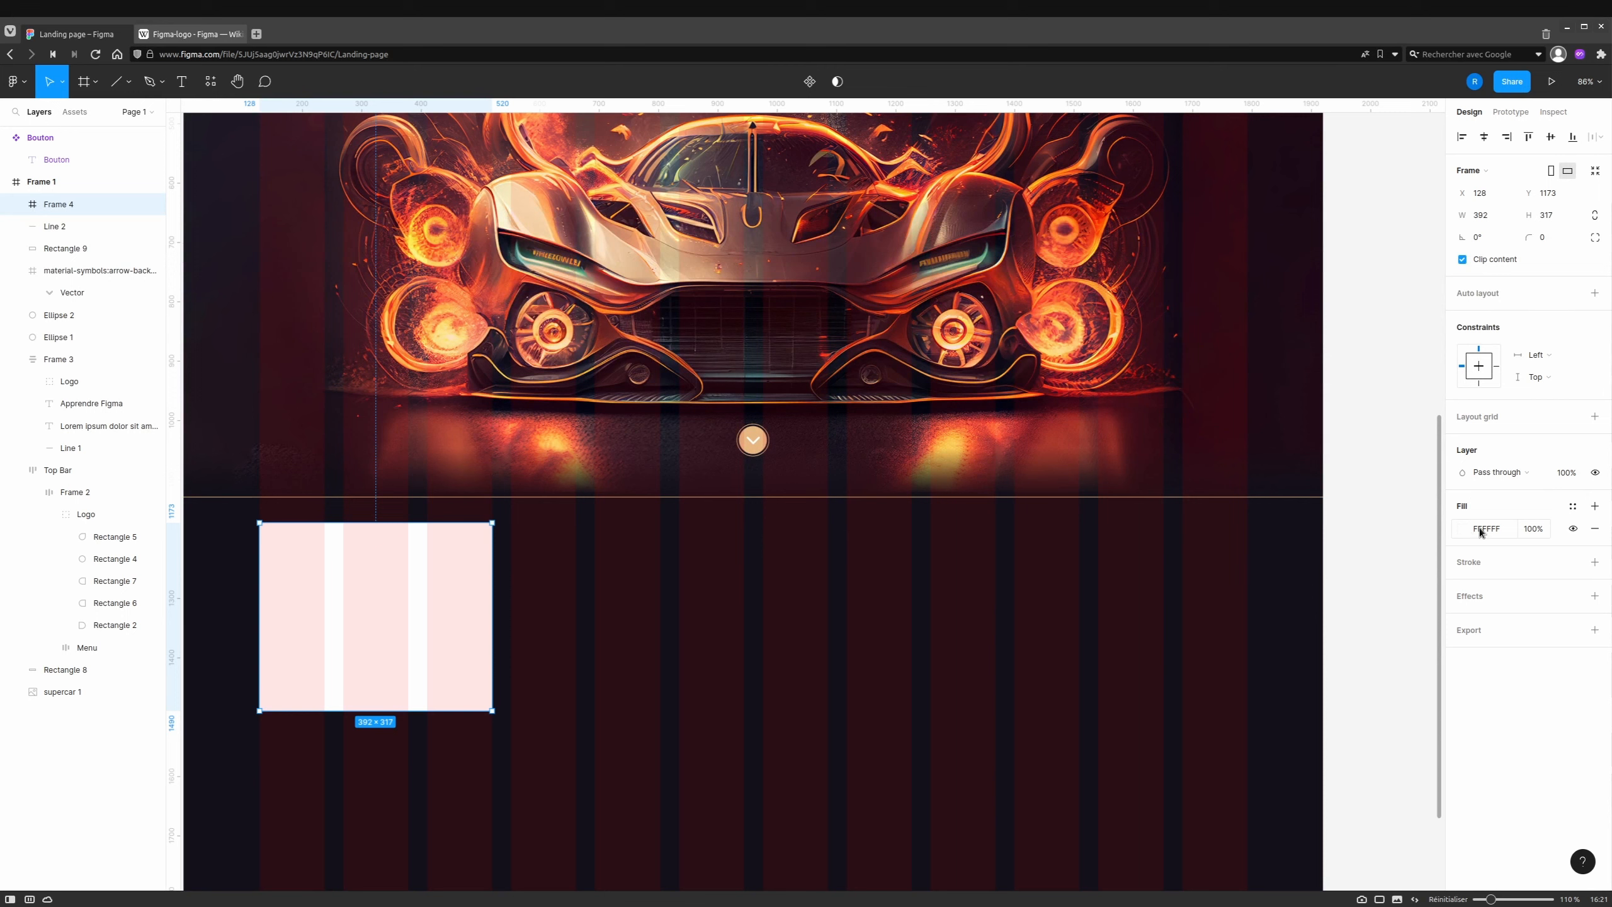
click(1573, 507)
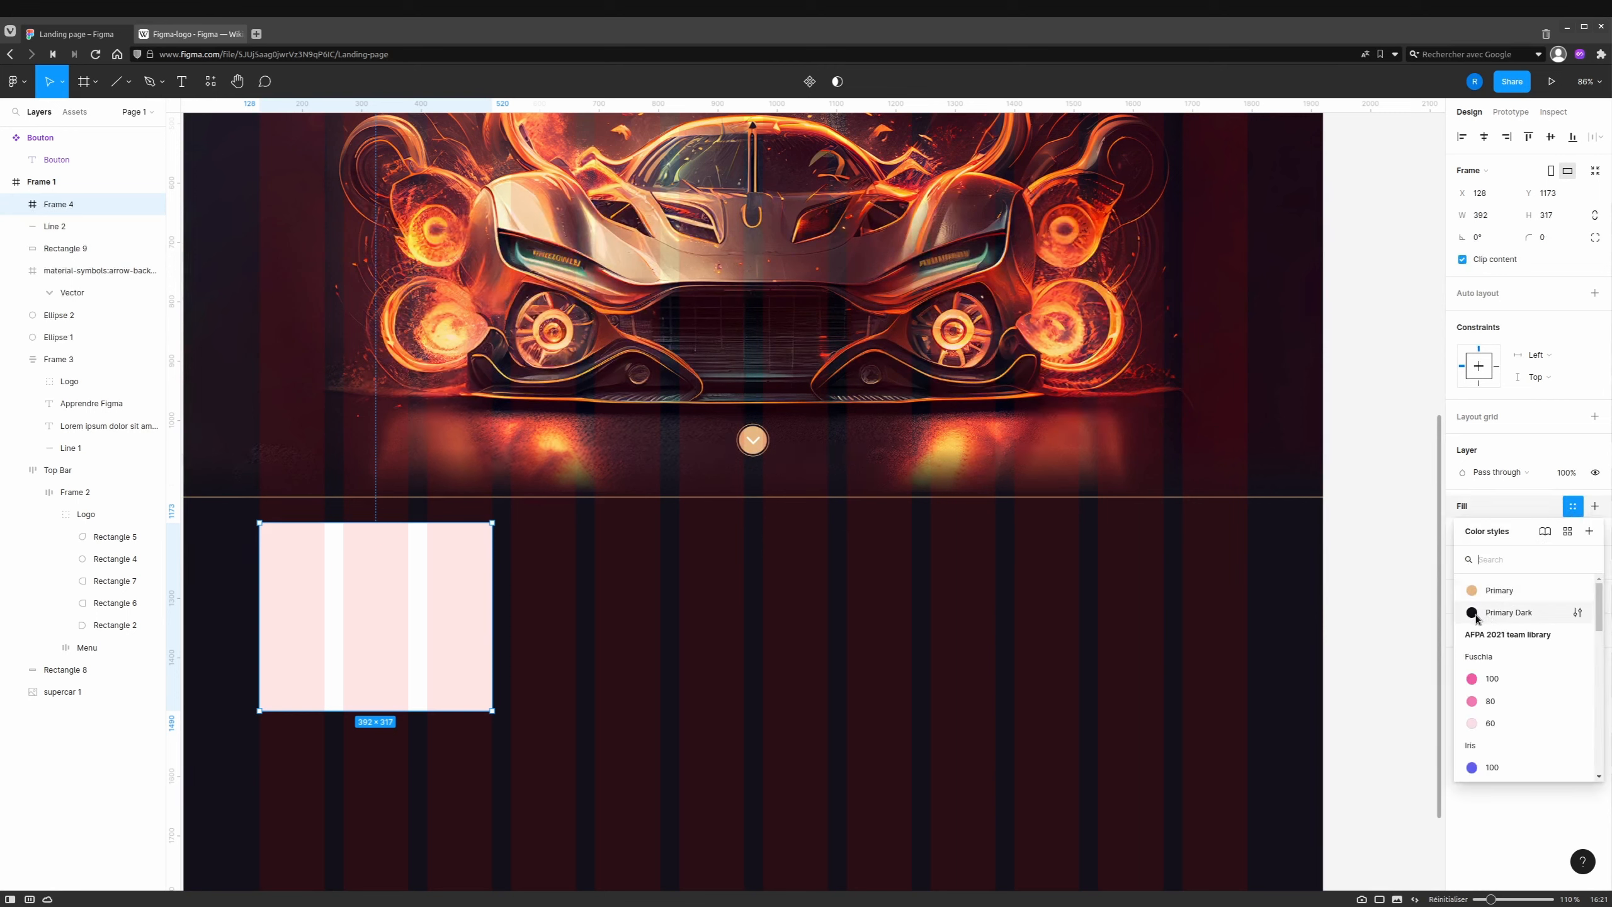
click(1474, 613)
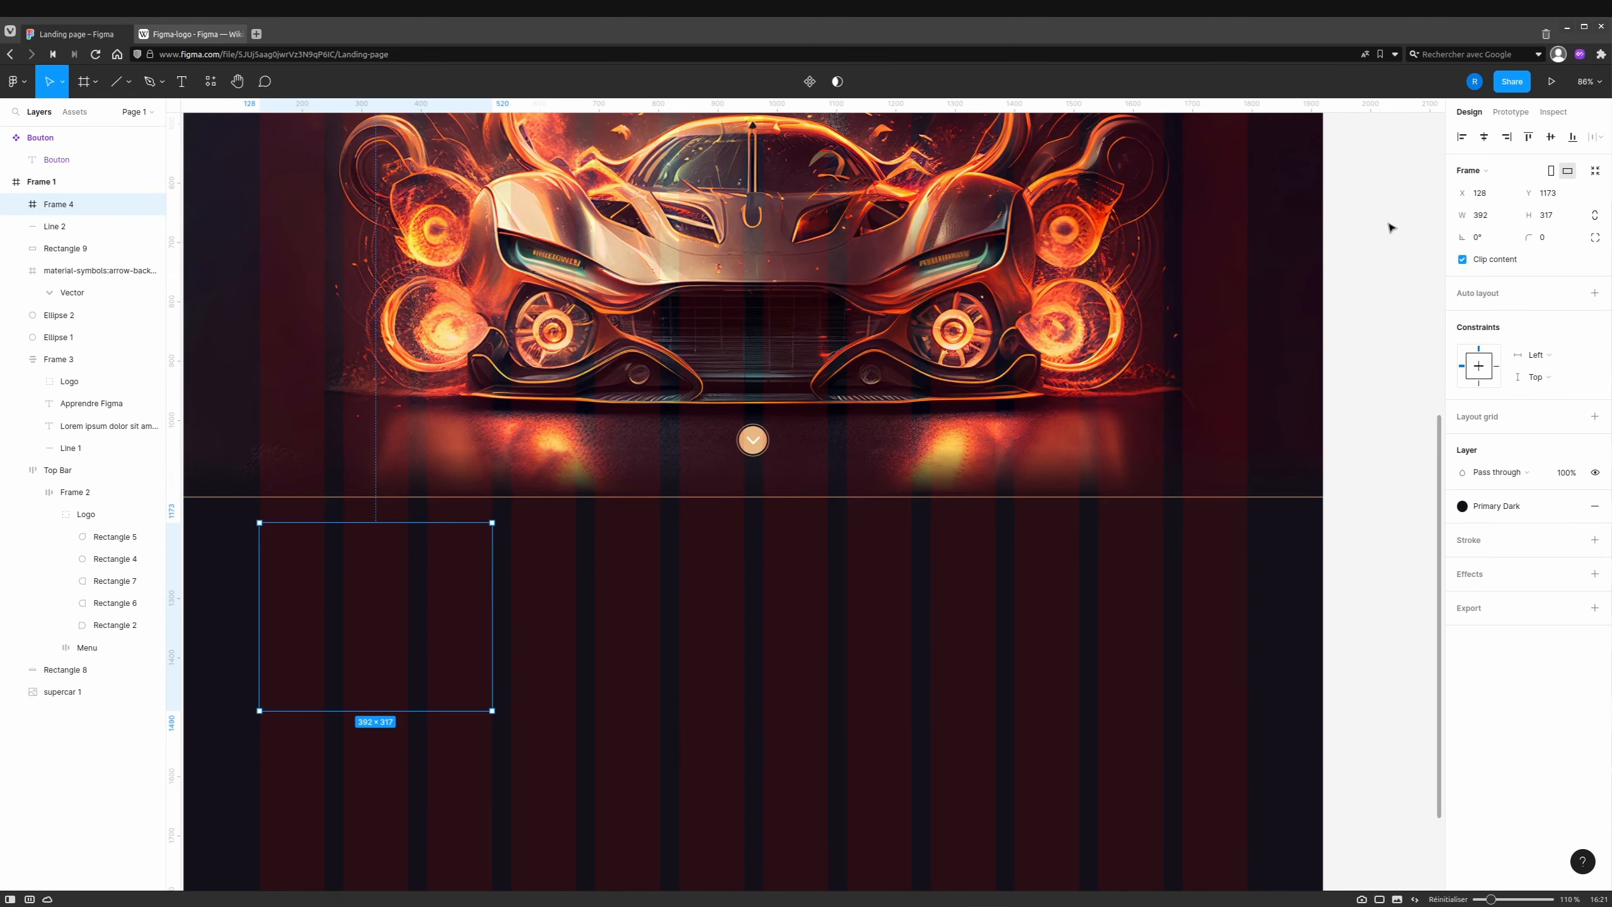
Hide the 12-column layout grid on Frame 1.
click(55, 182)
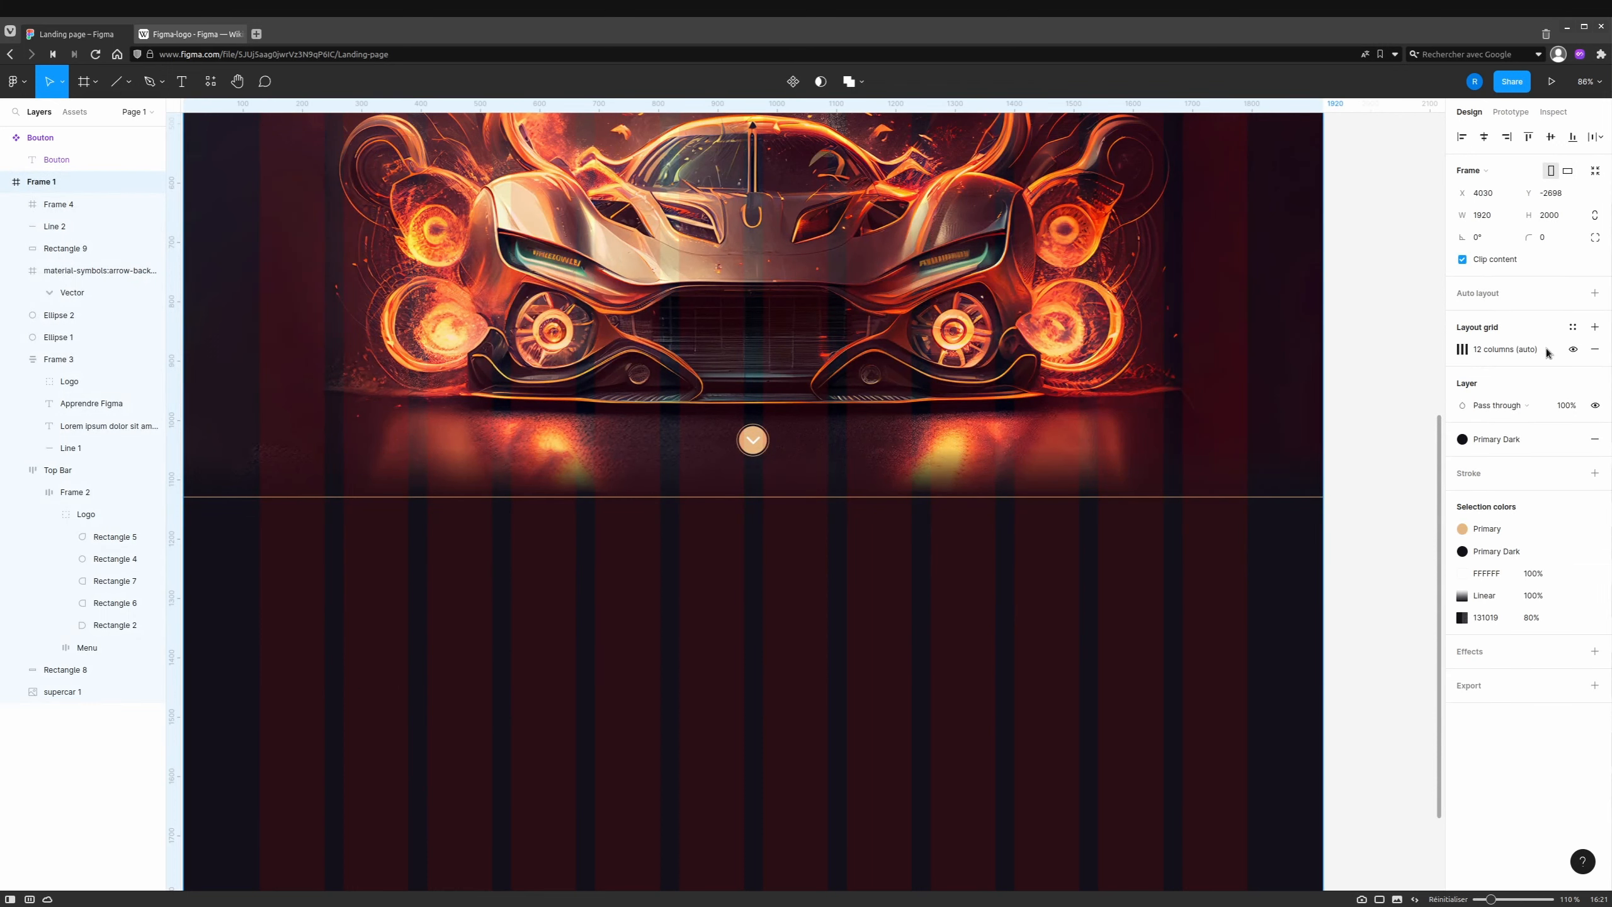
click(1574, 350)
Add a stroke to the three-column frame below the line and set it to the Primary color style.
click(377, 616)
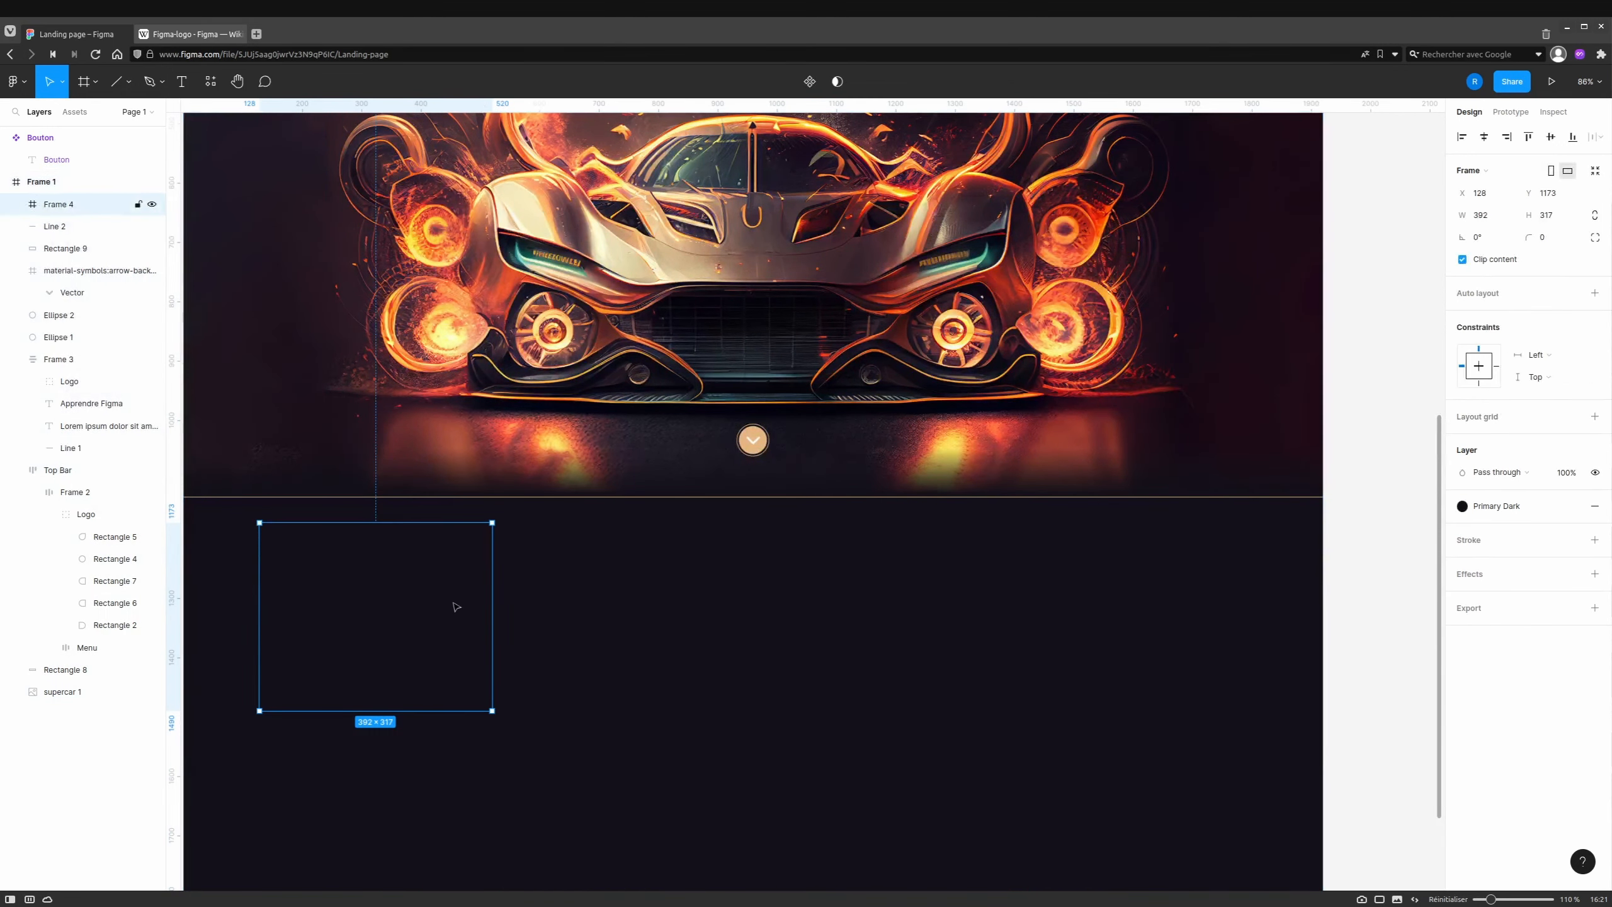
click(1467, 540)
click(1462, 563)
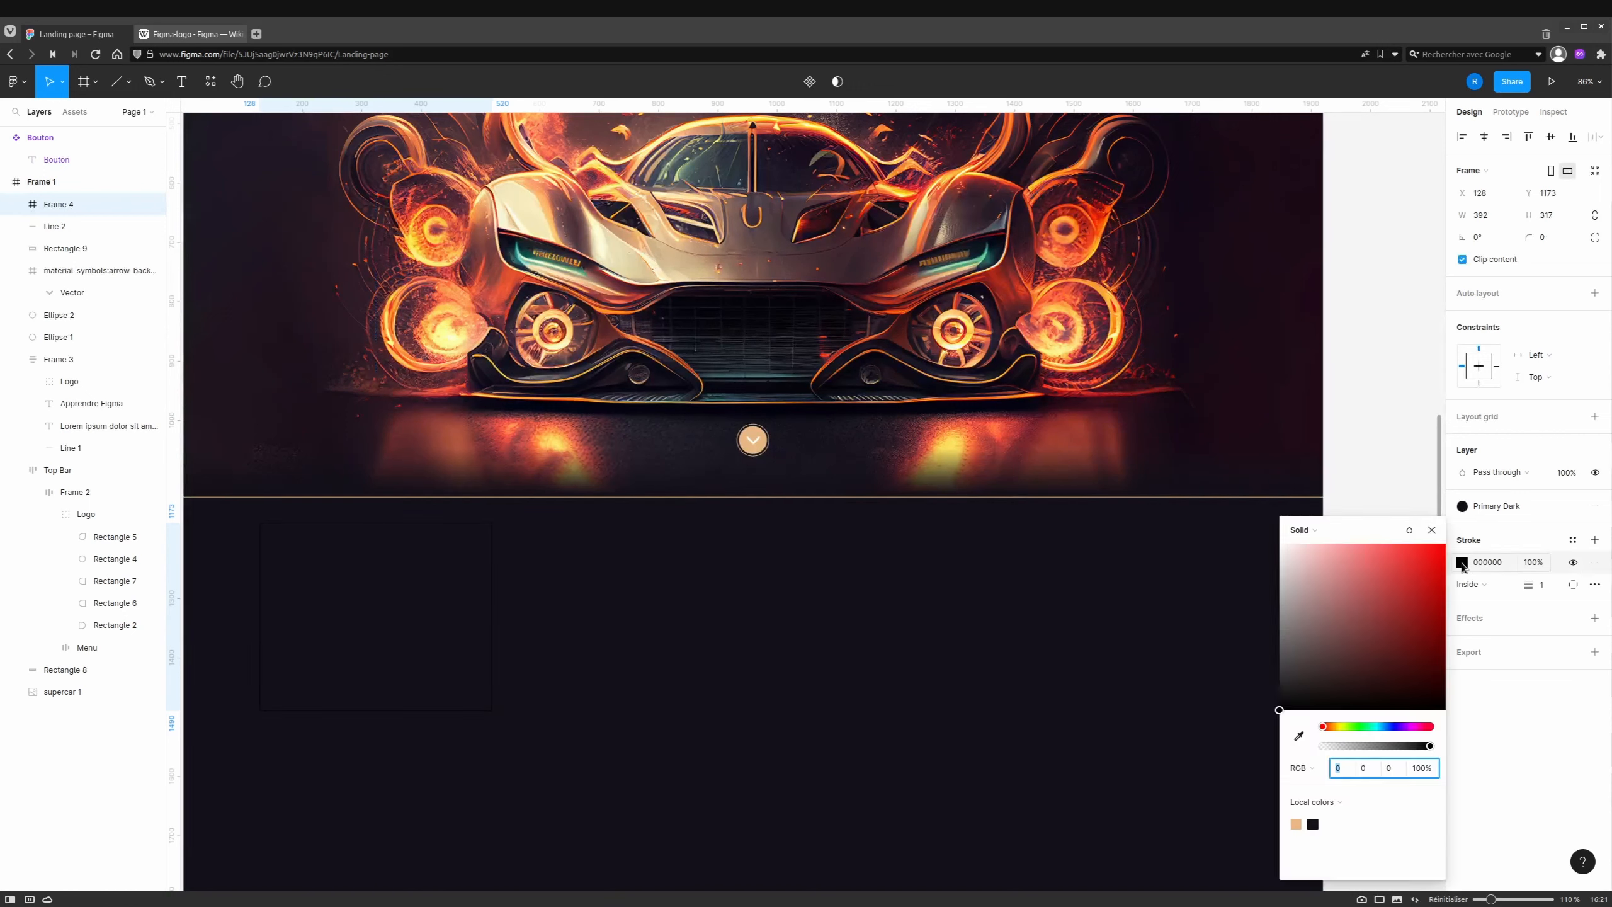
click(1571, 540)
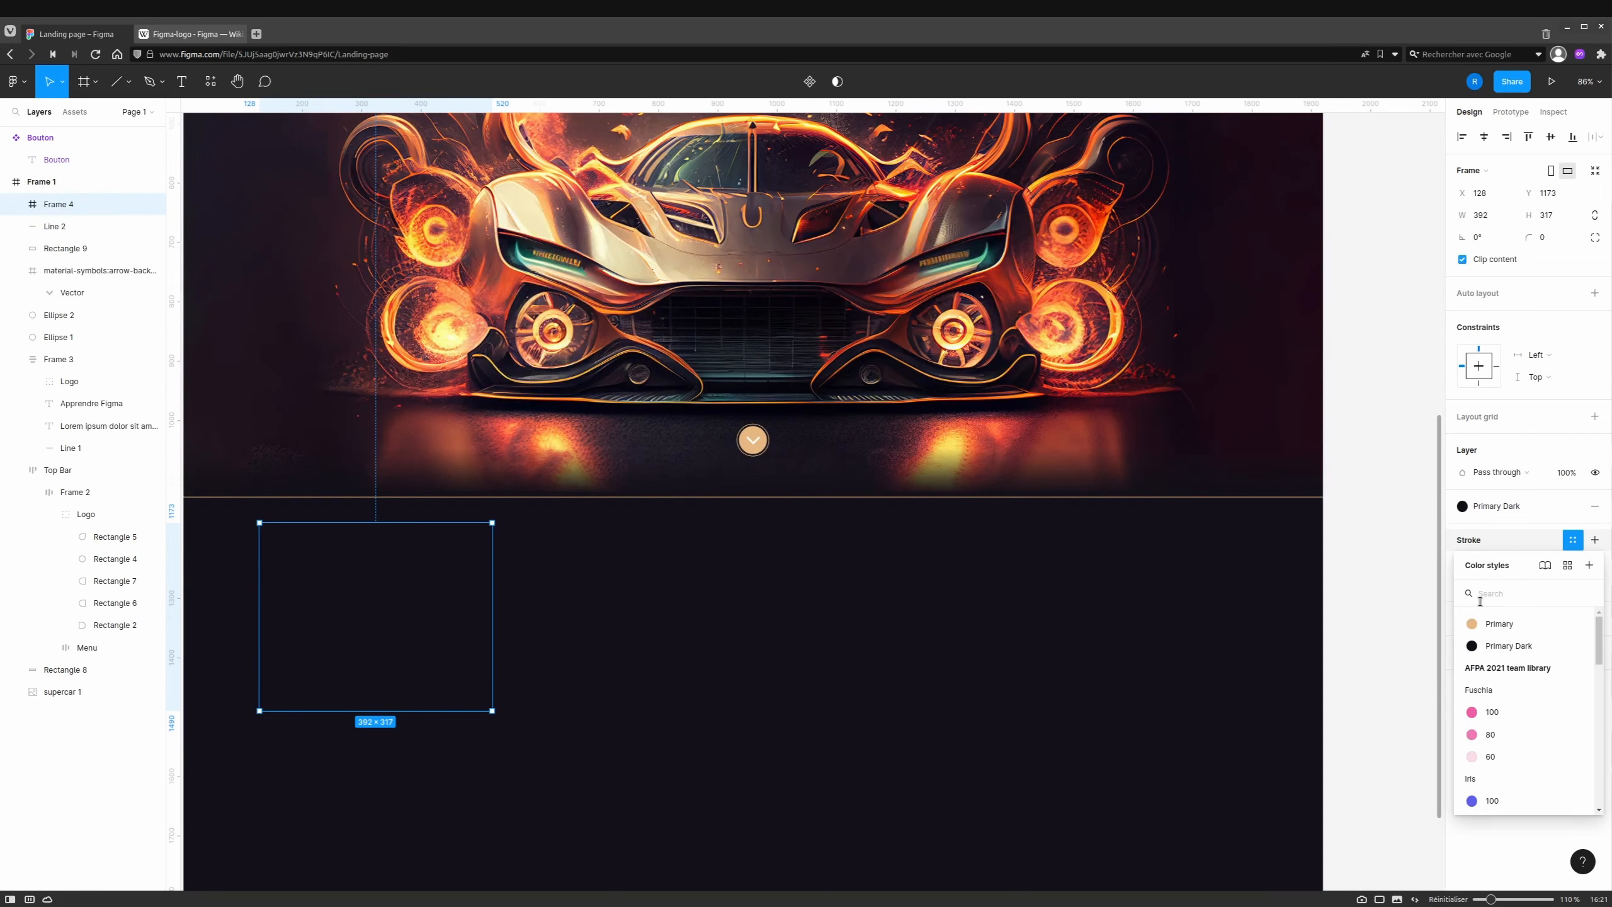
click(1478, 624)
Add the title text "Figma : Les base" inside the stroked frame.
key(t)
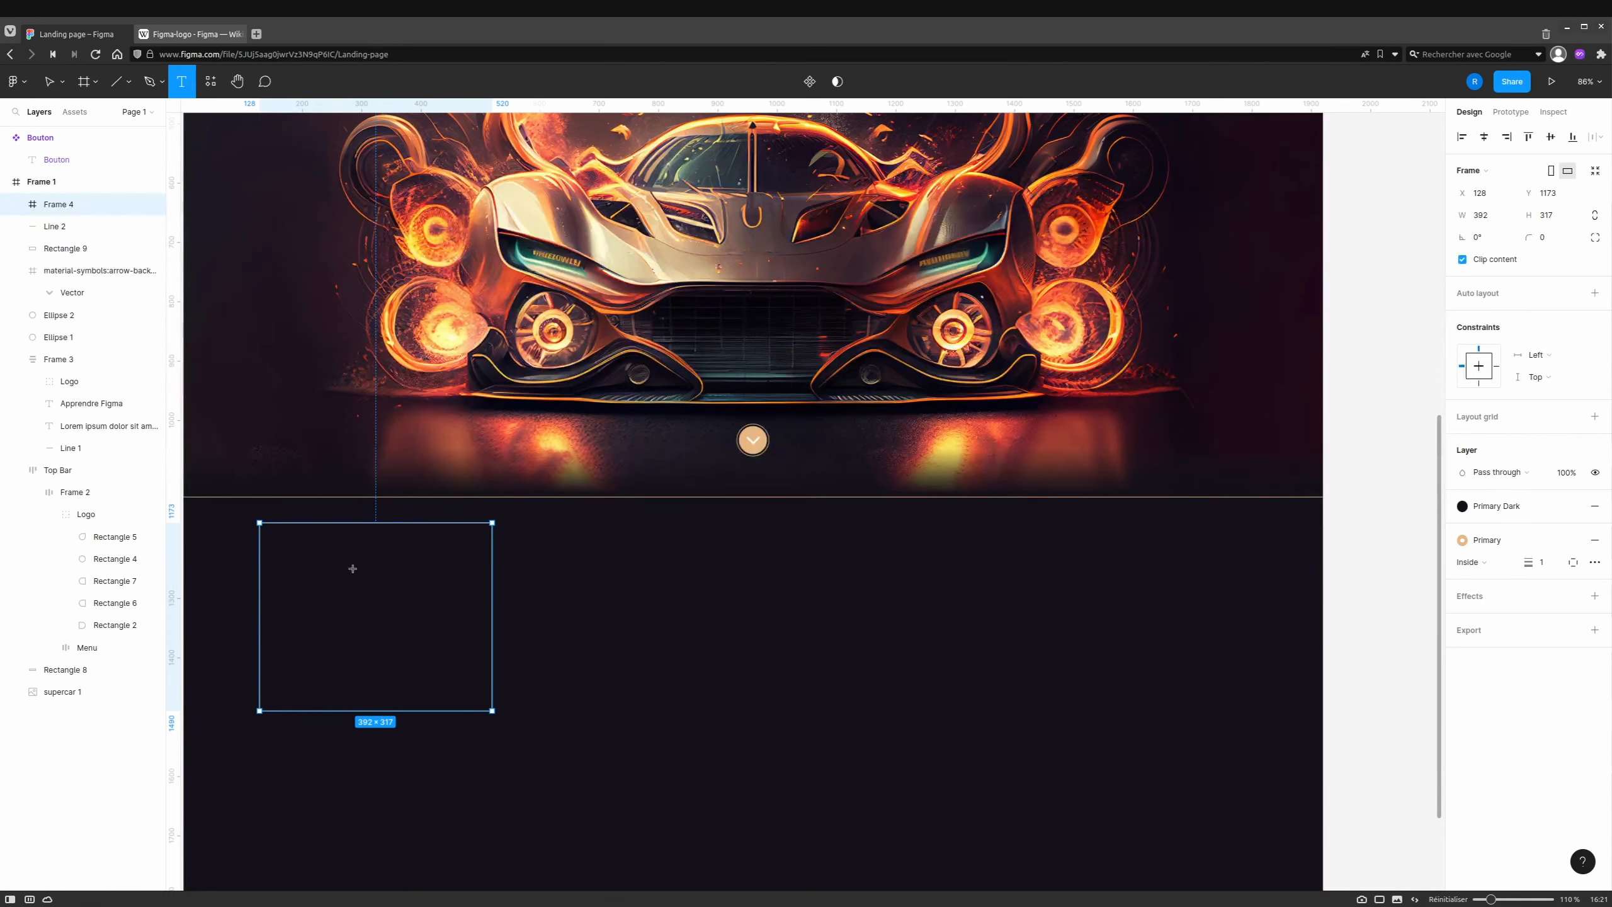
click(353, 568)
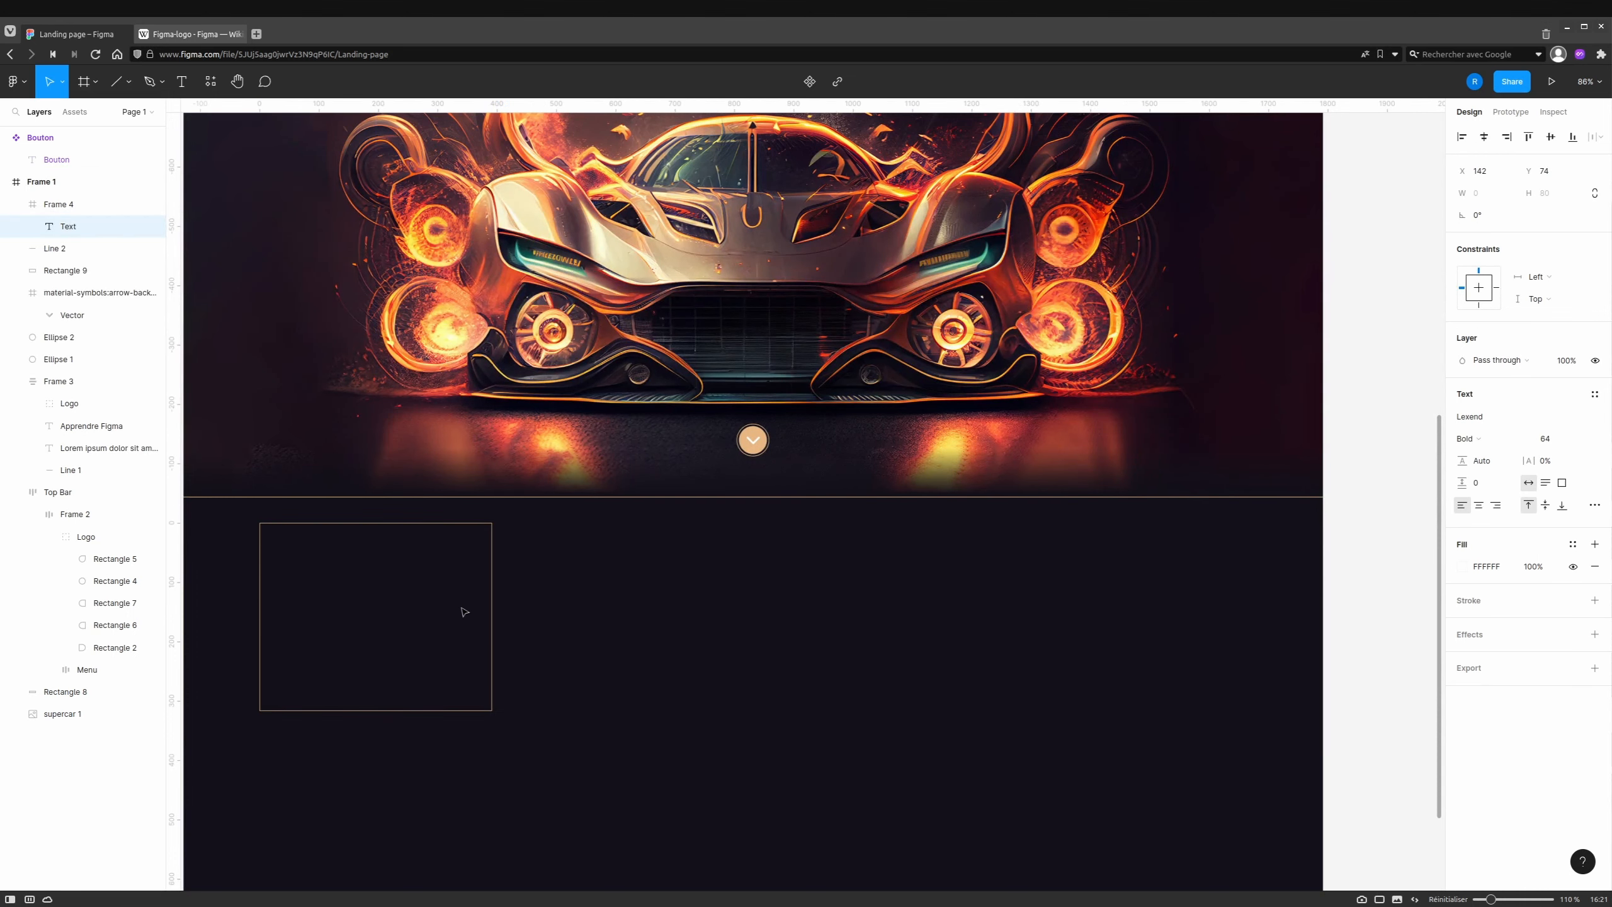
text(Figma)
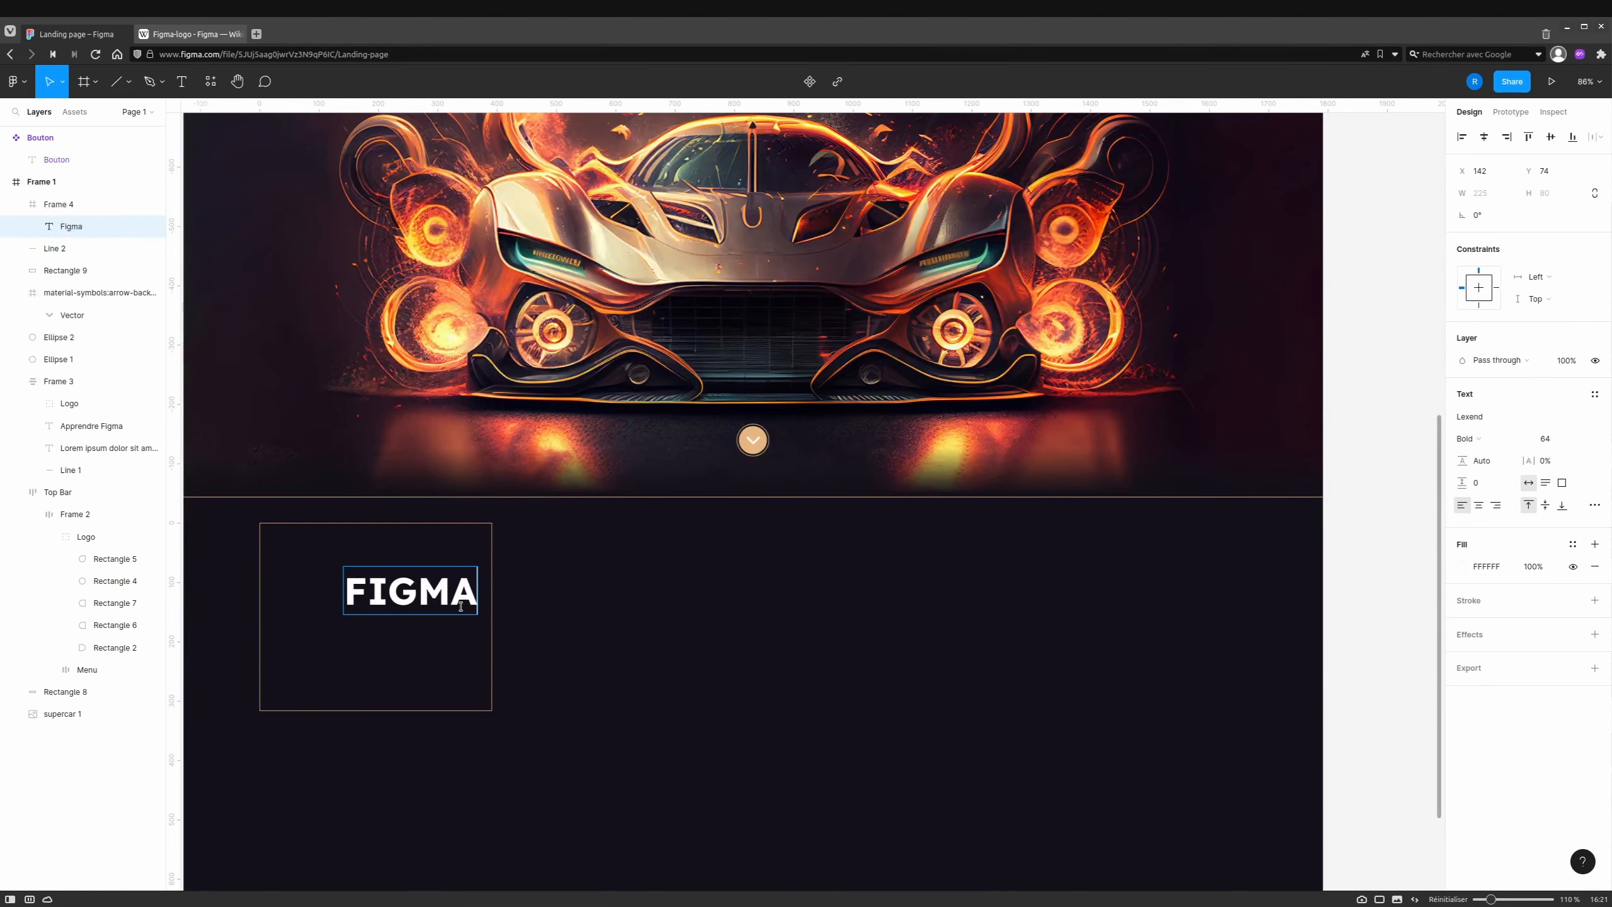
text( : Les ba)
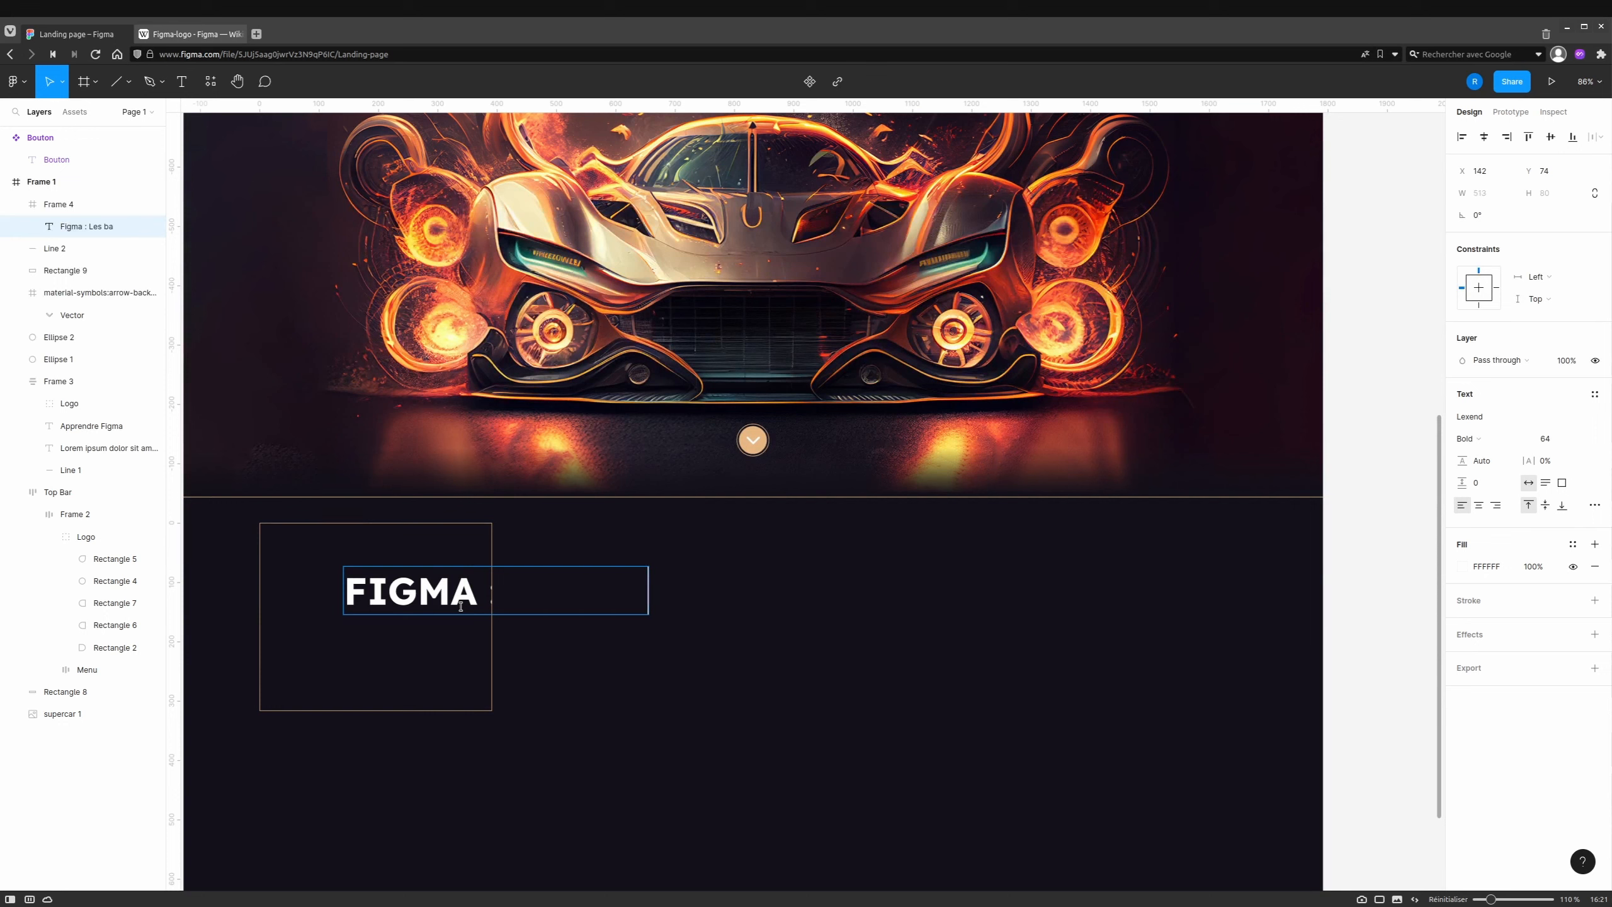
text(se)
Set the card title's font size to 32 and move it to about X 29, Y 20 in the frame.
key(ctrl+a)
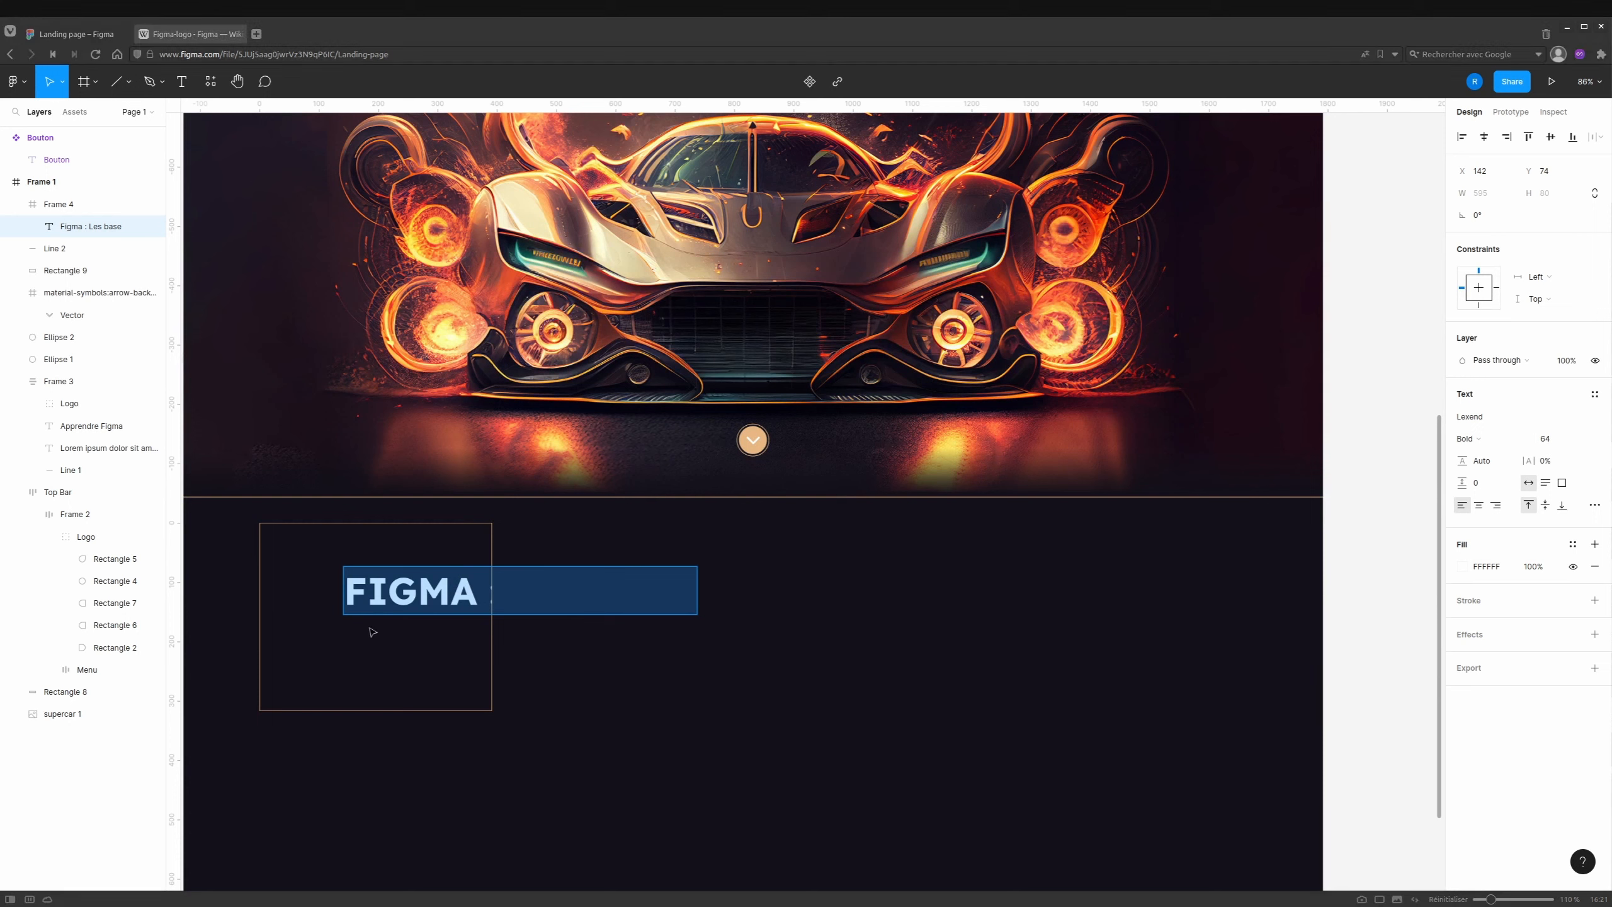
click(1579, 441)
click(1561, 366)
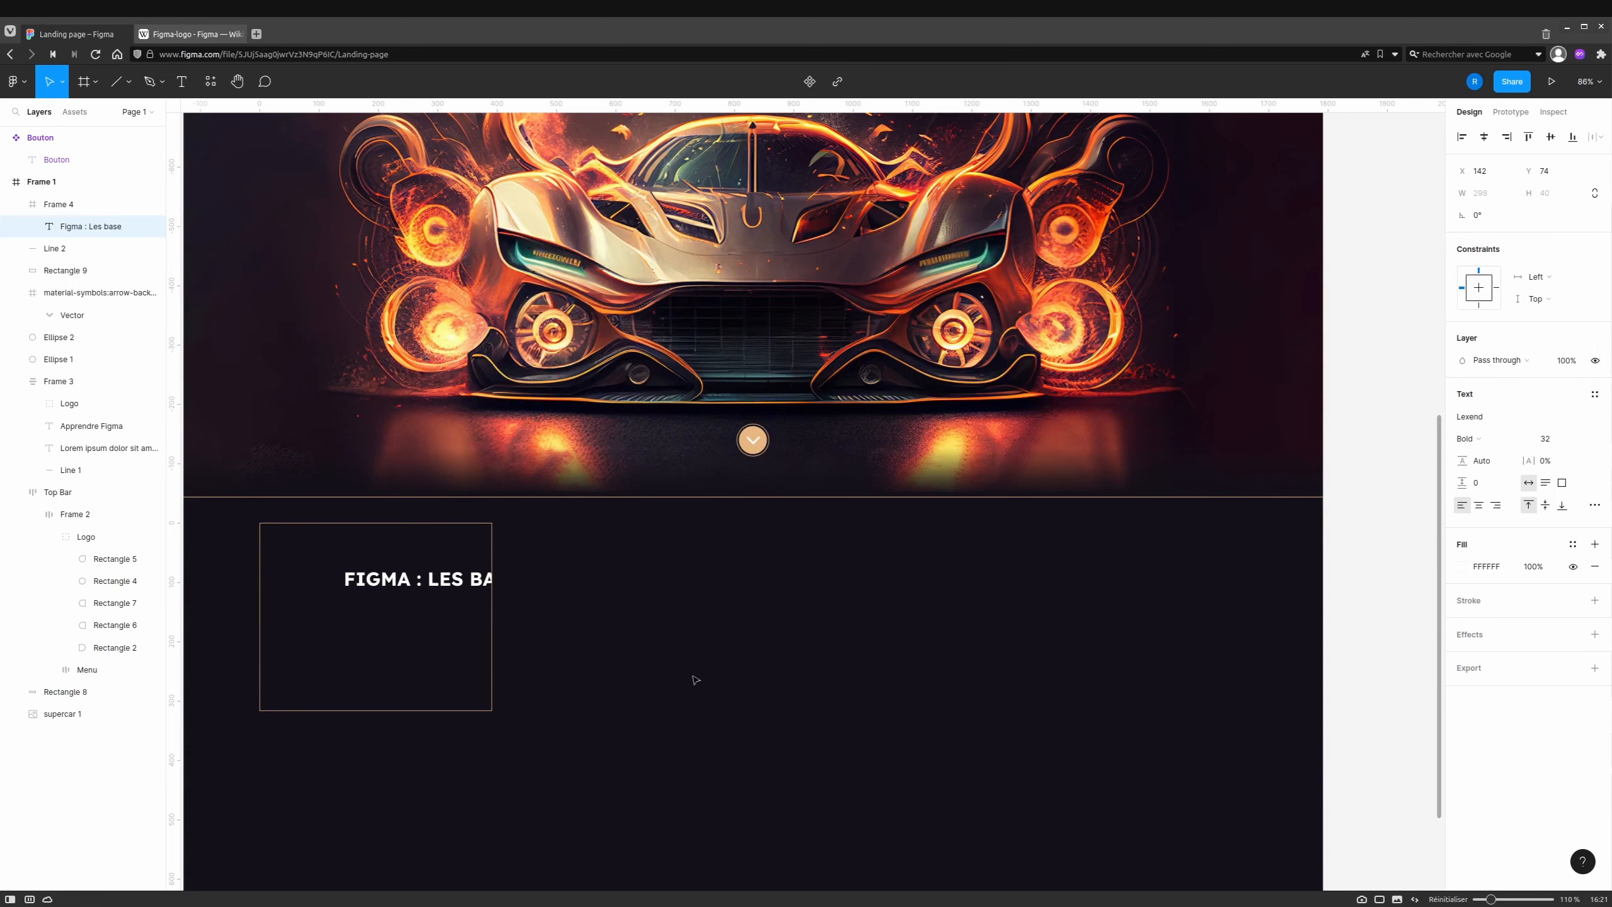
drag(408, 584, 341, 552)
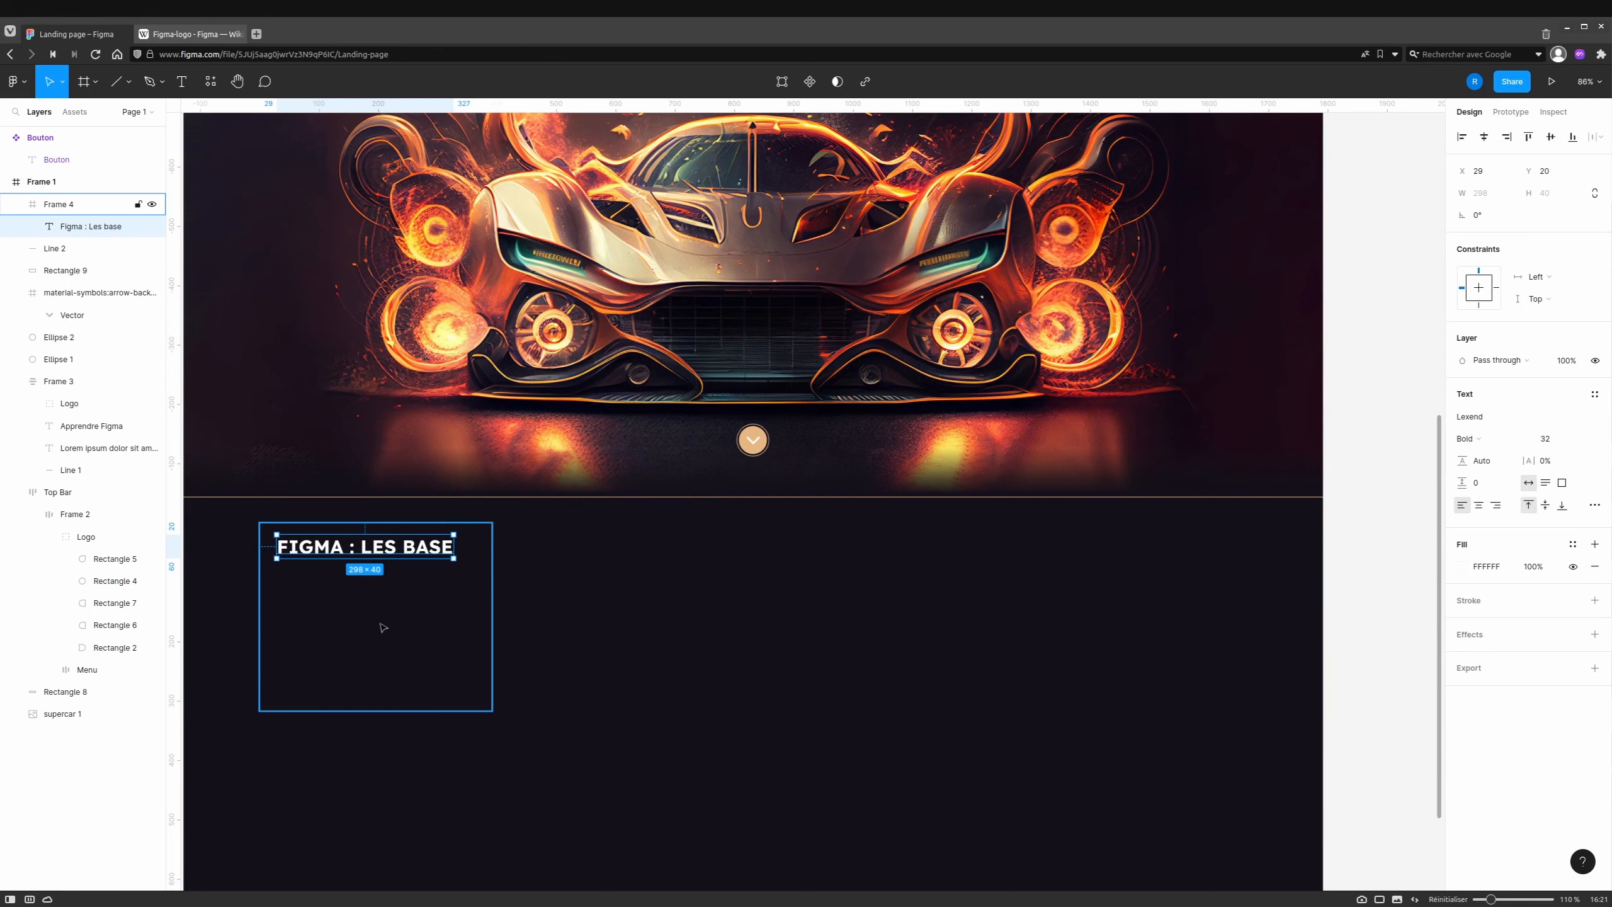
Draw a horizontal line about 95 long below the card title and set its stroke to the Primary color style.
key(l)
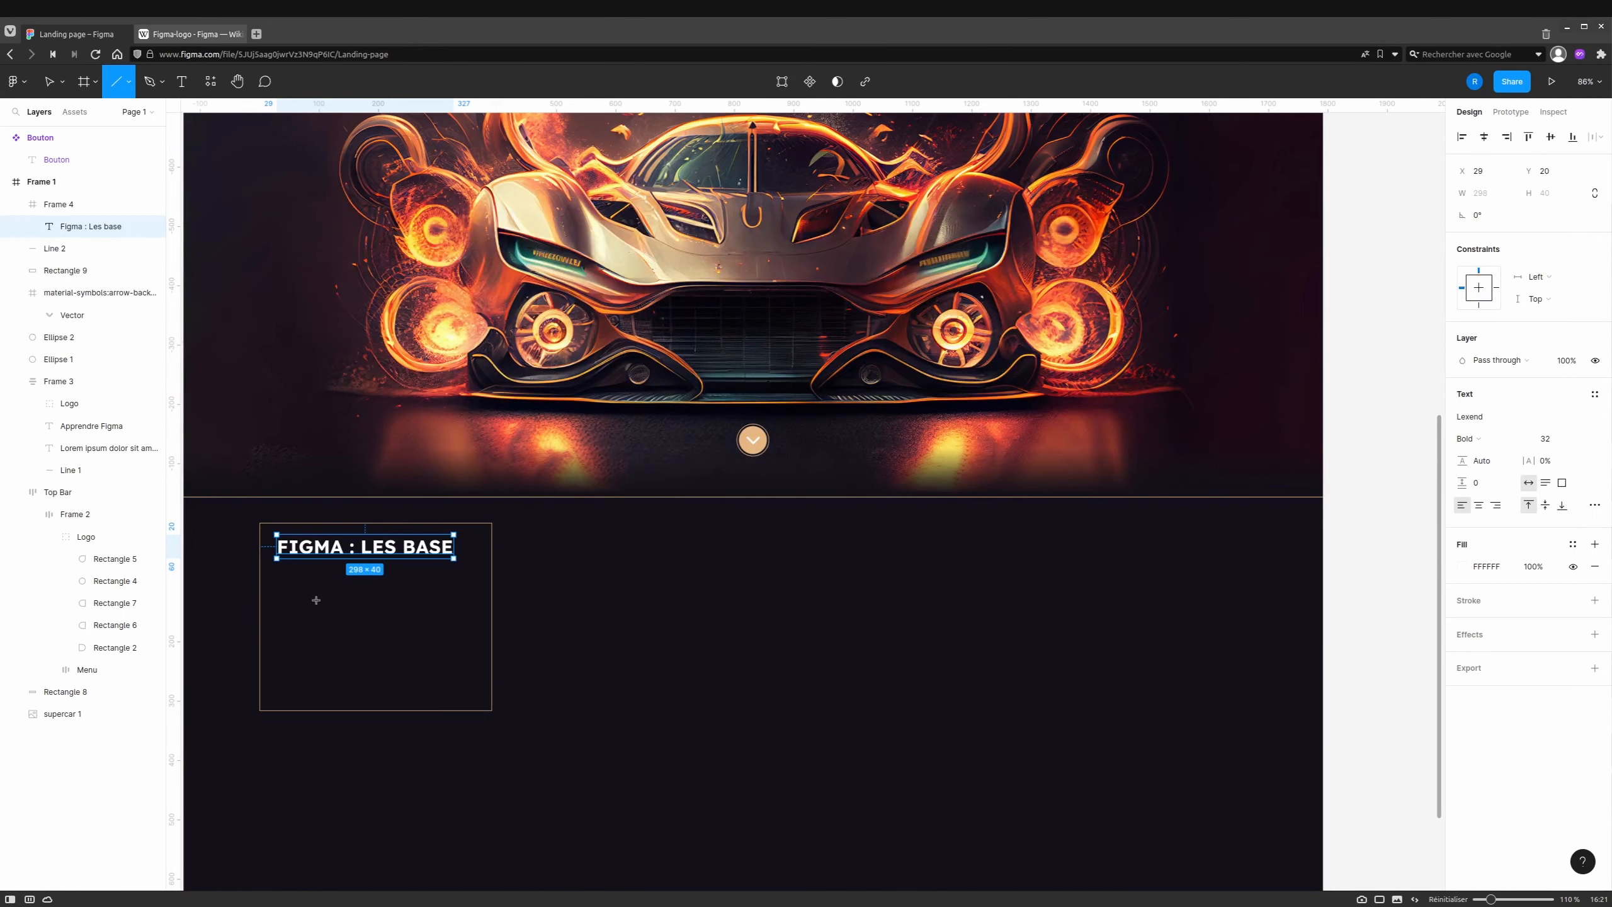
drag(281, 579, 340, 585)
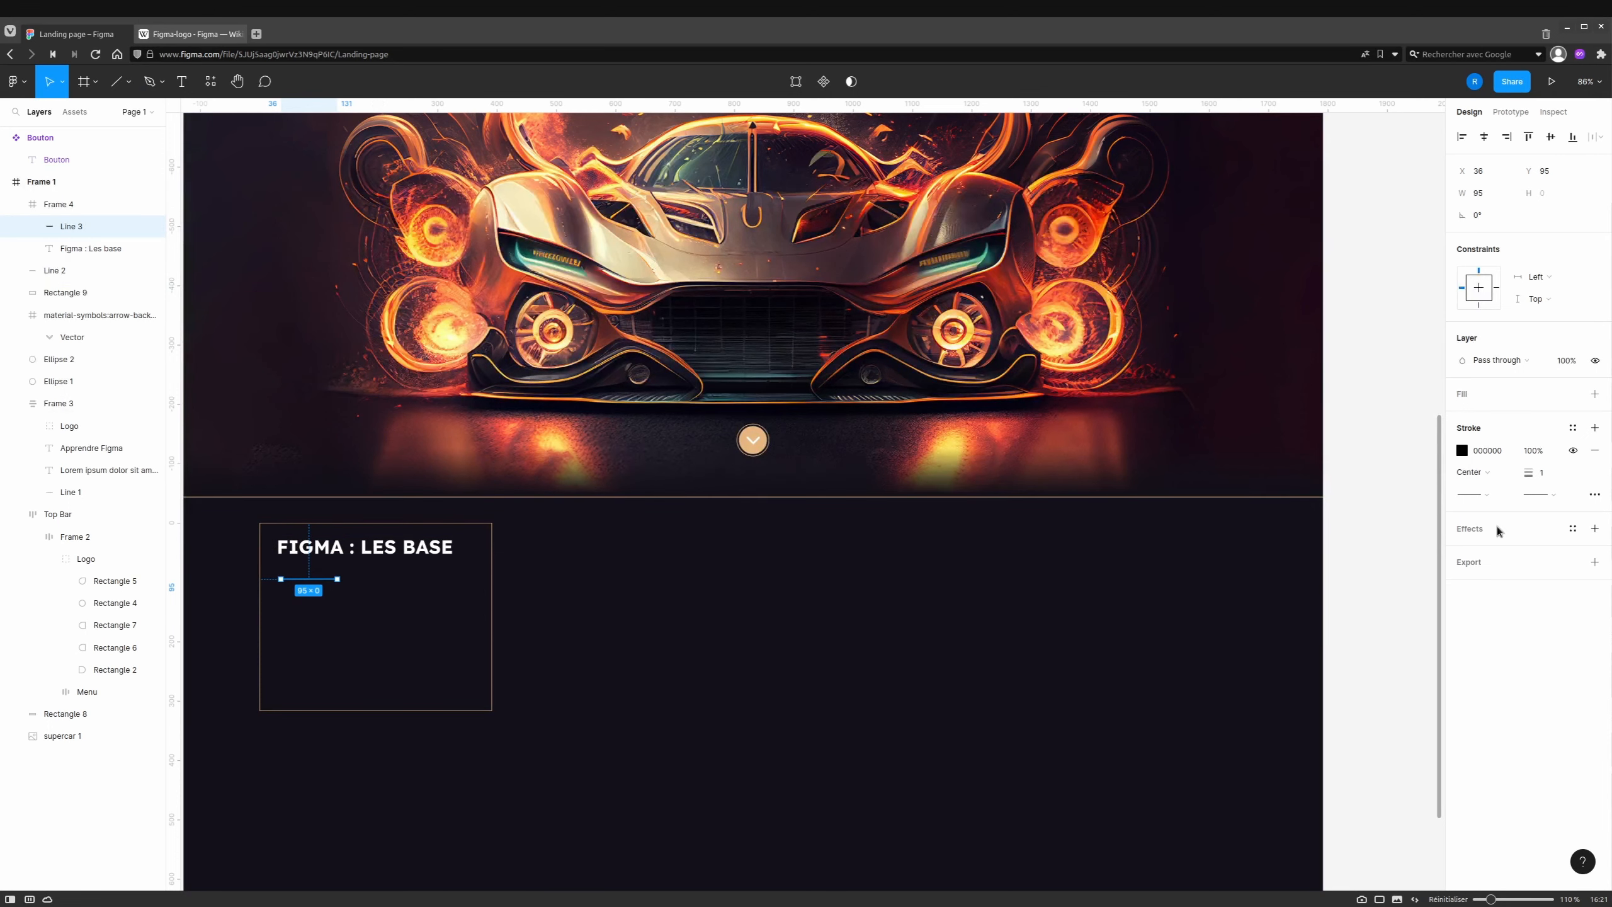
click(1575, 430)
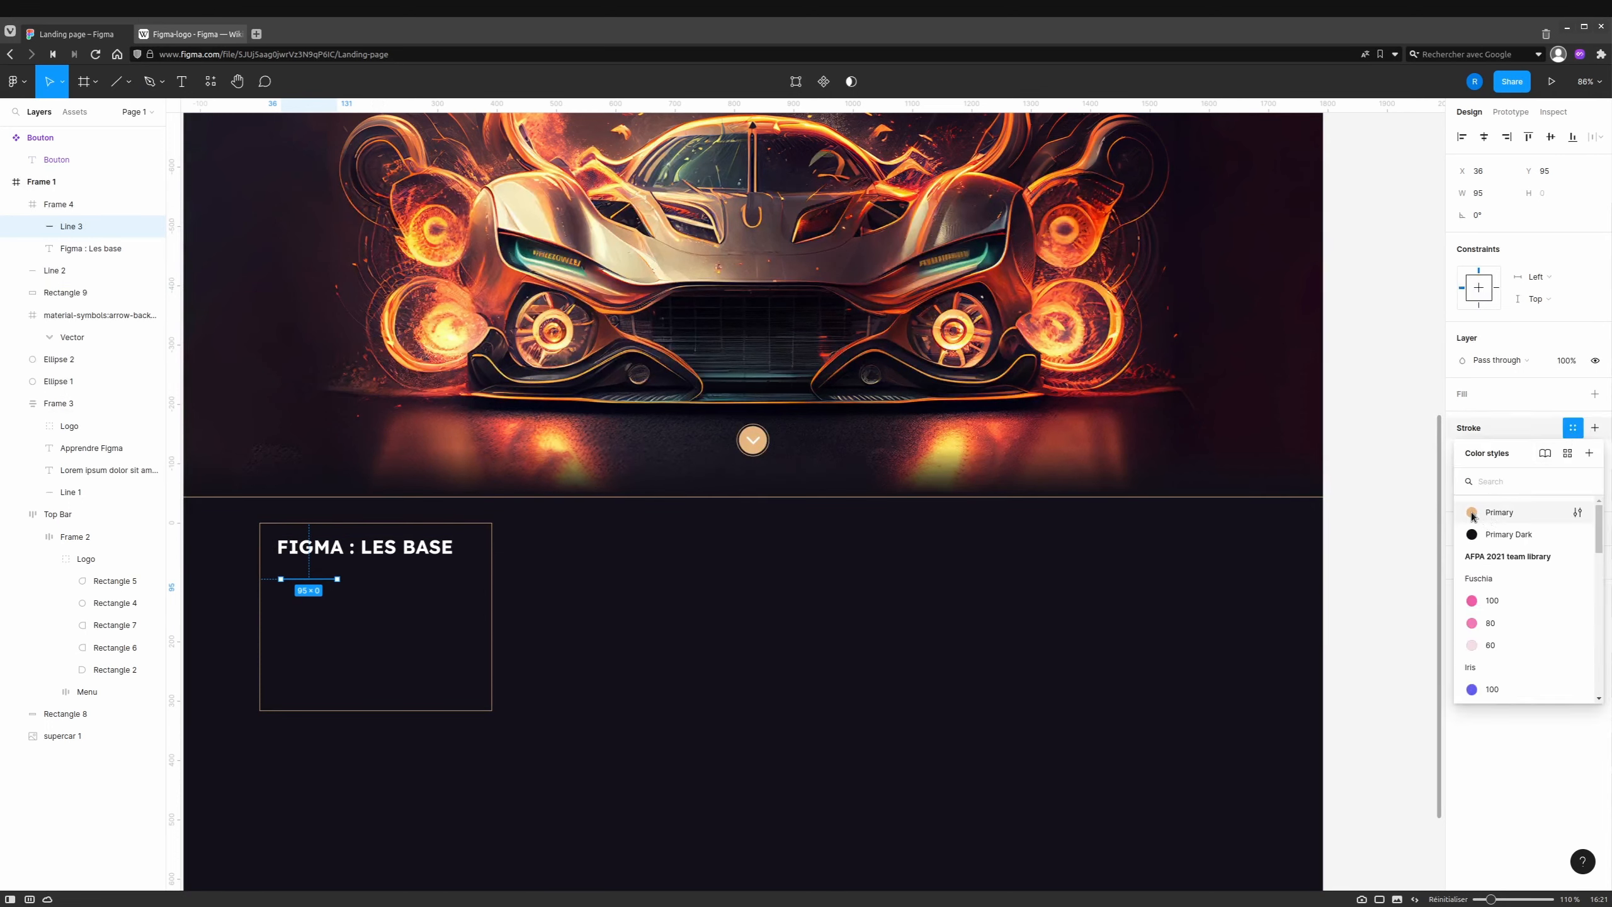
click(1488, 517)
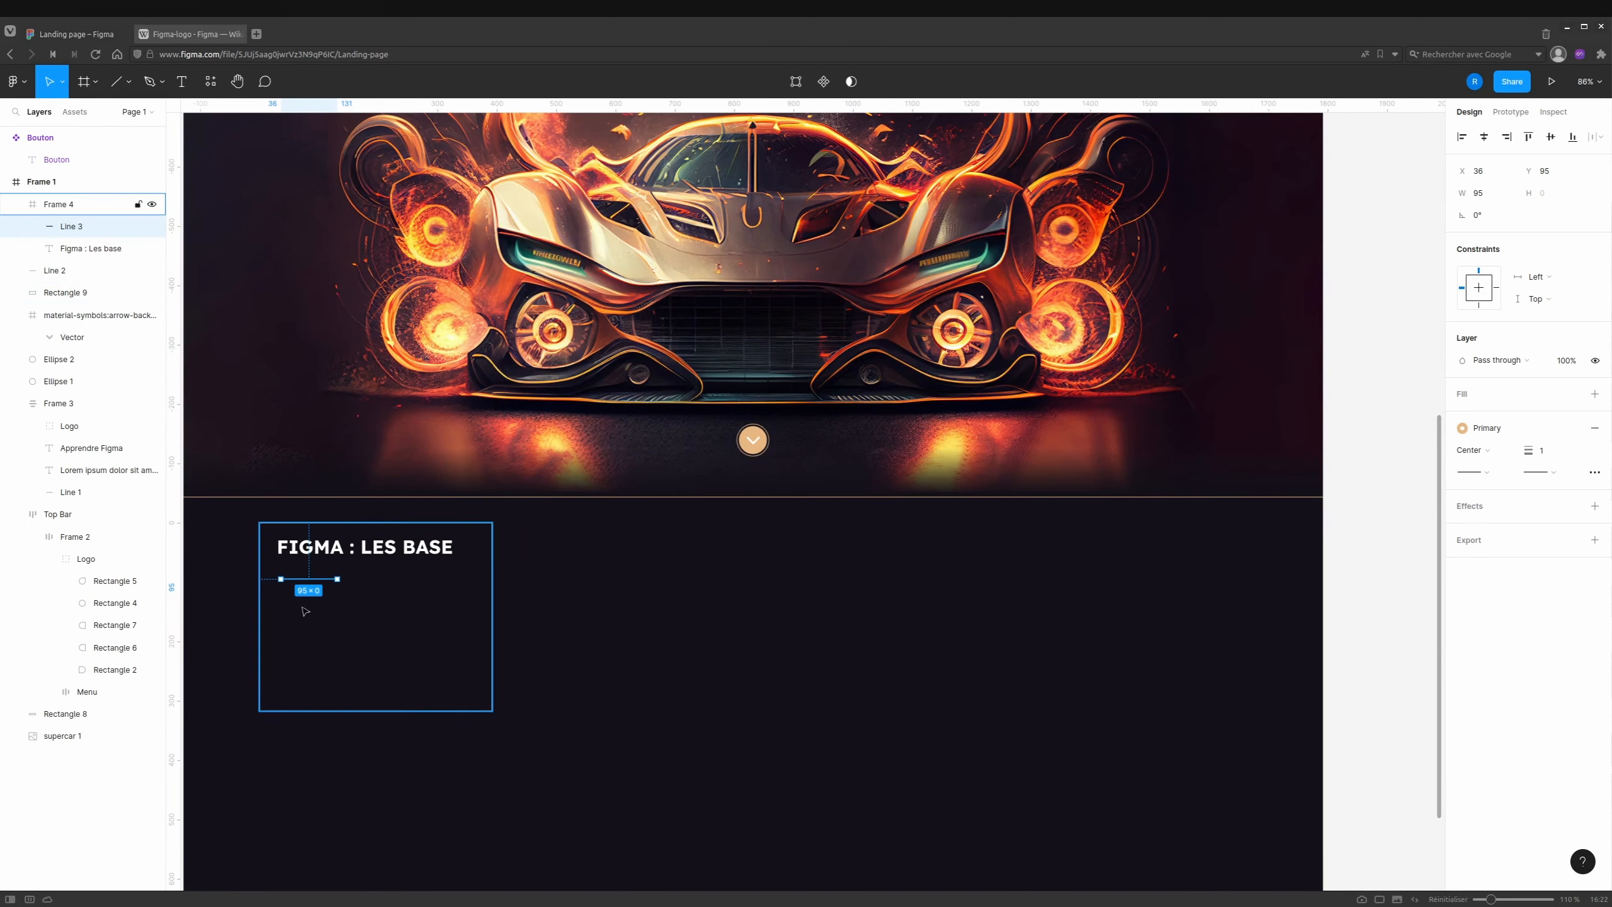
Paste the lorem ipsum paragraph into the card and place it under the short line at about X 29, Y 108.
key(ctrl+v)
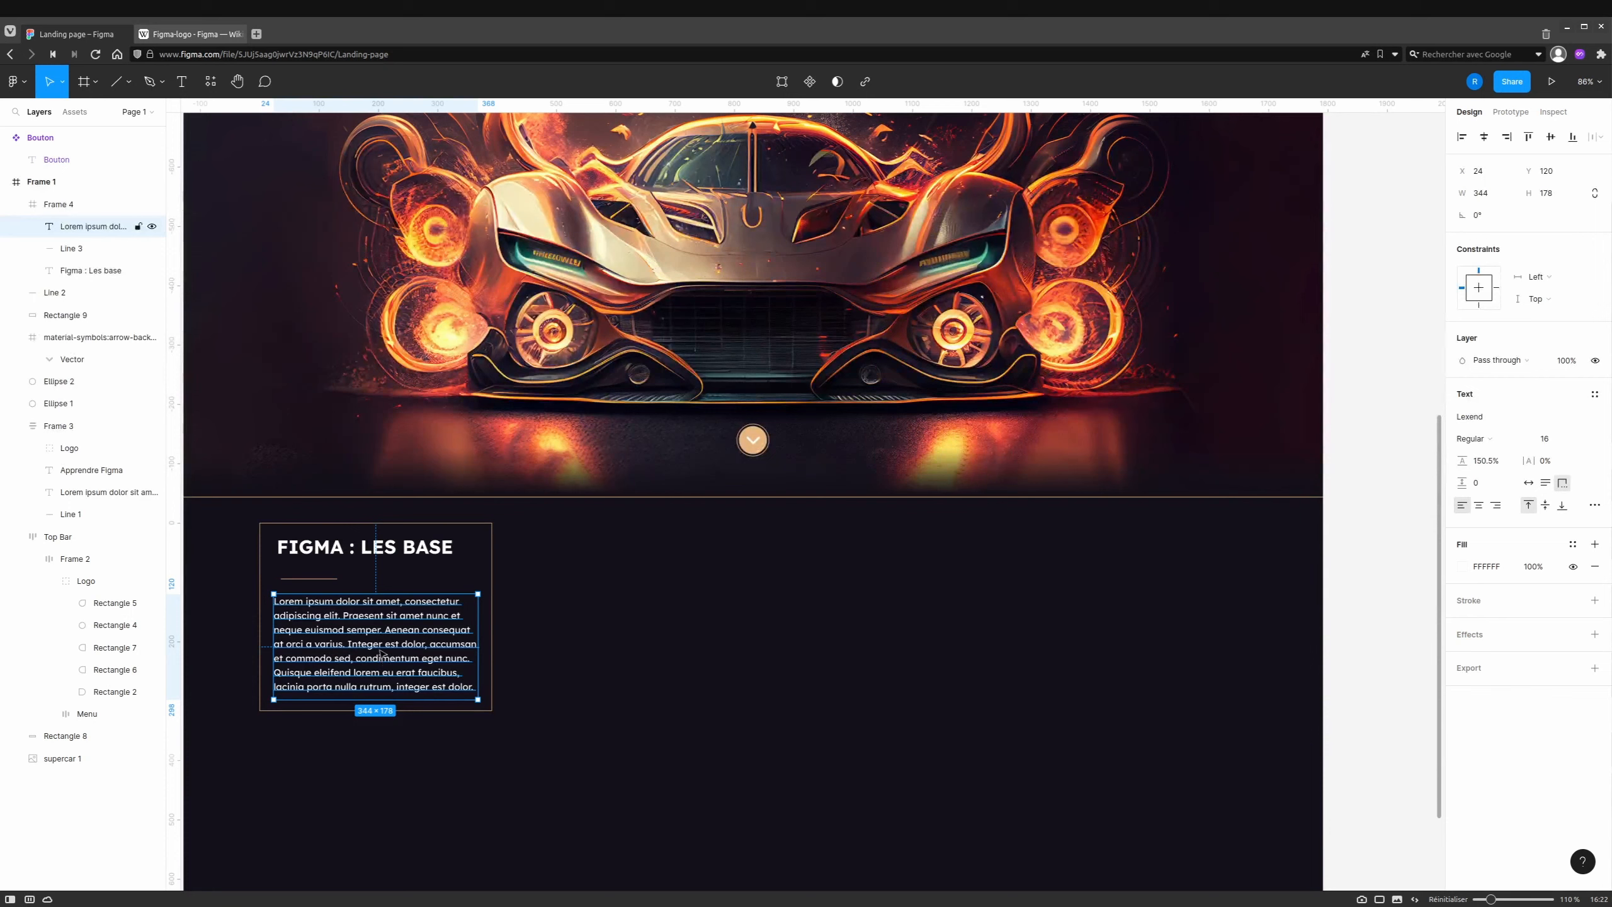
drag(381, 655, 385, 647)
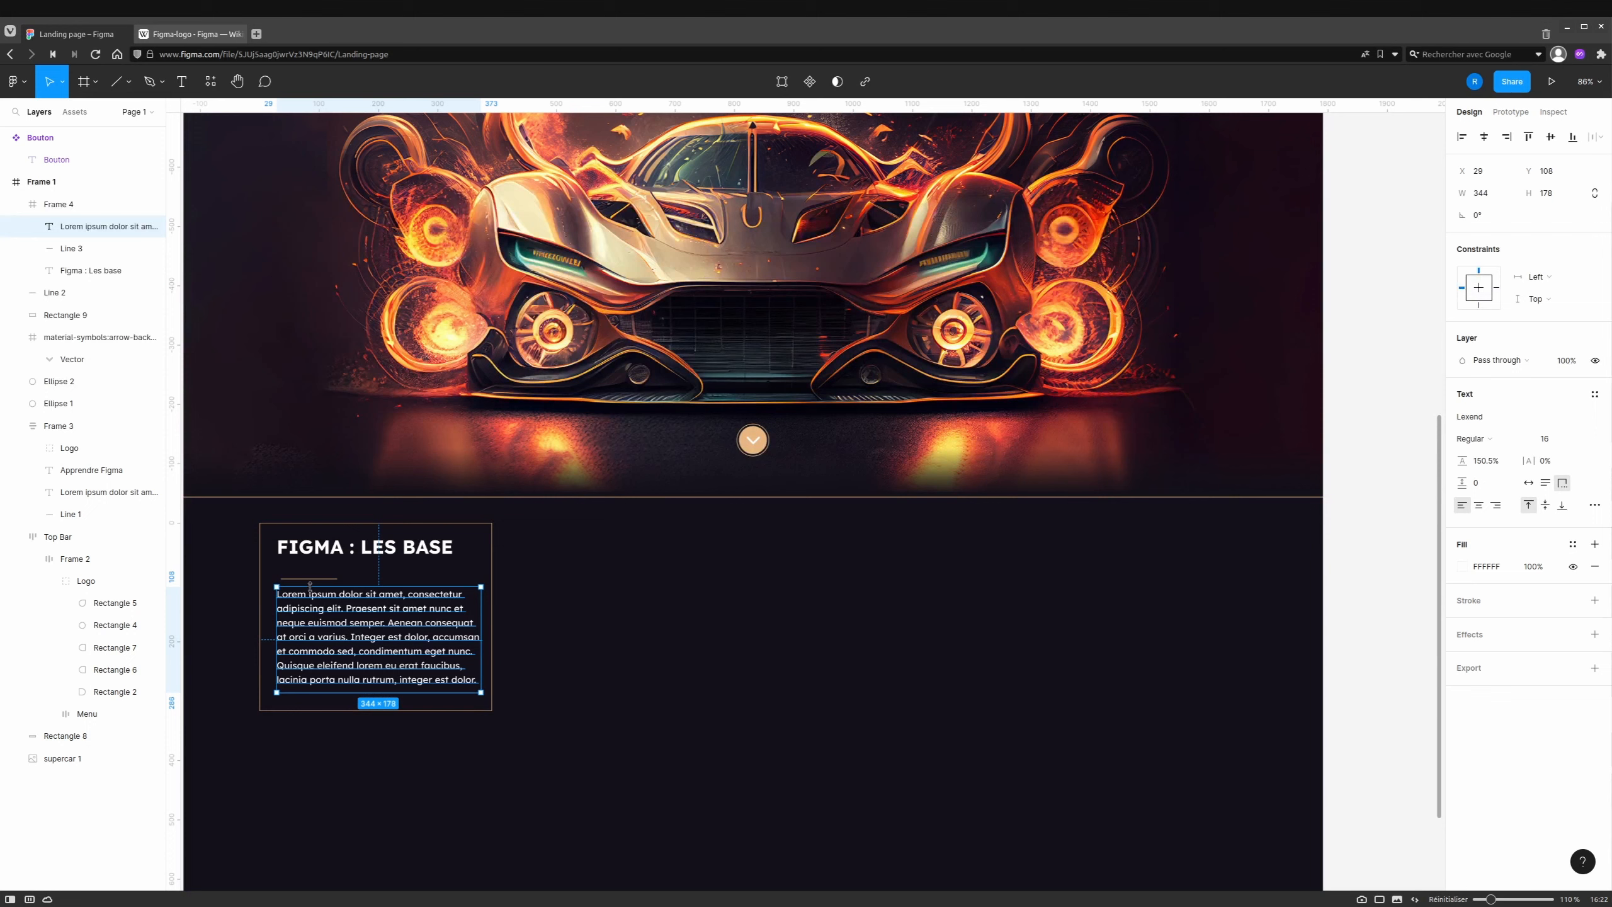
click(318, 557)
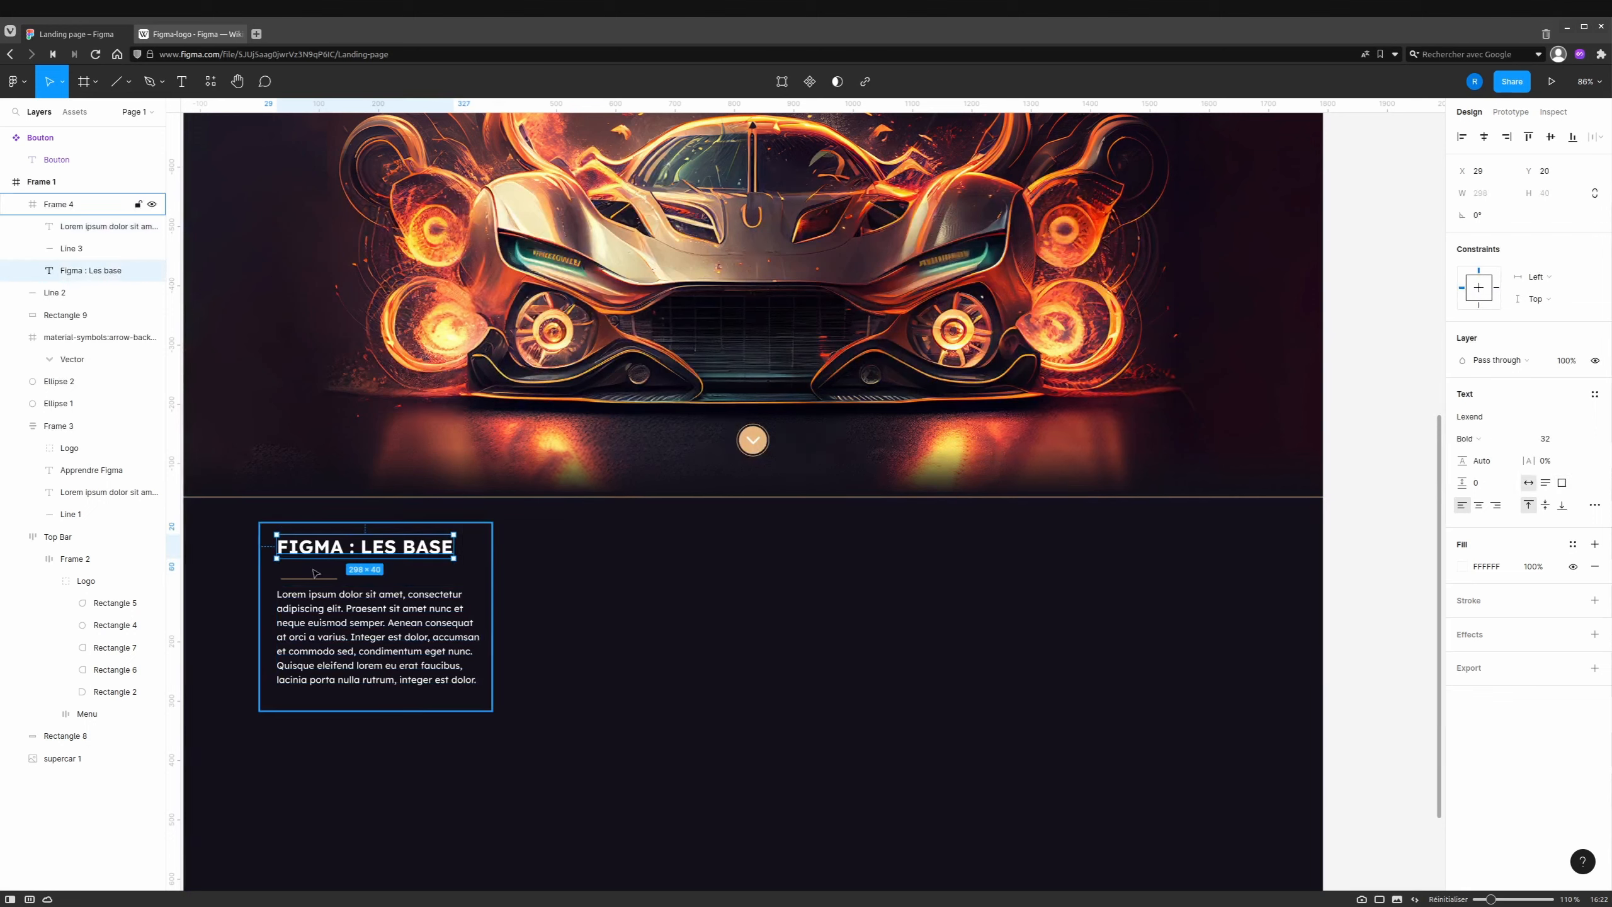
shift+click(319, 579)
key(Escape)
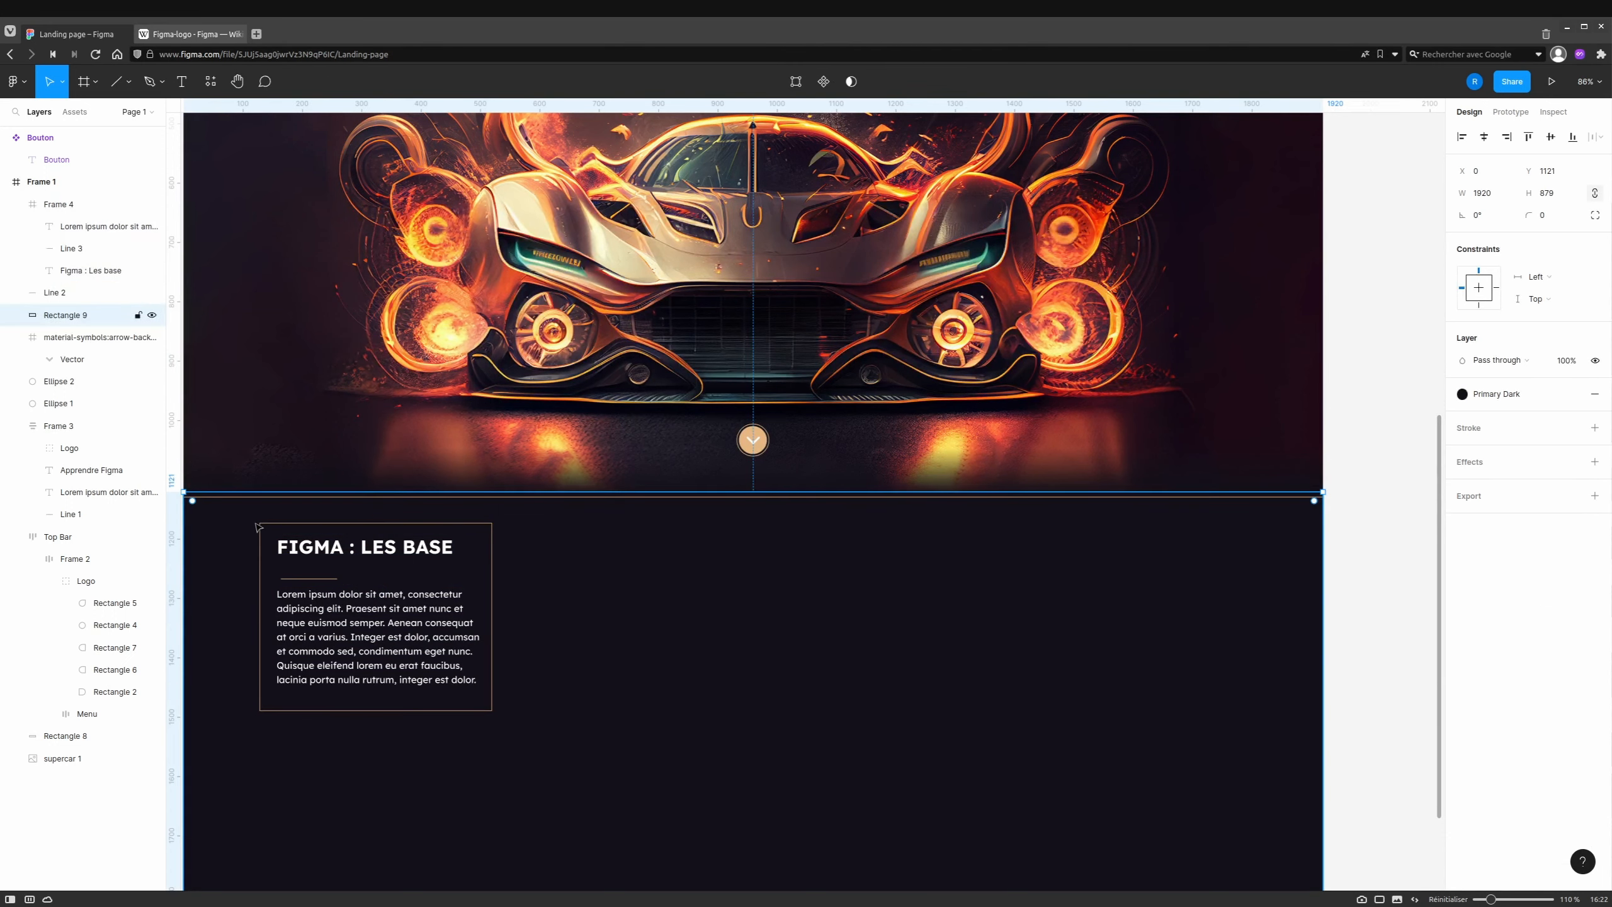
Rename Frame 4 as Card.
double_click(71, 204)
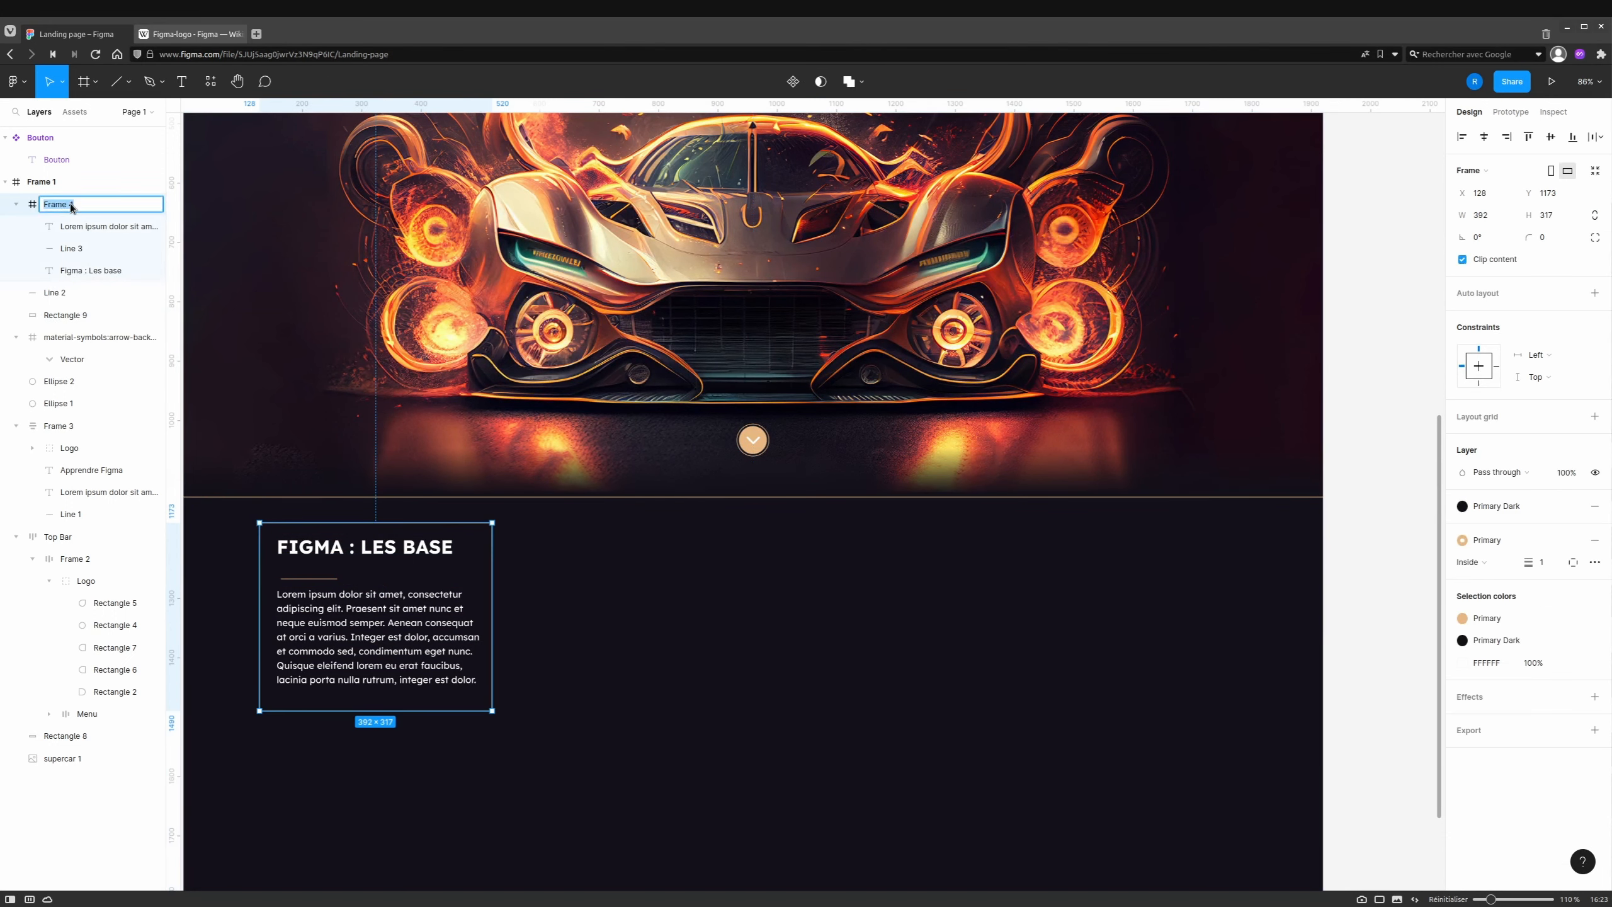
text(Card)
key(Return)
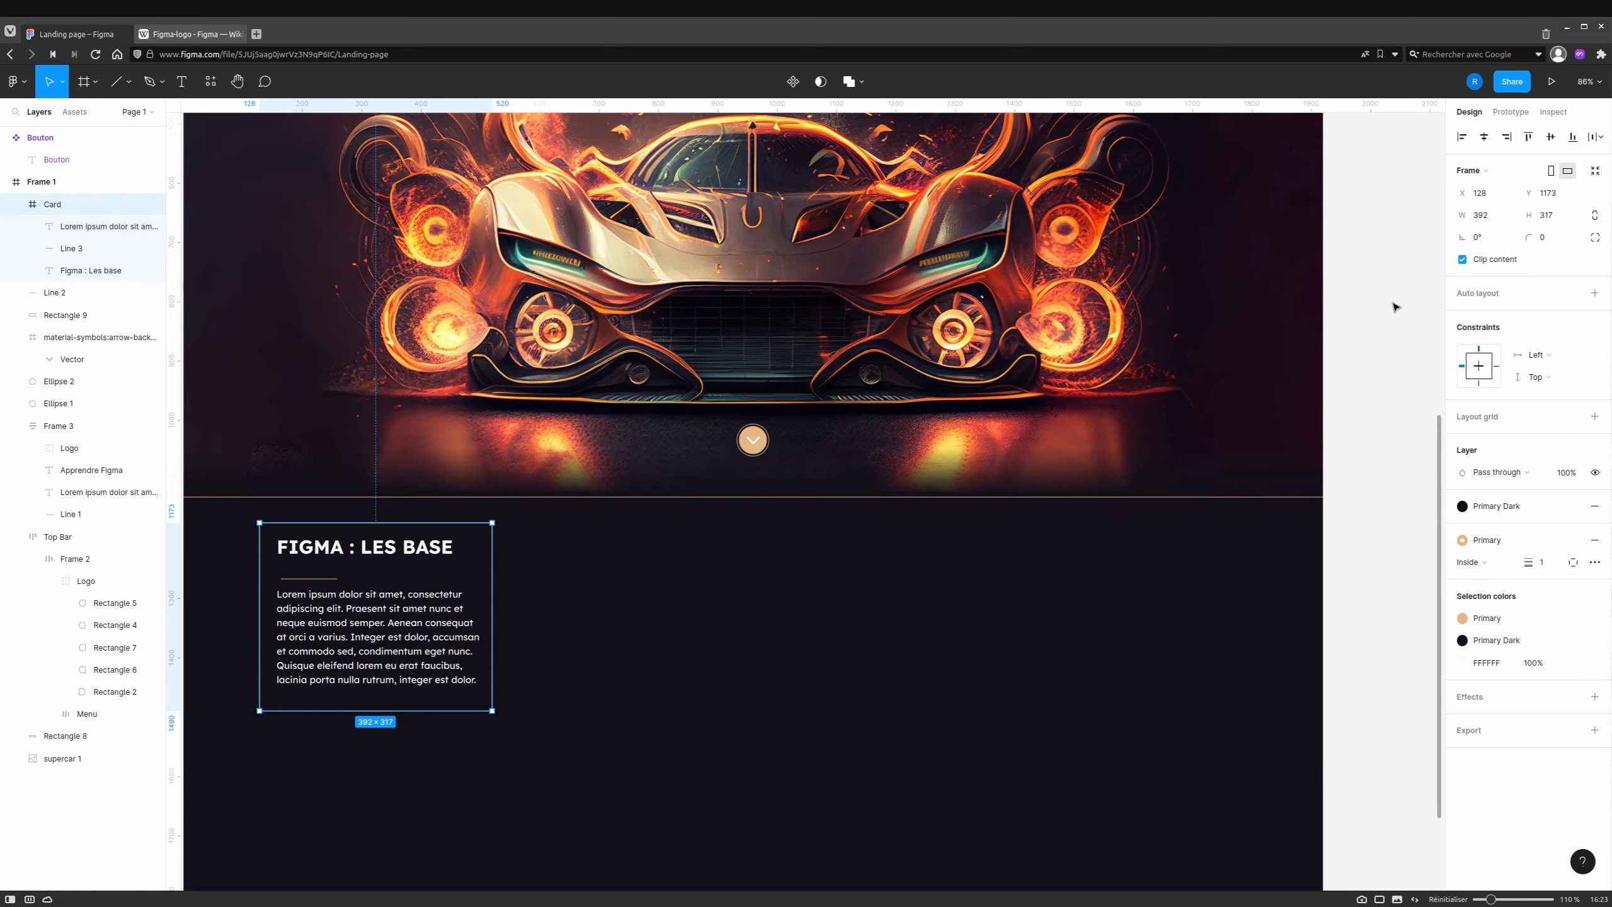
Apply auto layout to the Card frame with horizontal padding 24 and vertical padding 32.
key(shift+a)
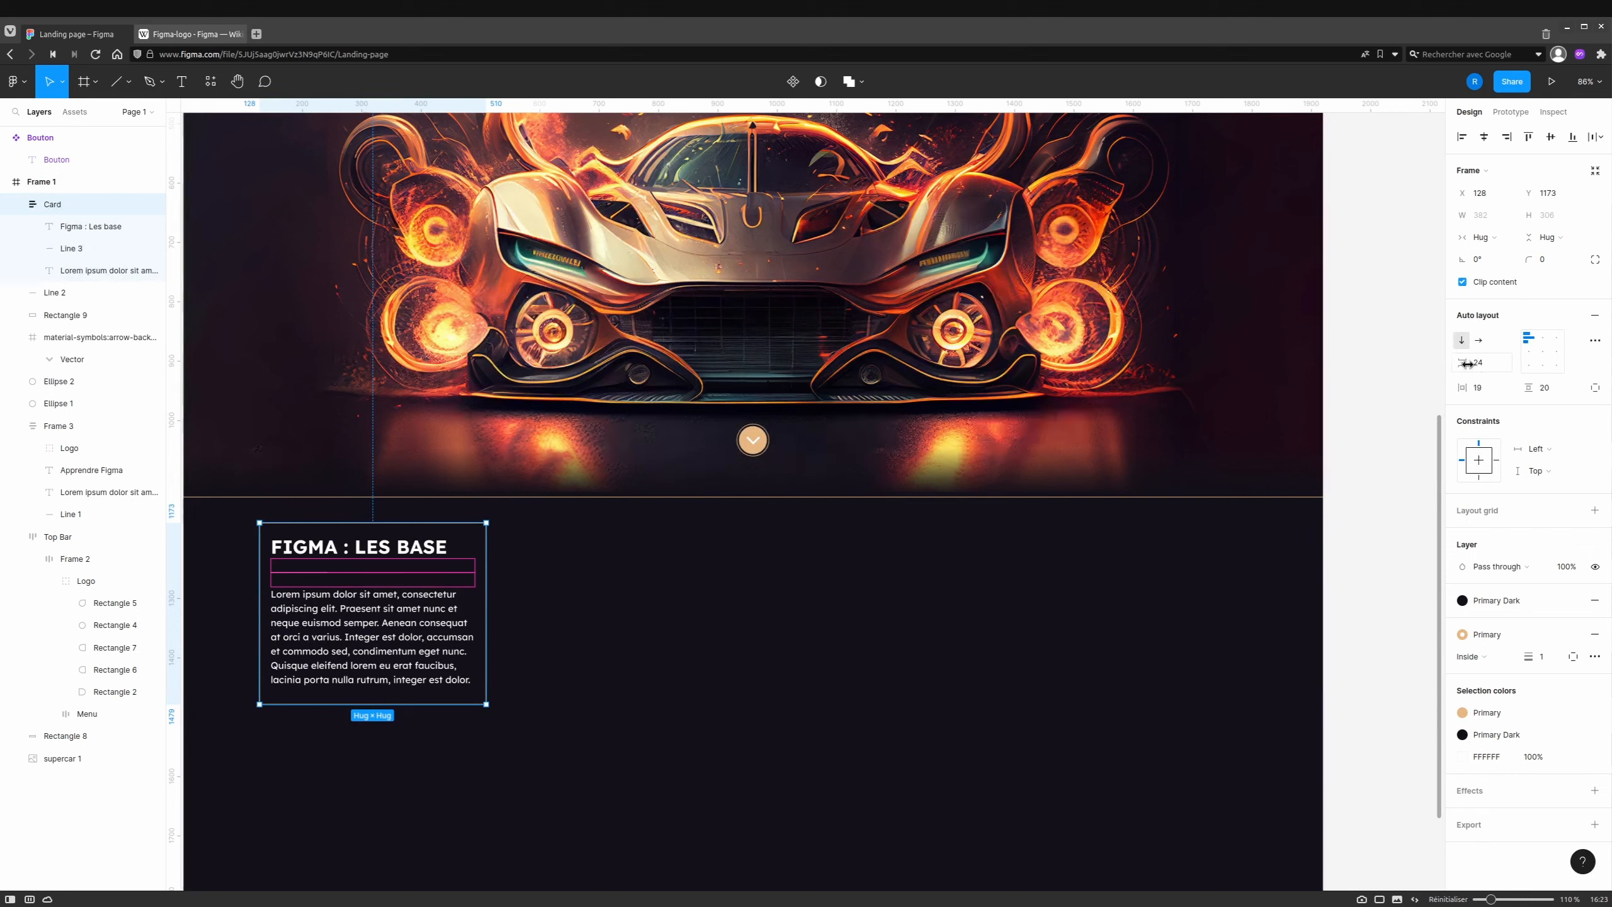
click(1481, 393)
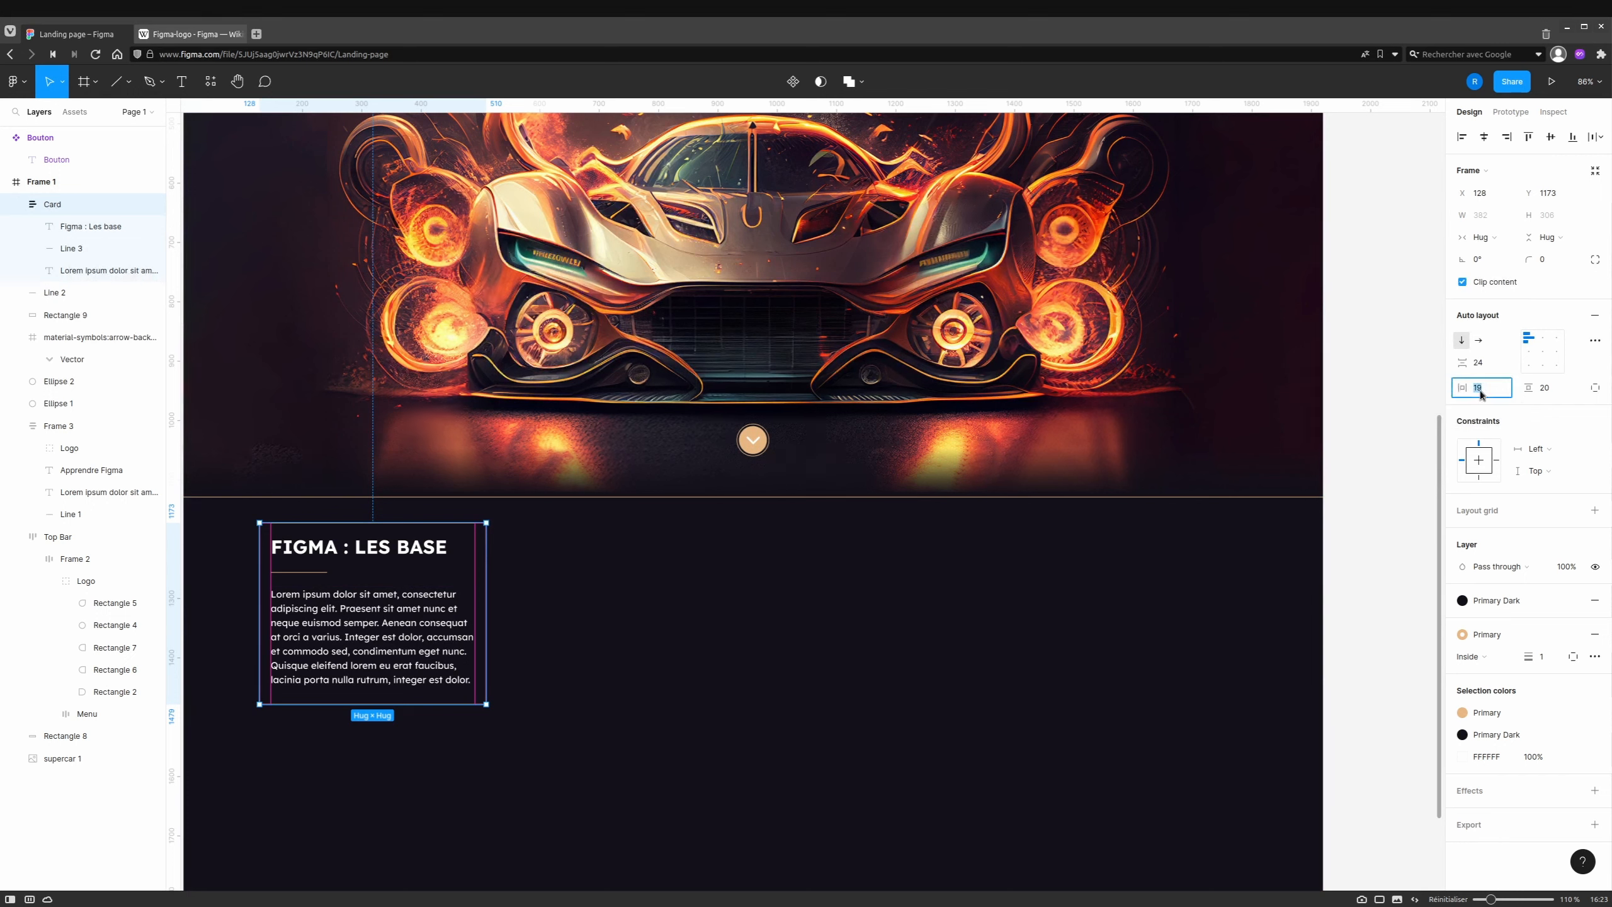
key(Return)
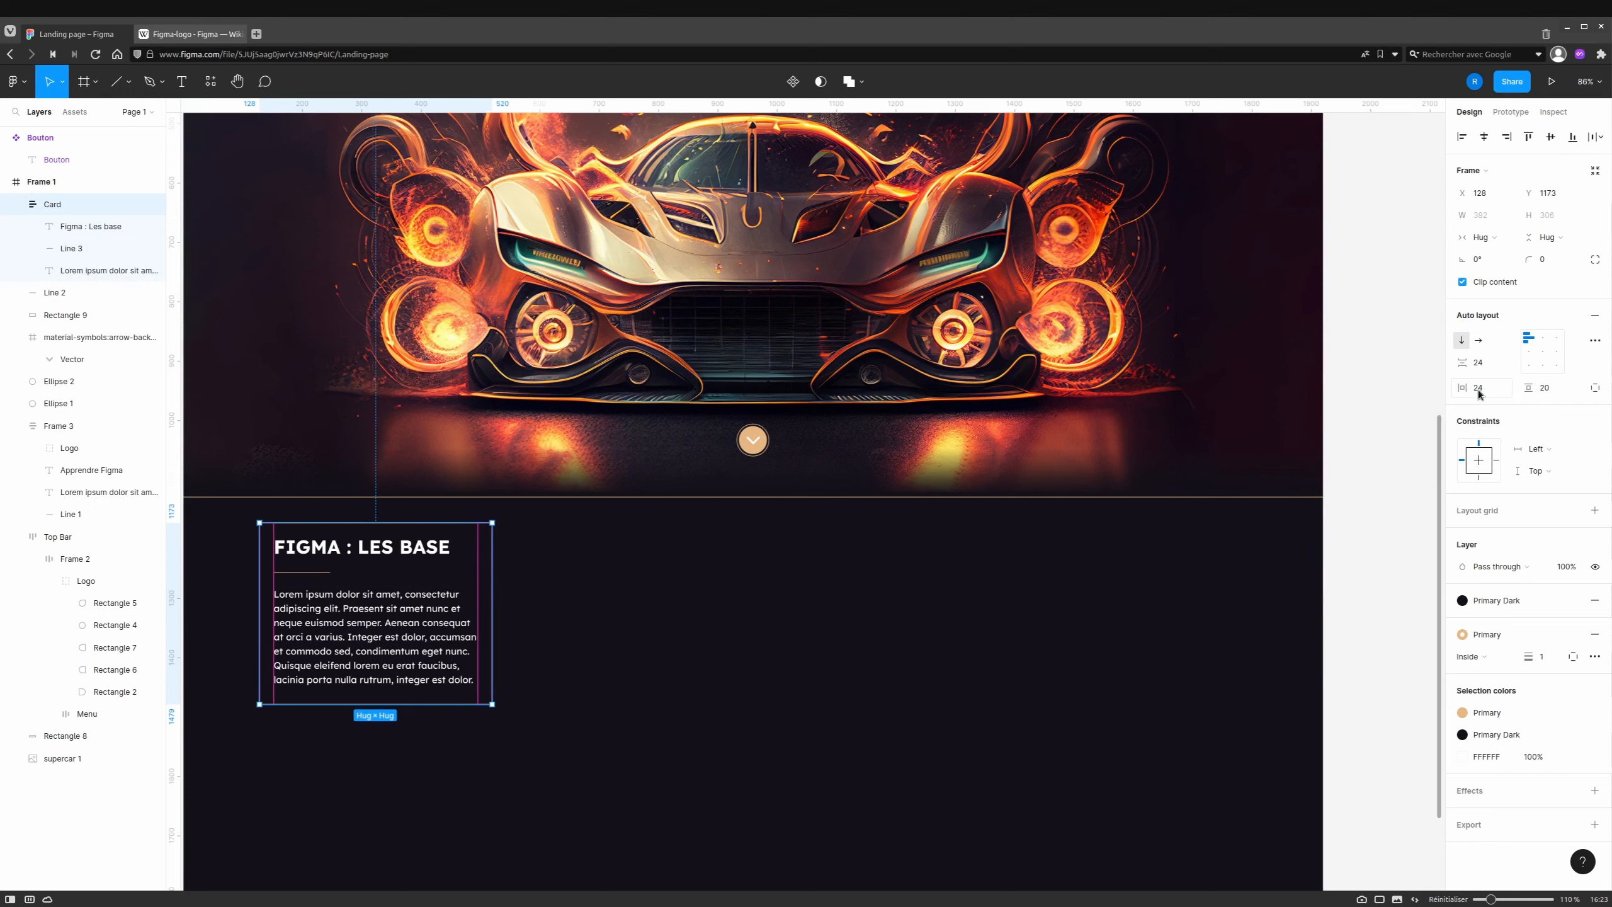
click(1545, 389)
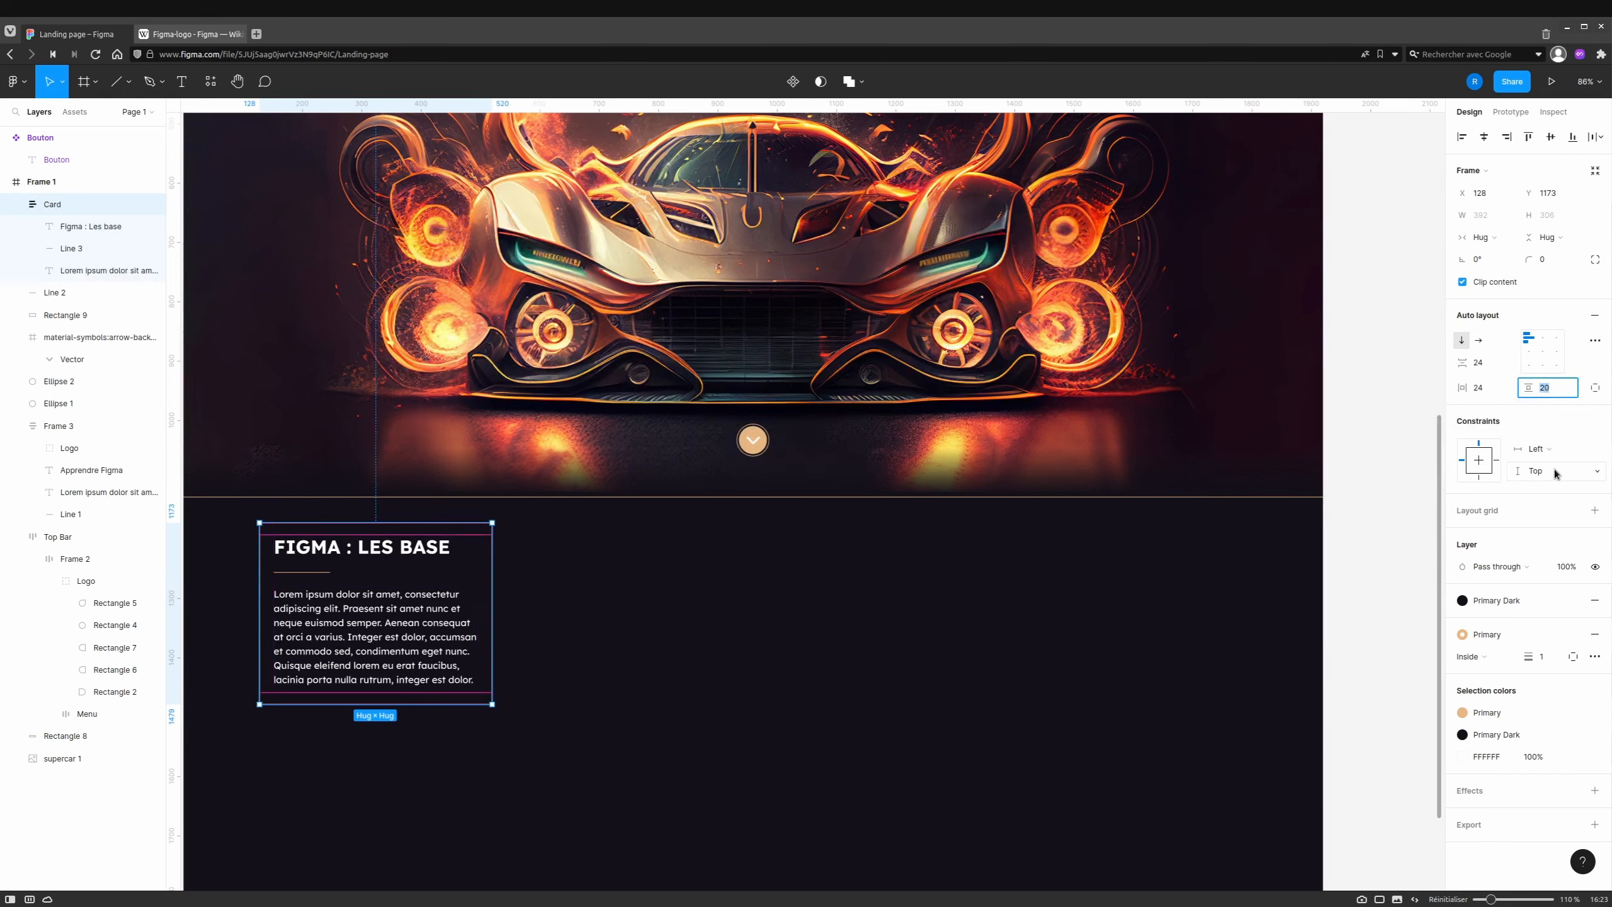
key(Return)
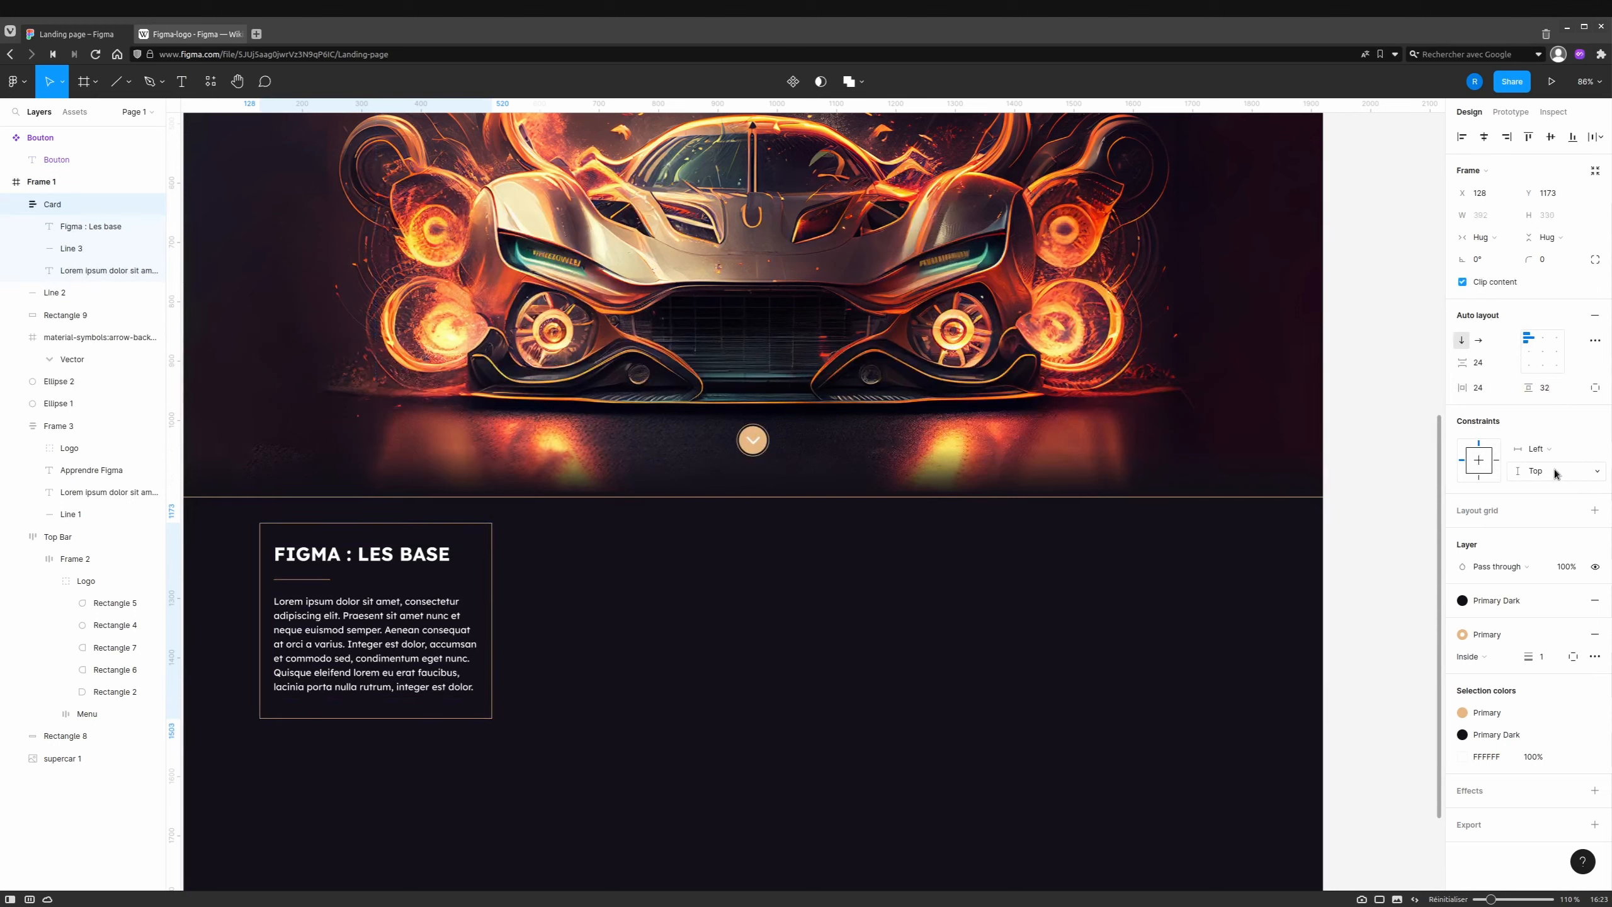
Correct the card title to "Figma : Les bases".
click(448, 556)
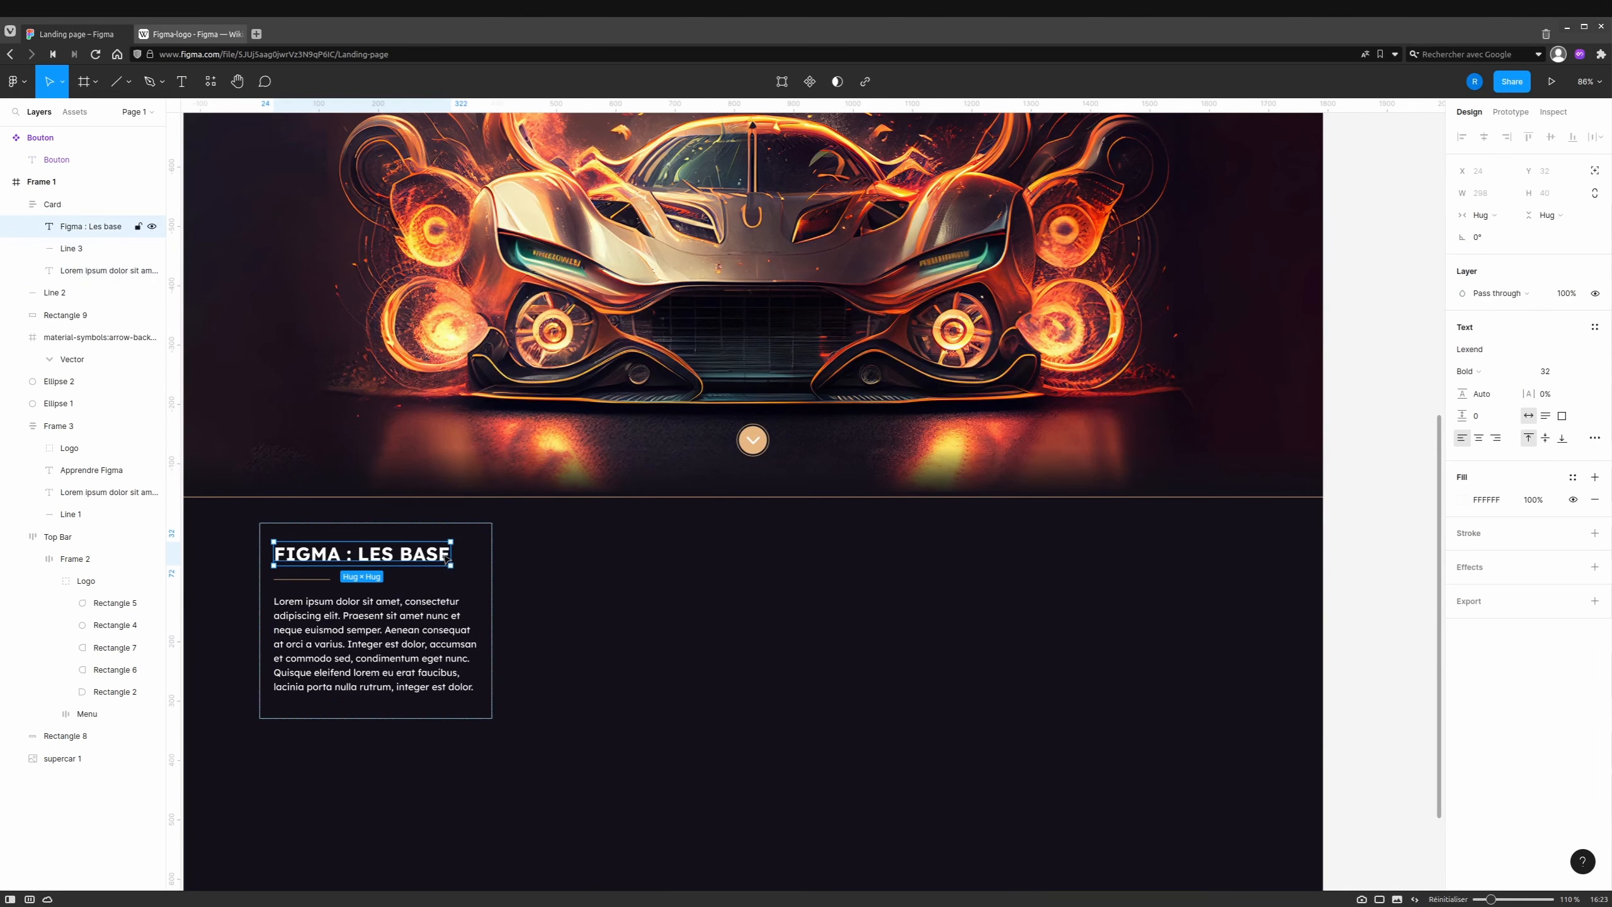
double_click(446, 558)
click(445, 558)
key(Right)
text(s)
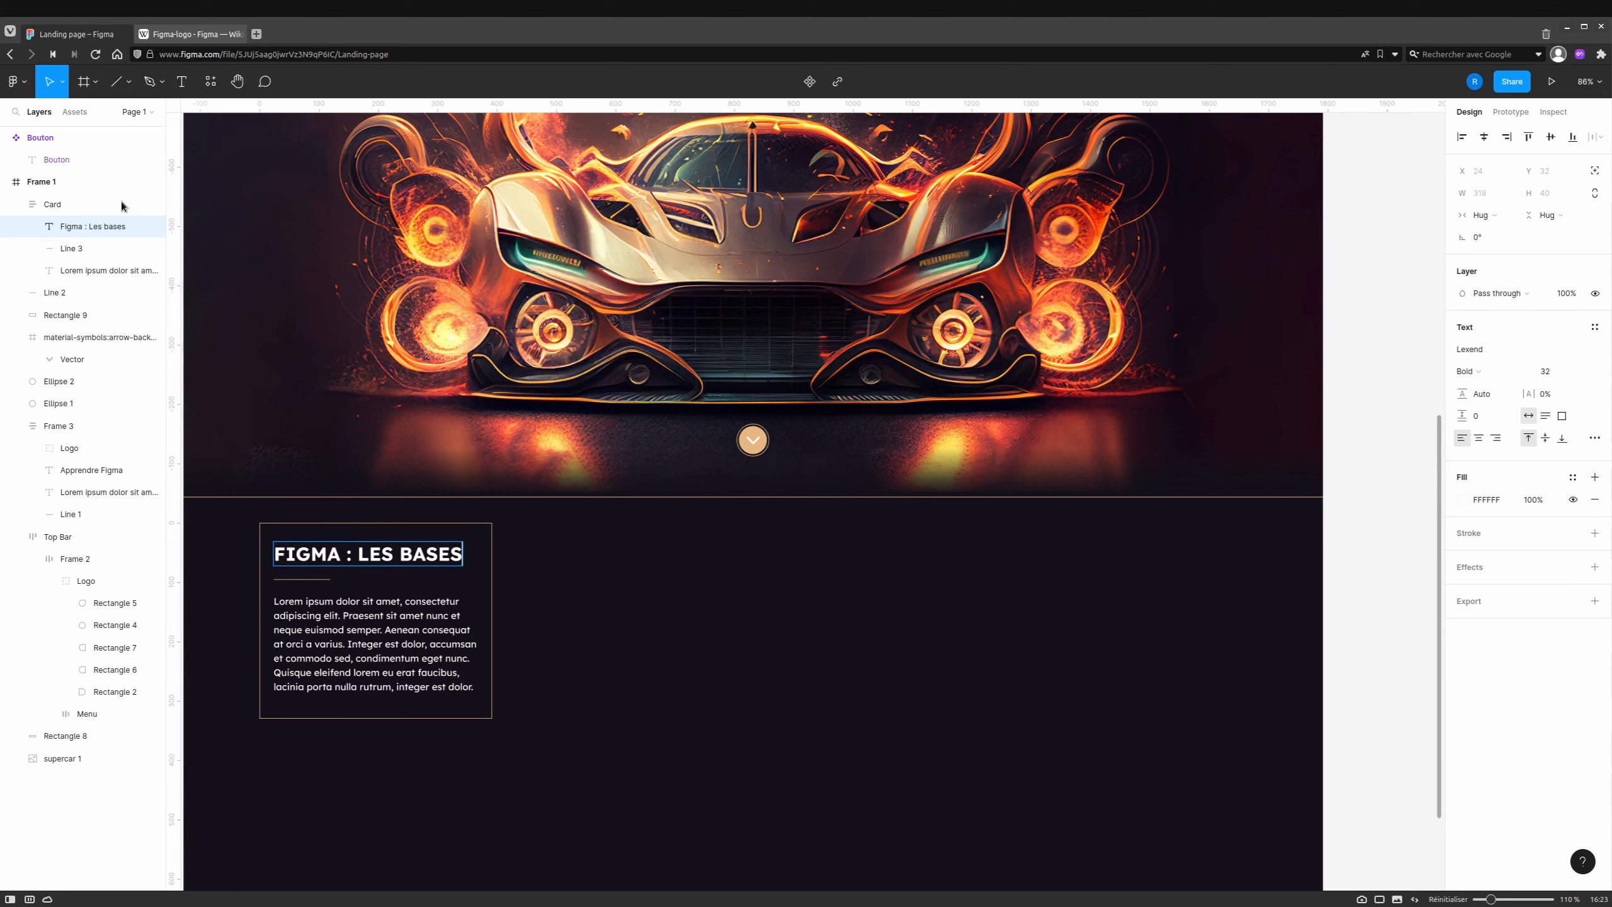
Show the 12-column grid on Frame 1, check the card's edge against the third column, and hide the grid again.
click(54, 181)
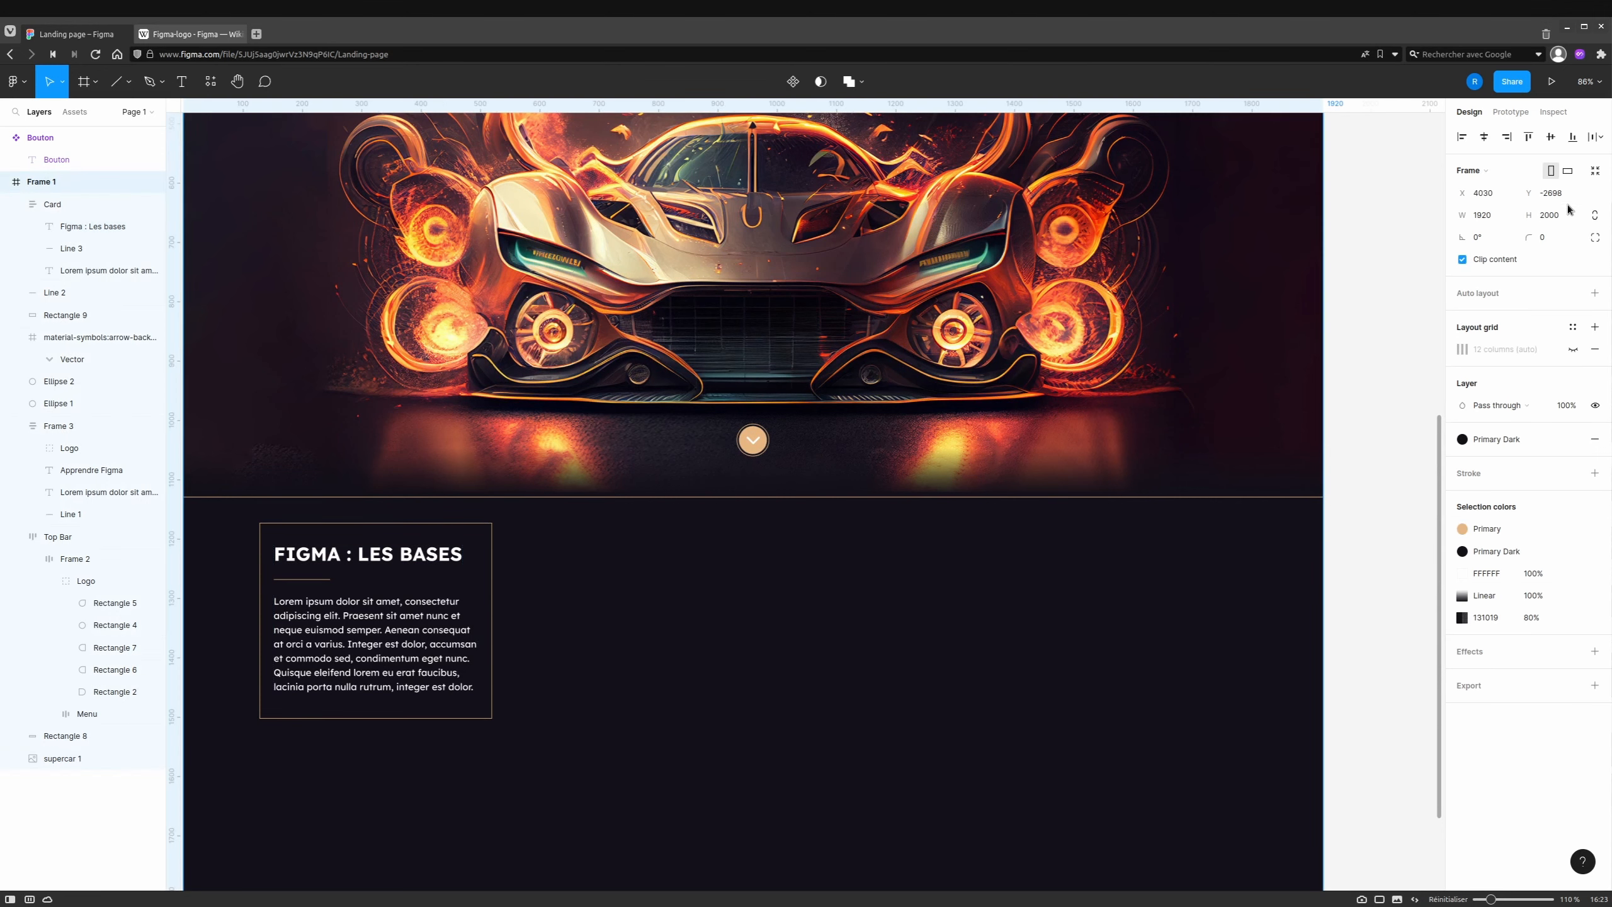
click(1574, 350)
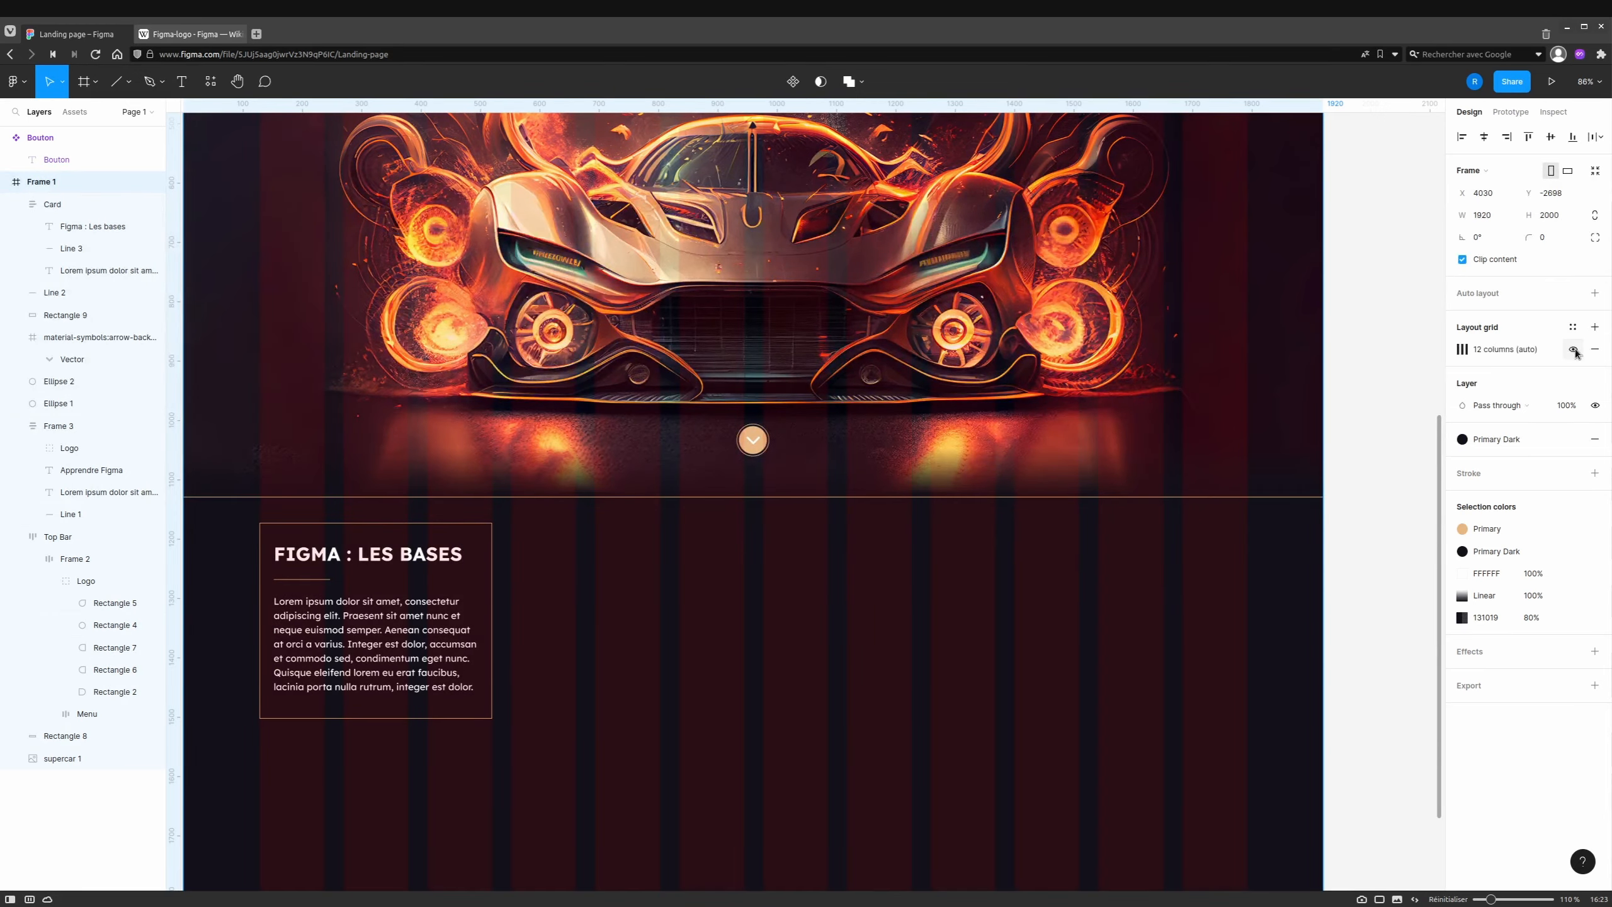
scroll(489, 531, up, 10)
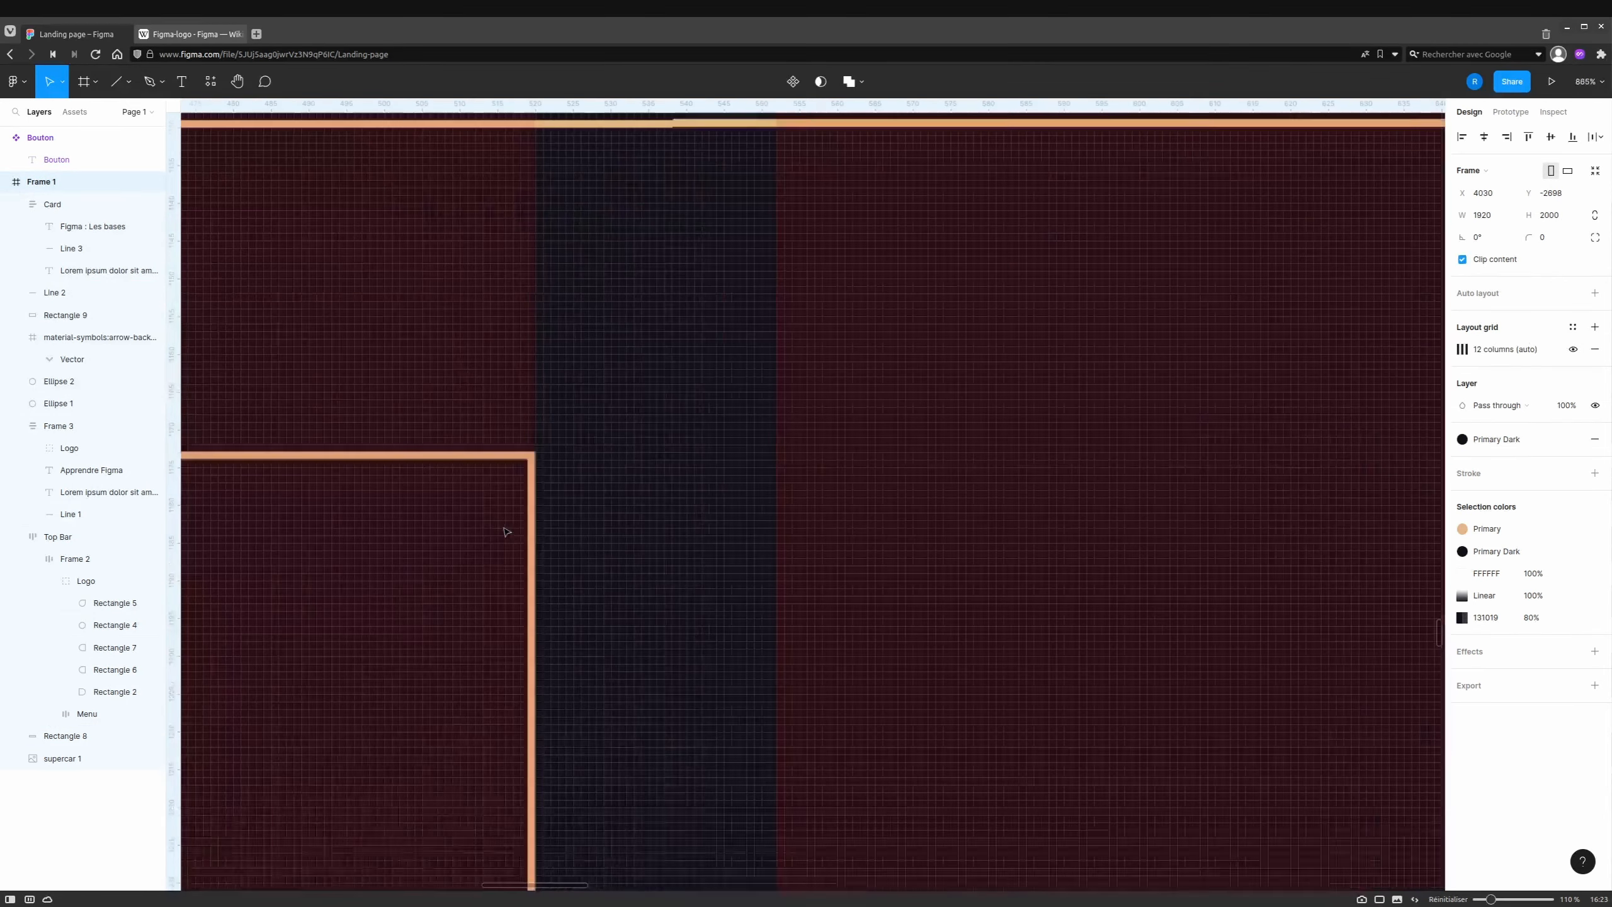
scroll(505, 532, down, 10)
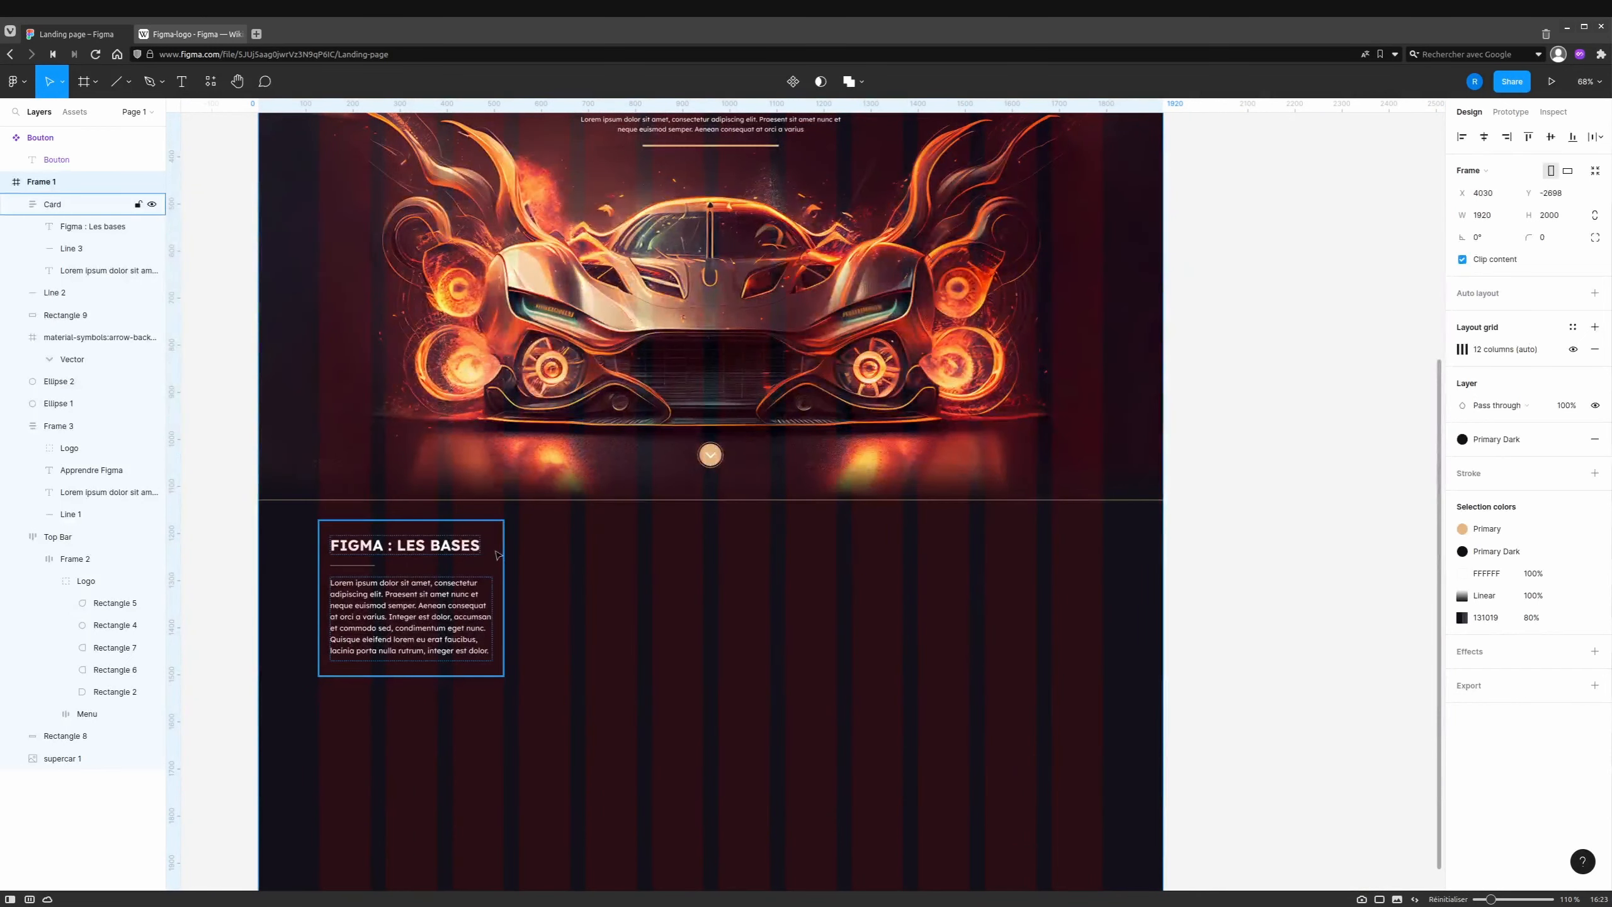
click(1574, 350)
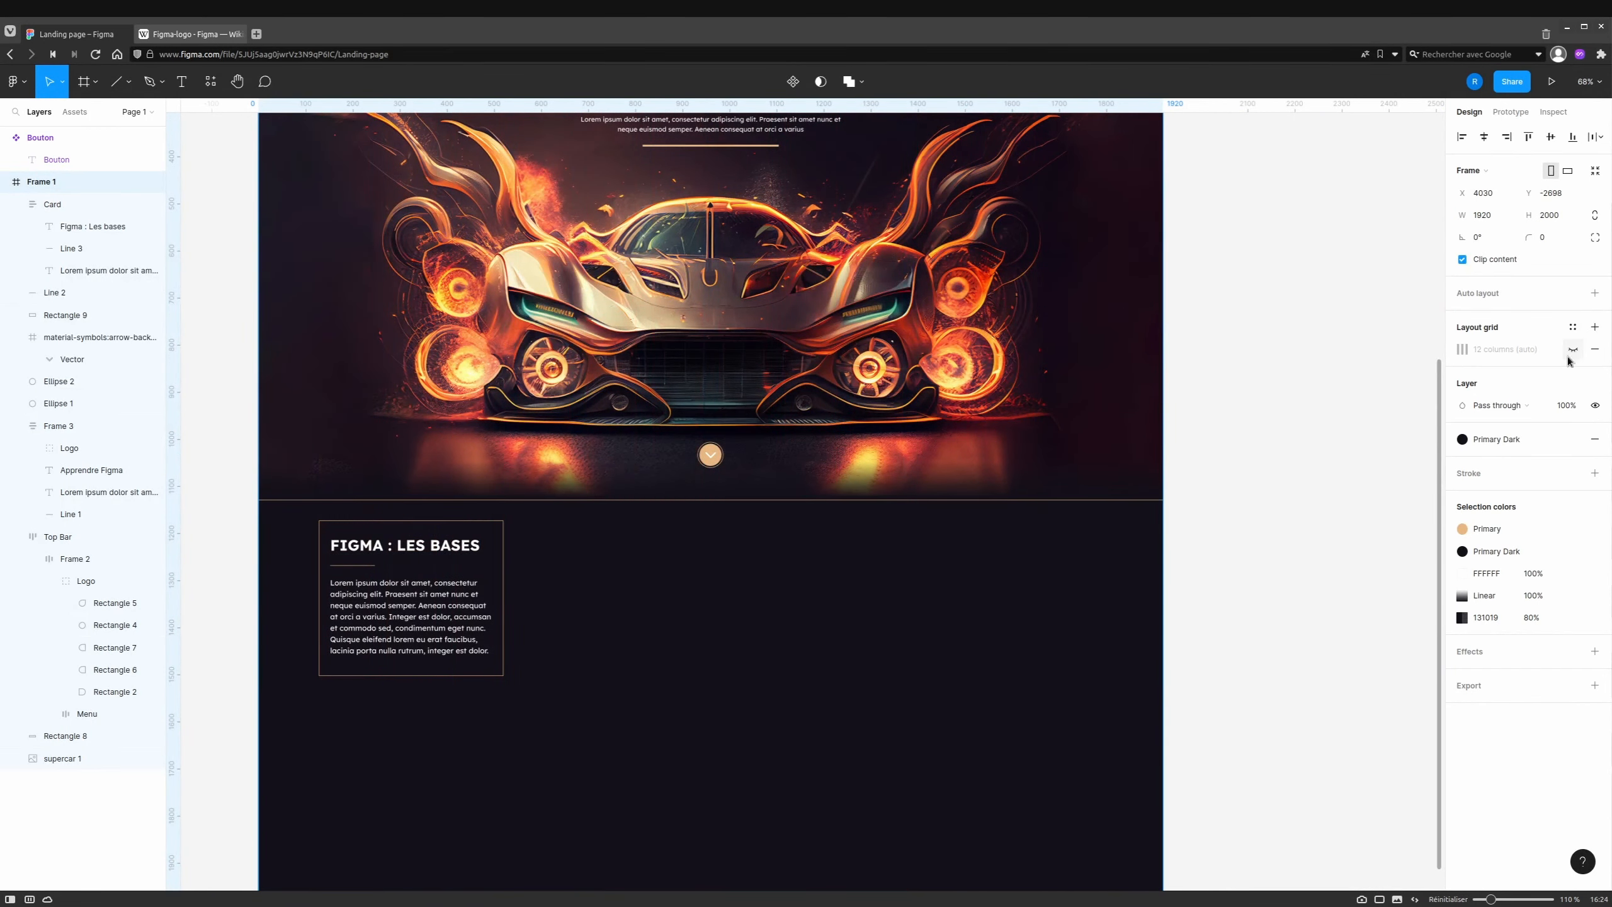
Detach the Card frame's stroke from the Primary color style.
click(412, 569)
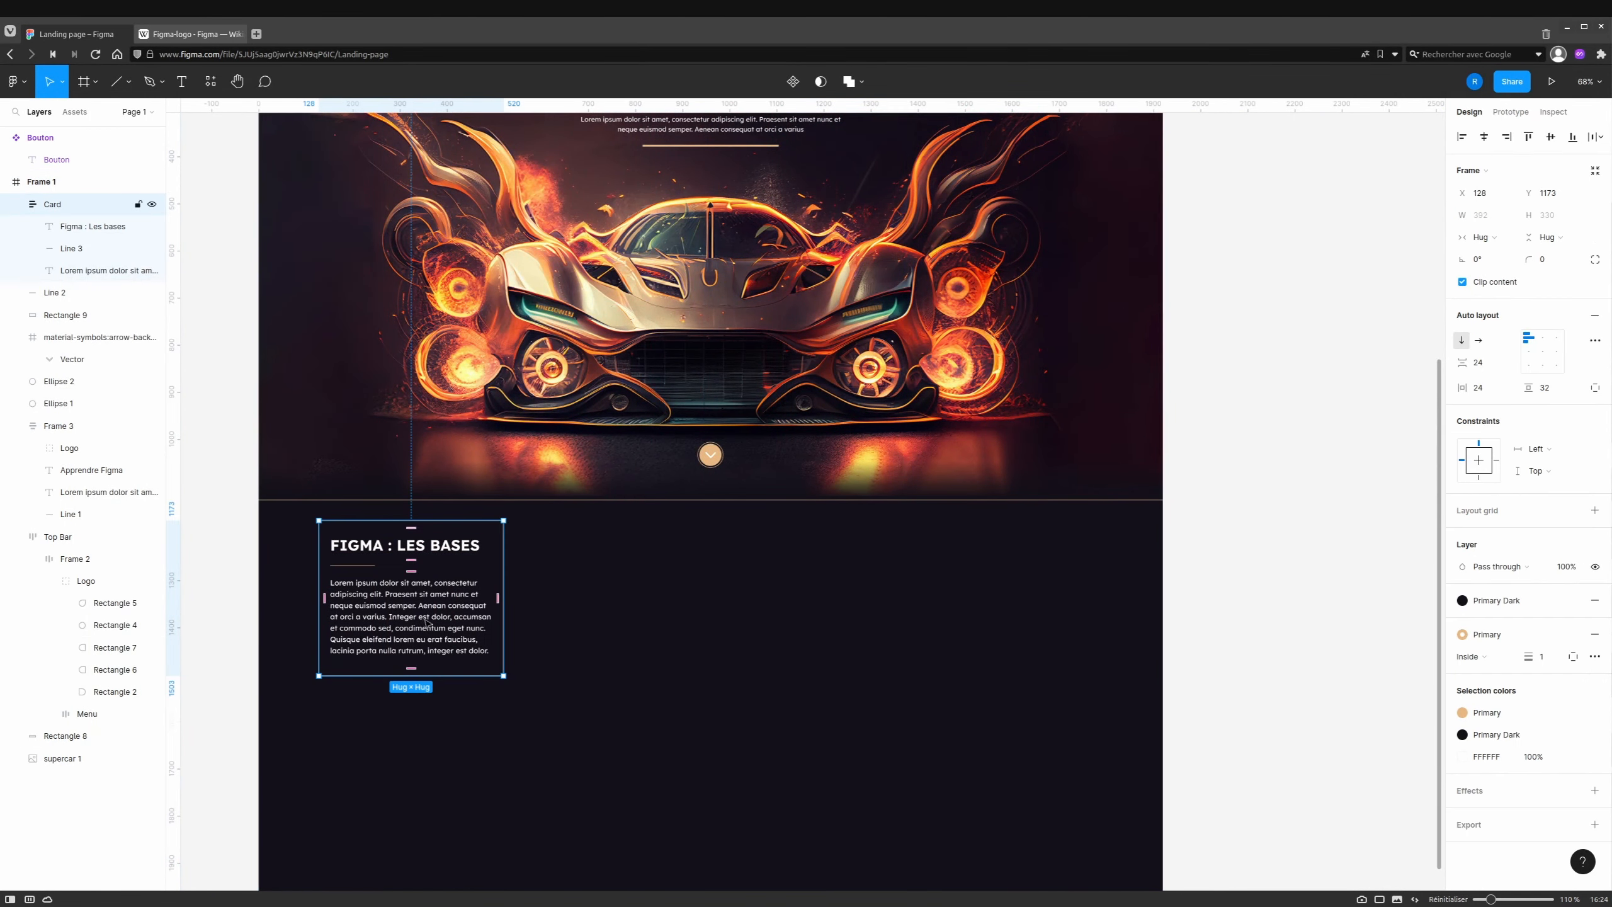
mouse_move(1474, 640)
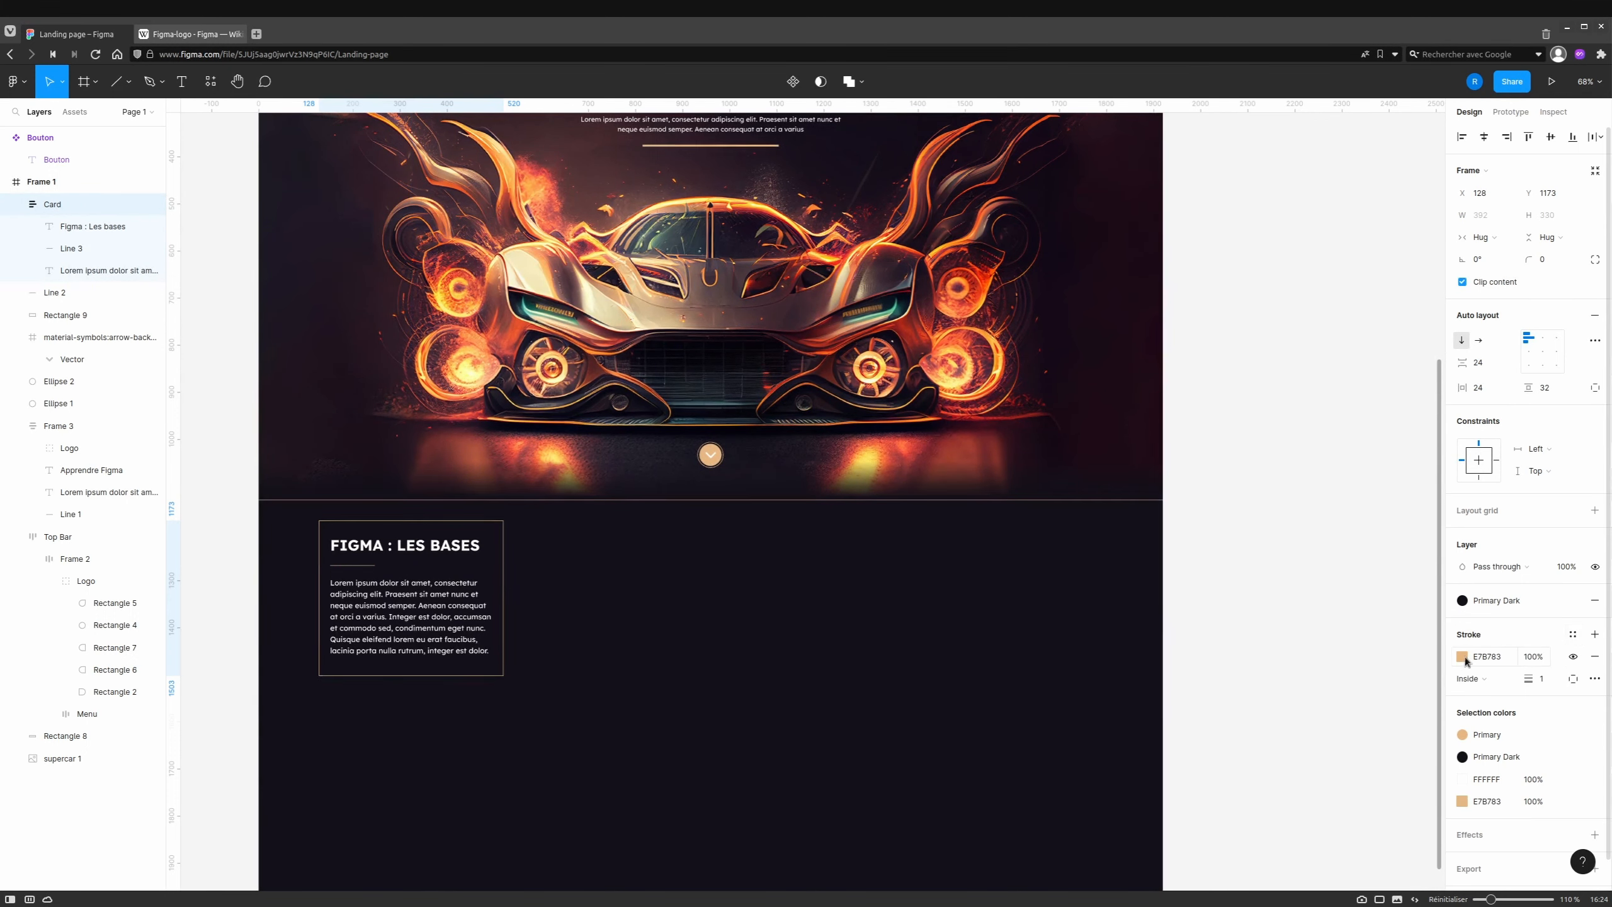
click(1575, 635)
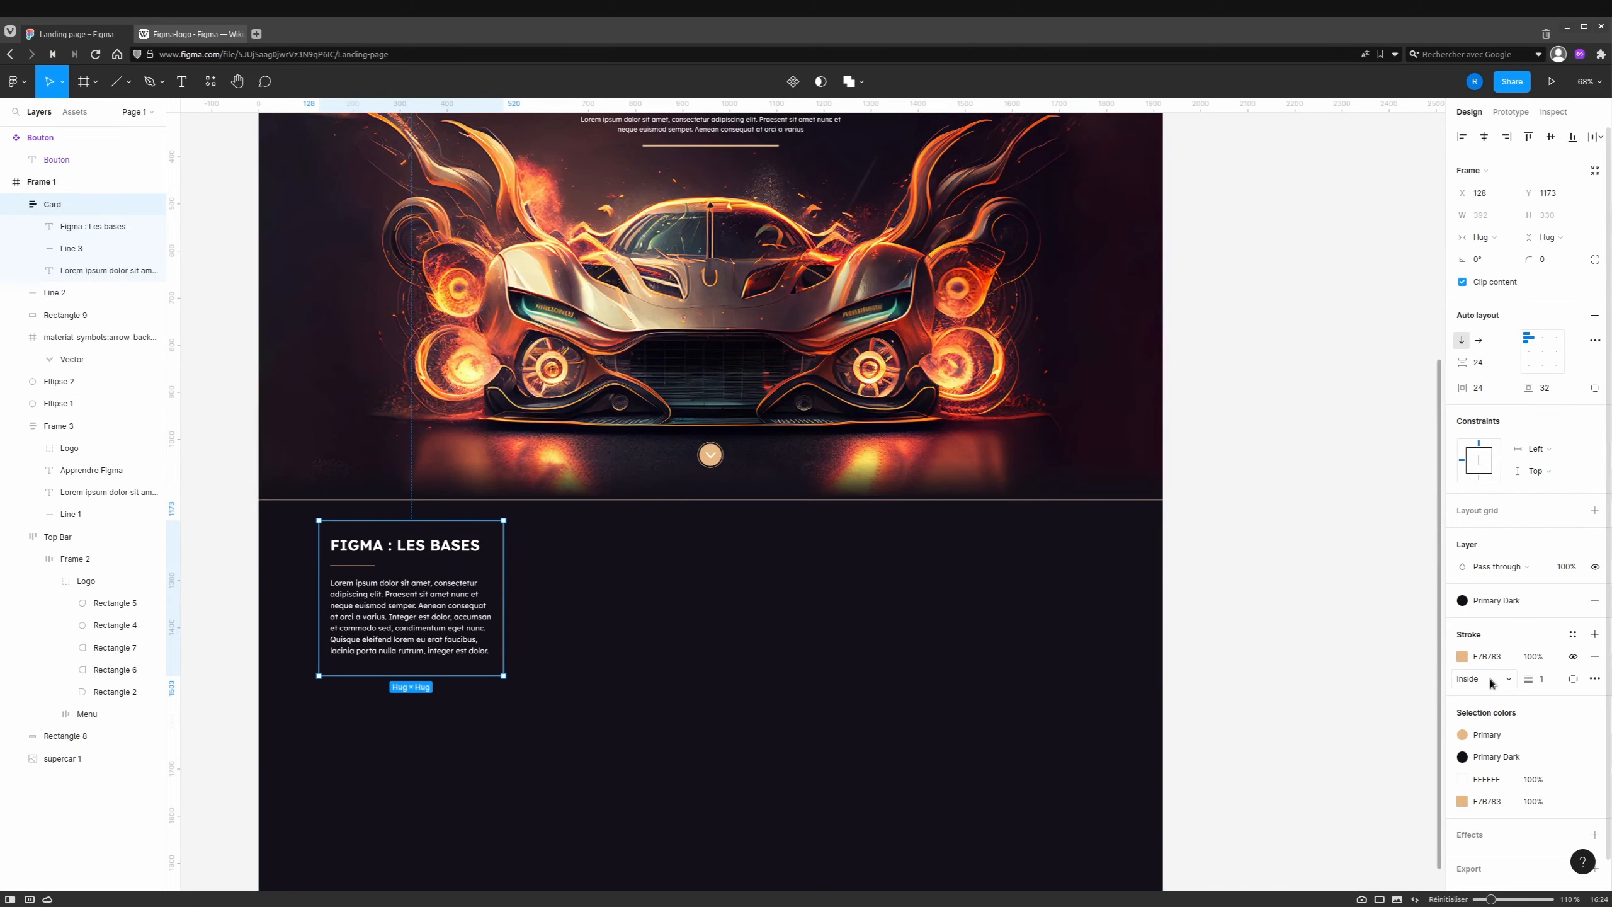
Change the Card frame's stroke to a linear gradient that starts at its upper-left corner and fades diagonally inward near the start of the paragraph.
click(1462, 659)
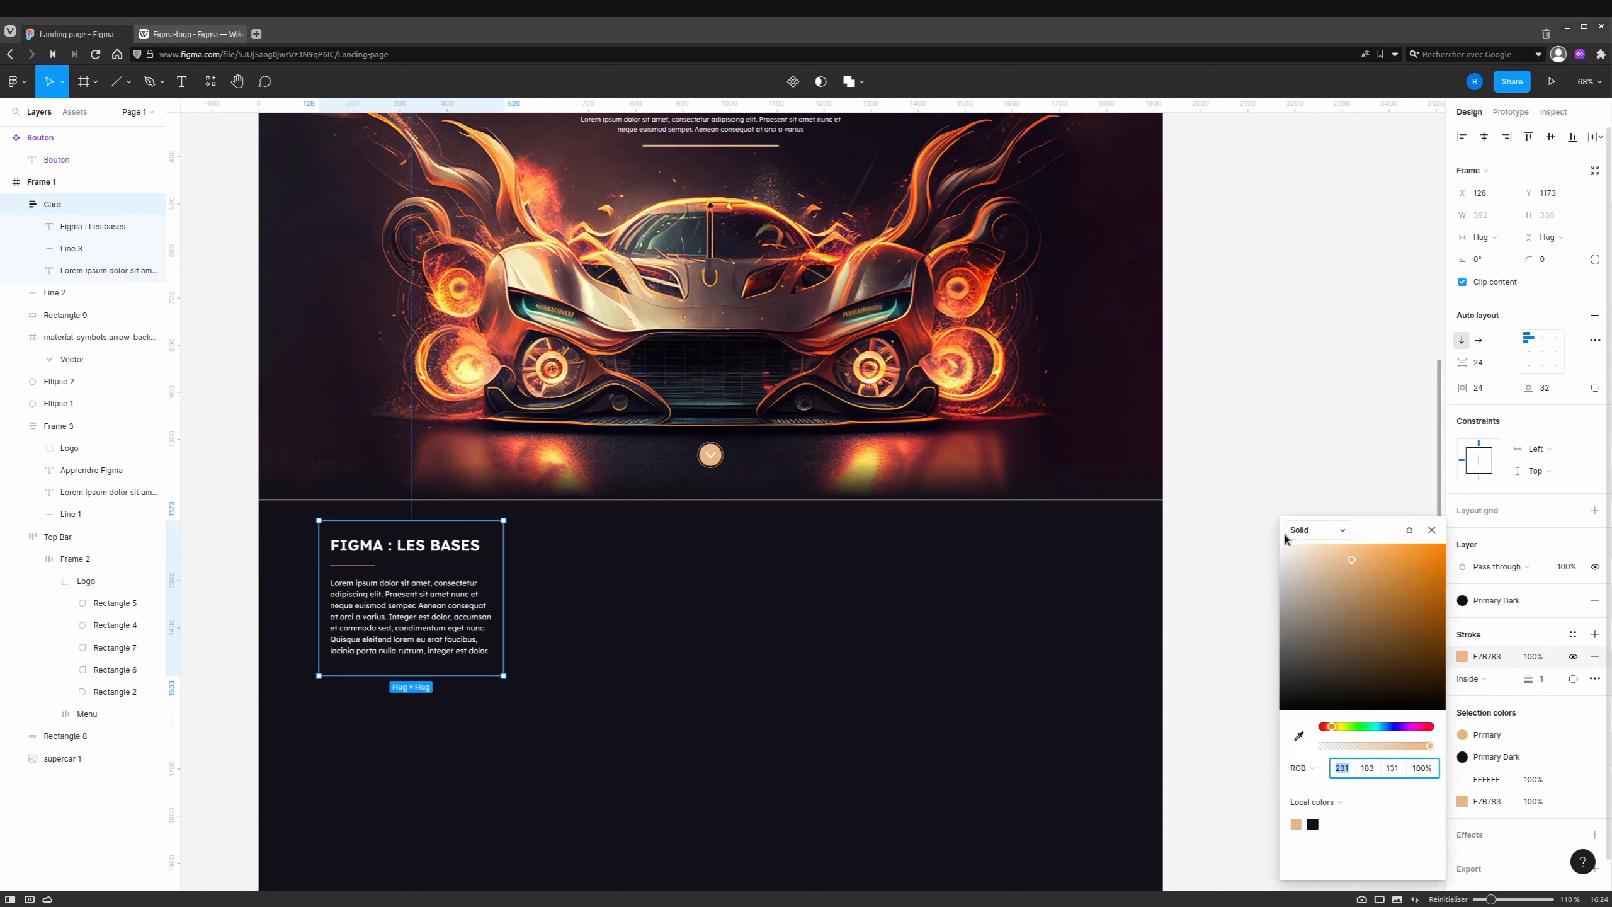
click(1288, 534)
click(1307, 549)
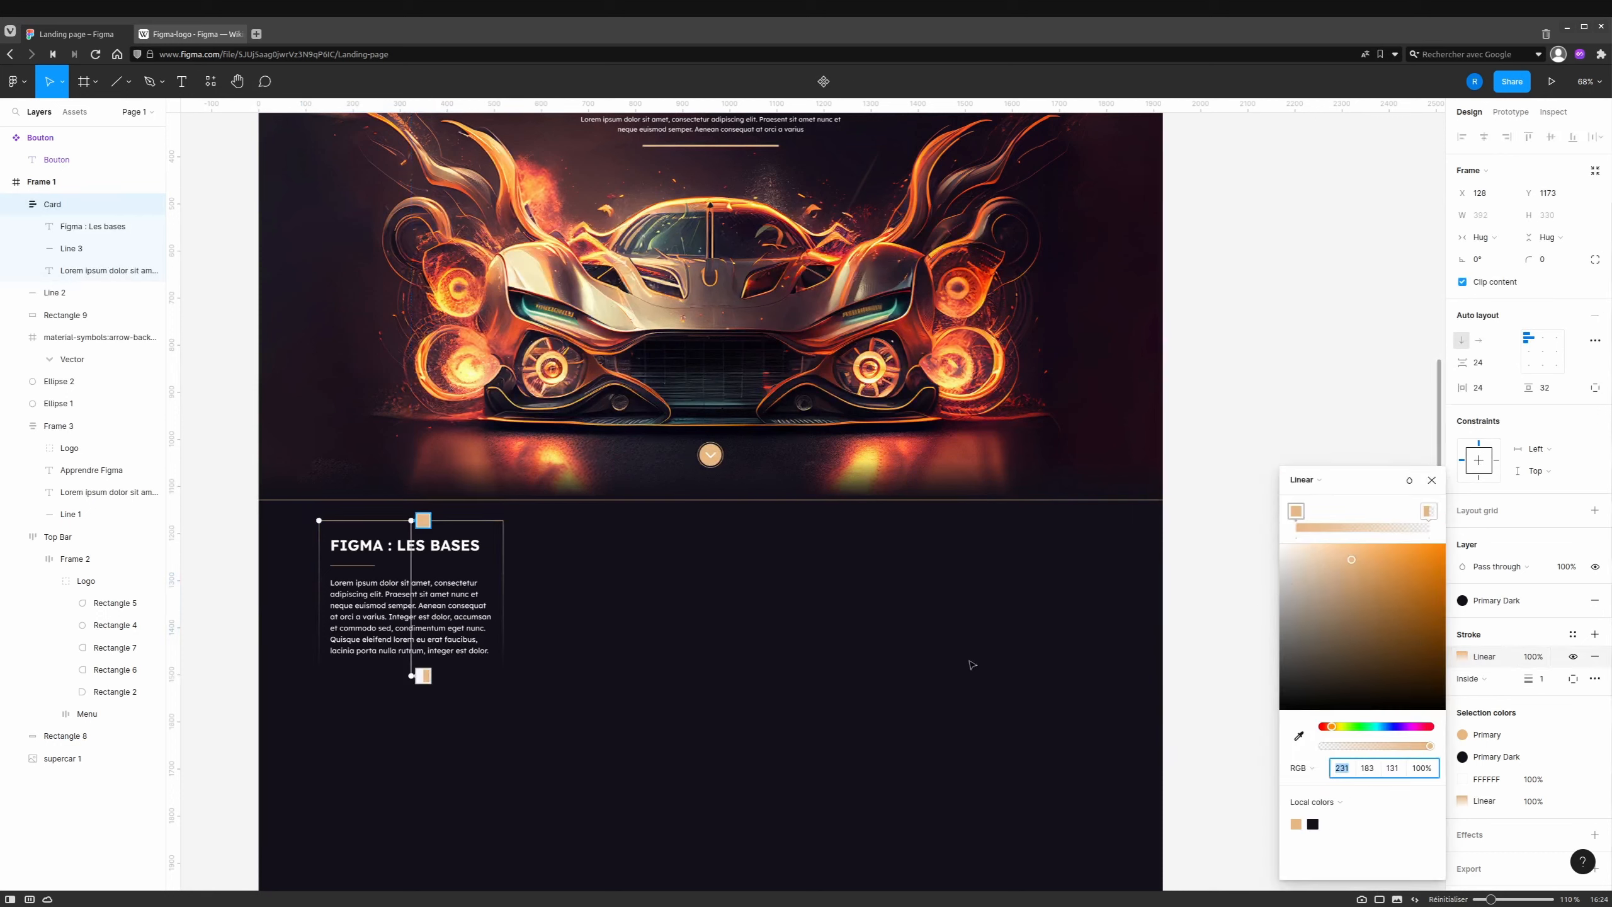
mouse_move(420, 687)
mouse_down()
mouse_move(473, 657)
mouse_move(443, 547)
mouse_move(375, 508)
mouse_move(323, 517)
mouse_up()
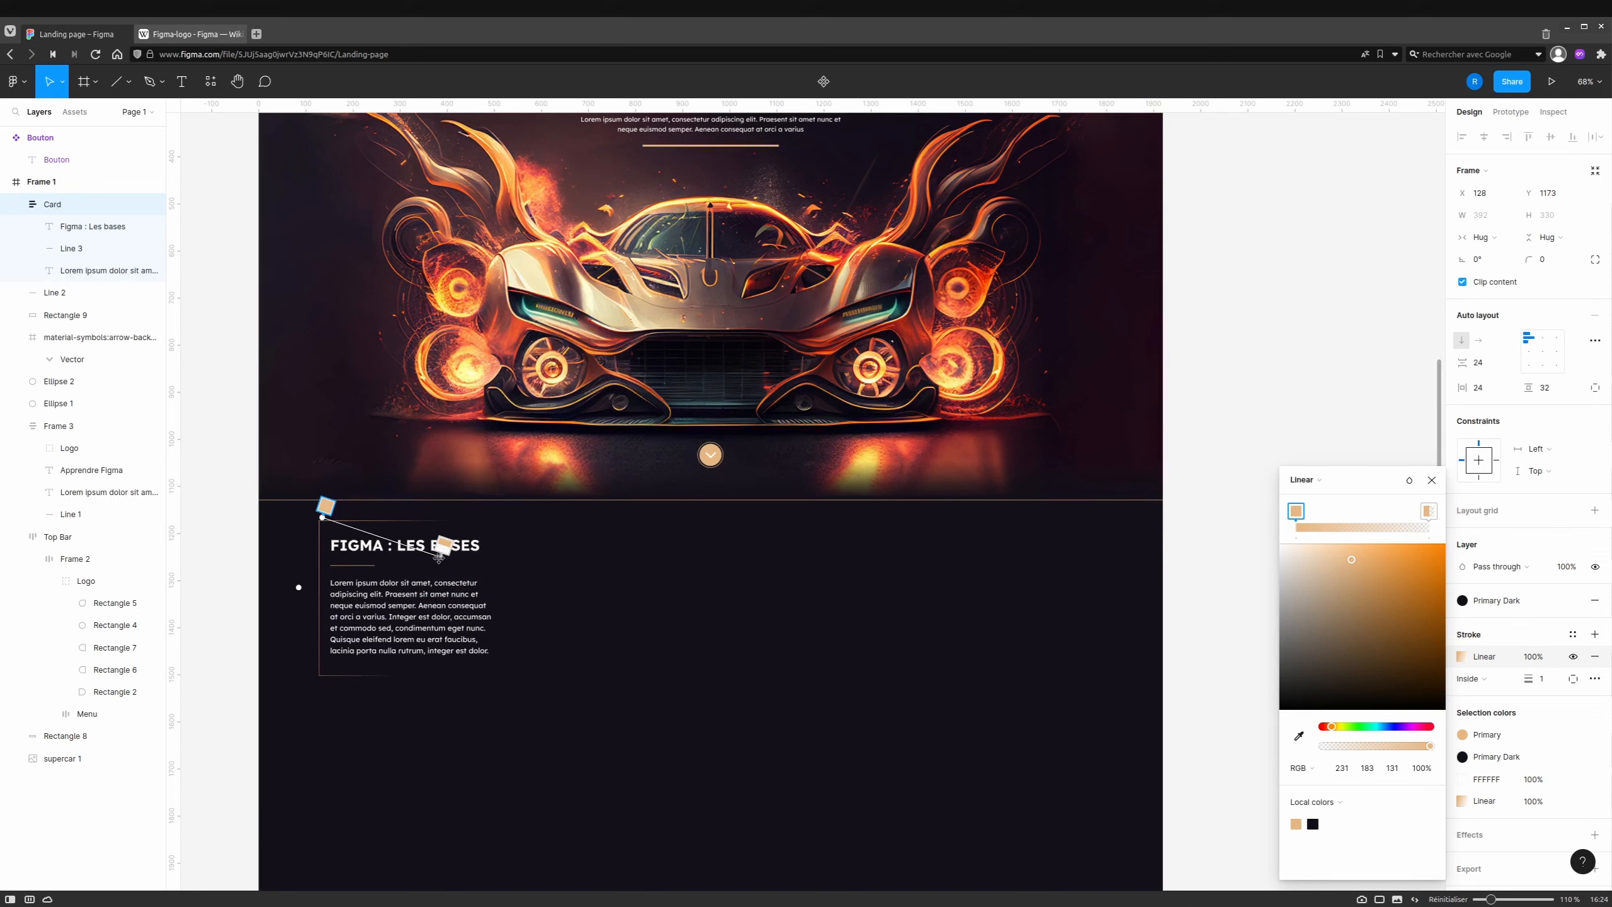
drag(443, 550, 343, 575)
scroll(351, 571, up, 3)
scroll(351, 570, up, 3)
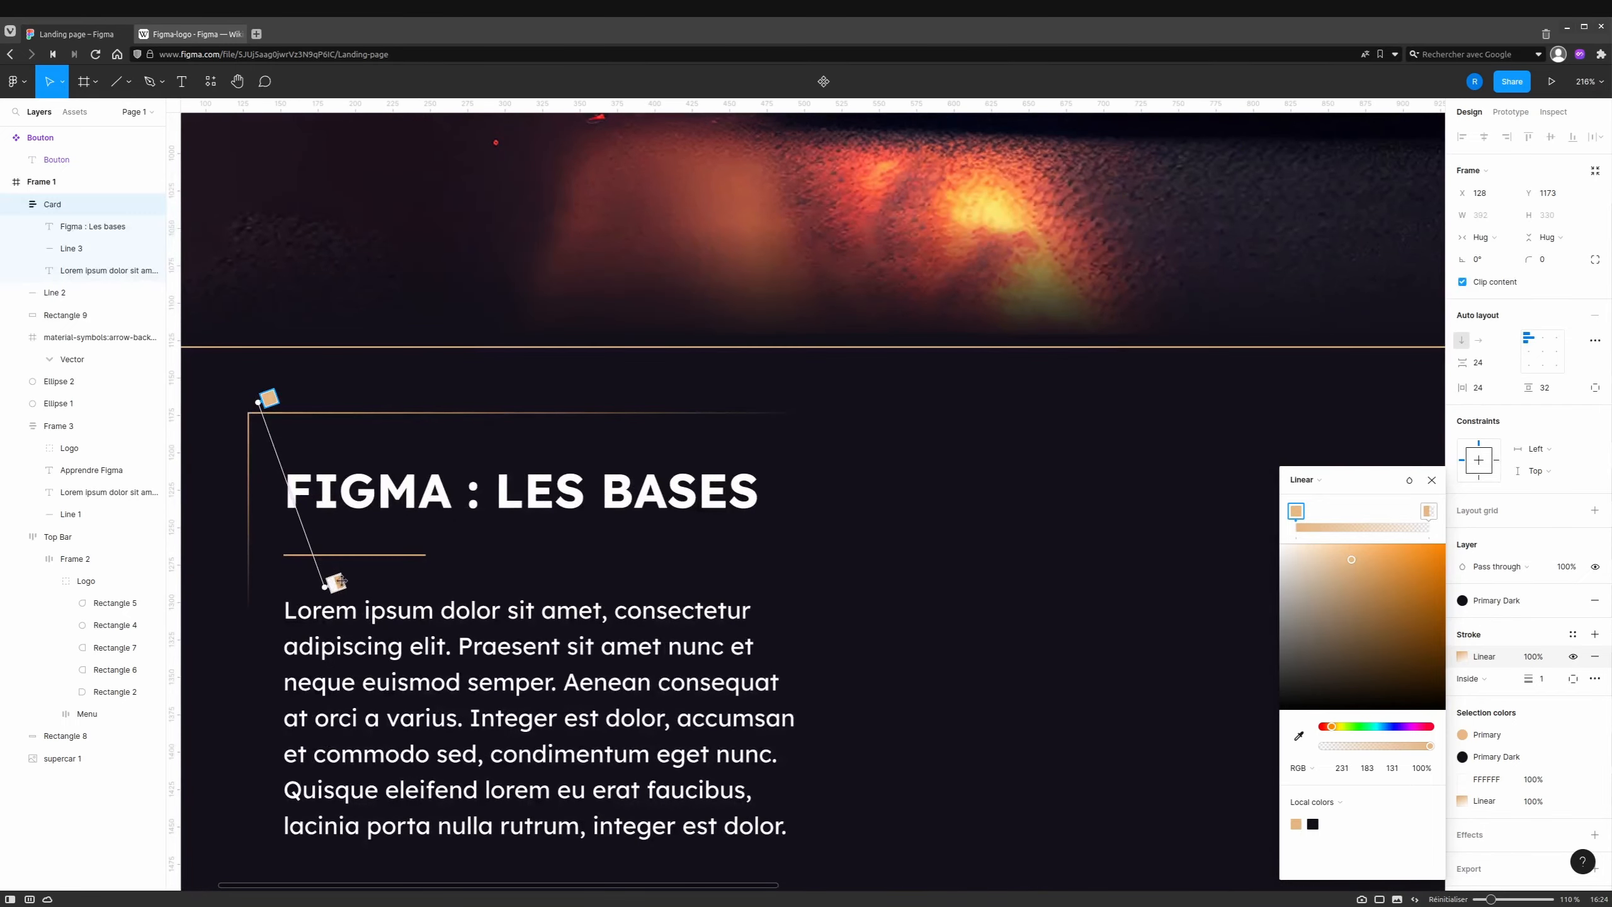
drag(326, 589, 327, 598)
Set the Card frame's stroke thickness to 2 and close the gradient editor.
click(1542, 683)
key(Up)
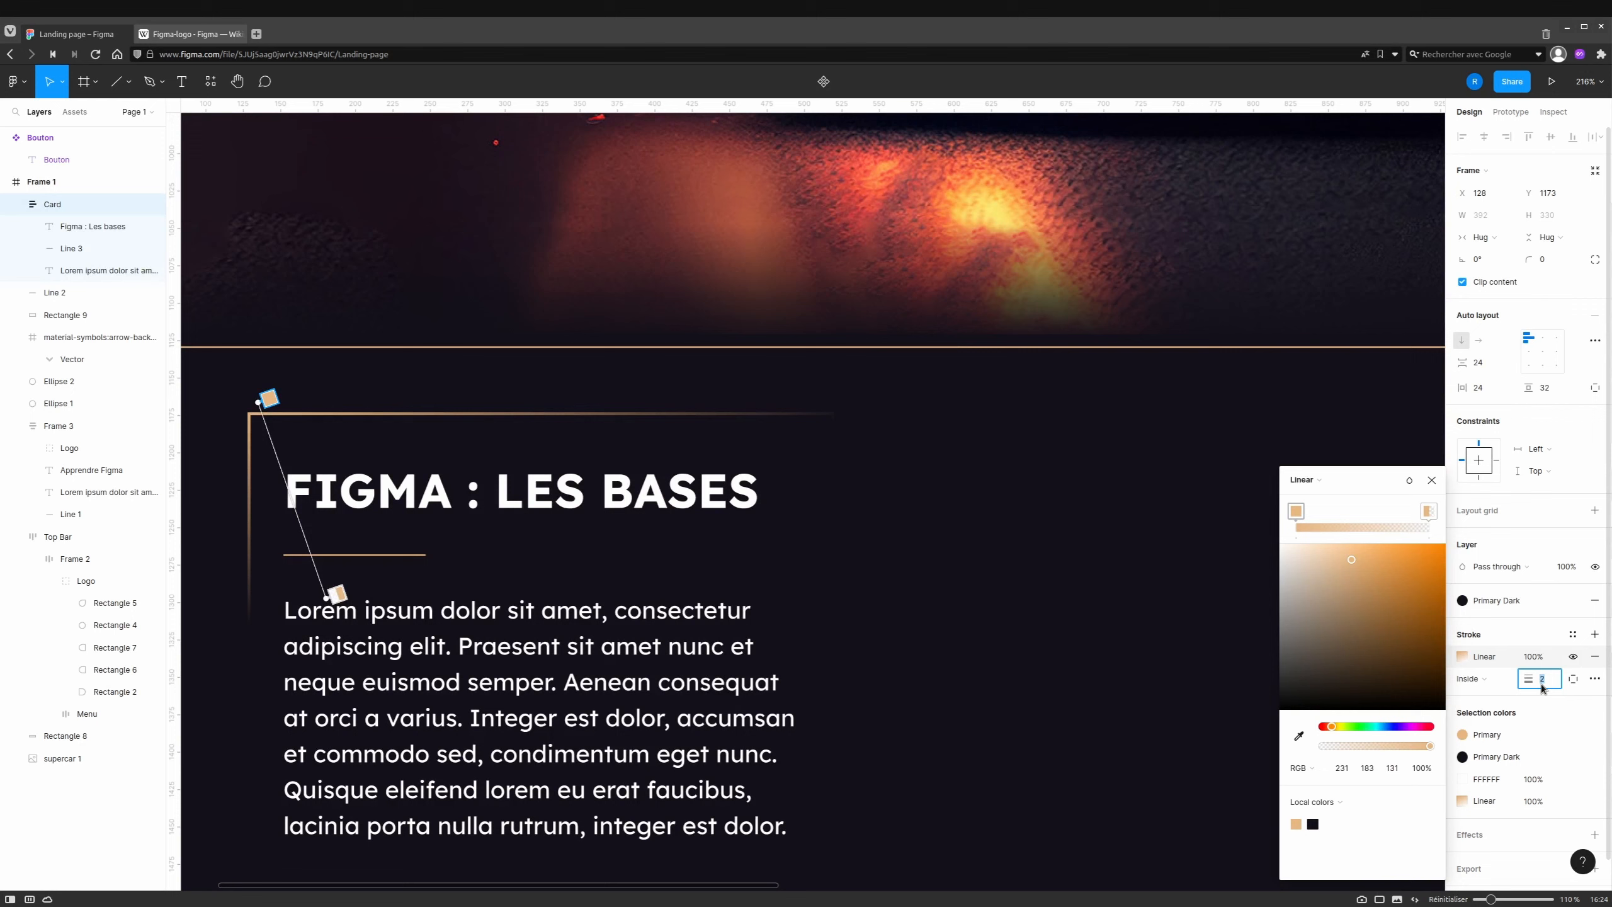
key(Return)
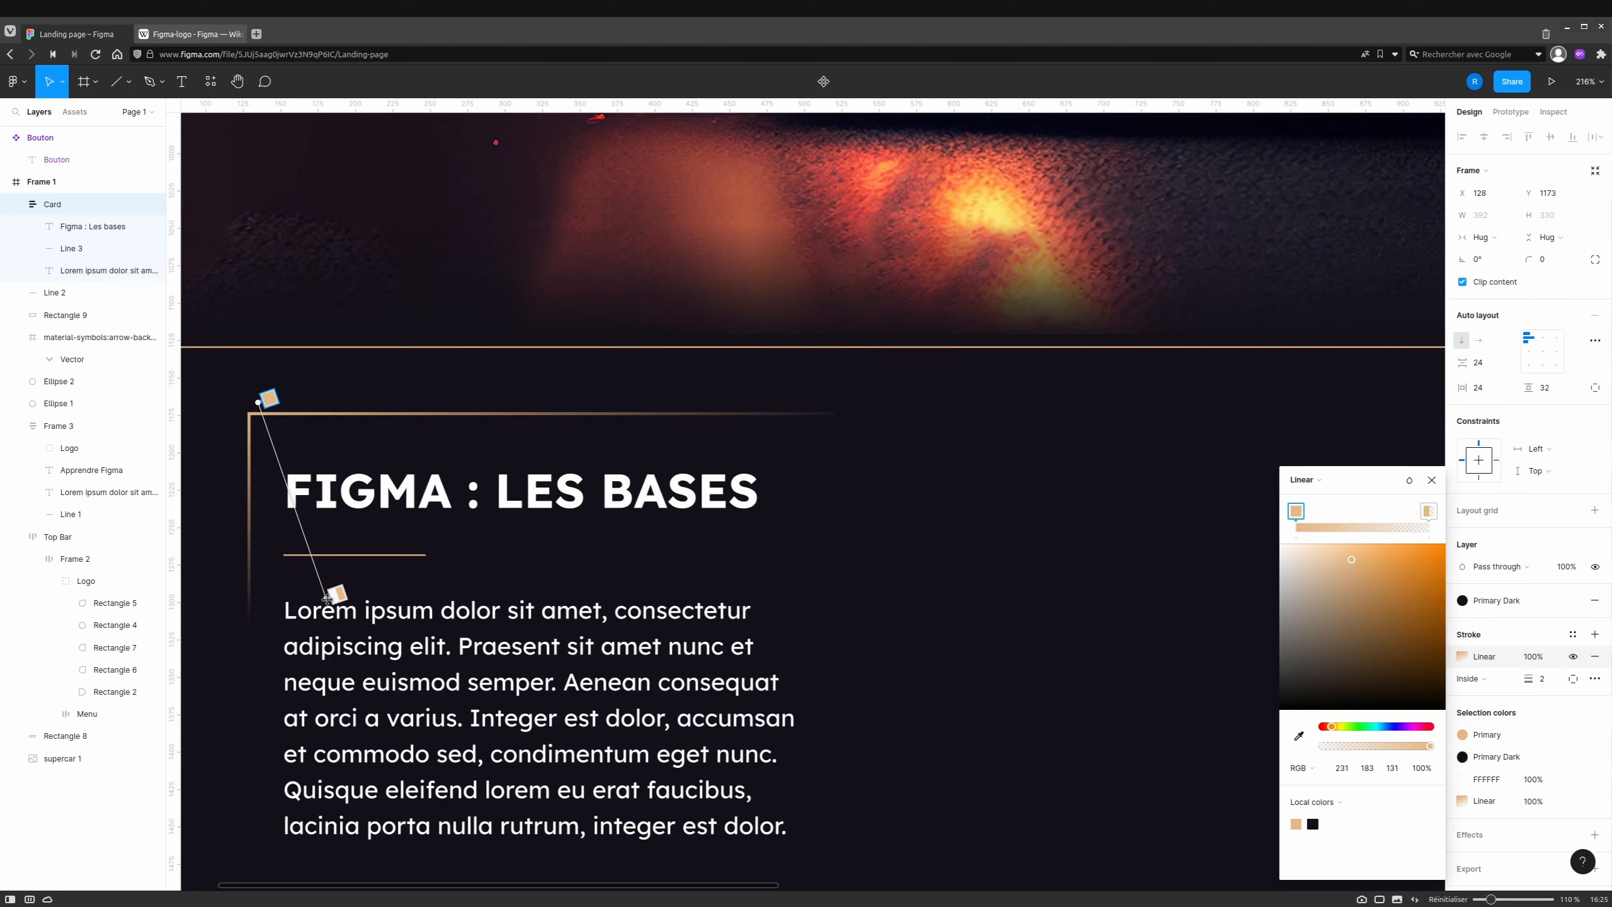
scroll(705, 600, down, 3)
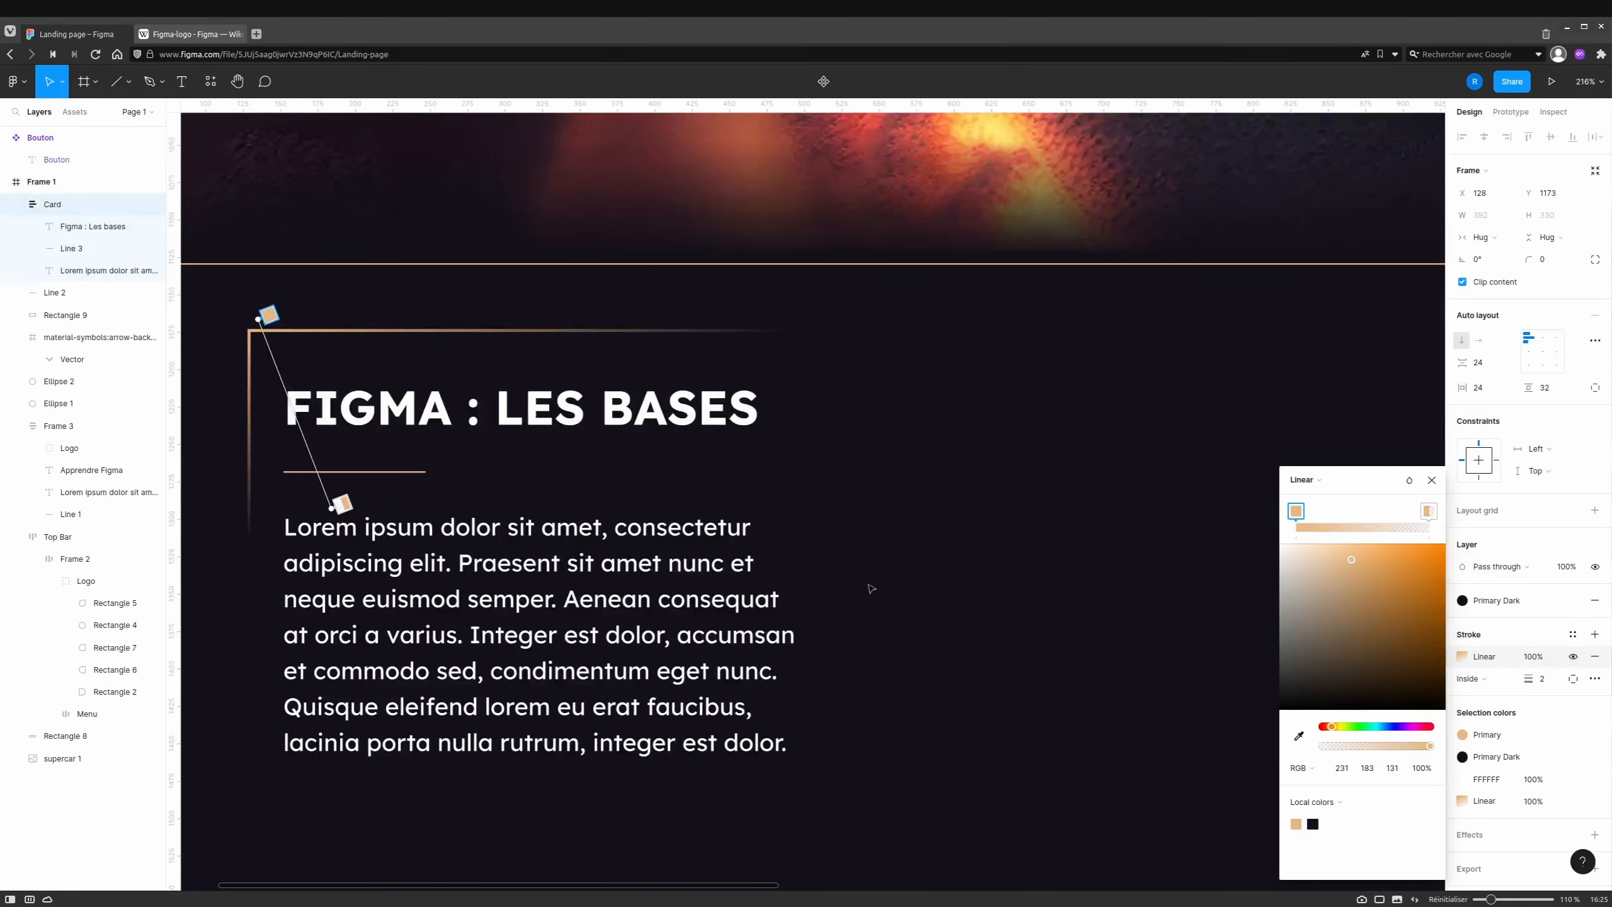
scroll(872, 589, down, 4)
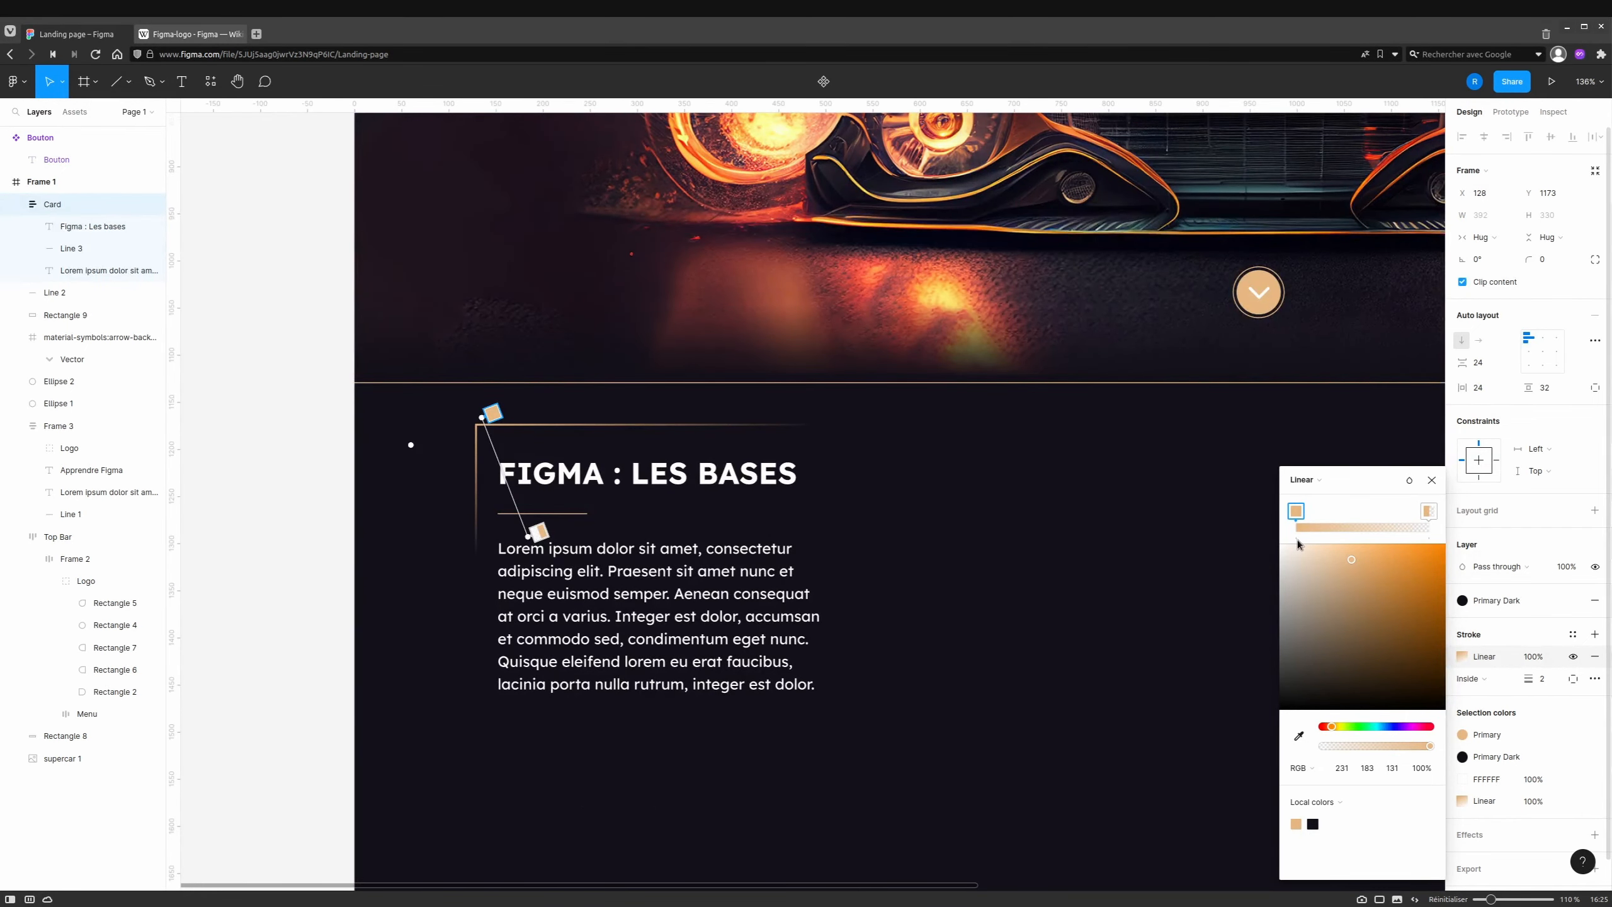
click(1517, 633)
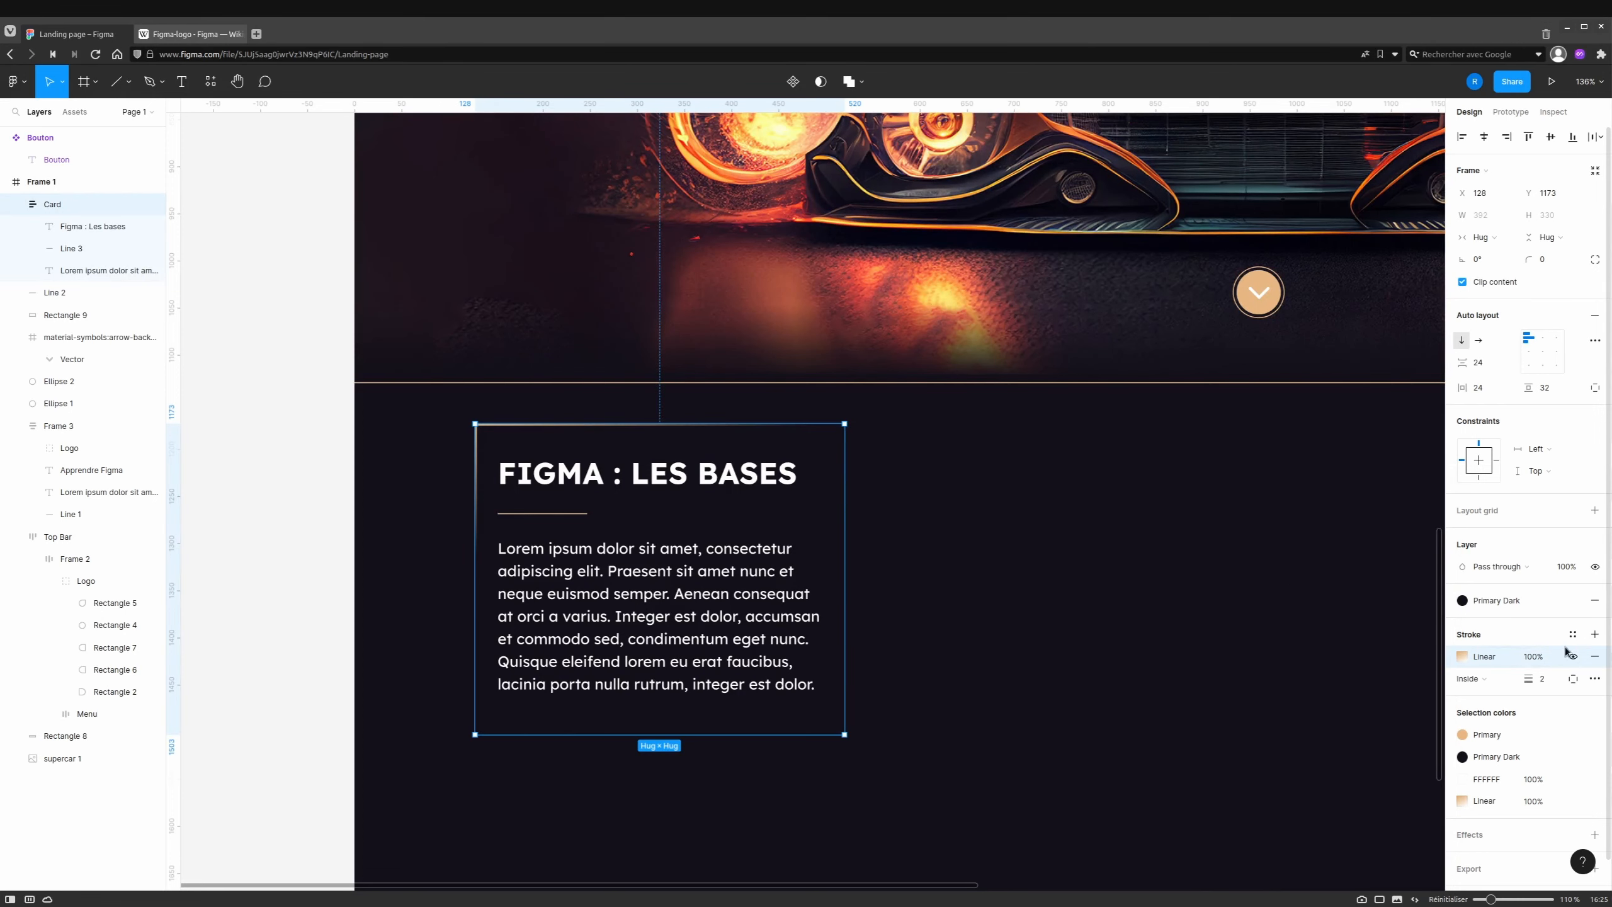
Duplicate the Card frame's linear gradient stroke and remove the added 000000 stroke, leaving two linear strokes.
click(1595, 633)
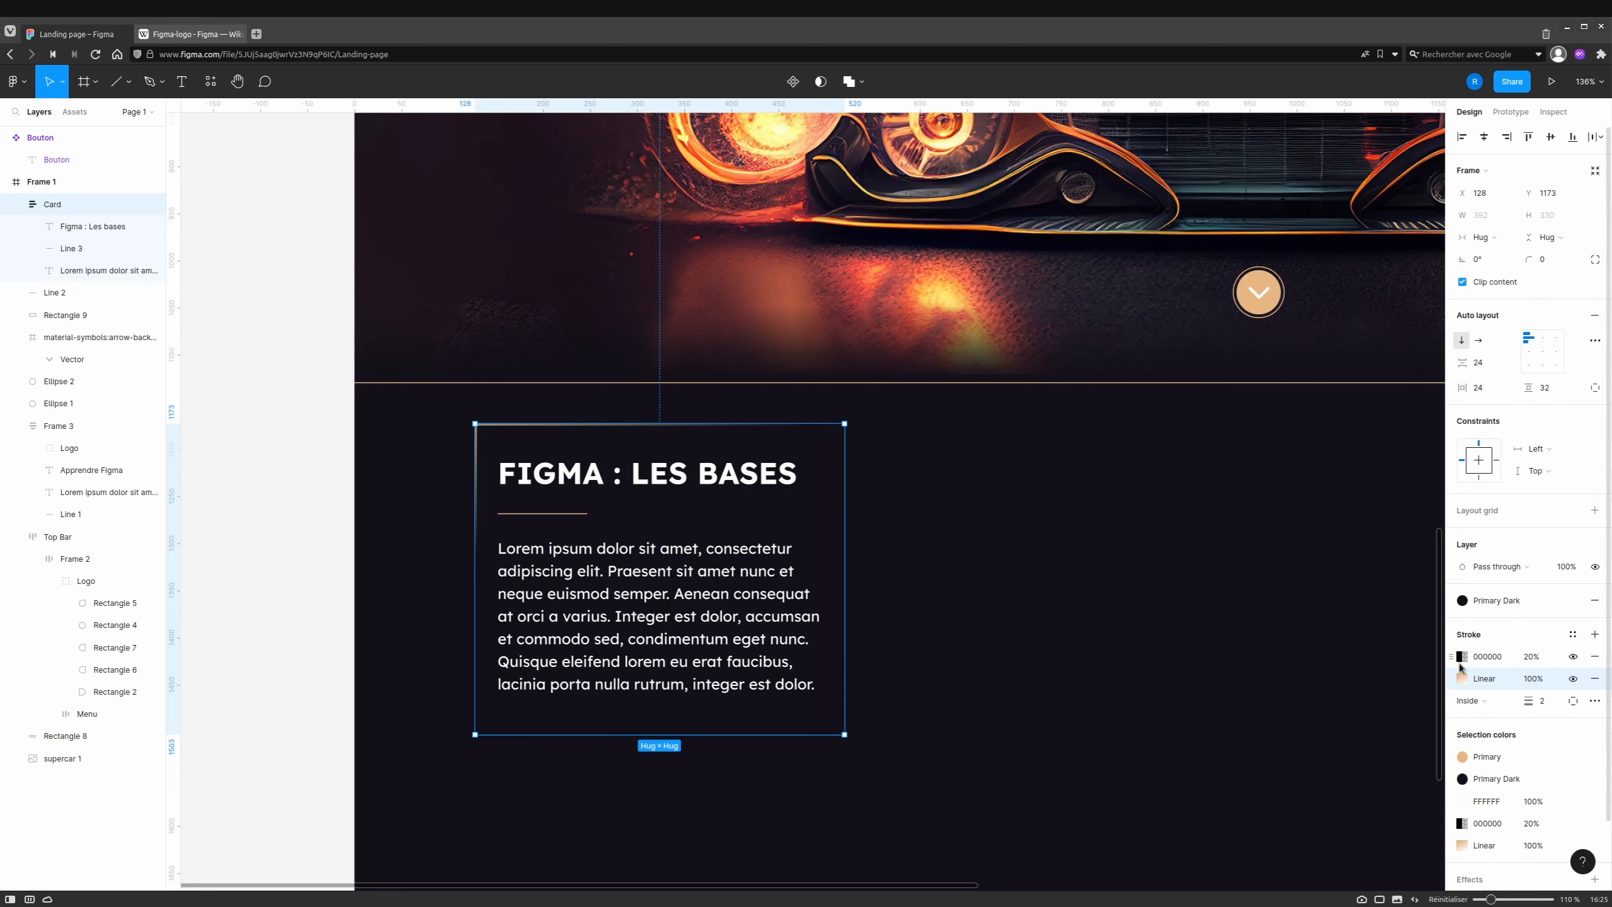
click(1595, 656)
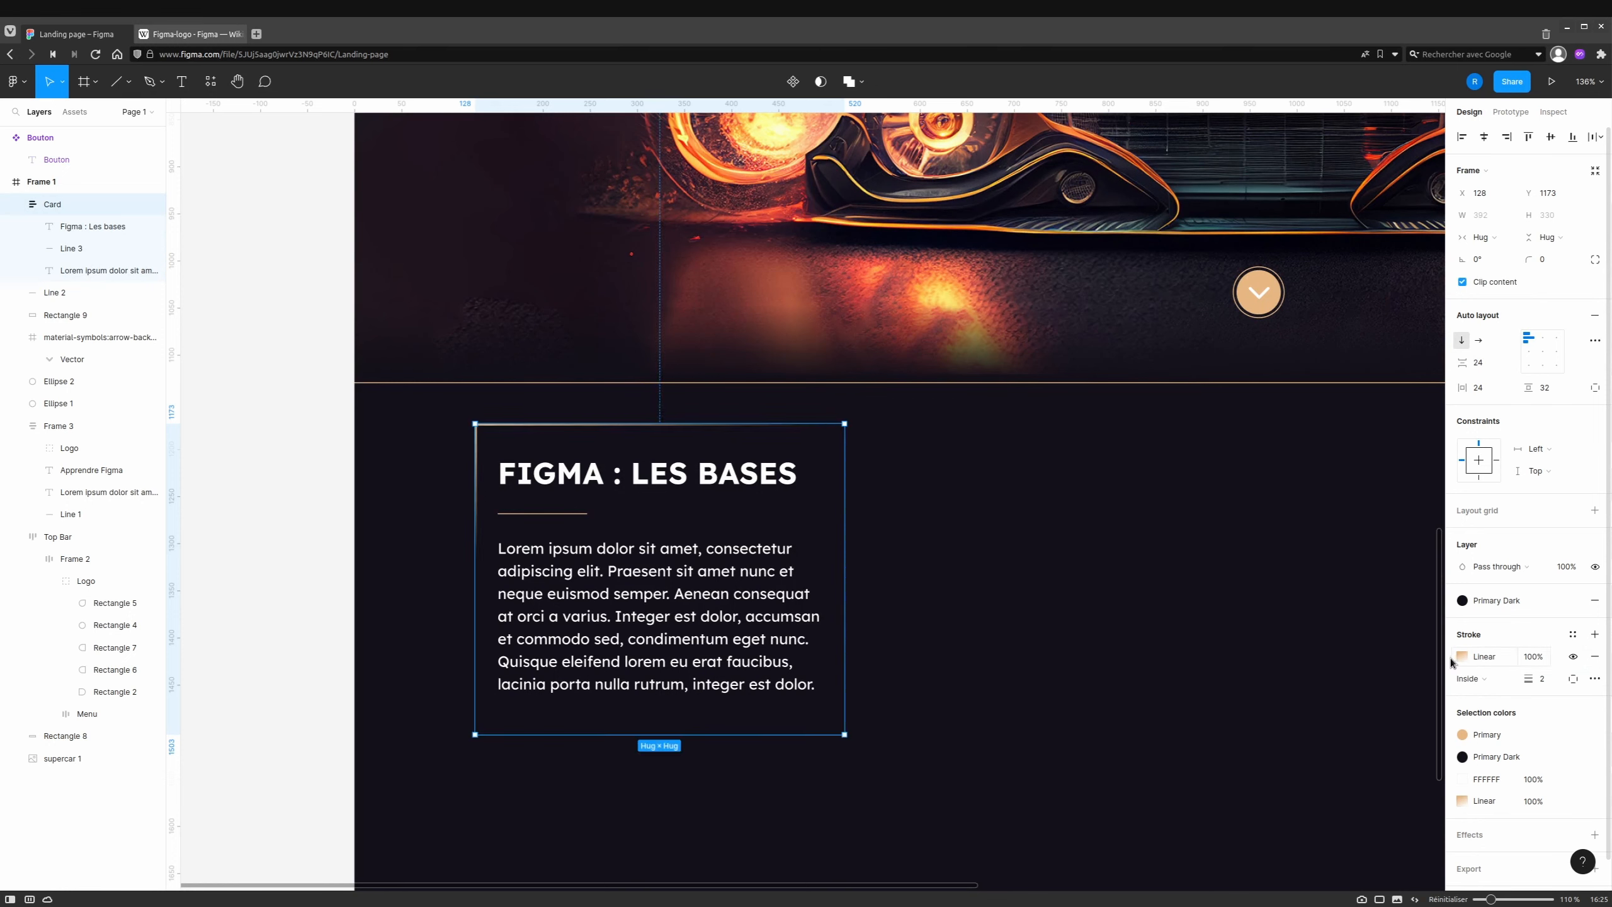
click(1595, 634)
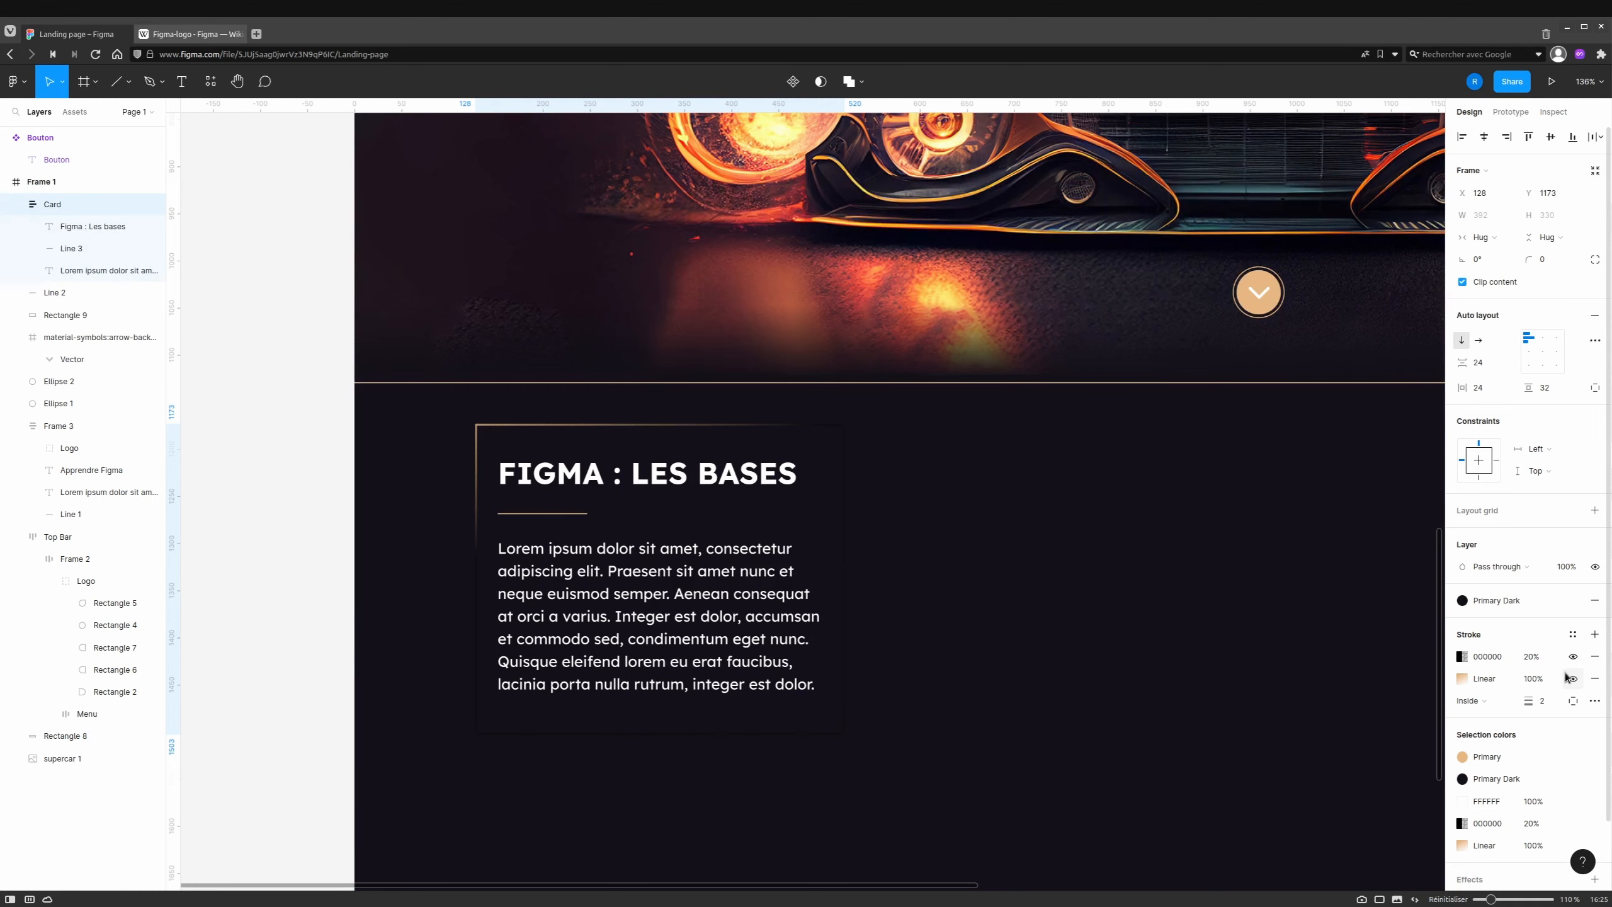
click(1454, 683)
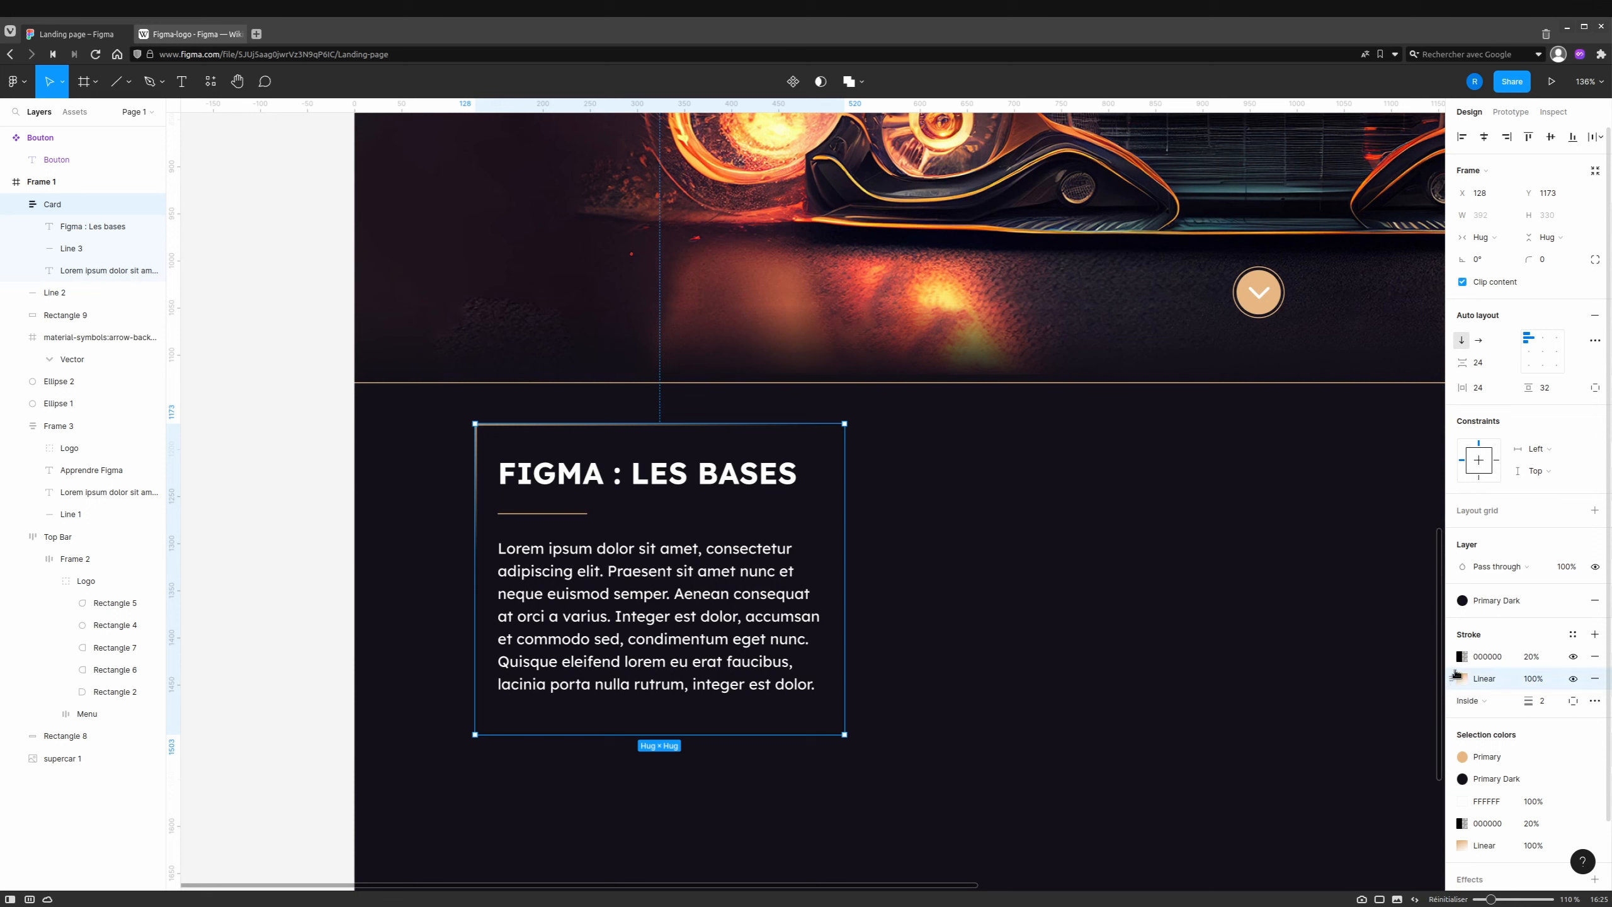
key(ctrl+v)
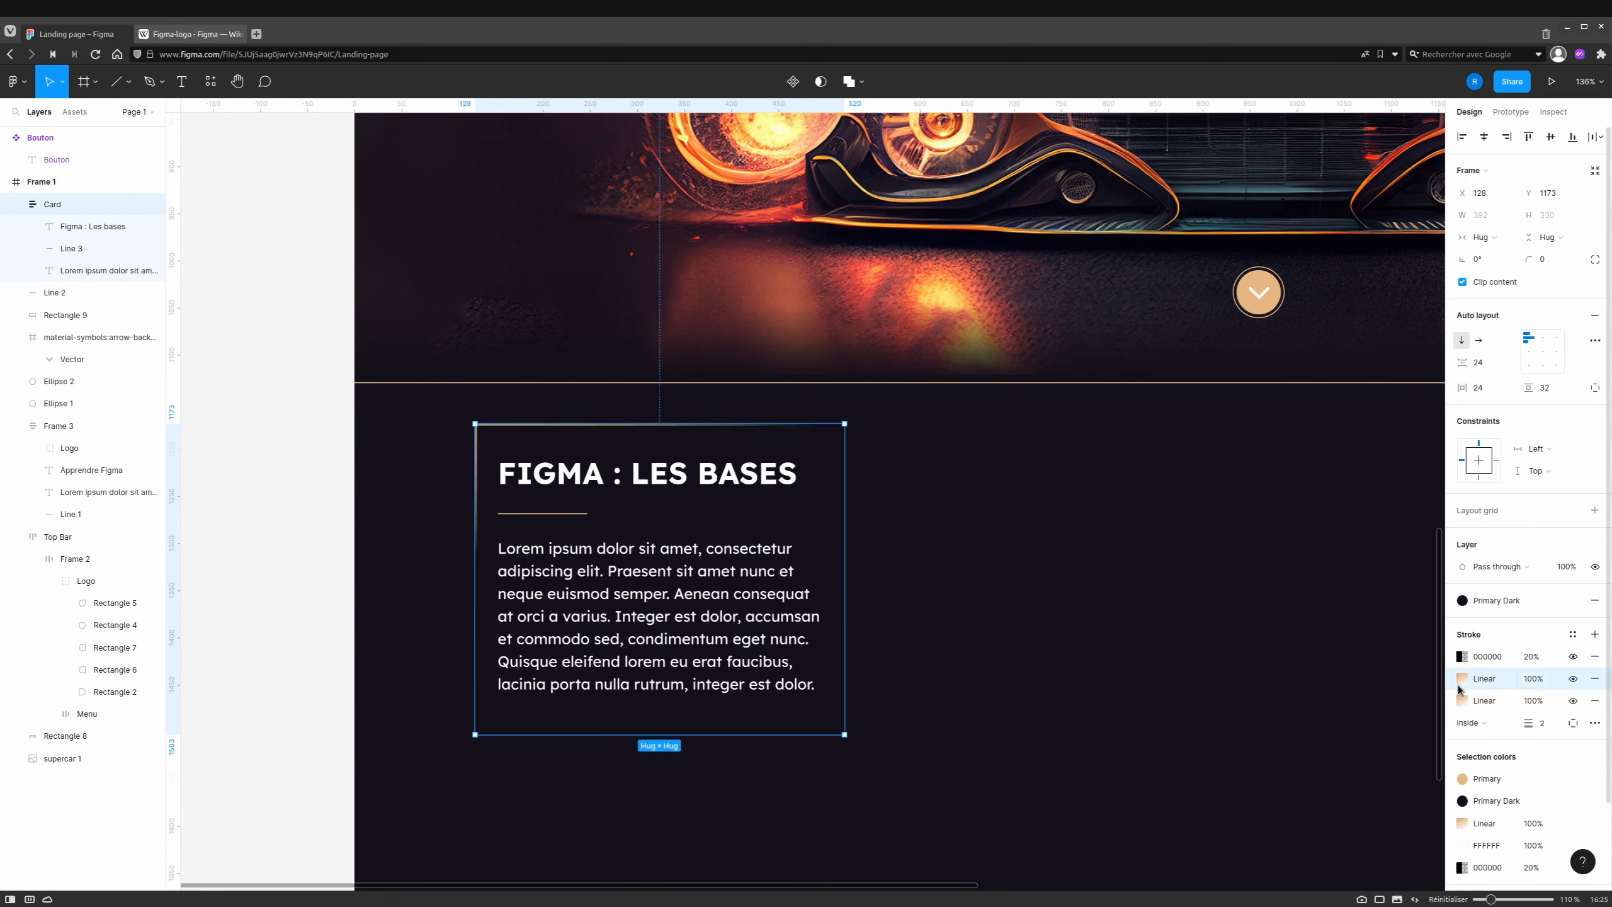
click(1595, 656)
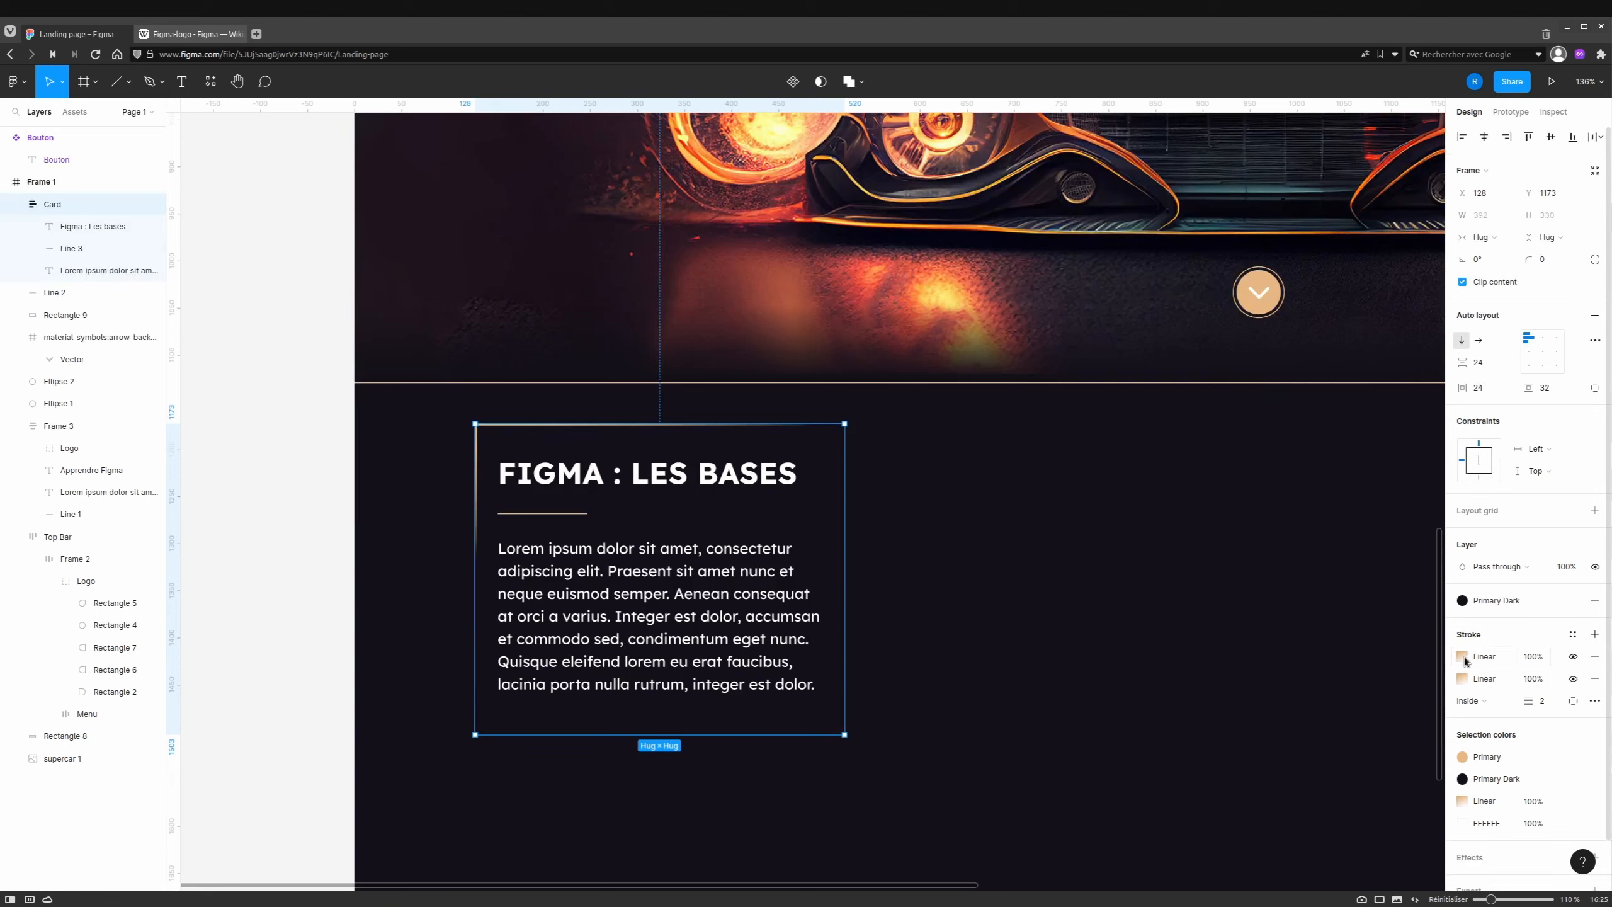
Reposition the first linear stroke's gradient to start at the Card's lower-right corner and fade toward the inside of the card.
click(1463, 657)
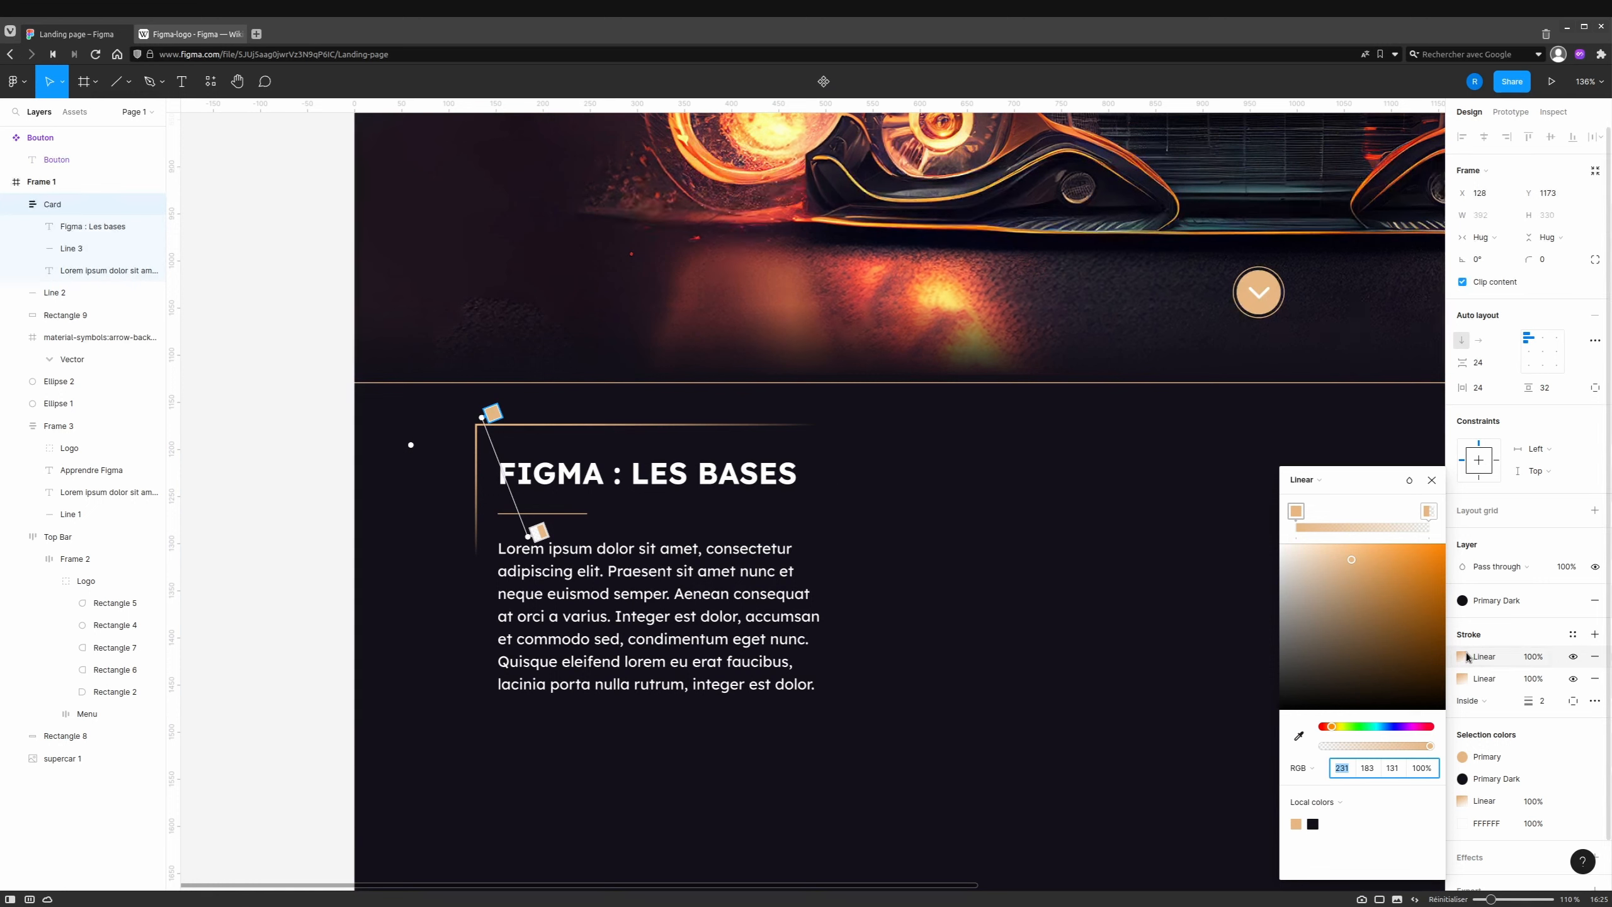
mouse_move(494, 408)
mouse_down()
mouse_move(522, 544)
mouse_move(841, 734)
mouse_up()
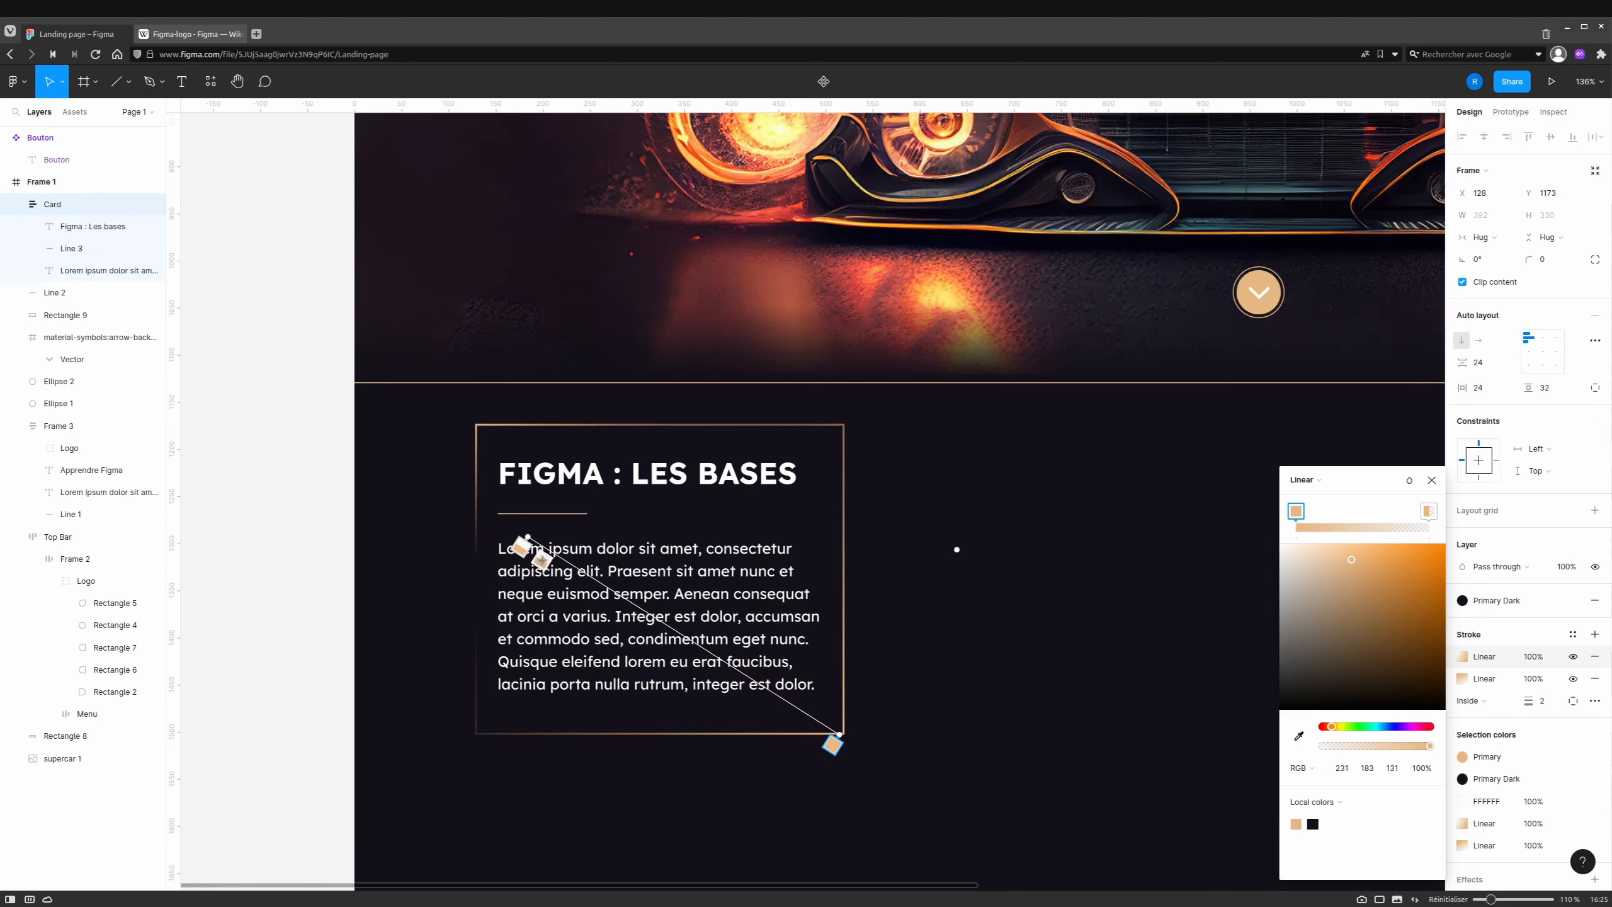
mouse_move(530, 538)
mouse_down()
mouse_move(629, 562)
mouse_move(726, 626)
mouse_move(801, 633)
mouse_up()
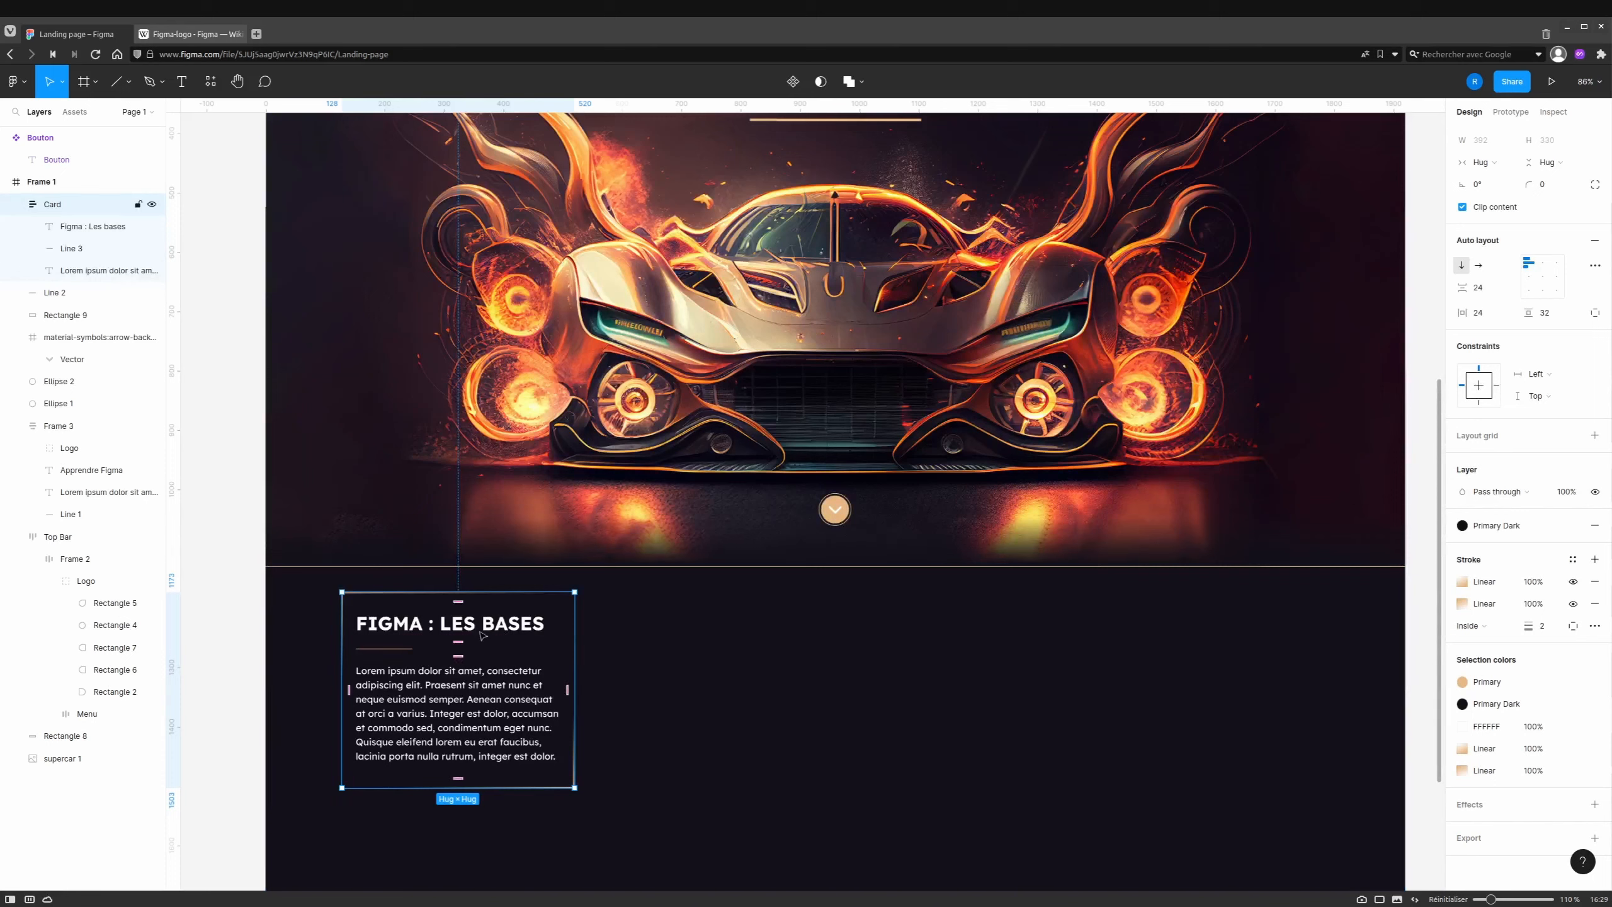
Open the detailed type settings for the card title "Figma : Les bases".
click(481, 628)
double_click(484, 628)
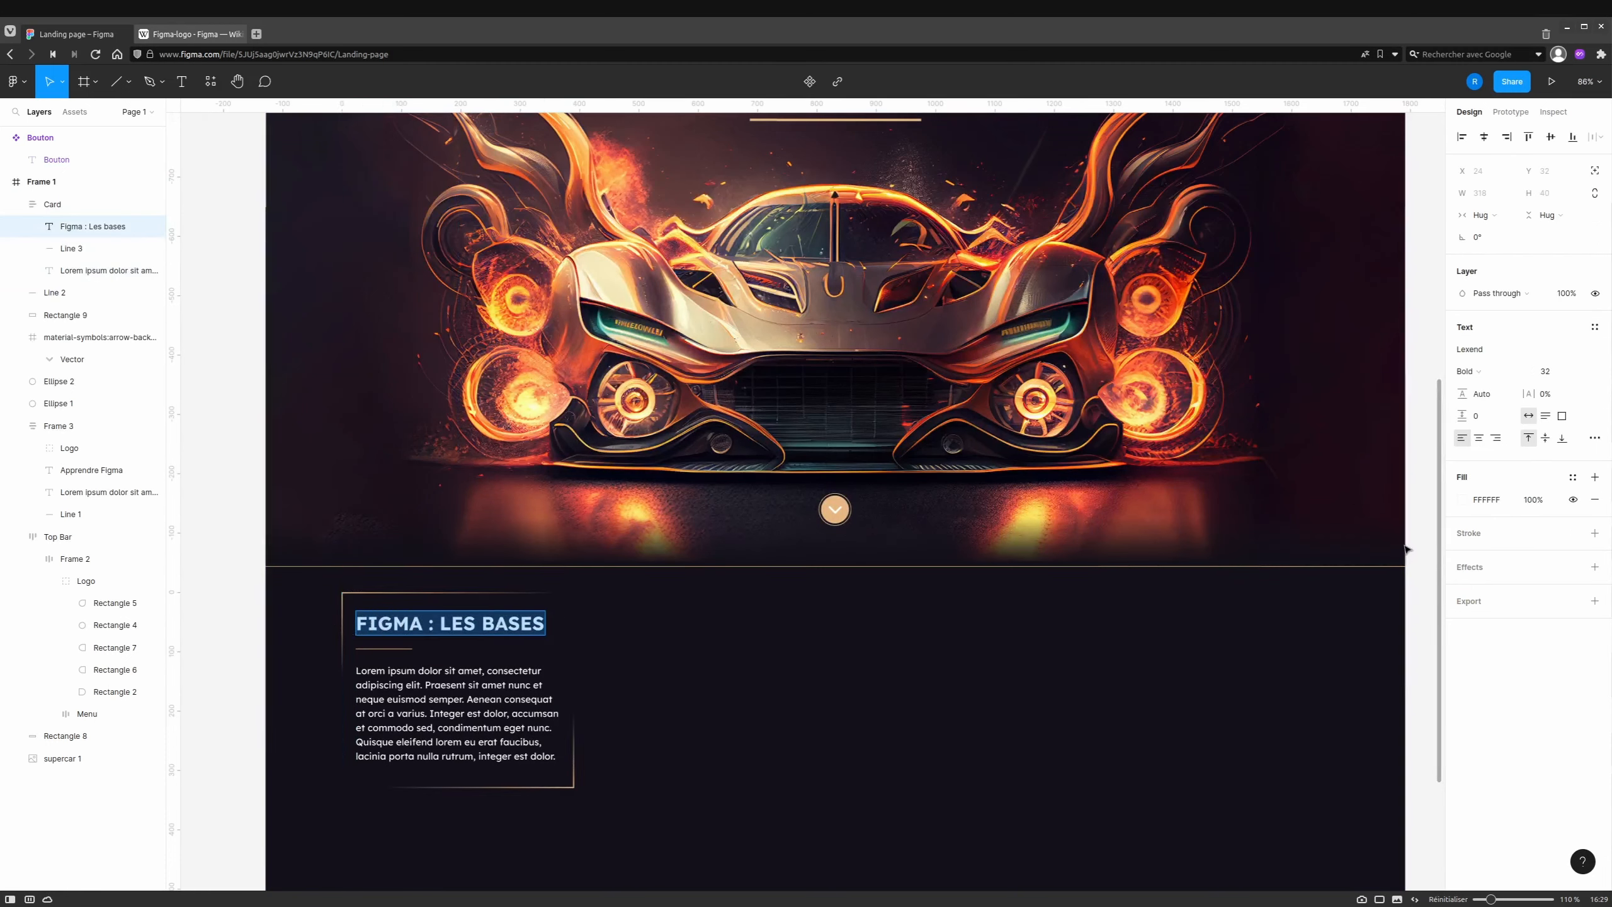
drag(884, 265, 866, 472)
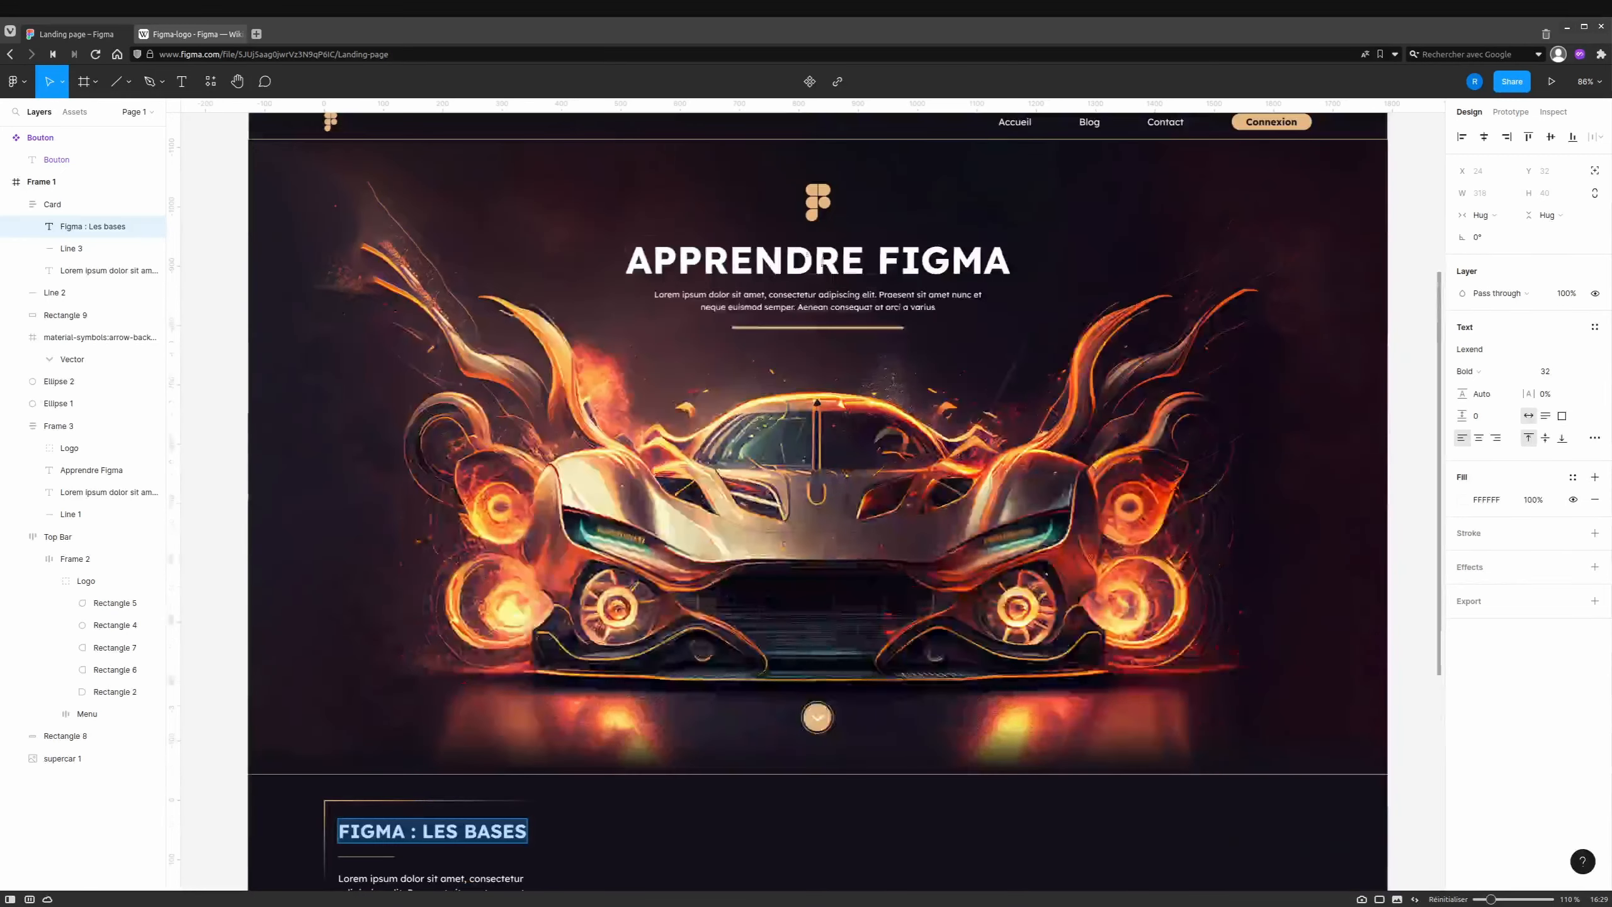
drag(669, 674, 760, 468)
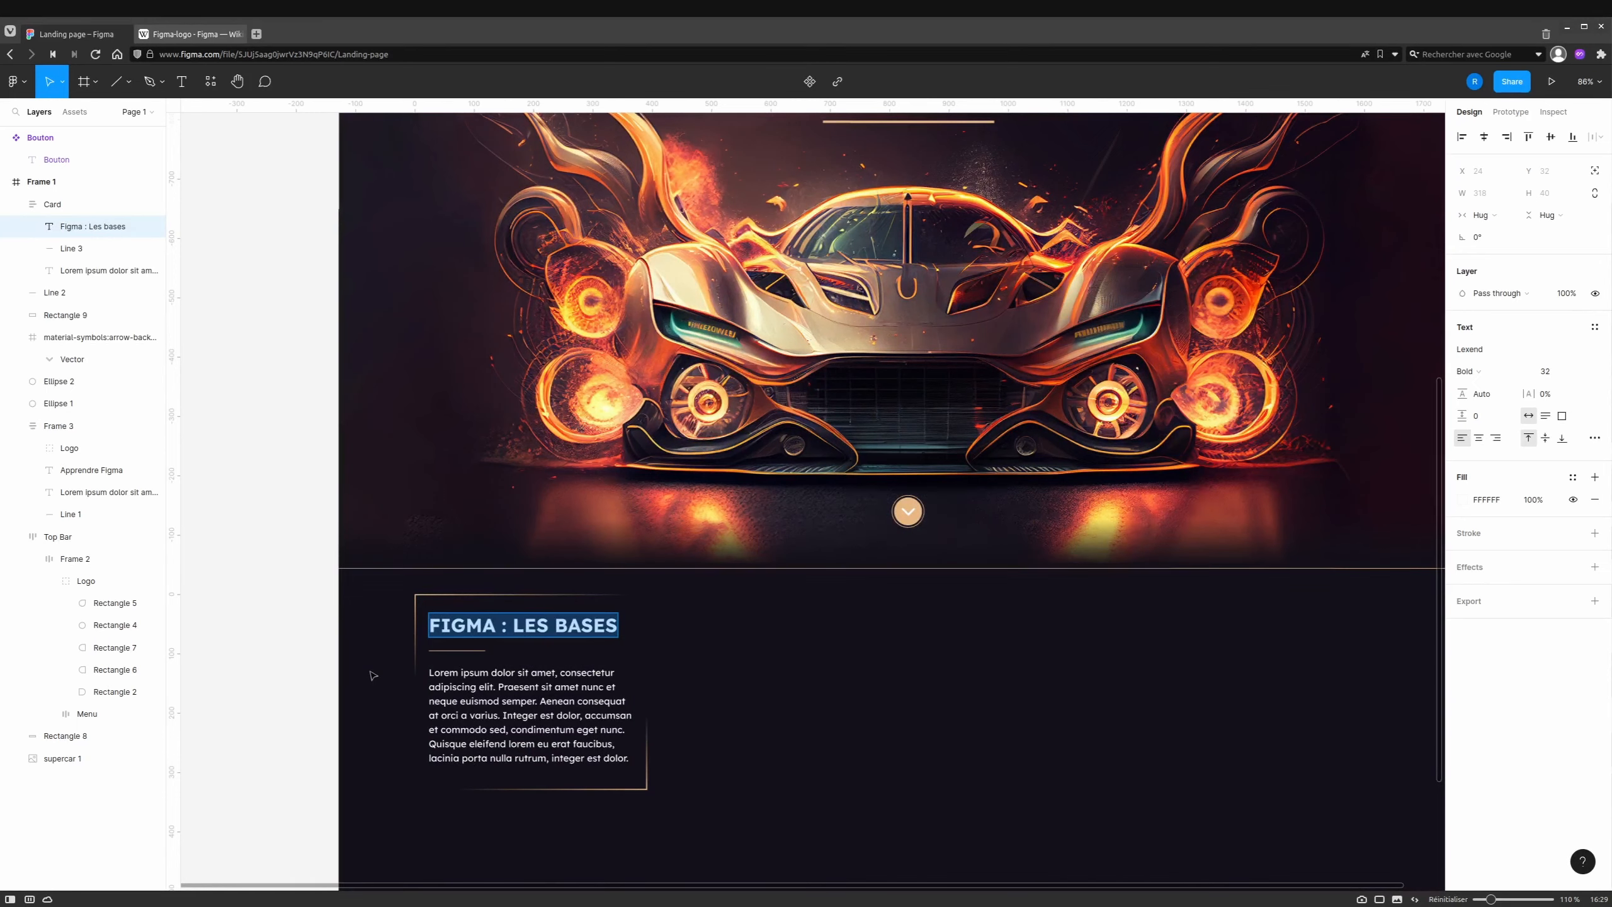
scroll(634, 445, up, 3)
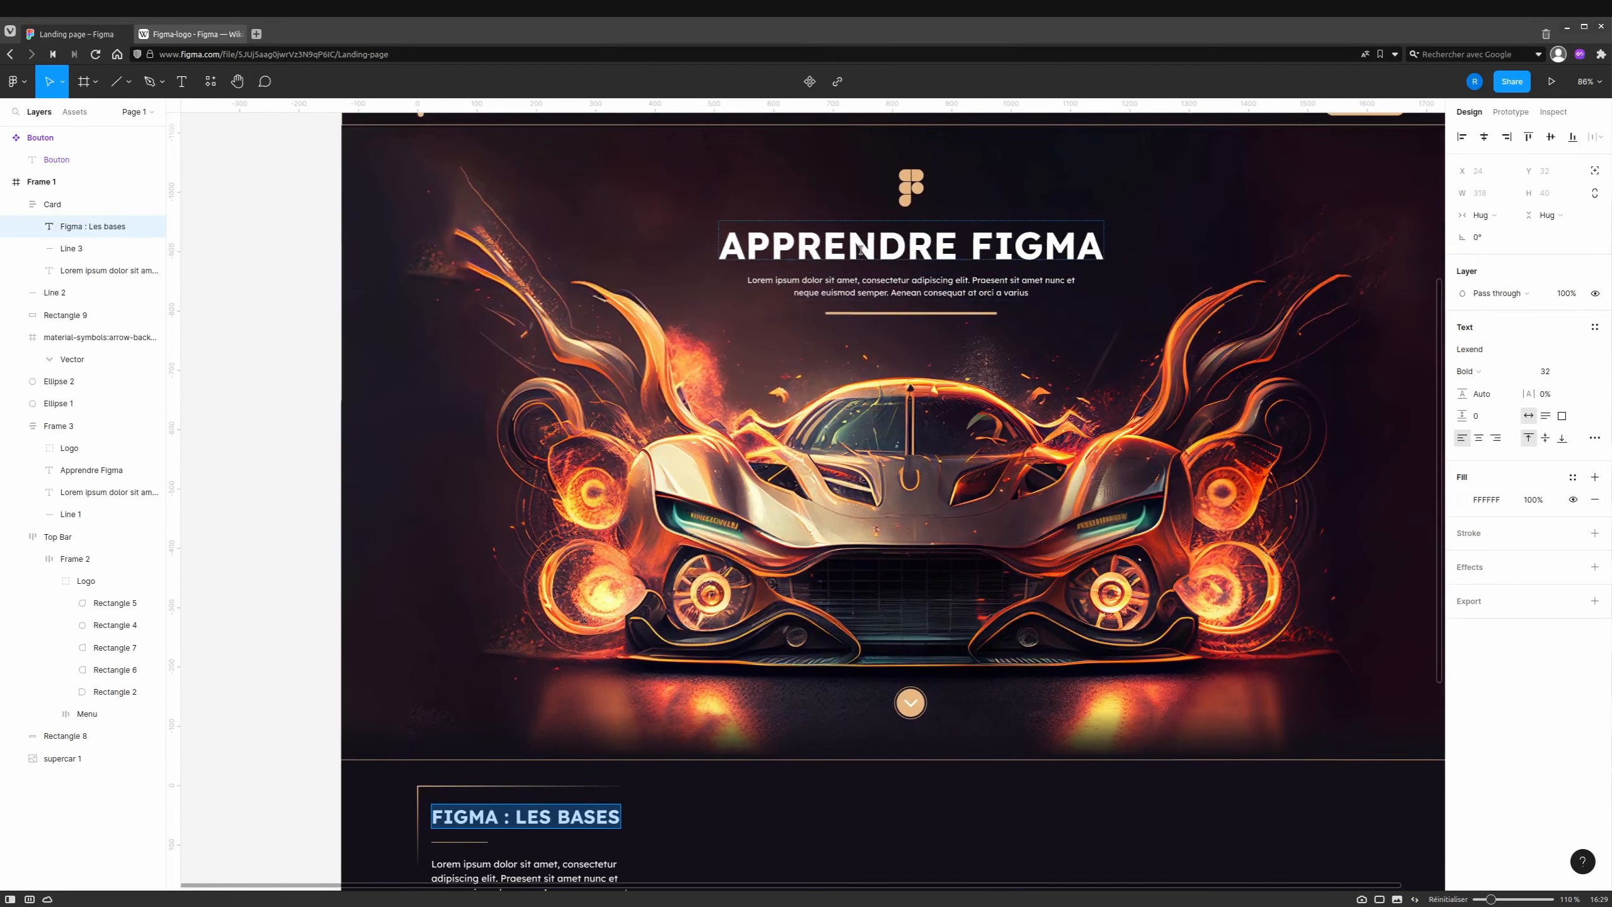
scroll(861, 249, down, 3)
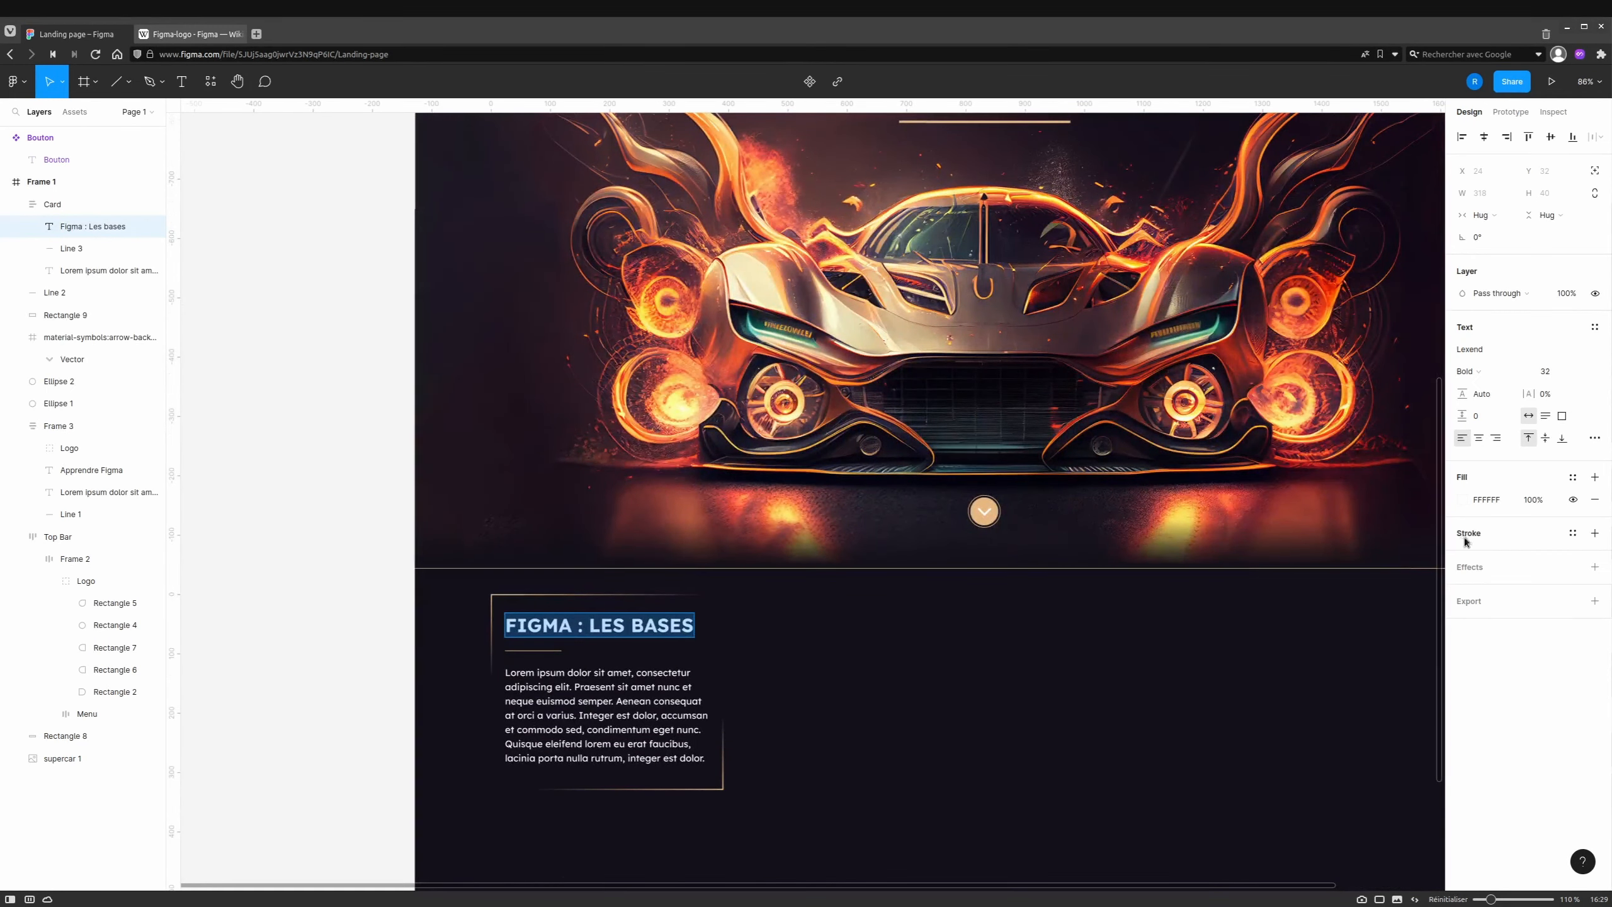
click(1595, 438)
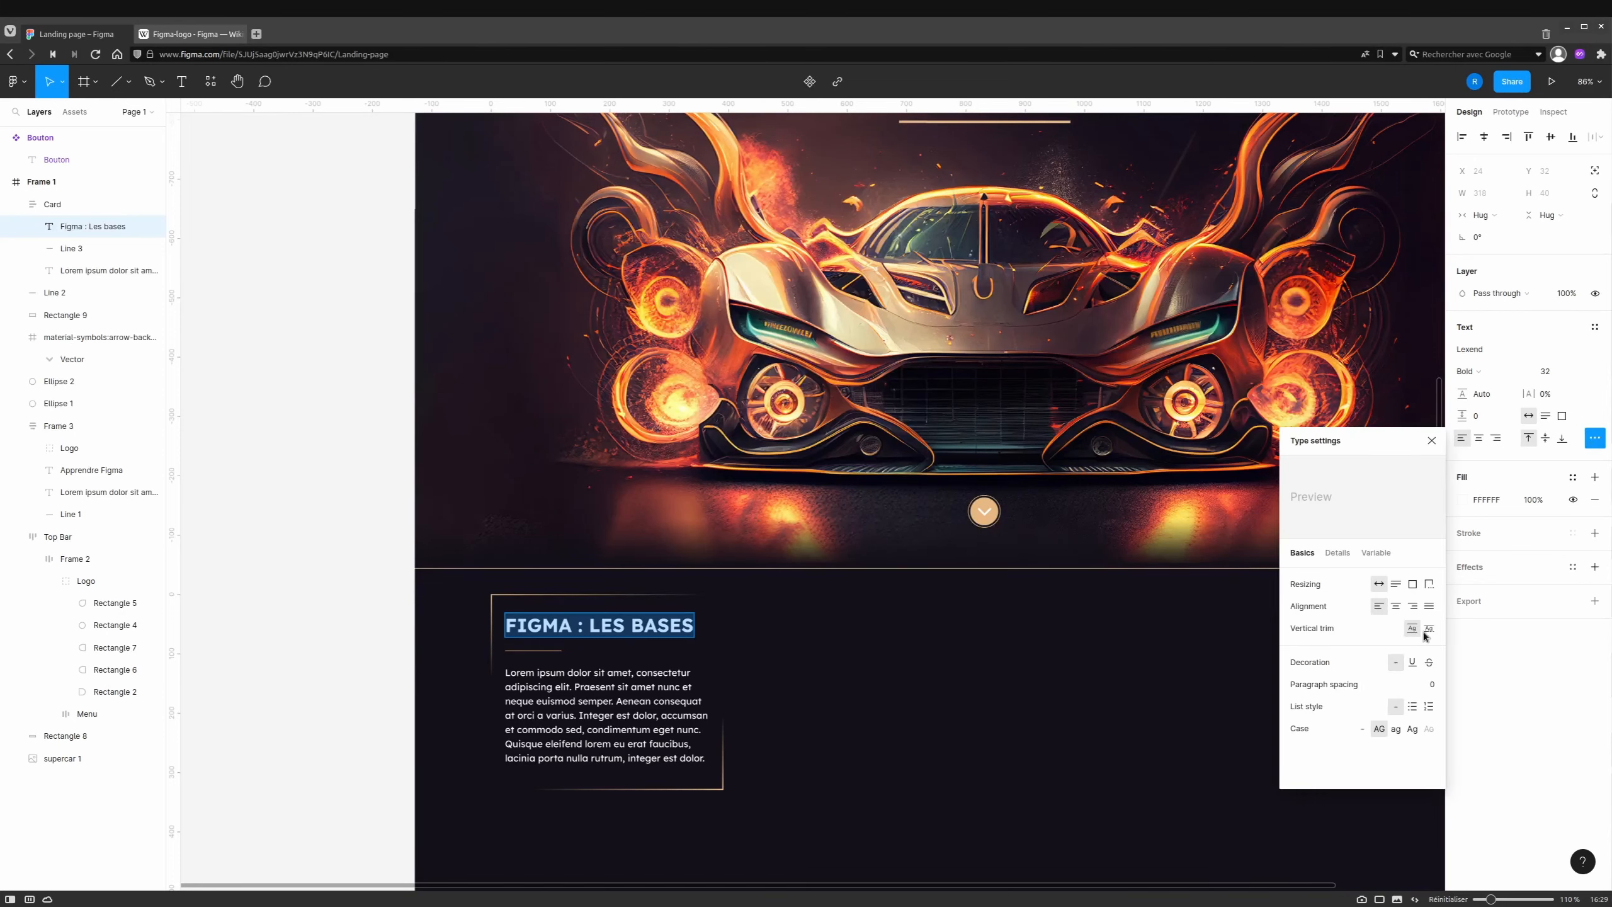
Restore the card title "Figma : Les bases" to its original letter case and deselect it.
click(1362, 730)
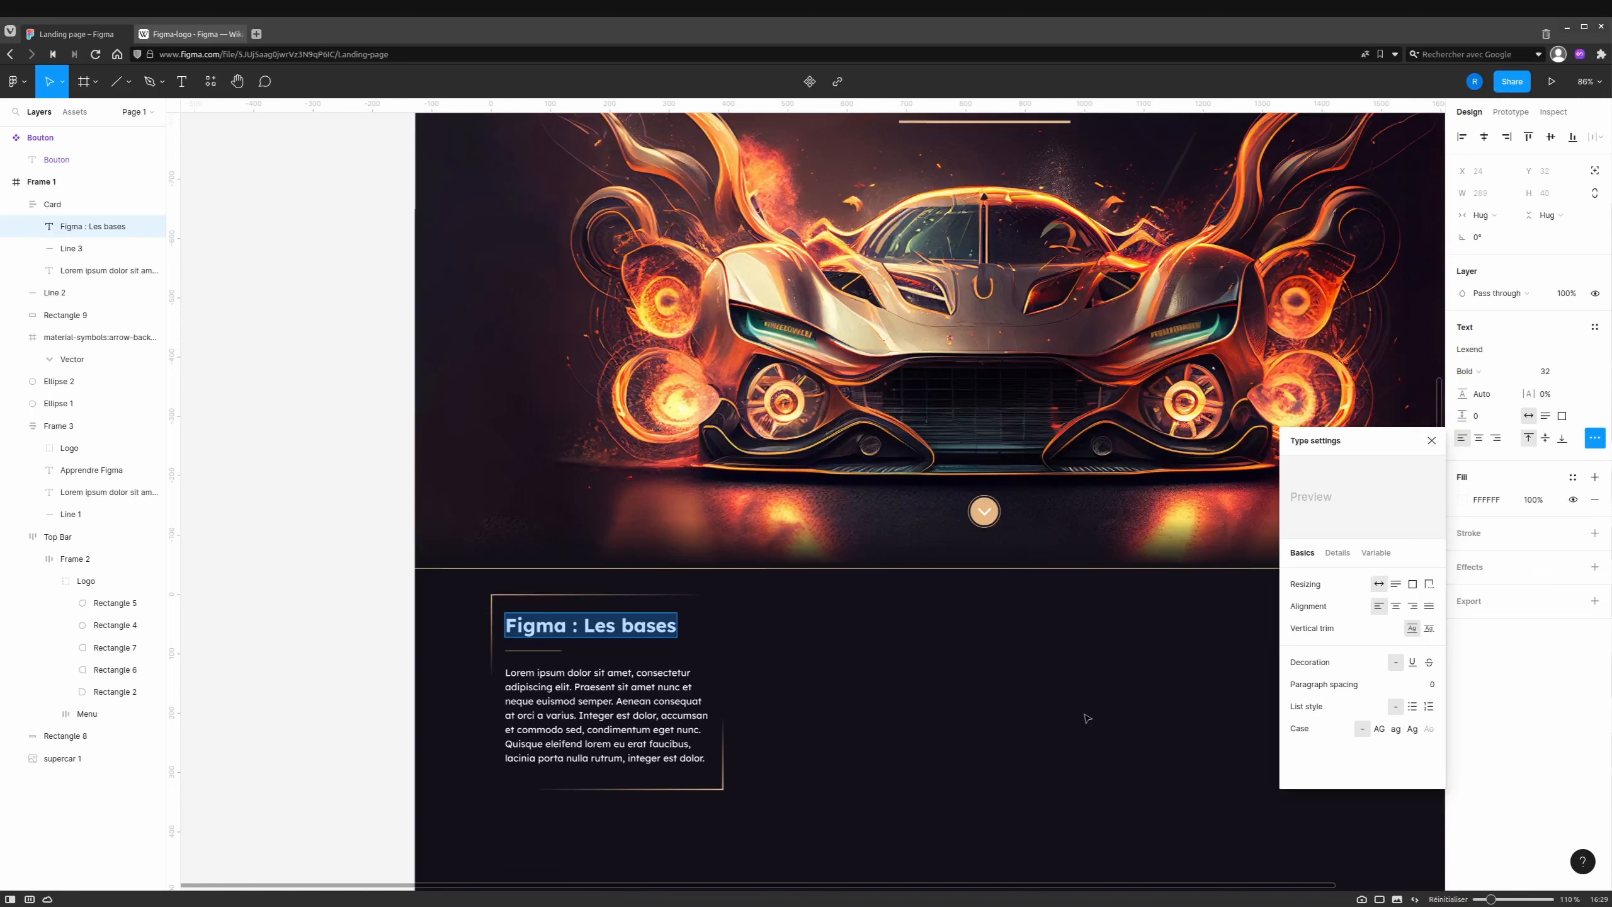
click(1048, 711)
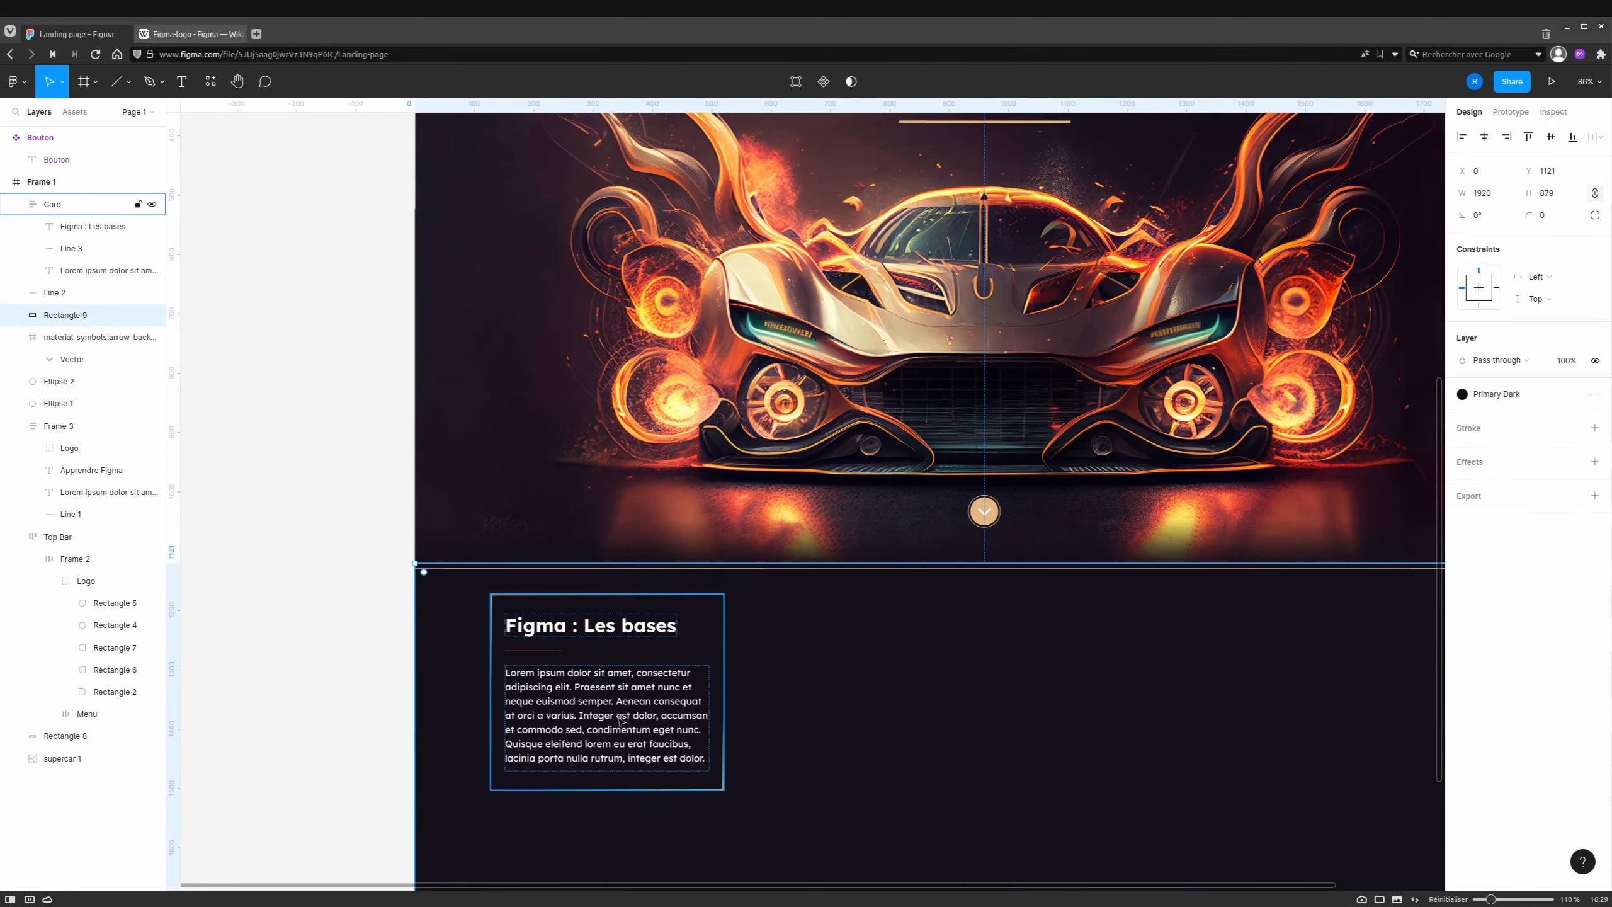
Duplicate the "Figma : Les bases" card three times to form a horizontal row of four with gaps of about 34 px.
drag(620, 721, 724, 723)
key(ctrl+z)
click(667, 657)
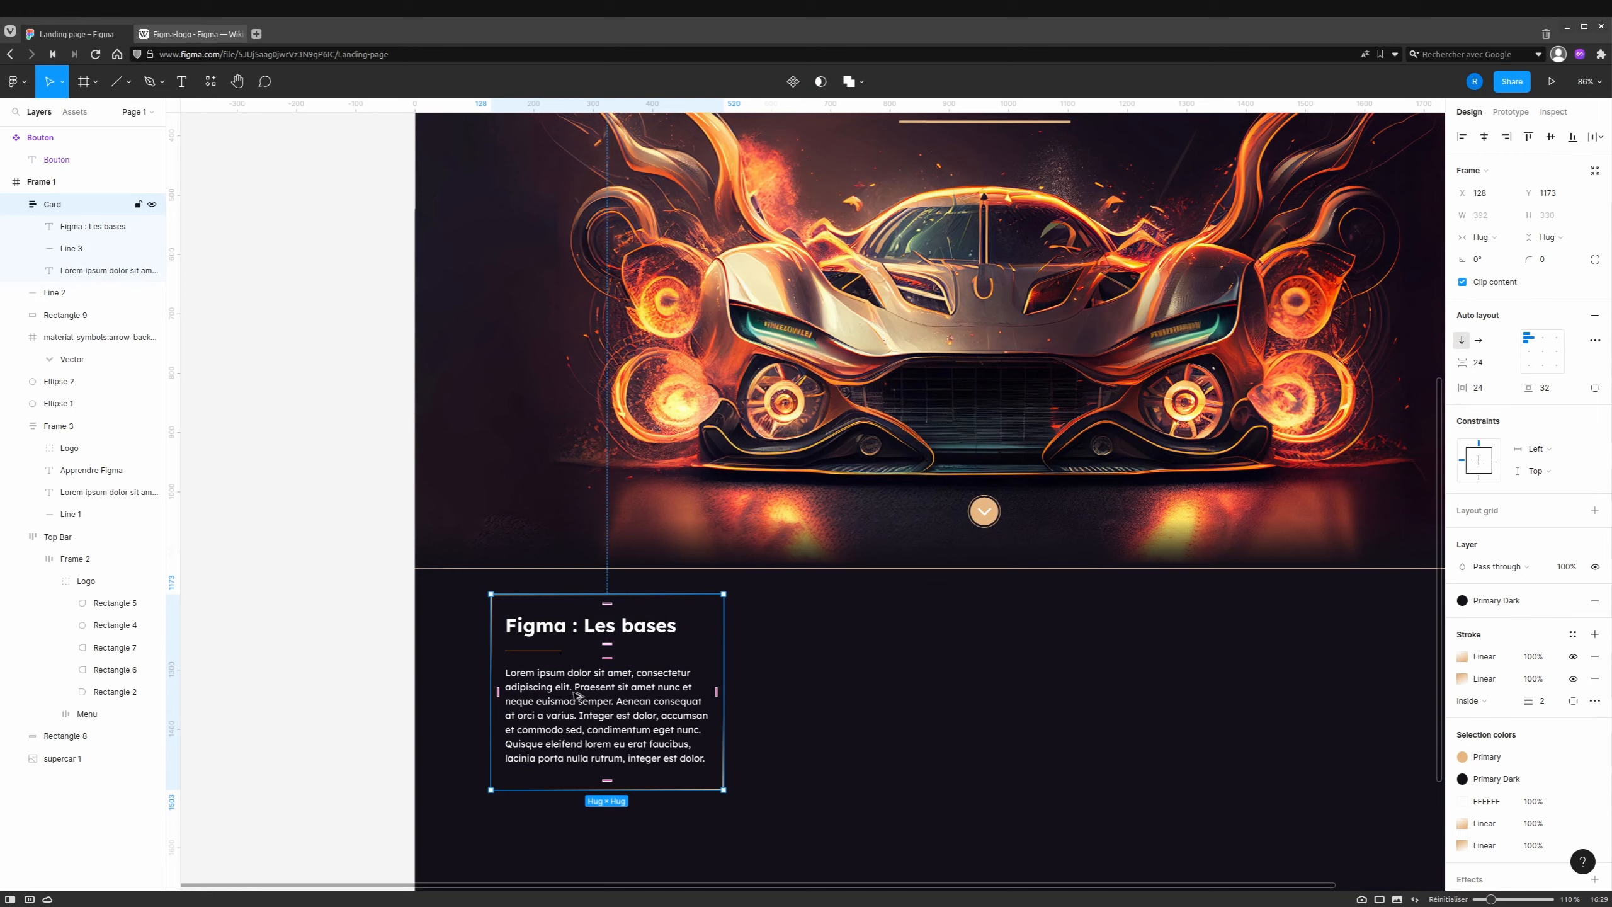
drag(575, 695, 815, 739)
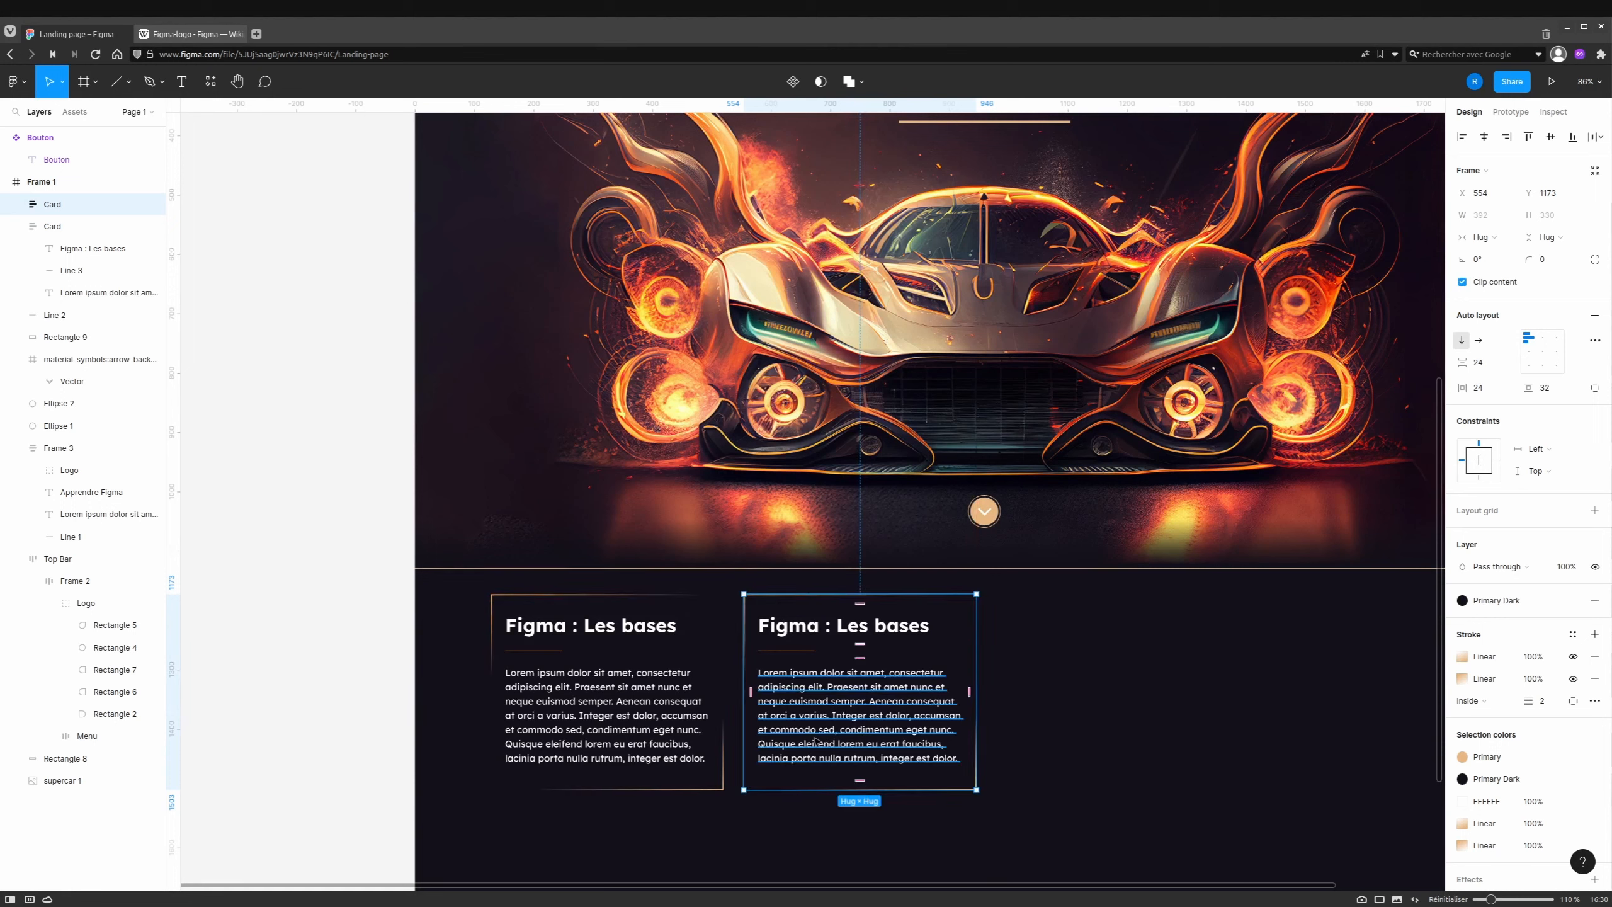
key(ctrl+d)
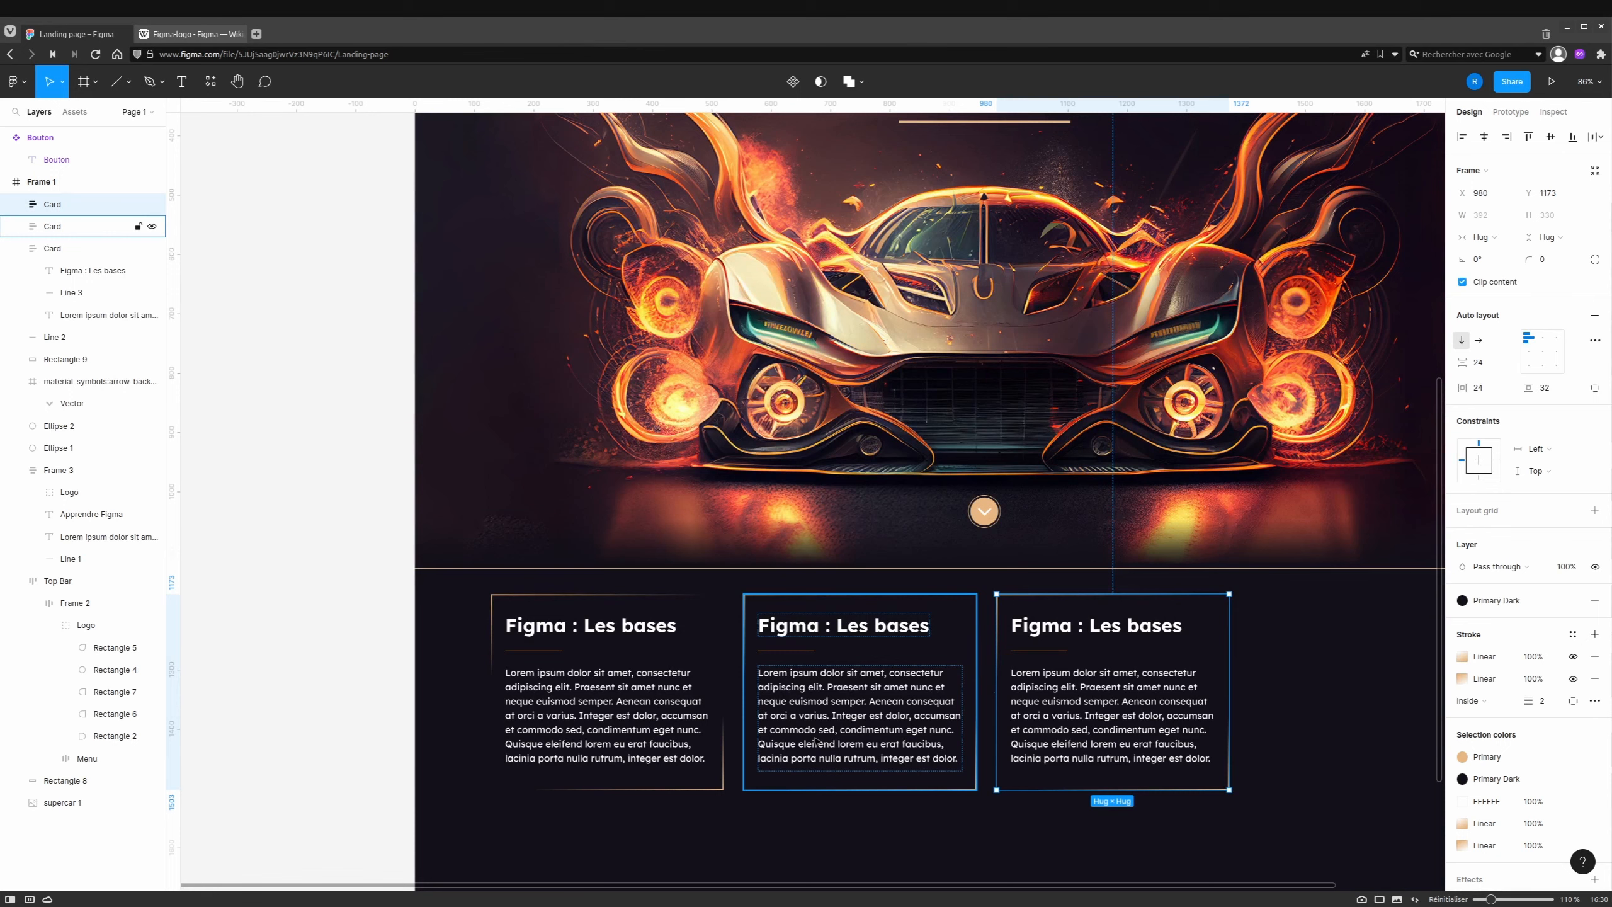
key(ctrl+d)
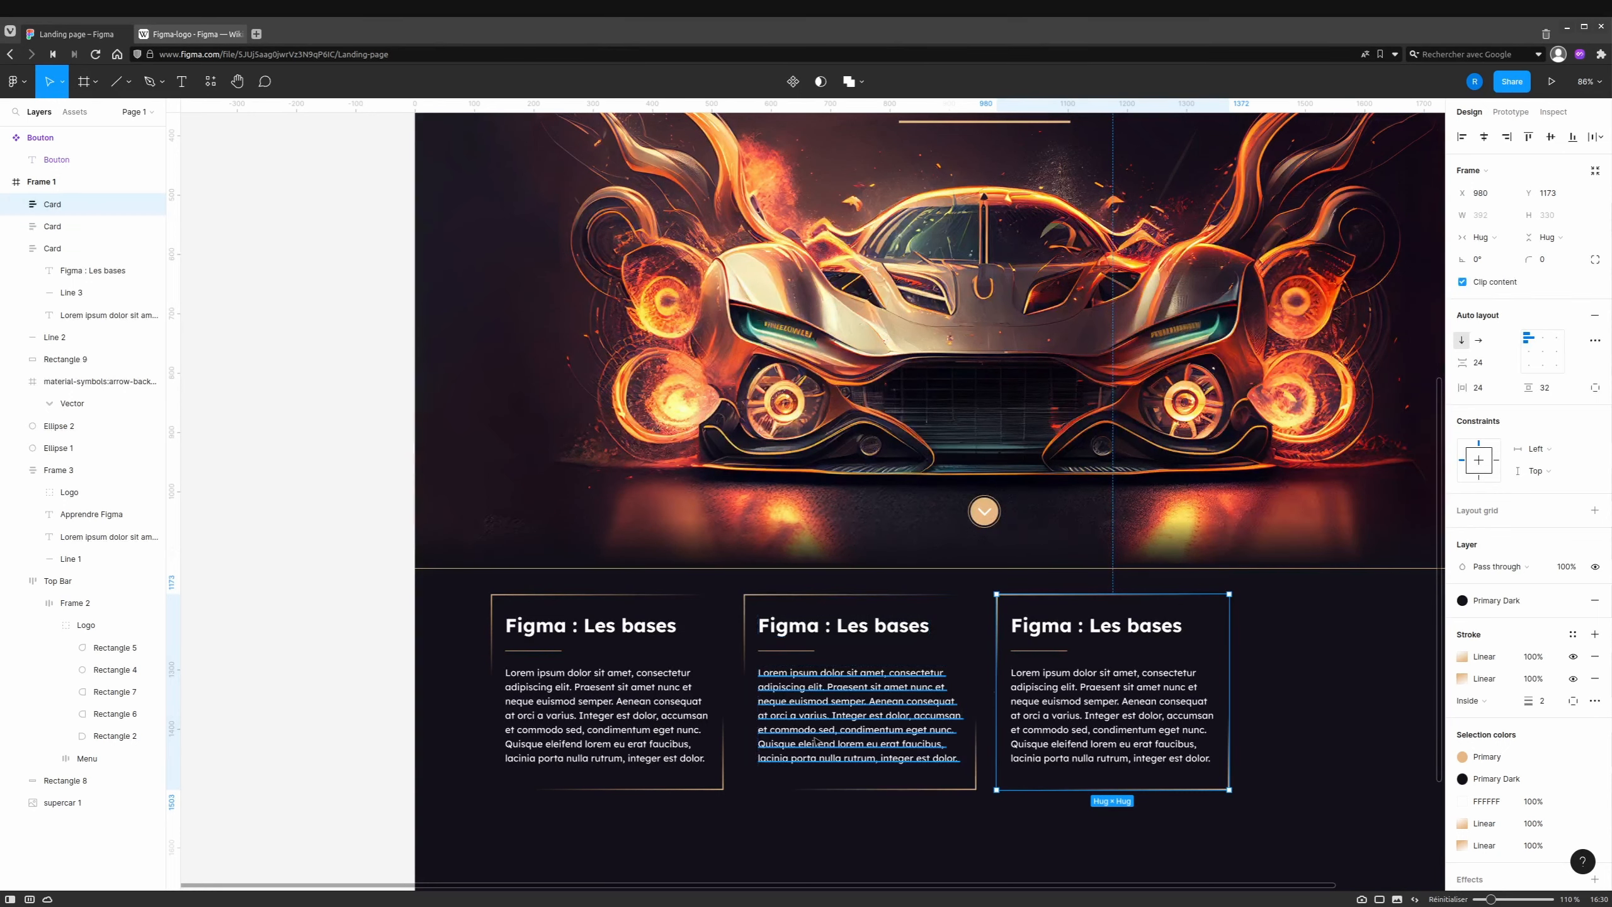
scroll(814, 740, right, 2)
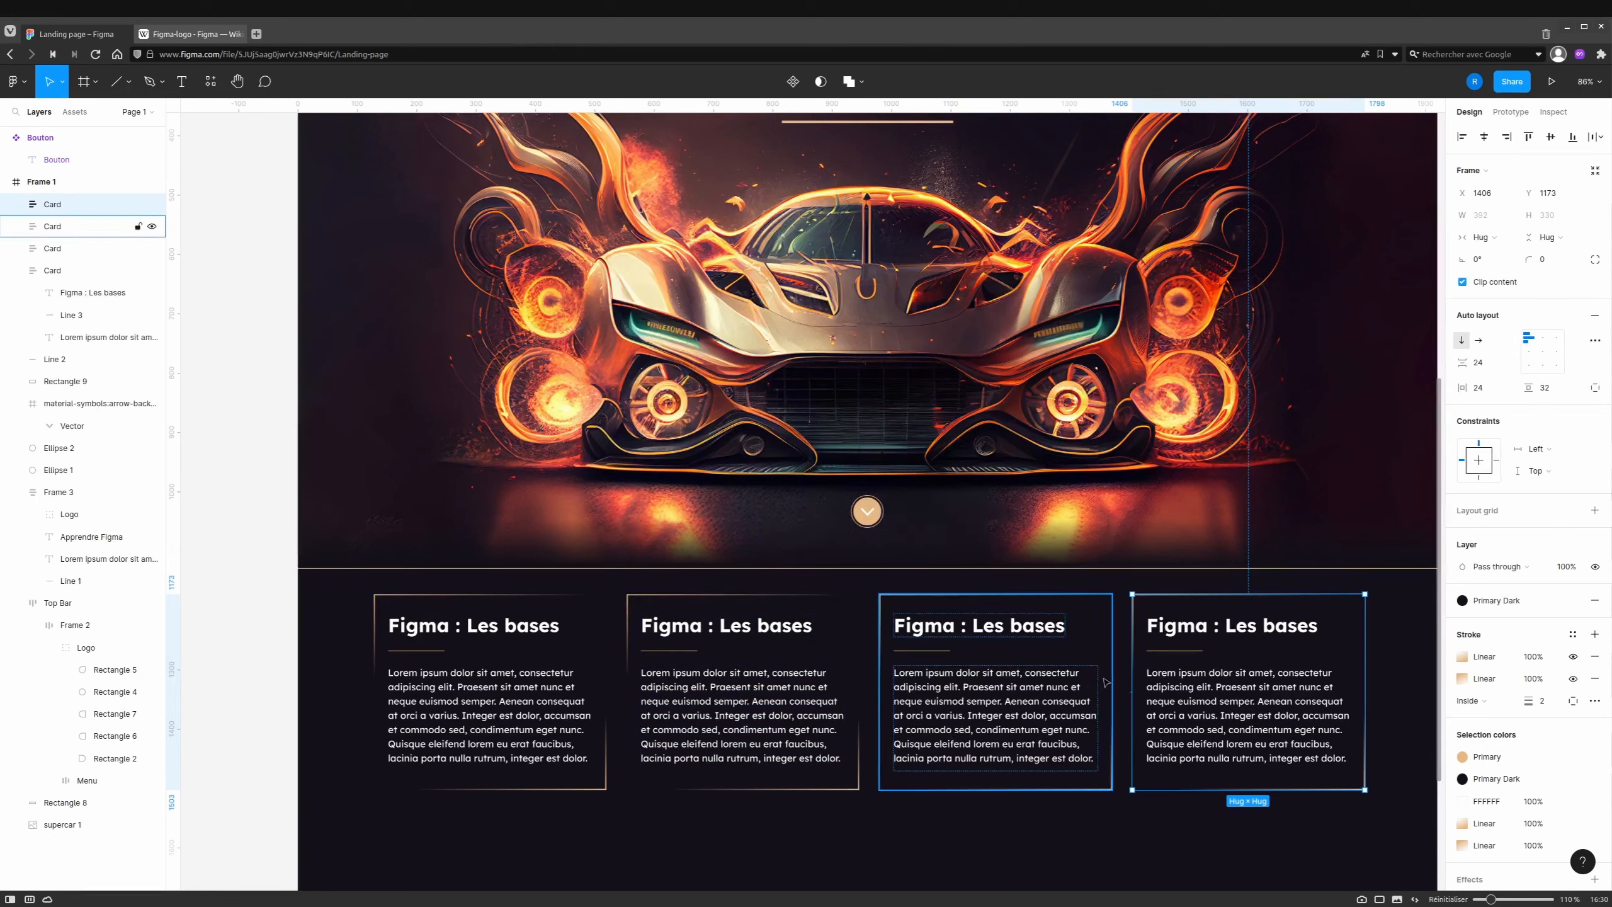
Show the 12-column layout grid of Frame 1 to check the cards' alignment, and remove the grid.
click(34, 189)
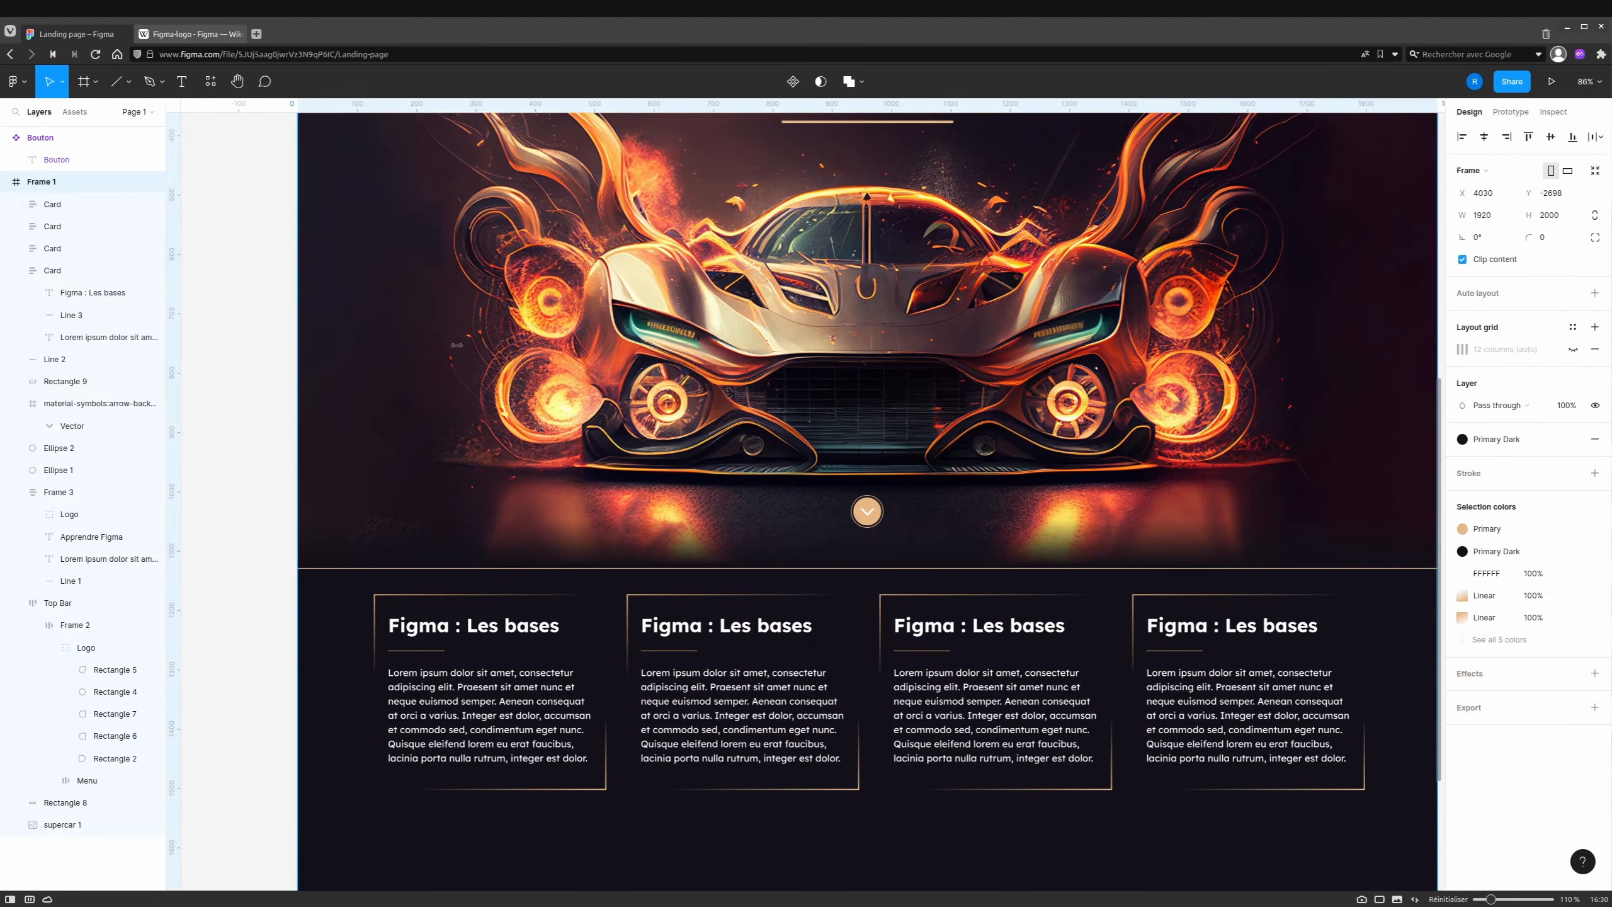
click(1571, 350)
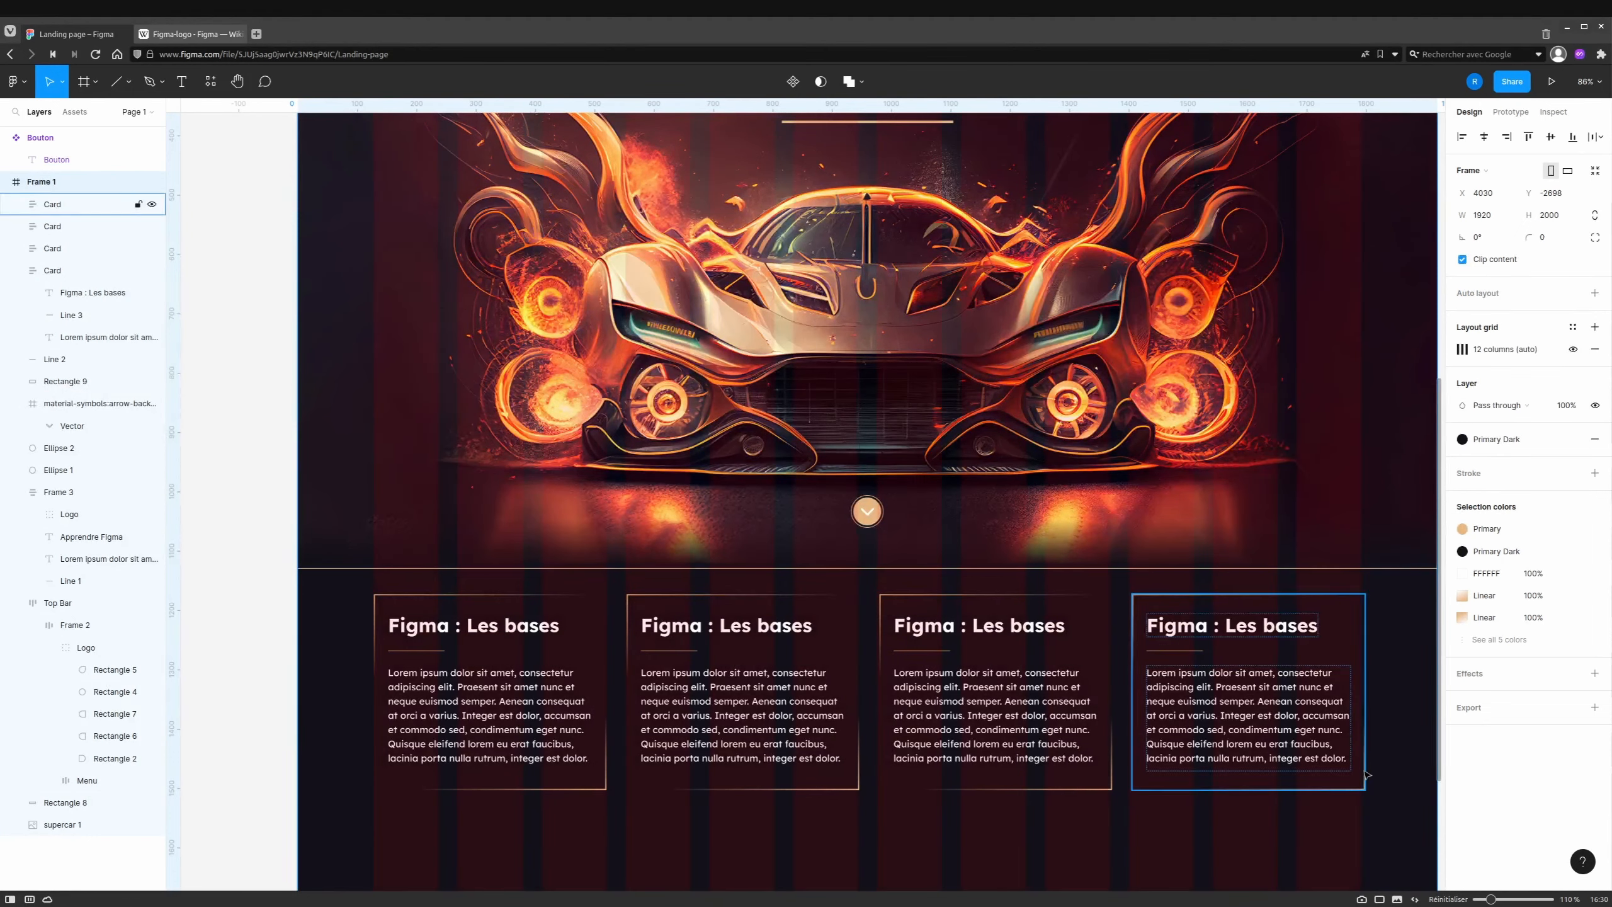
click(1595, 350)
Select all four cards and set the horizontal spacing between them to 32.
click(586, 621)
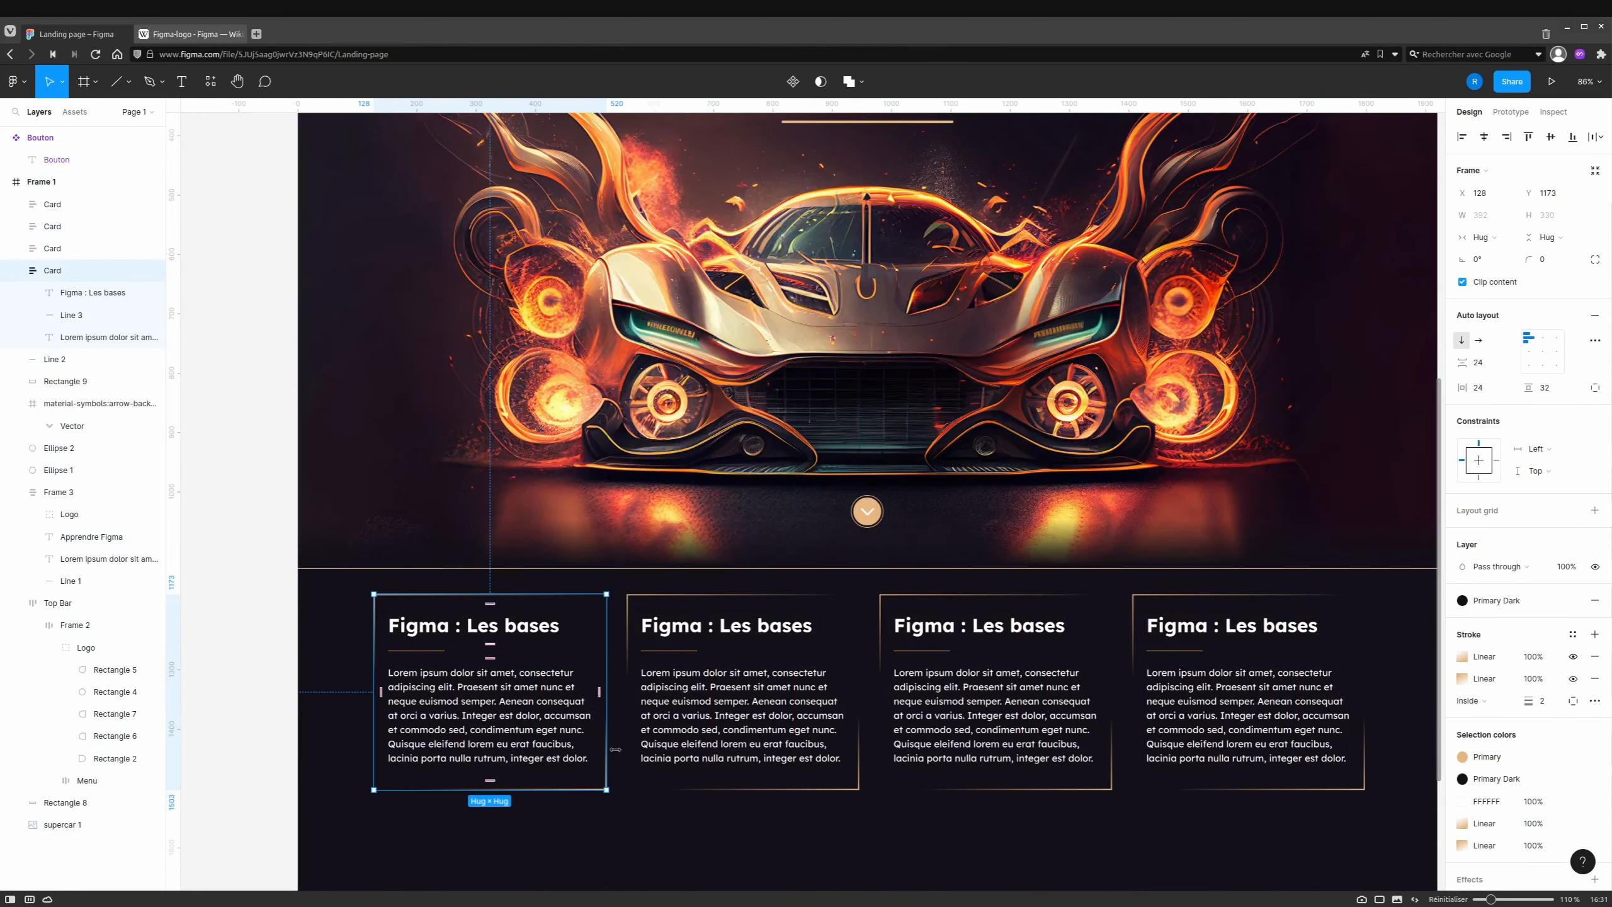
shift+click(818, 626)
shift+click(1002, 617)
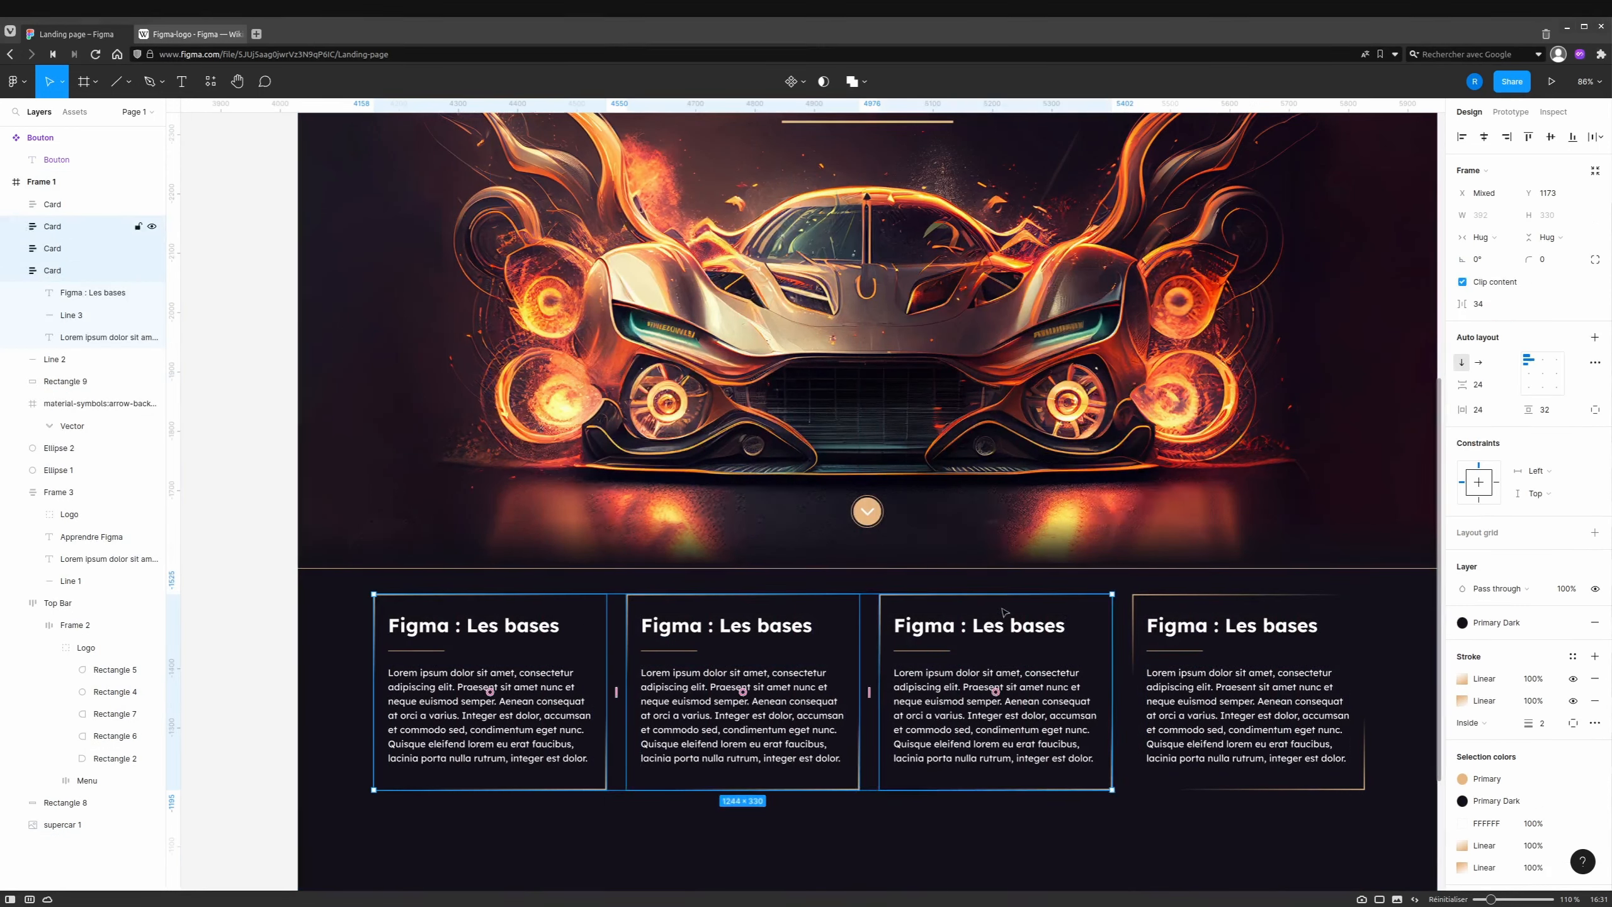
shift+click(1171, 609)
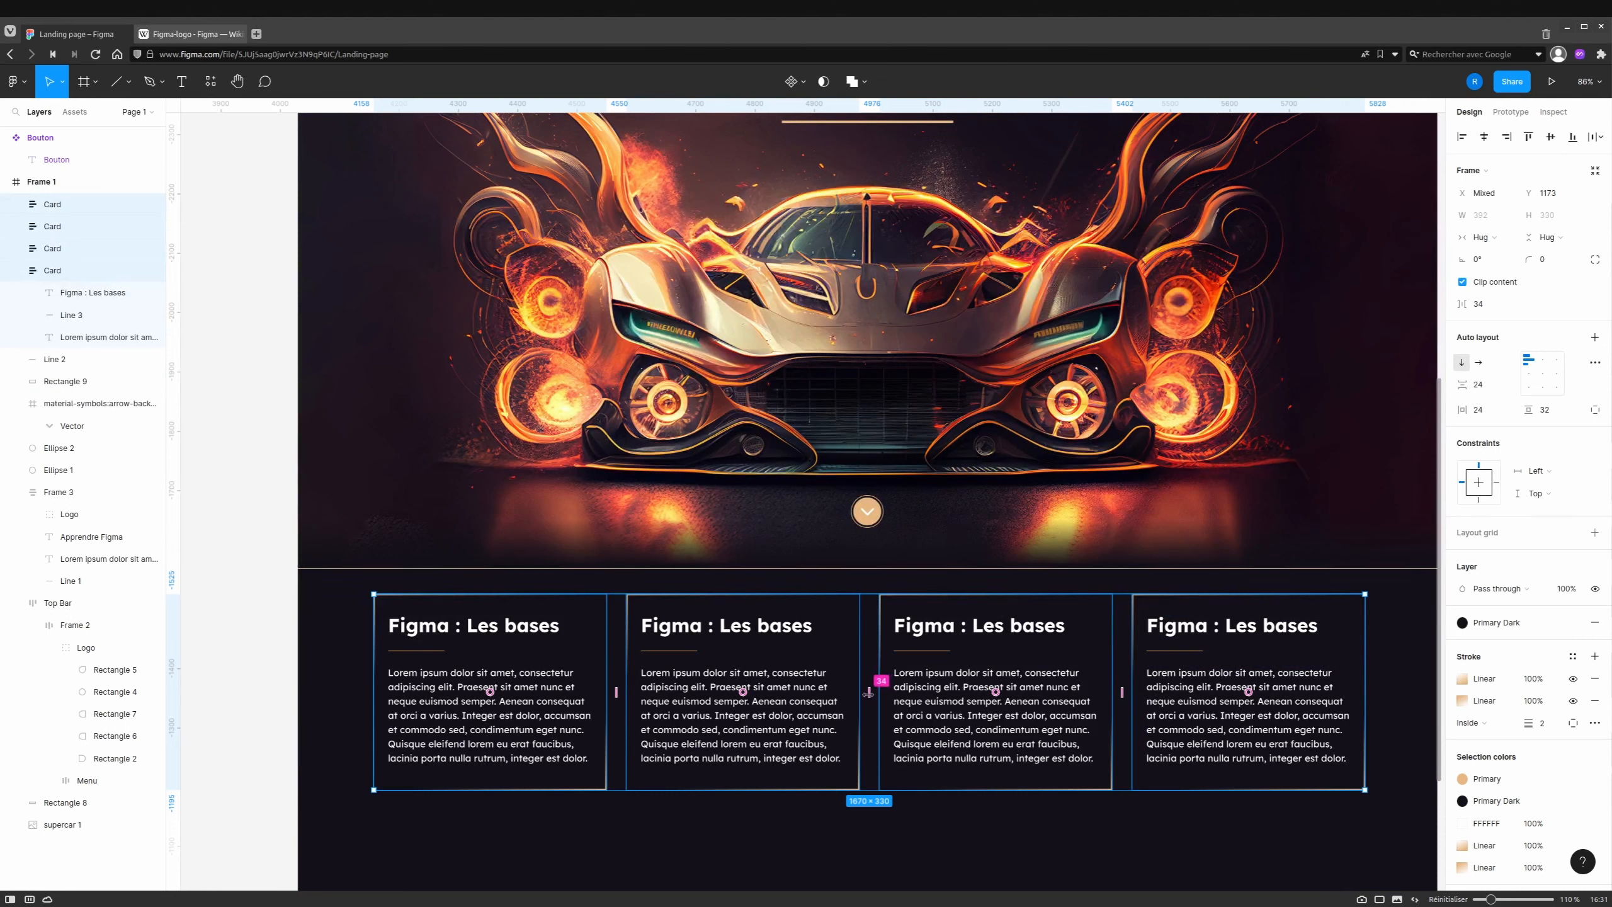
mouse_move(870, 692)
mouse_down()
mouse_move(908, 694)
mouse_move(867, 695)
mouse_move(883, 693)
mouse_up()
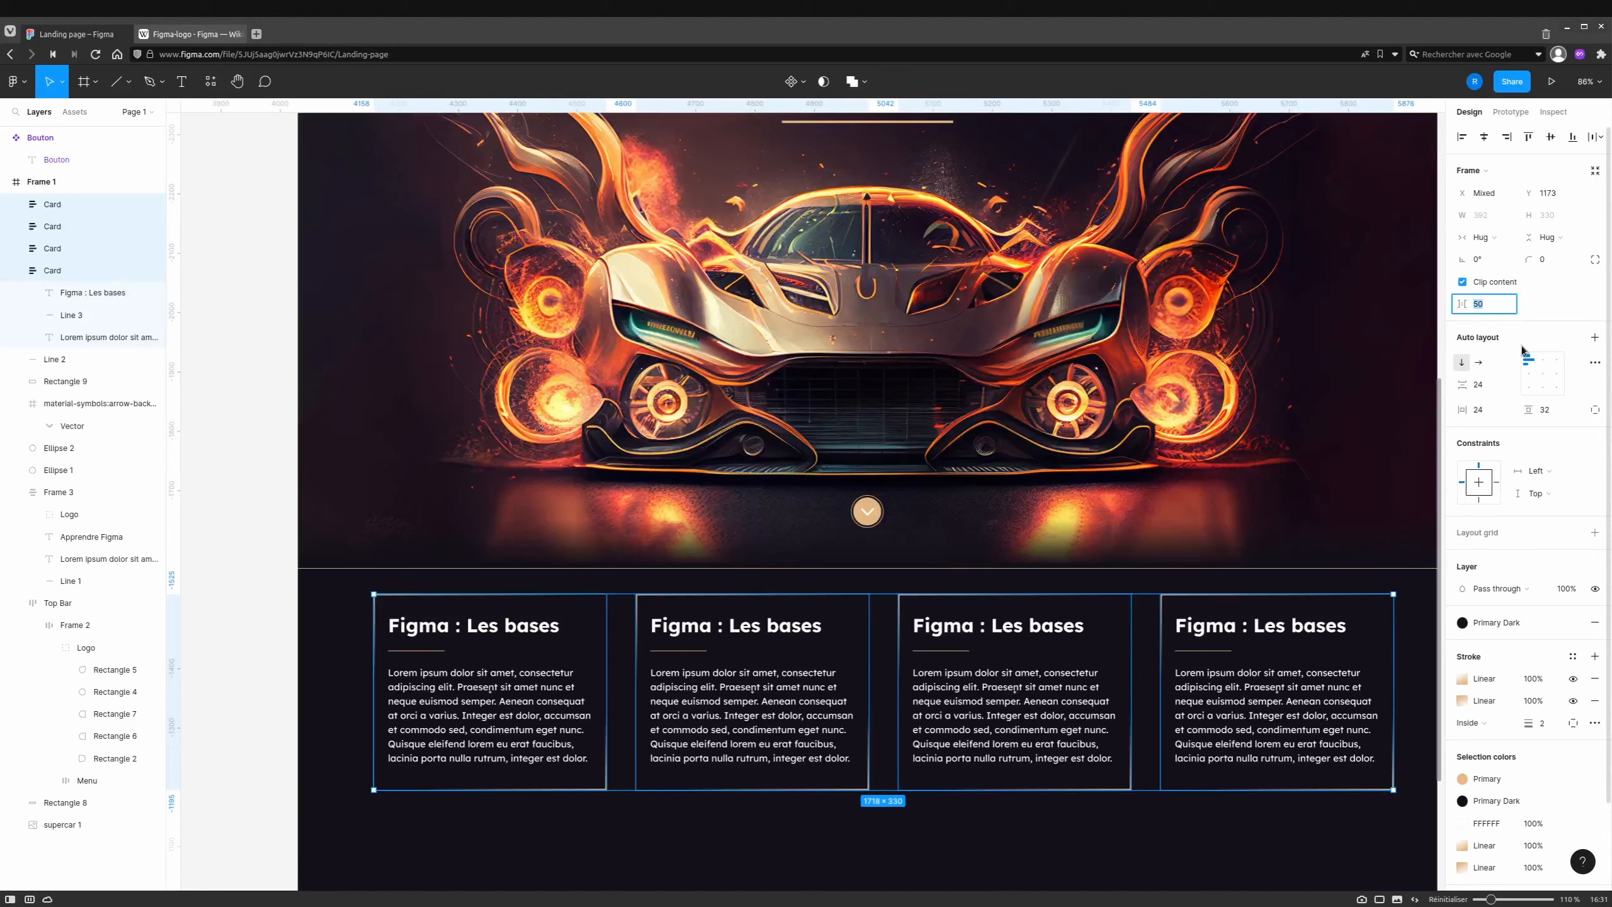
key(Return)
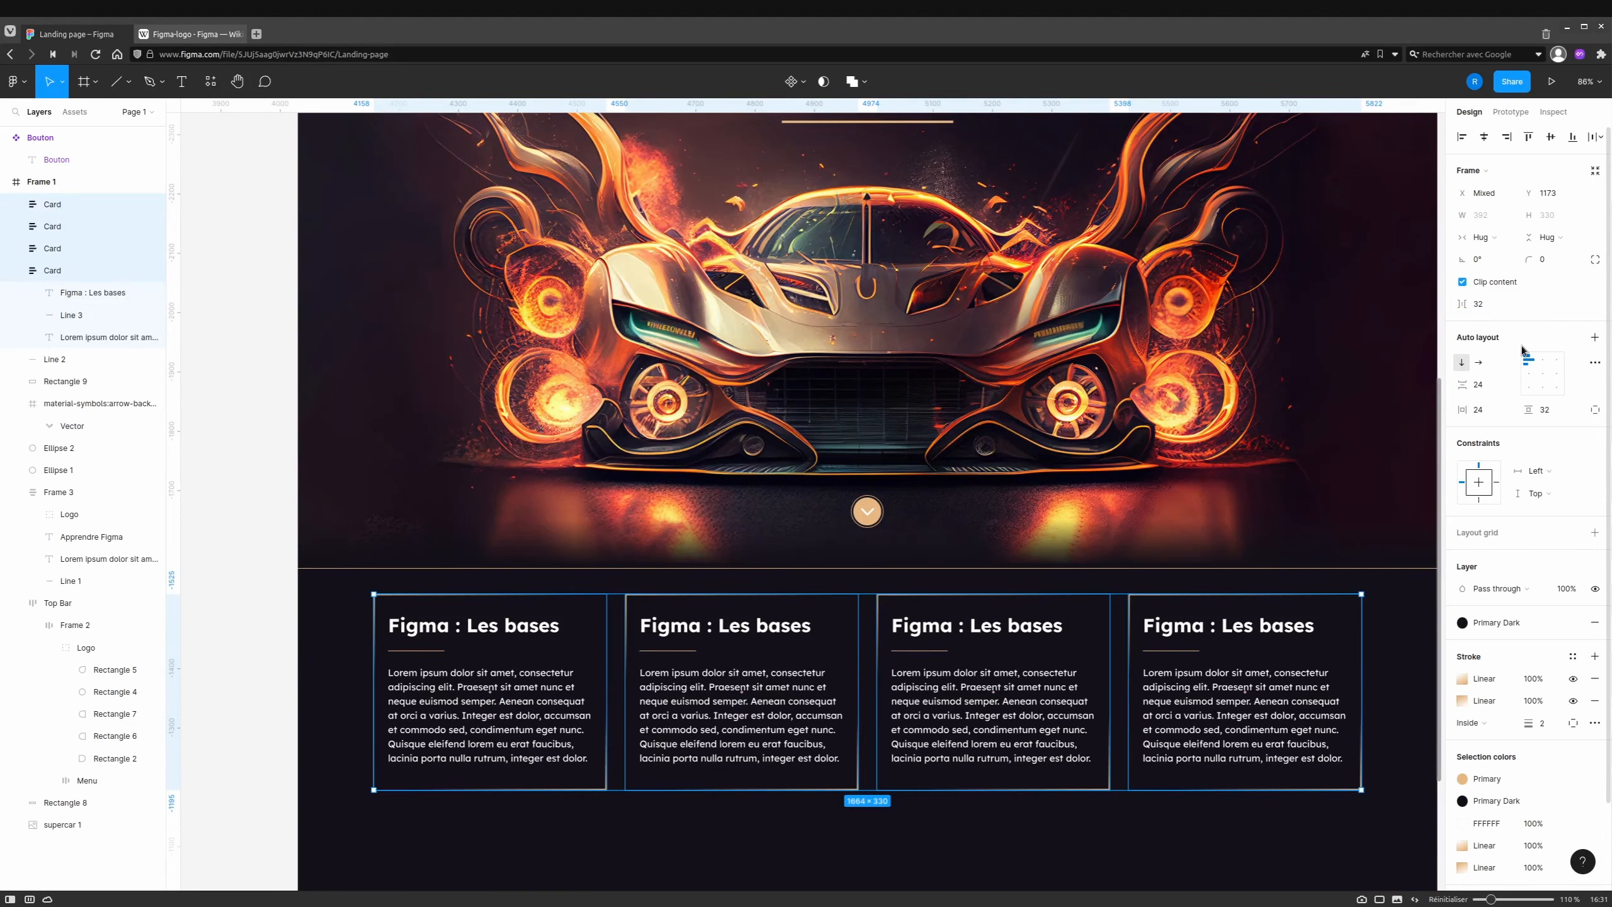
Undo the card spacing changes and the removal of Frame 1's layout grid, and hide the grid.
click(488, 157)
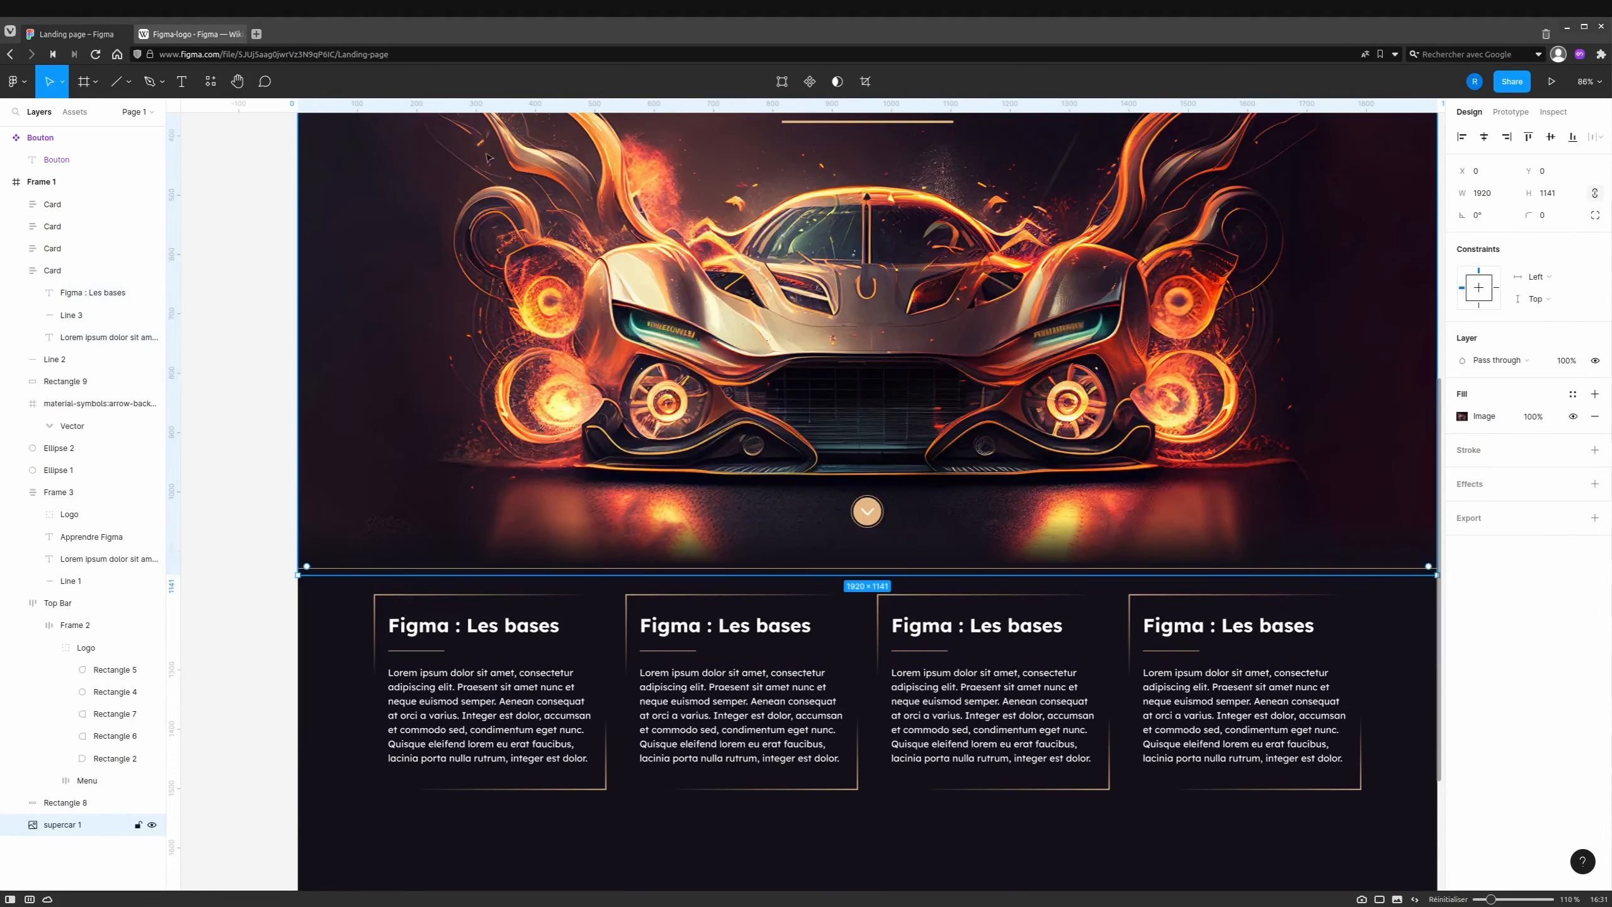
click(61, 187)
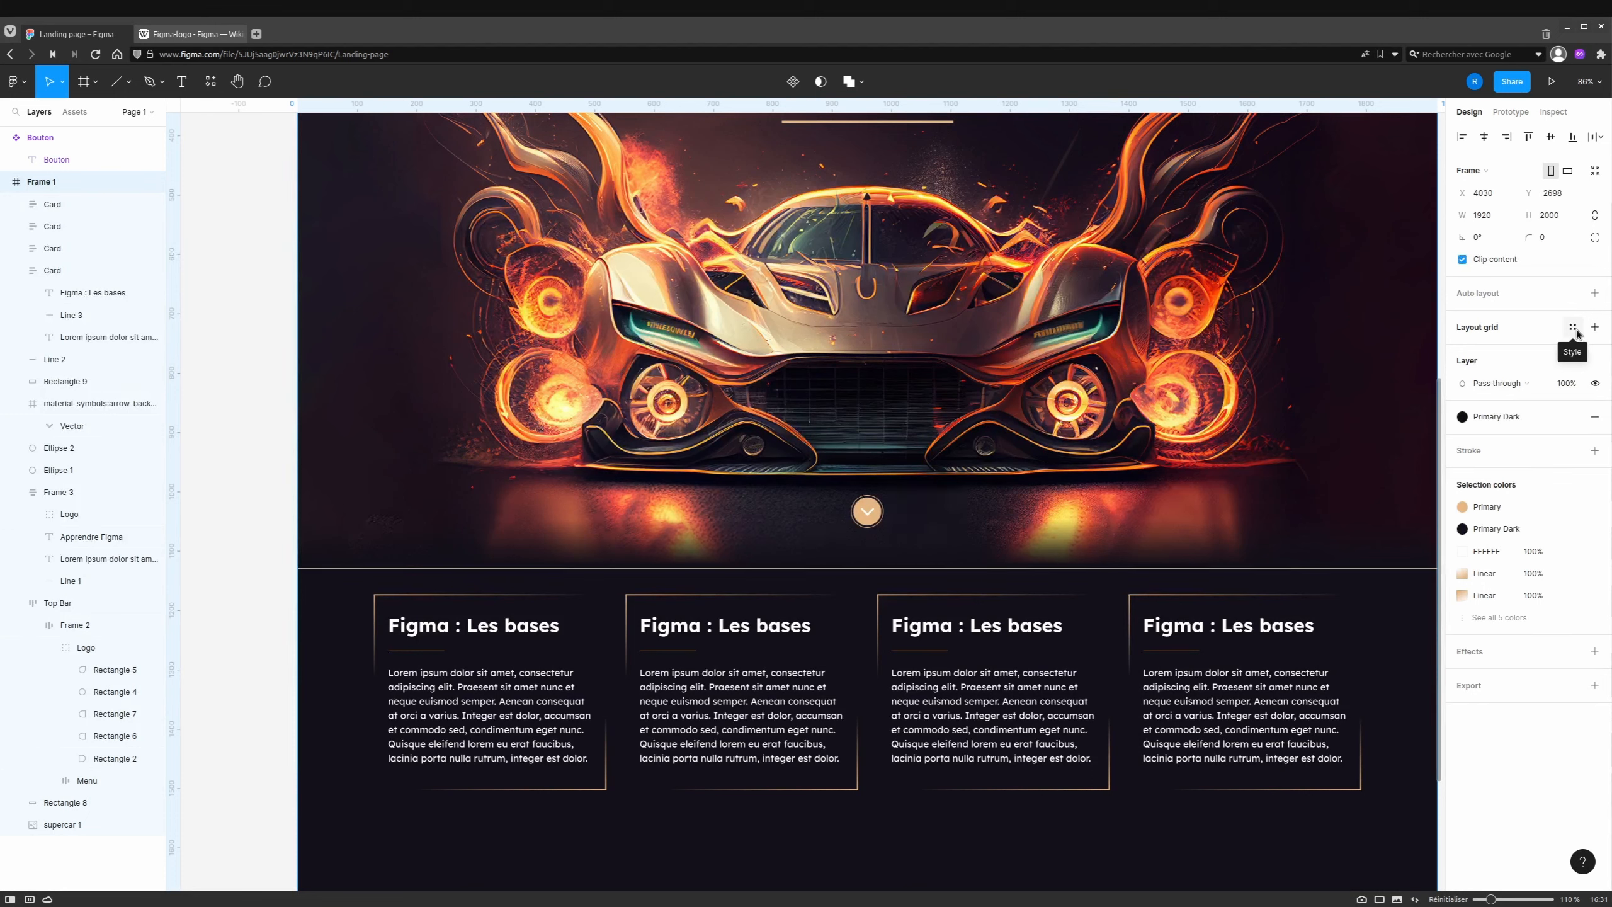
click(1111, 480)
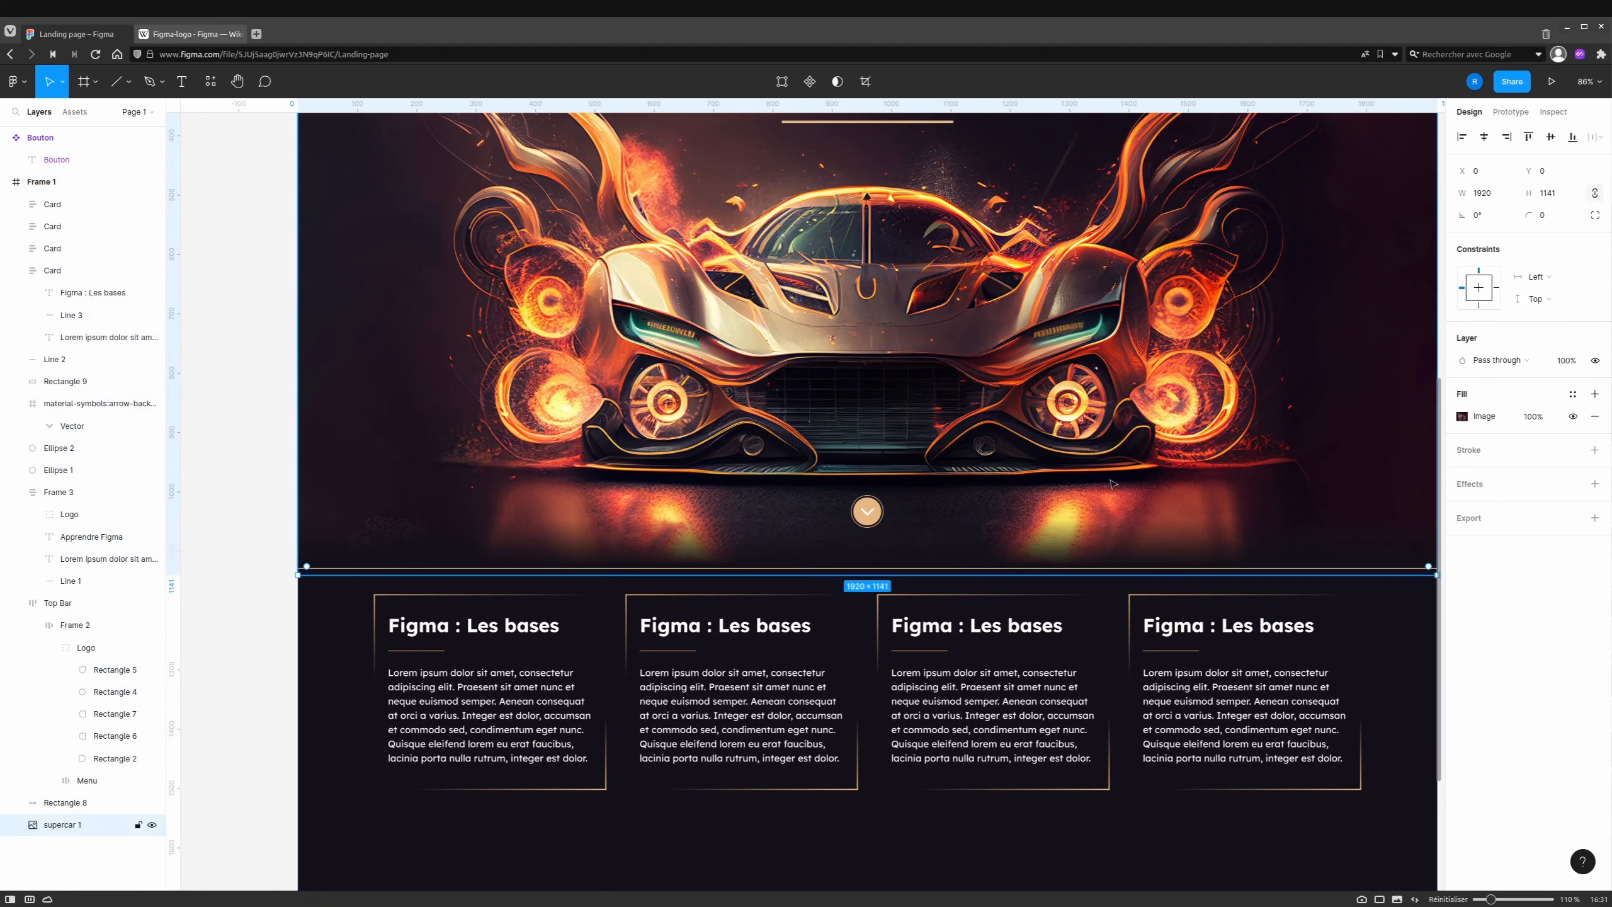
key(ctrl+z)
key(ctrl+z)
key(ctrl+z)
key(ctrl+z)
key(ctrl+z)
key(ctrl+z)
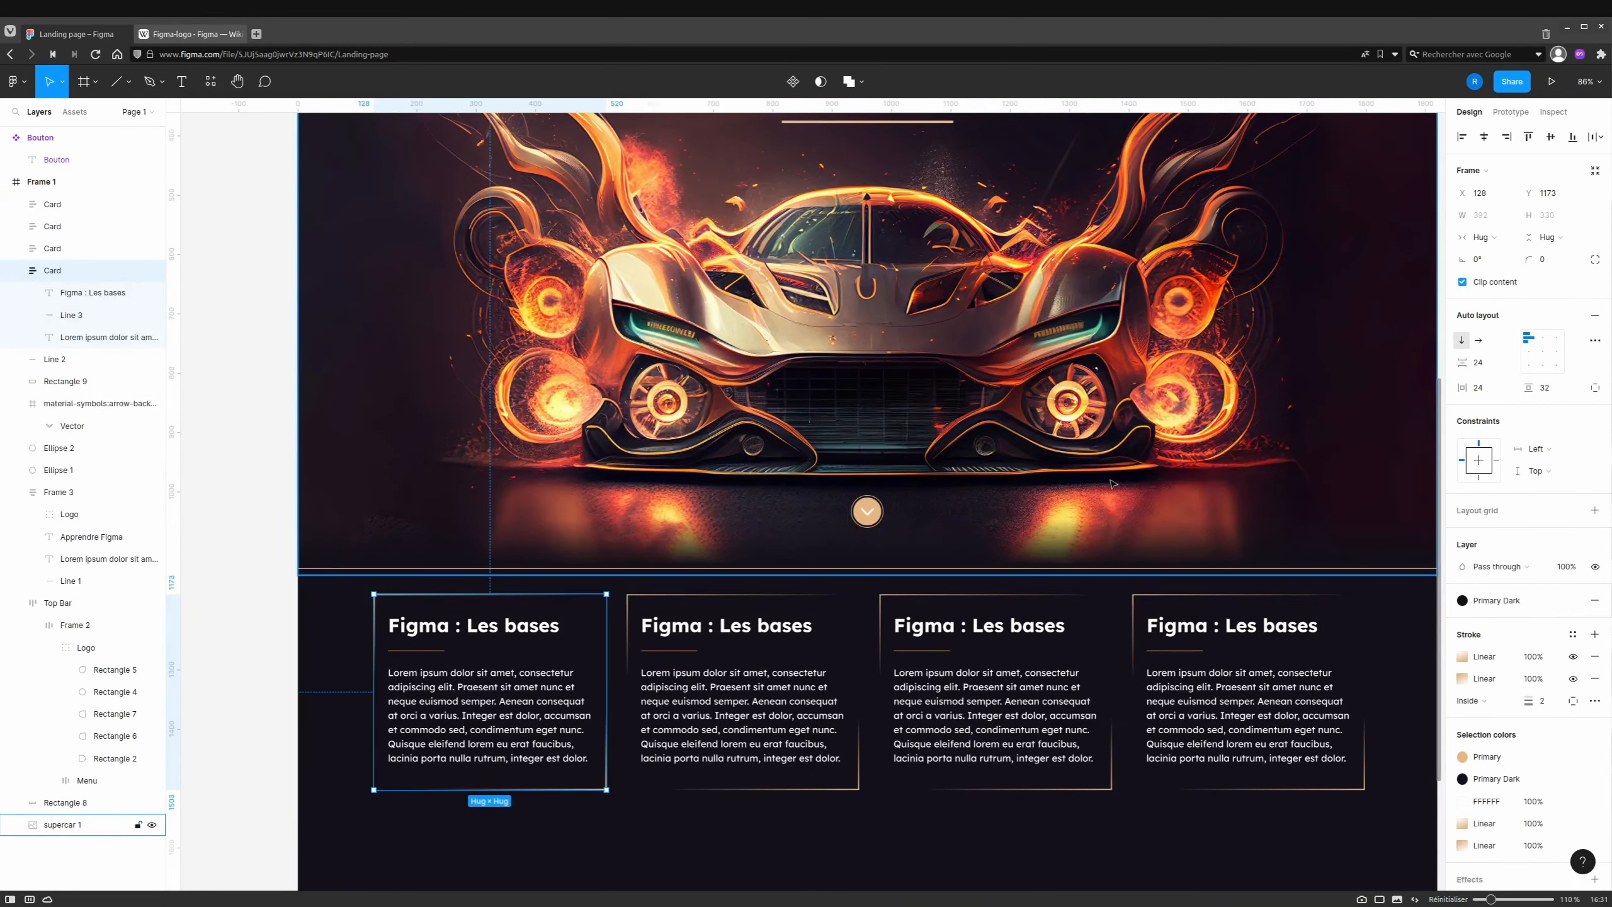
key(ctrl+z)
key(ctrl+z)
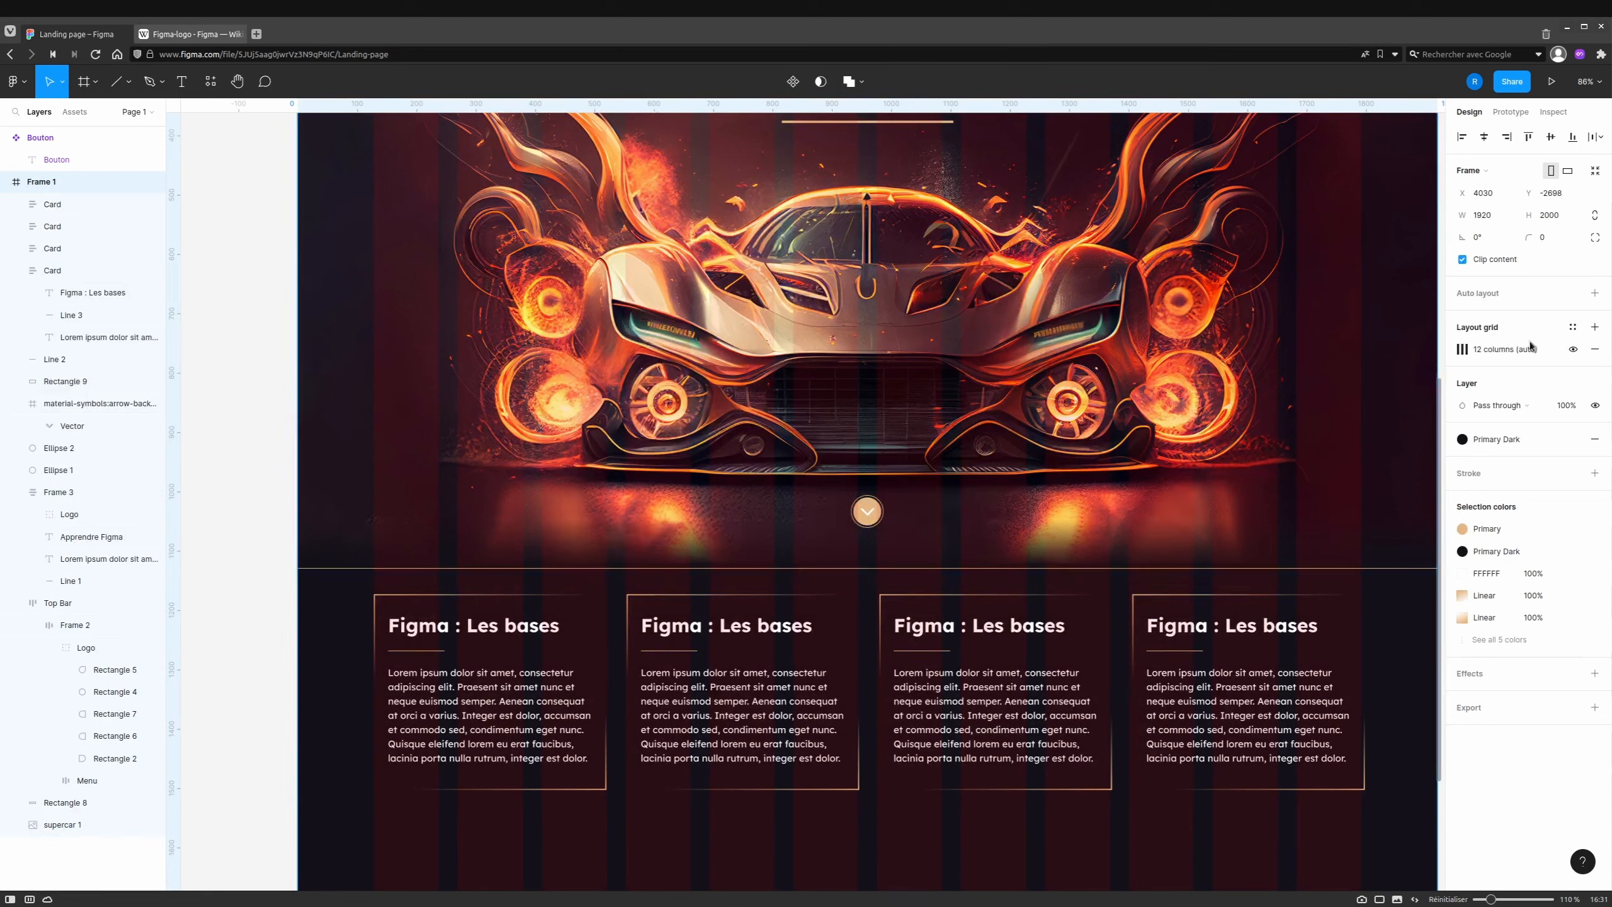
click(1574, 349)
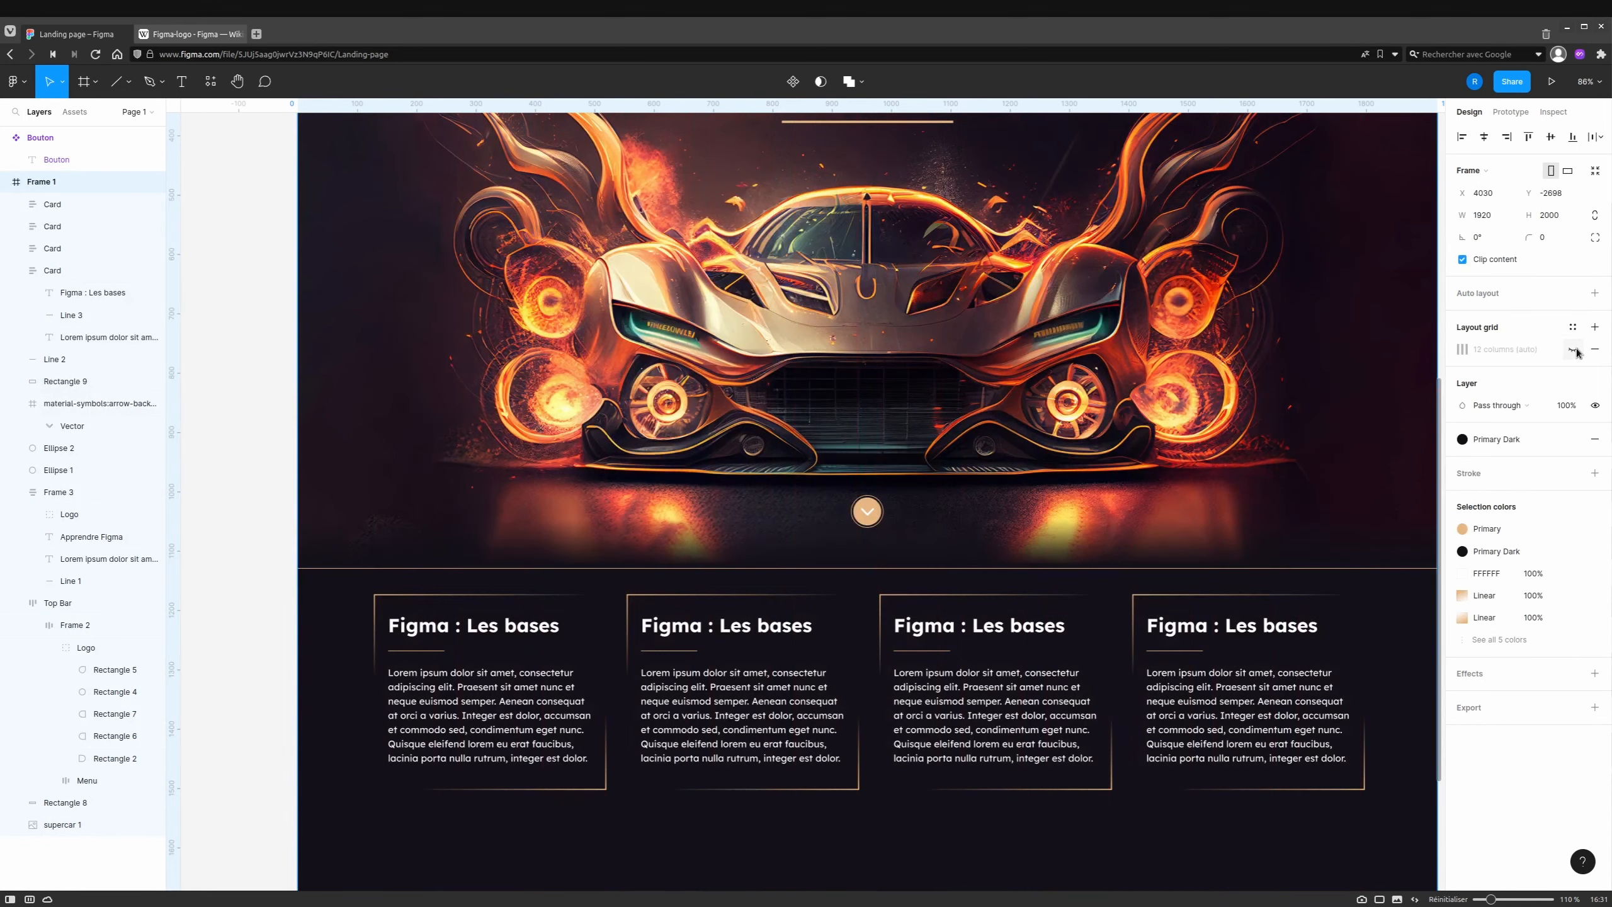
Set the horizontal spacing between the four "Figma : Les bases" cards to 32.
click(1319, 640)
shift+click(985, 637)
shift+click(743, 635)
shift+click(562, 617)
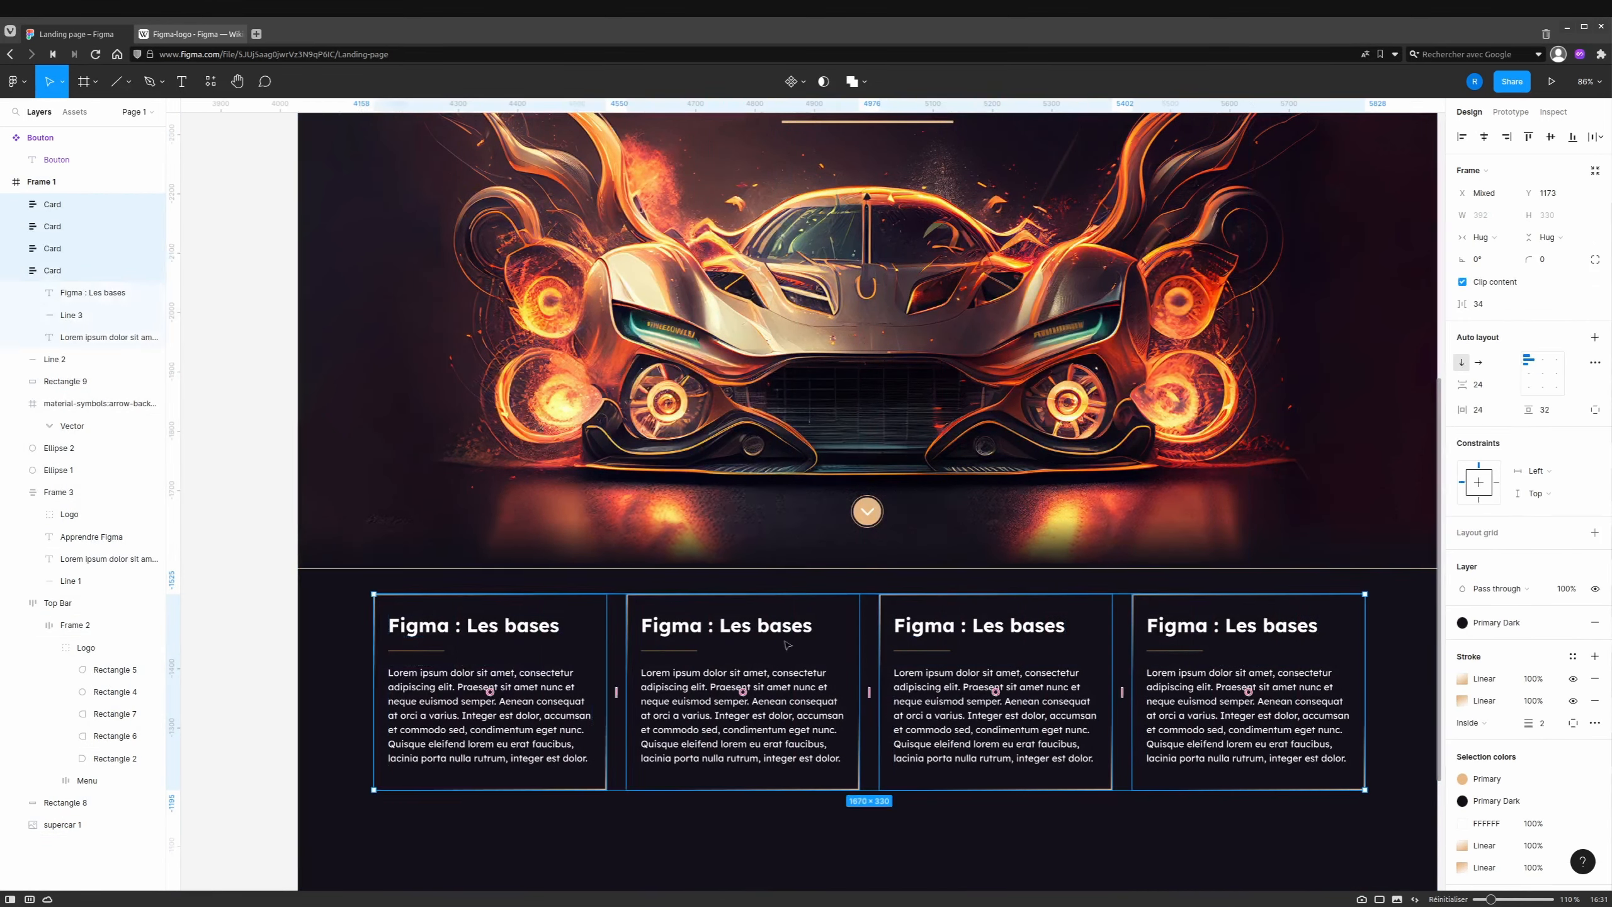
click(1481, 305)
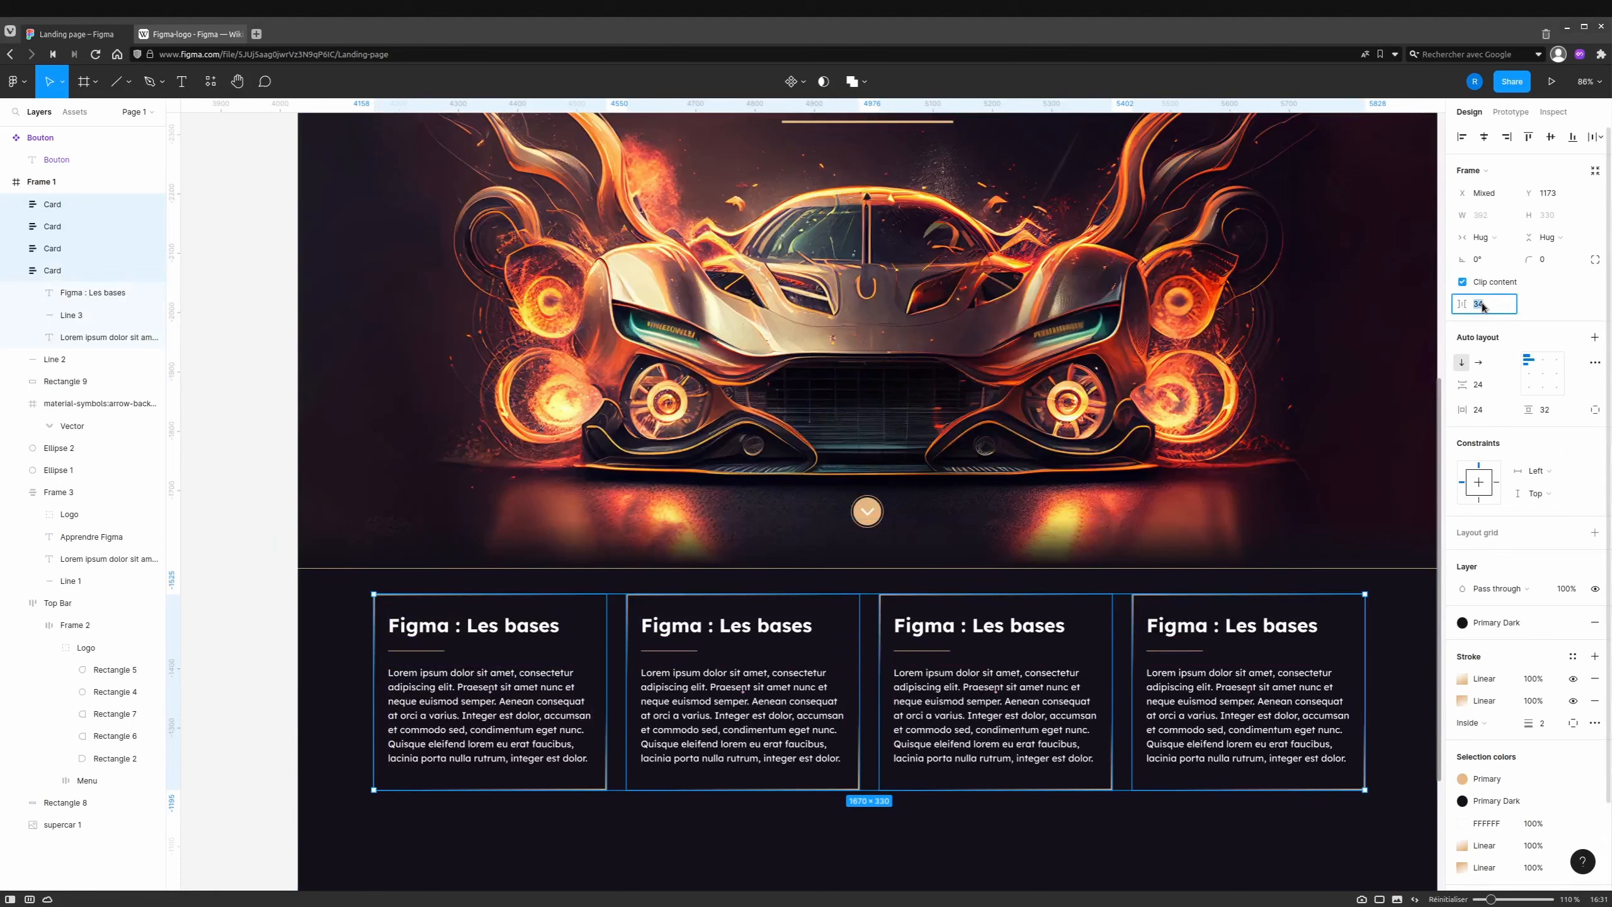
key(Return)
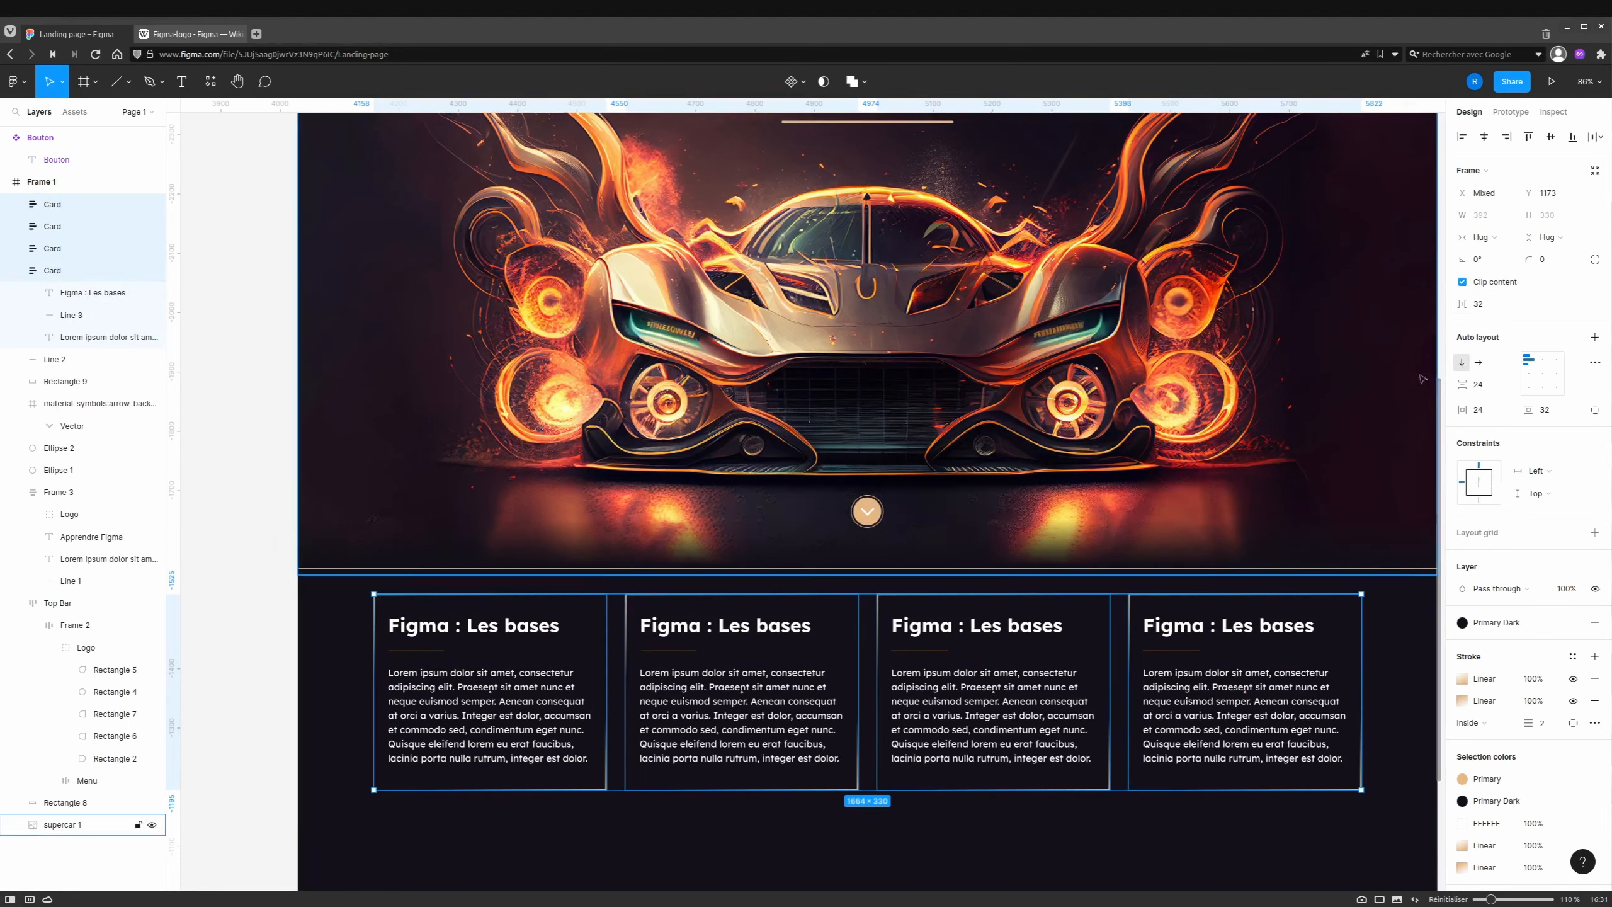
Check the card row against Frame 1's 12-column layout grid, hide the grid again and review the whole page.
click(52, 181)
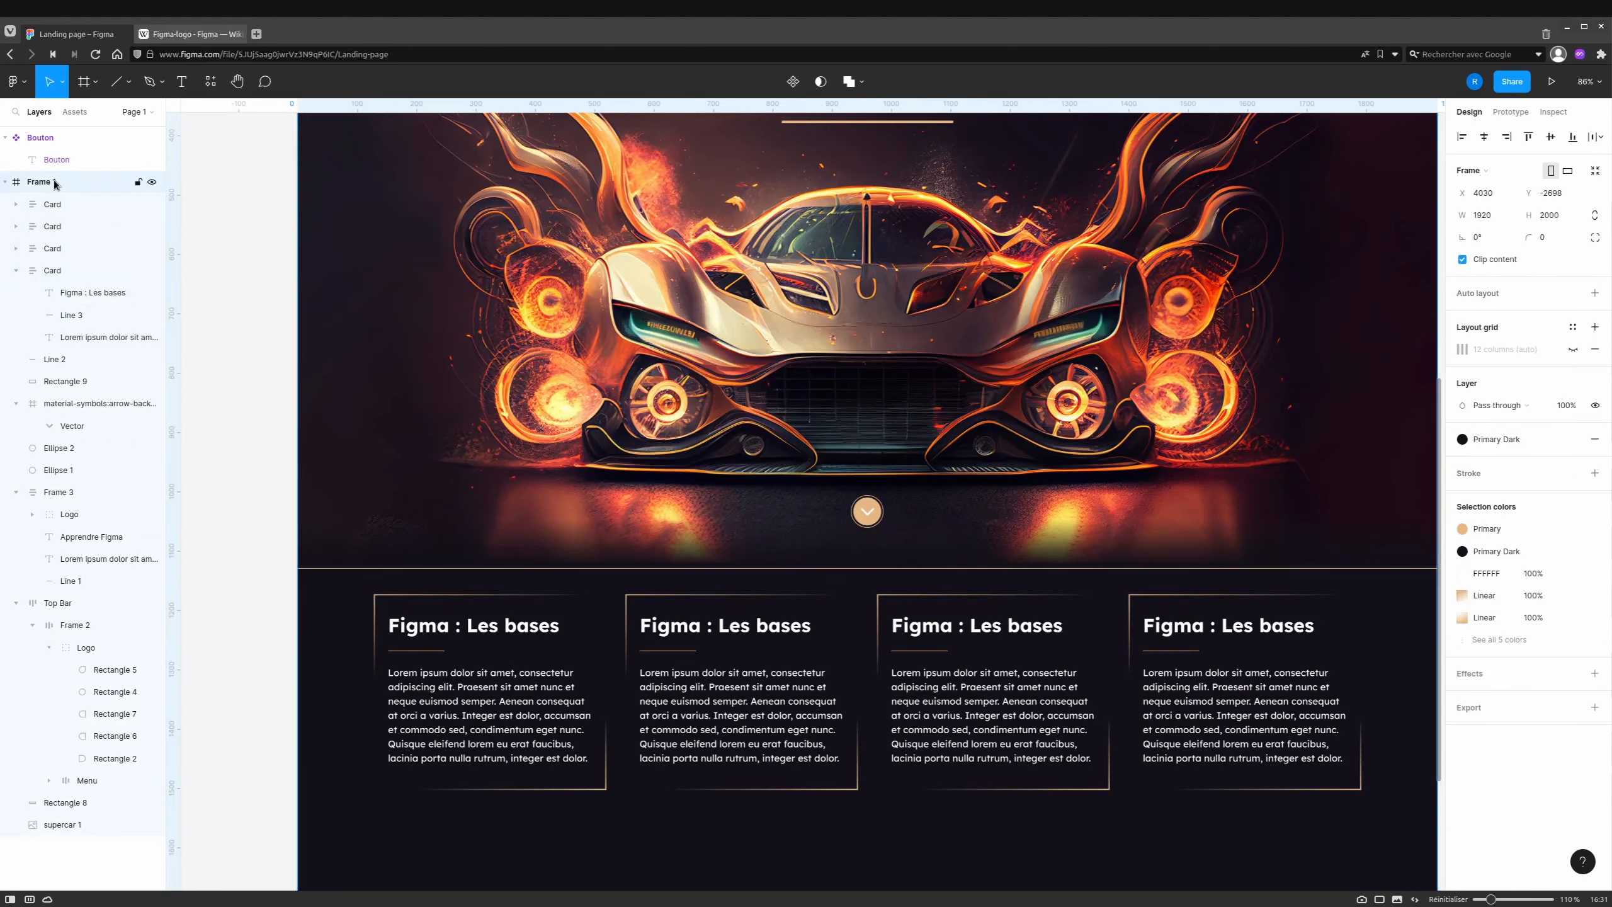
click(1574, 349)
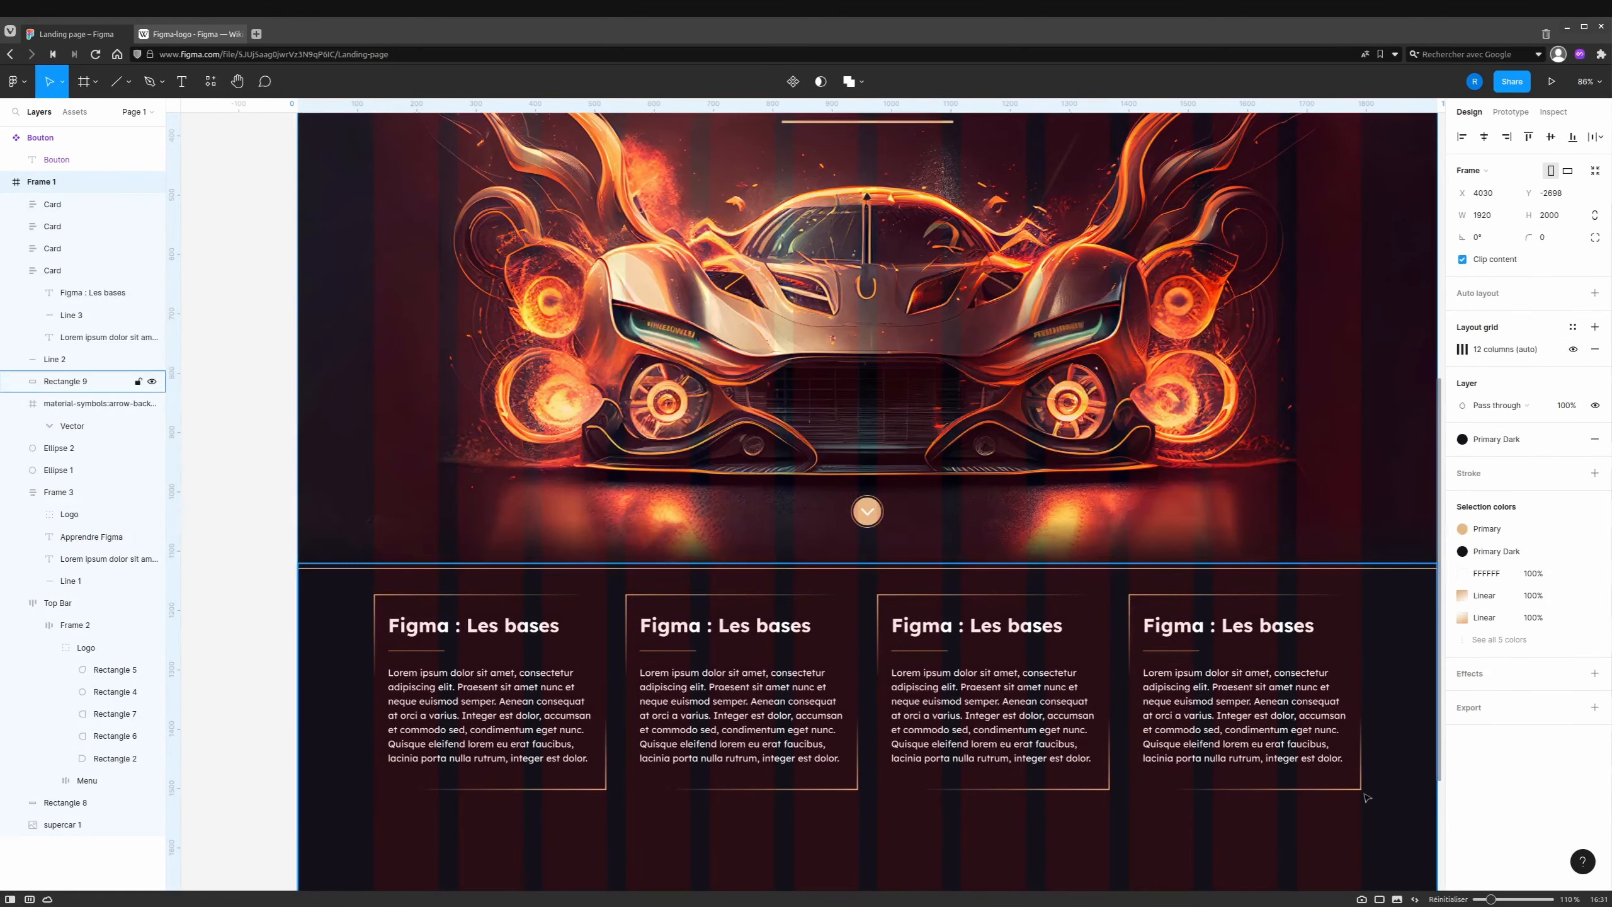
scroll(1363, 666, up, 5)
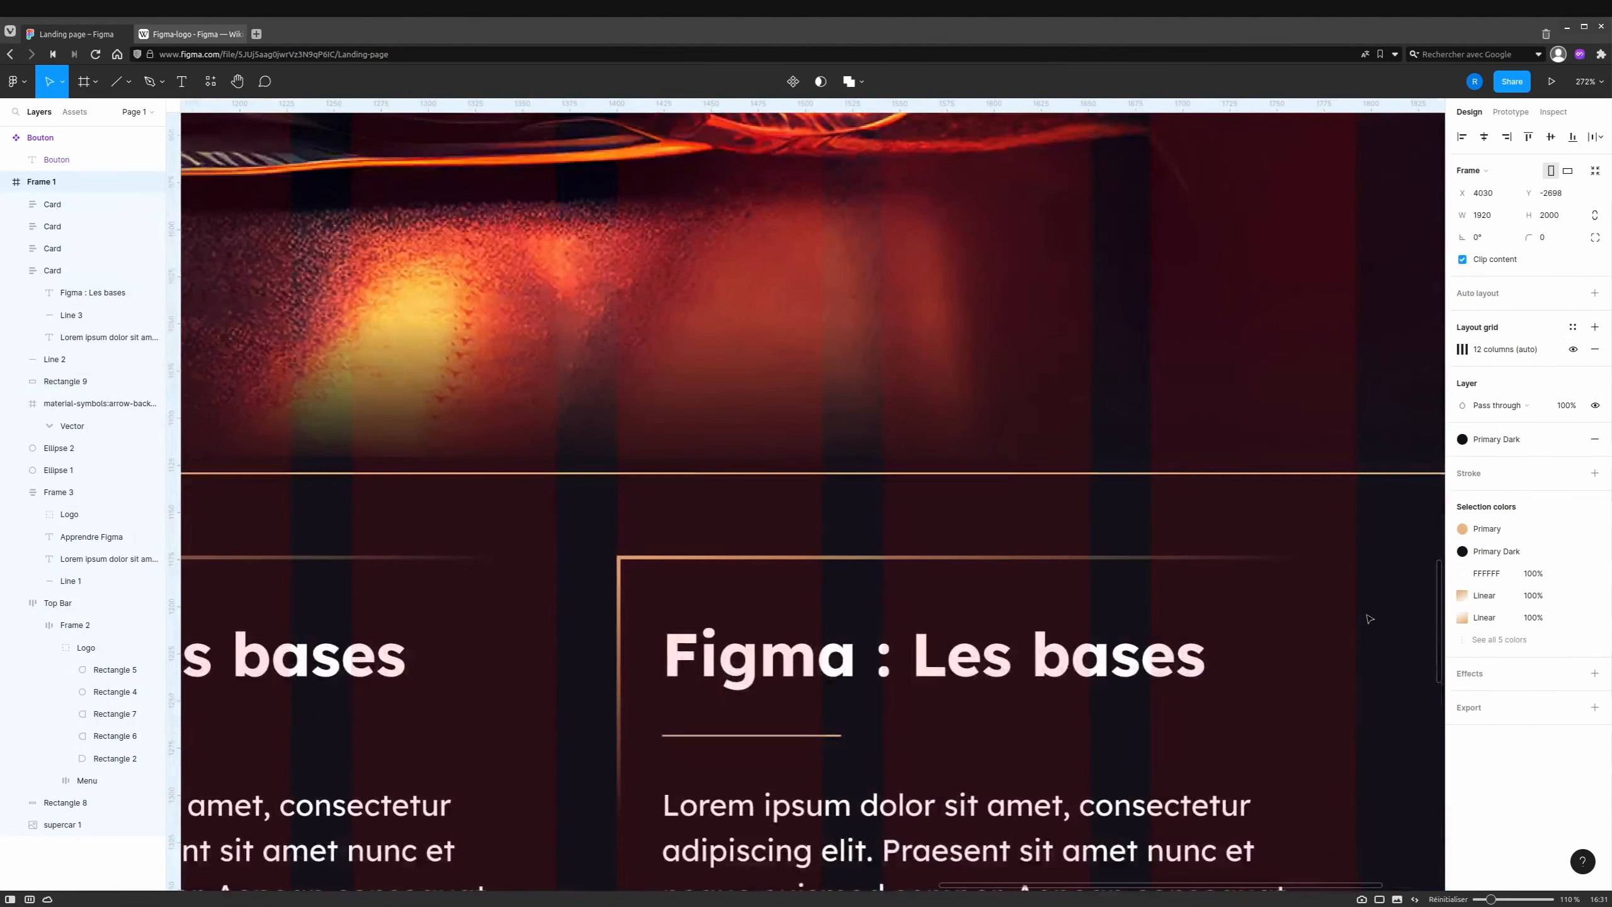
scroll(1370, 619, down, 1)
key(ctrl+z)
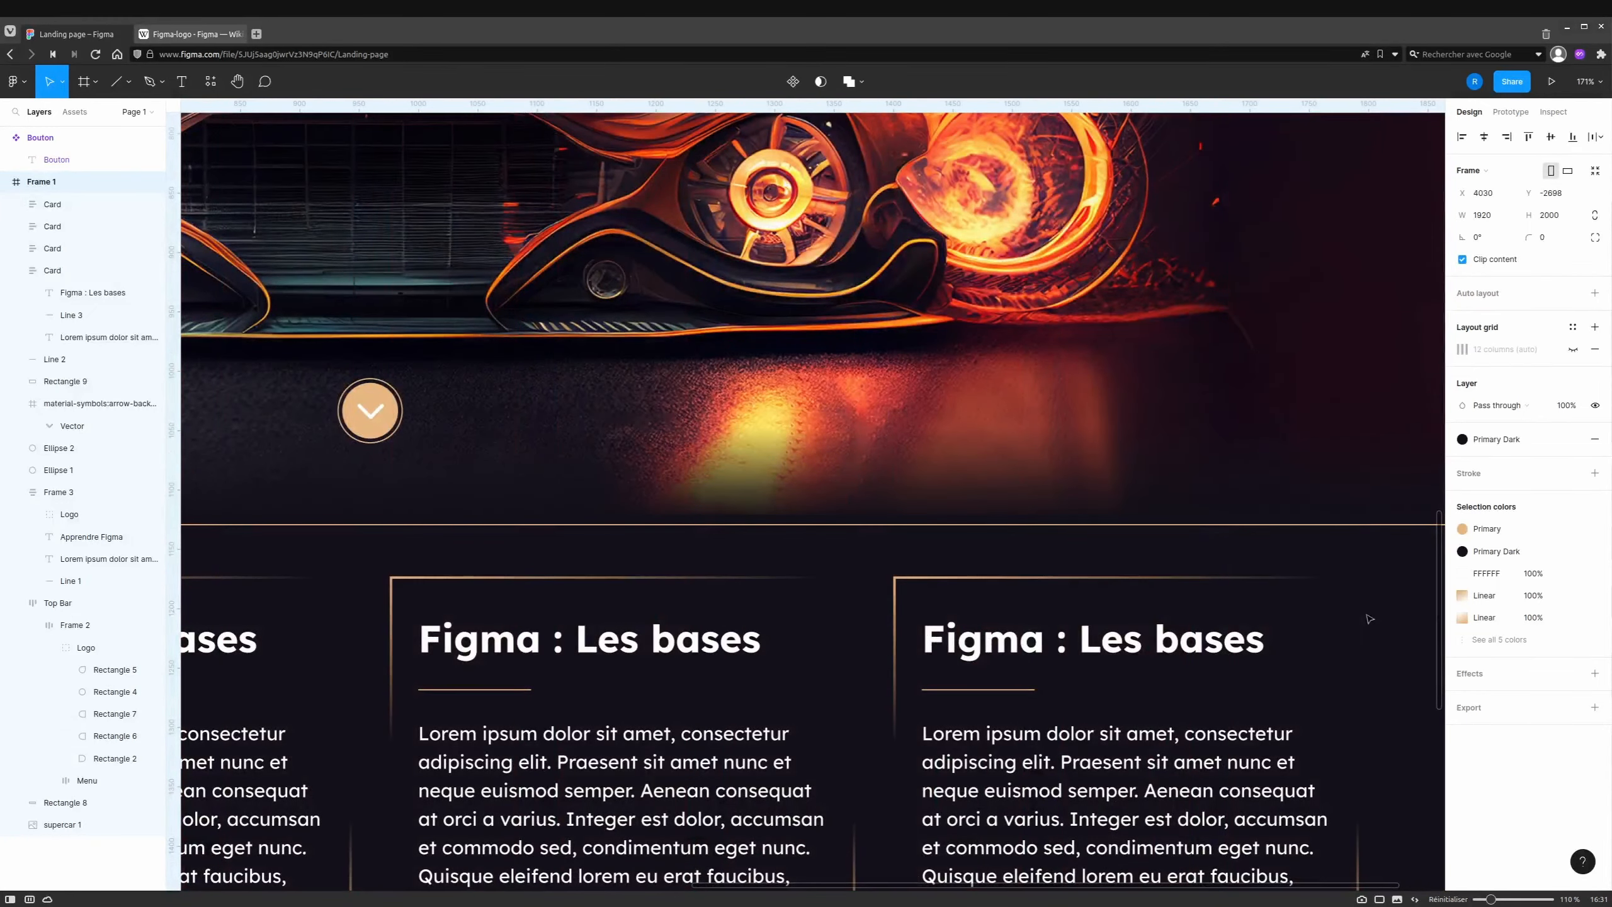
scroll(1216, 602, down, 1)
scroll(1216, 602, down, 5)
scroll(1163, 625, right, 2)
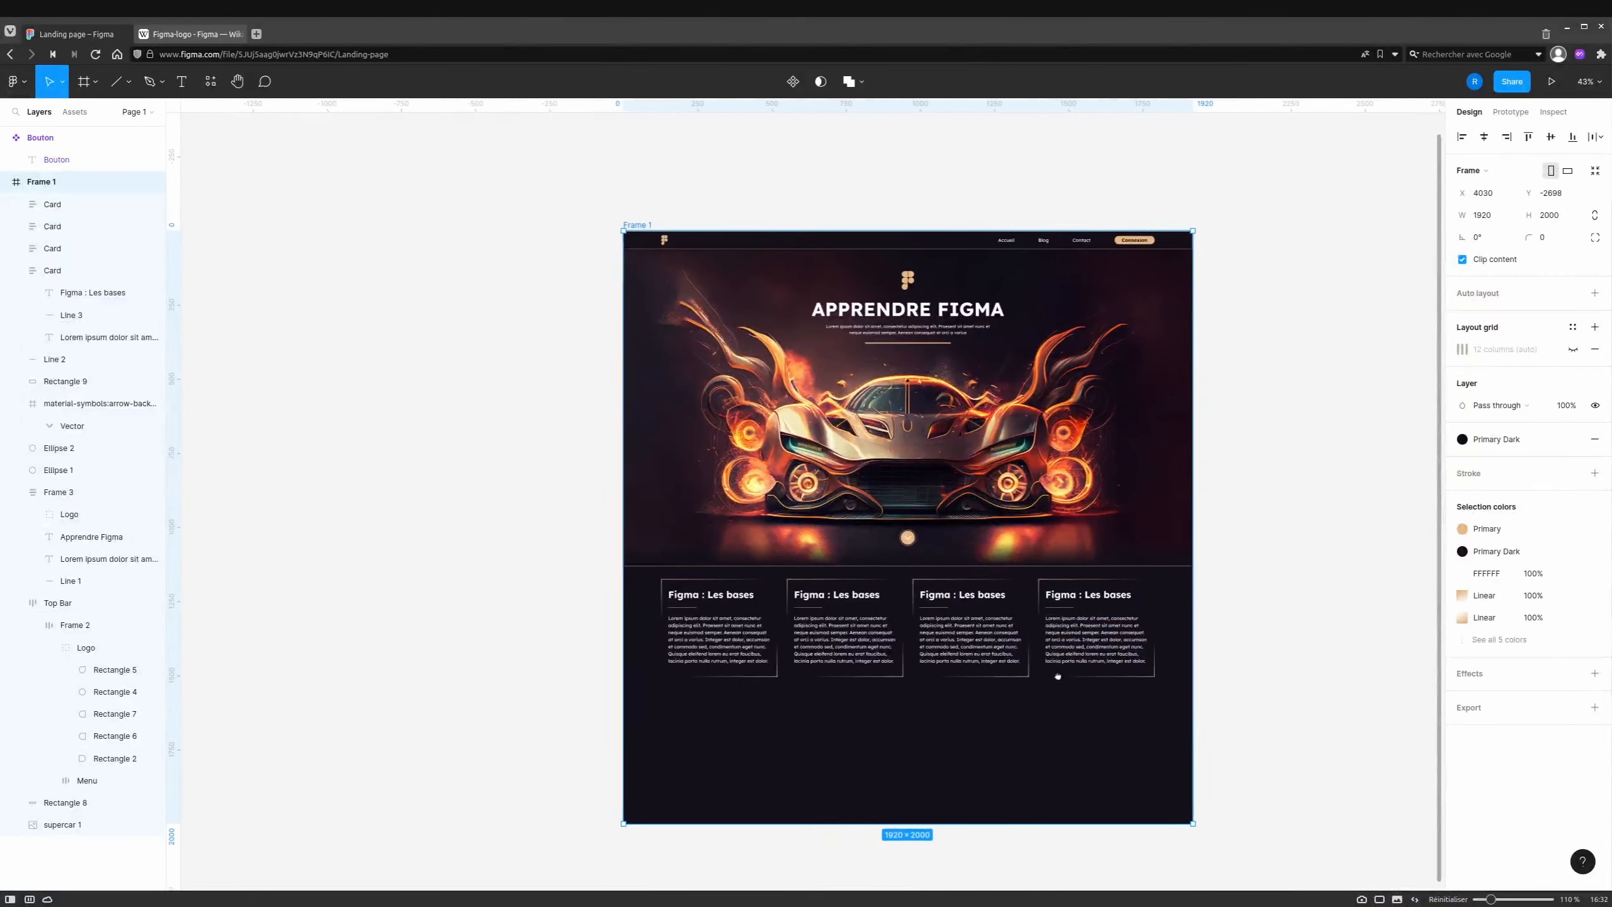
scroll(914, 748, right, 2)
scroll(914, 747, up, 1)
scroll(909, 740, up, 1)
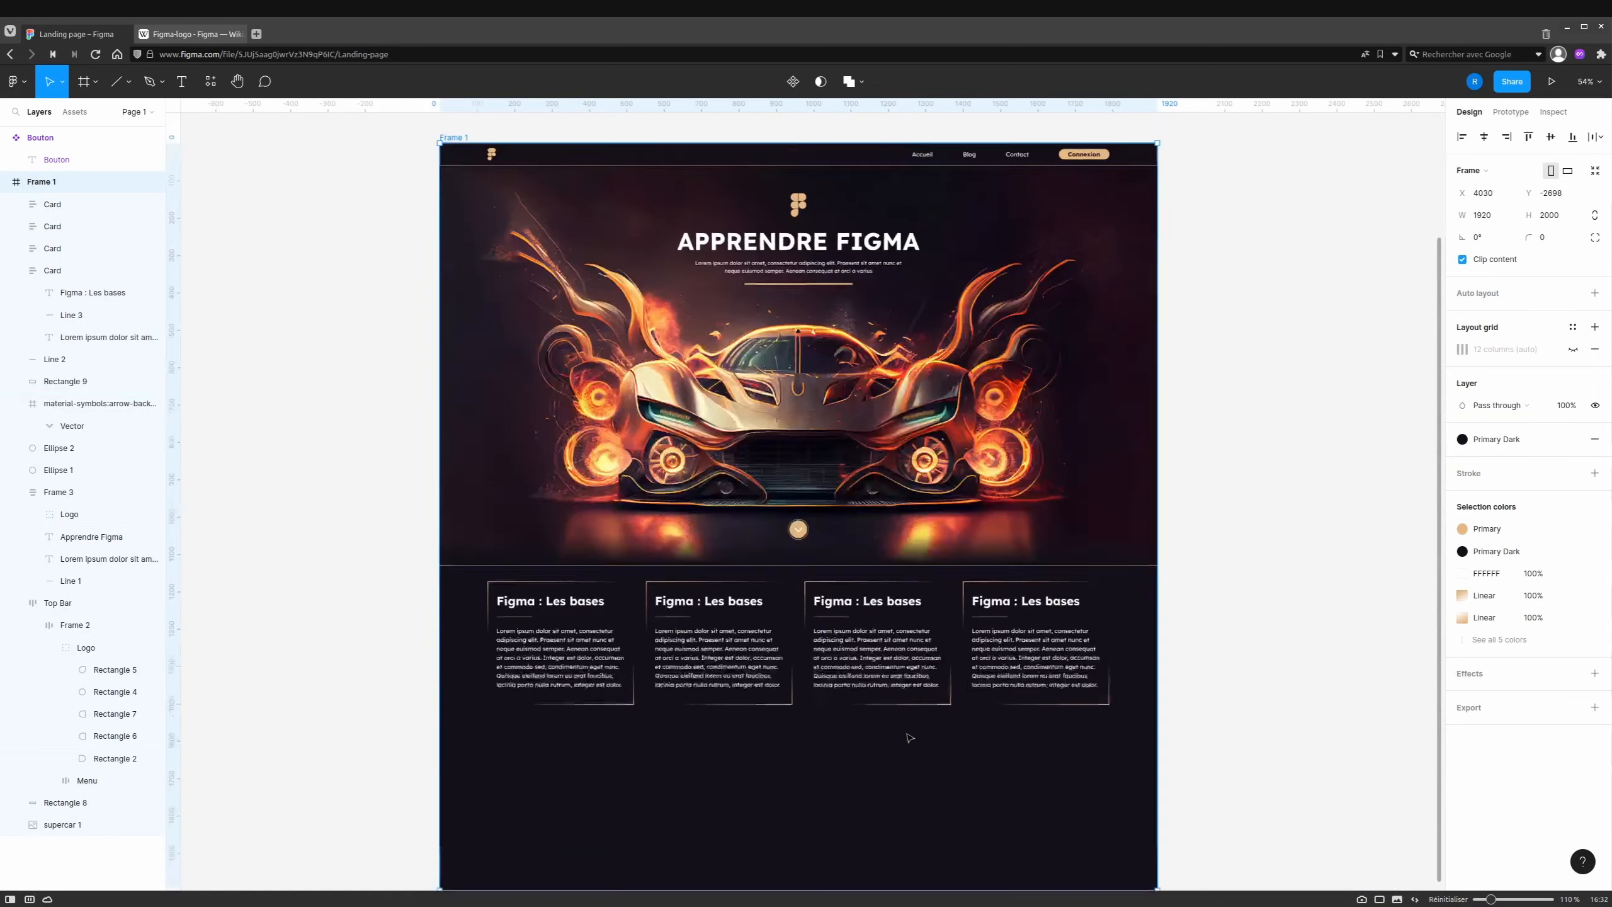
click(621, 621)
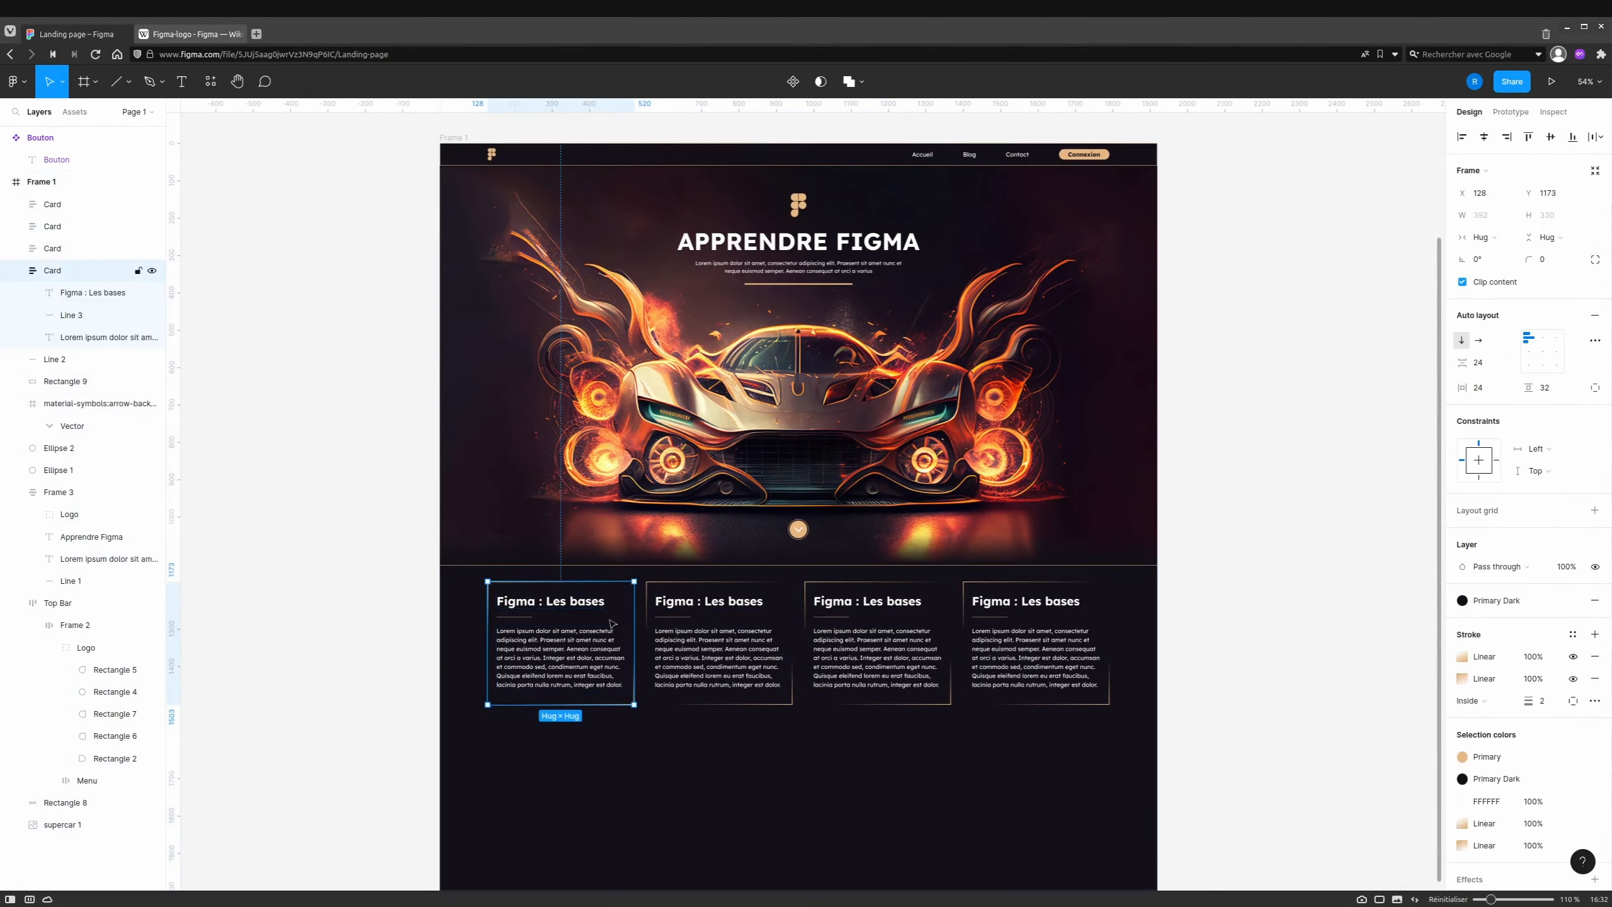
click(749, 609)
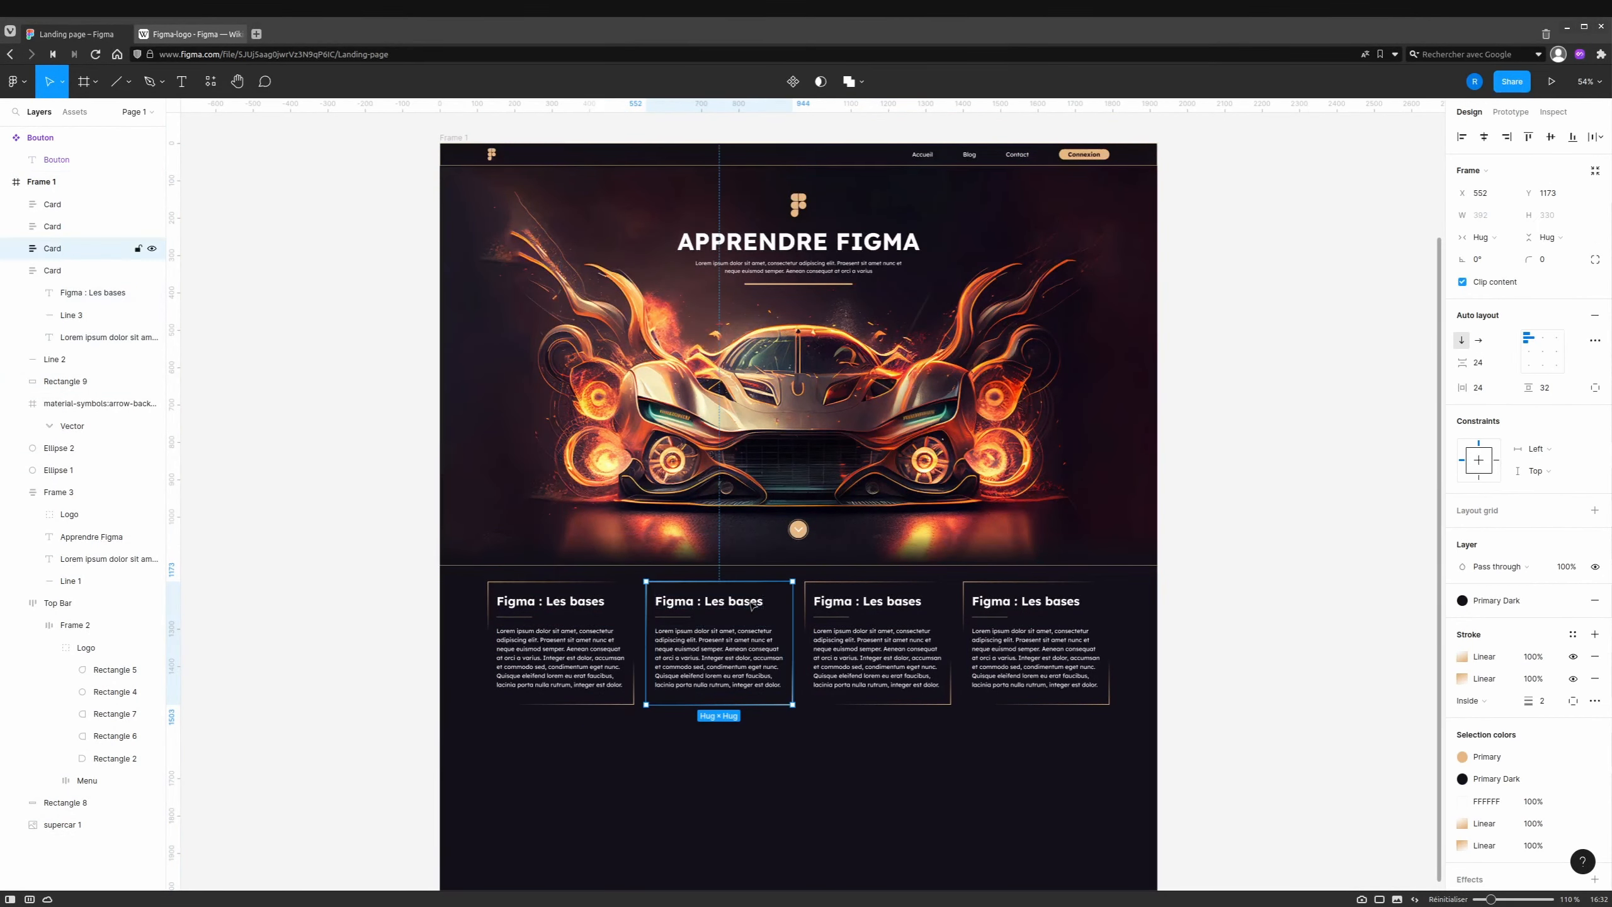
click(749, 607)
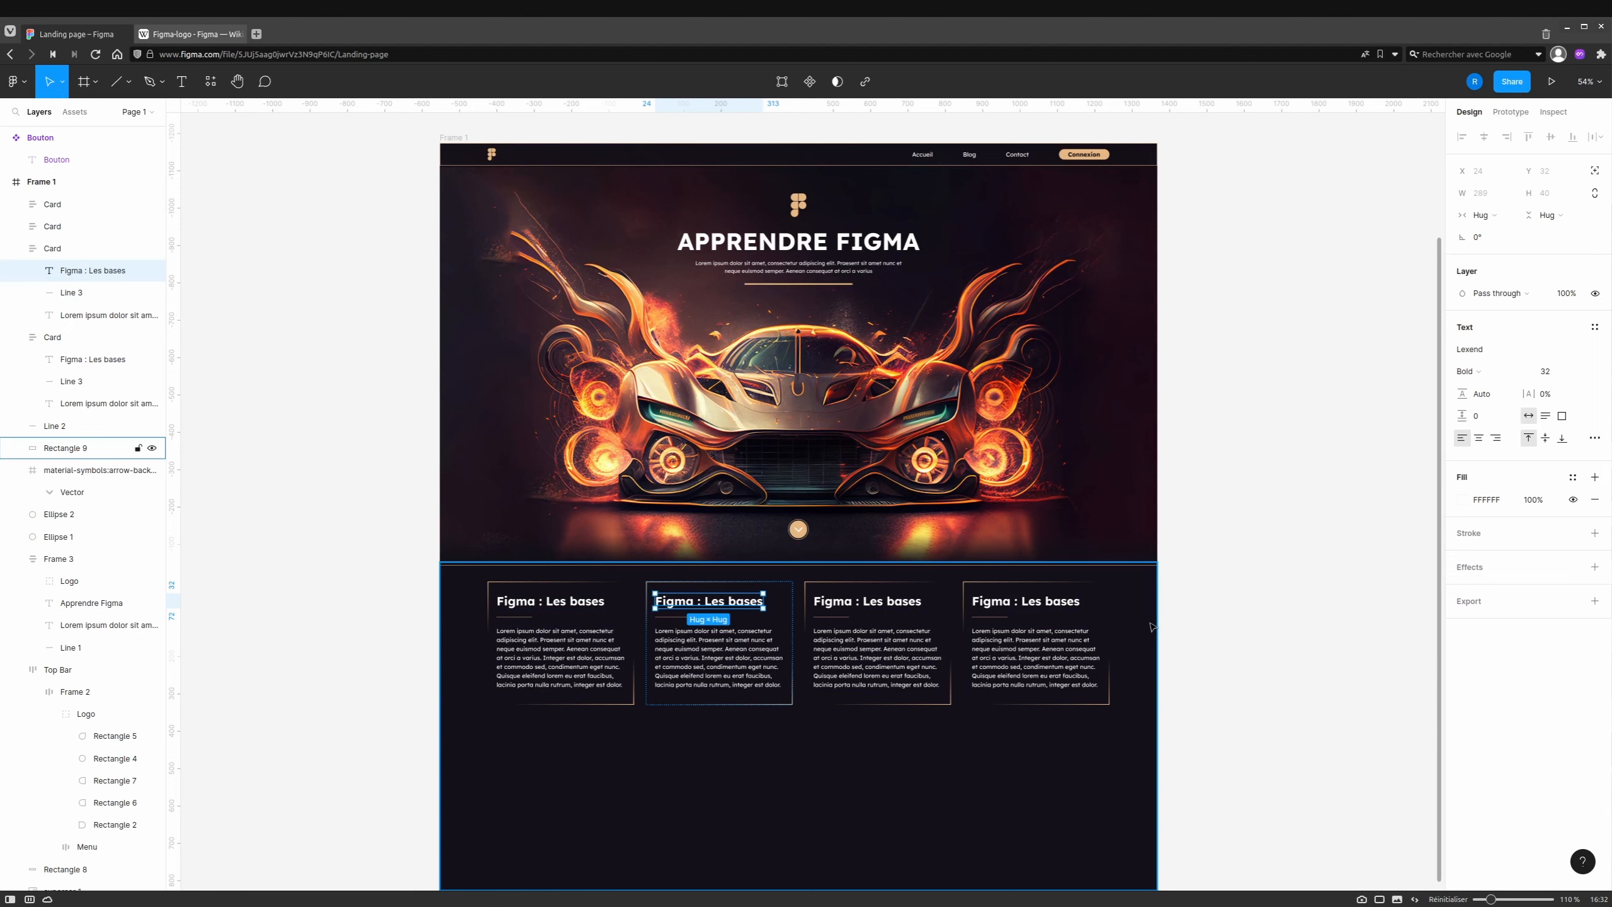
Replace the first card's Primary Dark fill with the Primary color style.
click(613, 628)
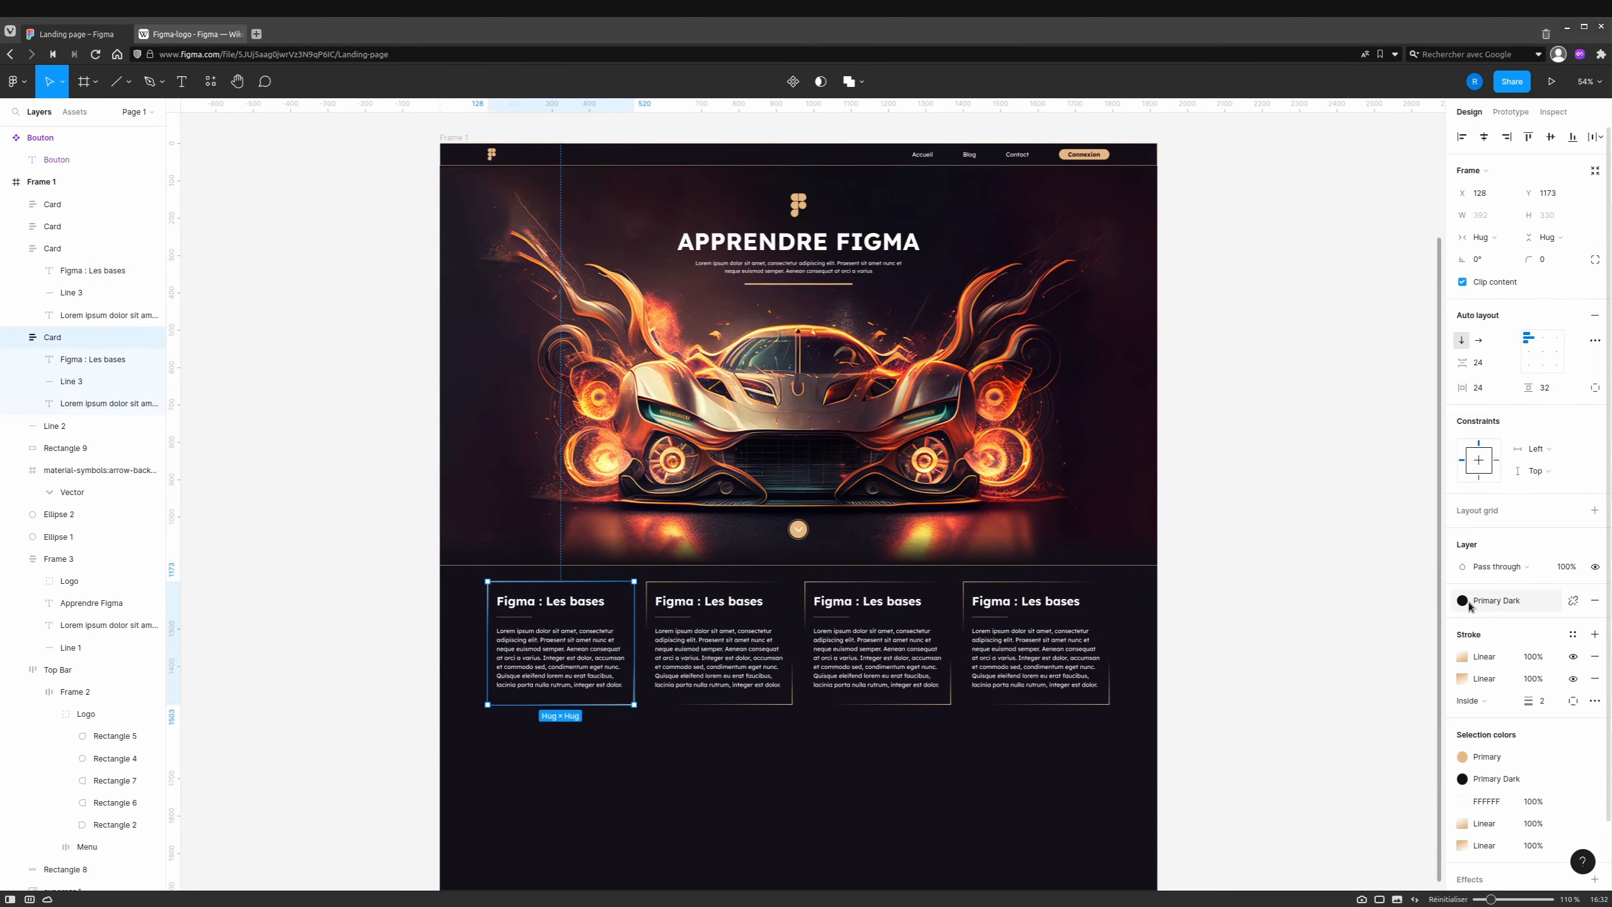
click(1593, 606)
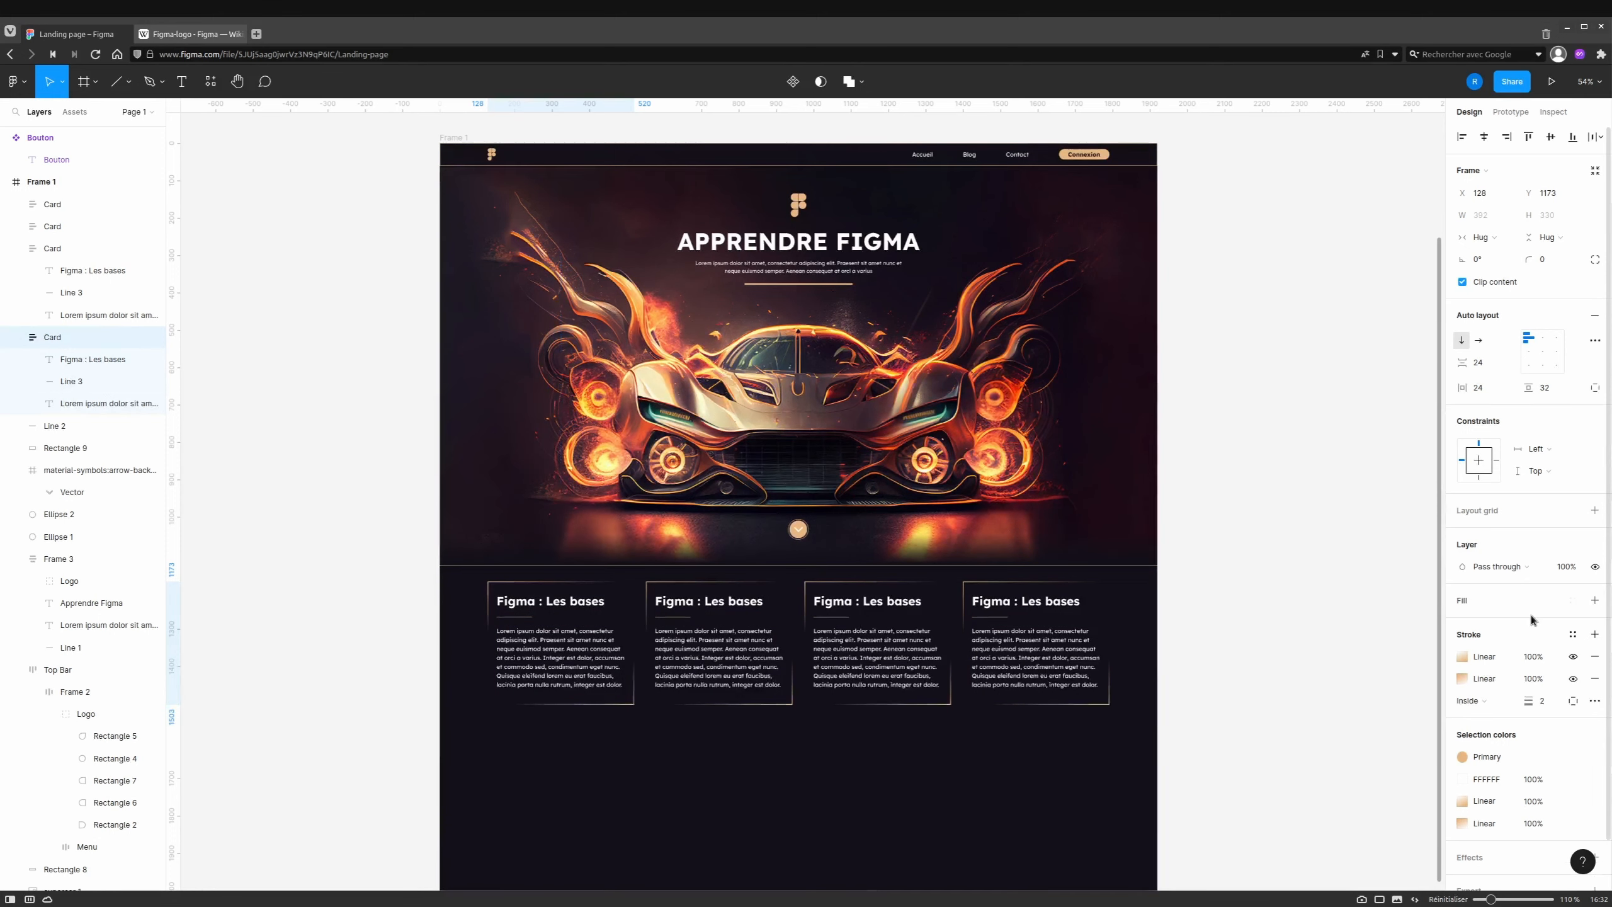
click(1475, 603)
click(1572, 600)
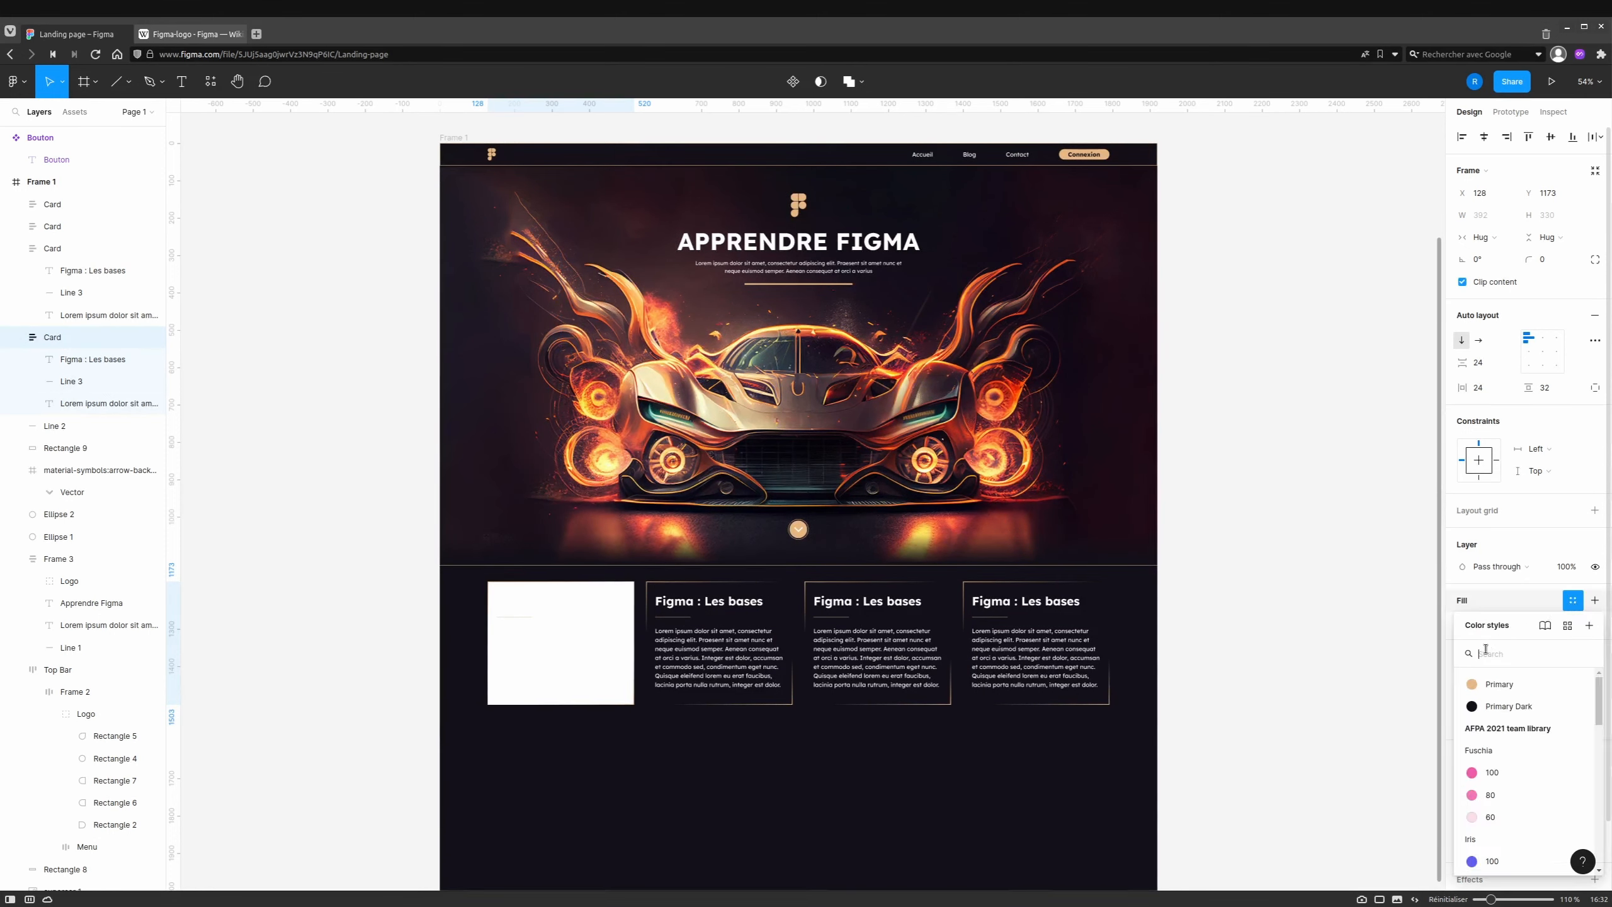
click(1472, 687)
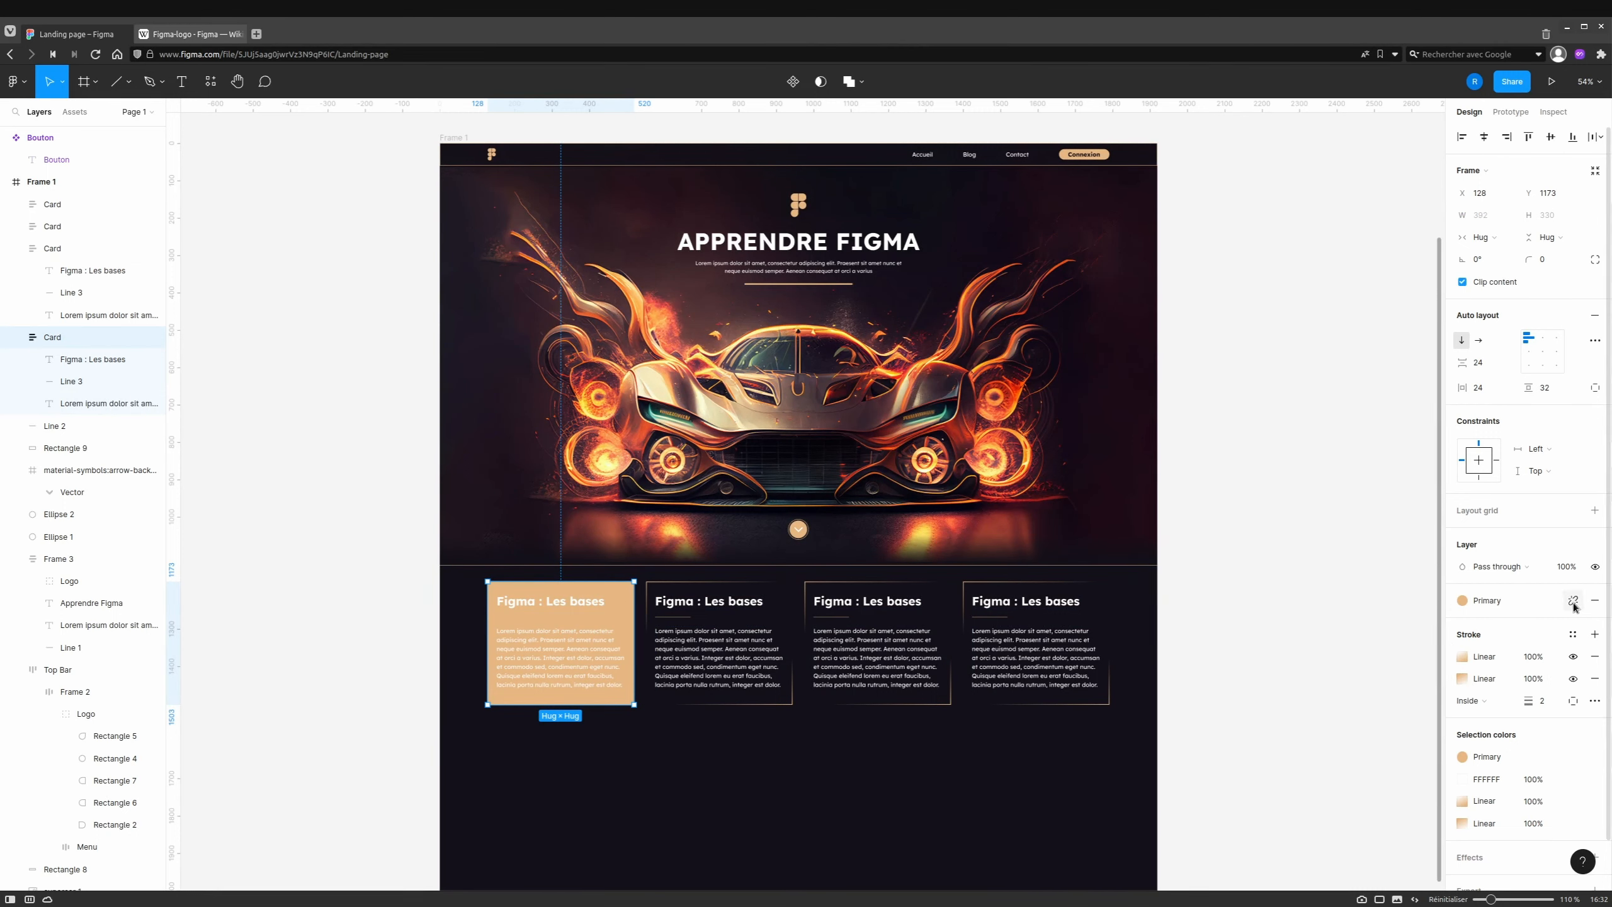
Detach the first card's fill from its color style and darken it slightly to D6AD81.
click(1573, 600)
click(1464, 623)
drag(1365, 576, 1345, 575)
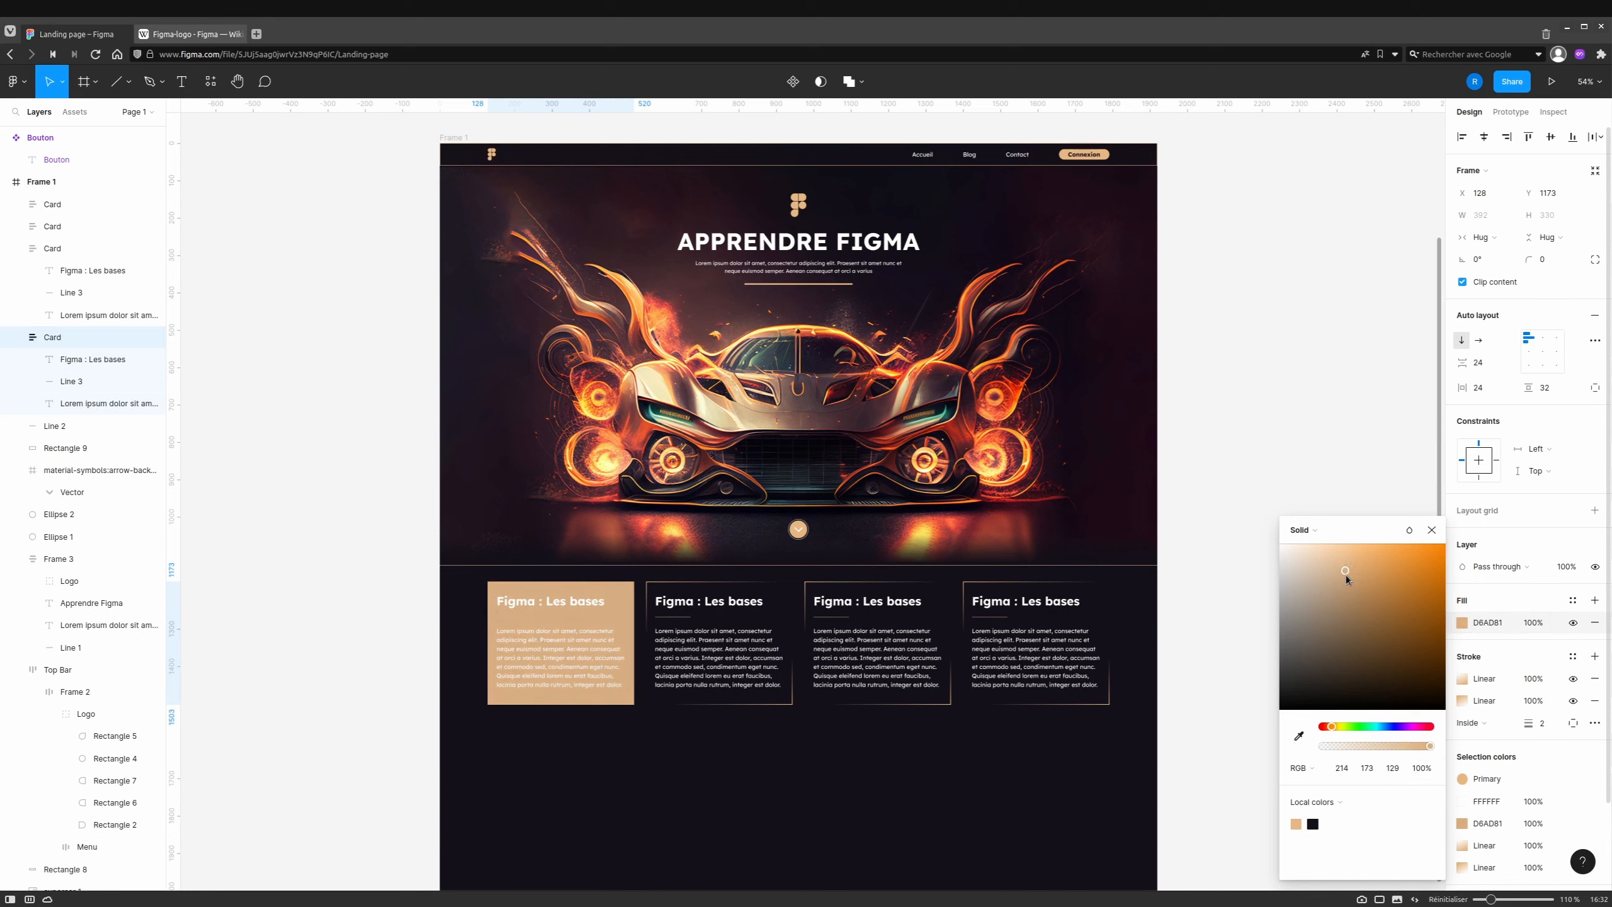
click(542, 622)
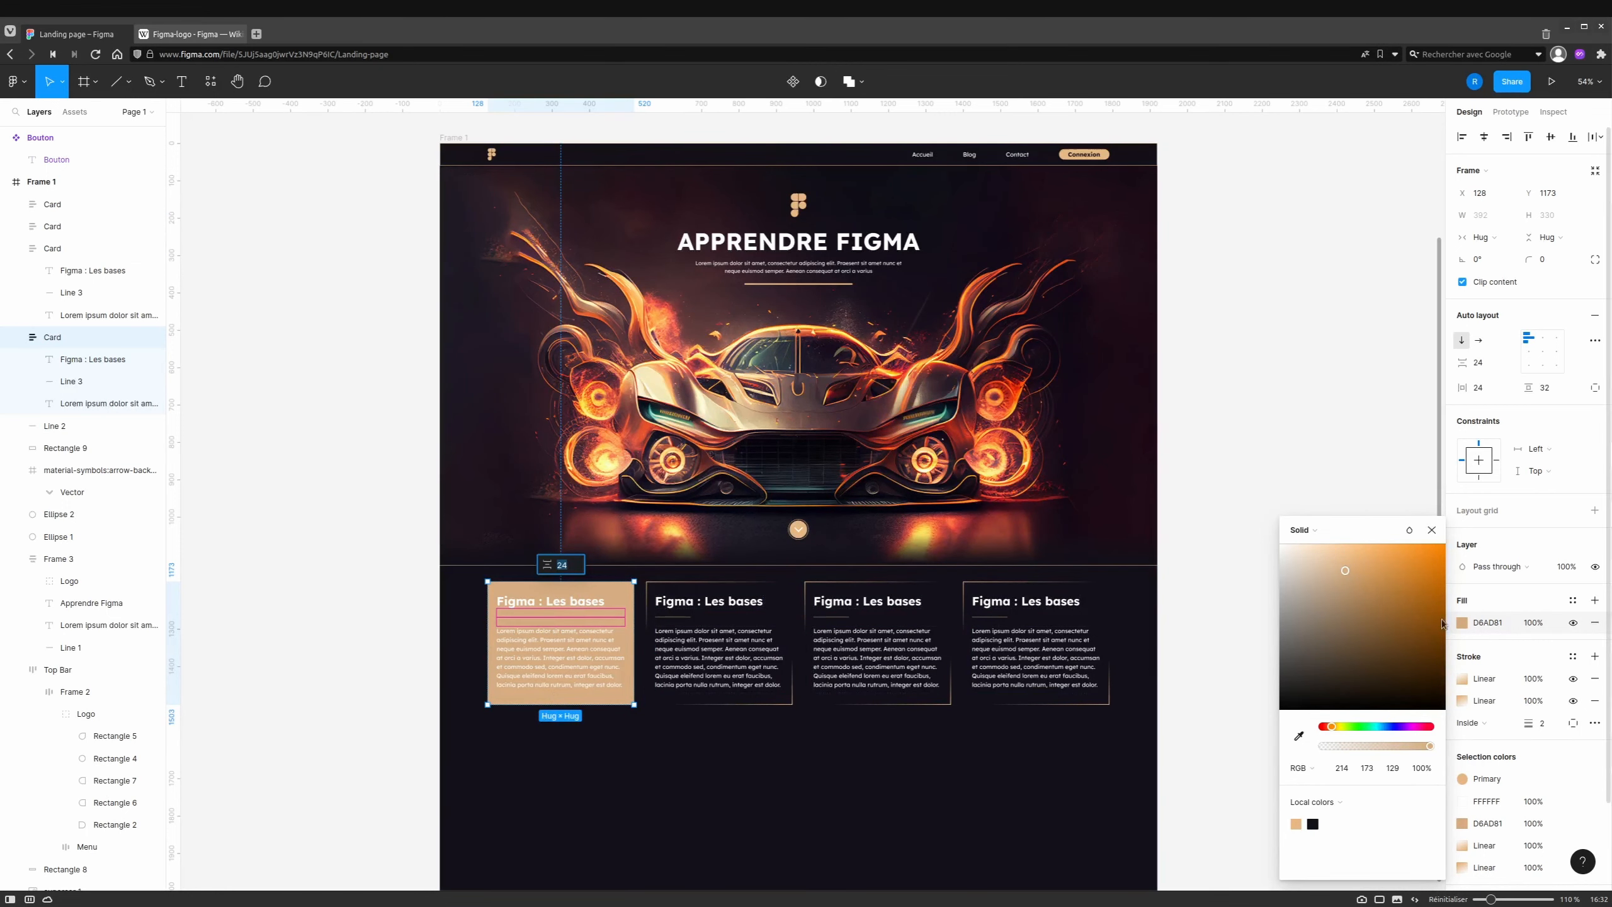
click(1462, 622)
click(1462, 623)
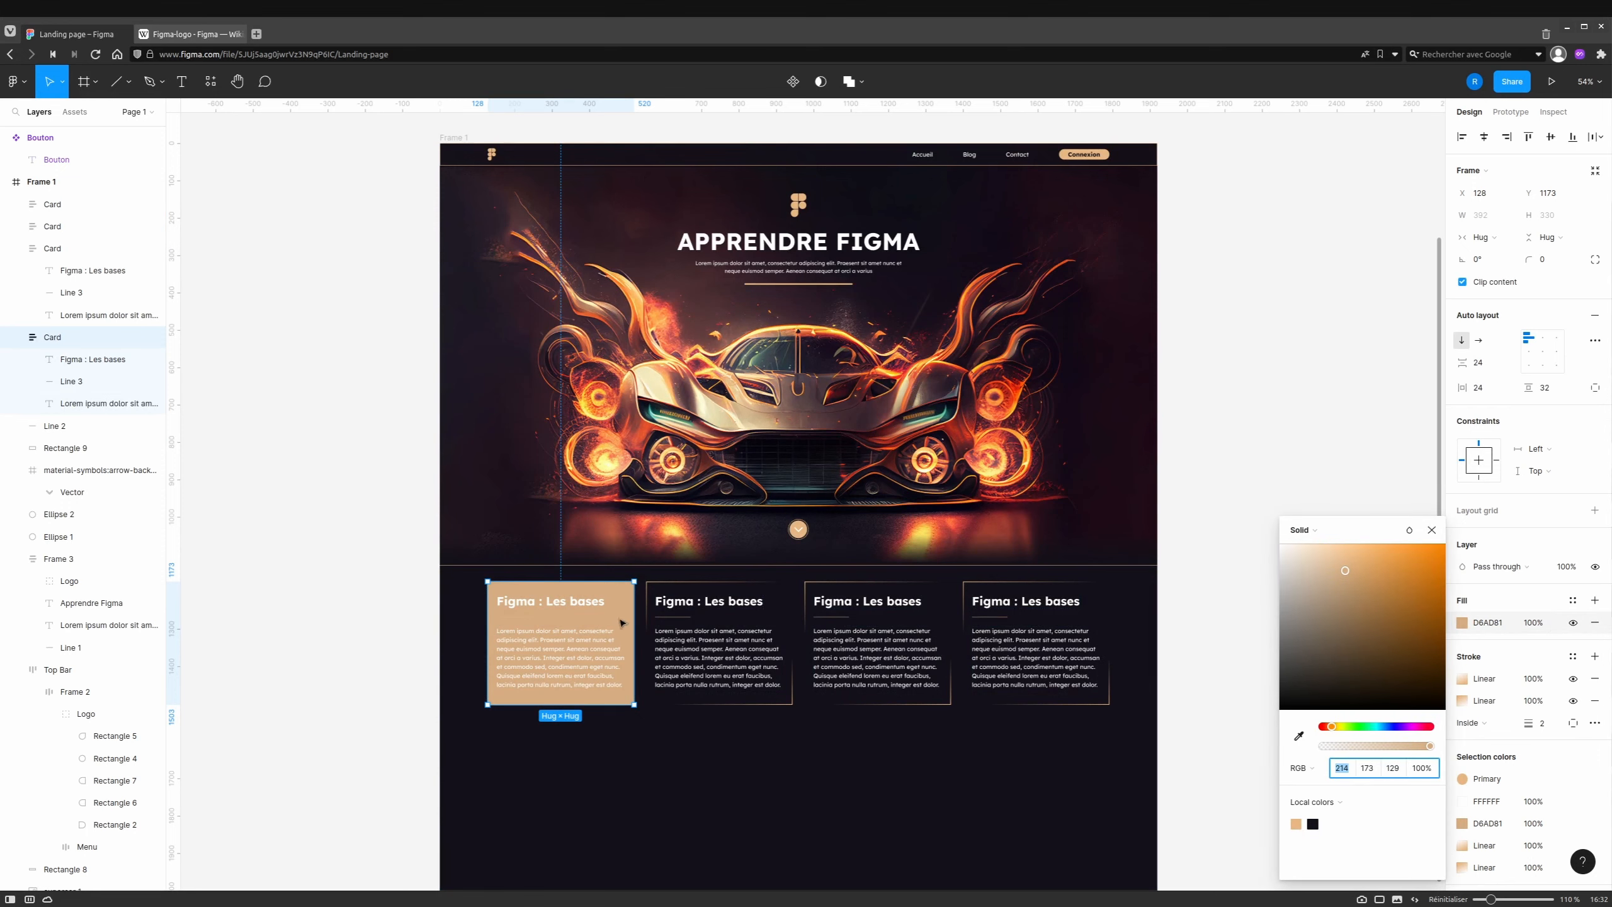
click(594, 745)
click(521, 619)
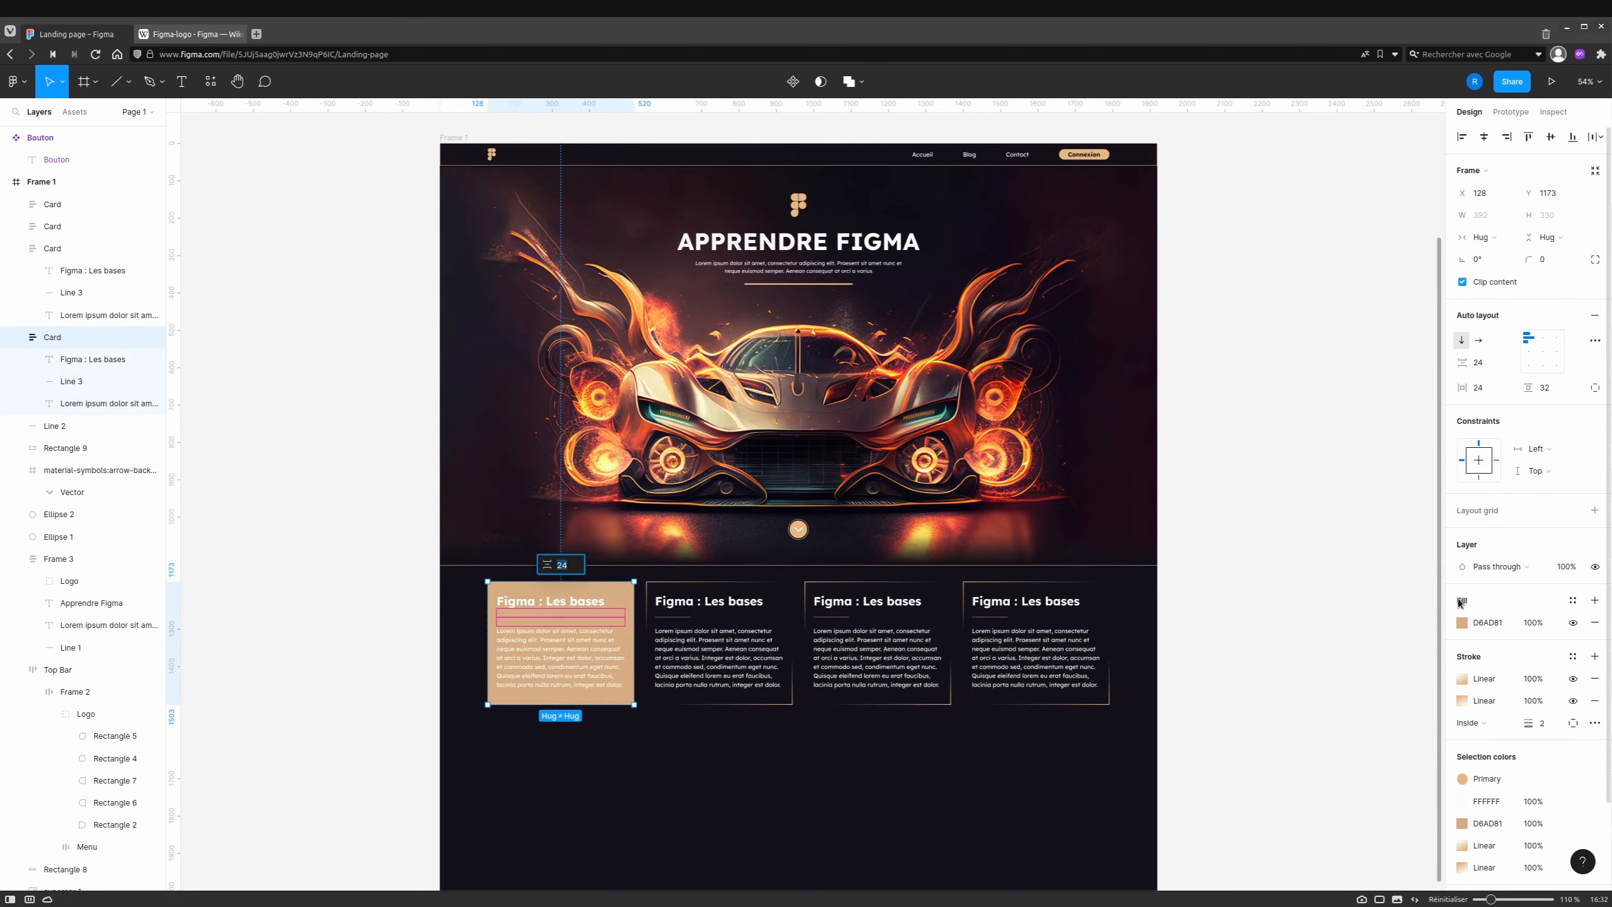
click(776, 766)
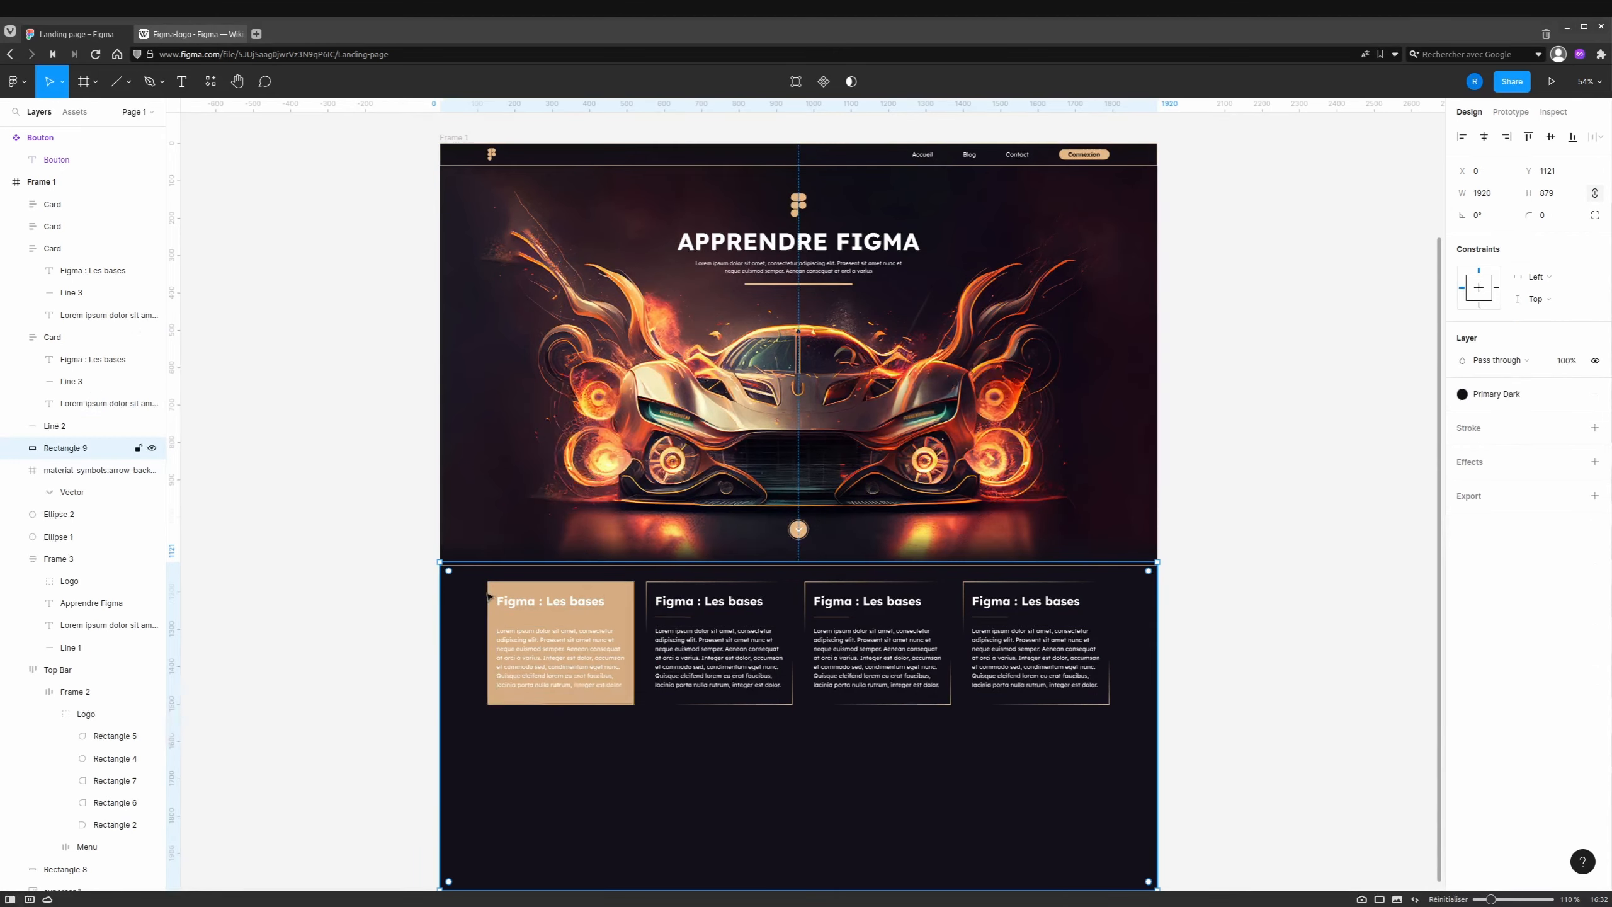
Change the stroke of the separator line in the first card to the Primary Dark style.
scroll(534, 639, up, 8)
click(477, 526)
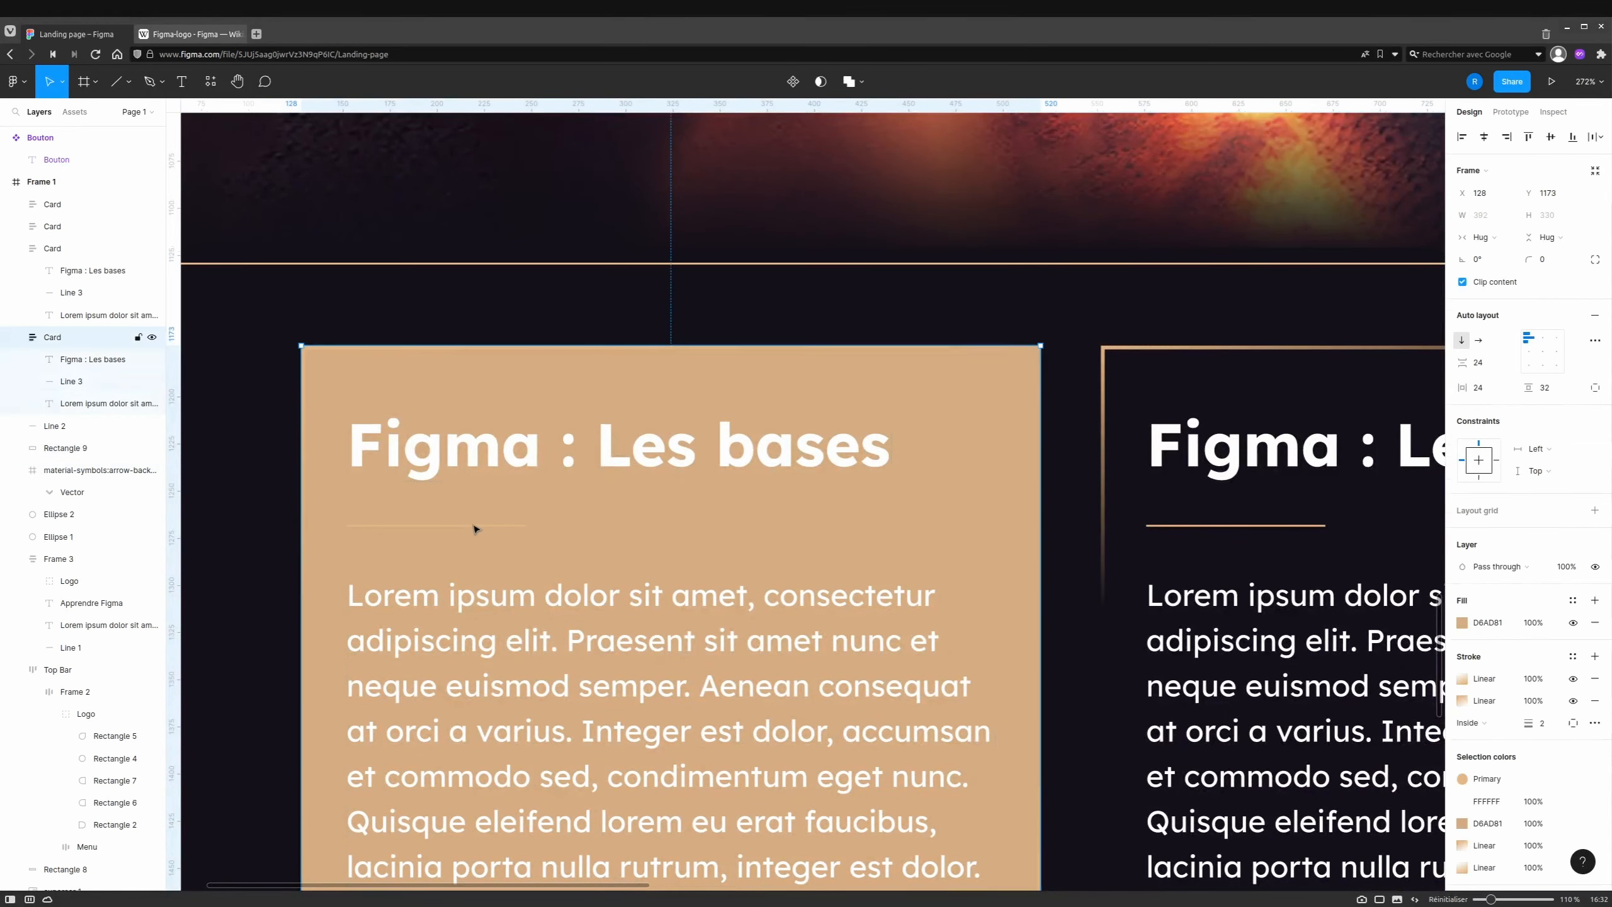
click(478, 526)
mouse_move(1558, 365)
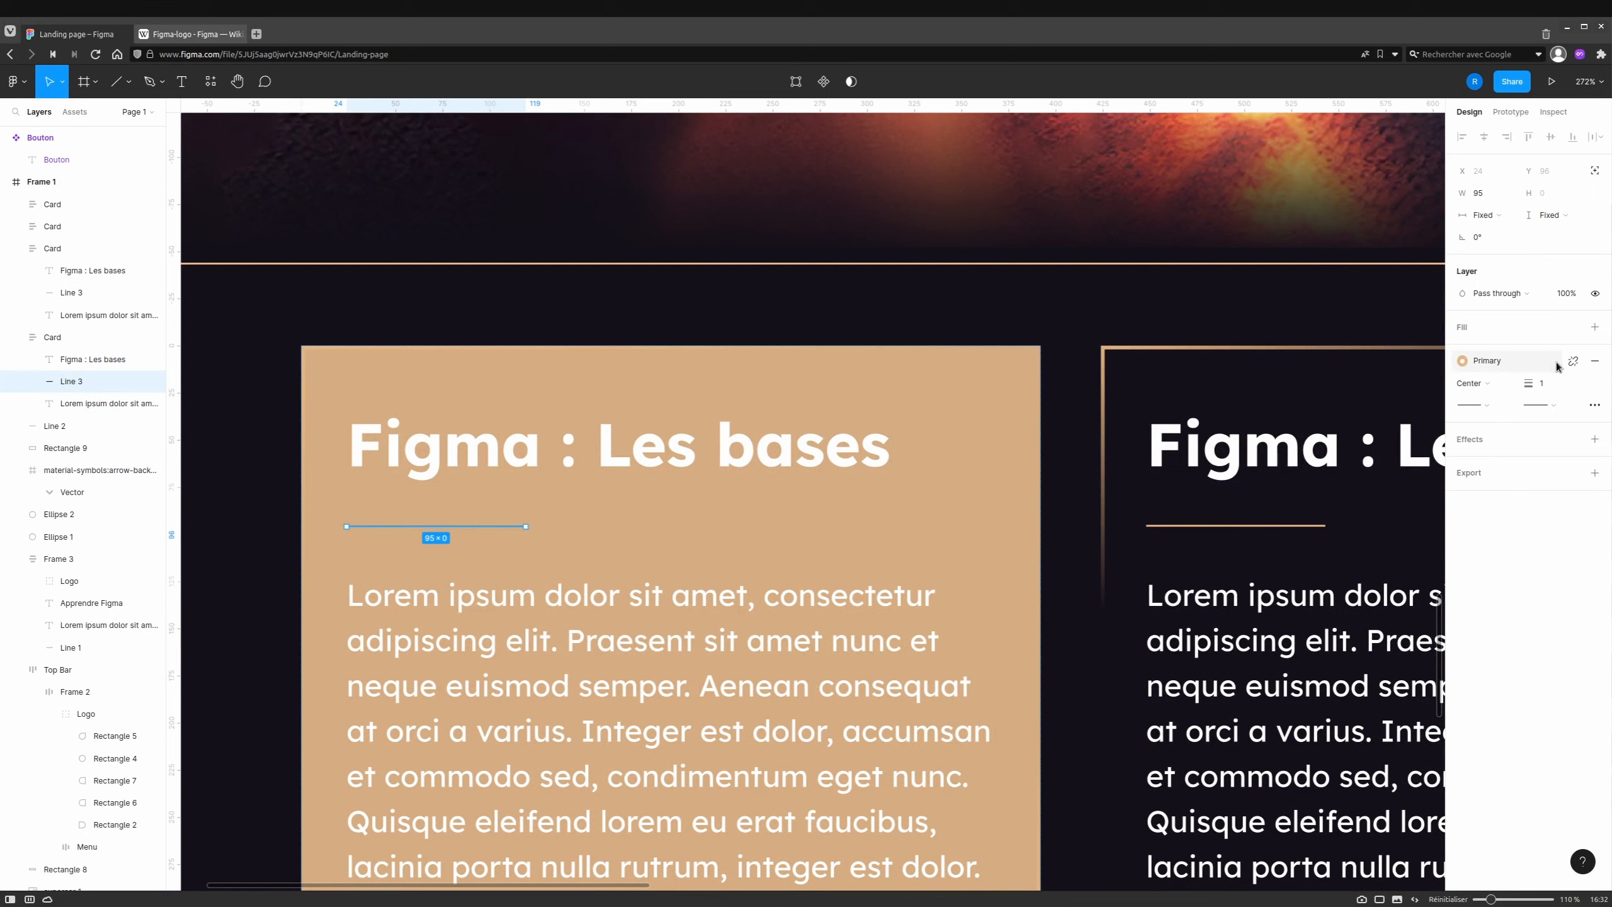
click(1573, 362)
click(1573, 362)
click(1498, 470)
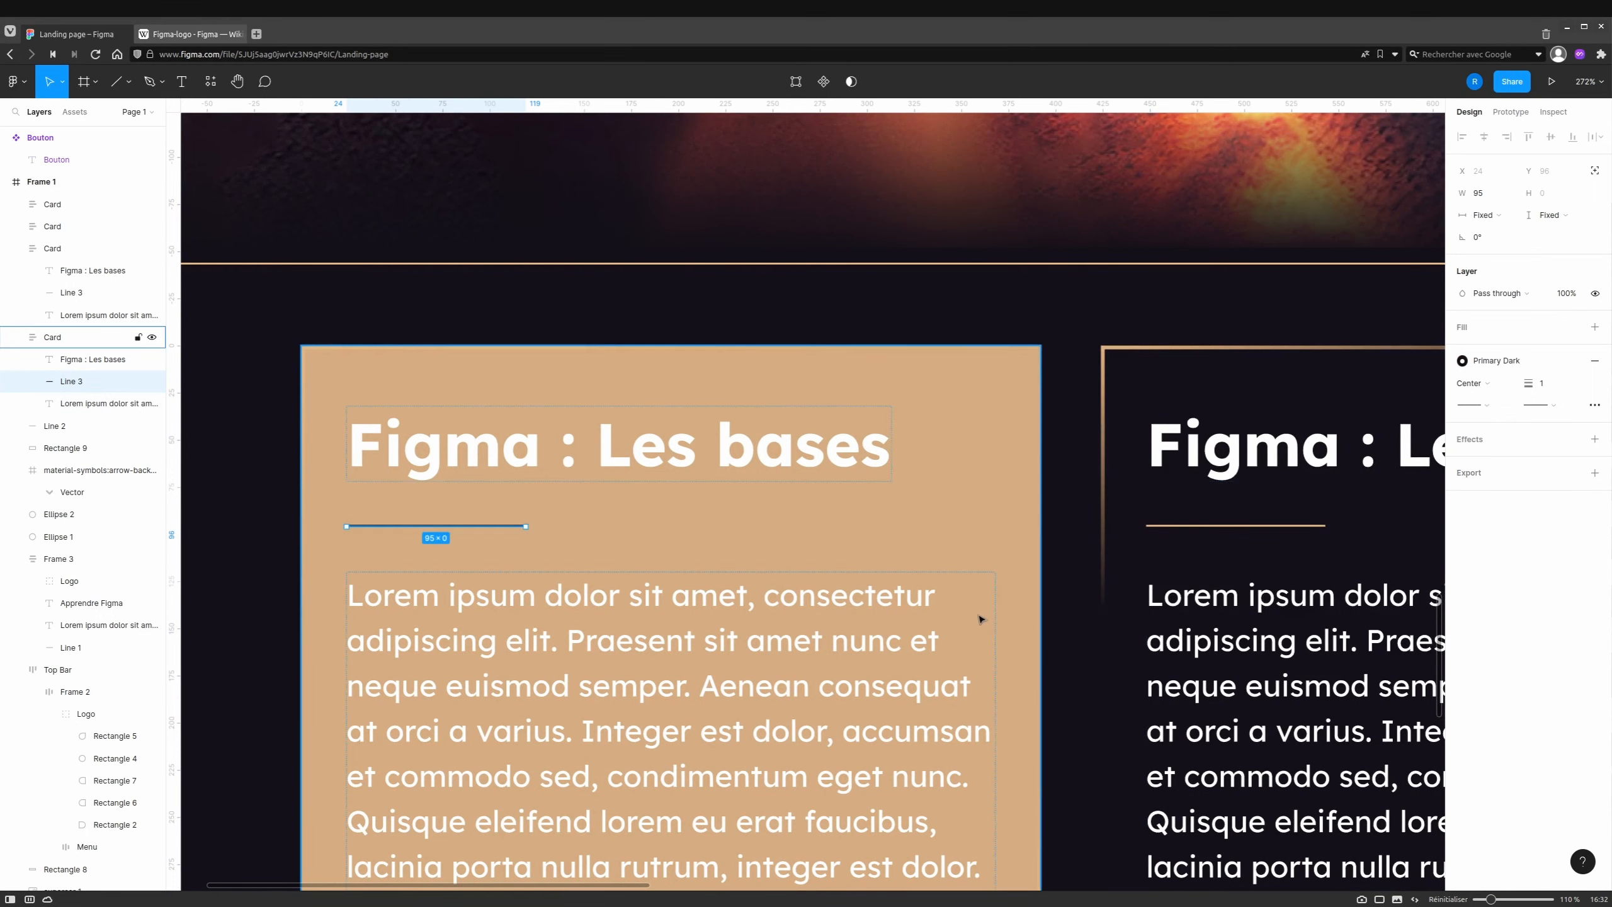
Increase the stroke weight of the separator lines in all four cards together.
scroll(979, 616, down, 10)
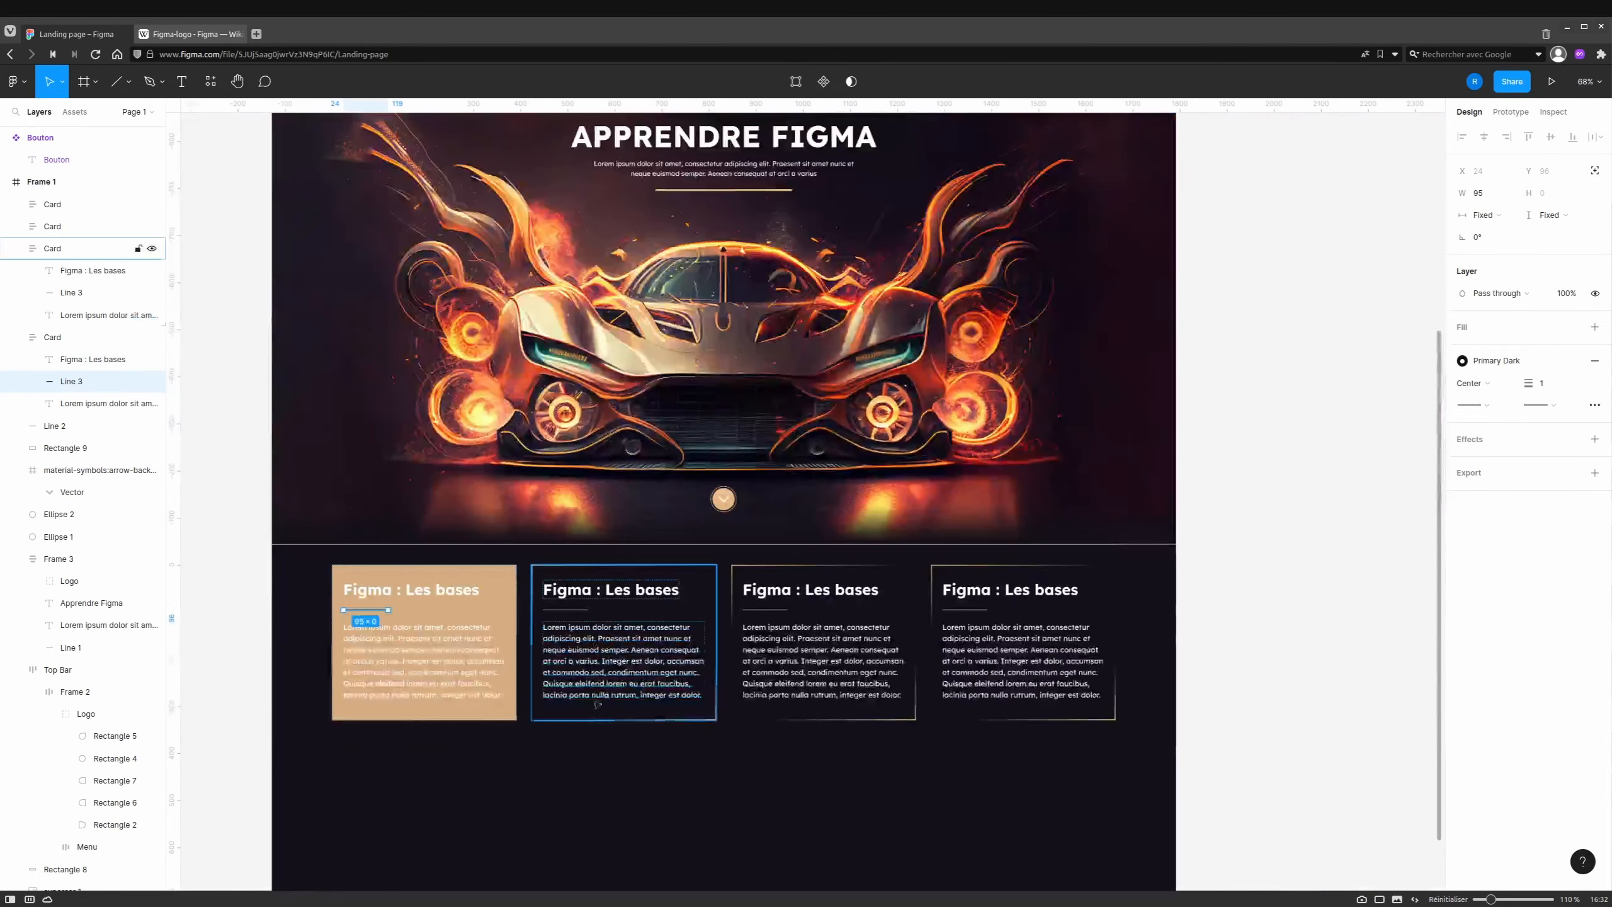
click(415, 631)
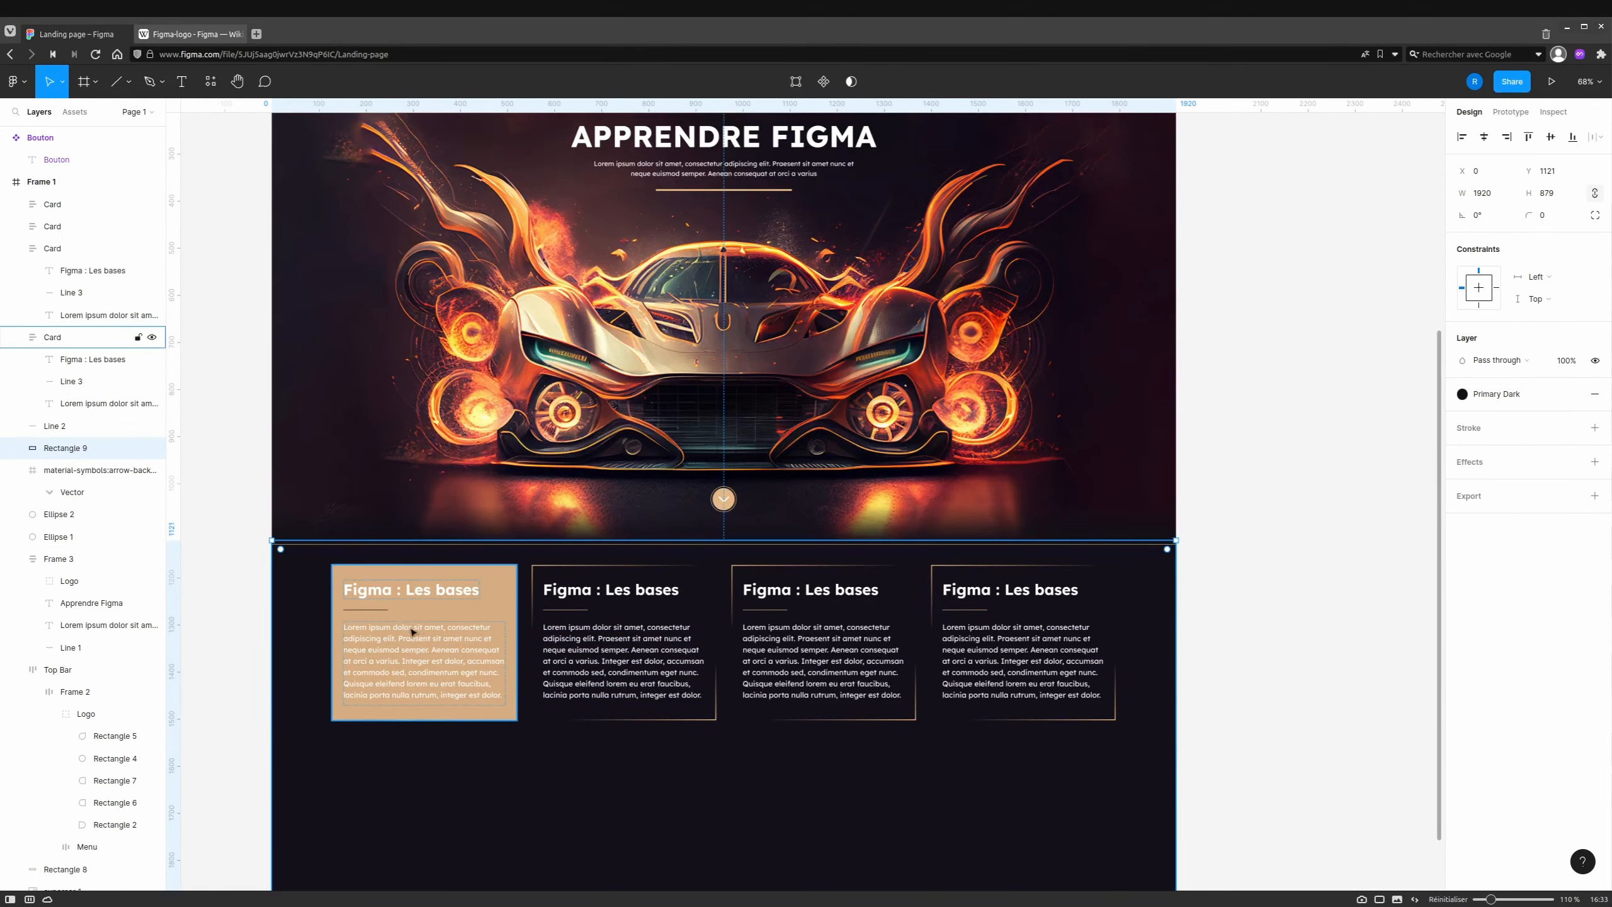
click(375, 613)
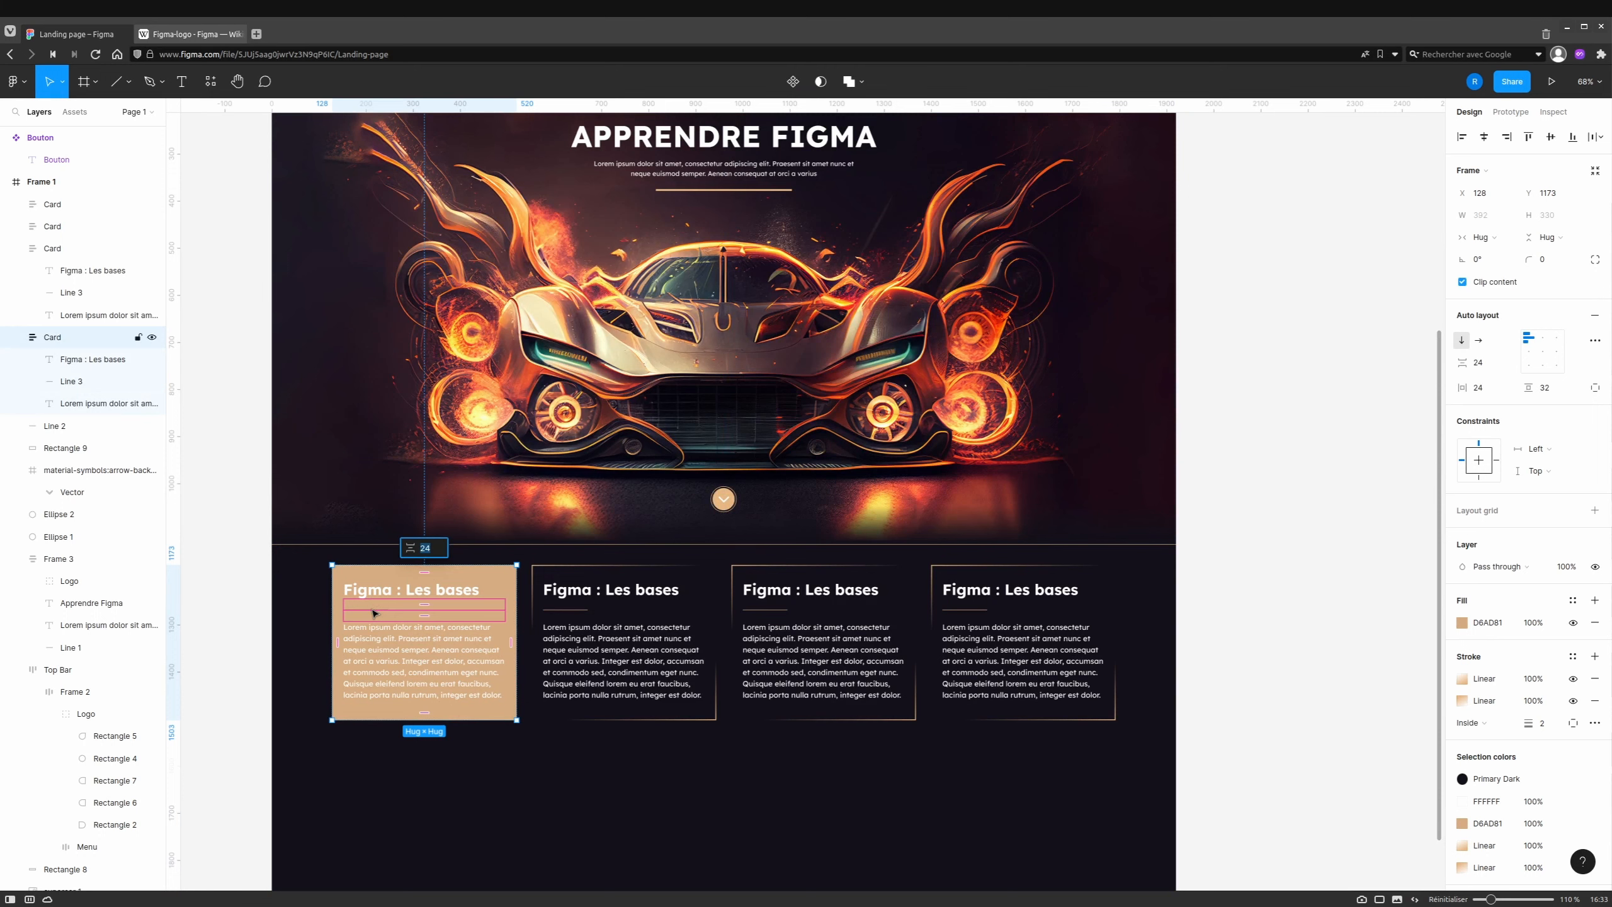
click(375, 611)
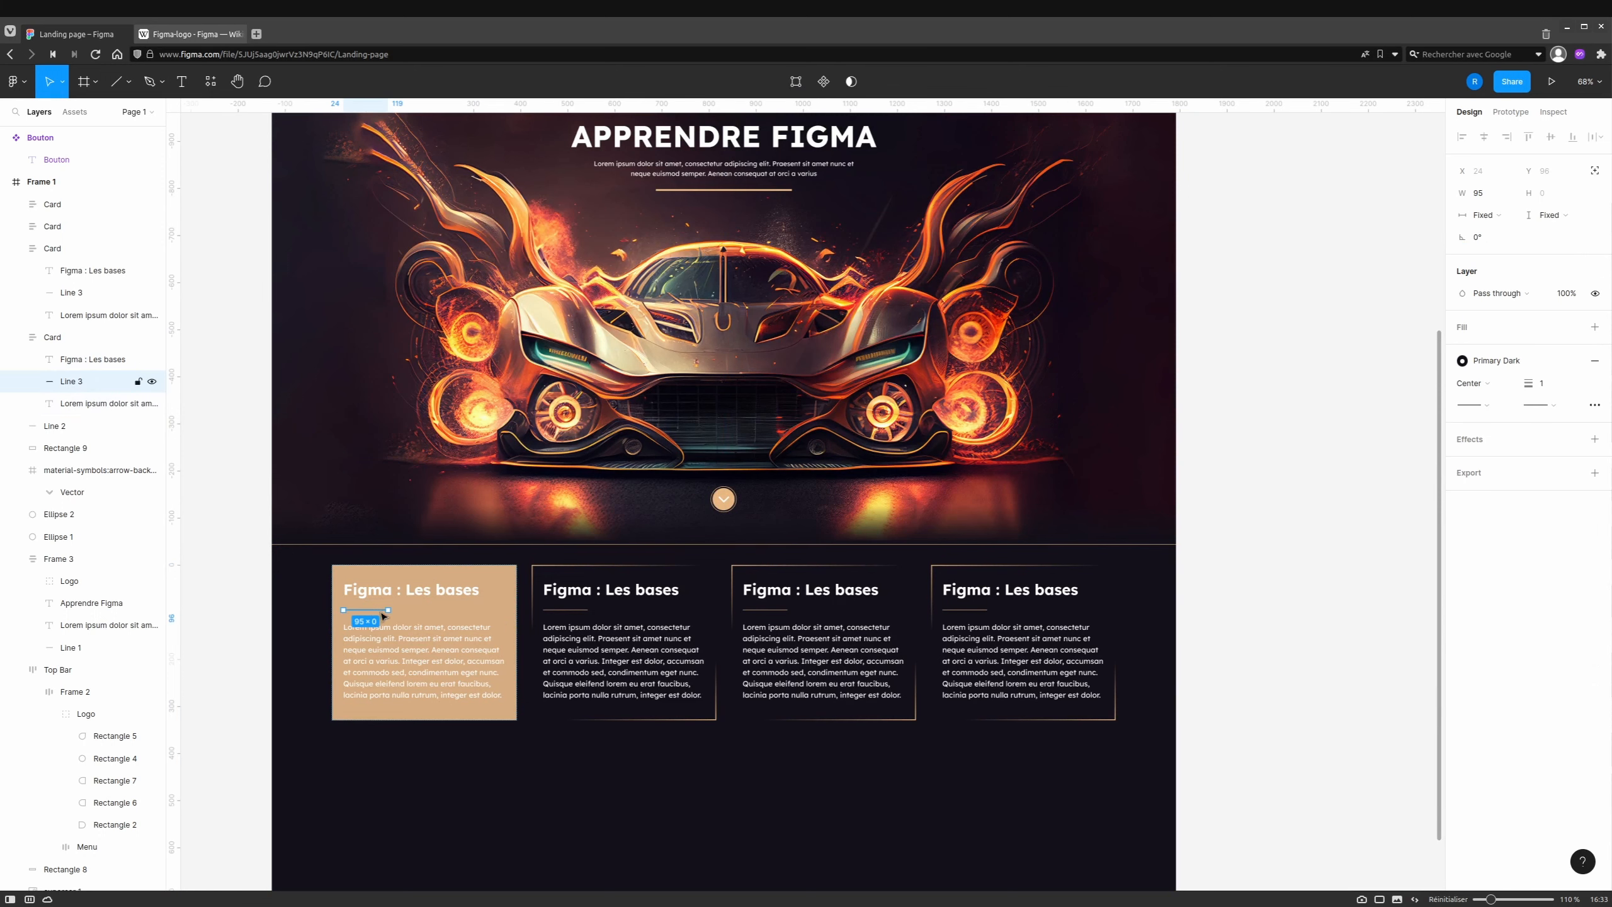
shift+click(566, 612)
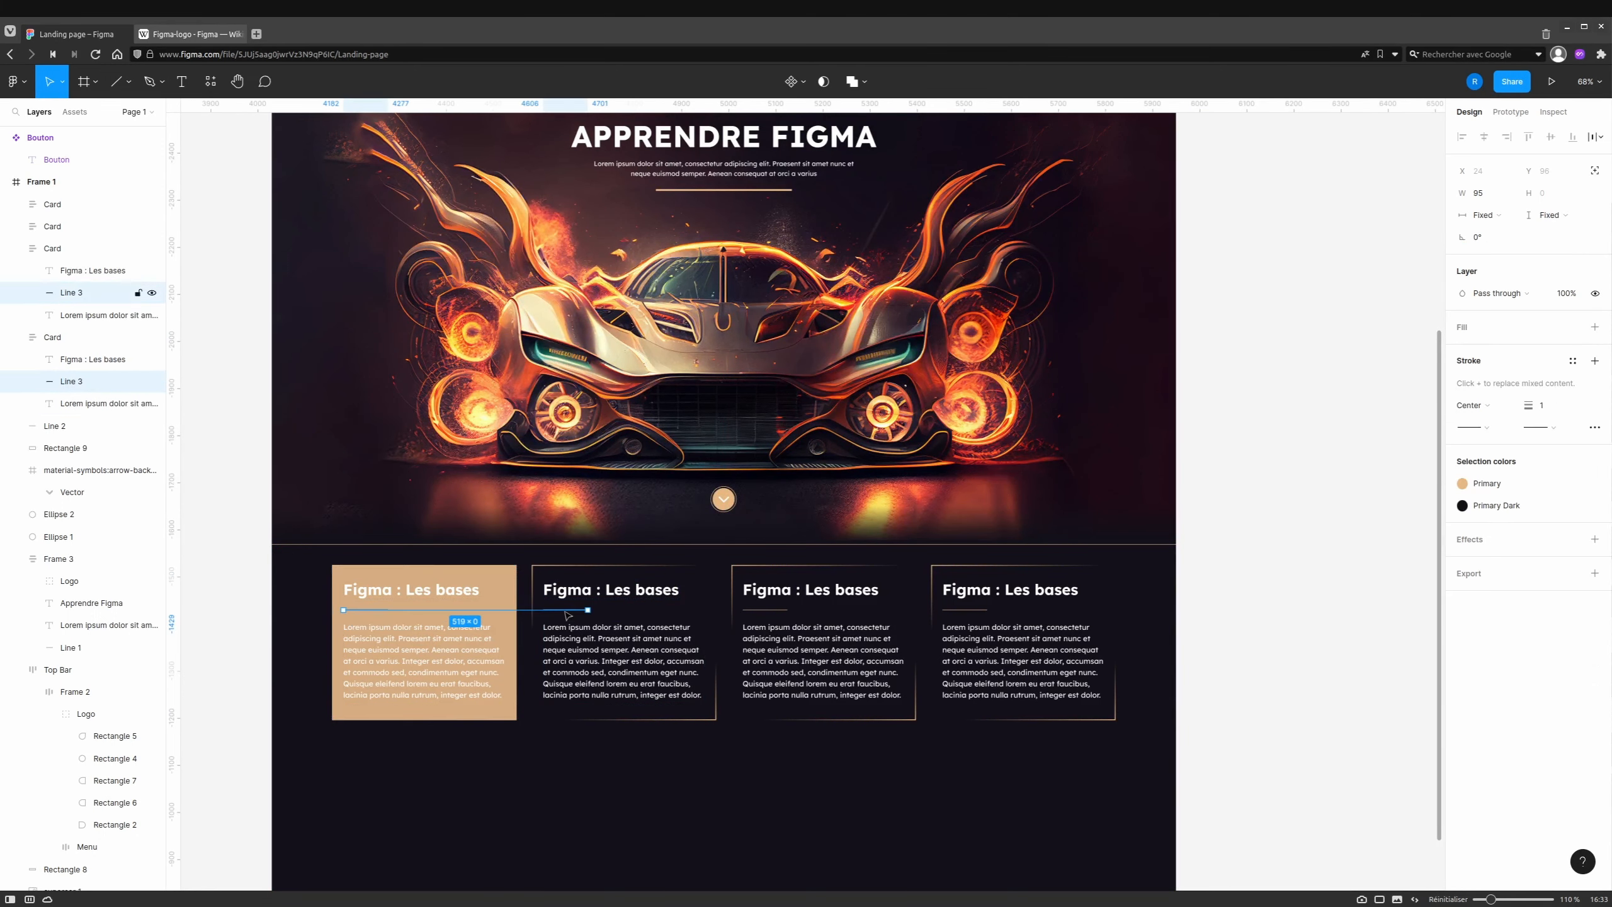
shift+click(759, 611)
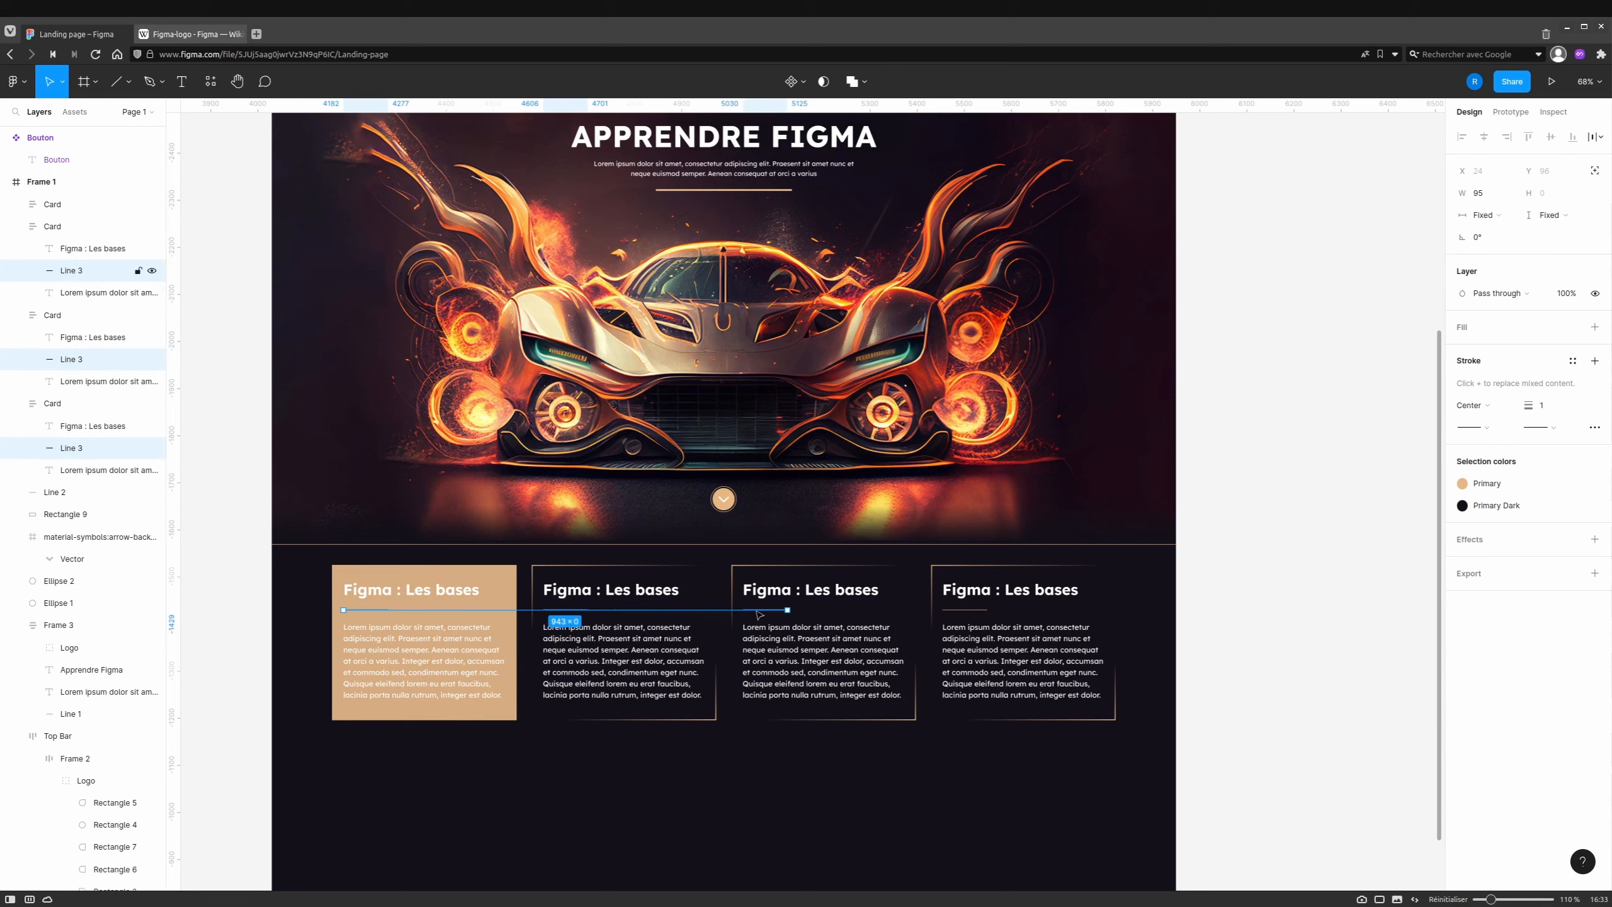
shift+click(981, 611)
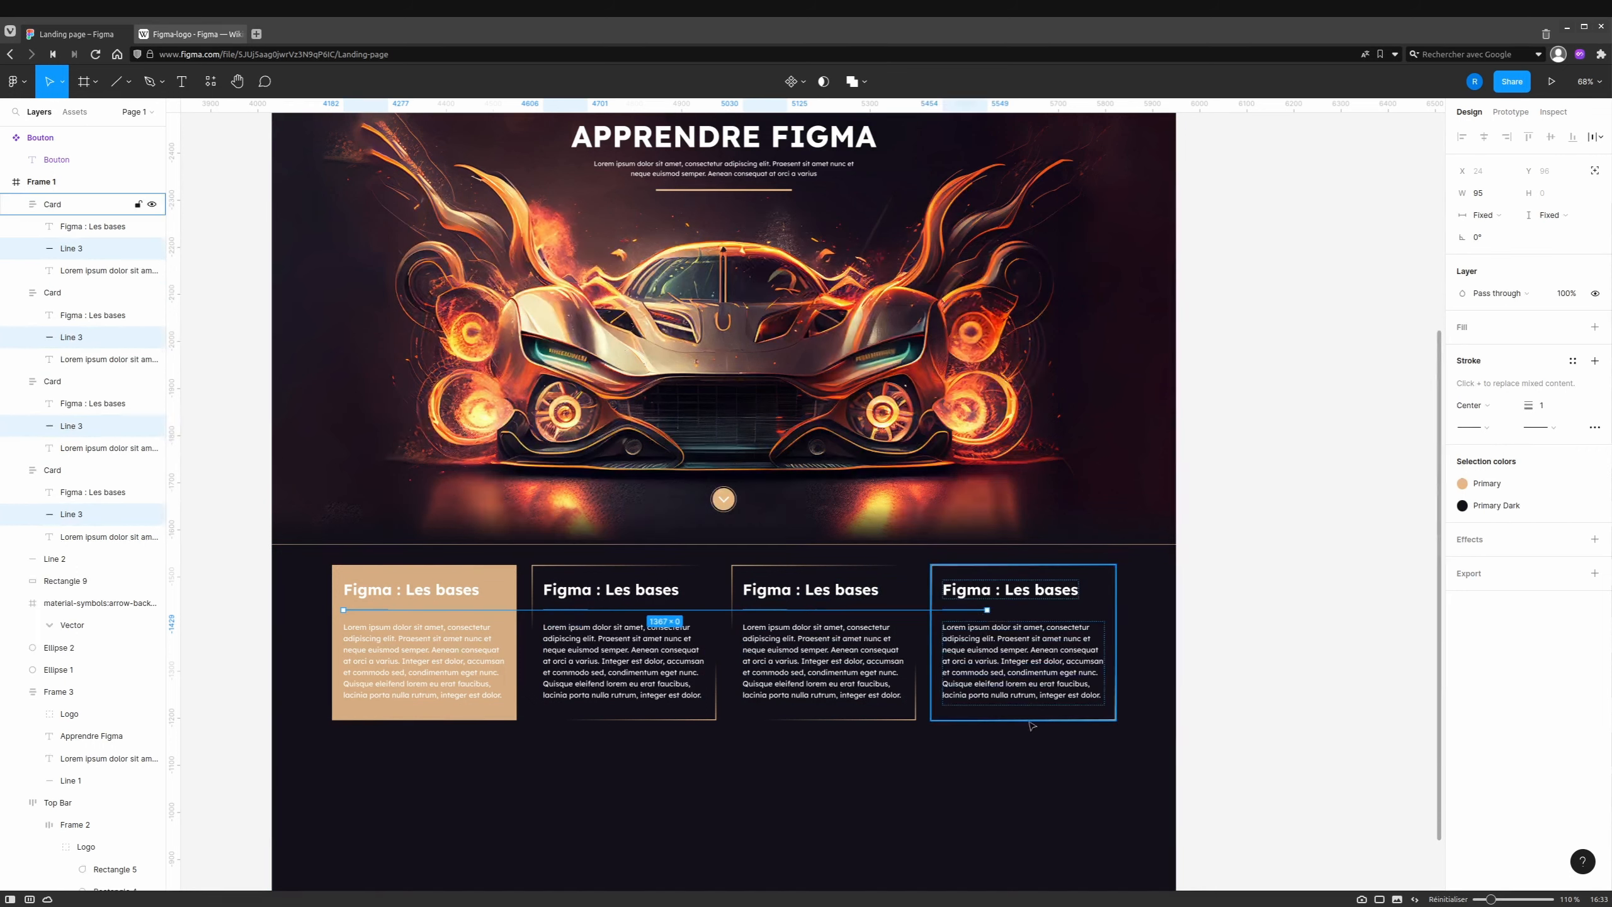
click(1547, 409)
key(Return)
click(1070, 828)
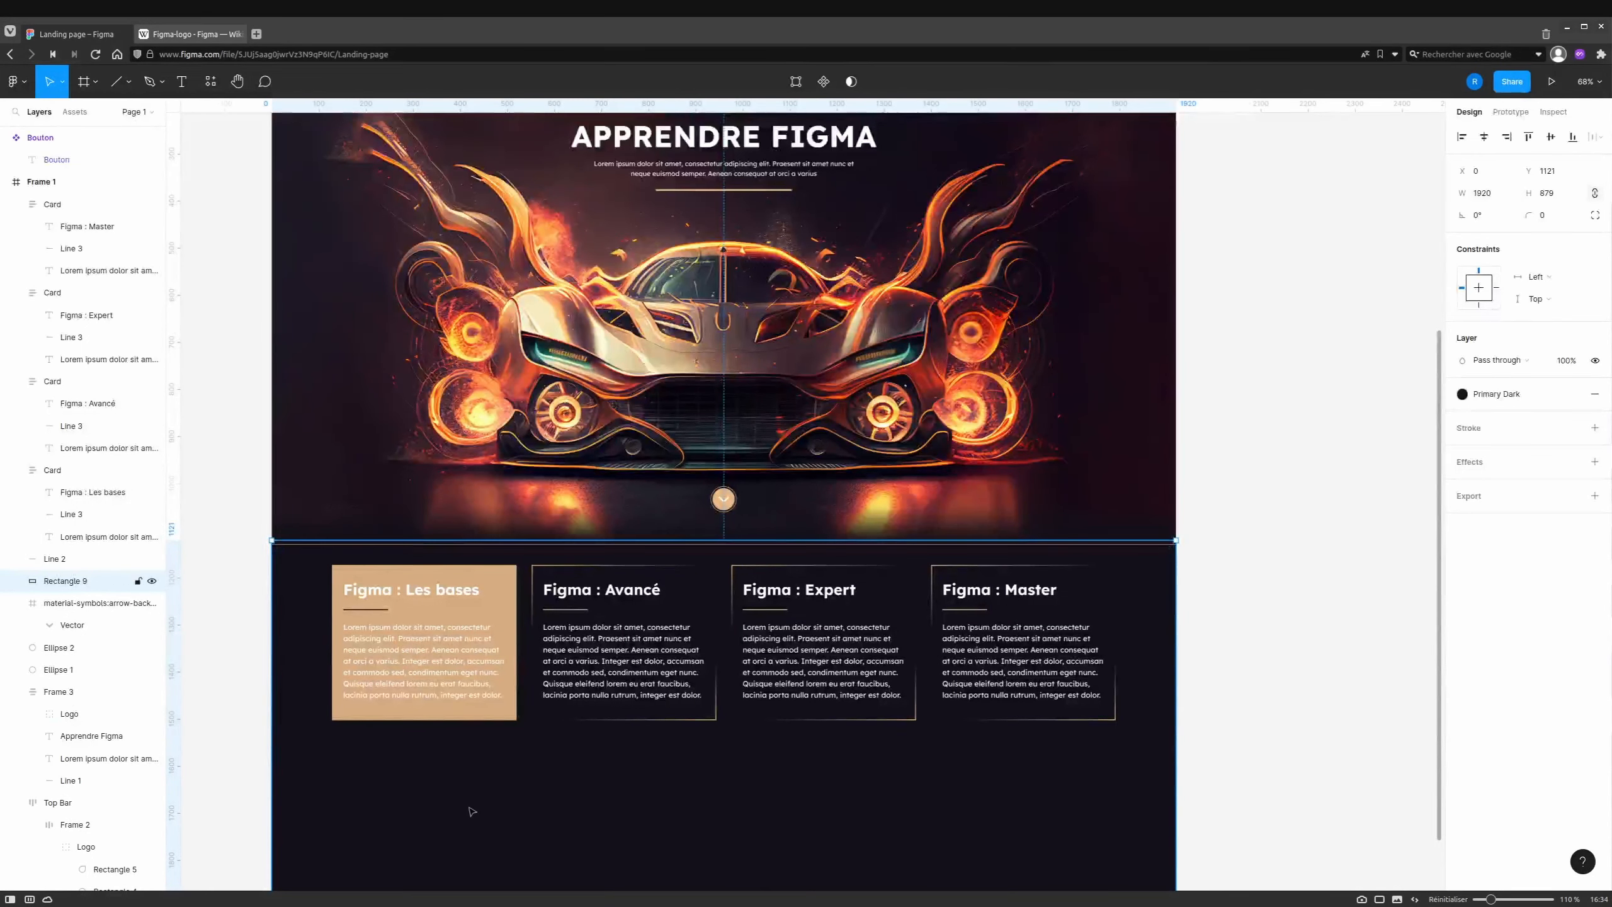
Move all four cards up together to Y 1088 so they overlap the bottom of the hero image.
click(468, 625)
shift+click(626, 641)
shift+click(825, 641)
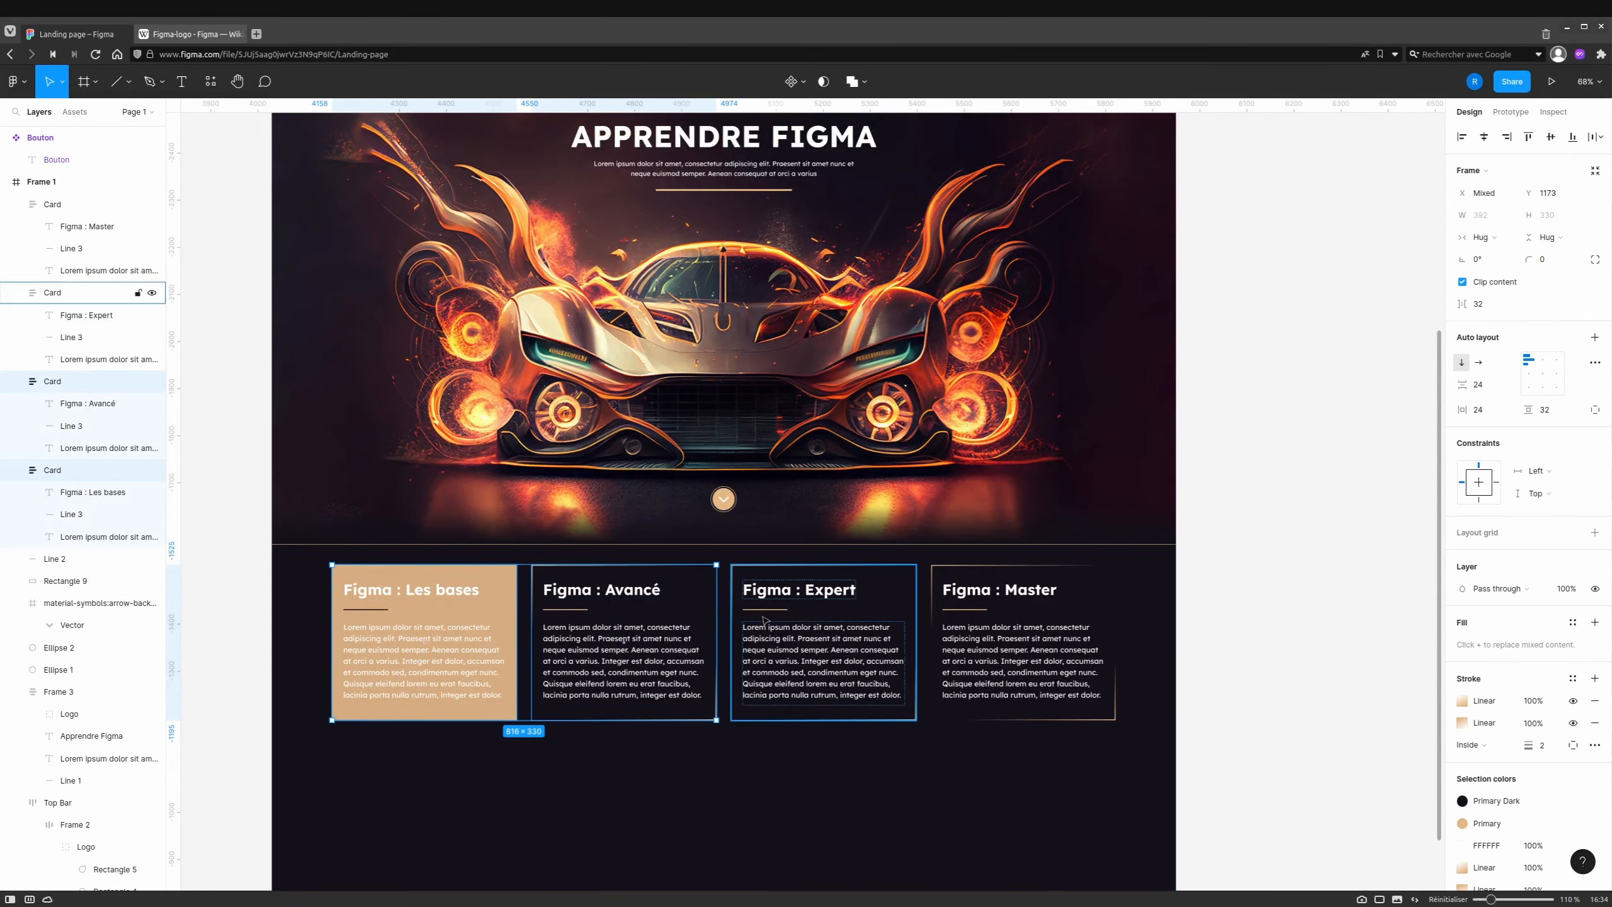
shift+click(1033, 616)
shift+click(1034, 616)
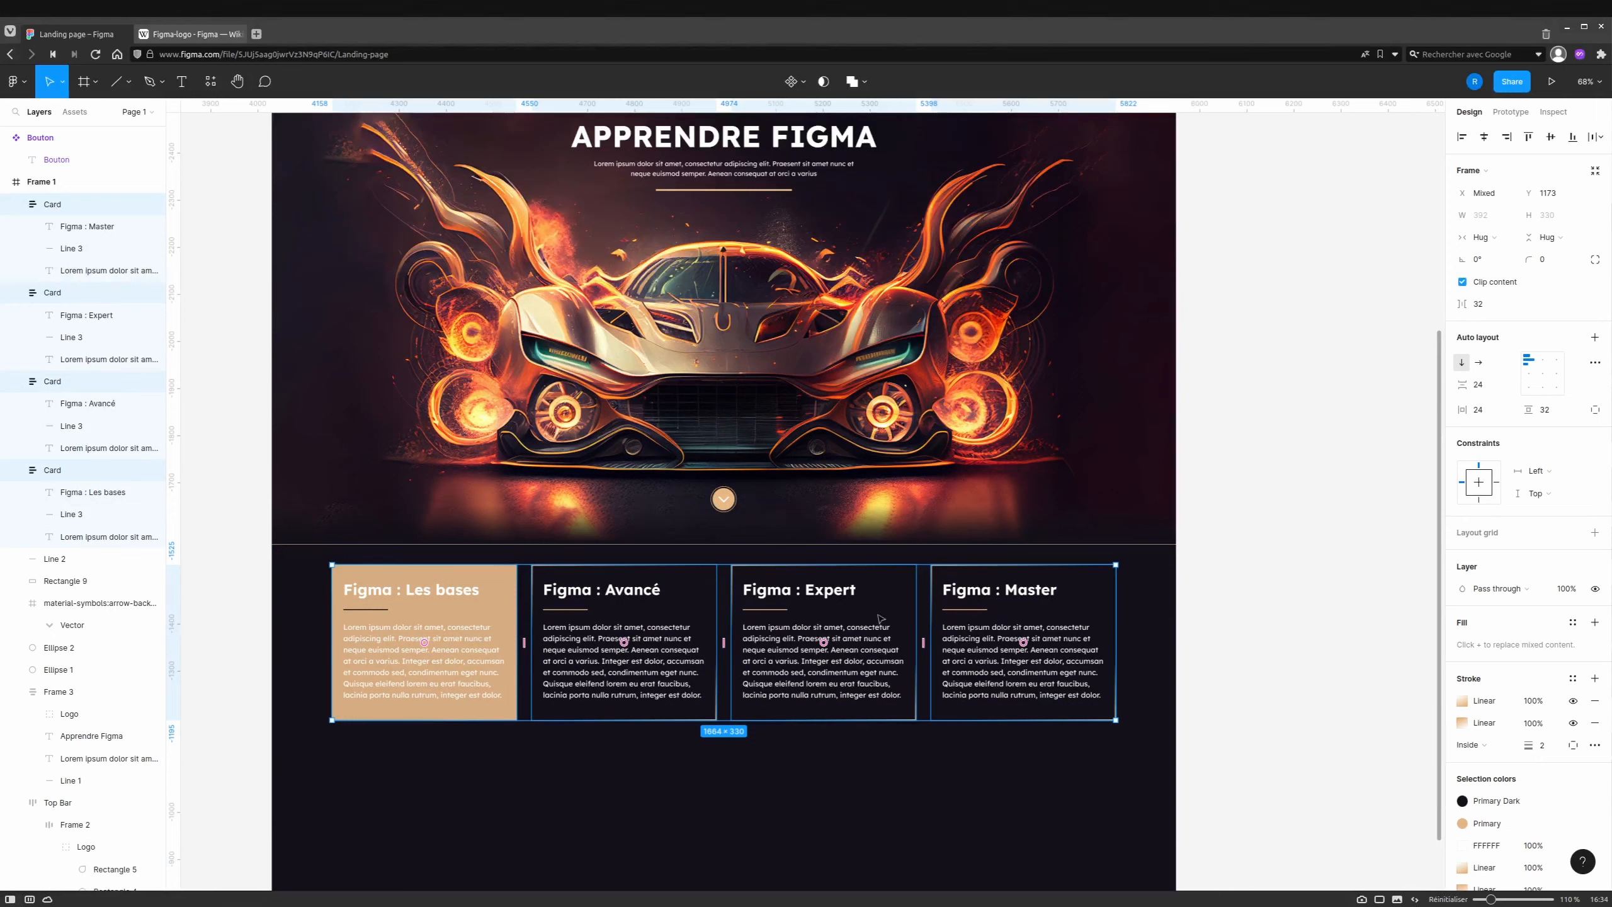
drag(882, 617, 874, 574)
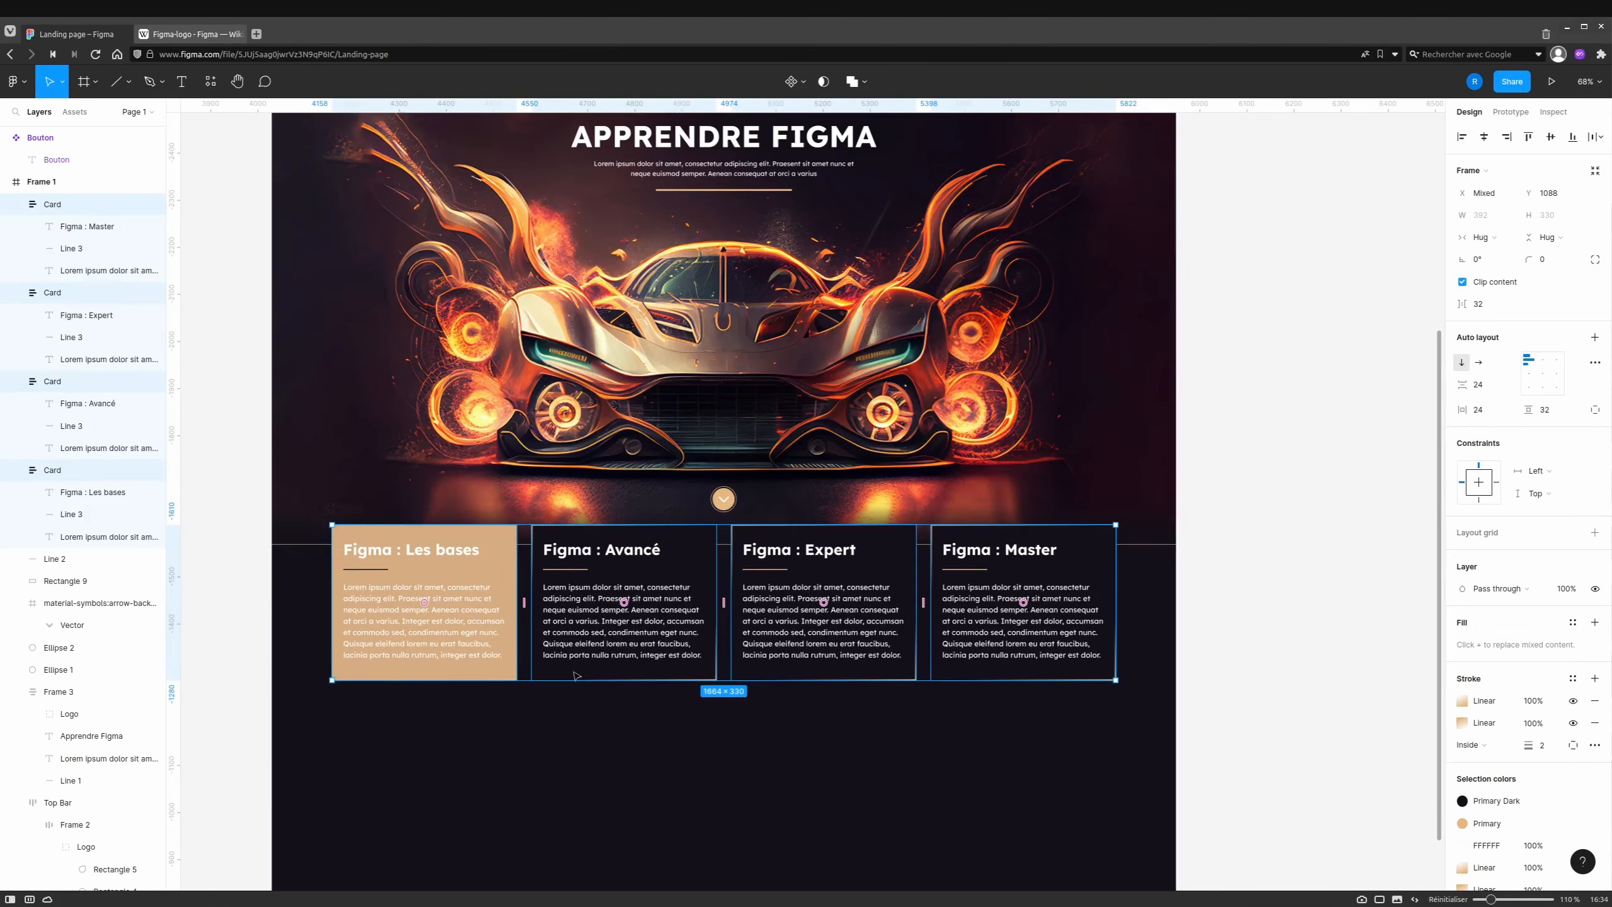
drag(576, 675, 576, 675)
click(597, 713)
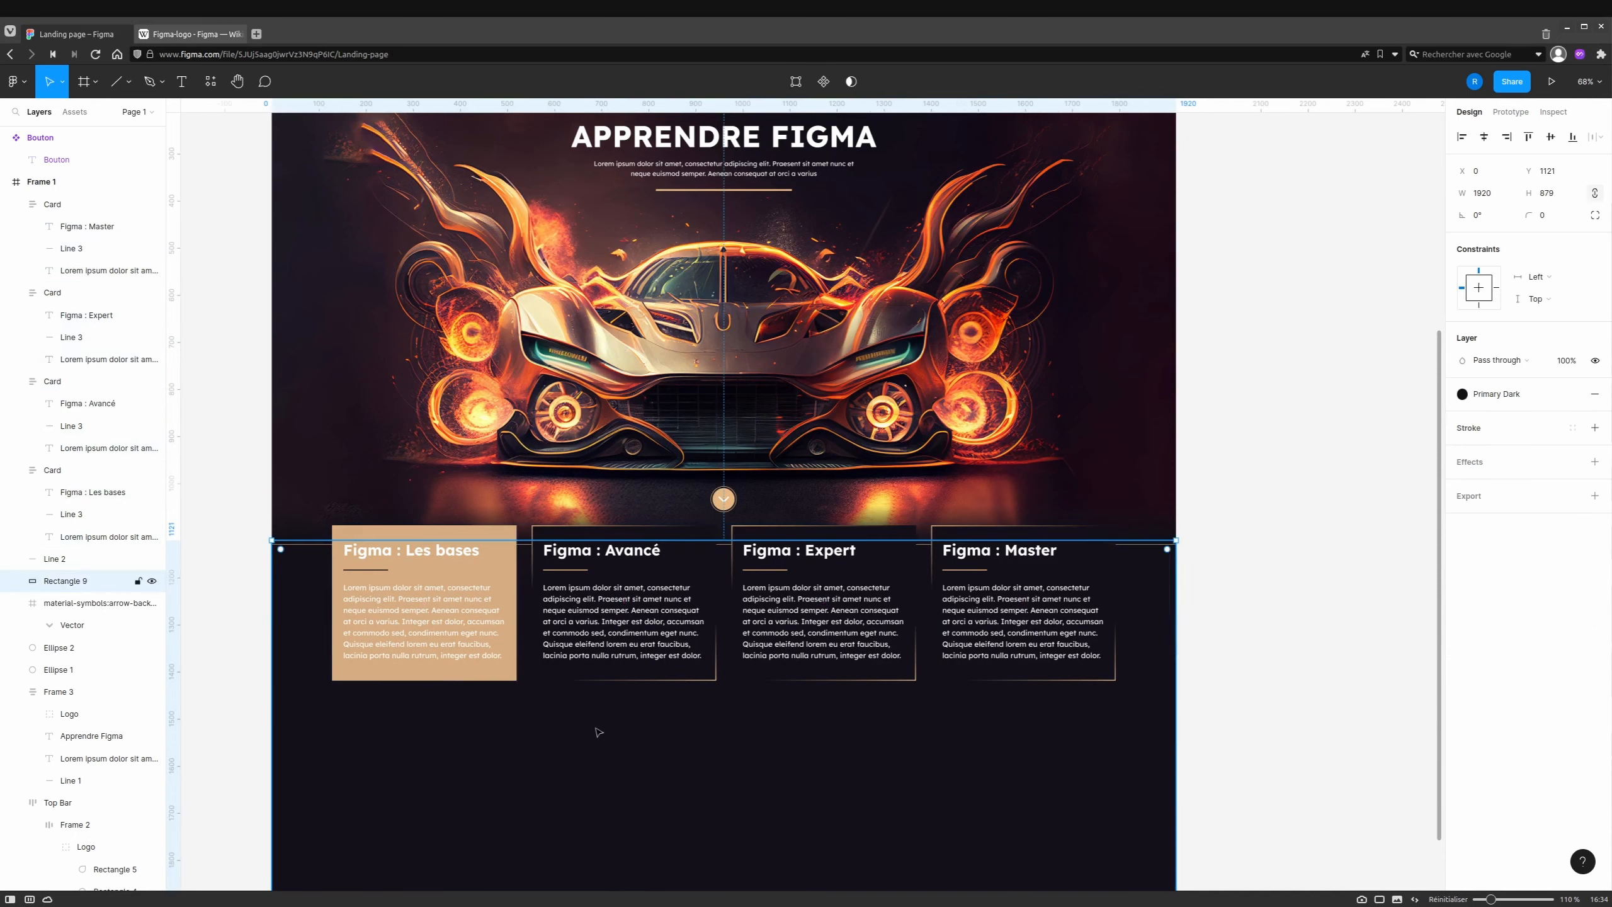
Try to shorten the dark background rectangle behind the cards from its bottom edge, and undo the resize.
scroll(597, 730, down, 6)
drag(693, 538, 691, 286)
click(649, 560)
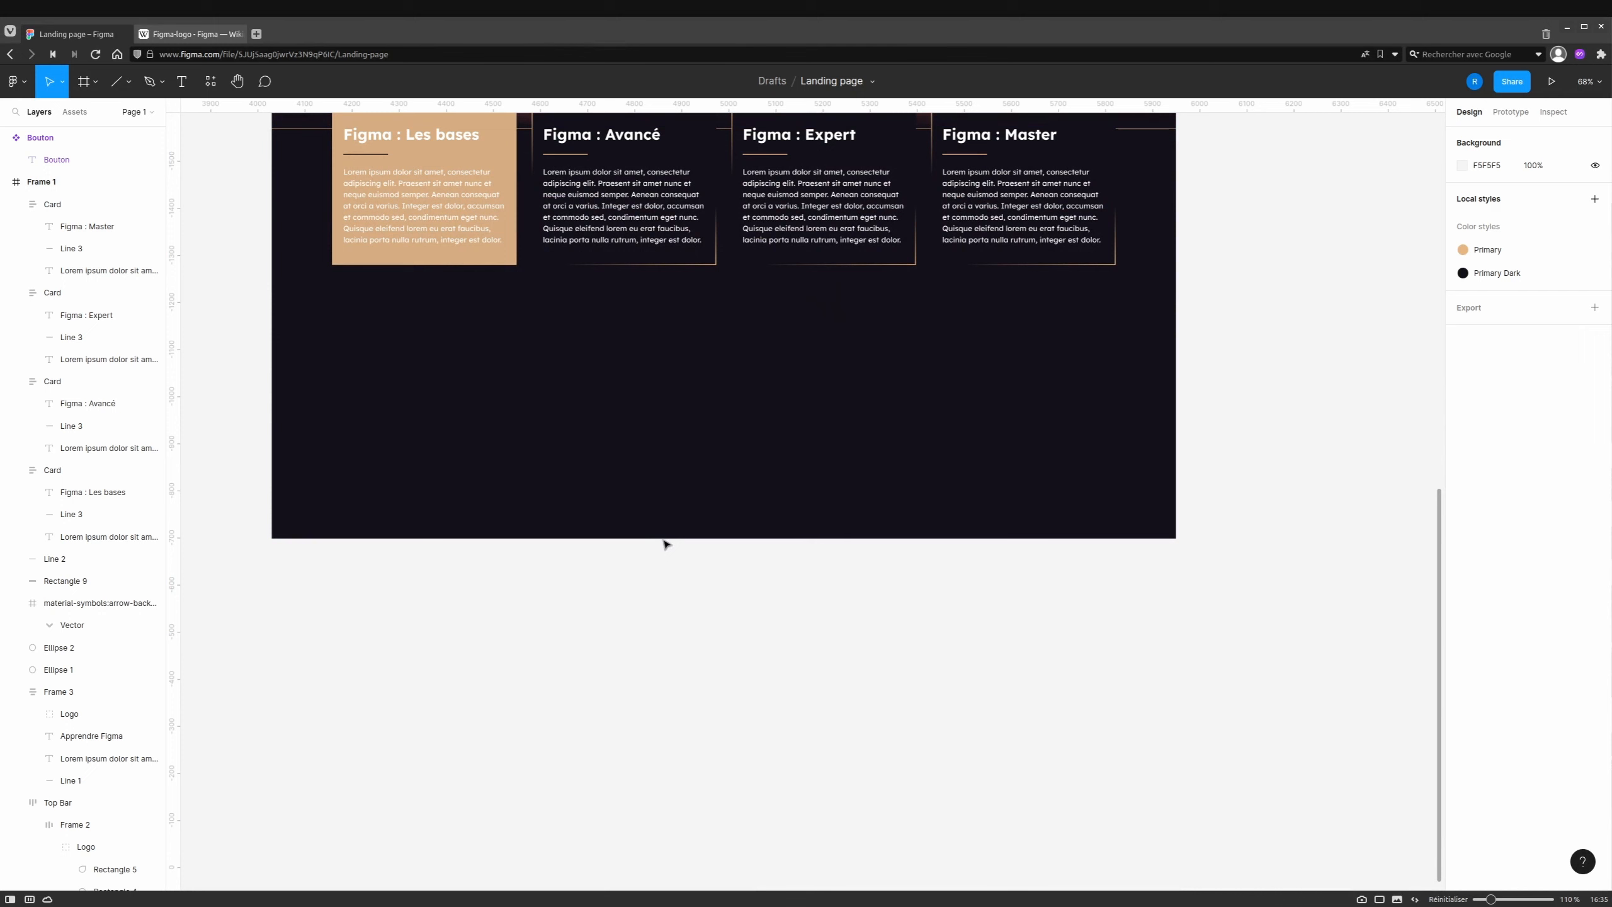
key(ctrl+z)
key(ctrl+z)
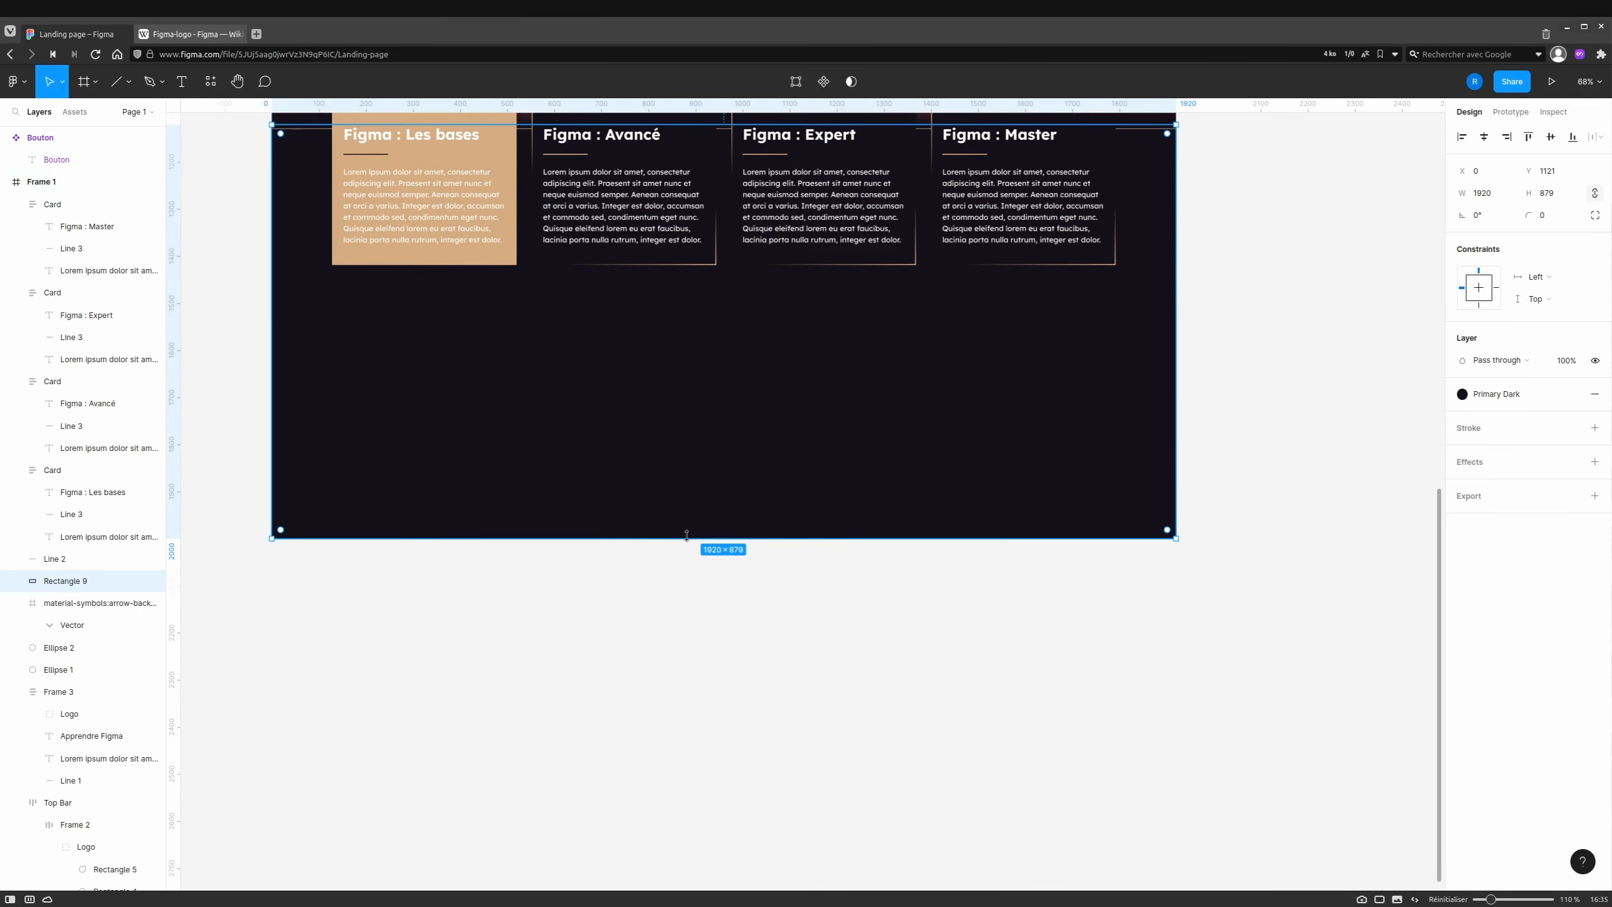
Shorten Frame 1 from its bottom edge to a height of about 1503, just below the cards.
click(51, 183)
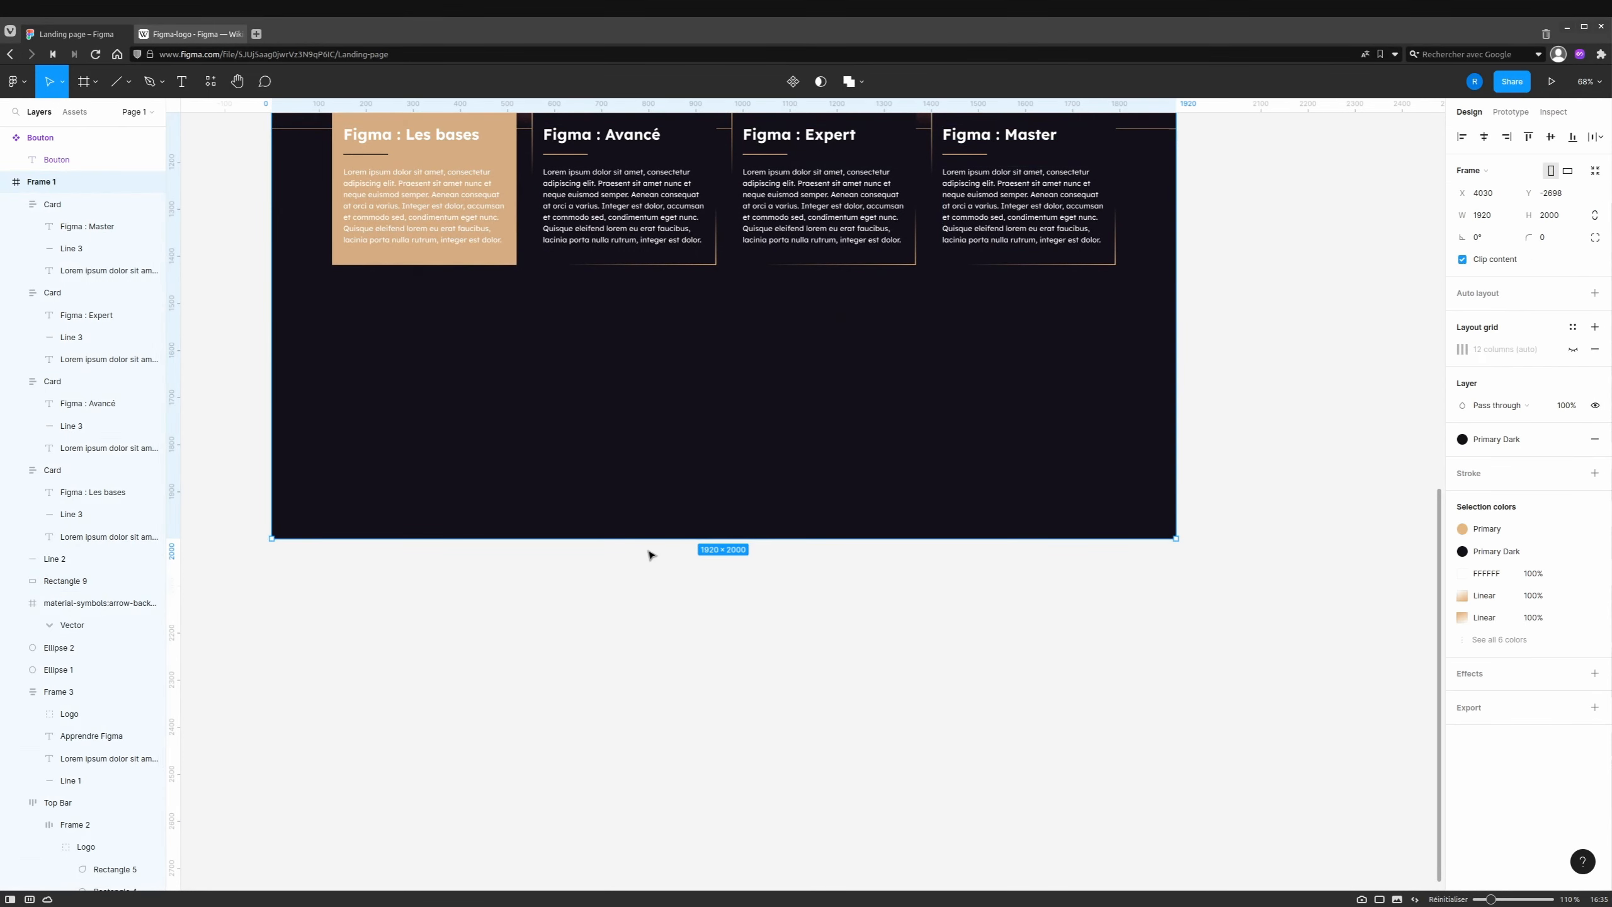
drag(665, 539, 665, 304)
scroll(665, 304, up, 5)
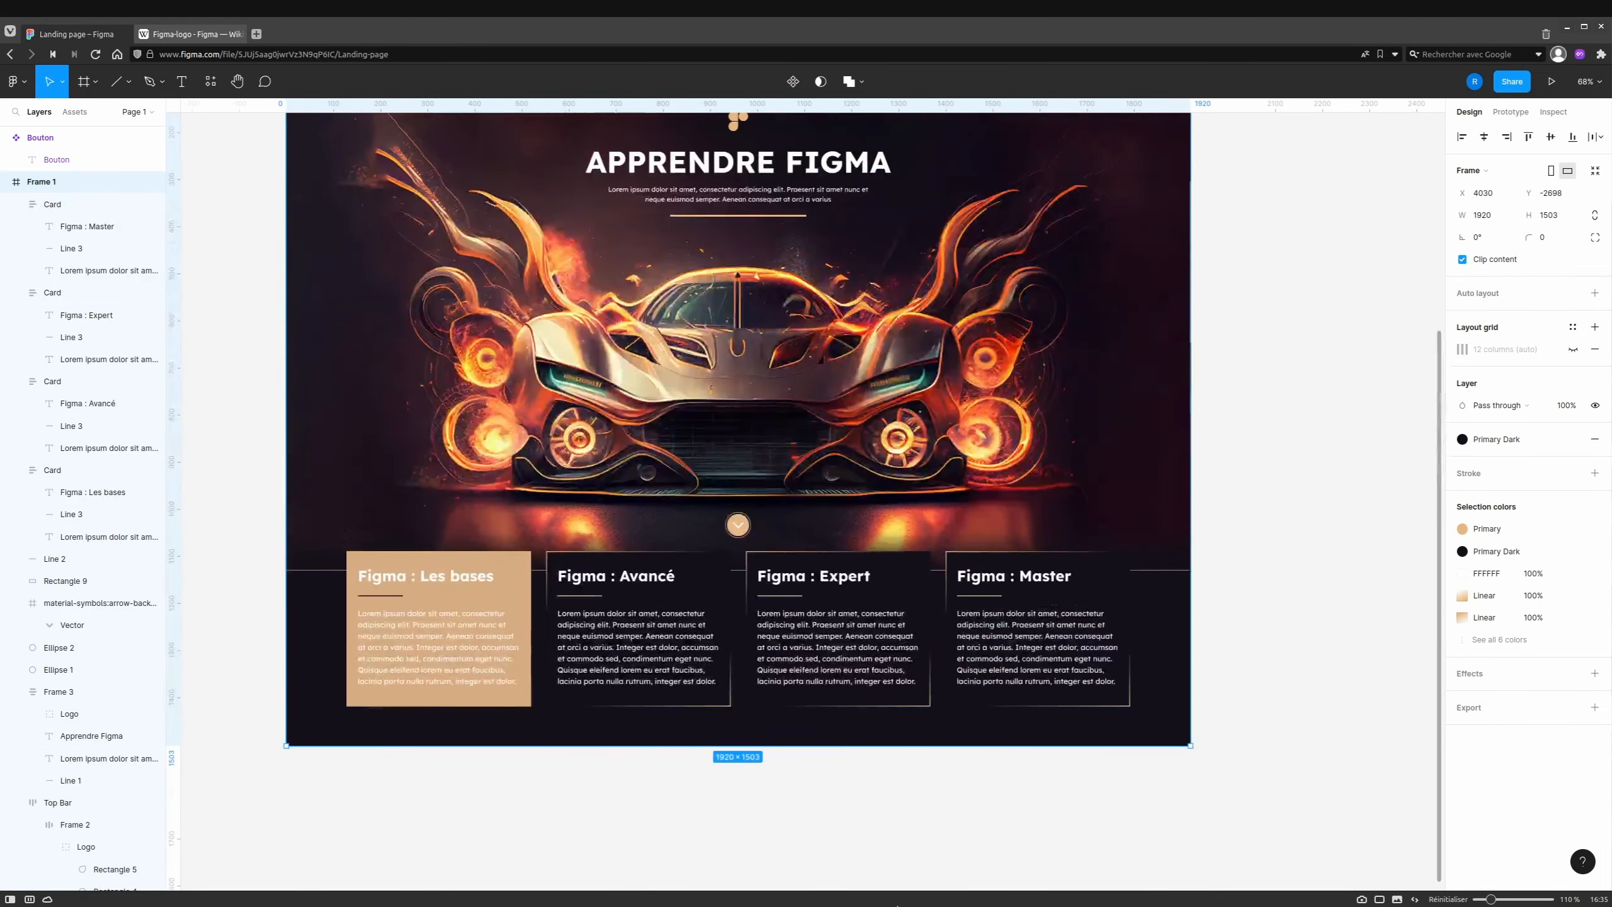
scroll(783, 603, up, 3)
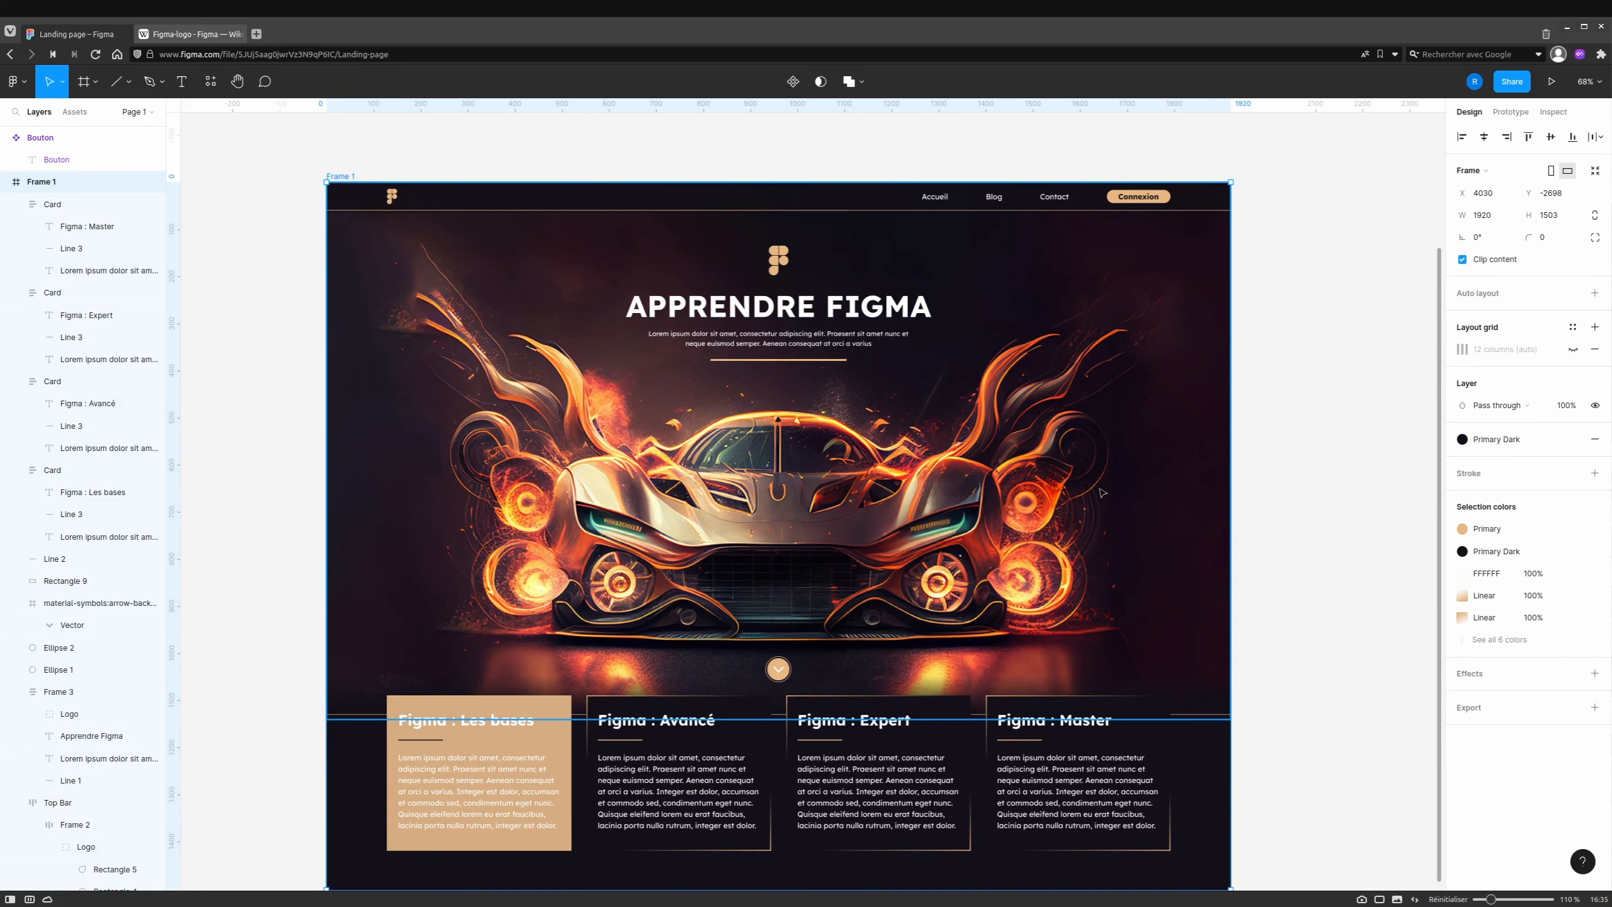
Draw a new portrait frame about 425 × 971 on the empty canvas beside Frame 1.
drag(1270, 497, 646, 492)
click(863, 454)
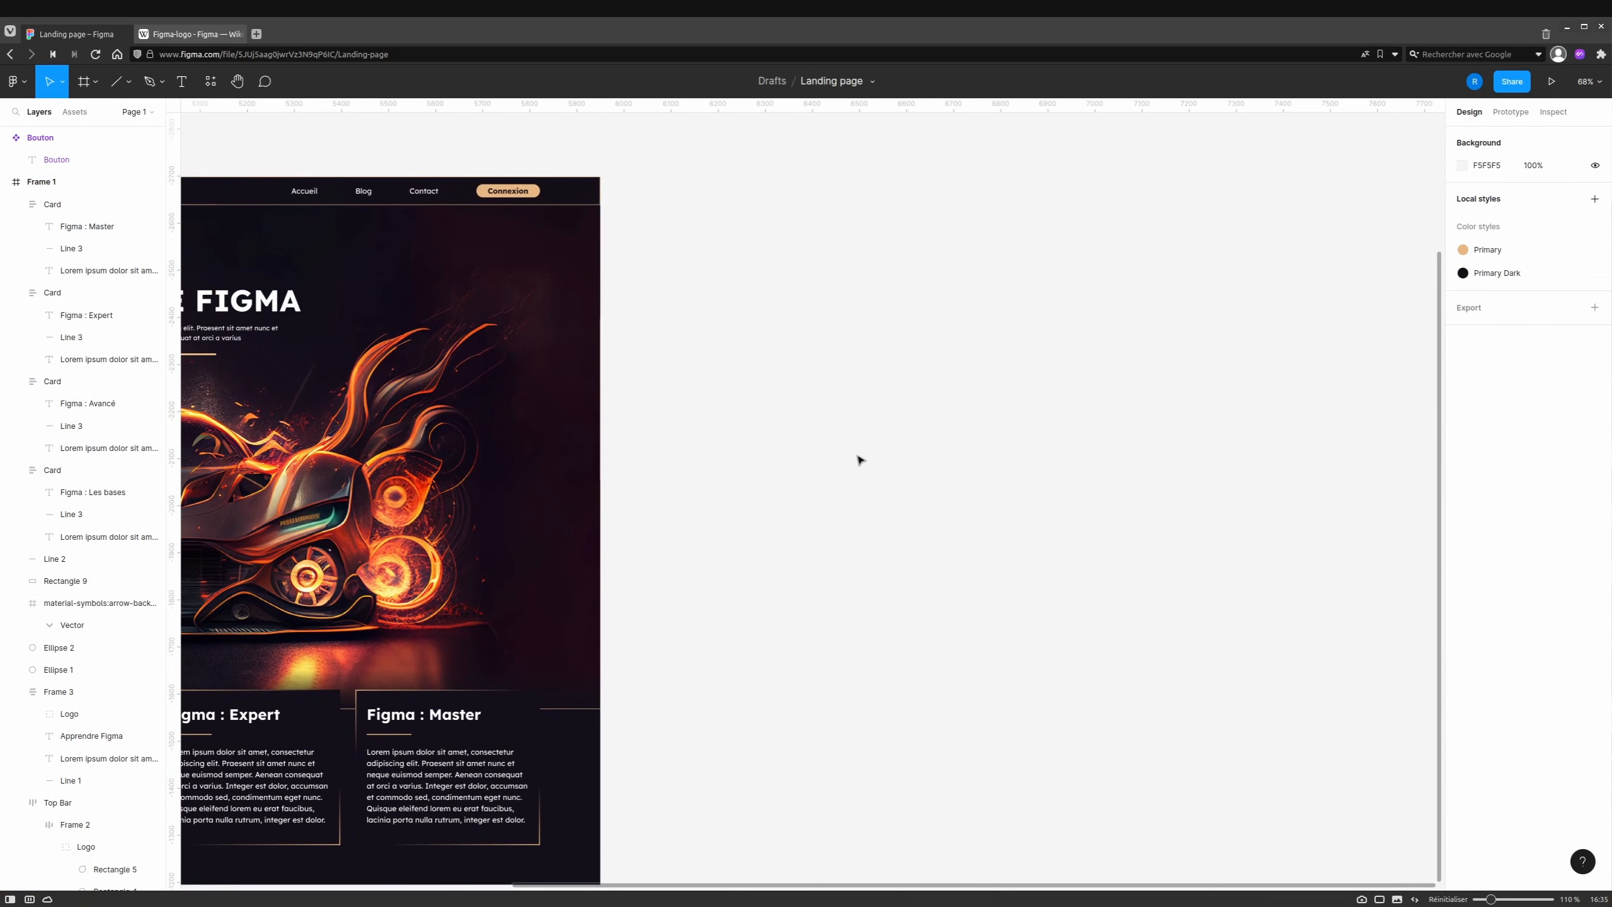
key(f)
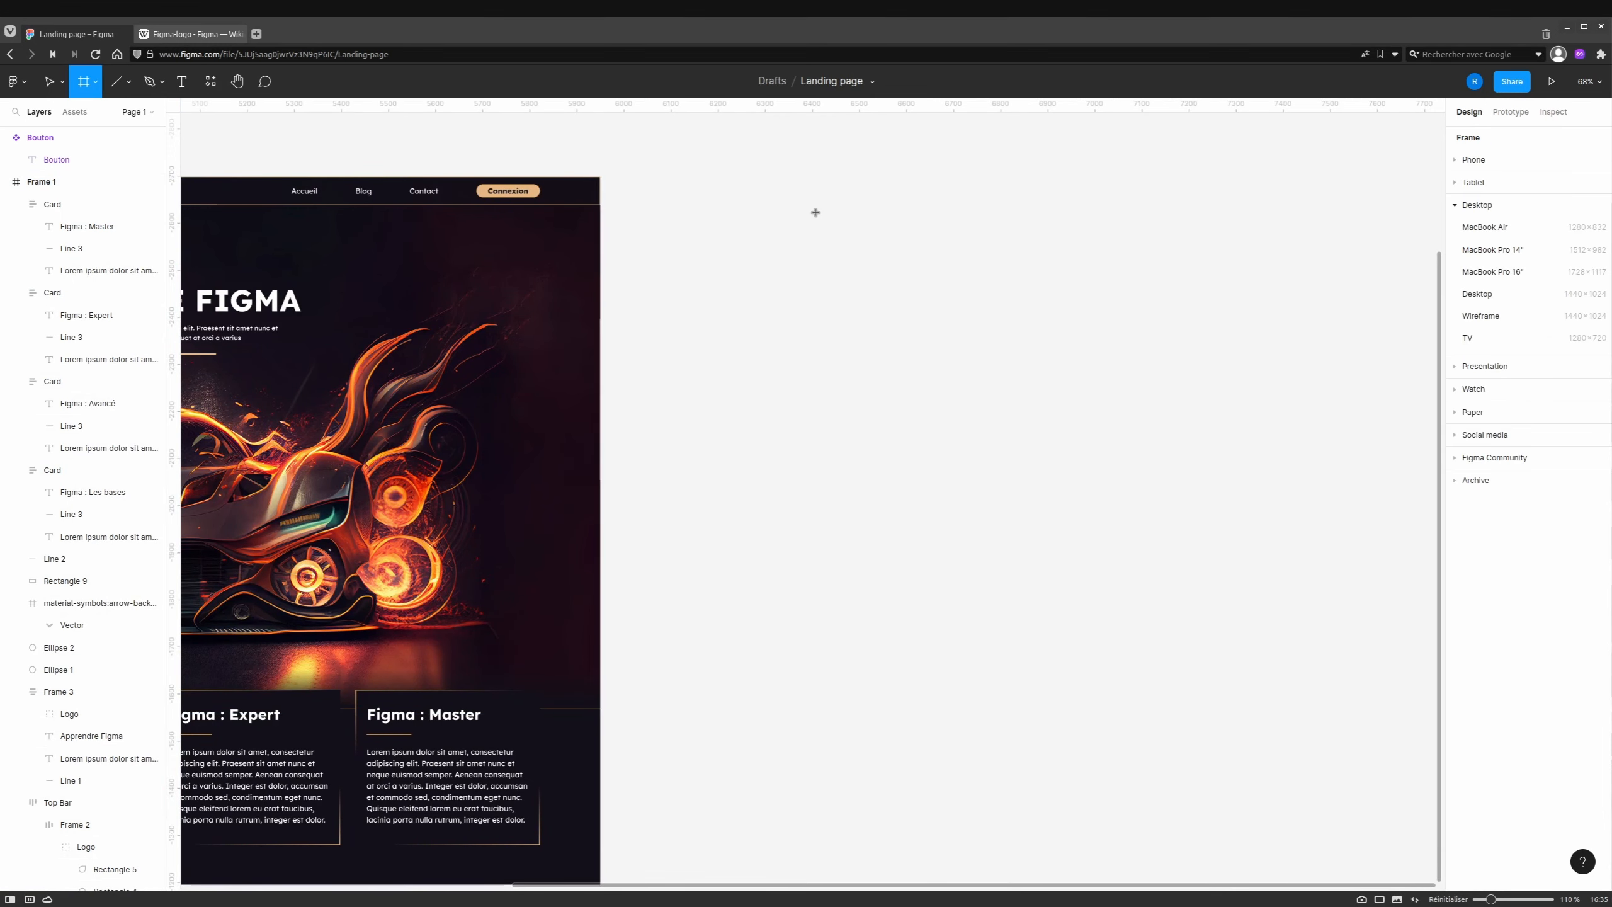
drag(822, 209, 1024, 672)
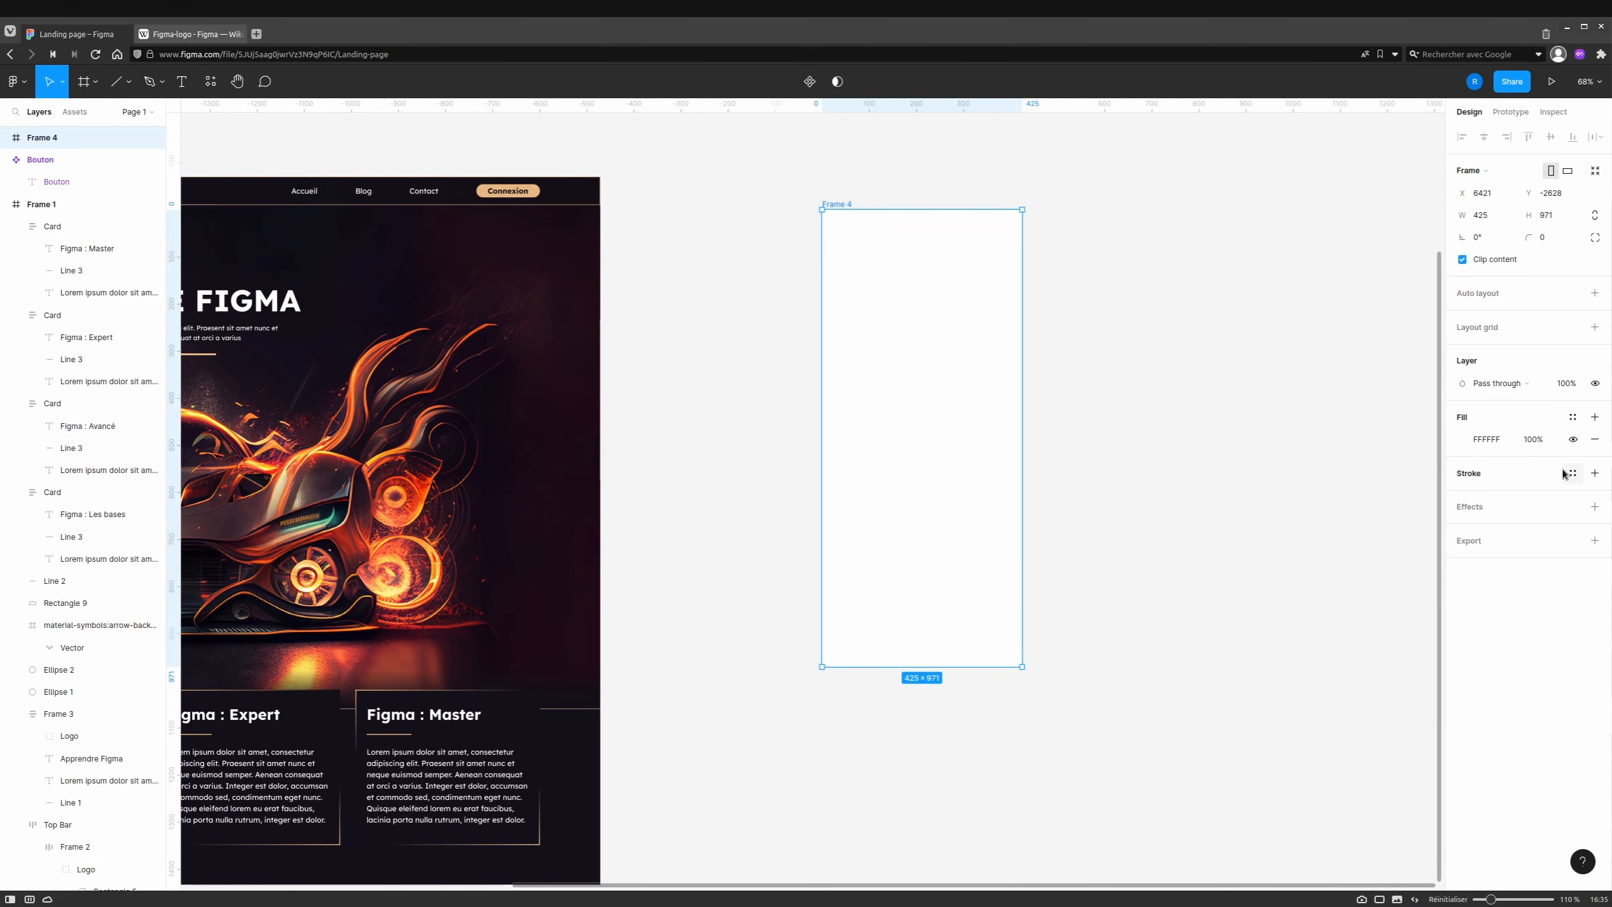
Set the new frame's height to 1080 and its width to 400.
click(1546, 217)
text(1080)
key(Return)
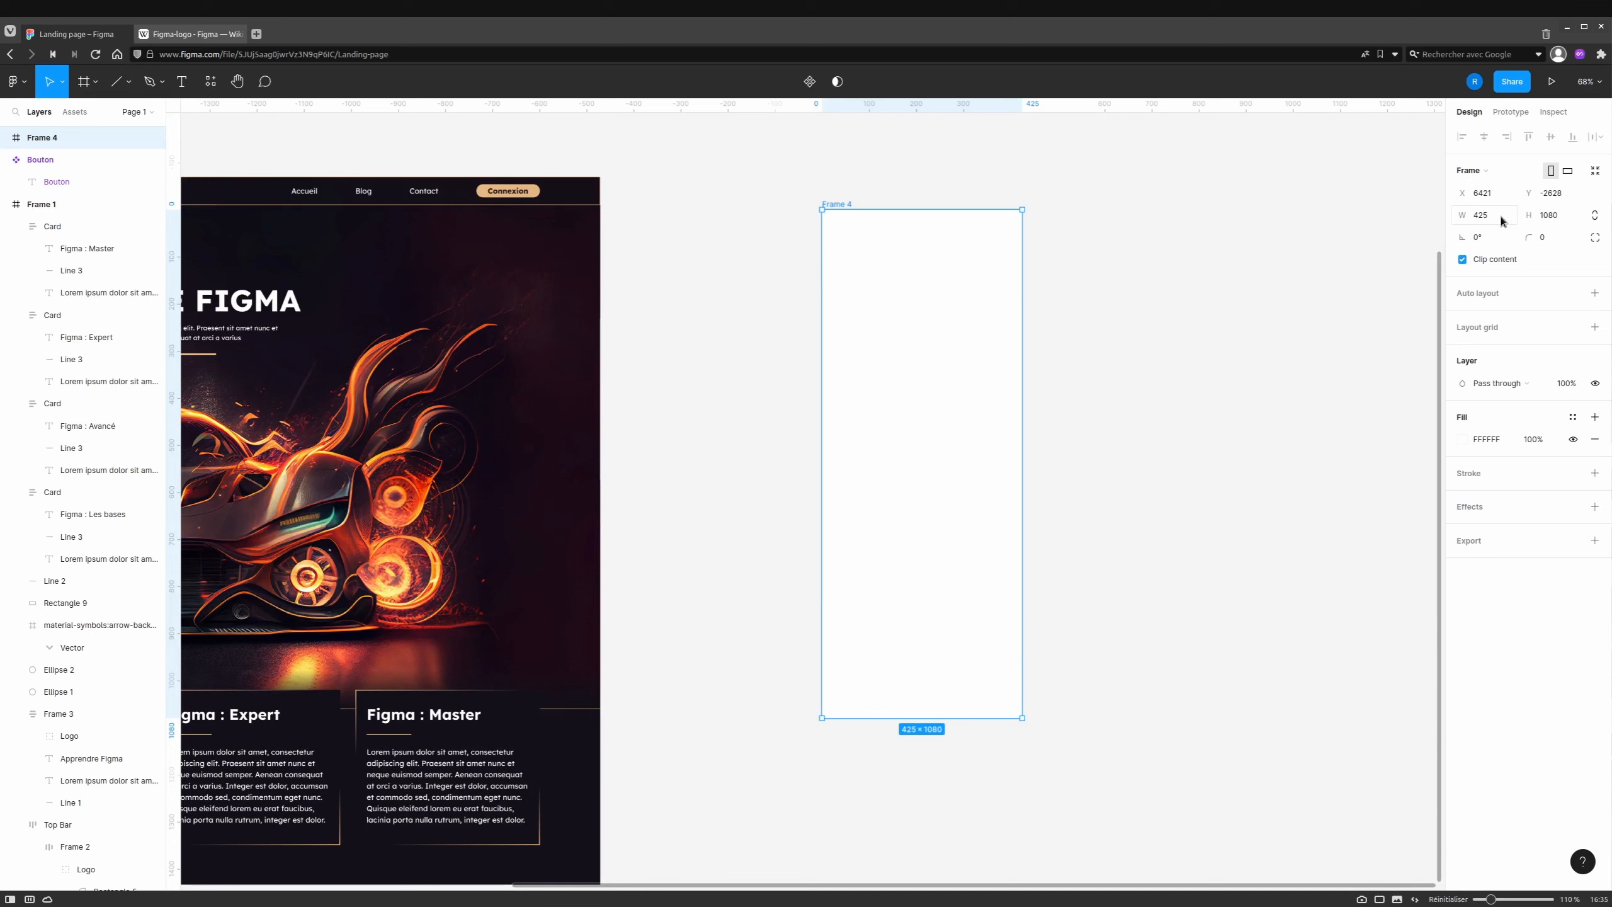
text(400)
key(Return)
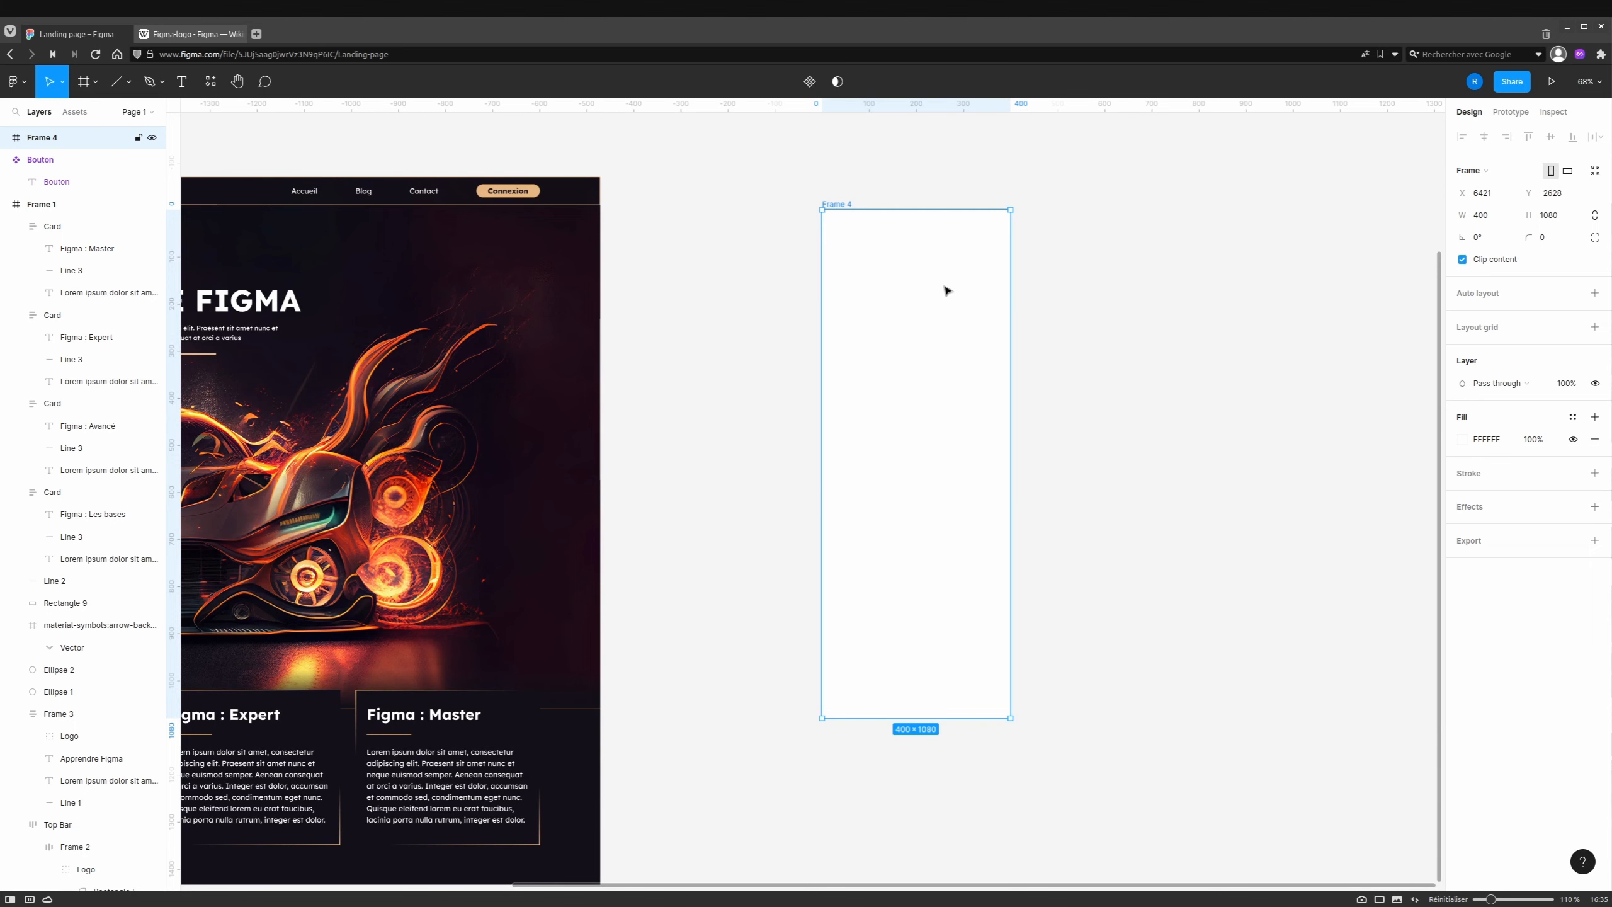
Set Frame 4's height to 1016, deducting the top bar's height from the 1080 screen height.
click(596, 194)
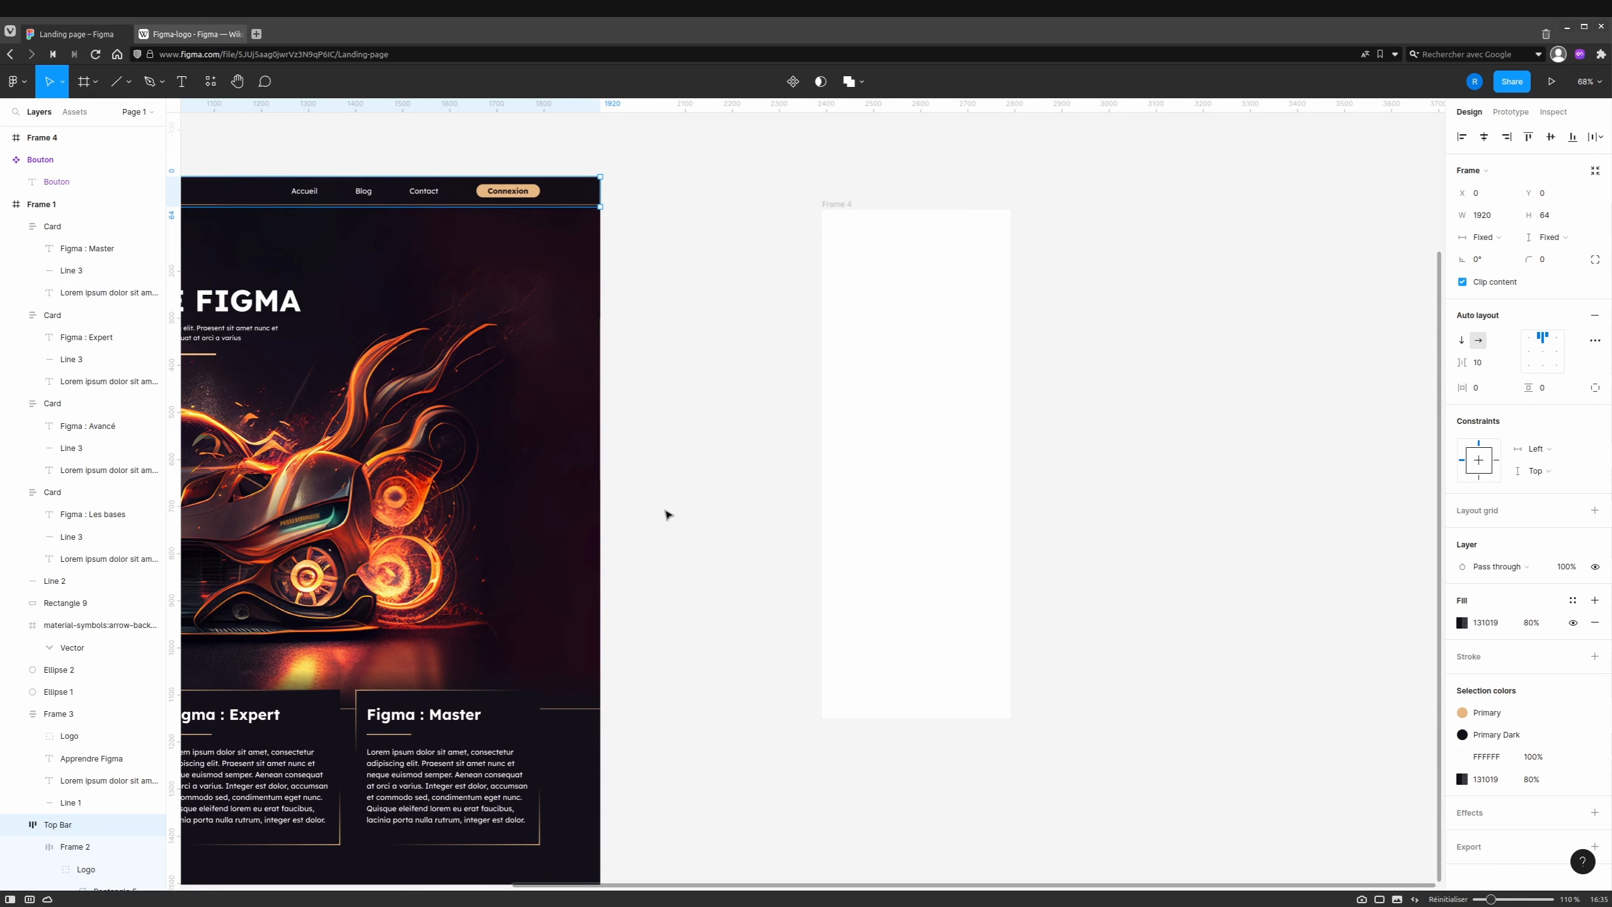
click(897, 381)
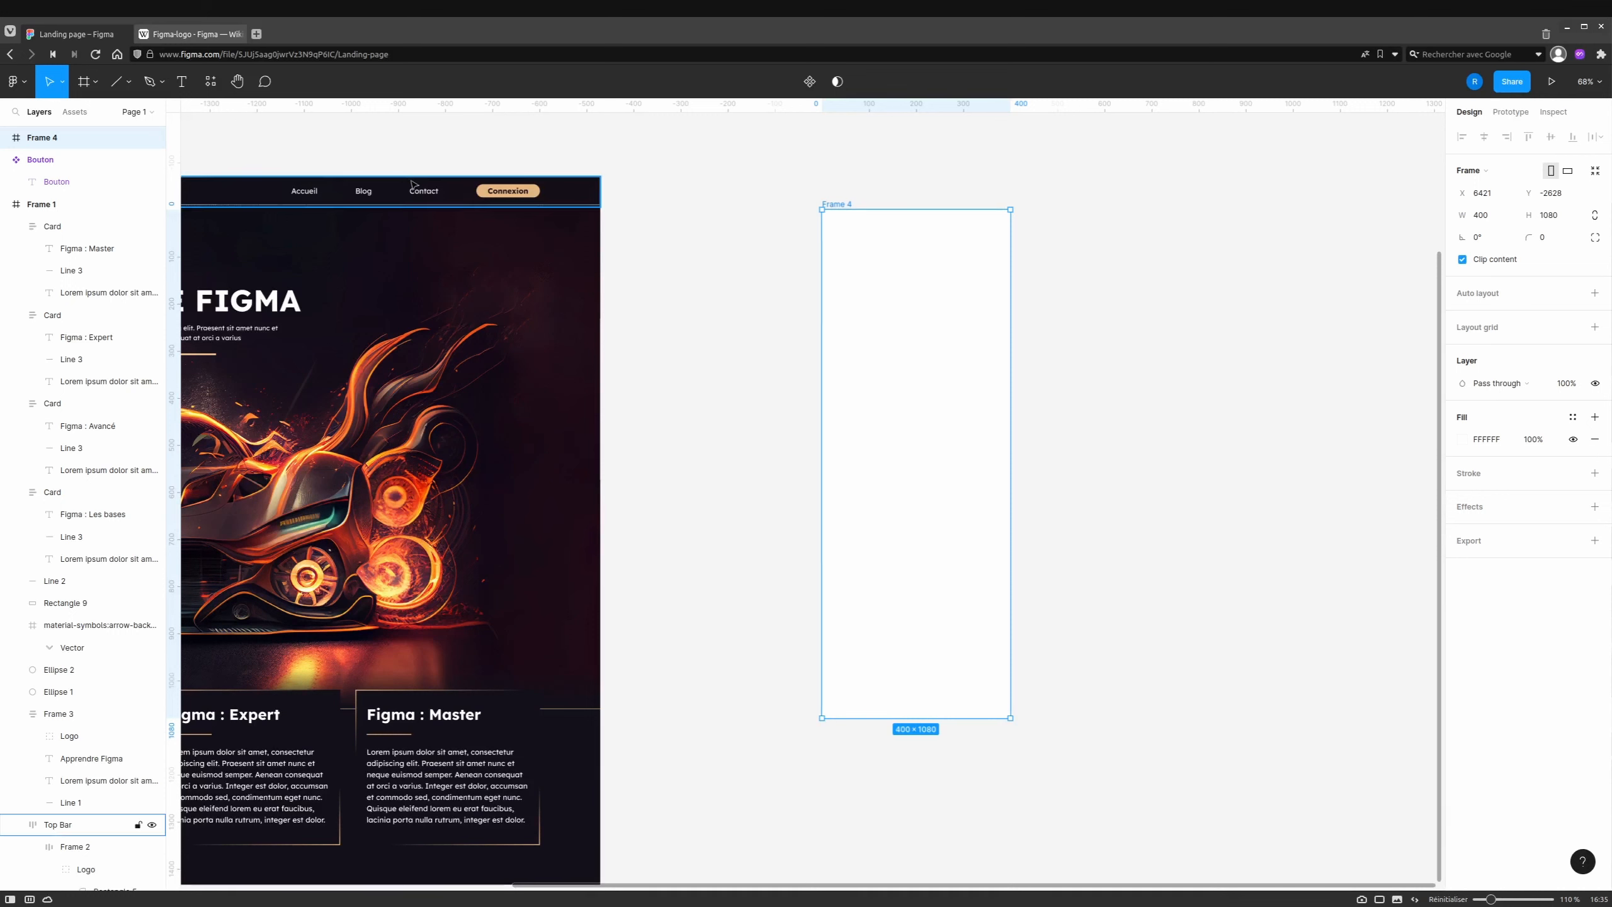
click(1548, 218)
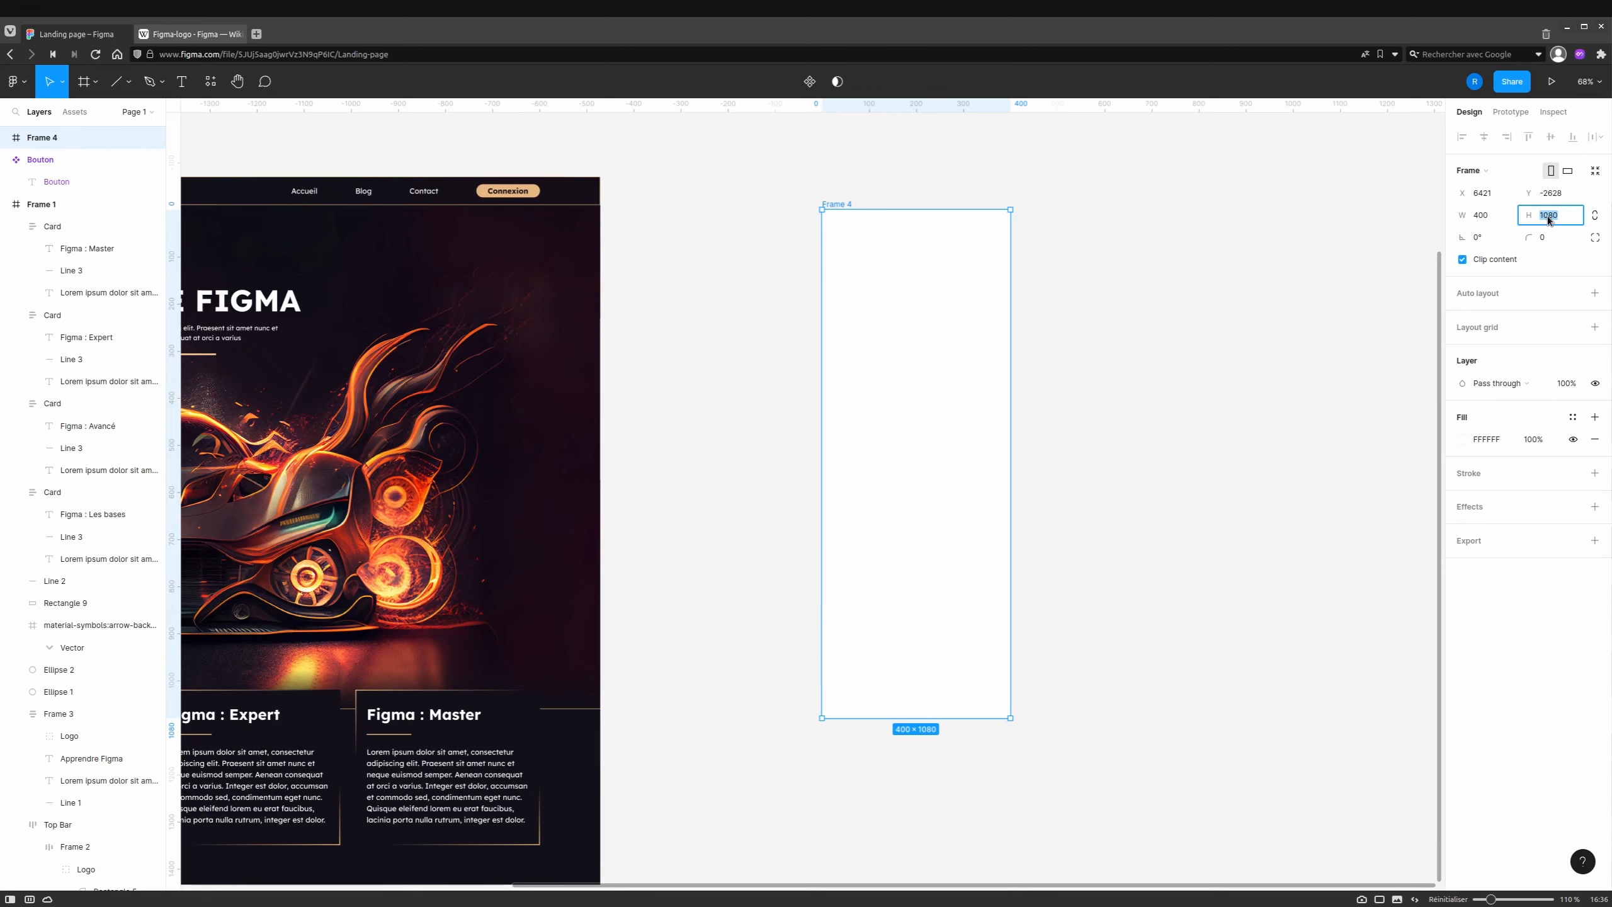
text(1)
key(Return)
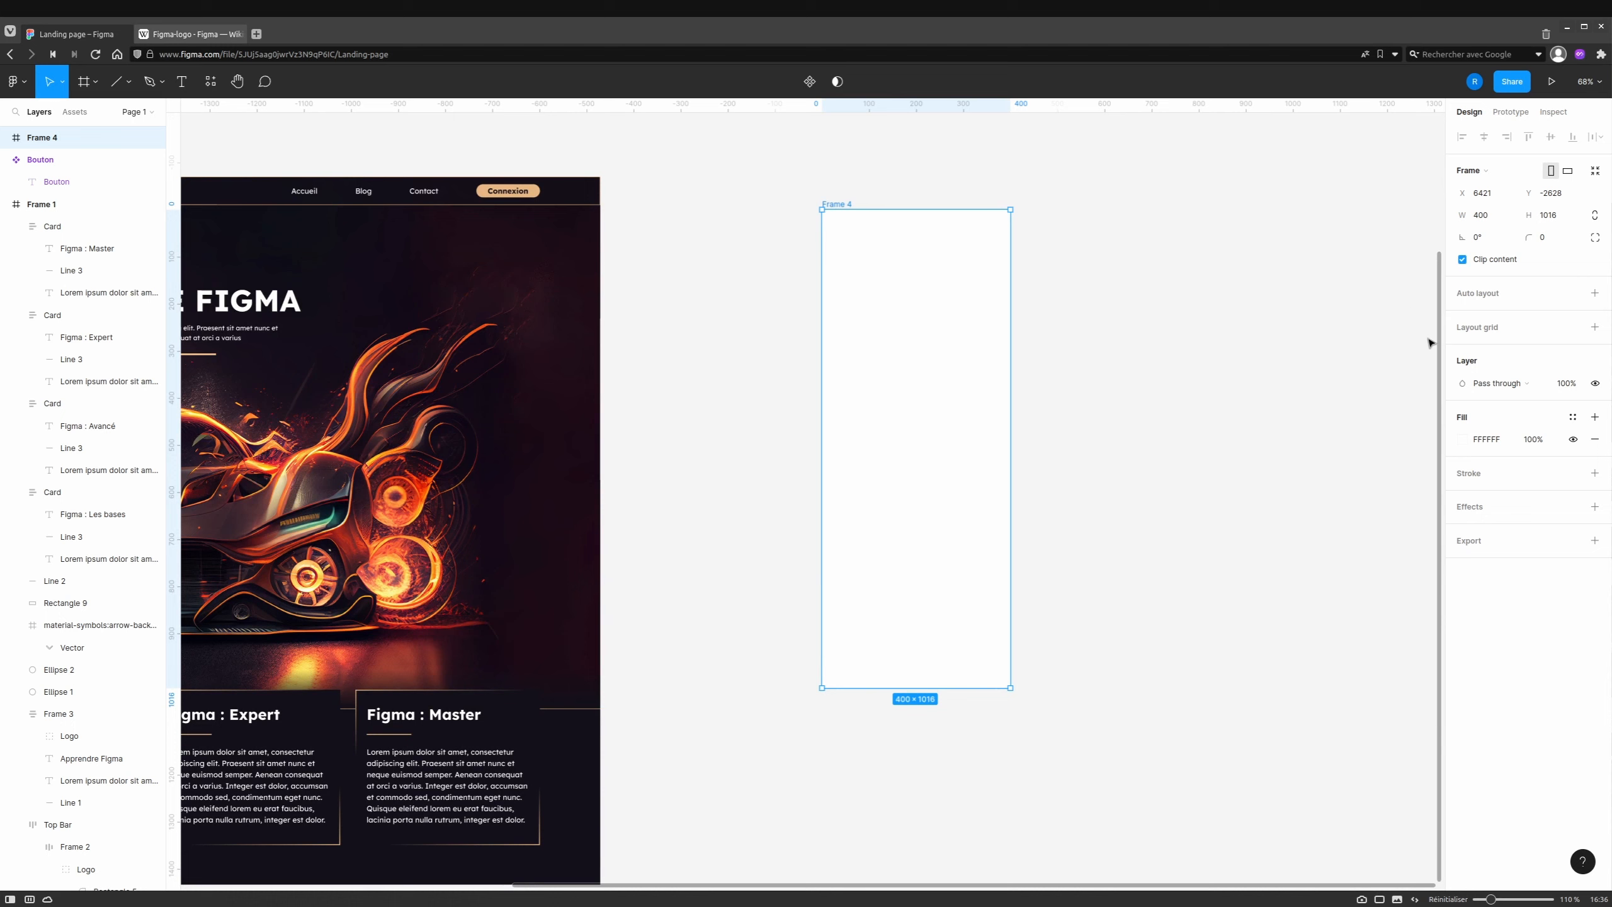
Apply the Primary Dark color style to Frame 4's fill.
click(1467, 439)
click(1572, 417)
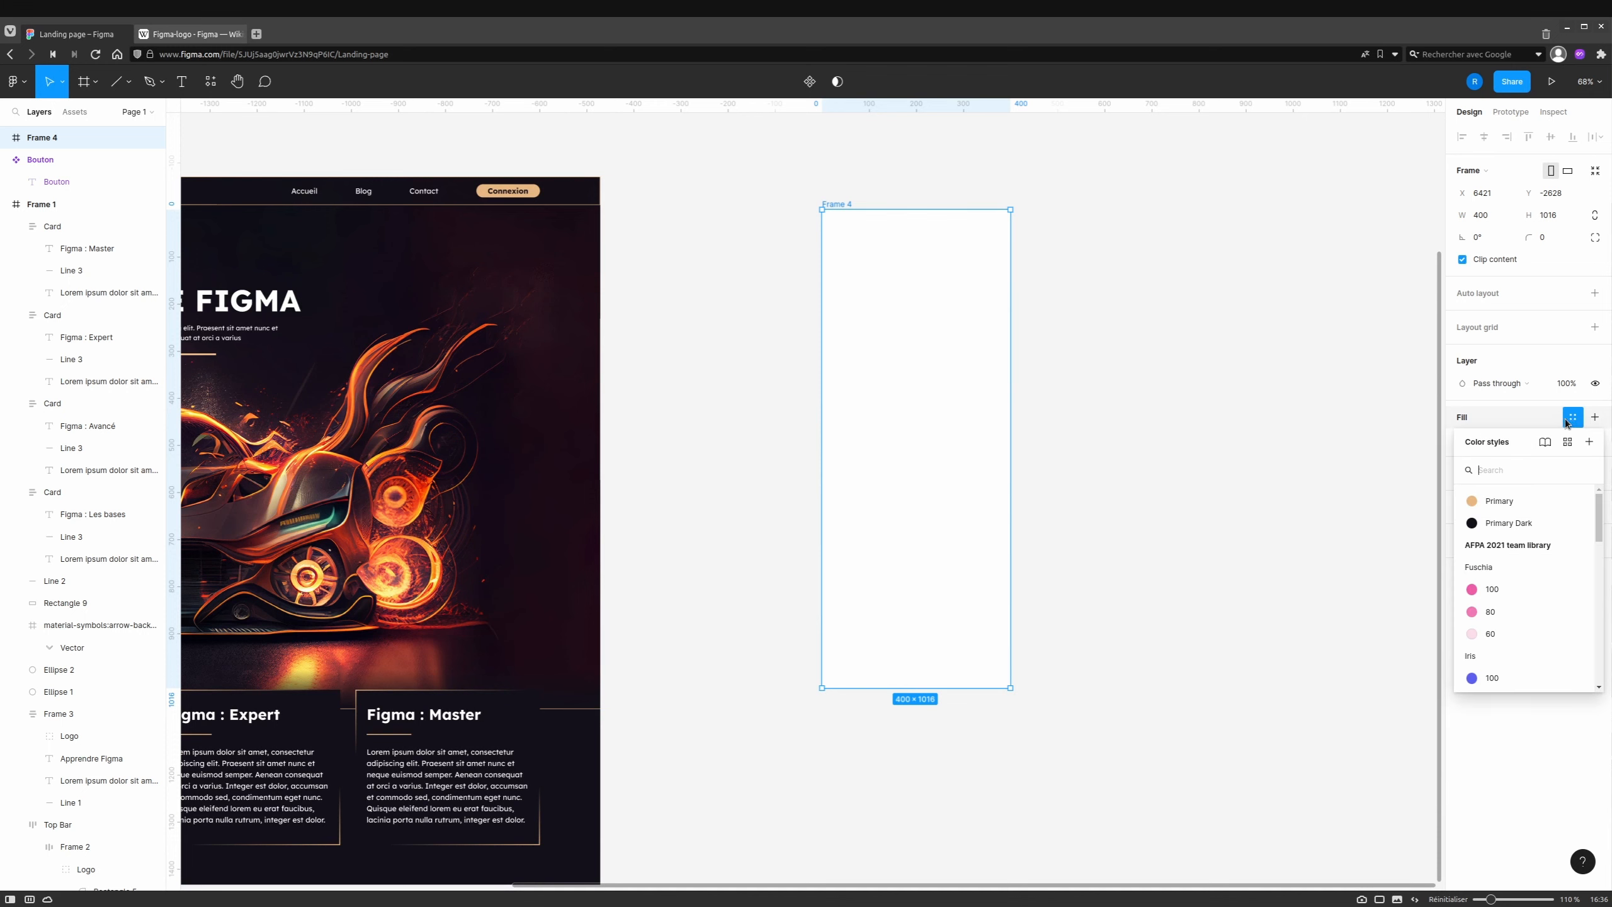
click(1473, 525)
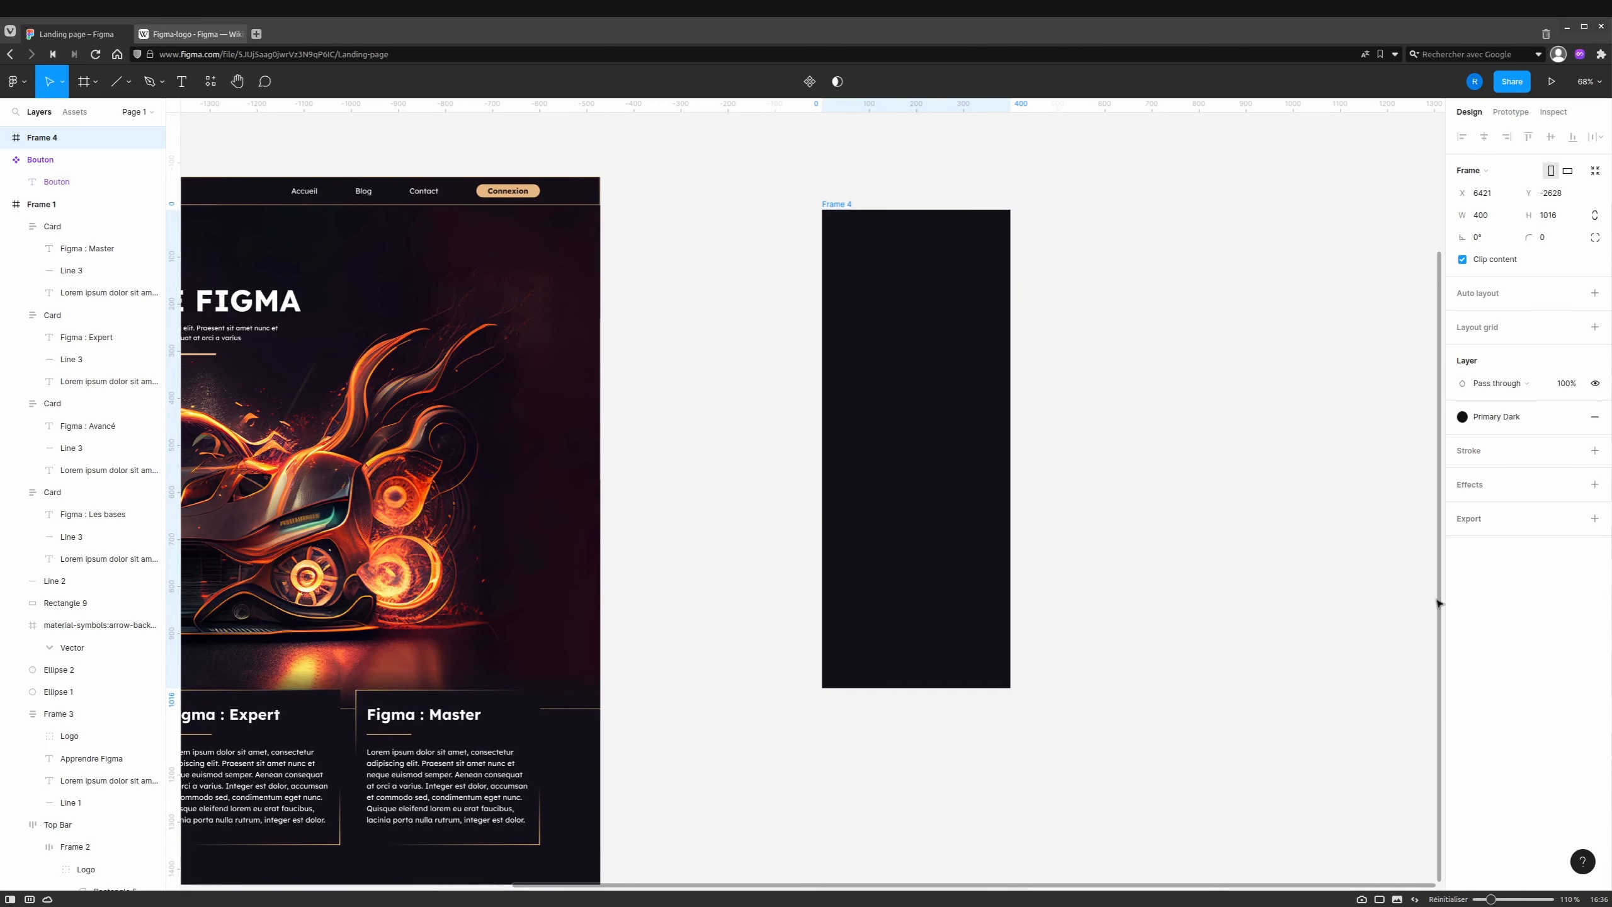
Move Frame 4 over the car image in Frame 1, detach its fill style and set the fill opacity to 80%.
scroll(1142, 391, left, 3)
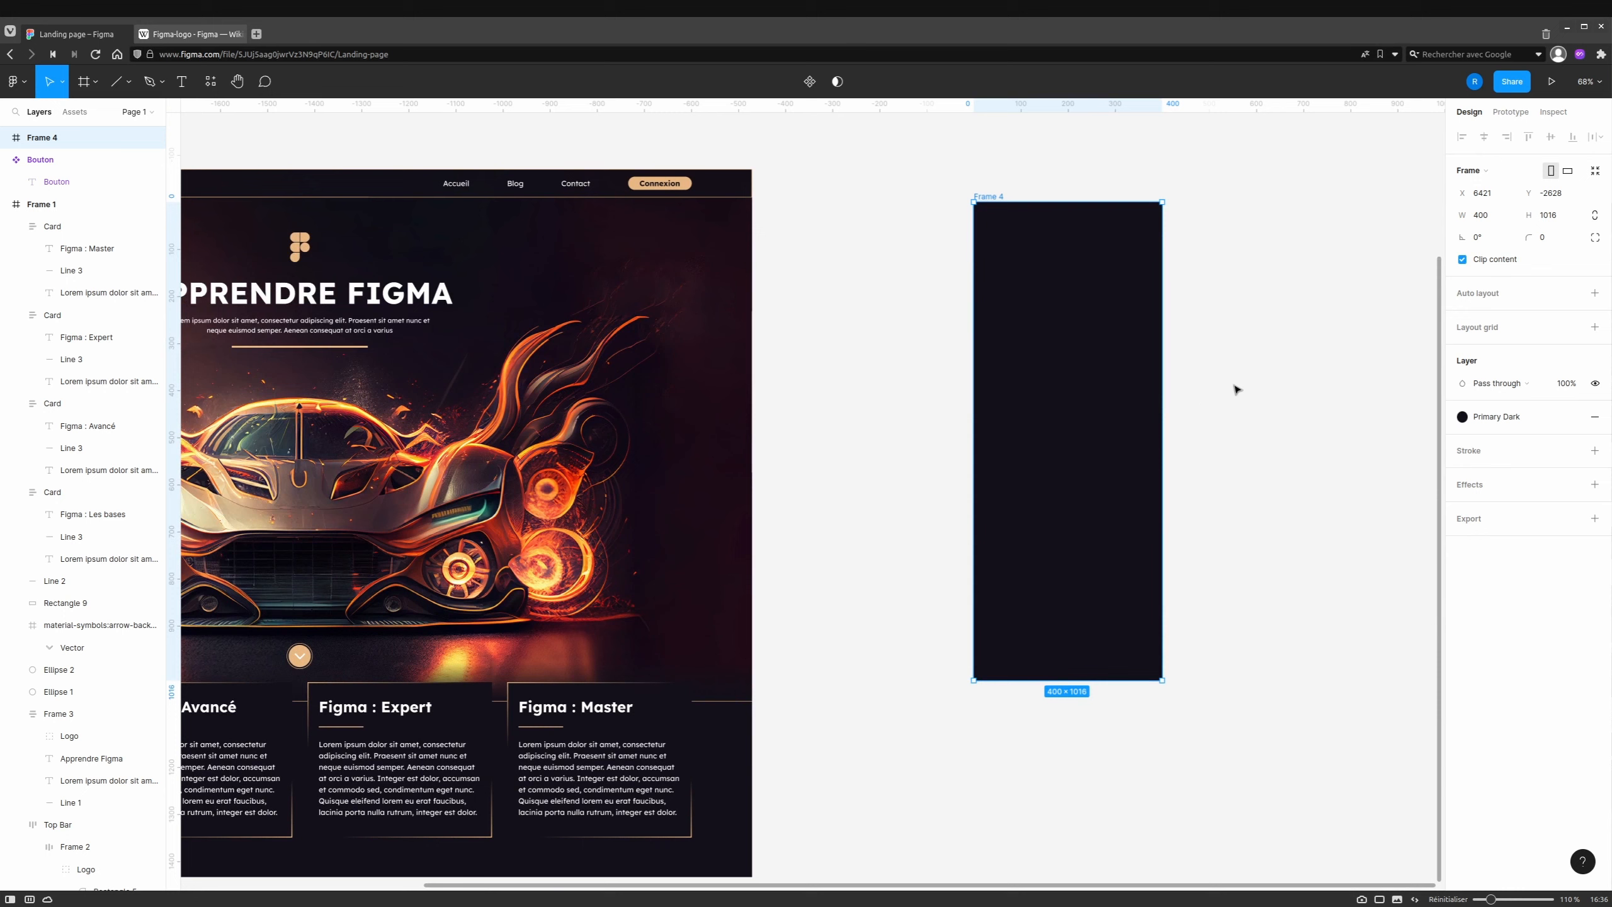
drag(1109, 412, 608, 450)
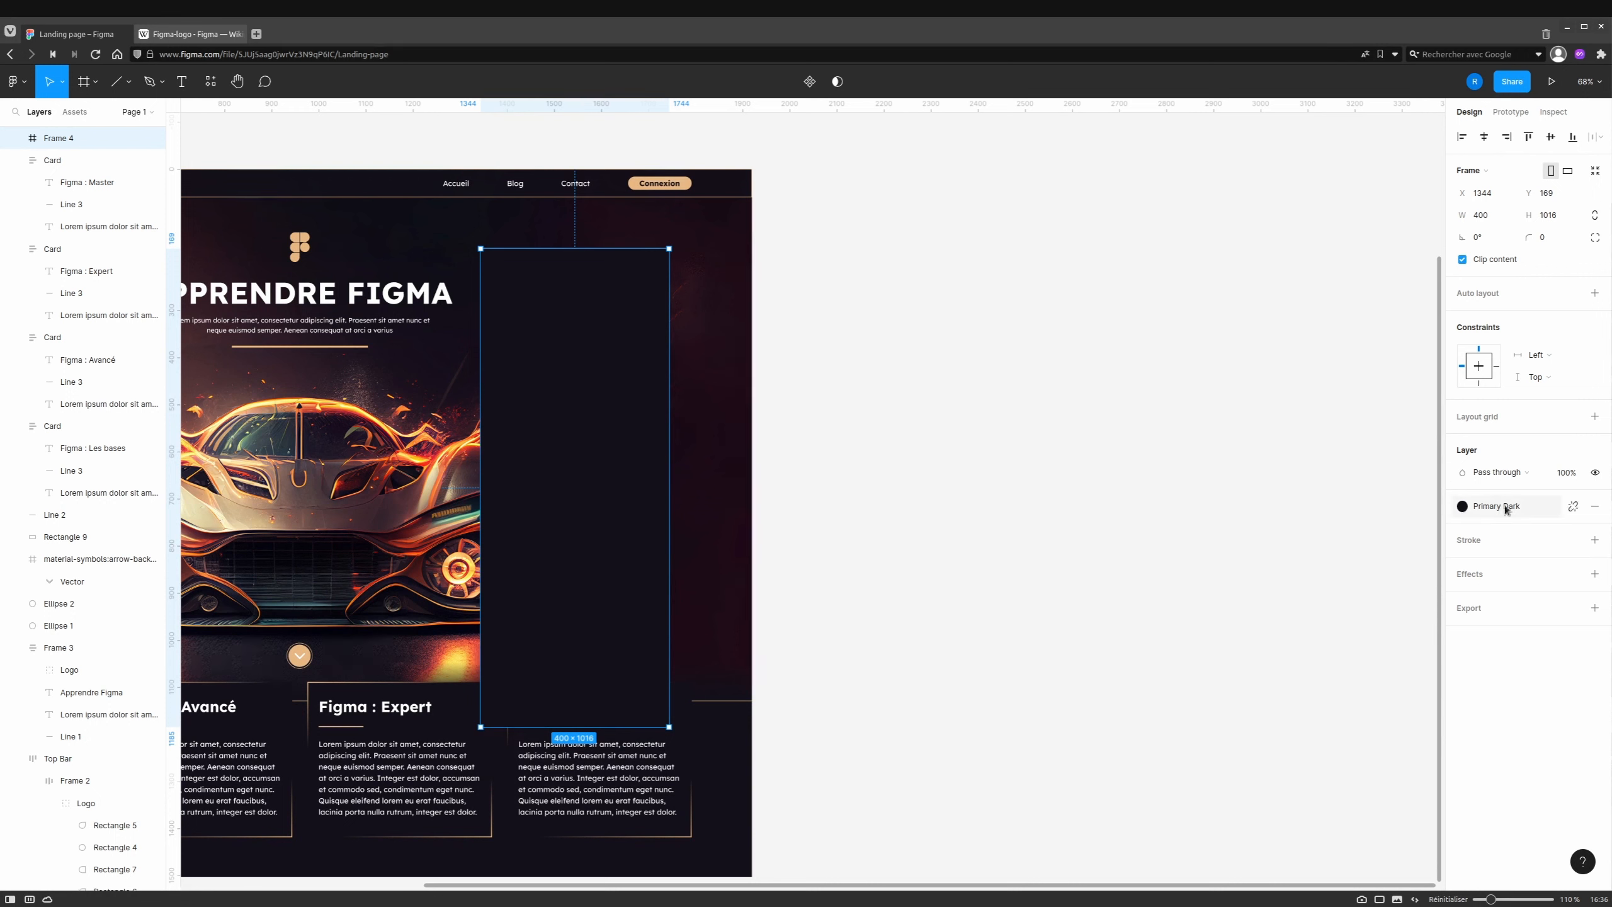
click(1573, 508)
click(1534, 531)
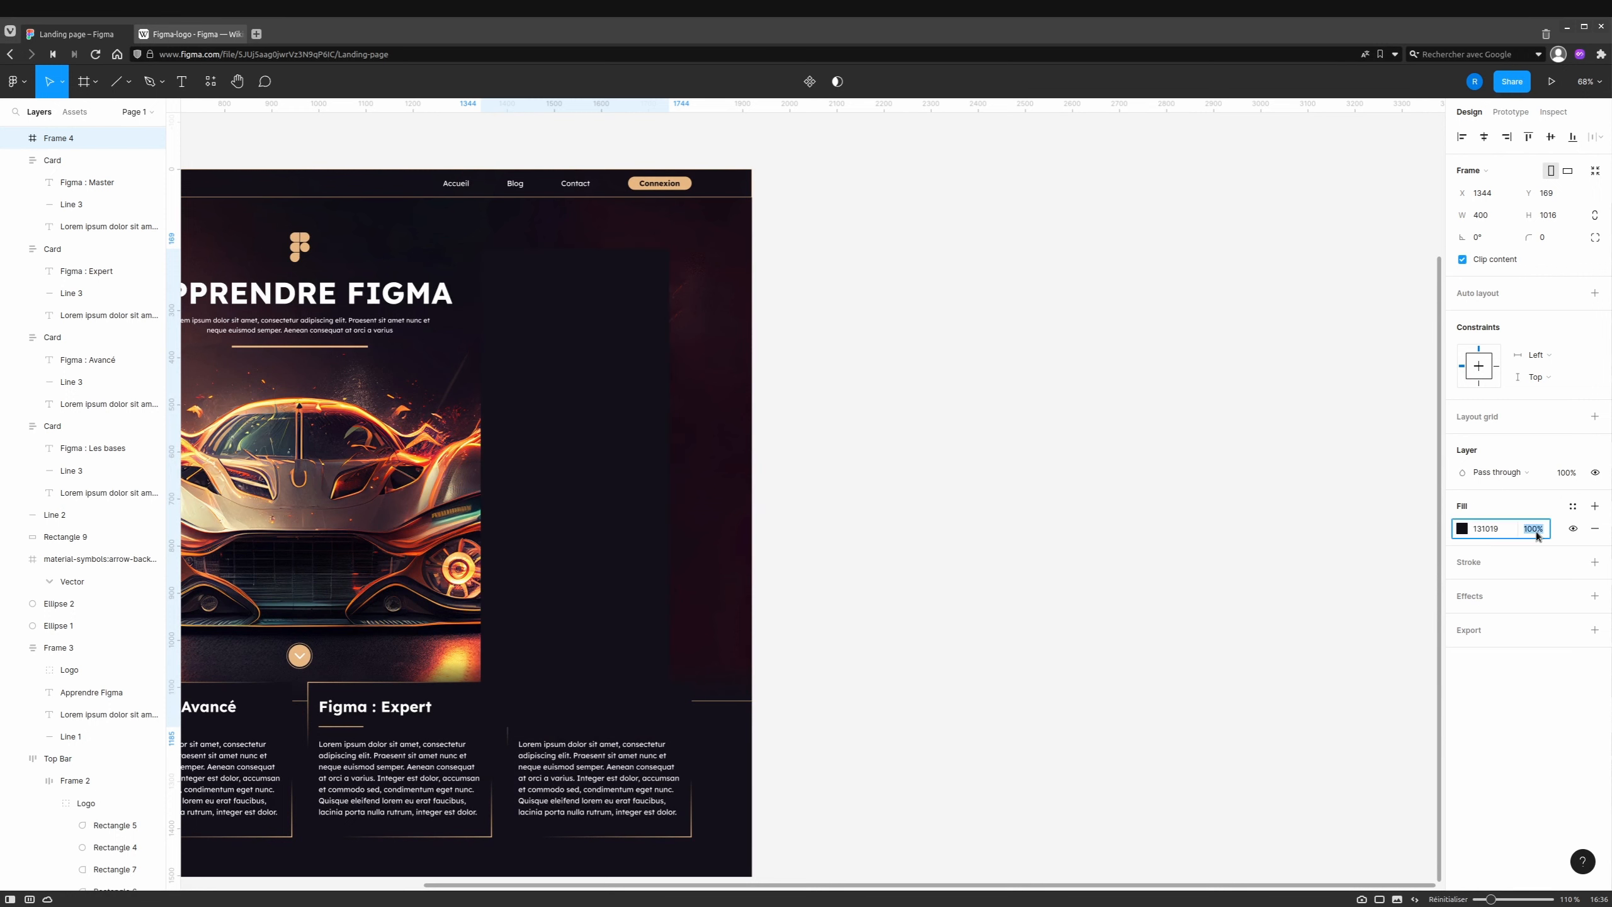
text(80)
key(Return)
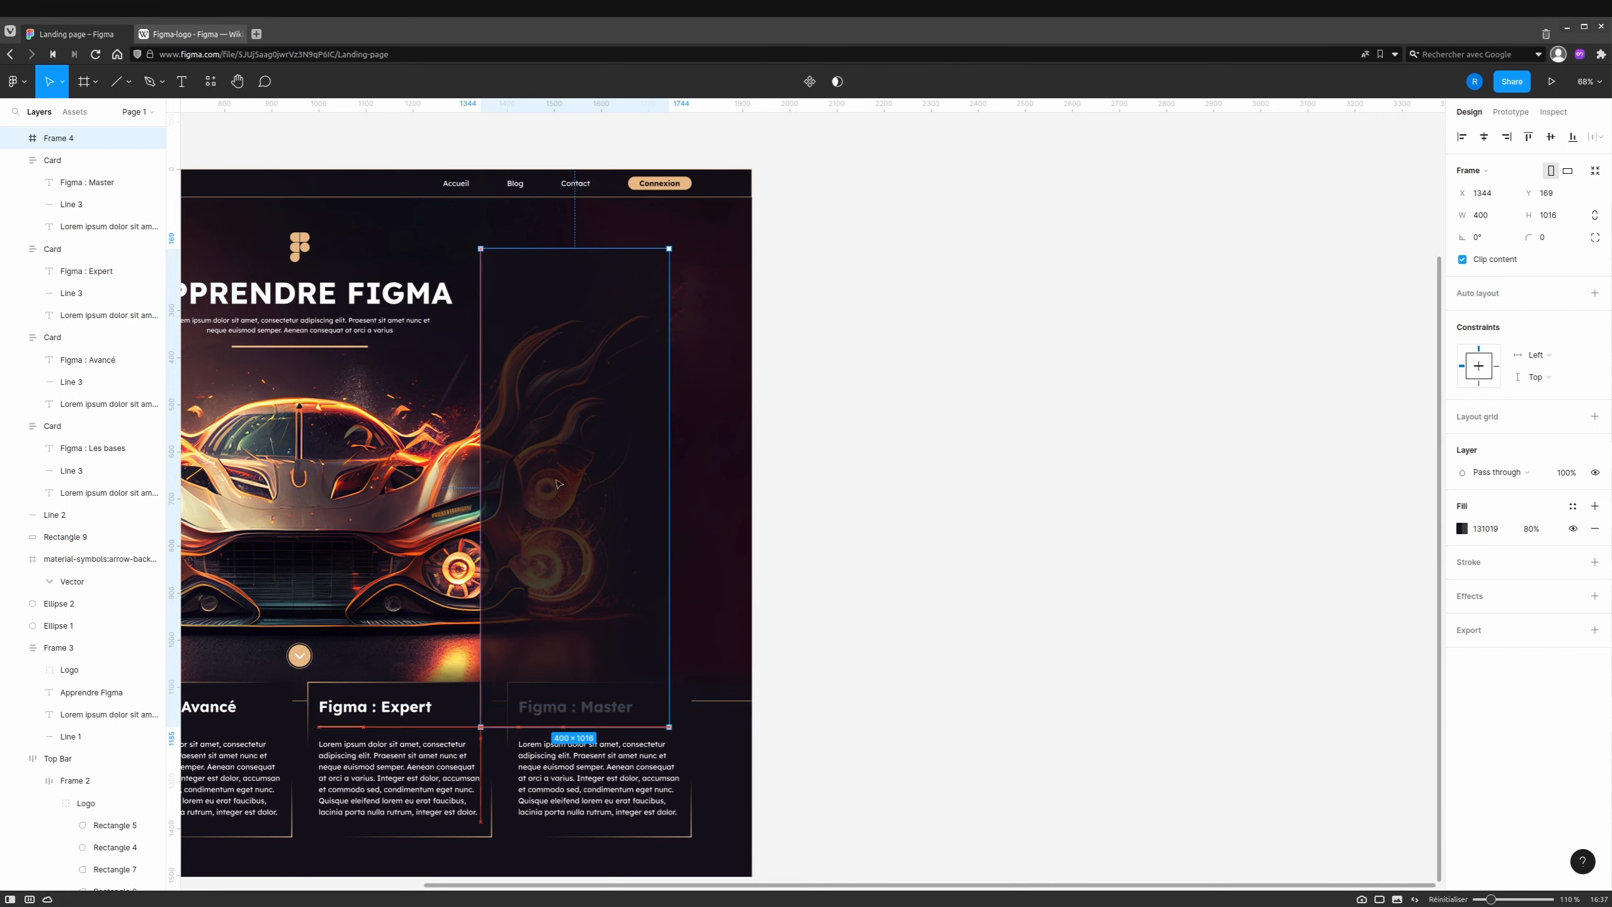
Add a background blur of 16 to Frame 4 and move the frame back onto the empty canvas beside Frame 1.
drag(526, 437, 469, 425)
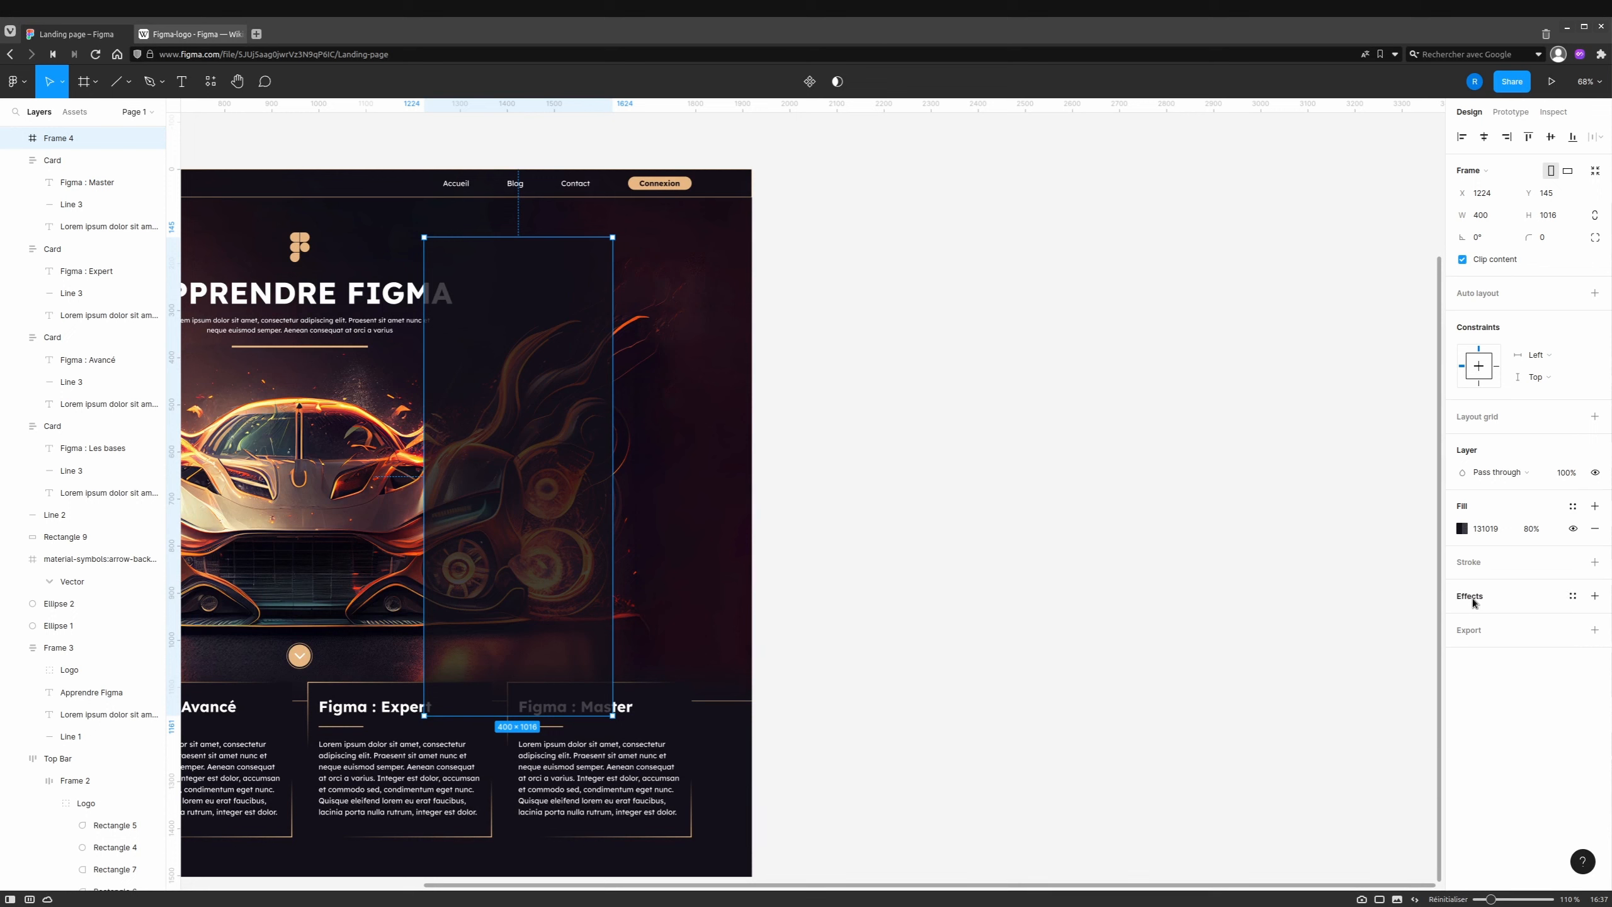
click(1503, 602)
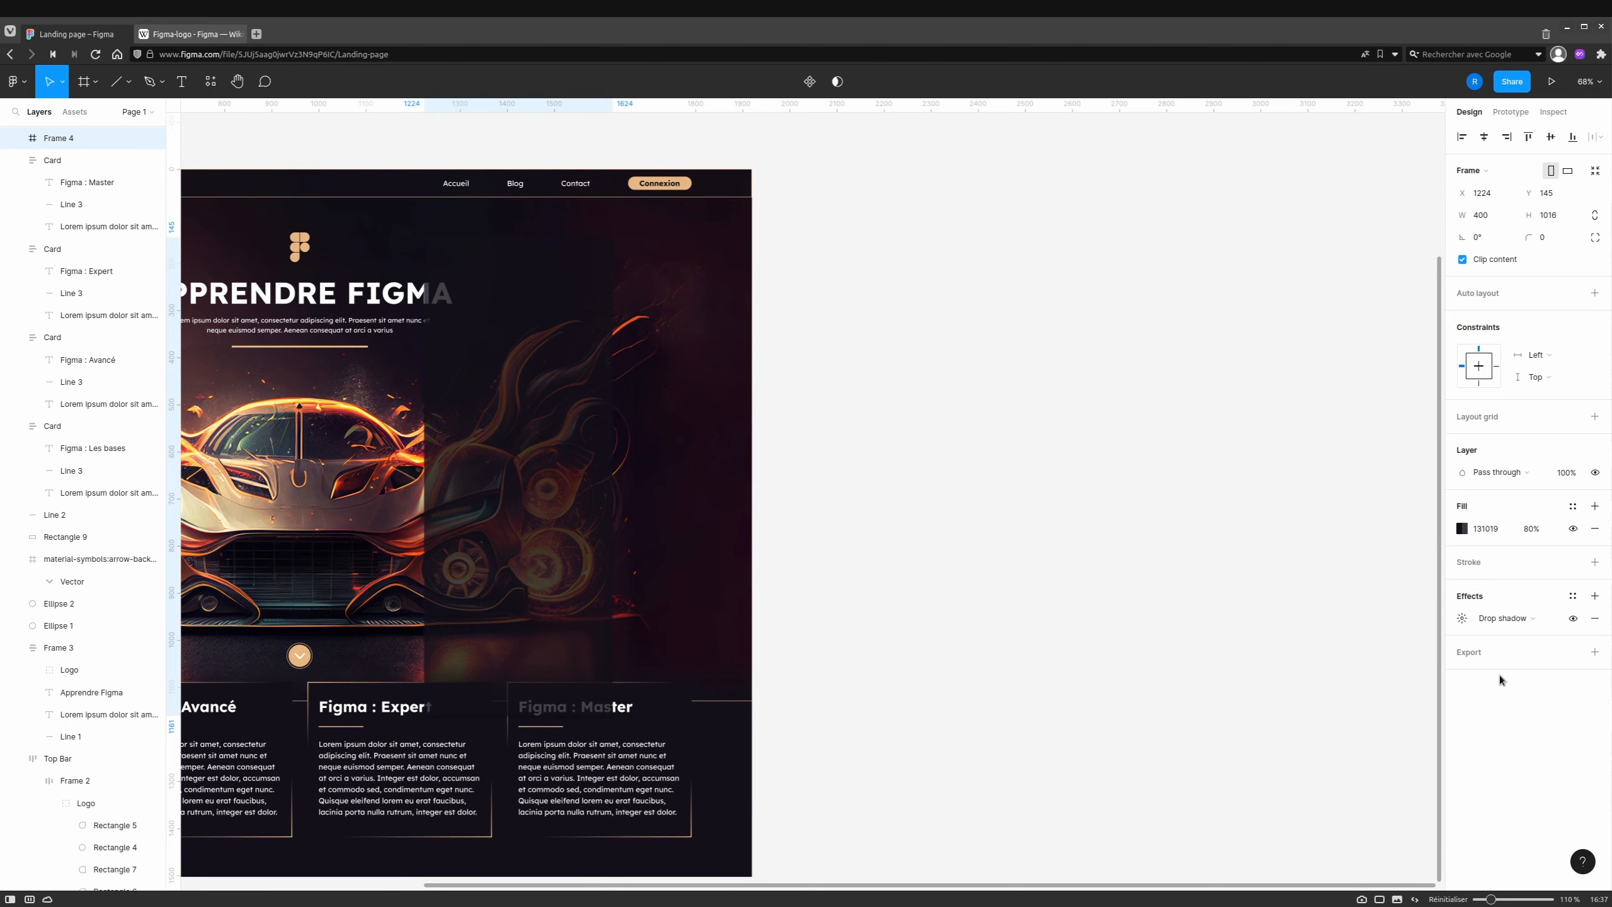
click(1503, 618)
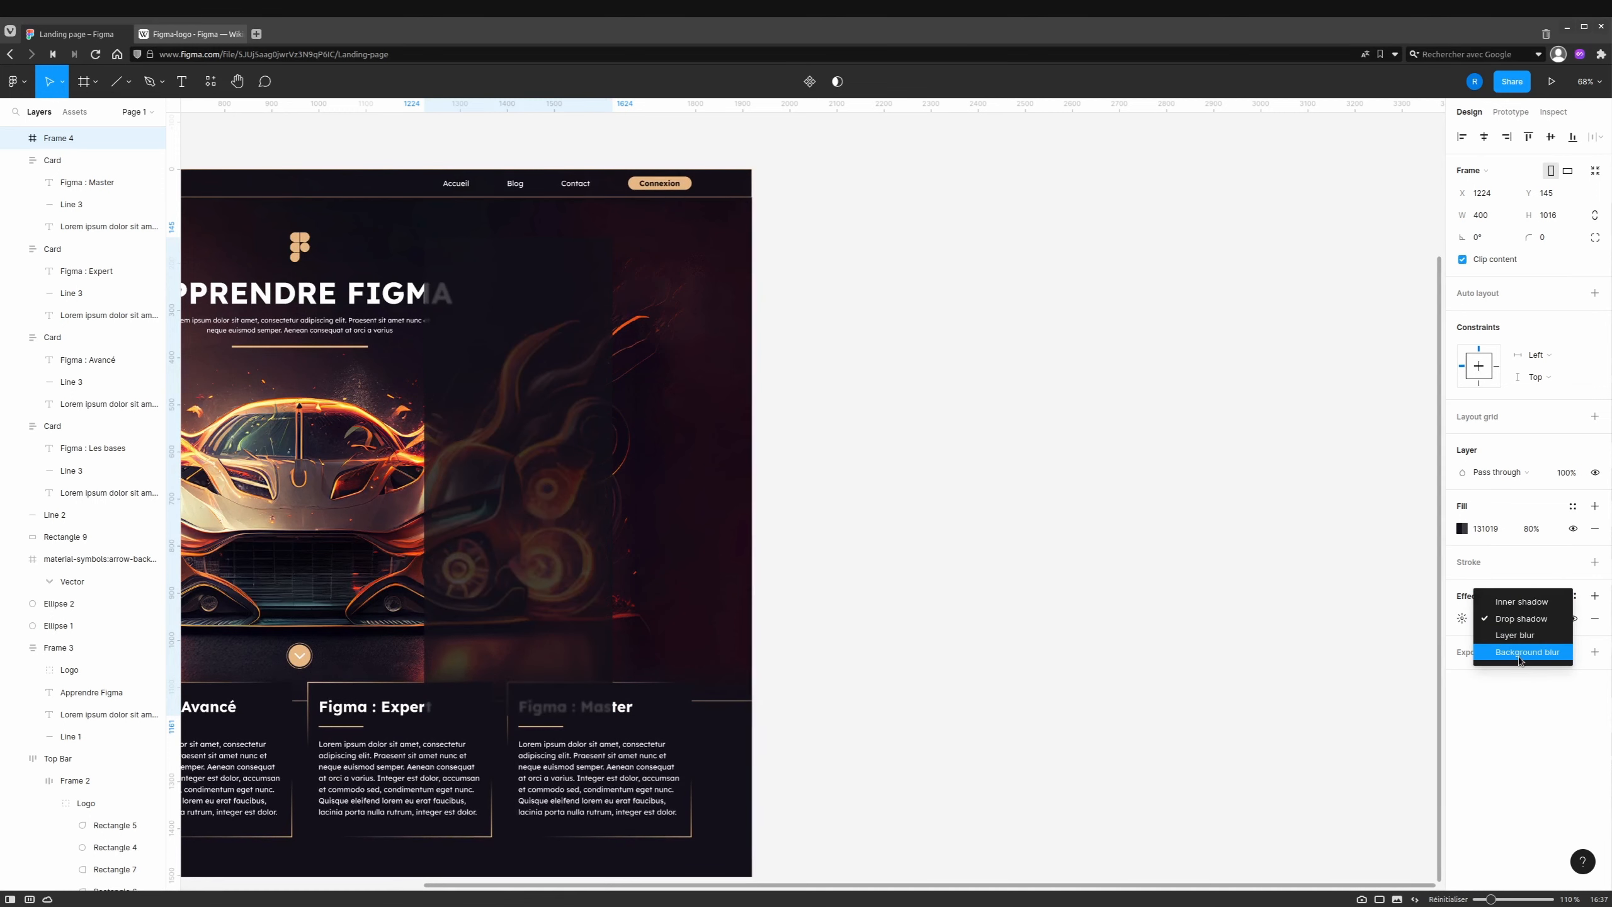
click(1516, 653)
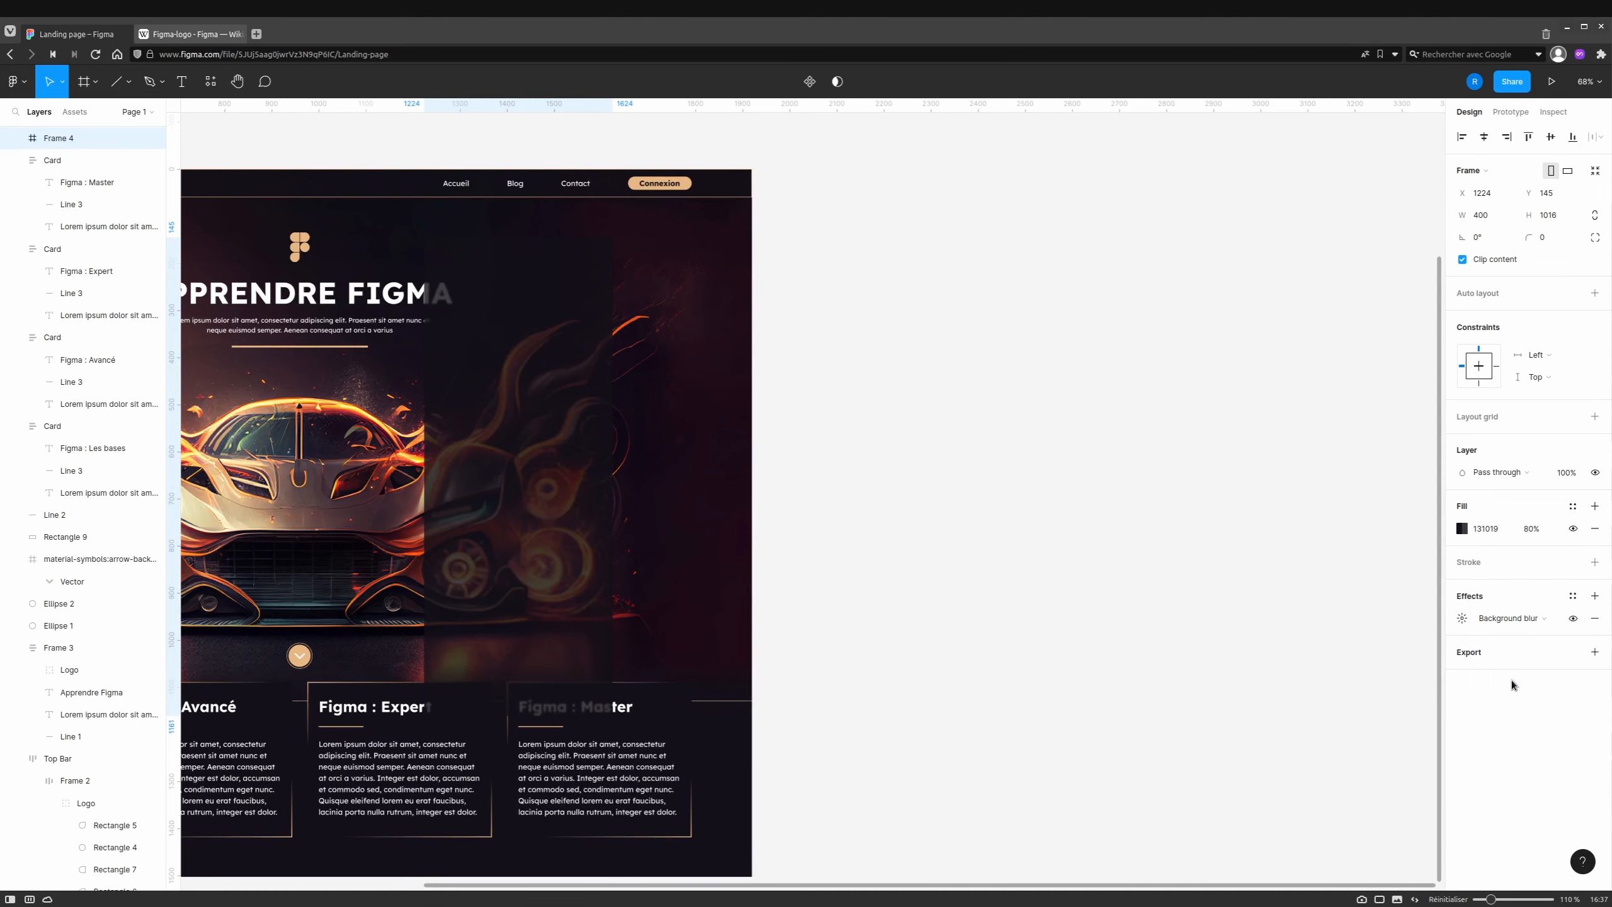
click(1462, 618)
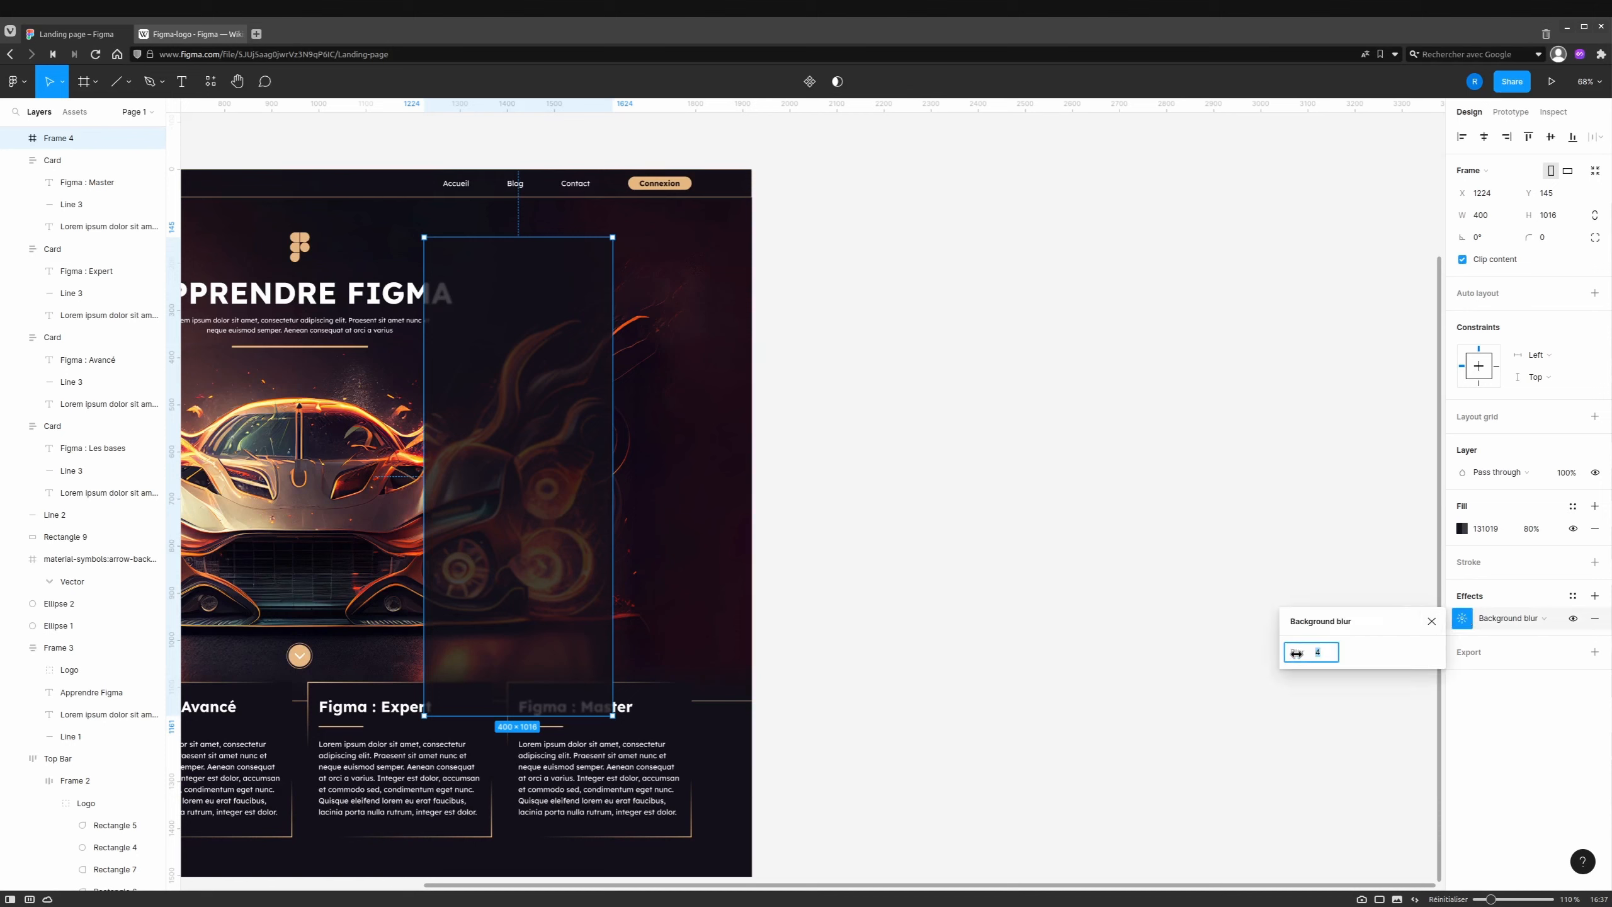
drag(1297, 653, 1492, 648)
key(Return)
drag(551, 500, 1009, 284)
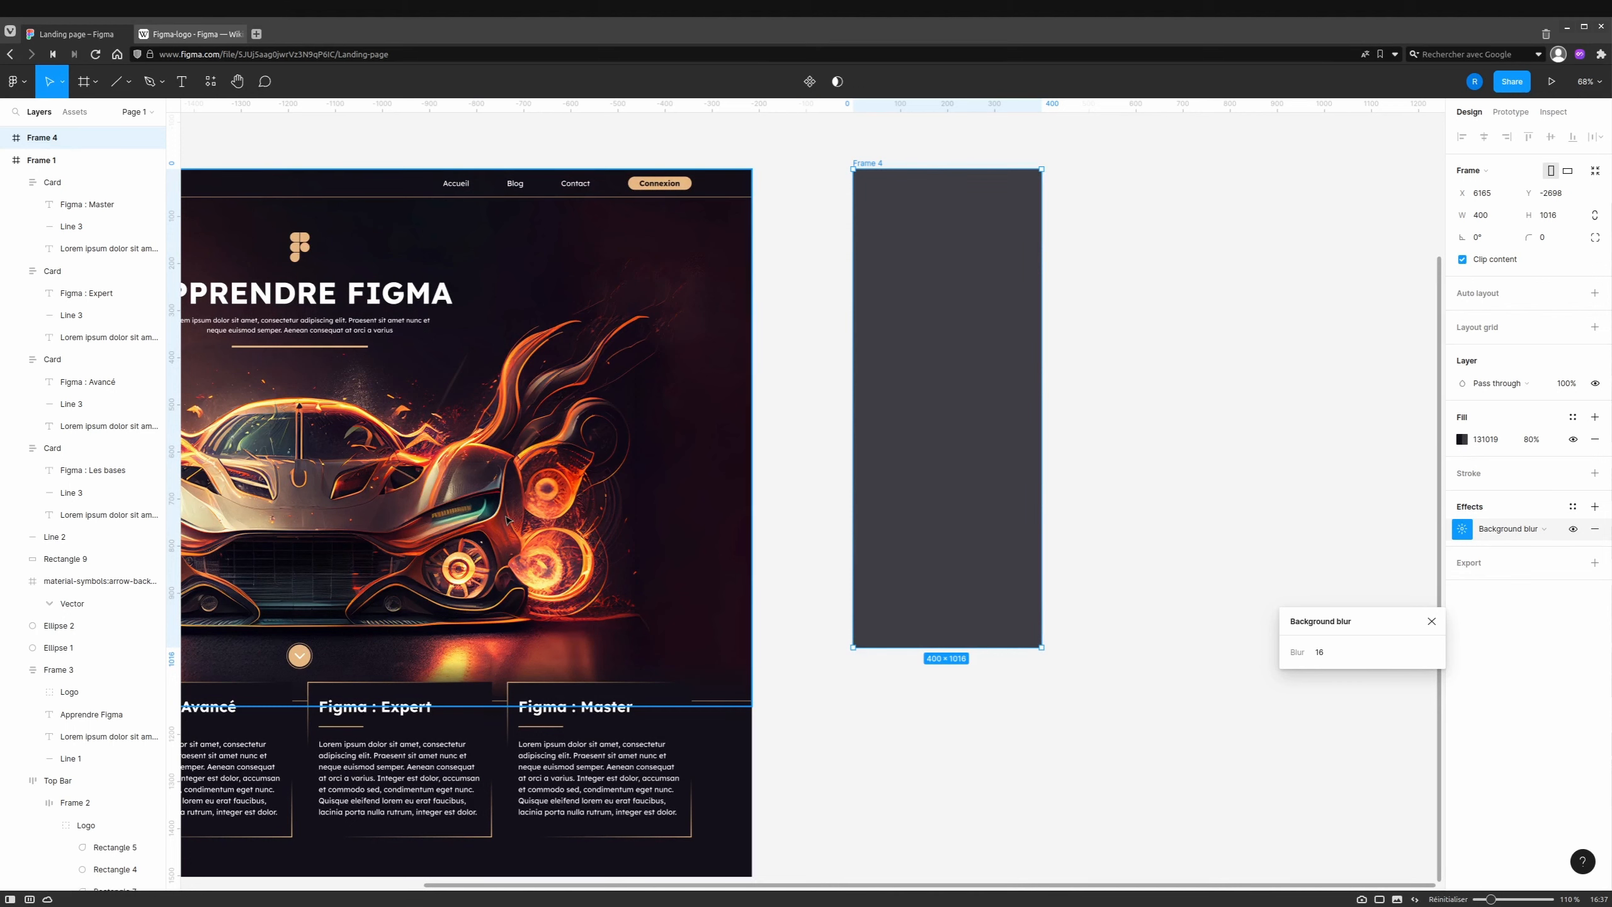
click(1096, 291)
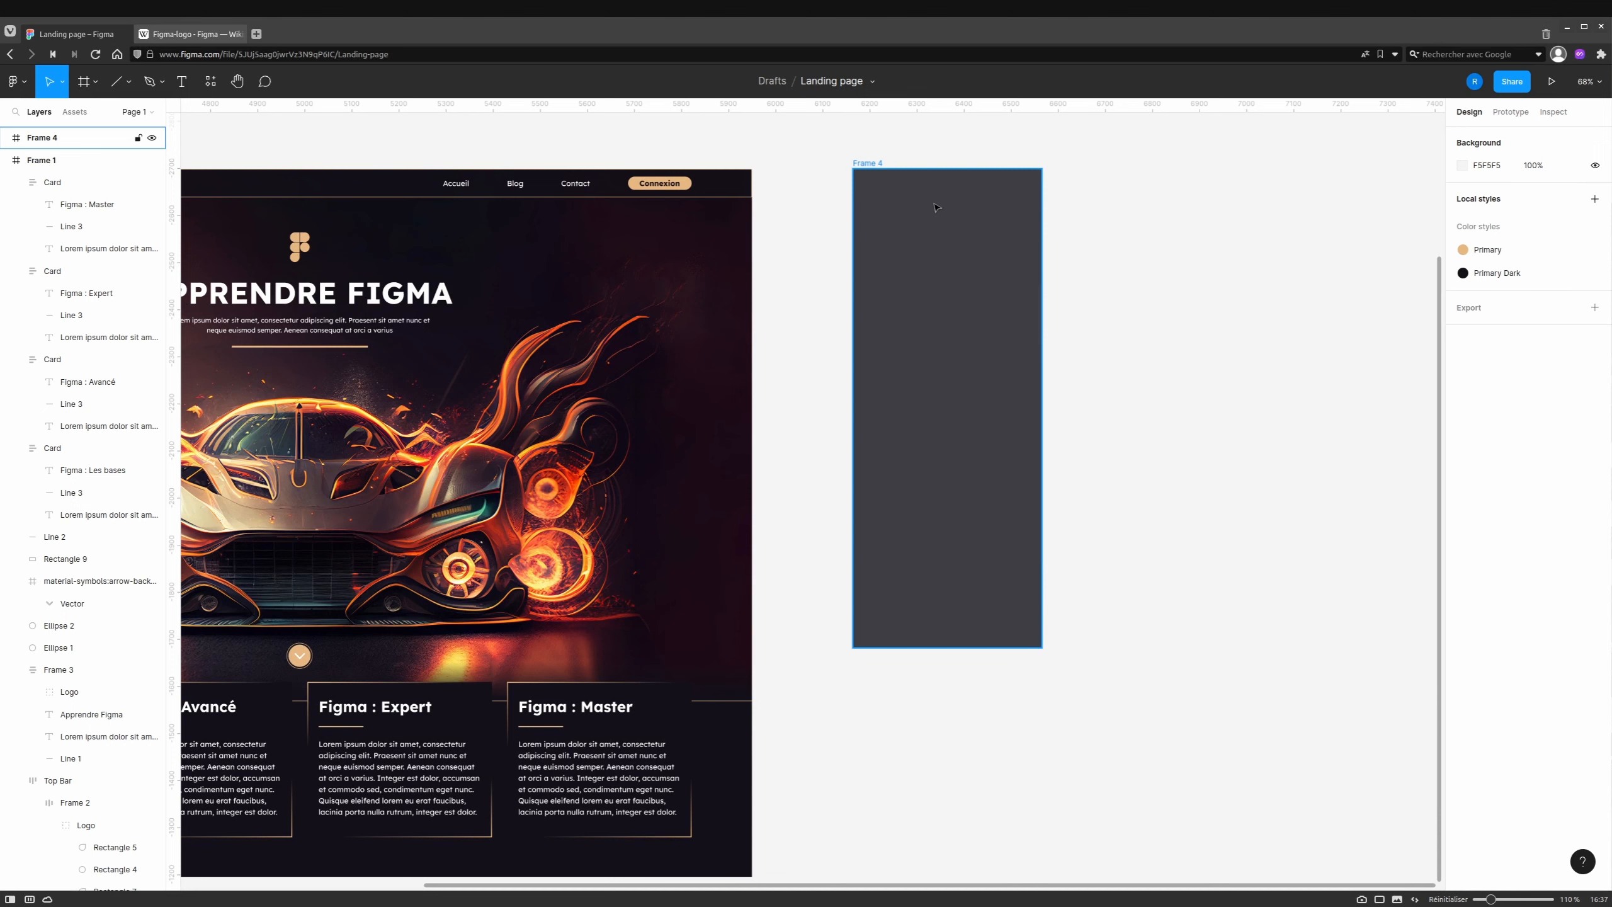
Draw a frame about 330 × 939 inside Frame 4 and add auto layout to it.
key(f)
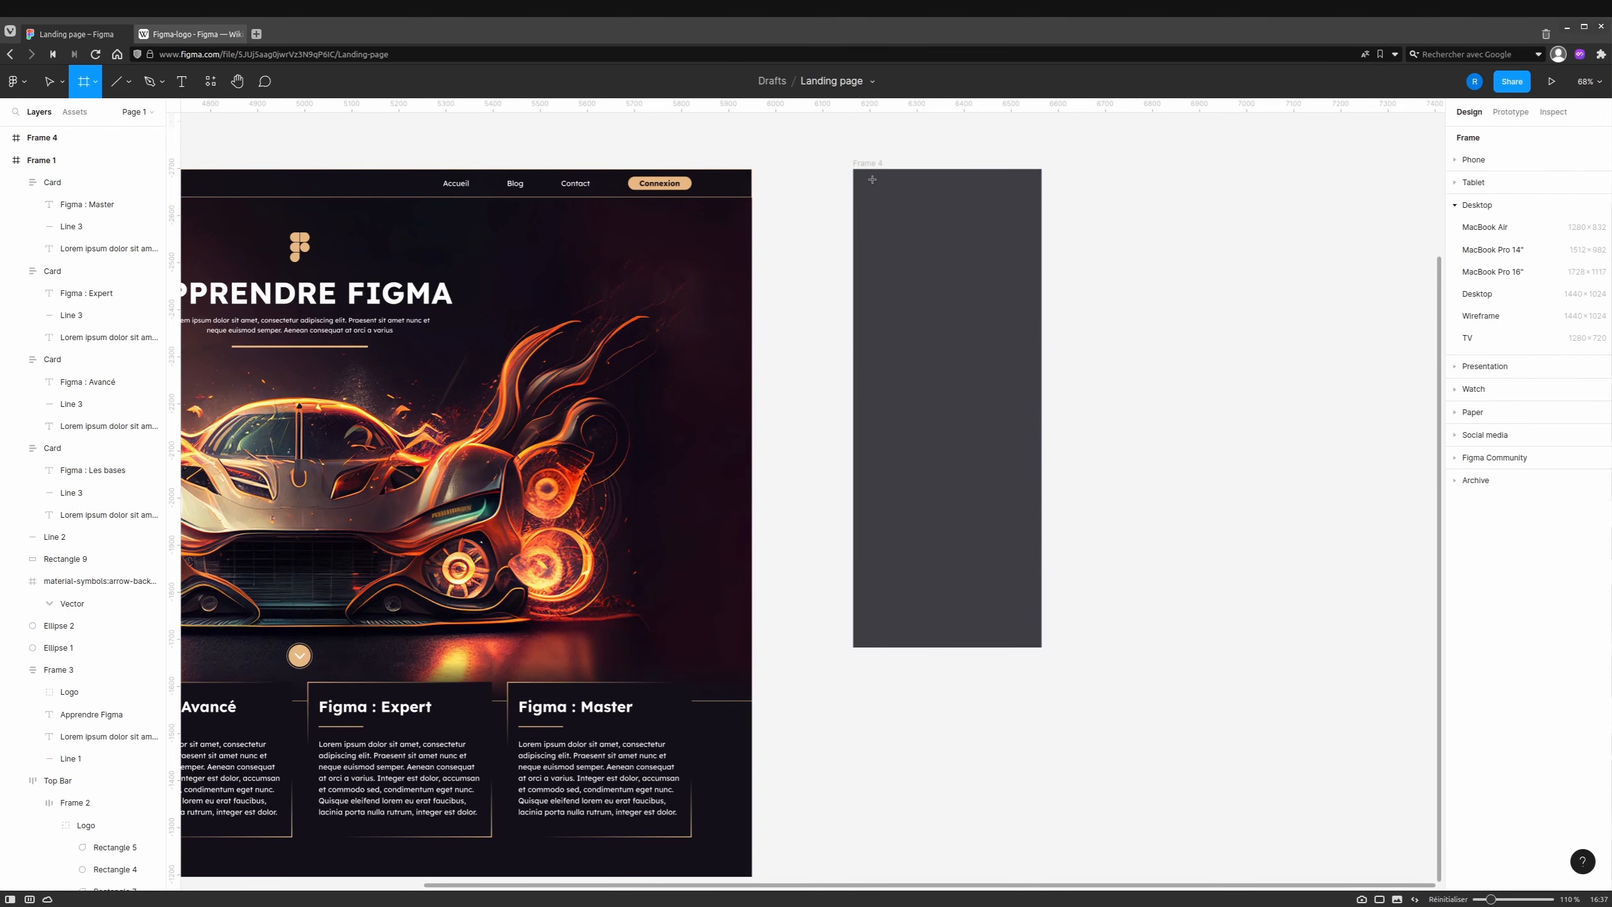
drag(873, 179, 1027, 625)
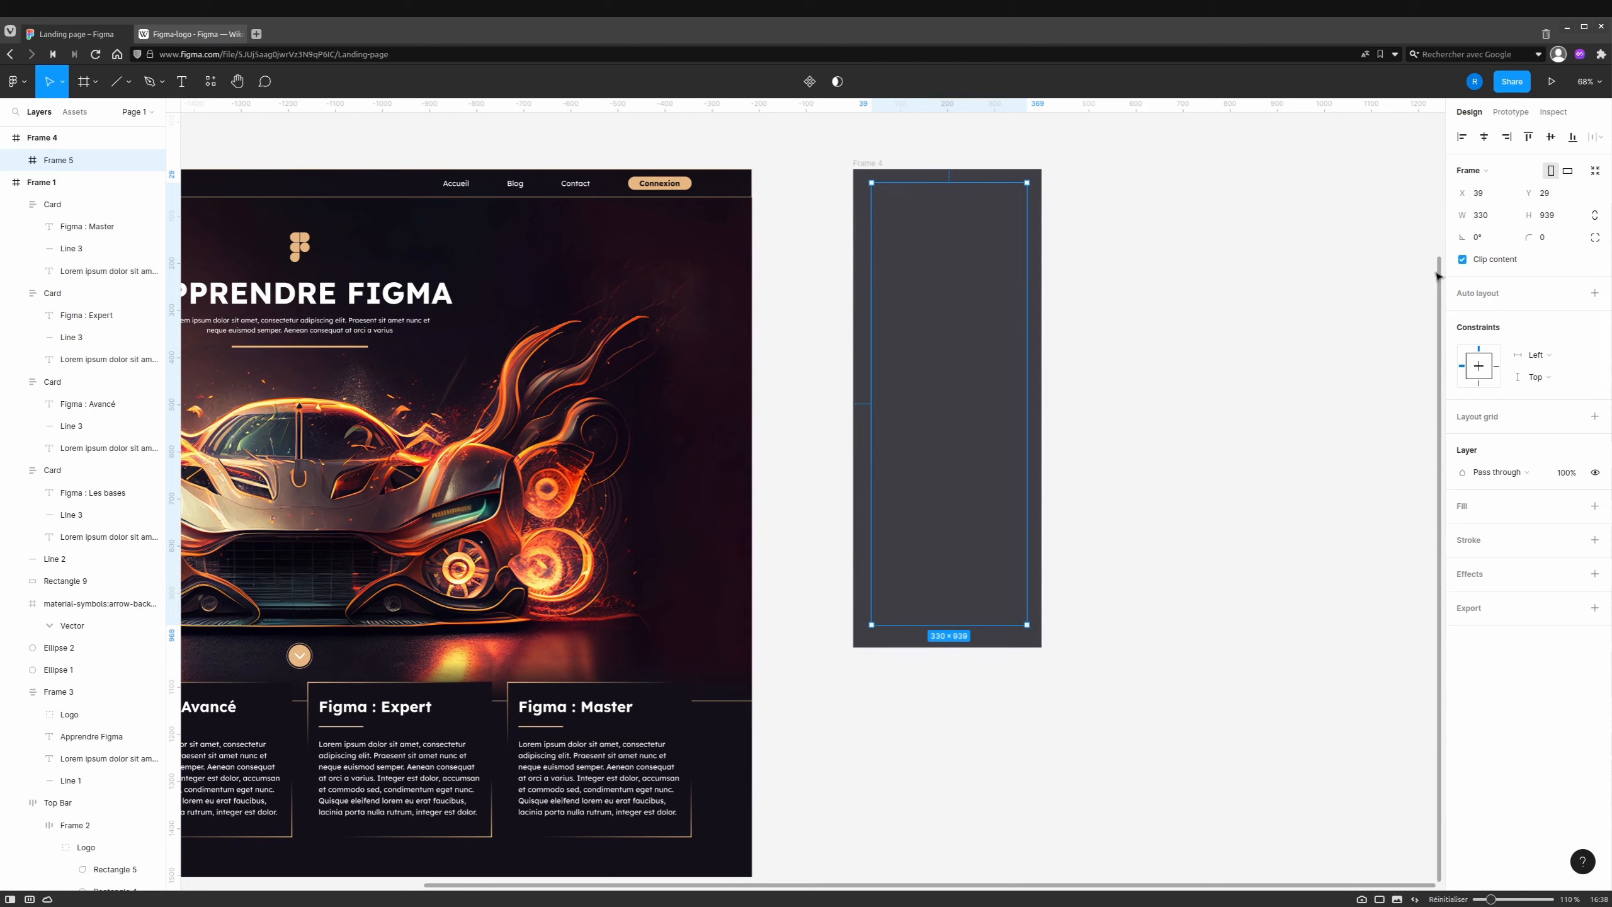
click(1595, 294)
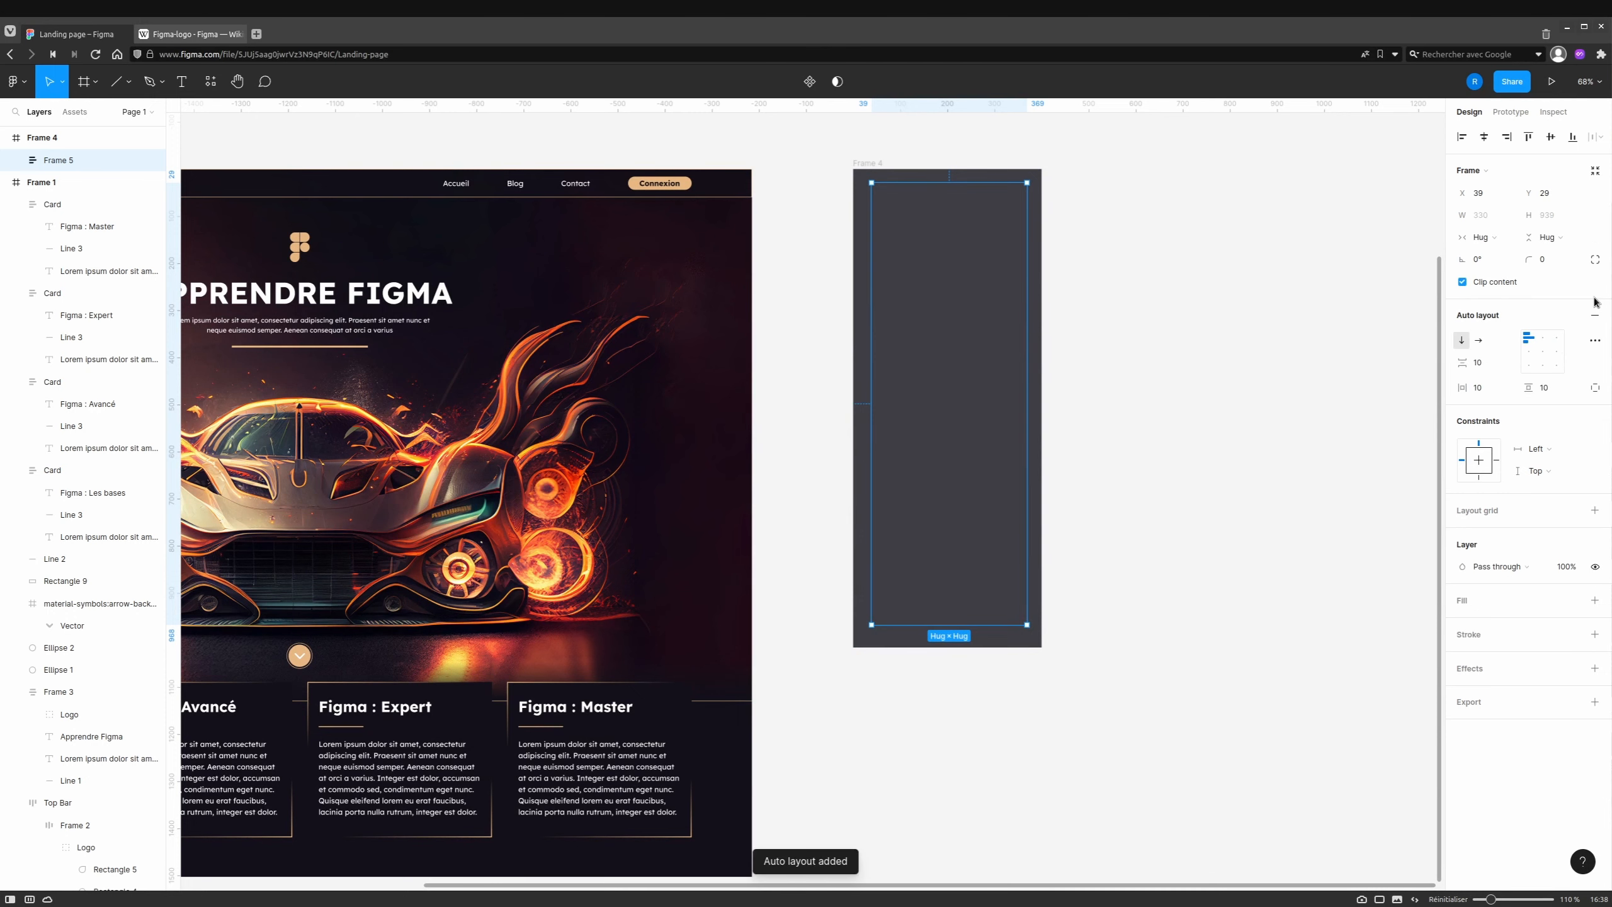
click(1503, 242)
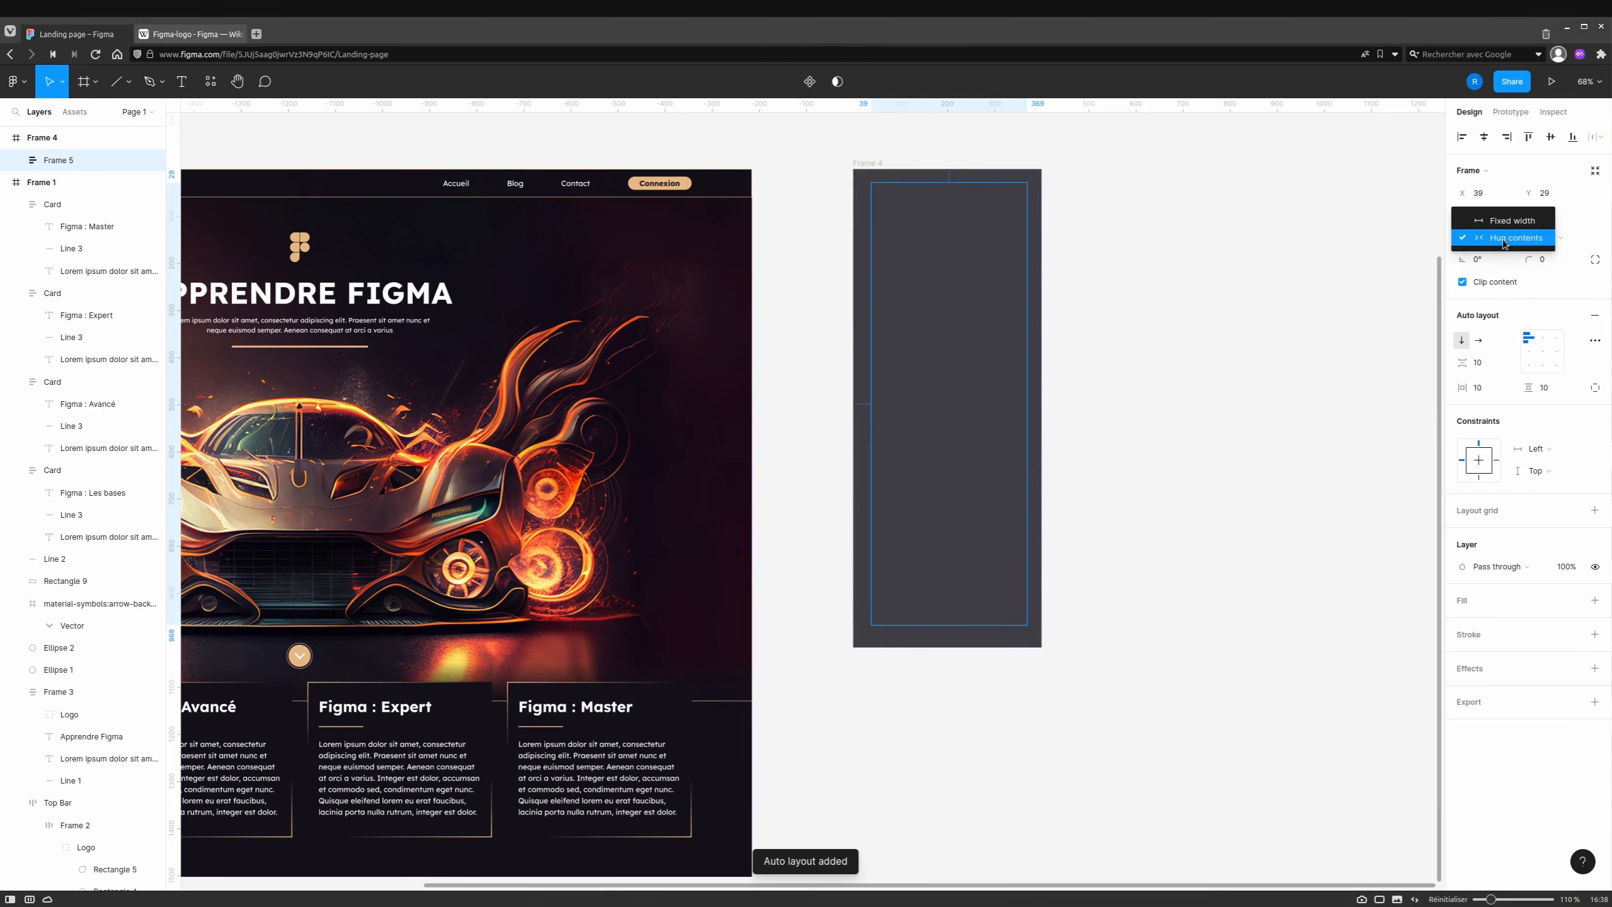
click(1503, 238)
key(Escape)
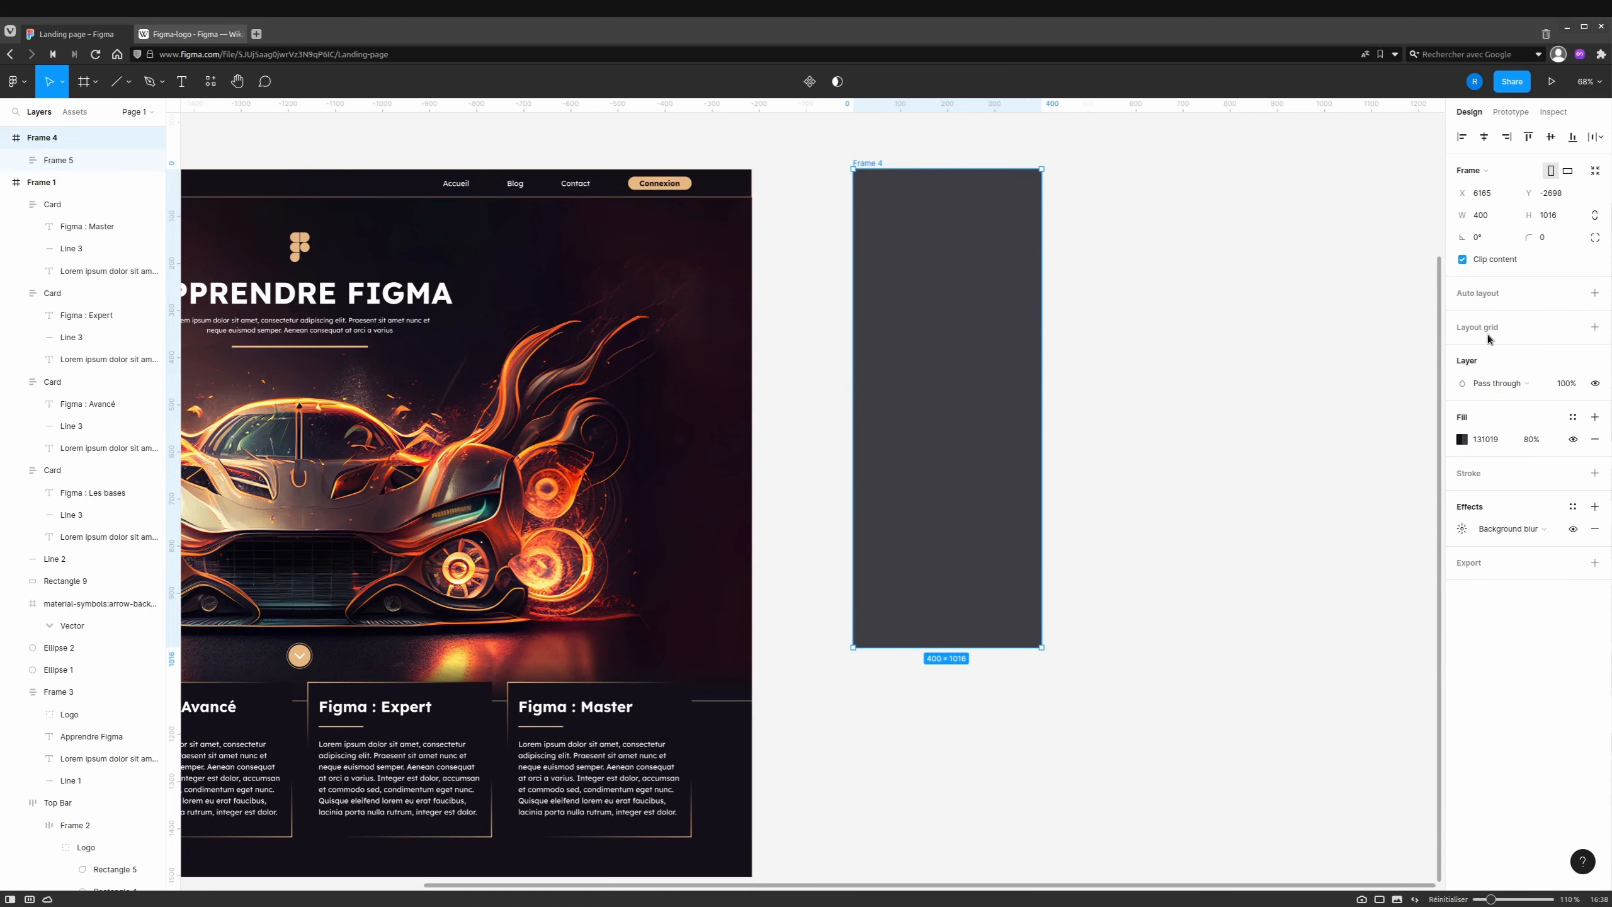
click(957, 292)
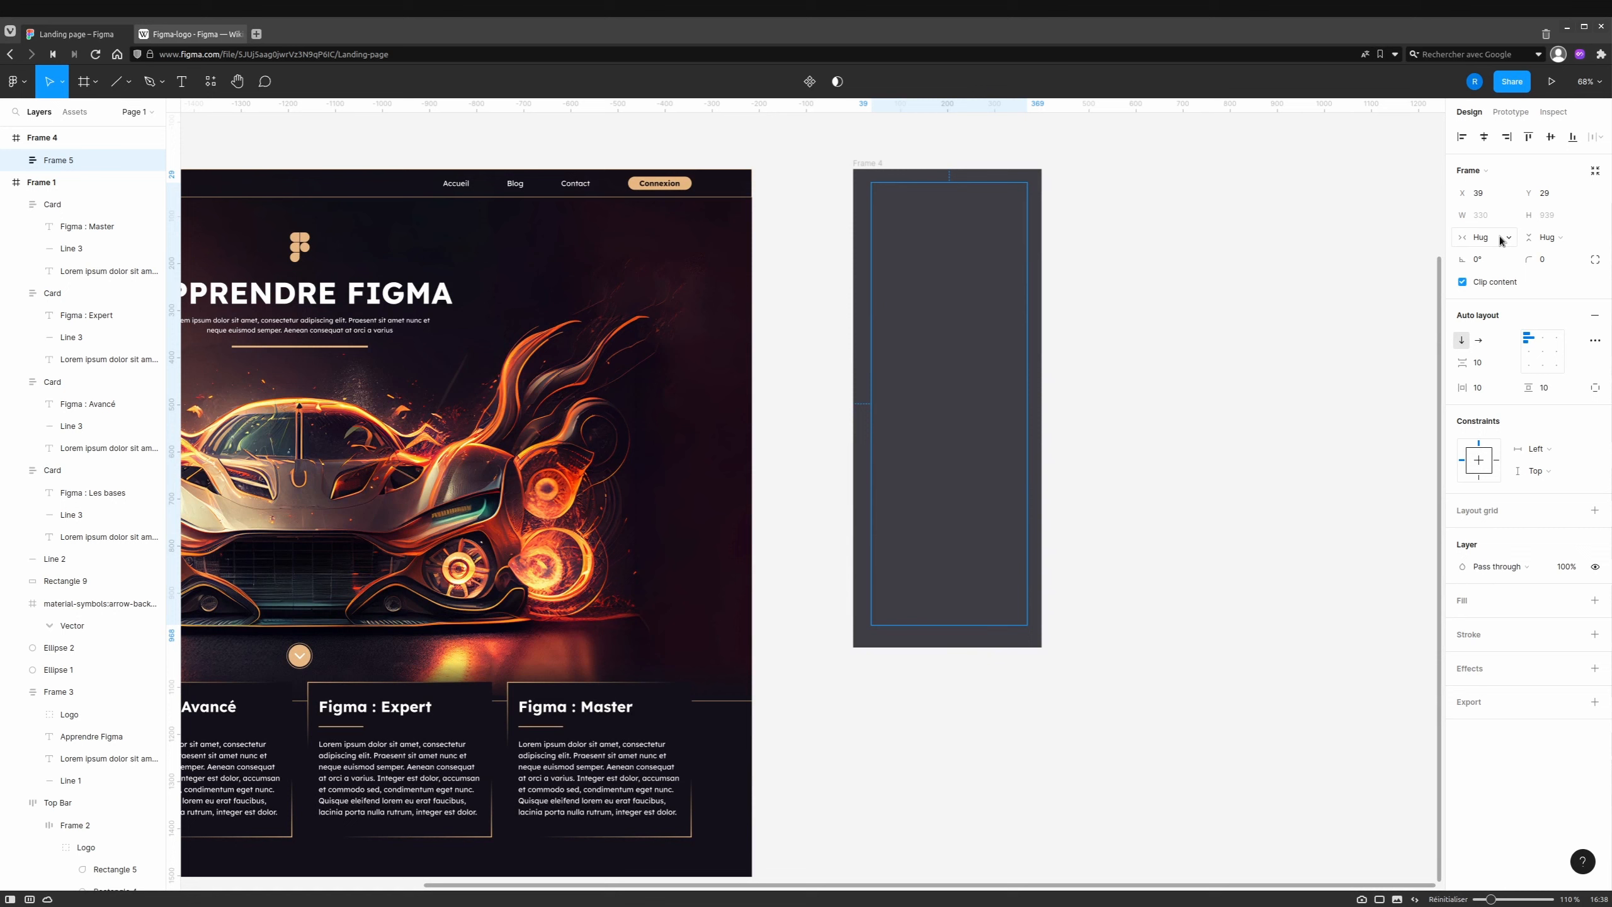
click(1482, 237)
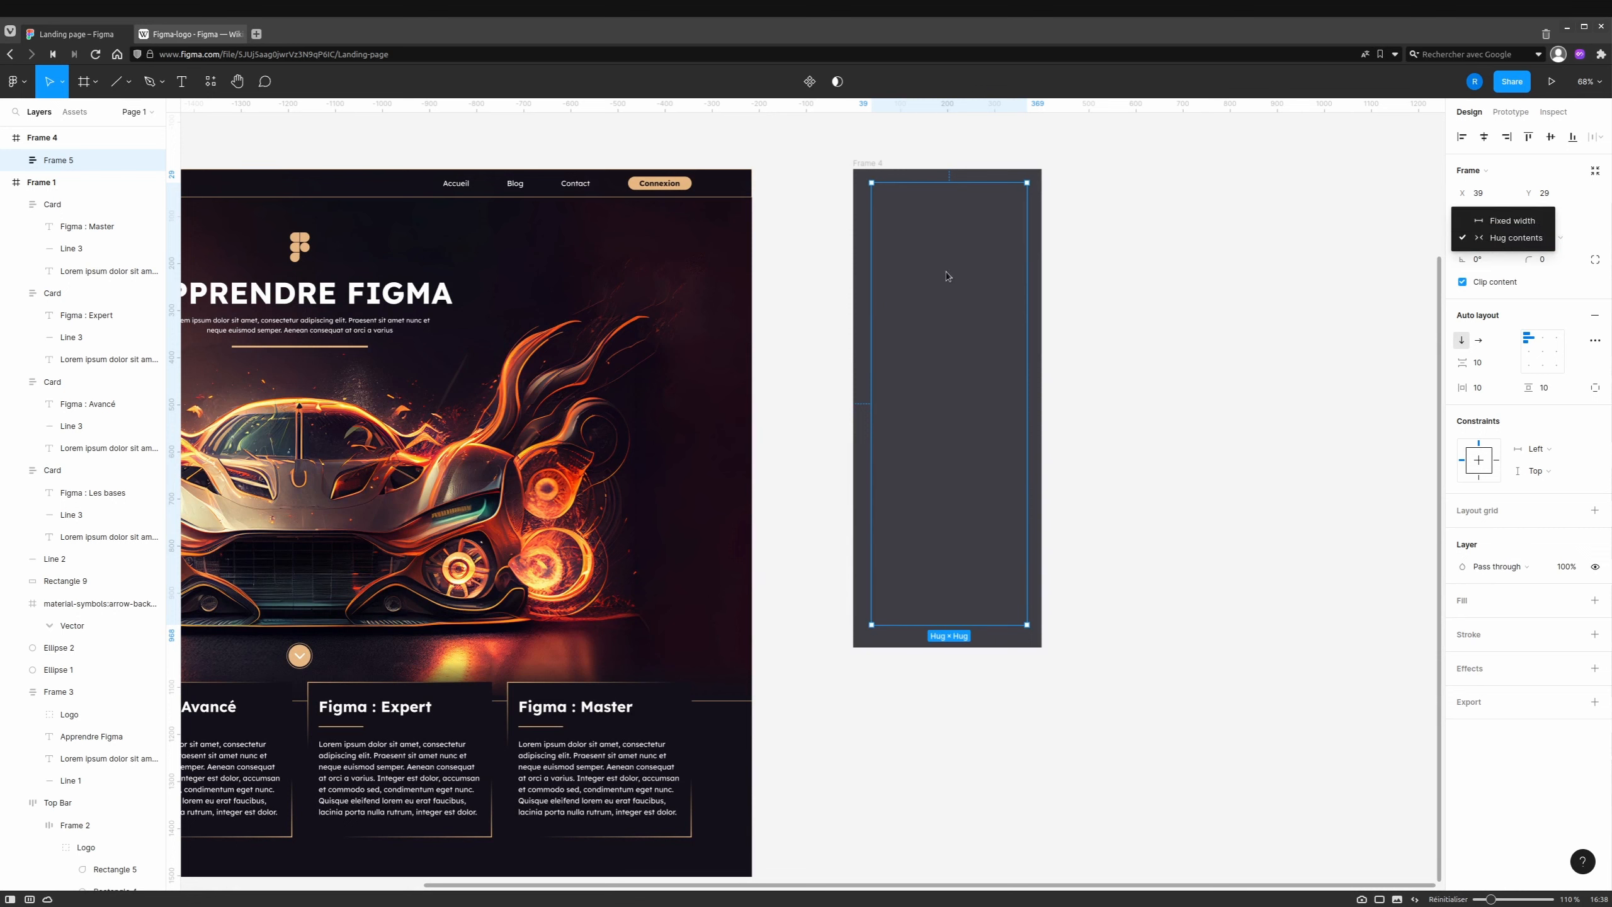
Add auto layout to Frame 4 and give it a fixed width of 400 and a fixed height of 1016.
click(873, 164)
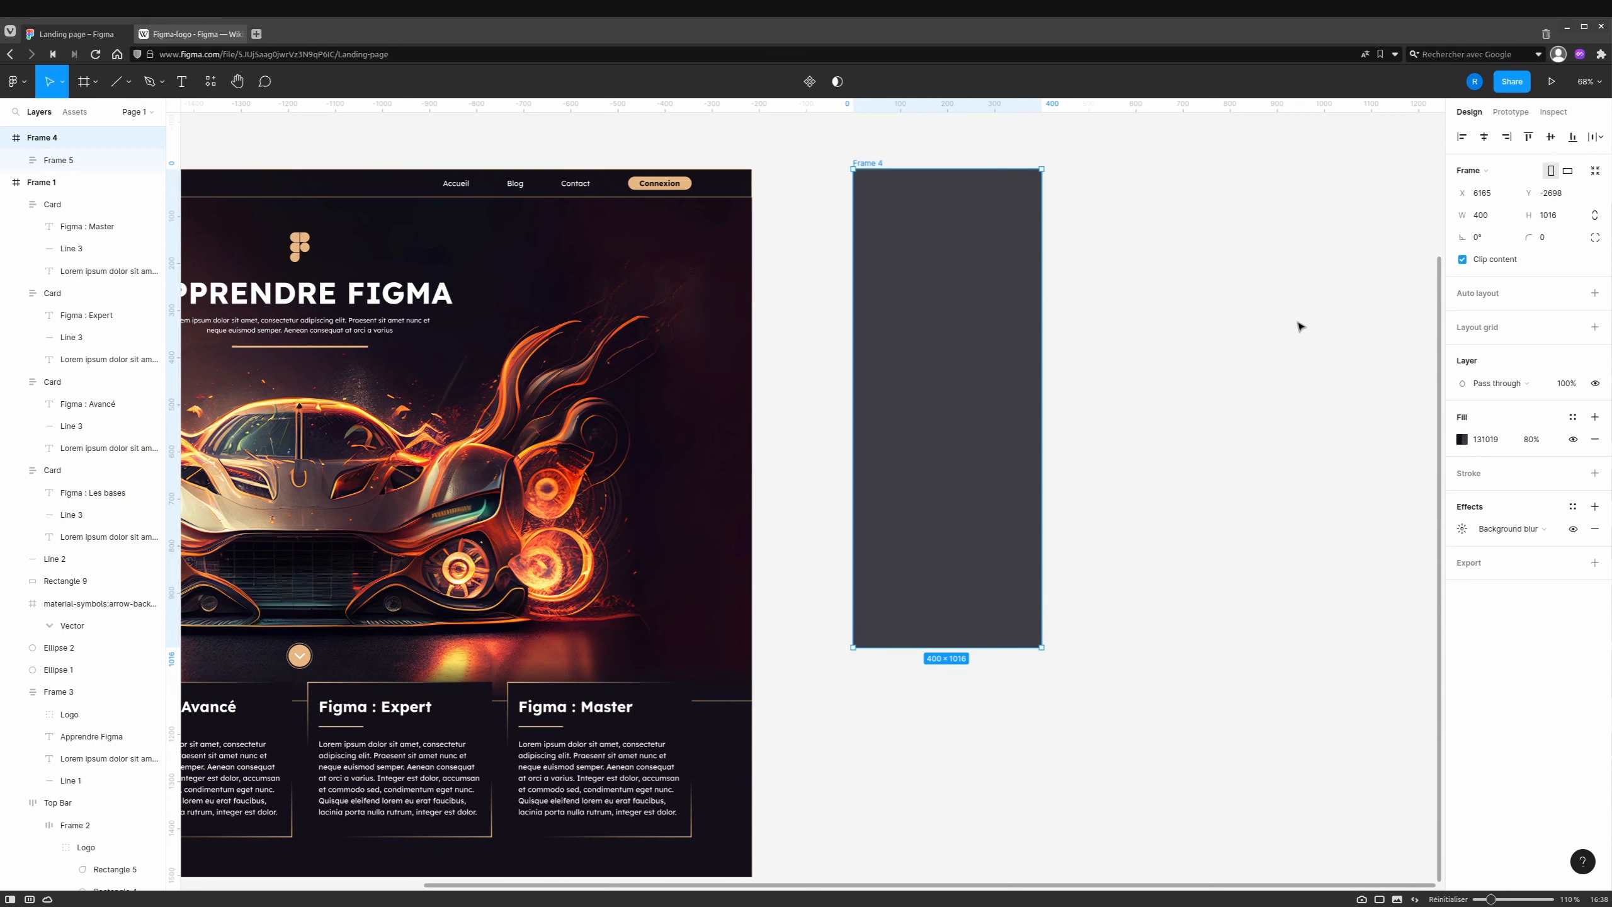
click(1494, 294)
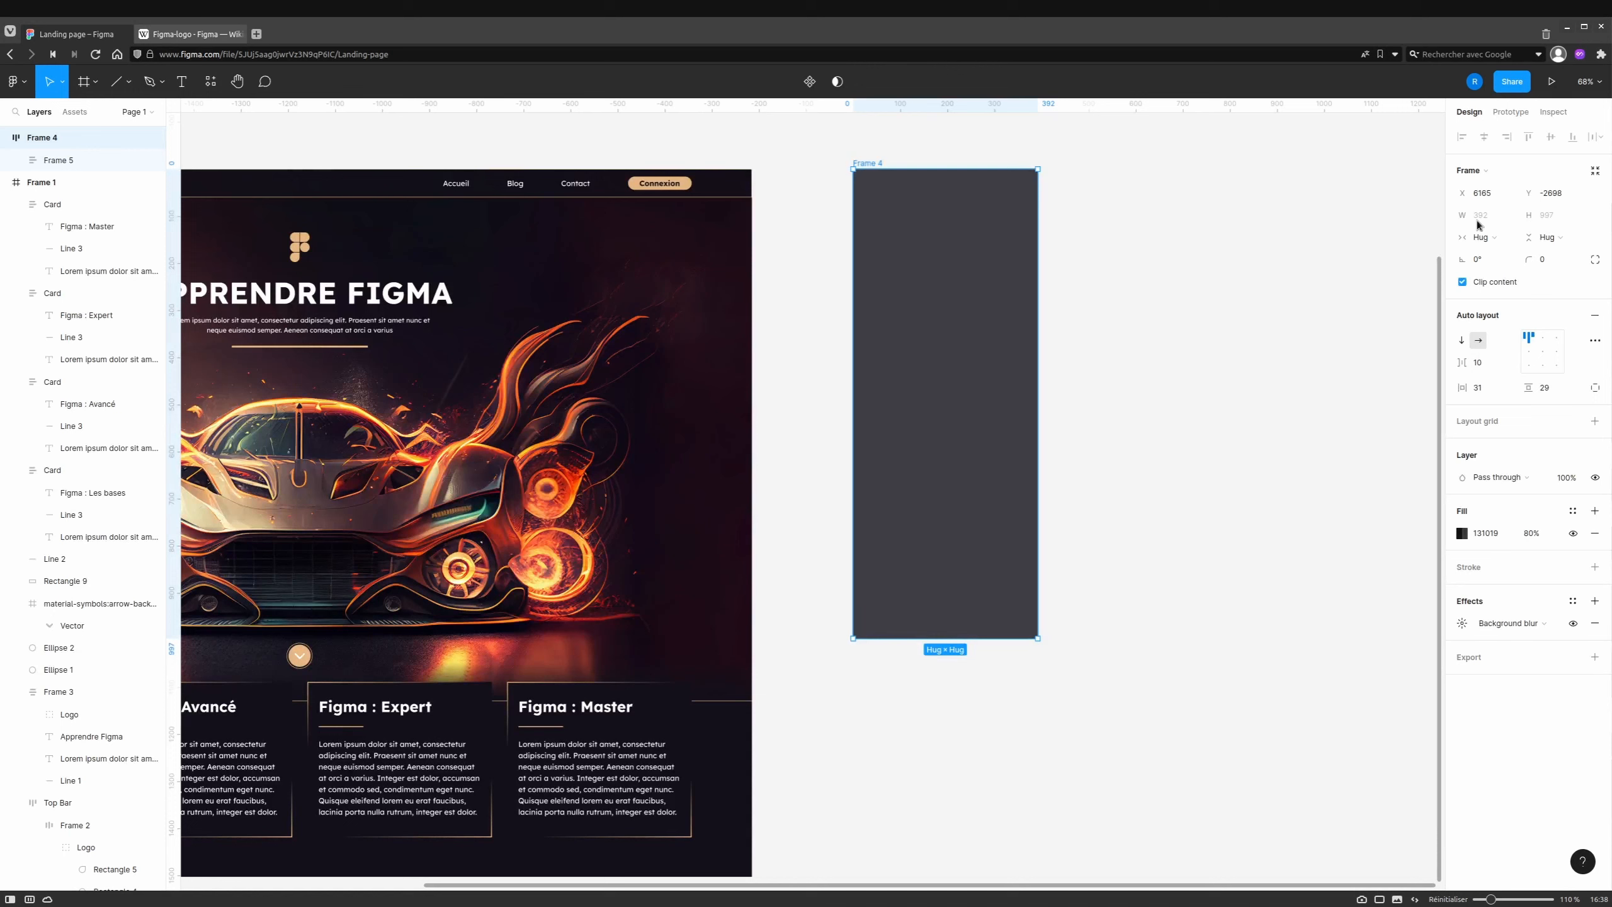
click(1486, 237)
click(1499, 221)
click(1554, 241)
click(1564, 222)
click(1484, 217)
text(400)
click(1552, 219)
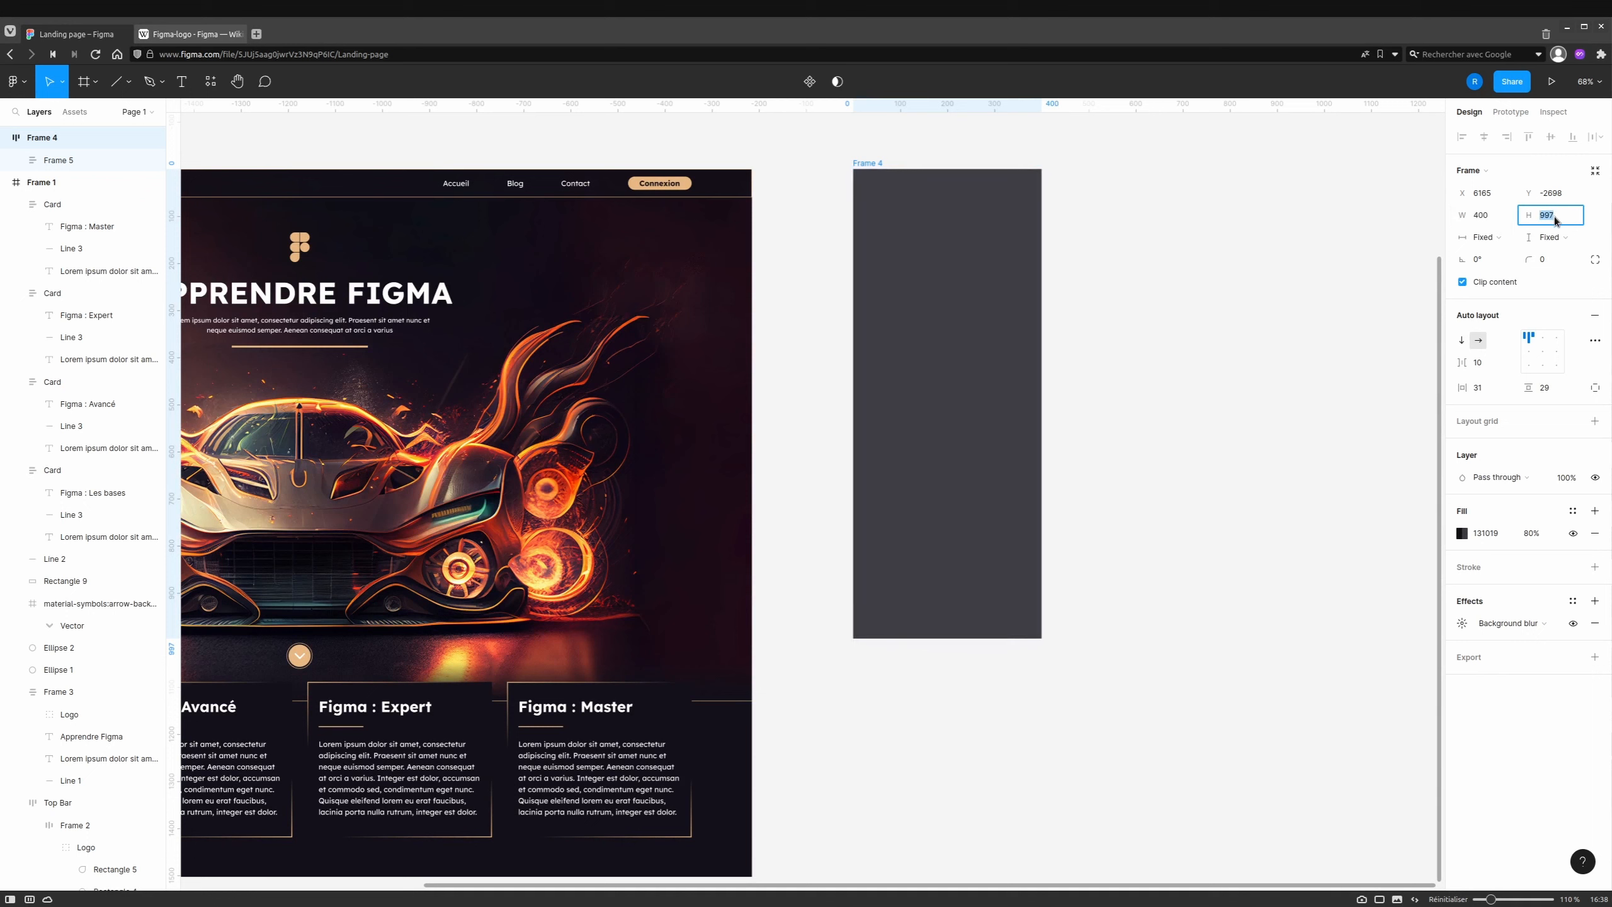
text(1016)
key(Return)
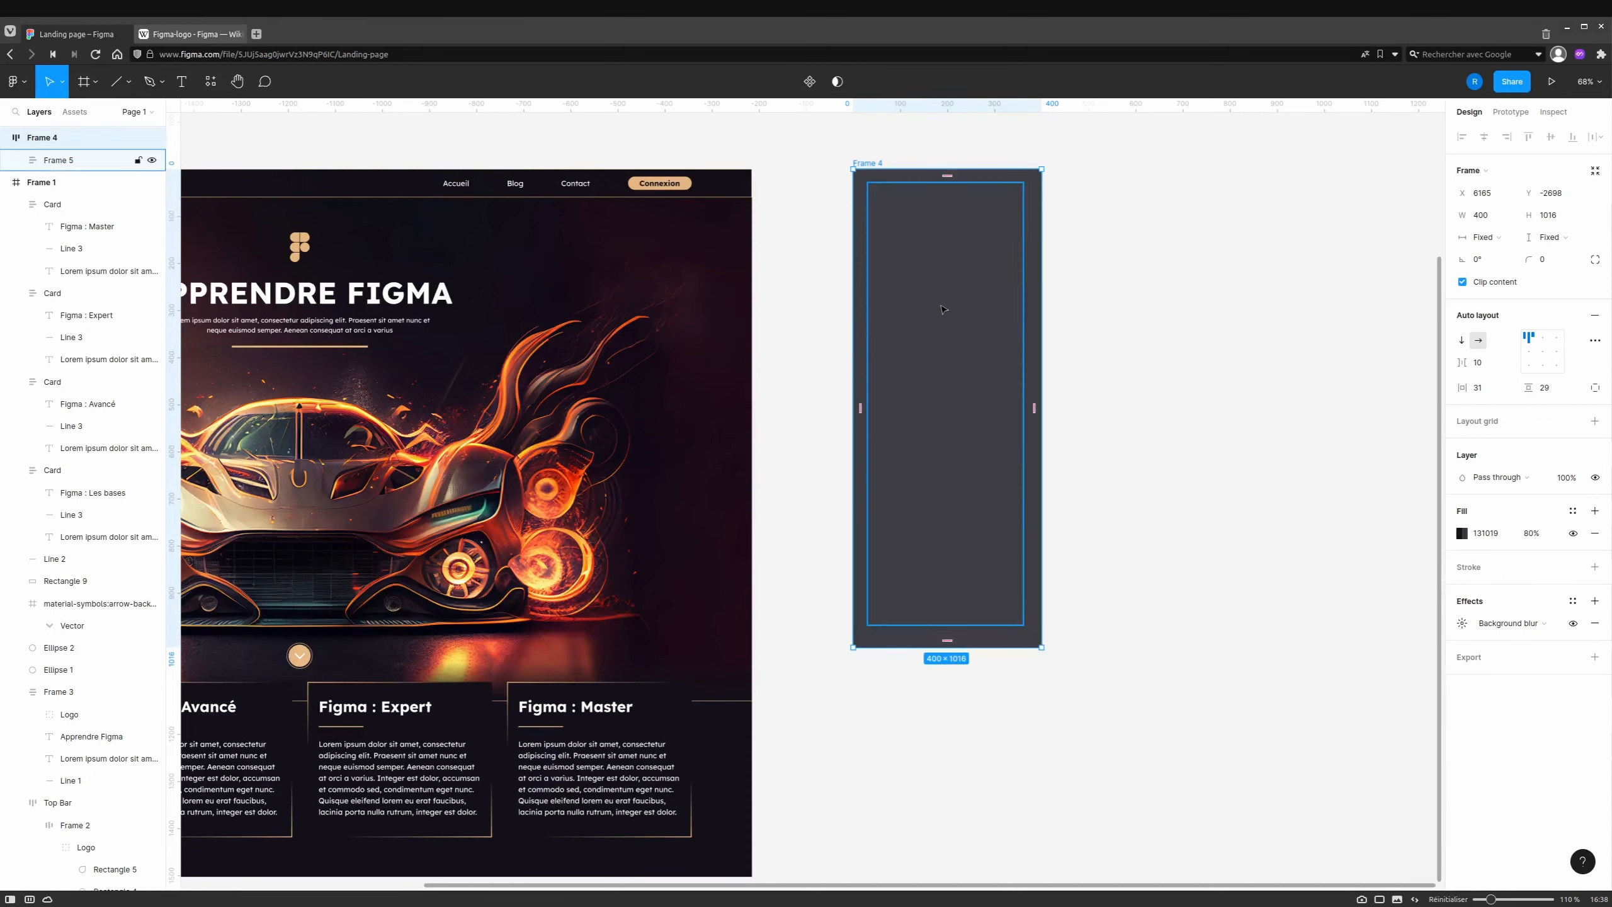
Set Frame 4's horizontal and vertical padding to 0.
click(1479, 389)
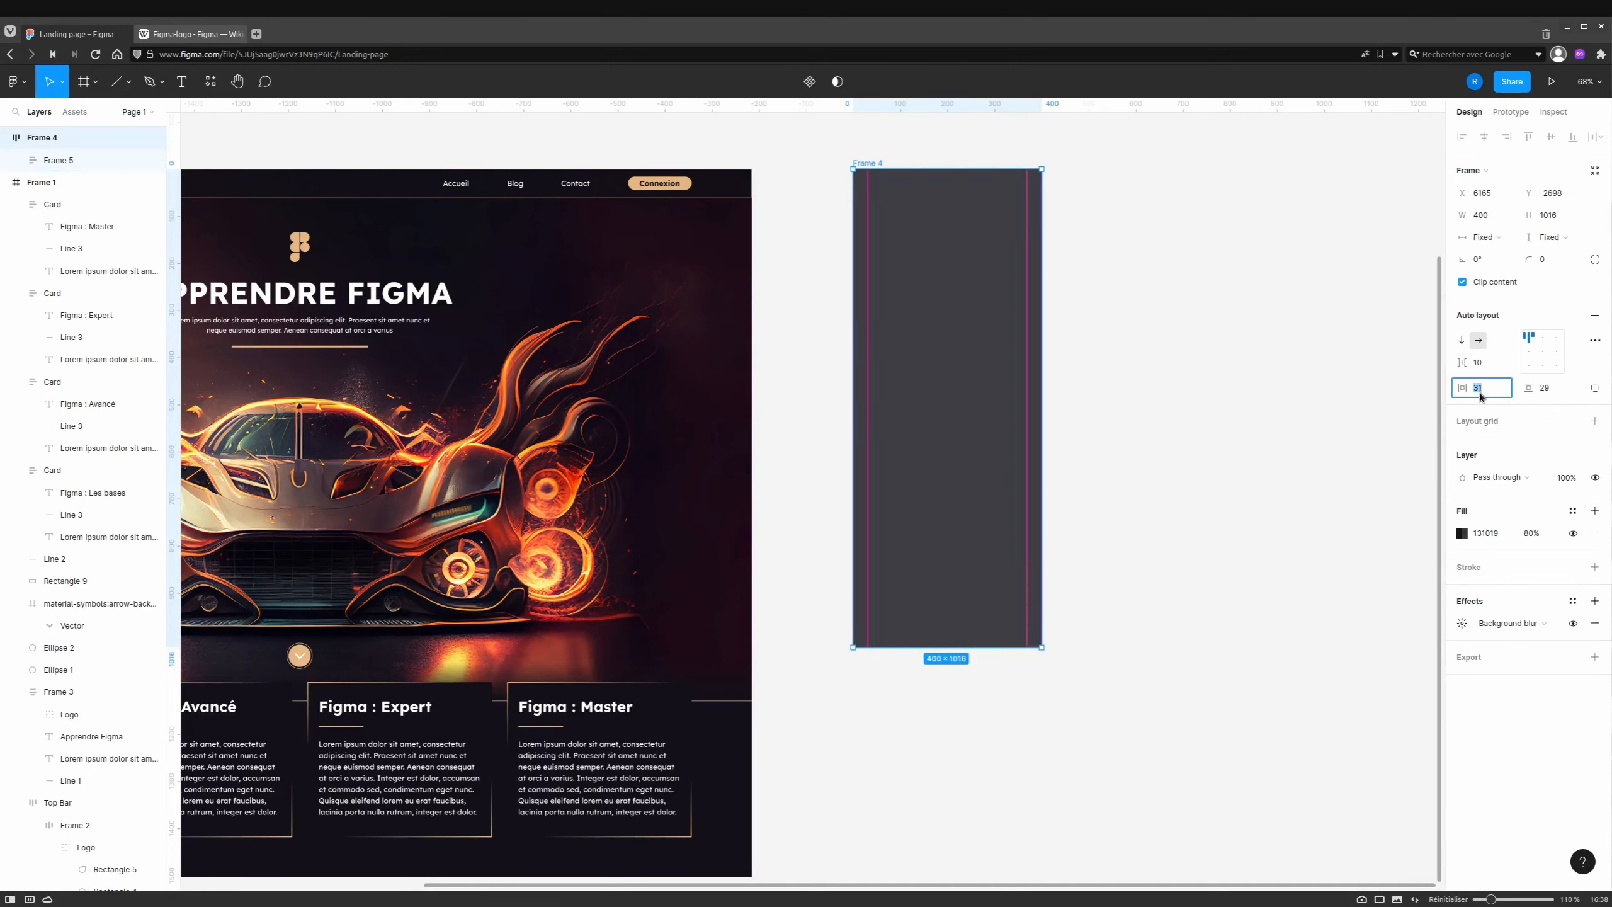
text(0)
click(1545, 388)
text(0)
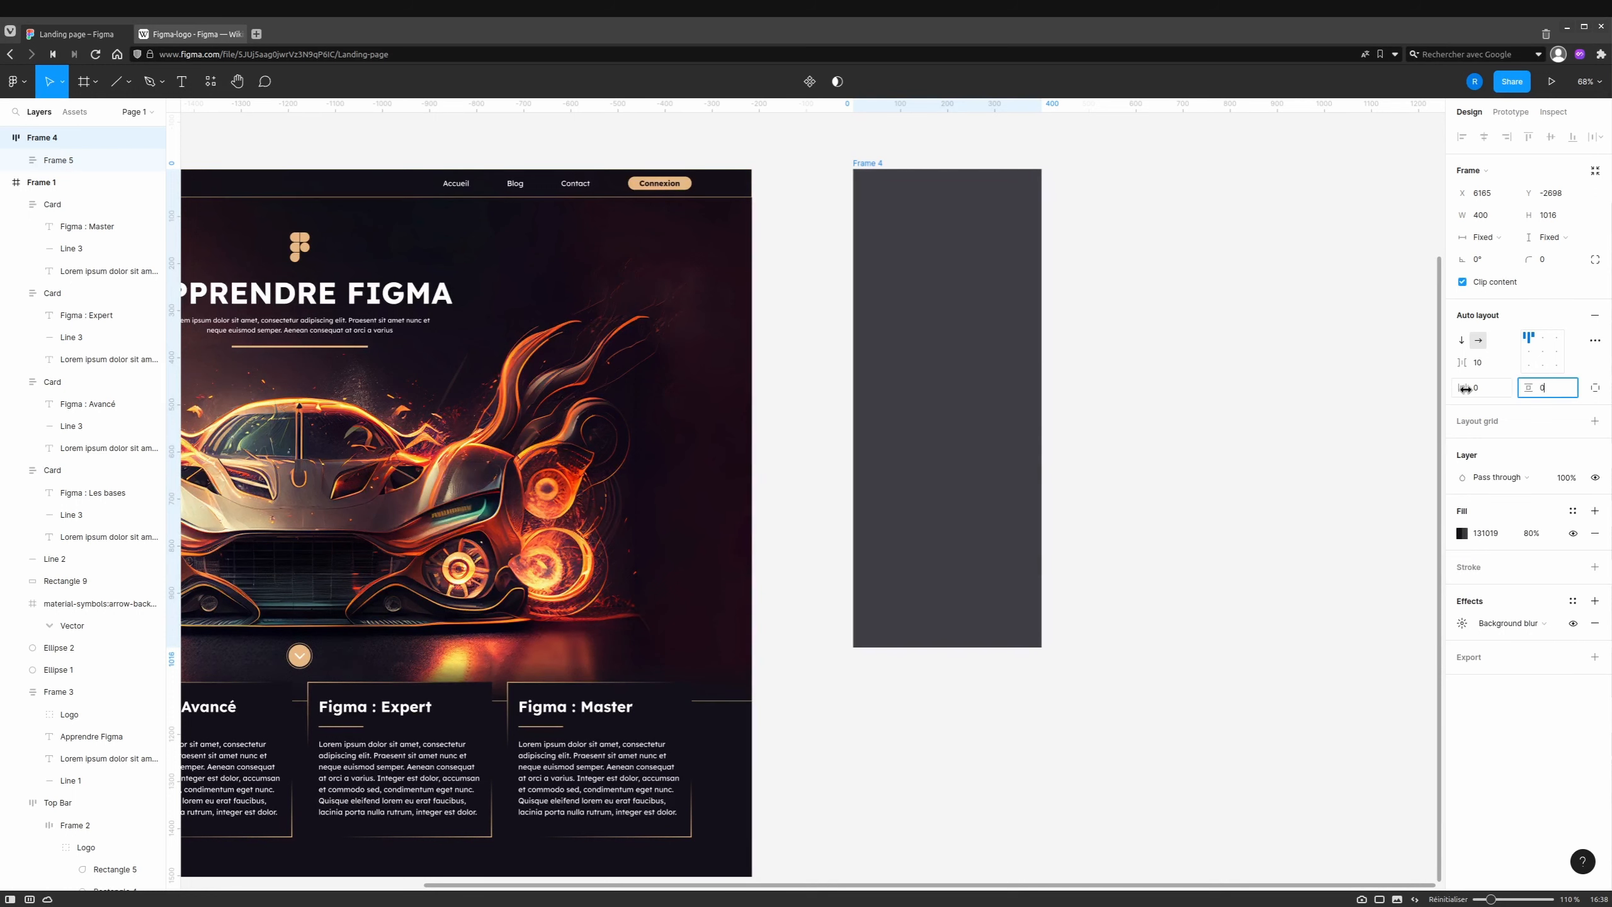
click(1268, 369)
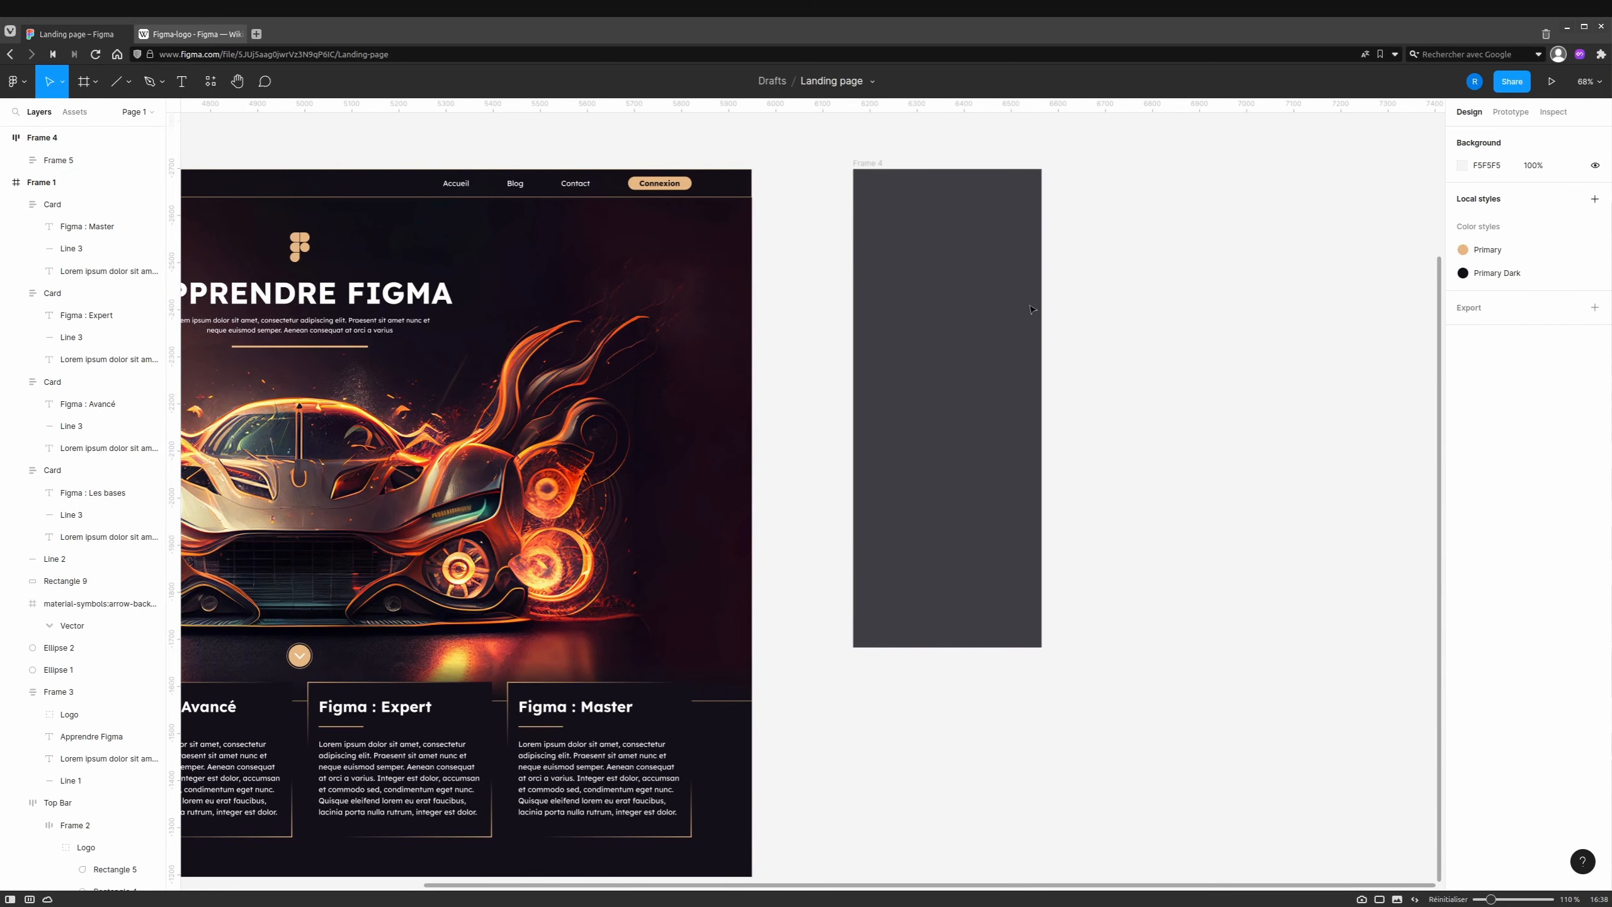
Switch Frame 4 to individual side paddings and set its left padding to 4.
click(1018, 356)
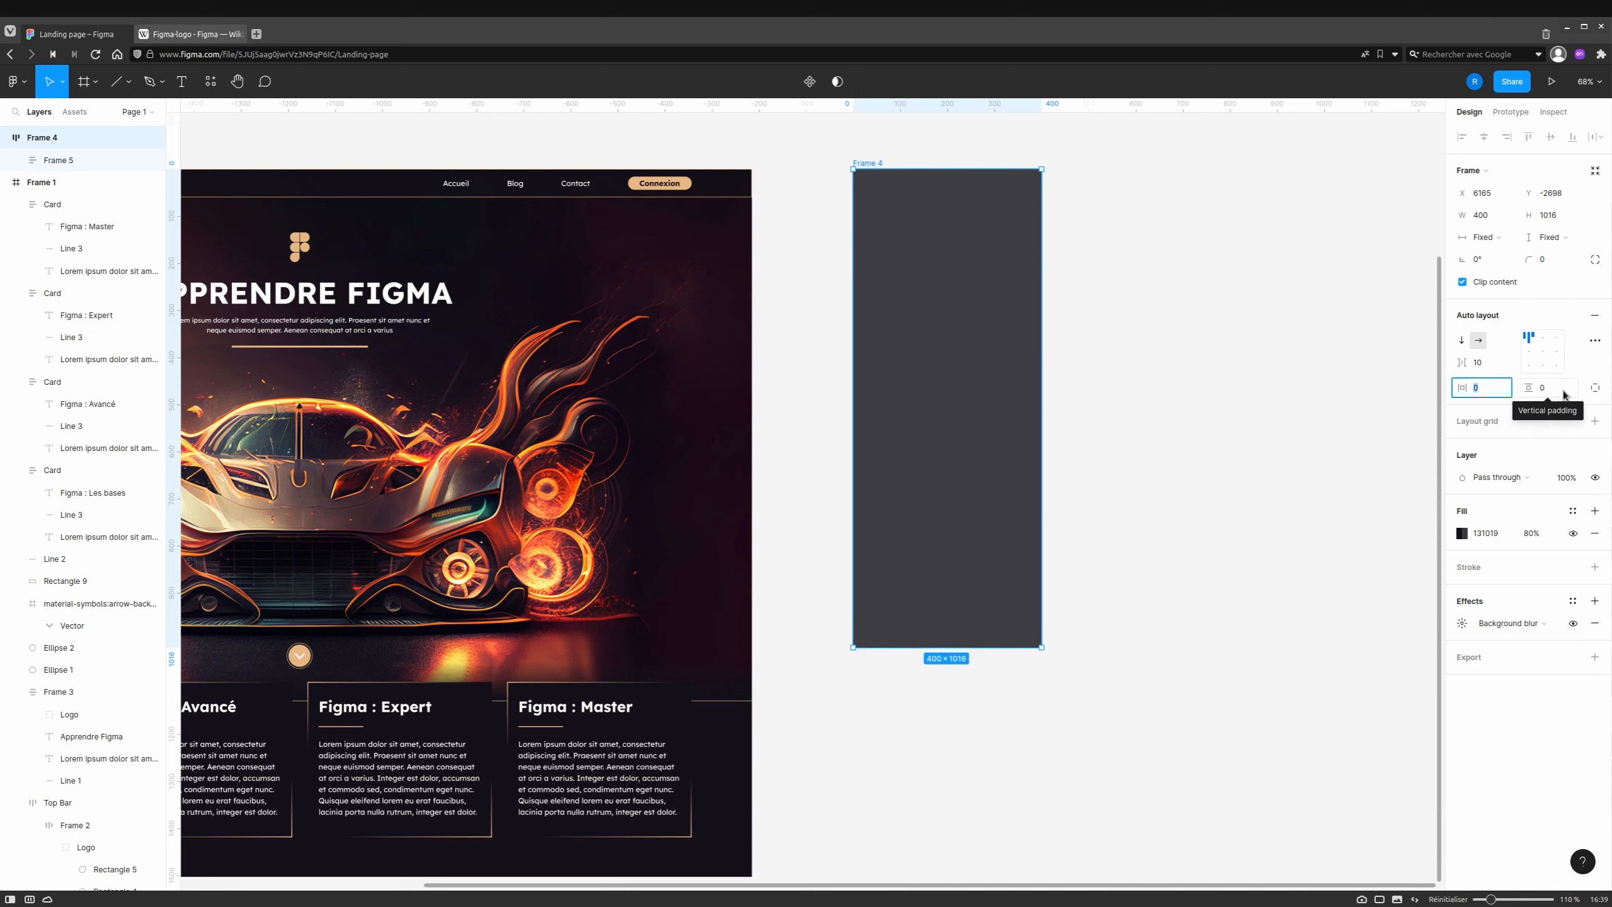
click(1595, 388)
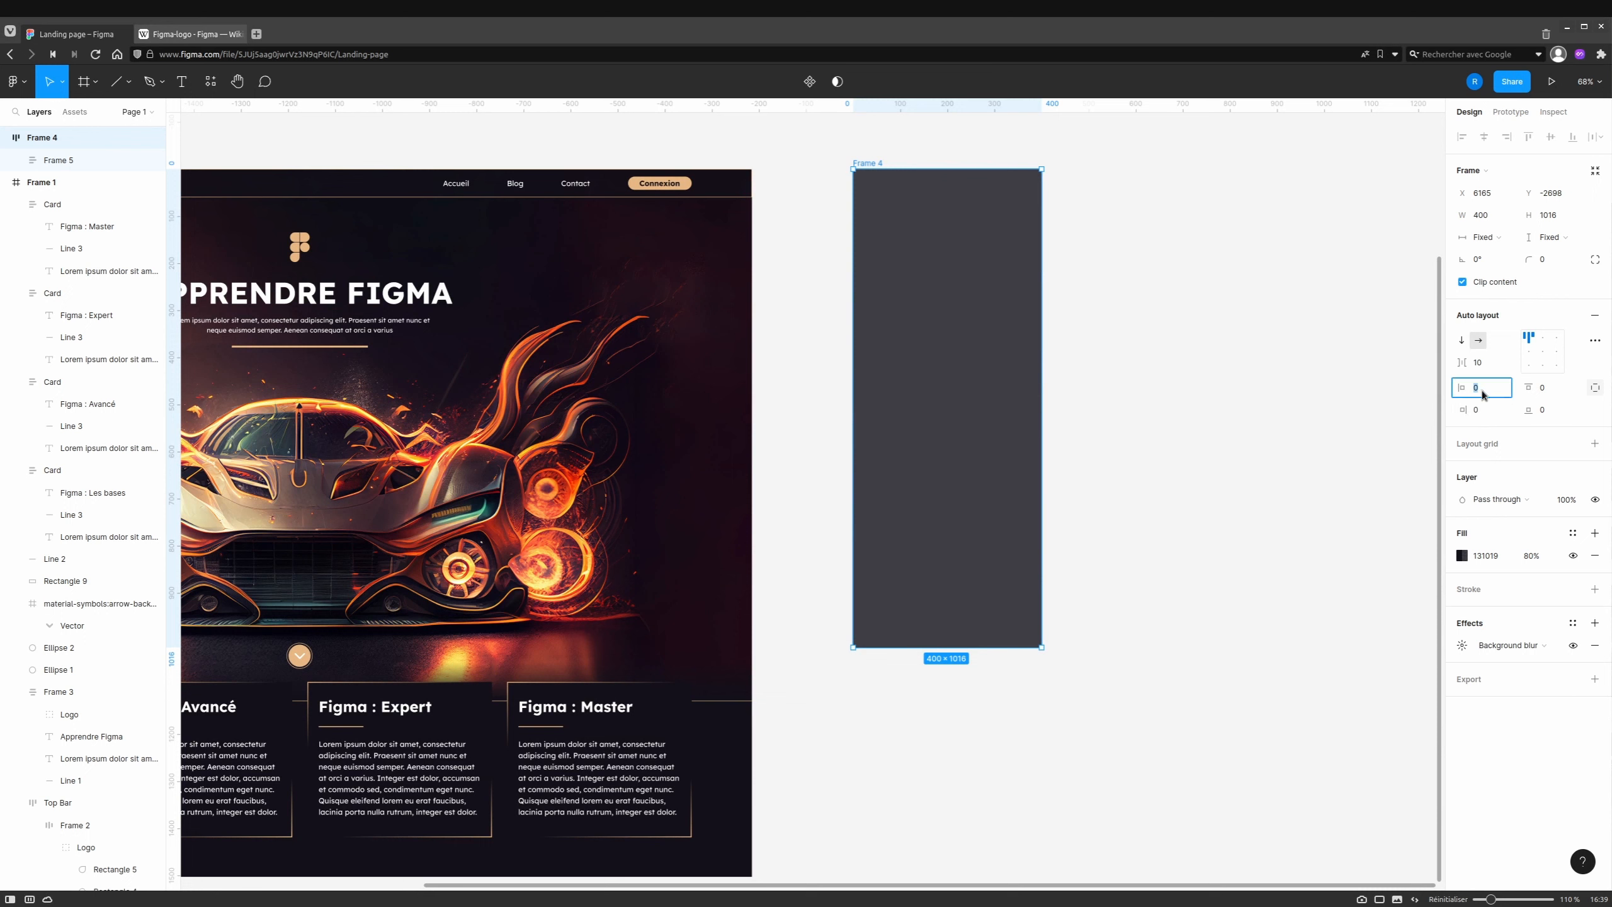
key(Return)
Set the auto layout alignment of the inner Frame 5 to middle right.
click(904, 218)
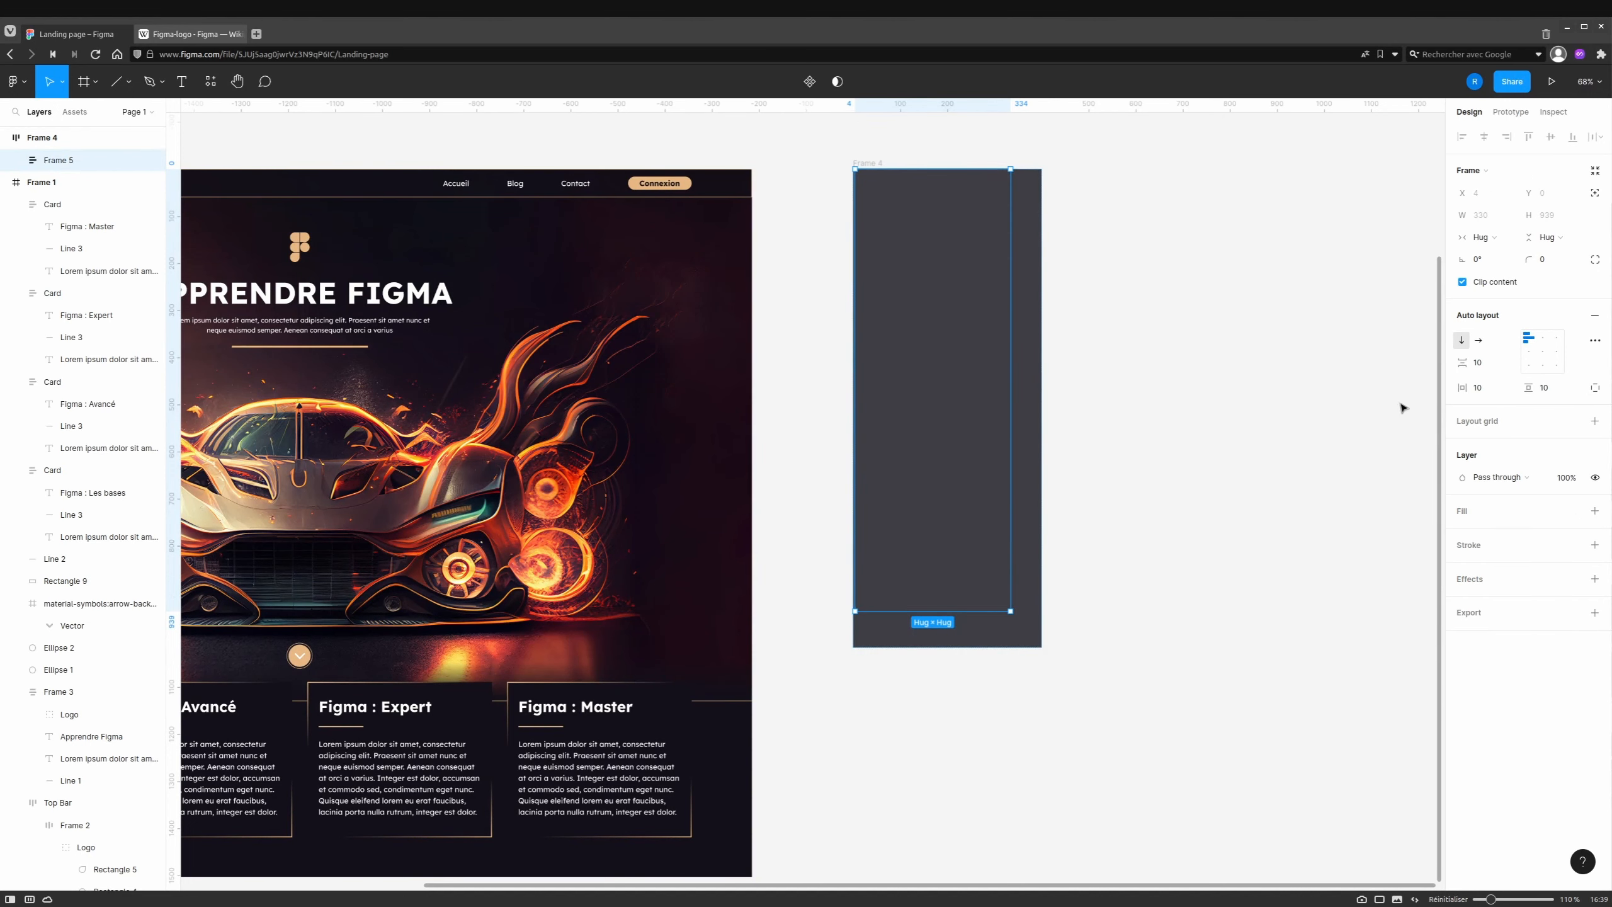
click(1556, 352)
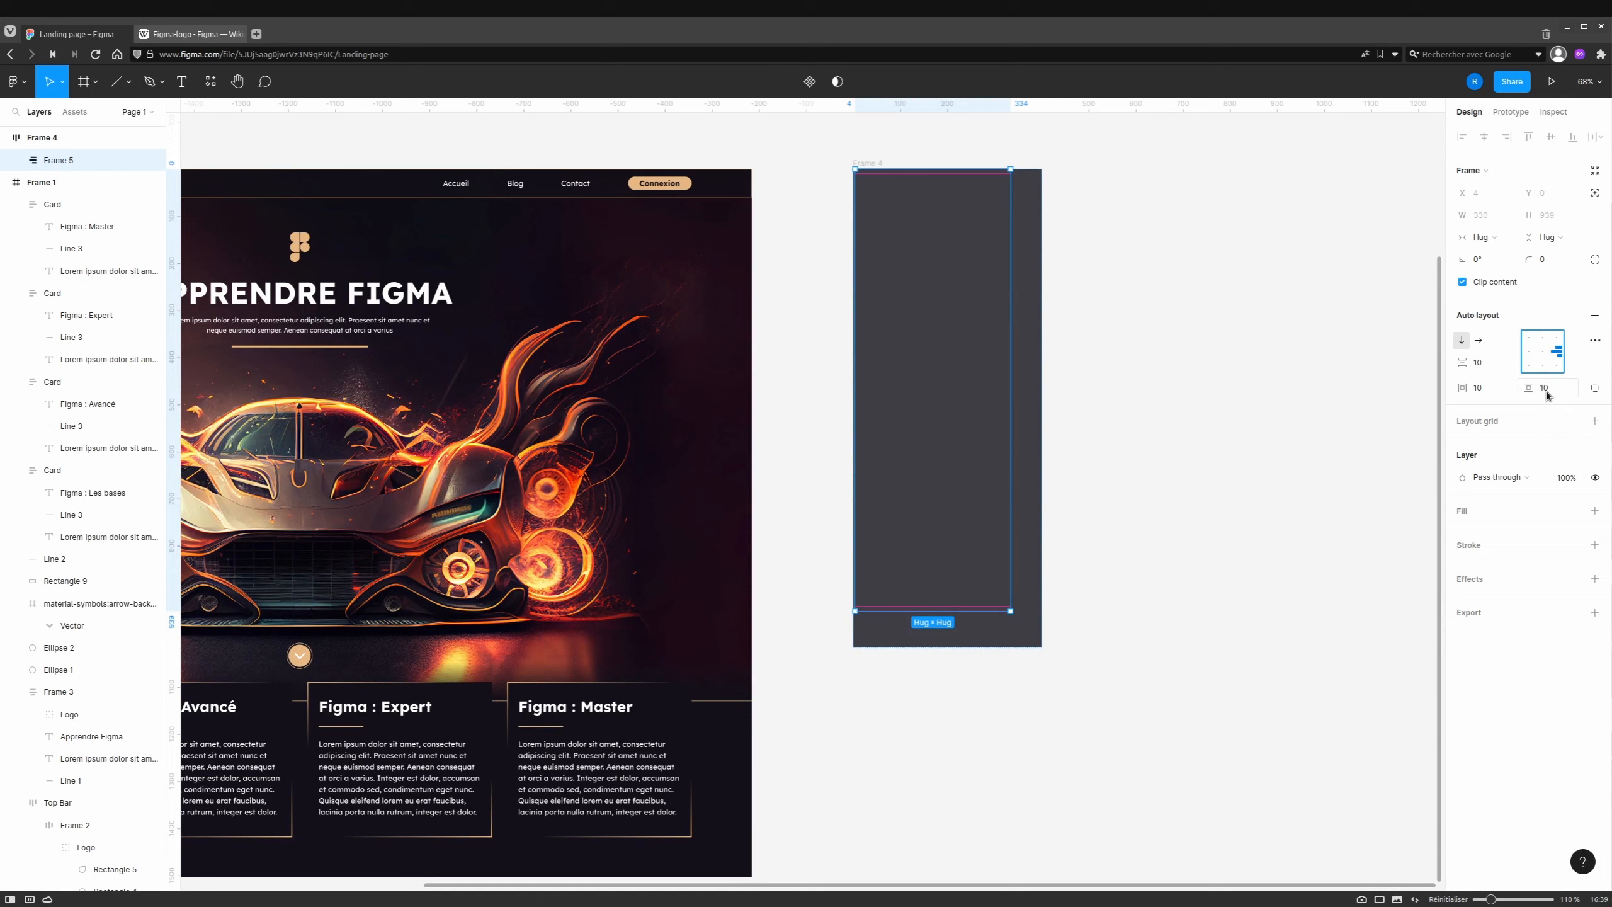
Set Frame 5 to fill its container in both width and height.
click(1497, 236)
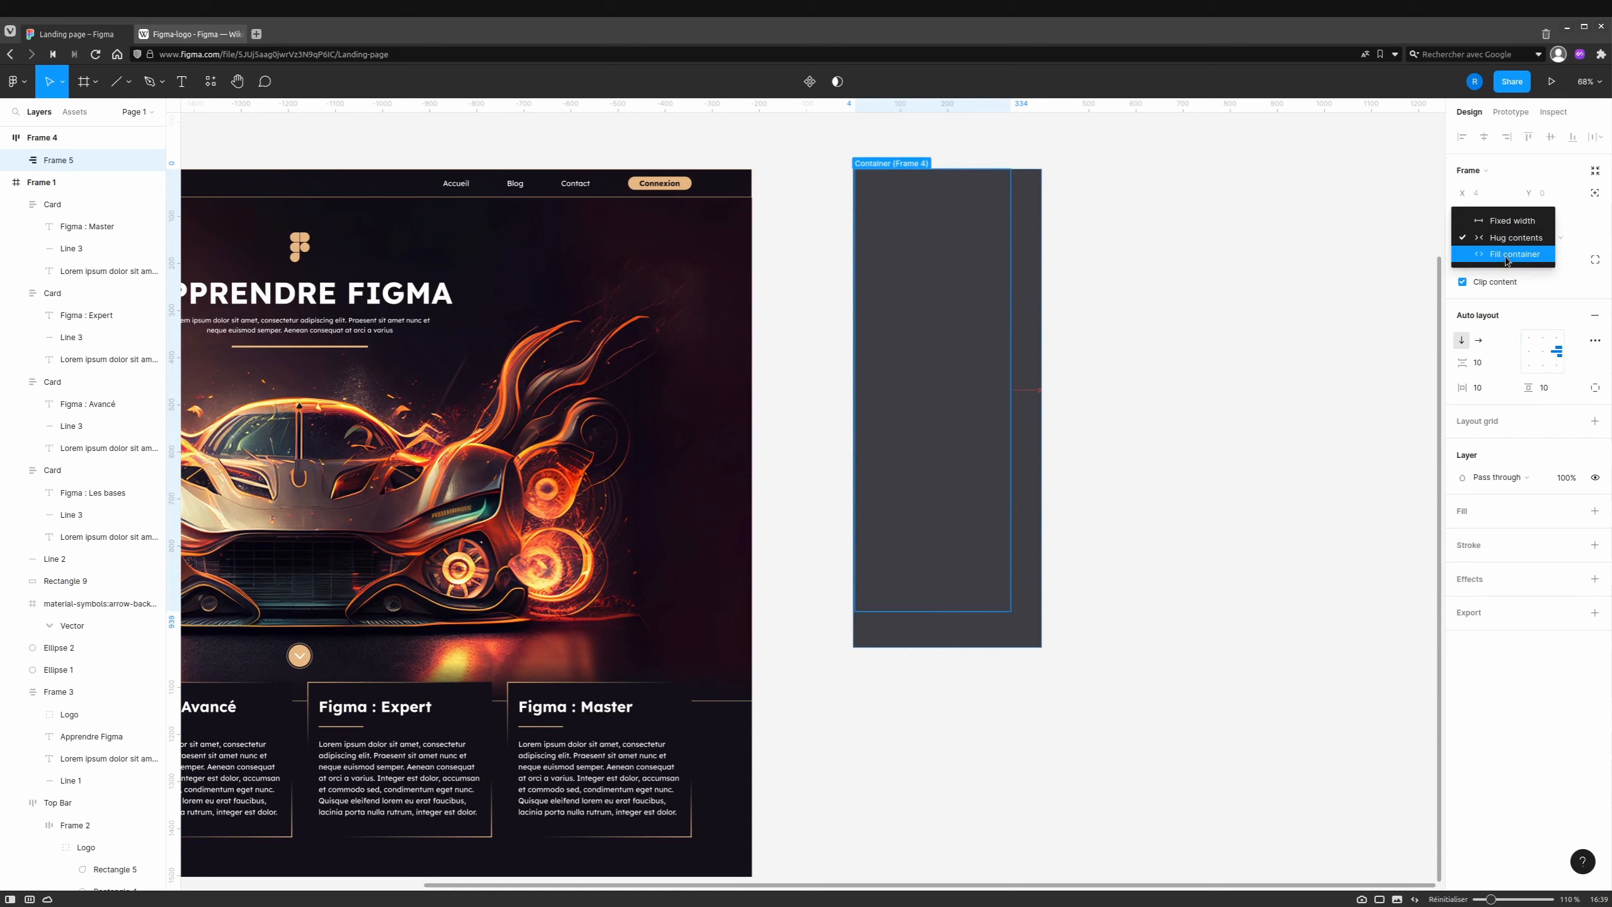
click(1505, 255)
click(1555, 239)
click(1559, 260)
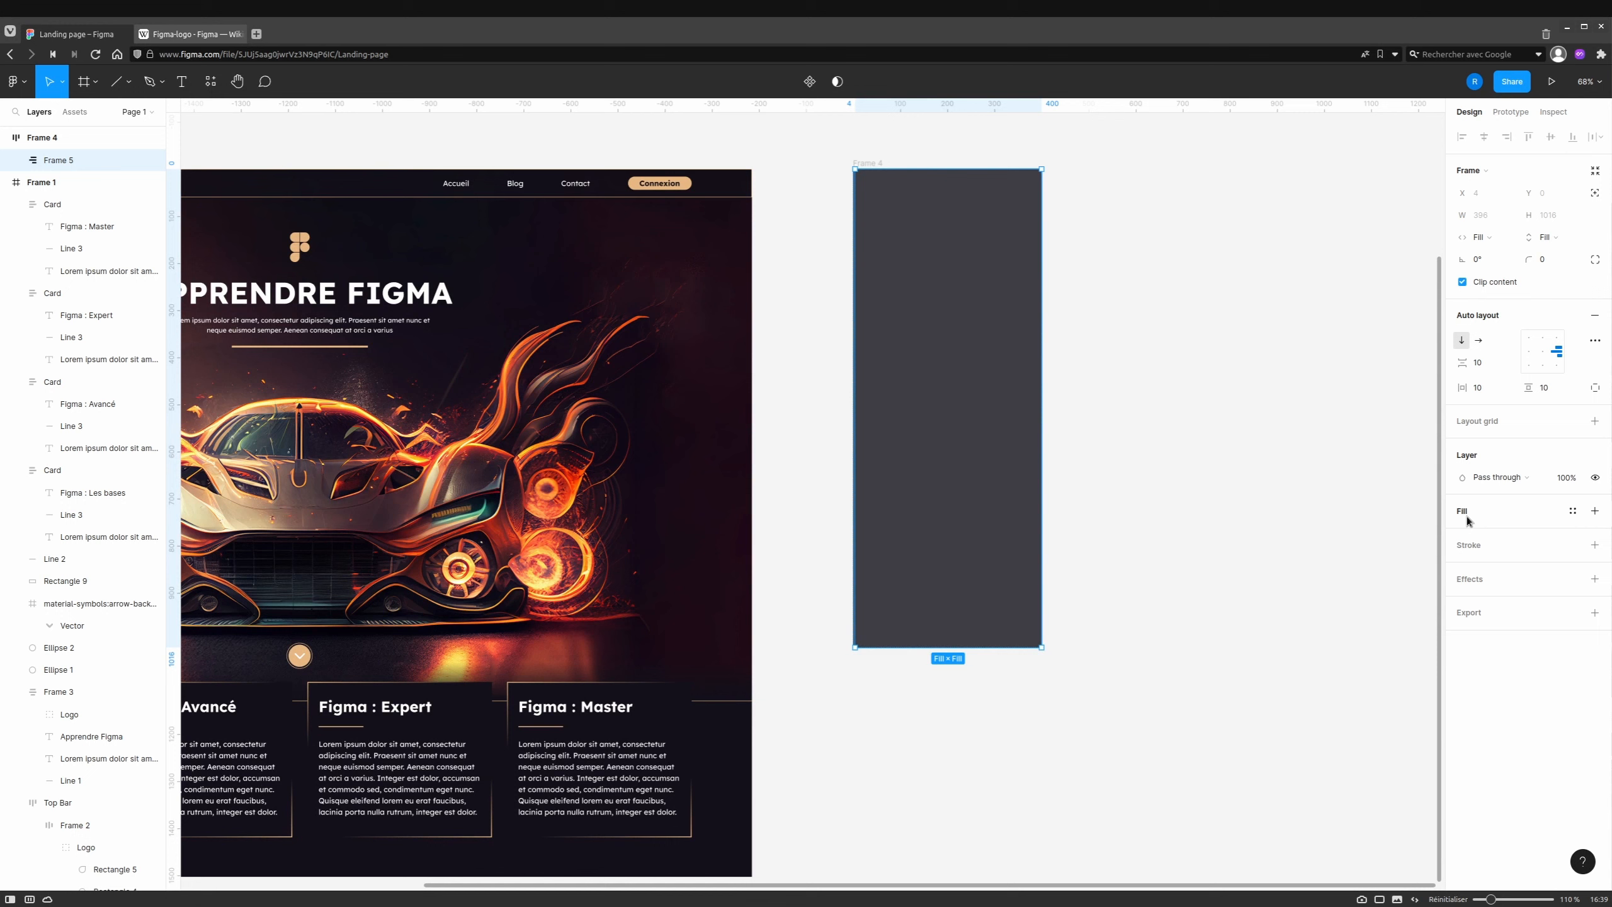
Add a 1 px inside stroke in the Primary colour style to Frame 5, on its left side only.
click(1595, 544)
click(1469, 593)
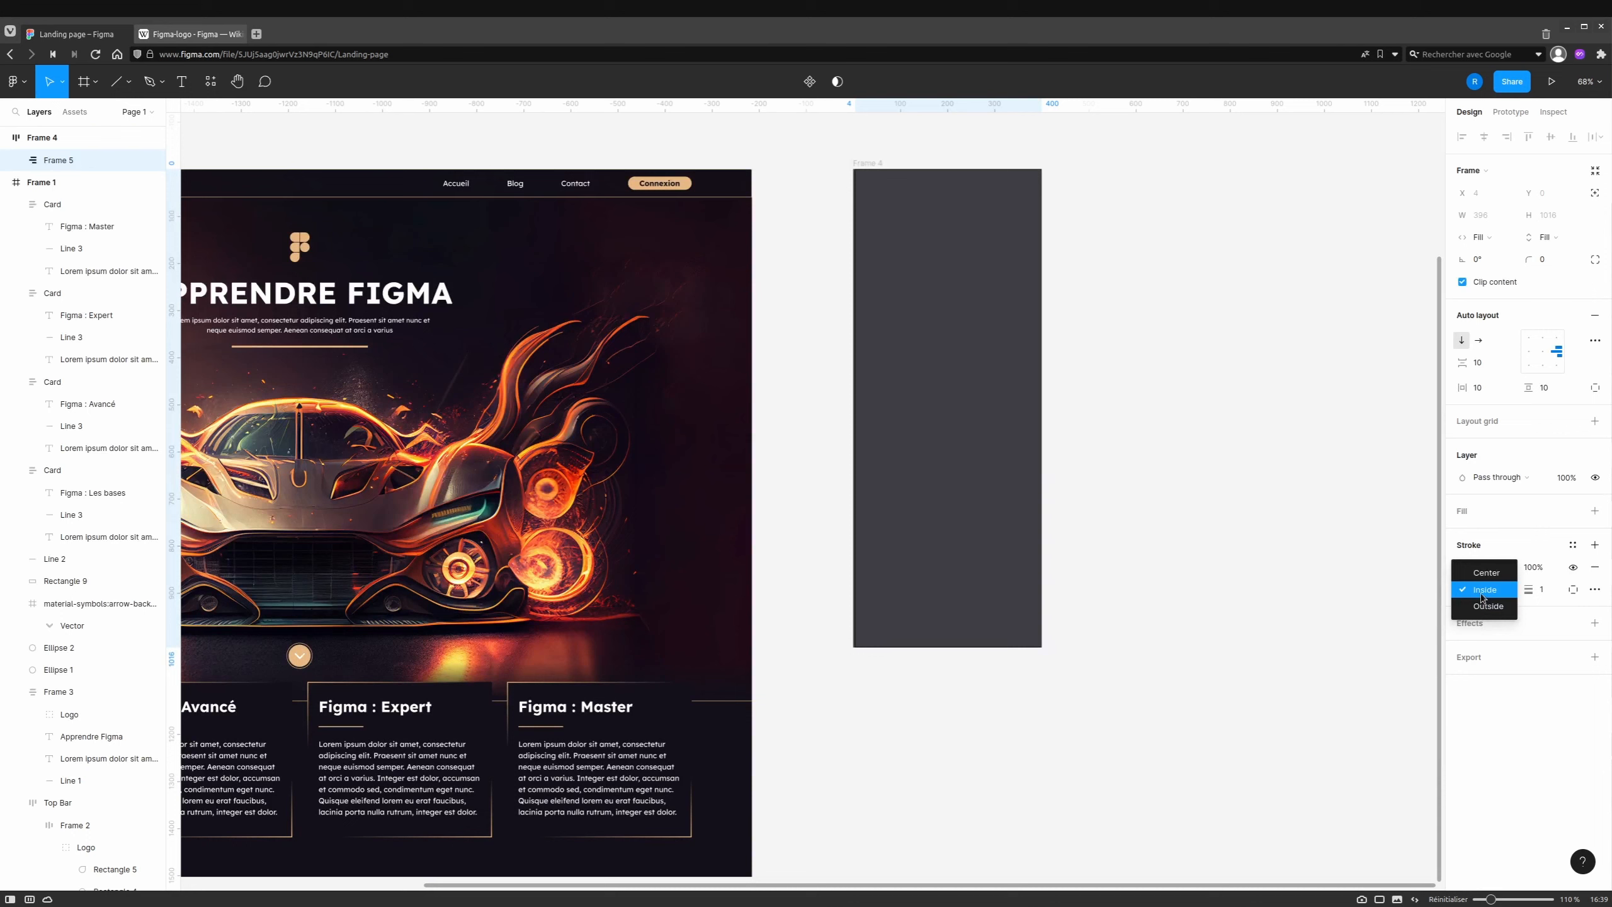
click(1482, 597)
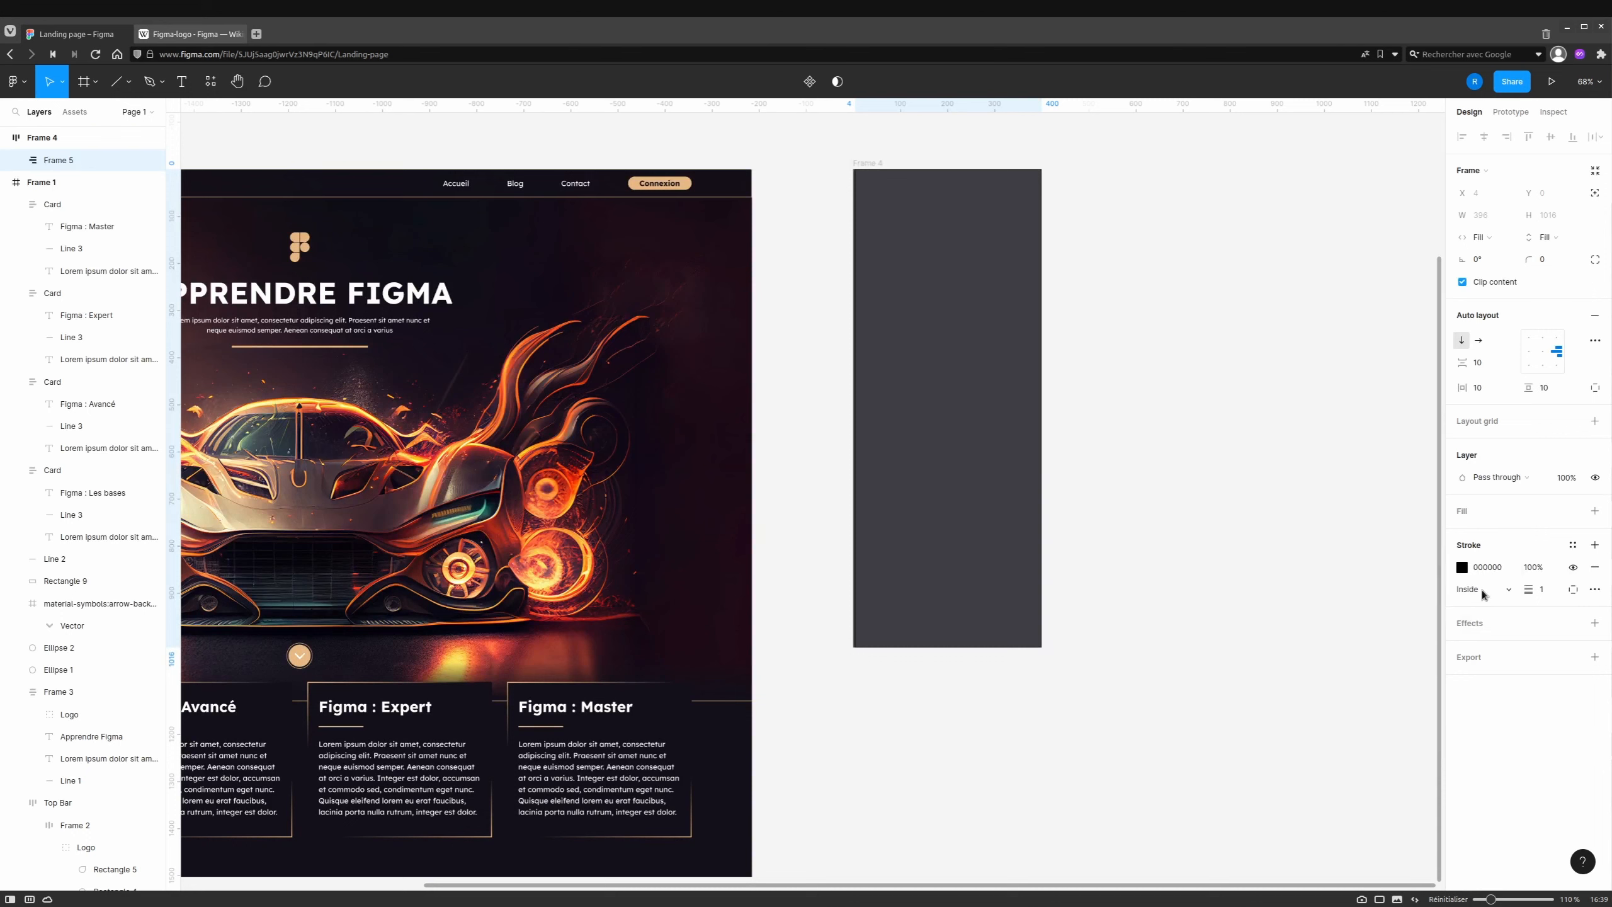
click(1574, 546)
click(1493, 630)
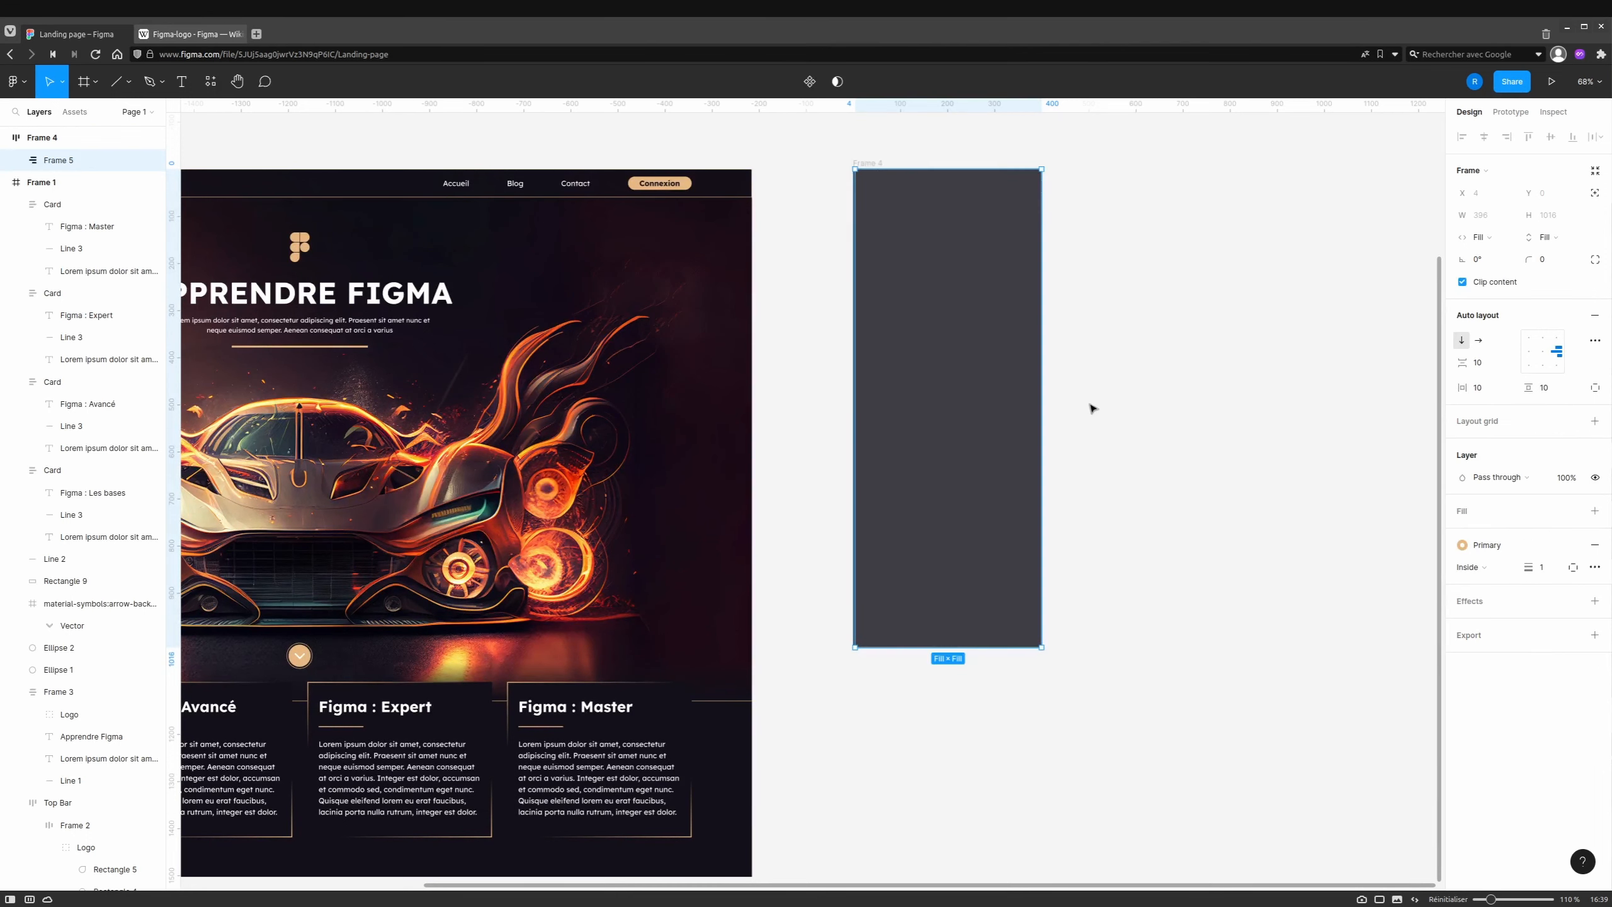
click(1571, 570)
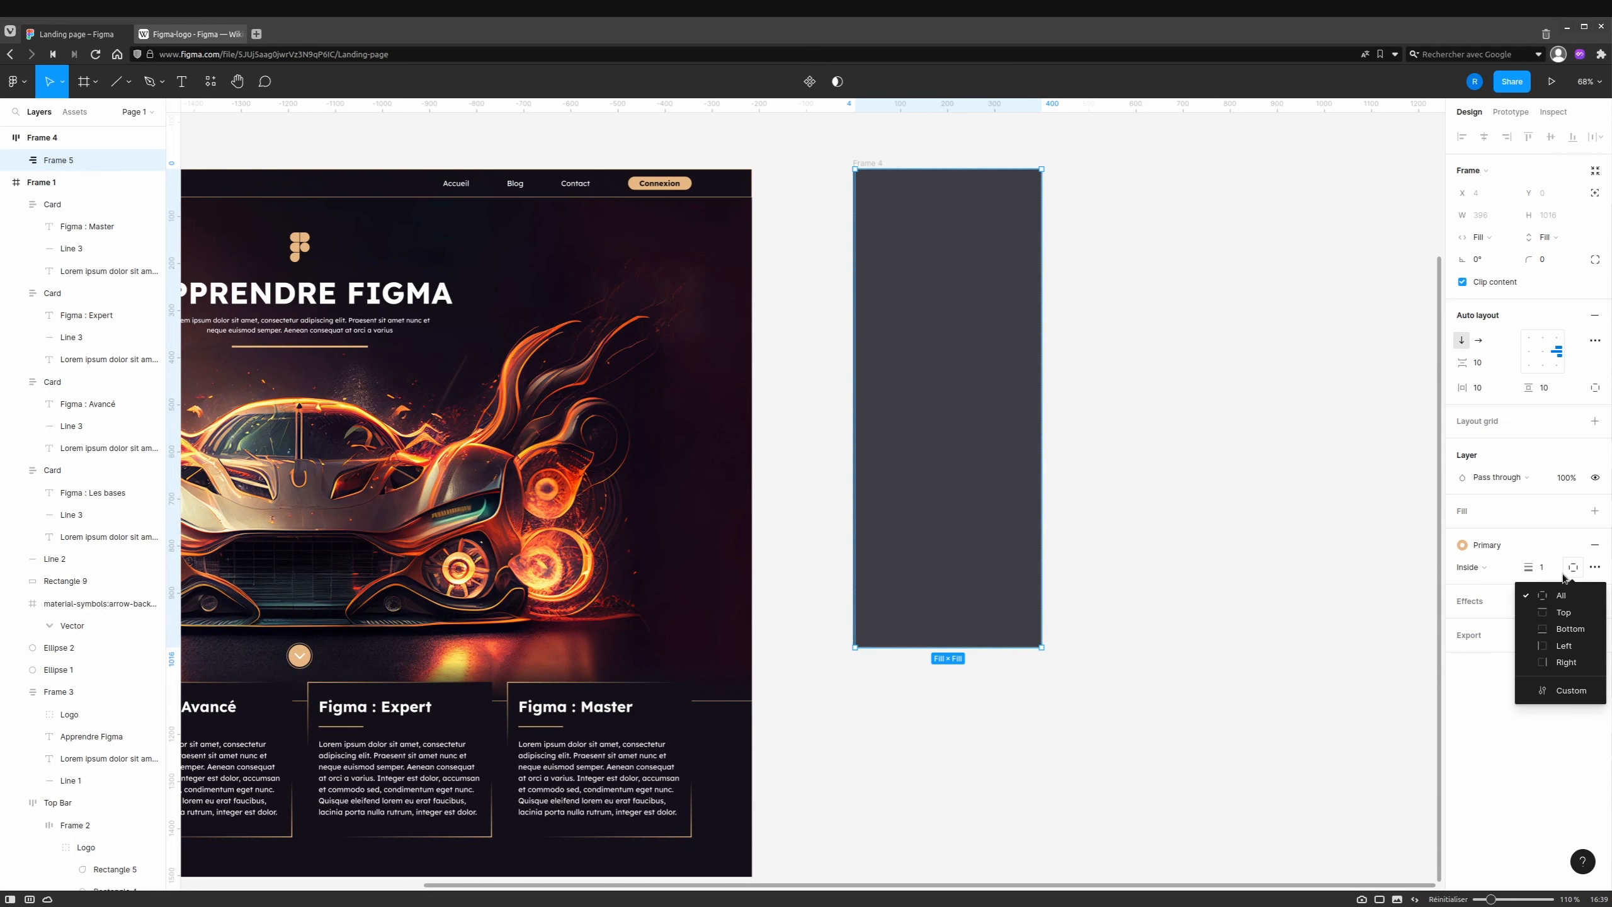
click(1559, 646)
click(1192, 414)
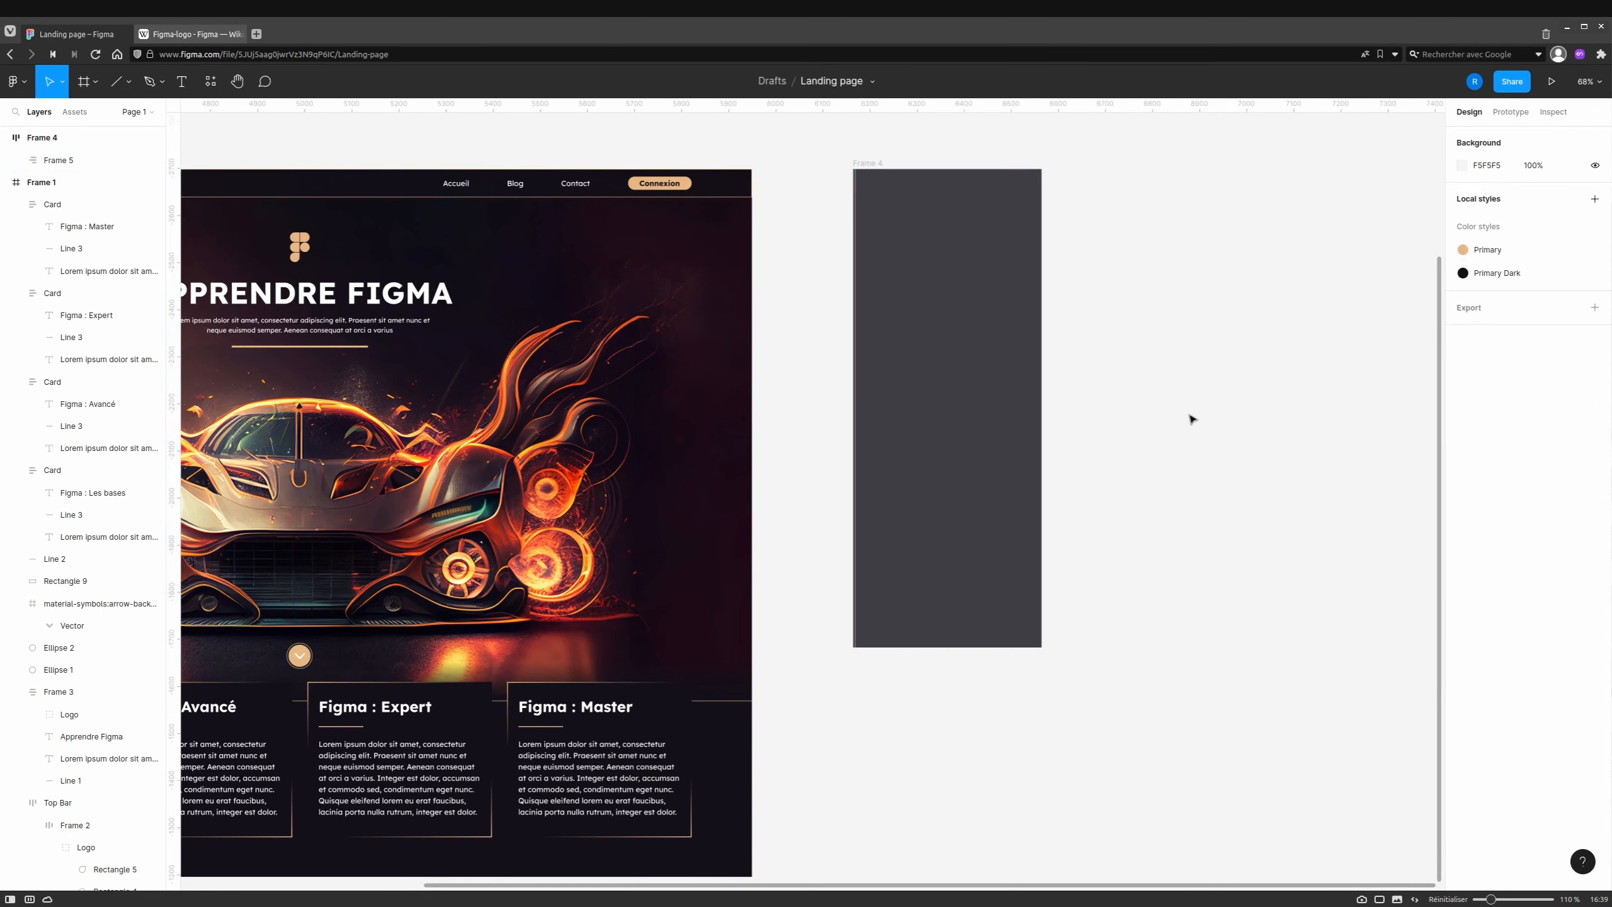
scroll(982, 305, up, 5)
scroll(982, 304, up, 3)
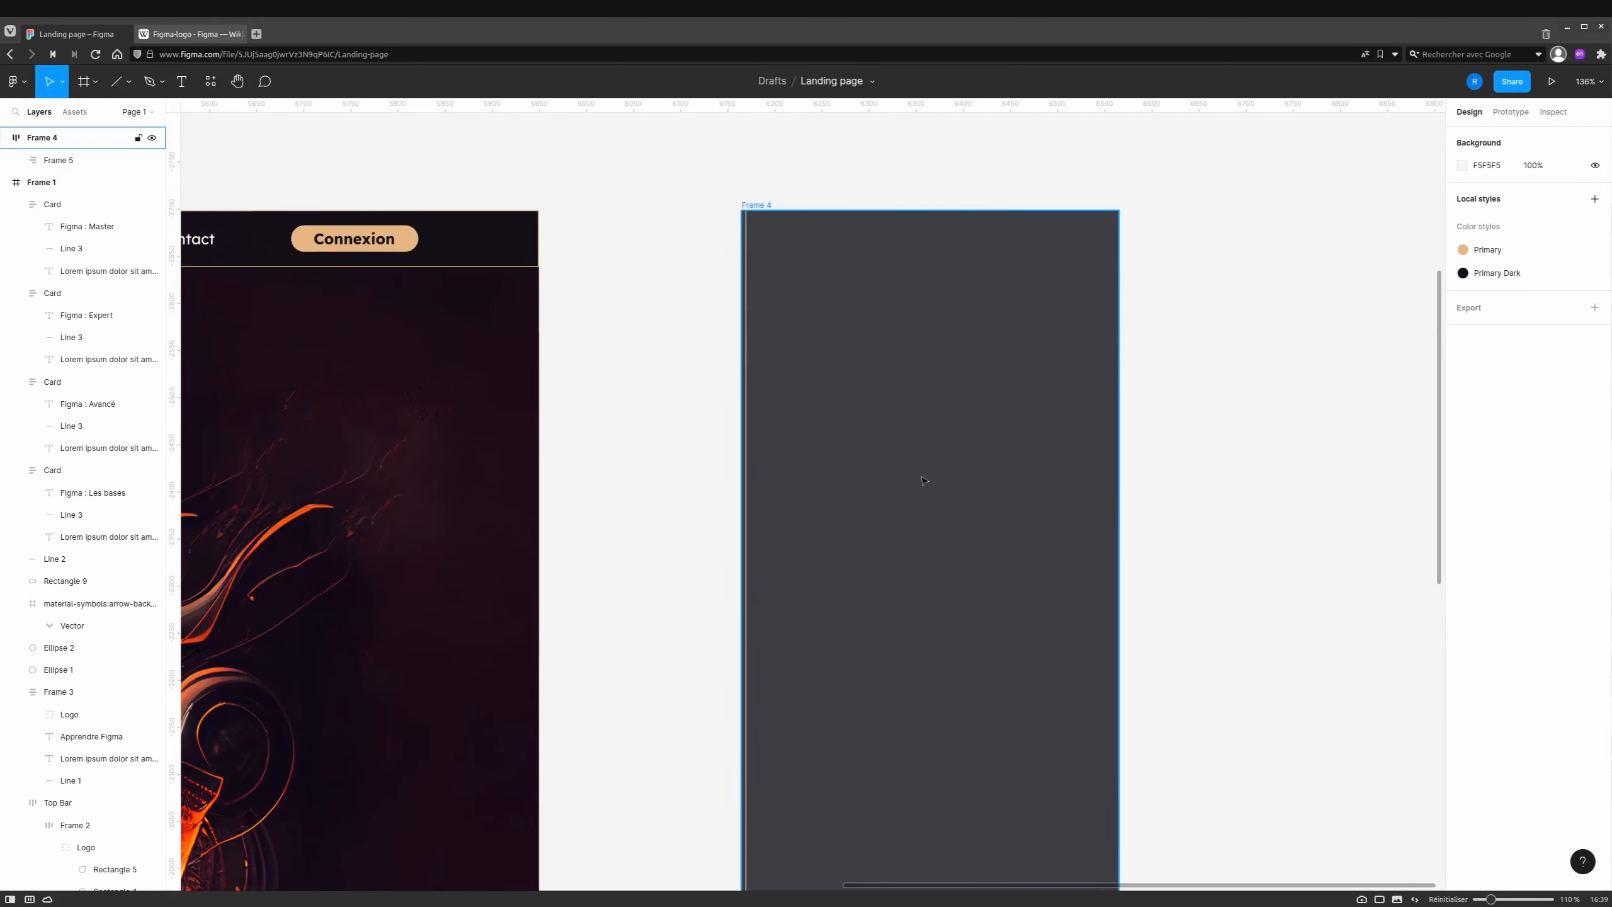
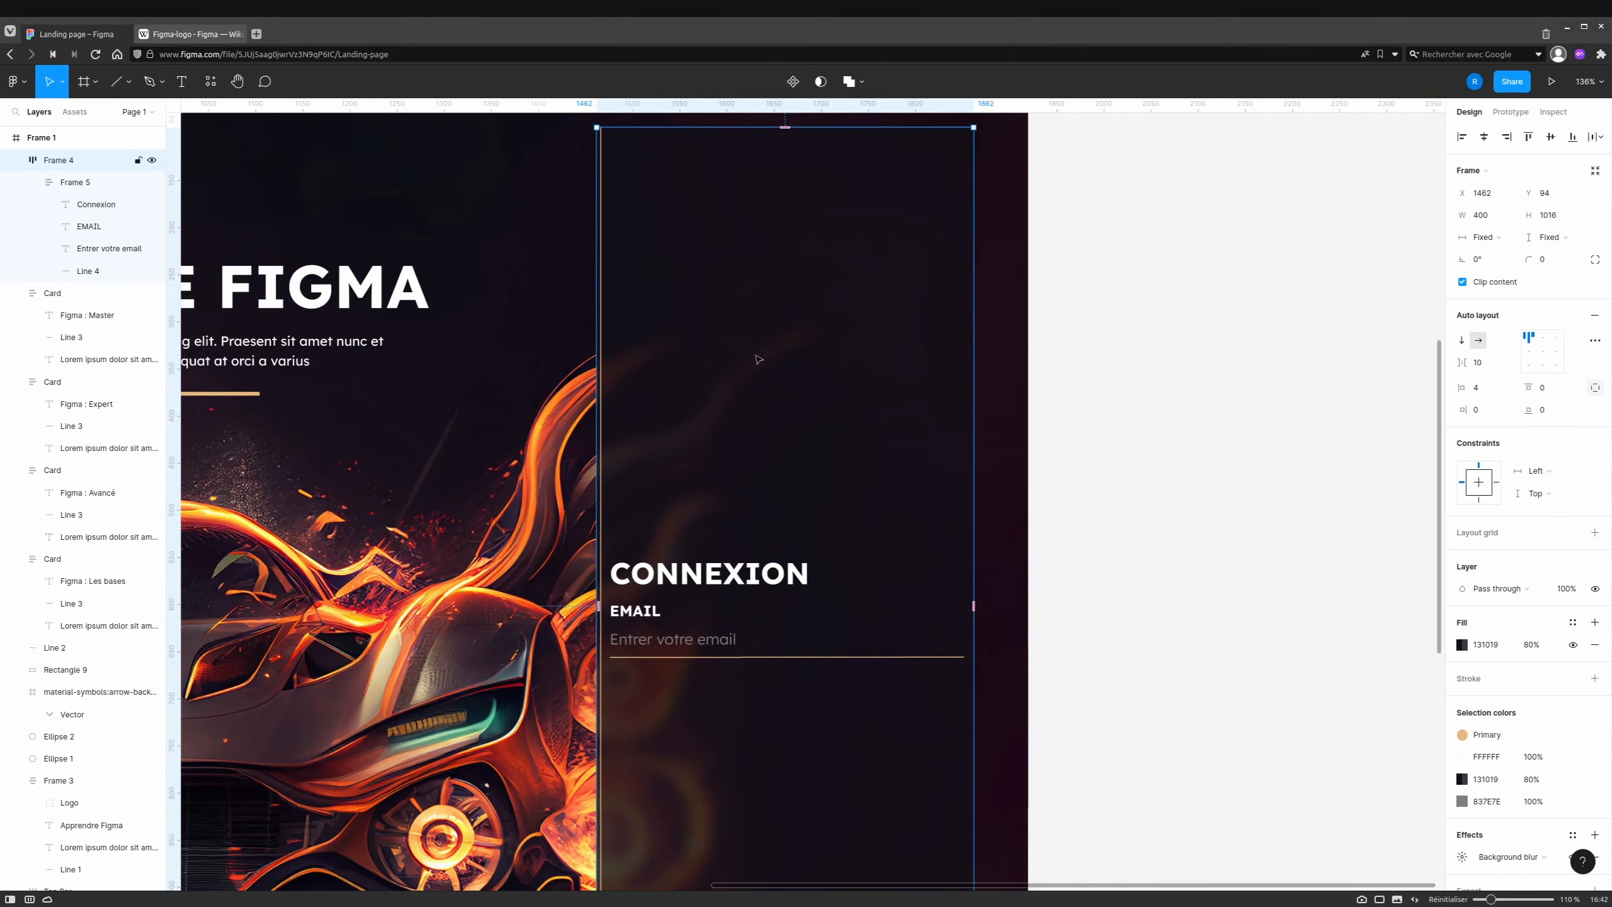
Wrap the EMAIL label, its placeholder and the line below in an auto layout frame with an item spacing of 8.
double_click(653, 614)
shift+click(690, 641)
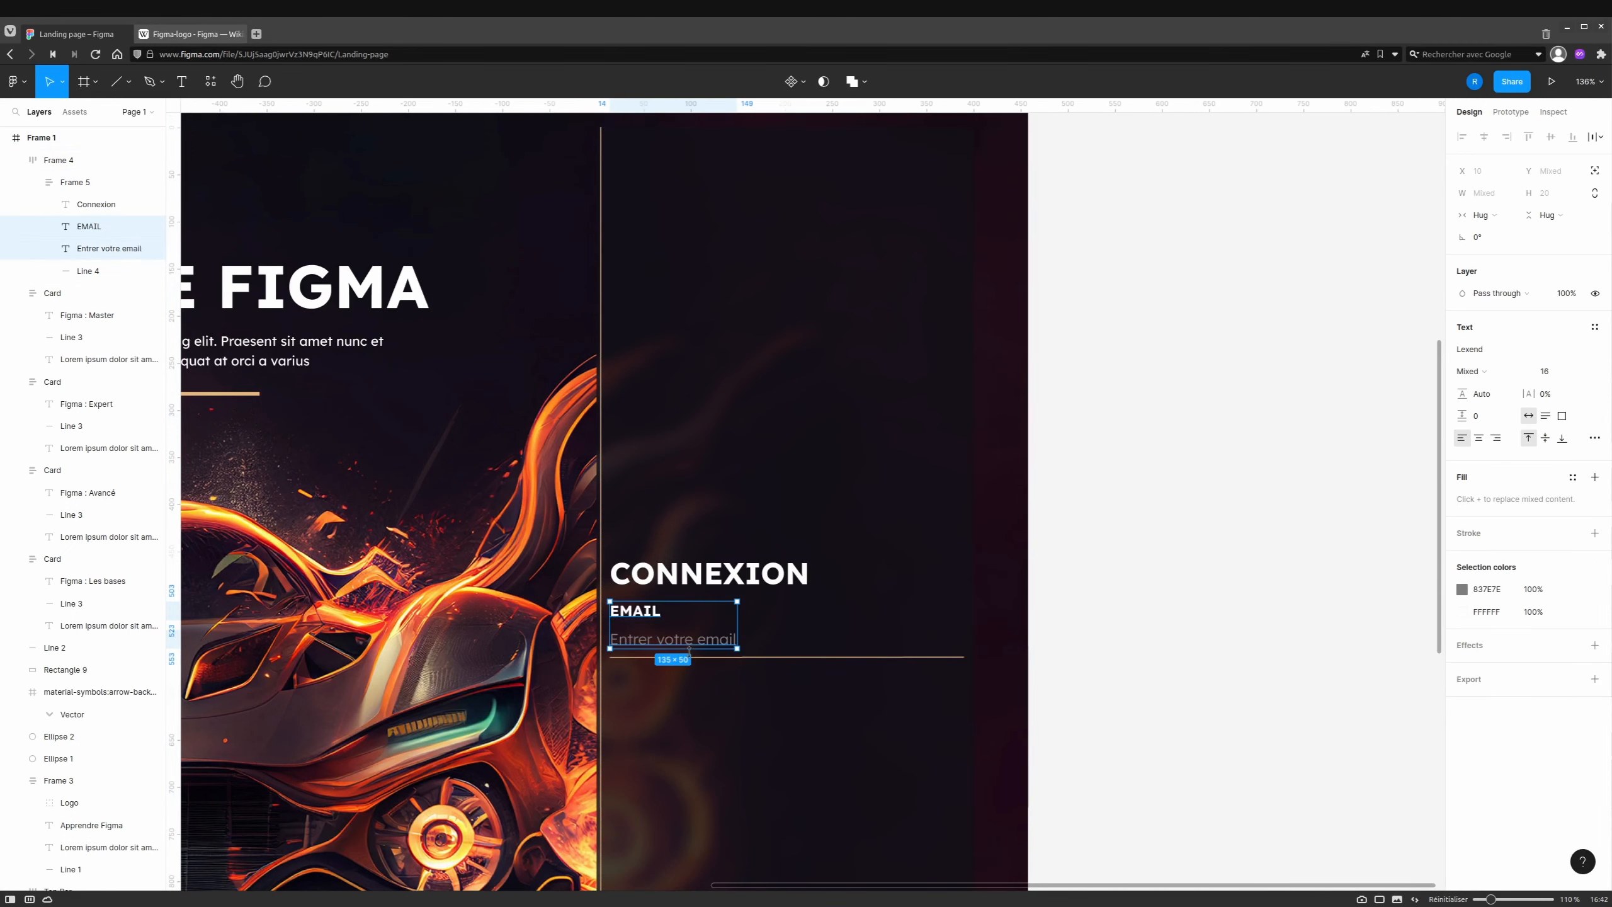
shift+click(765, 657)
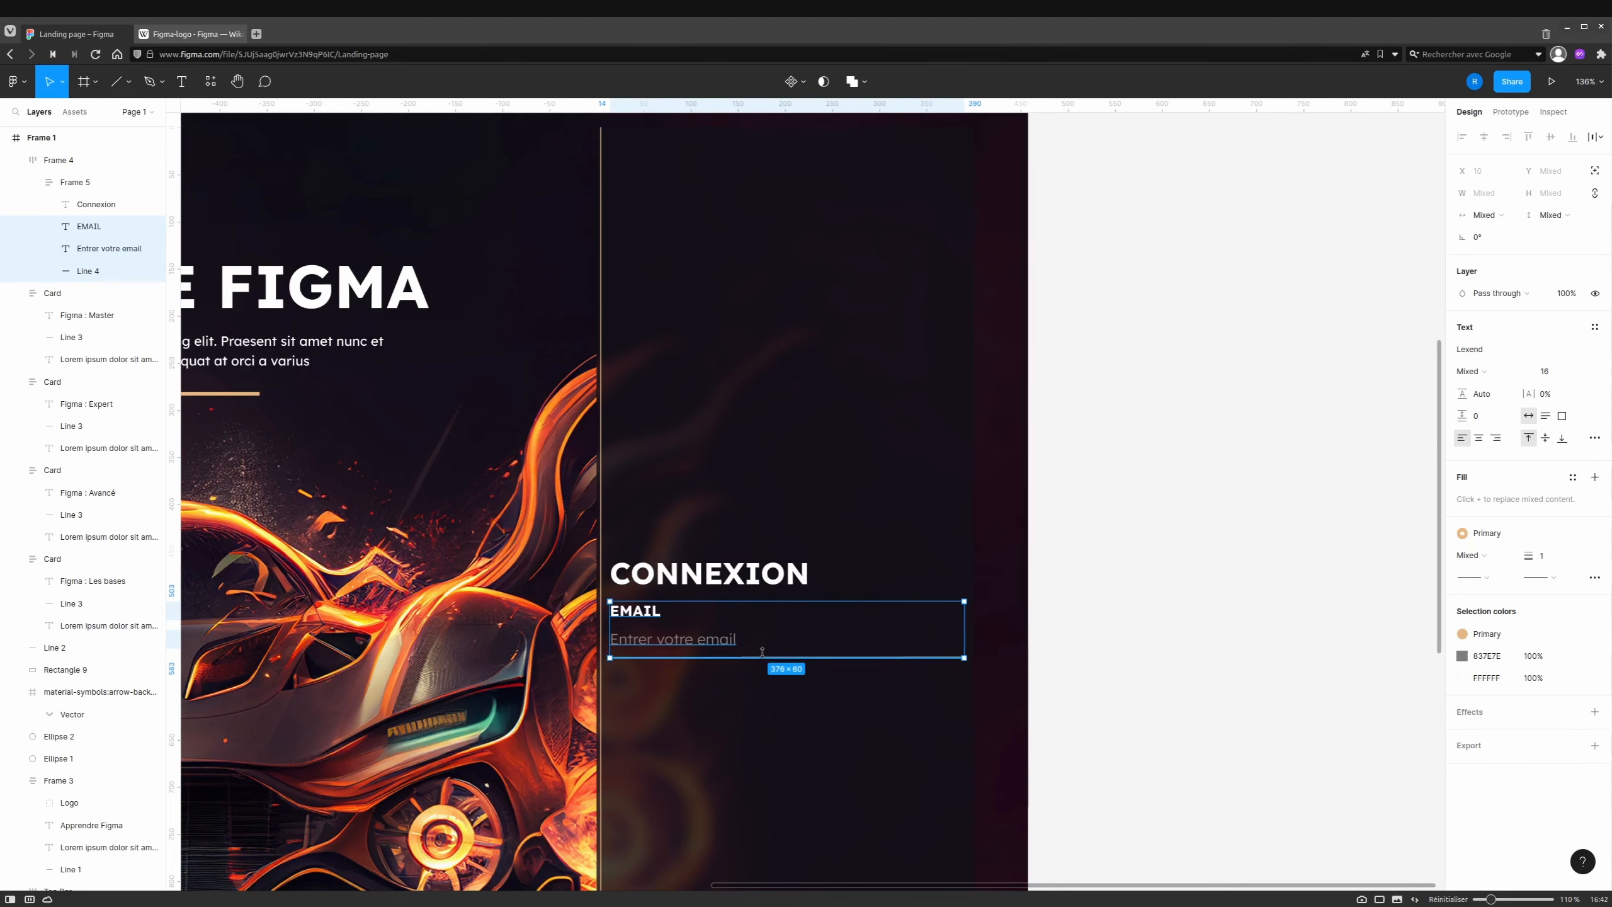
key(shift+a)
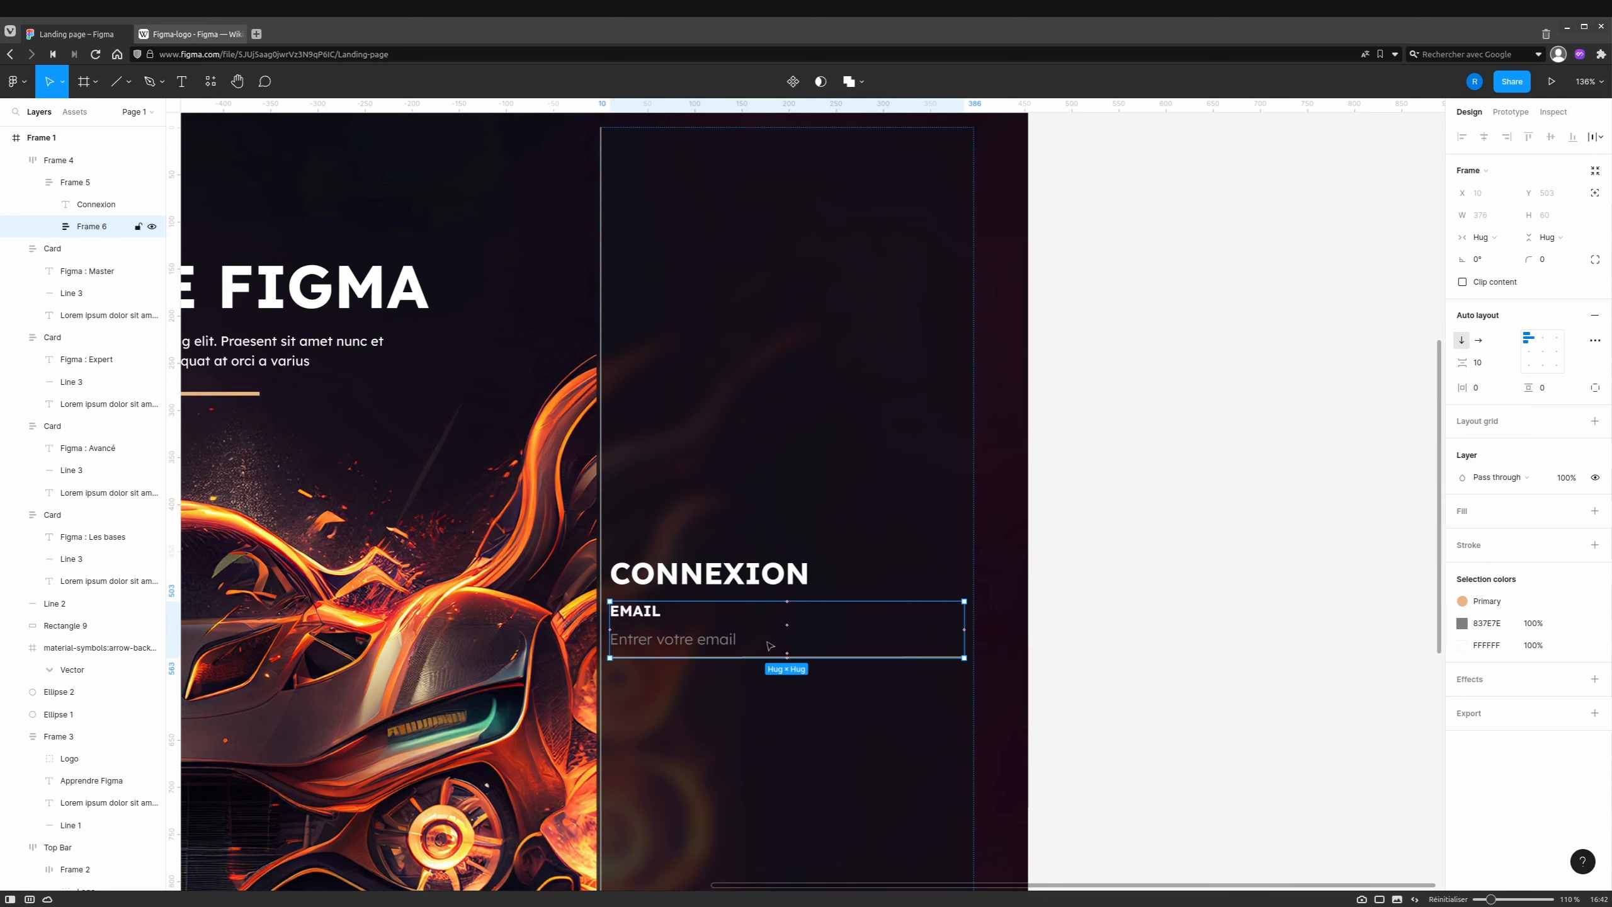
click(1485, 371)
key(Return)
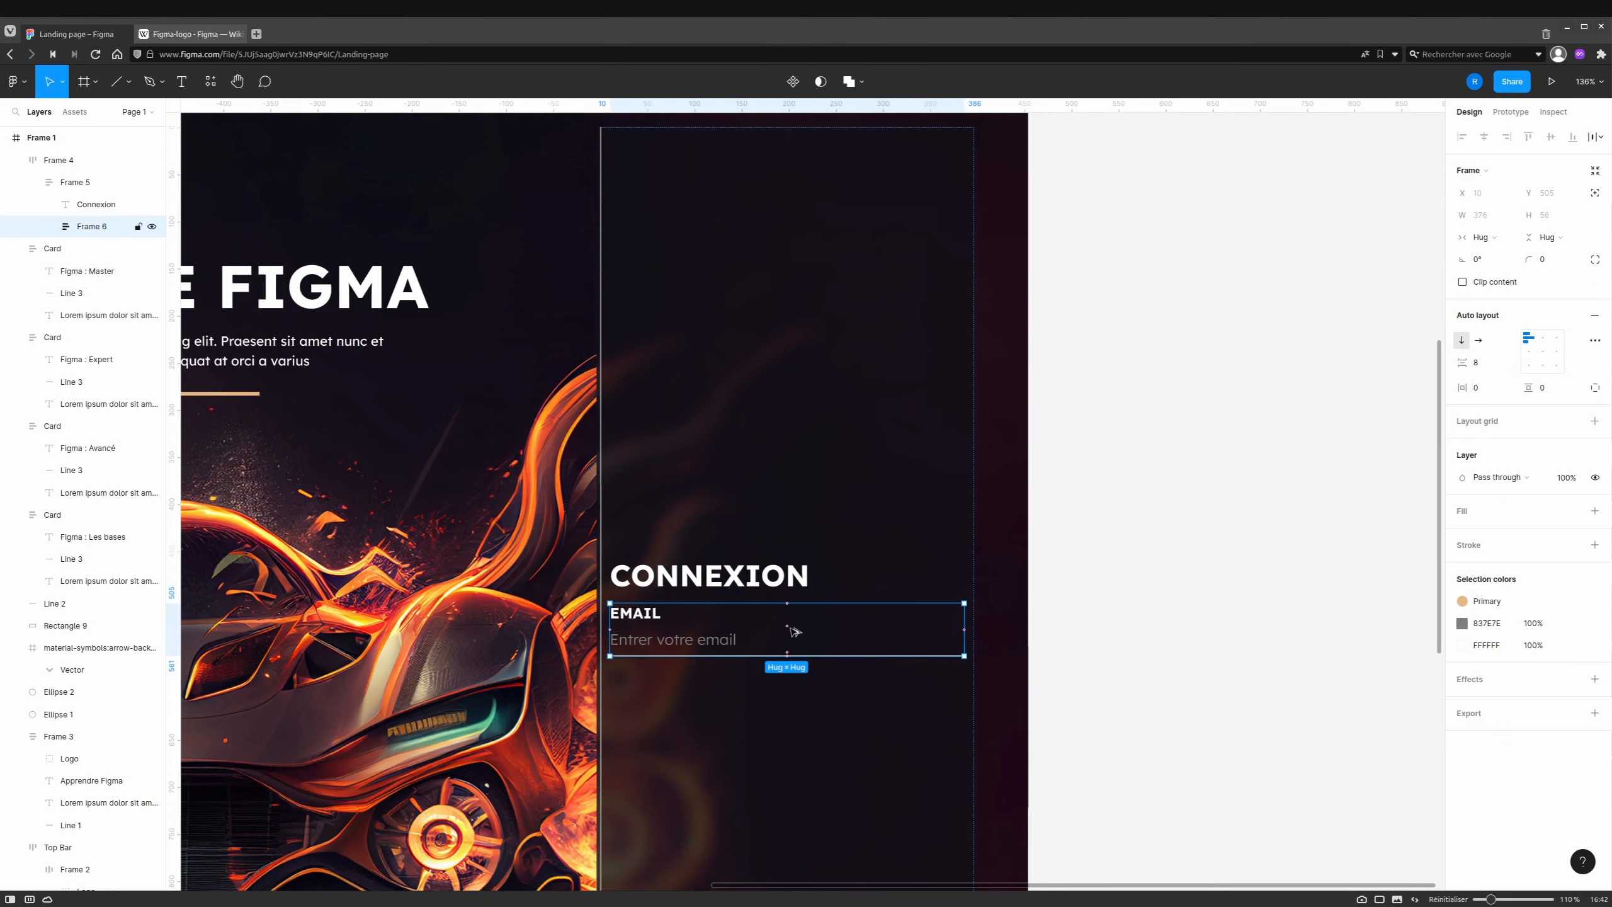
Duplicate the email field frame and change the copy's label to "MOT DE PASSE".
key(ctrl+d)
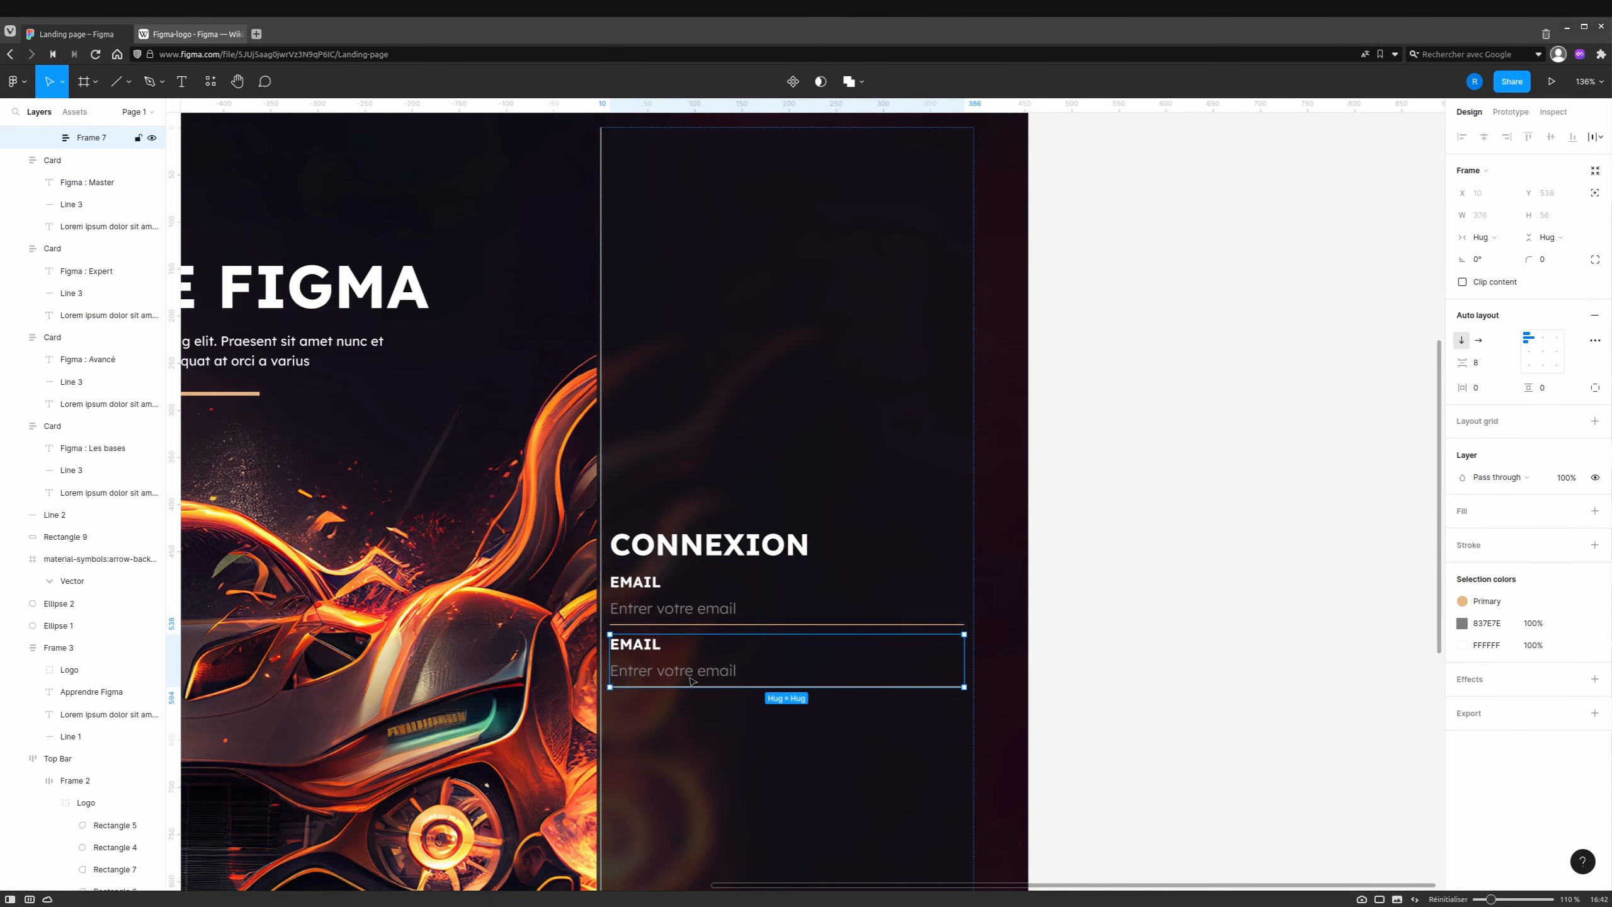
double_click(646, 646)
text(MOT DE PASSE)
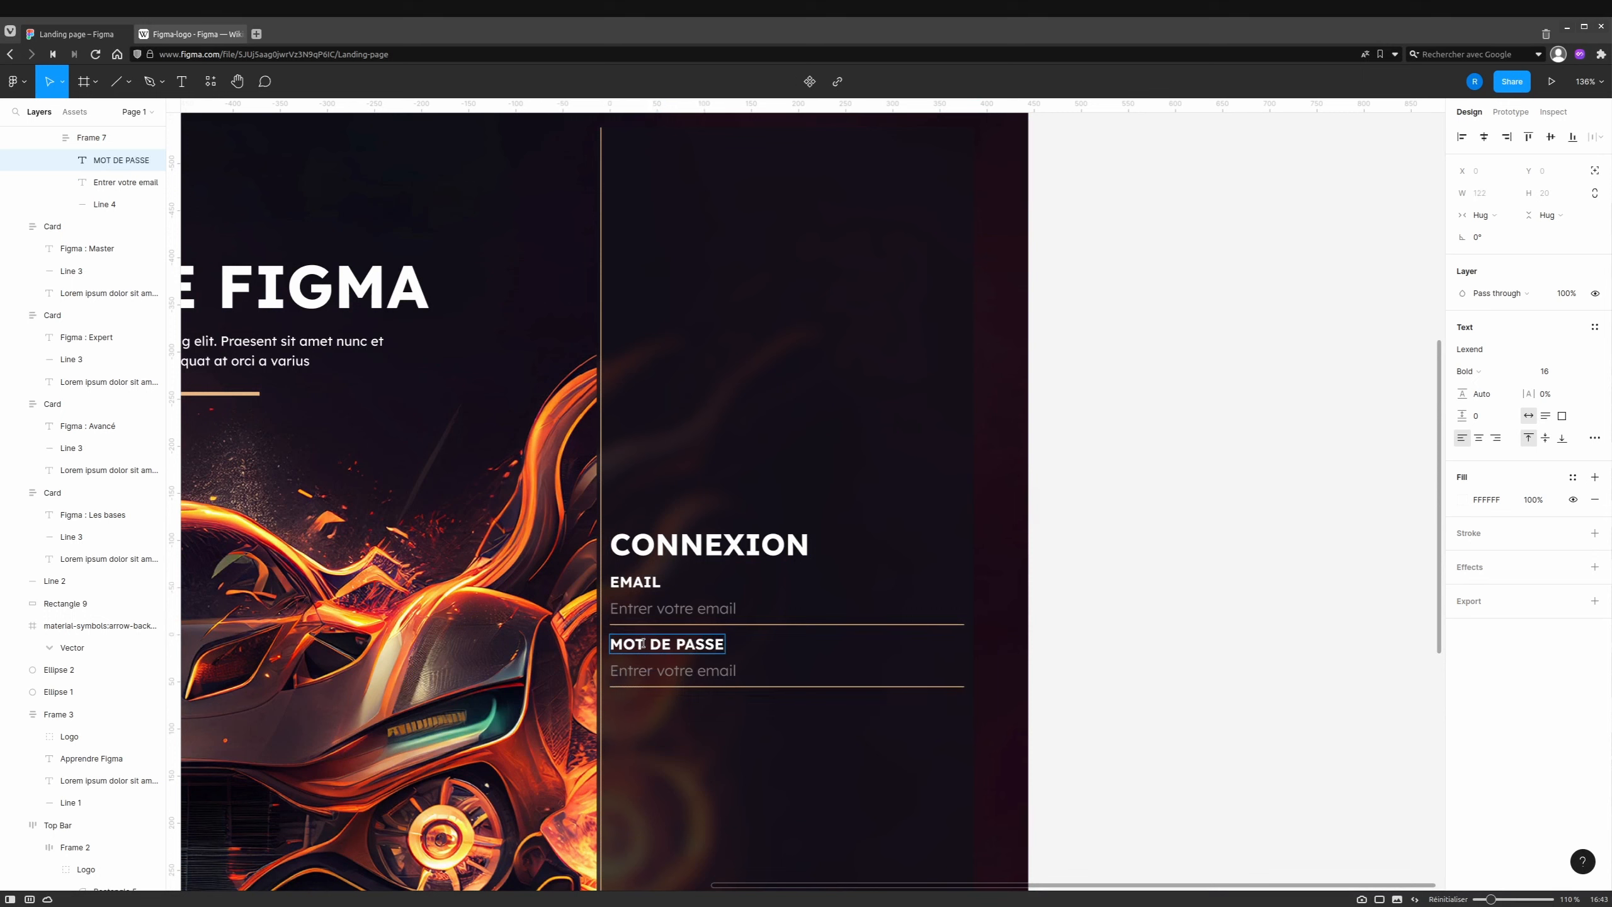
Change the placeholder under MOT DE PASSE to "Entrer votre mot de passe".
click(702, 672)
key(Delete)
key(Delete)
key(Delete)
key(Delete)
key(Delete)
text(mot de passe)
key(Escape)
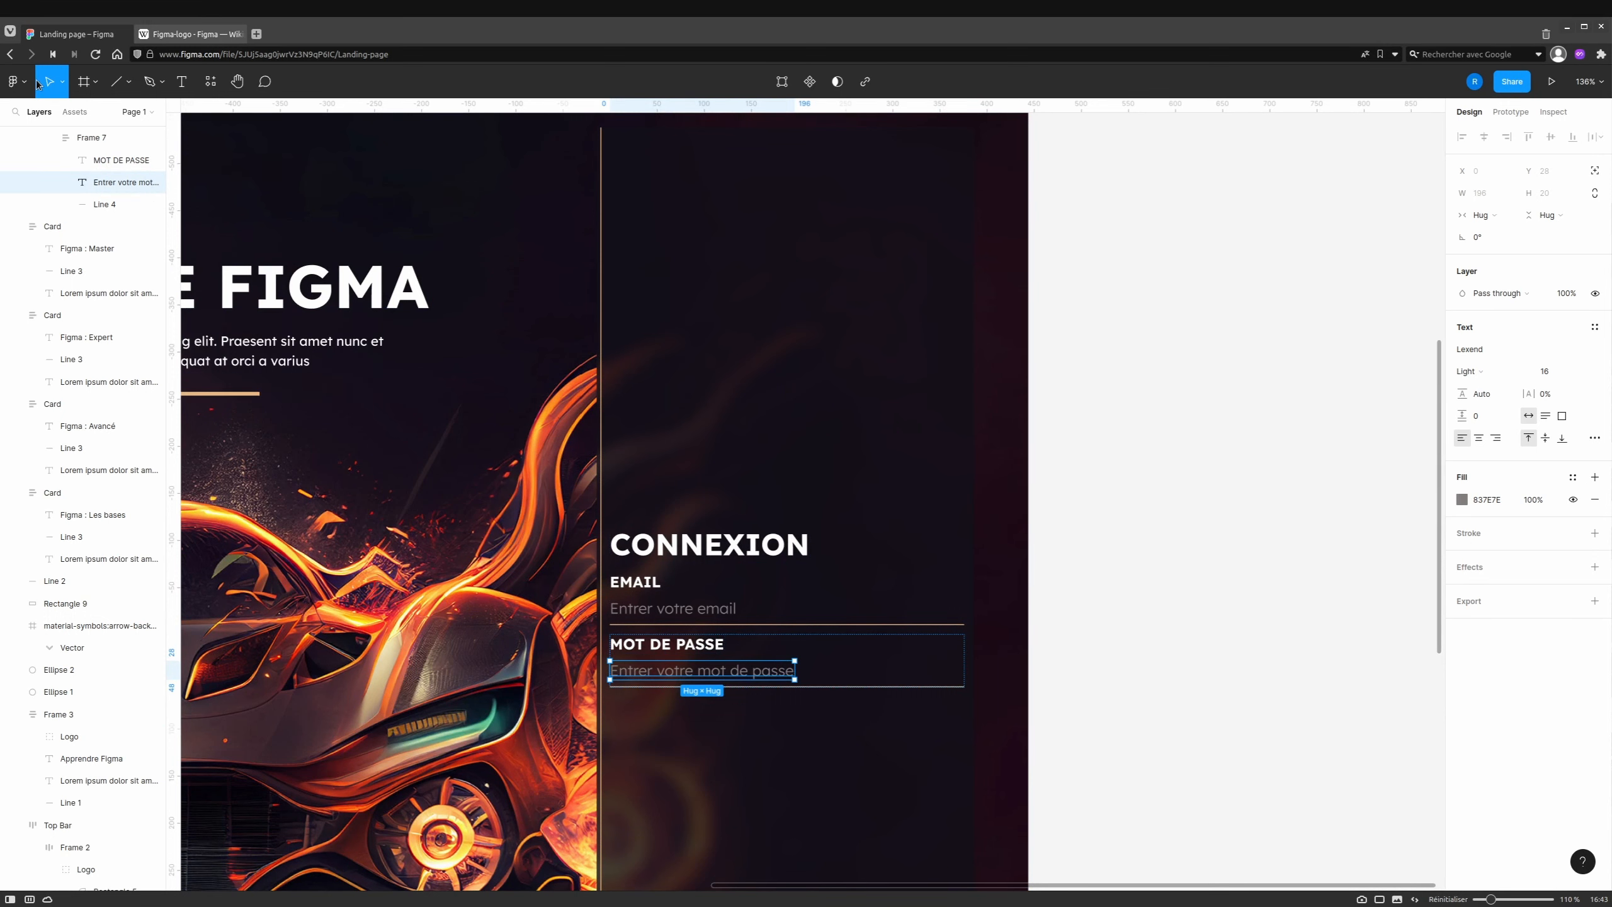
Insert a Bouton component instance below the password field and make its width fill the container.
click(74, 112)
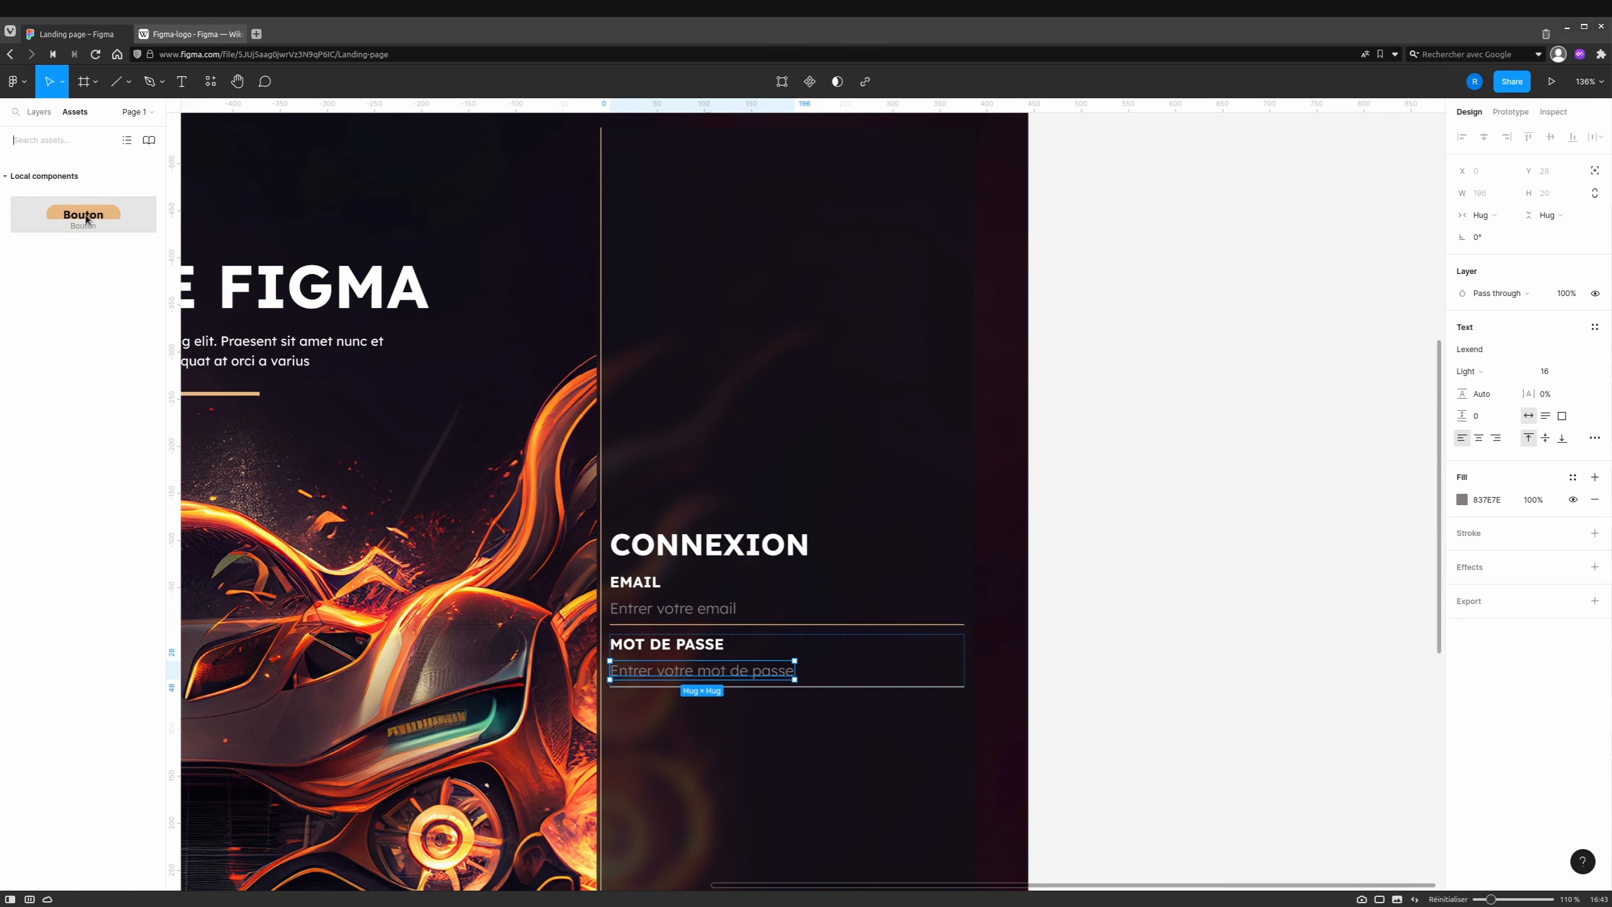
drag(83, 214, 764, 711)
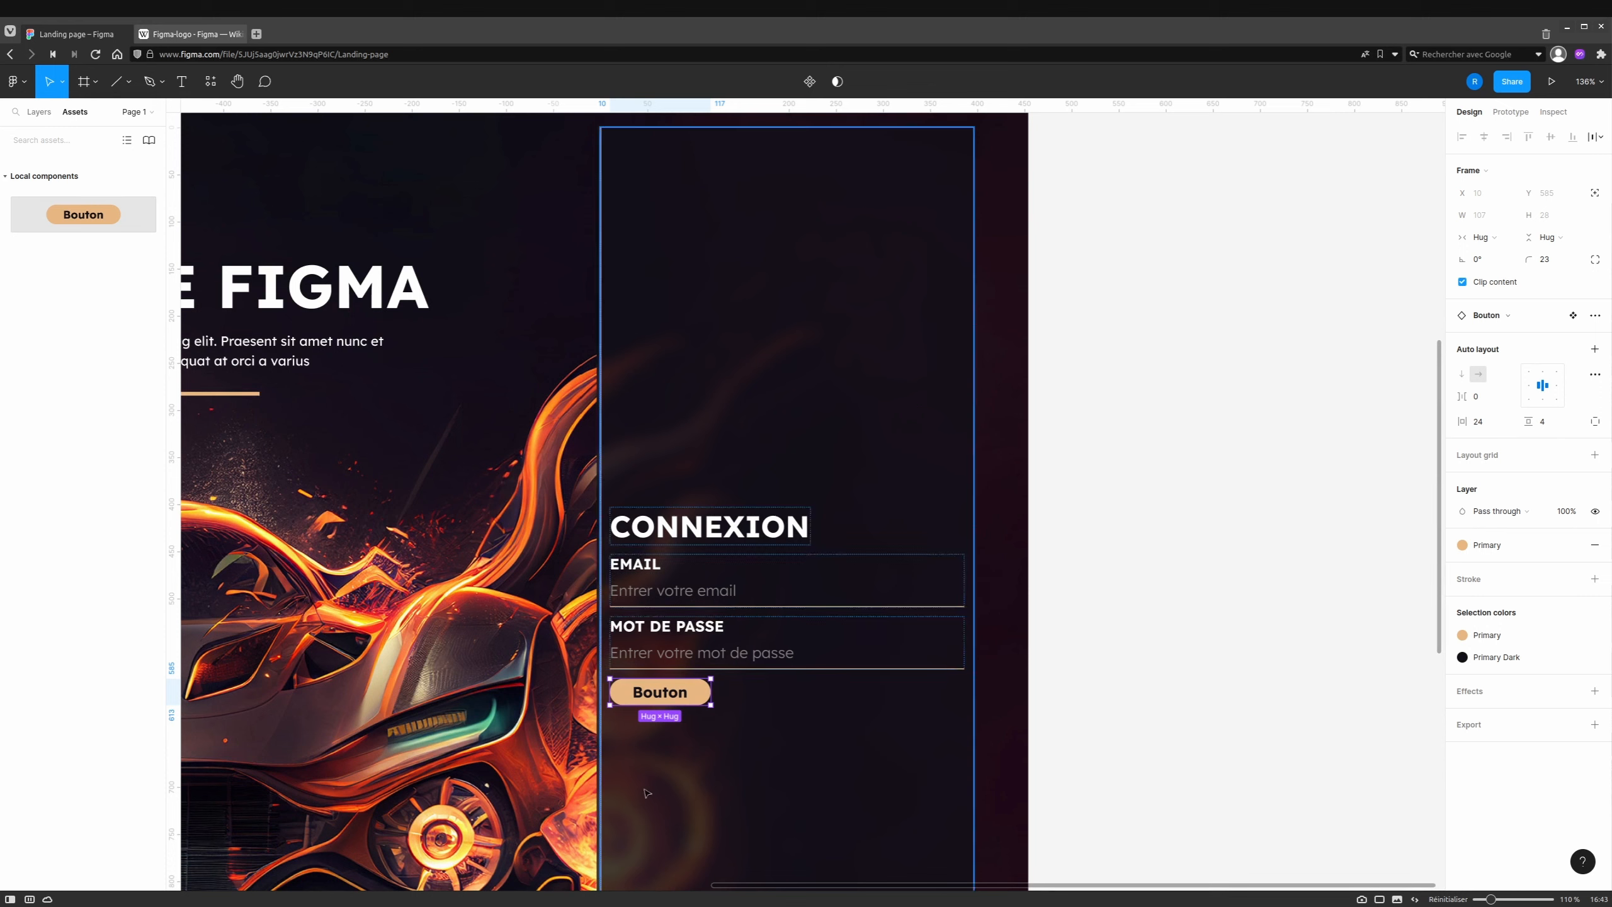
click(1502, 242)
click(1504, 258)
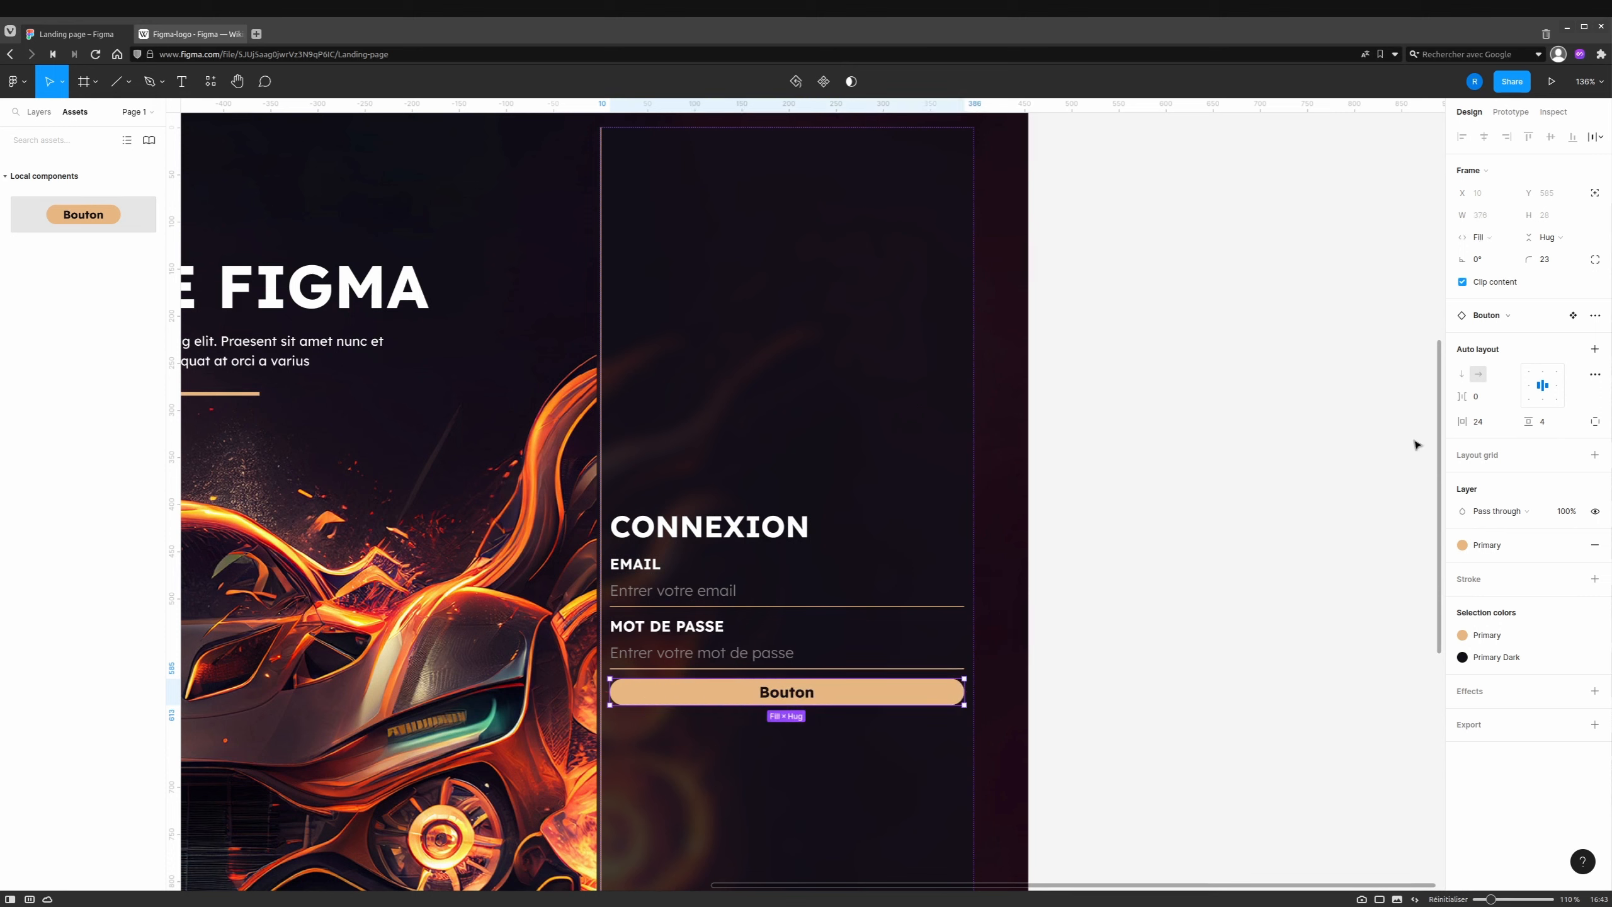
Change the form button's text to "Connexion" and set its vertical padding to 12.
double_click(808, 695)
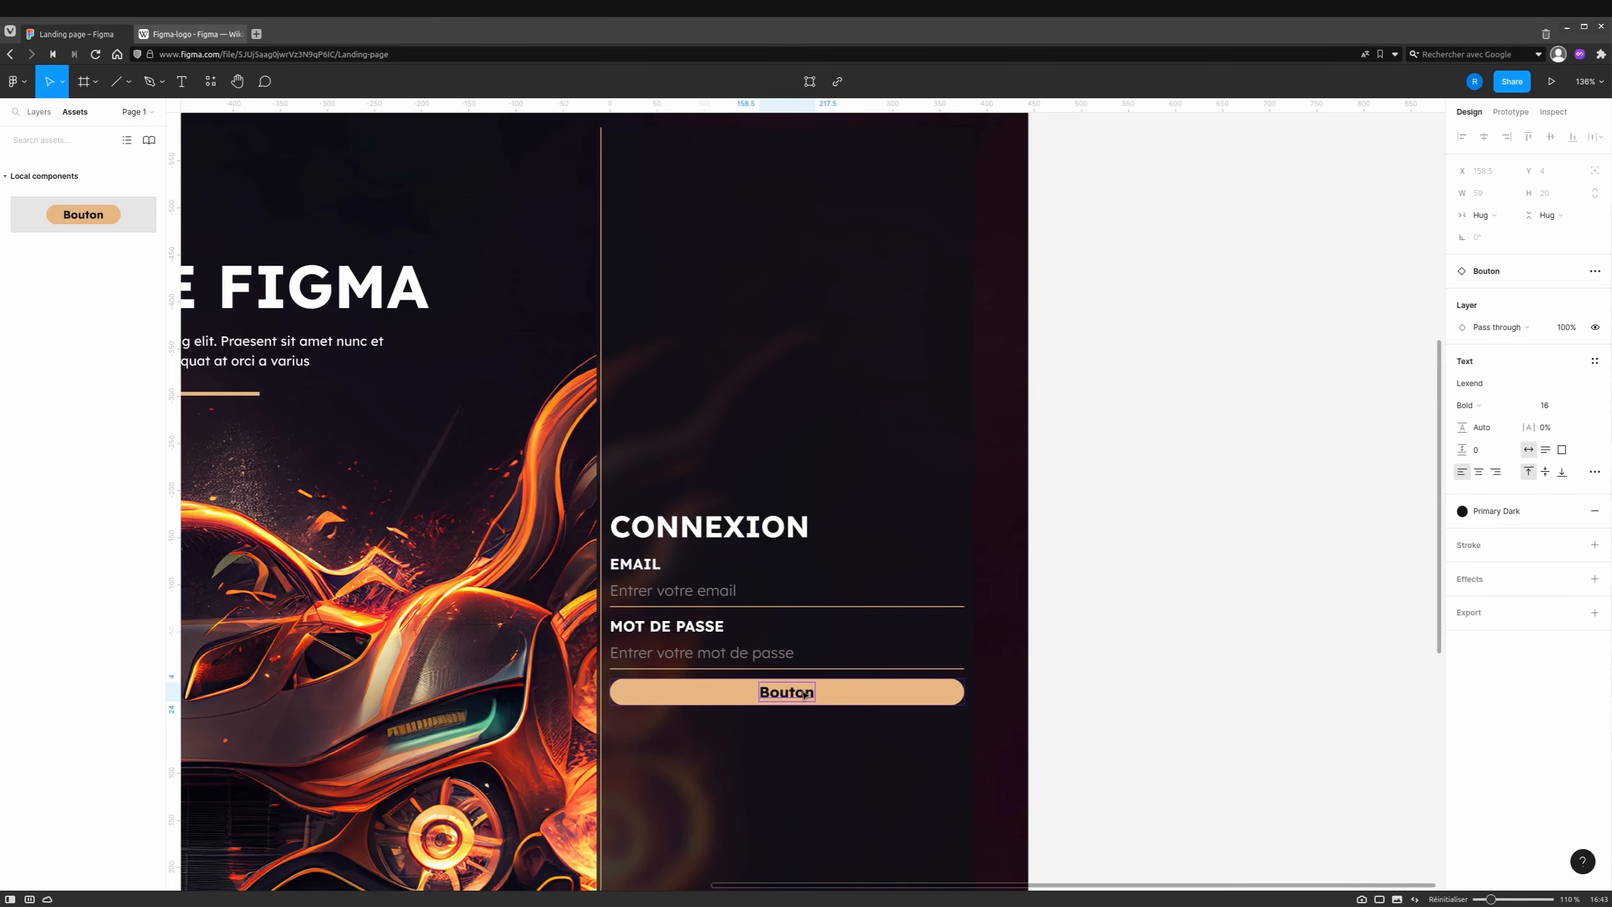
double_click(803, 691)
text(Connexion)
click(686, 702)
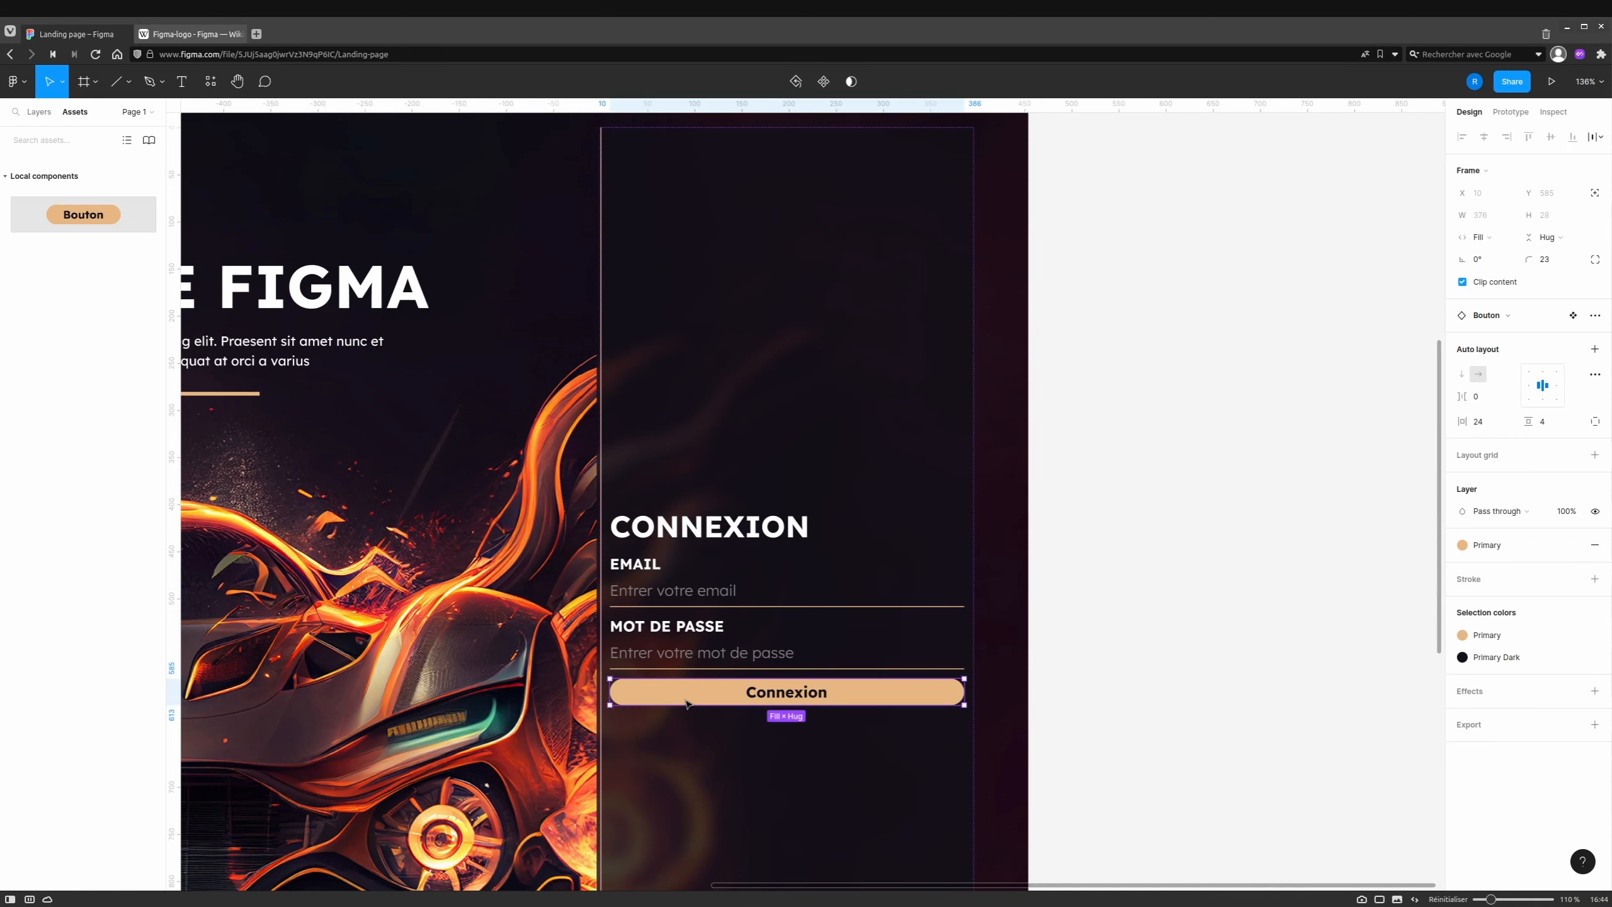
click(1546, 425)
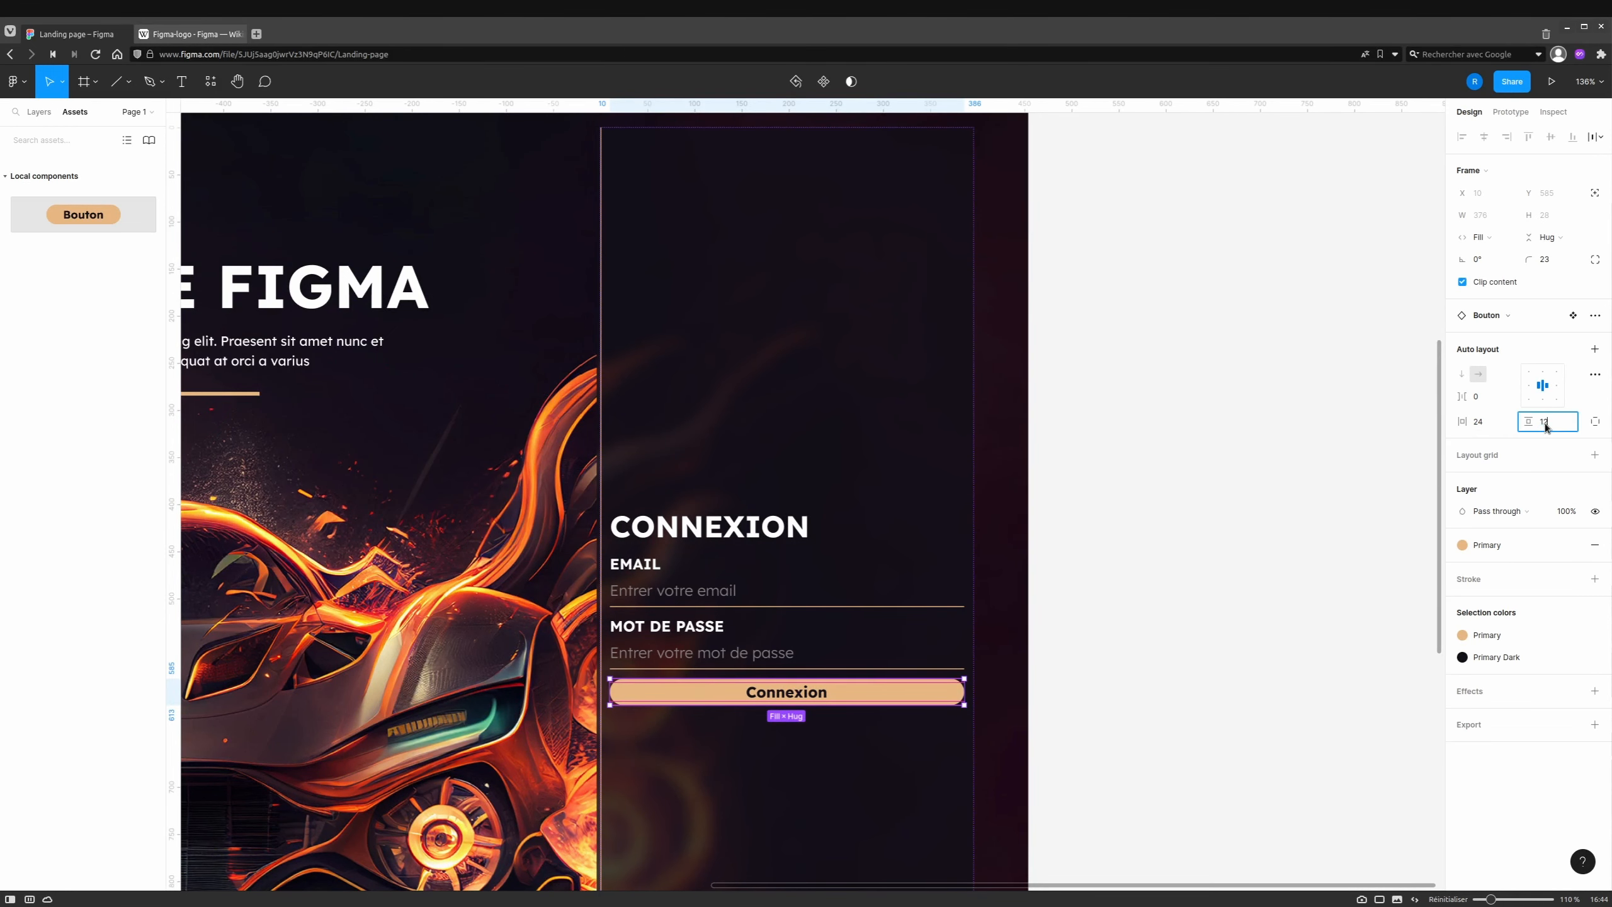
key(Return)
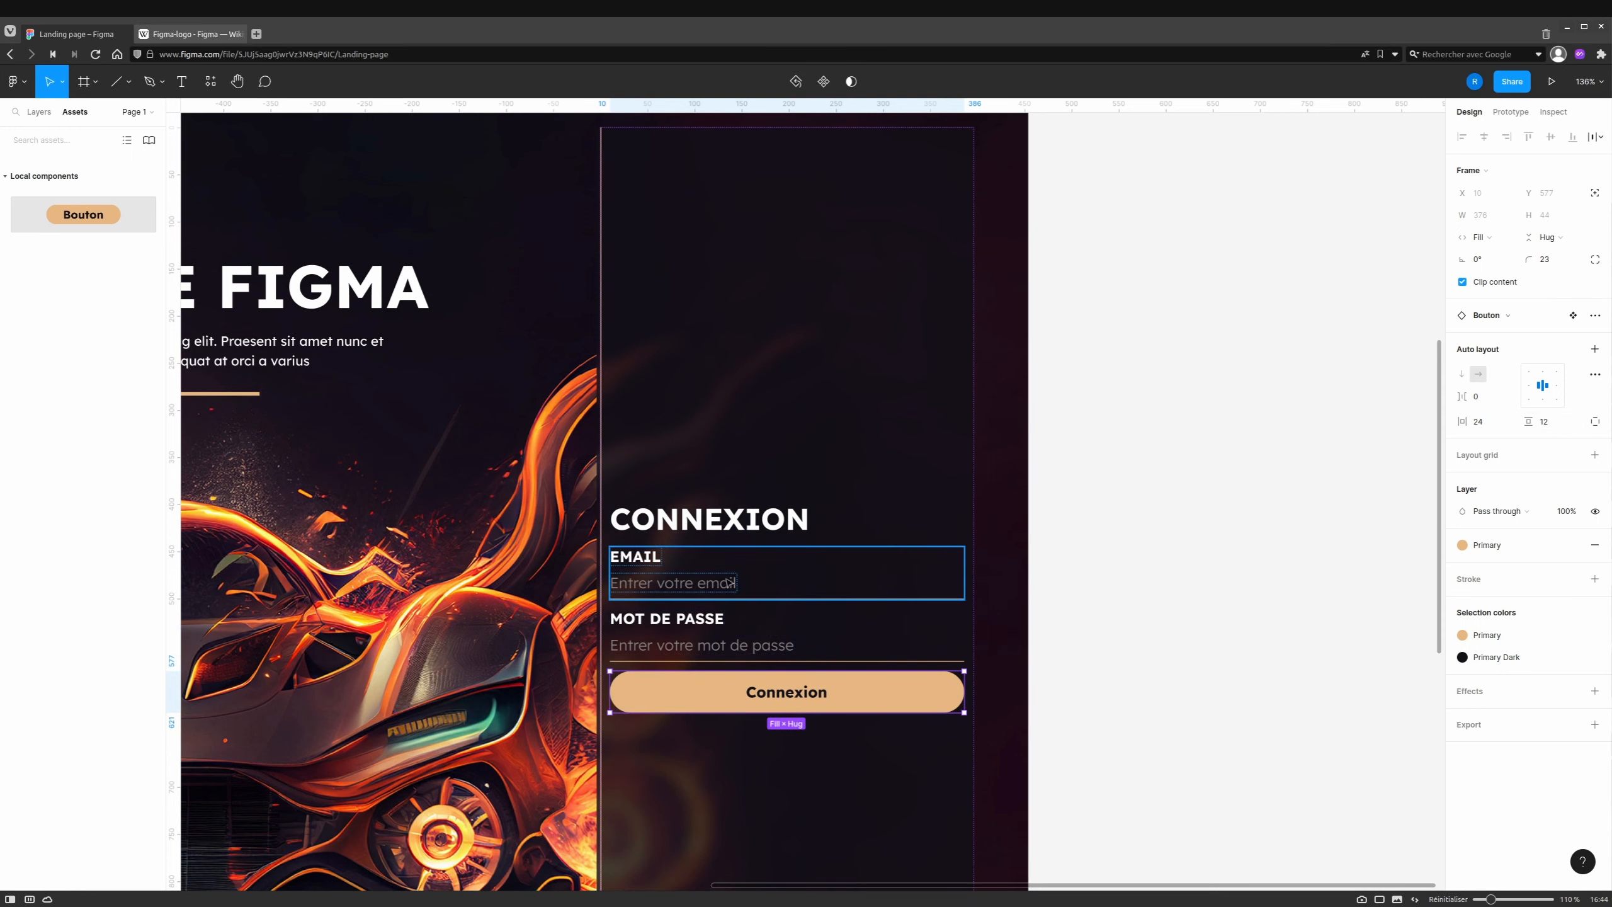
Add the text "Mot de passe oublié ?" below the Connexion button inside Frame 5.
click(750, 750)
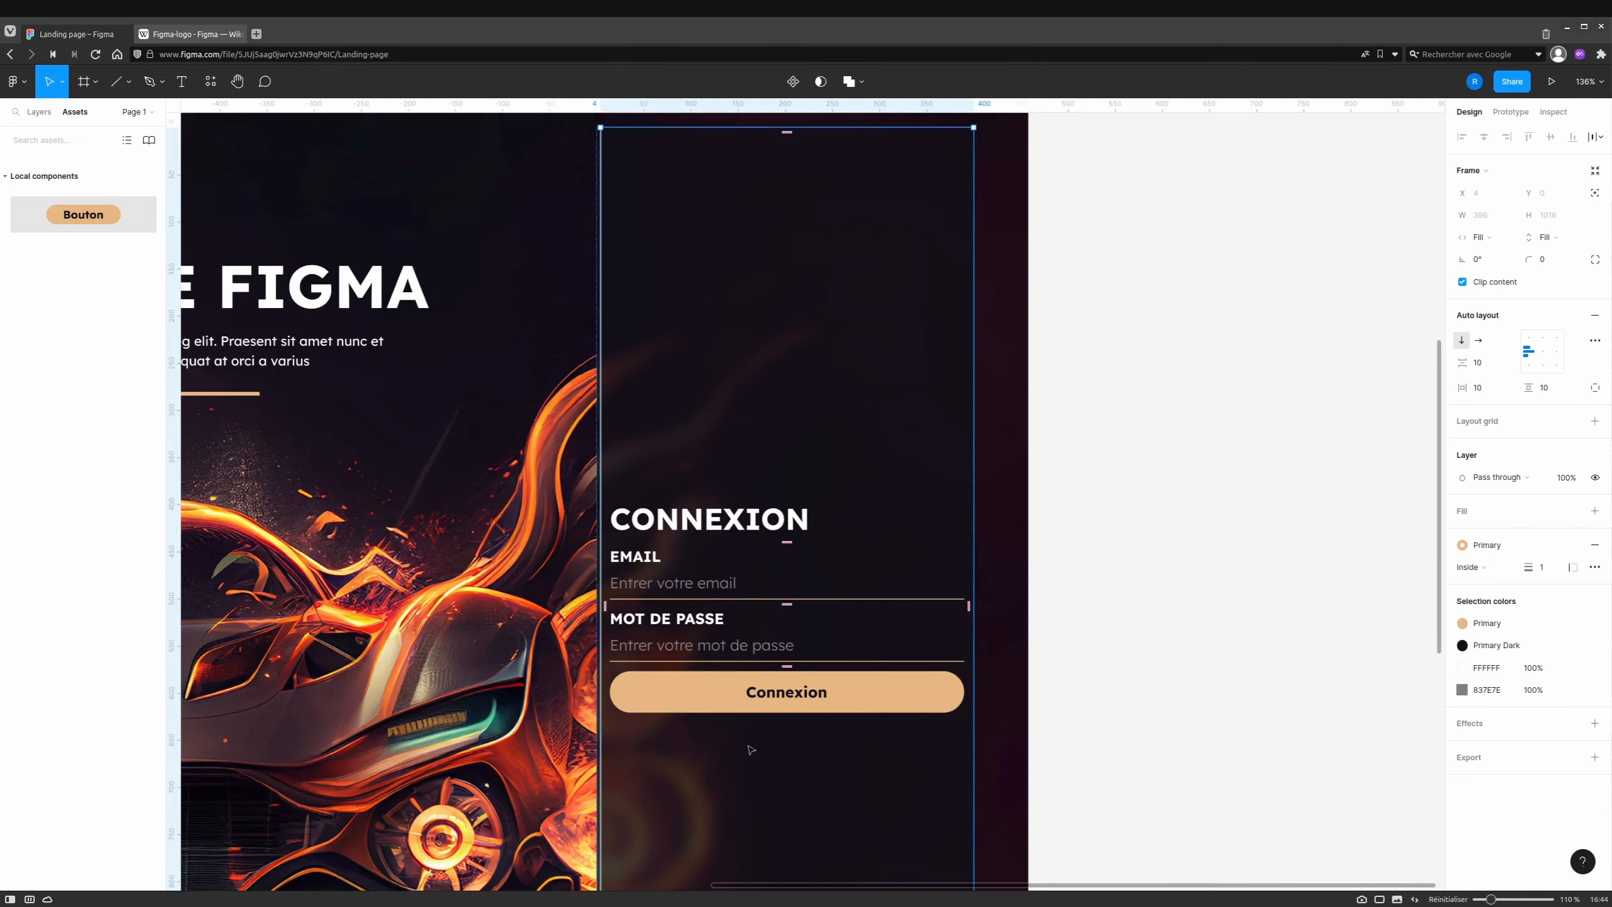
scroll(751, 751, down, 2)
key(t)
click(750, 661)
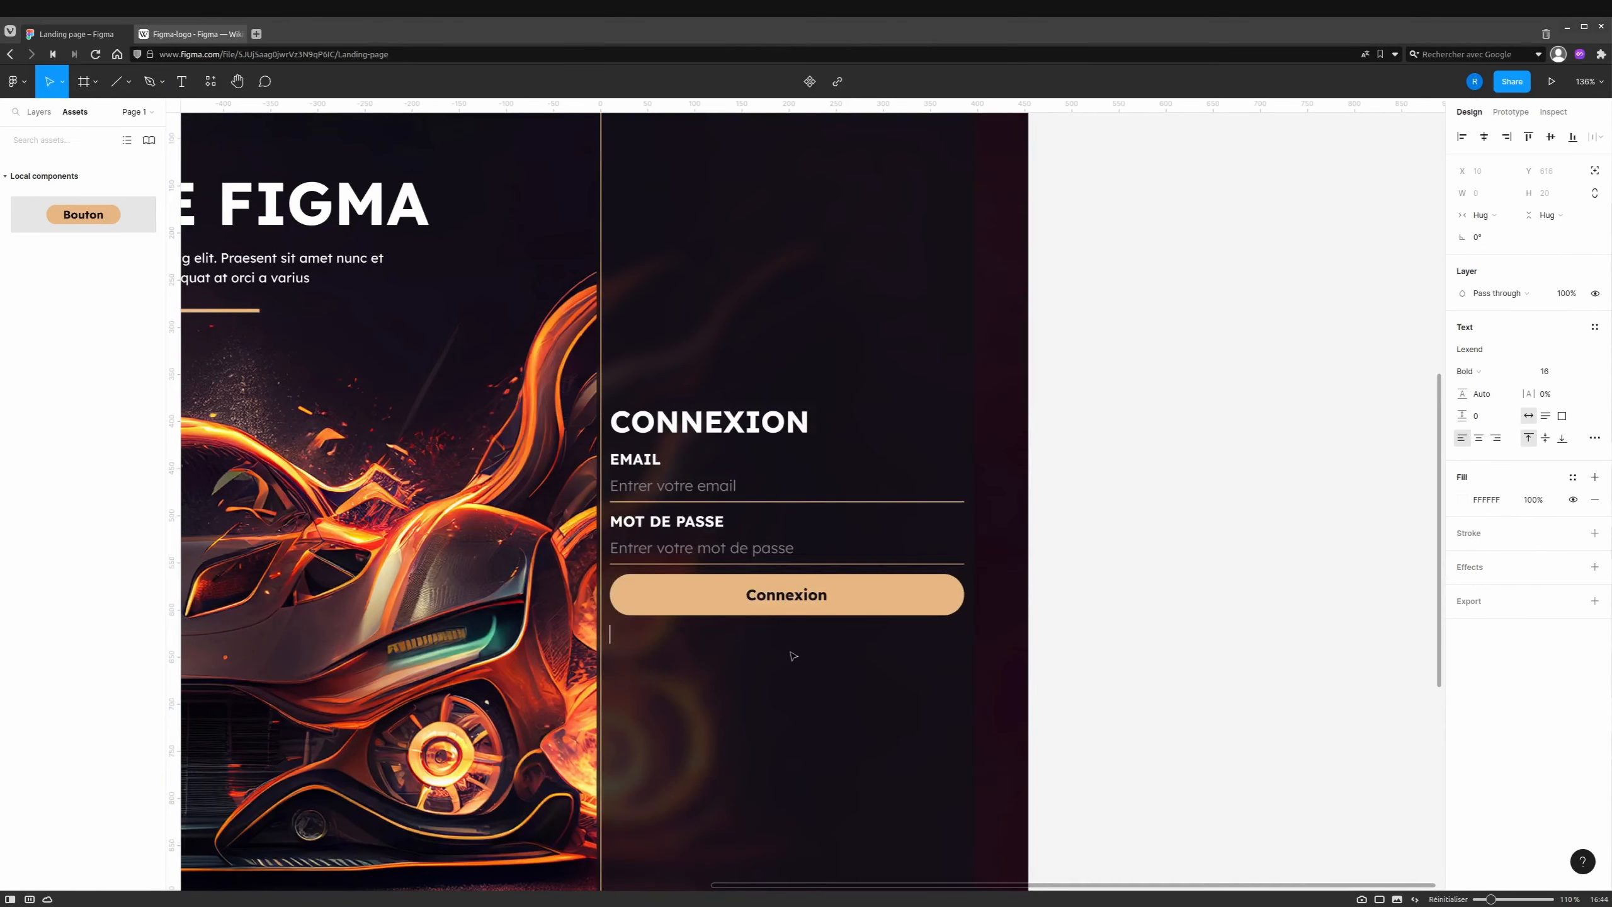
text(Mot de passe oublié ?)
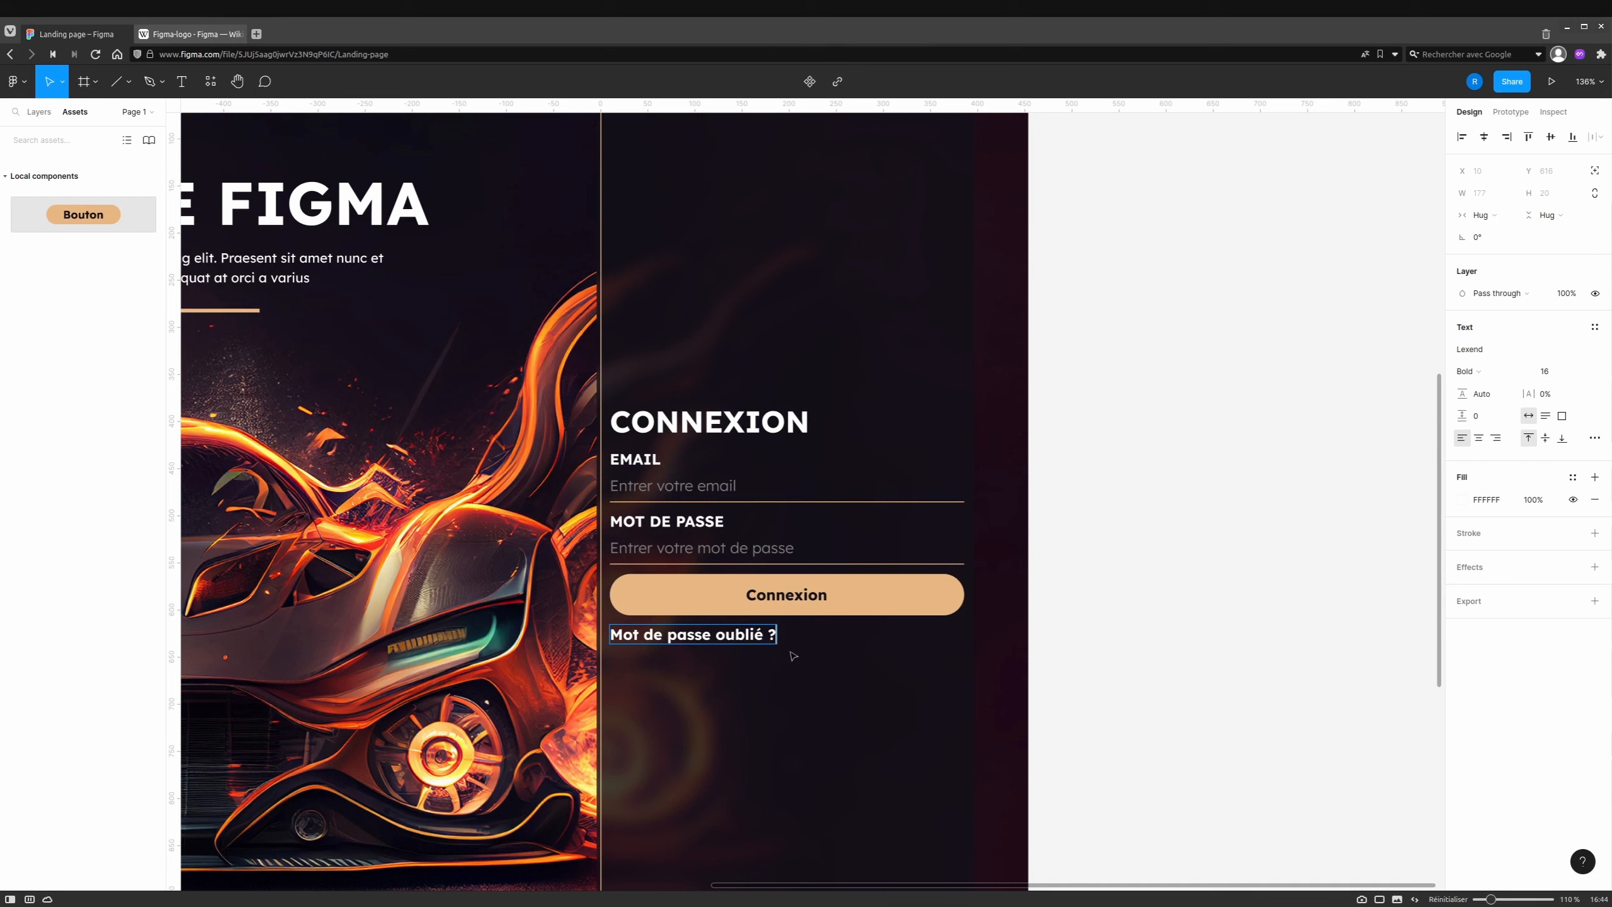
Make the "Mot de passe oublié ?" text fill the container width and centre its text alignment.
key(ctrl+a)
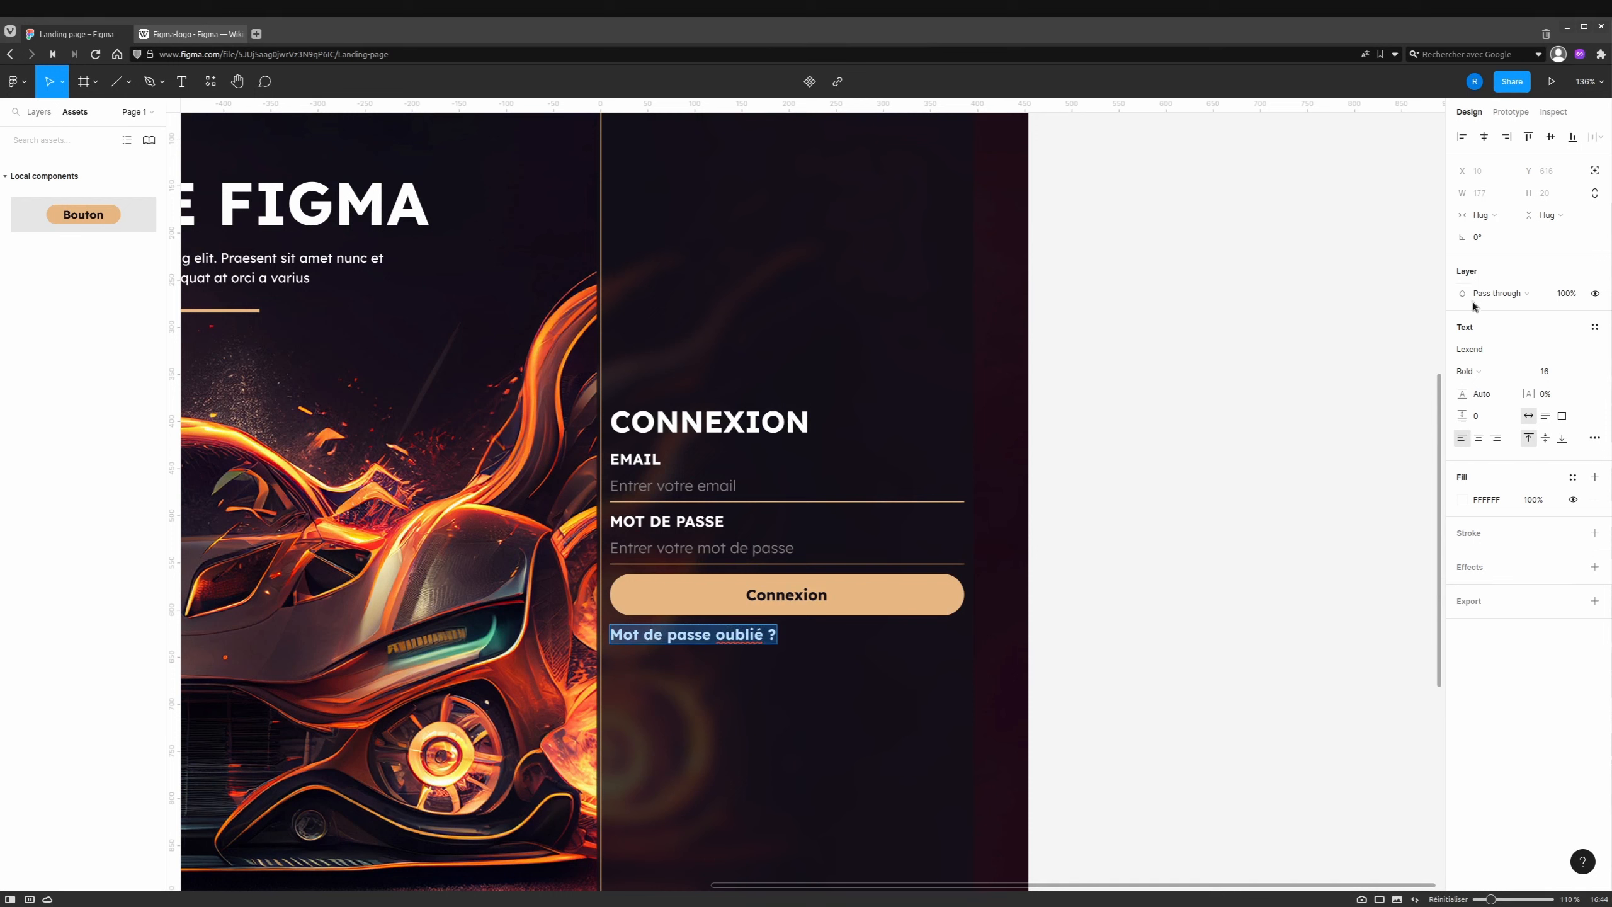
click(1502, 215)
click(1508, 232)
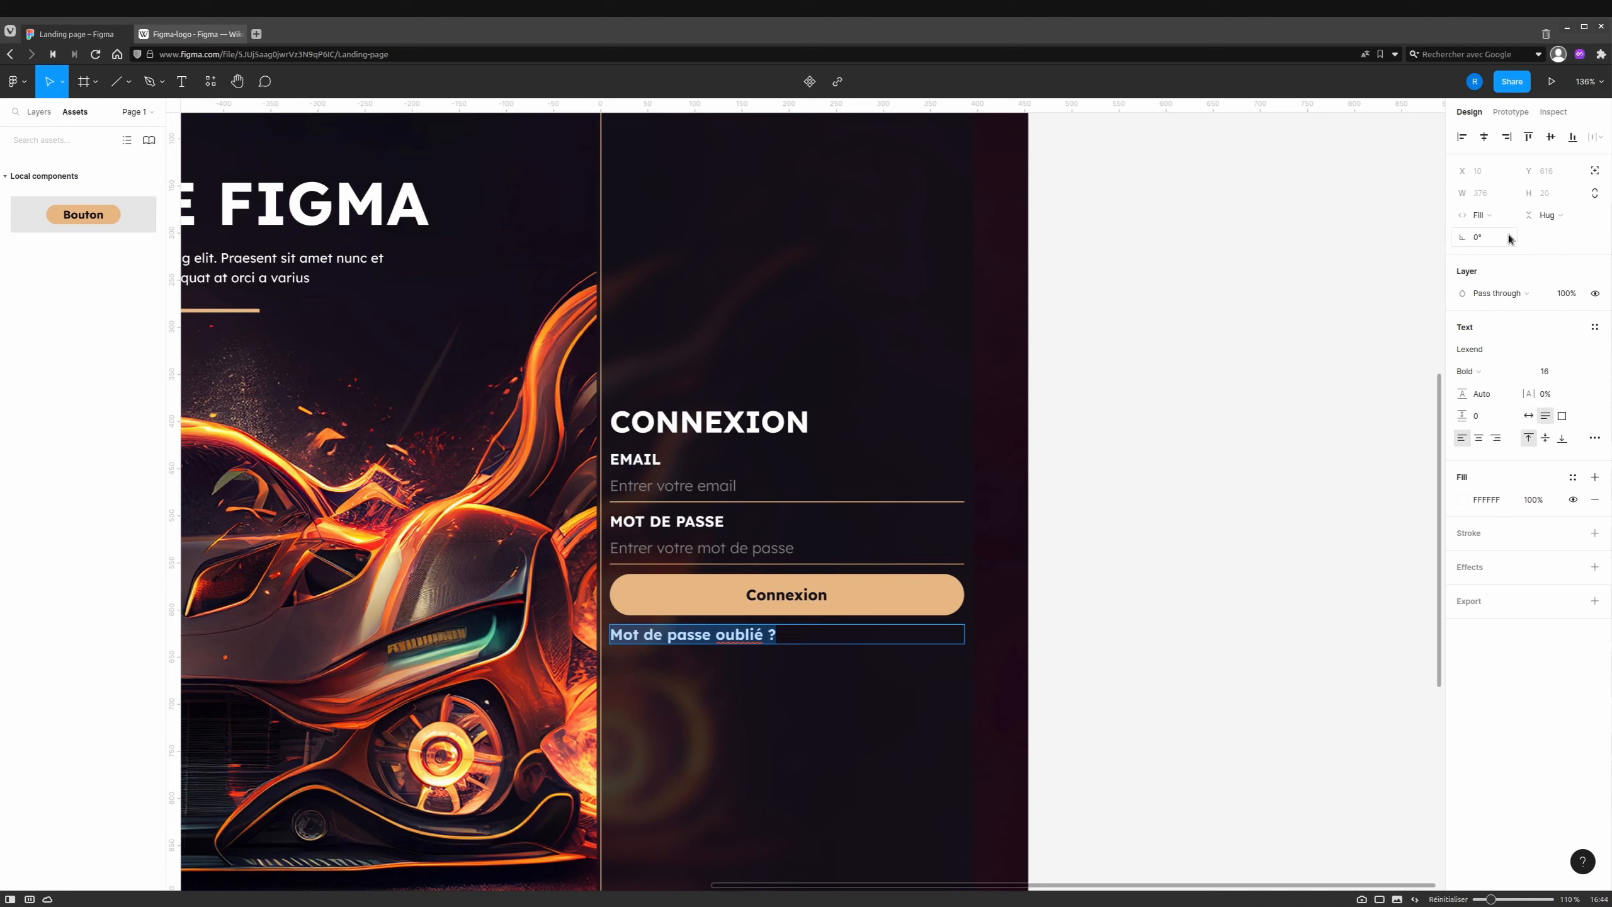
click(1479, 438)
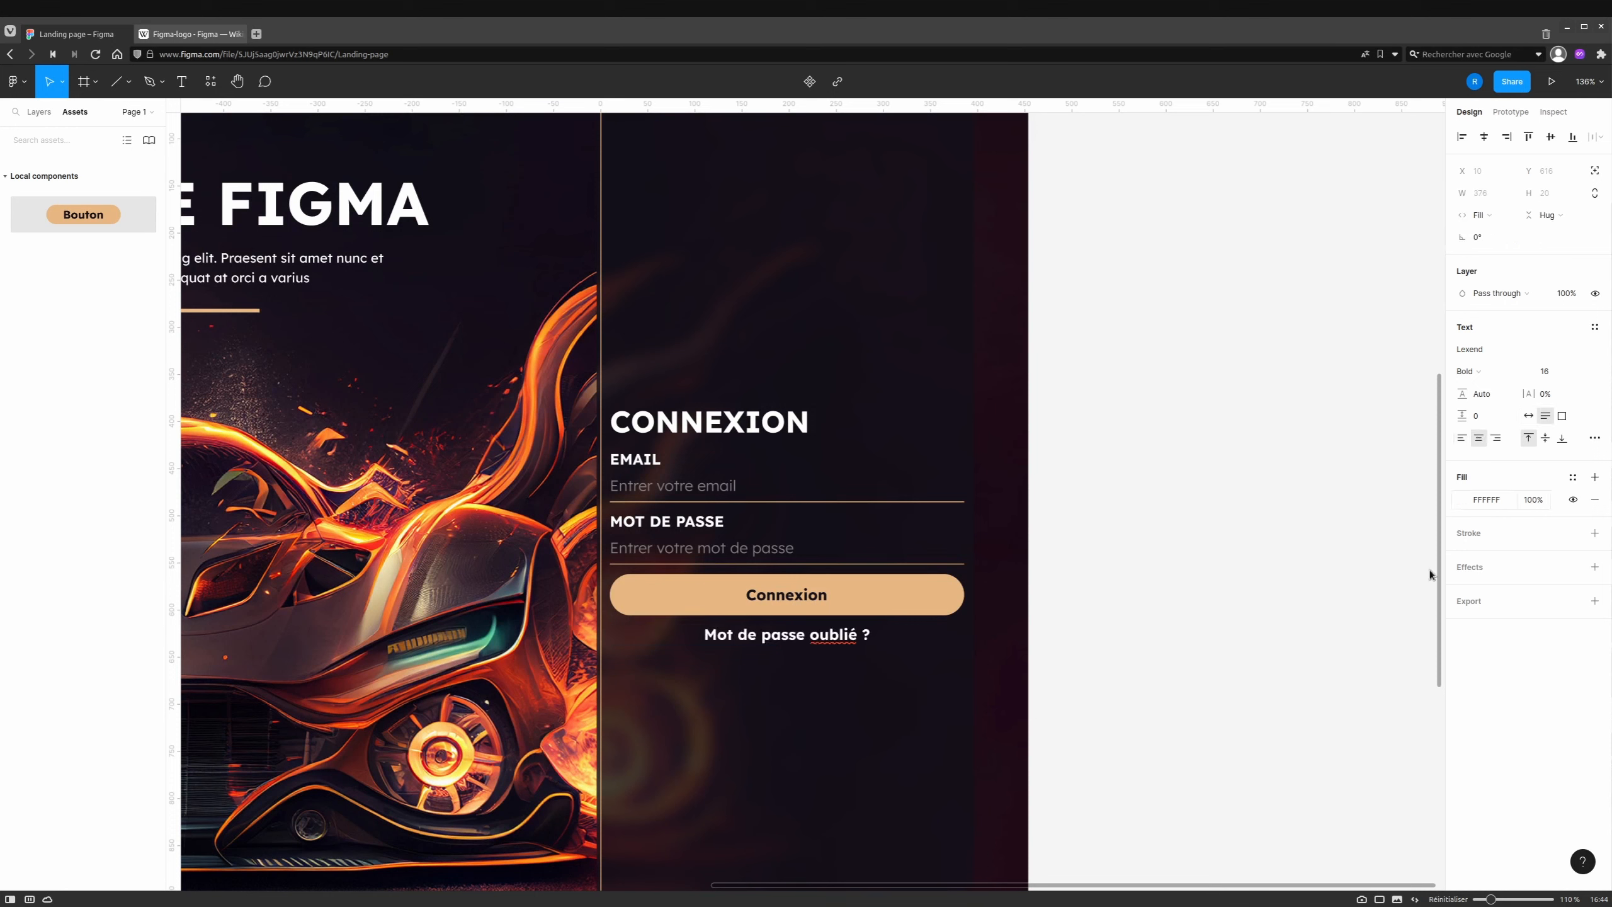
Set the font weight of "Mot de passe oublié ?" to Regular.
triple_click(833, 634)
click(1474, 380)
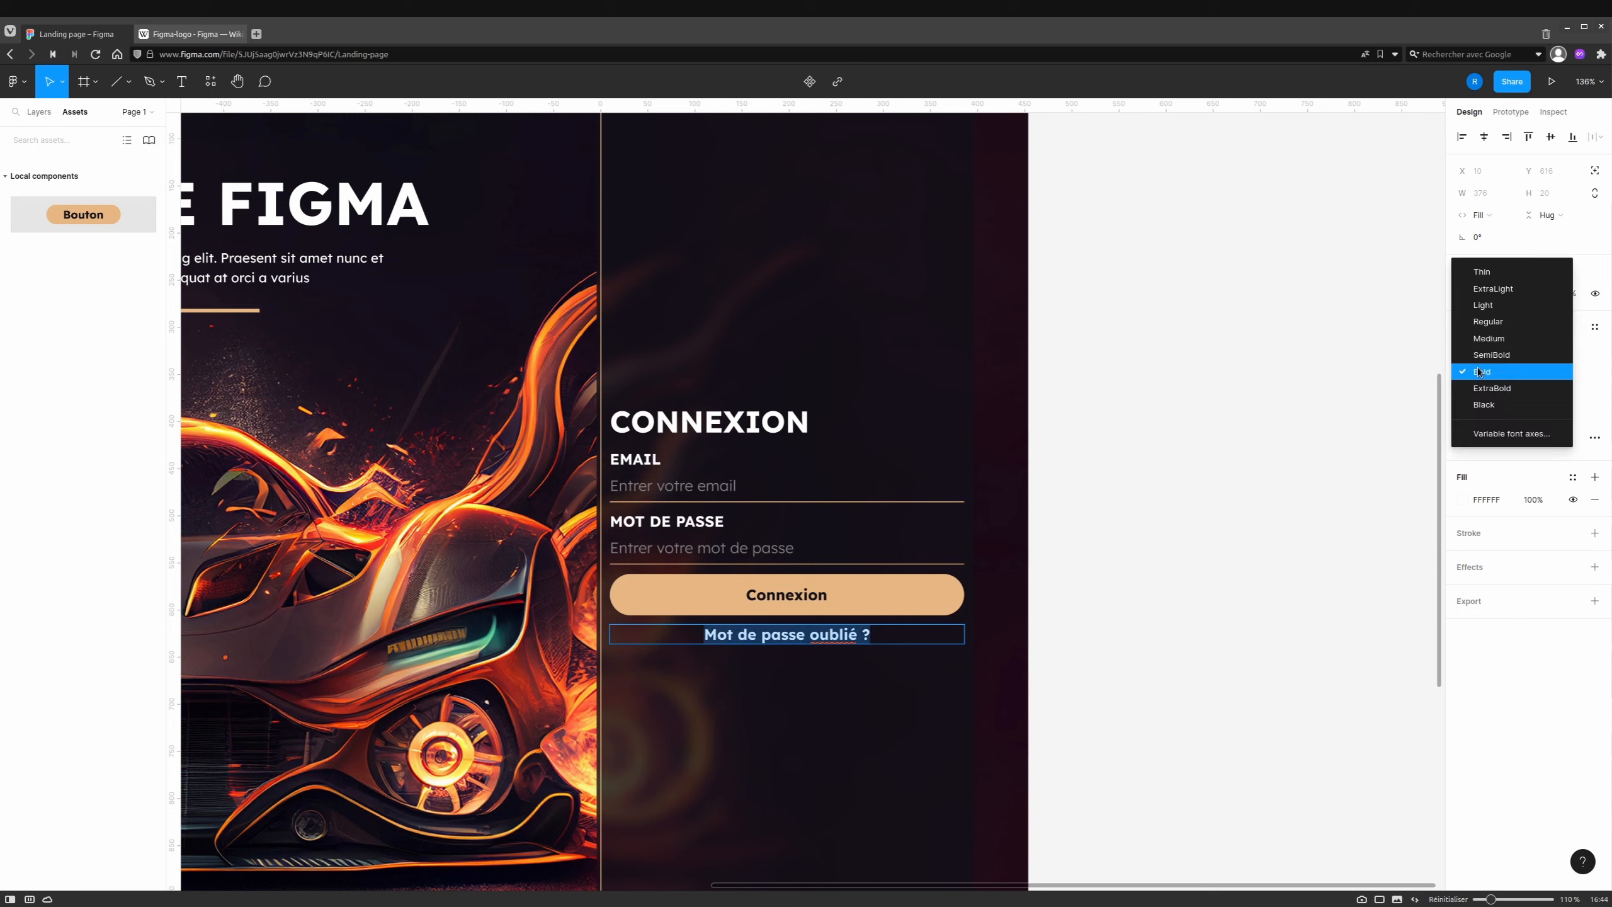
click(1497, 325)
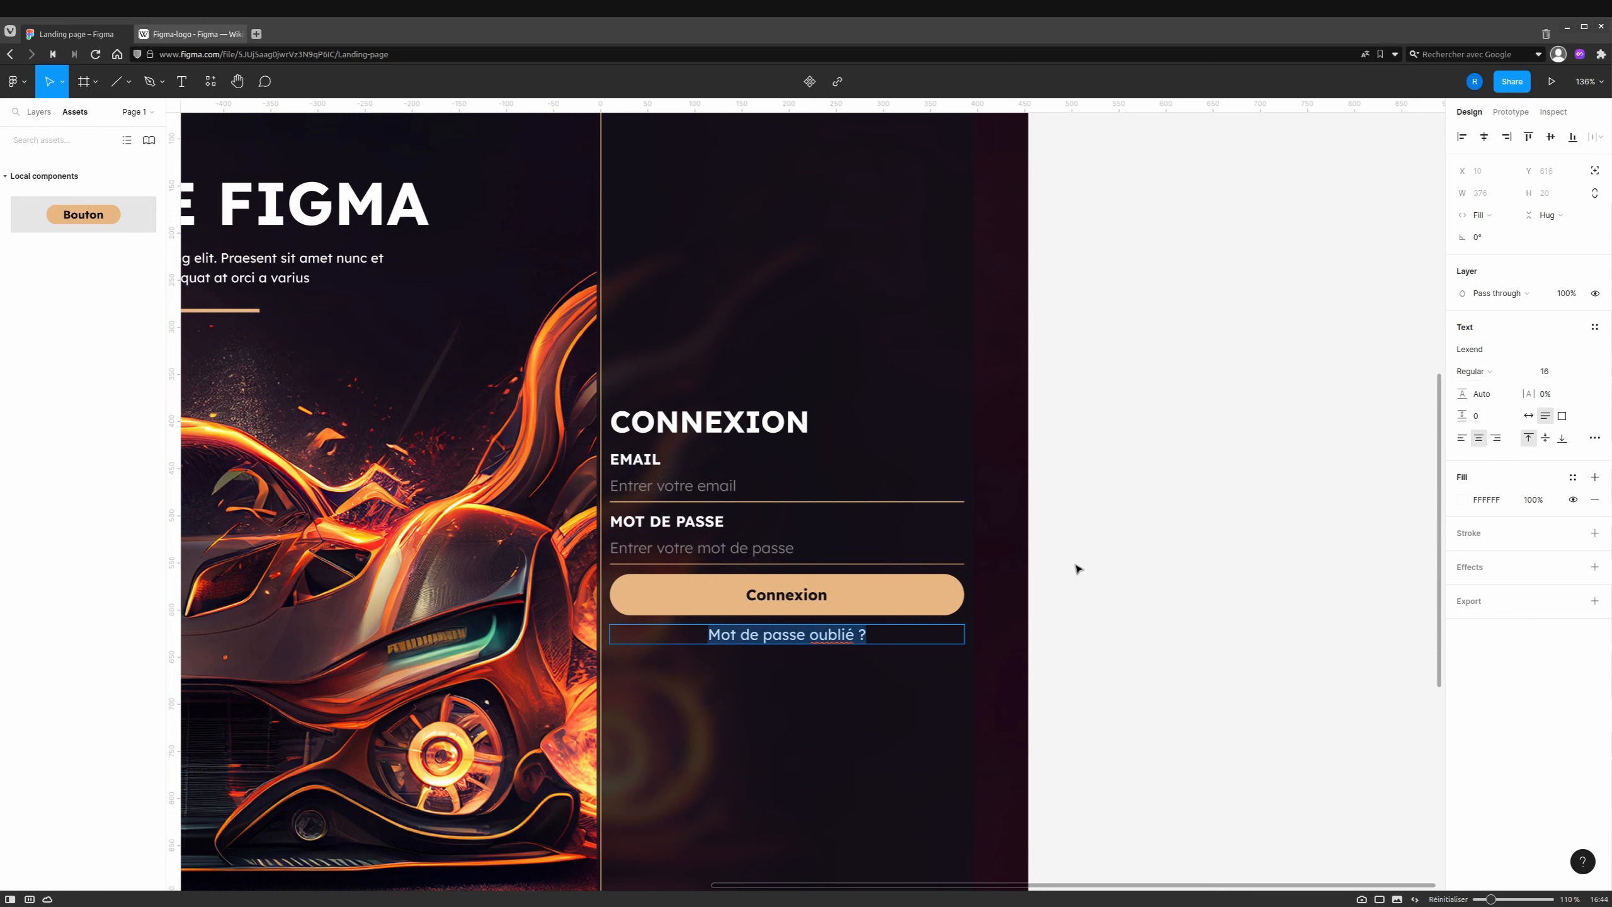
key(Escape)
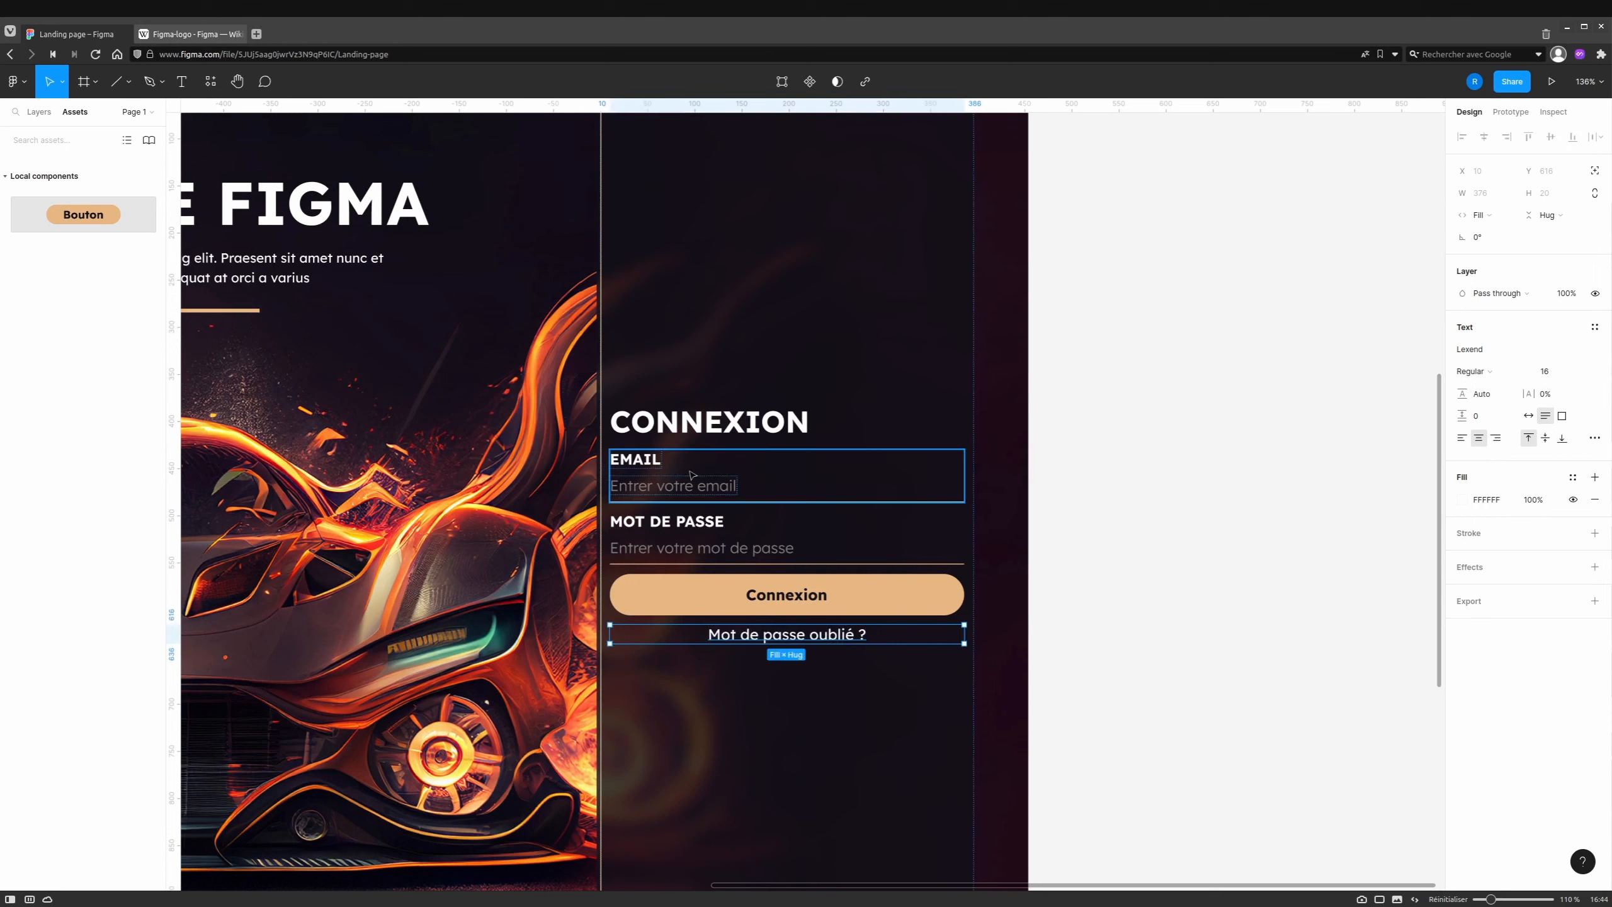
Wrap the email field, password field and Connexion button together in an auto layout frame.
click(695, 525)
shift+click(736, 483)
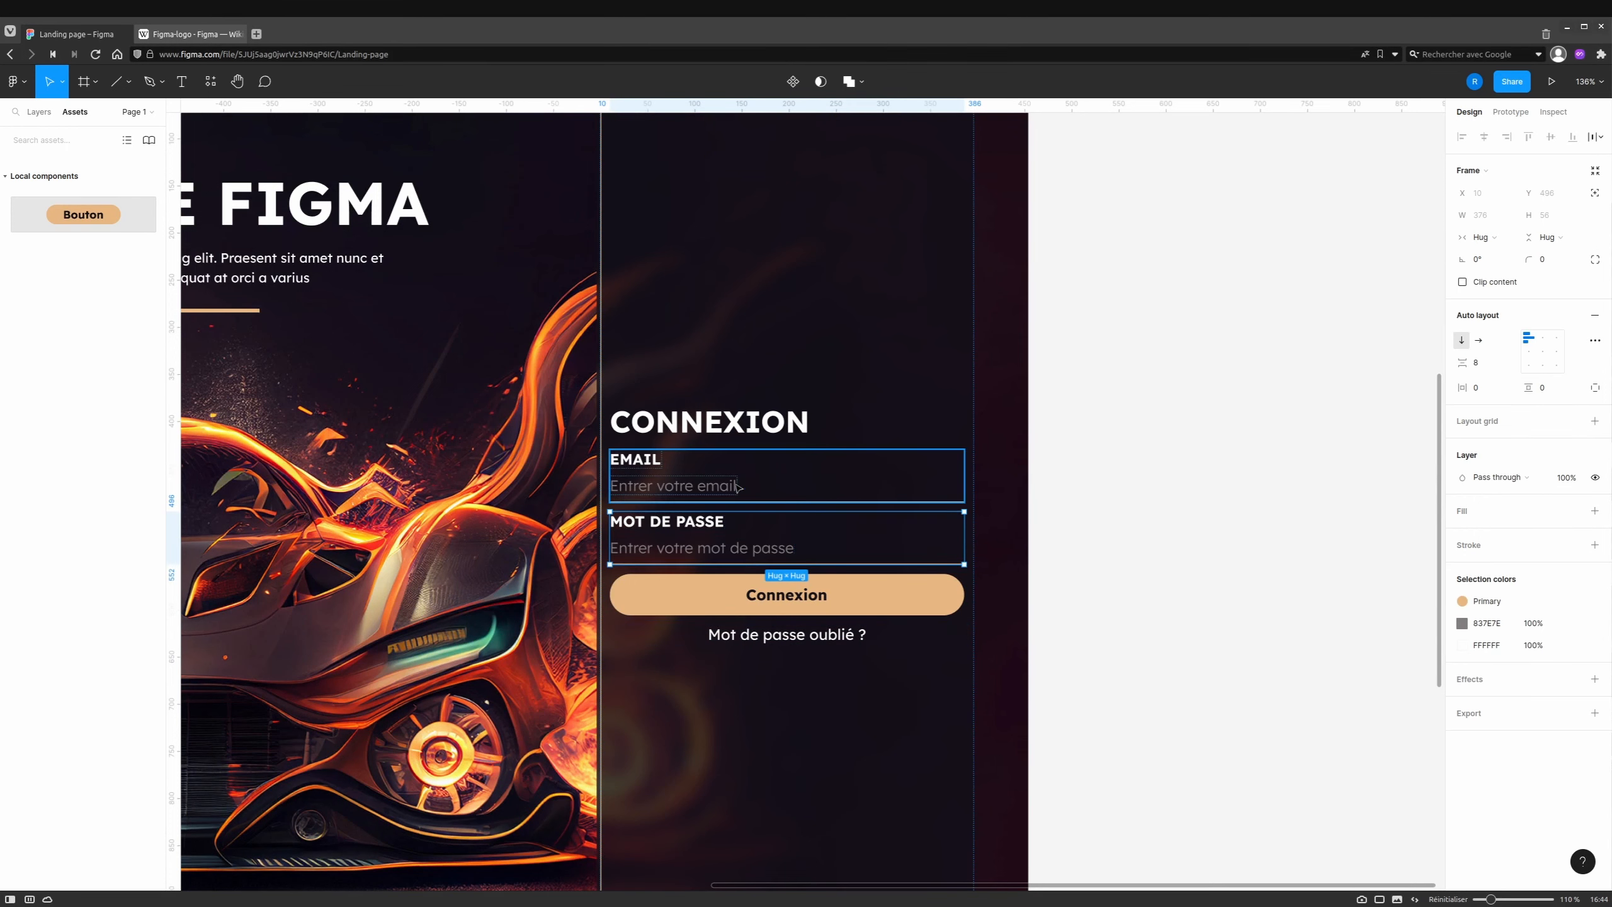
shift+click(746, 593)
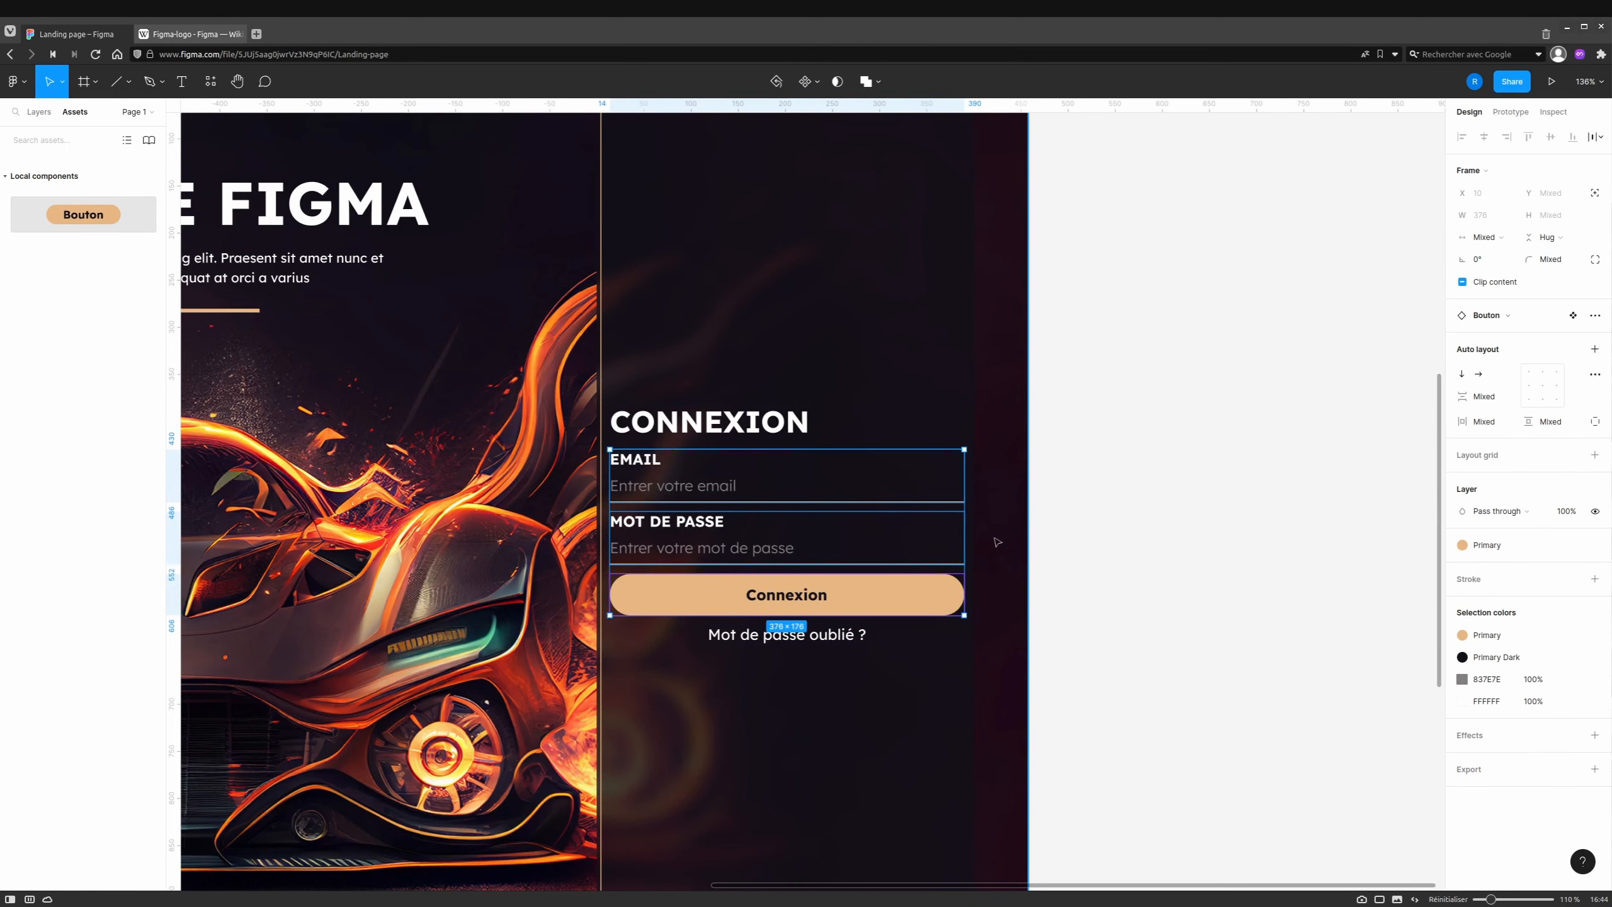
click(38, 111)
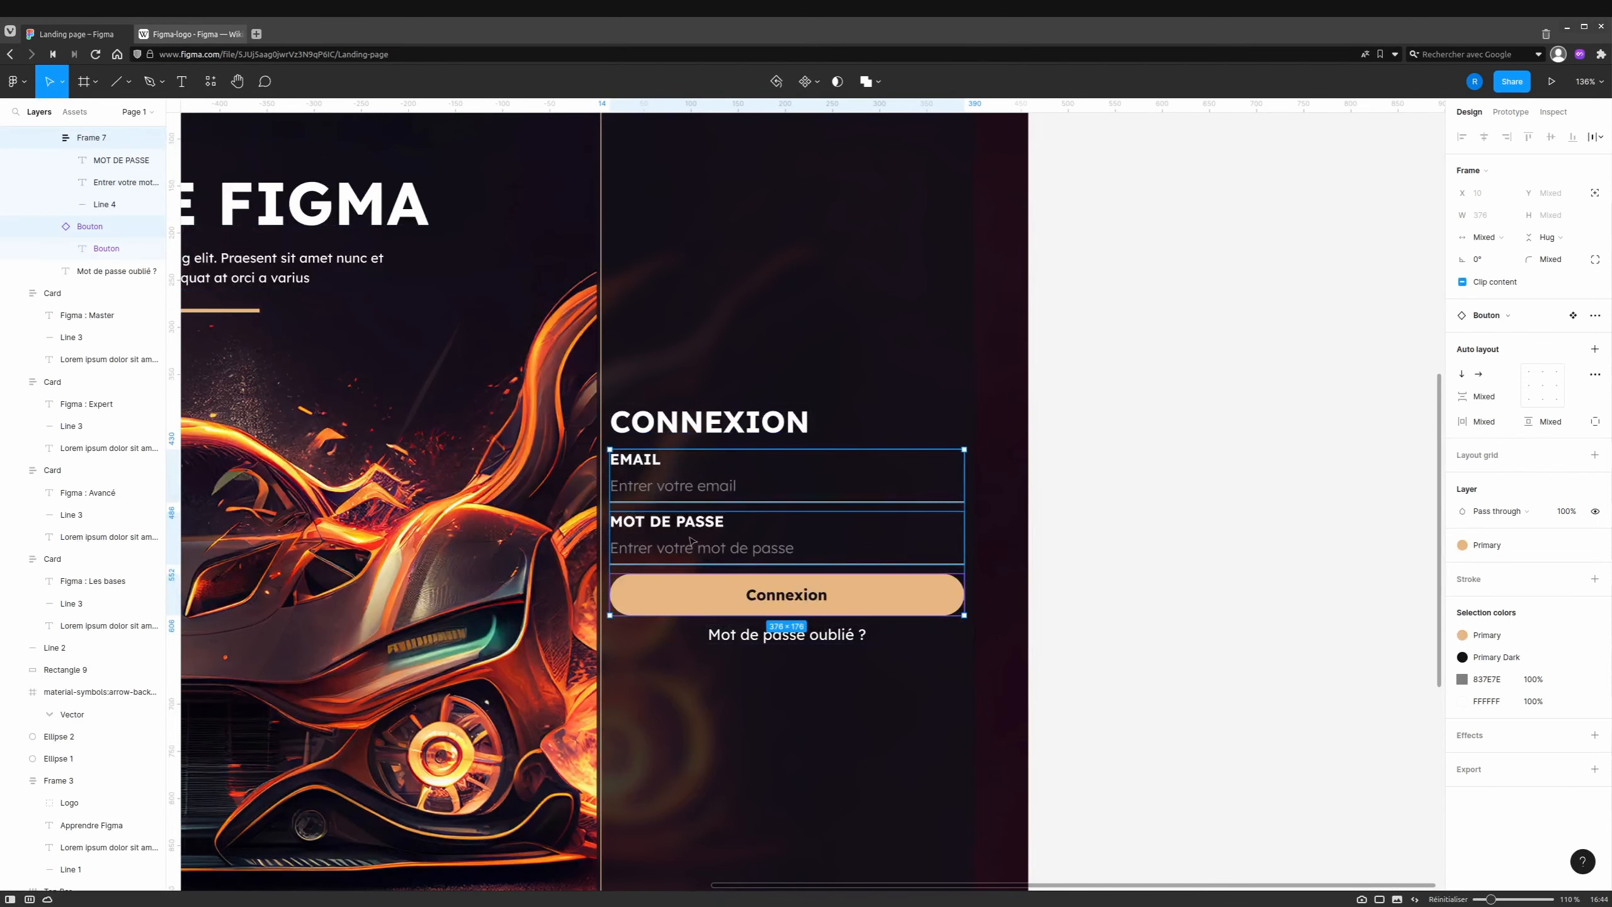
key(shift+a)
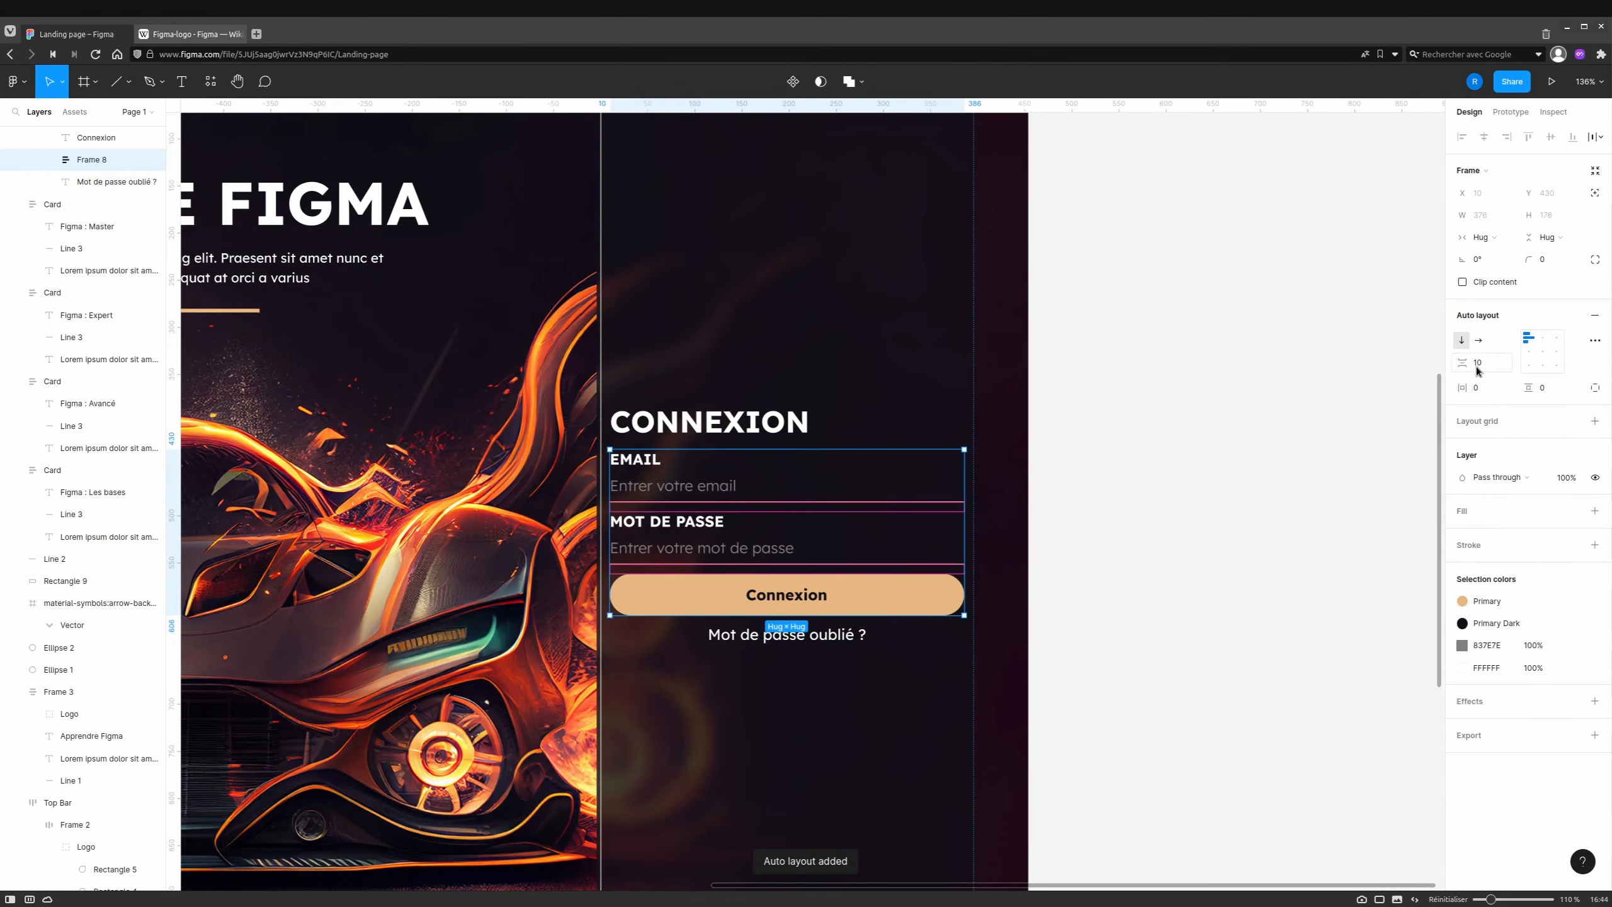
Set the vertical spacing between the fields and the Connexion button in the new auto layout frame to 32.
click(1477, 363)
text(15)
key(Return)
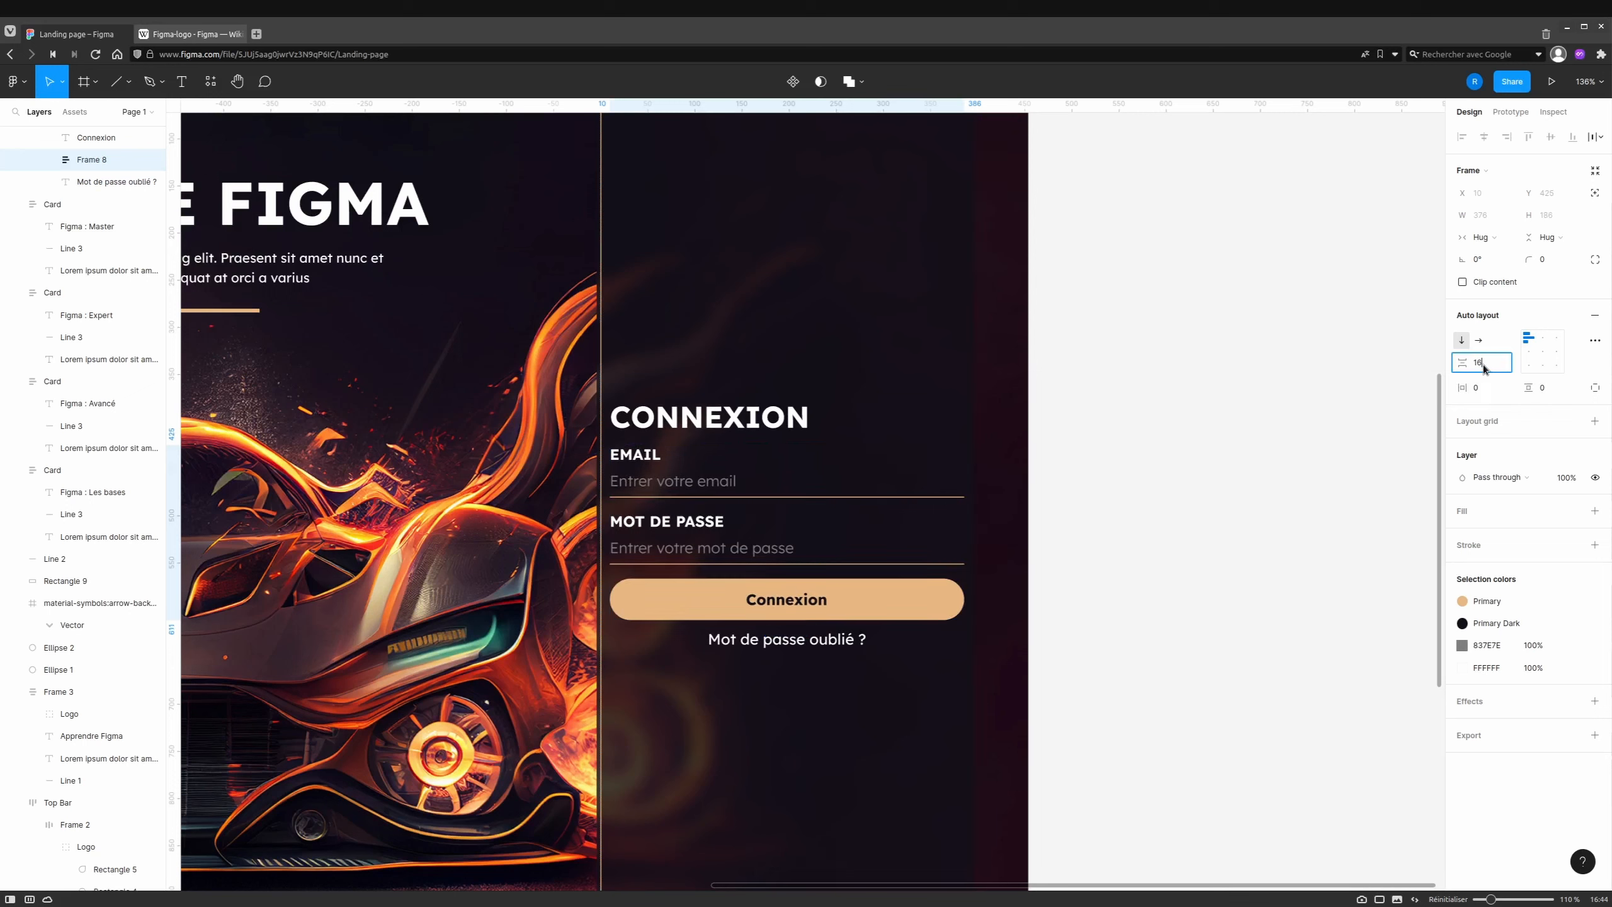
key(Return)
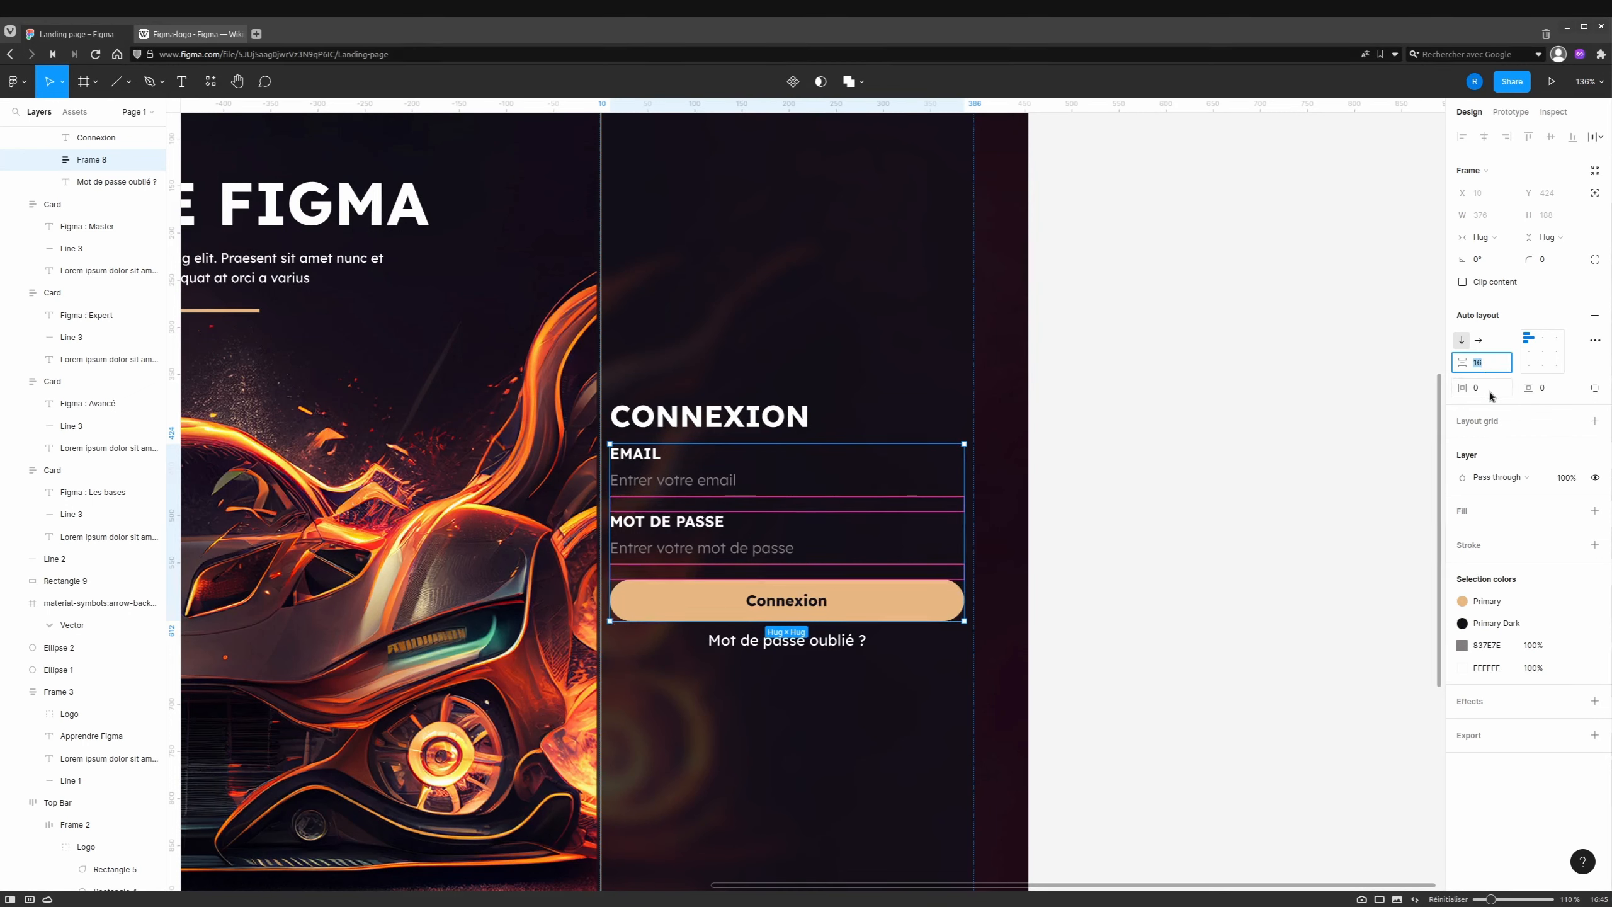
text(32)
key(Return)
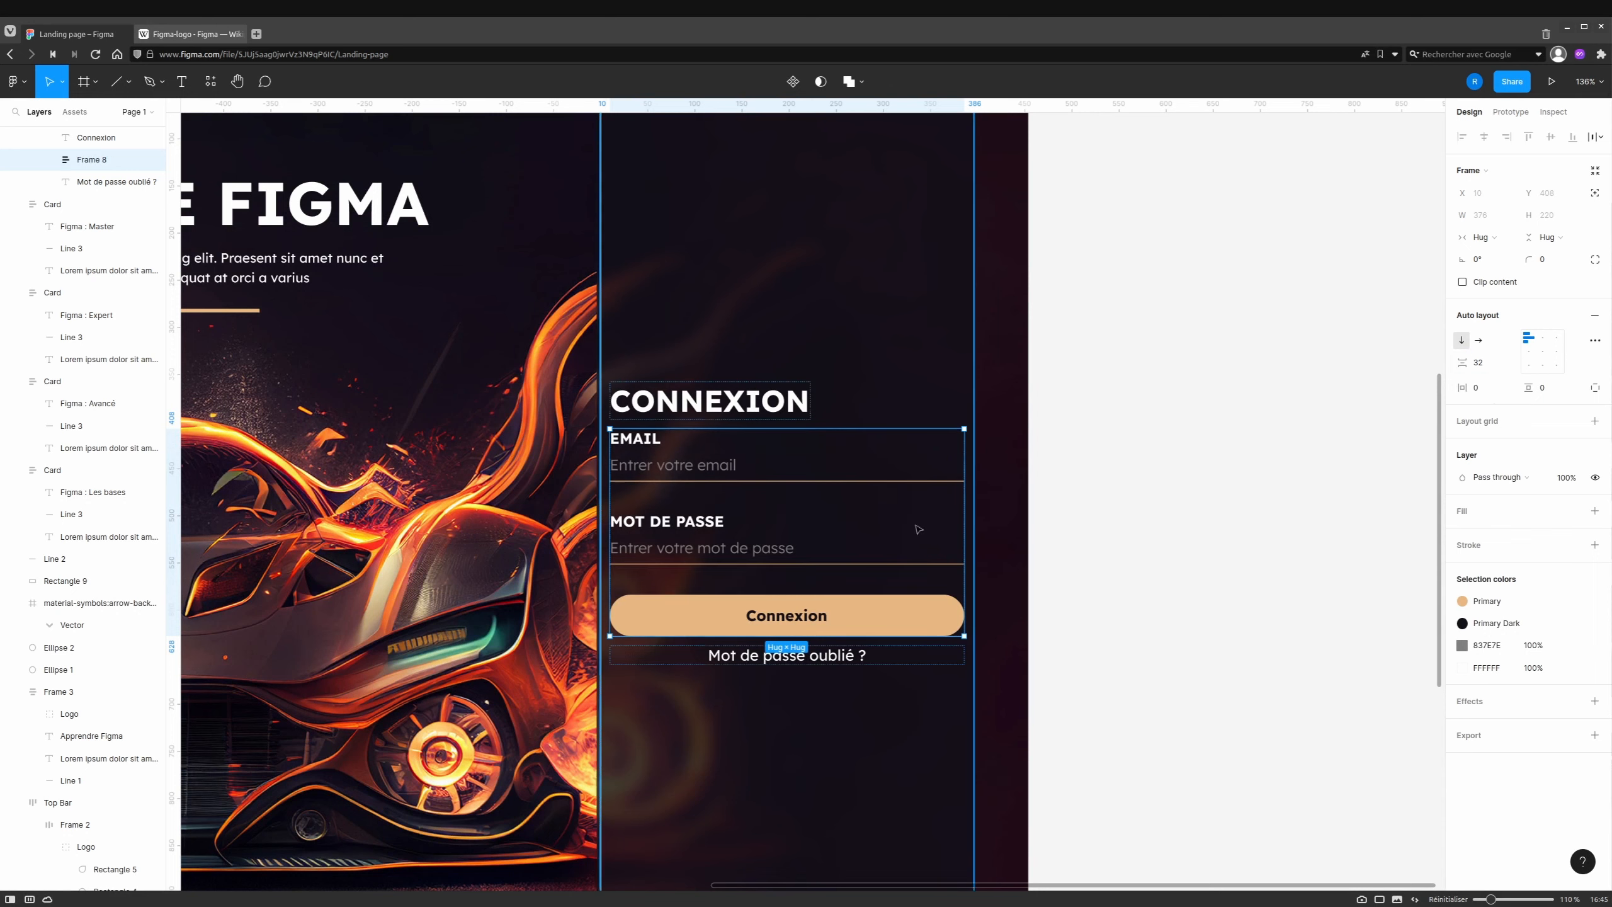
Set the vertical spacing between items in Frame 5 to 32.
click(824, 285)
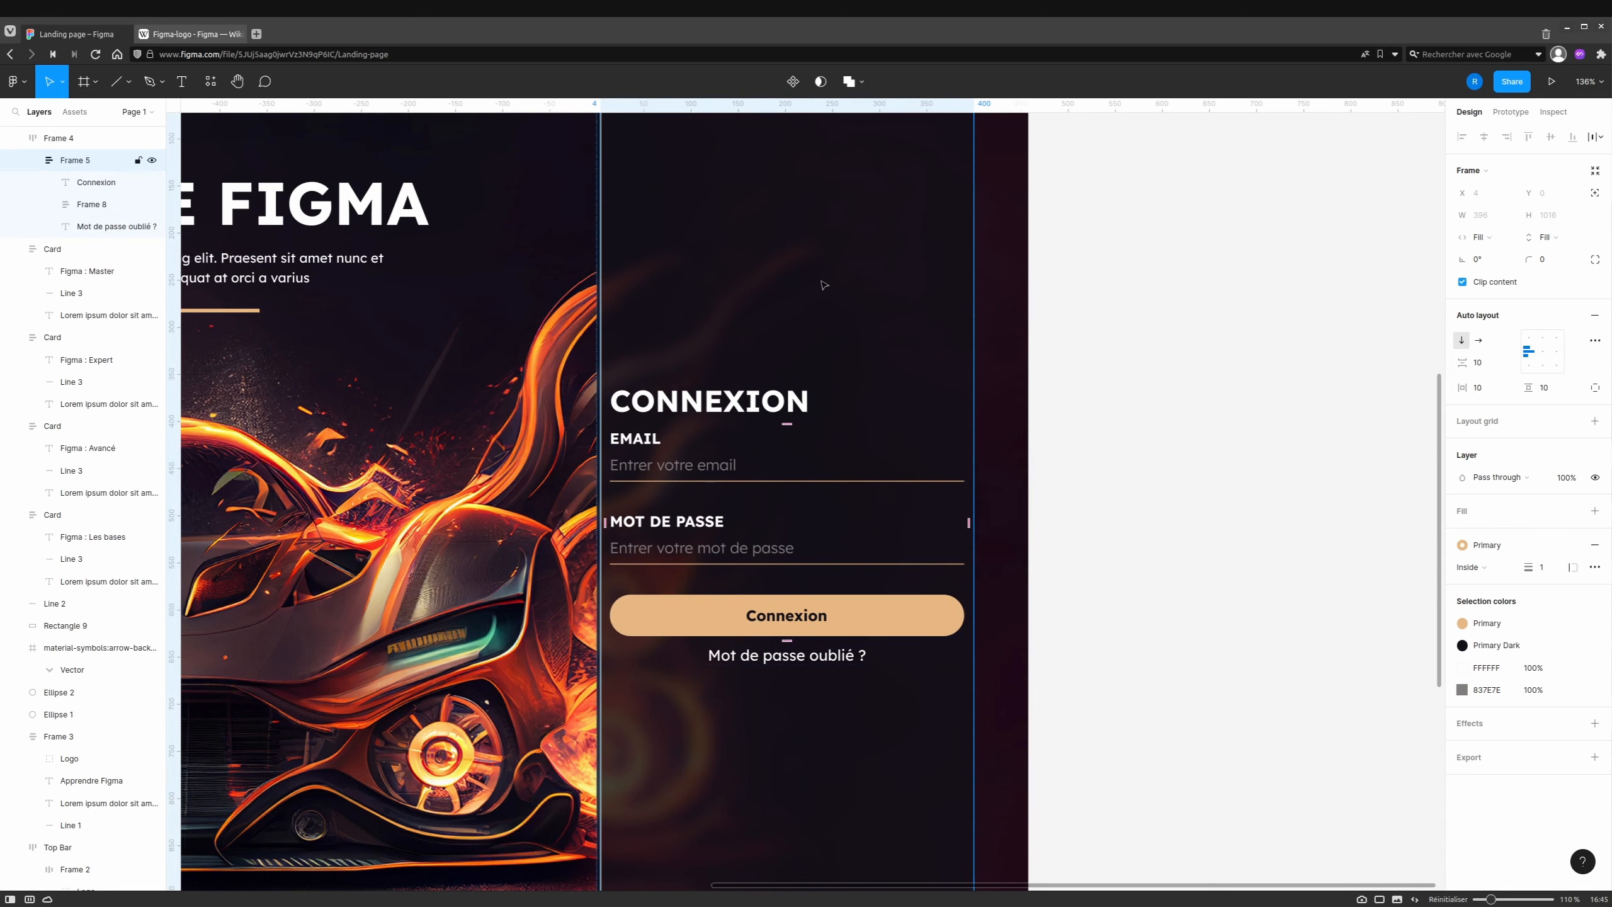
click(1481, 365)
text(32)
key(Return)
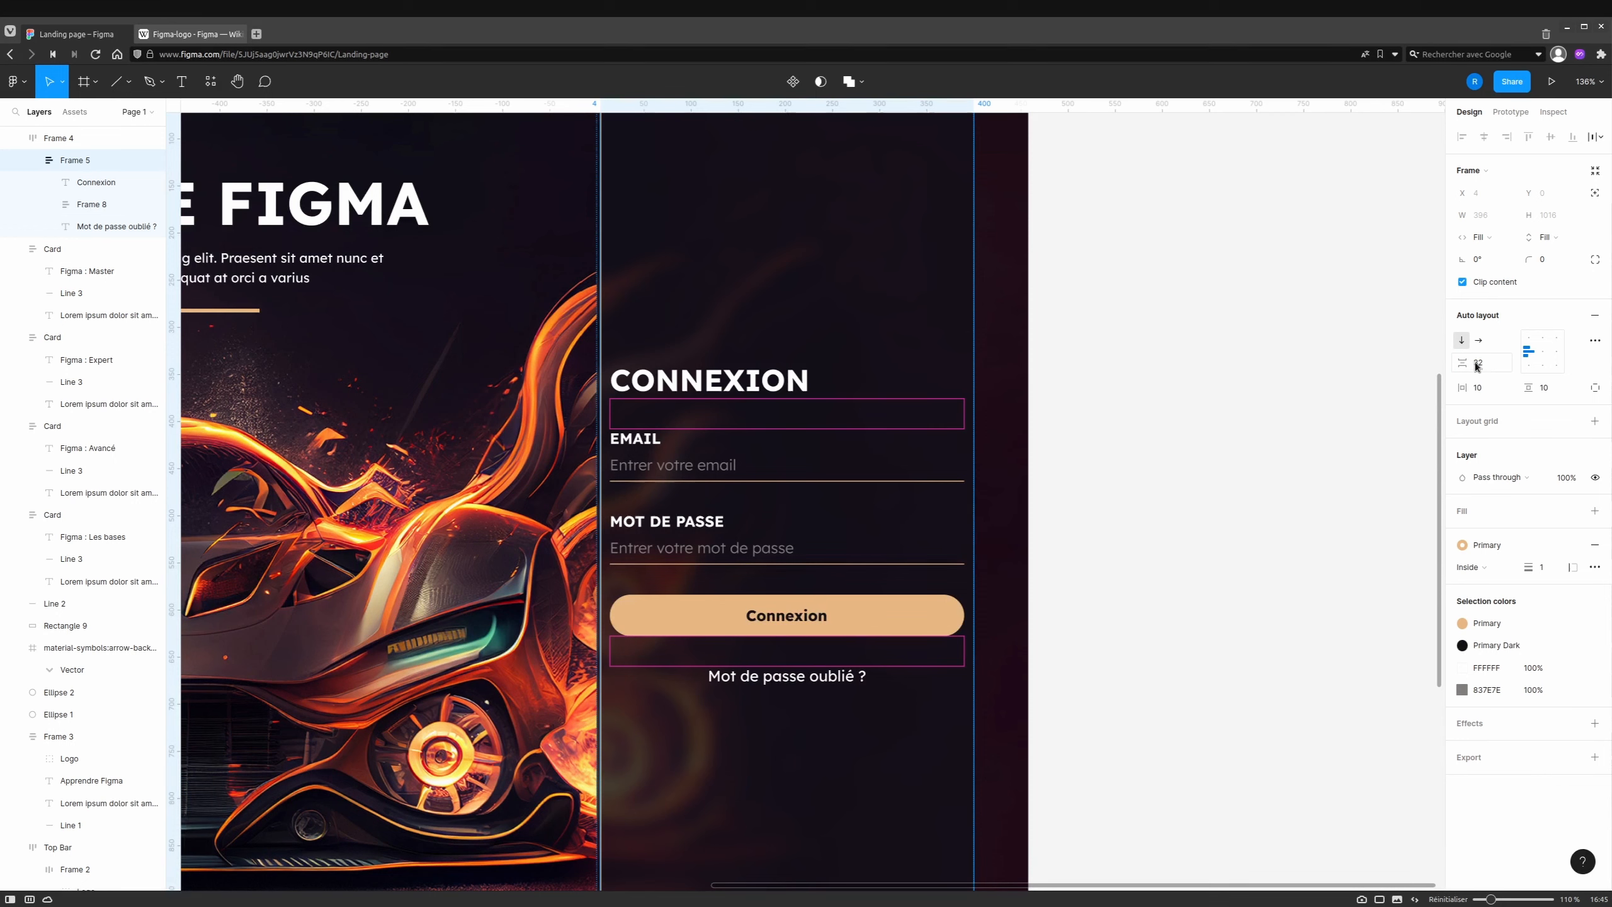
Set Frame 5's horizontal padding to 32 and its vertical padding to 0.
scroll(932, 346, up, 2)
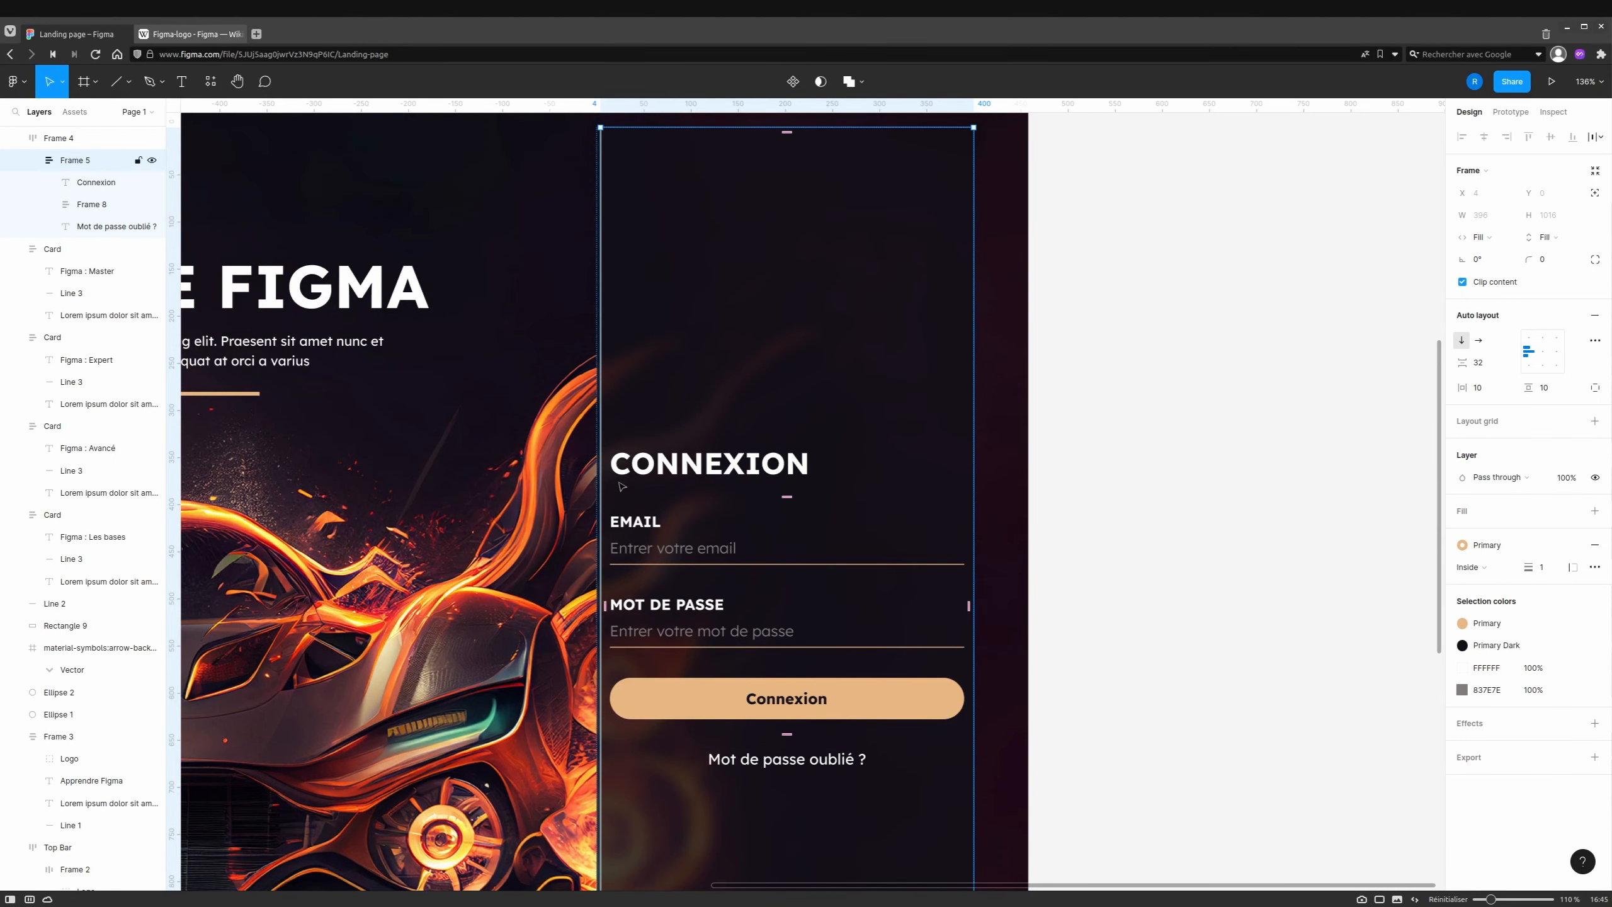
click(1482, 388)
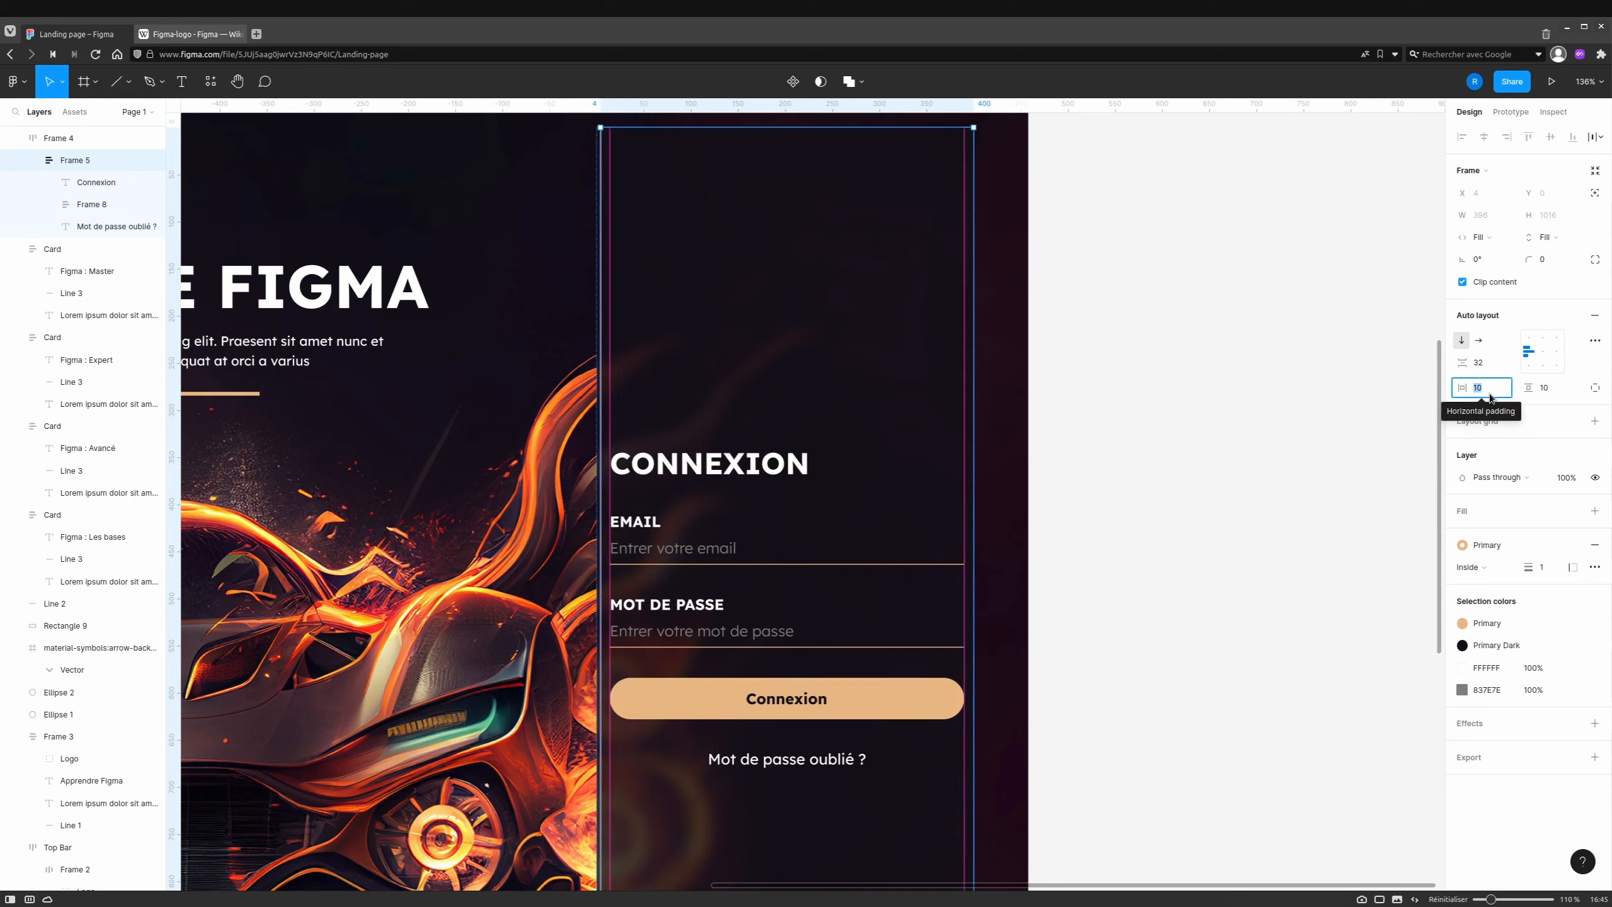
text(32)
key(Return)
click(1544, 388)
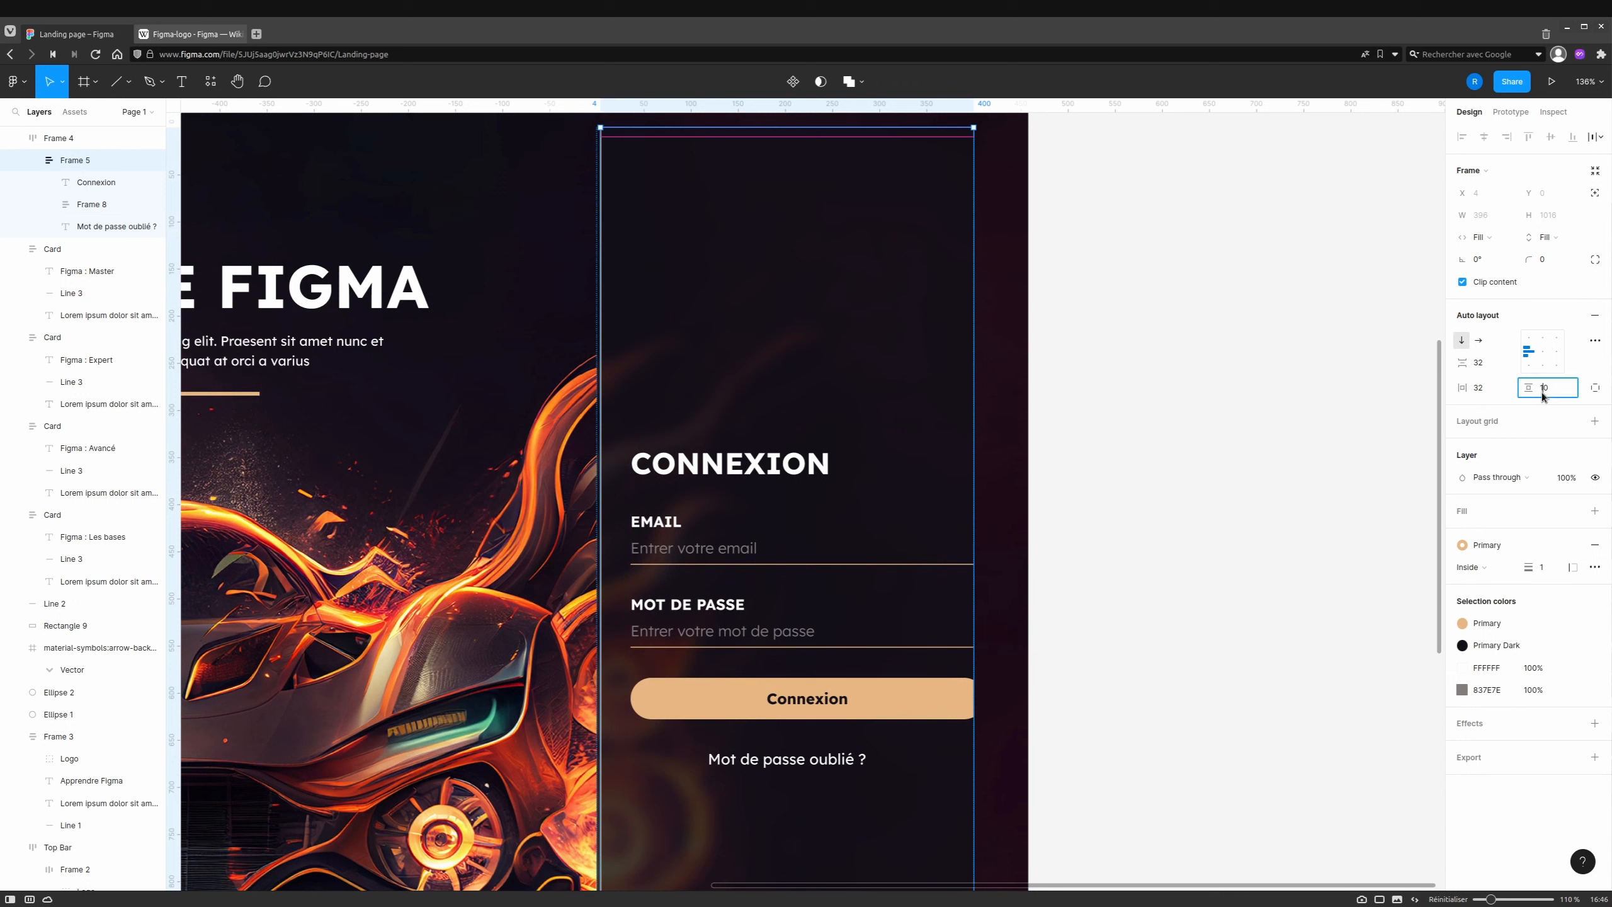
key(Return)
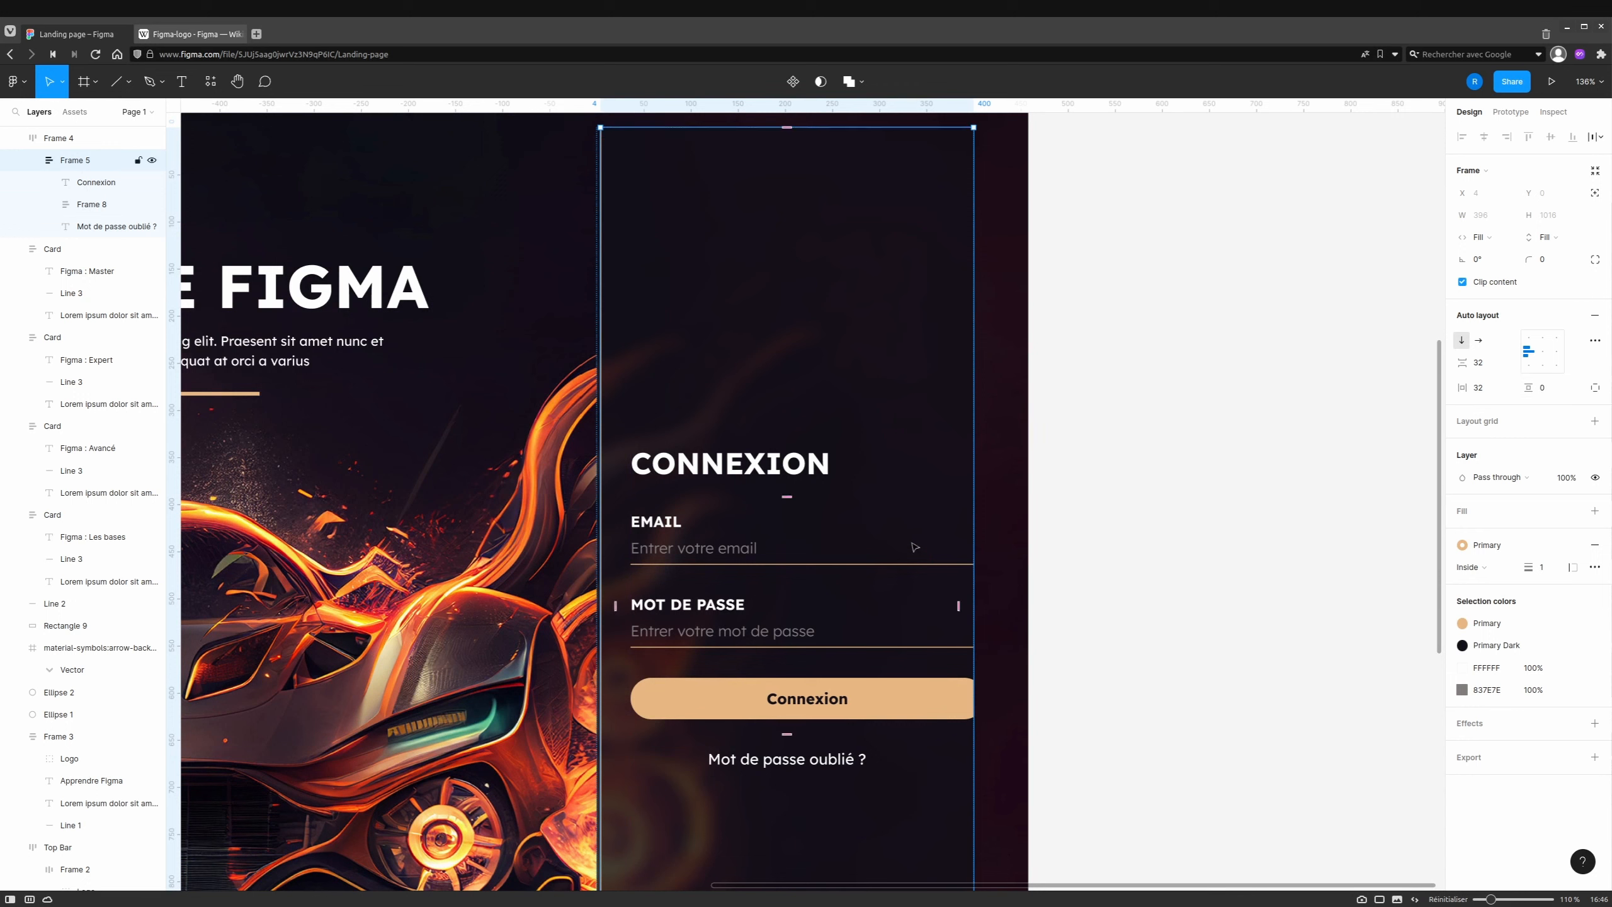
Make Frame 8, which holds the fields and the button, fill its container's width.
click(767, 464)
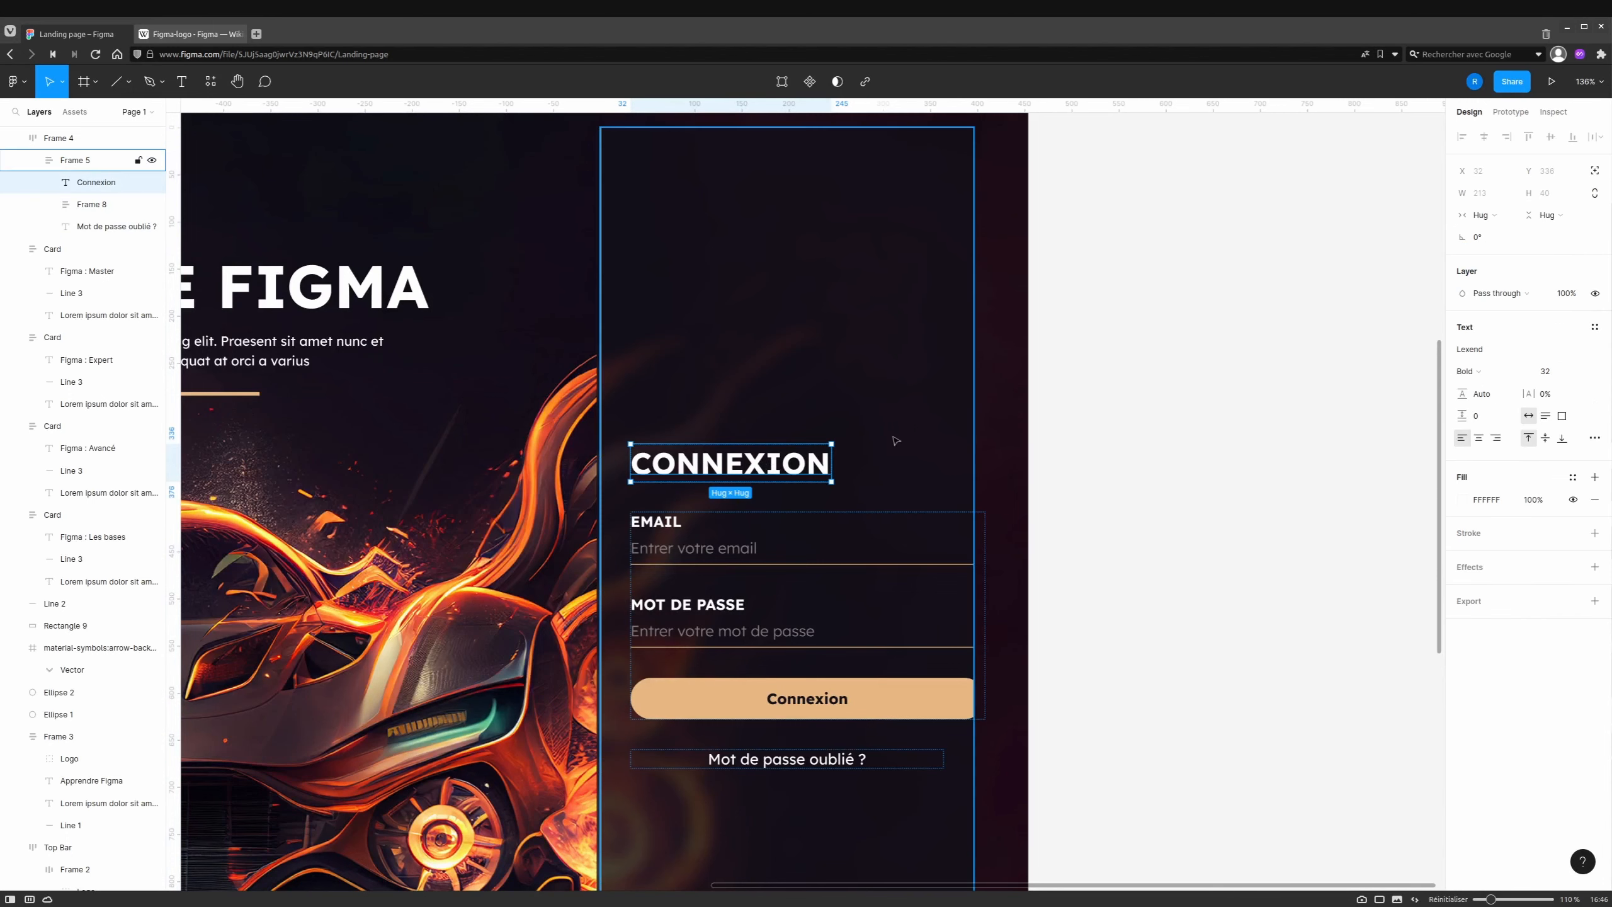
click(846, 562)
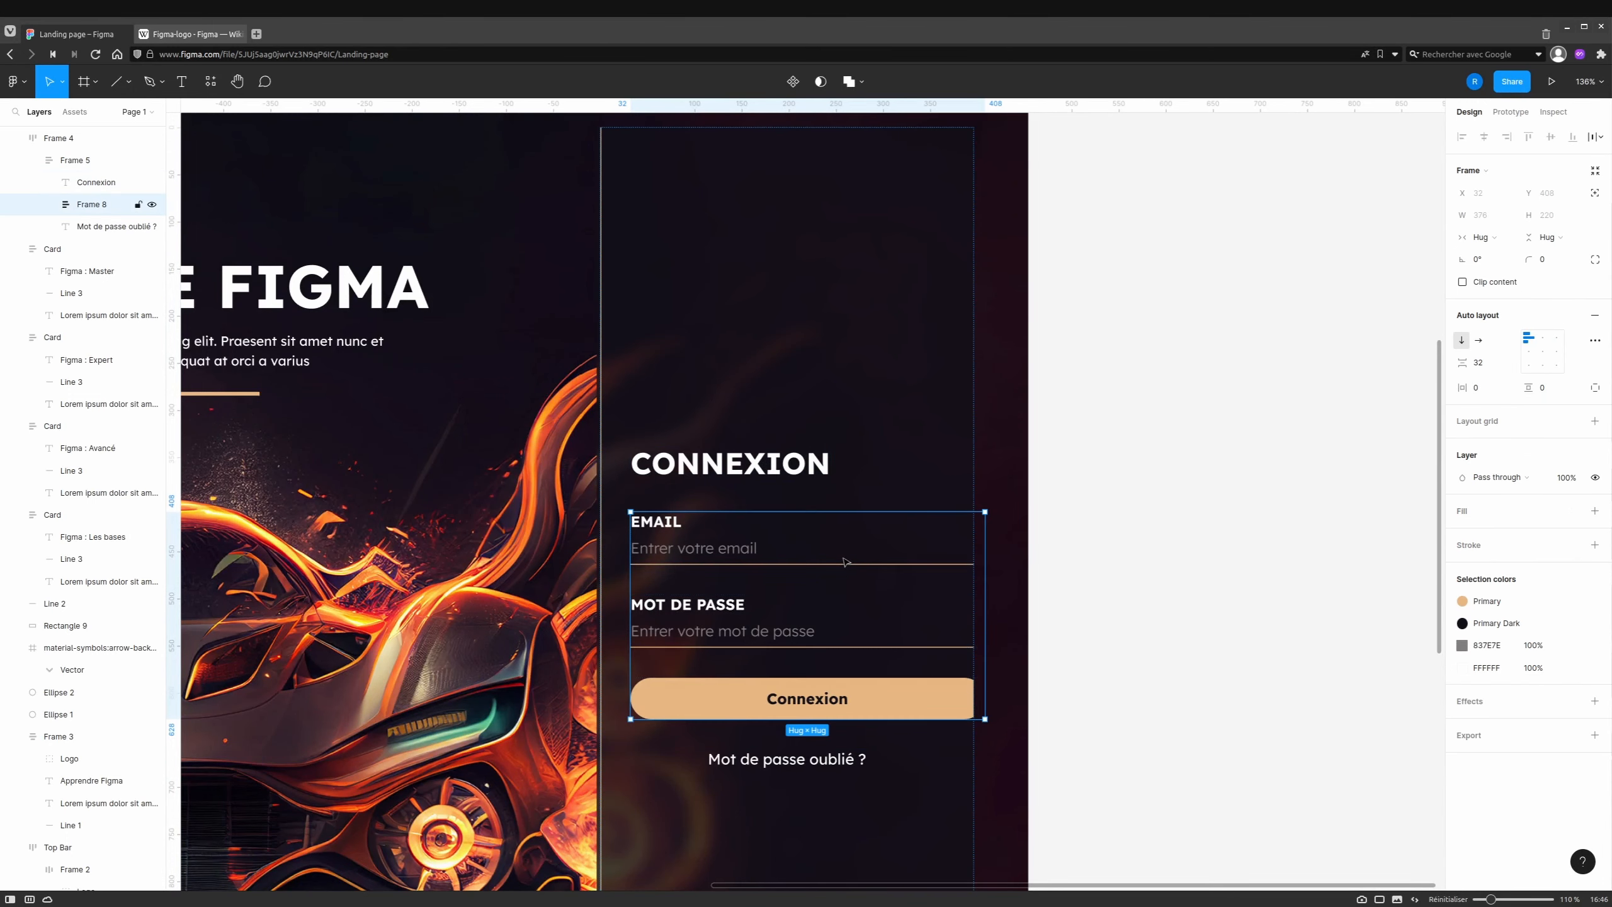
click(1507, 239)
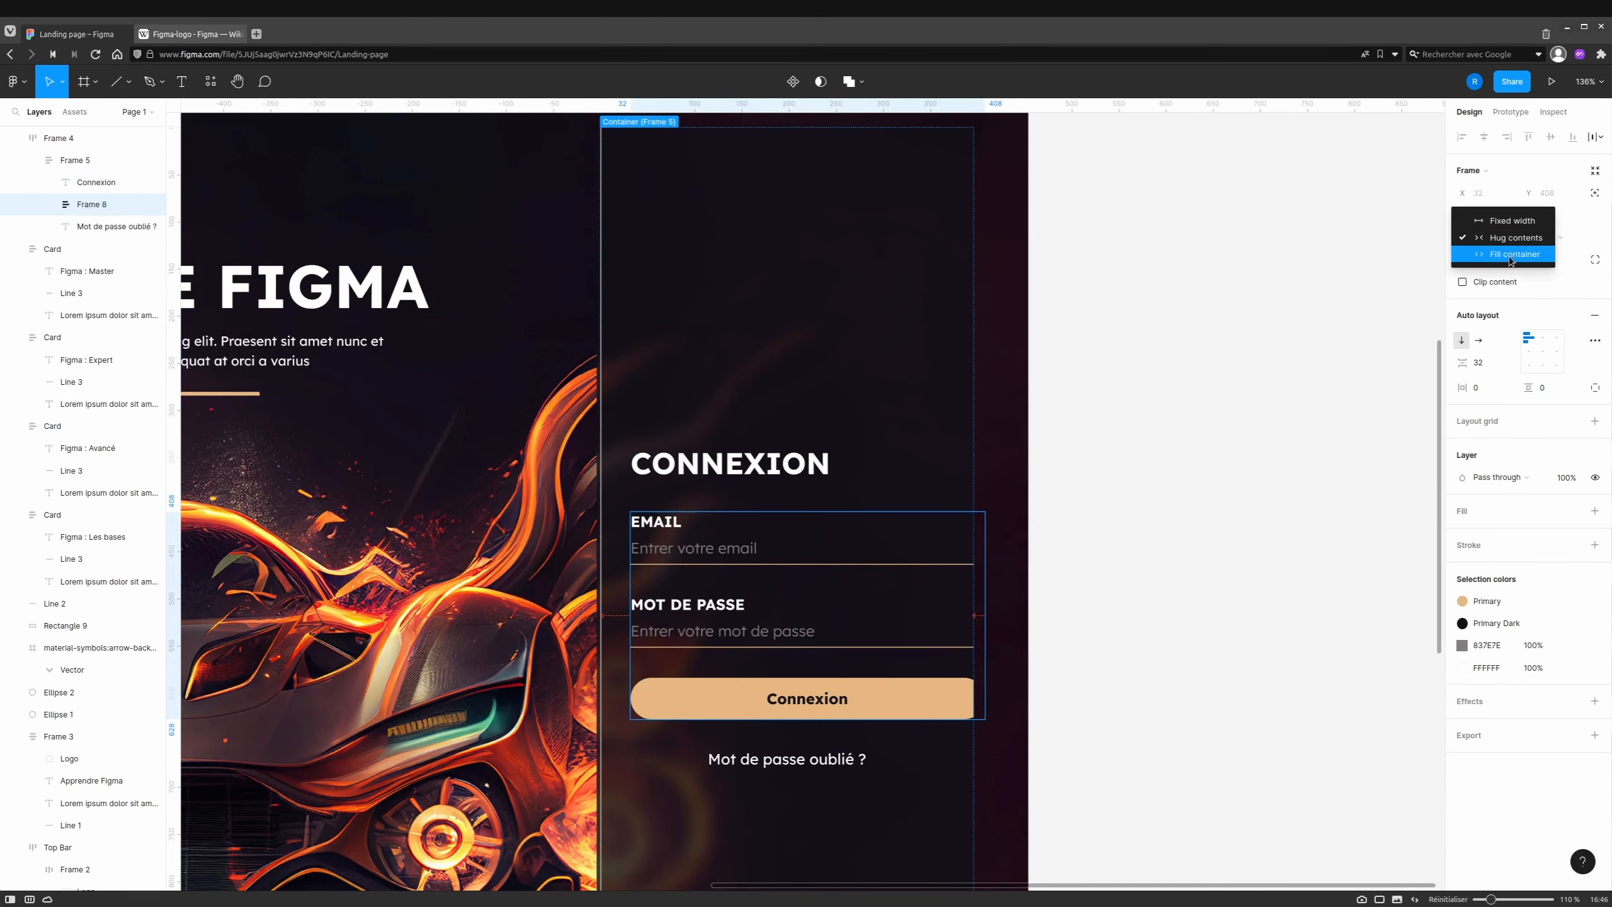
click(1511, 254)
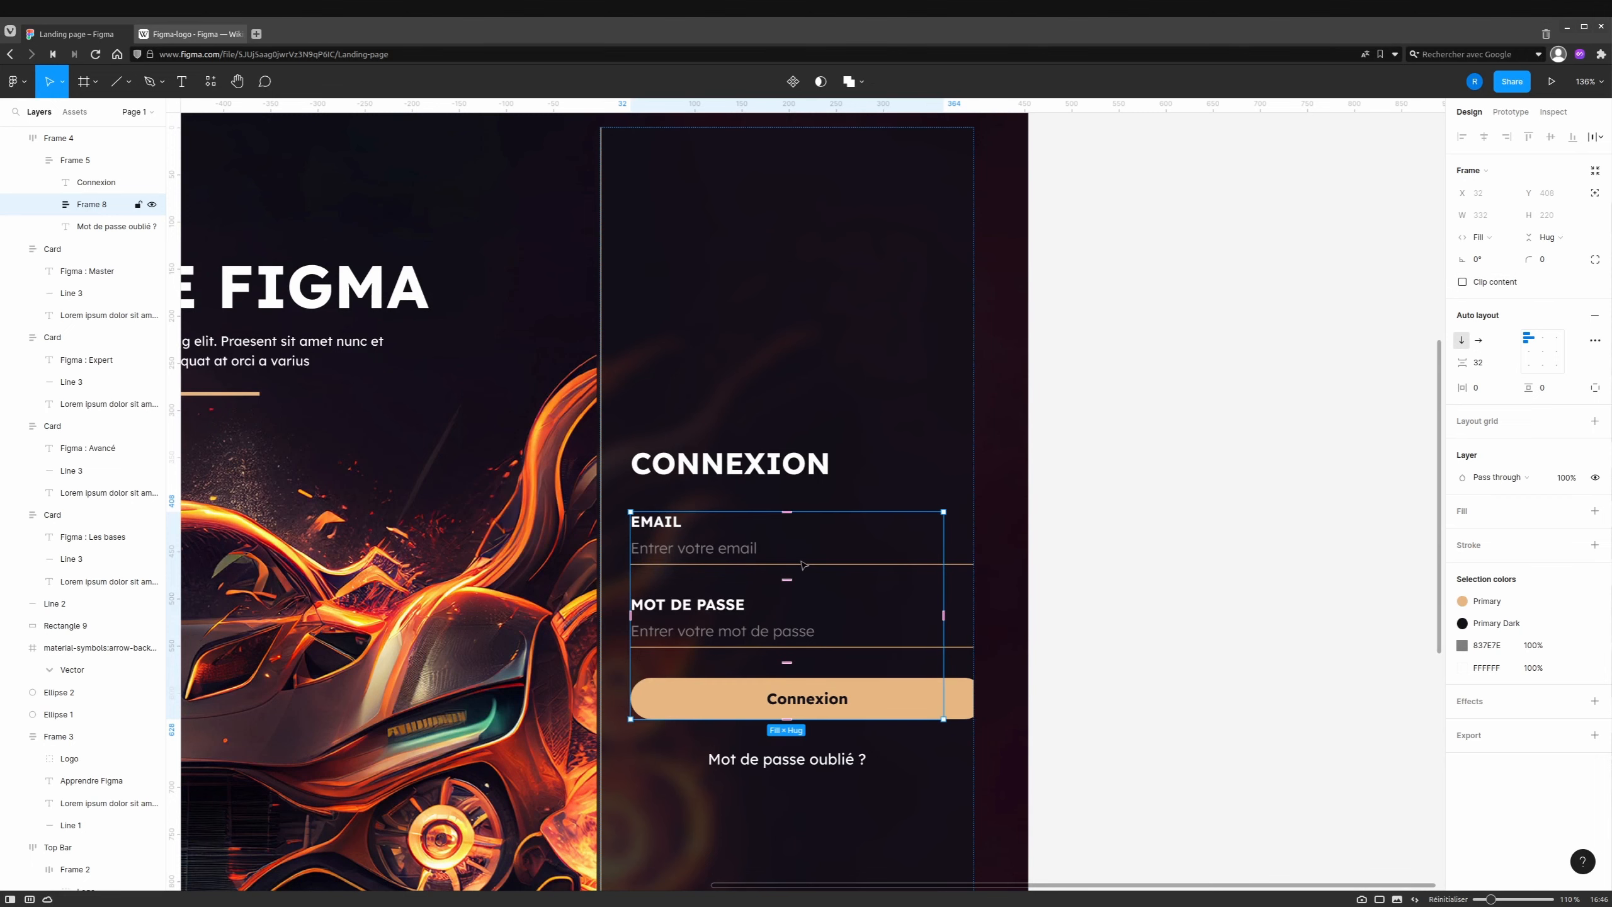
Make the EMAIL and MOT DE PASSE field frames fill their container's width.
double_click(714, 565)
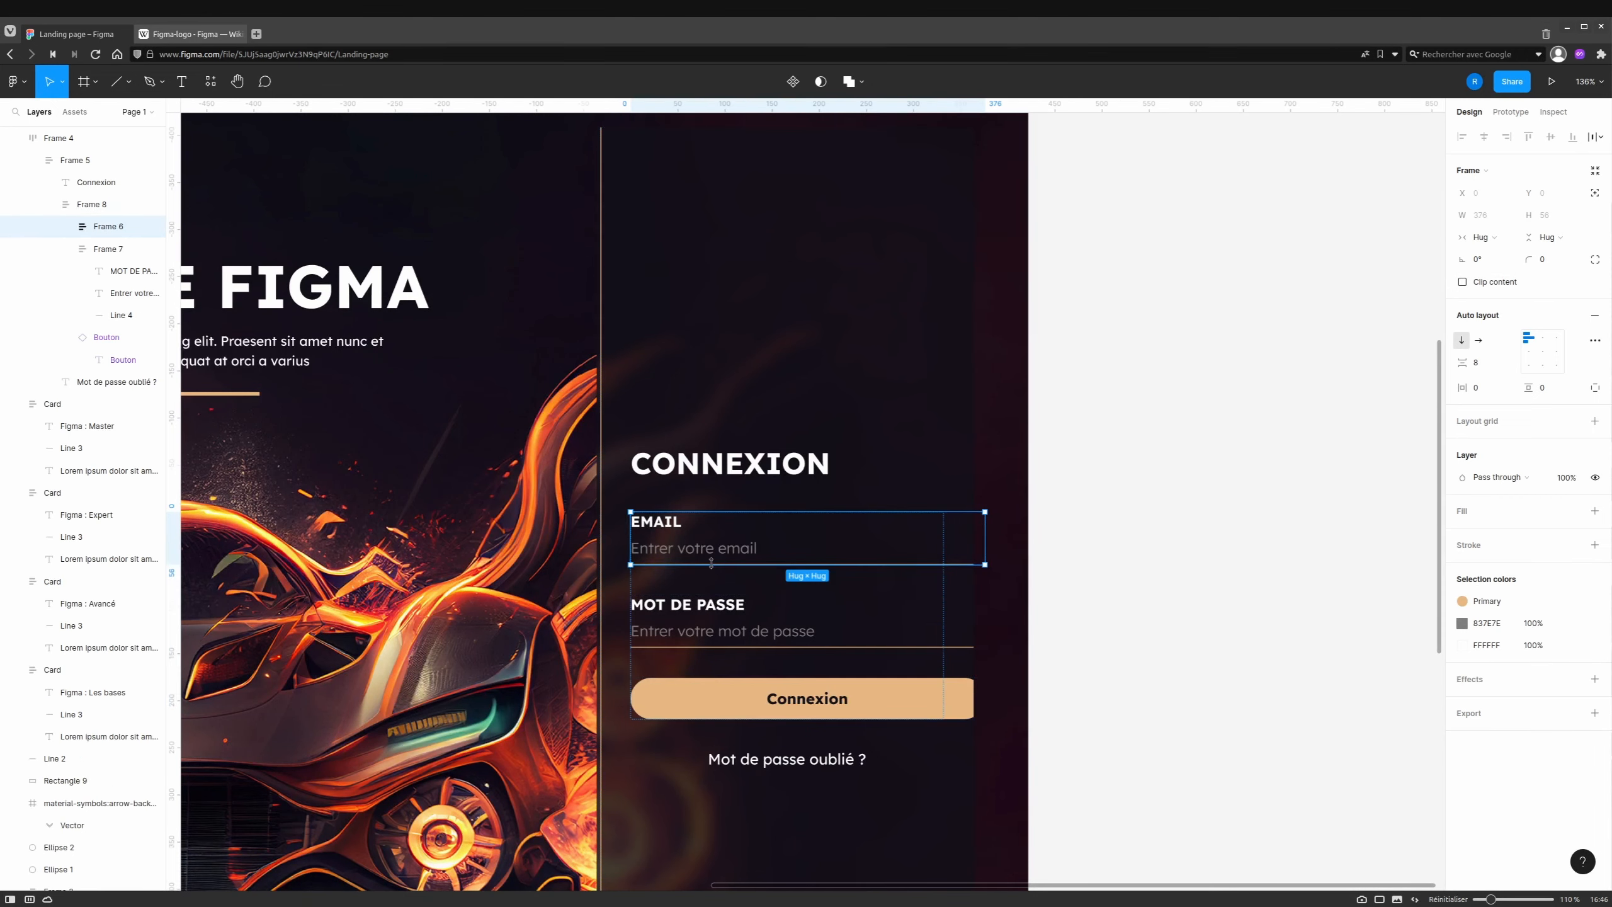
double_click(714, 565)
click(724, 549)
click(838, 525)
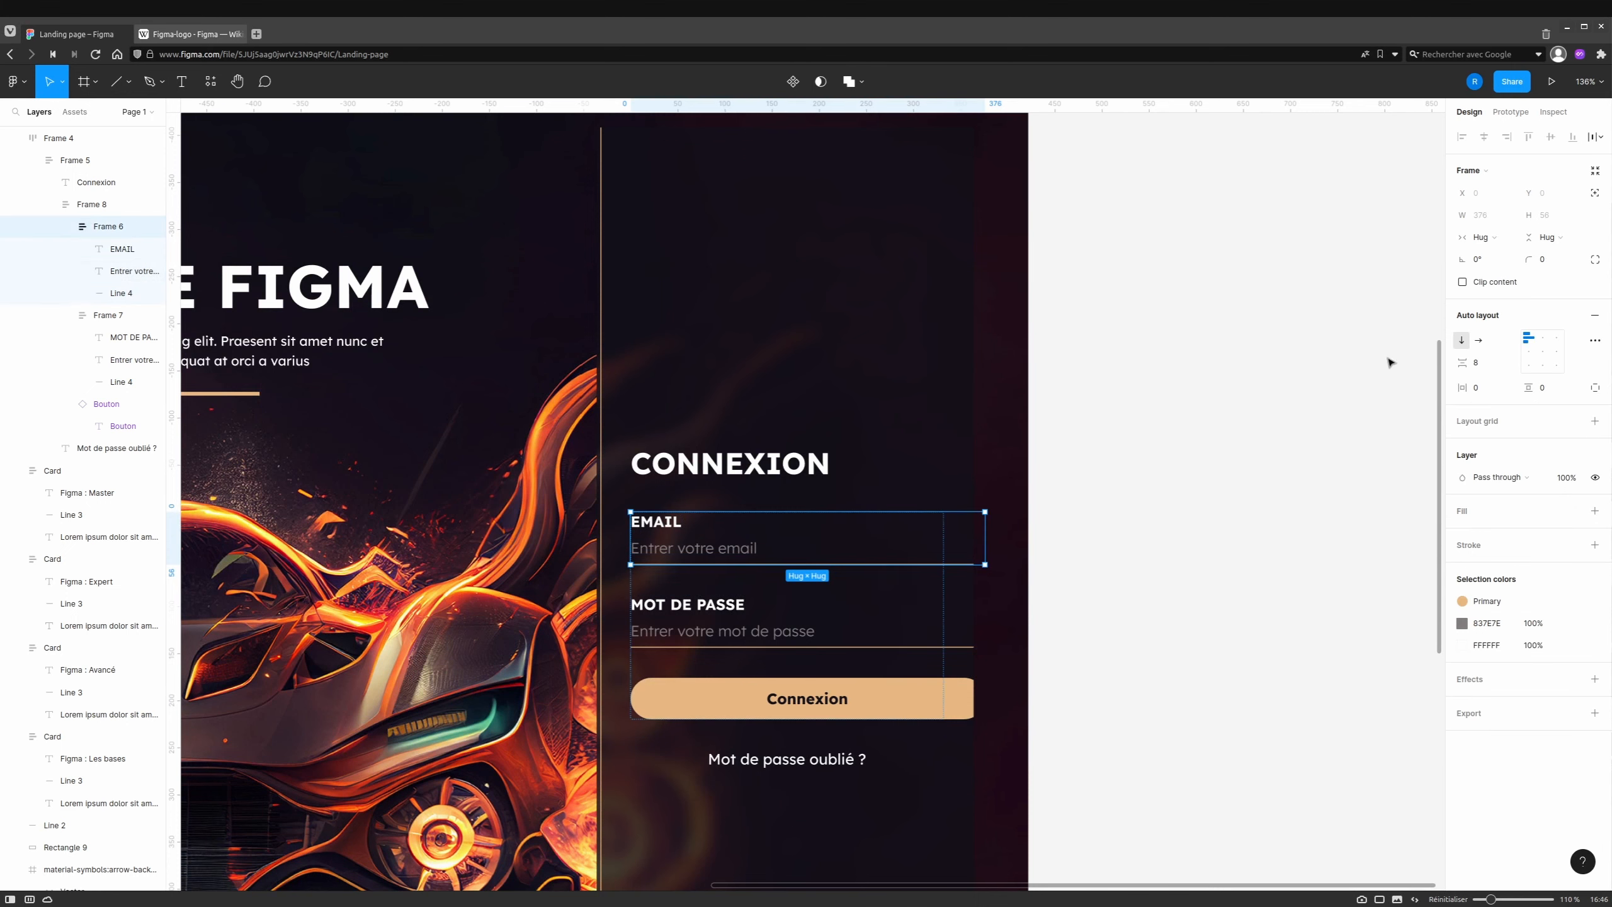
click(1492, 238)
click(1498, 254)
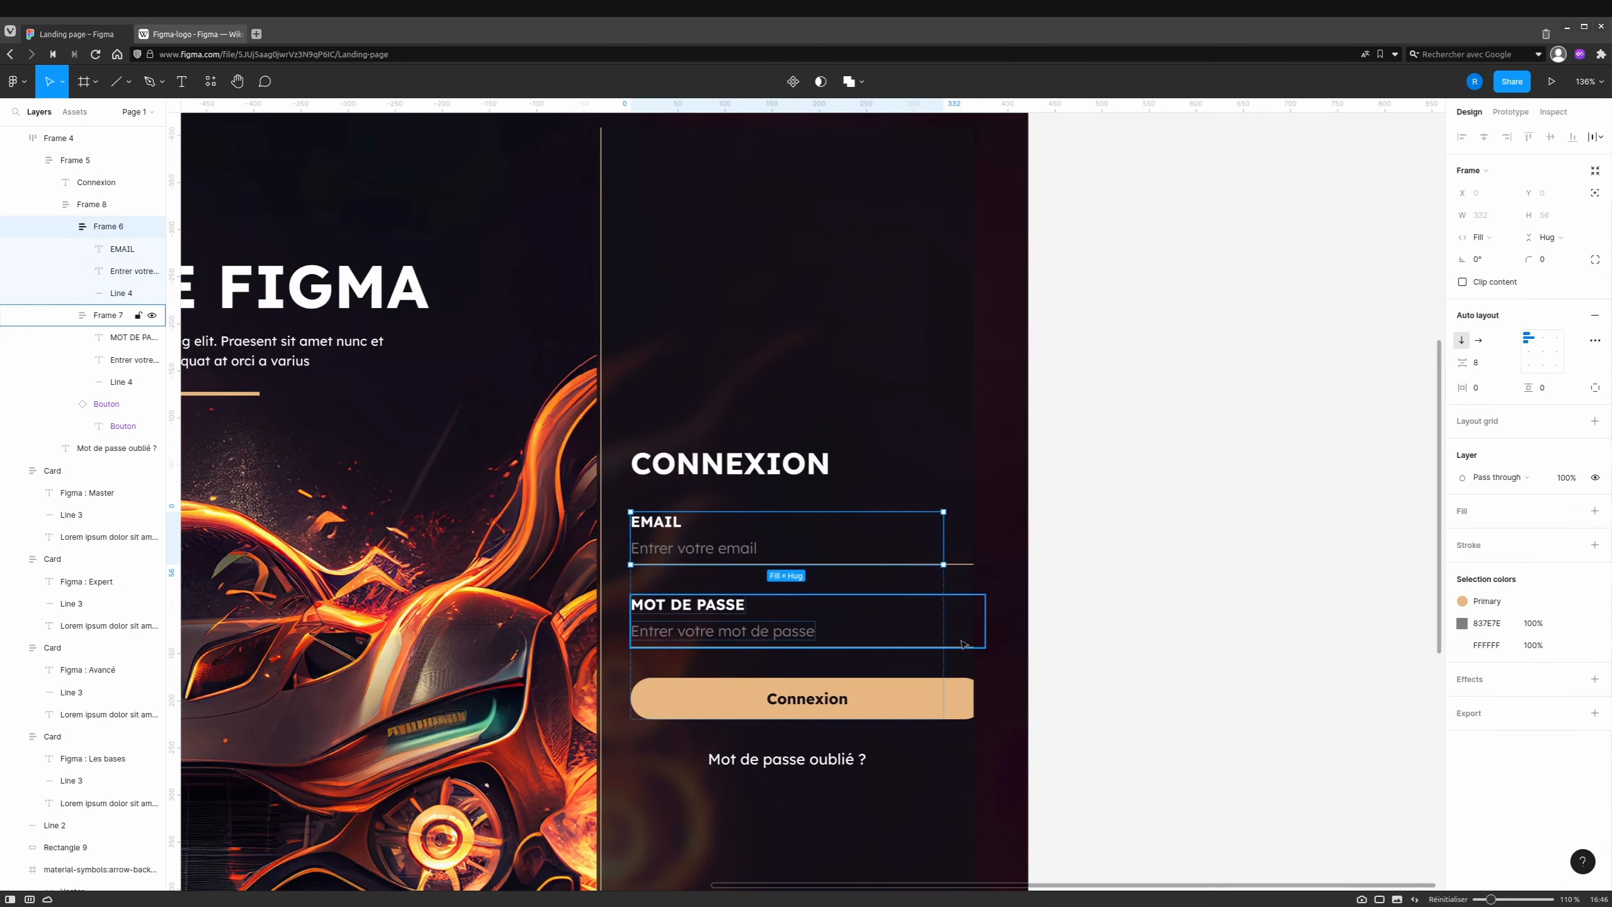
click(958, 621)
click(1492, 238)
click(1496, 254)
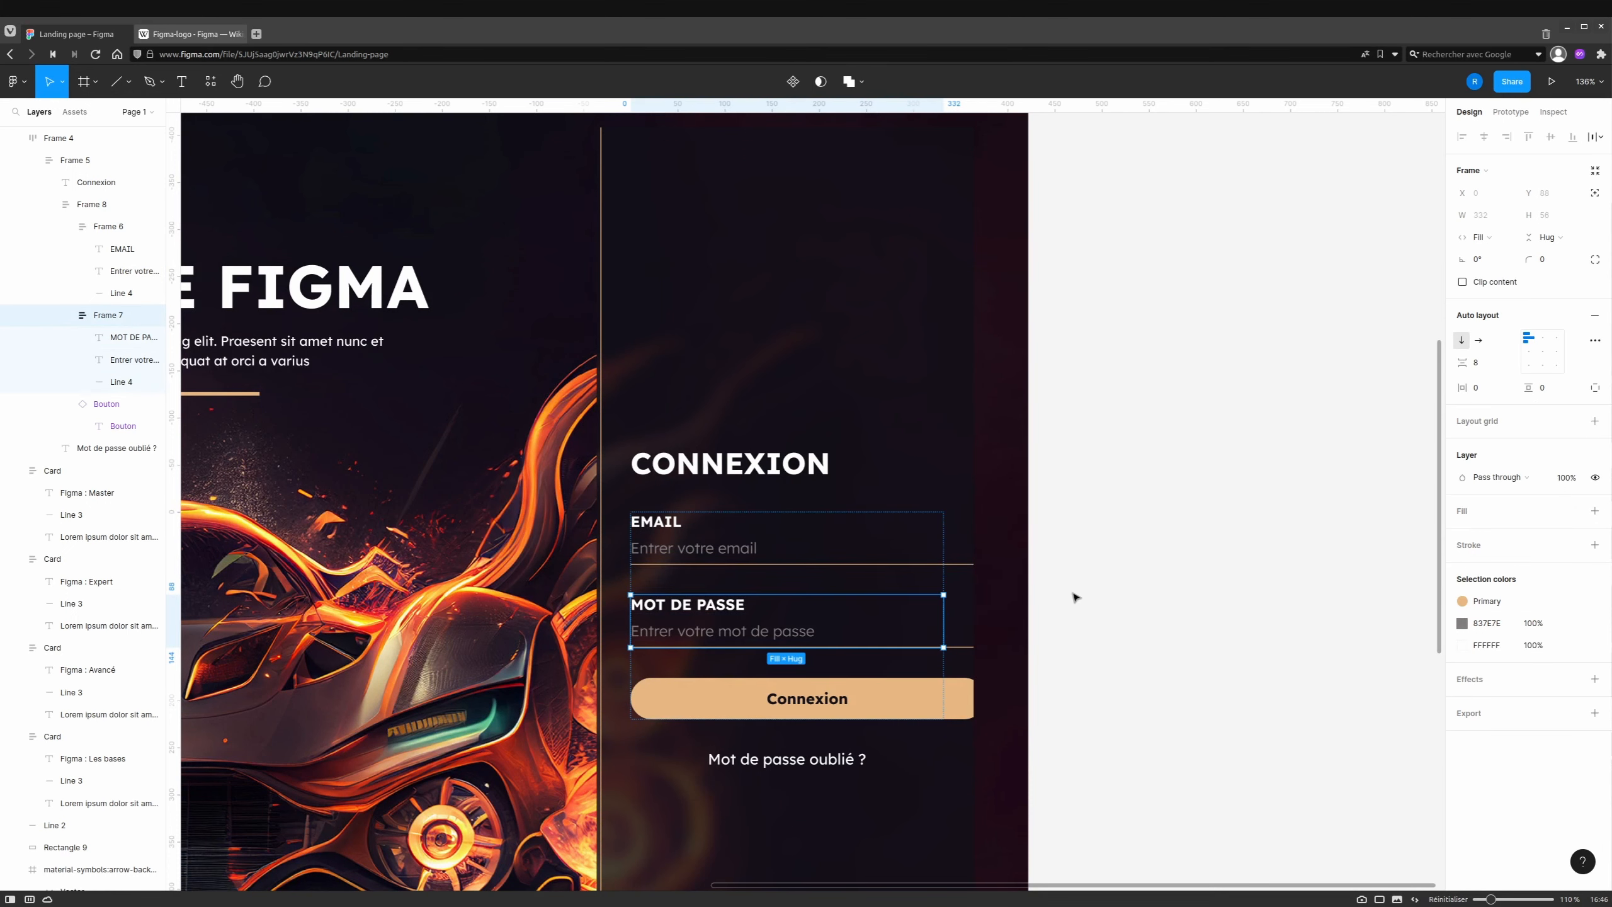
Make the underlines of the email and password fields fill their containers' width.
click(125, 293)
click(1488, 215)
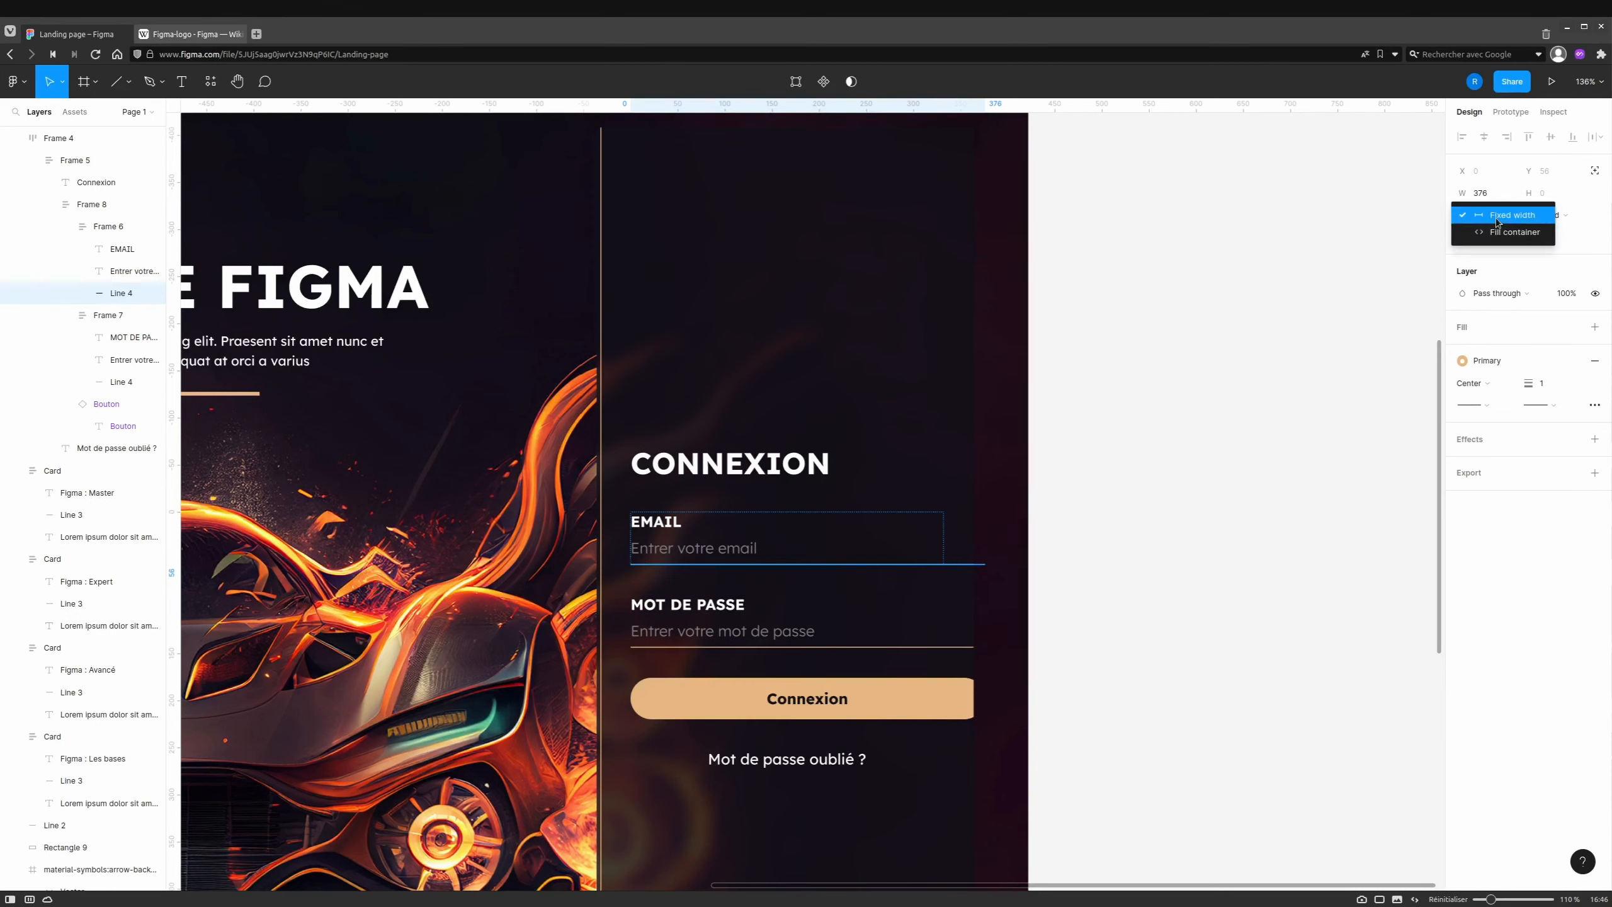
click(1506, 233)
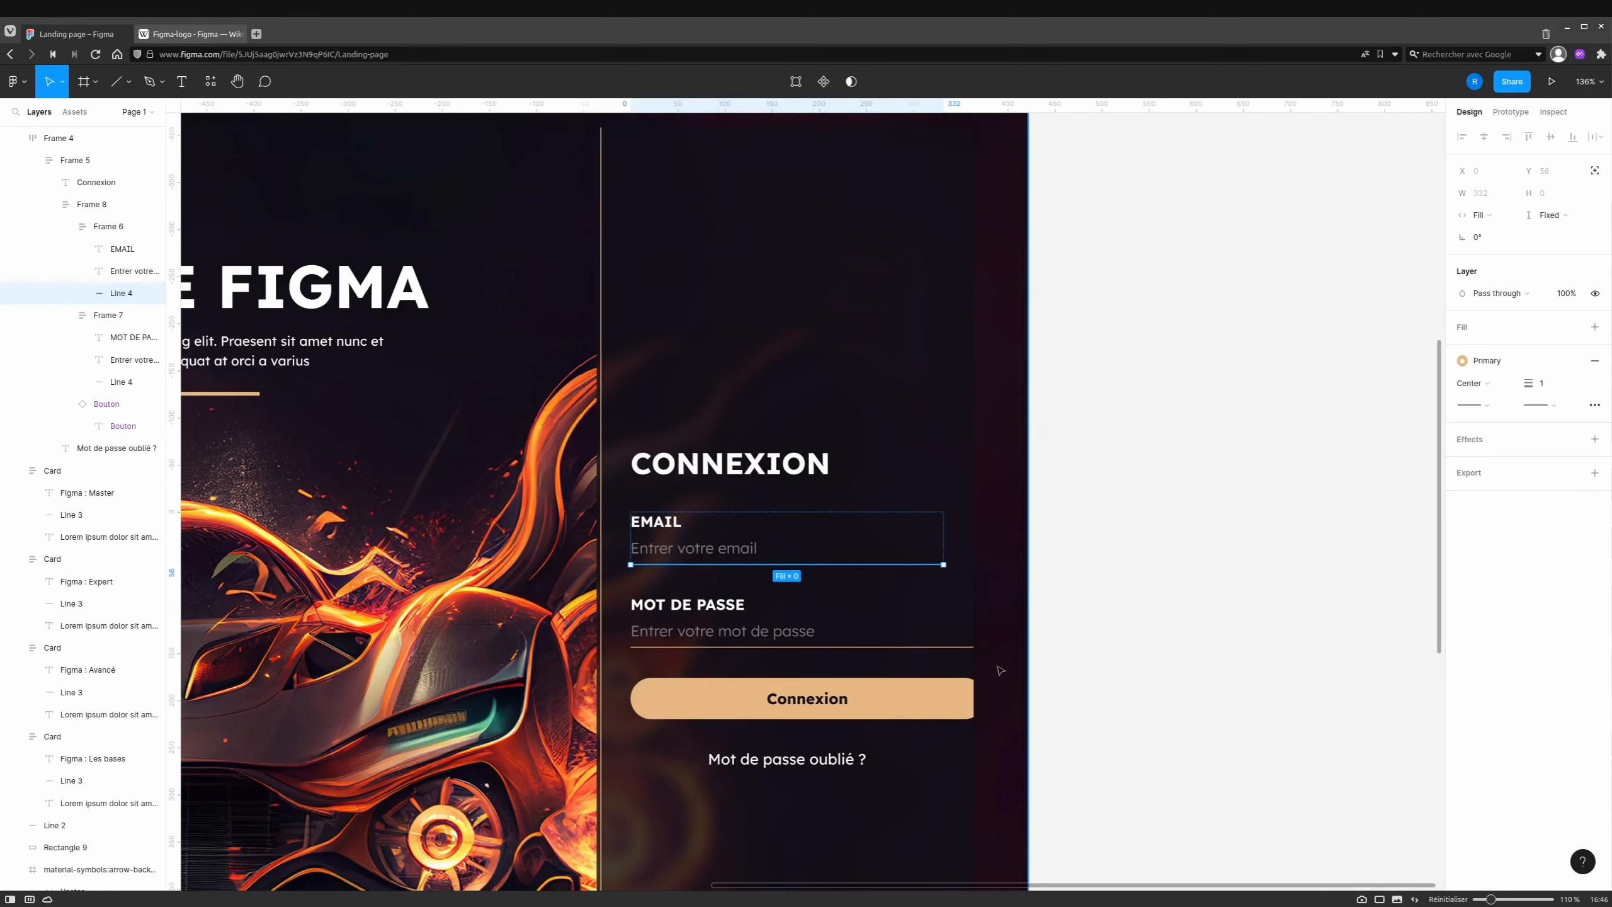
click(122, 382)
click(1485, 216)
click(1506, 232)
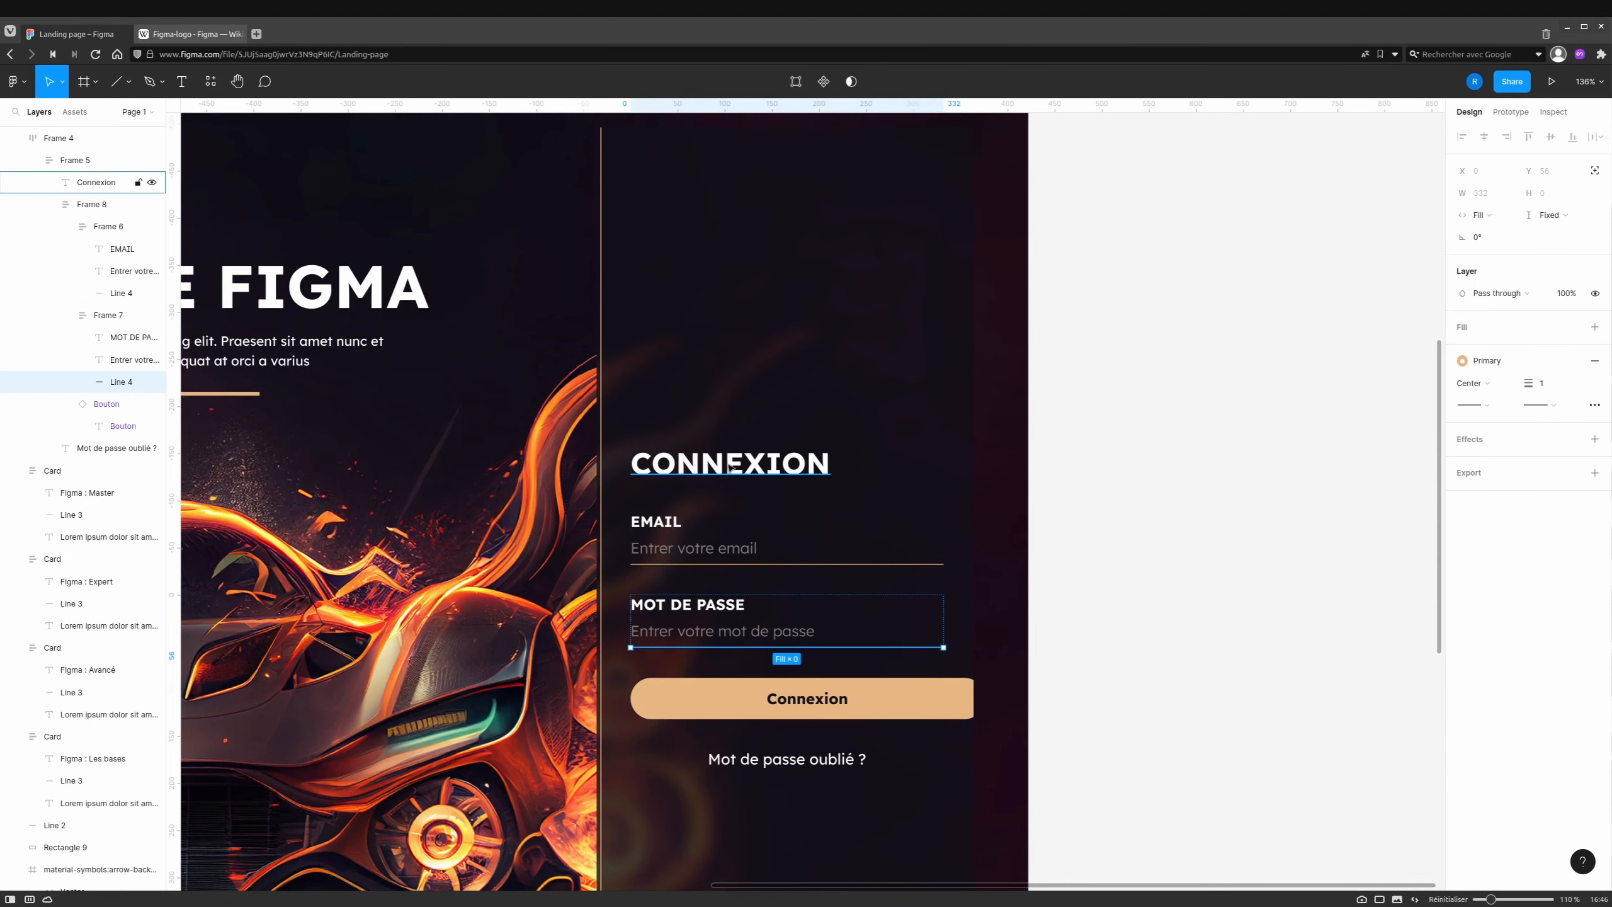
Make the Connexion button fill its container's width.
click(668, 281)
drag(602, 286, 604, 313)
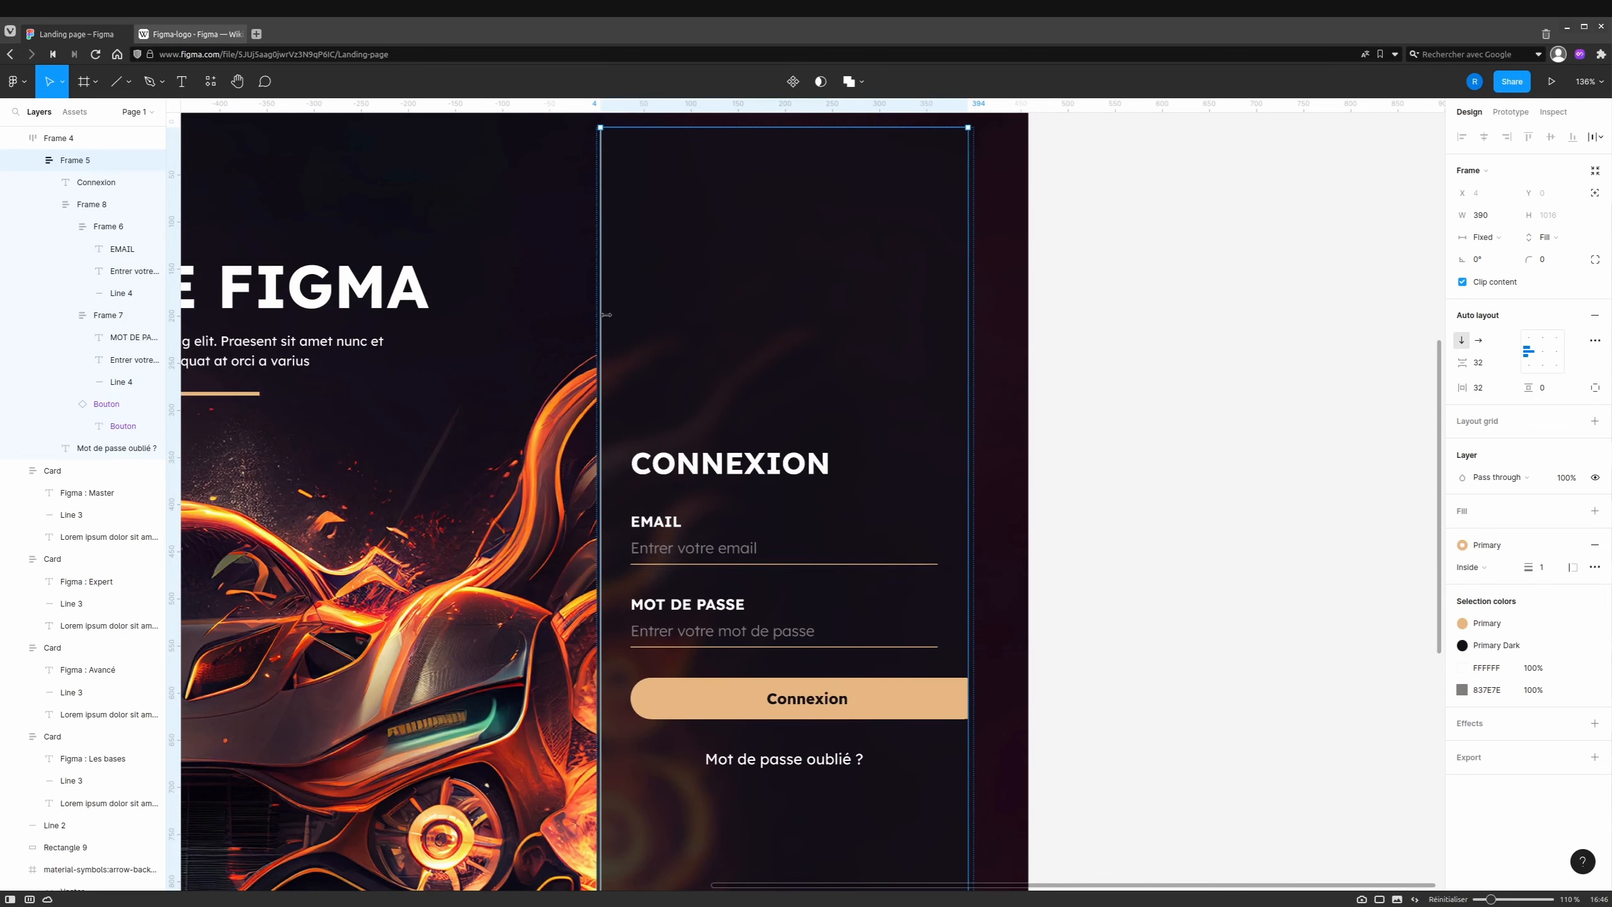
click(924, 702)
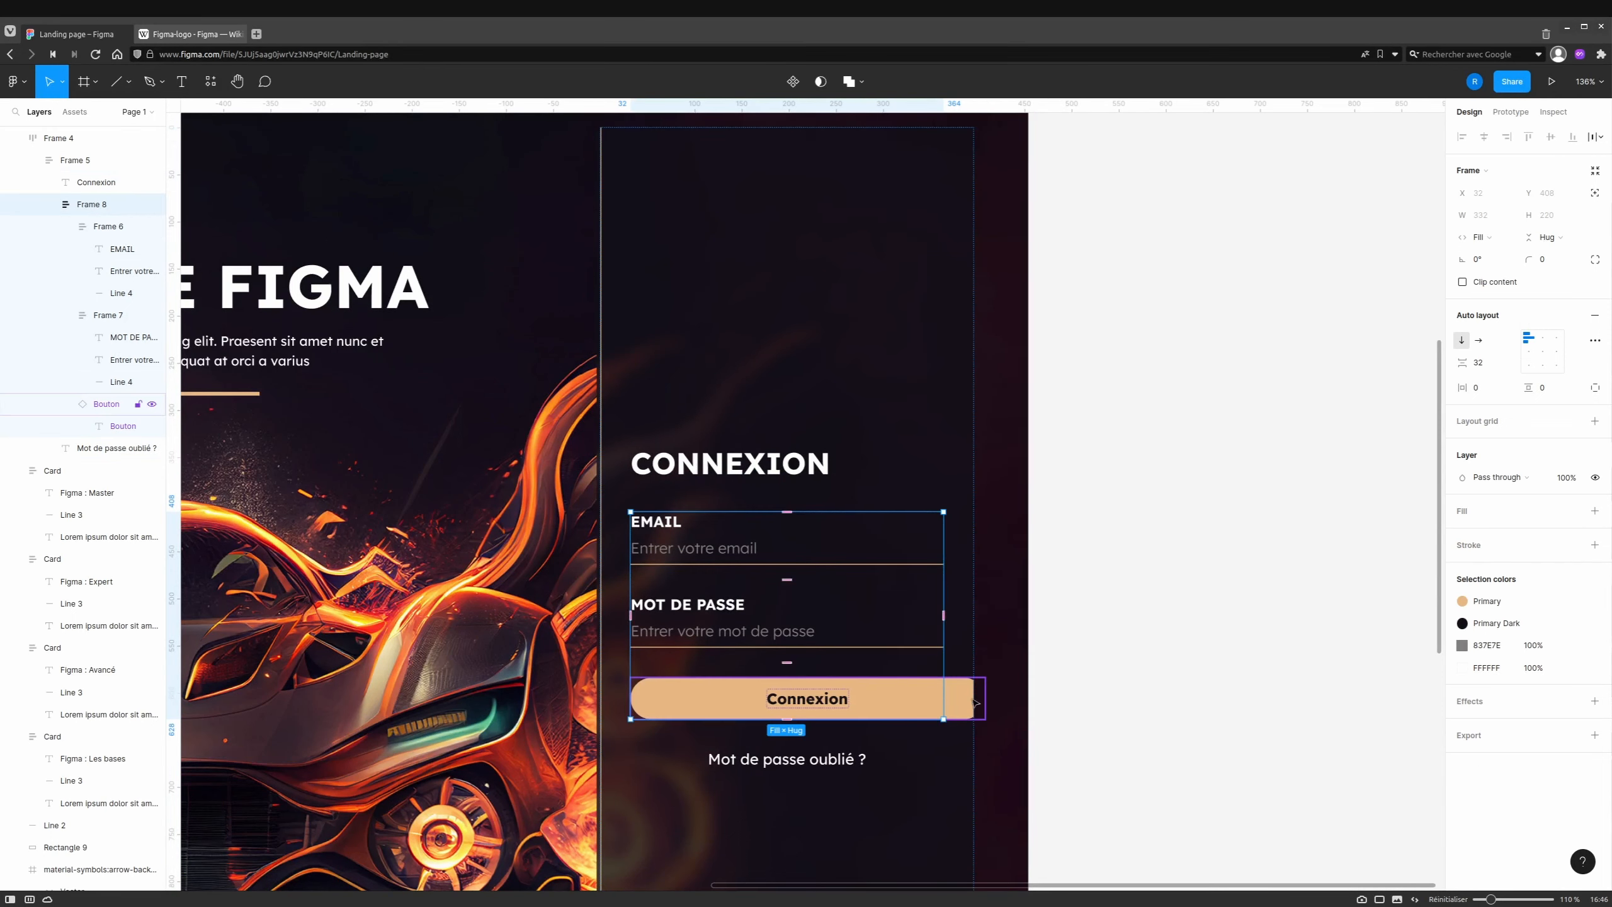
click(924, 701)
click(1488, 239)
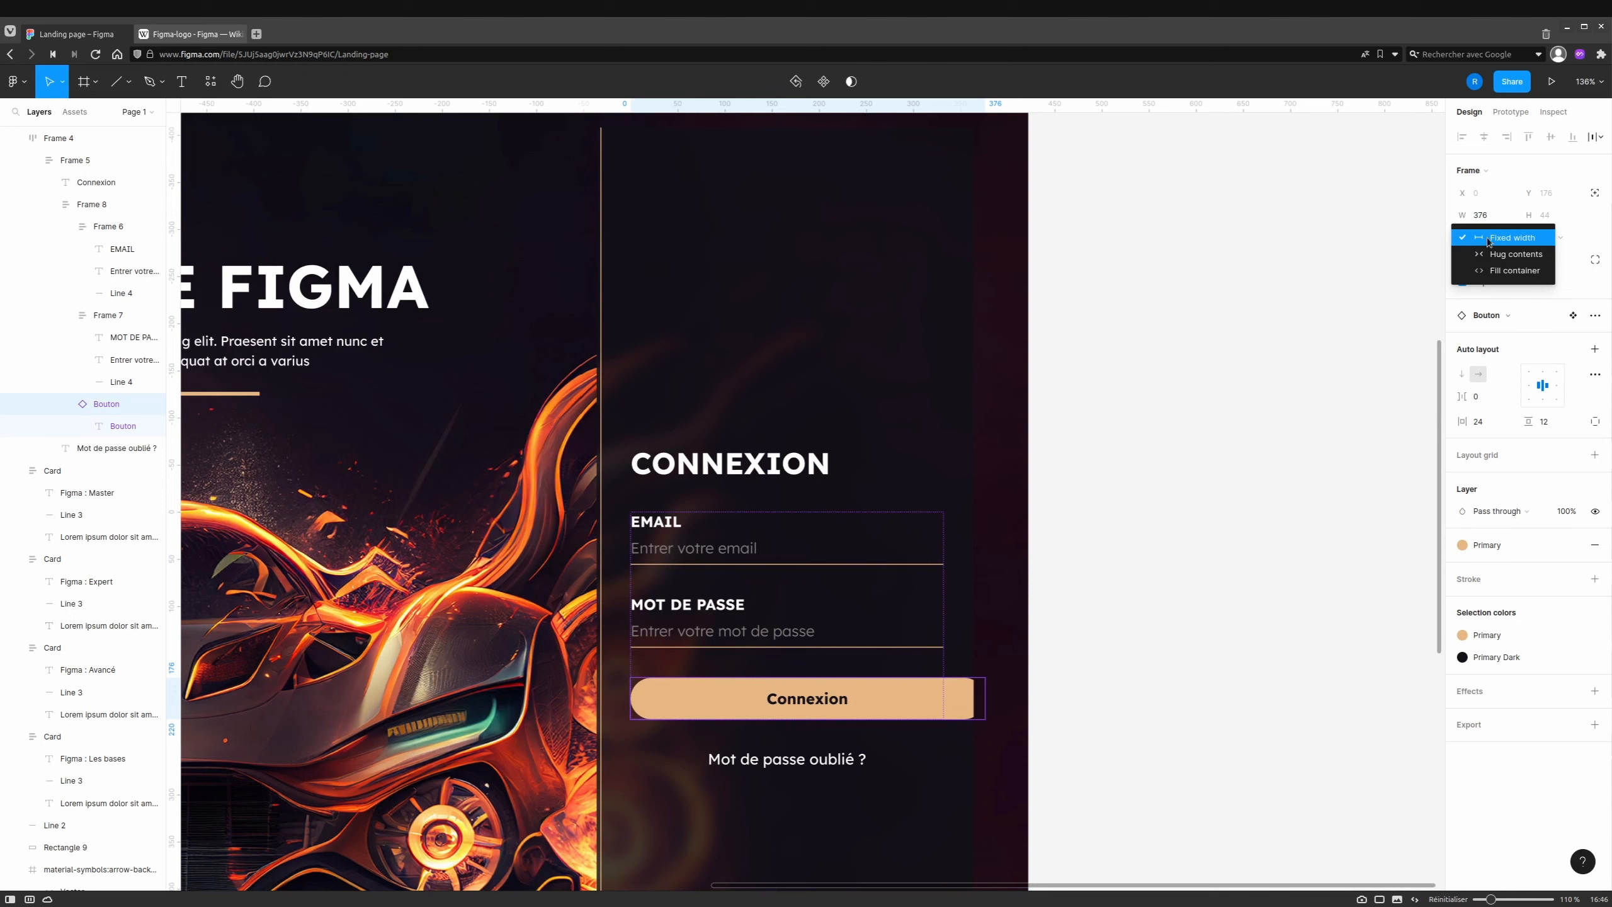
click(1501, 271)
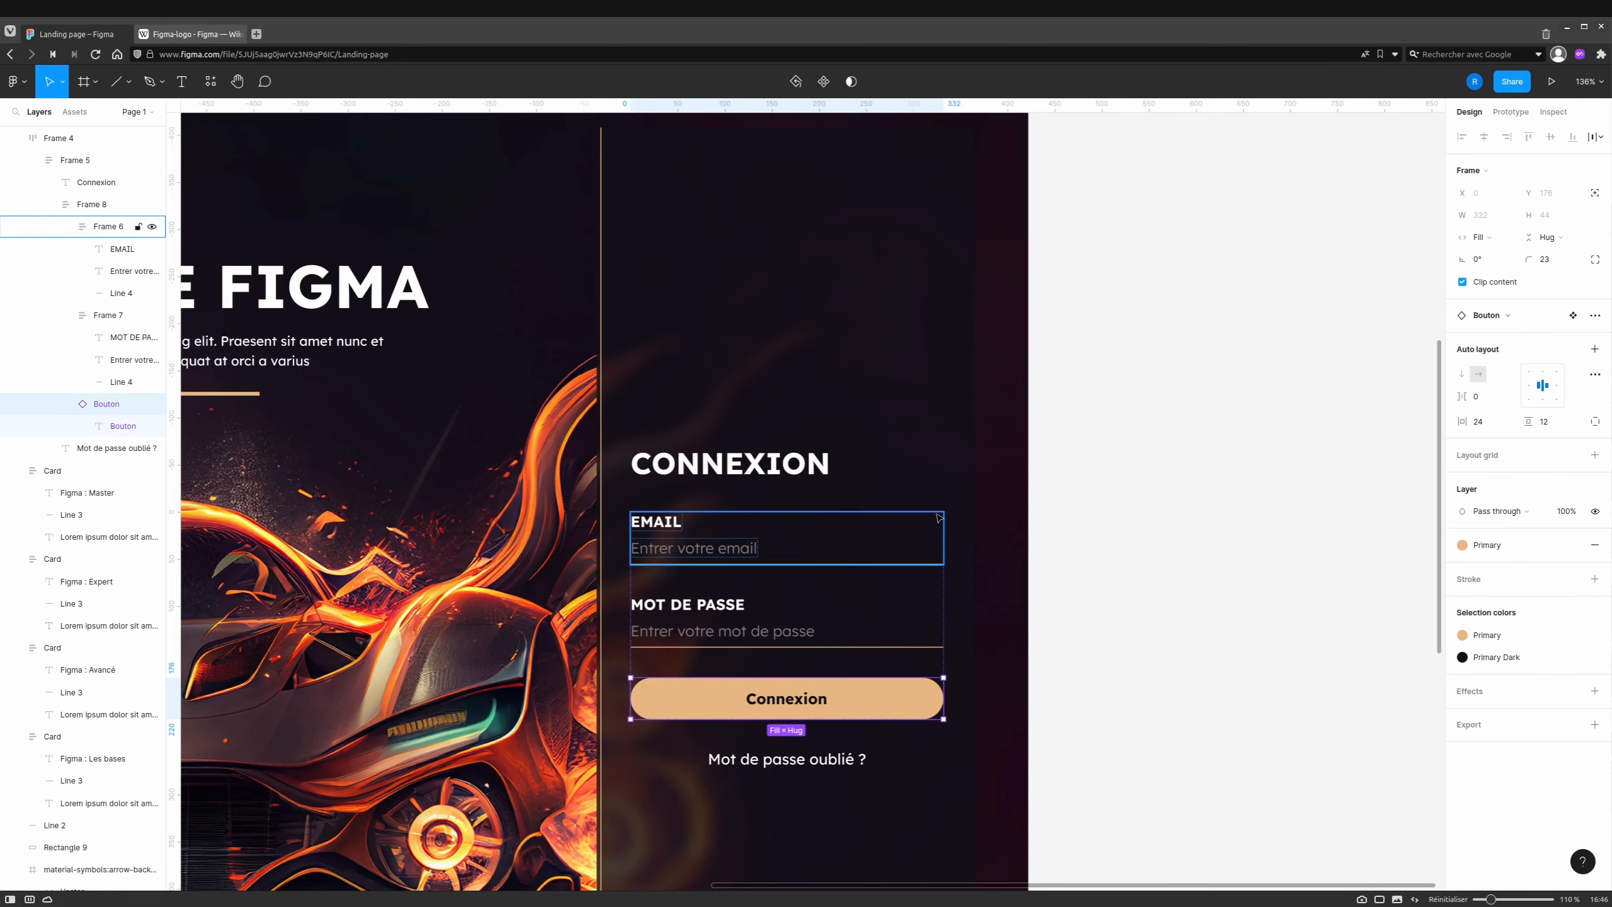
Start a new text layer below "Mot de passe oublié ?" in Frame 5 and set its font size to 16.
scroll(952, 572, down, 4)
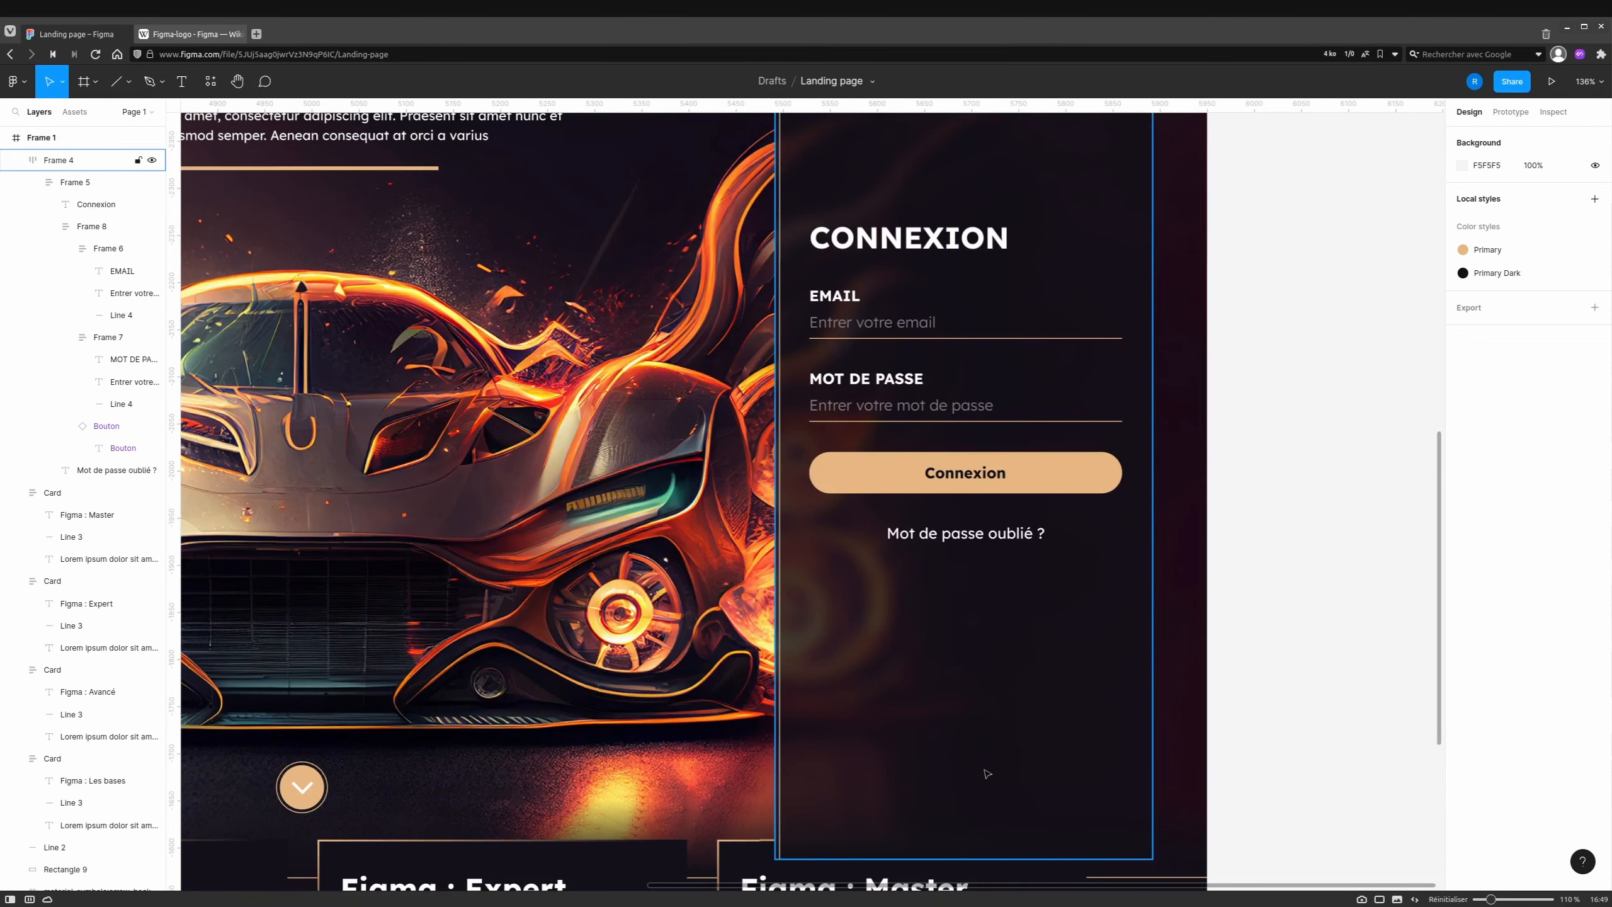
click(964, 657)
key(t)
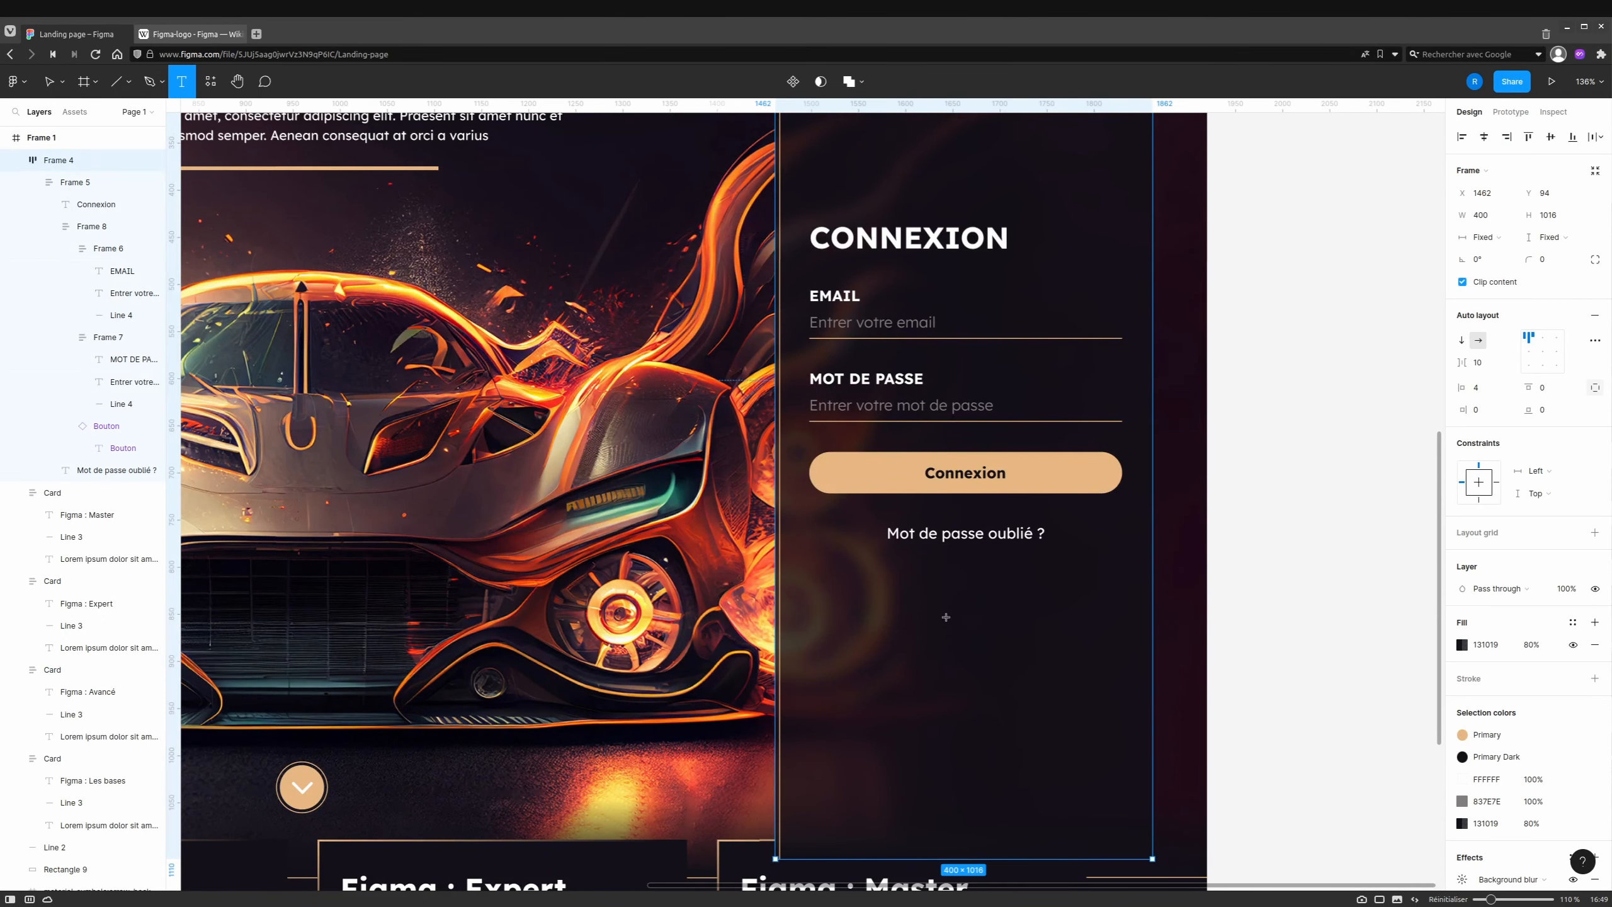
click(945, 617)
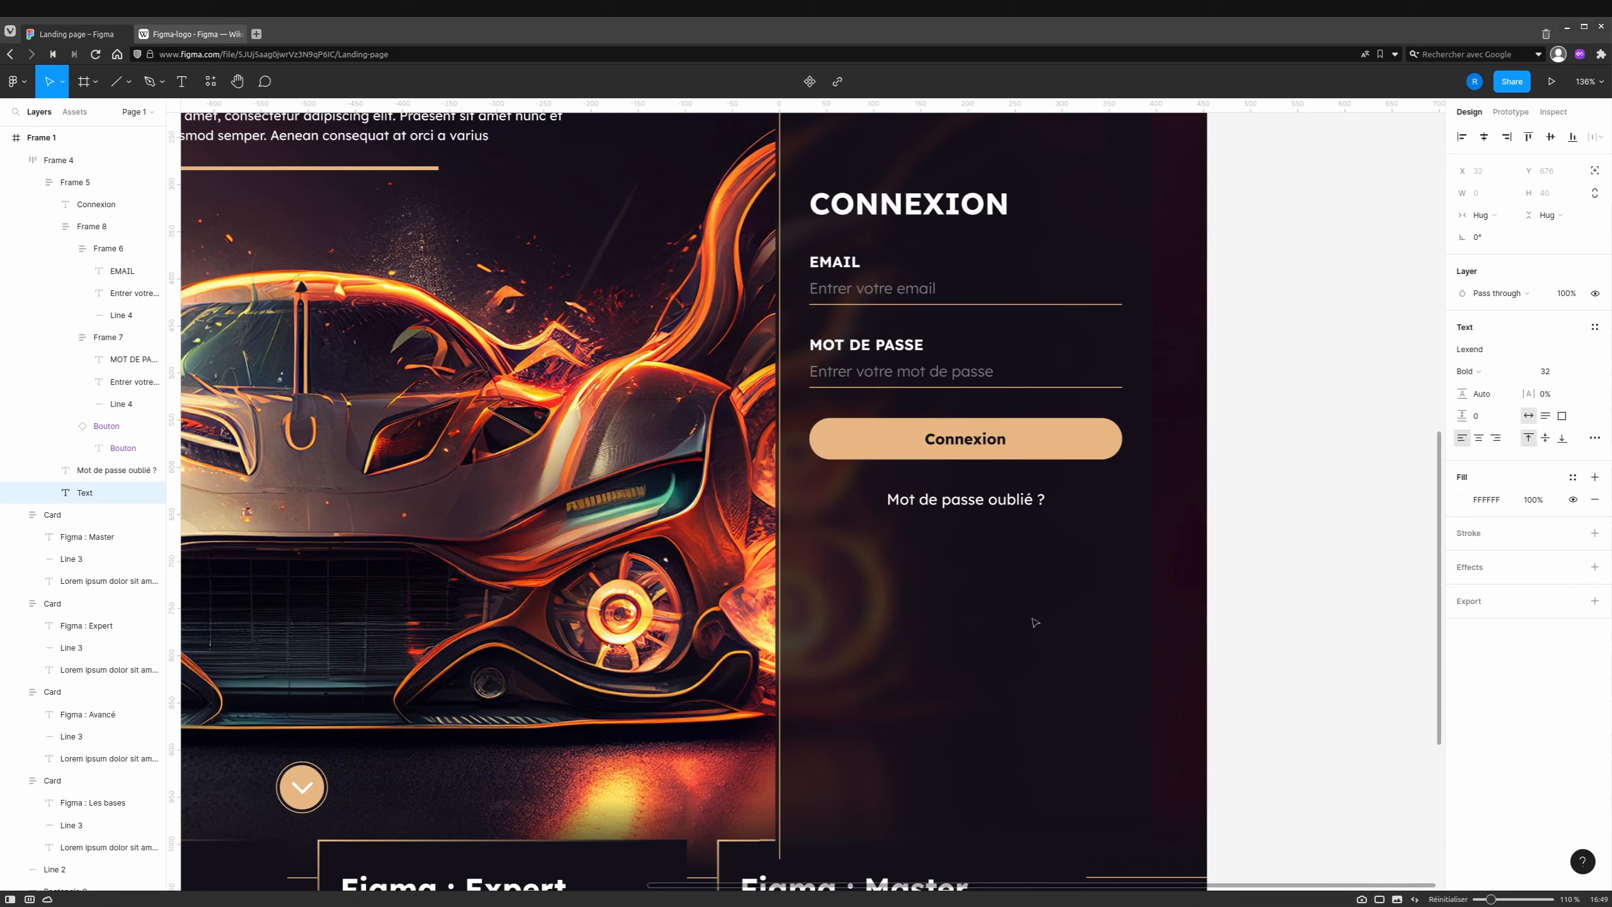
text(PASE)
key(BackSpace)
key(BackSpace)
key(BackSpace)
key(BackSpace)
click(1577, 371)
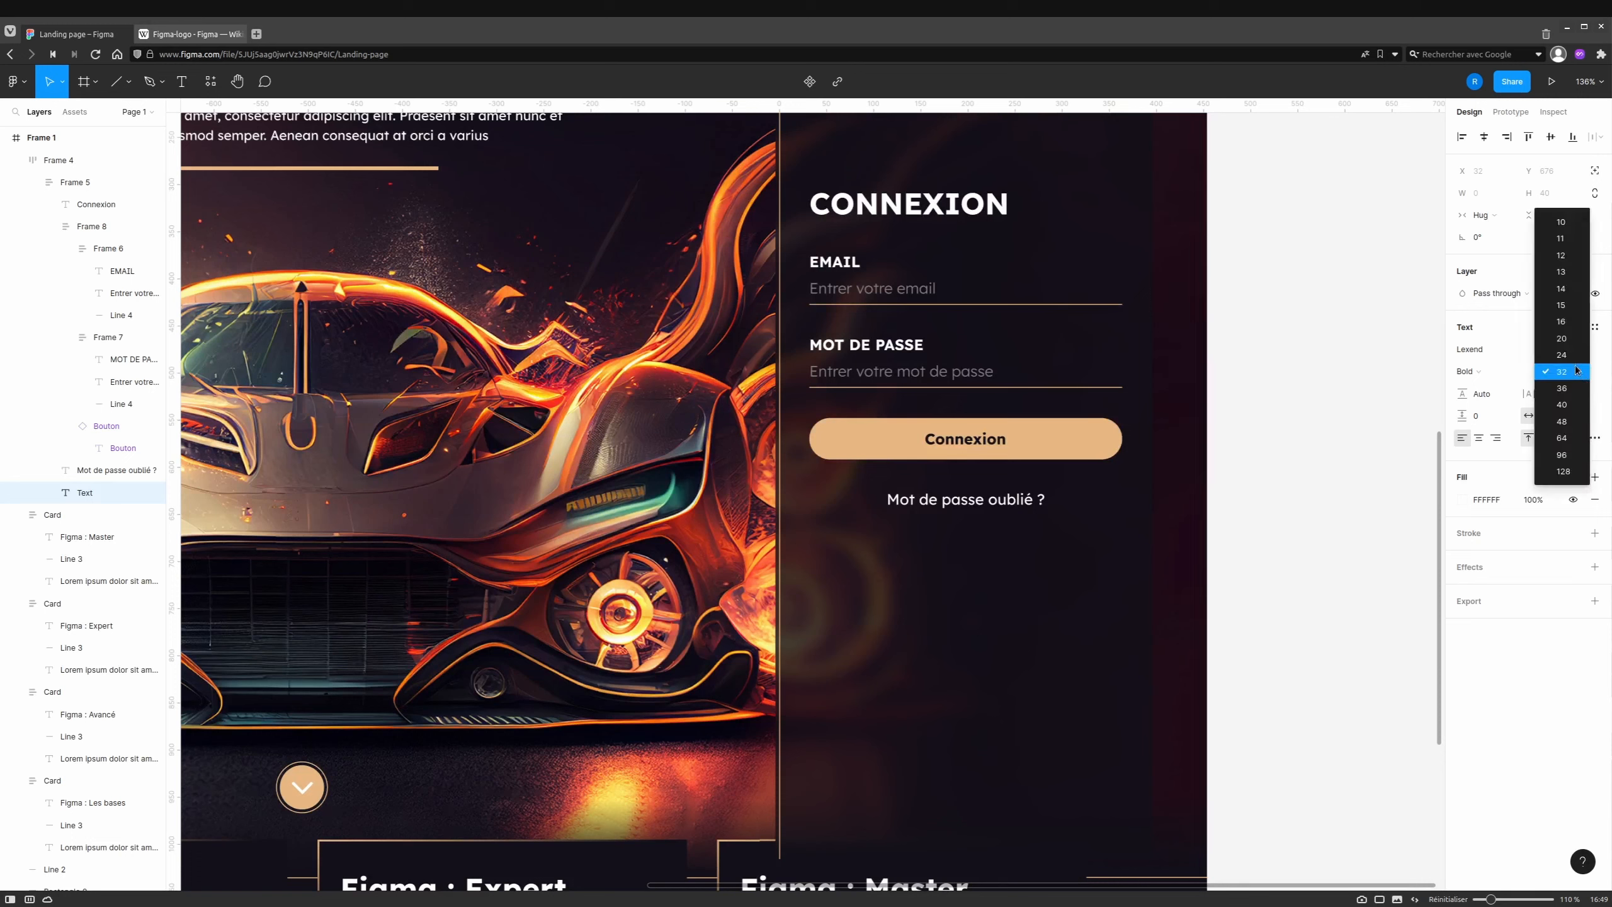
click(1561, 321)
Write "Pas encore de compte ? s'inscrire" in the new text layer.
text(Pas encore de )
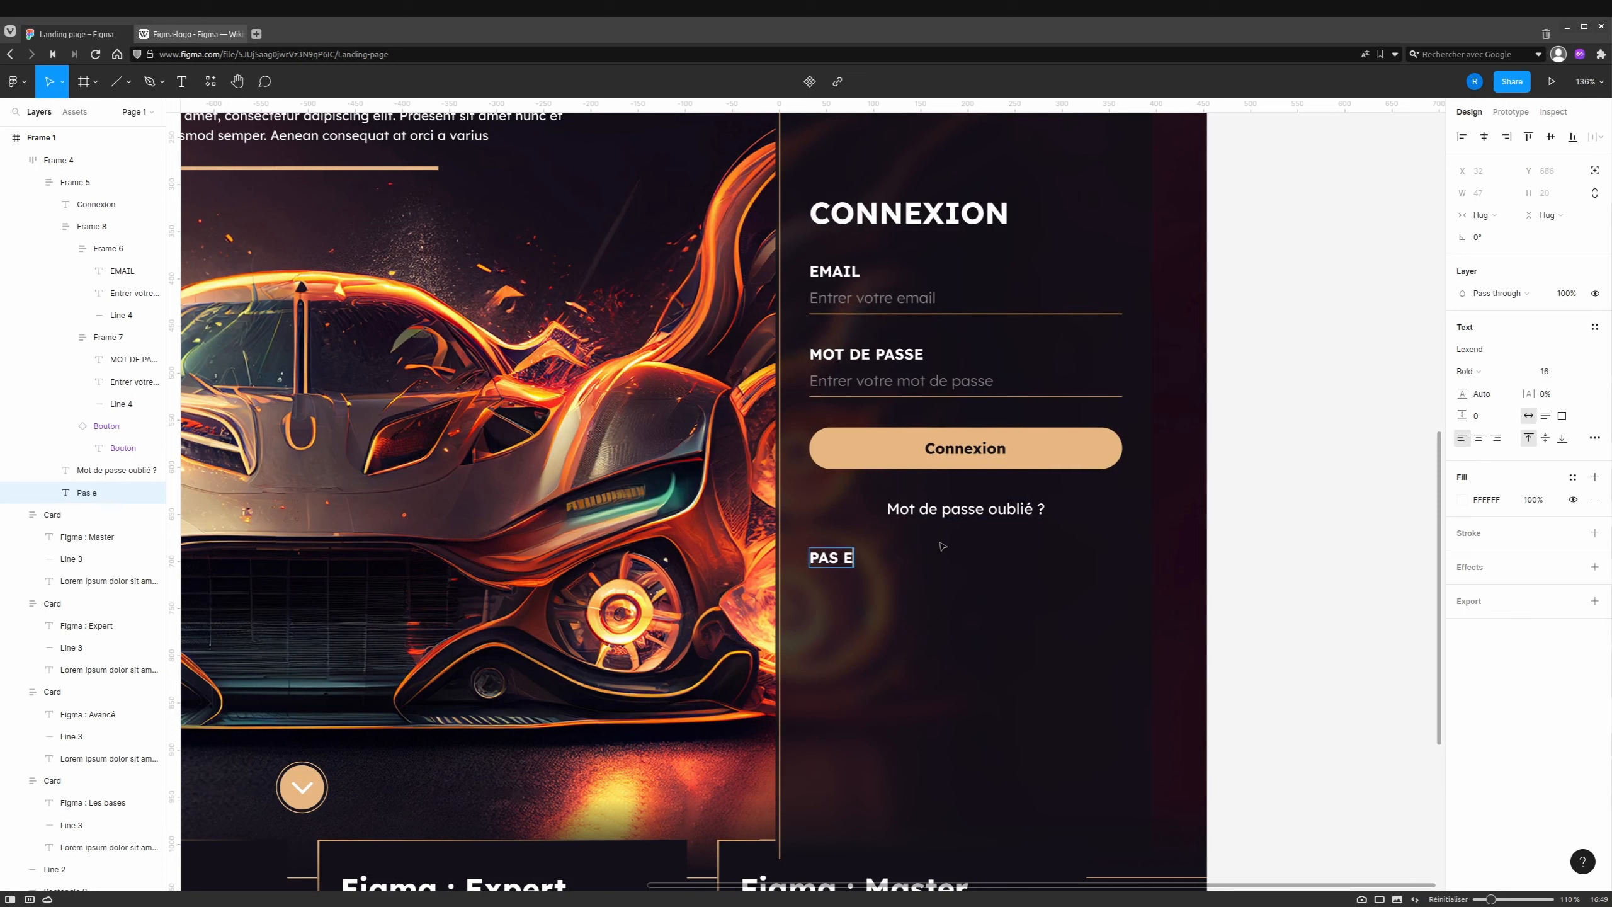
text(compte ? s)
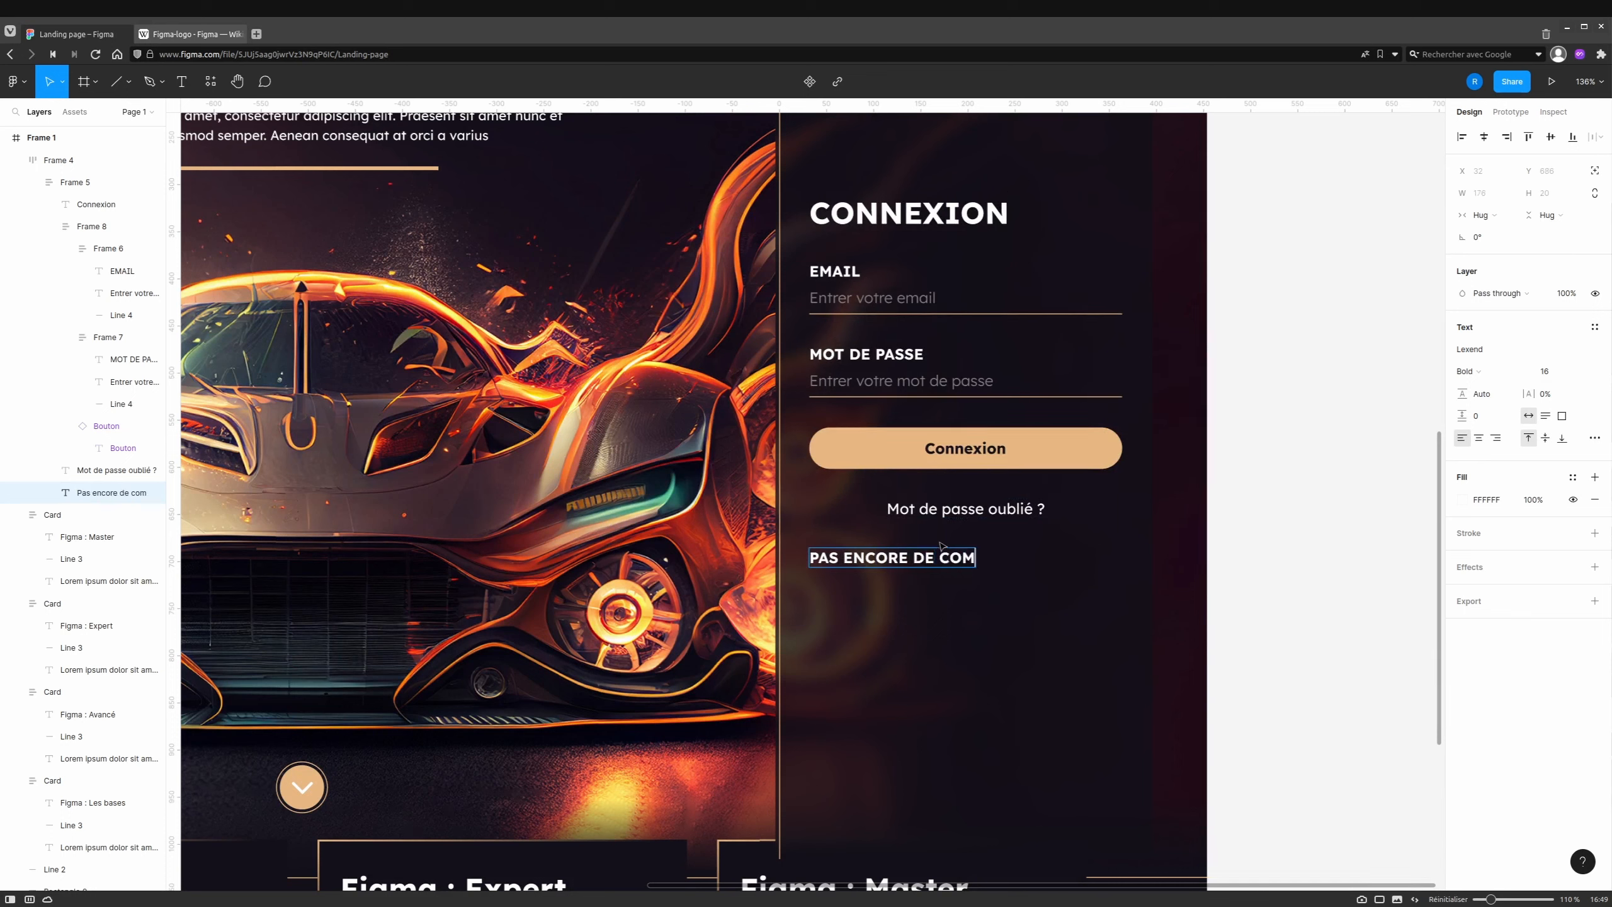
text('inscrire)
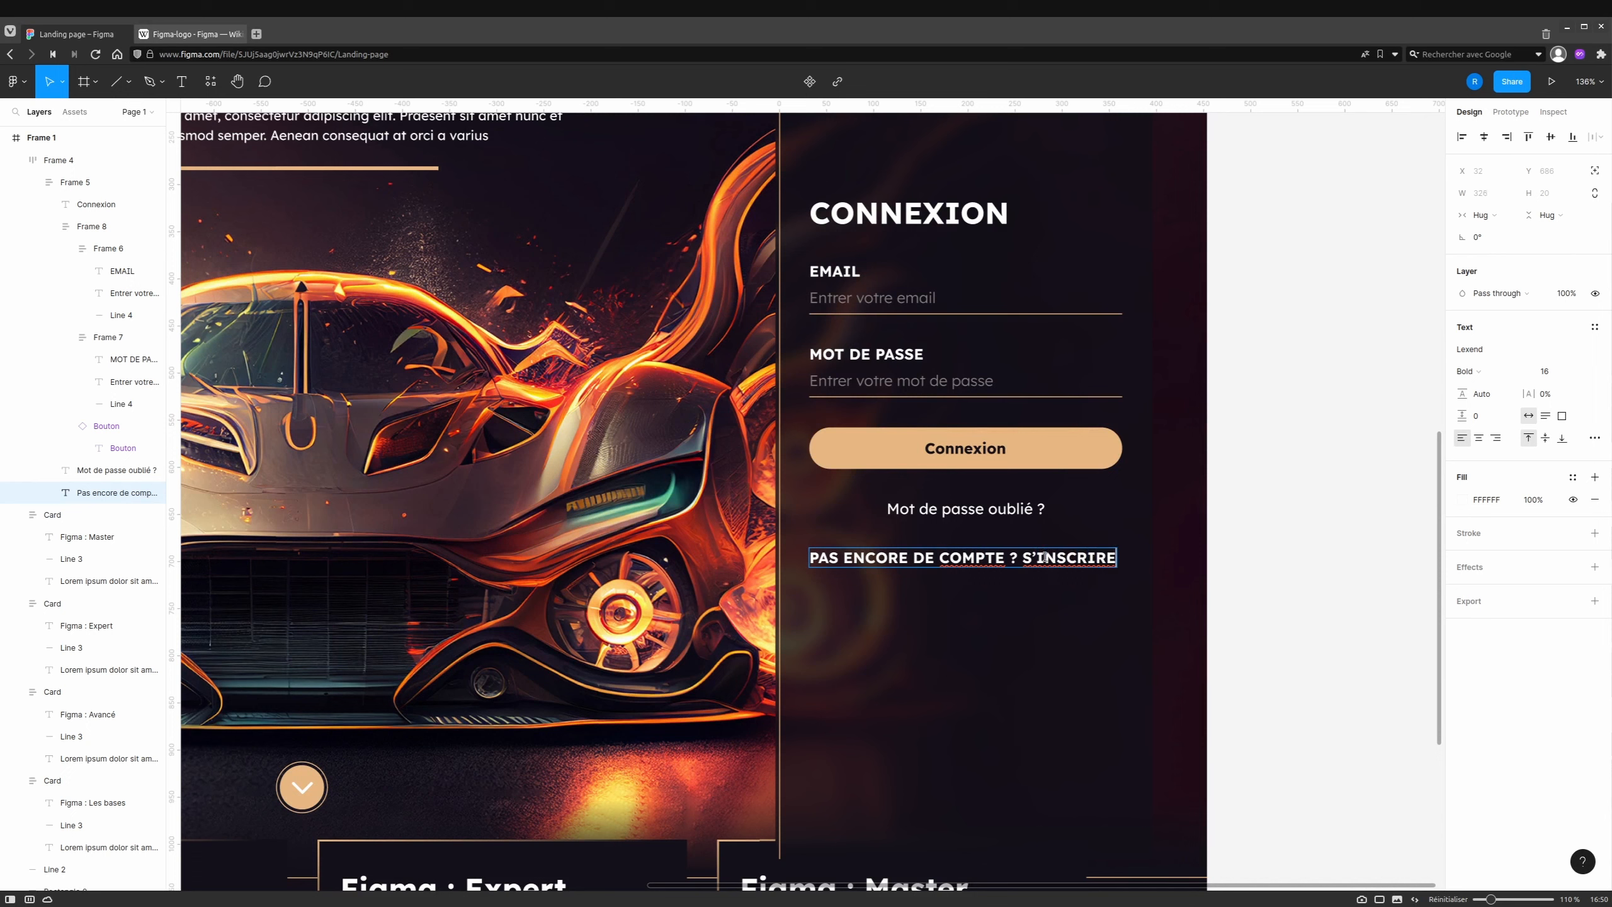
Set the whole sign-up line to its original letter case and Regular weight.
key(ctrl+a)
click(1594, 438)
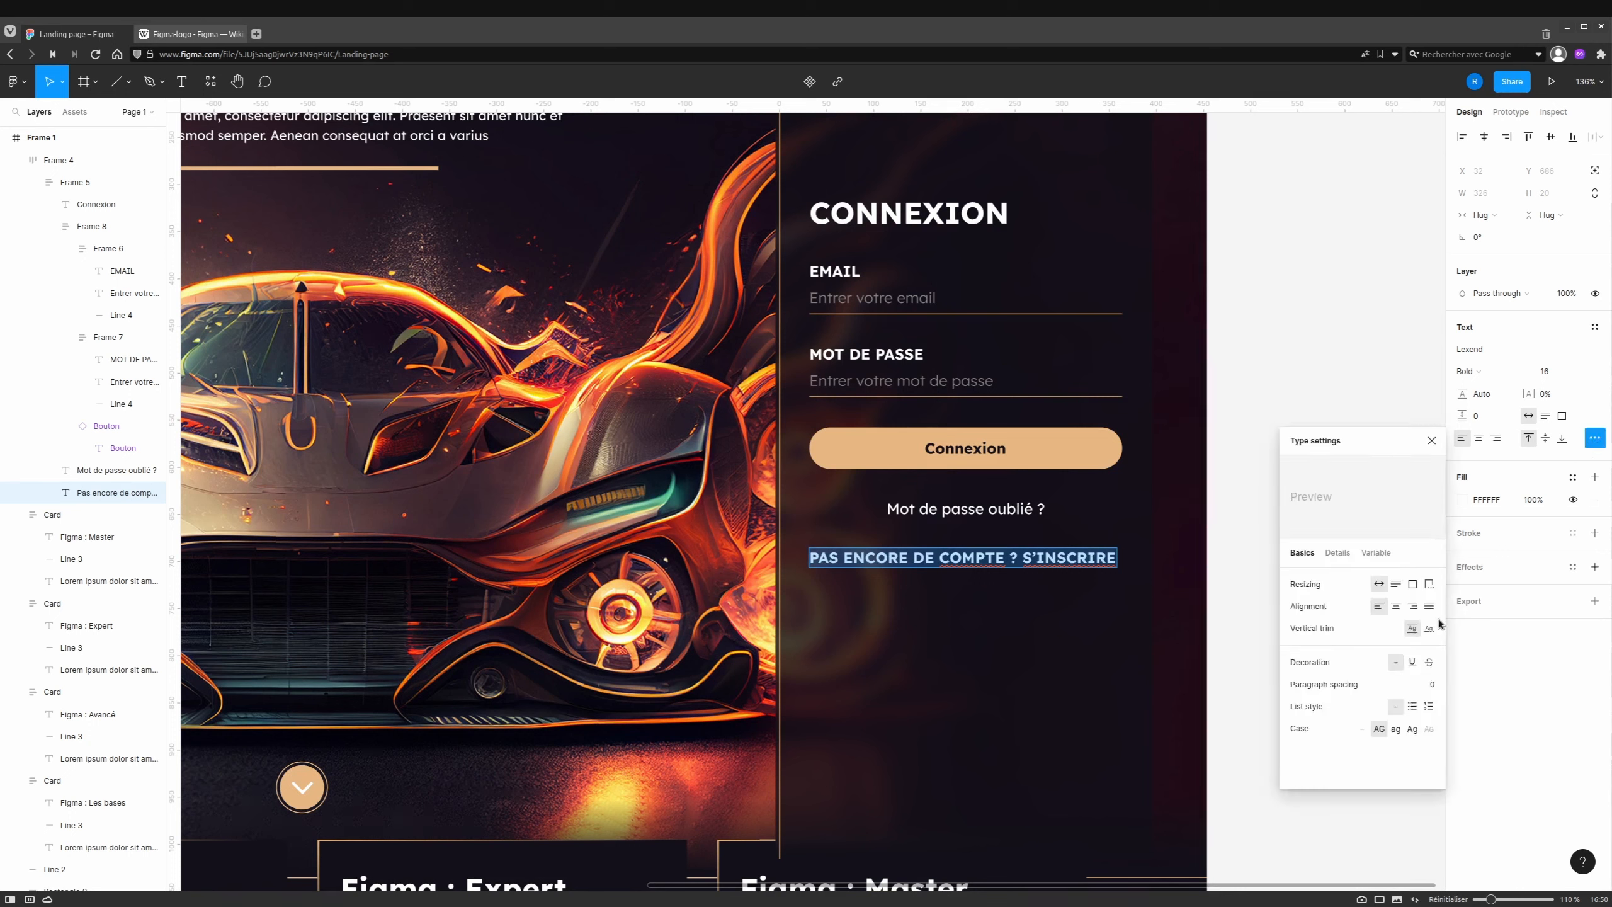
click(1362, 729)
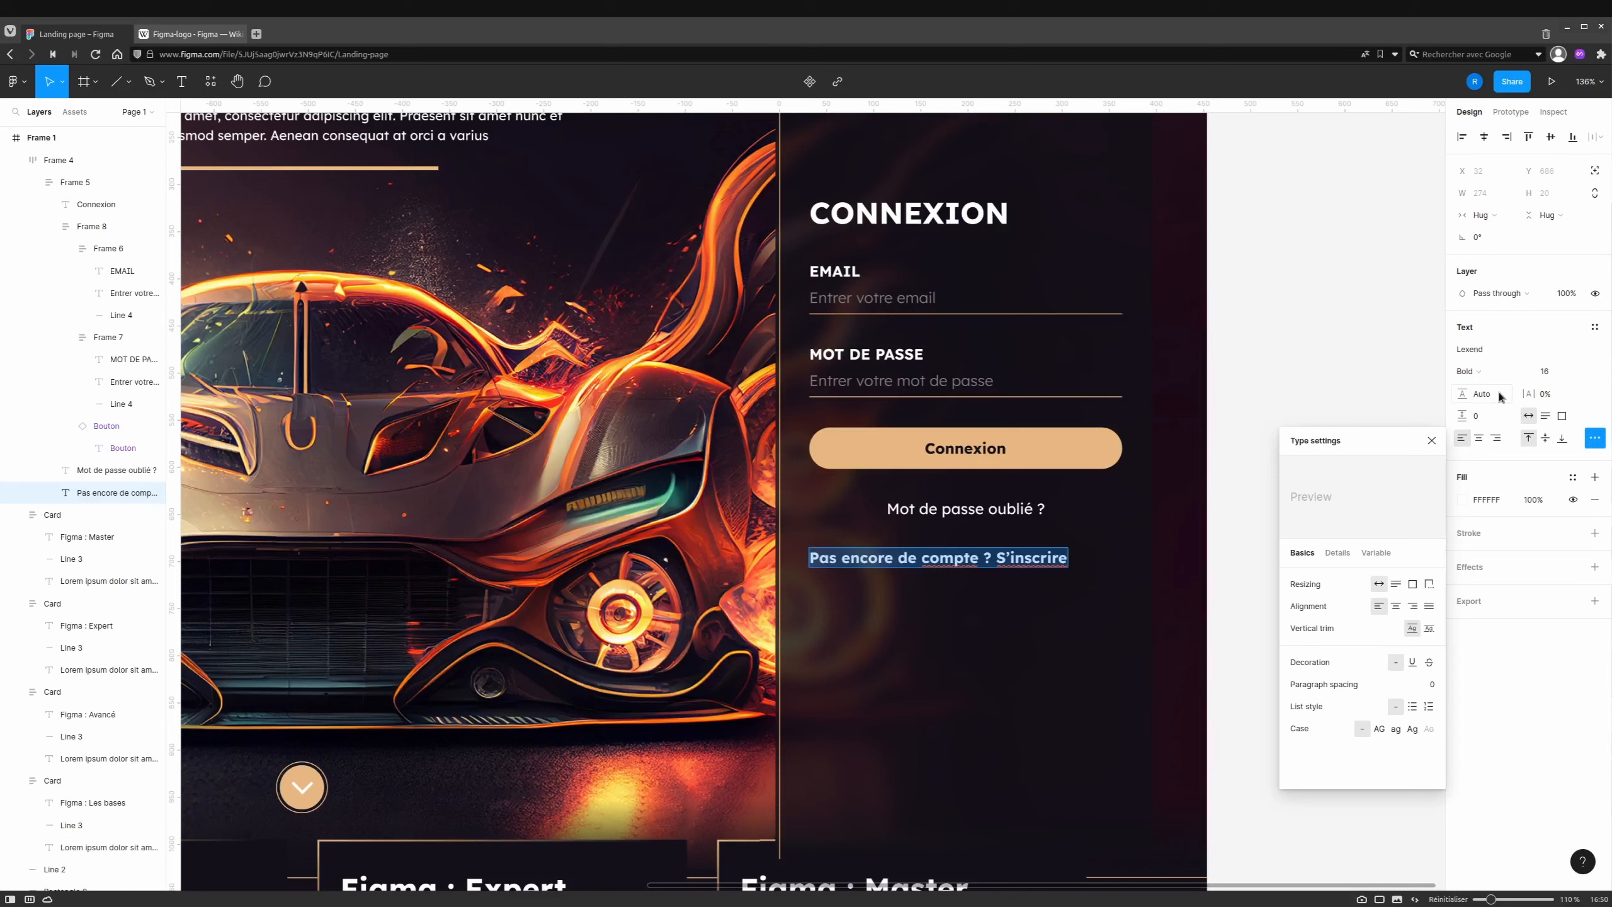
click(1471, 372)
click(1488, 321)
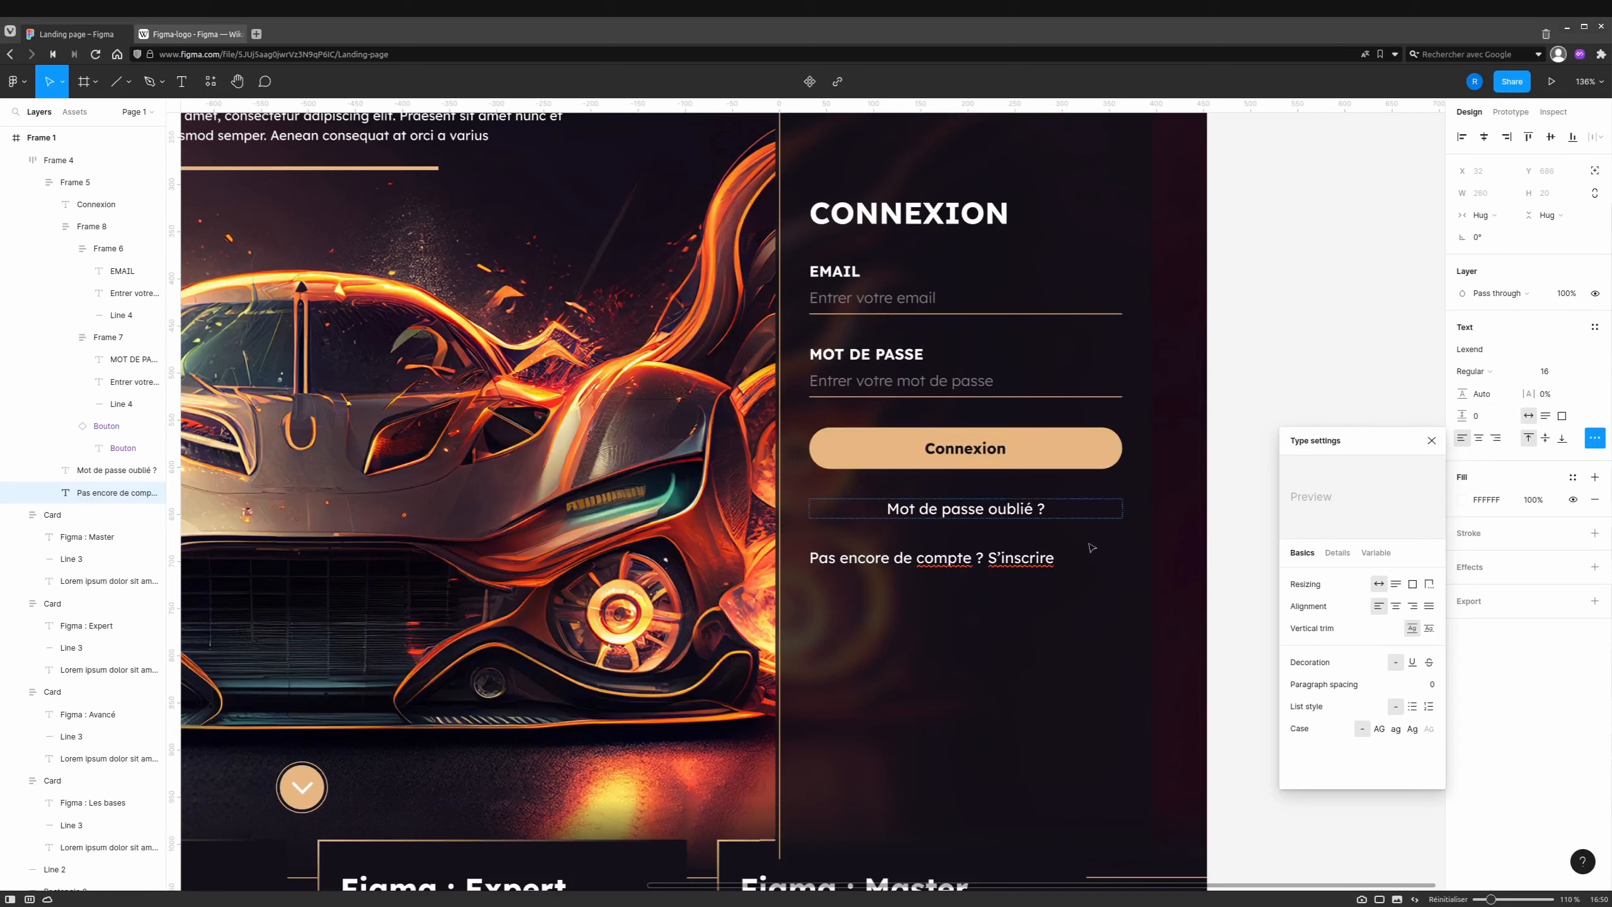
Make "S'inscrire" bold and apply the Primary colour style to it.
drag(988, 557, 1116, 557)
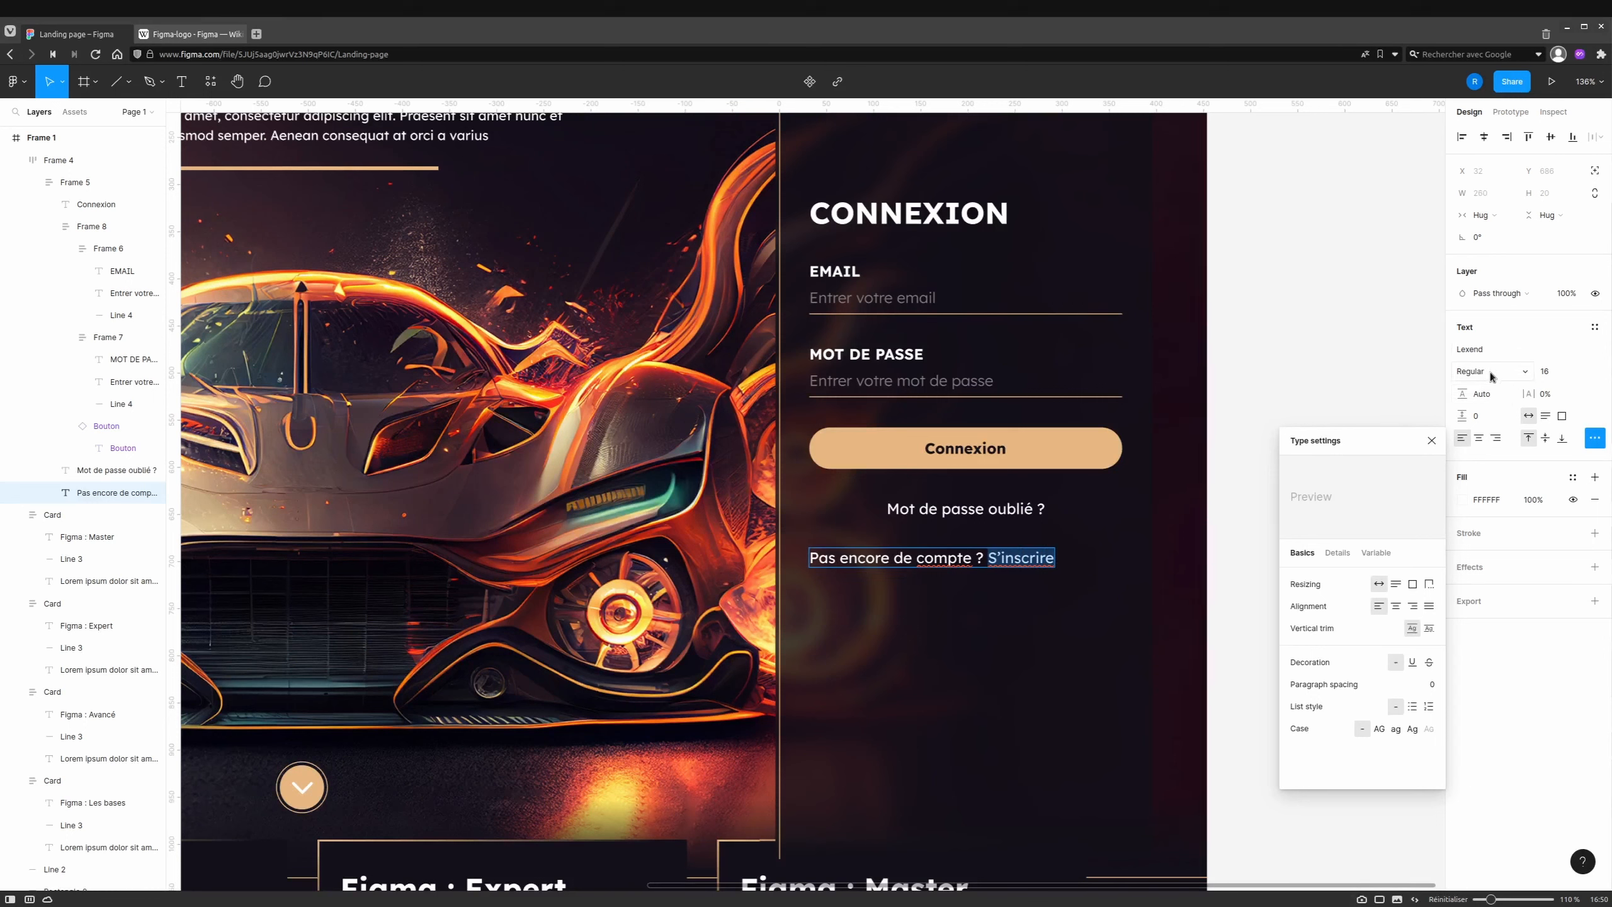
click(1471, 372)
click(1494, 421)
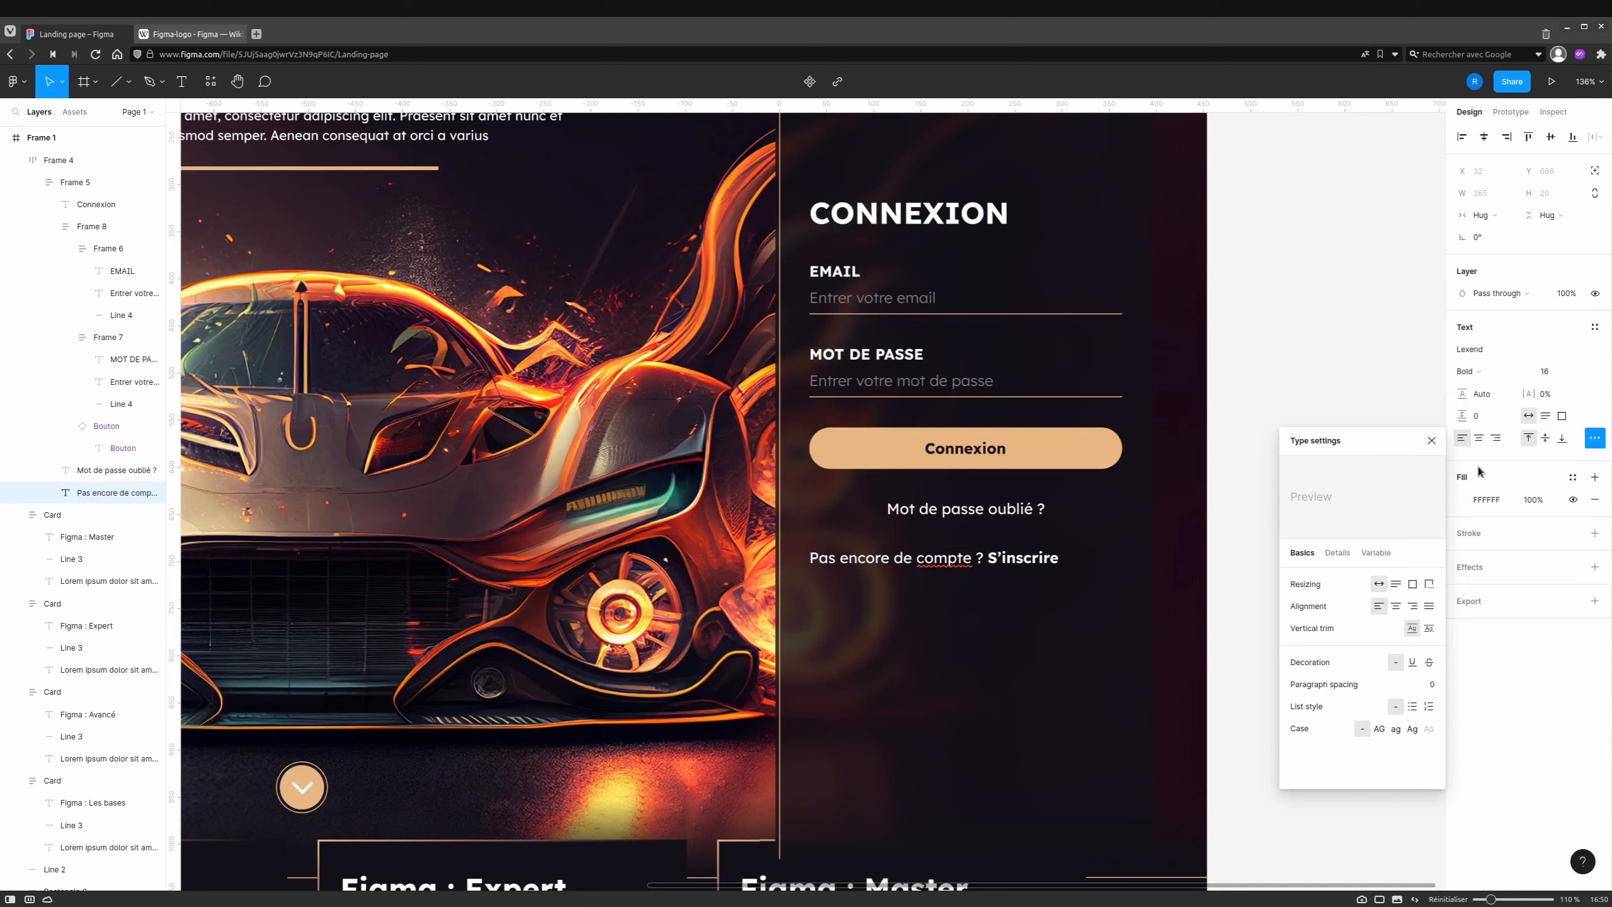
click(1461, 501)
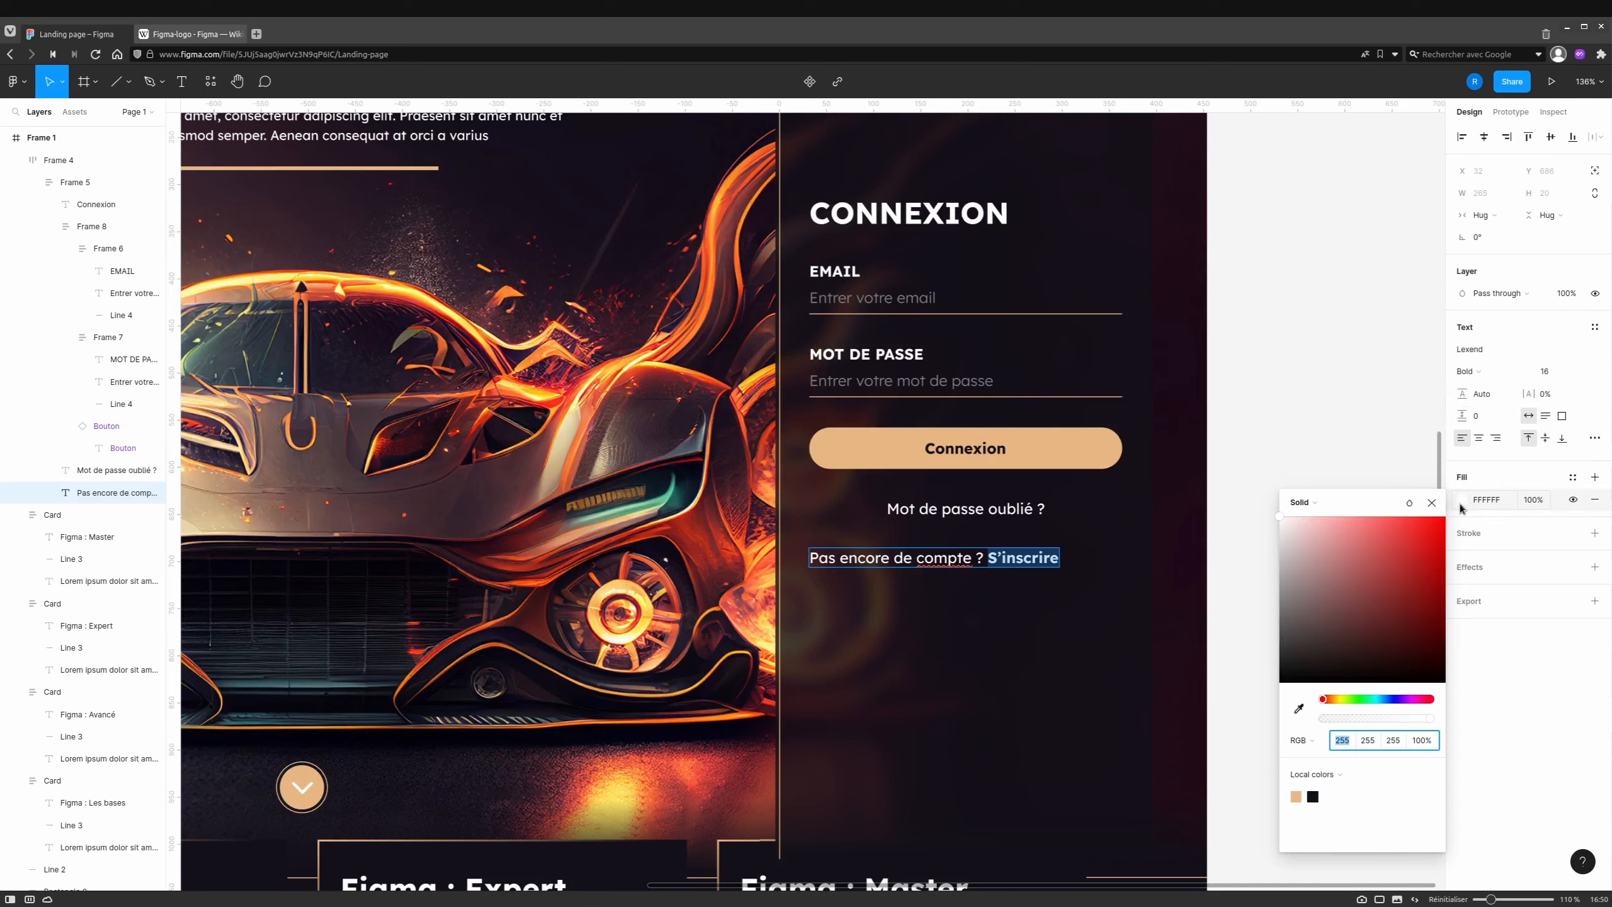
click(1573, 477)
click(1473, 567)
key(Escape)
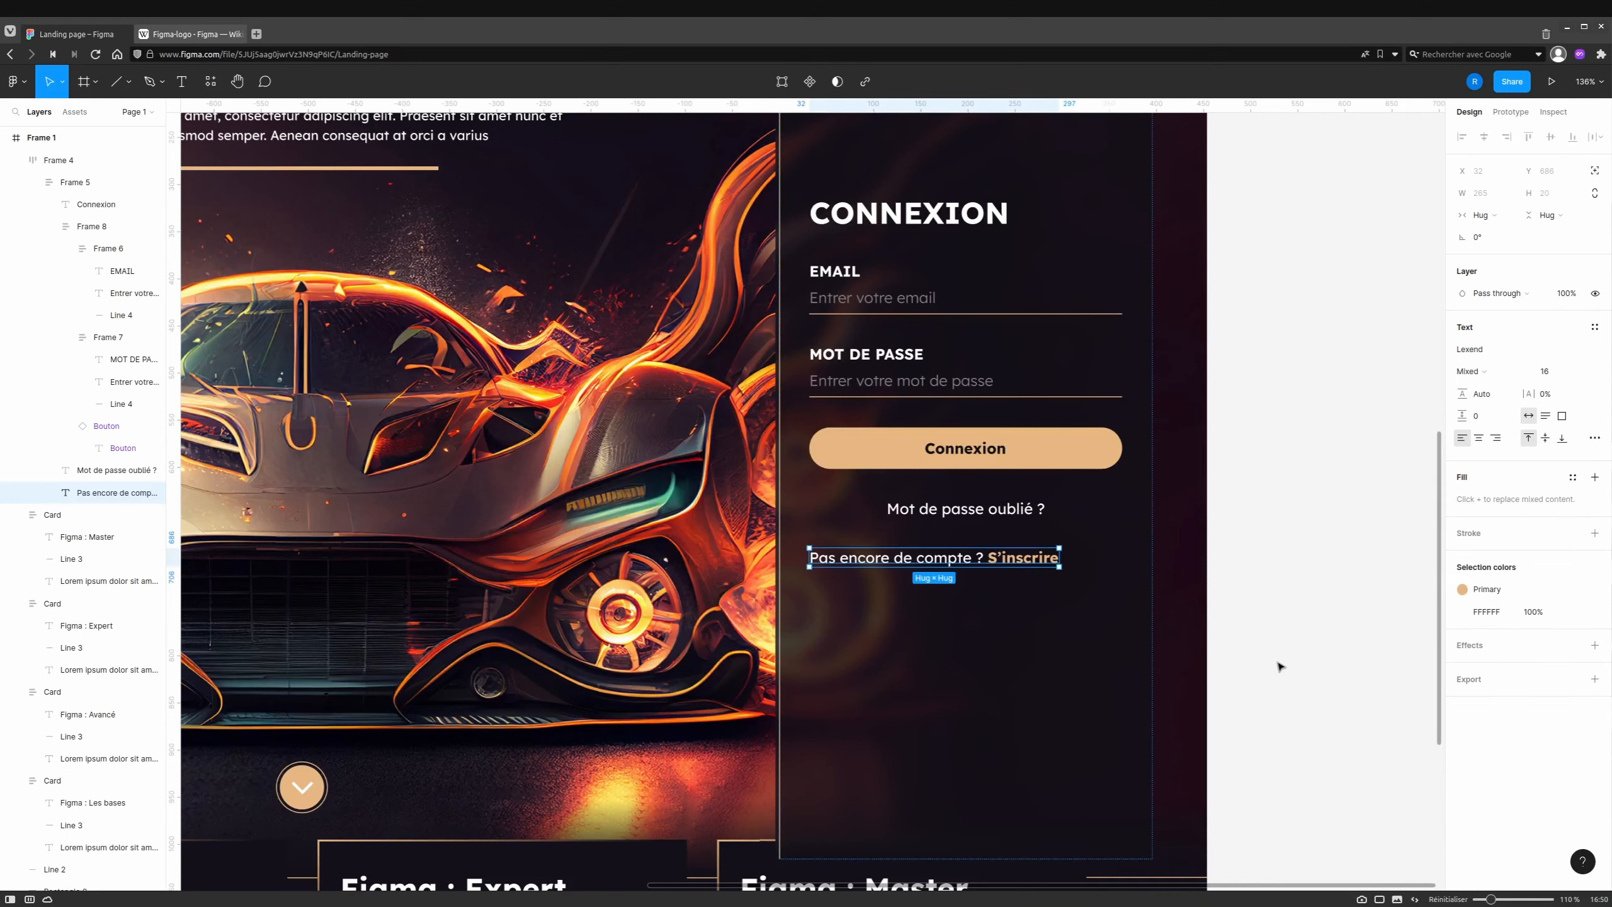
Examine the login panel's layout from the area above its heading down to its lower edge.
double_click(863, 560)
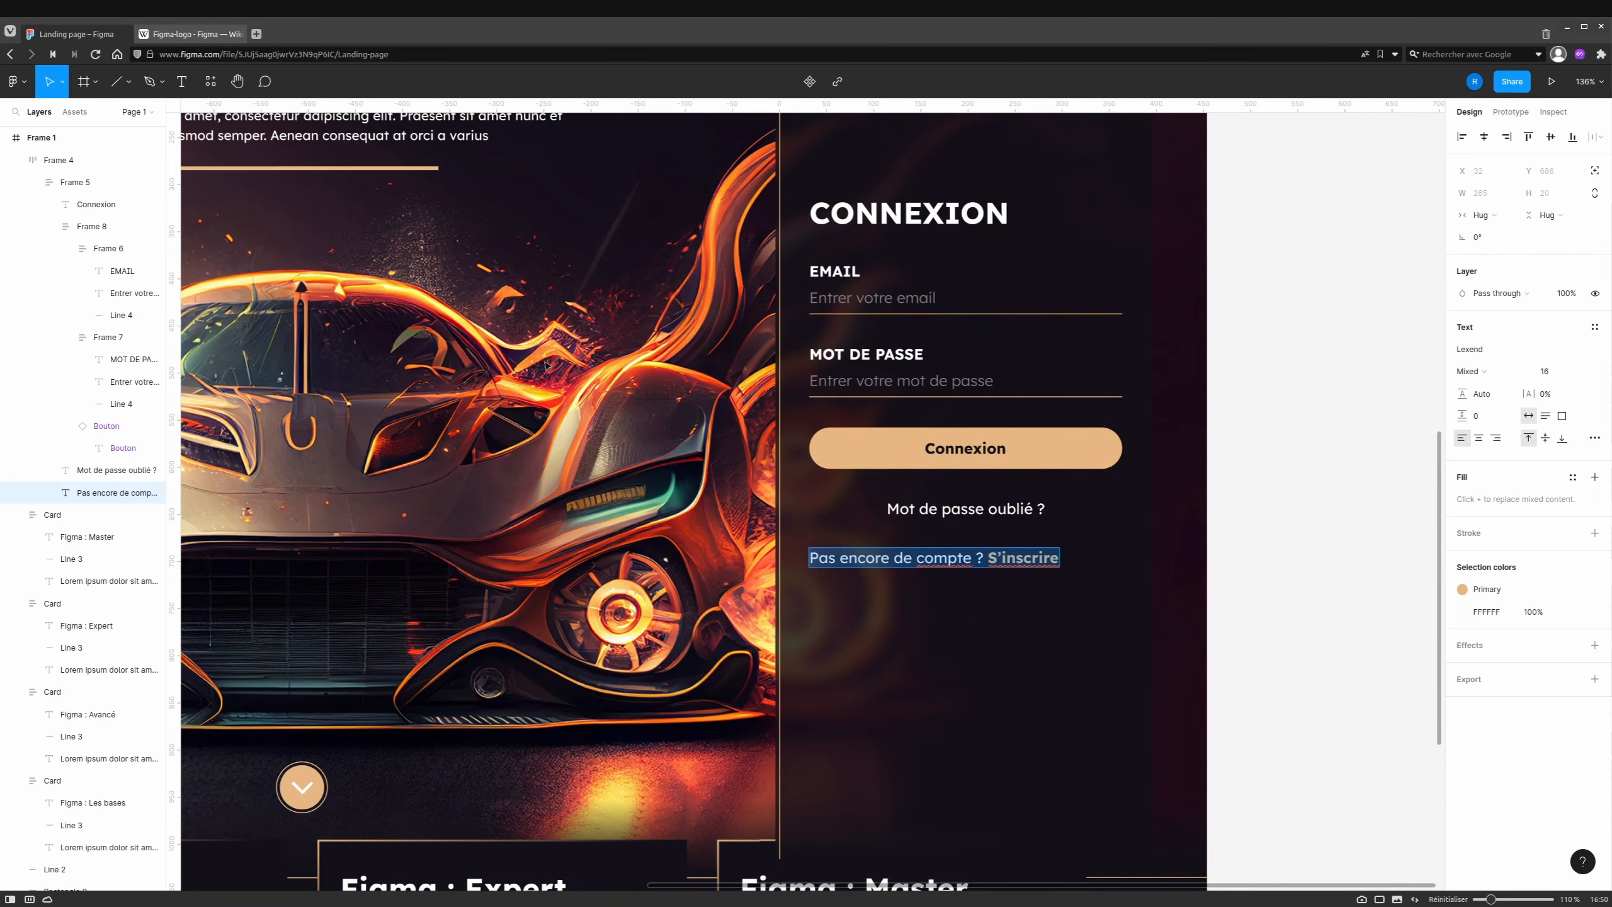
scroll(546, 364, up, 5)
scroll(655, 284, left, 3)
scroll(1059, 190, down, 3)
scroll(1059, 189, right, 3)
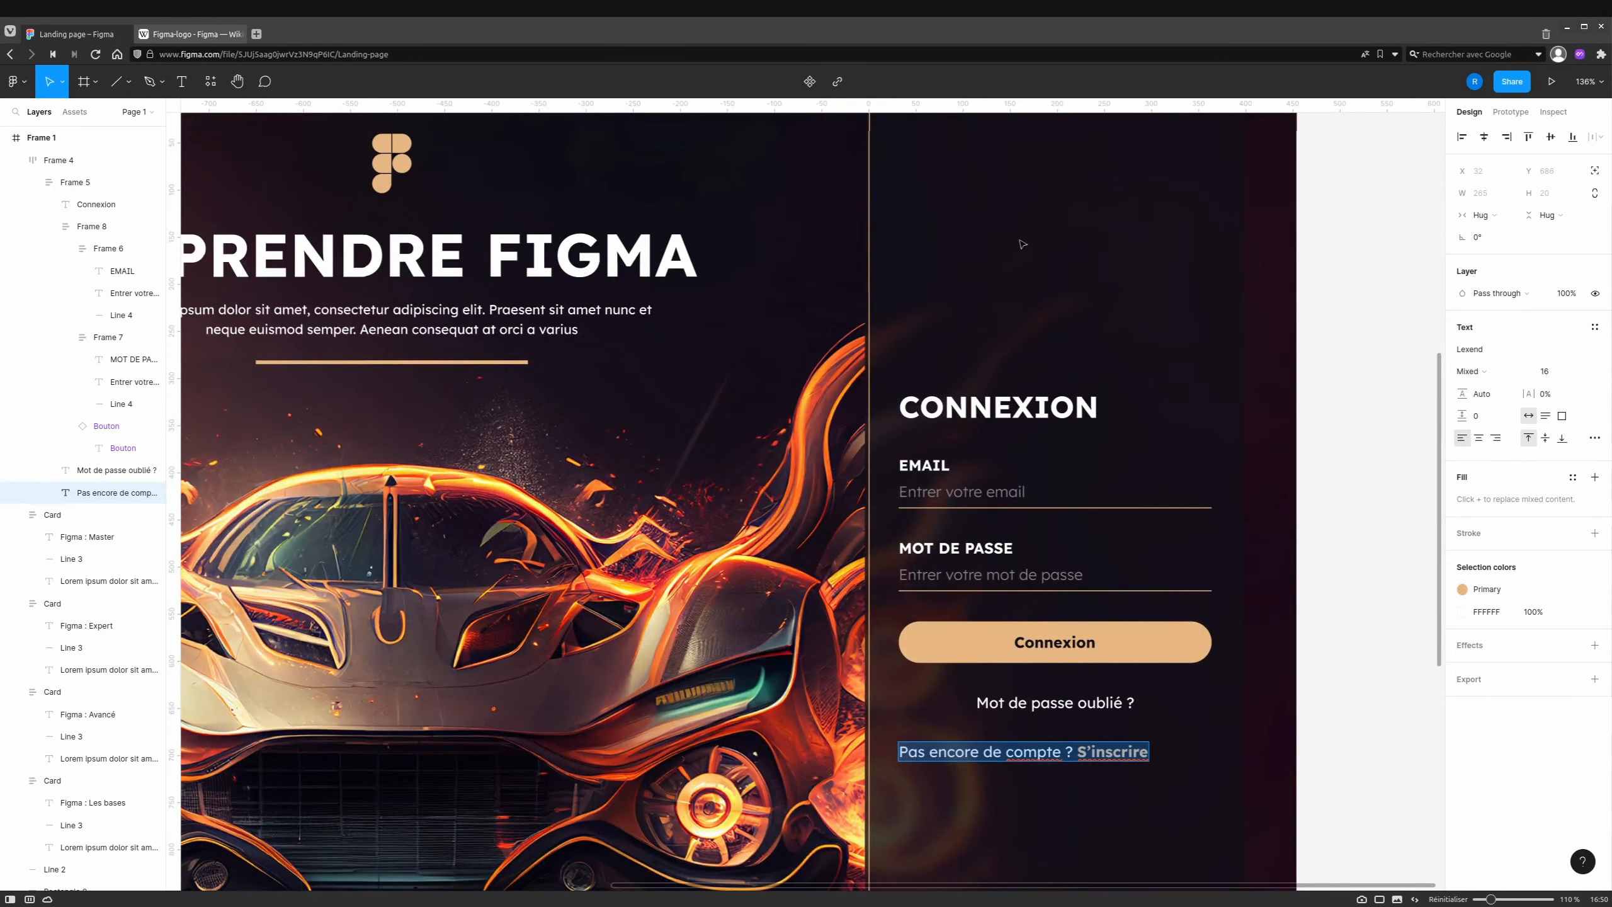
scroll(1080, 640, down, 8)
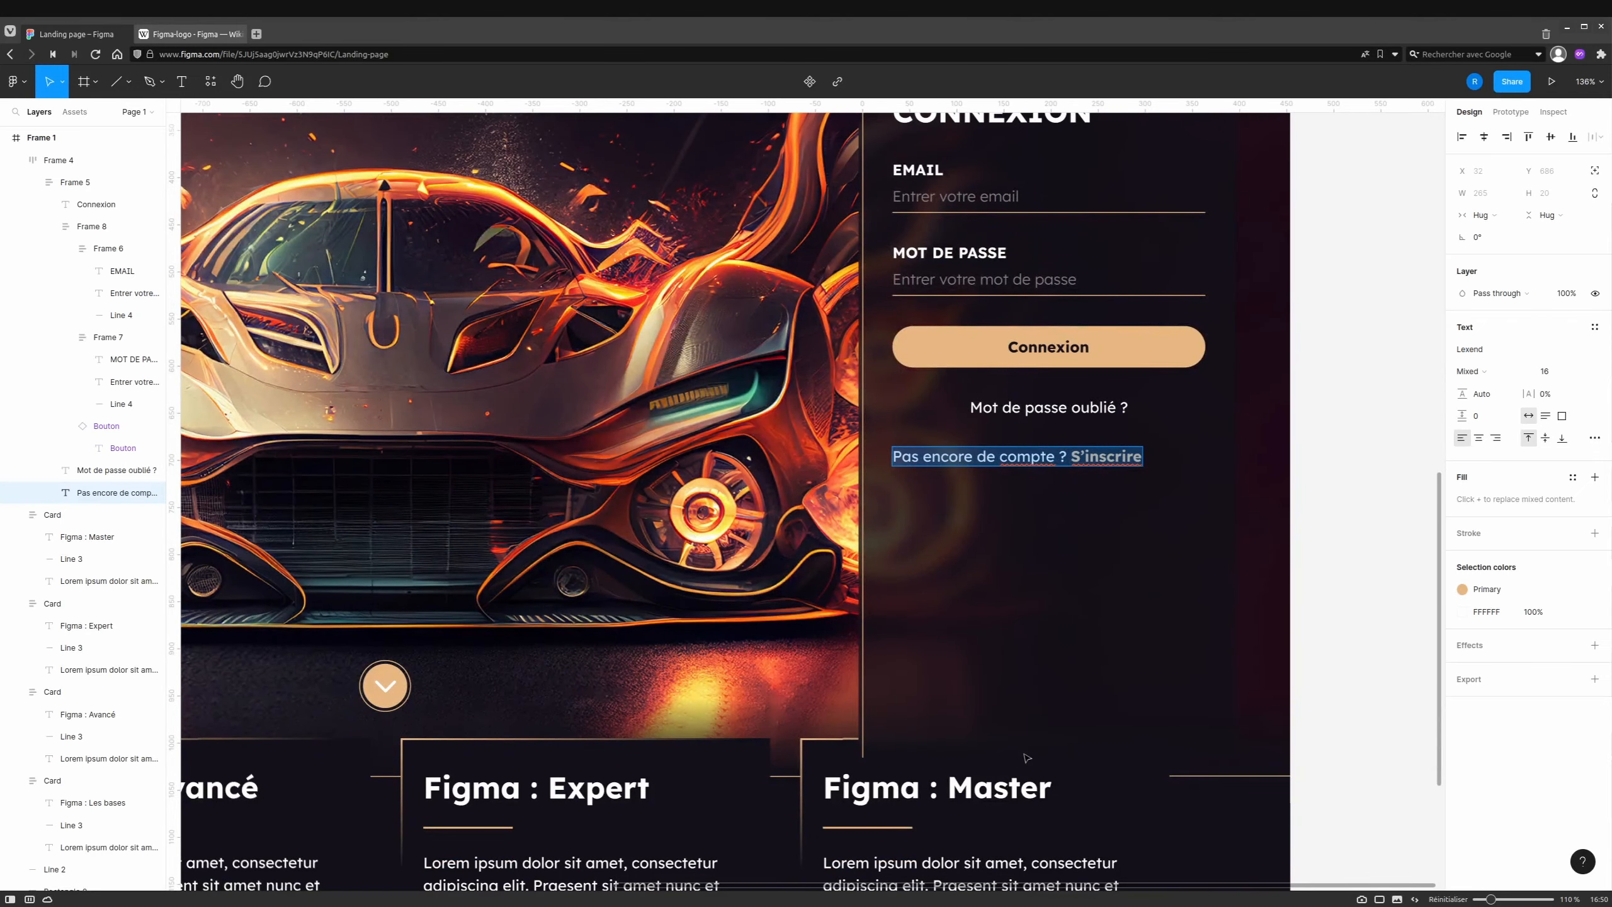
scroll(1029, 160, up, 6)
scroll(1028, 161, left, 1)
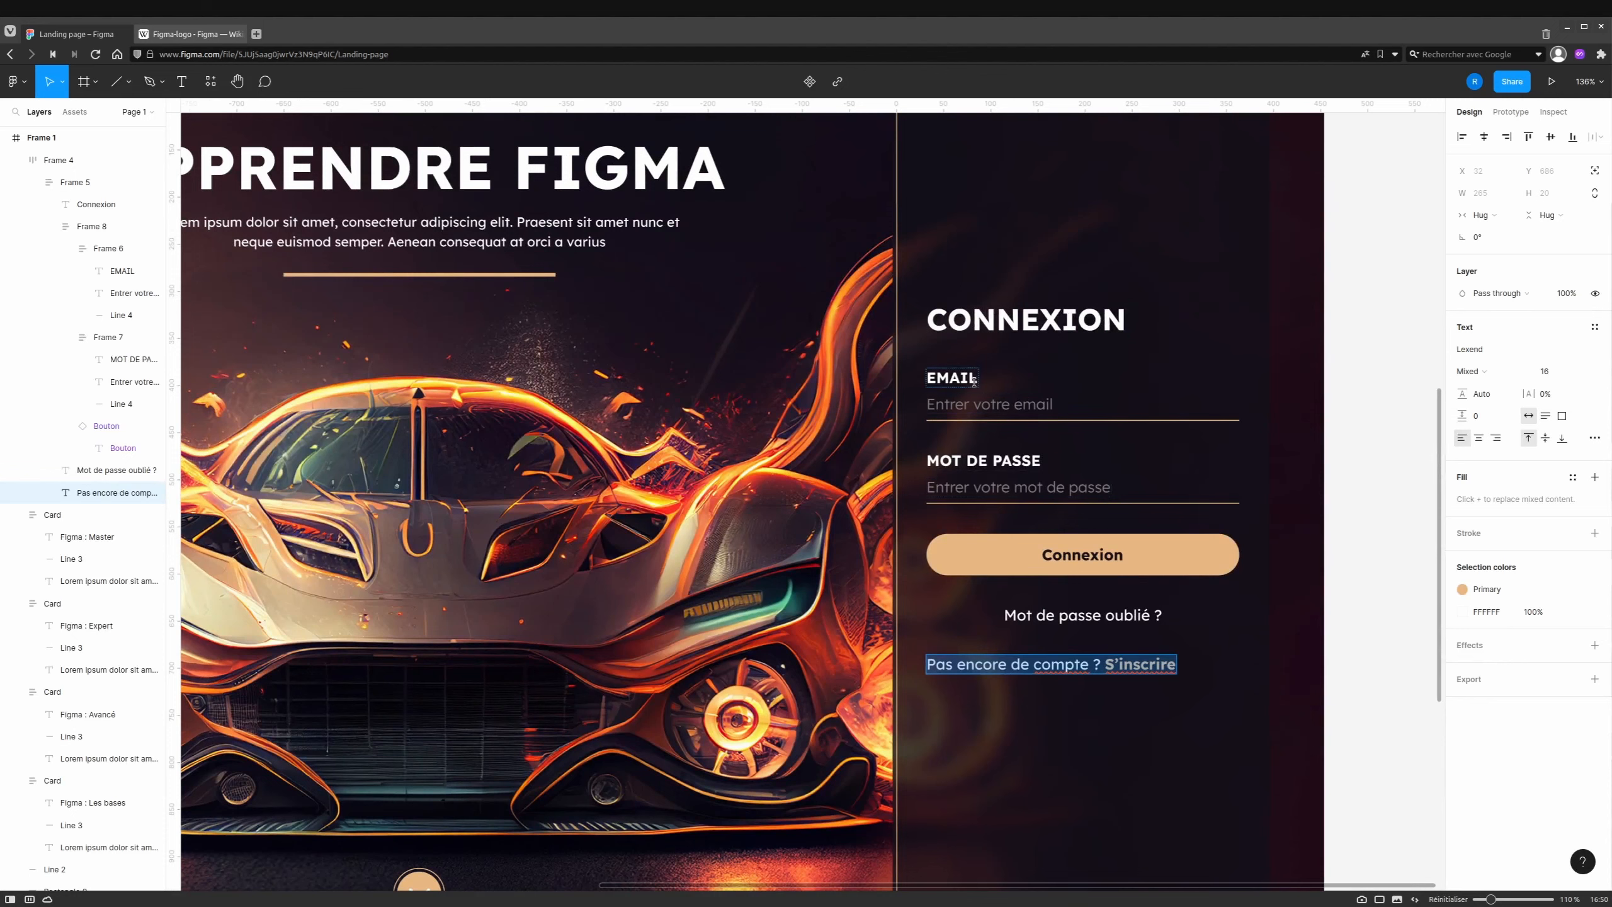
Try centring the contents of Frame 5 and return them to left alignment.
key(Escape)
key(Escape)
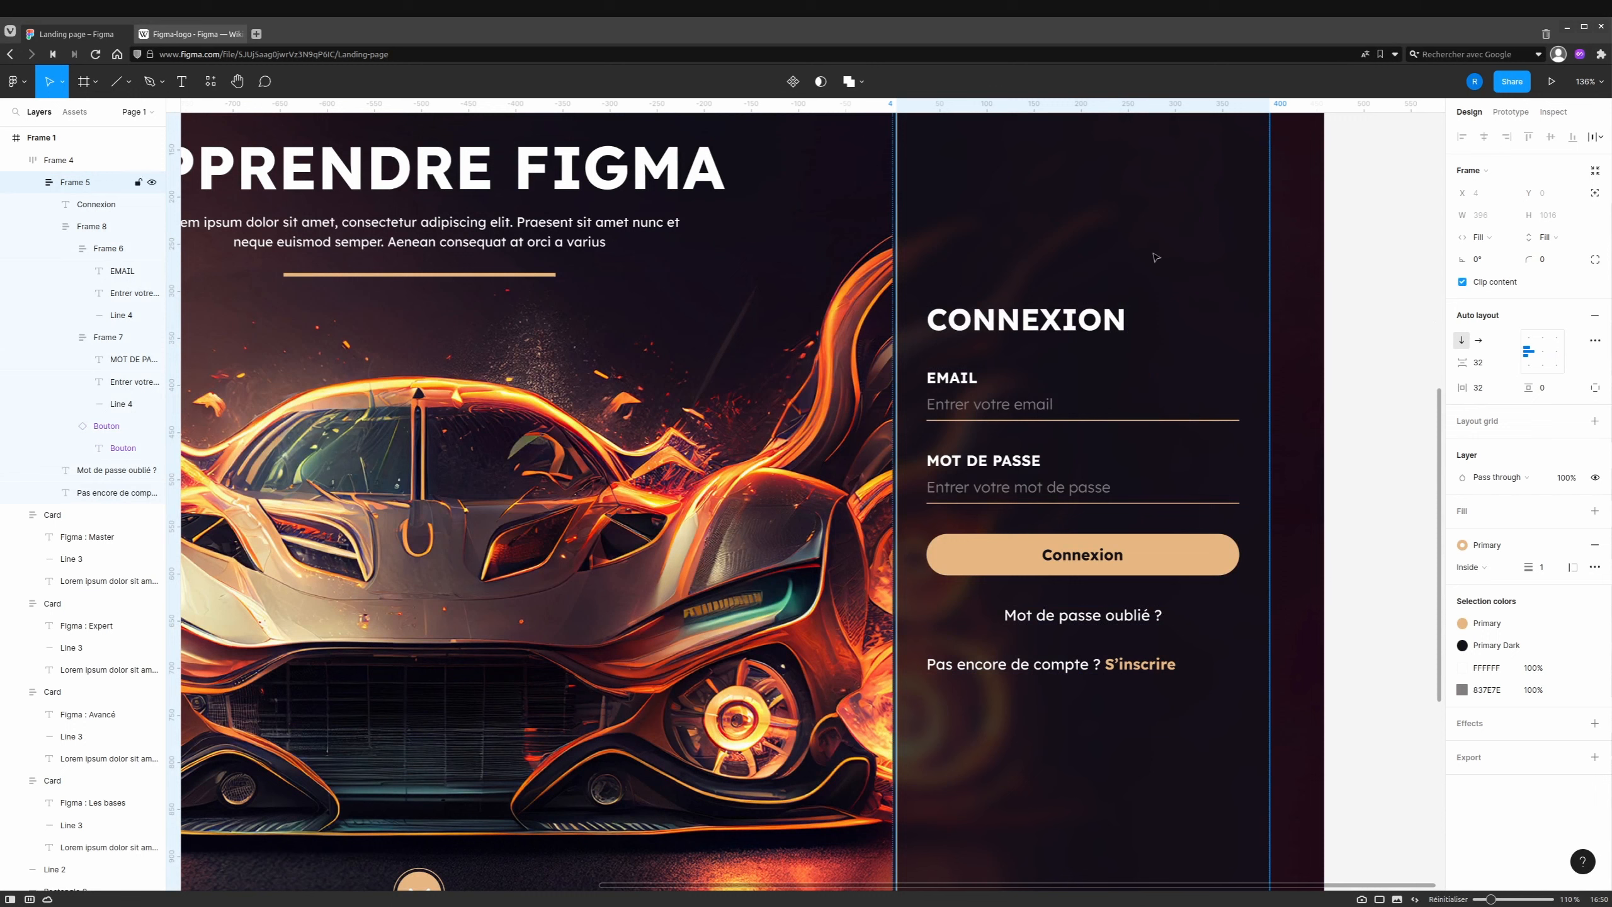
click(1542, 354)
click(1529, 354)
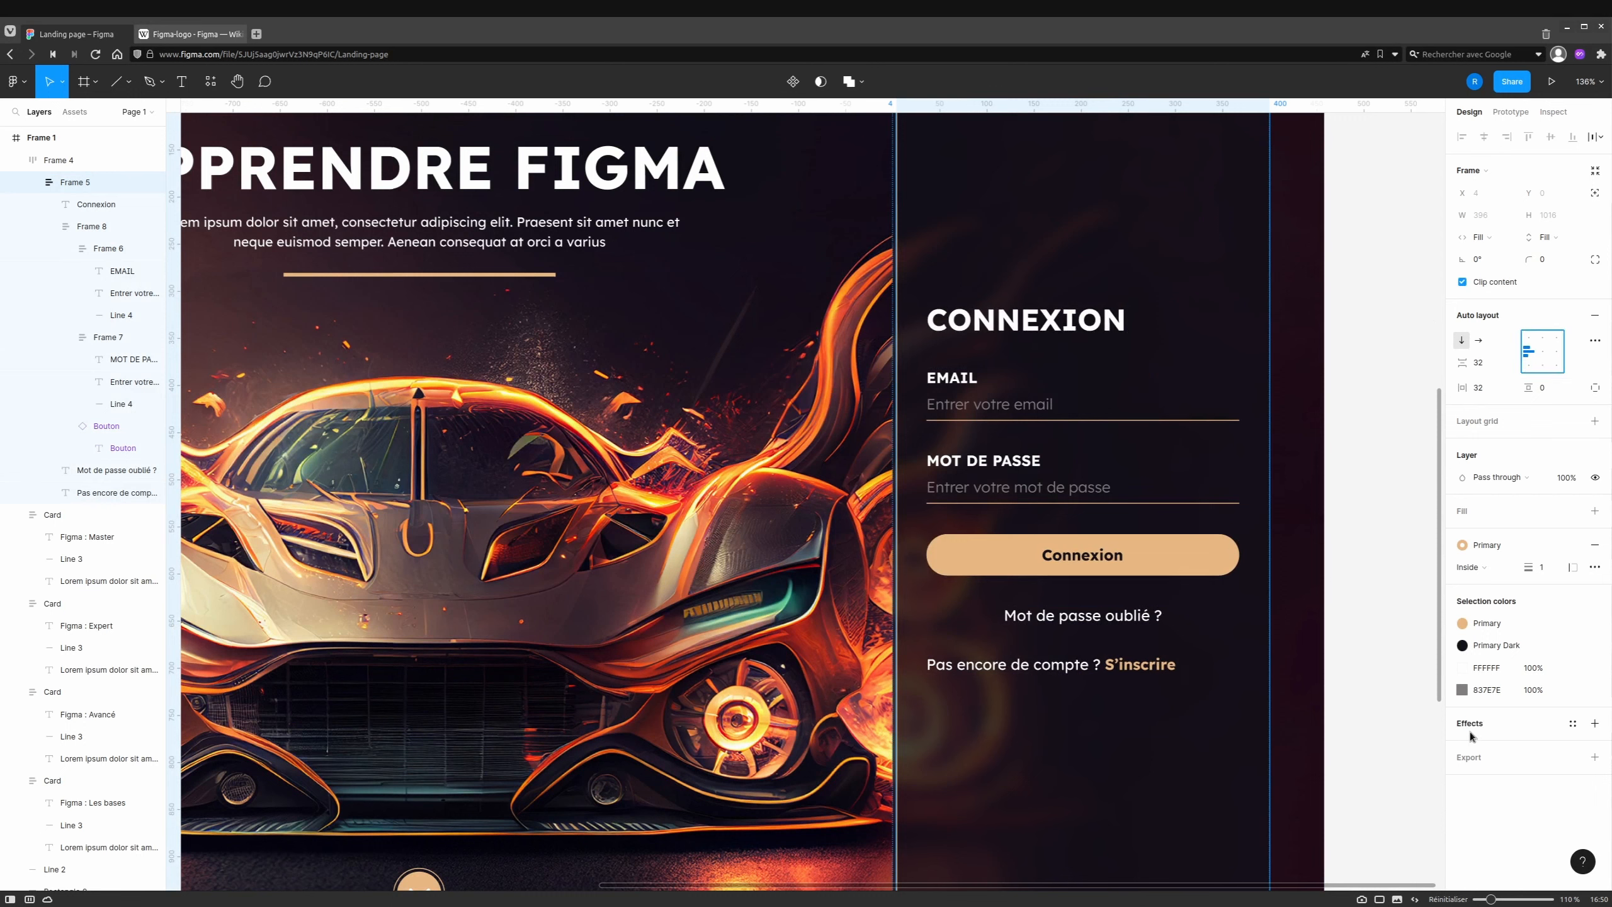
Give the sign-up line absolute positioning and move it to the bottom of Frame 5, horizontally centred, at X 65, Y 984.
click(1063, 666)
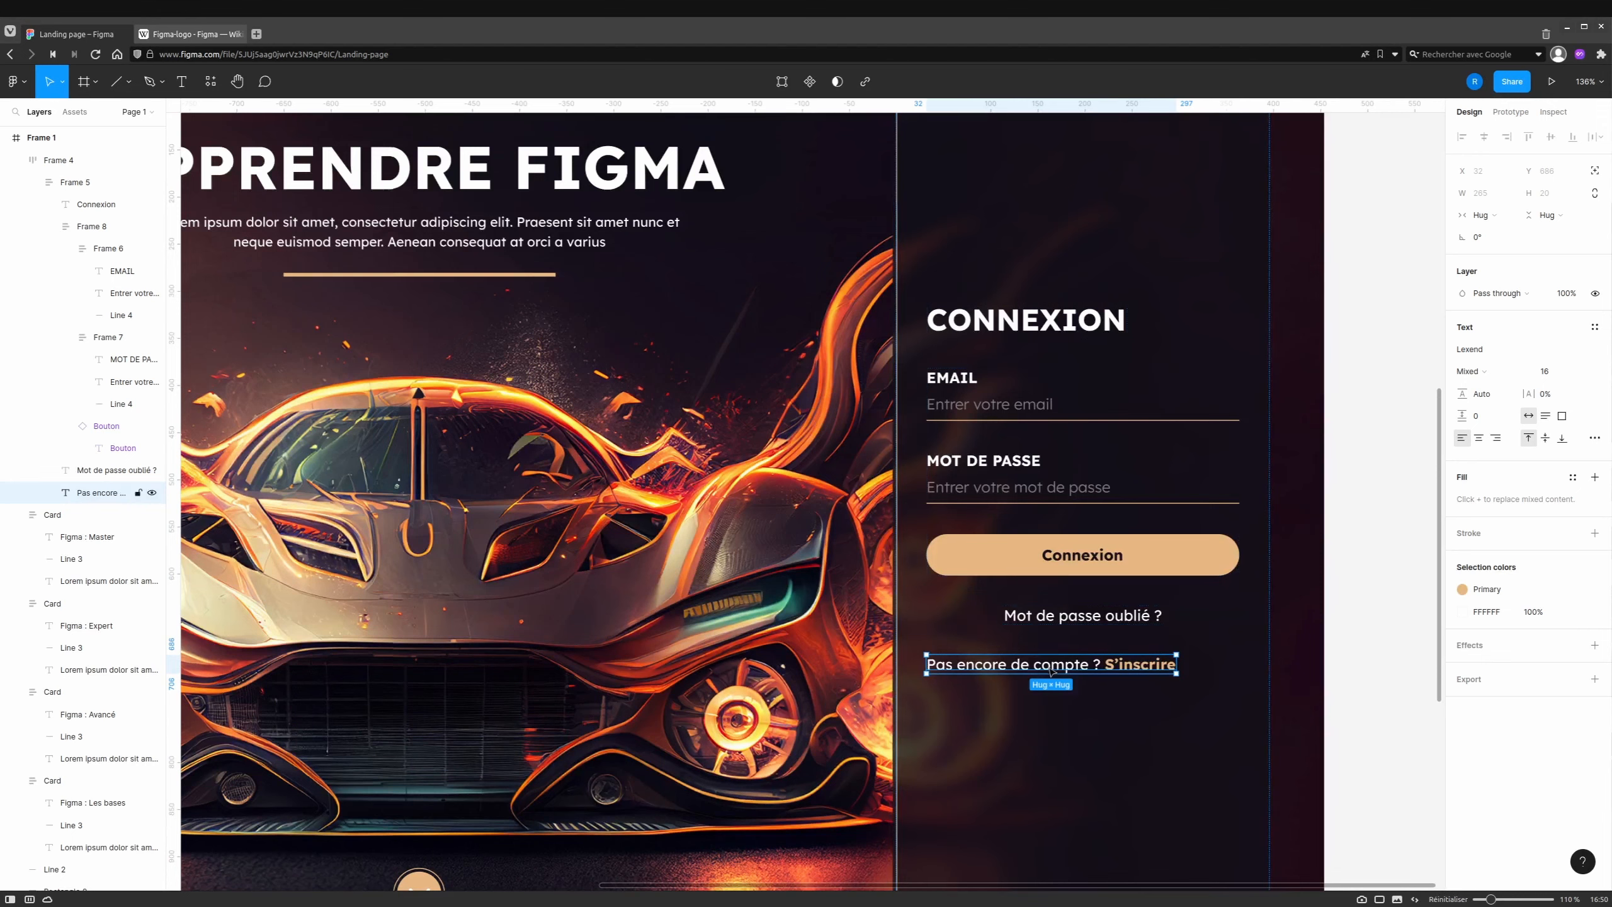
drag(1072, 665, 1102, 762)
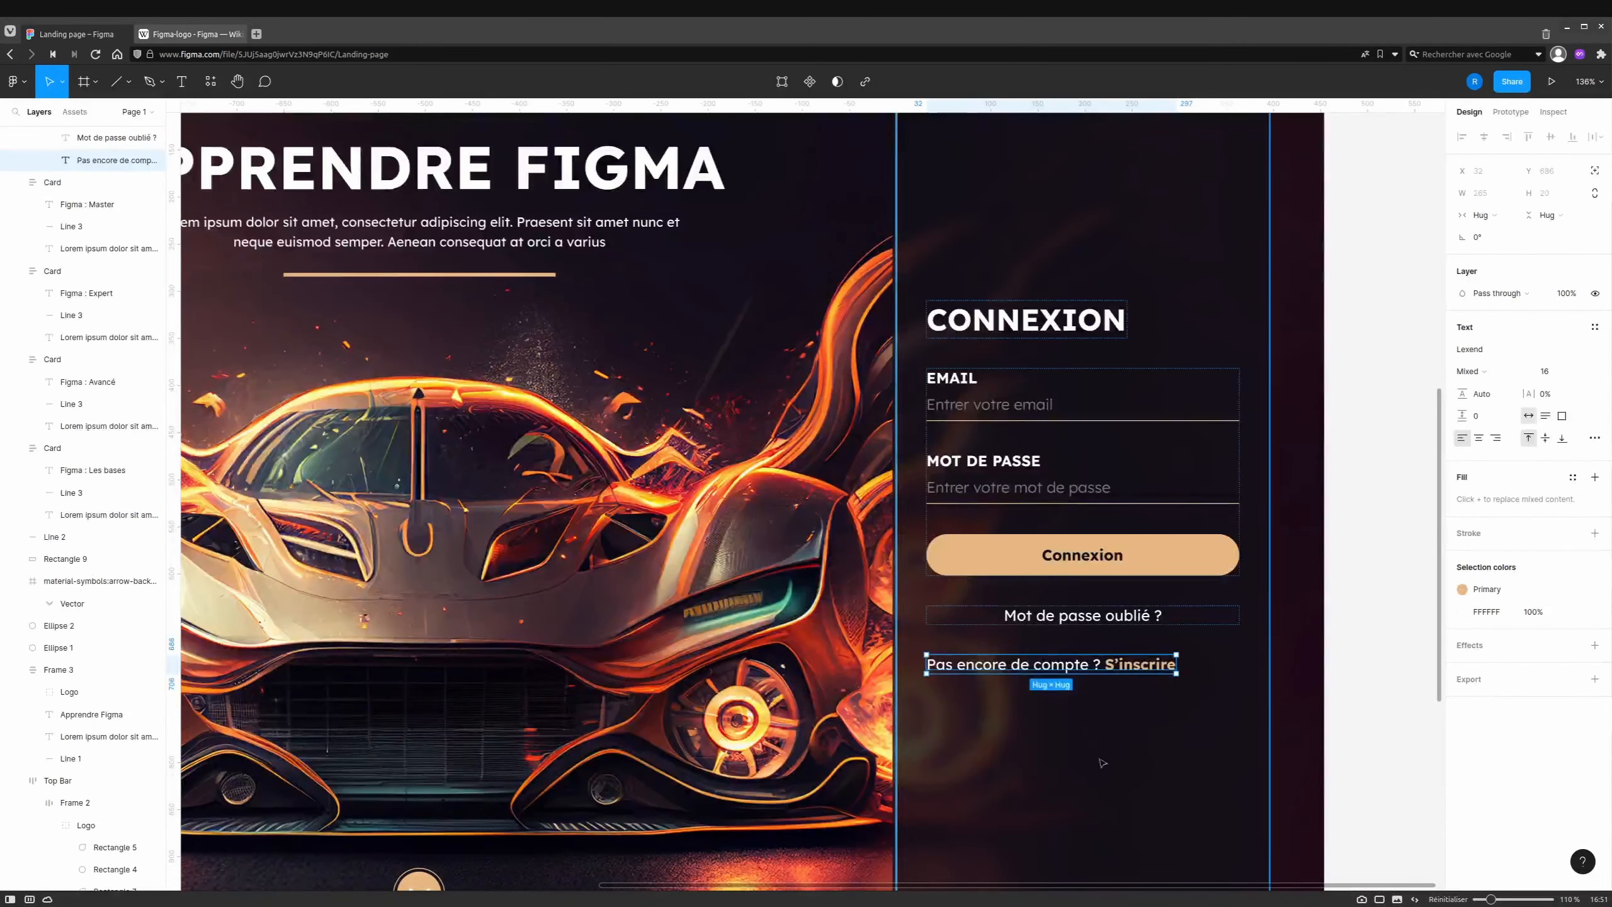
scroll(1030, 667, down, 4)
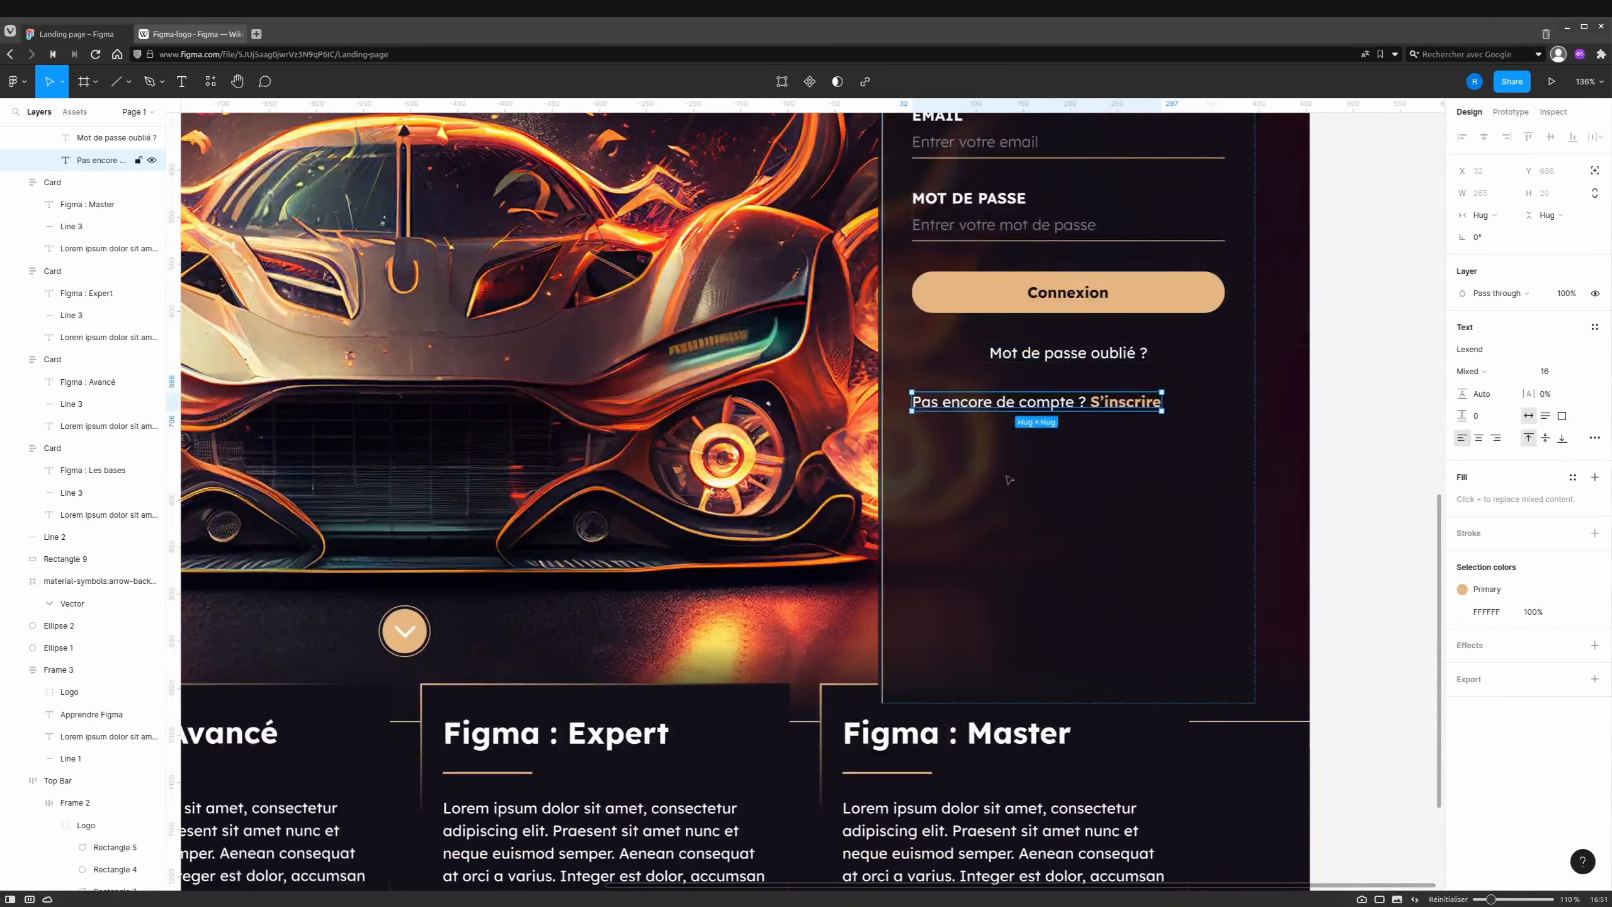
drag(1029, 667, 1016, 674)
drag(980, 402, 1051, 650)
click(1598, 173)
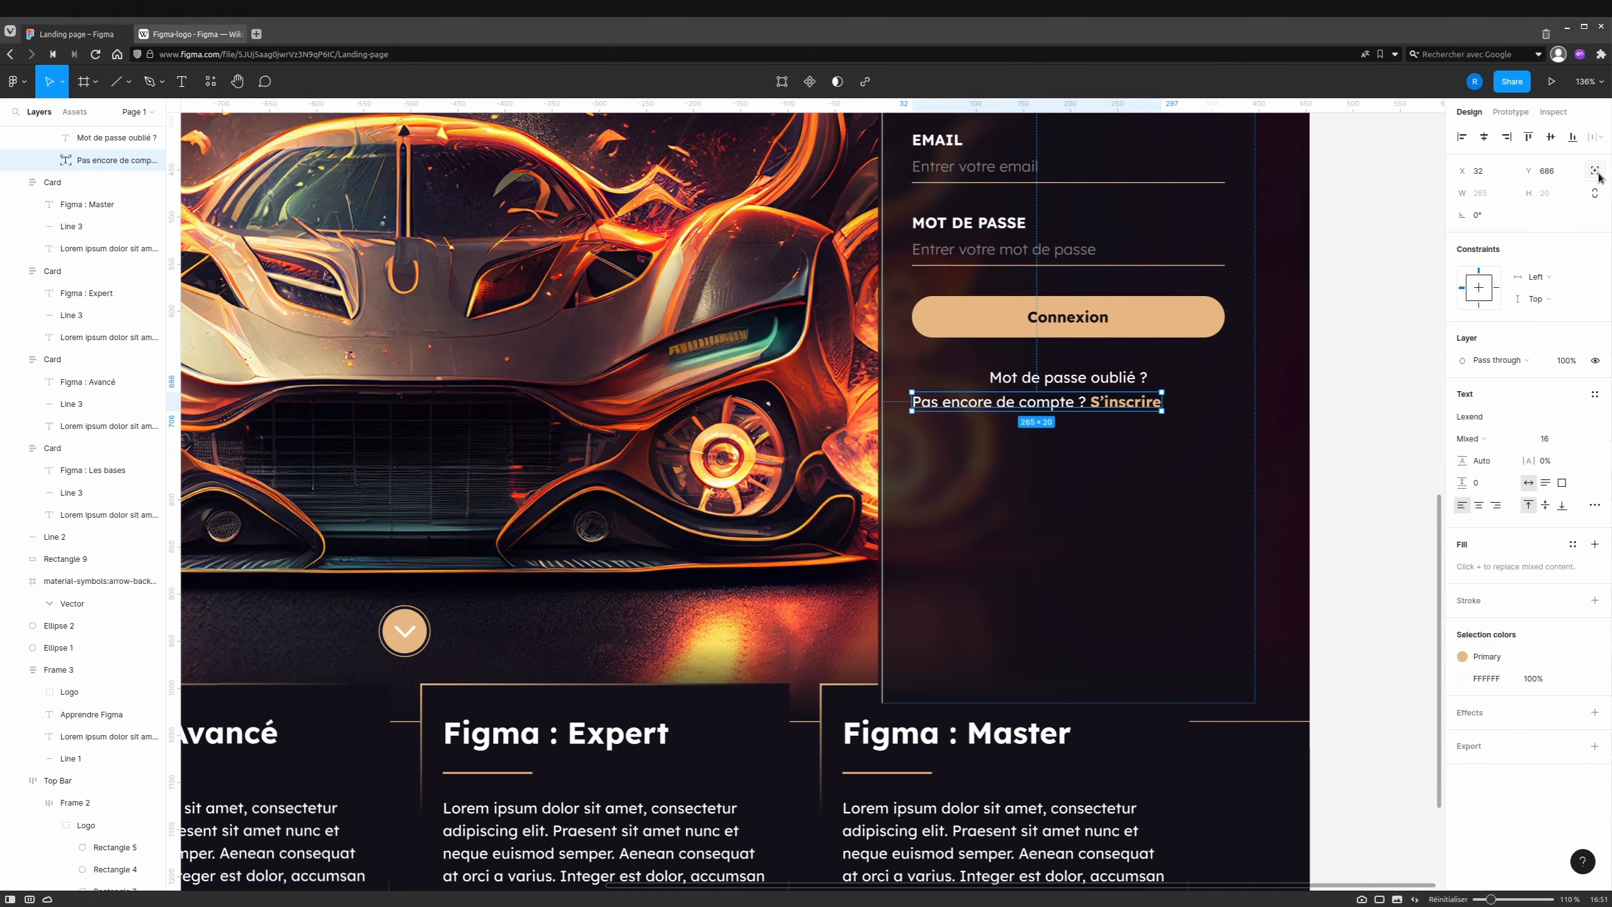
scroll(952, 238, up, 3)
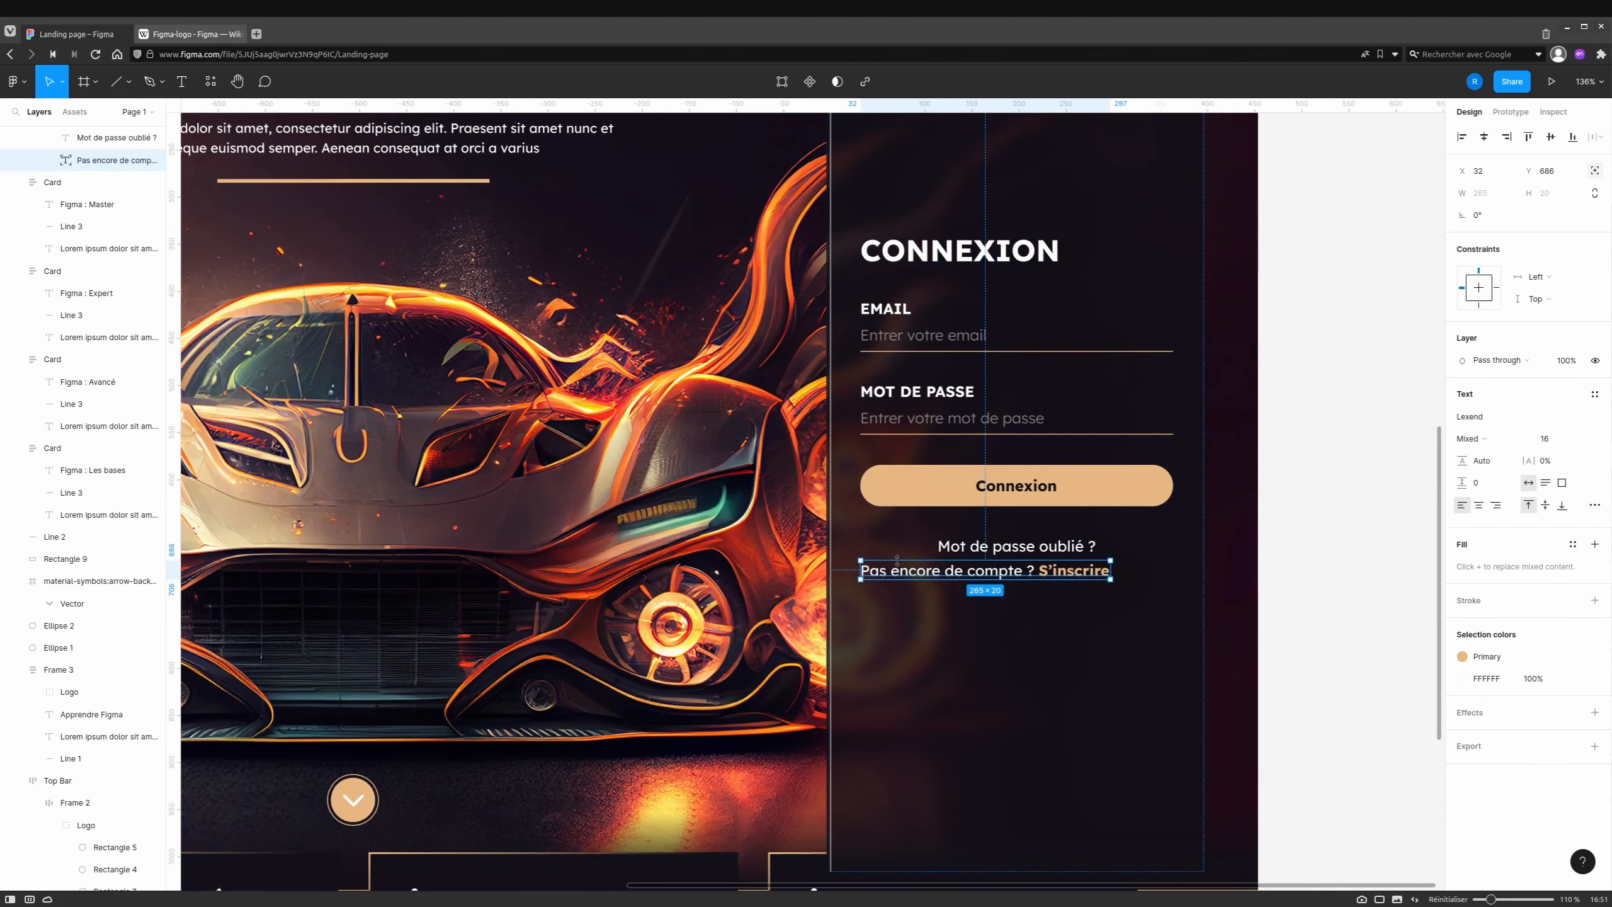
drag(915, 574, 947, 855)
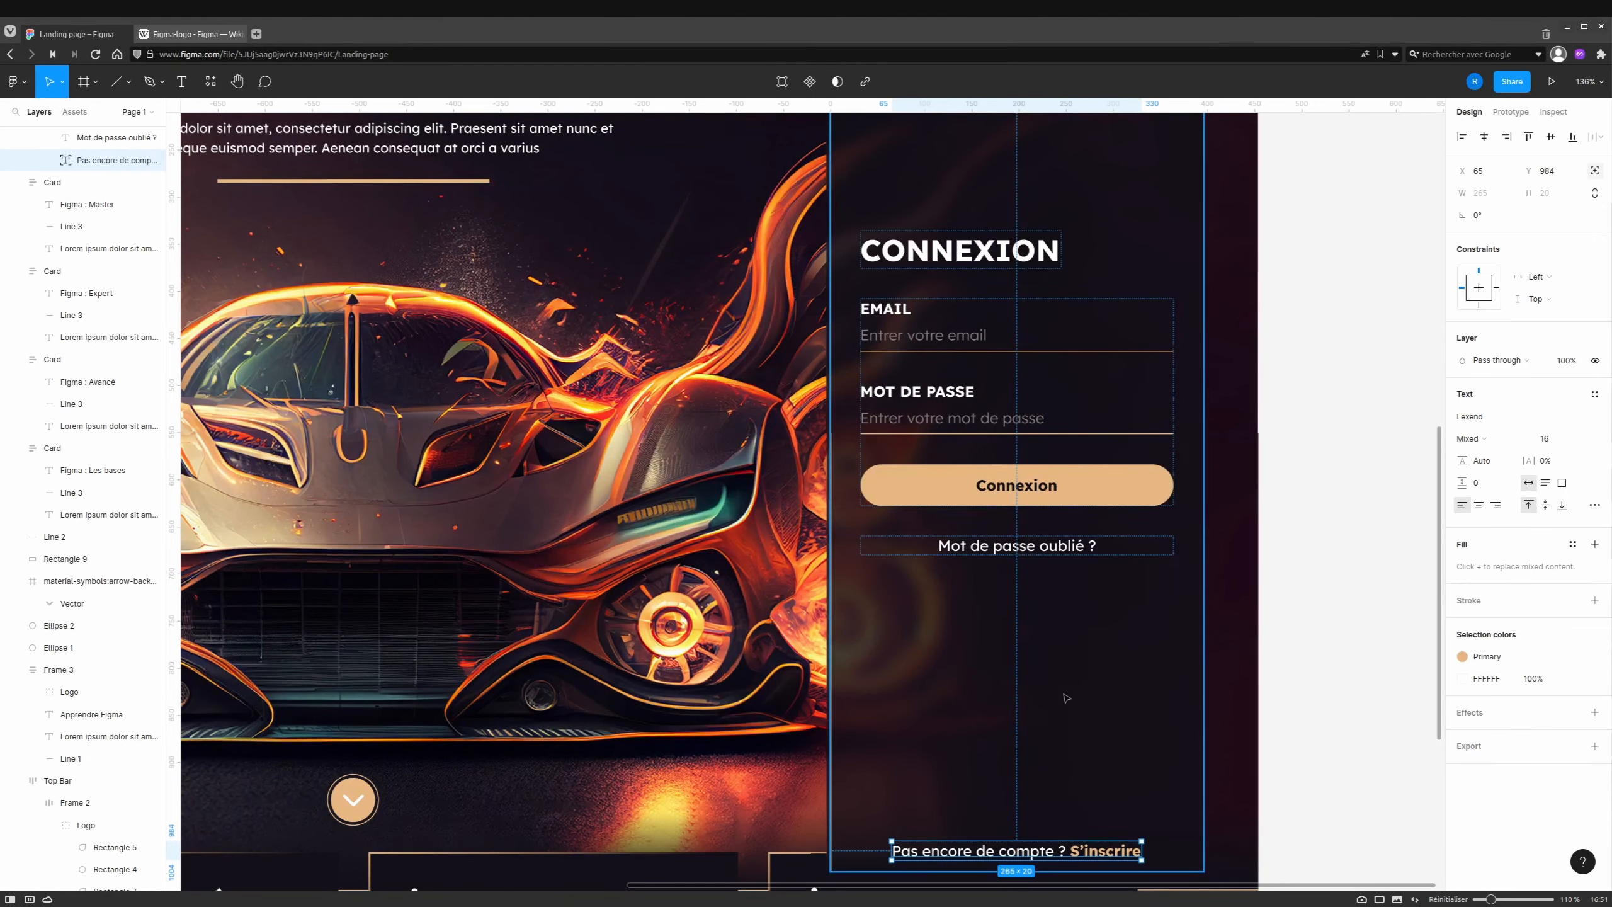
Nudge the sign-up line up to Y 980, checking its distance from the panel's edges.
scroll(1056, 603, down, 3)
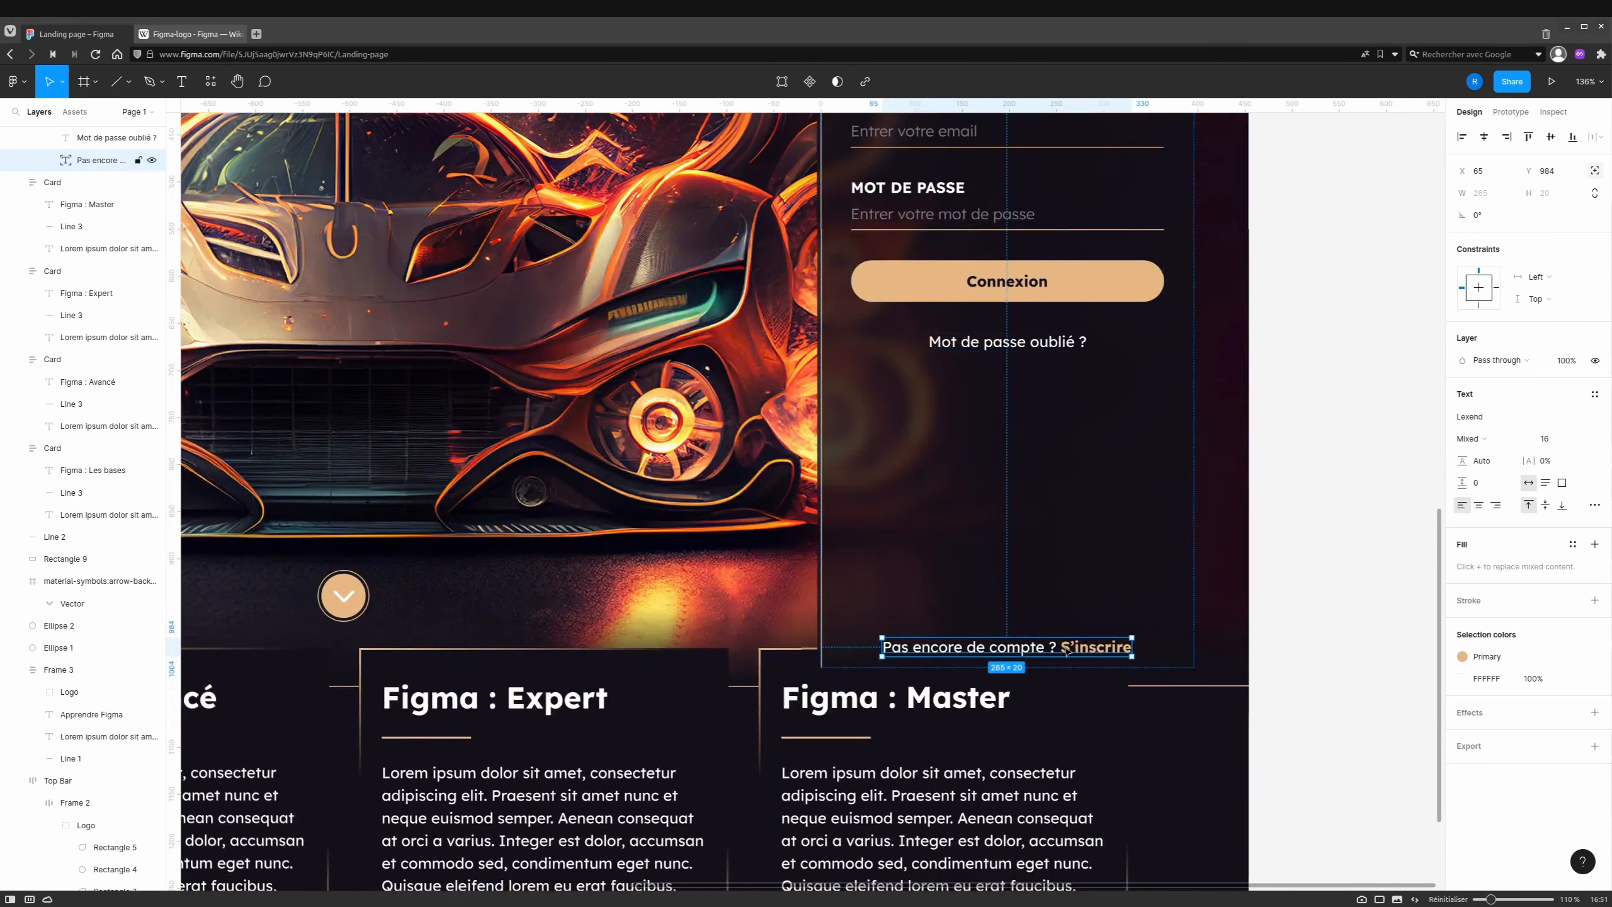
key(alt)
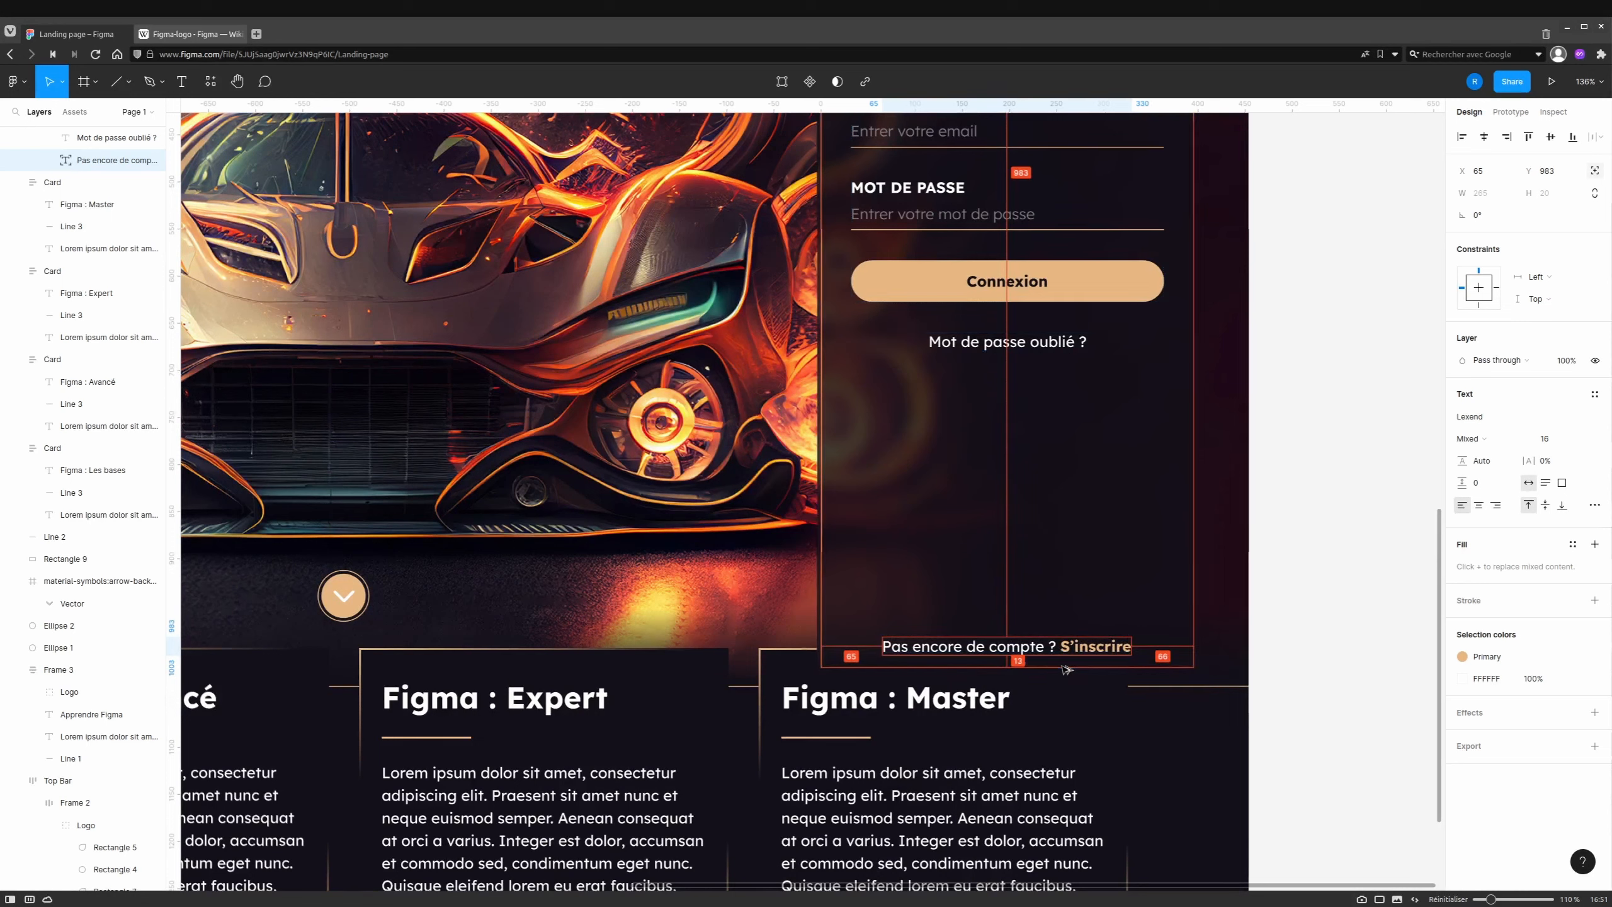
key(Up)
key(Up)
key(Up)
key(Up)
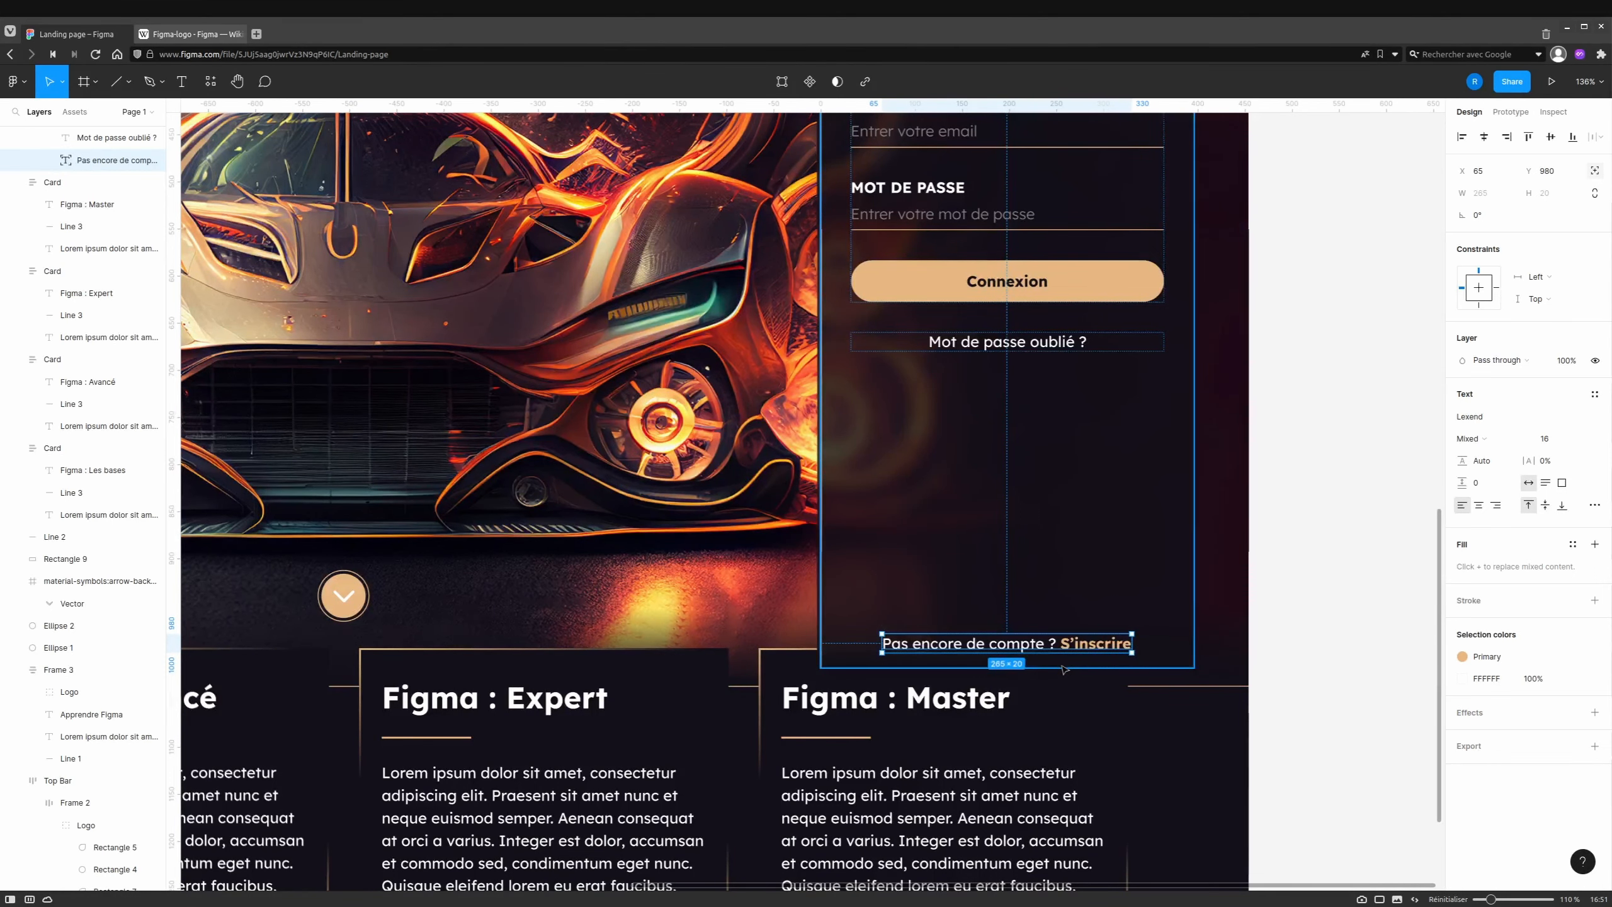
Move the login panel, Frame 4, out of Frame 1 onto the empty canvas beside the landing page.
click(1350, 432)
scroll(830, 621, right, 5)
scroll(830, 621, up, 2)
drag(830, 621, 1390, 600)
scroll(1175, 644, down, 5)
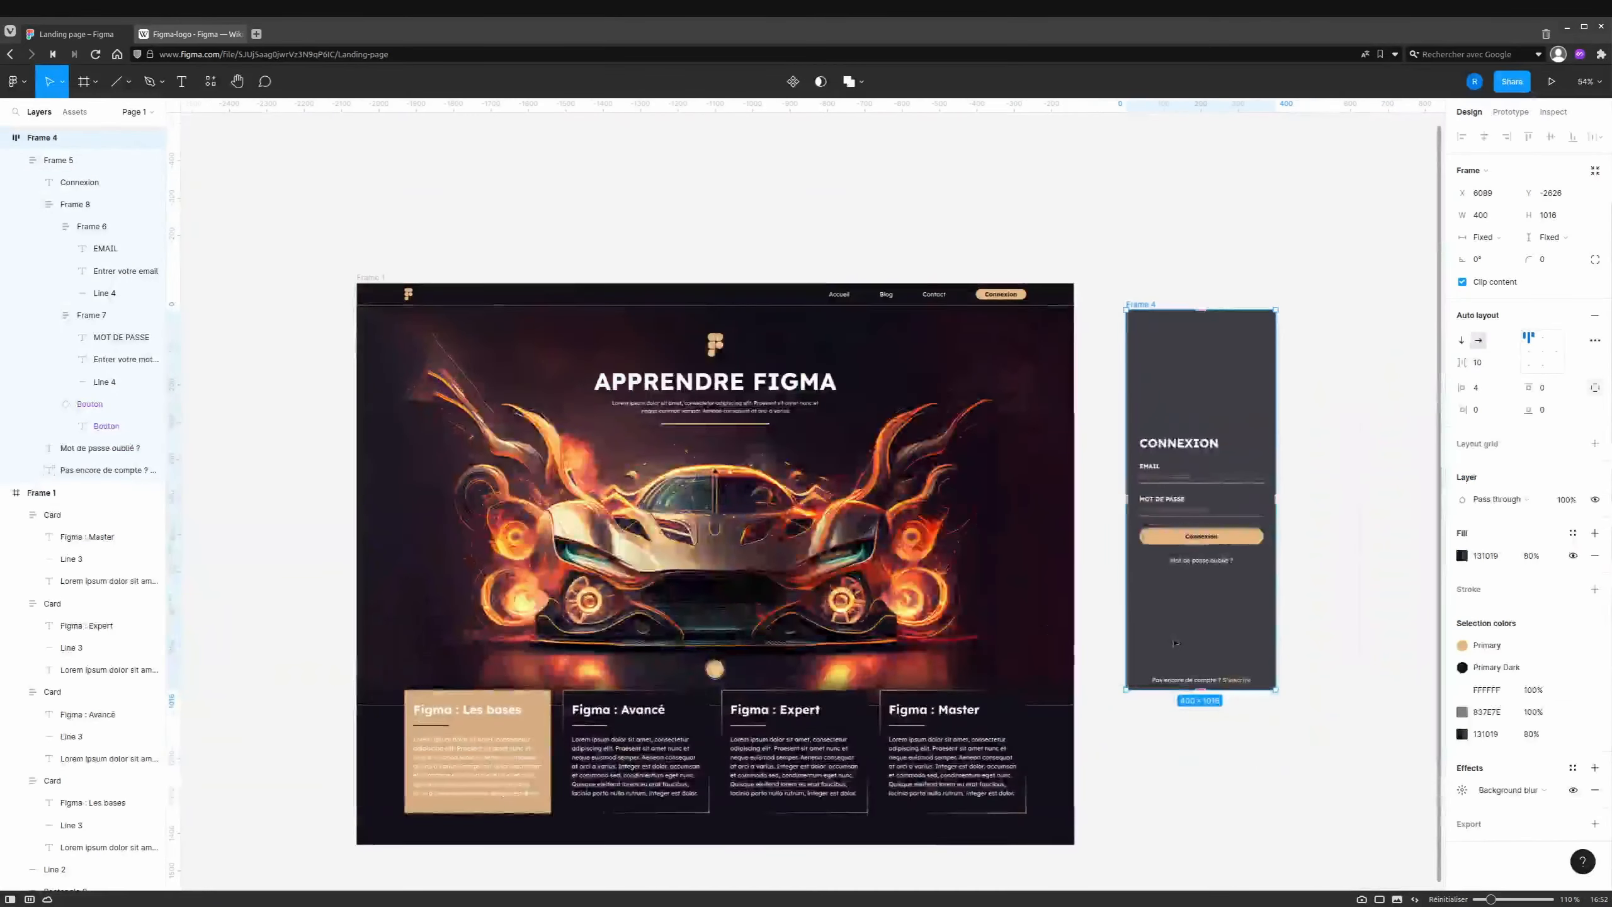
scroll(1332, 594, right, 2)
drag(1170, 619, 1288, 619)
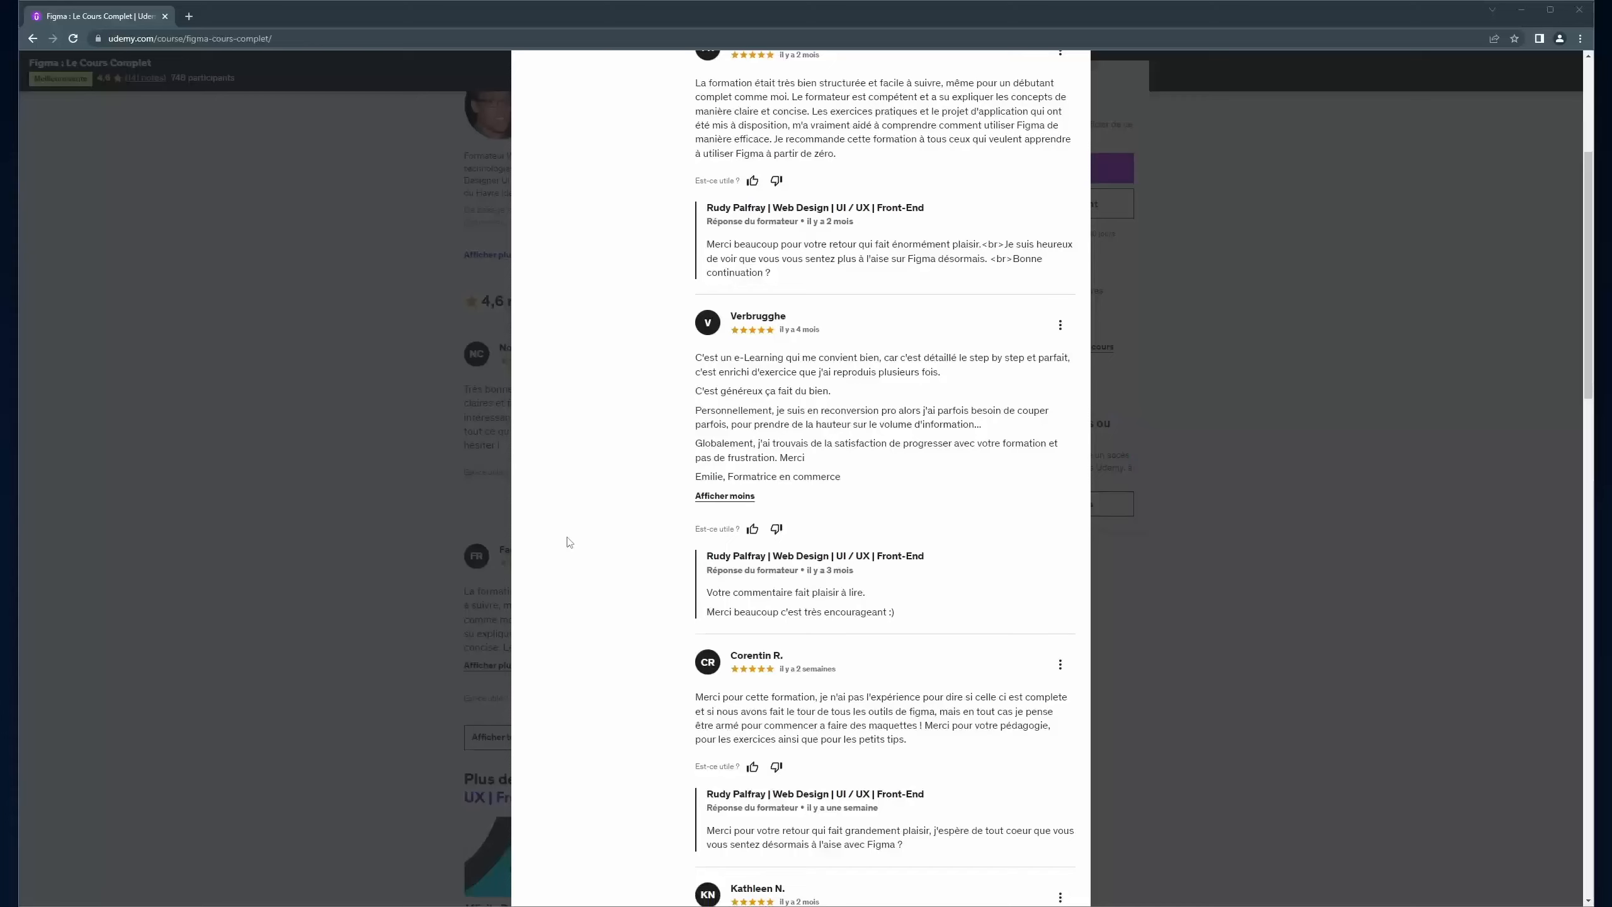
Read through the learner reviews of the Udemy course "Figma : Le Cours Complet".
scroll(568, 540, down, 5)
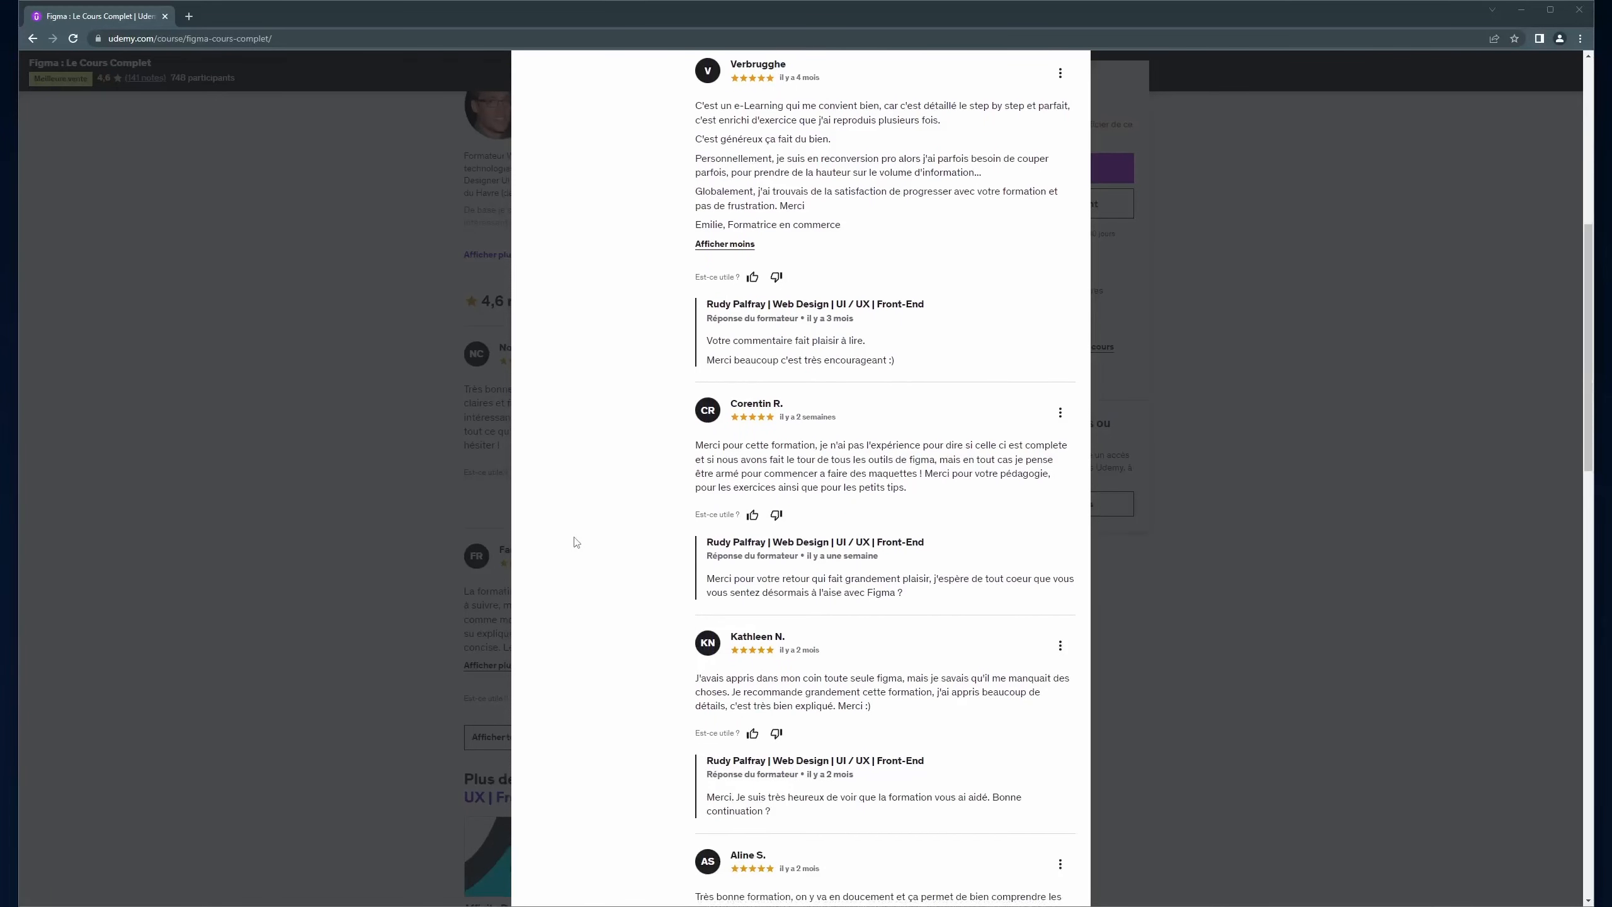
scroll(576, 541, down, 4)
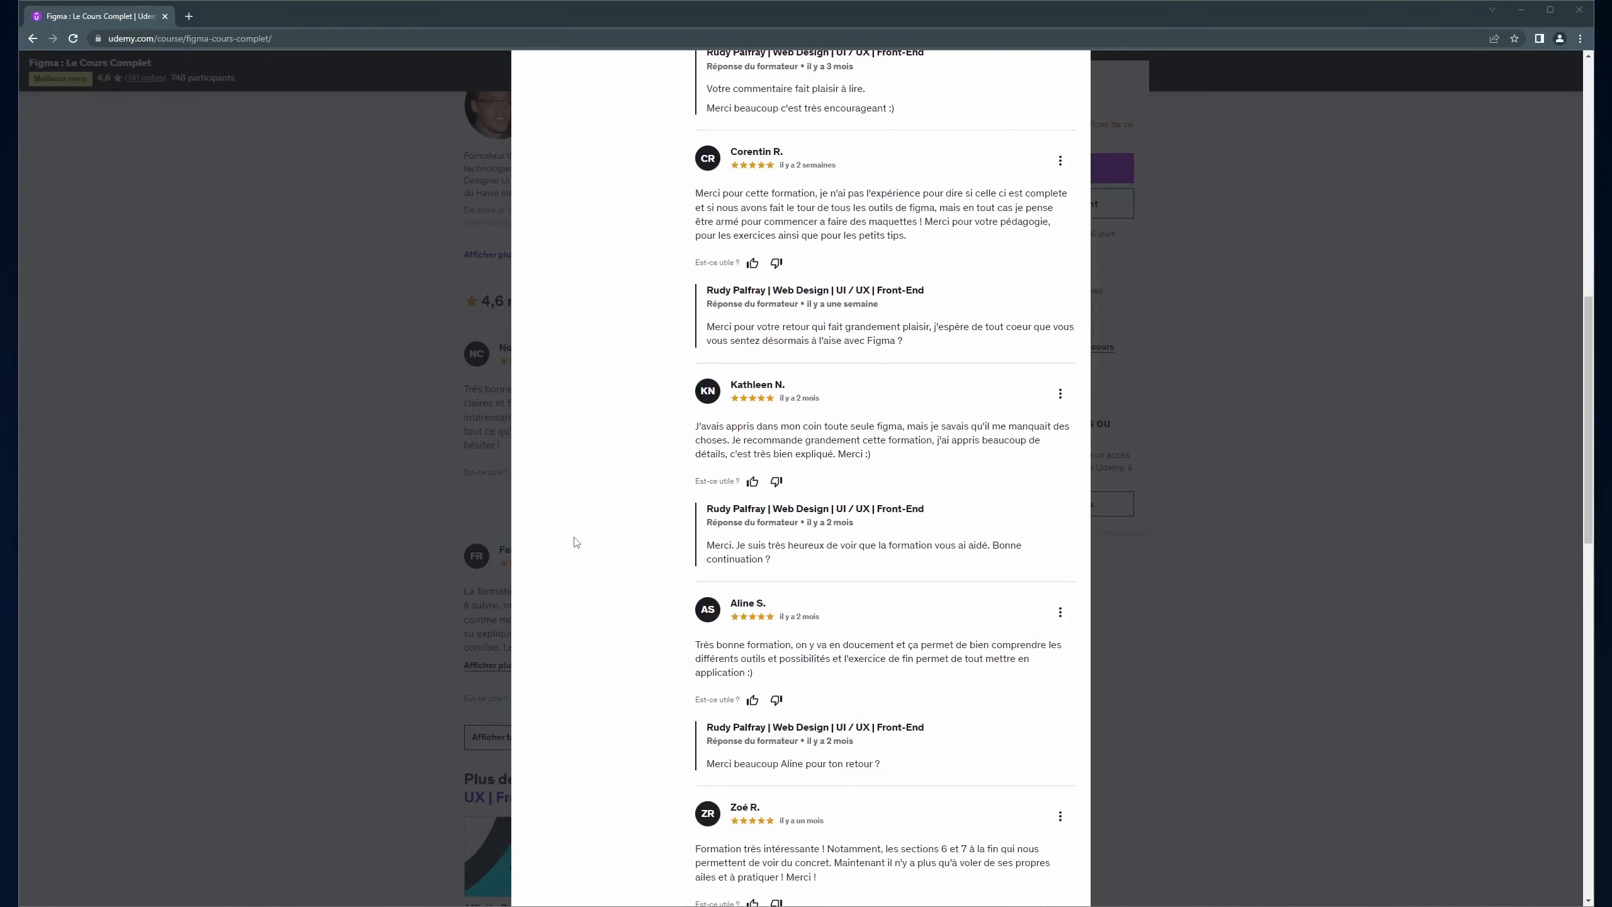
scroll(575, 541, down, 5)
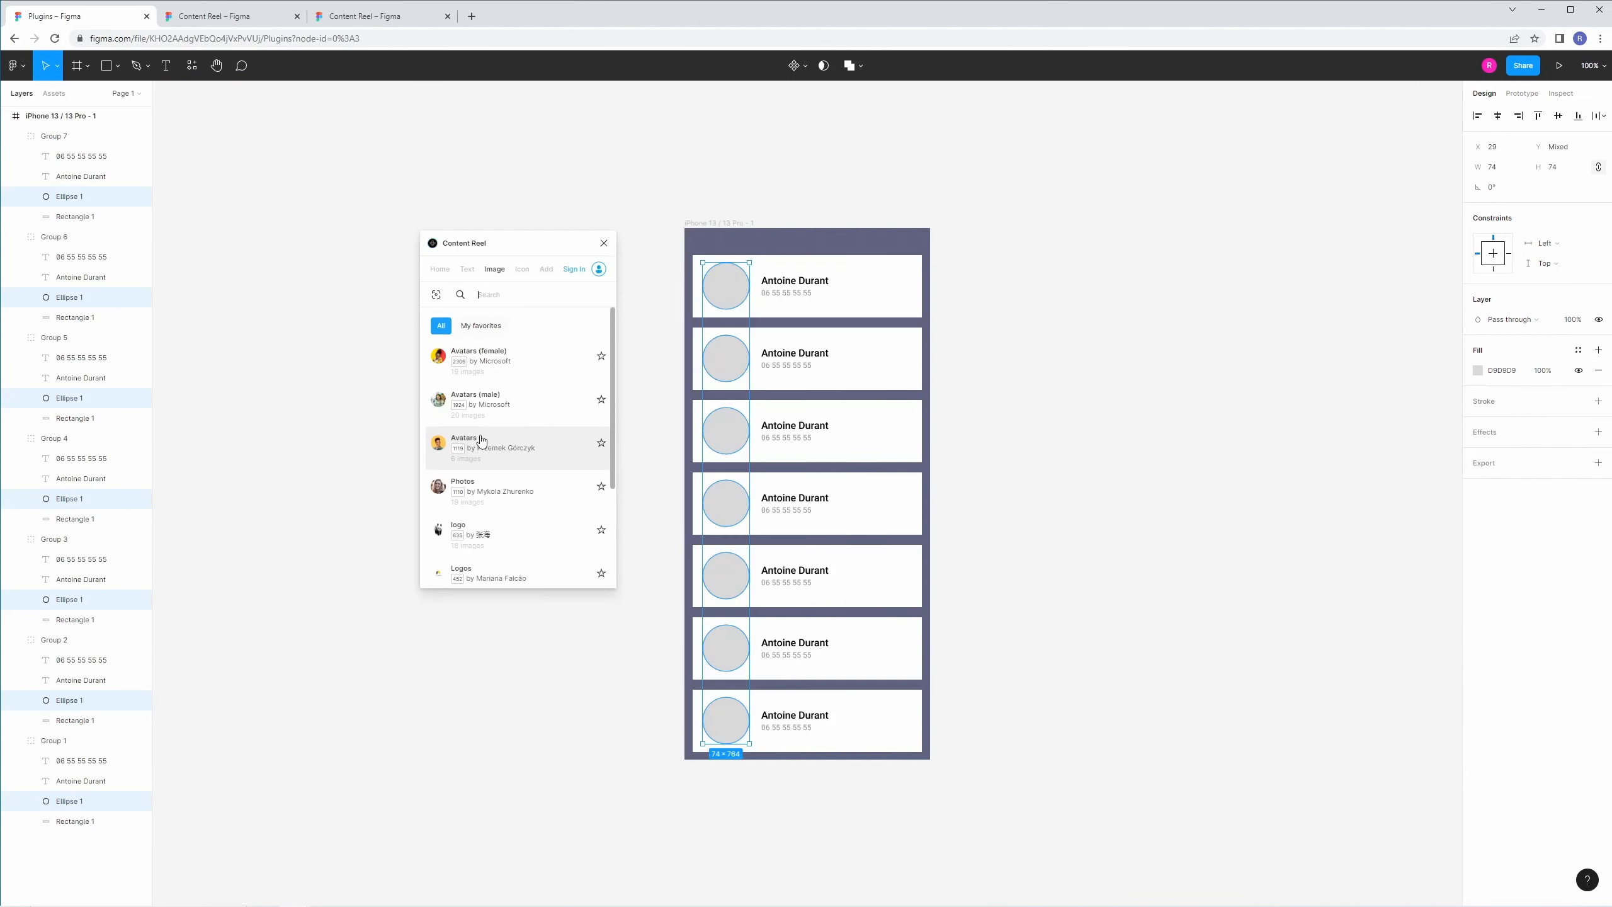
Fill the selected contact circles with "Avatars (female)" images from the Content Reel plugin.
click(488, 350)
click(577, 568)
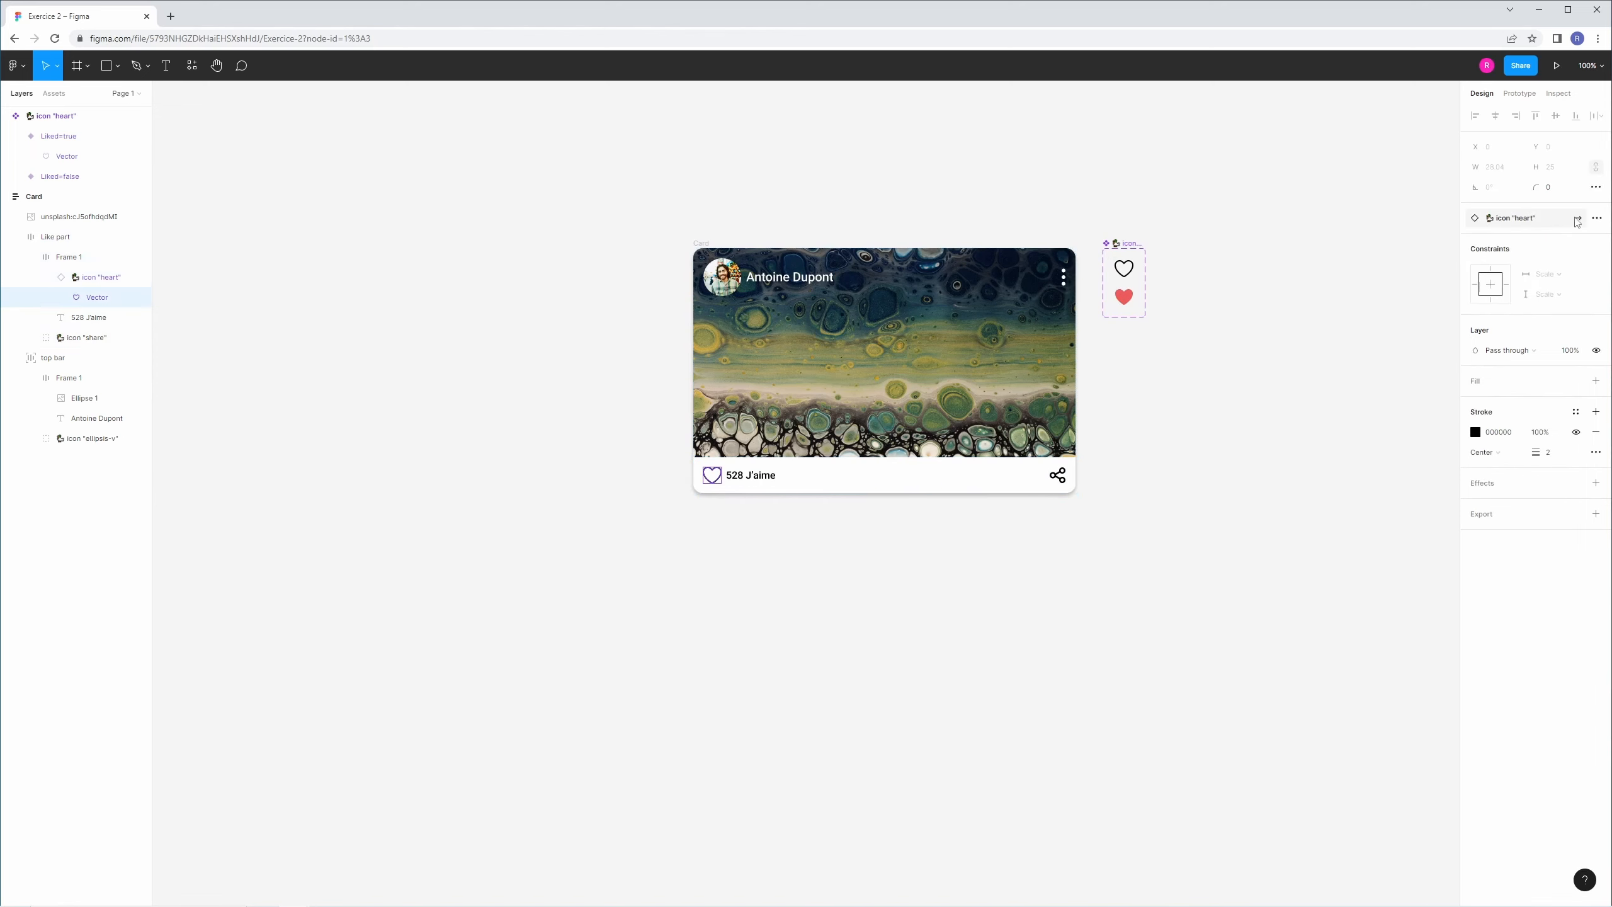
Go to the main component of the Card's heart icon.
click(1577, 222)
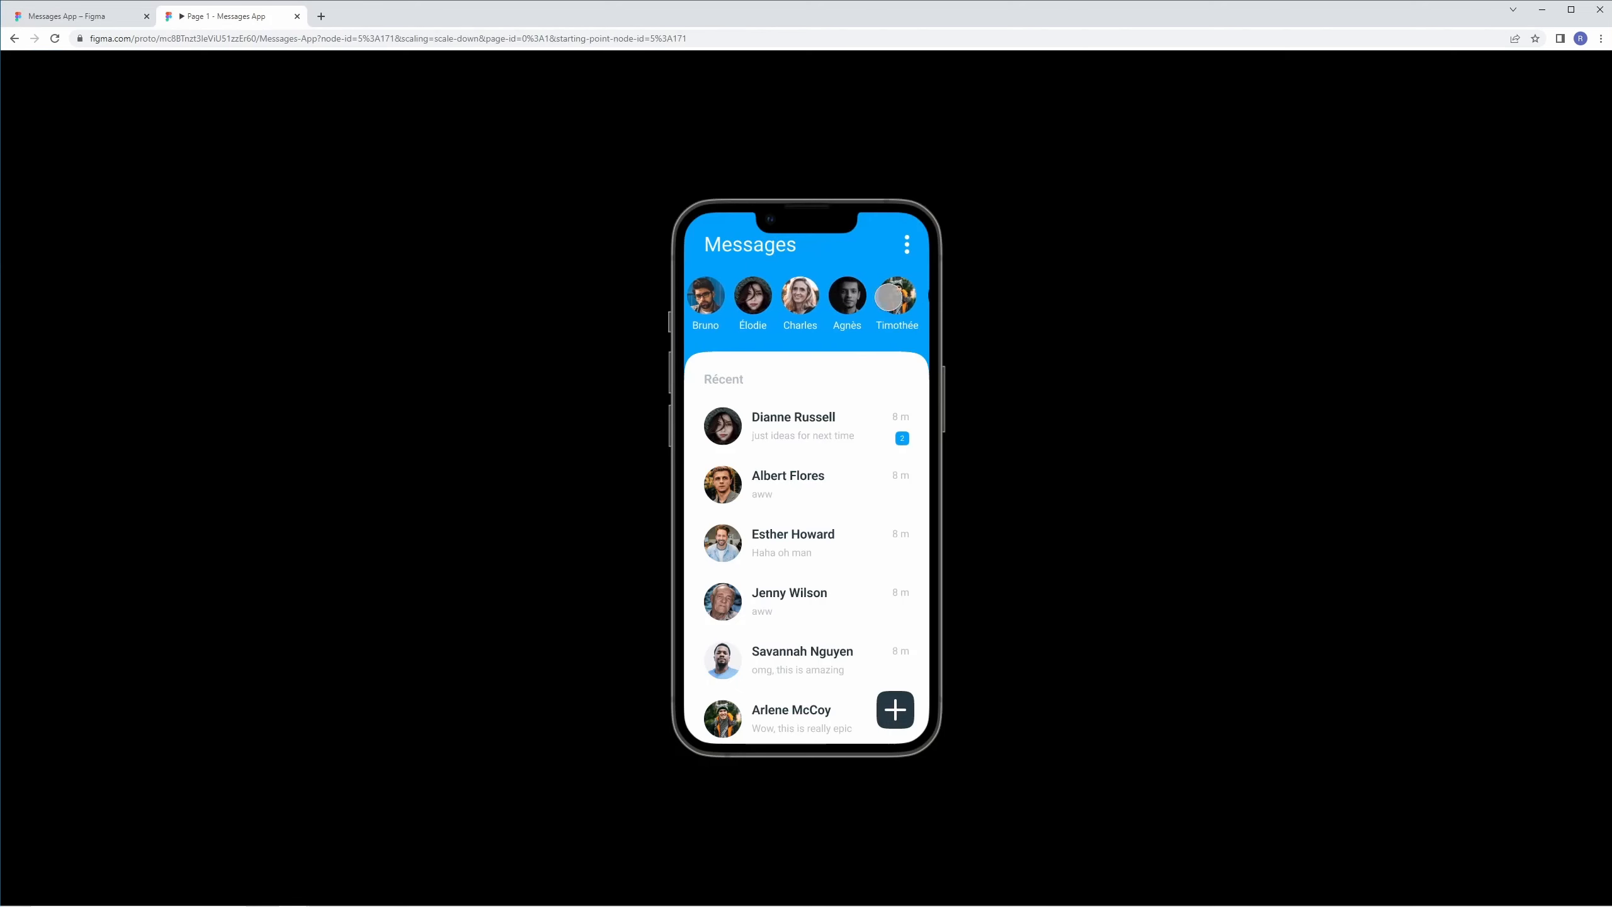
Preview the Messages prototype by browsing the avatar row and recent conversations, and look through the first conversation's messages.
scroll(741, 297, right, 10)
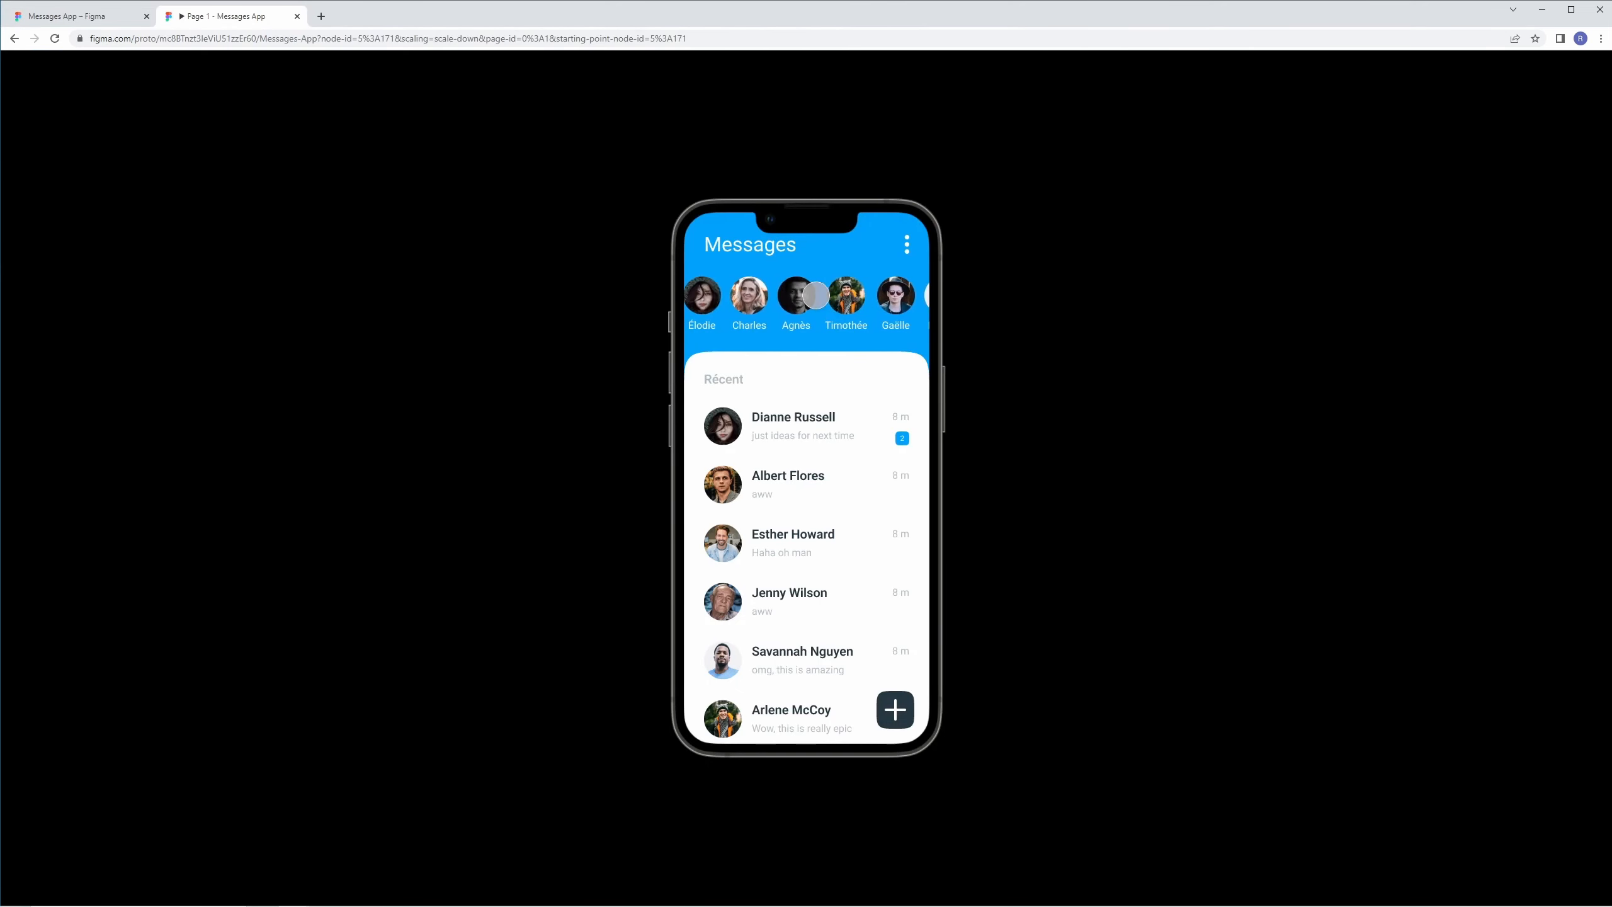
scroll(796, 572, down, 5)
scroll(801, 547, up, 5)
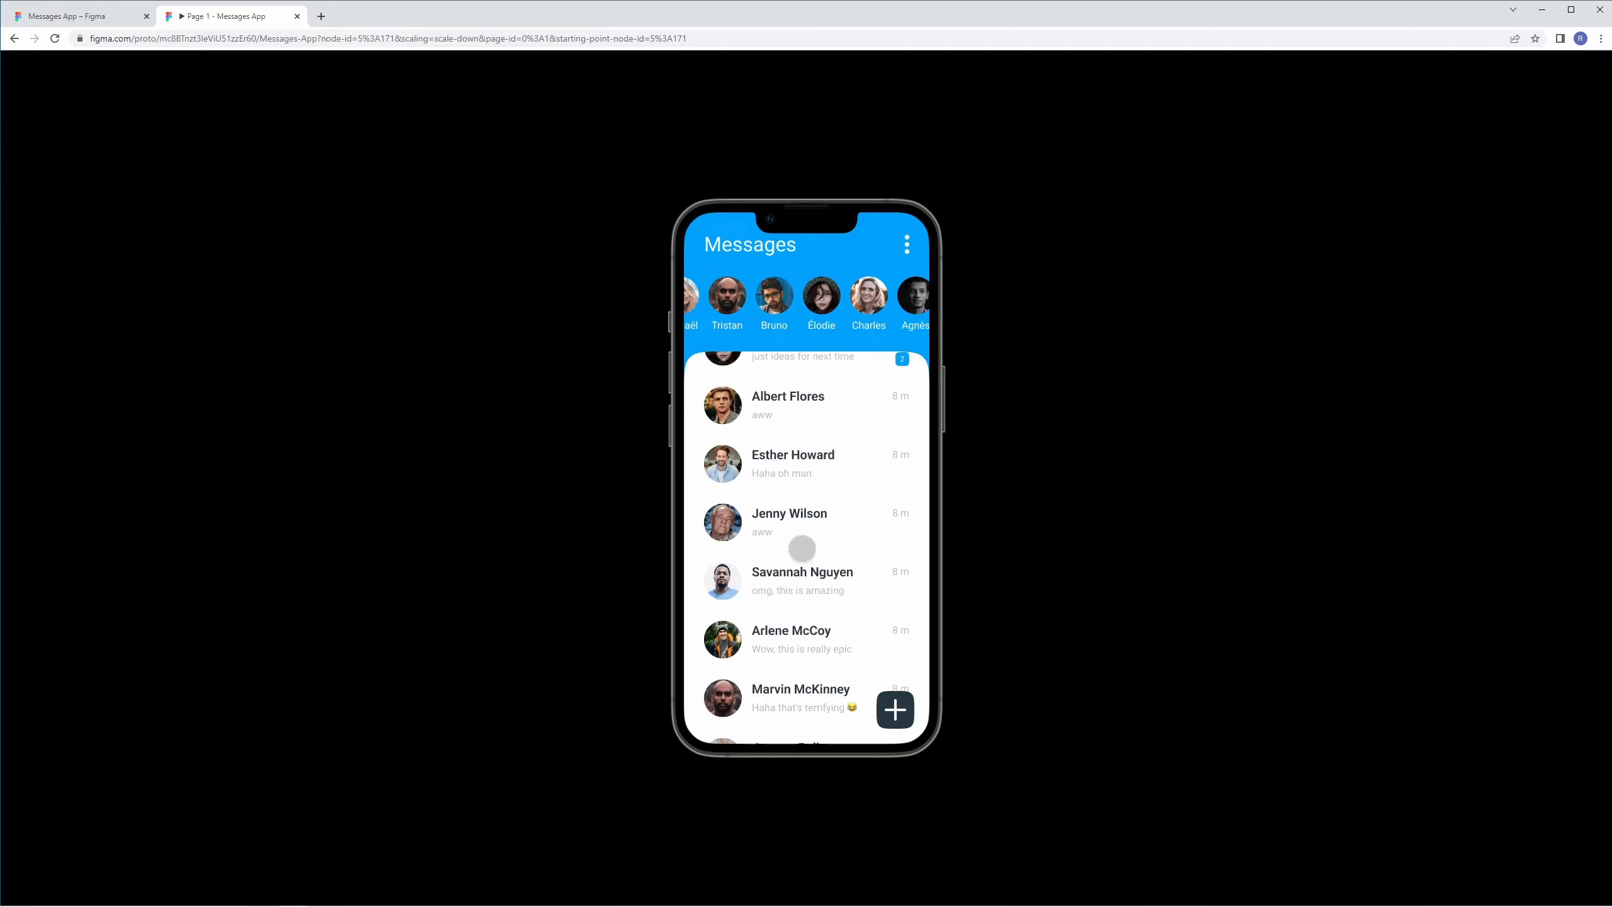
click(790, 427)
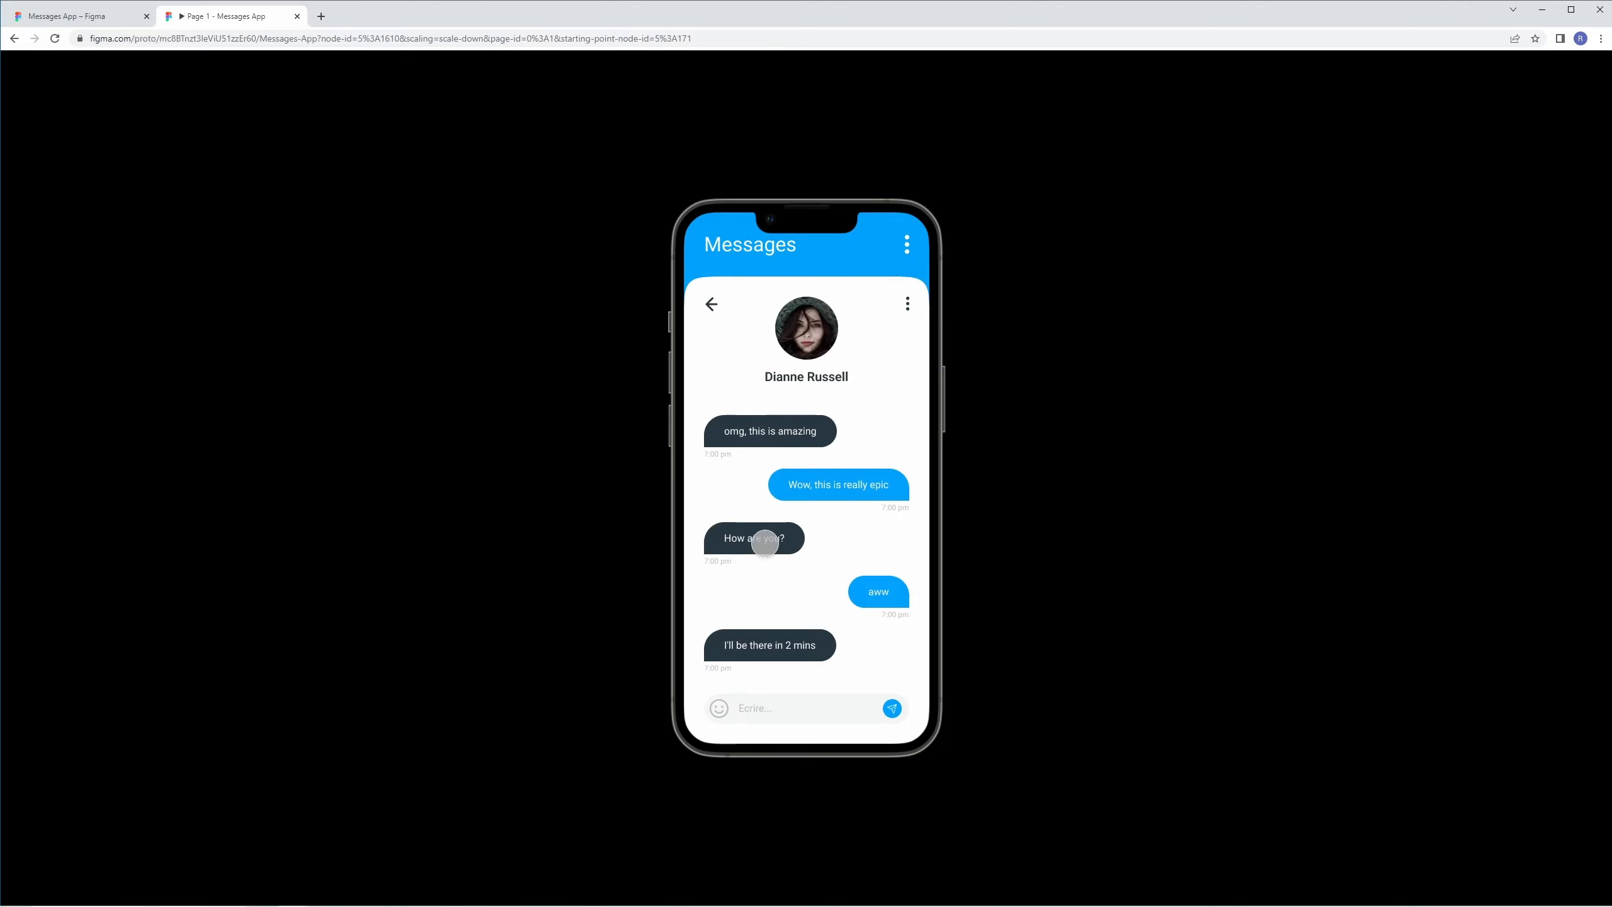
scroll(811, 465, up, 4)
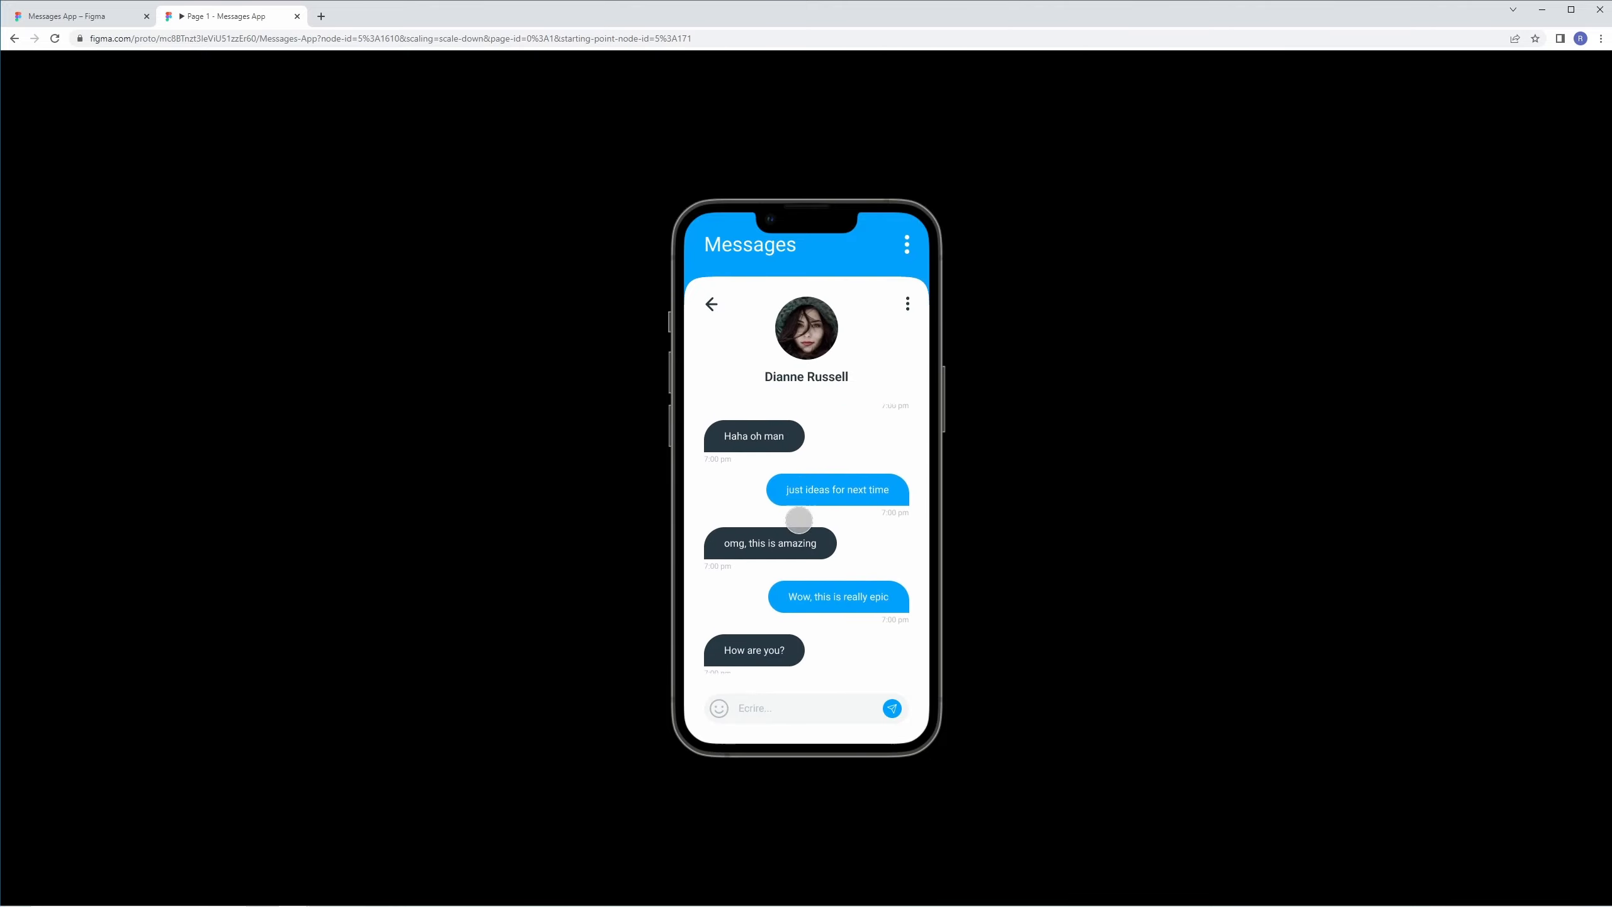
Change the MessageApp Primary colour style to pink E435B3.
click(1336, 653)
drag(1317, 593, 1284, 659)
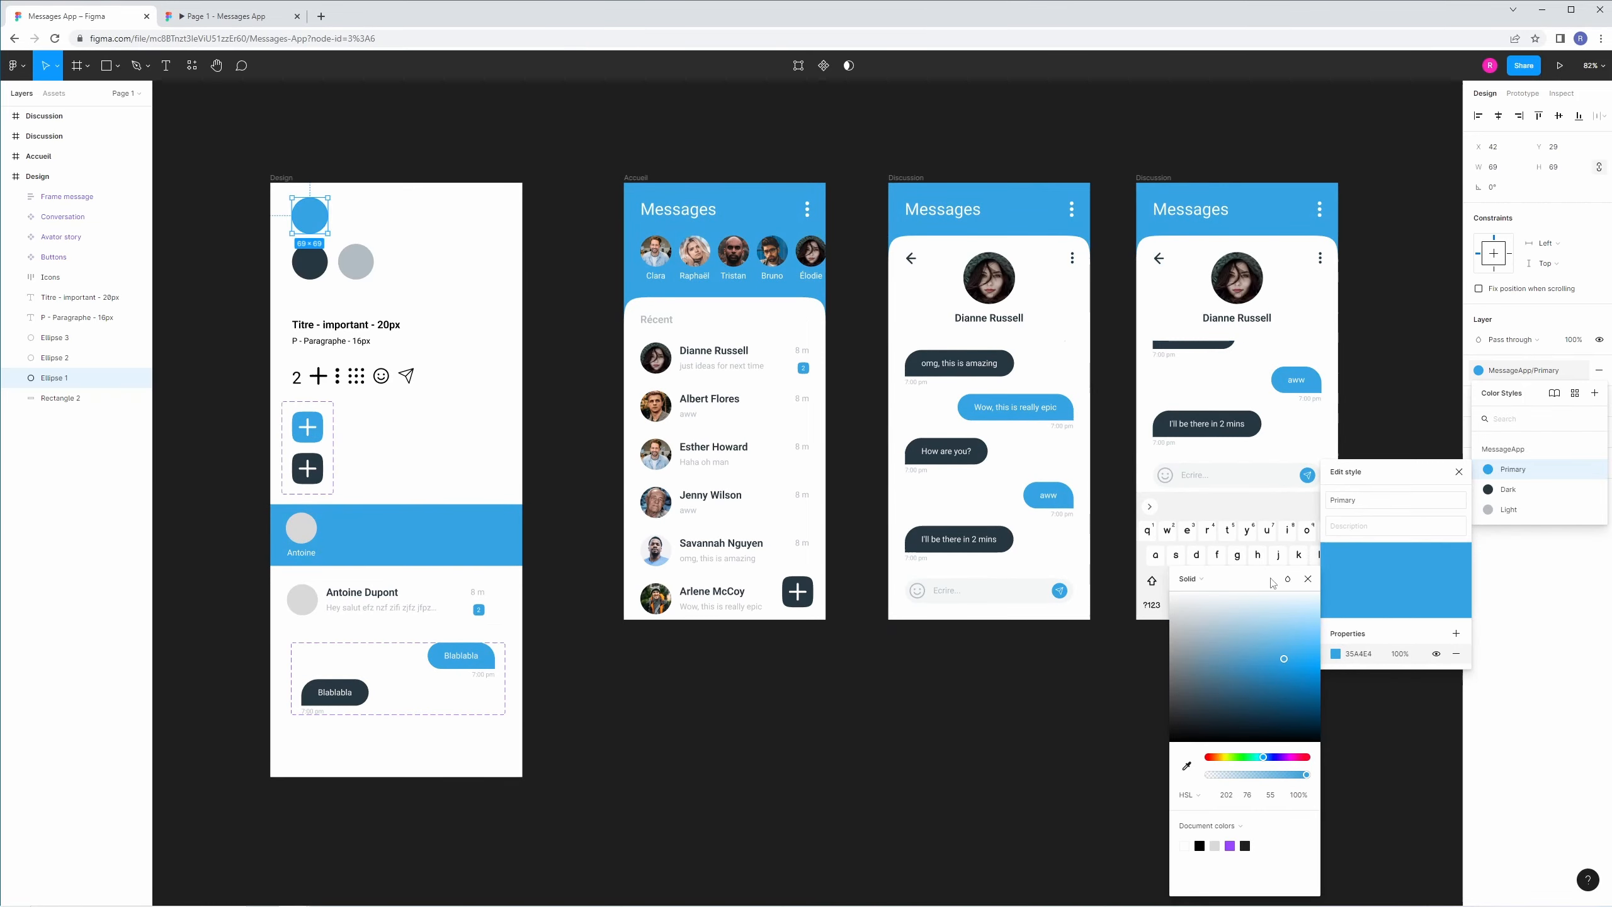
drag(1264, 757, 1295, 757)
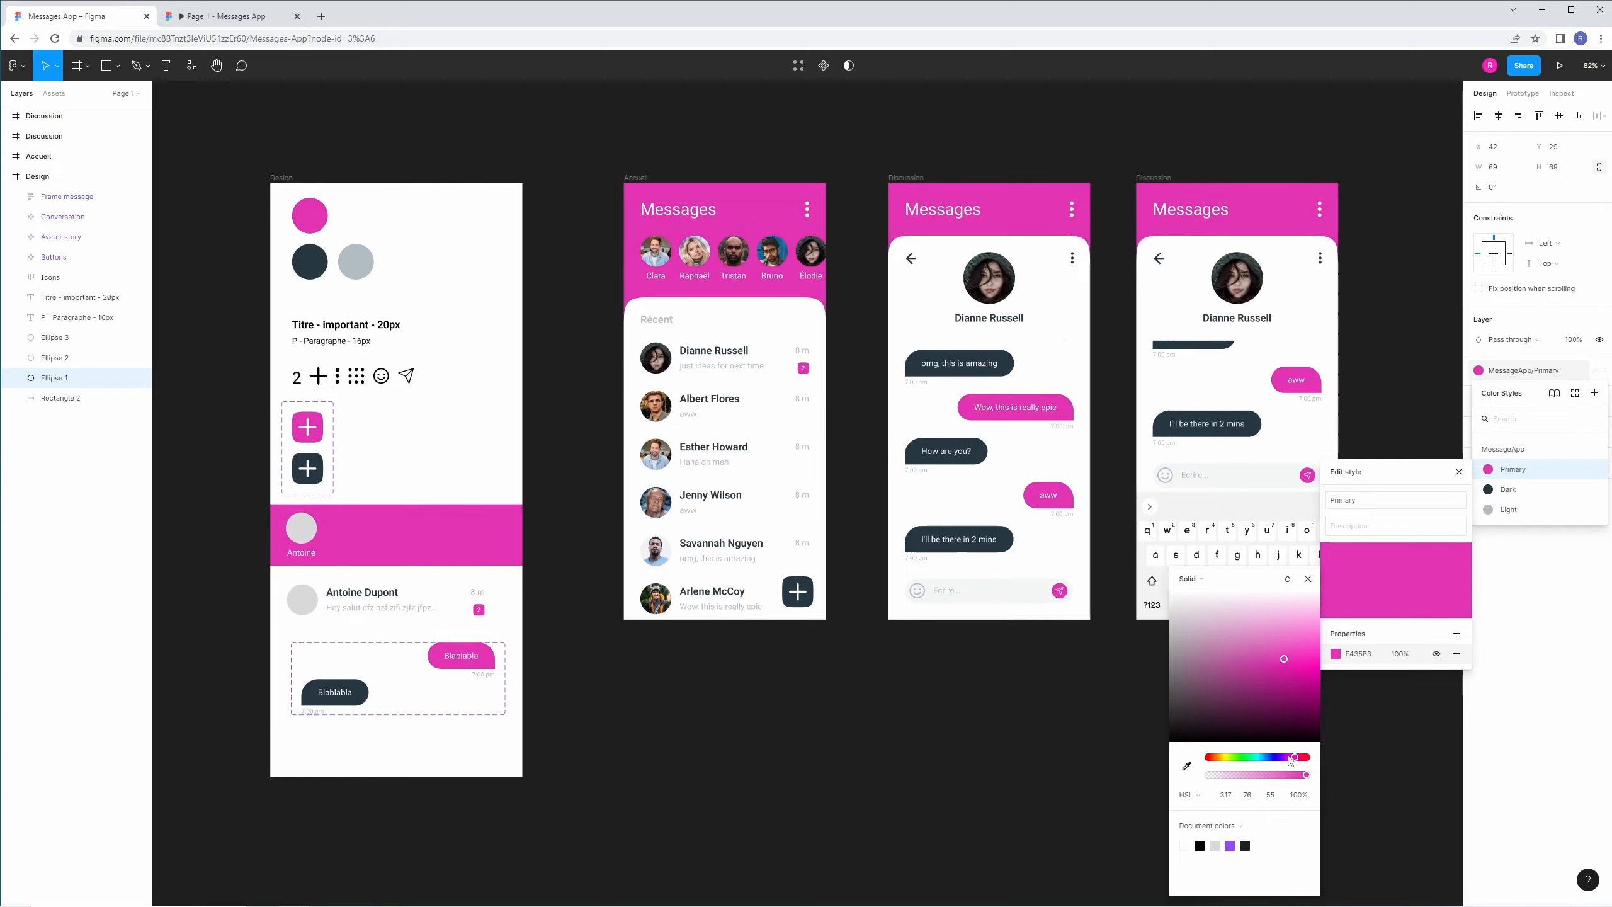
Undo the last colour change to the MessageApp Primary style and close the colour picker.
key(ctrl+z)
key(Escape)
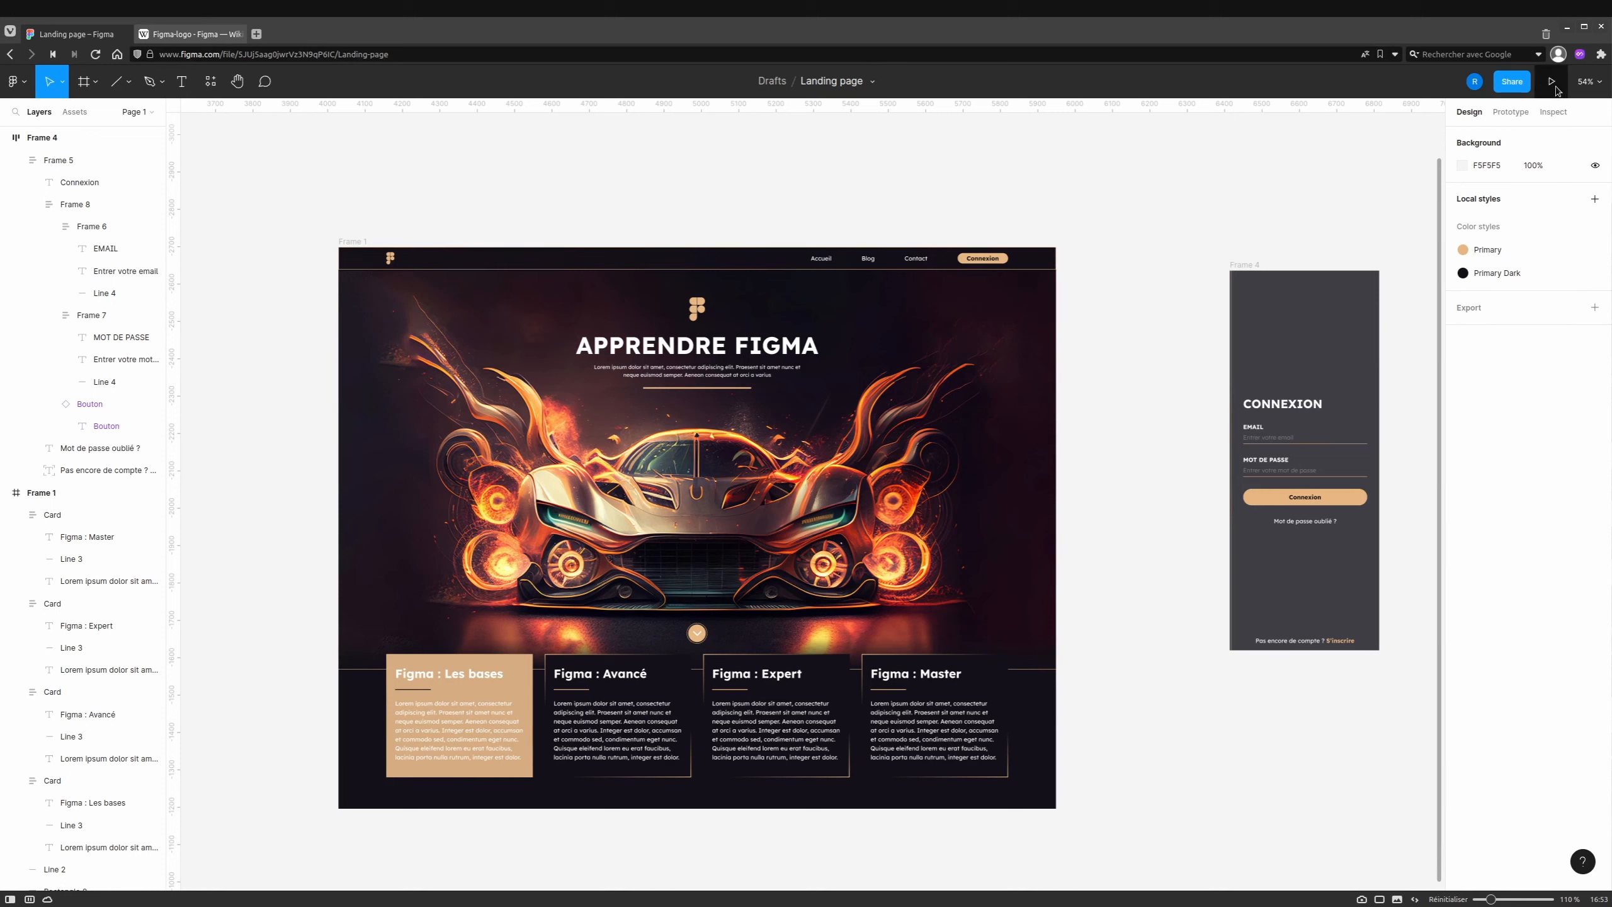
In the Landing page file, switch to prototyping and draw a test frame about 435 × 609 above the designs.
click(1512, 114)
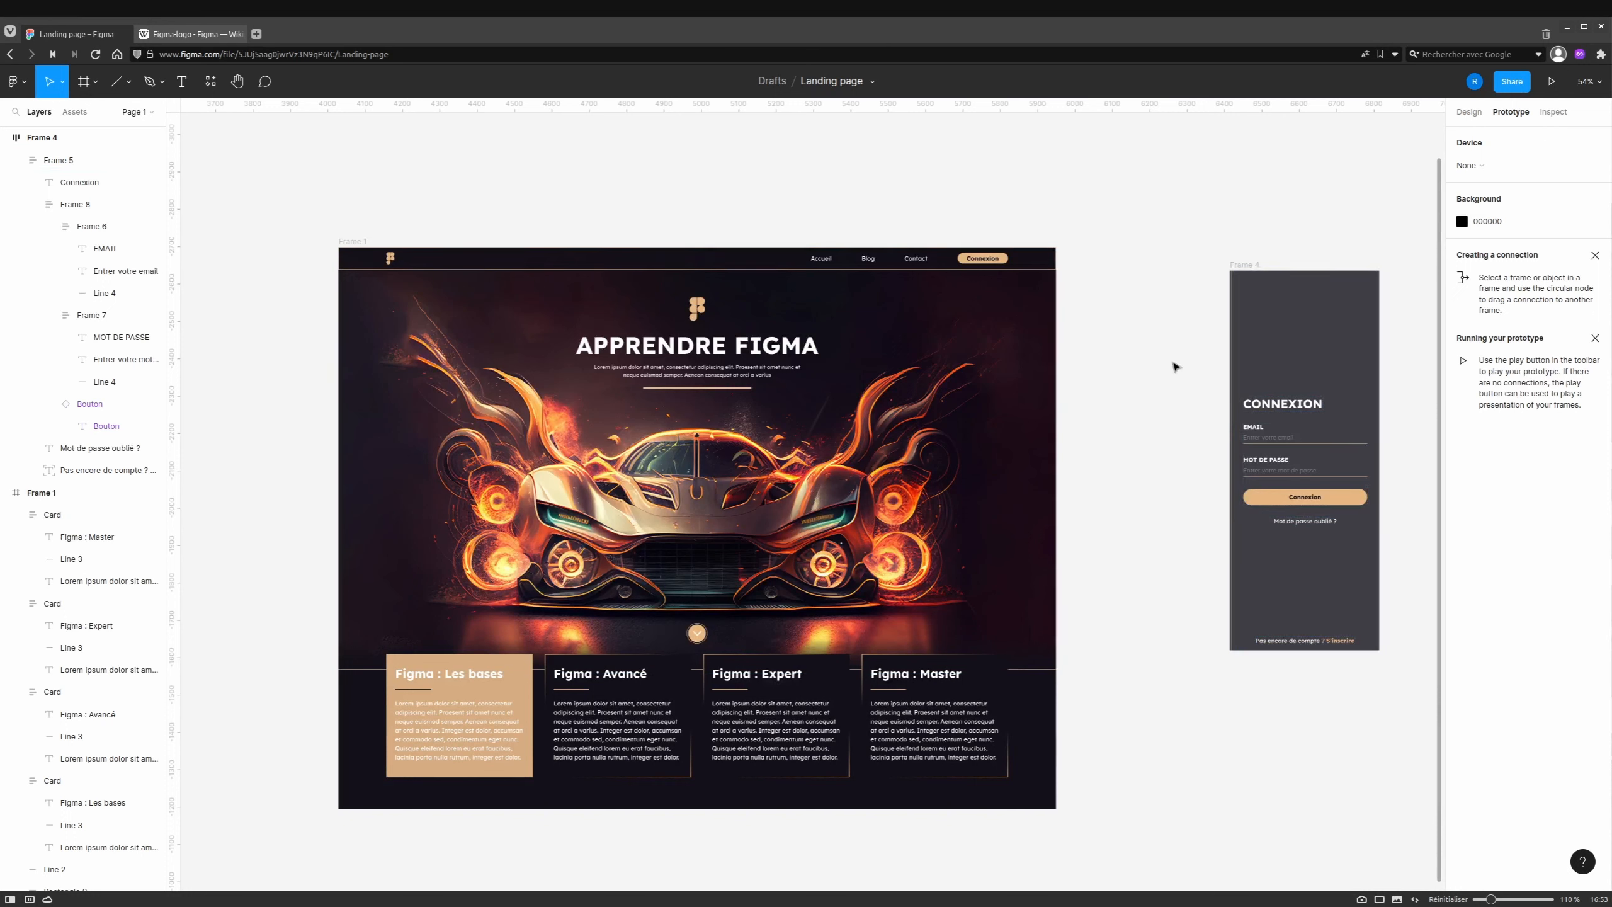
scroll(1123, 353, right, 6)
scroll(1123, 353, up, 4)
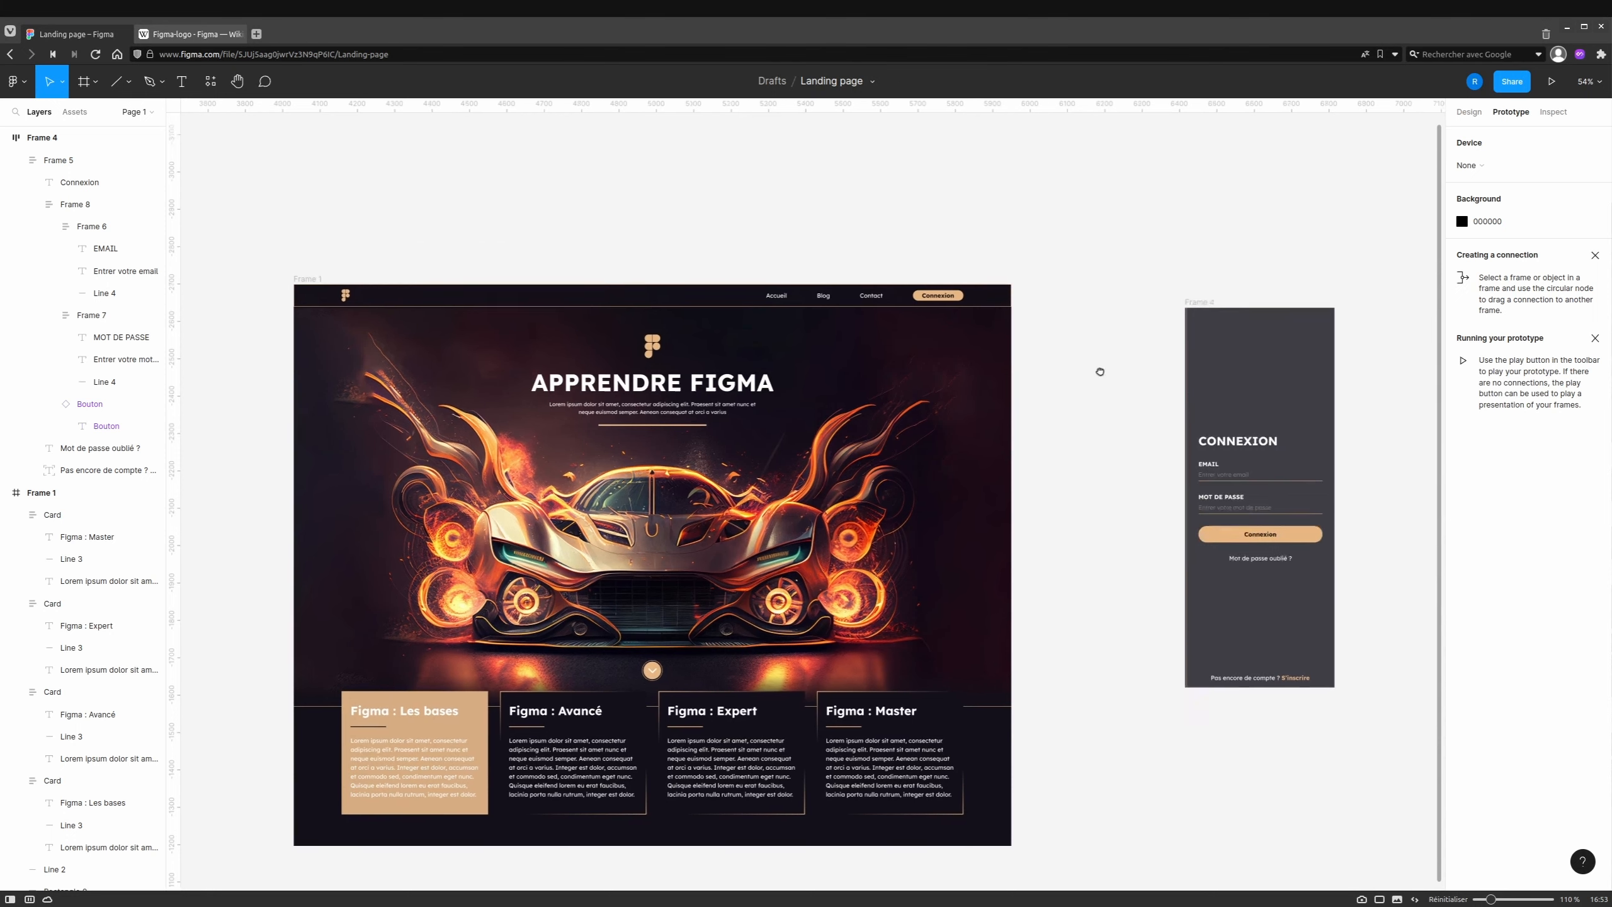
click(95, 81)
click(77, 112)
mouse_move(680, 197)
mouse_down()
mouse_move(865, 348)
mouse_move(846, 425)
mouse_up()
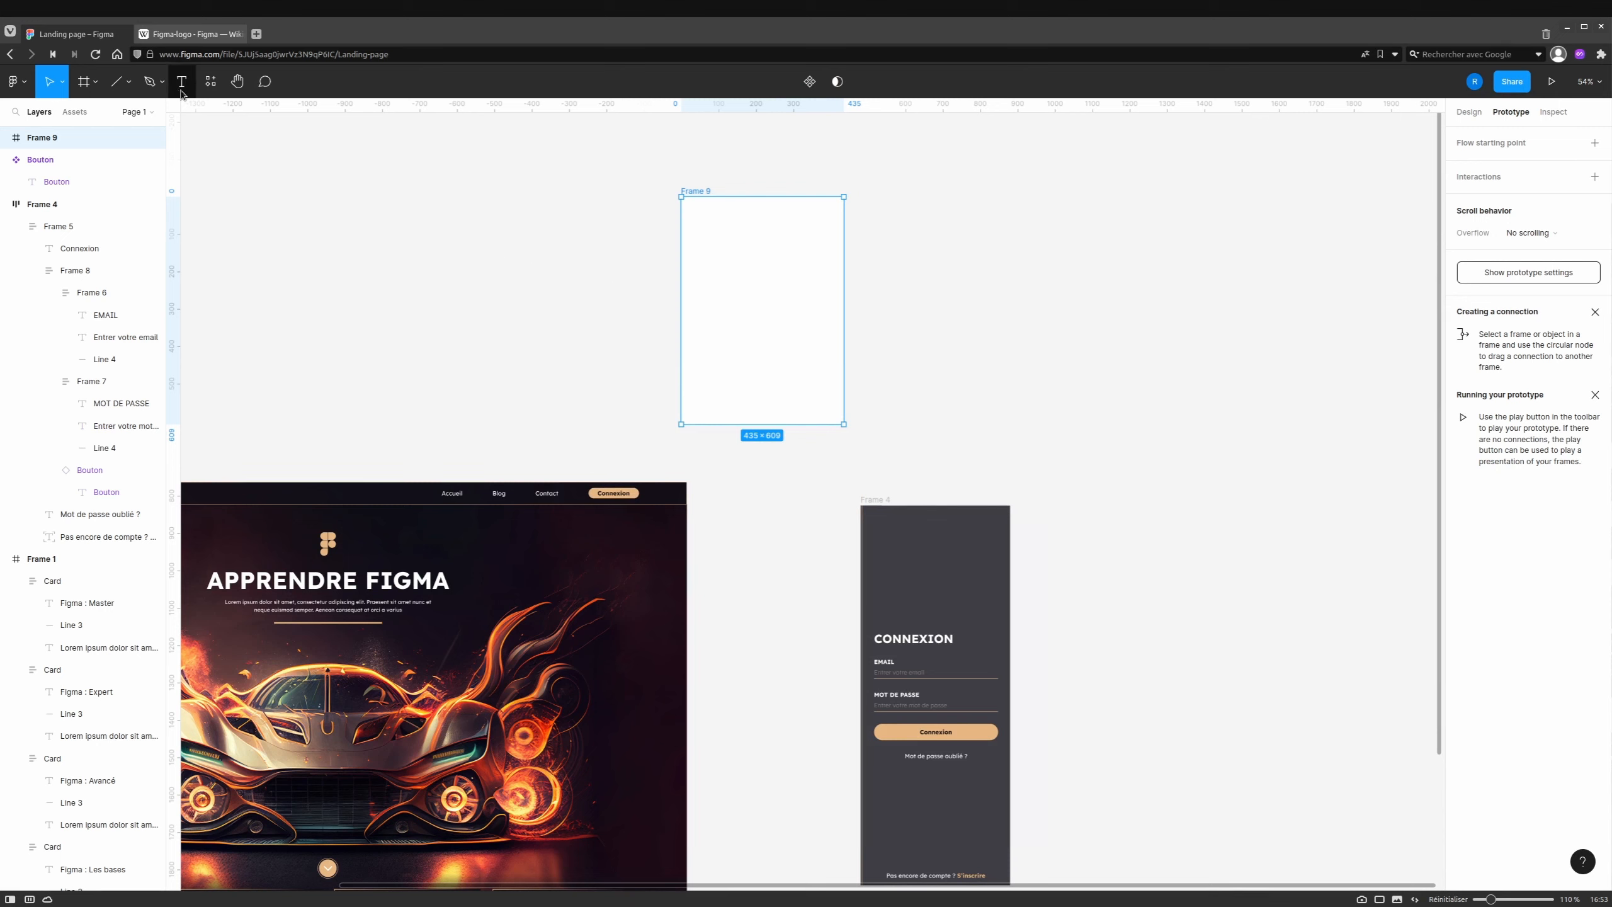
Draw a square about 111 × 111 in the middle of the test frame and fill it with red D45B5B.
key(r)
drag(740, 275, 782, 317)
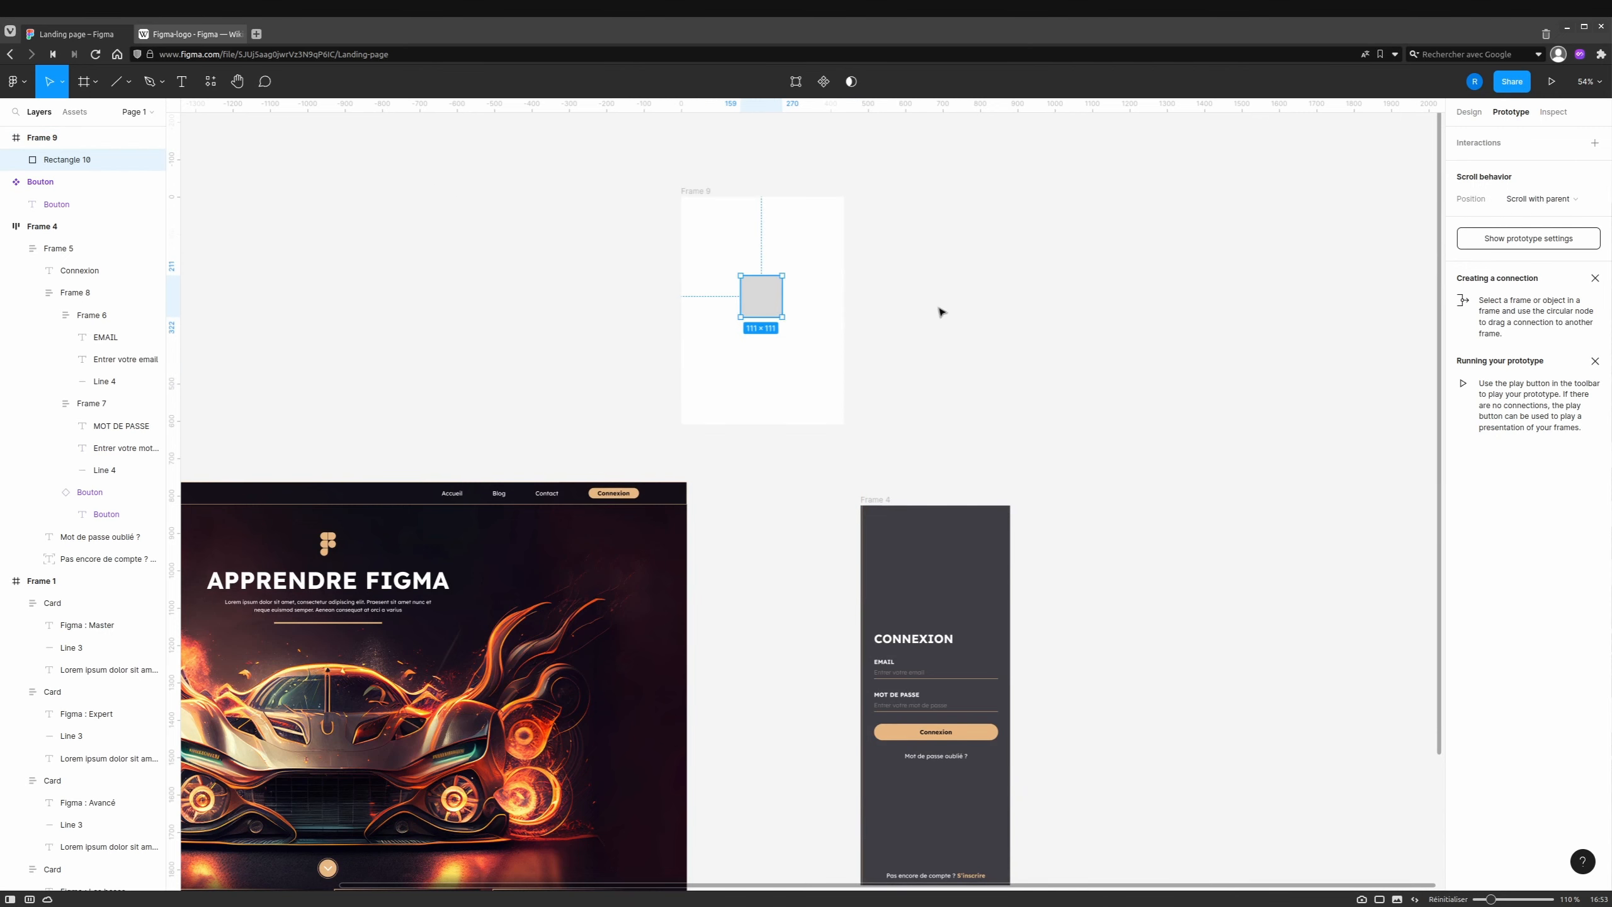
click(1468, 112)
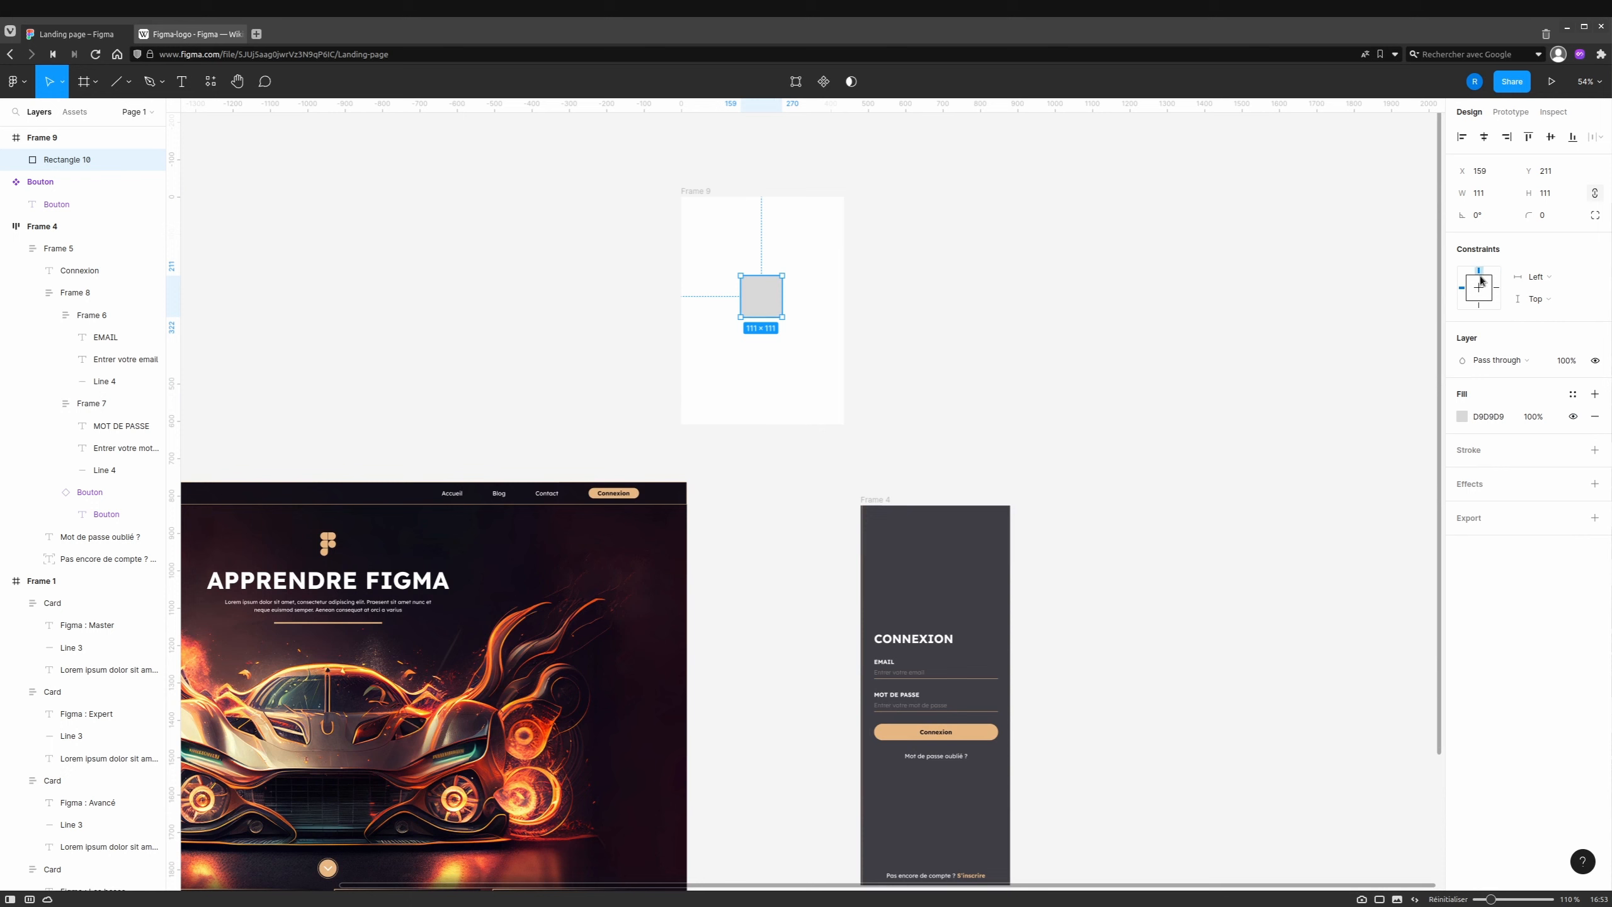
click(1462, 417)
click(1374, 461)
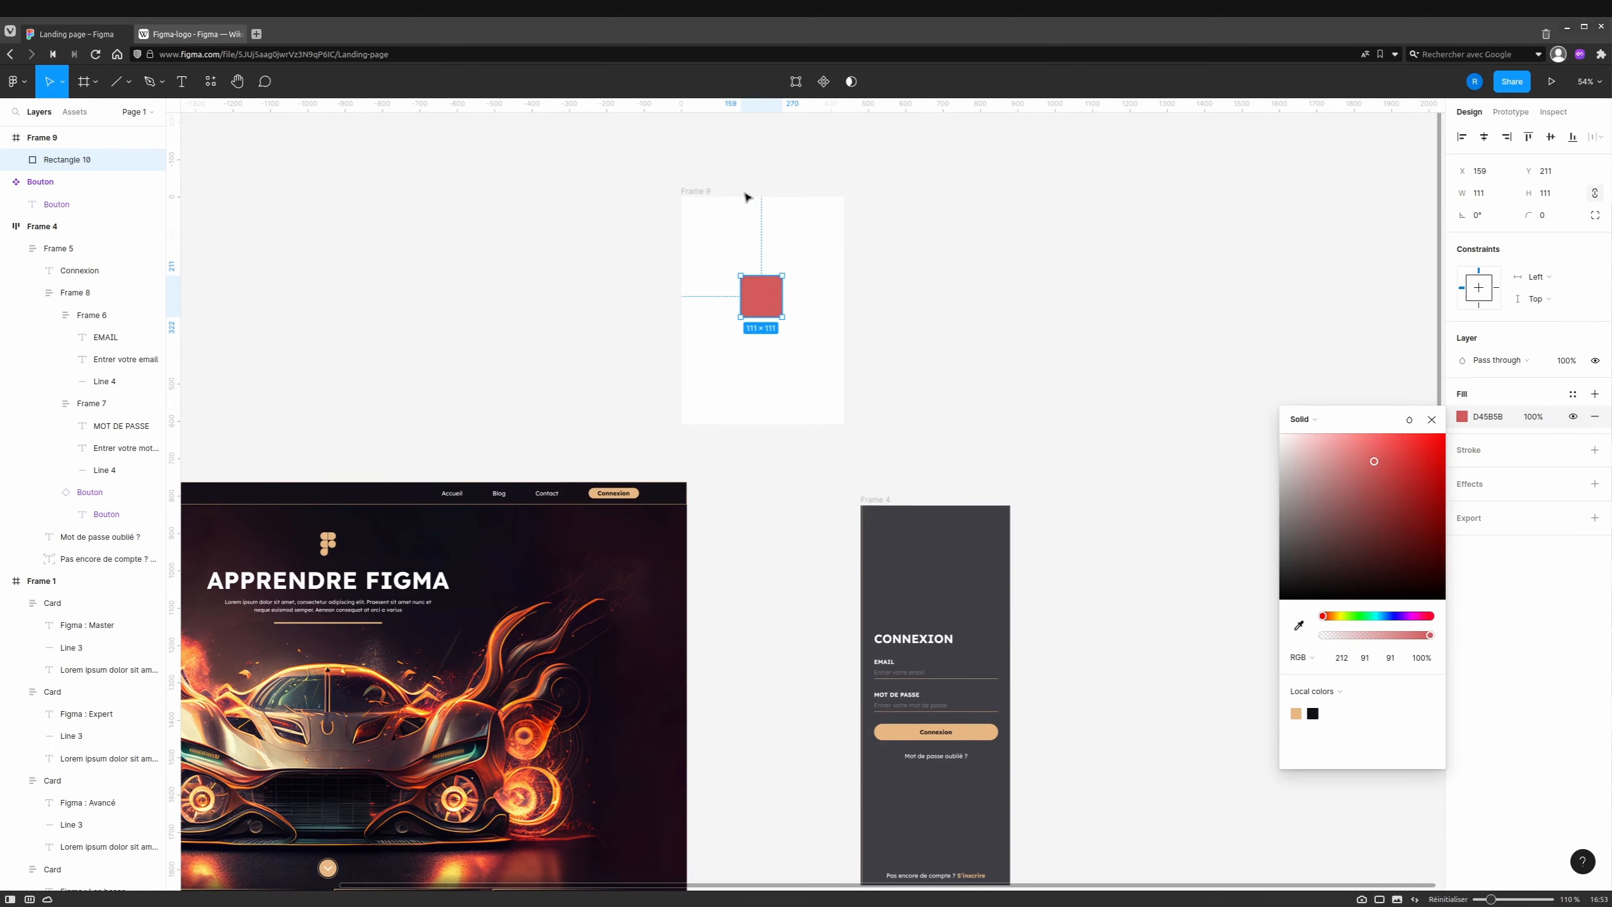
Duplicate the test frame beside the original and lower the copy's red square to about Y 421.
key(alt)
drag(704, 191, 943, 197)
click(1014, 304)
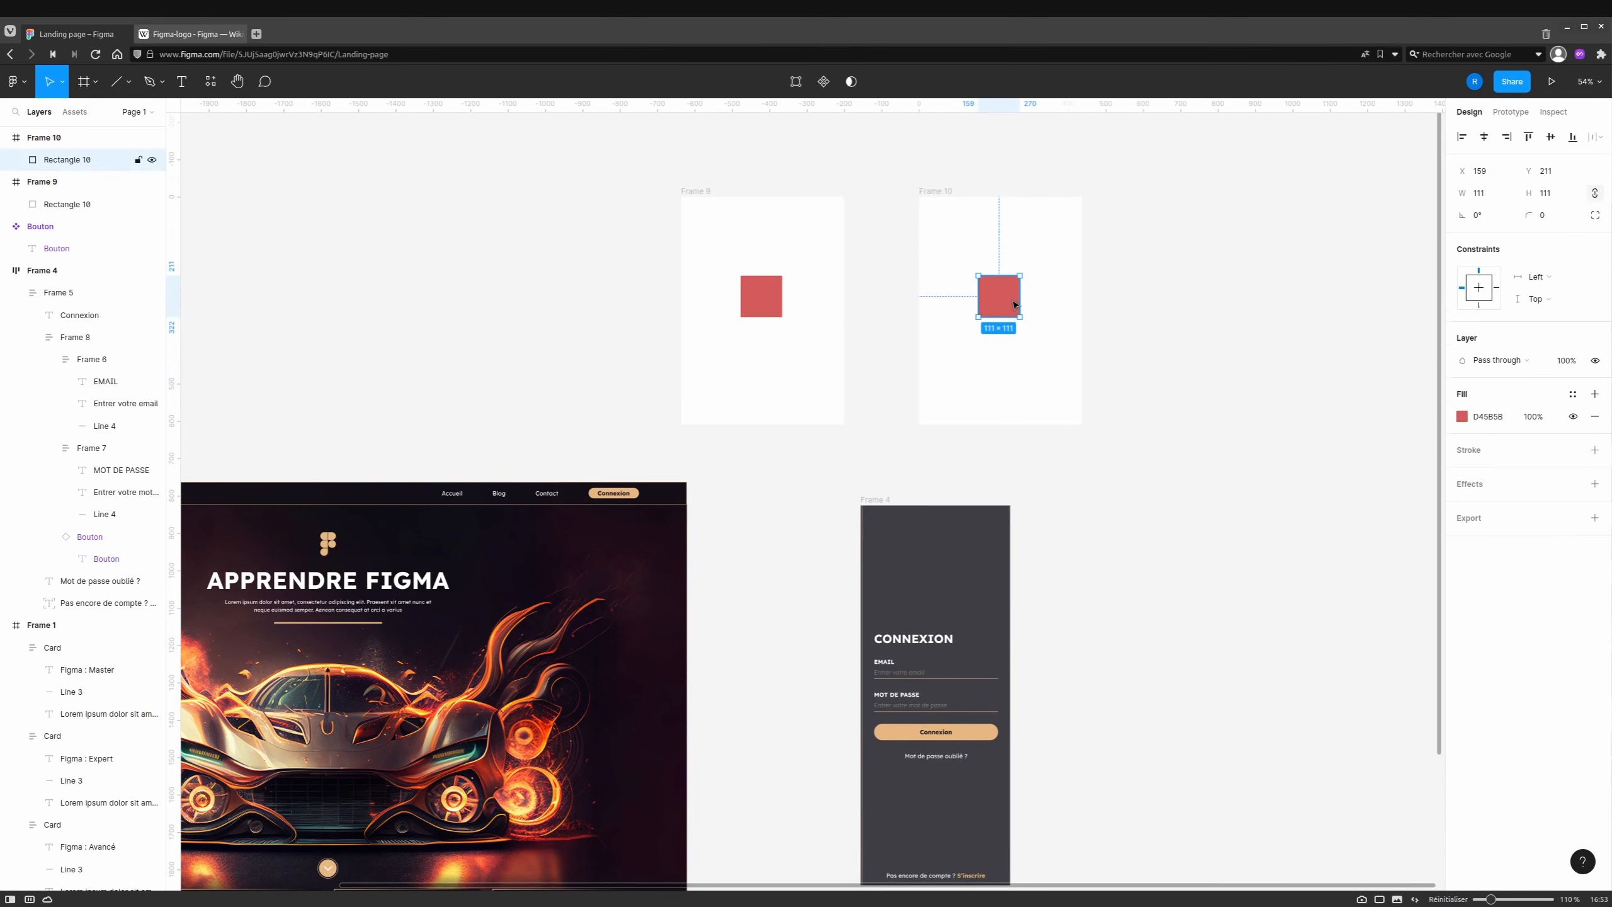
drag(1013, 301, 1013, 379)
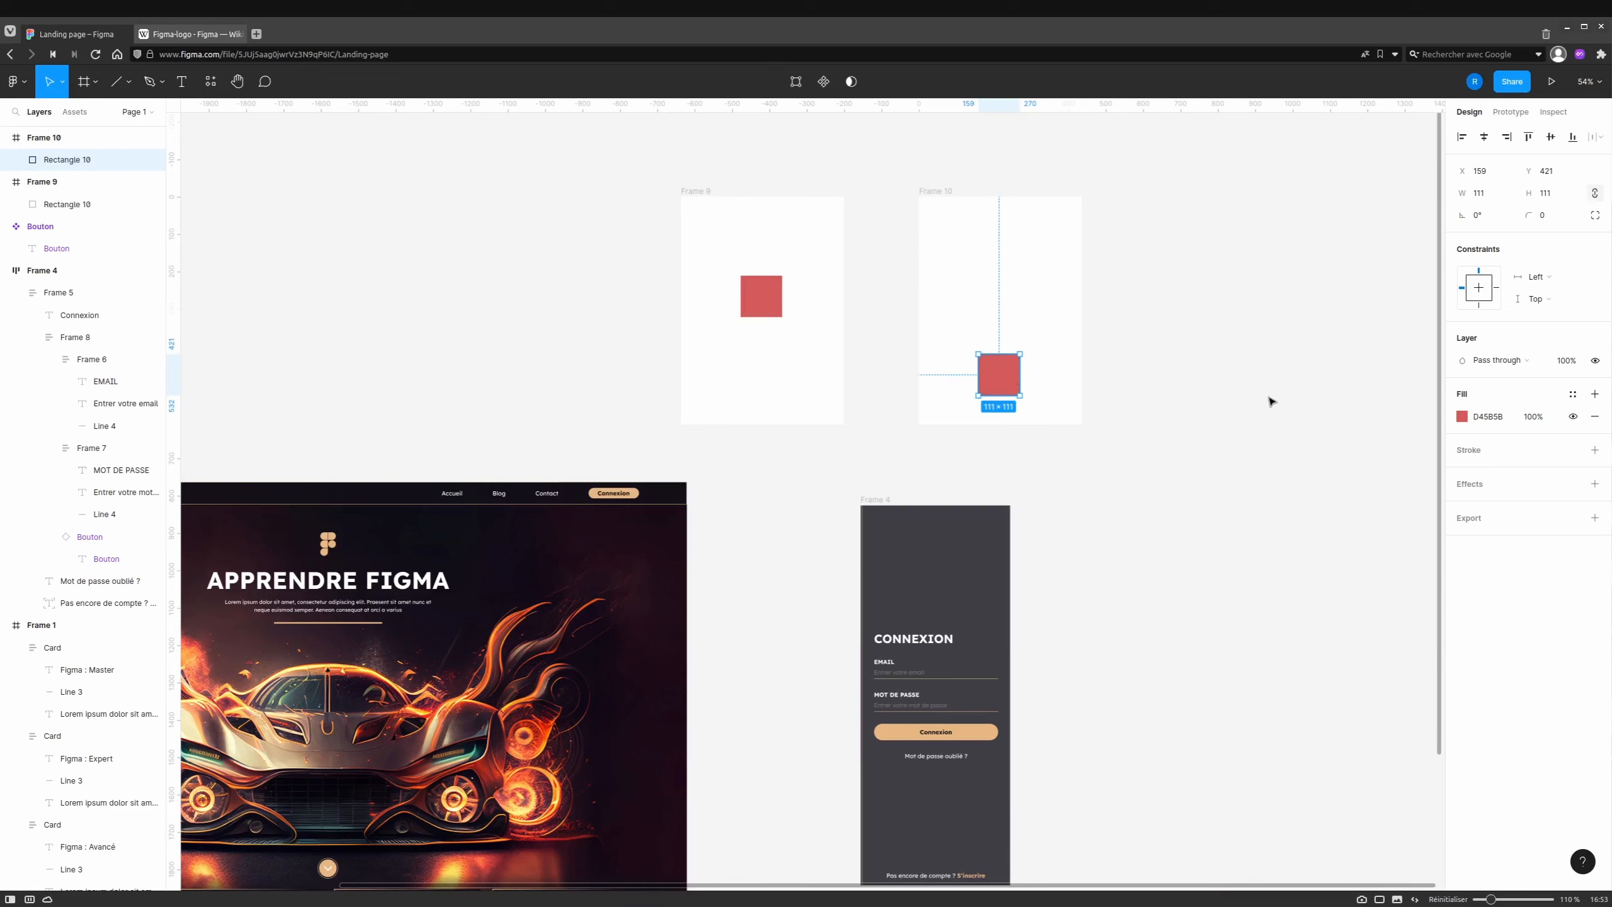
Create a prototype connection from Frame 9 to Frame 10 that navigates on click.
click(1508, 112)
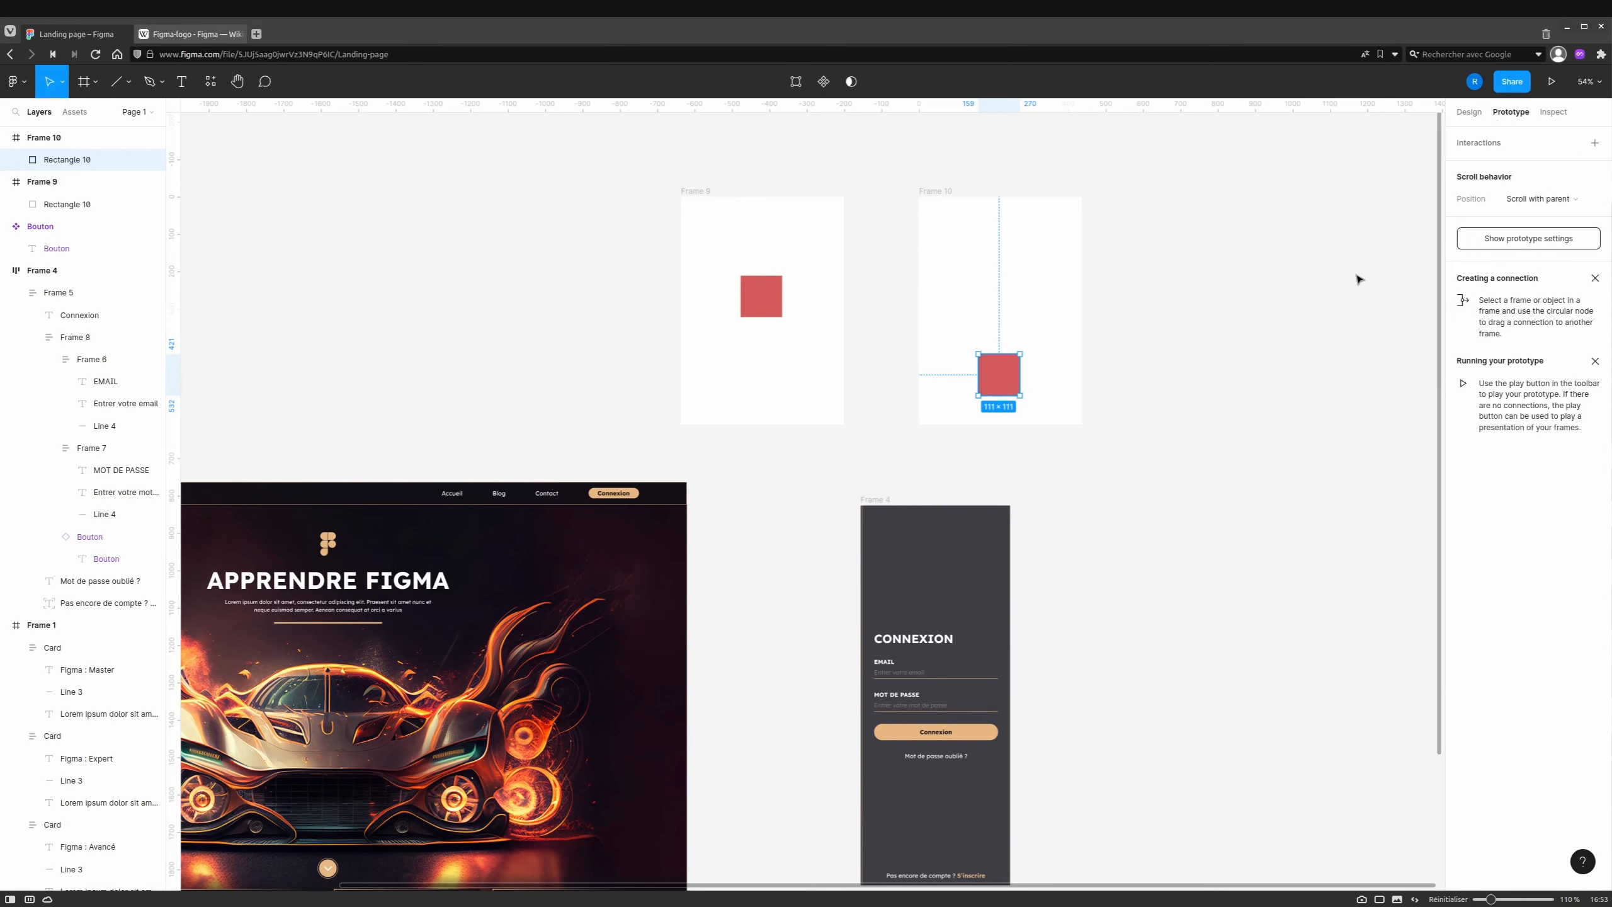
click(733, 201)
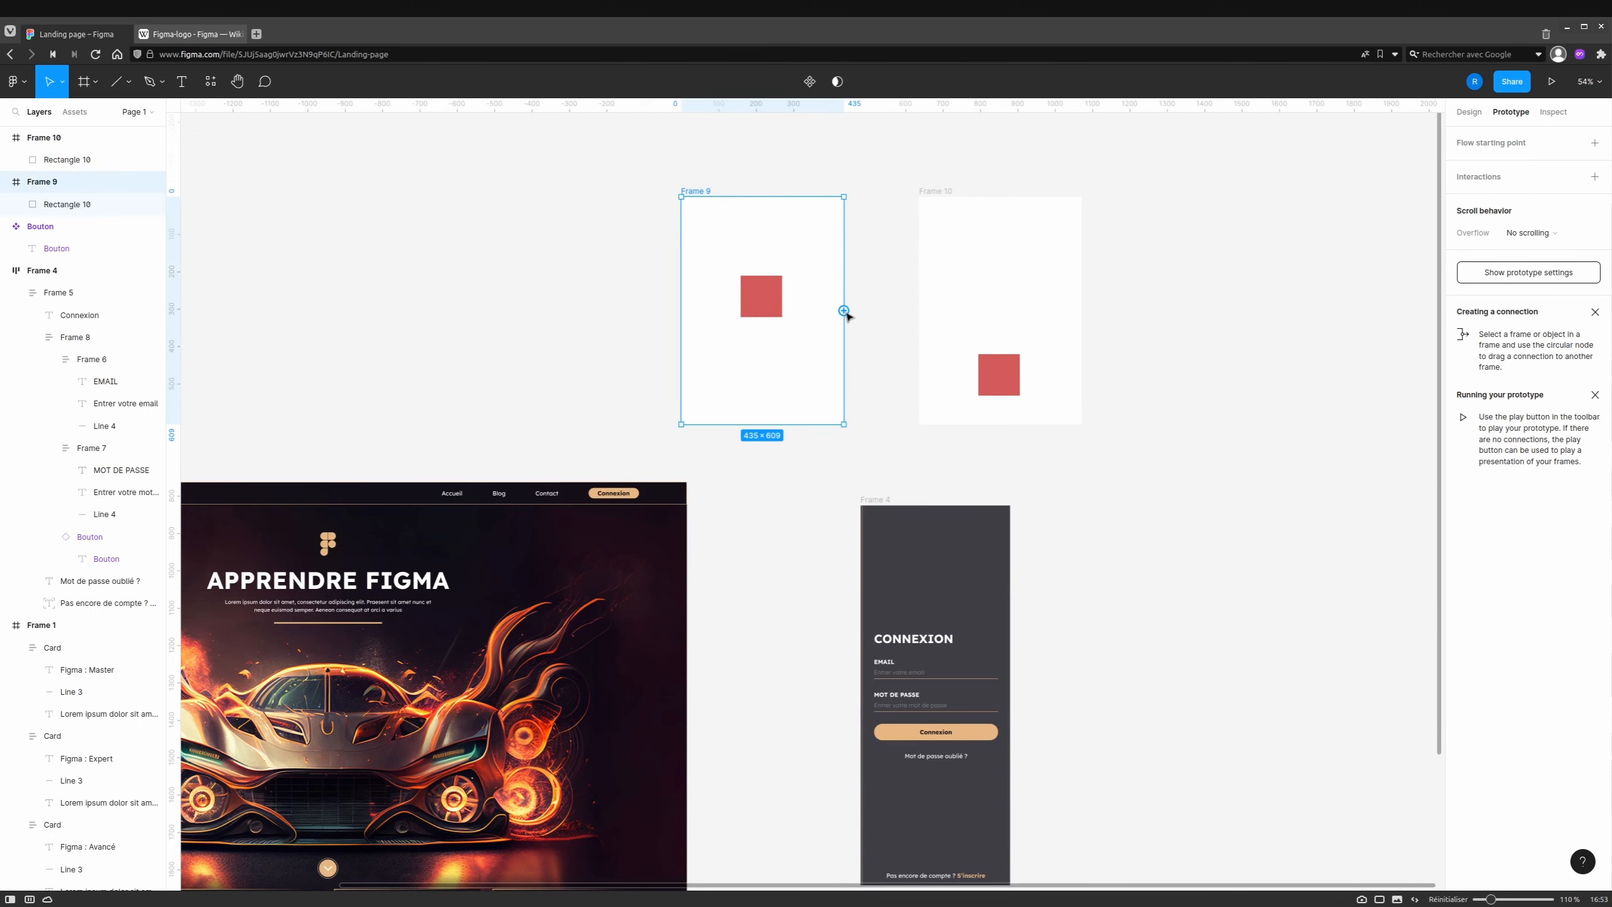
click(766, 283)
mouse_move(785, 299)
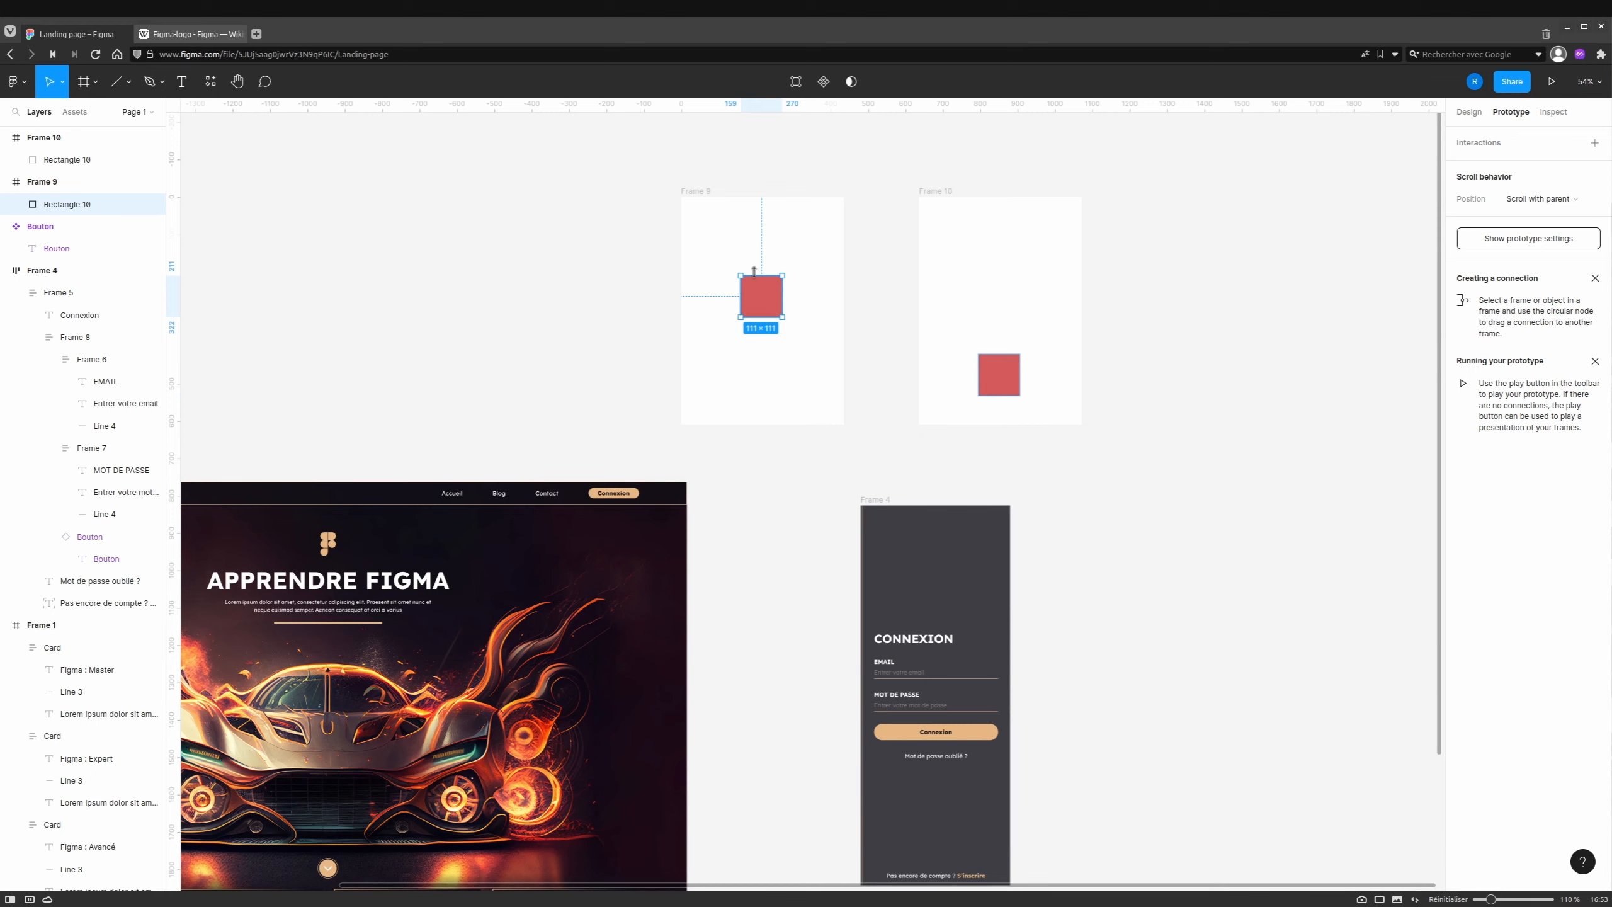
click(725, 224)
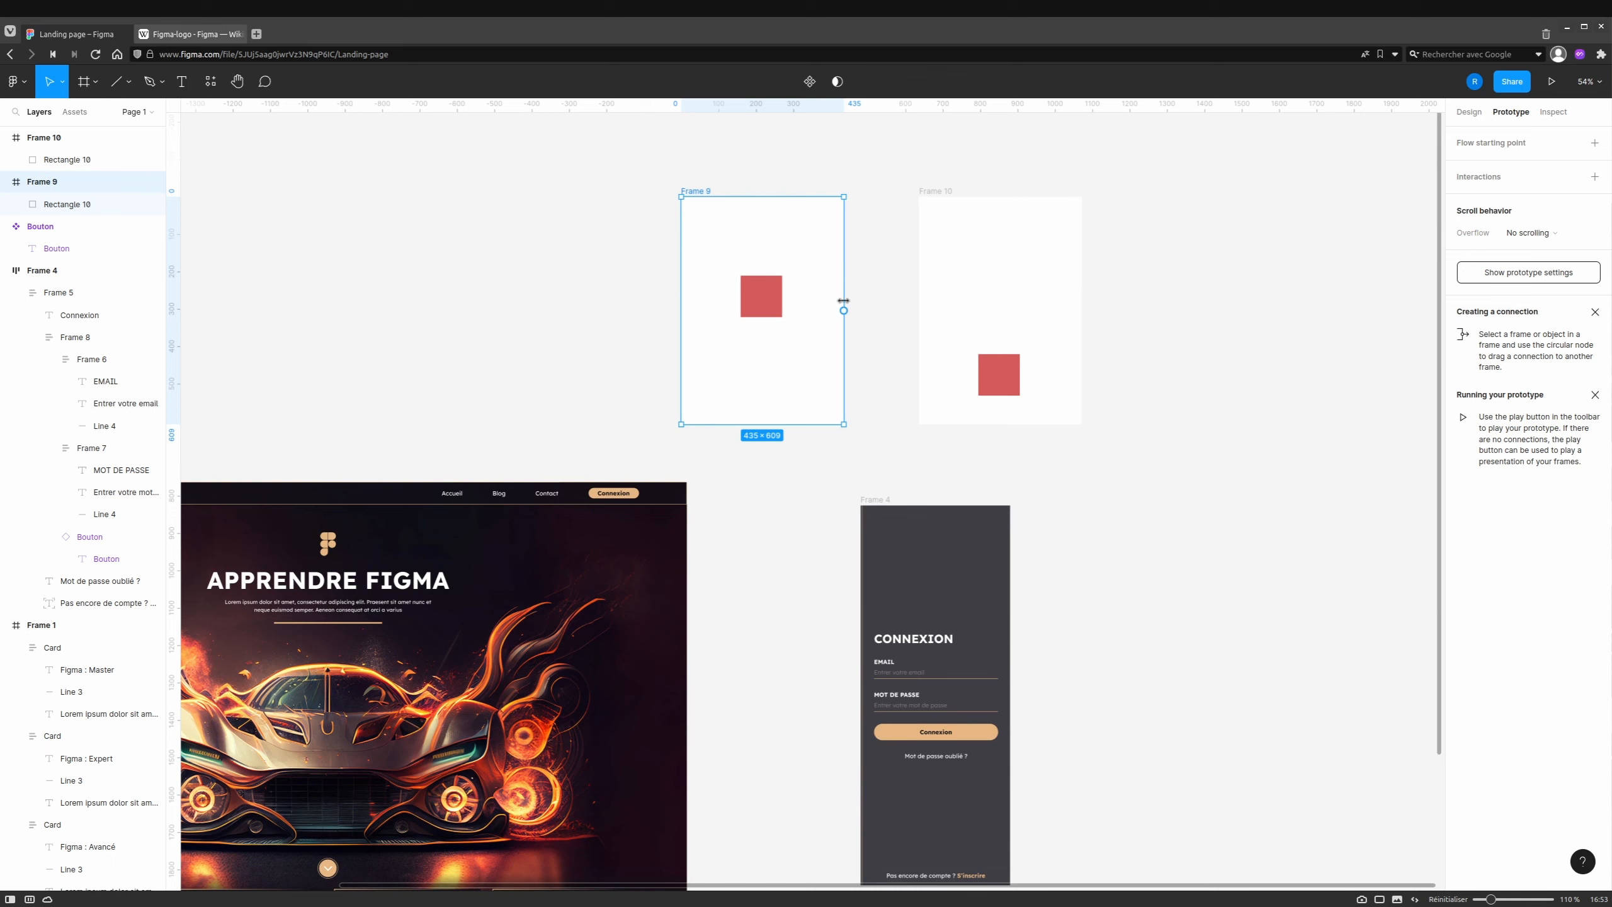
drag(843, 310, 932, 315)
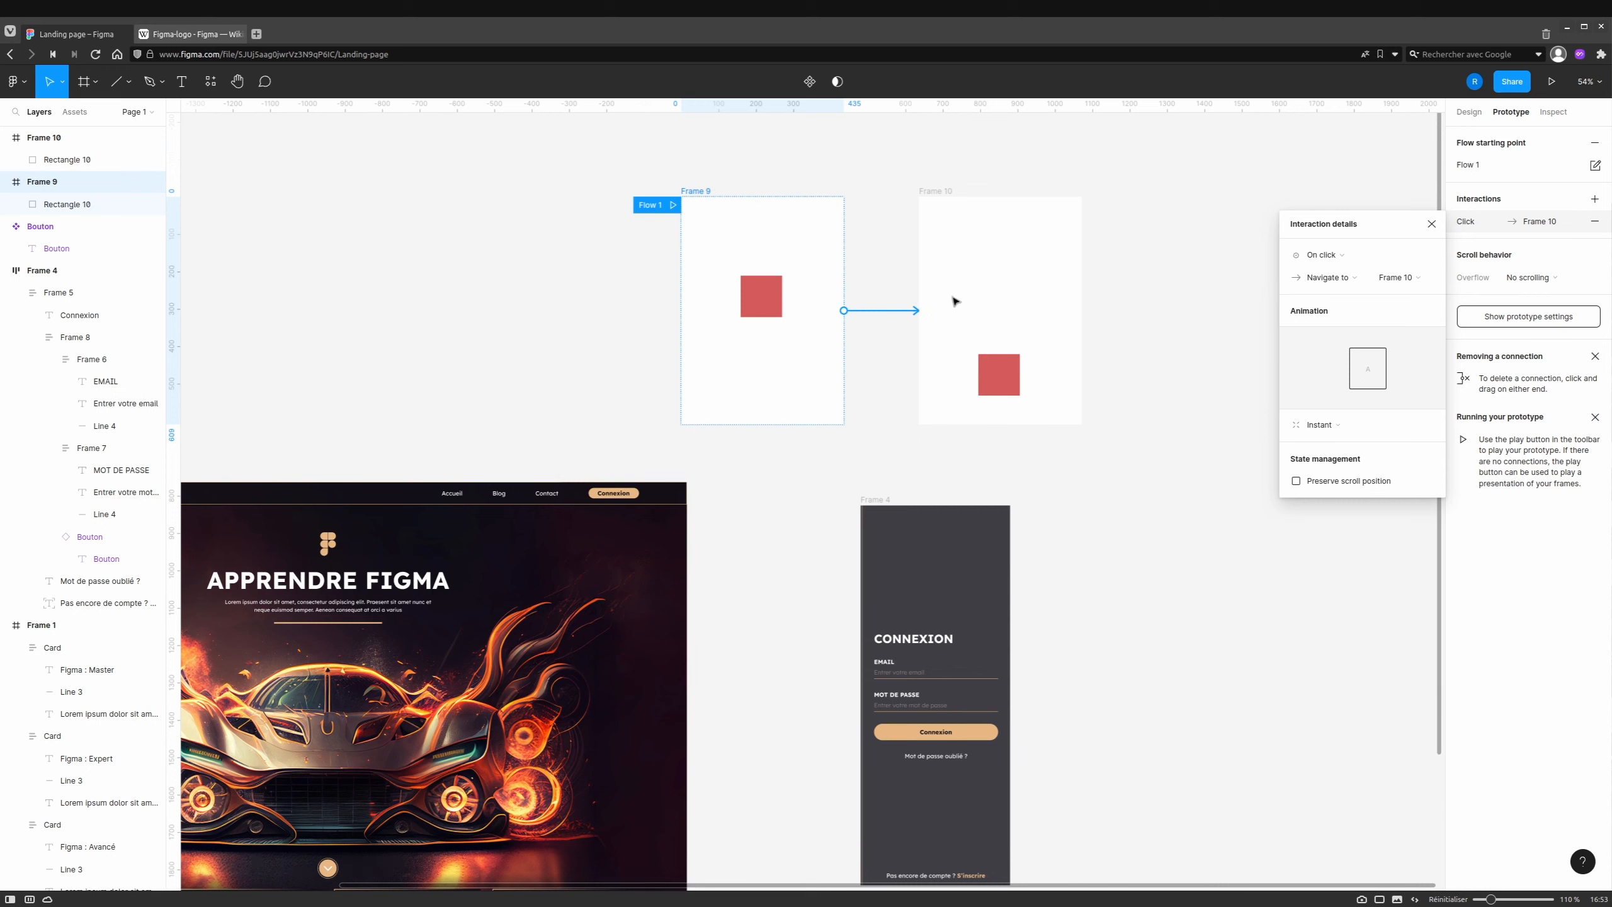
Look through the available triggers in the Frame 9 interaction's details, keeping On click.
click(1471, 222)
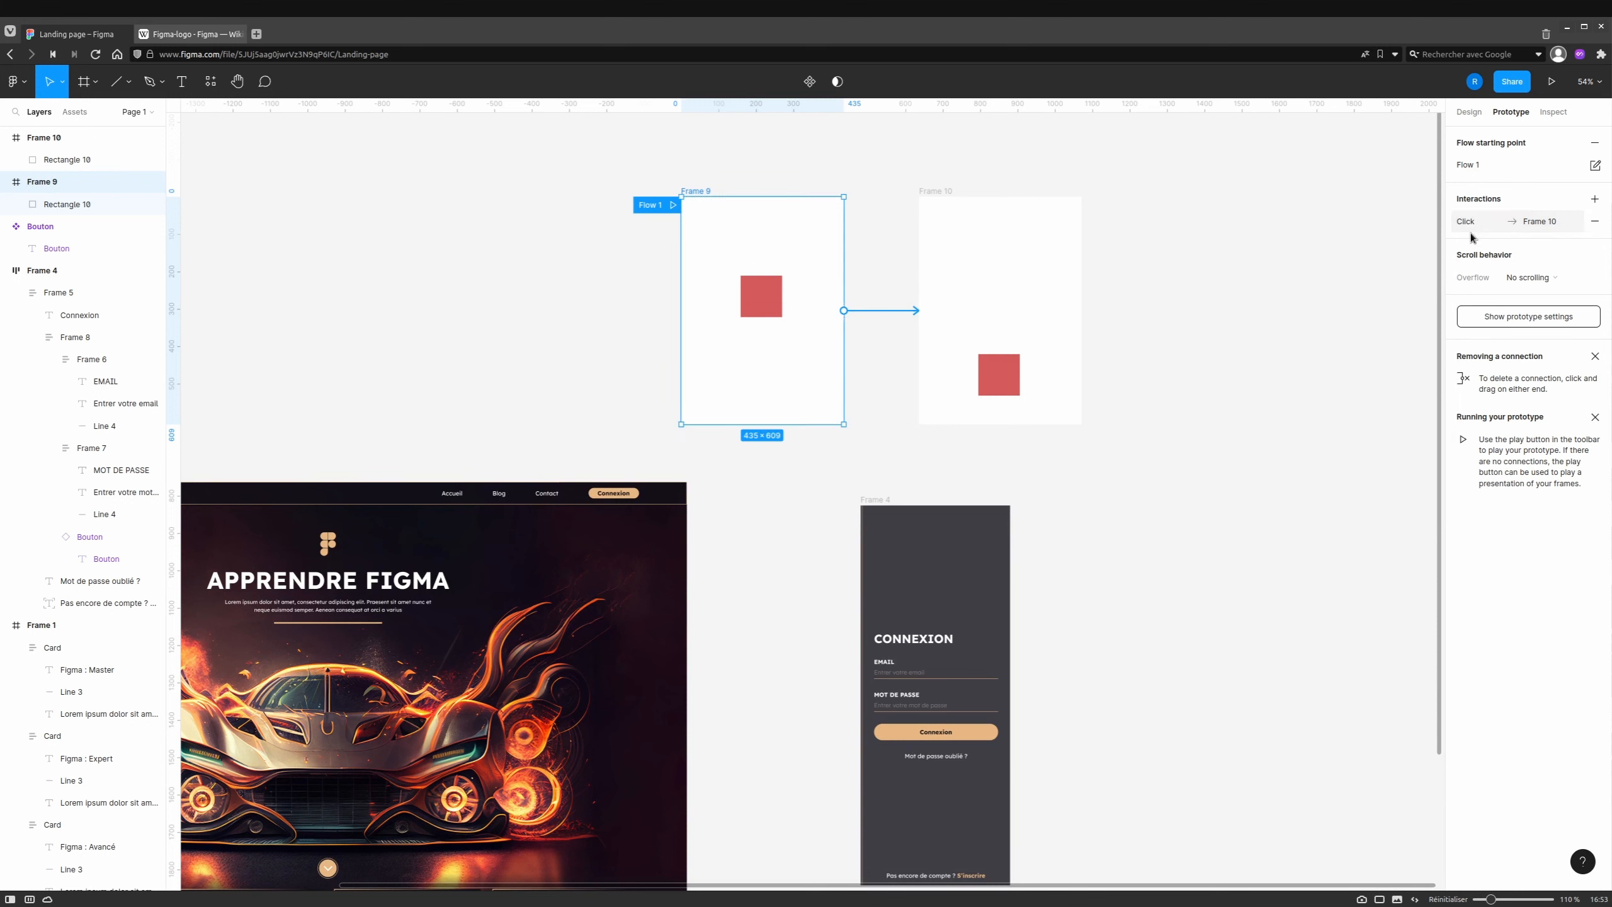
click(1468, 222)
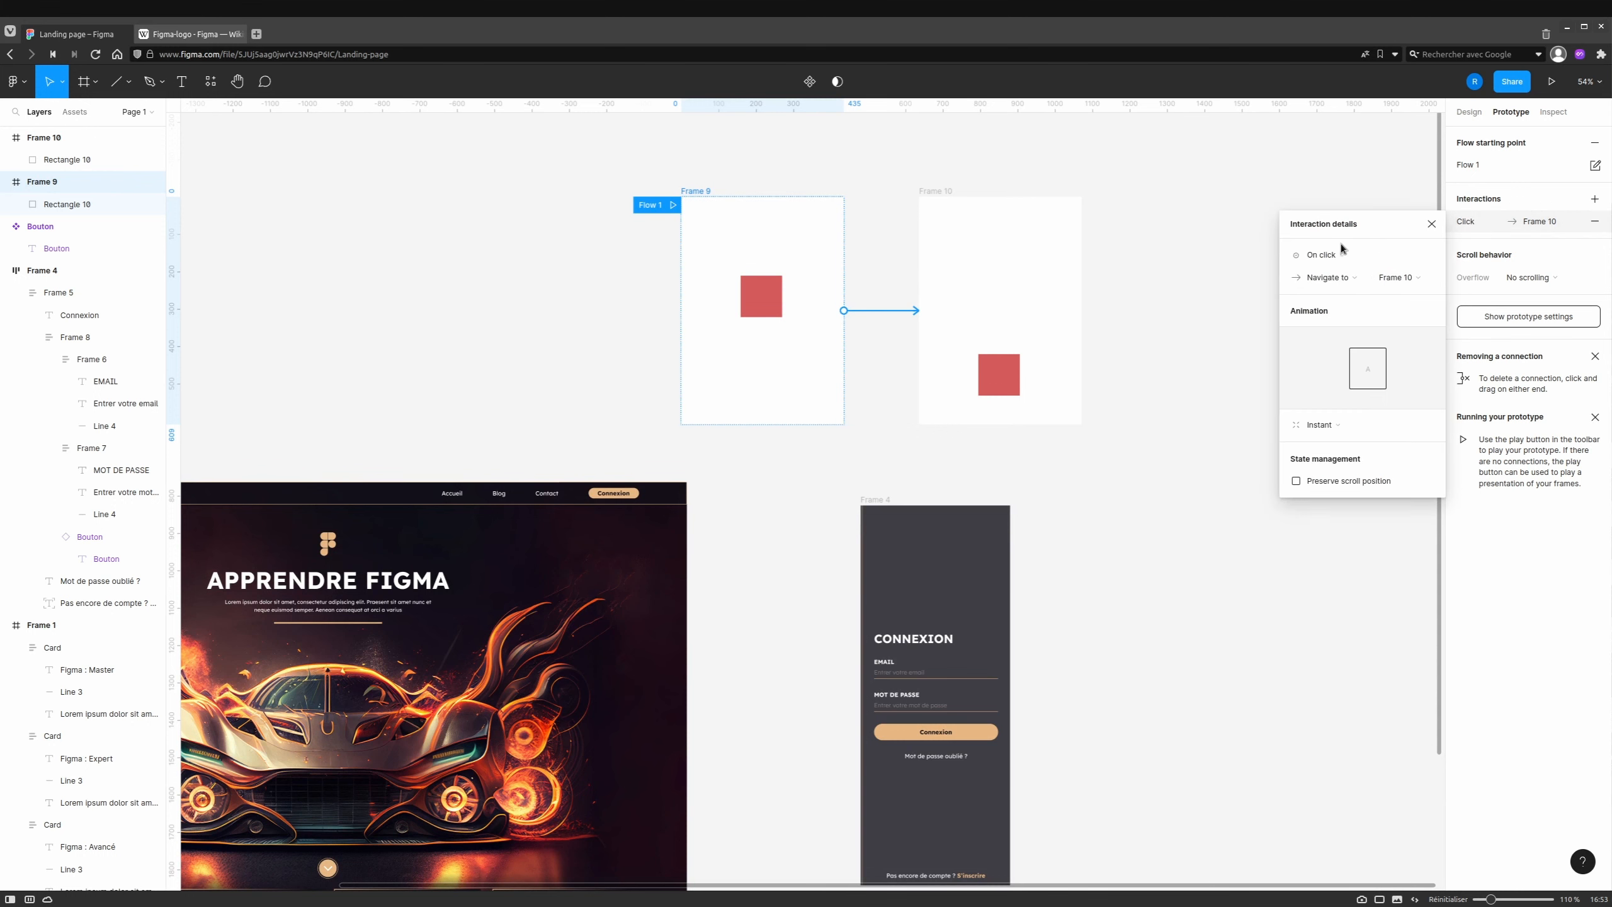
click(1335, 254)
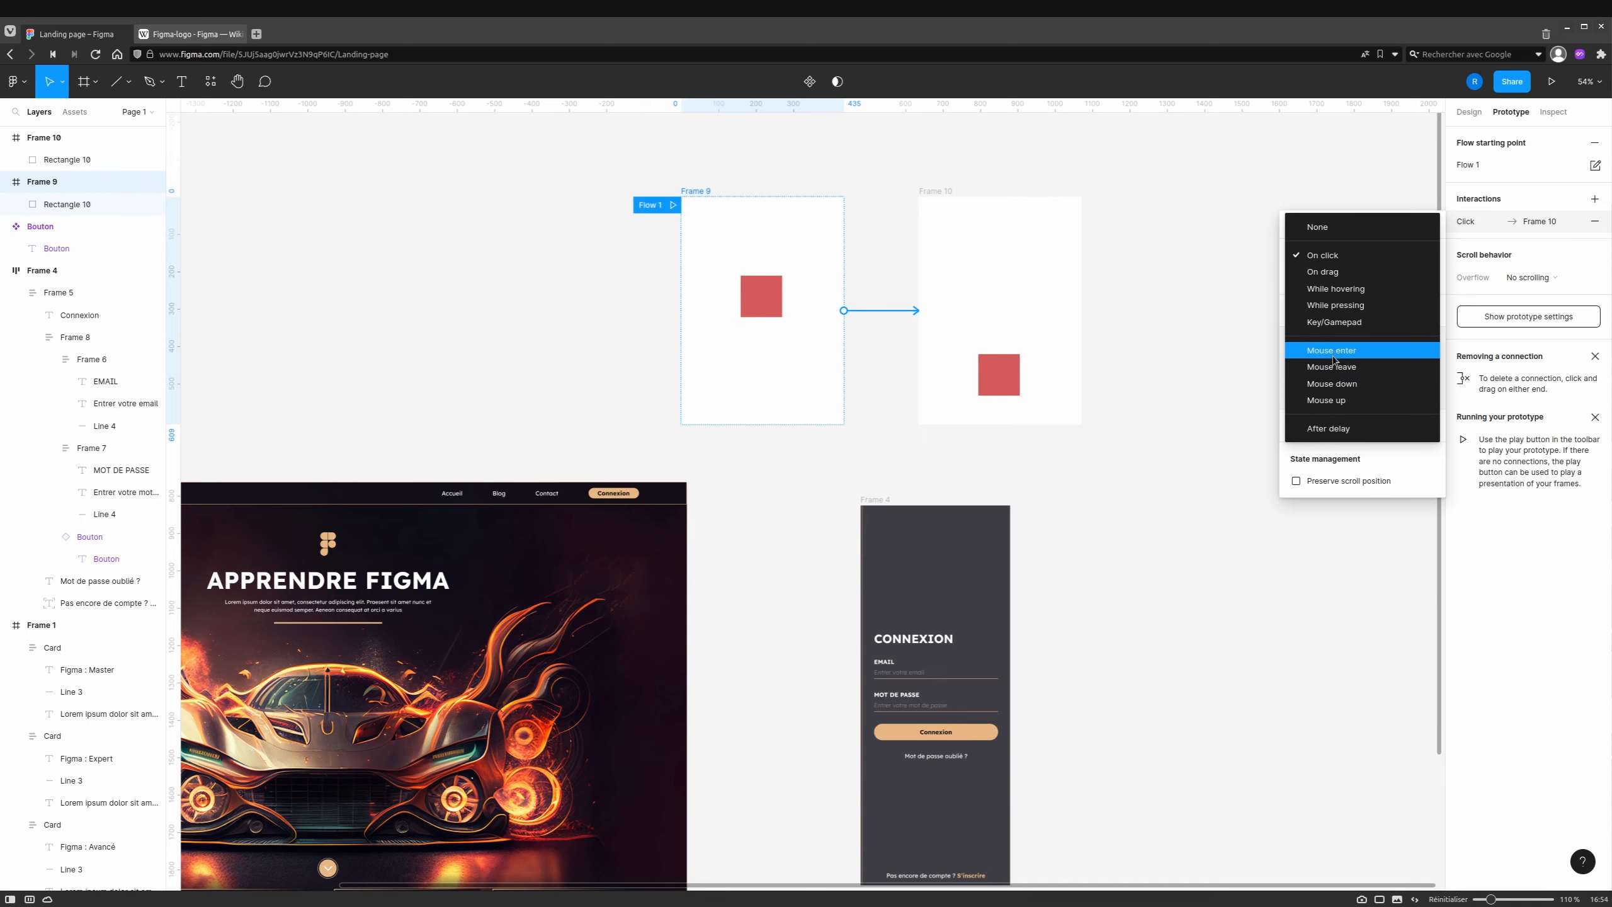
click(1331, 255)
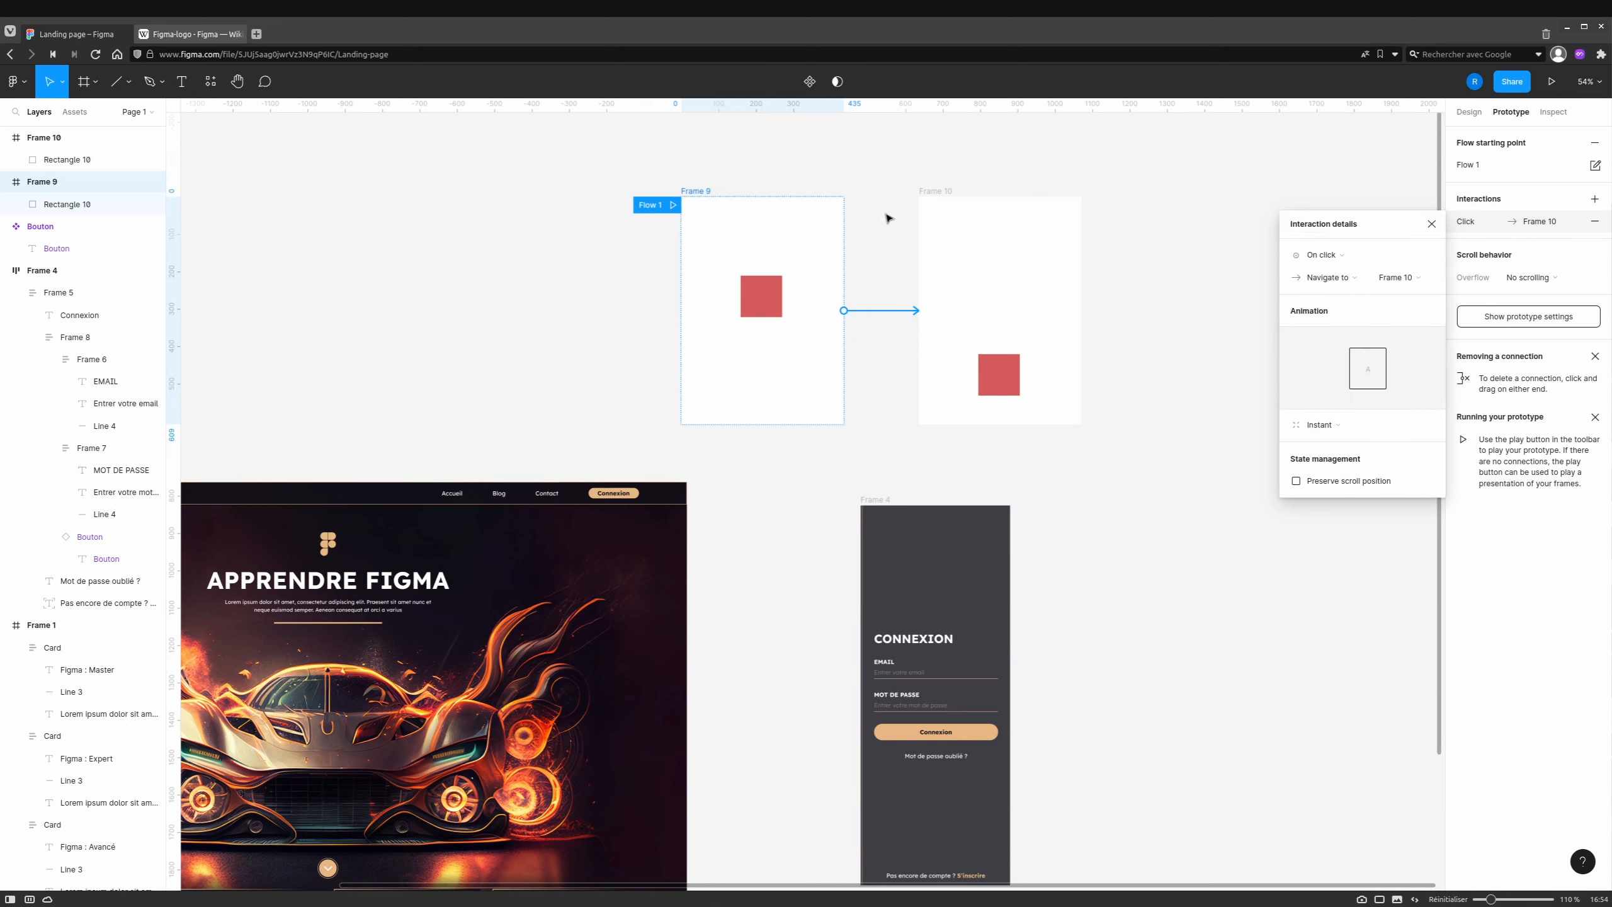
Check the Flow 1 link between the two test frames and present the prototype starting from Frame 9.
click(992, 243)
click(703, 192)
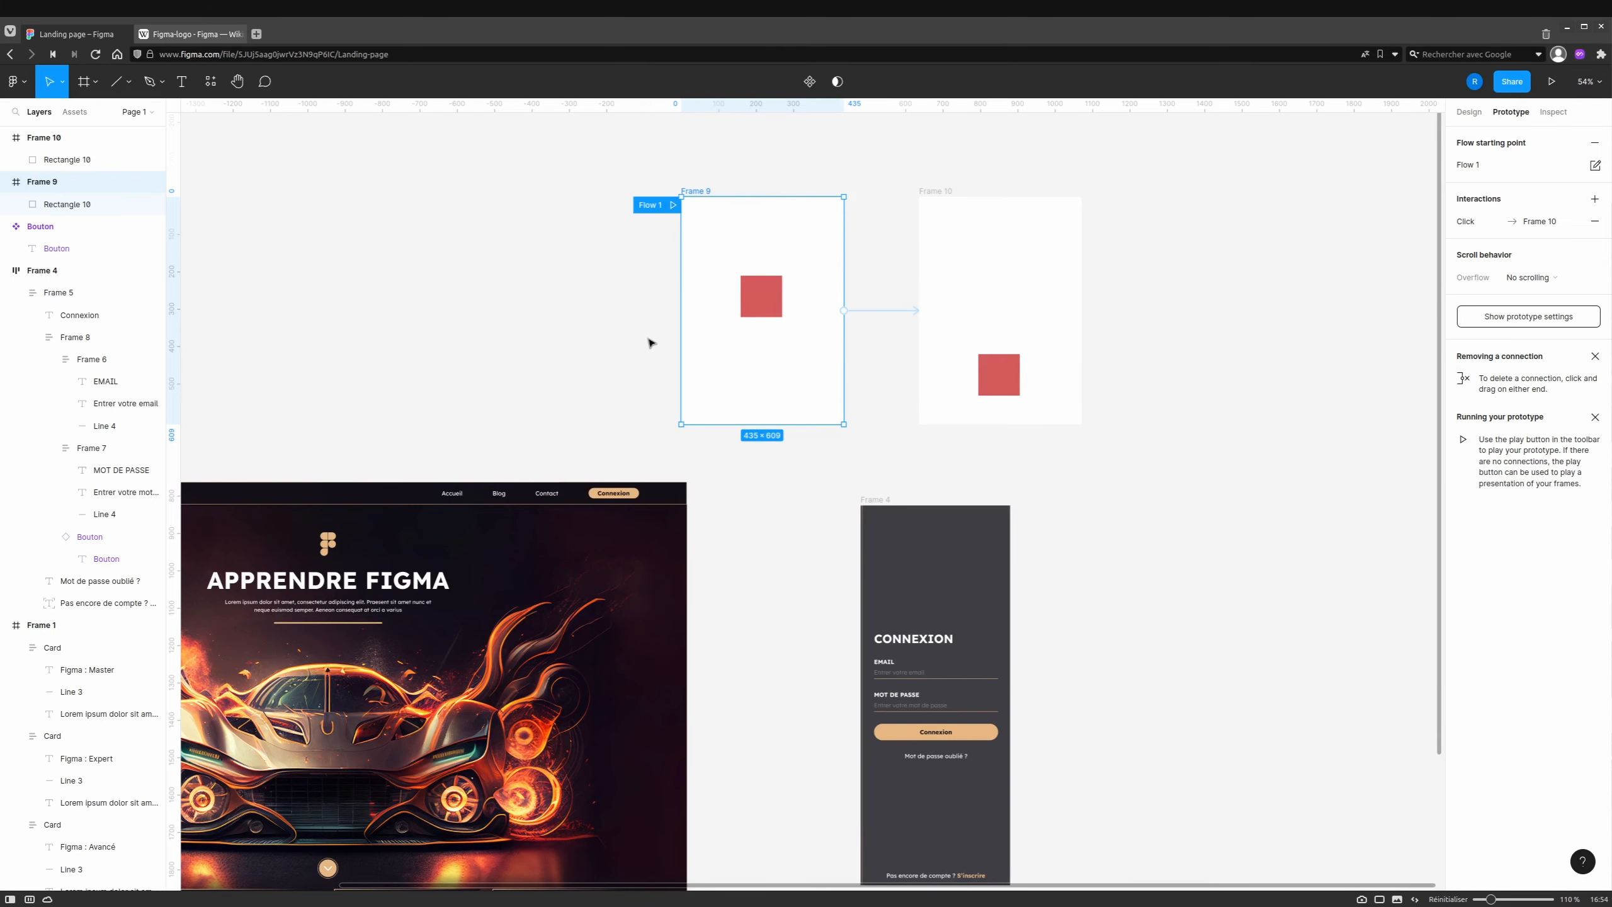
drag(579, 148, 1156, 457)
key(Escape)
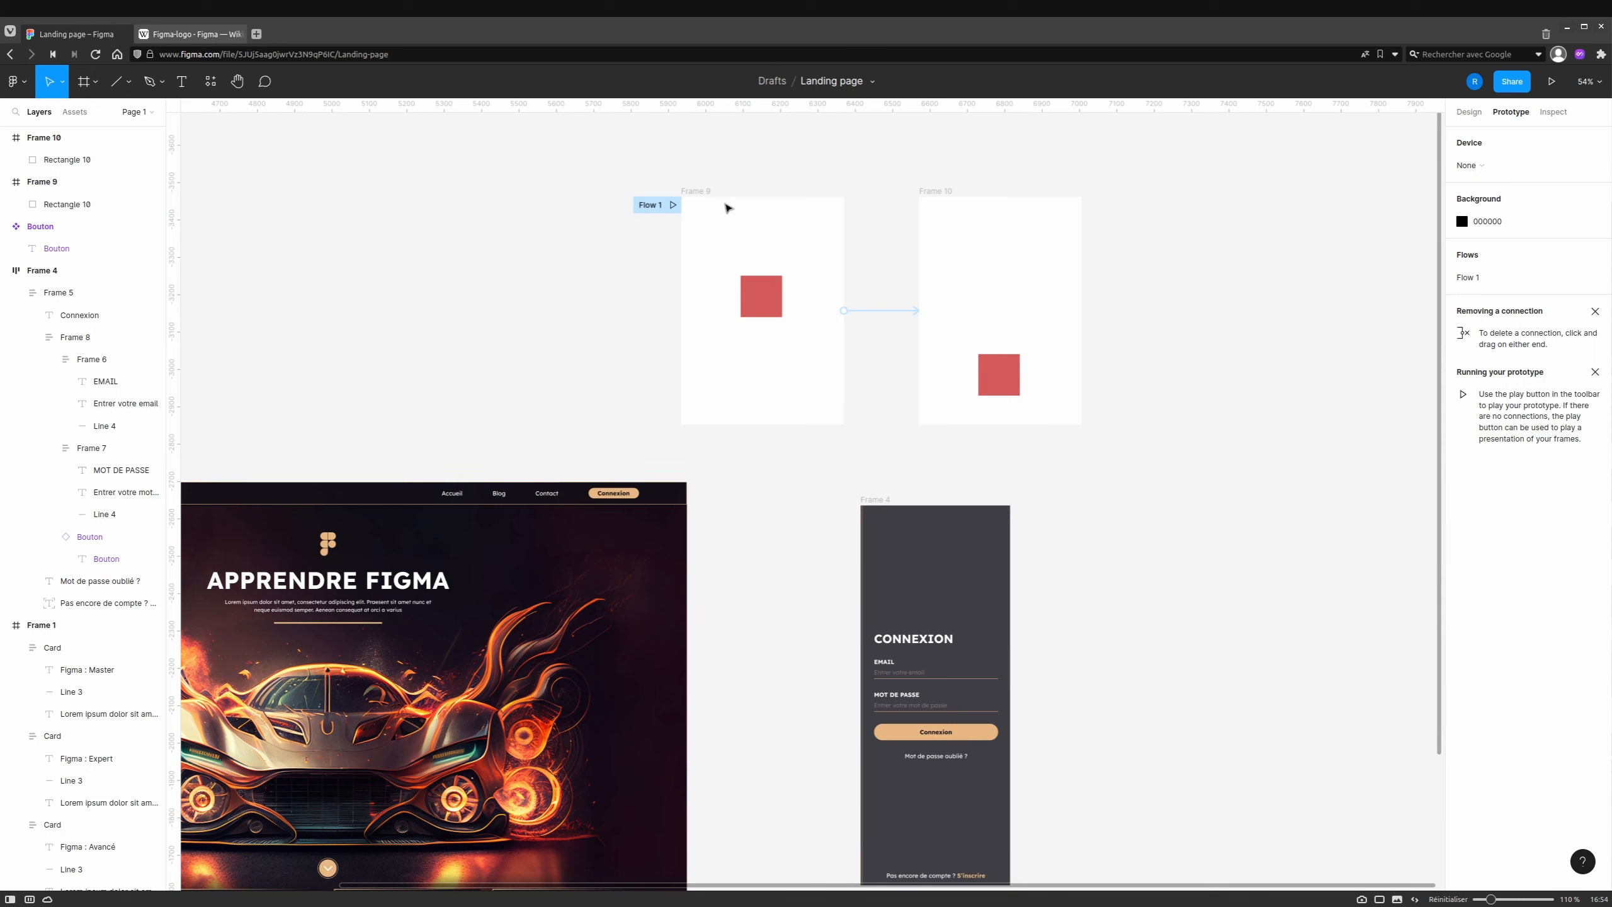
click(704, 194)
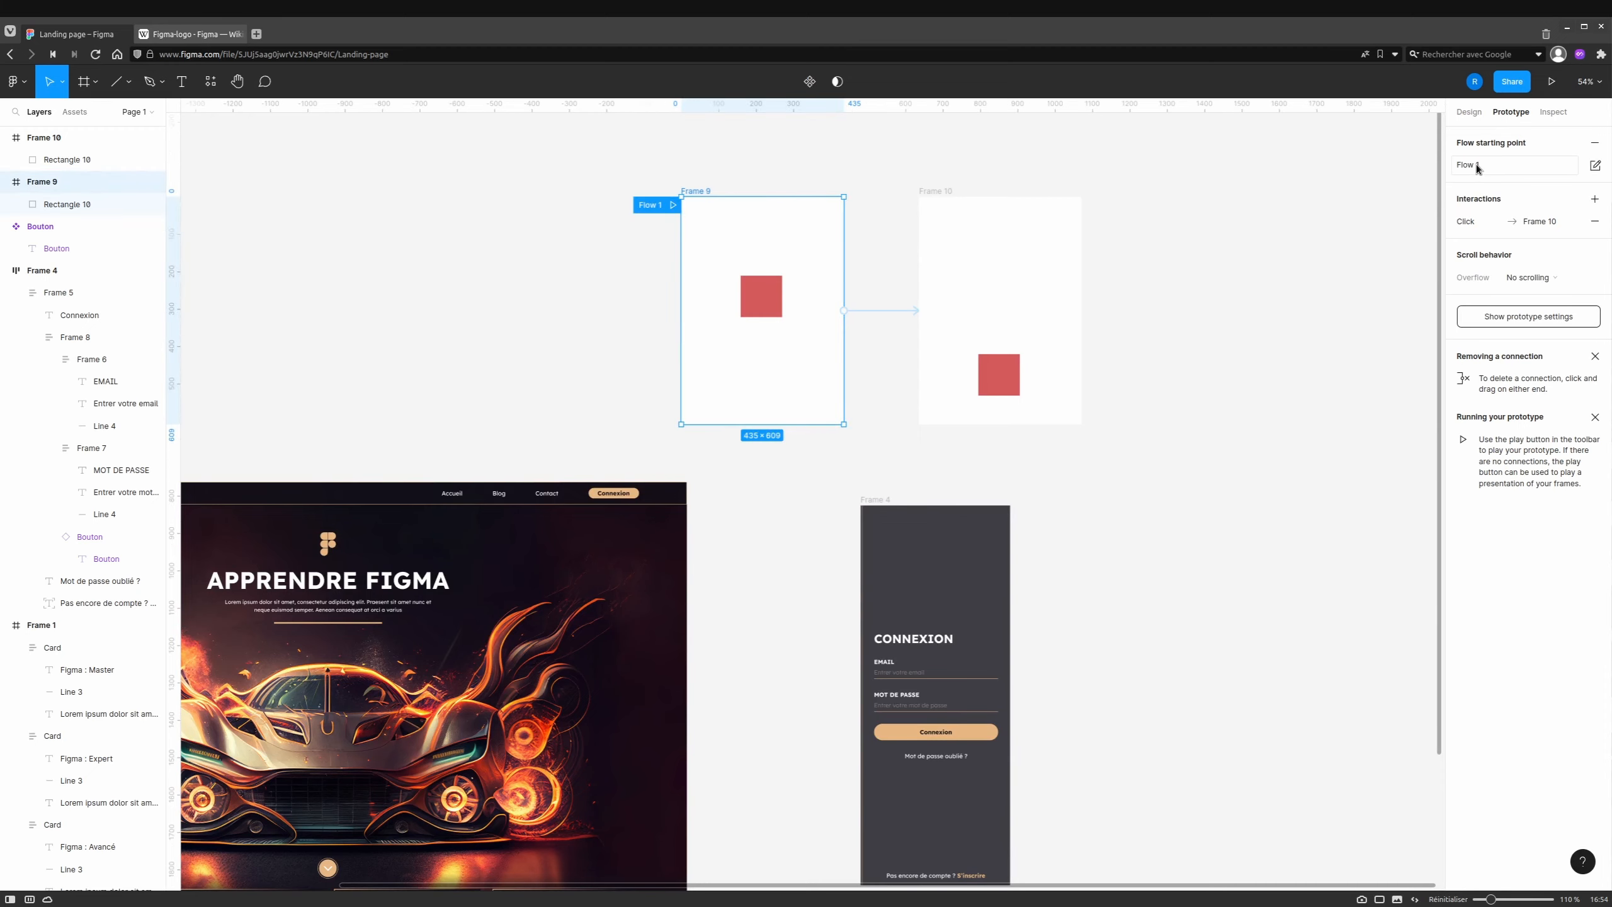
click(1551, 81)
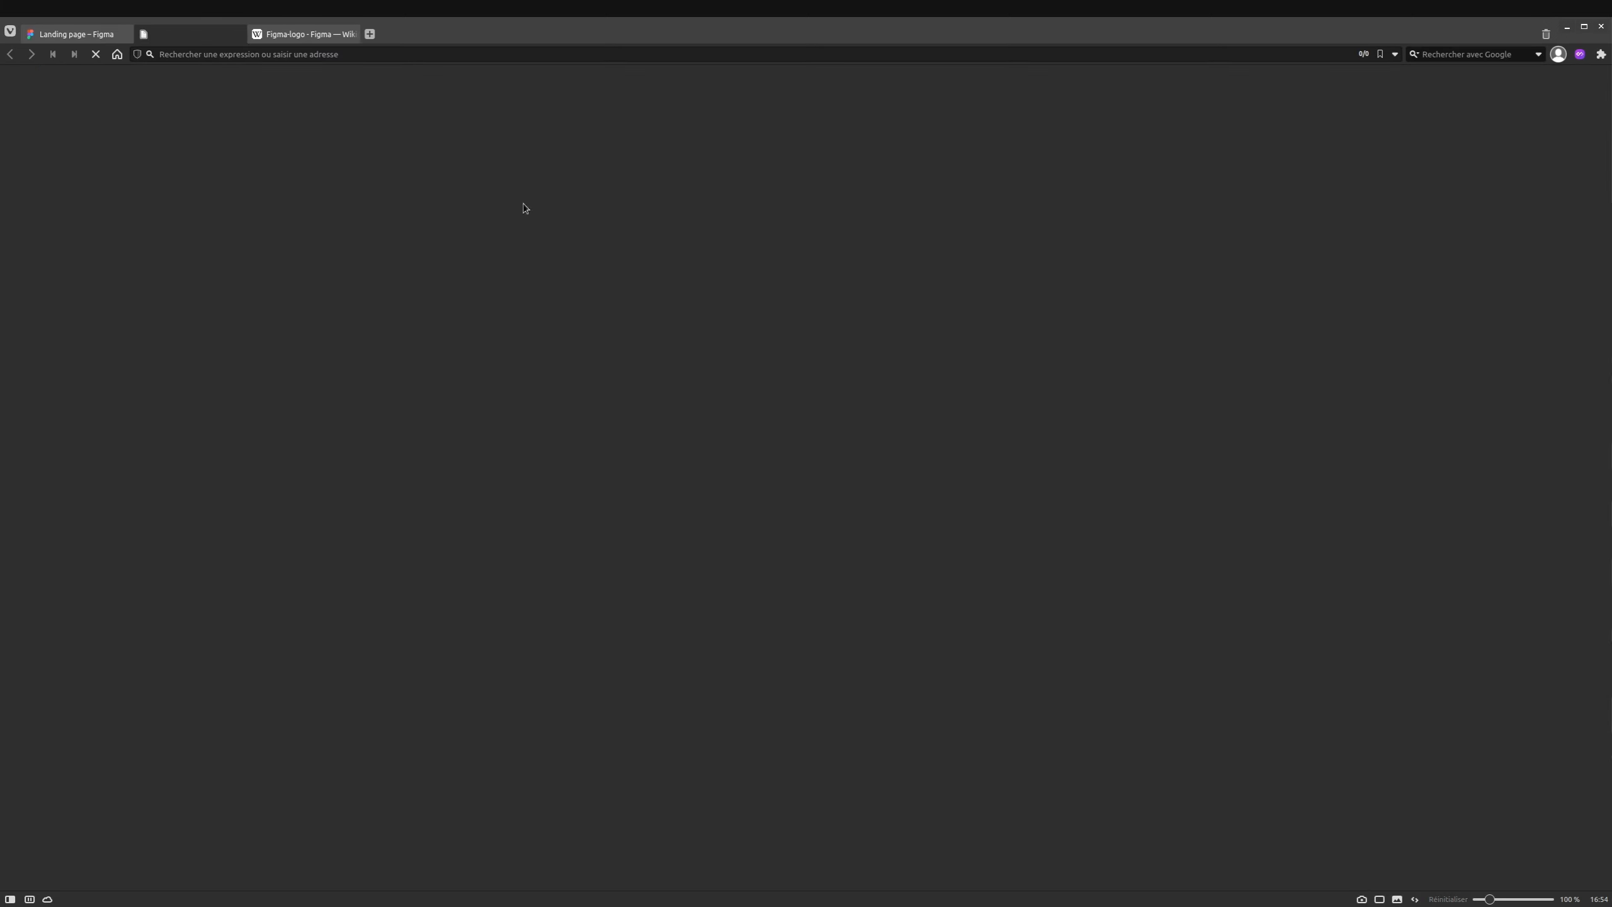
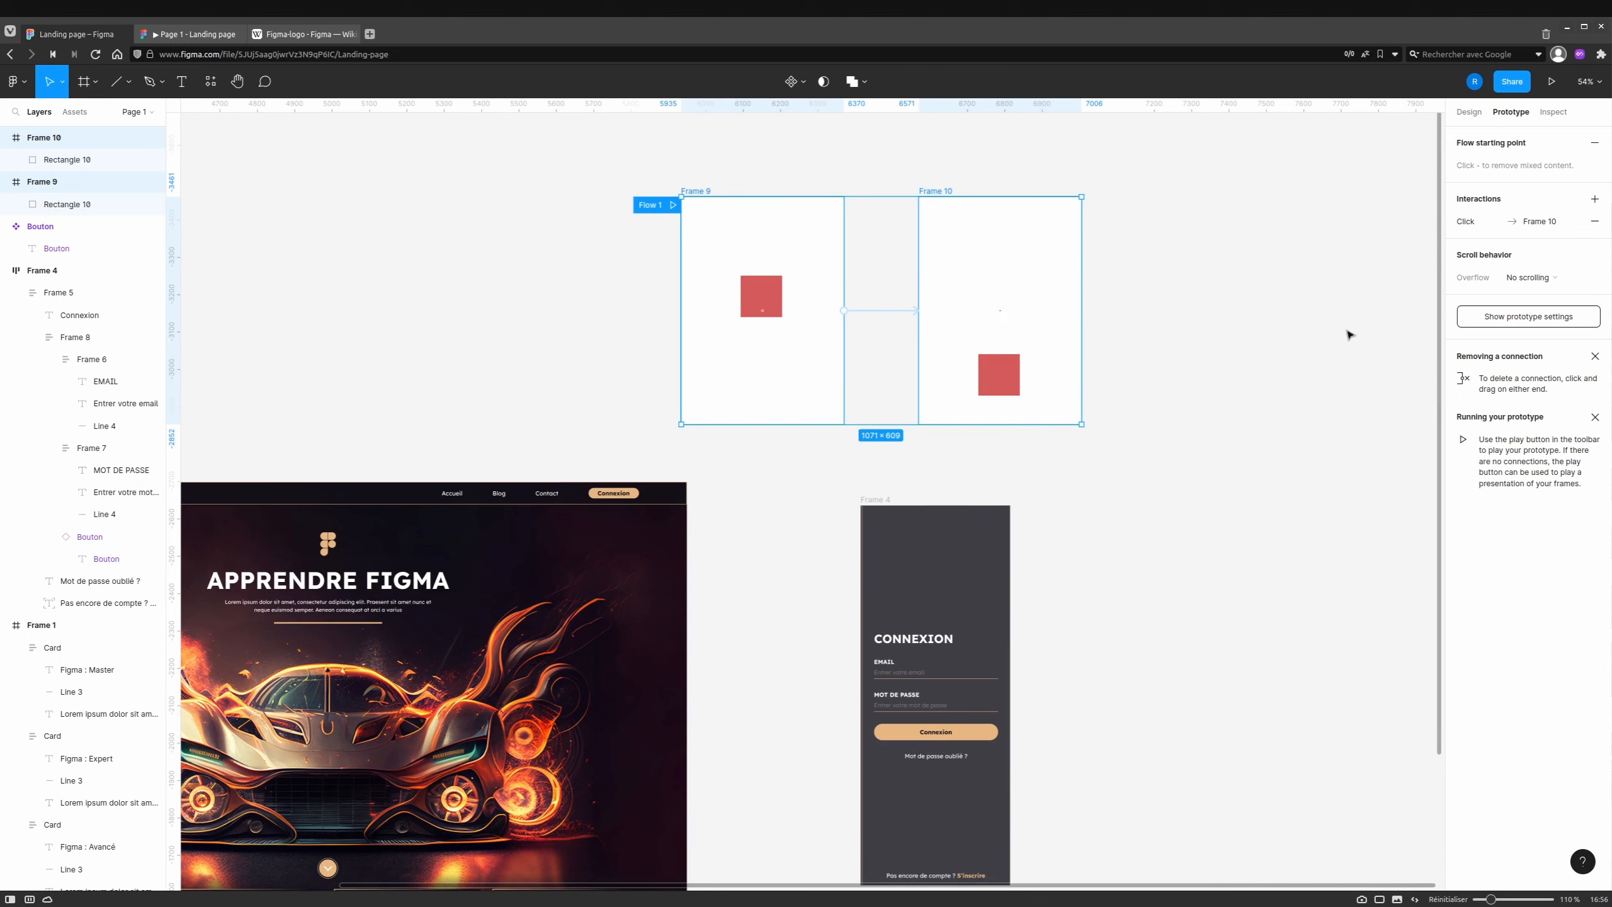
Delete both test frames with the red squares.
drag(569, 162, 1182, 459)
key(Delete)
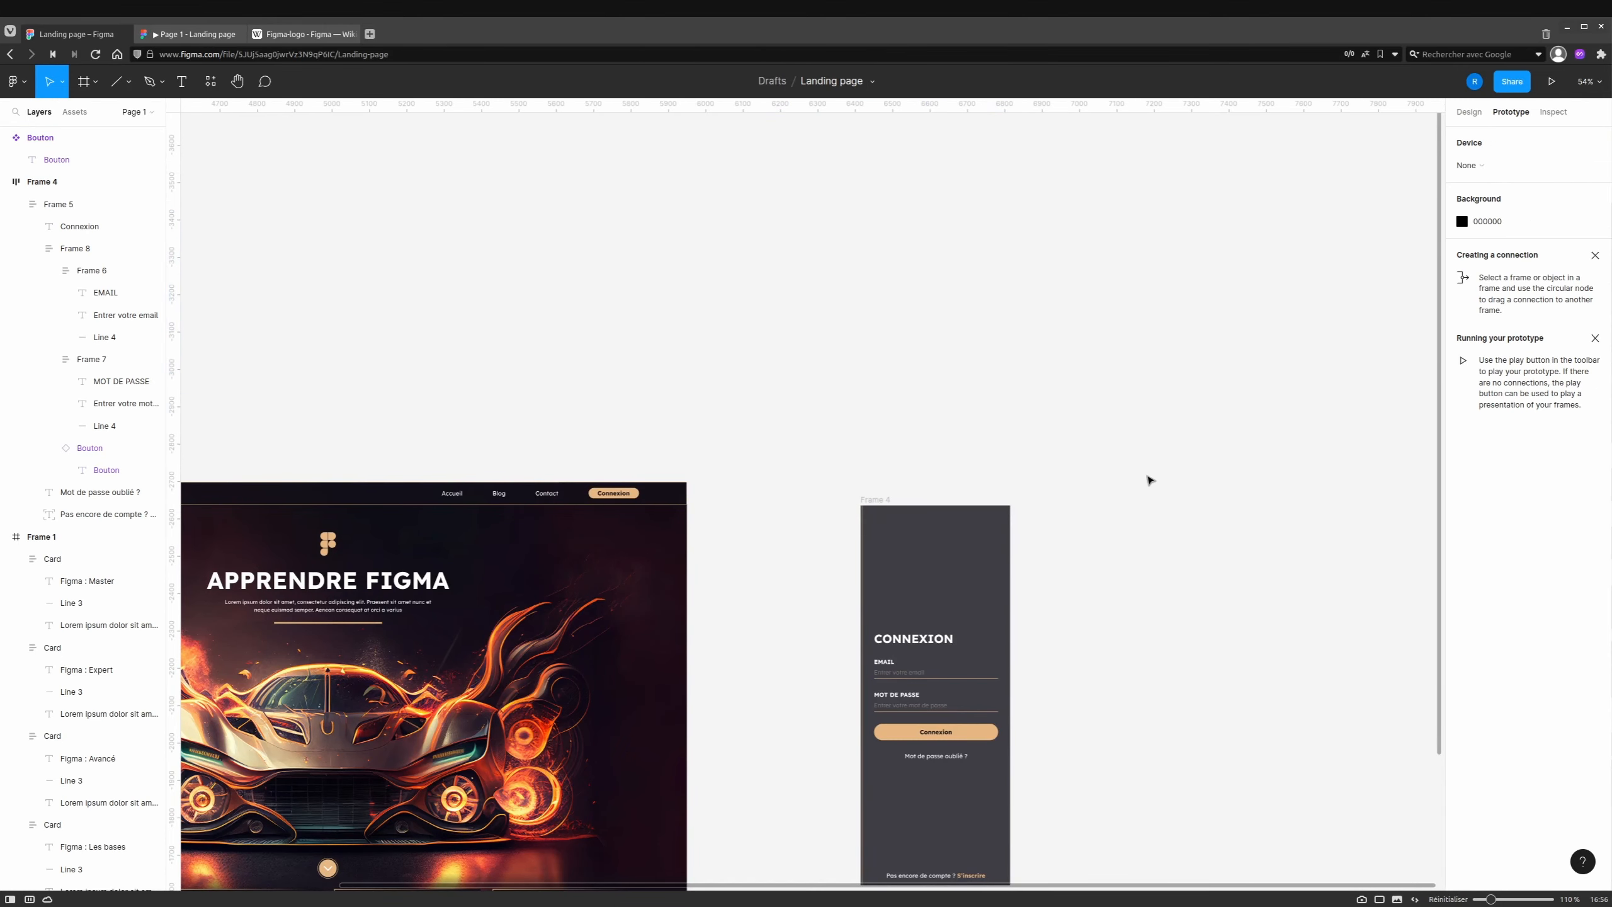
Add a flow starting point to the landing page's Frame 1 and preview that flow.
scroll(1150, 480, left, 10)
scroll(1136, 381, down, 3)
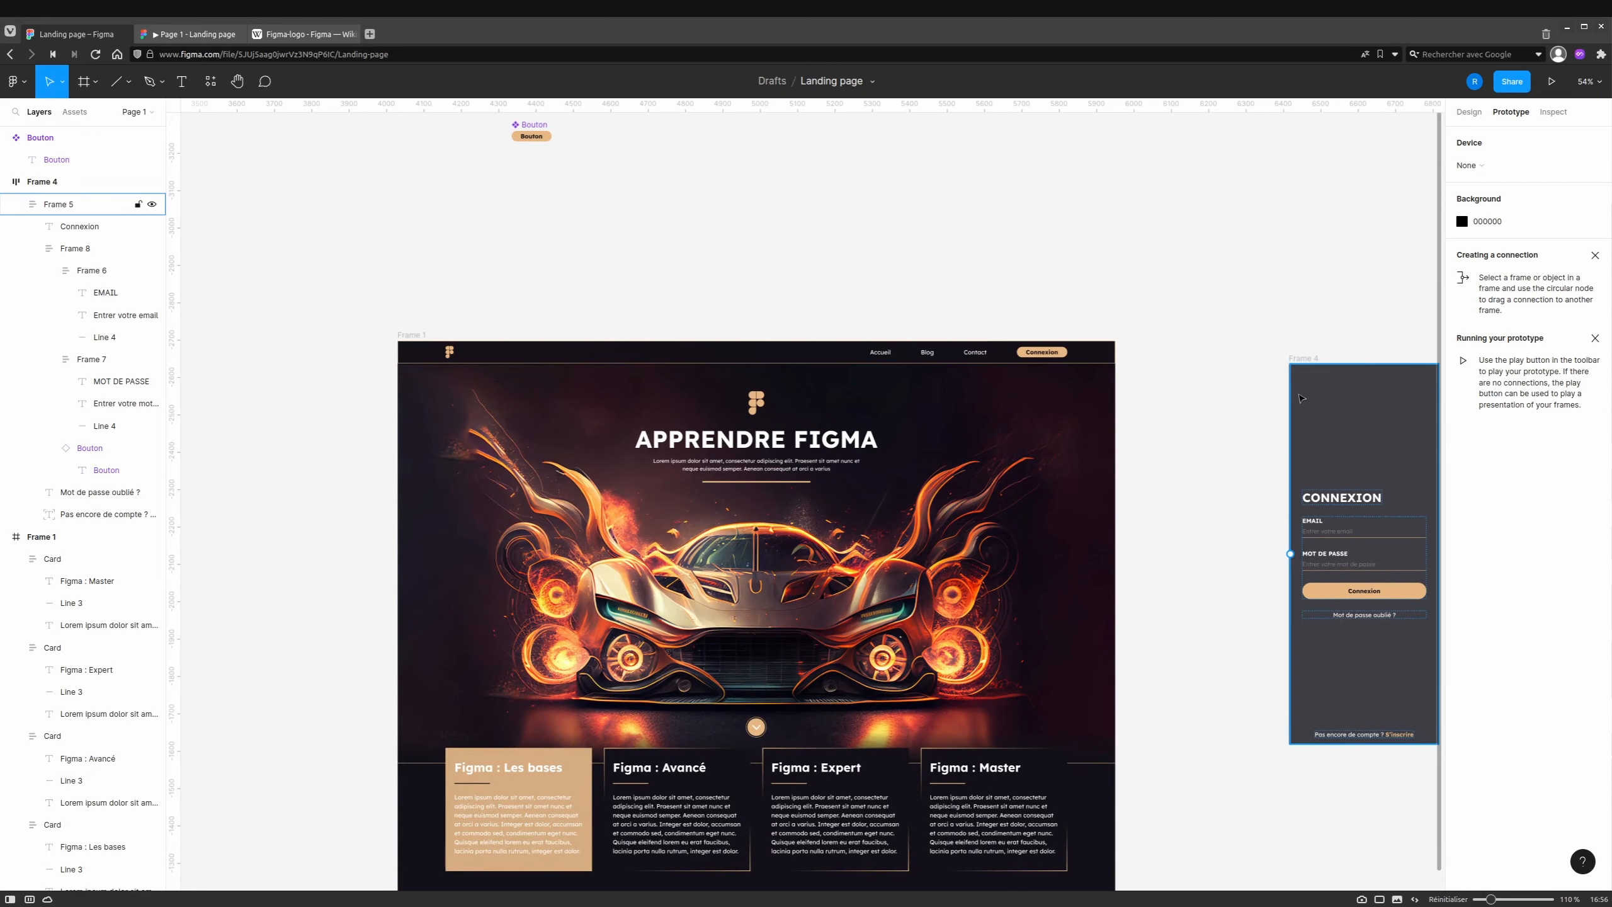
click(618, 360)
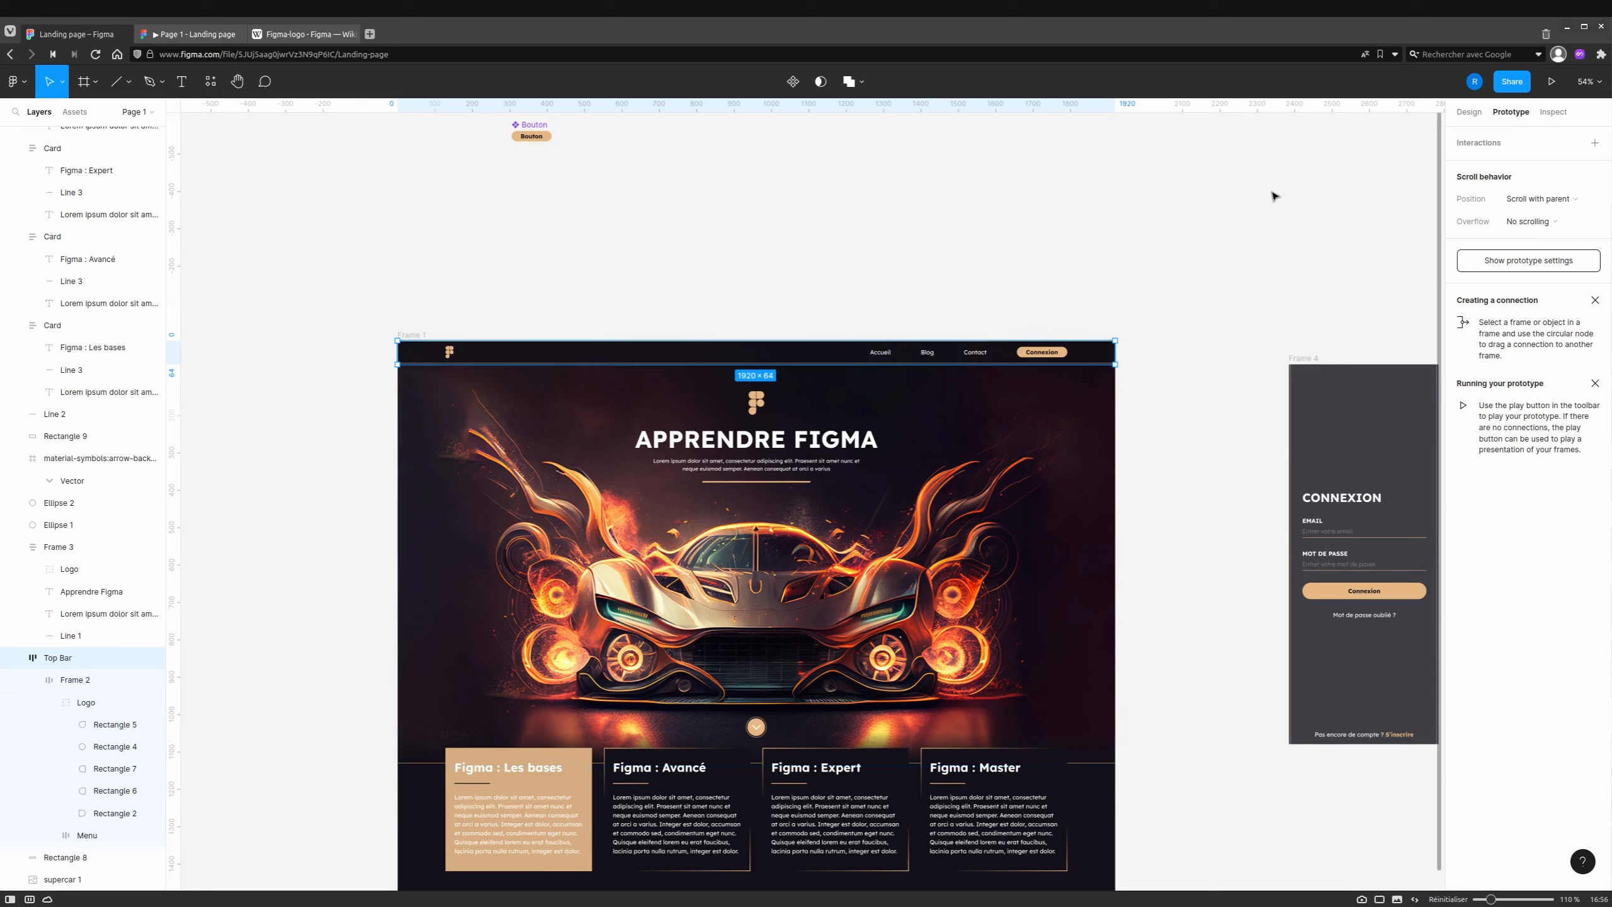
click(410, 335)
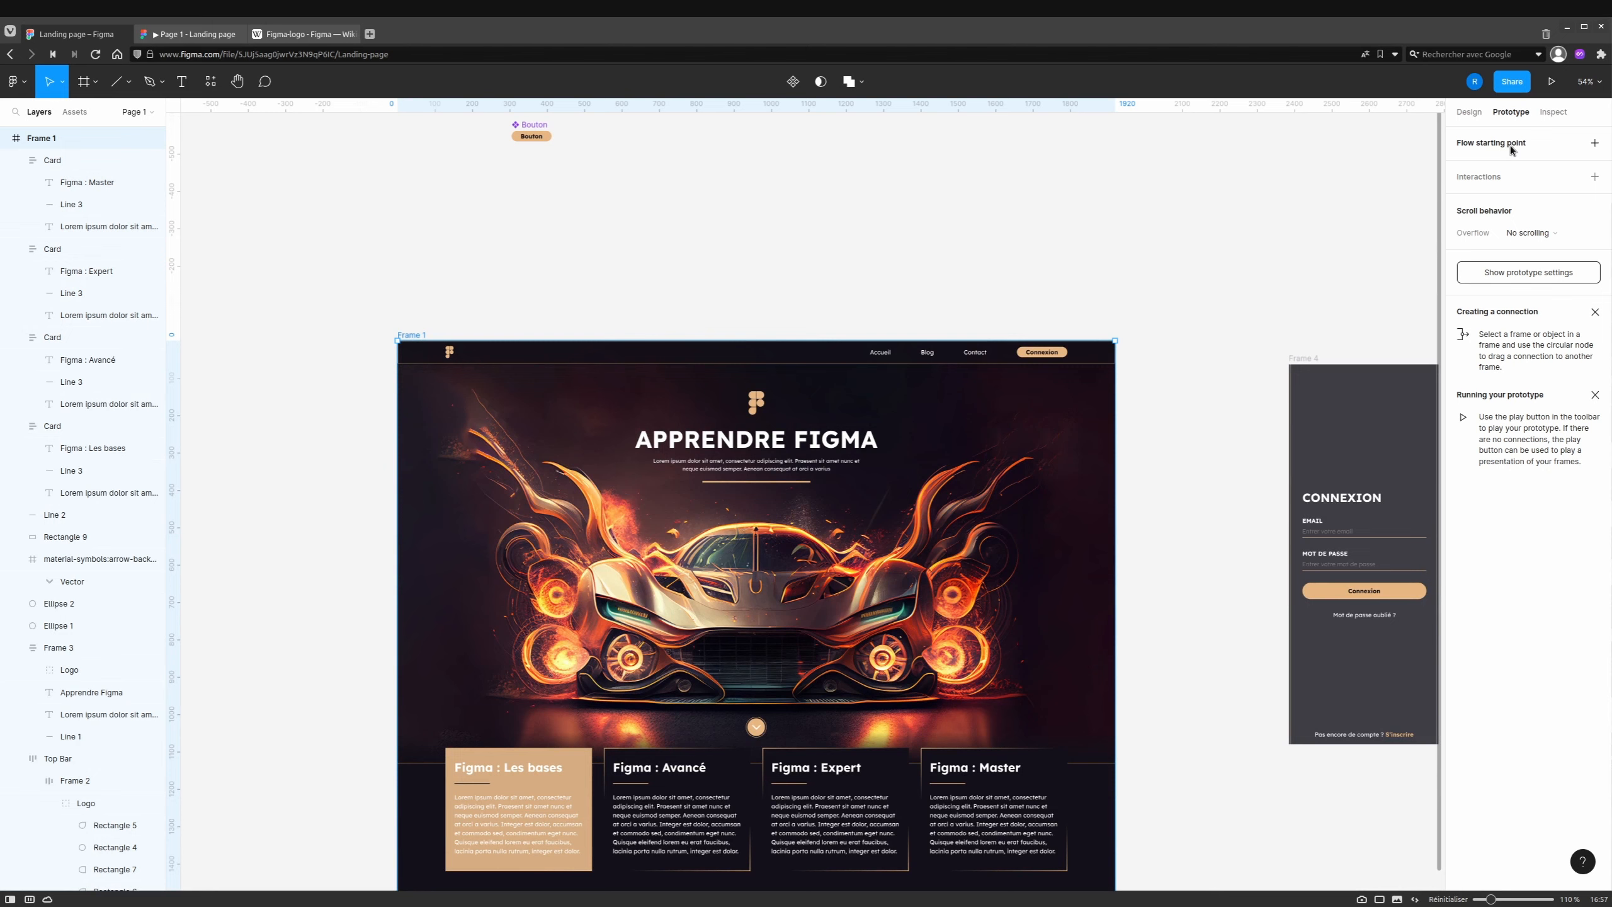
click(1595, 143)
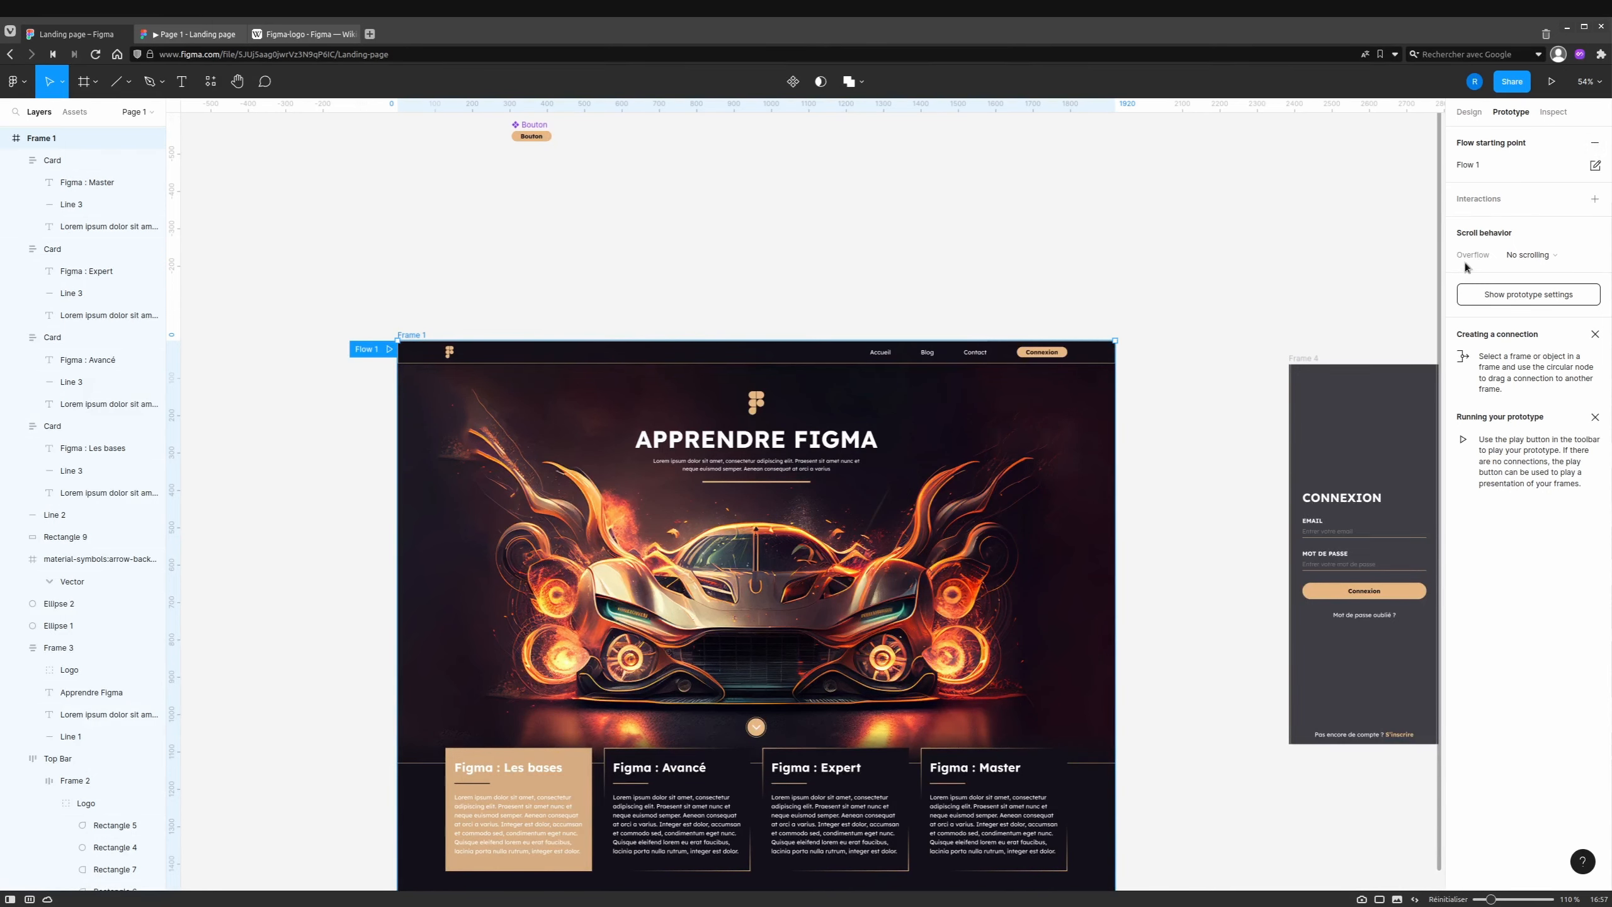
click(389, 350)
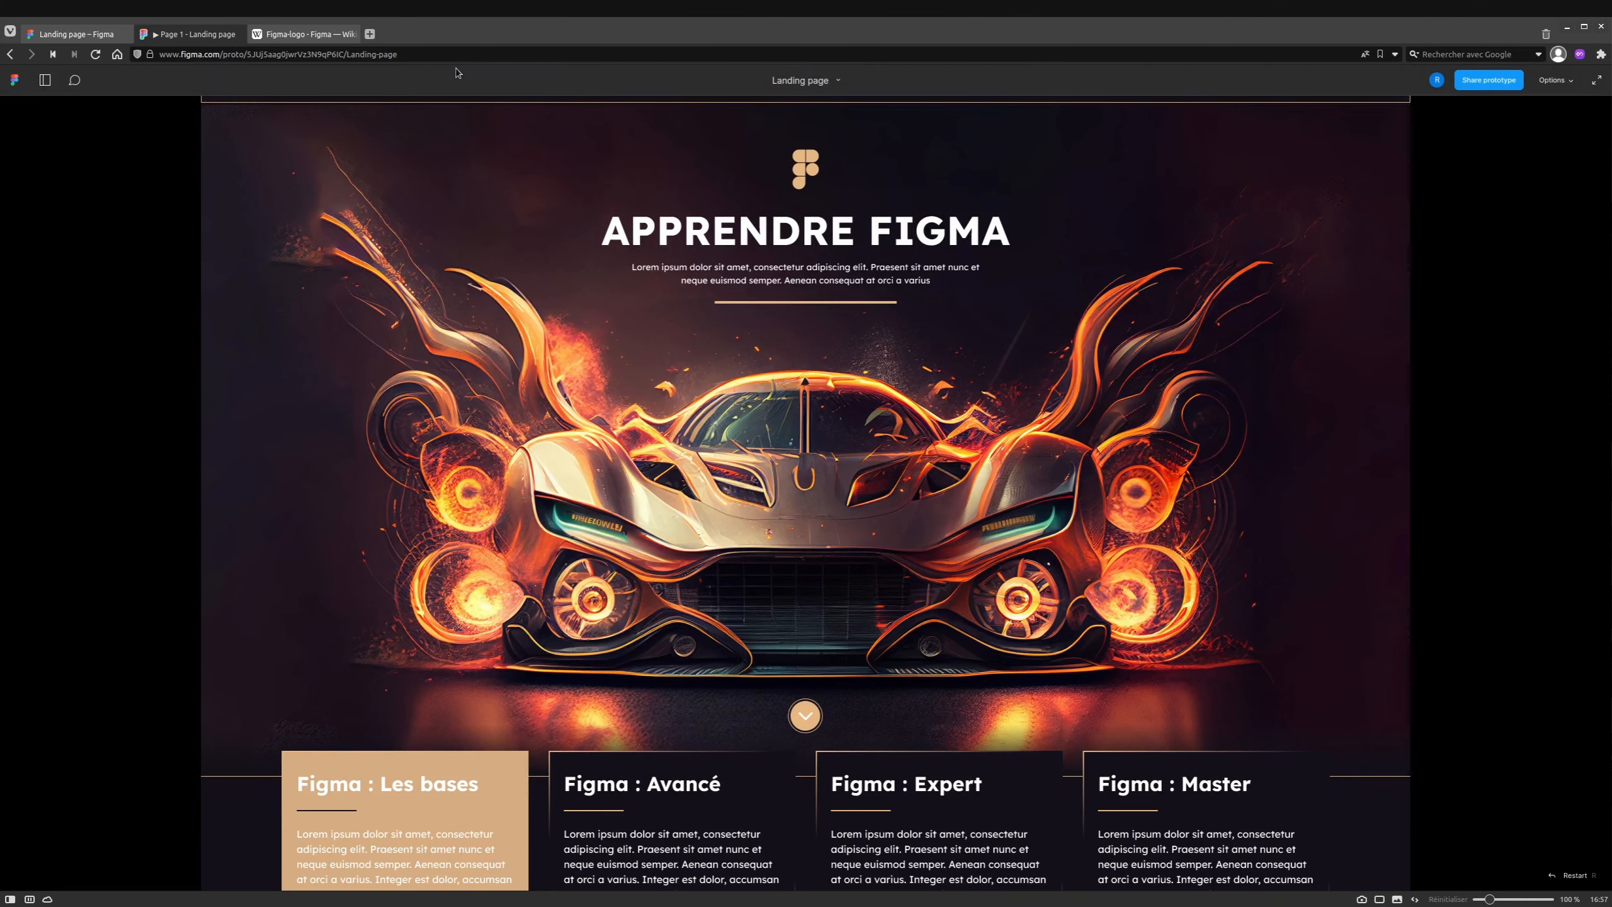
Return to the design file and set the stroke position of Frame 2 inside the Top Bar to Outside.
click(86, 37)
scroll(578, 342, up, 6)
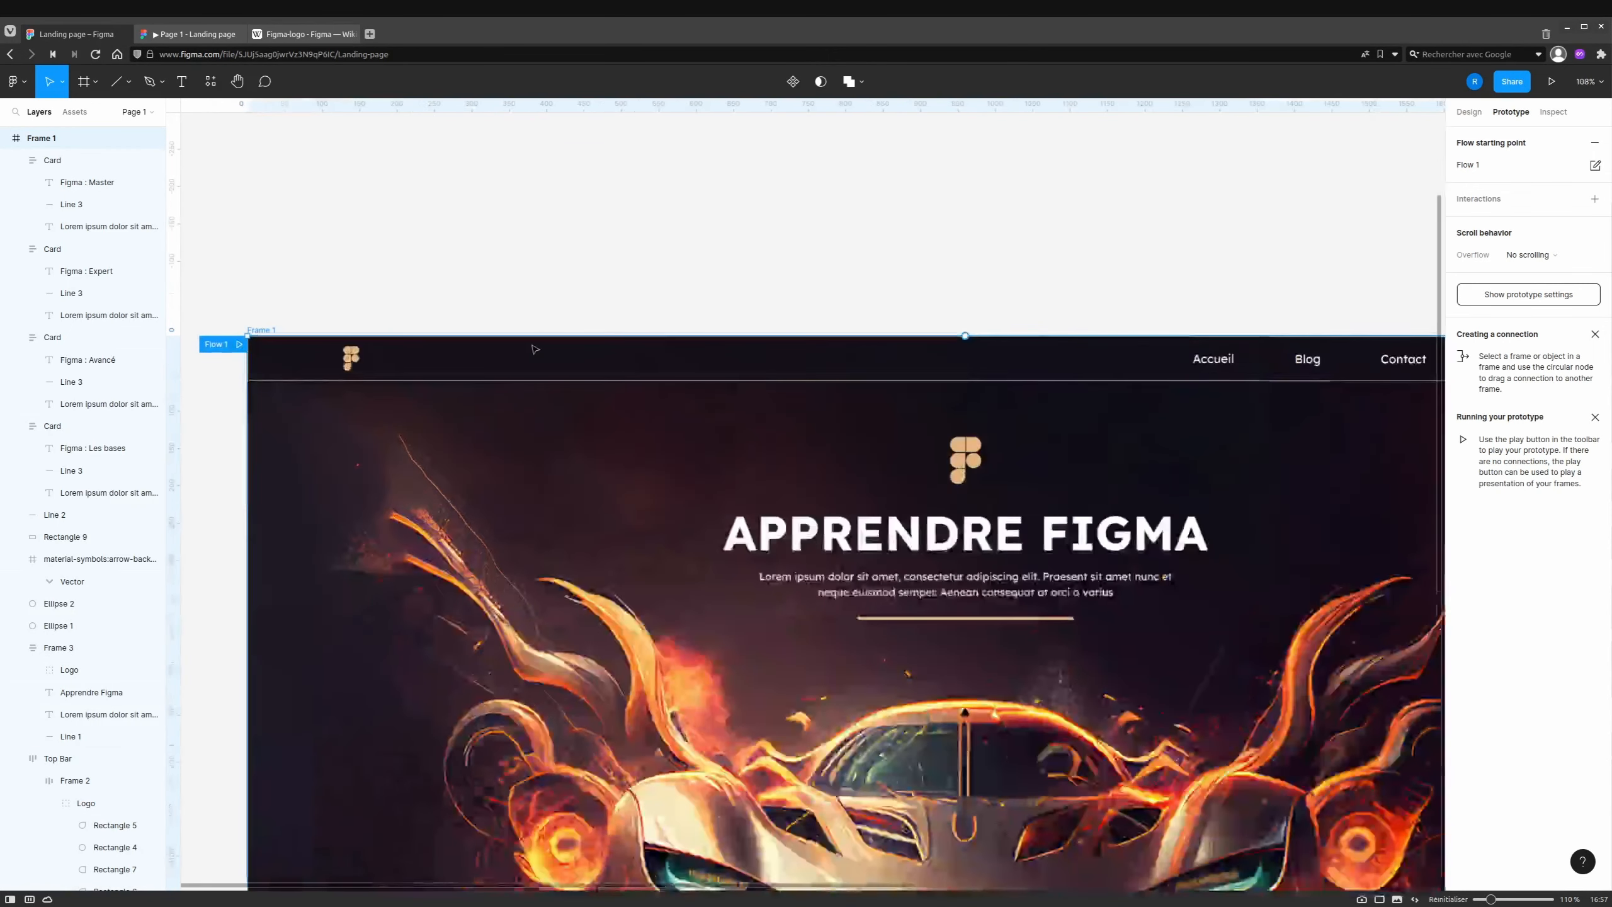
click(482, 369)
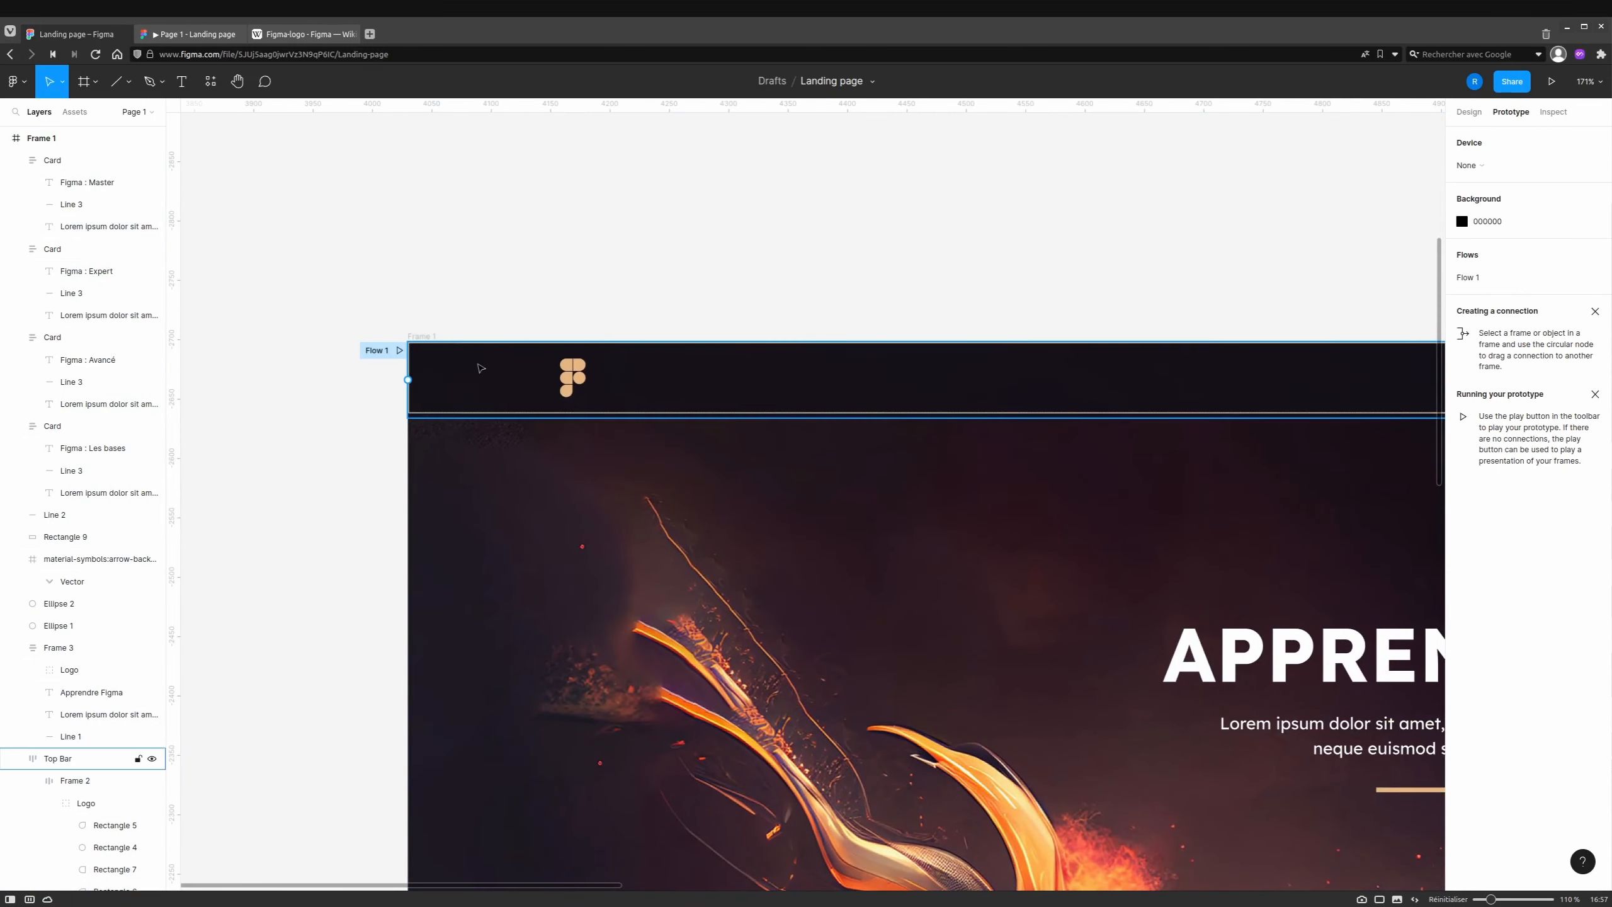
scroll(1108, 350, right, 5)
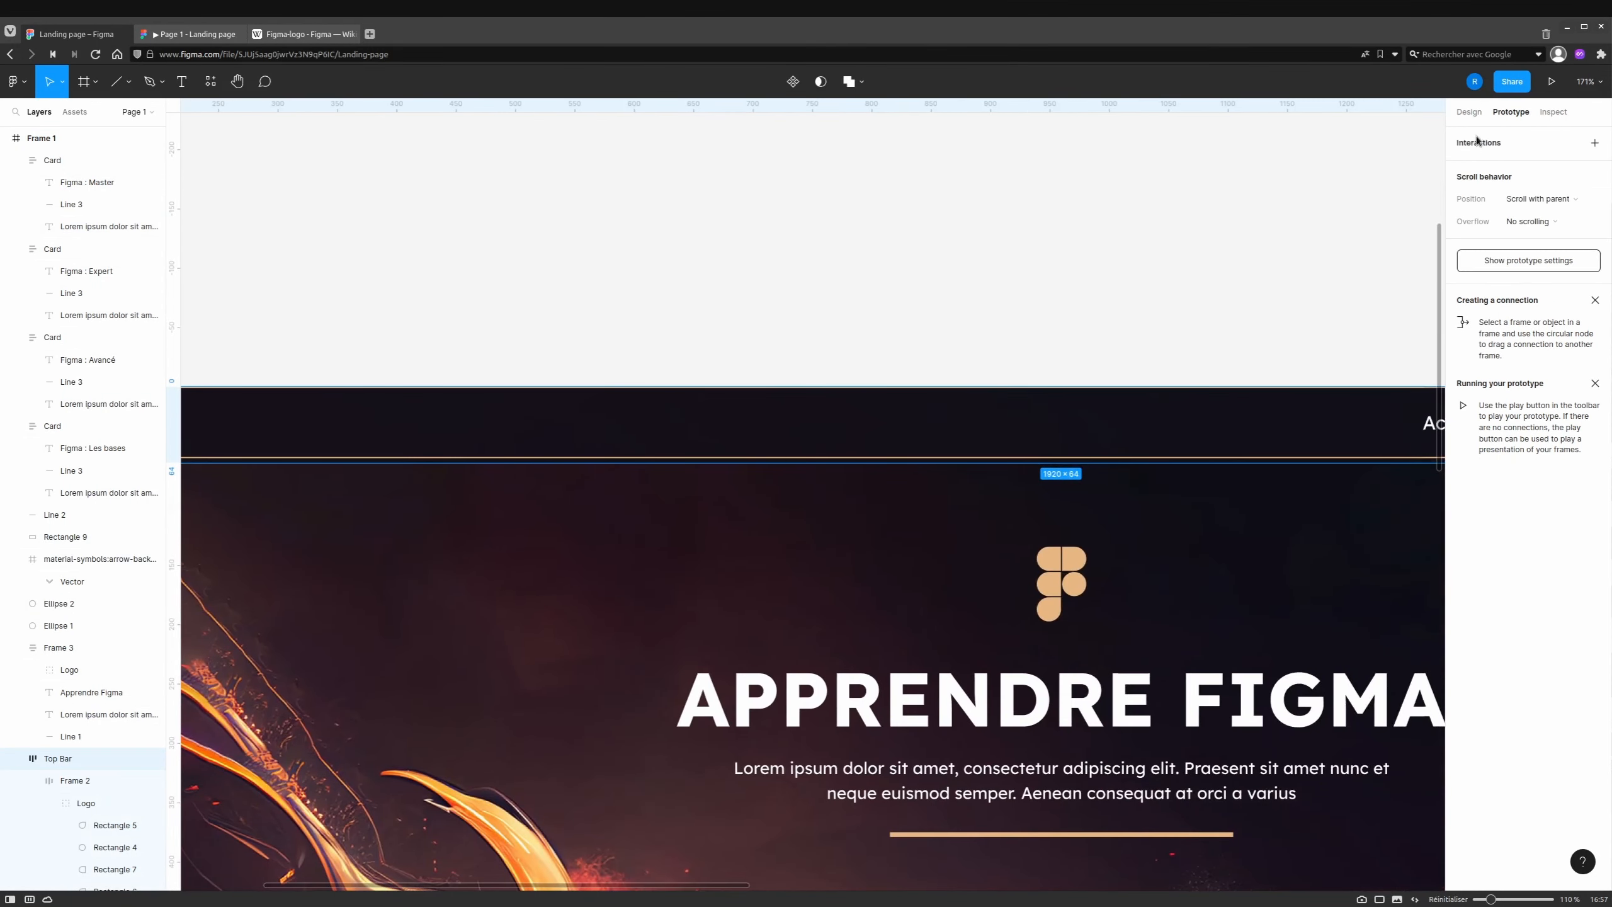
click(1469, 111)
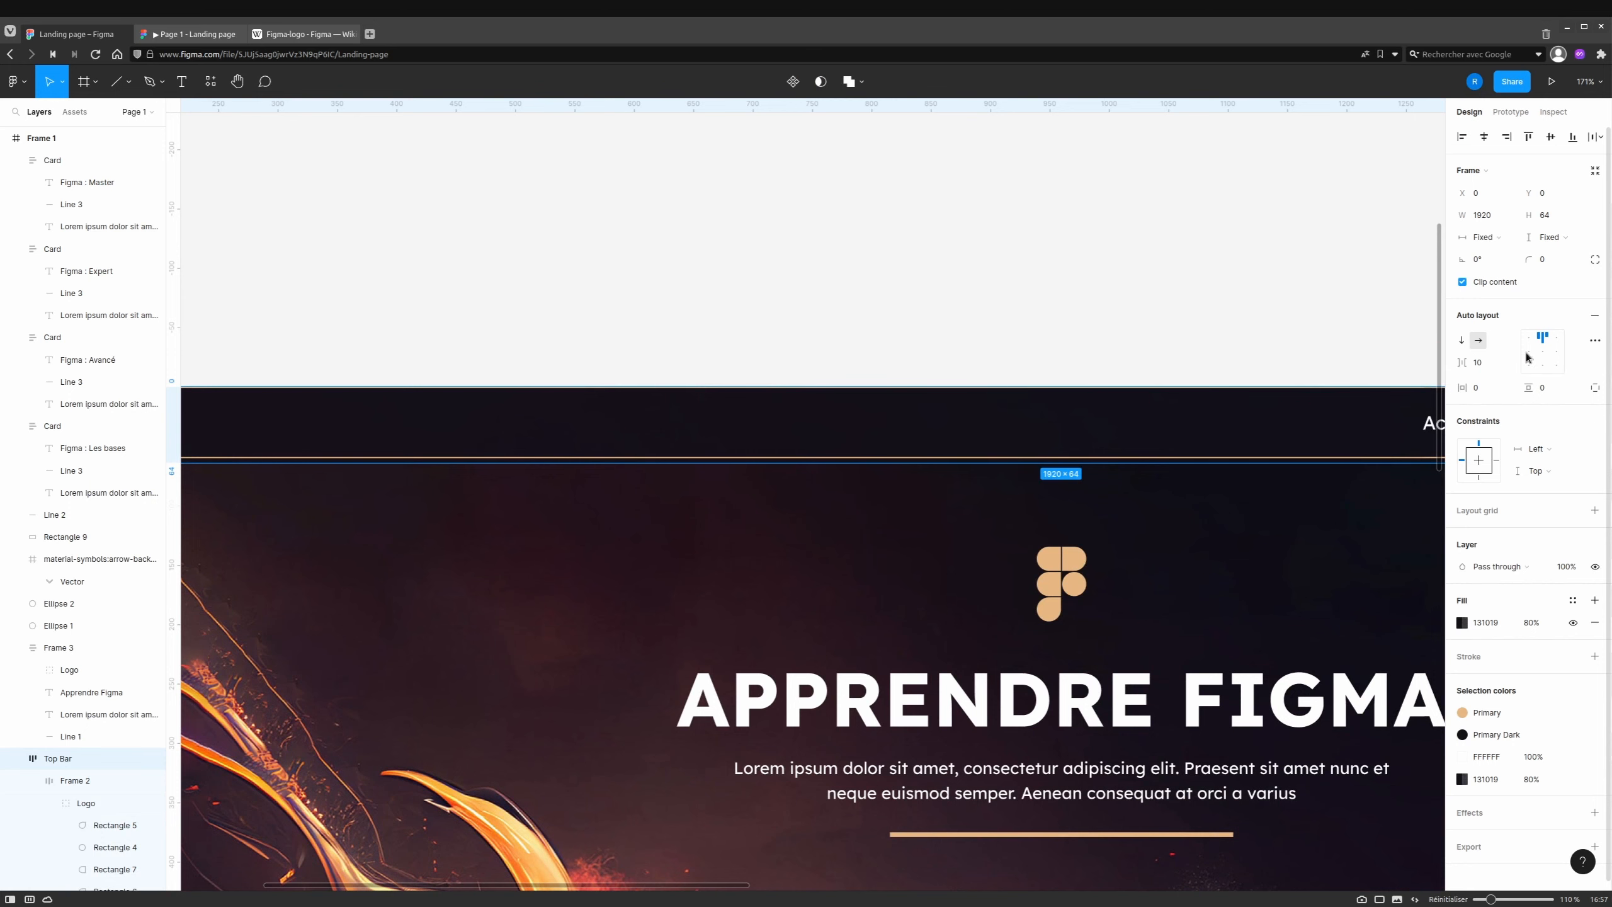
scroll(1237, 320, down, 3)
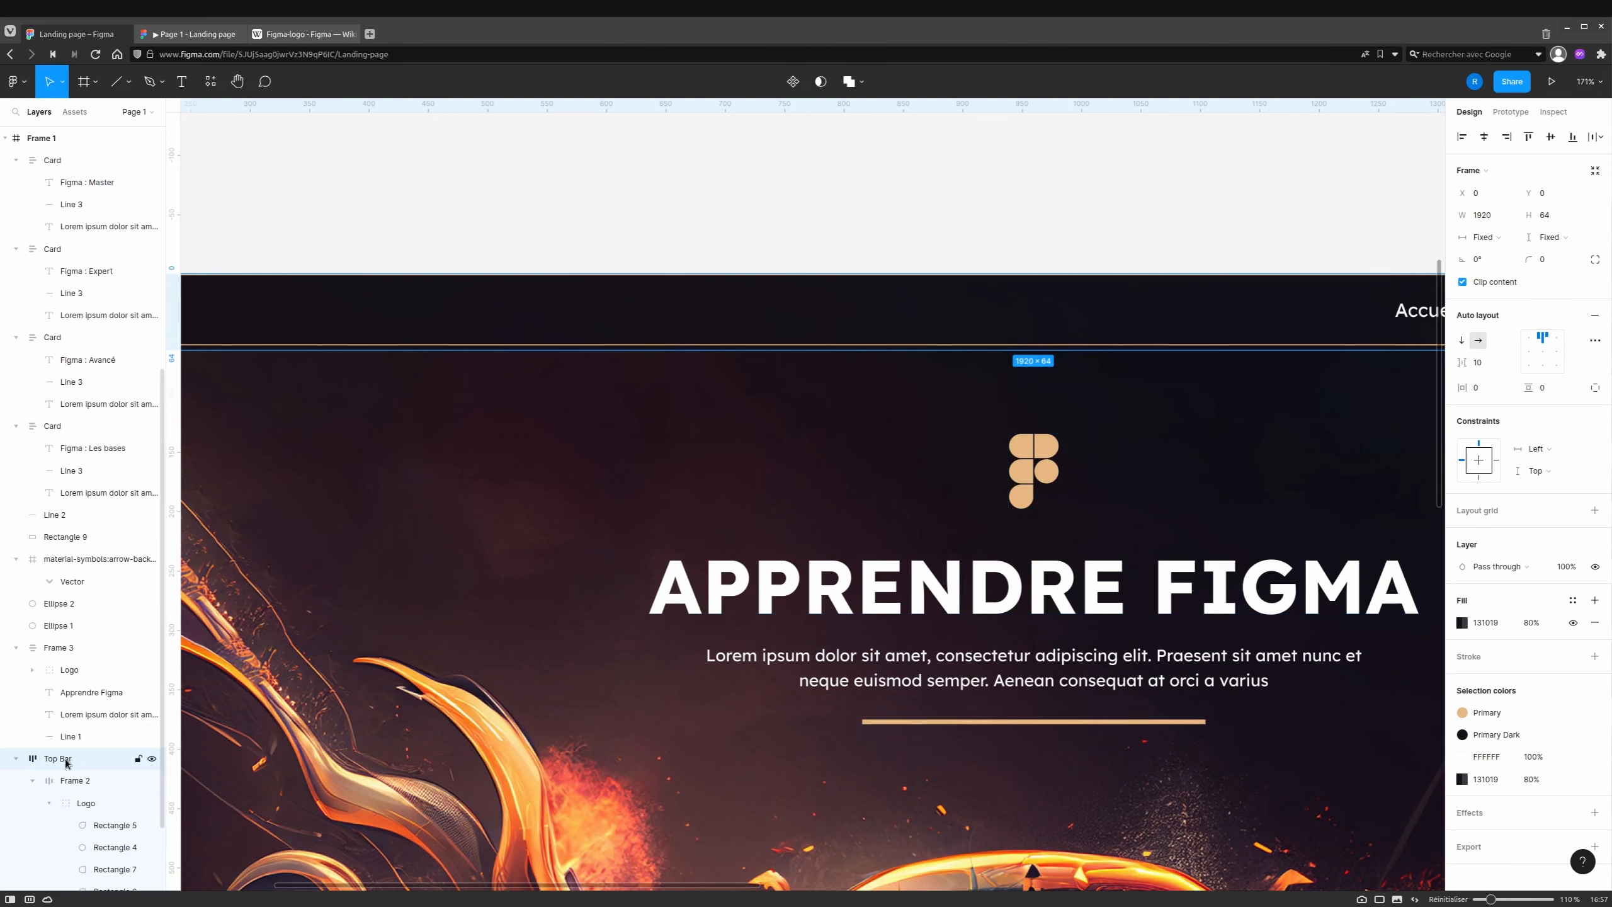
click(79, 784)
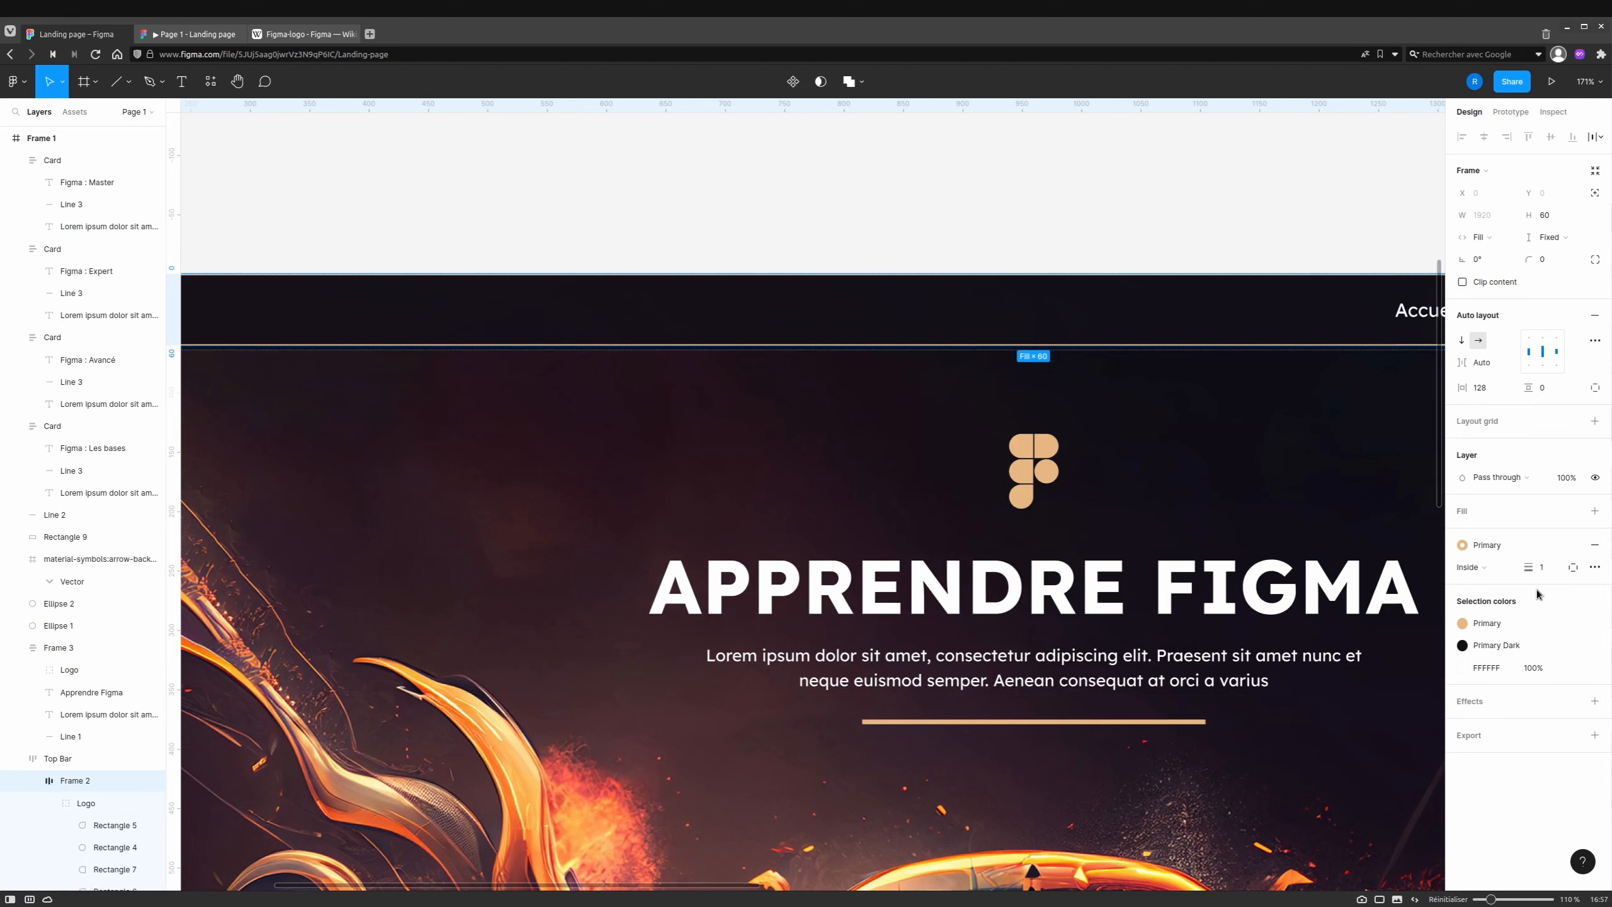
click(1479, 568)
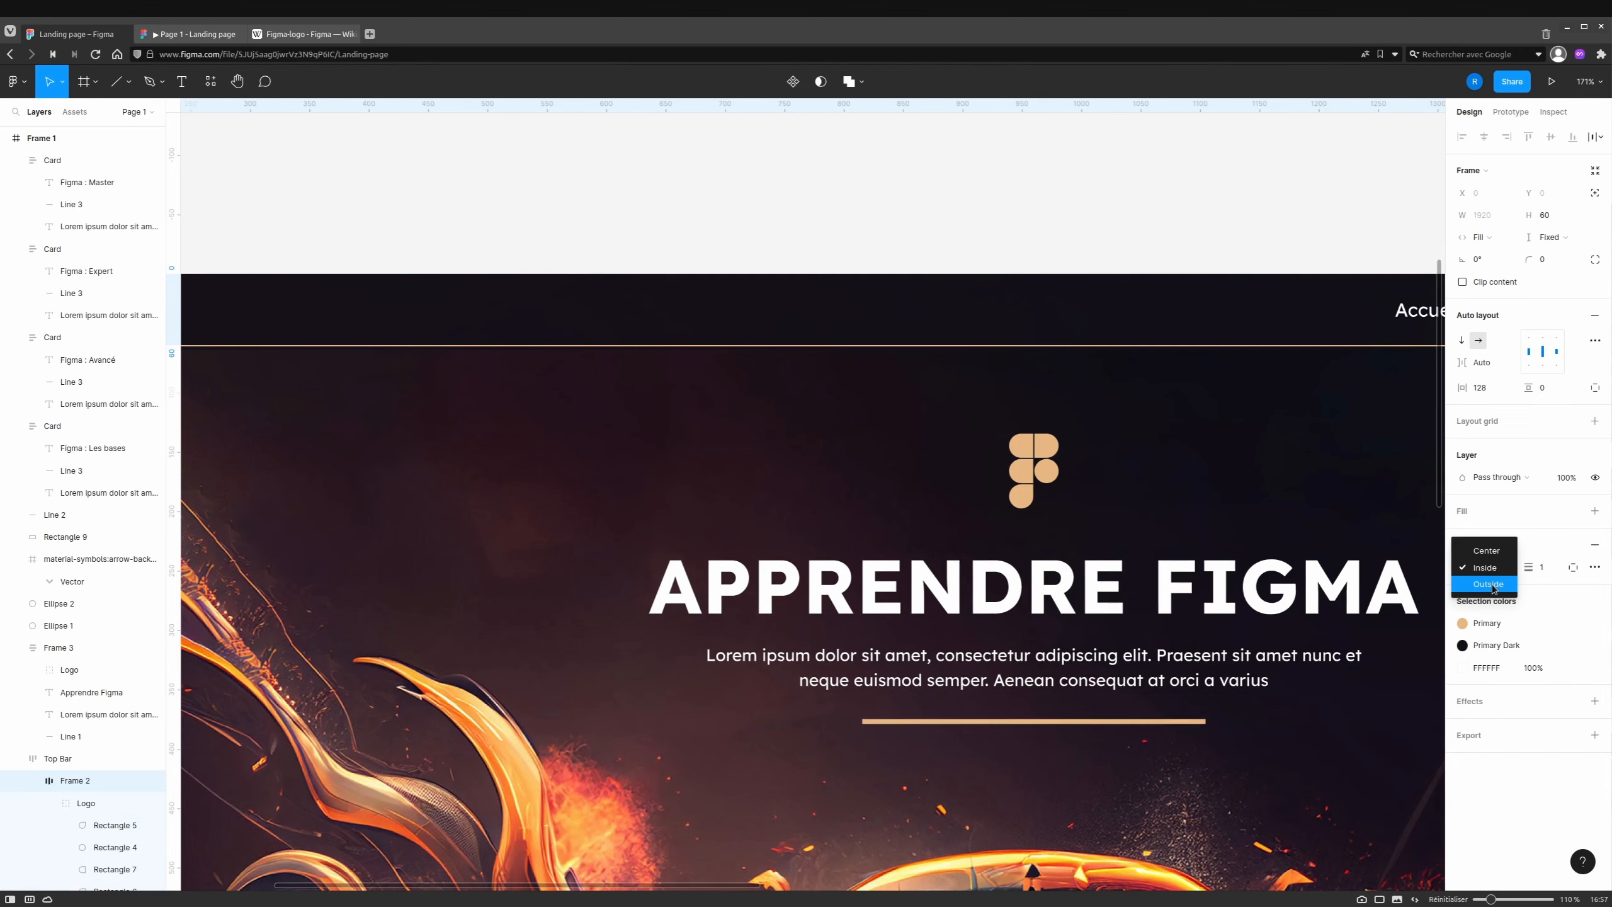
click(1485, 579)
Preview the landing page prototype to check the line under the top bar.
click(1034, 174)
click(170, 35)
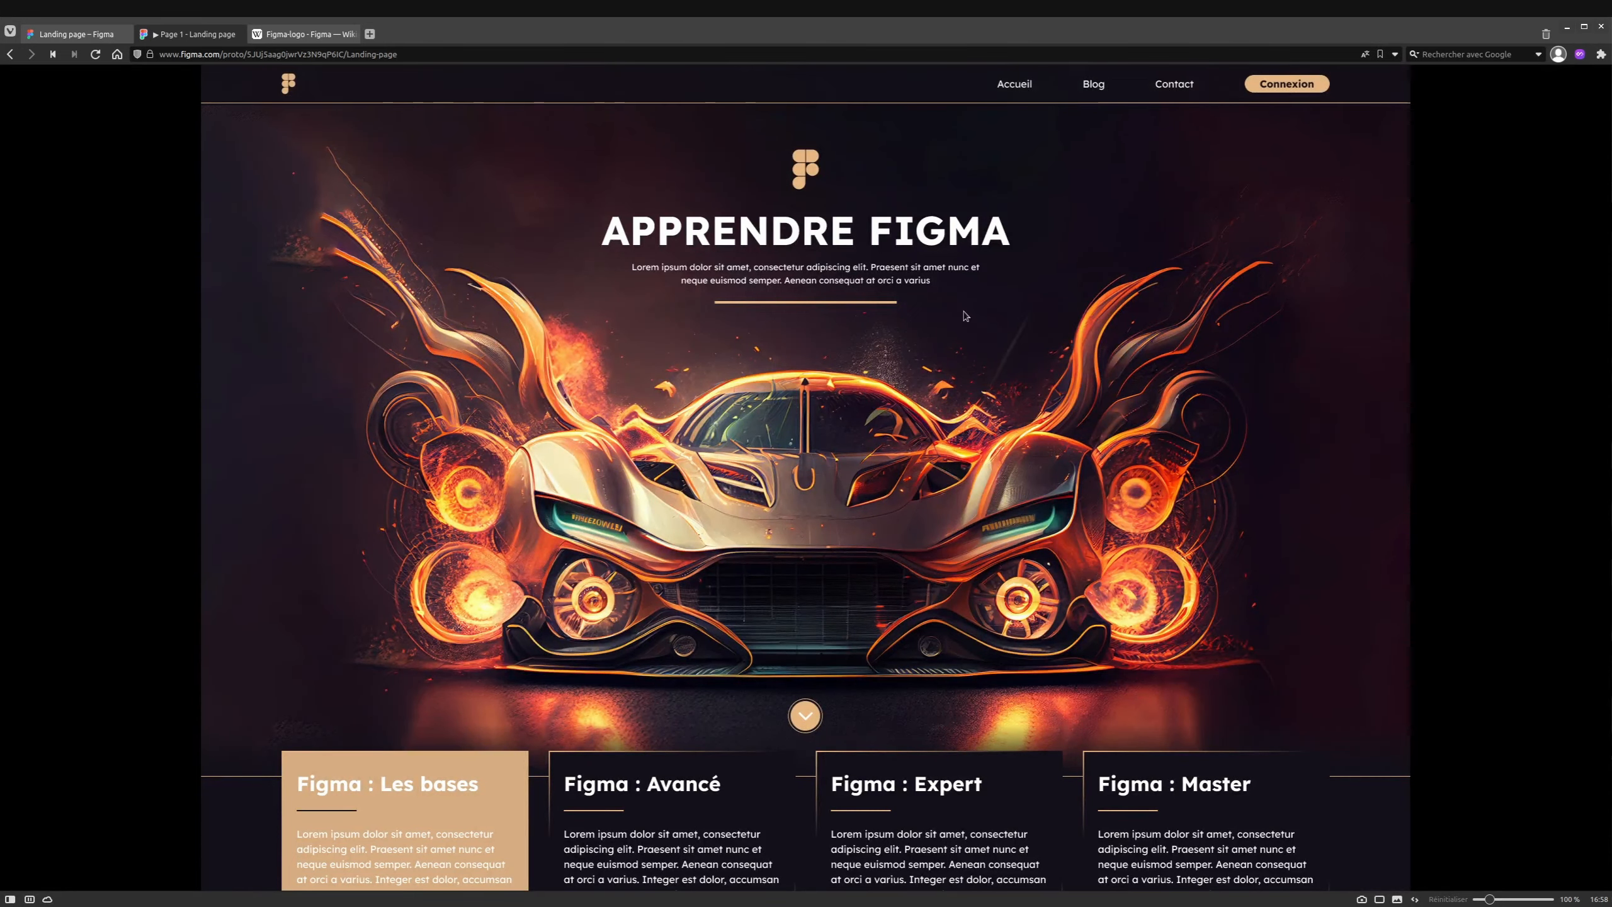
click(192, 36)
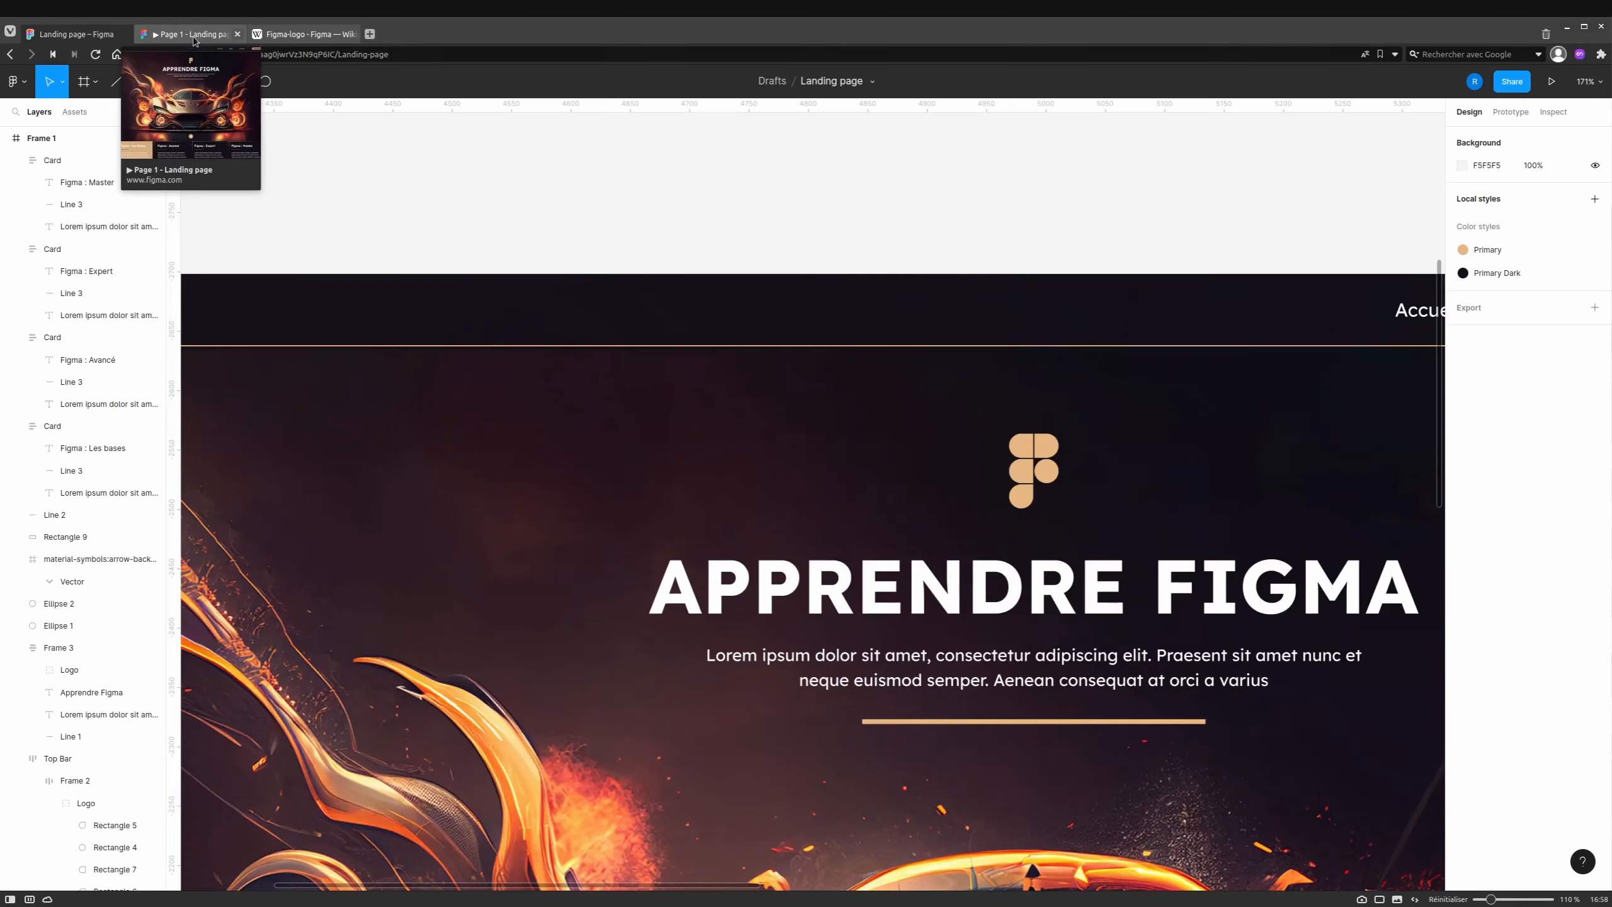
click(192, 36)
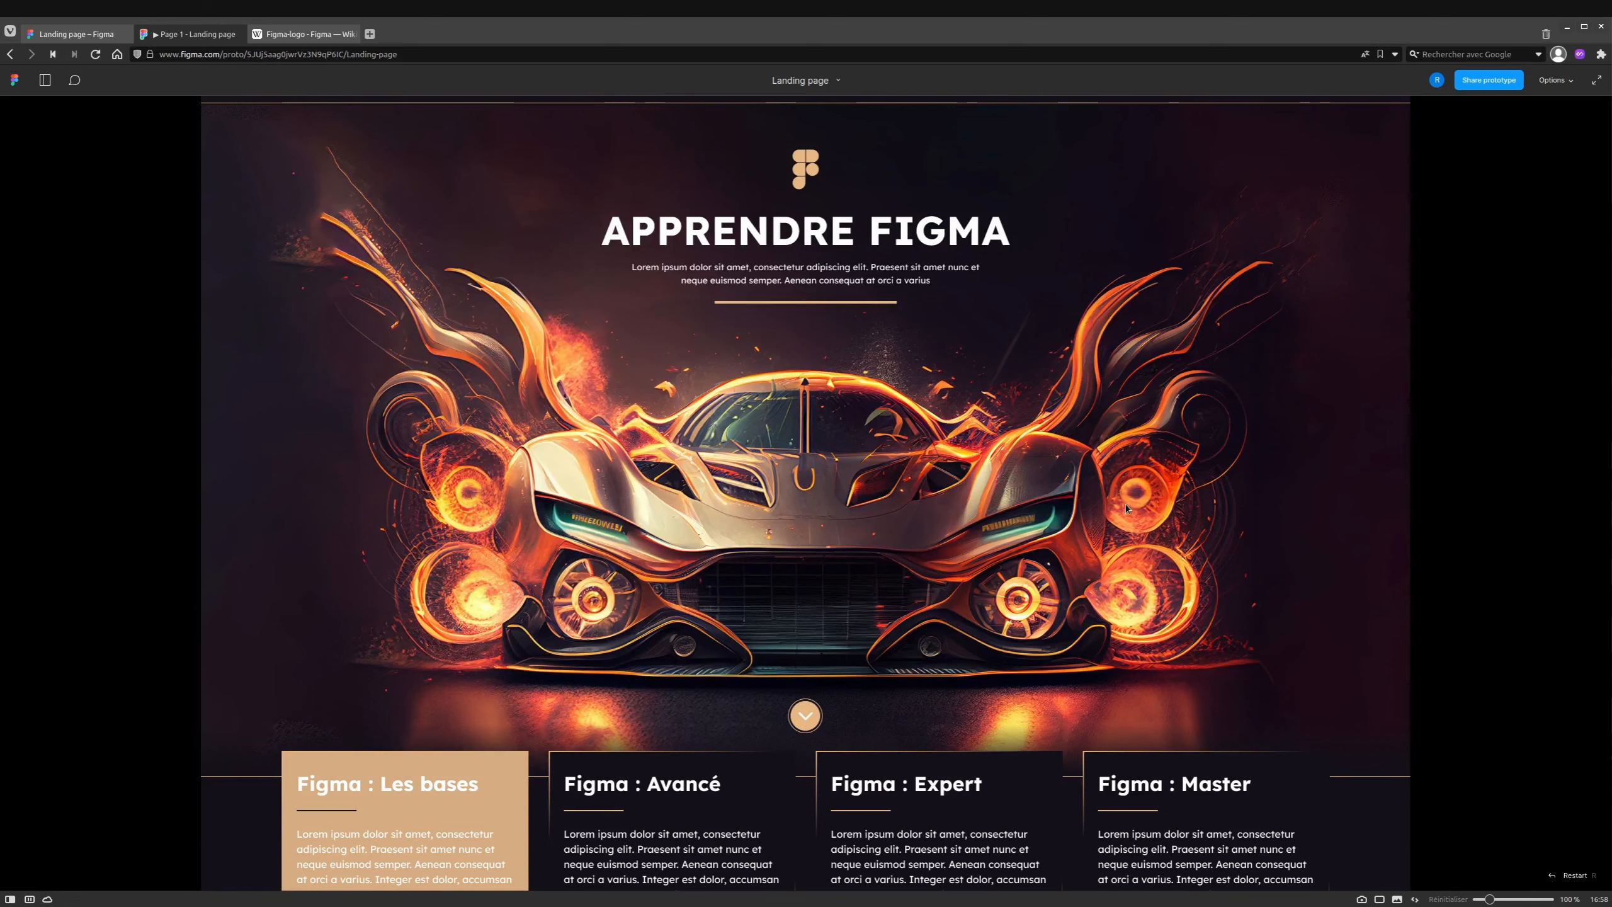
Try the MacBook Pro 16" device for the prototype and preview the landing page in it.
click(89, 35)
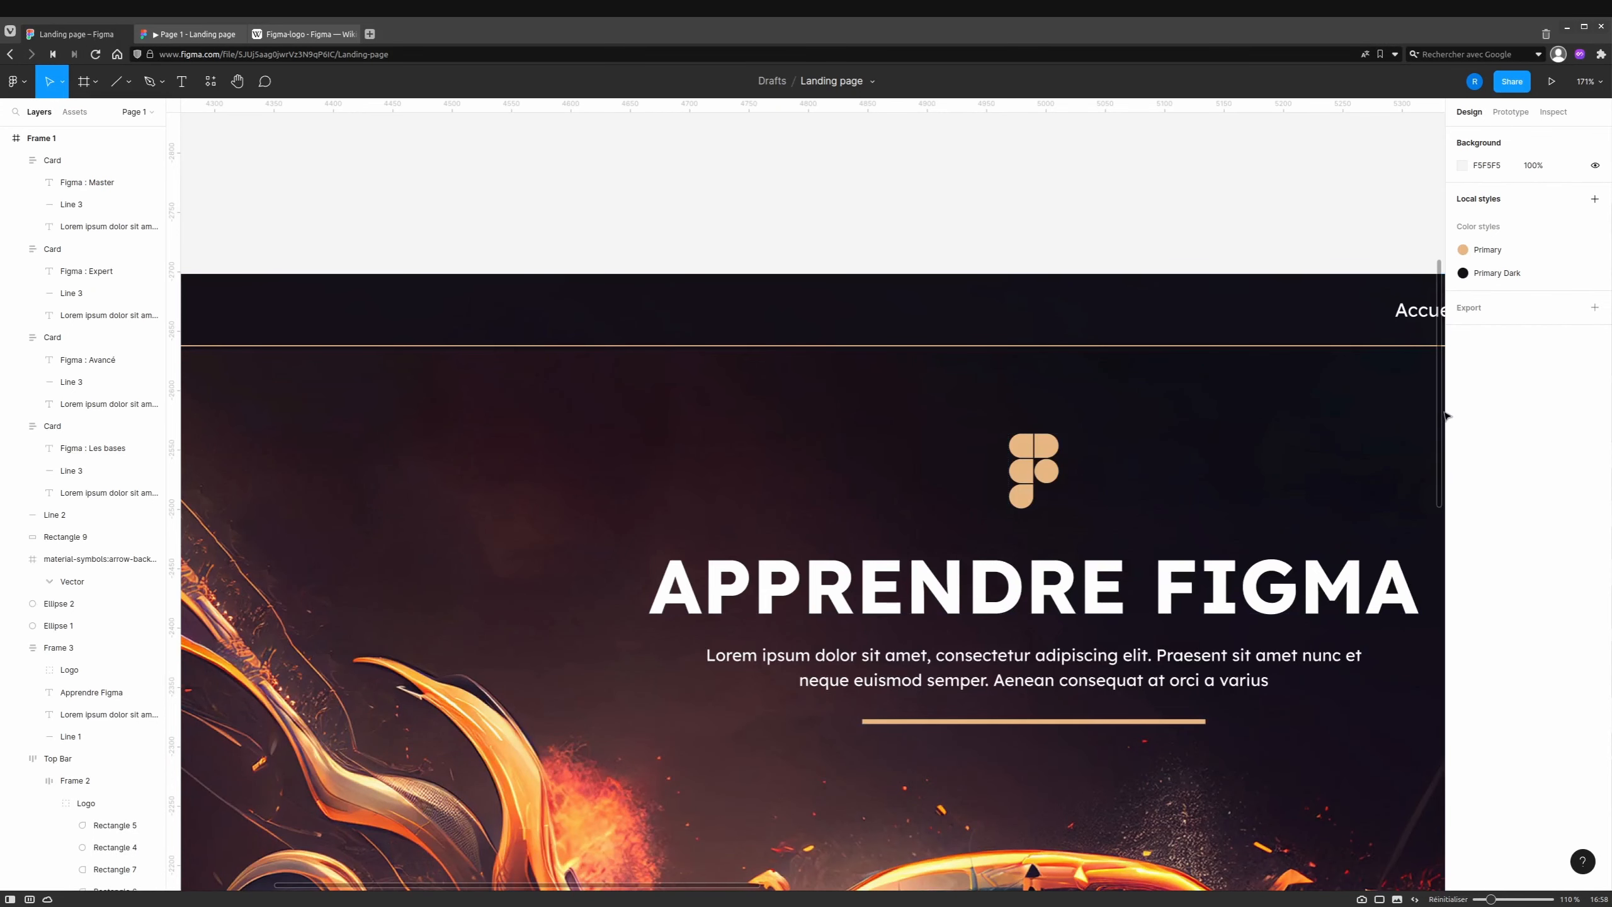
click(1510, 112)
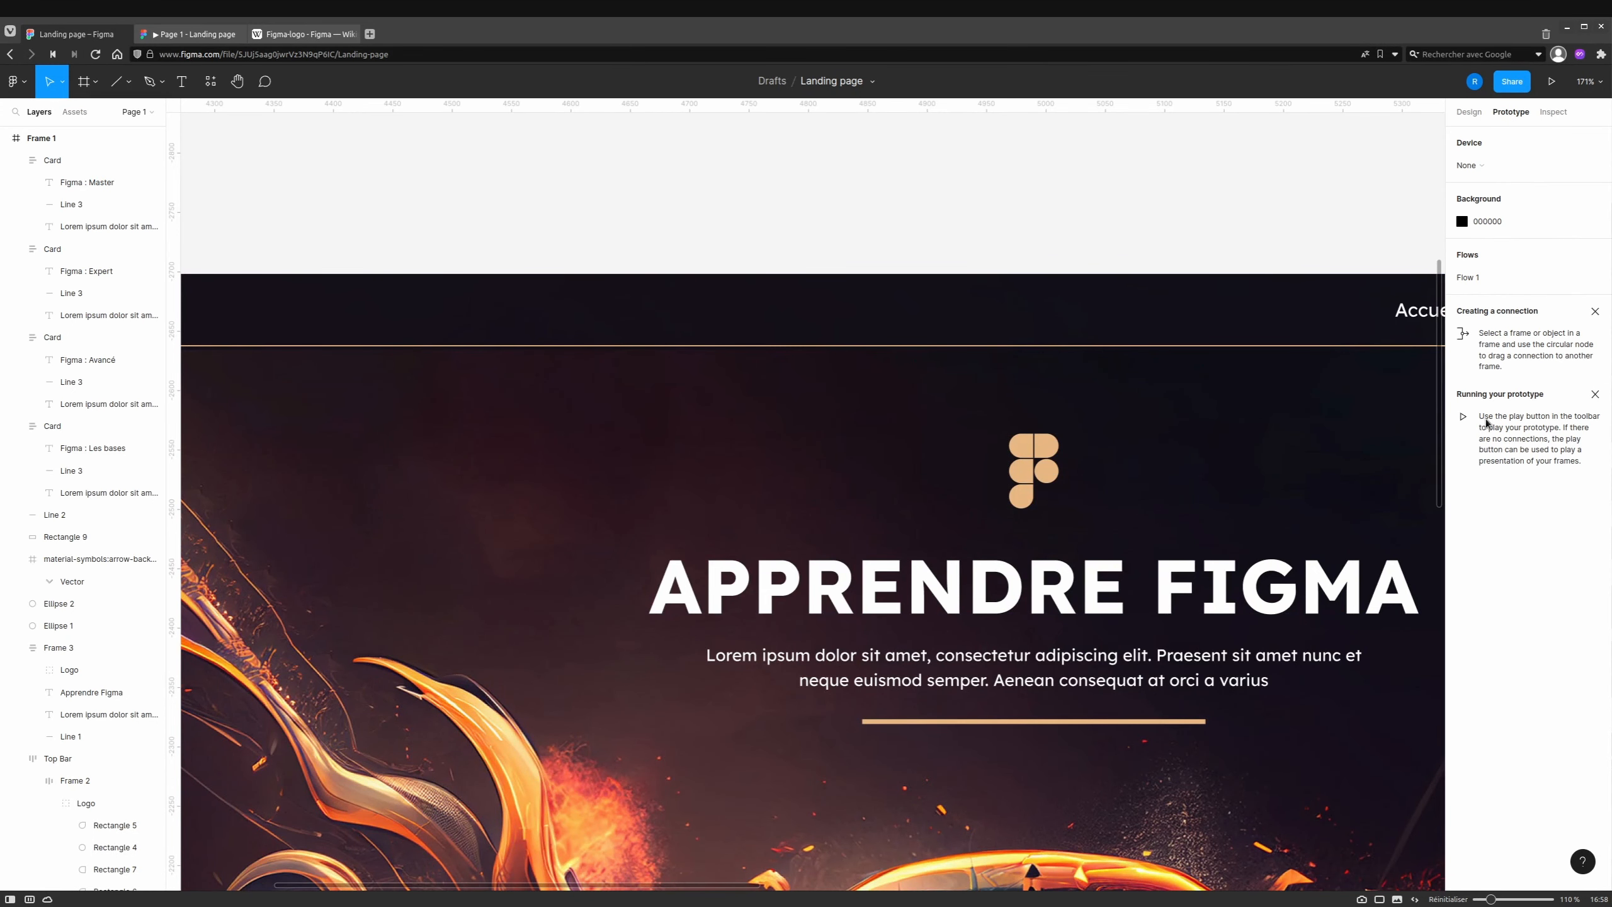
click(1482, 166)
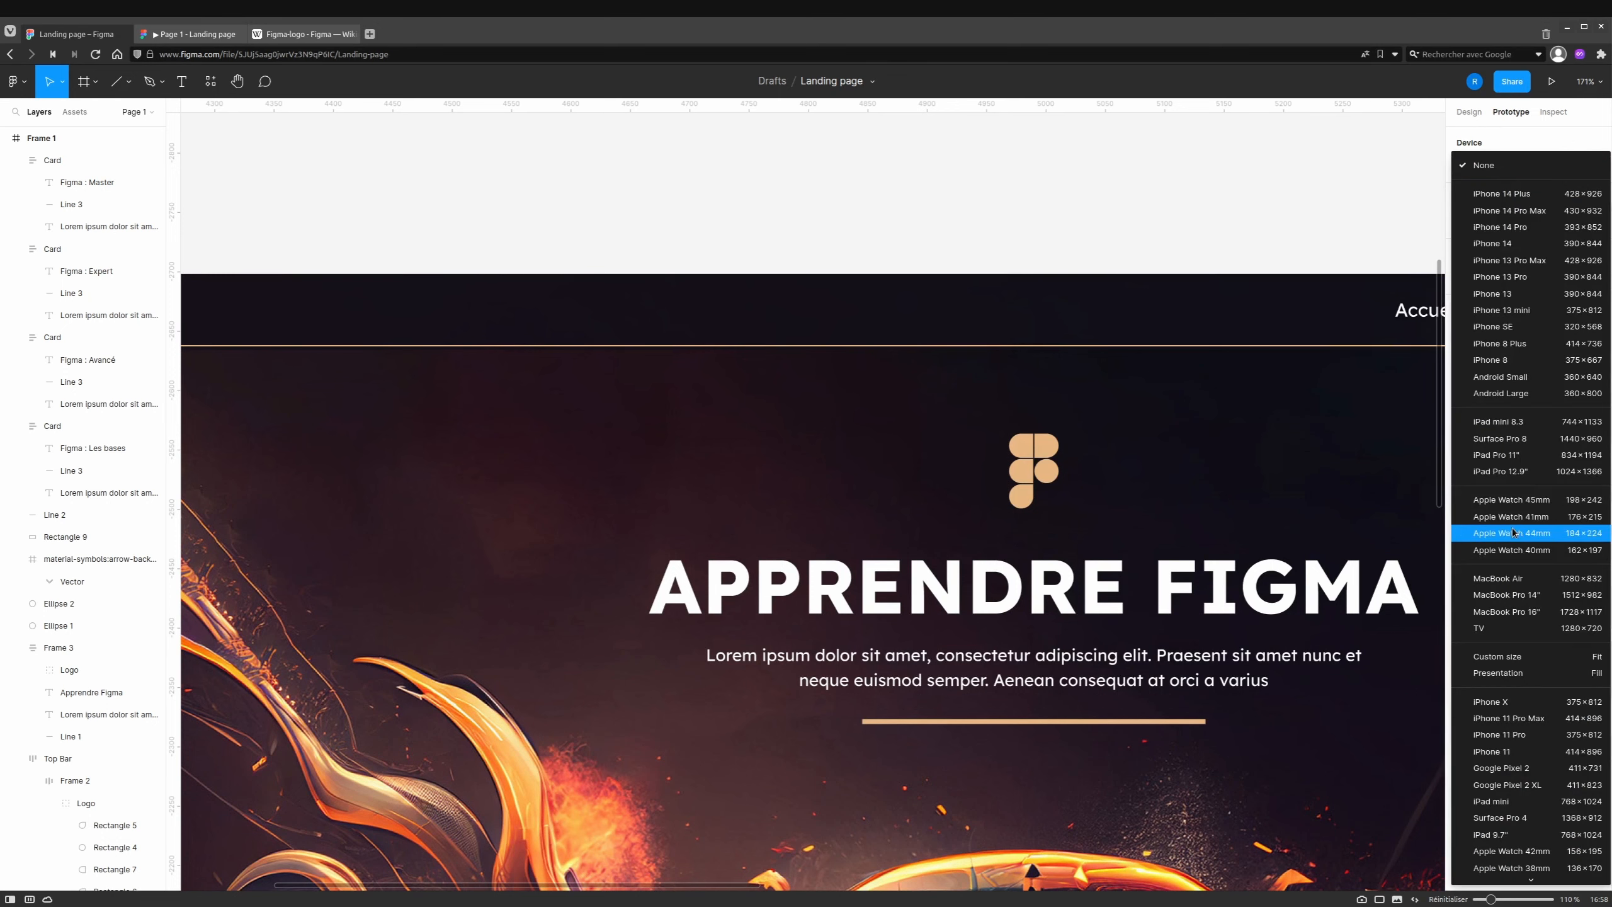
click(1507, 616)
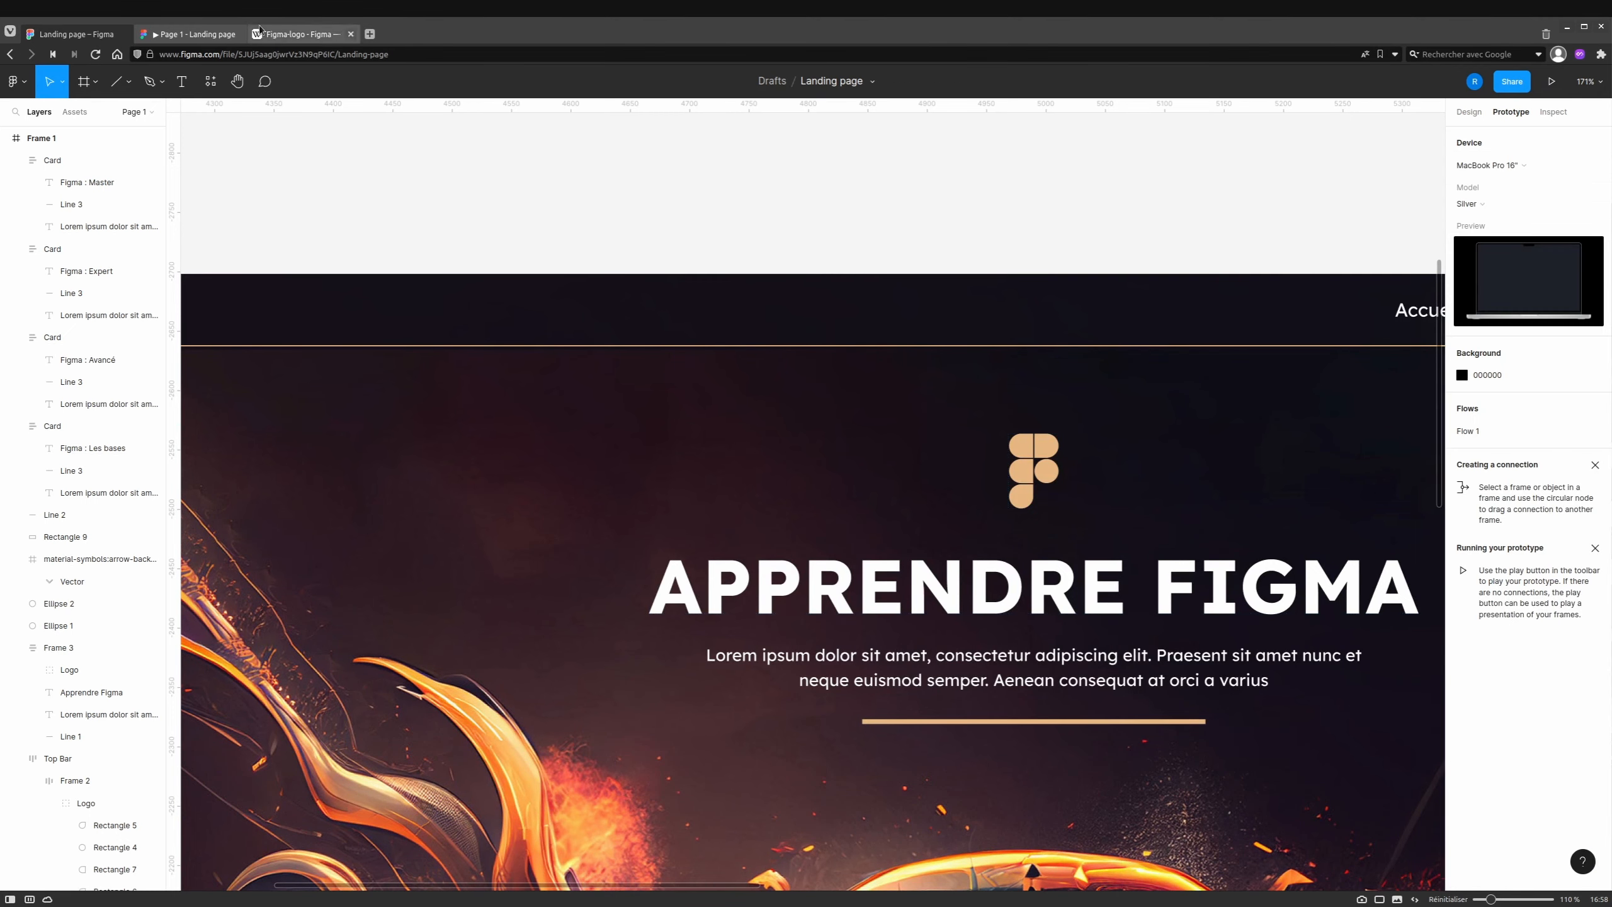
click(193, 33)
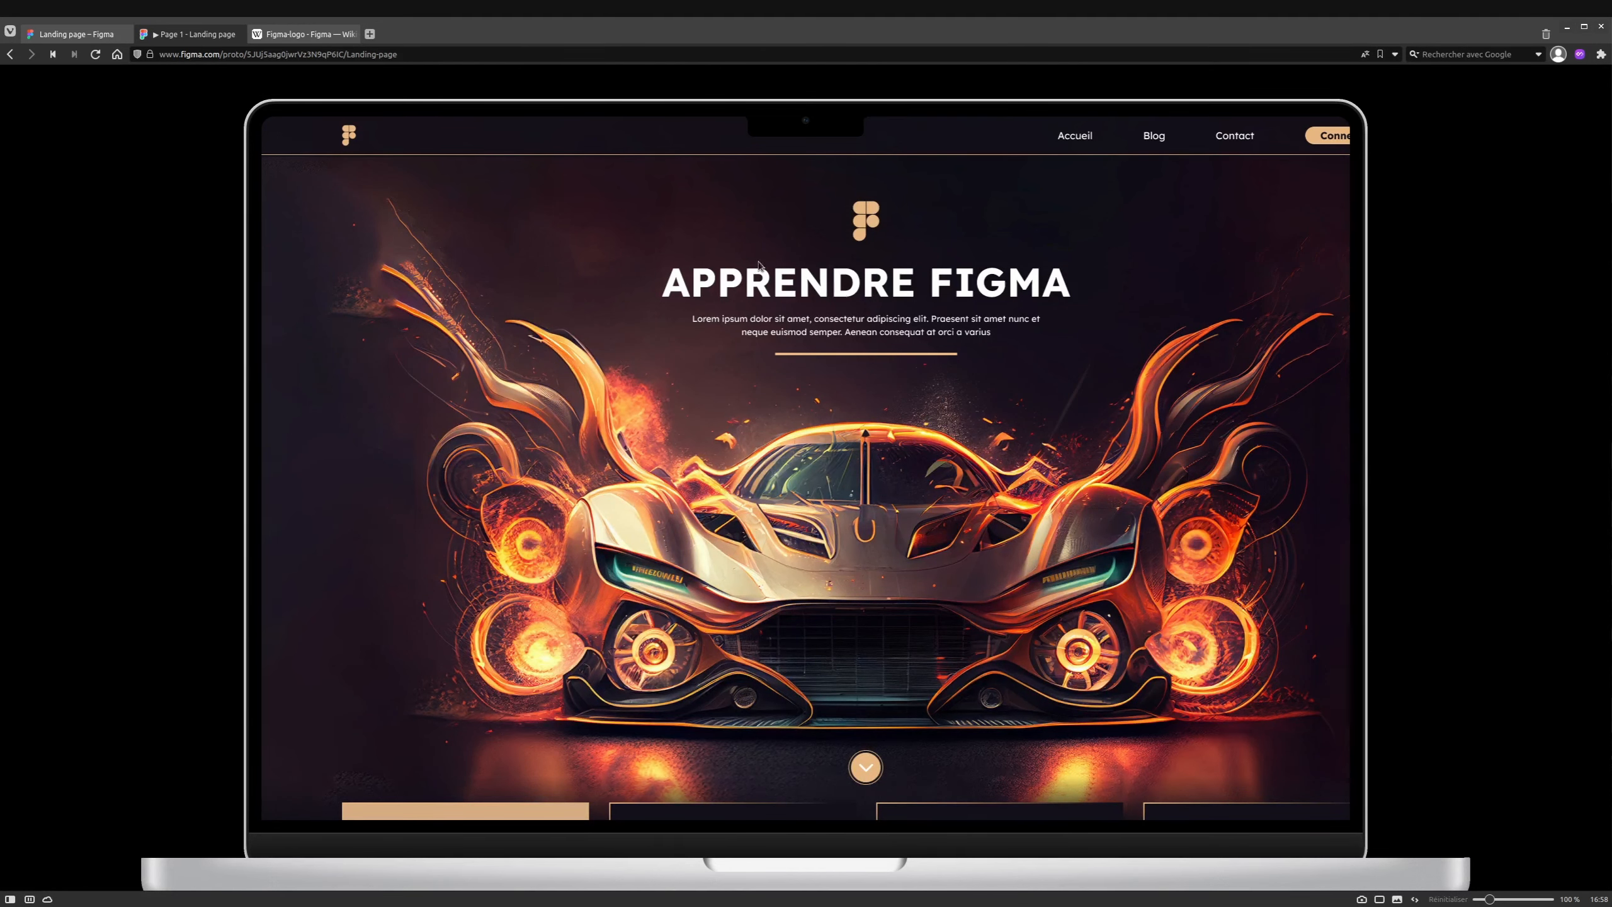
Switch the prototype device to Custom size and adjust its width and height to fit the landing page's full width.
click(76, 34)
click(1490, 166)
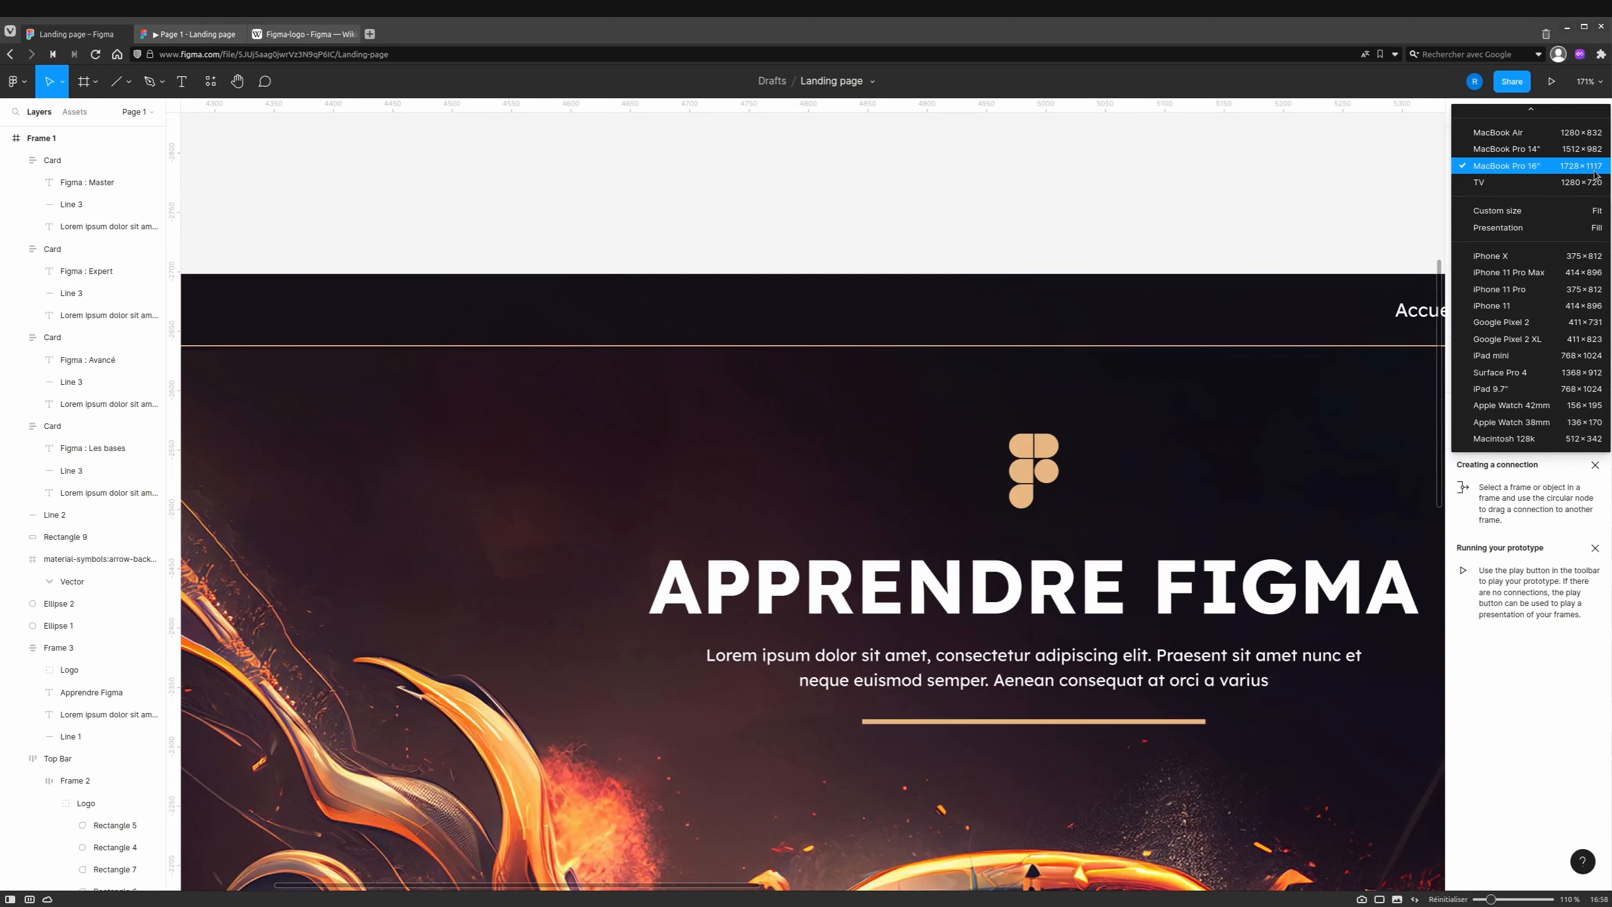
click(1515, 212)
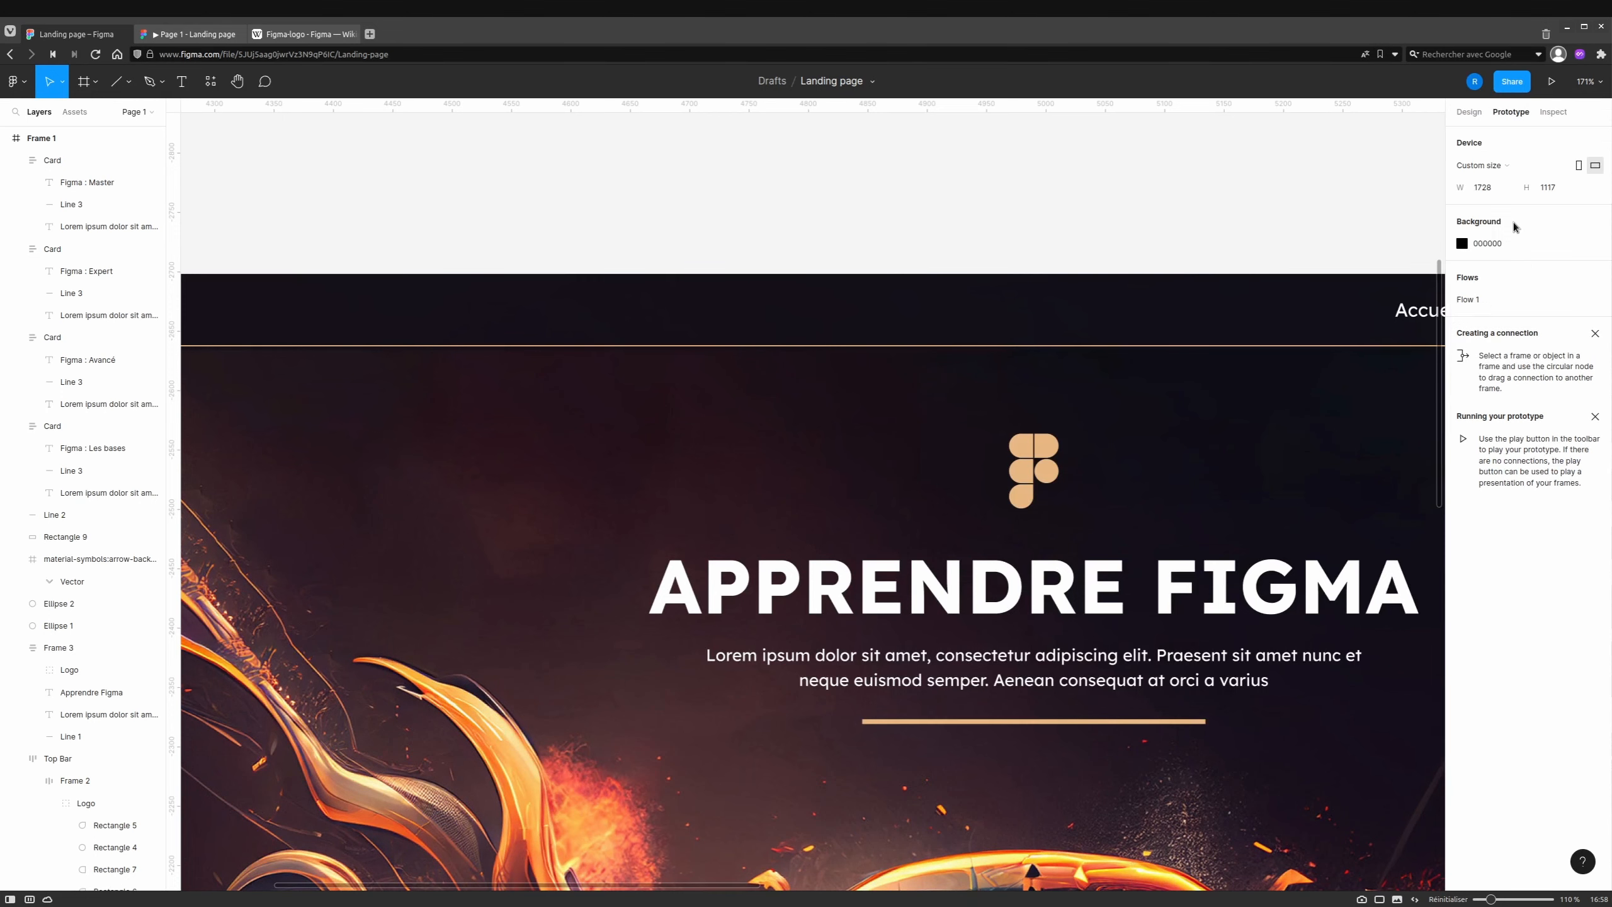
click(1487, 191)
click(1539, 194)
Preview the landing page at the custom device size and examine how the top bar behaves while scrolling.
click(204, 35)
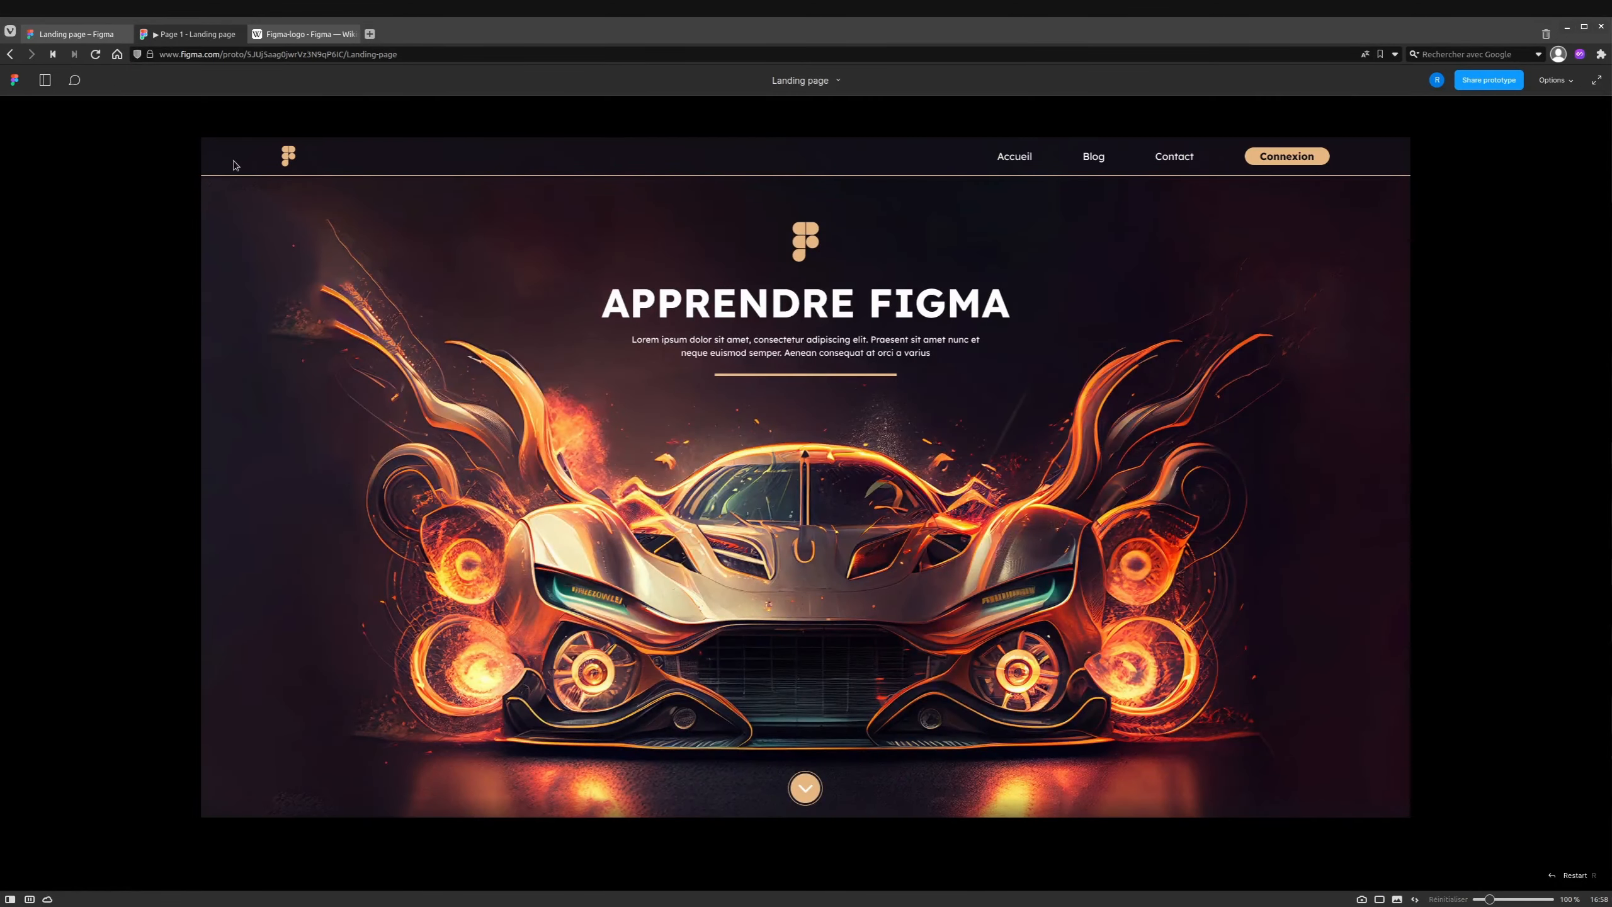
scroll(806, 582, down, 4)
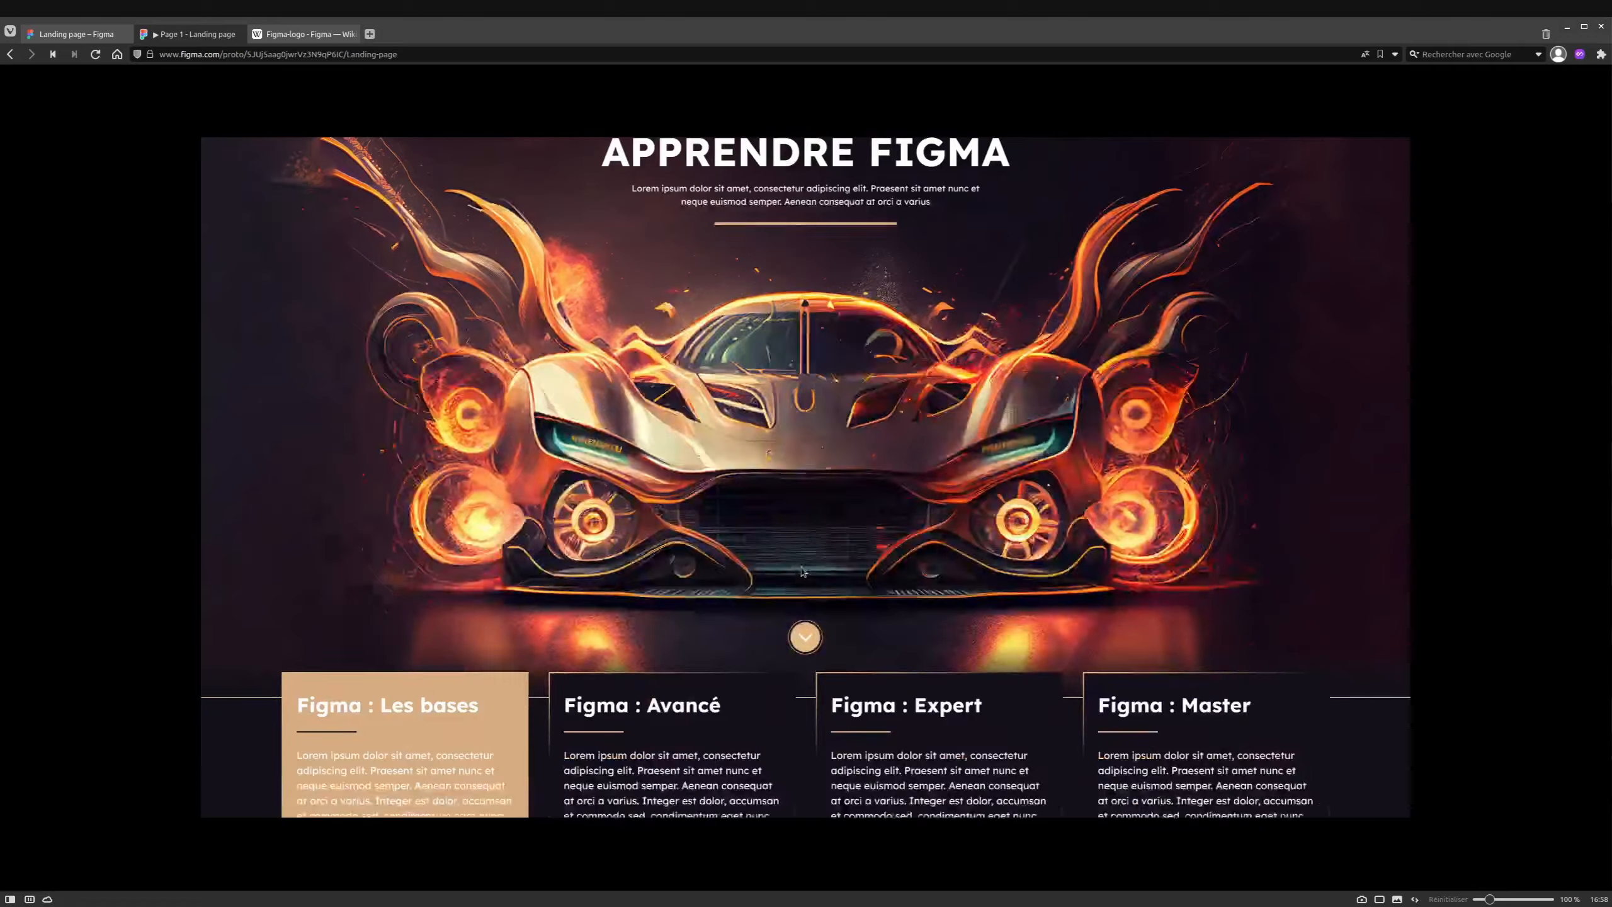
scroll(803, 572, up, 4)
scroll(804, 573, down, 4)
scroll(803, 572, up, 4)
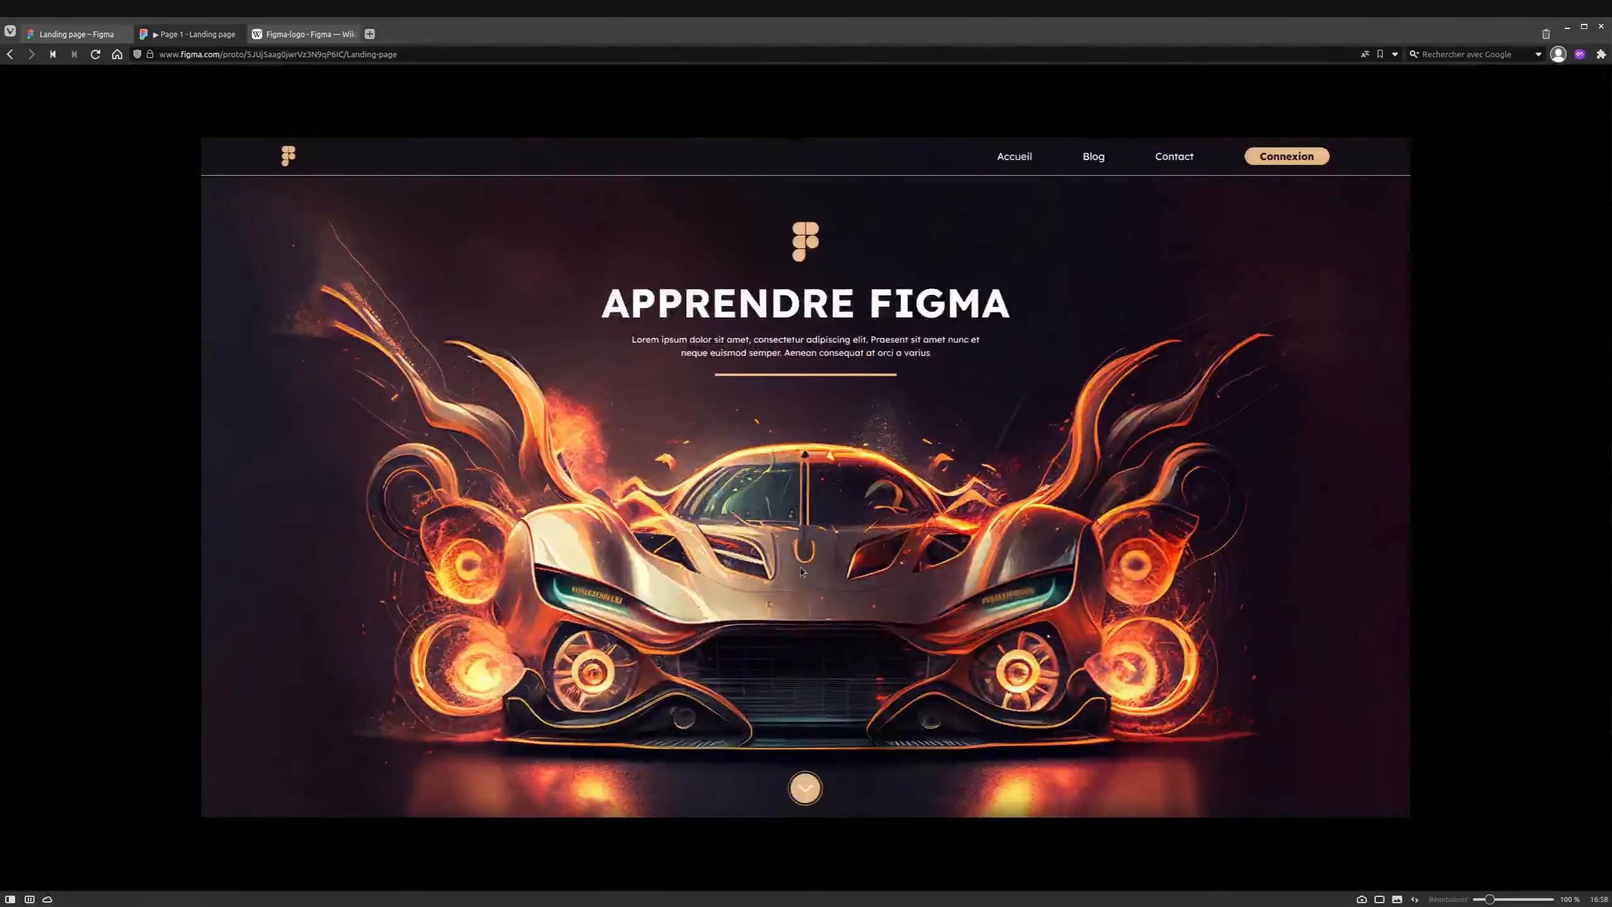
scroll(802, 572, down, 4)
scroll(802, 572, up, 4)
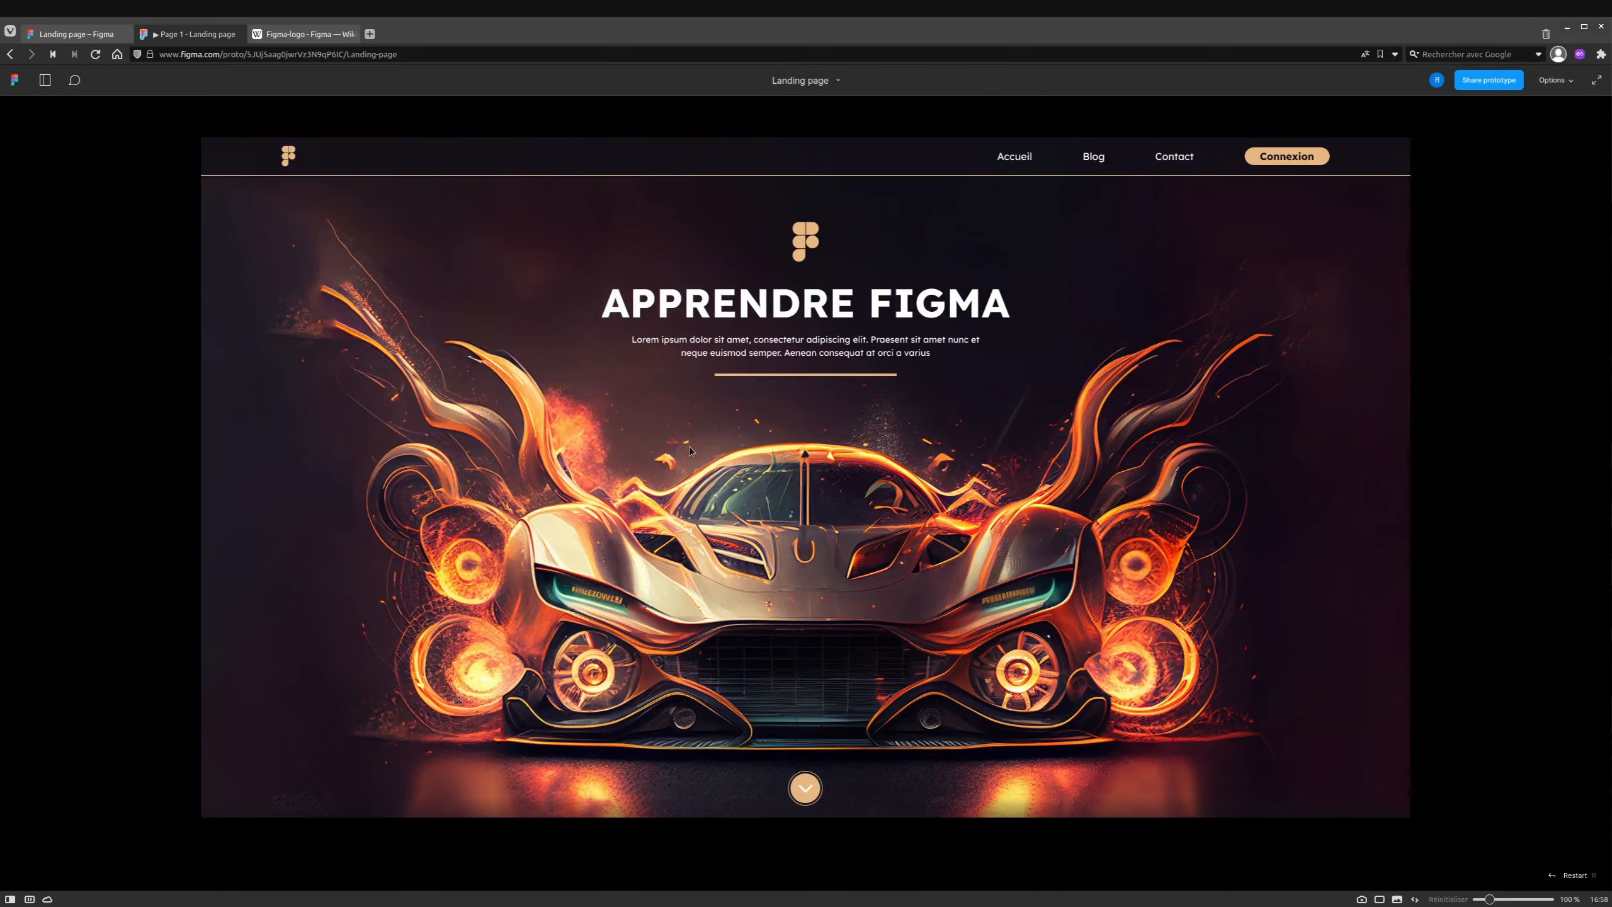
scroll(697, 456, down, 4)
scroll(696, 457, up, 4)
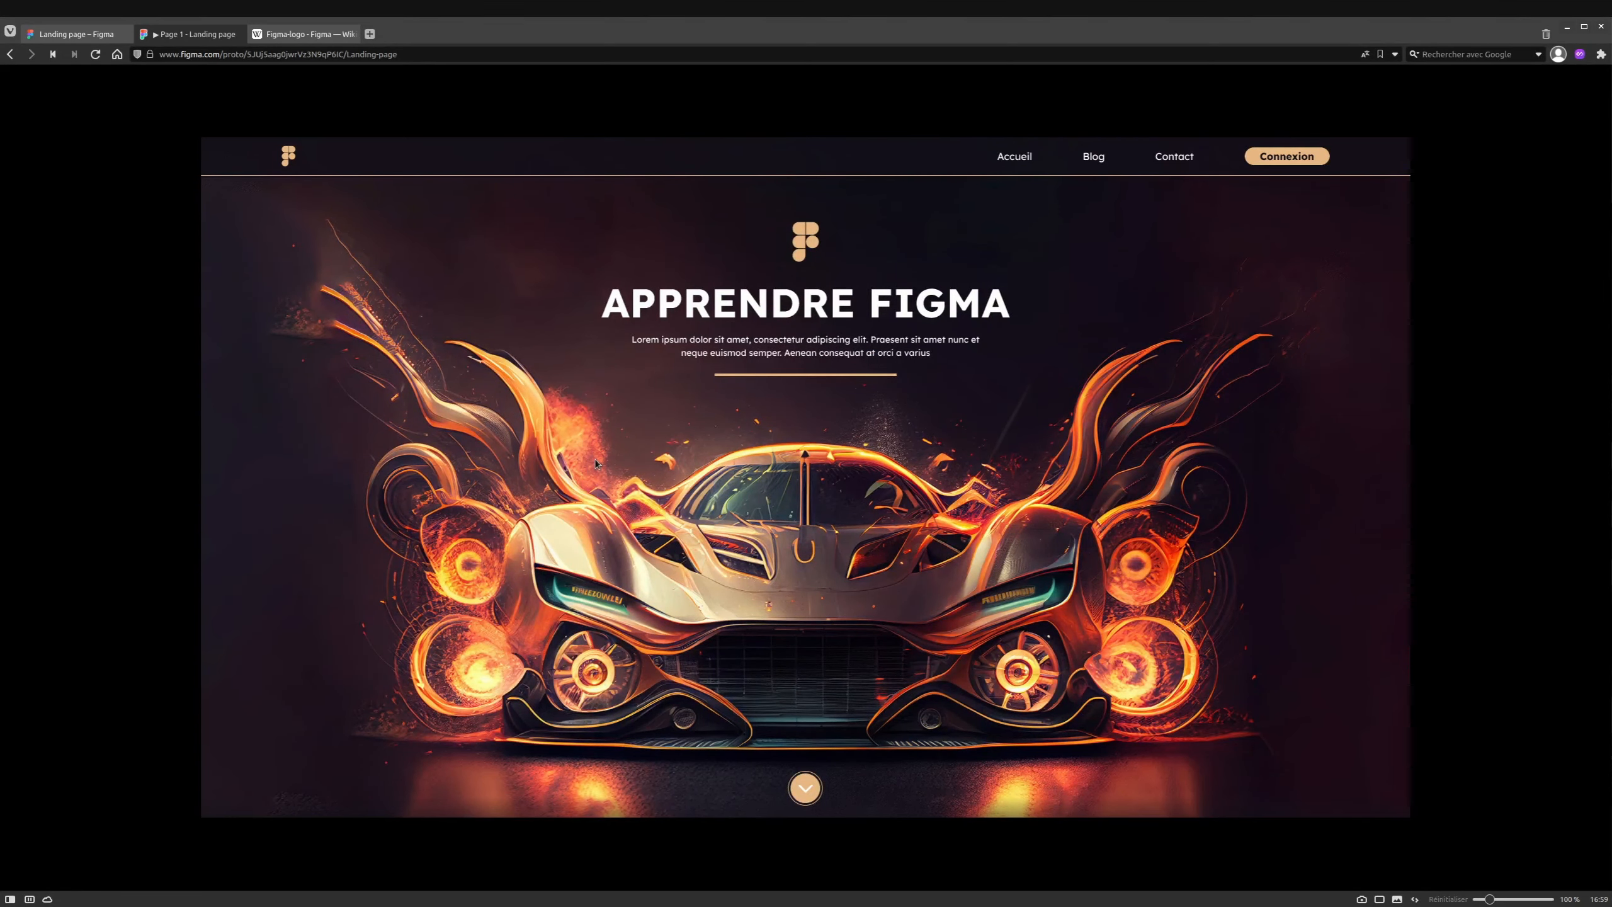
scroll(594, 459, down, 4)
scroll(595, 459, up, 4)
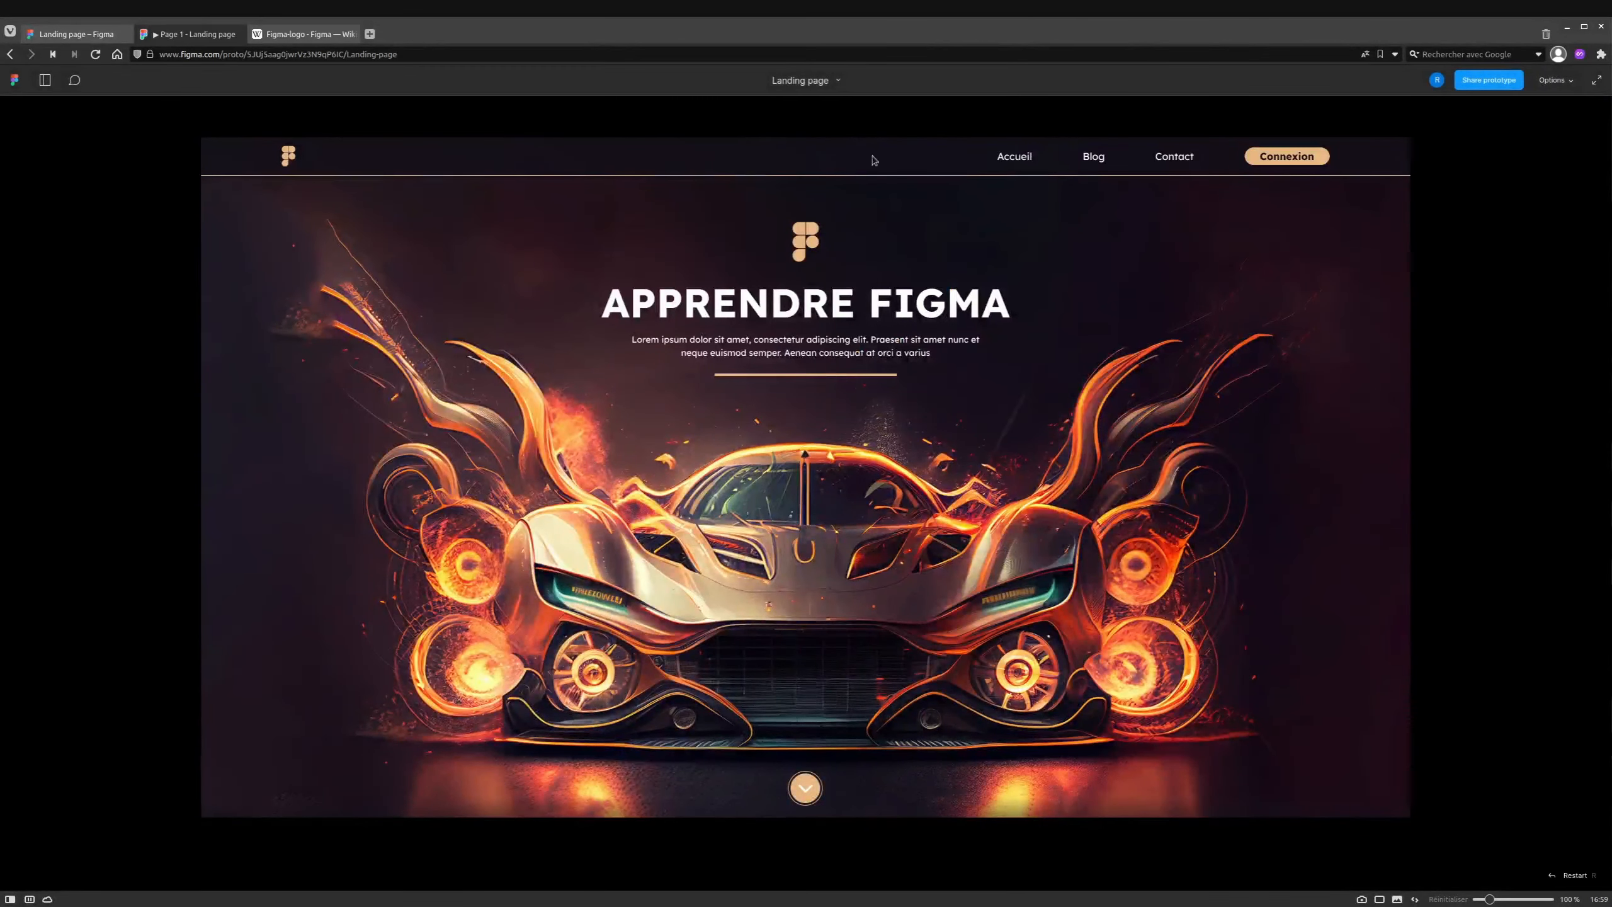
Set the Top Bar's scroll position behavior to Fixed (stay in place).
click(87, 35)
click(901, 338)
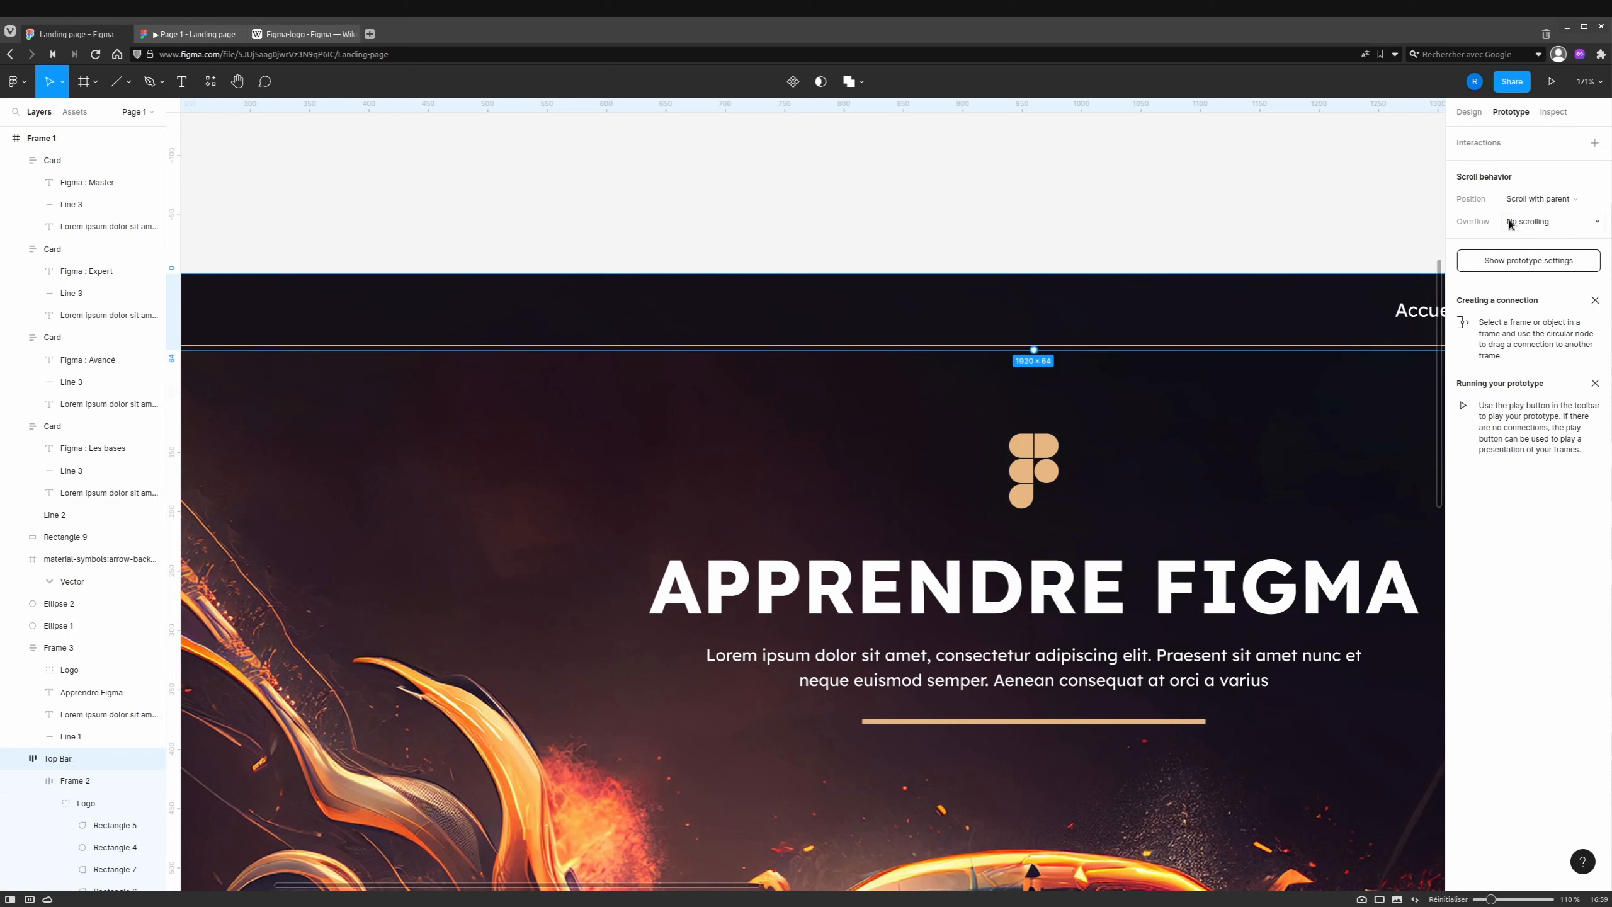
click(1542, 199)
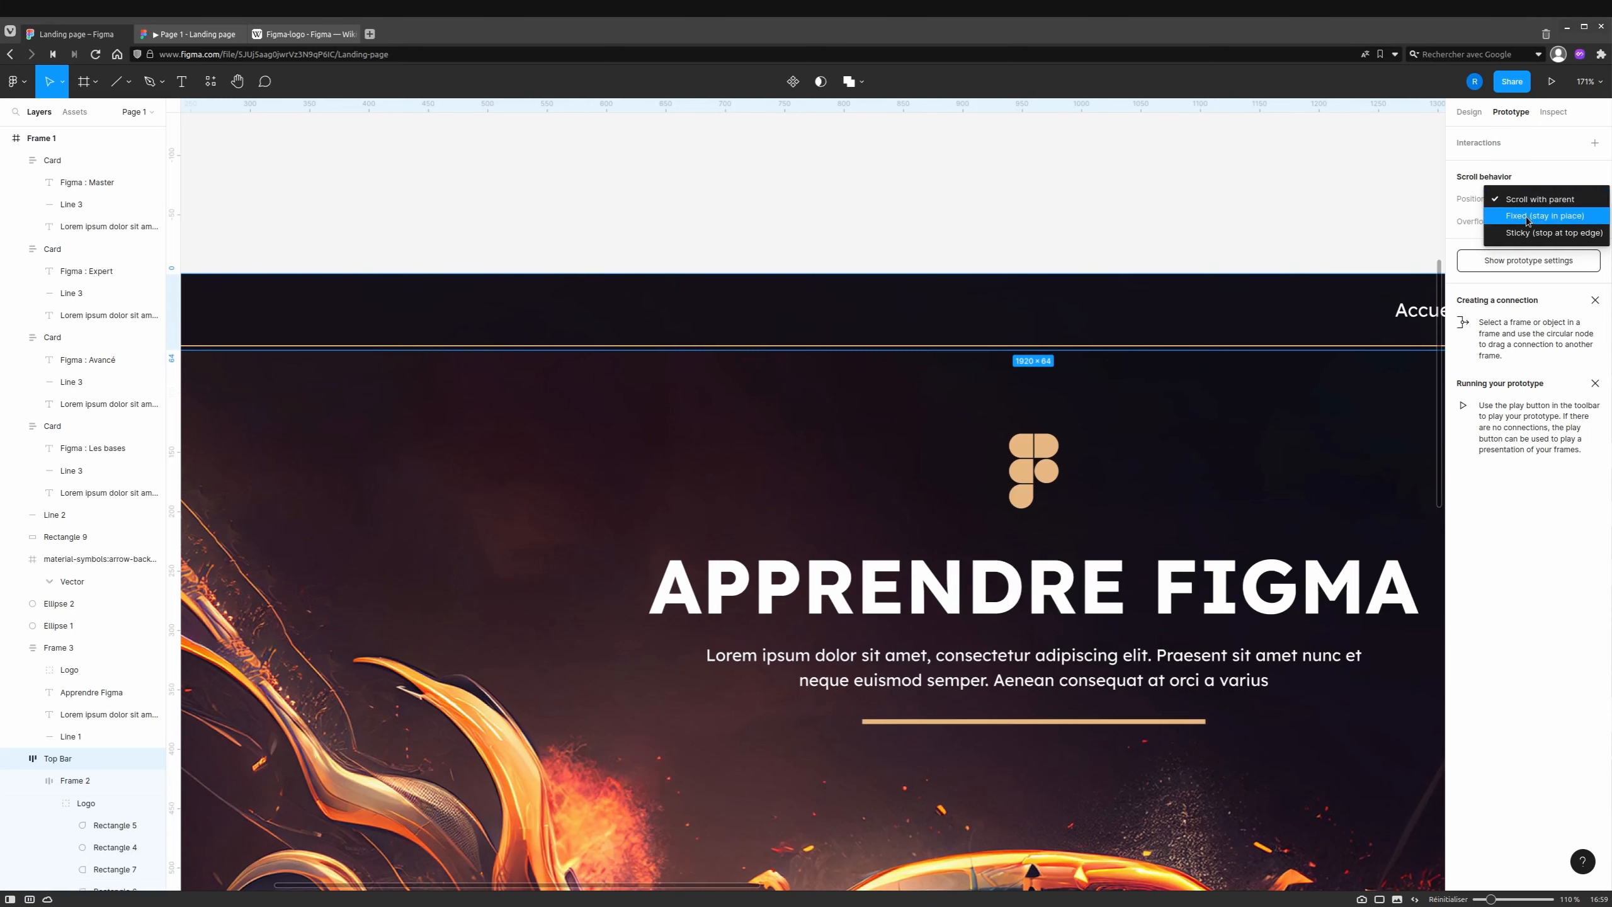
click(1527, 216)
Preview the prototype and check the fixed top bar while scrolling through the page.
click(191, 33)
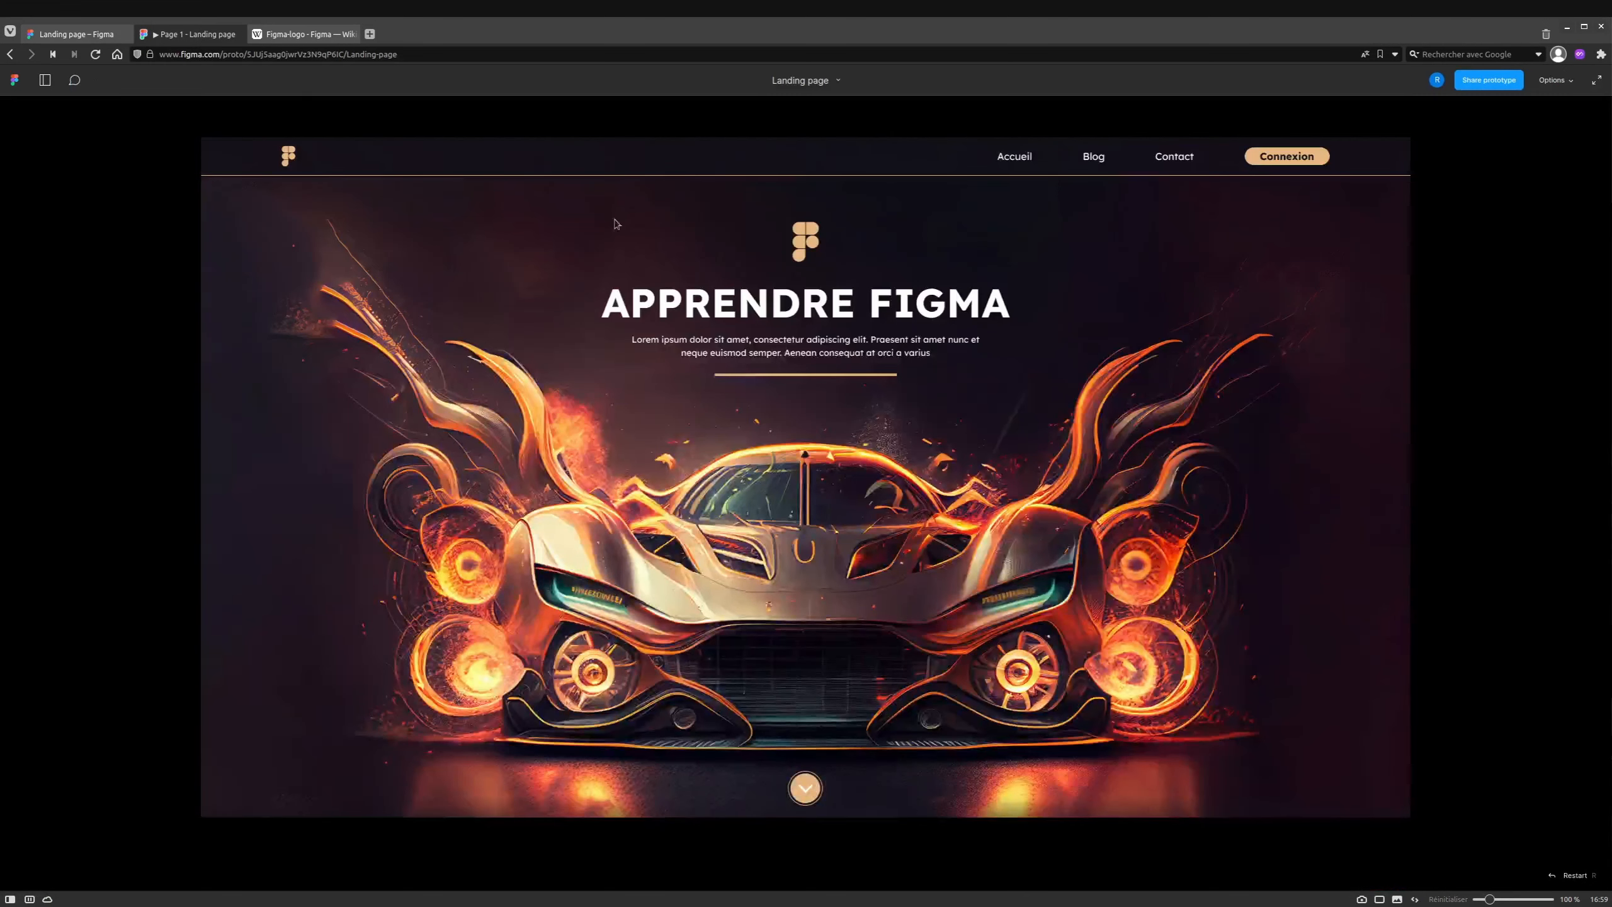
scroll(890, 346, down, 5)
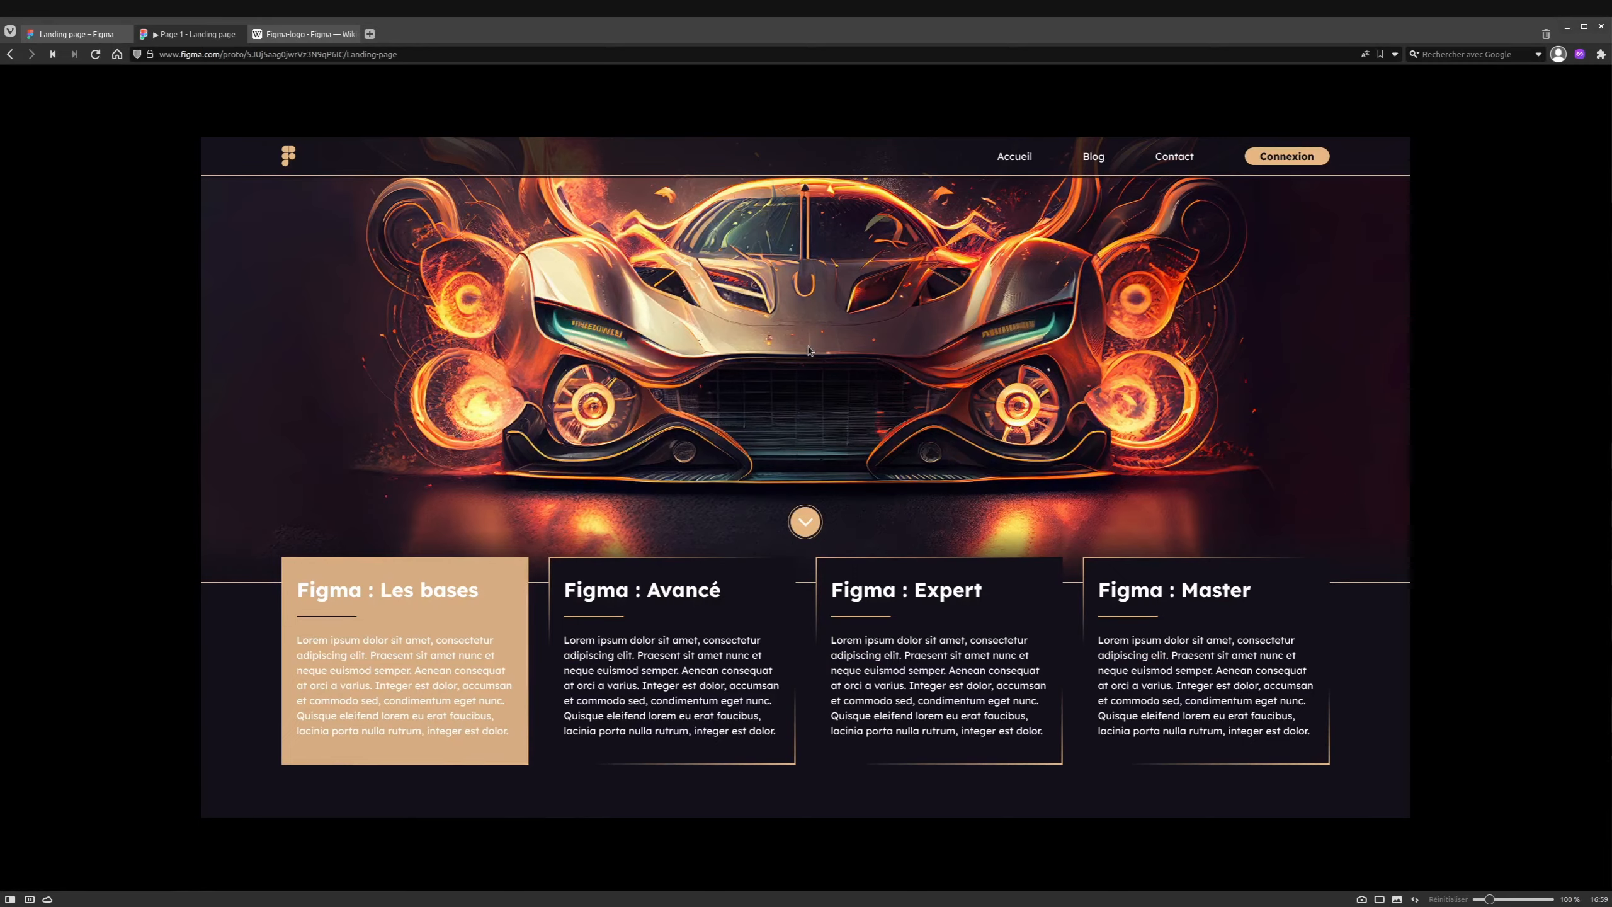
scroll(808, 350, up, 5)
scroll(808, 351, down, 5)
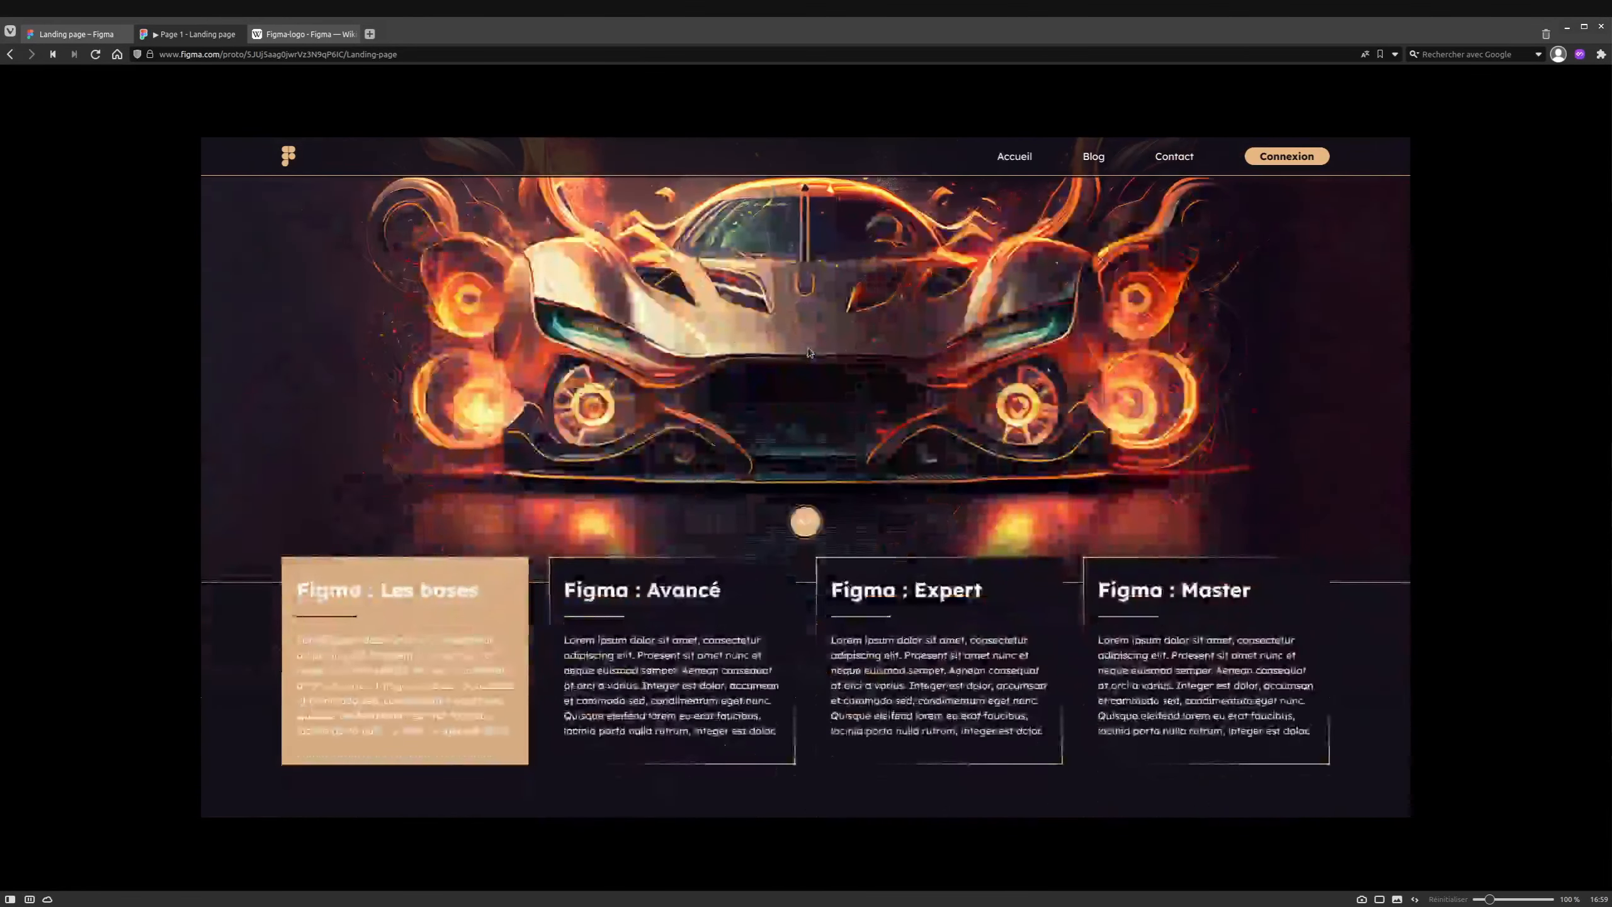
scroll(808, 351, up, 5)
scroll(809, 354, down, 5)
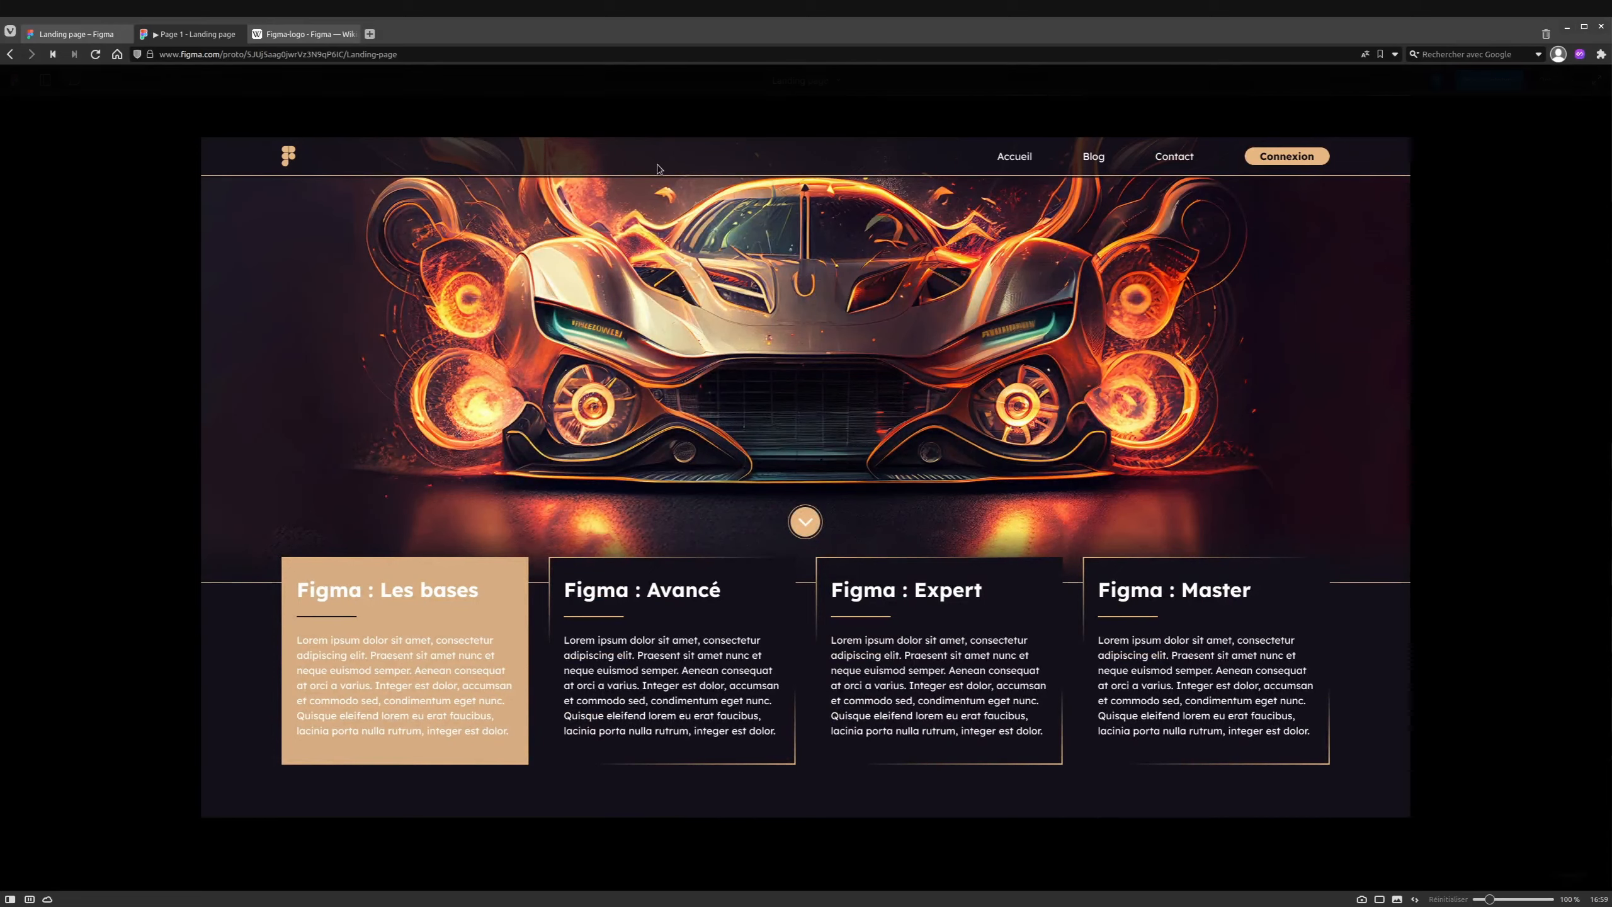
scroll(660, 164, up, 5)
Add an On click interaction with the Scroll to action to the circle behind the down arrow.
click(87, 36)
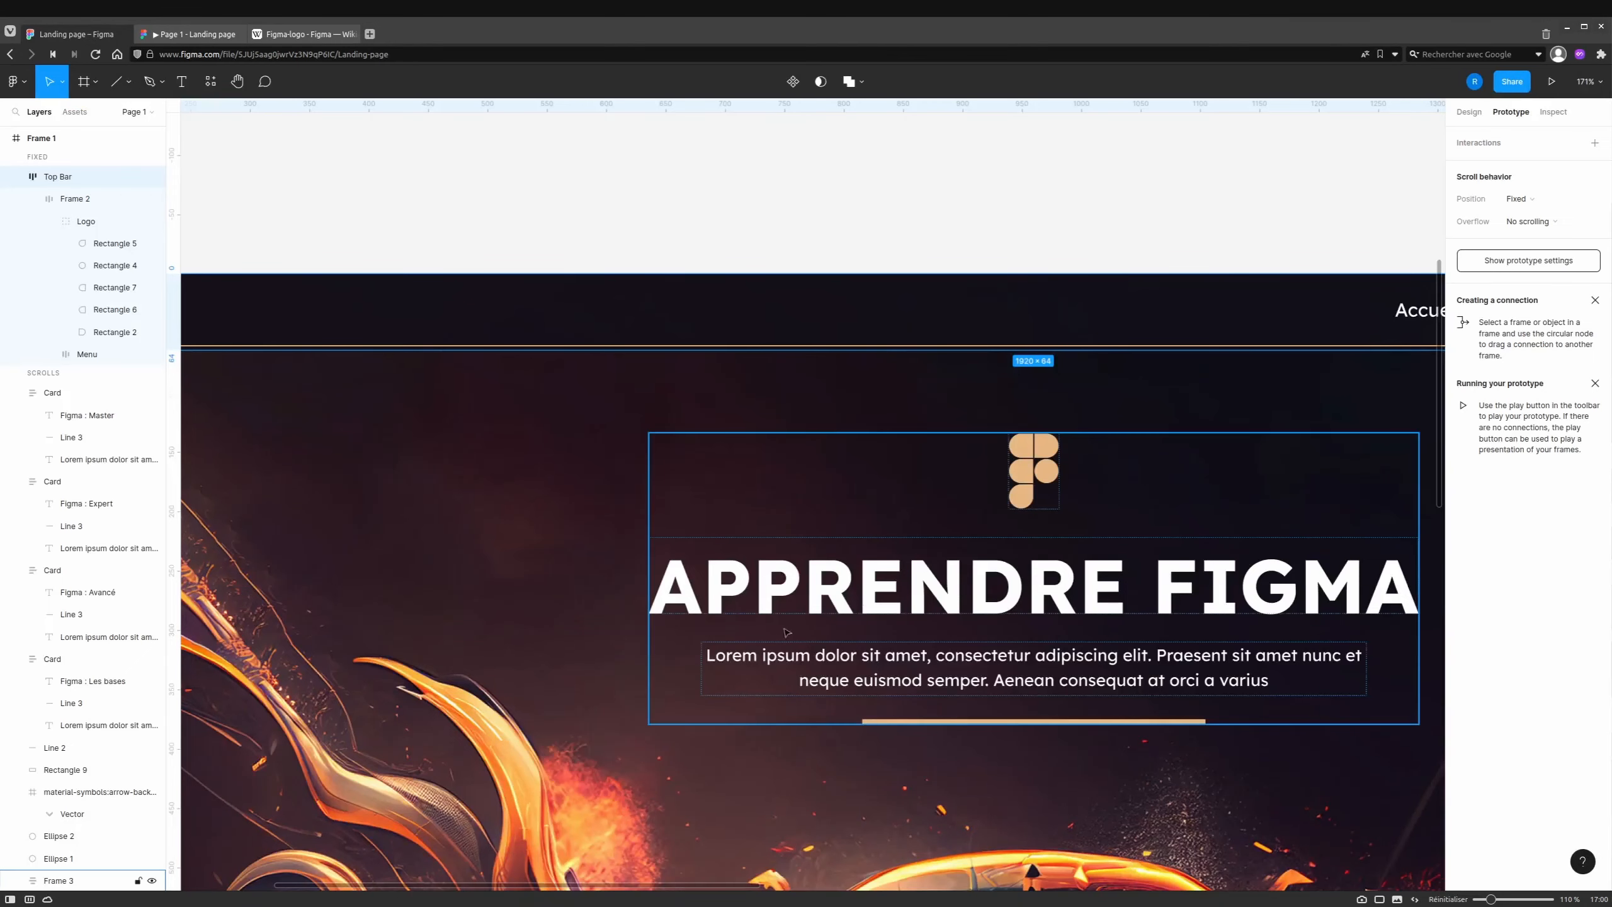
scroll(812, 496, down, 3)
scroll(812, 496, up, 1)
scroll(812, 496, down, 3)
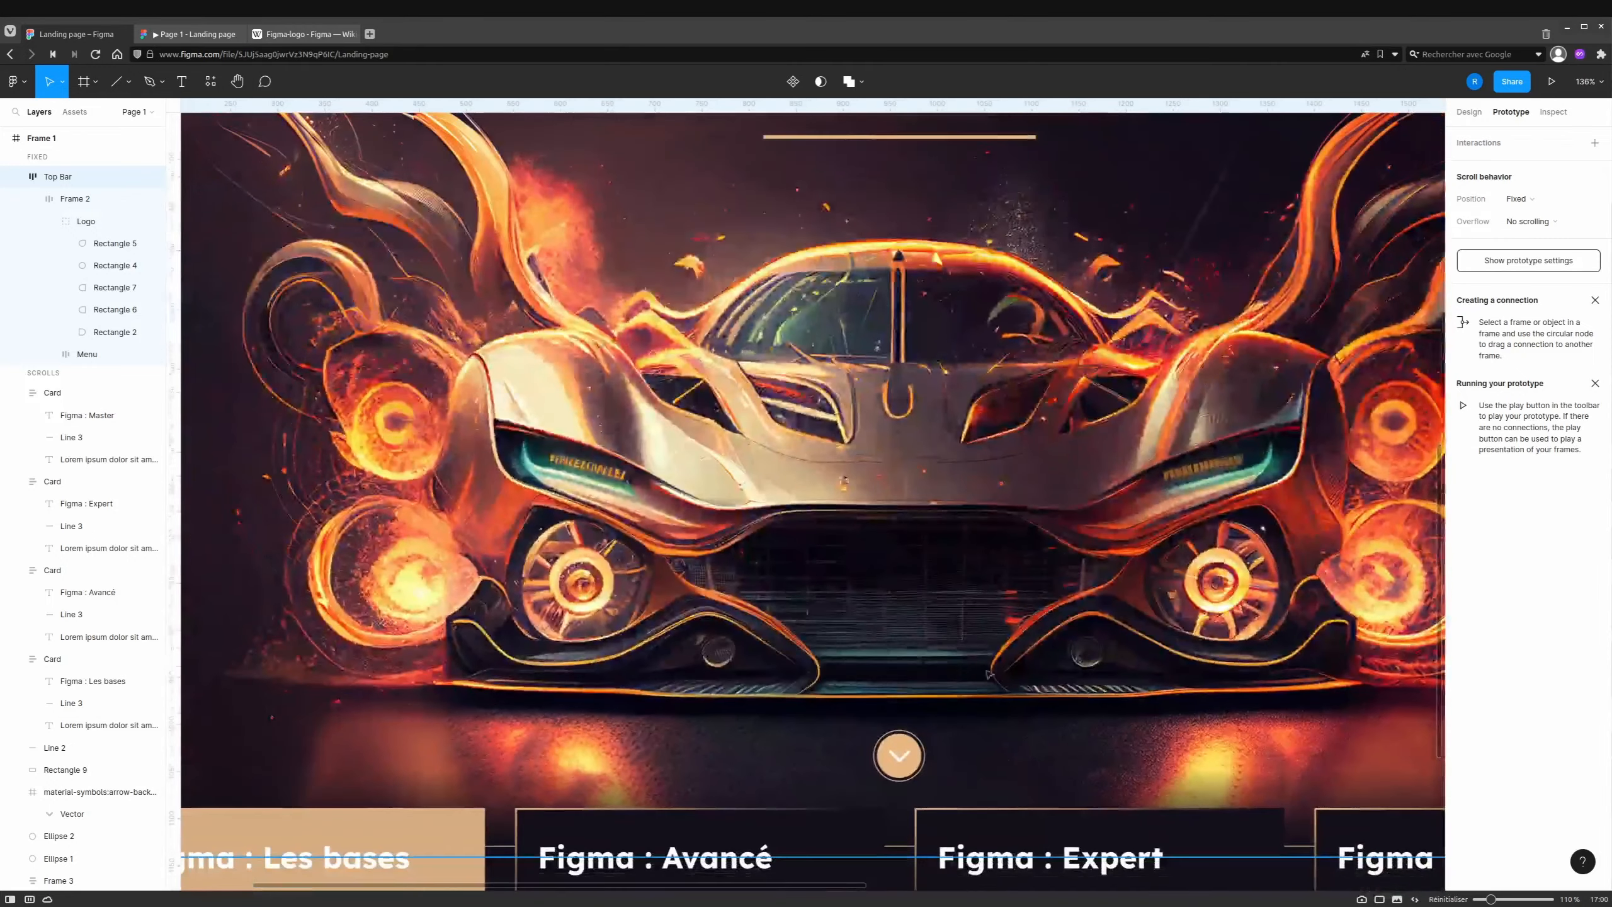
click(899, 757)
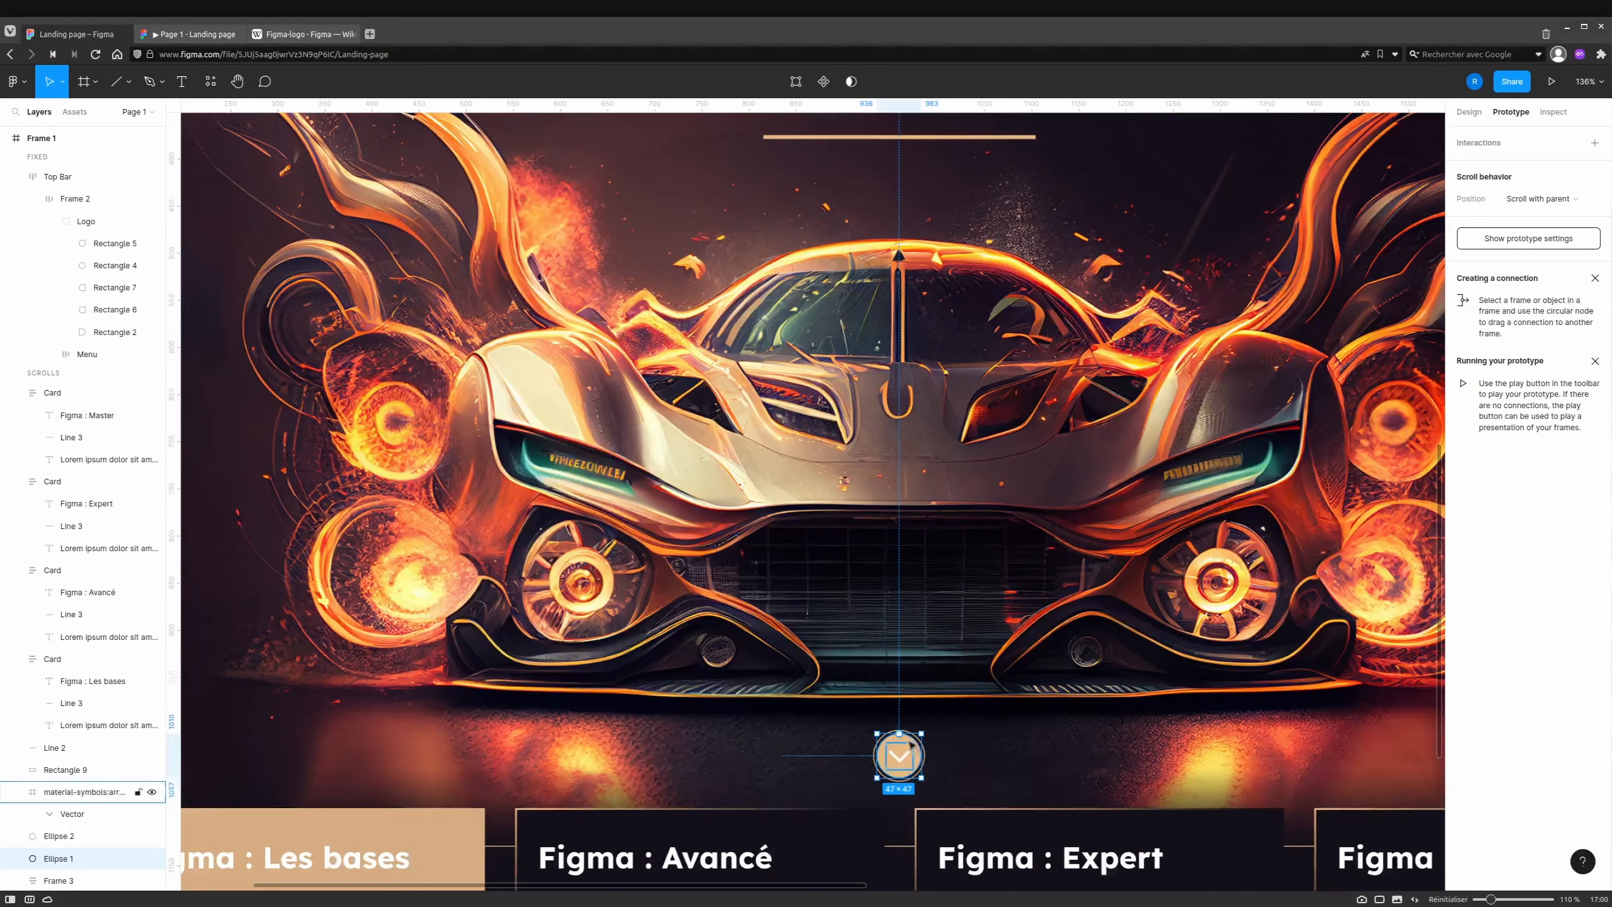
mouse_move(902, 742)
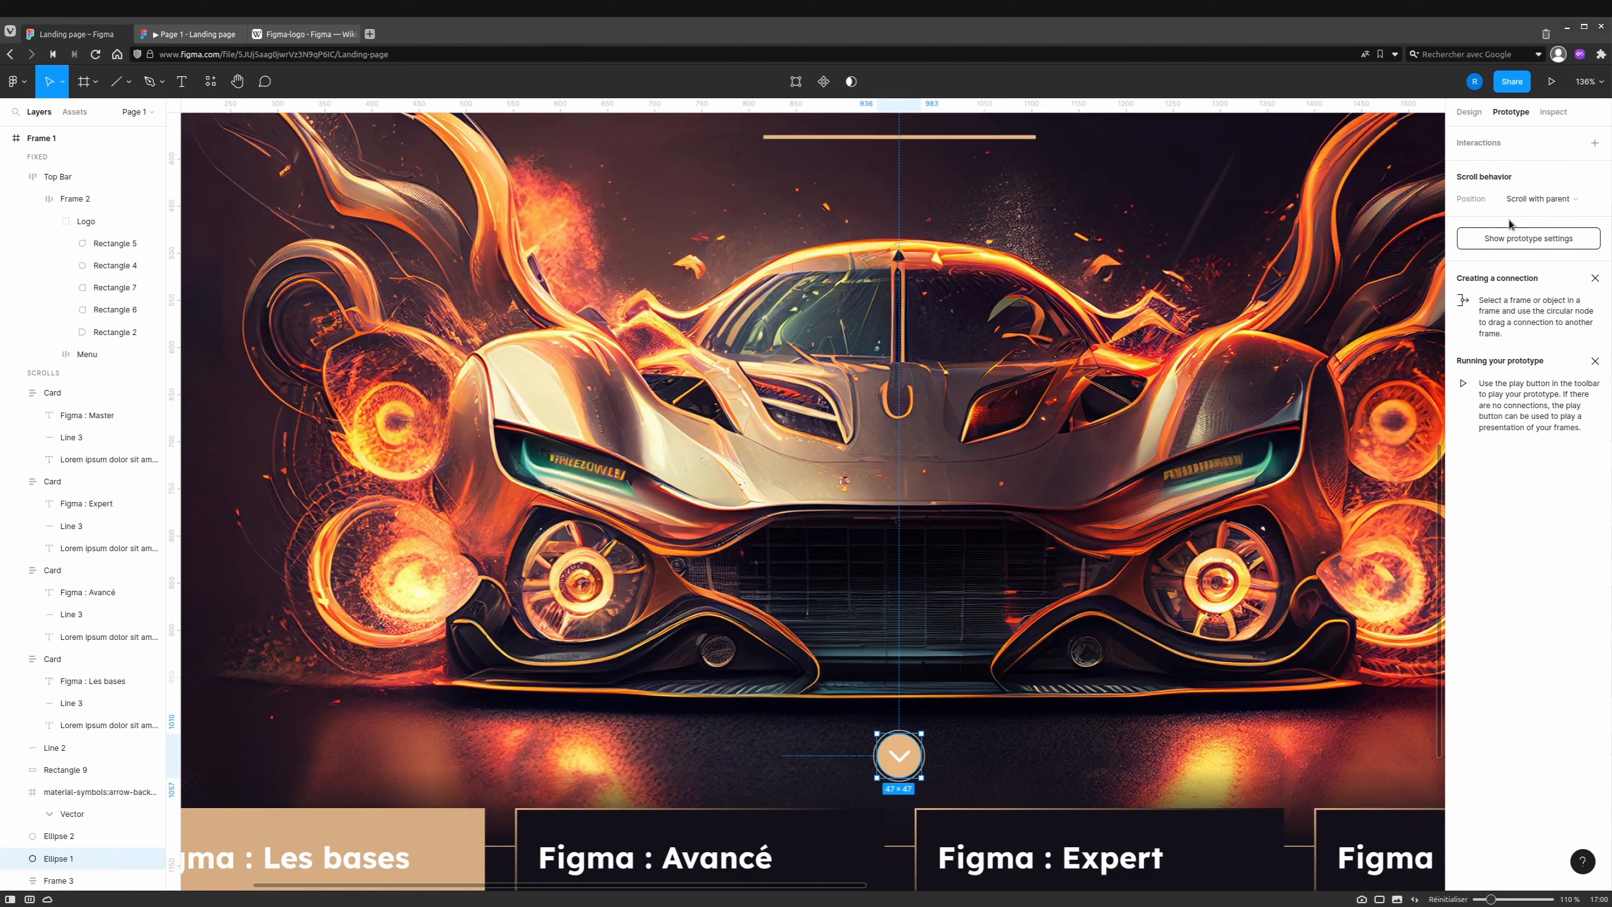
click(1595, 144)
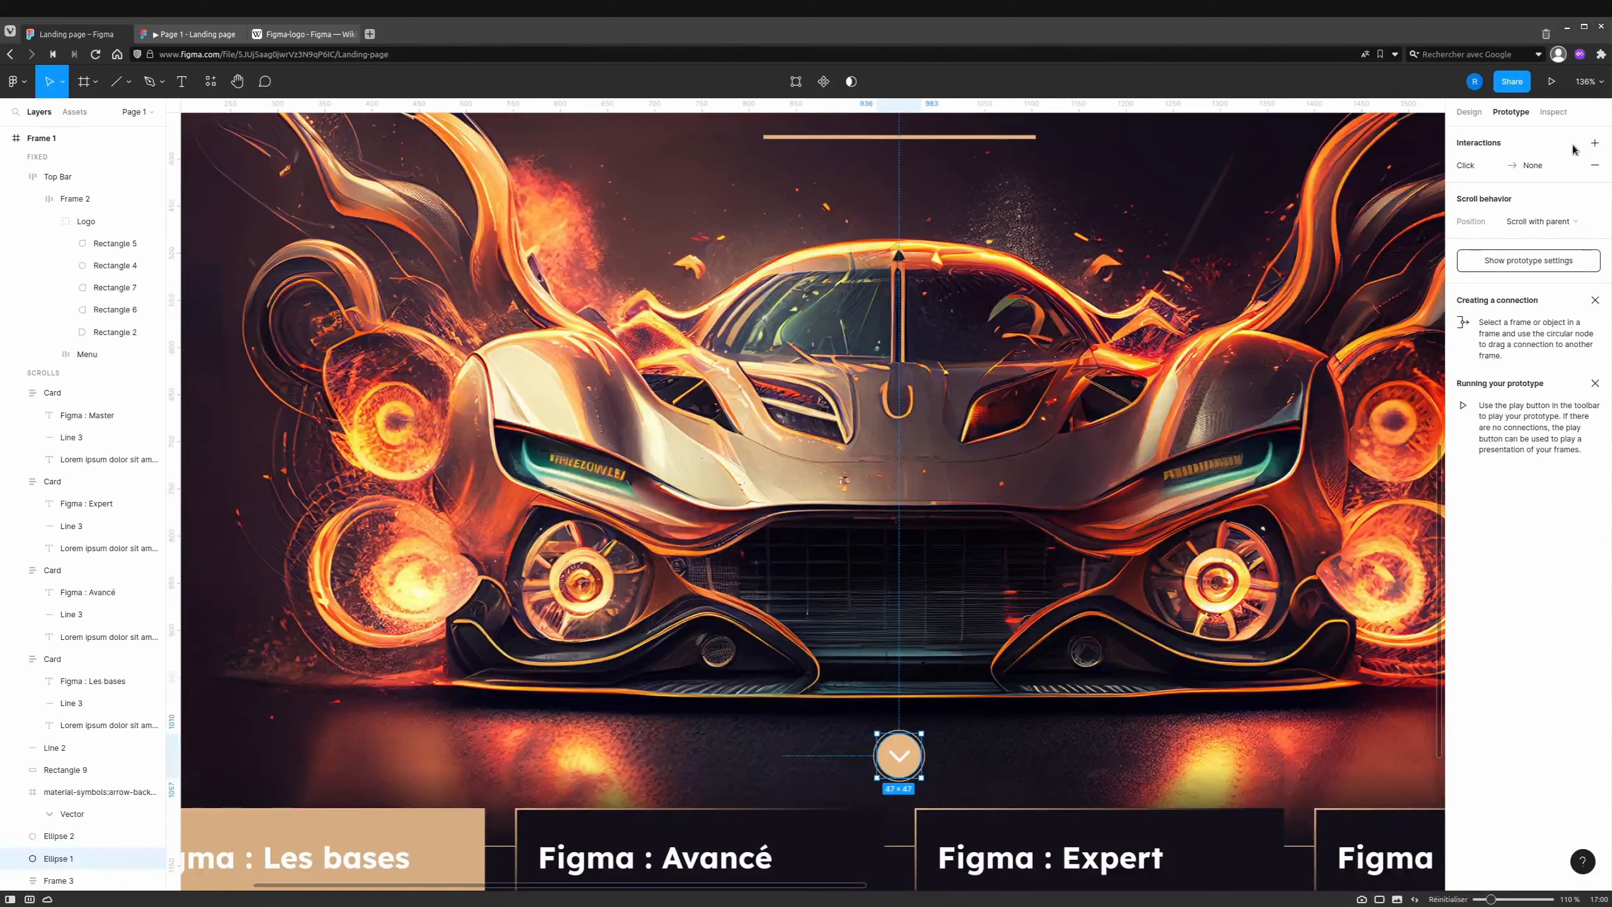
click(1475, 169)
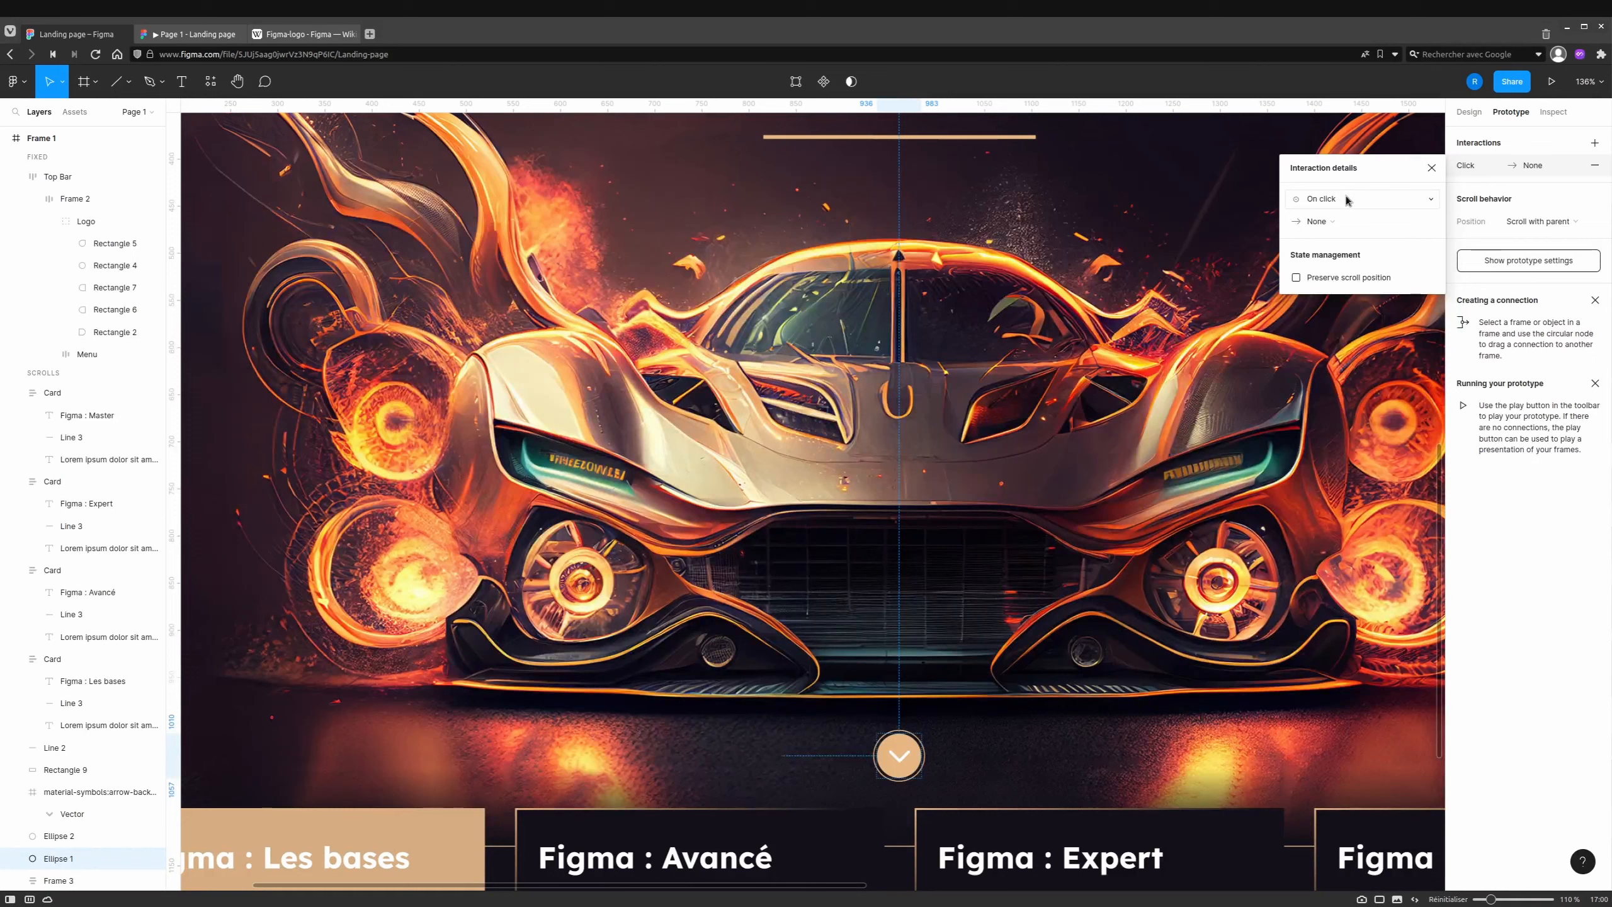
click(1328, 224)
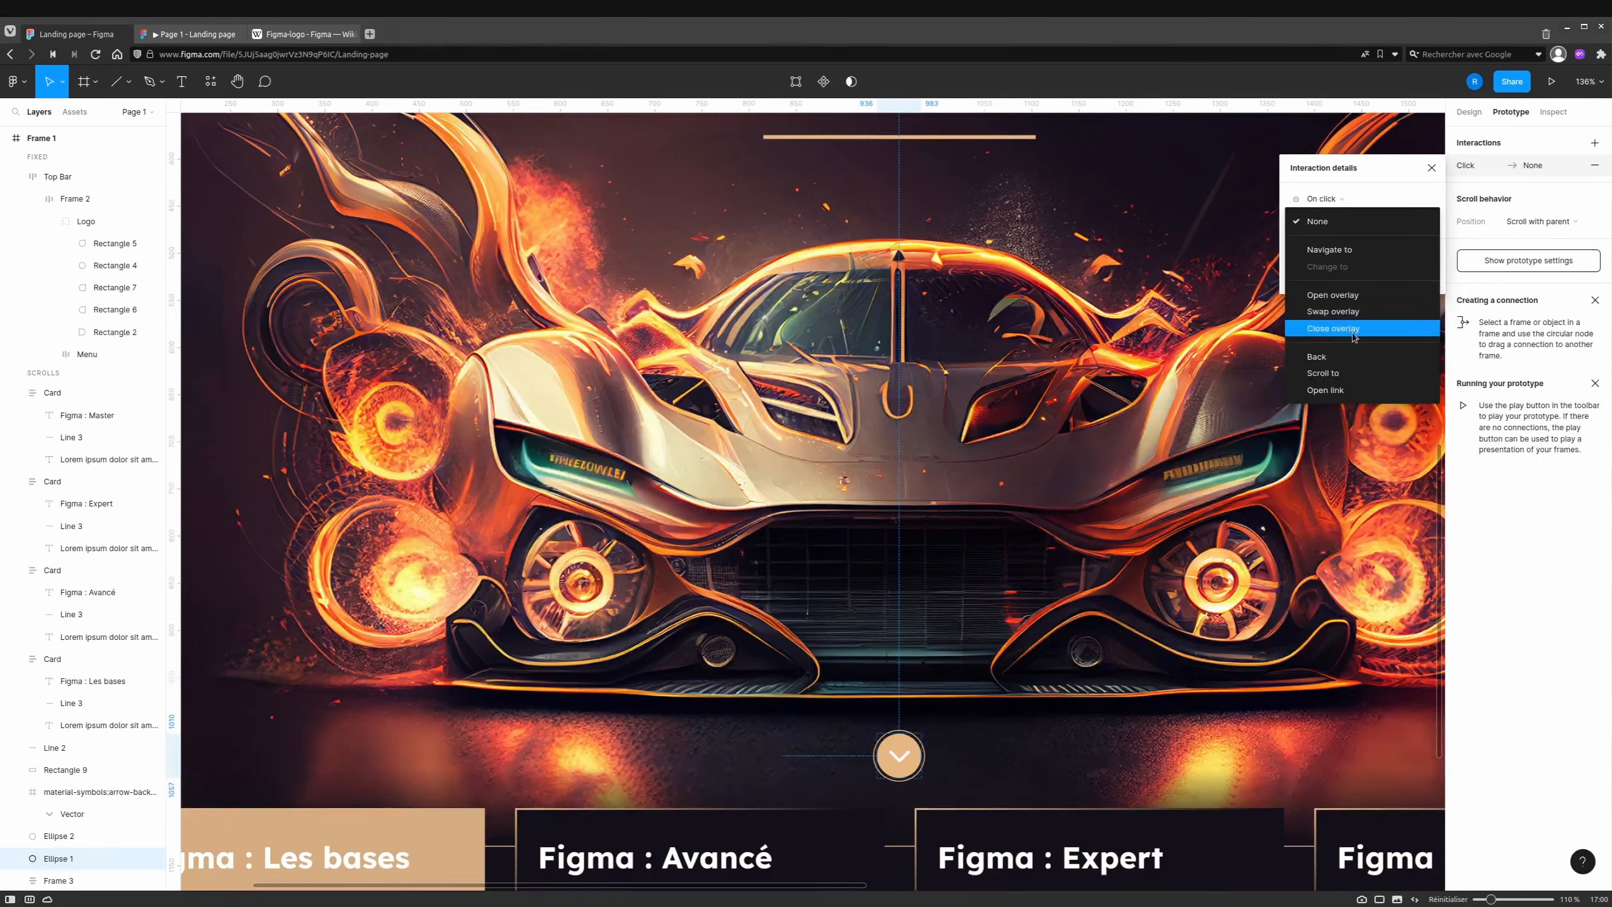
click(1340, 379)
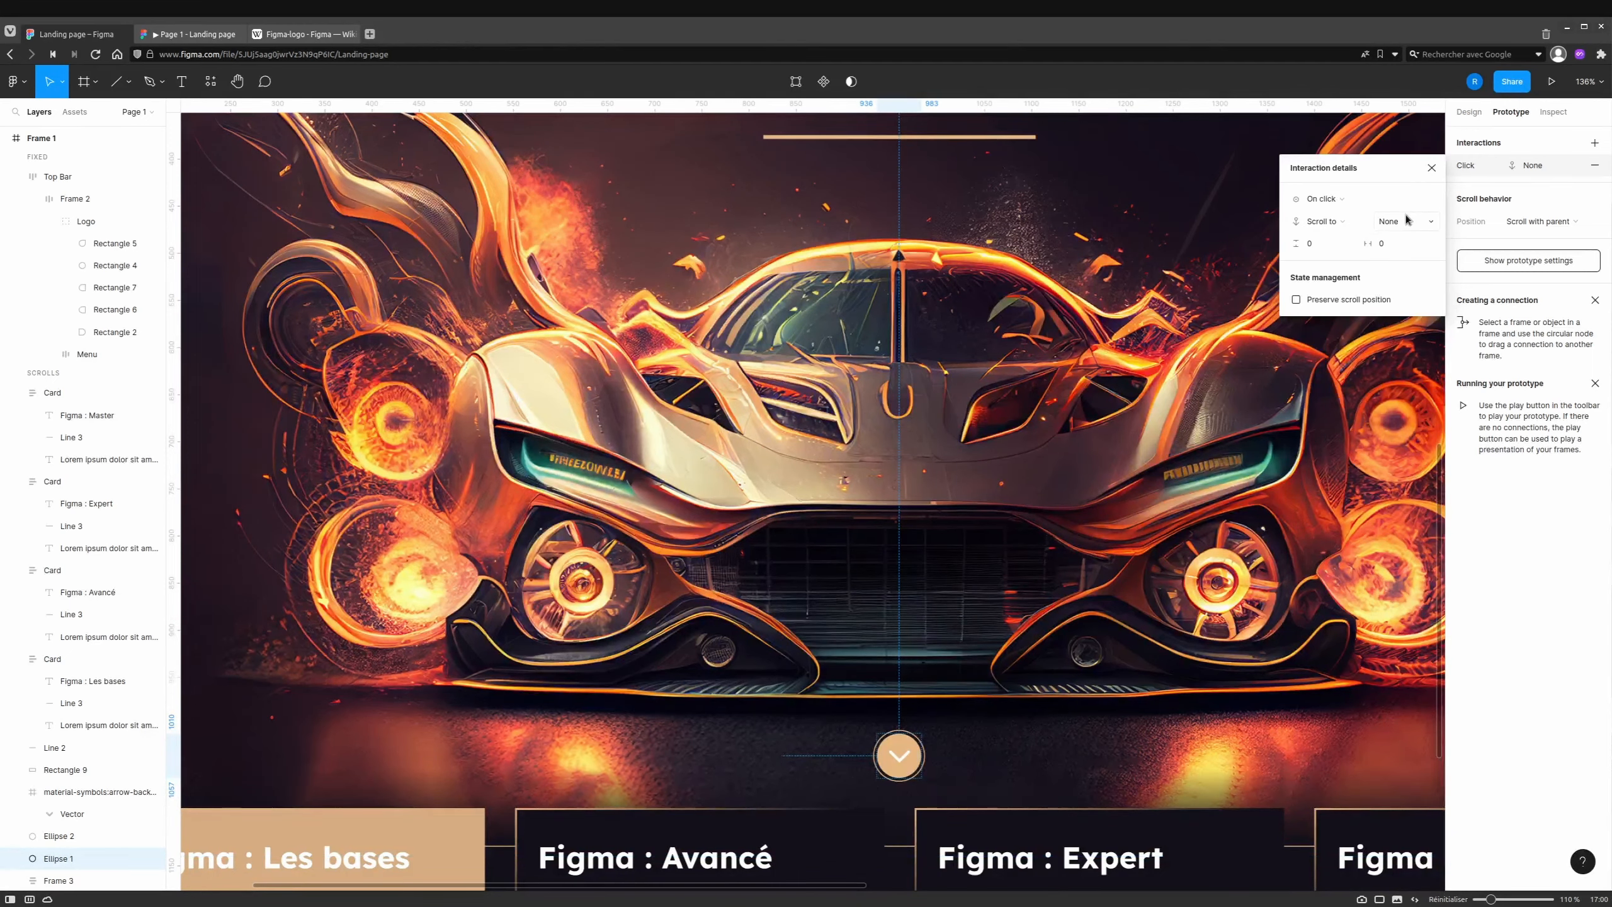
Set the down-arrow circle's Scroll to destination to the Figma : Les bases card.
scroll(934, 499, down, 3)
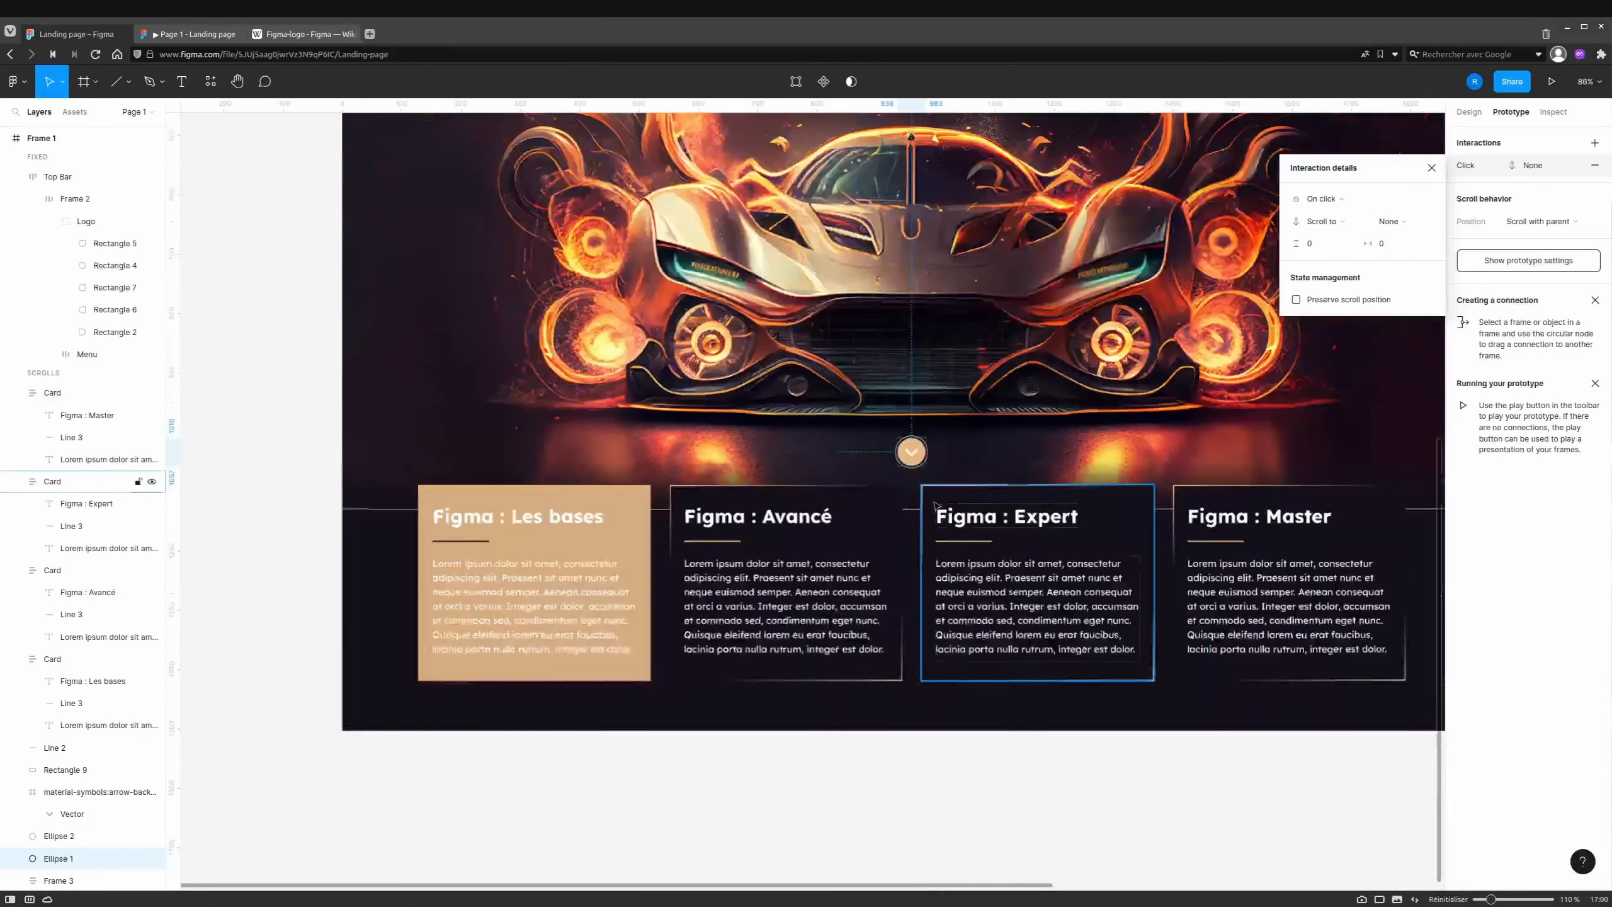
click(547, 502)
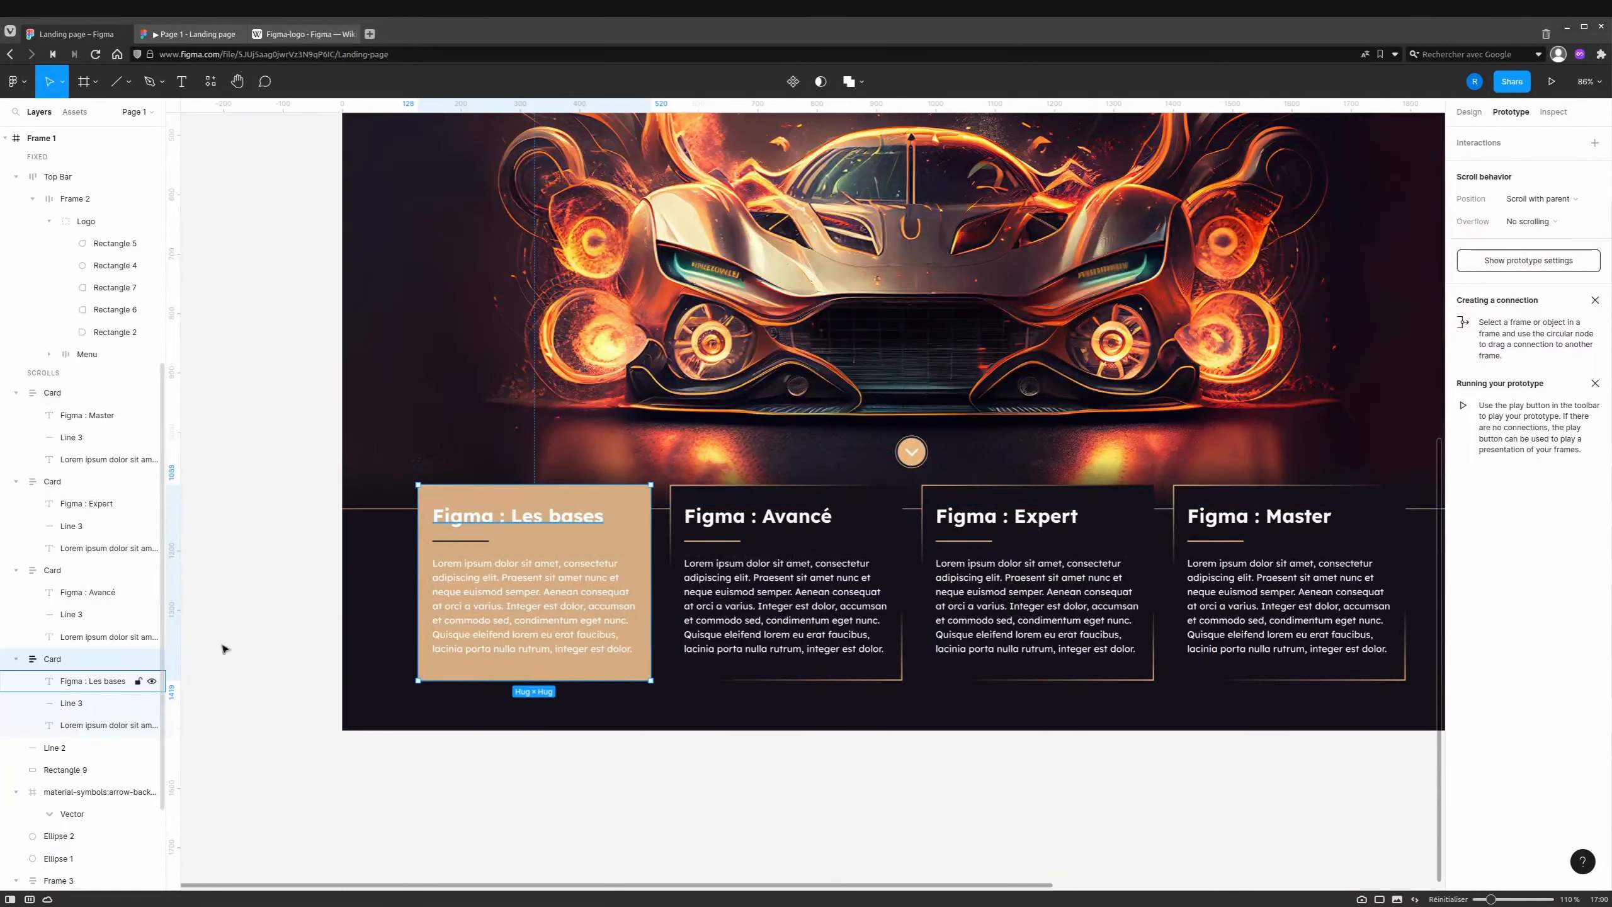
scroll(1231, 259, up, 3)
scroll(1231, 258, right, 3)
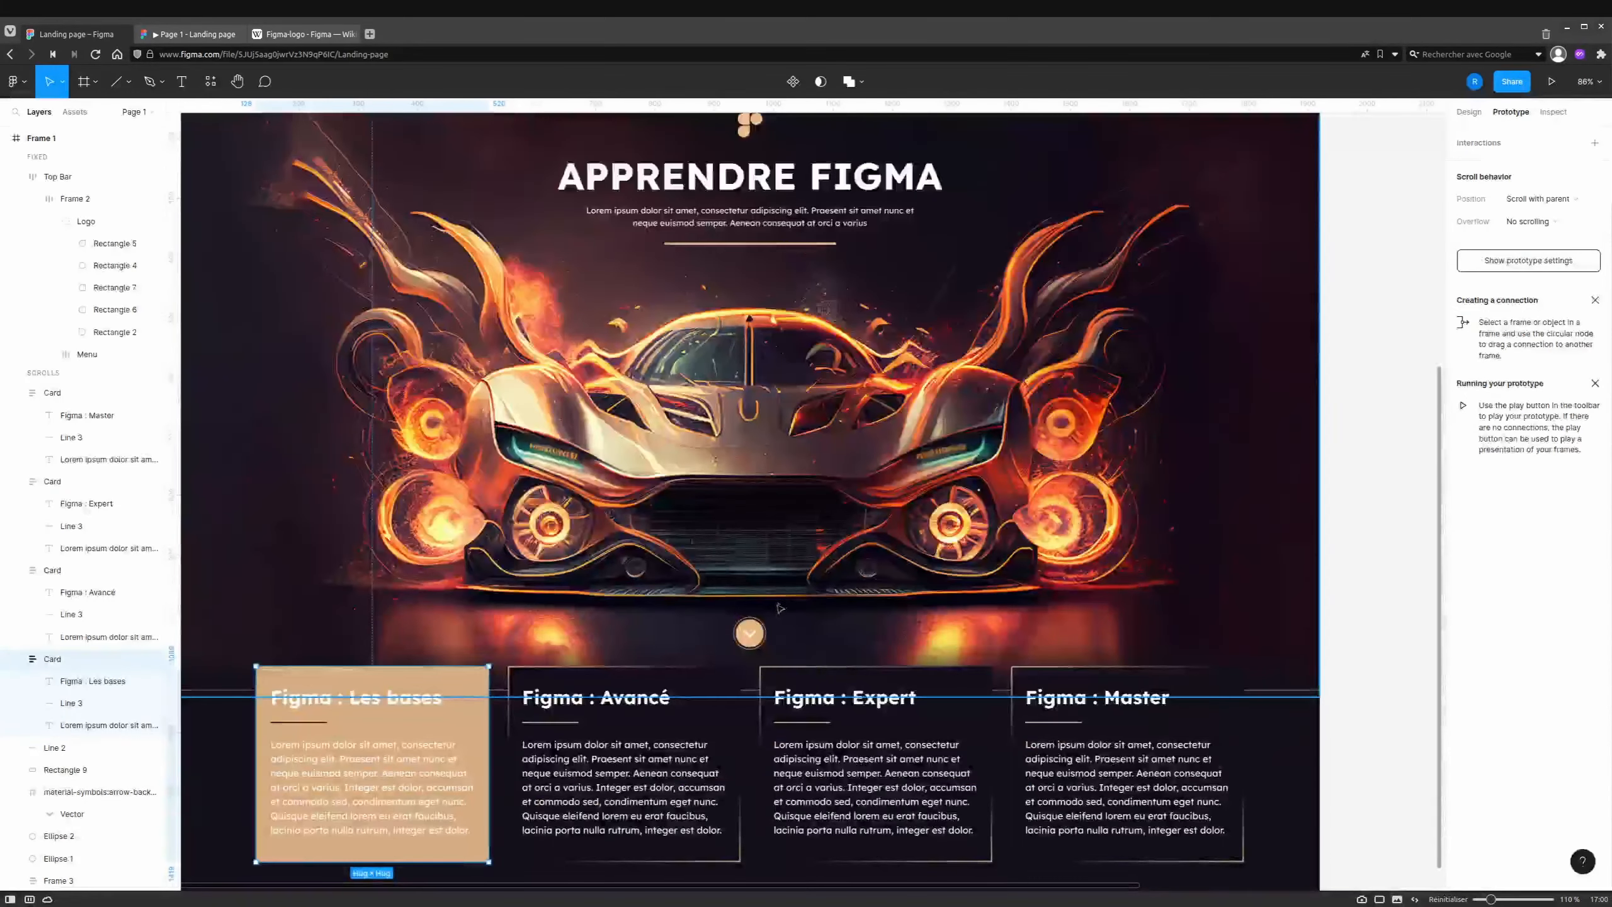
click(751, 631)
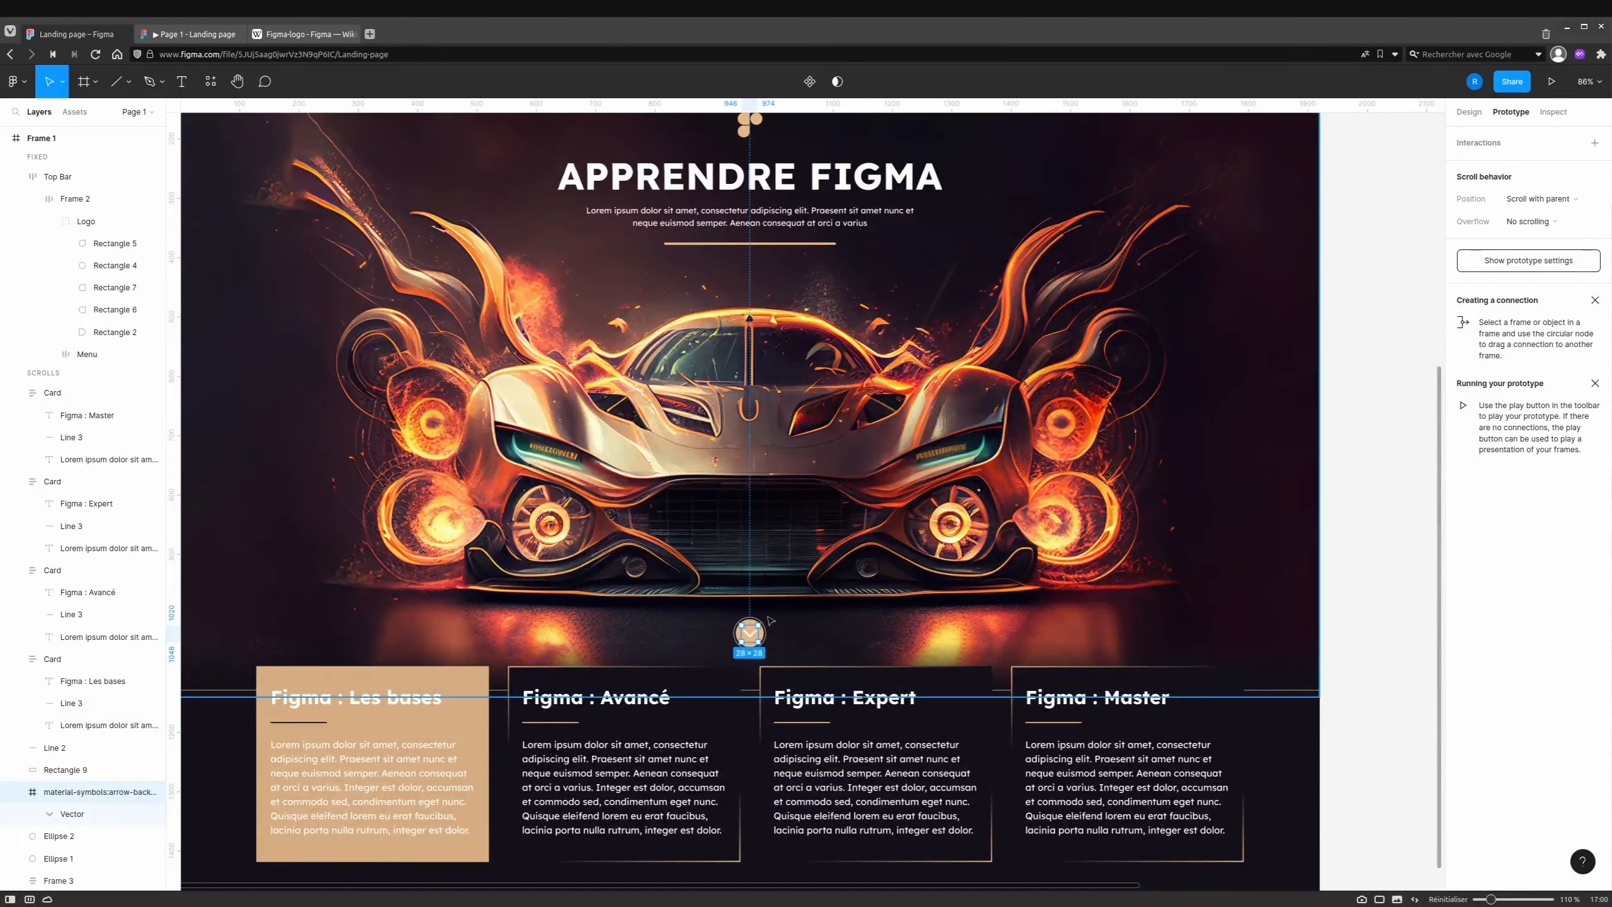
scroll(752, 630, up, 5)
click(747, 622)
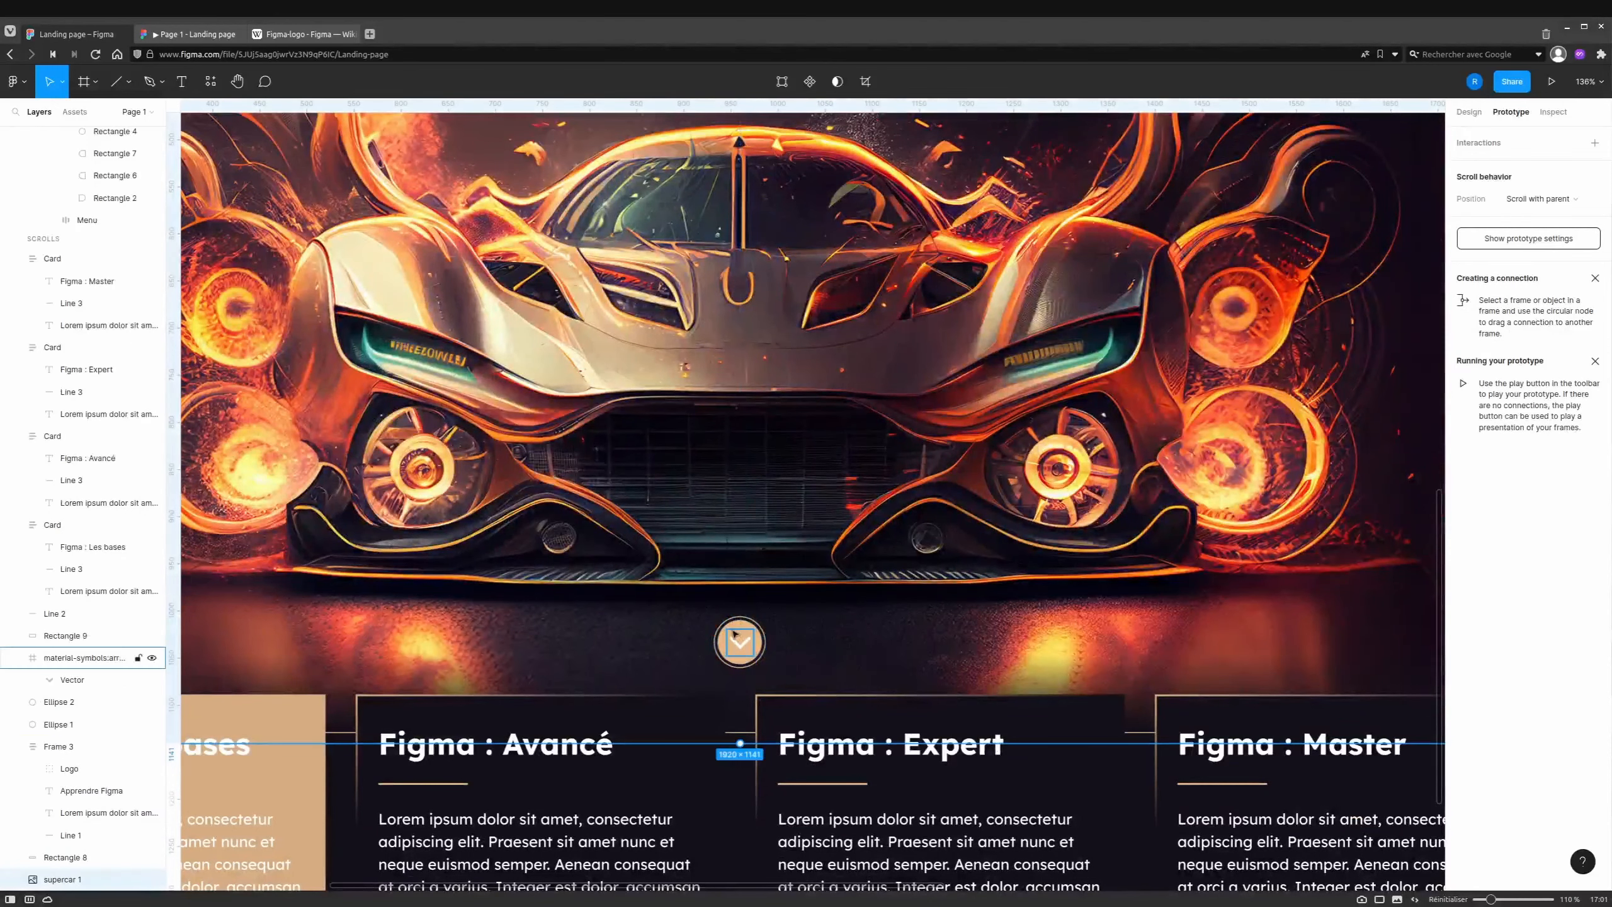
click(747, 622)
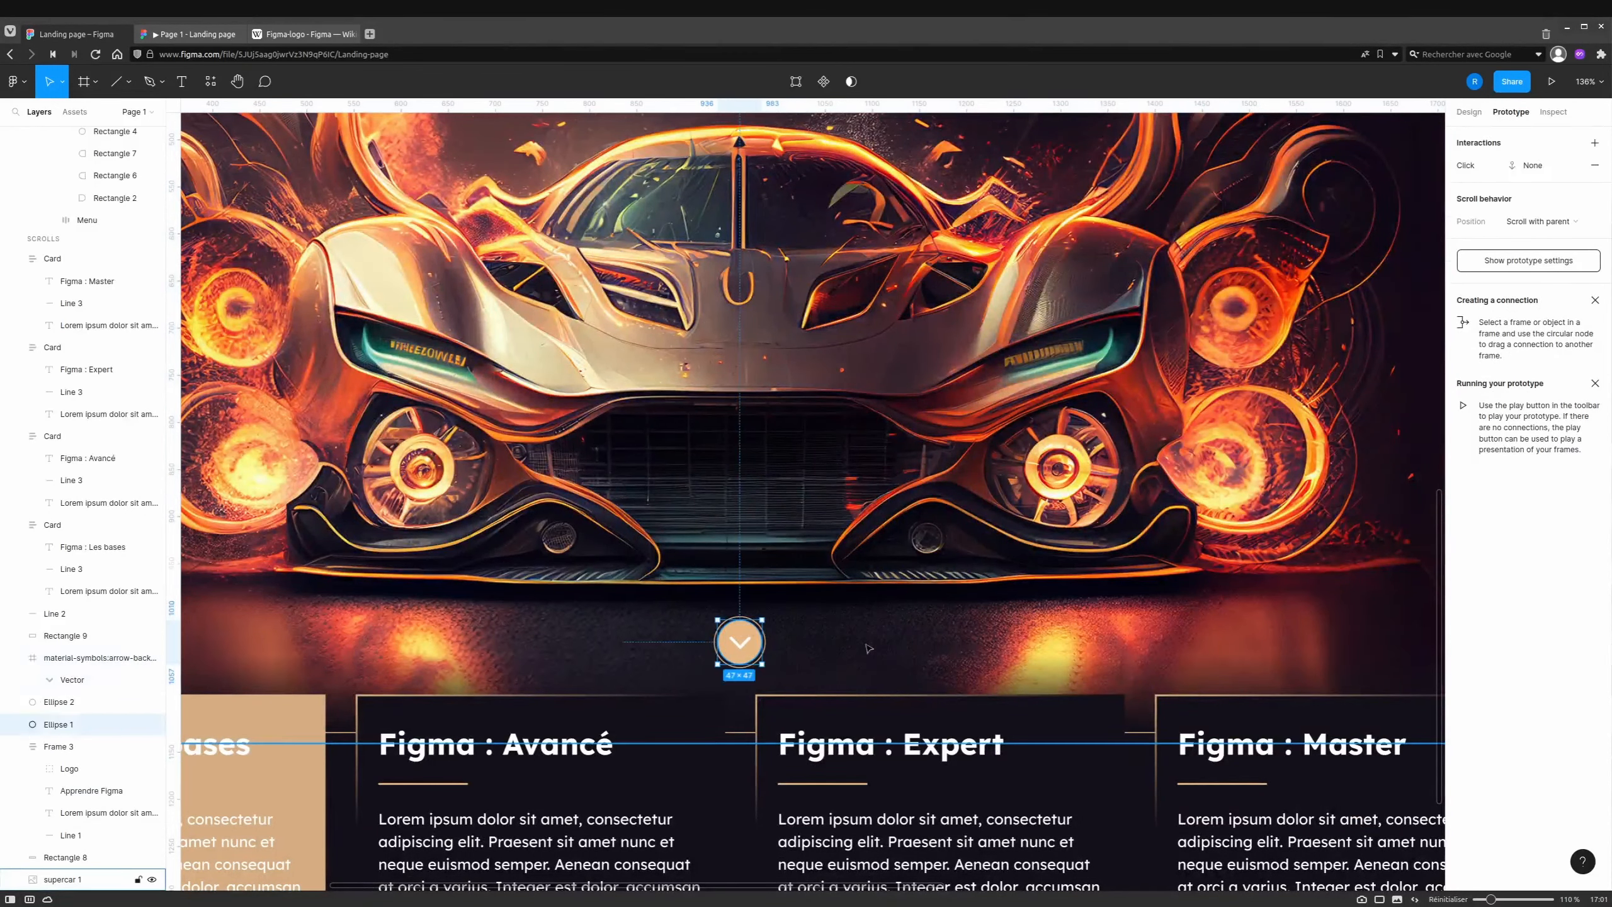
click(1542, 166)
click(1405, 226)
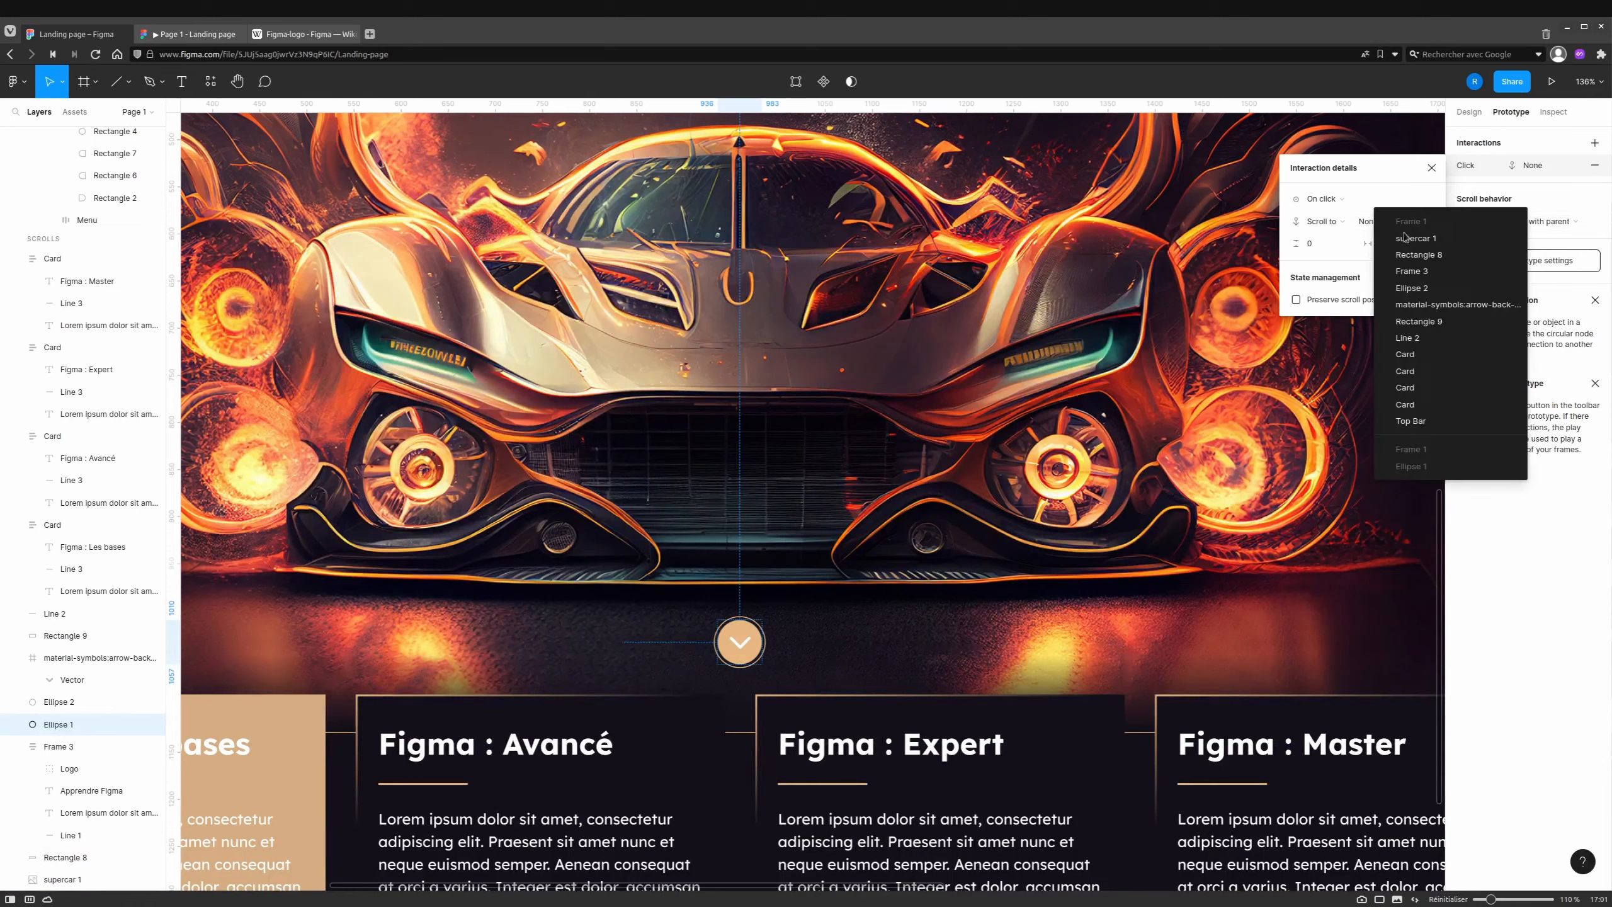
click(1413, 358)
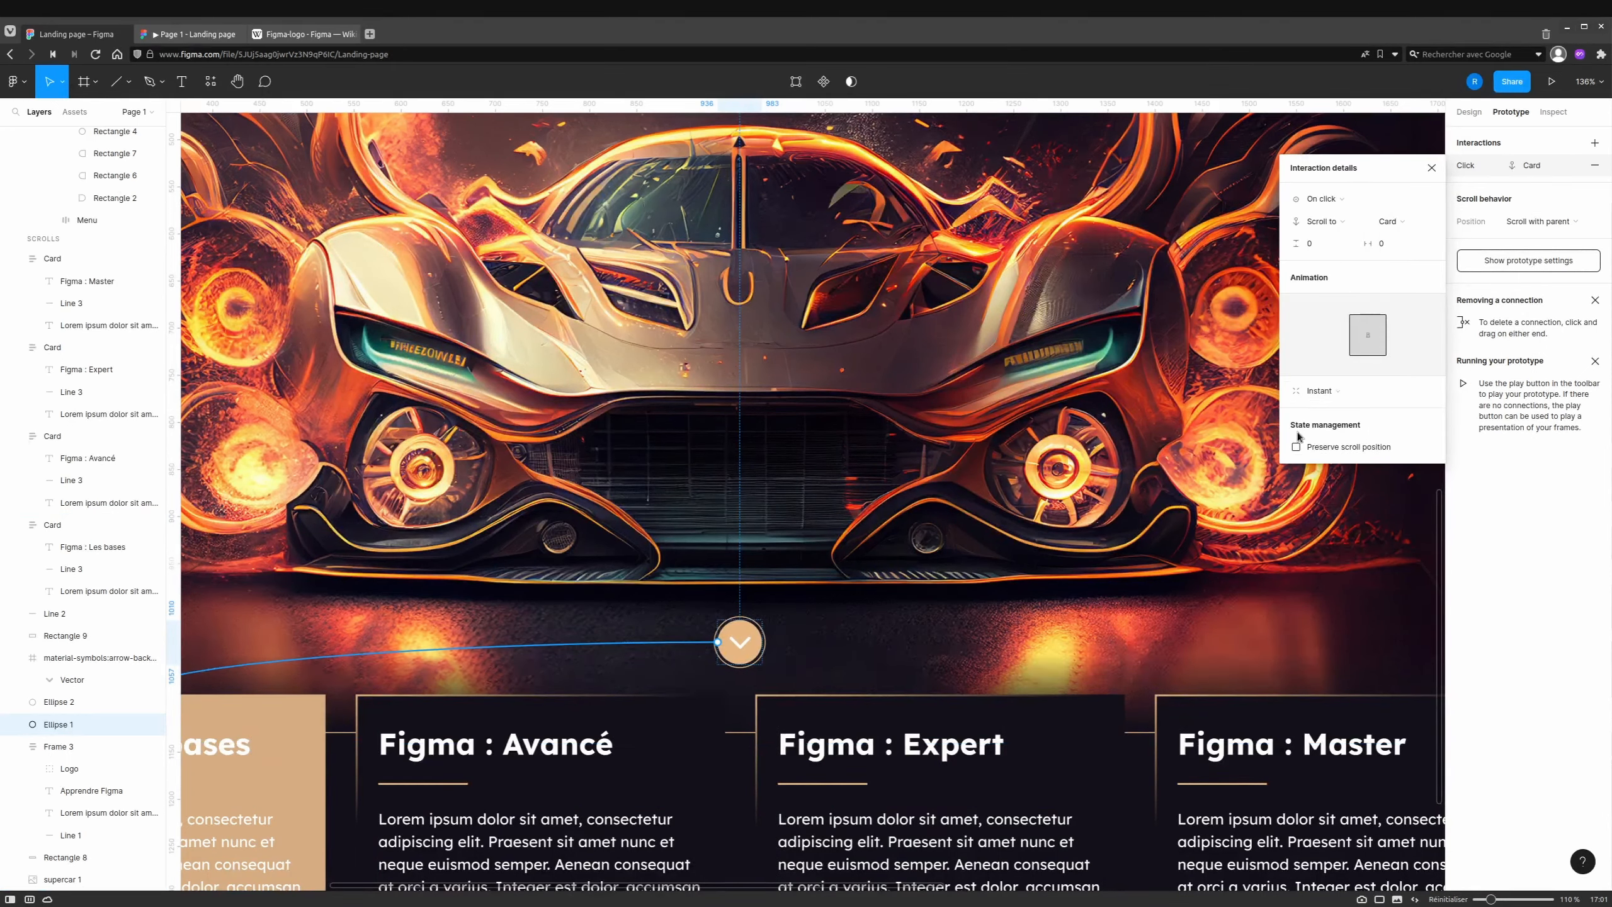
Change the scroll interaction's animation to Animate with a duration of 500 ms.
click(1320, 391)
click(1326, 409)
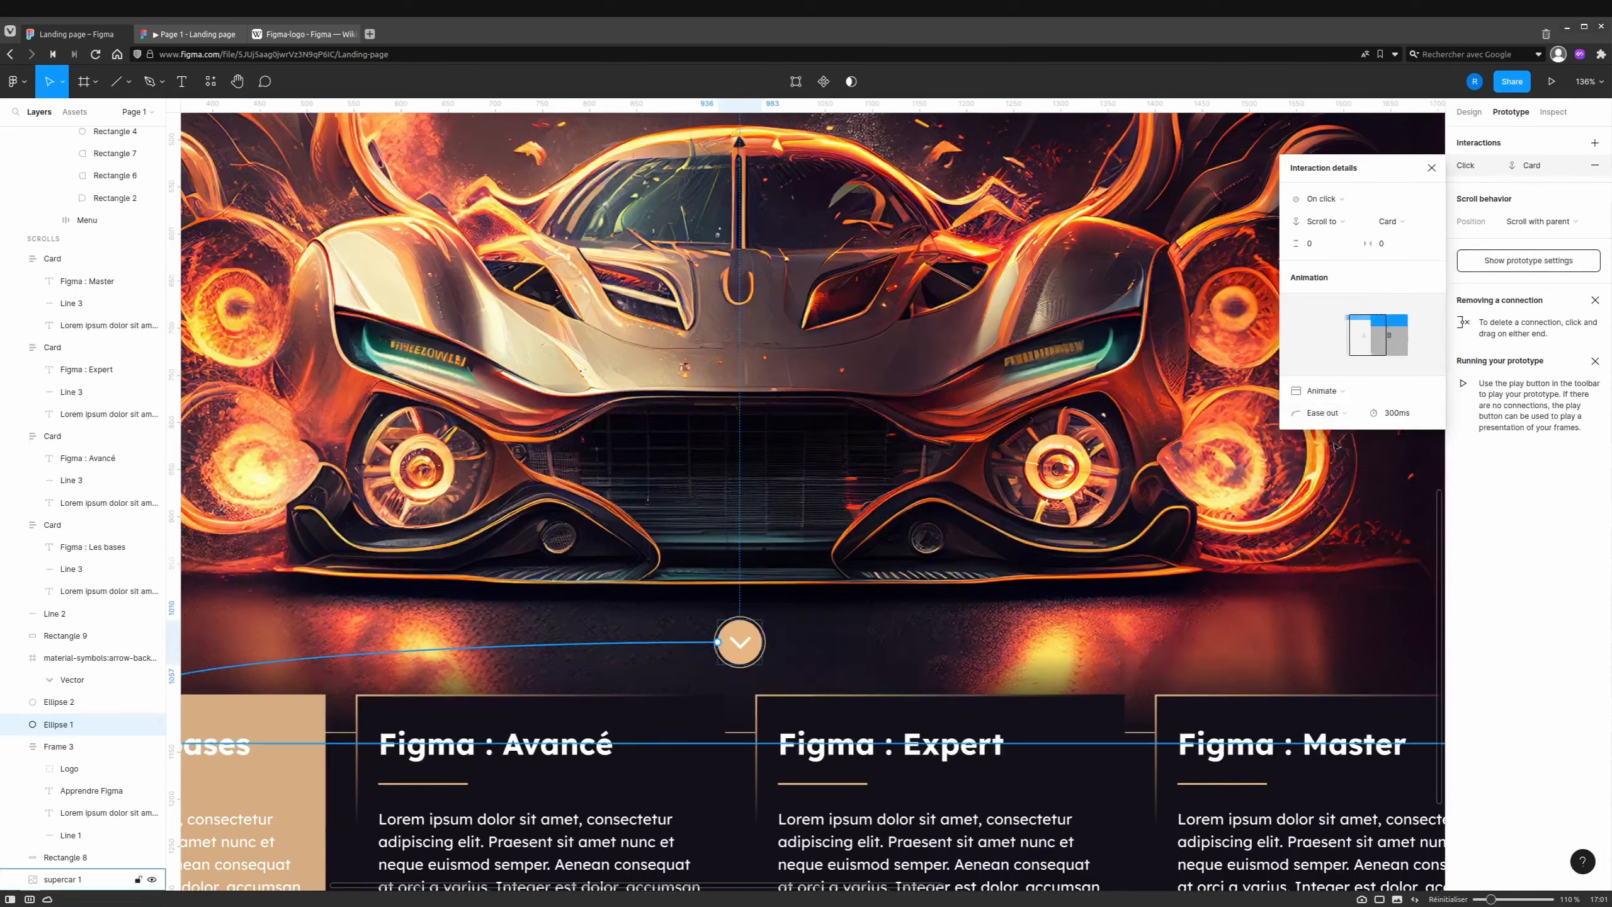
click(1400, 419)
text(500)
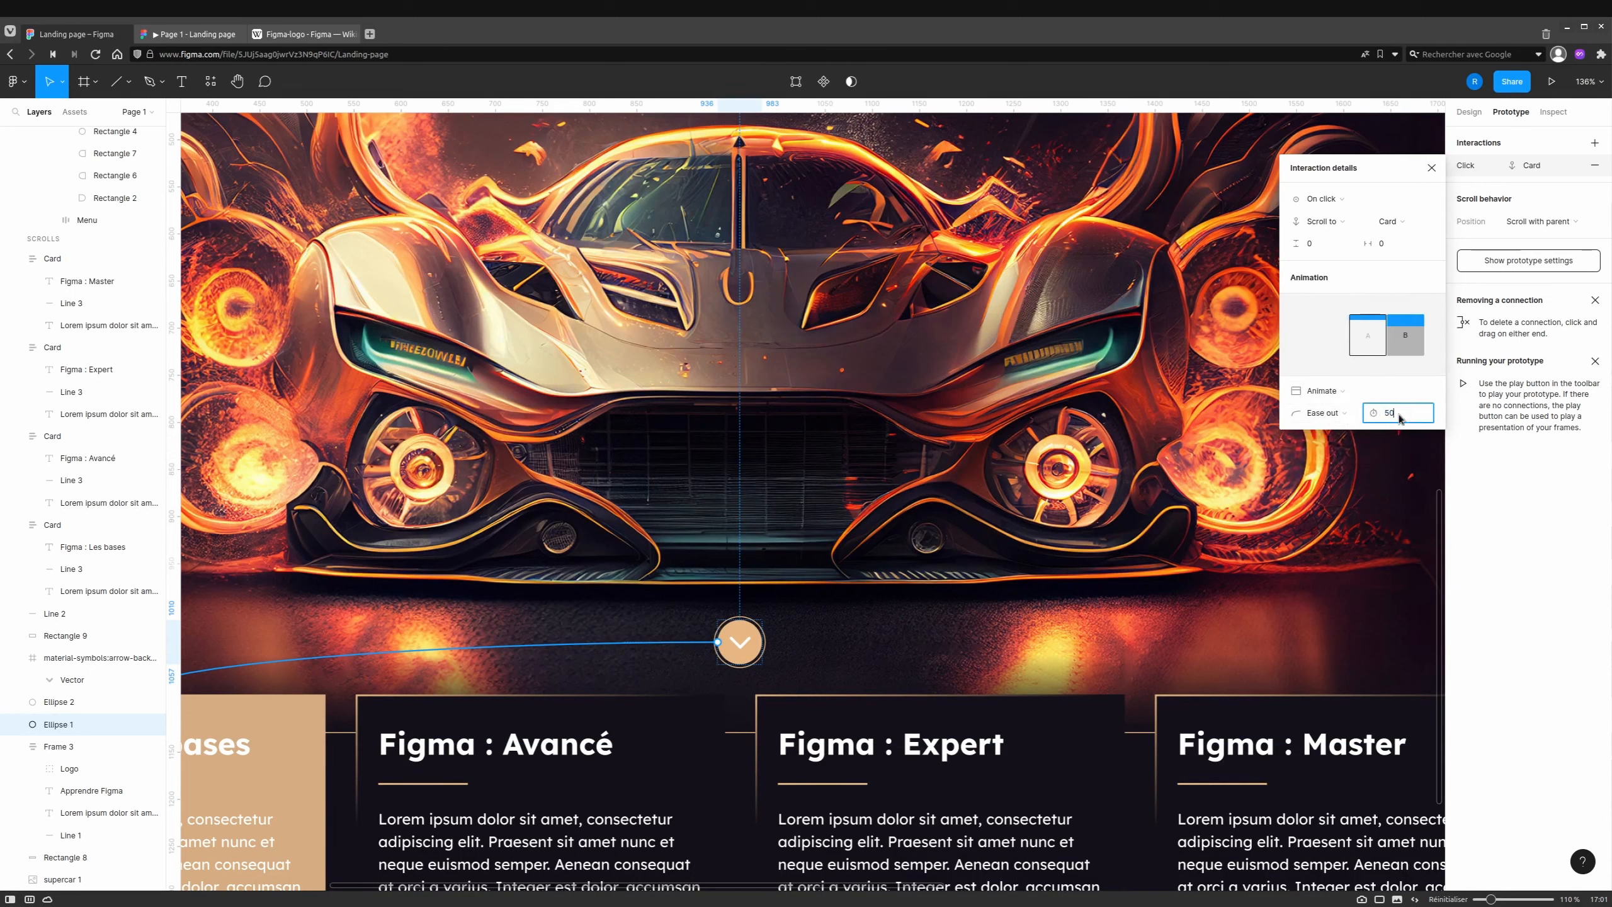
key(Return)
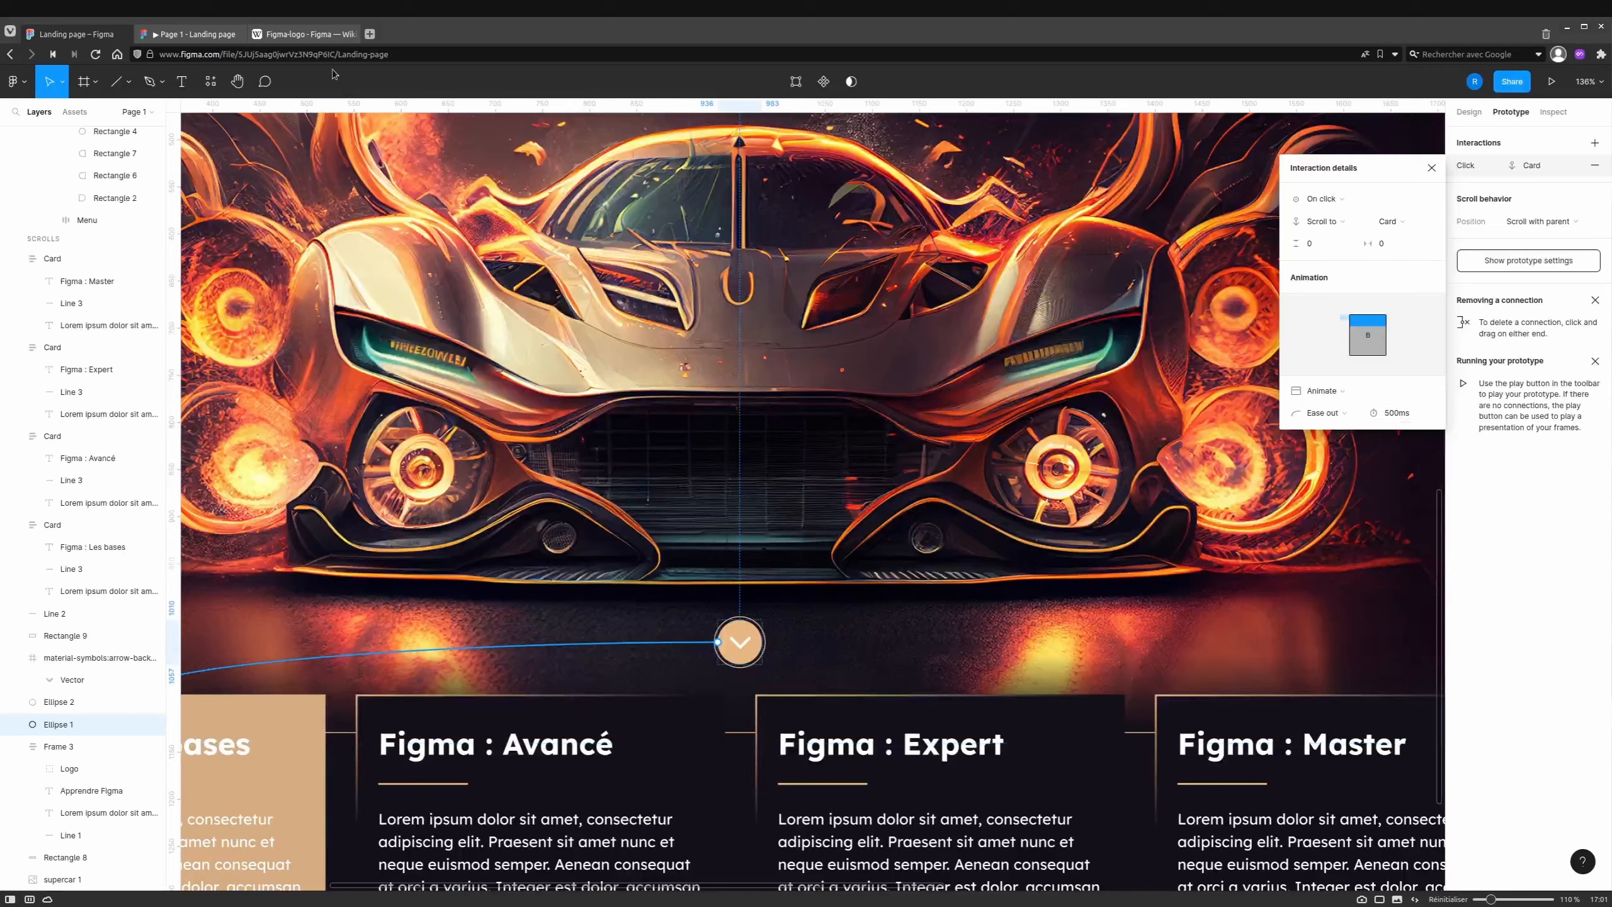
Preview the prototype and test how the down-arrow button scrolls to the cards from the page's start.
click(187, 33)
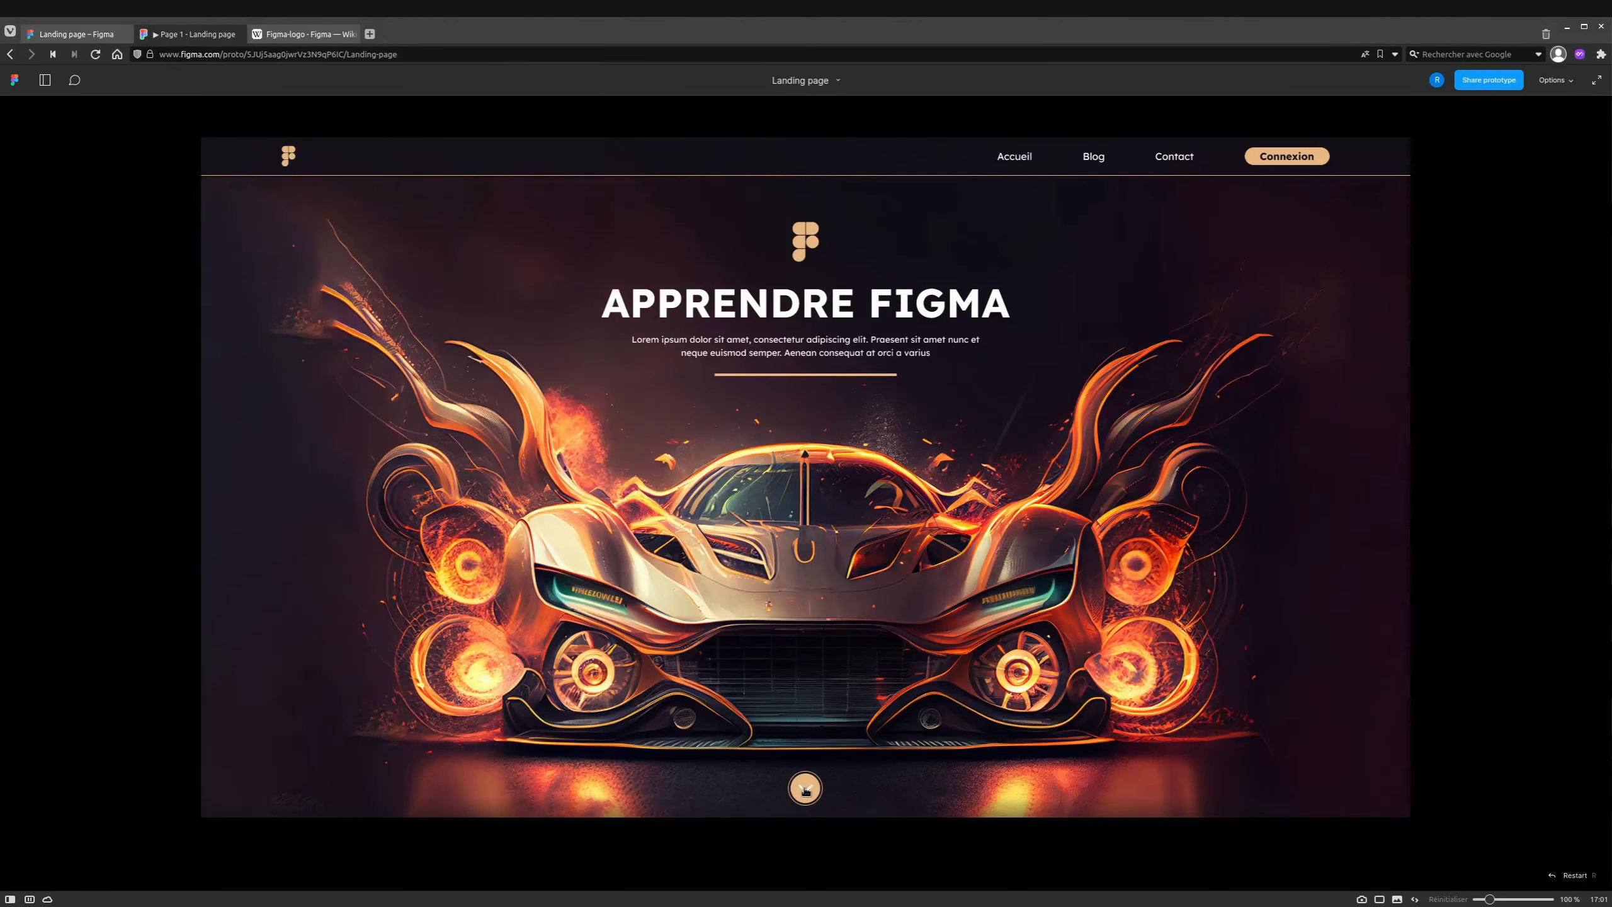
click(804, 788)
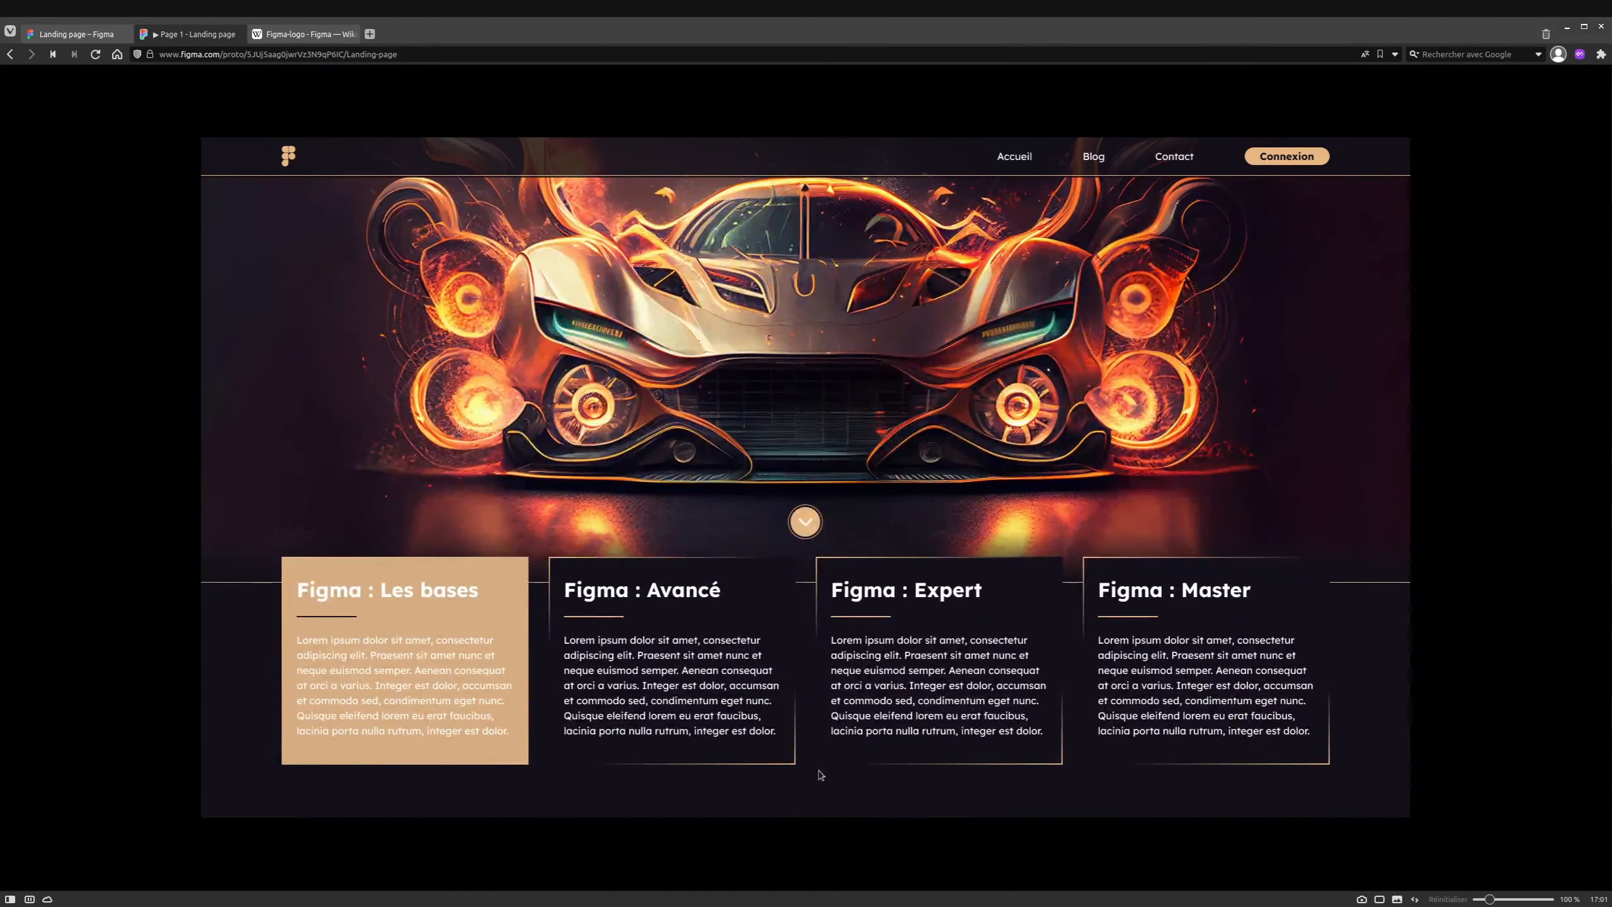
scroll(861, 416, up, 4)
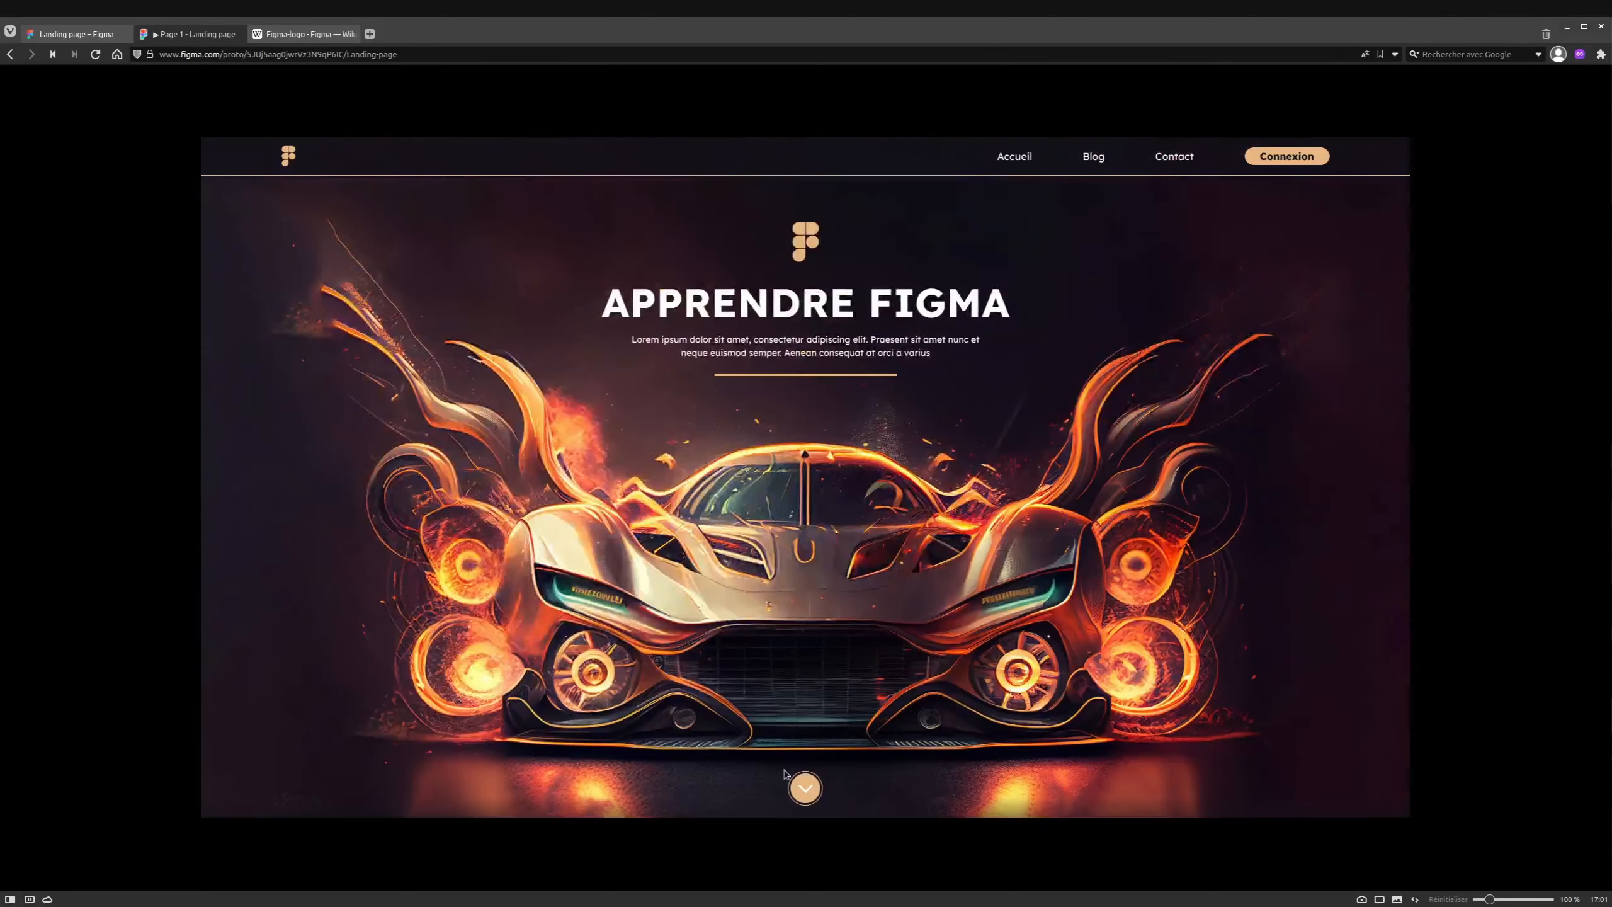
click(807, 784)
scroll(862, 665, up, 4)
scroll(861, 665, down, 2)
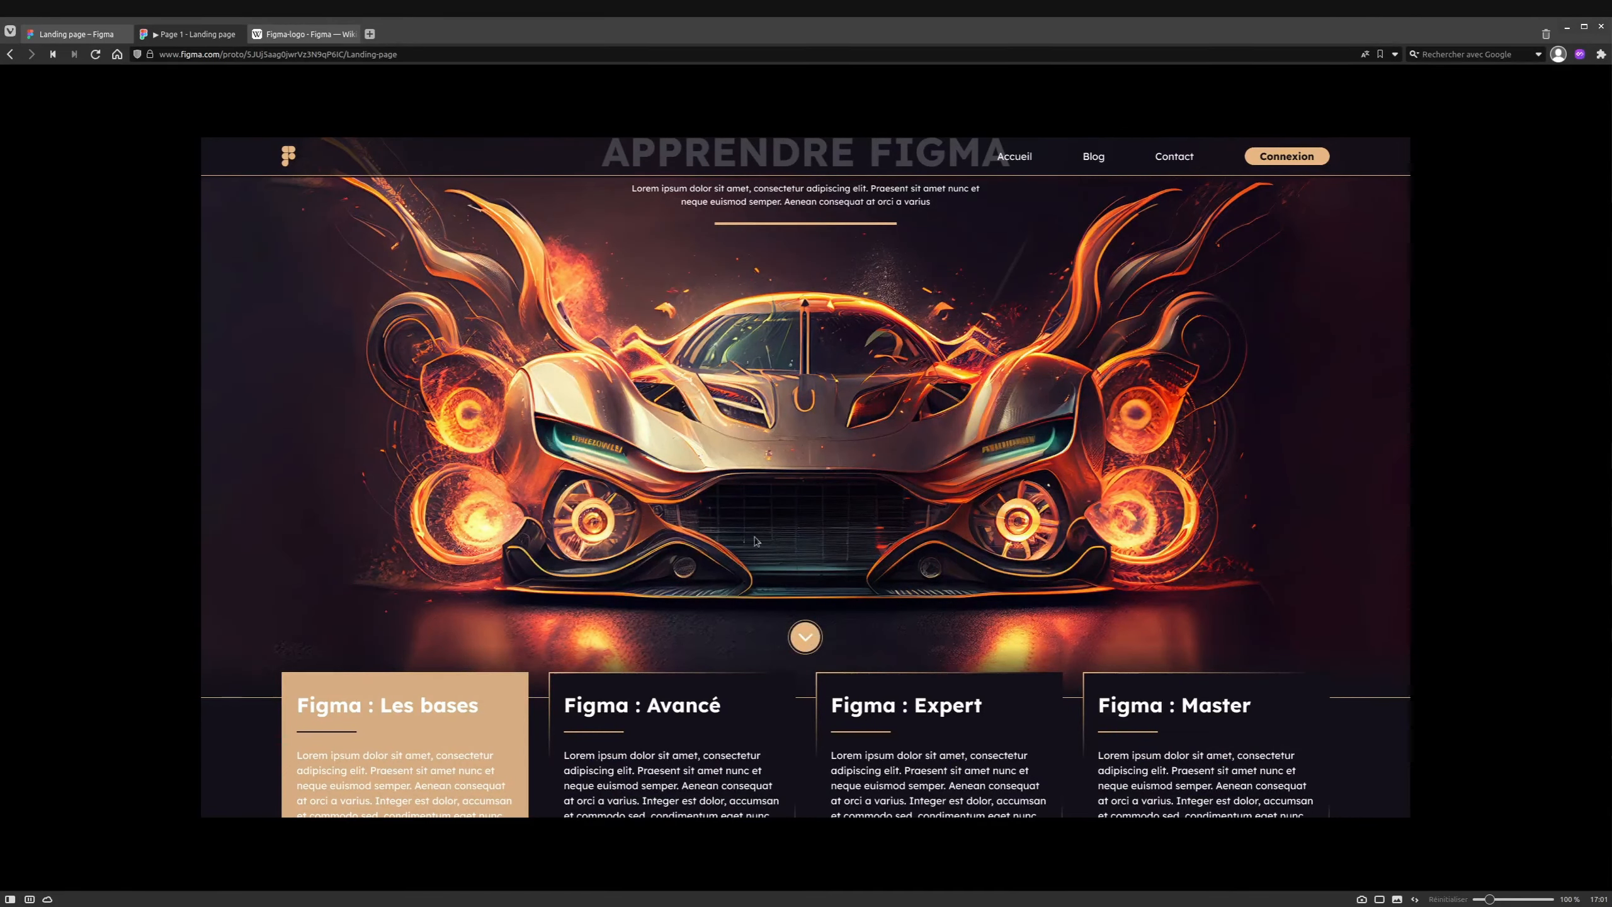
scroll(746, 524, up, 2)
key(ctrl+Tab)
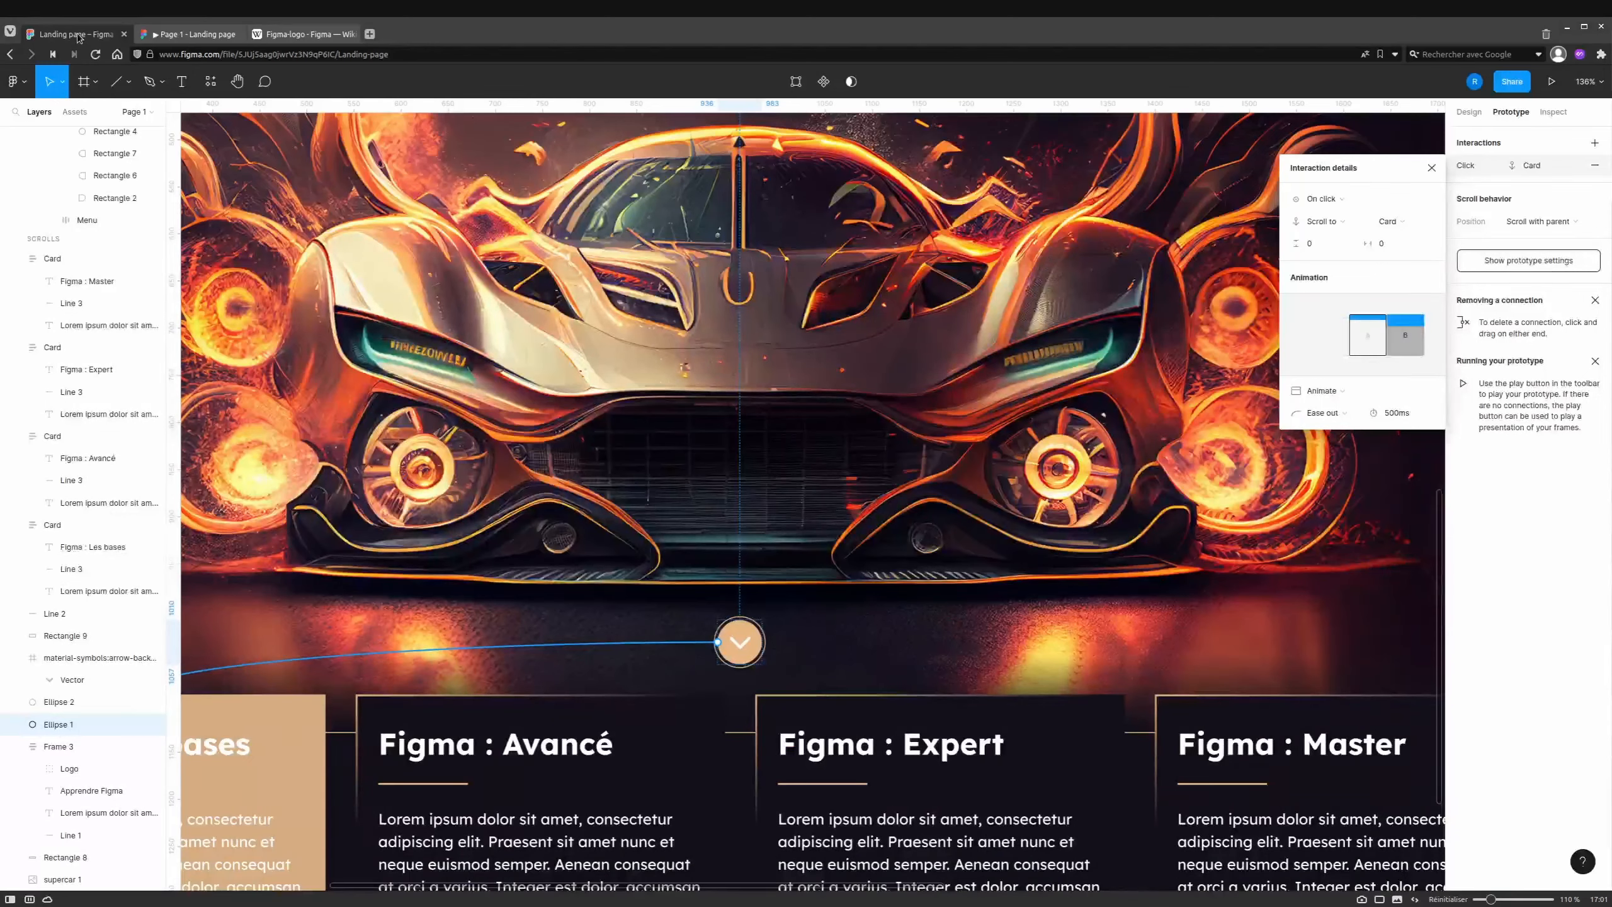
Add an On click interaction with the Open overlay action to the top bar's Connexion button.
scroll(1186, 546, down, 6)
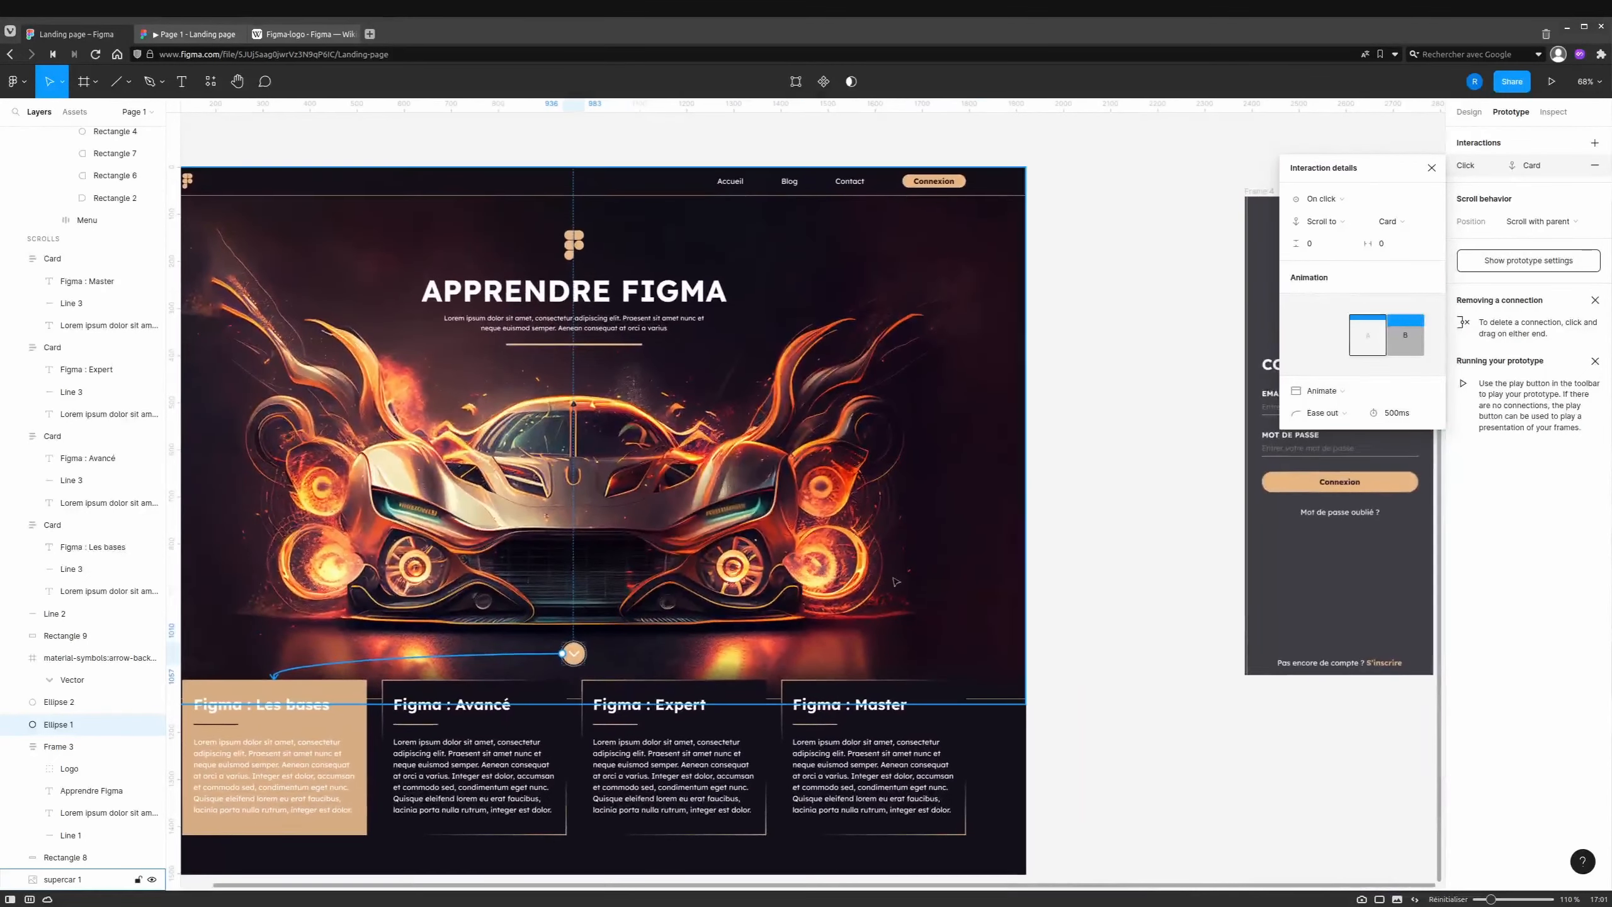
click(1066, 493)
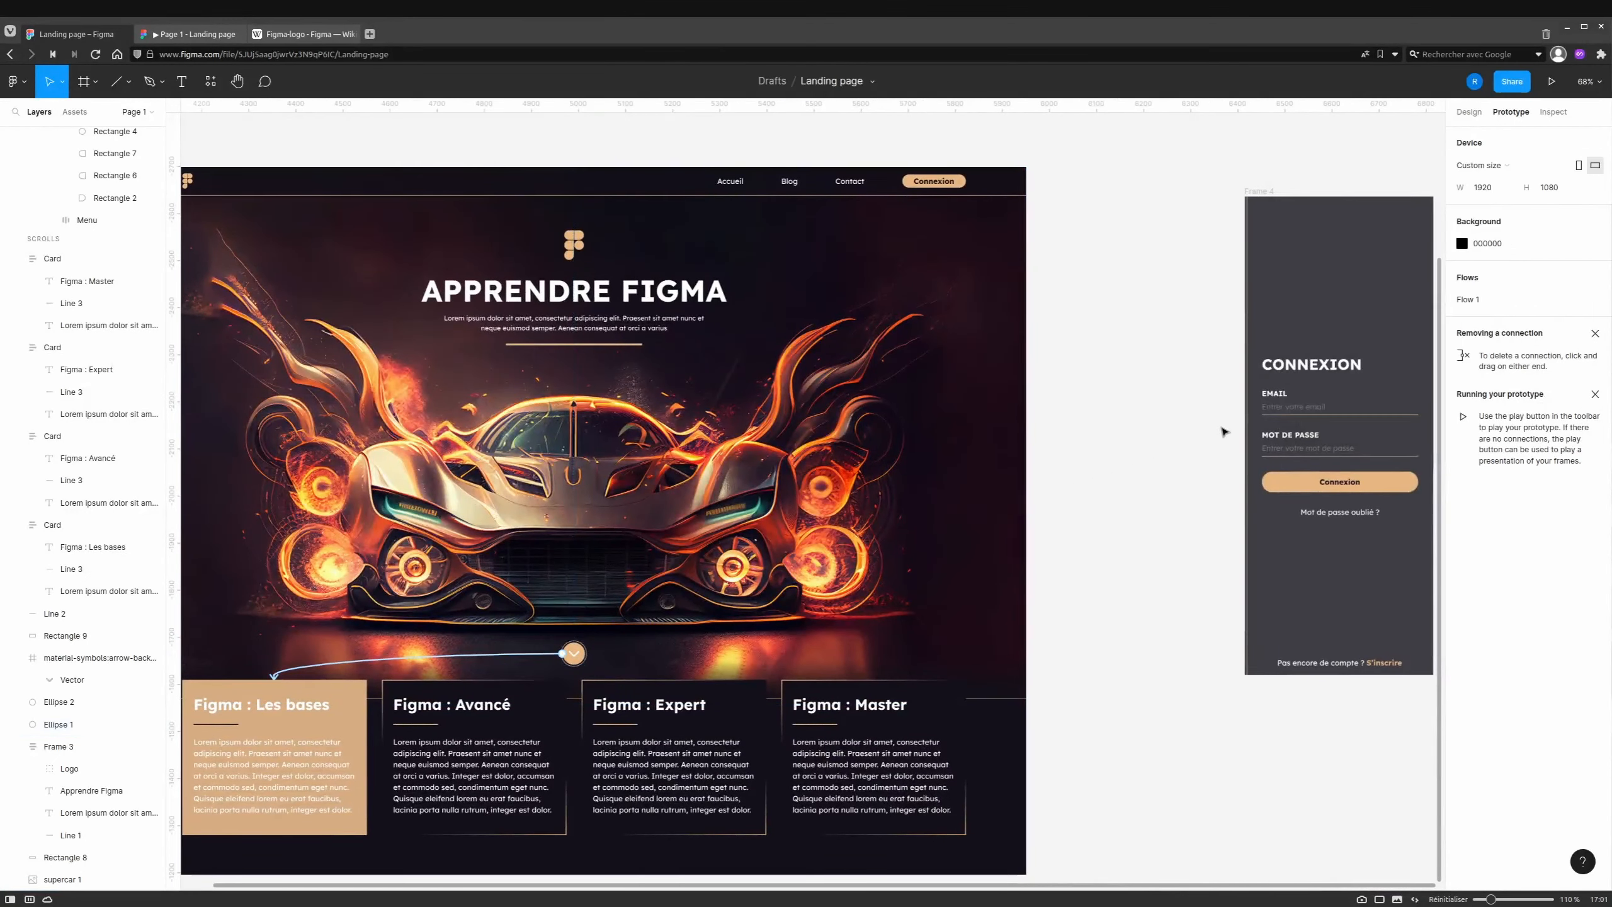
click(960, 184)
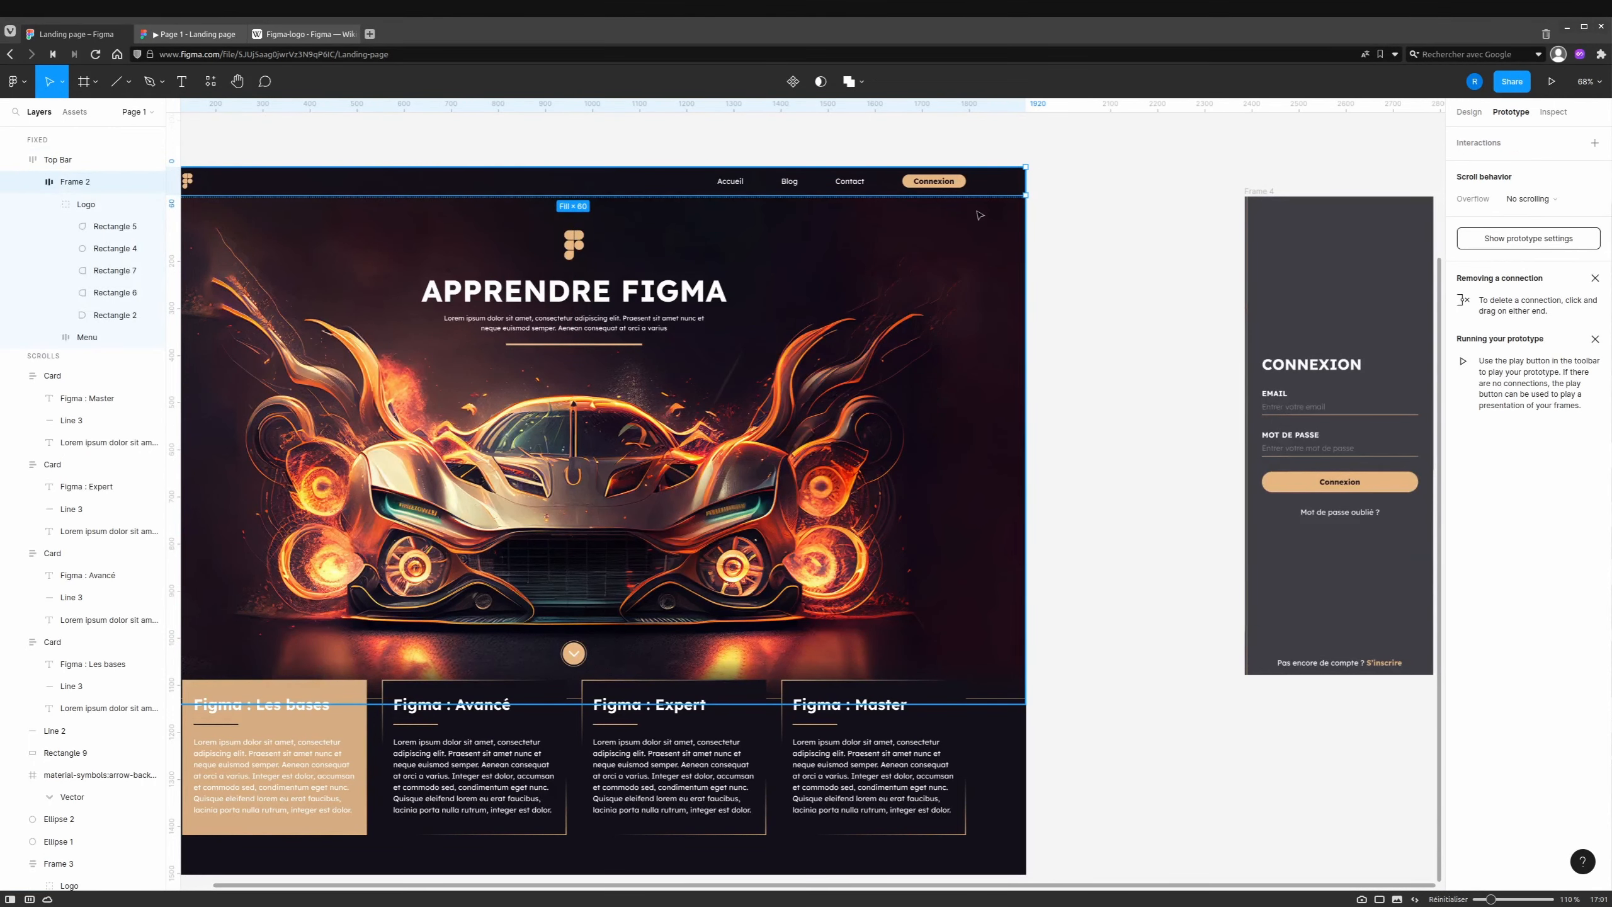
scroll(980, 215, up, 5)
scroll(1000, 450, up, 4)
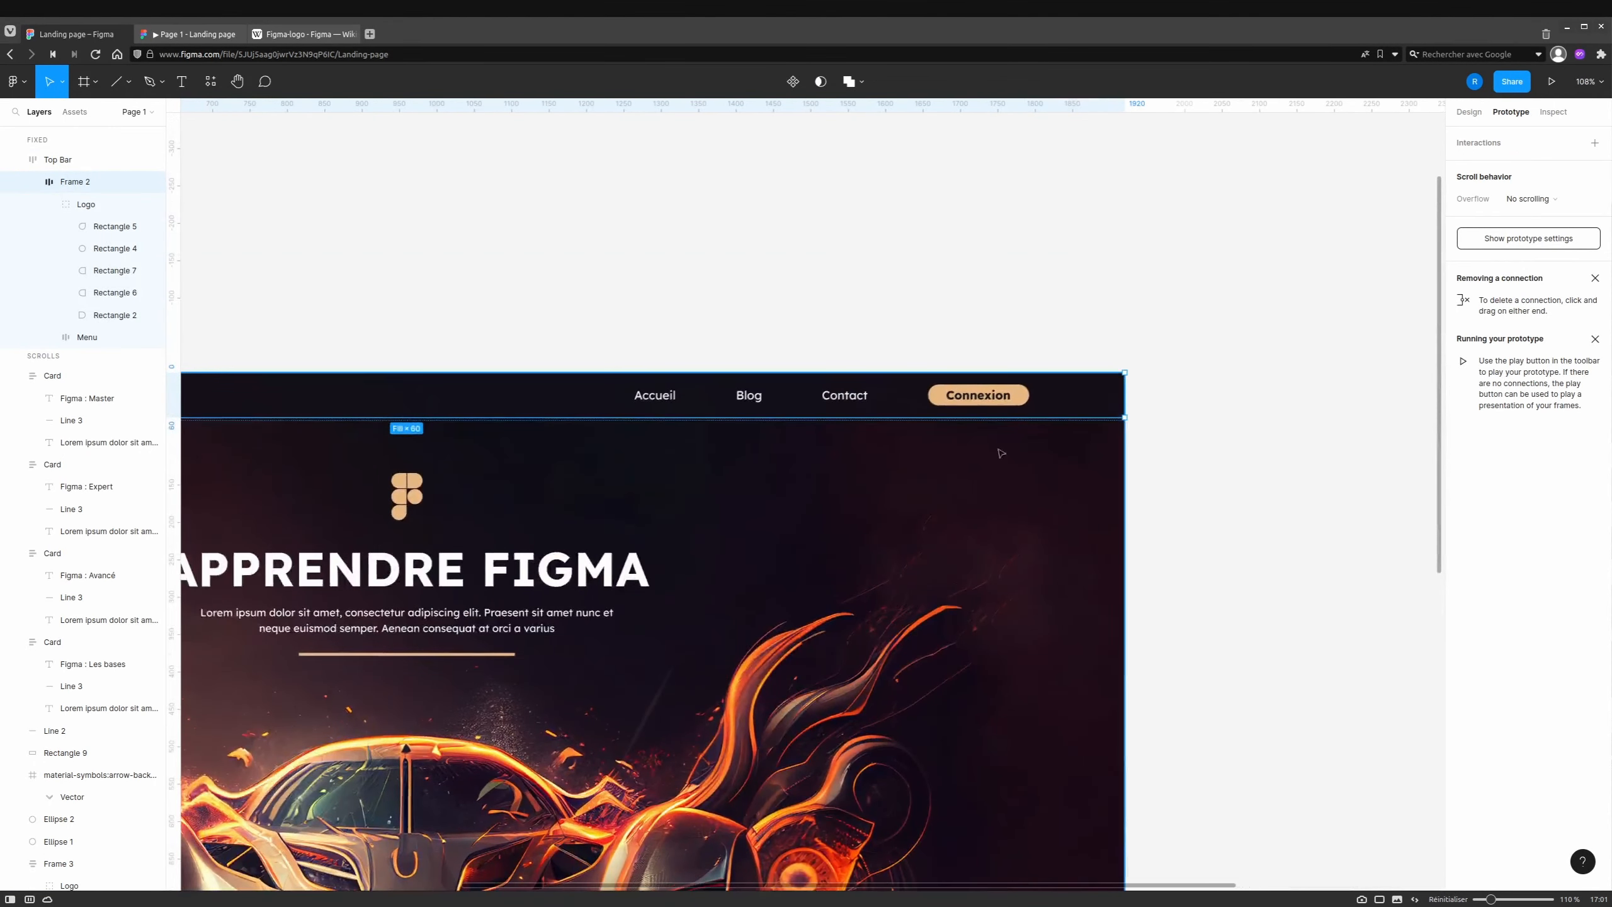
click(1023, 399)
click(1165, 467)
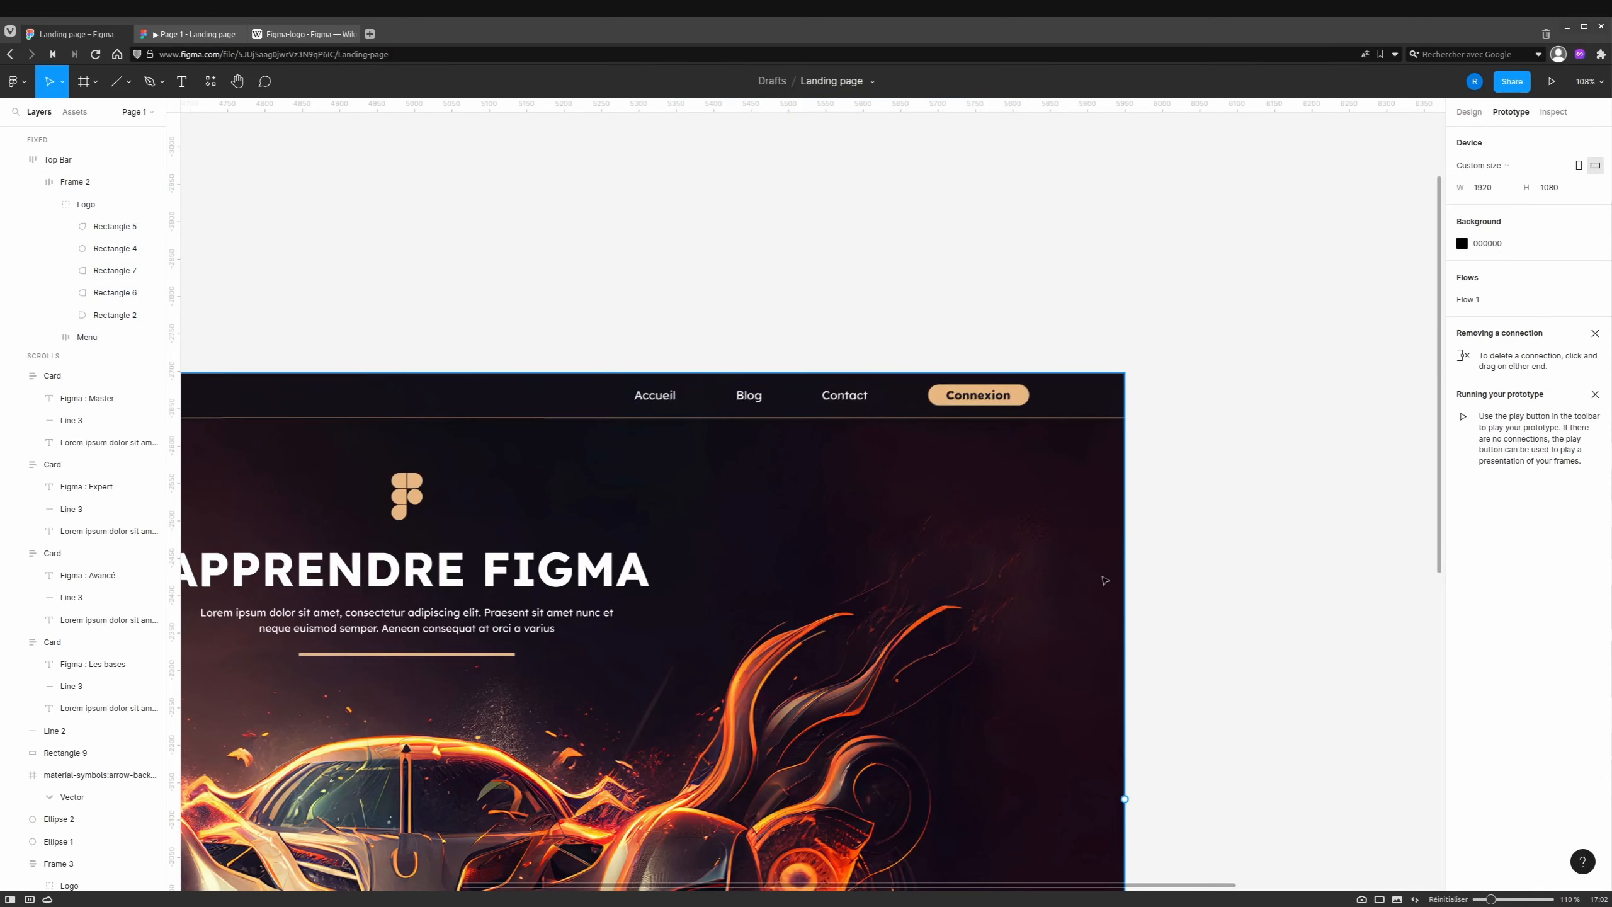
click(1023, 397)
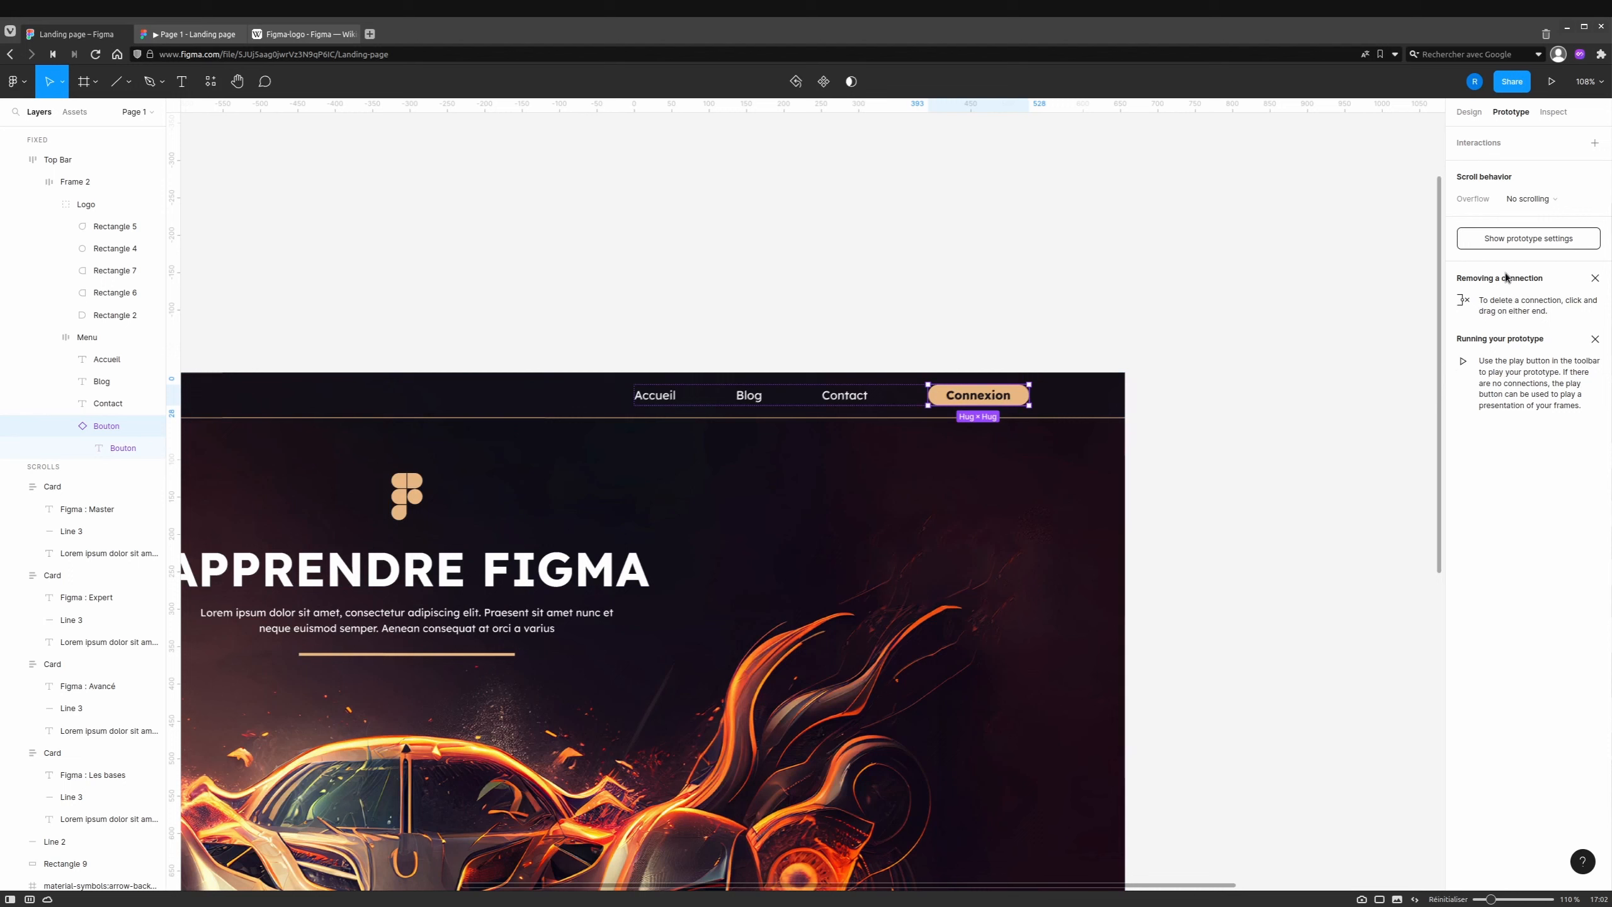
click(1594, 143)
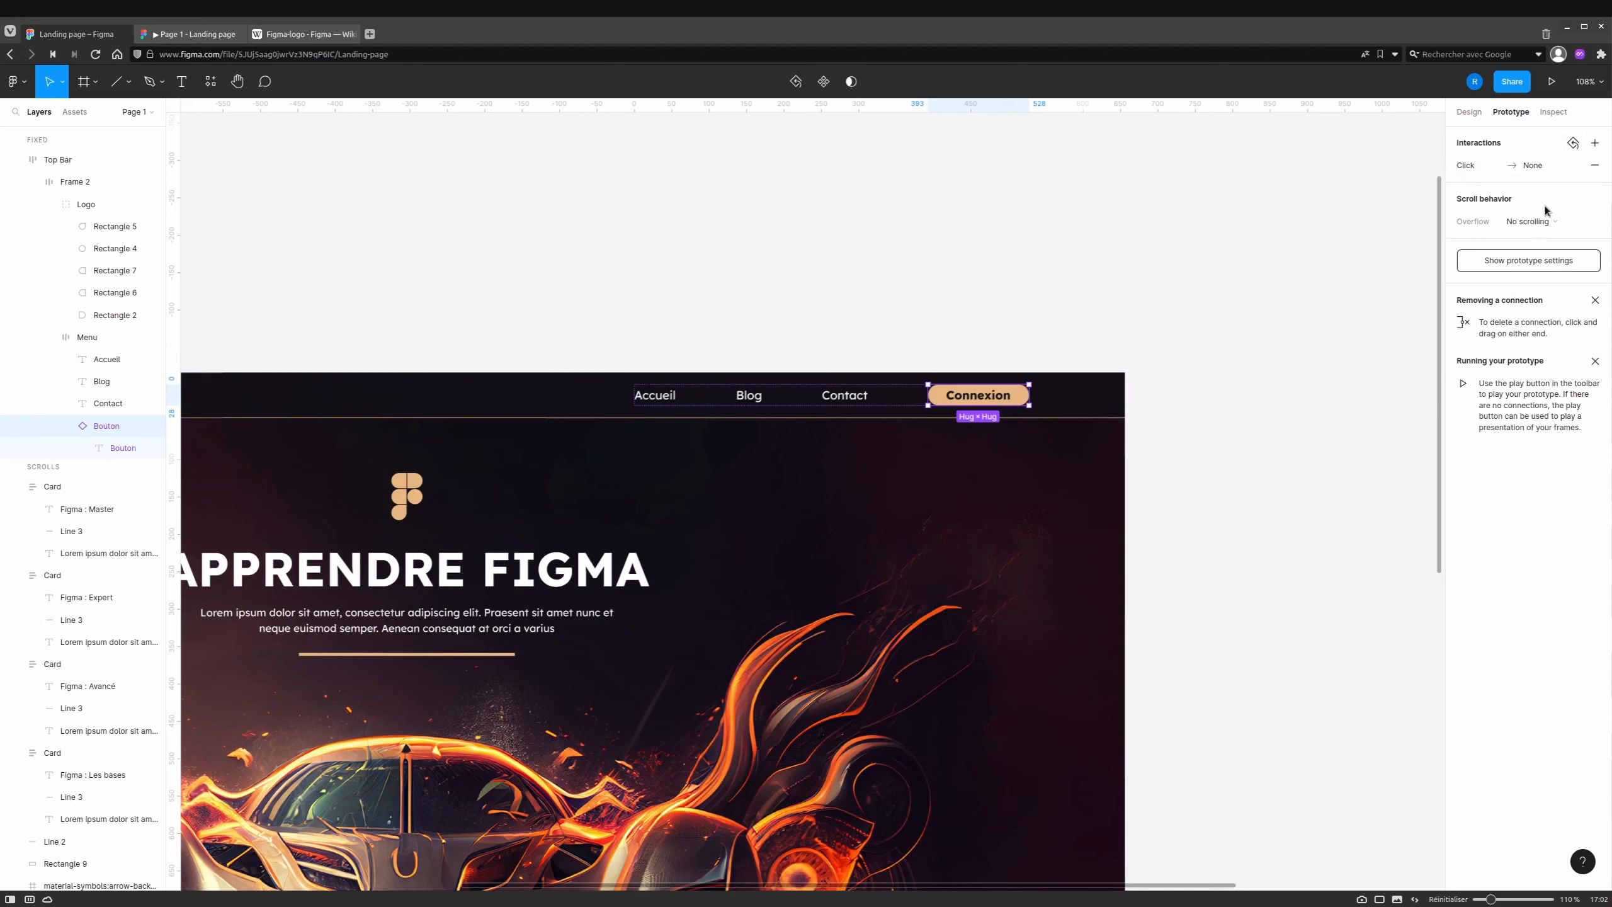
click(1479, 167)
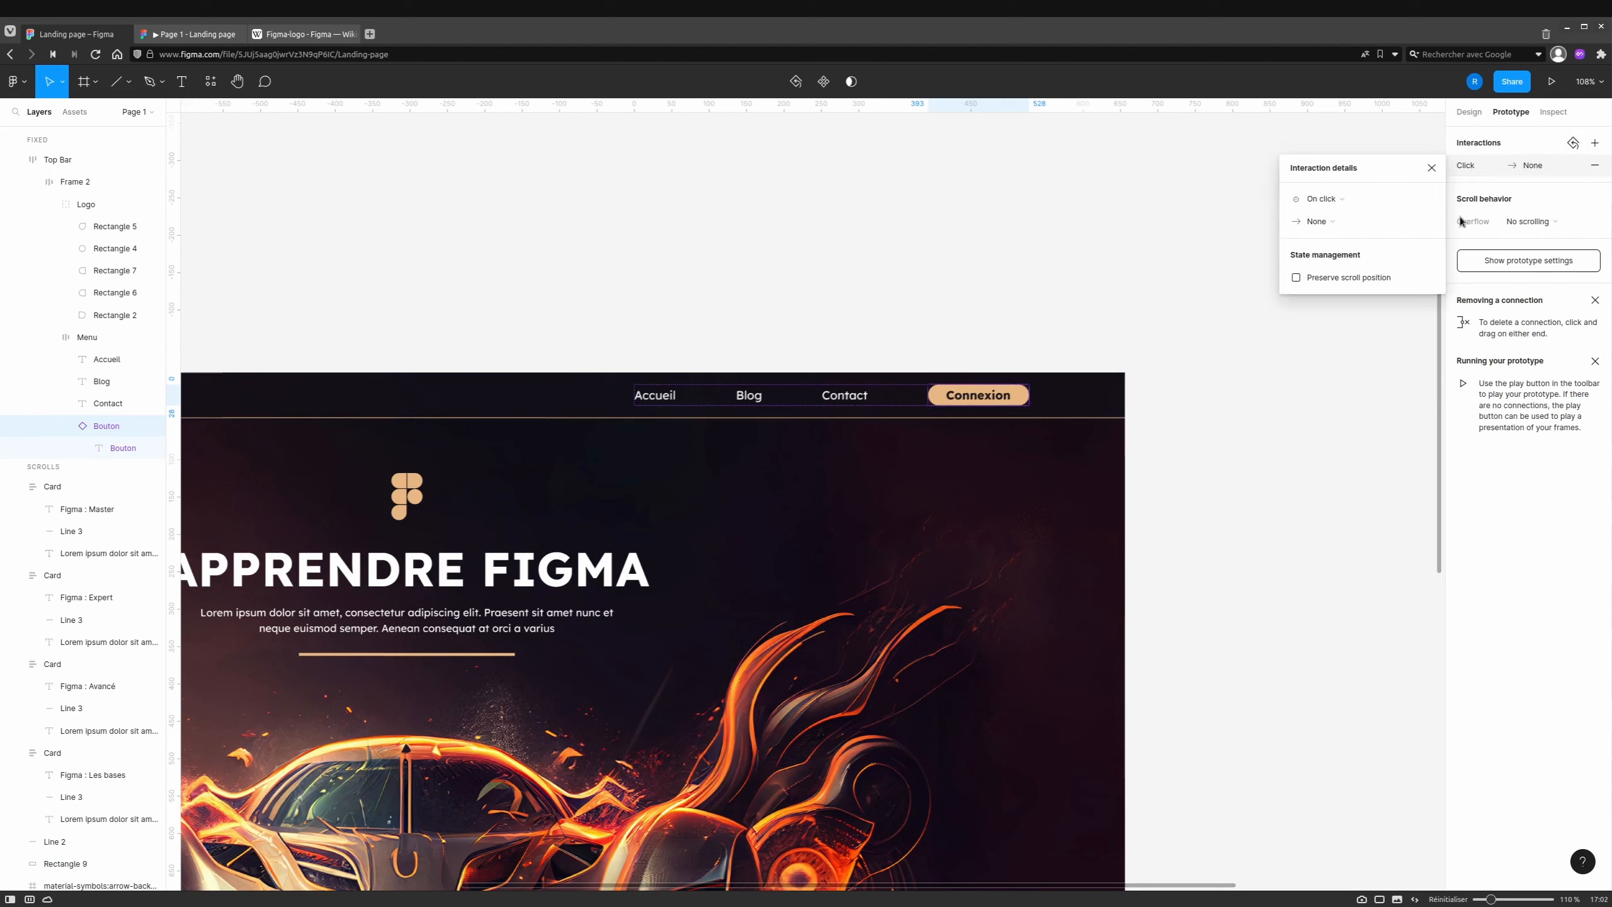
click(1328, 226)
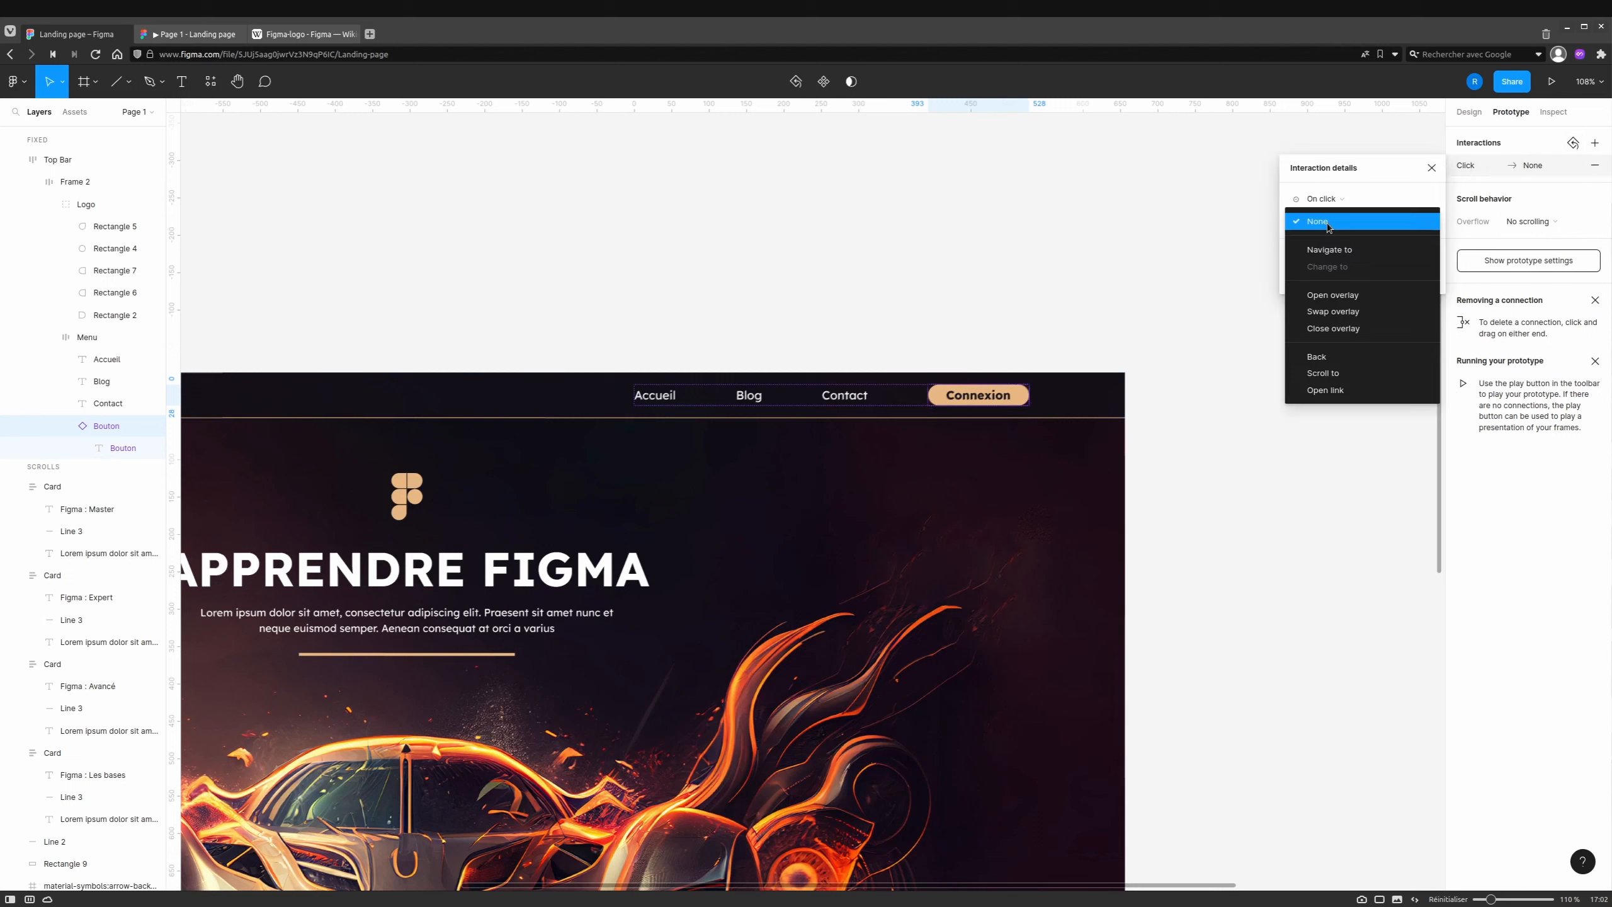
click(1344, 300)
Rename the login panel's frame, Frame 4, as Overlay.
scroll(1251, 304, down, 3)
scroll(1251, 304, right, 3)
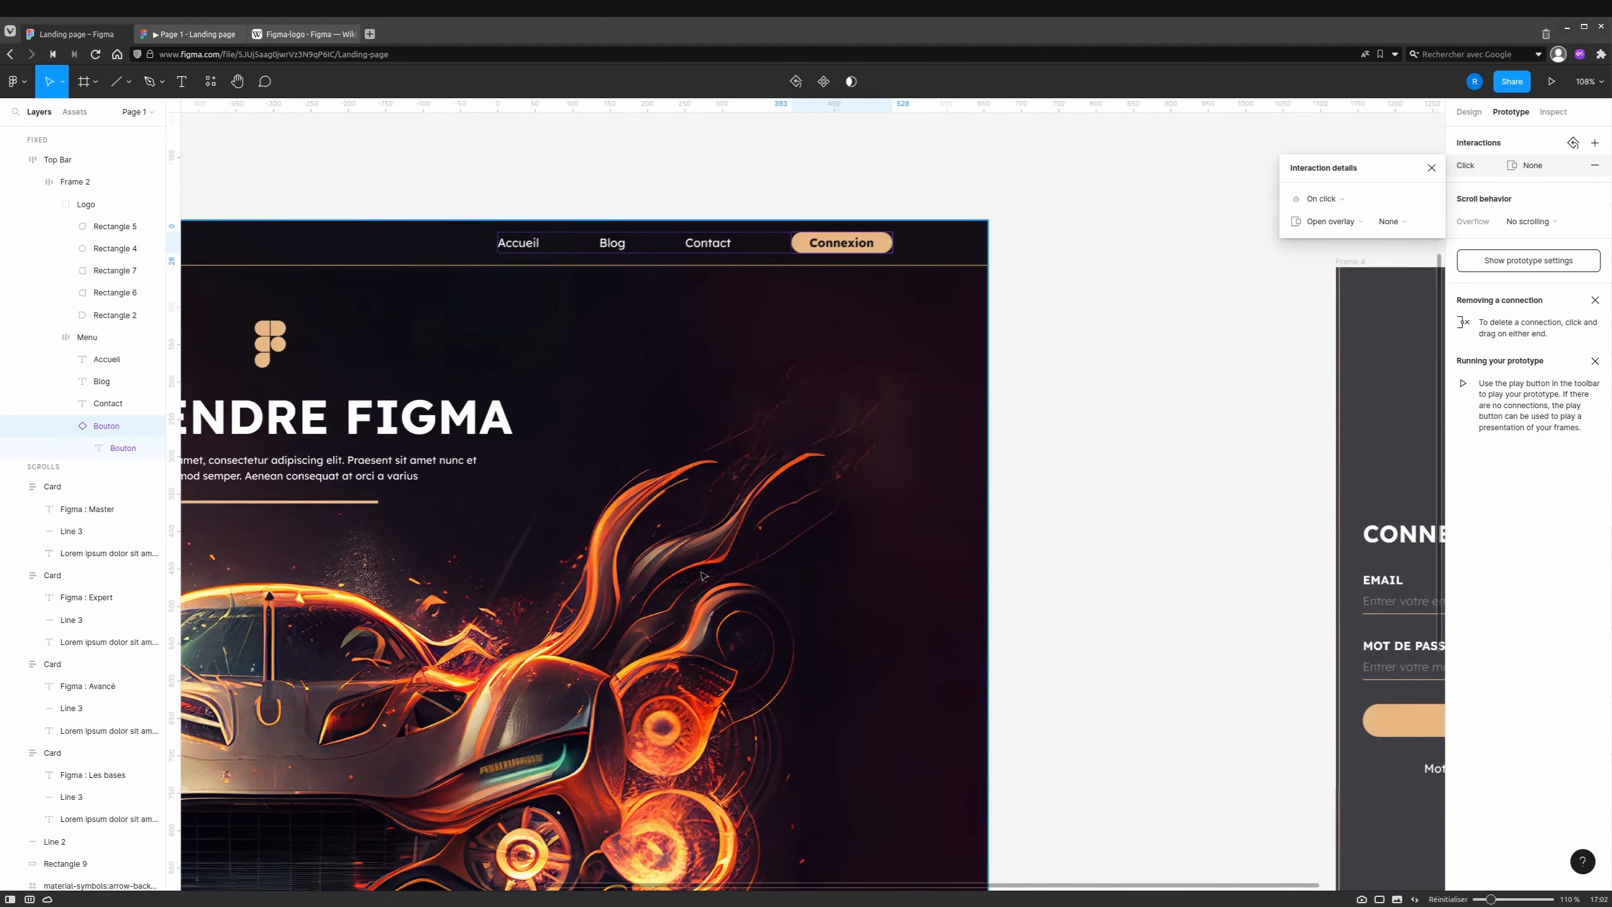
click(1402, 222)
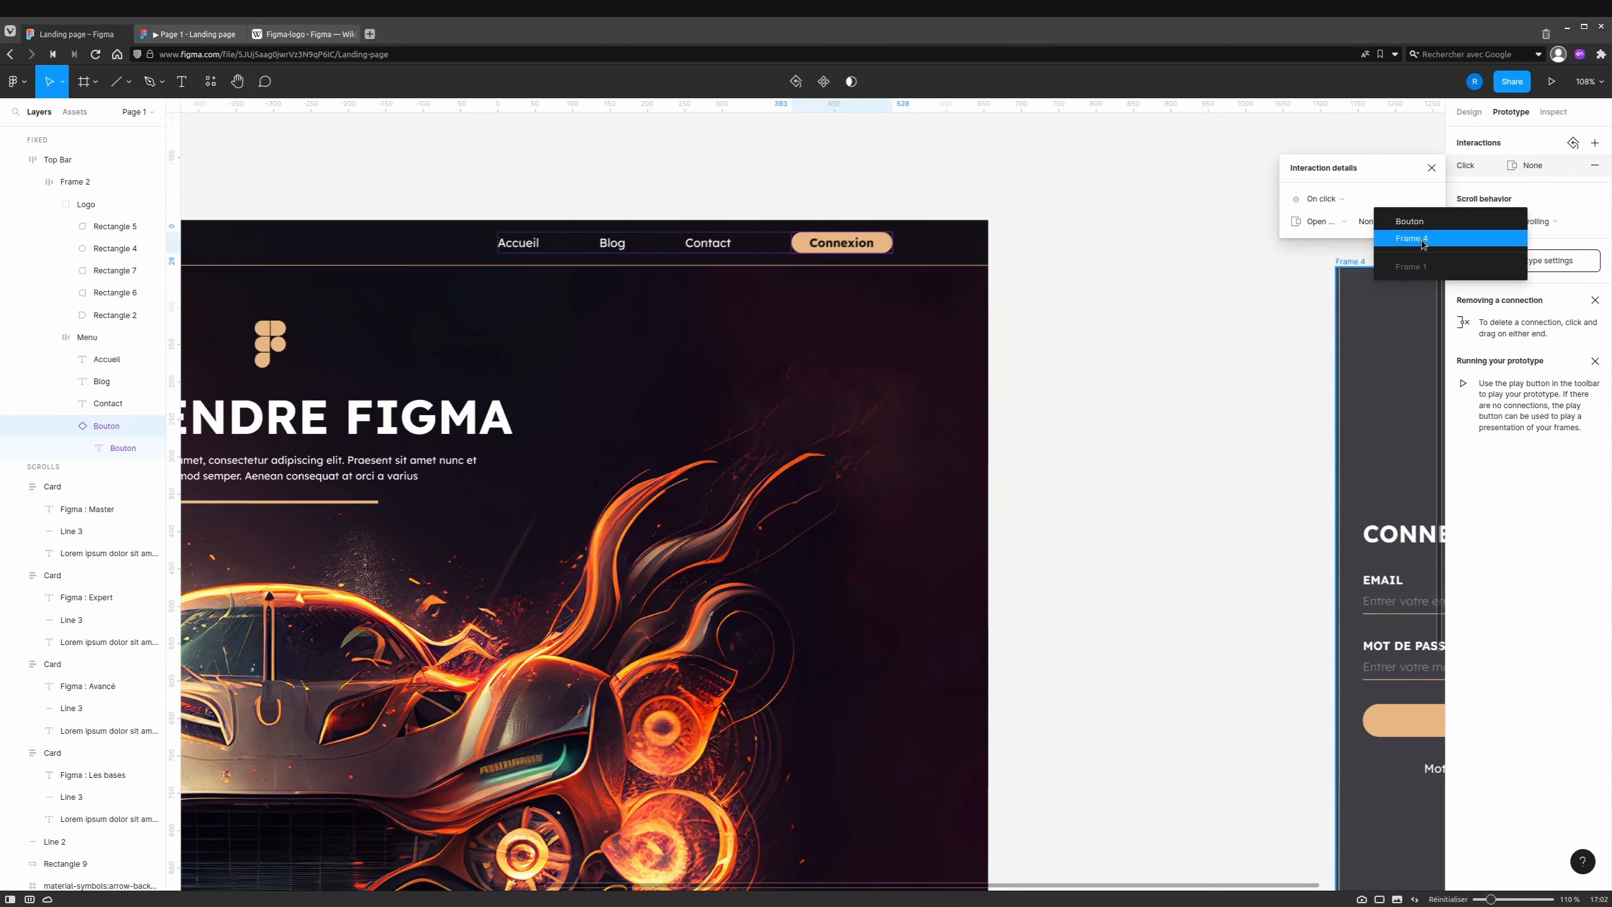
click(1136, 443)
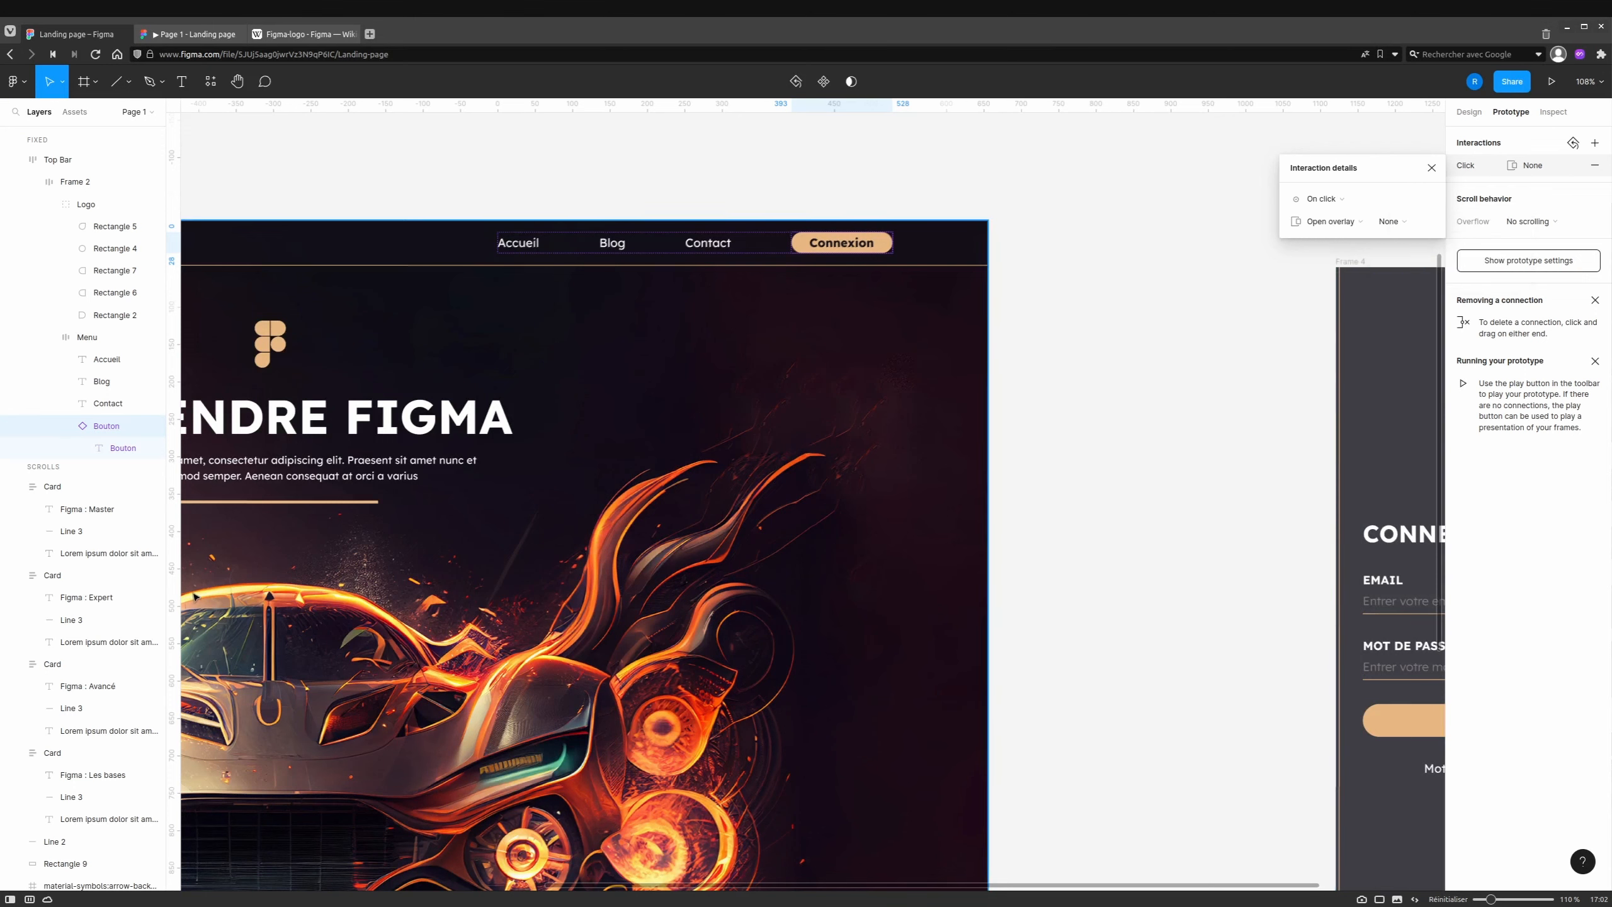
scroll(107, 248, up, 6)
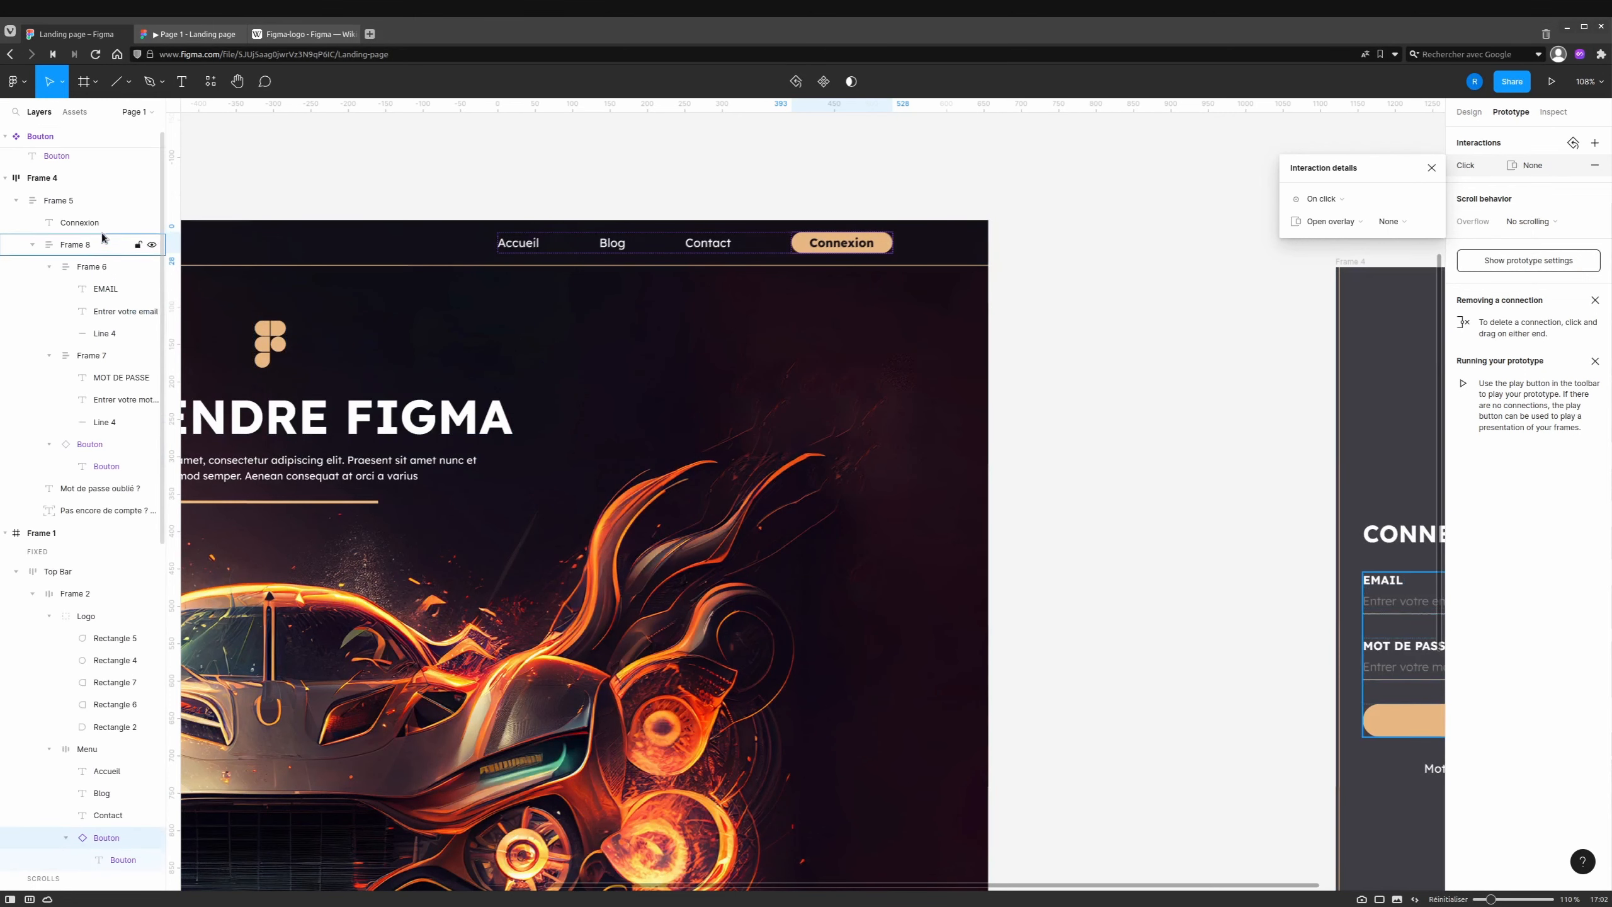
click(53, 181)
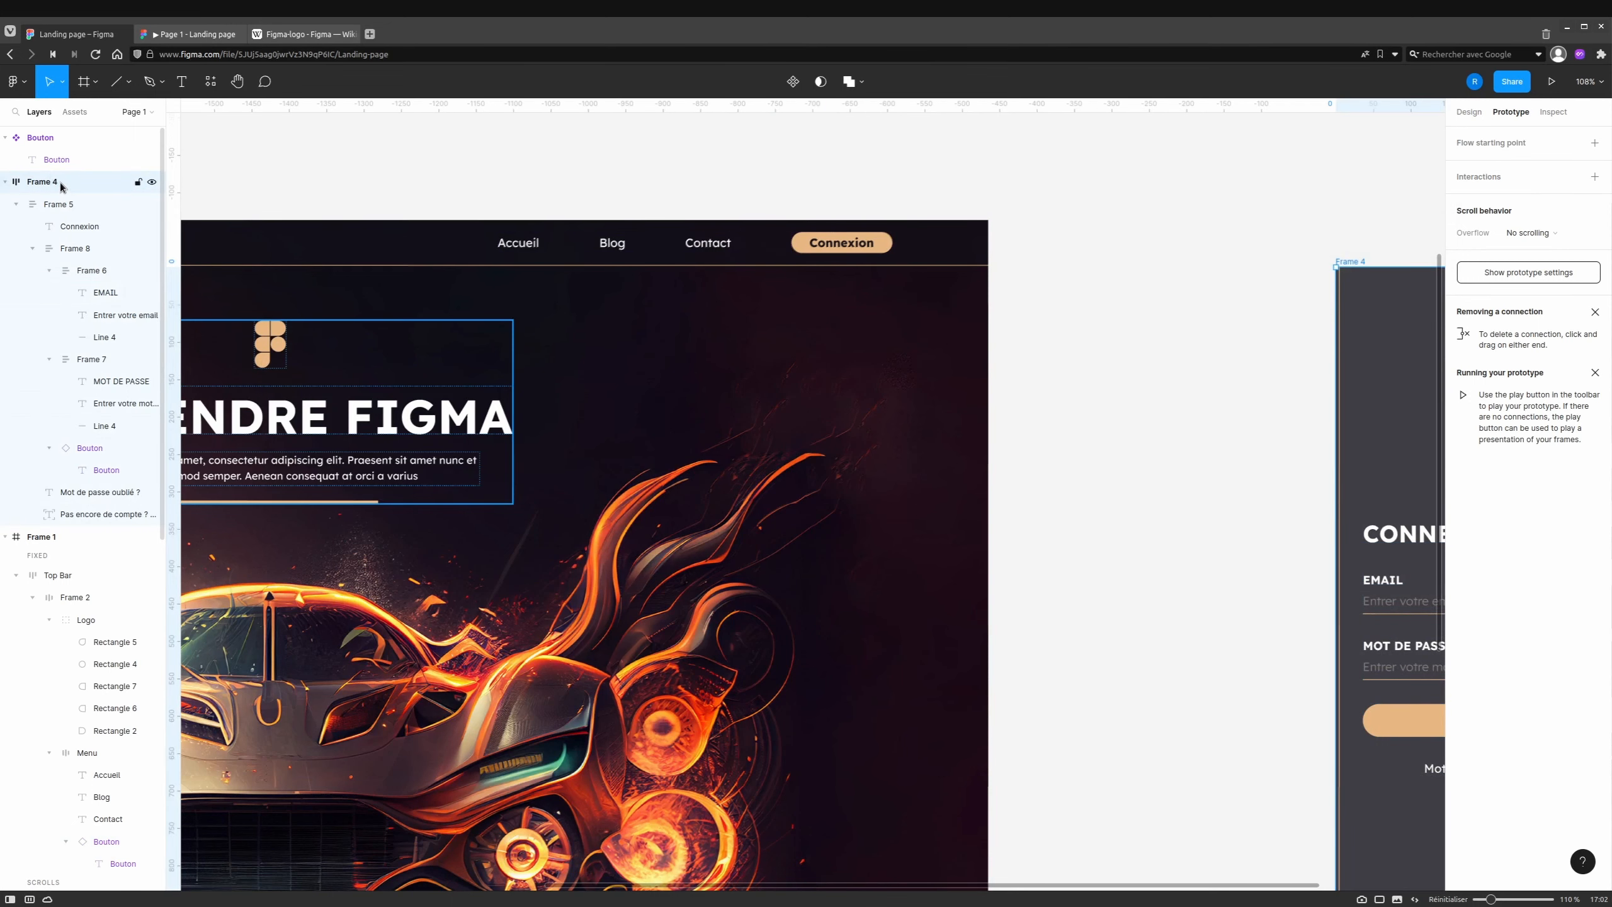
double_click(60, 182)
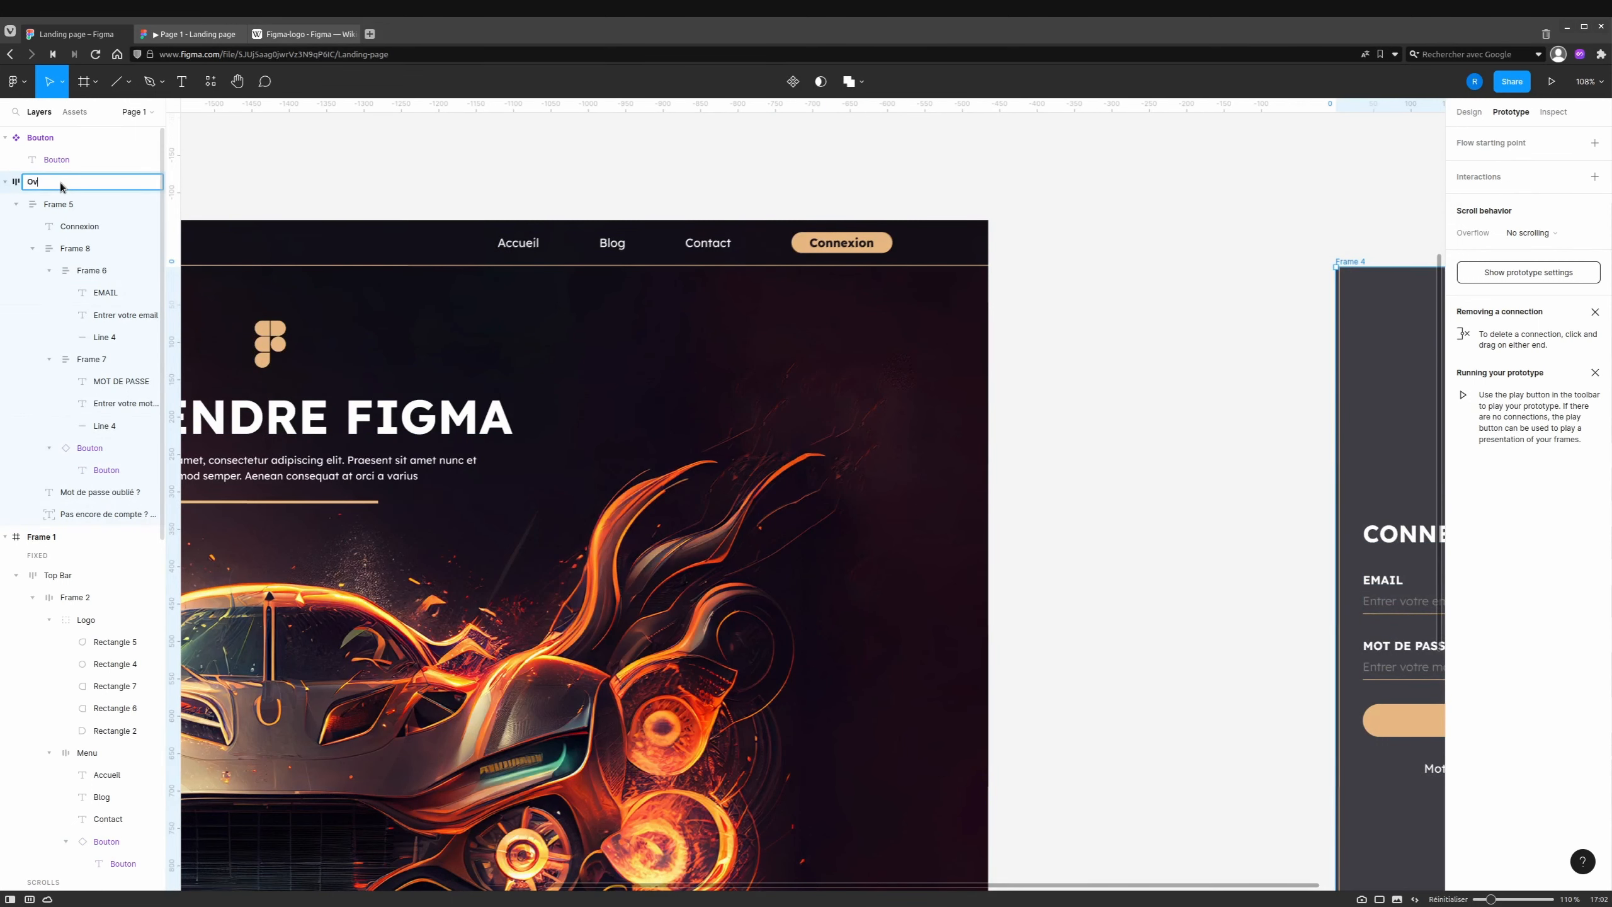
key(Return)
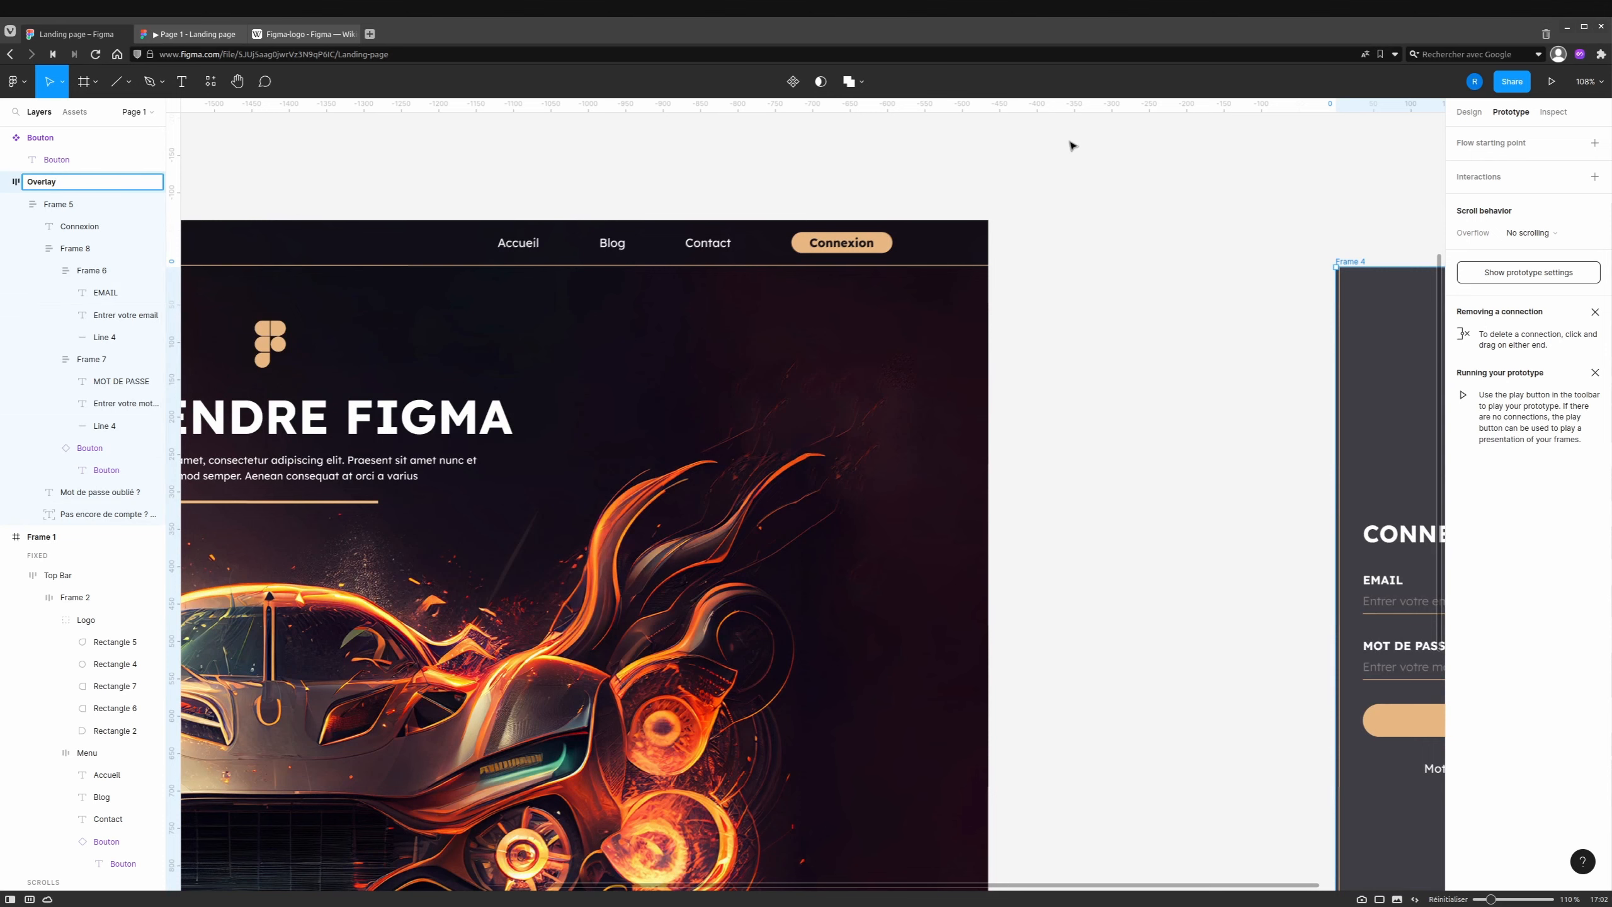
click(1078, 142)
Set the top bar Connexion button's overlay destination to the Overlay frame and preview the login panel opening.
click(885, 246)
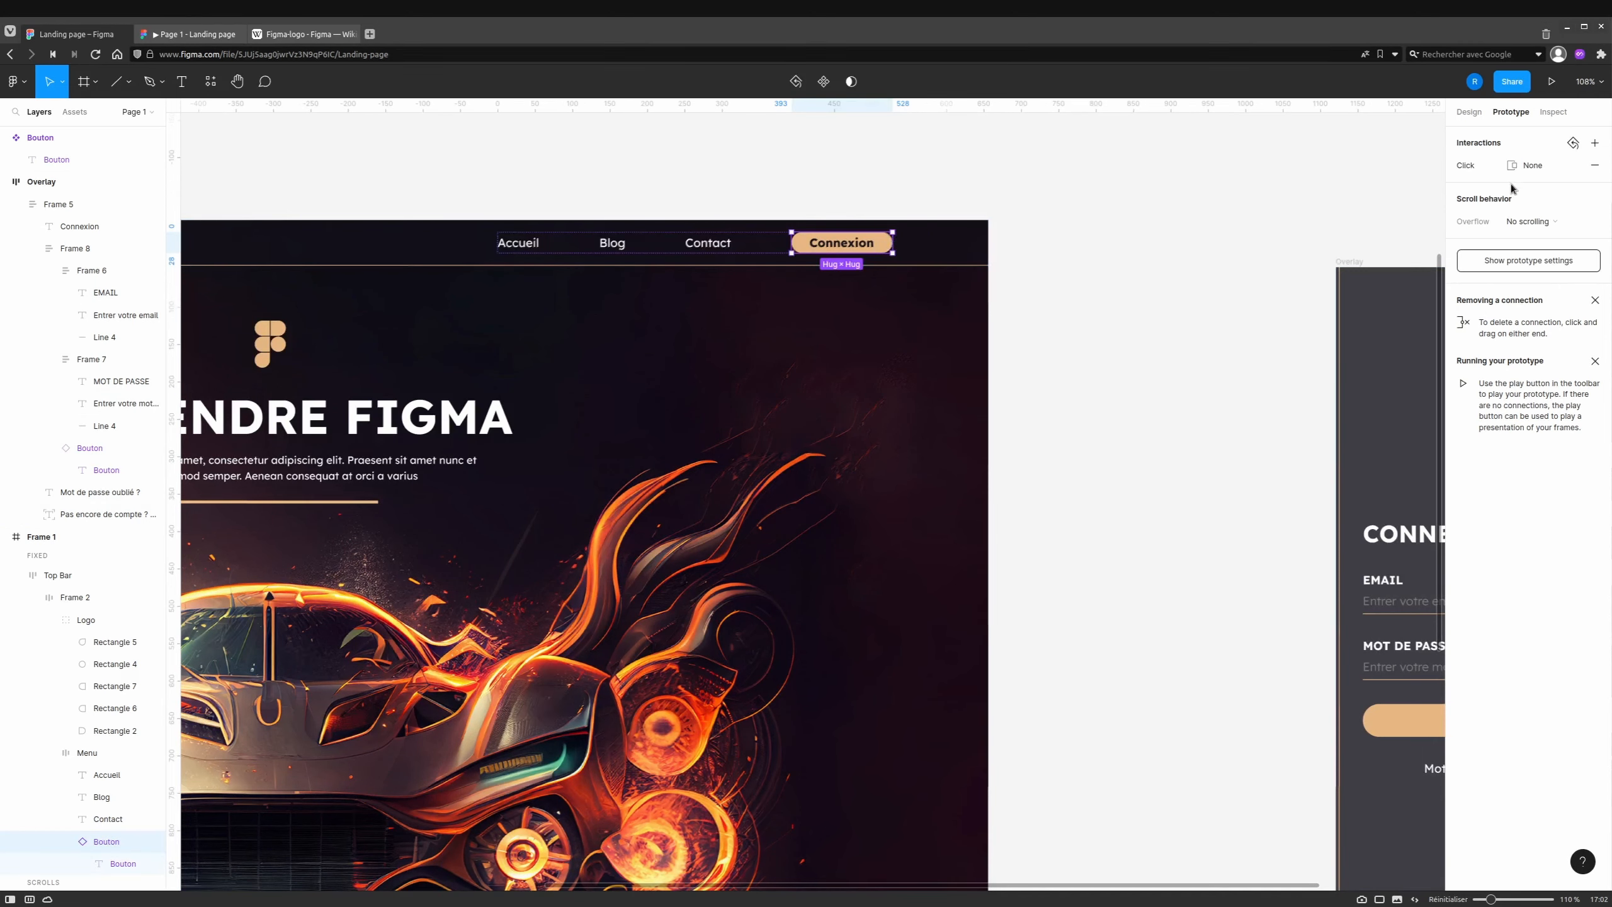
click(1529, 164)
click(1384, 221)
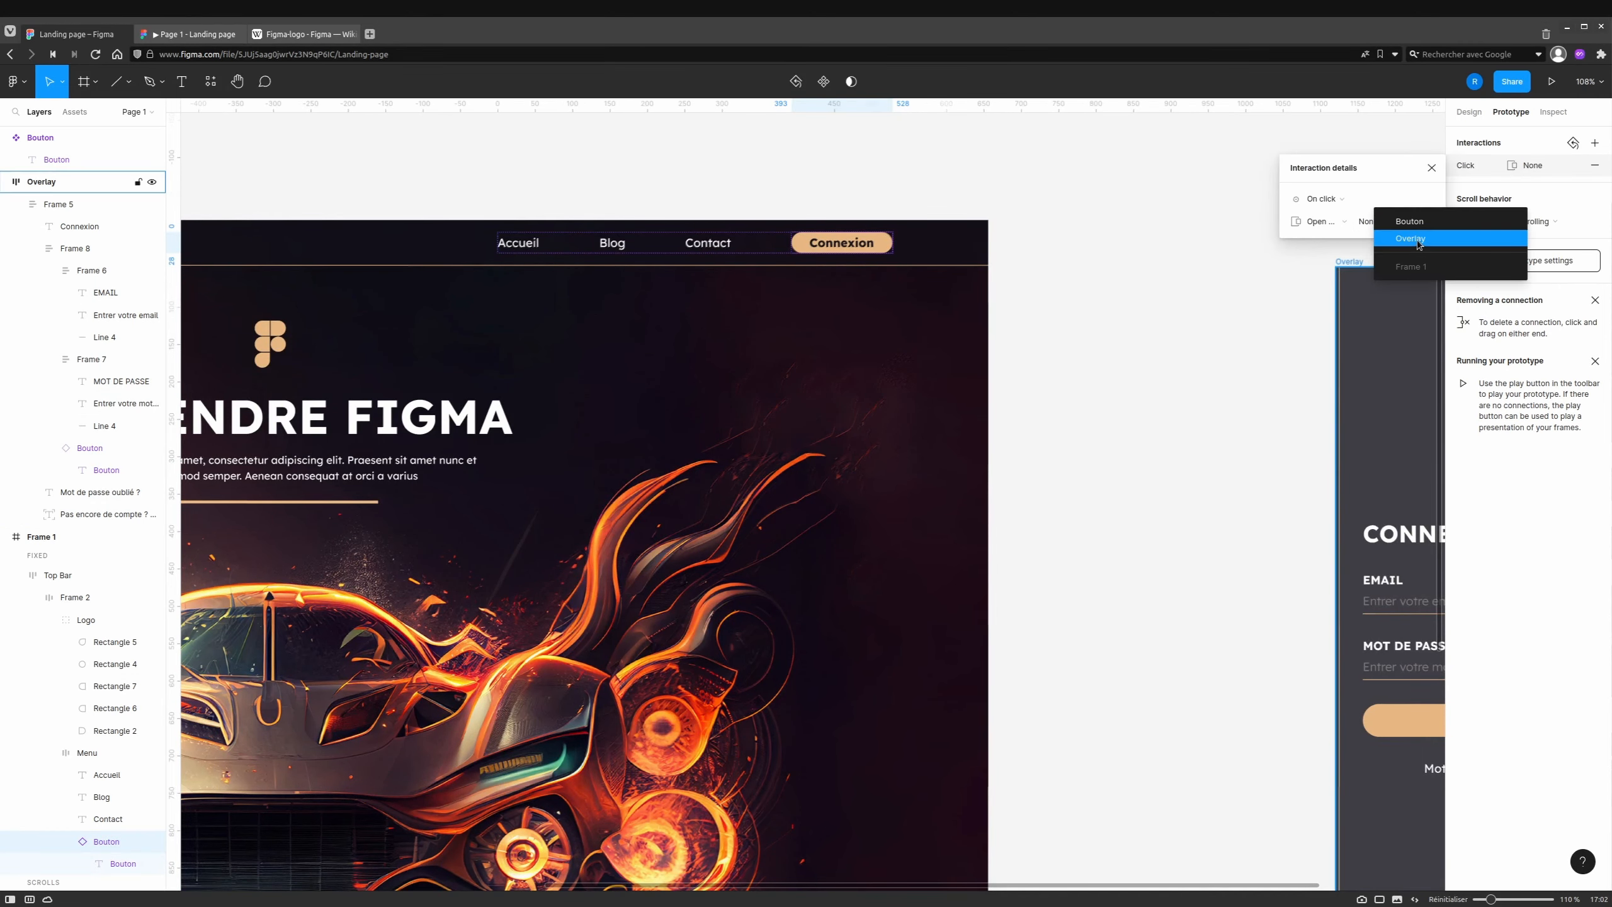
click(1429, 239)
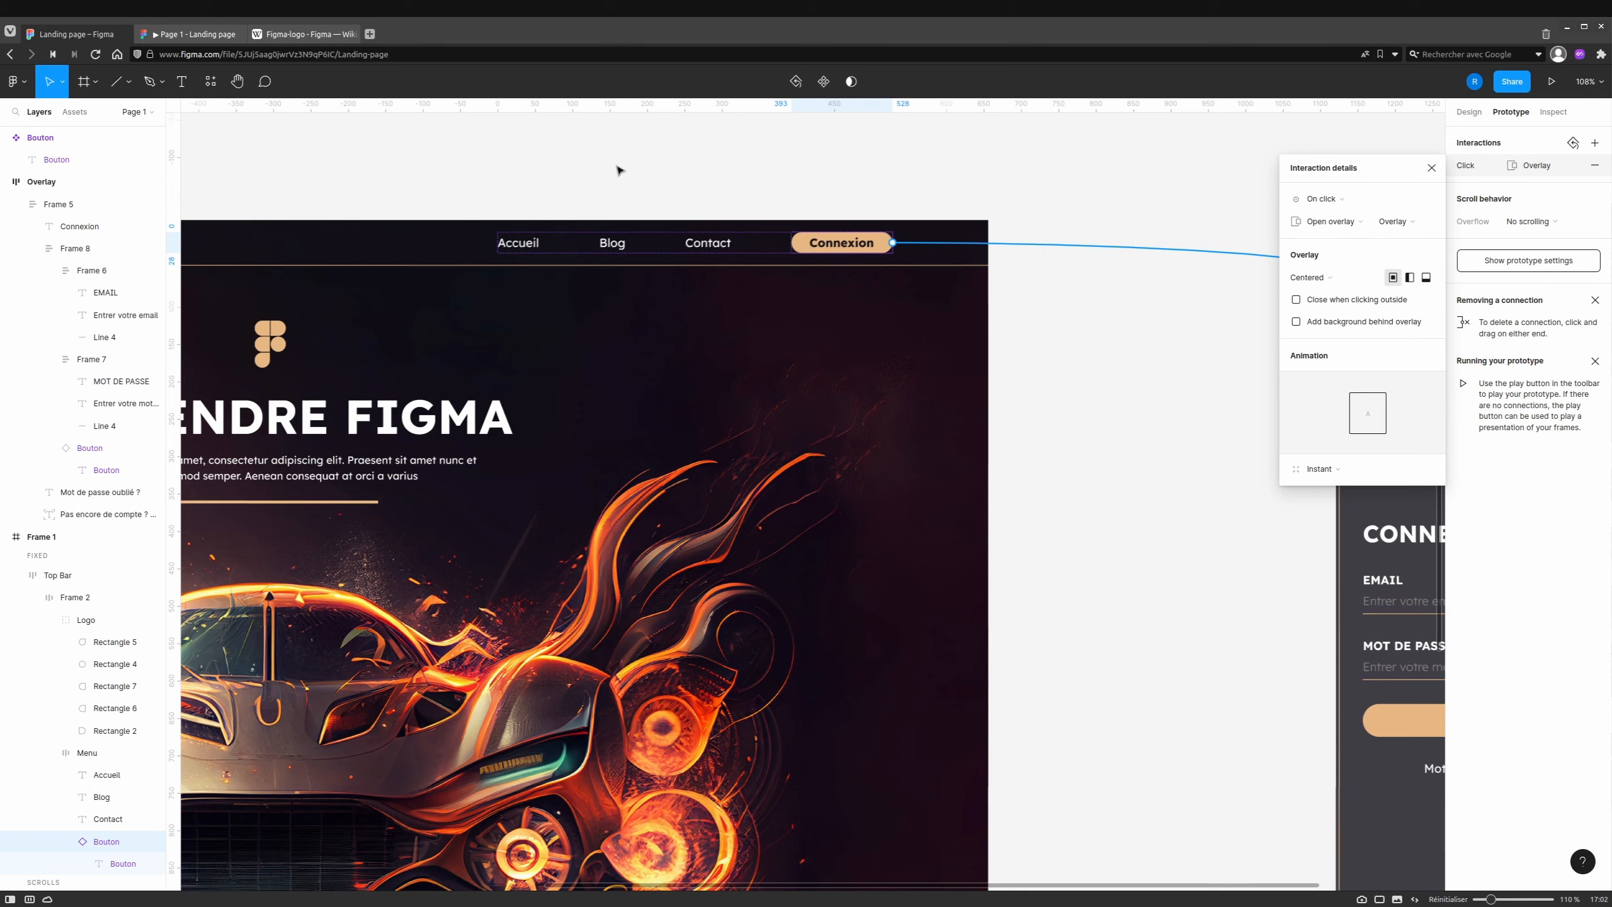
click(190, 33)
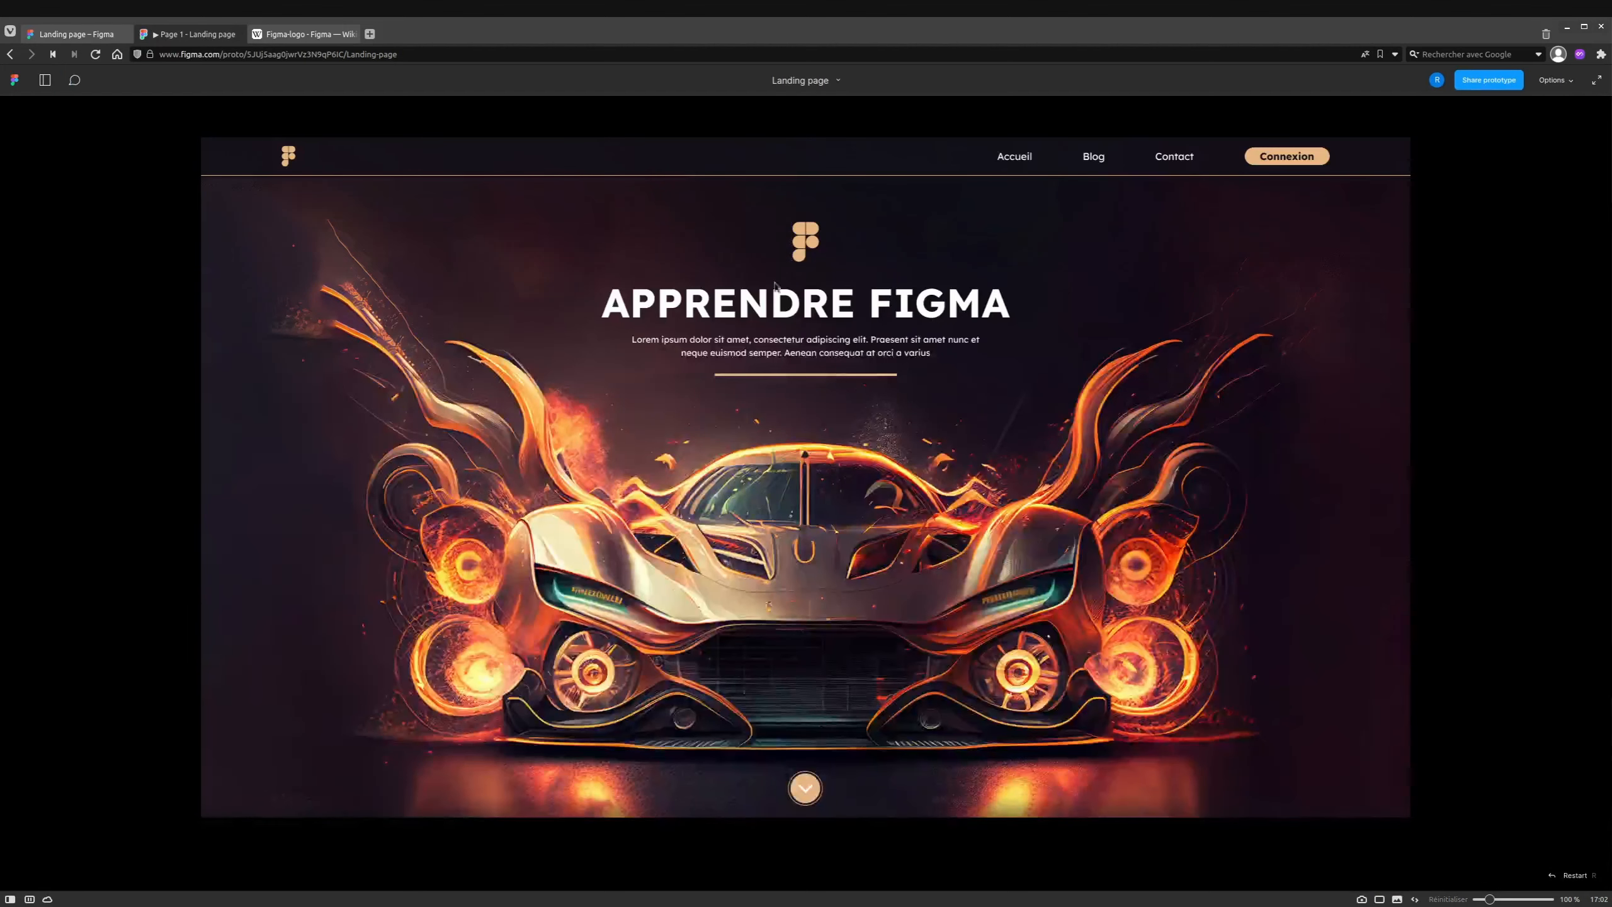
click(1258, 157)
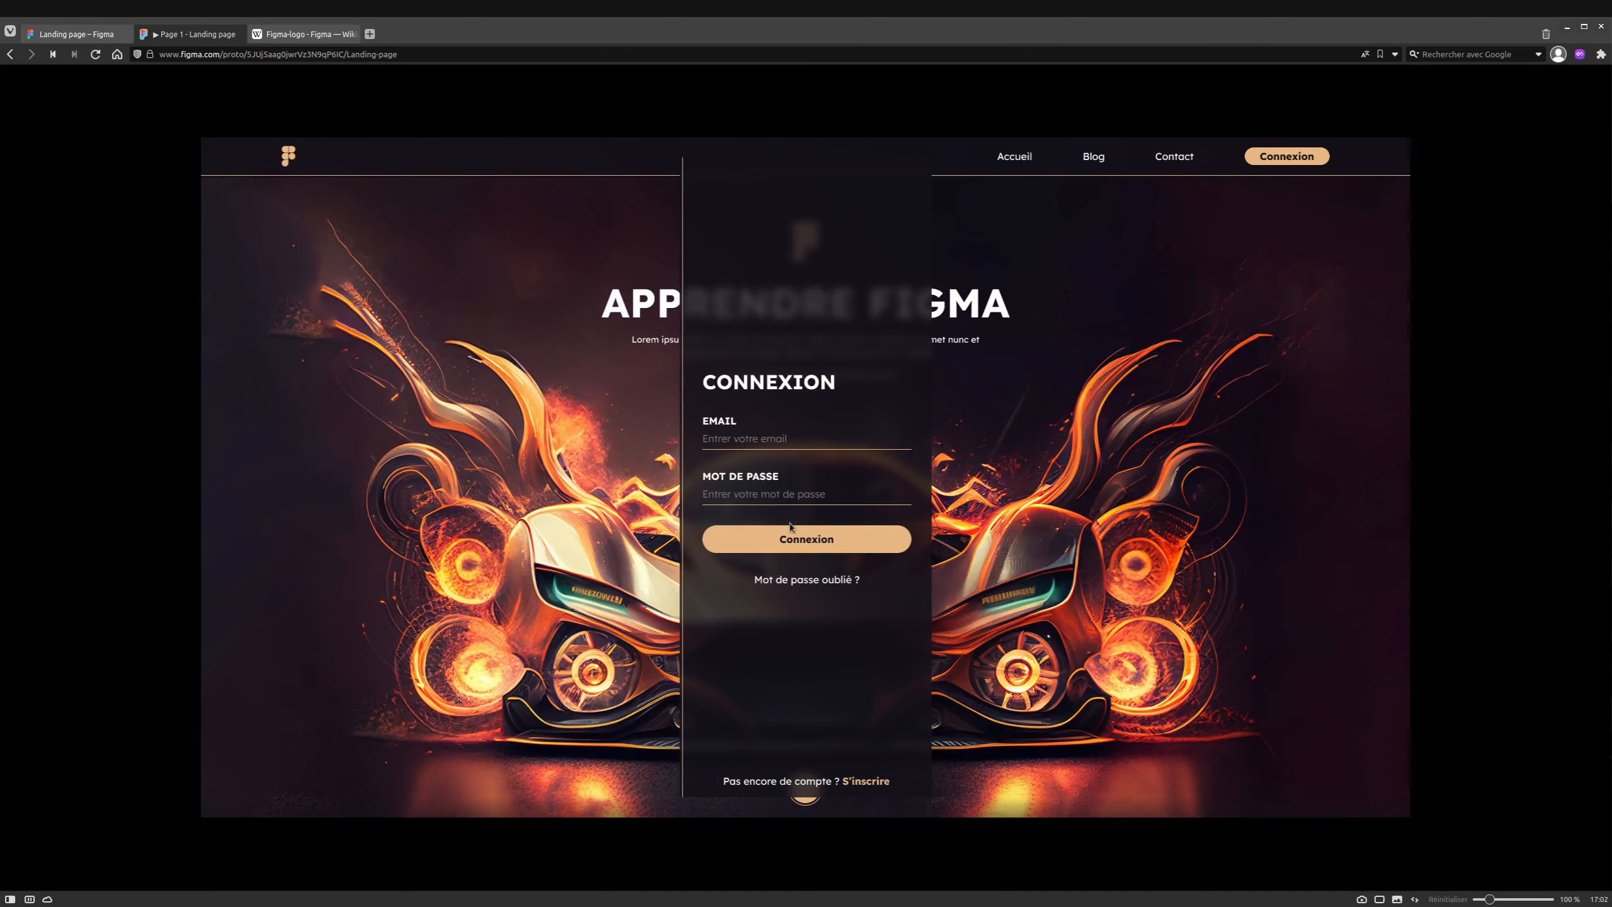
Set the overlay position of the Connexion interaction to Bottom right.
click(76, 34)
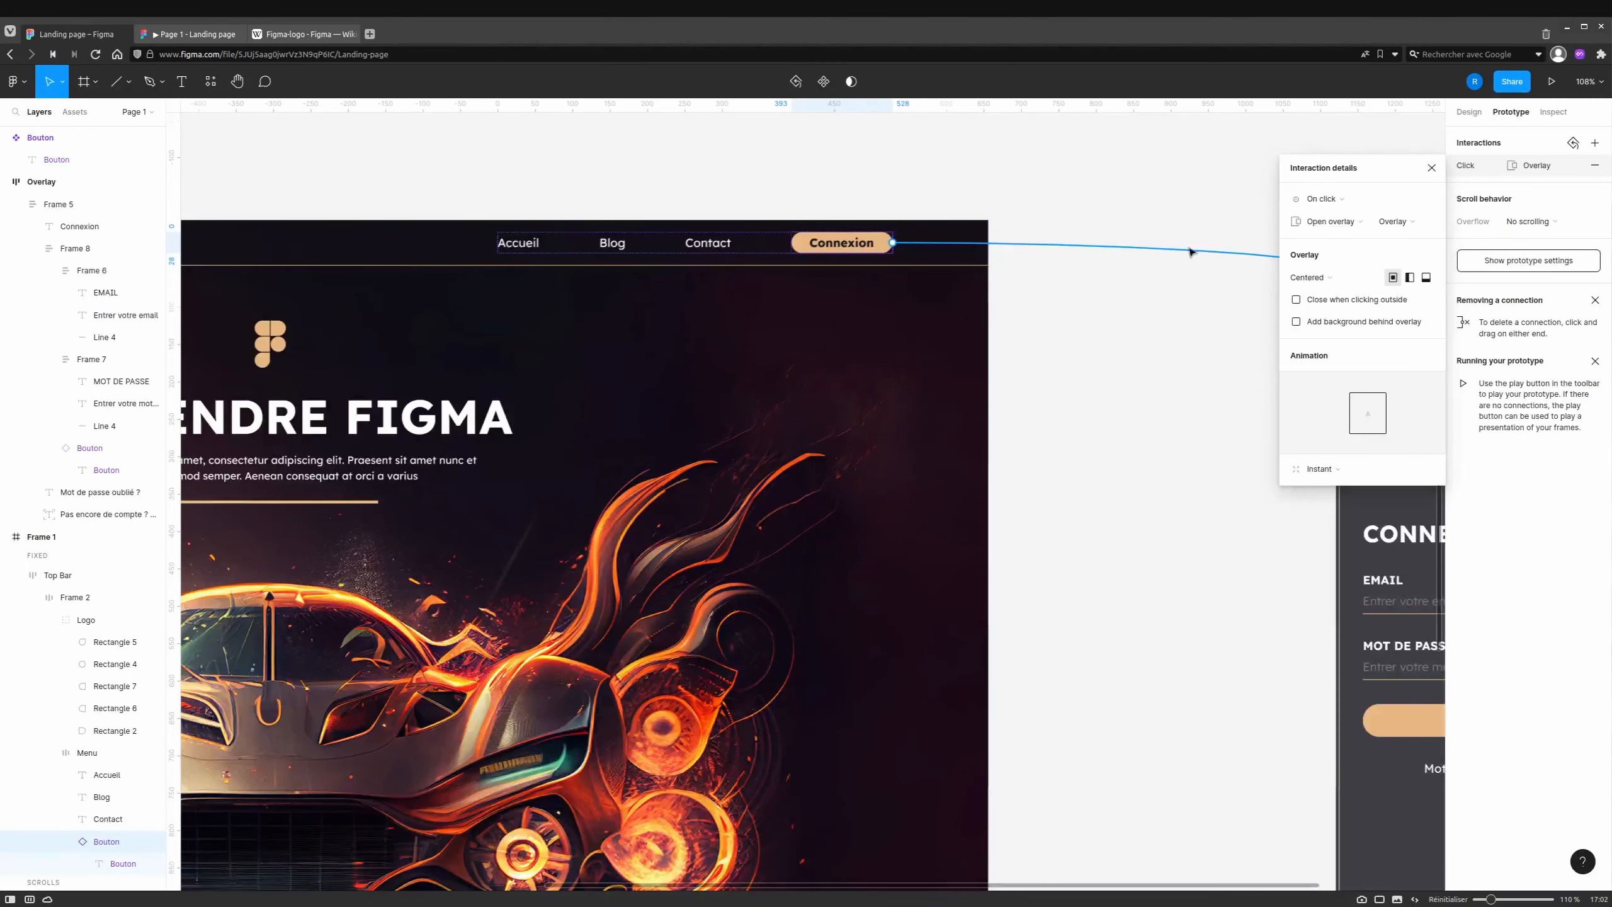
click(1410, 277)
click(1339, 279)
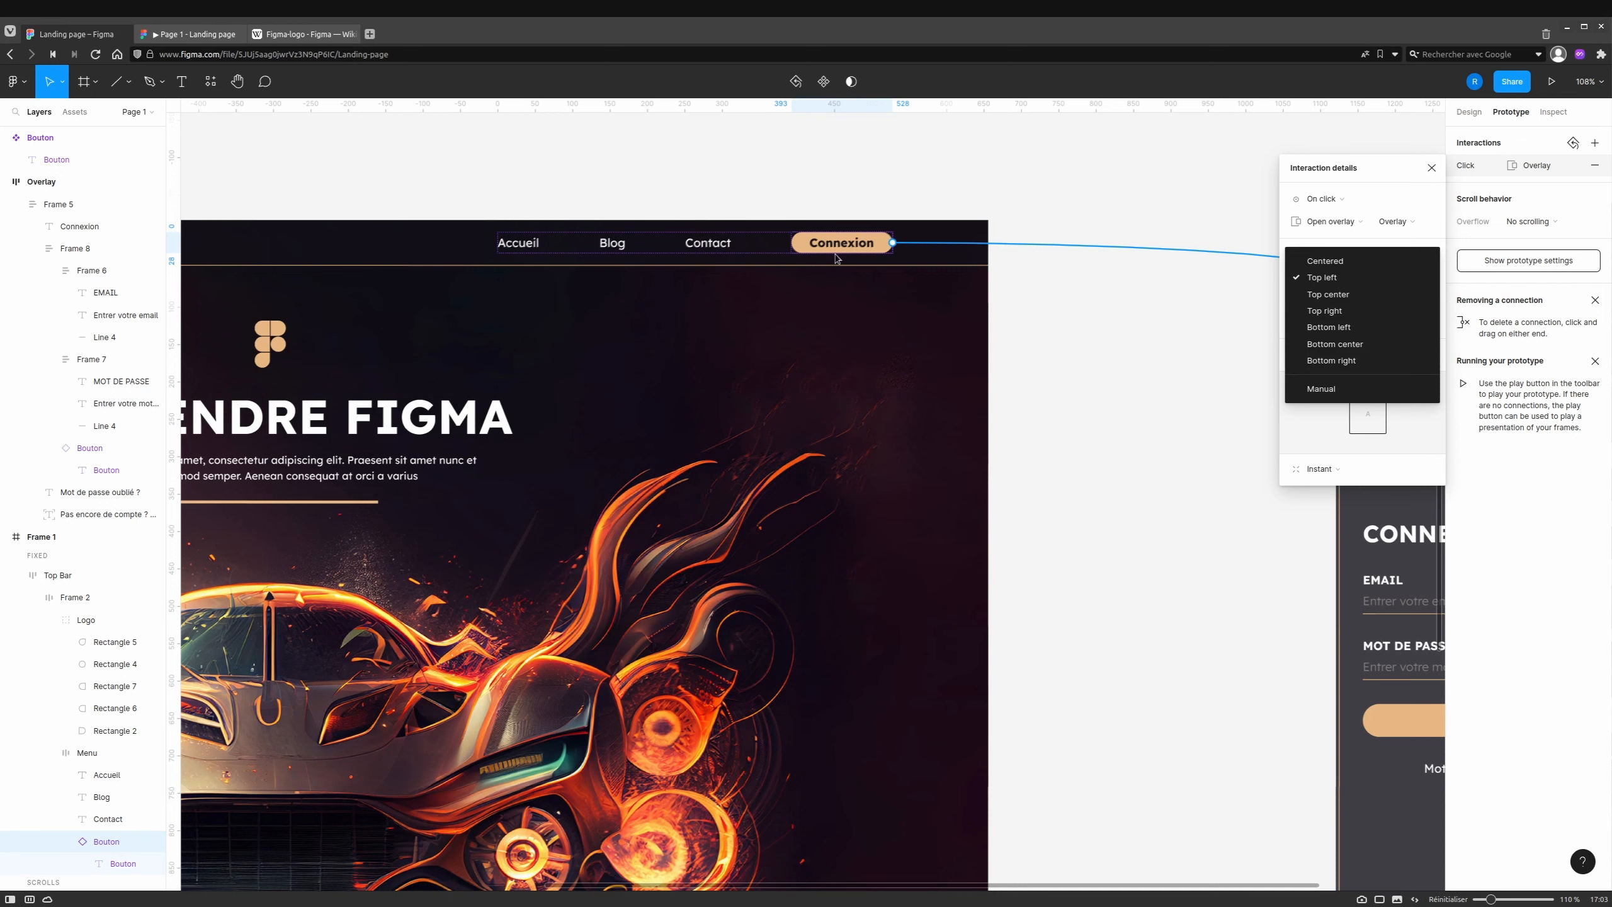
click(1344, 361)
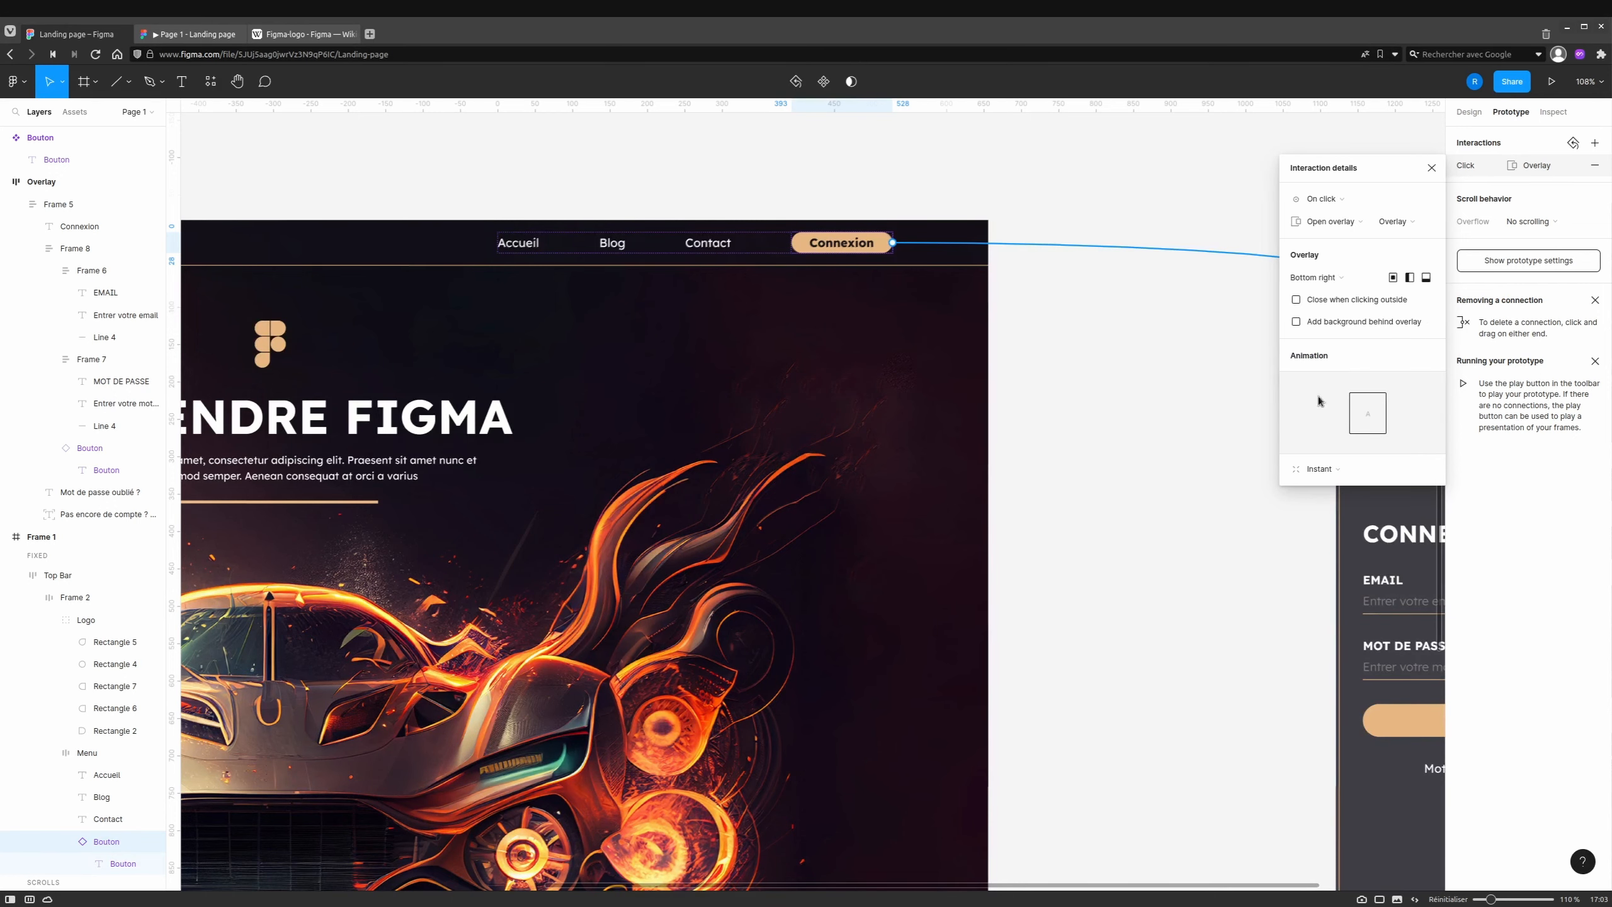
Preview the prototype and check the login panel's placement while scrolling the page.
click(196, 34)
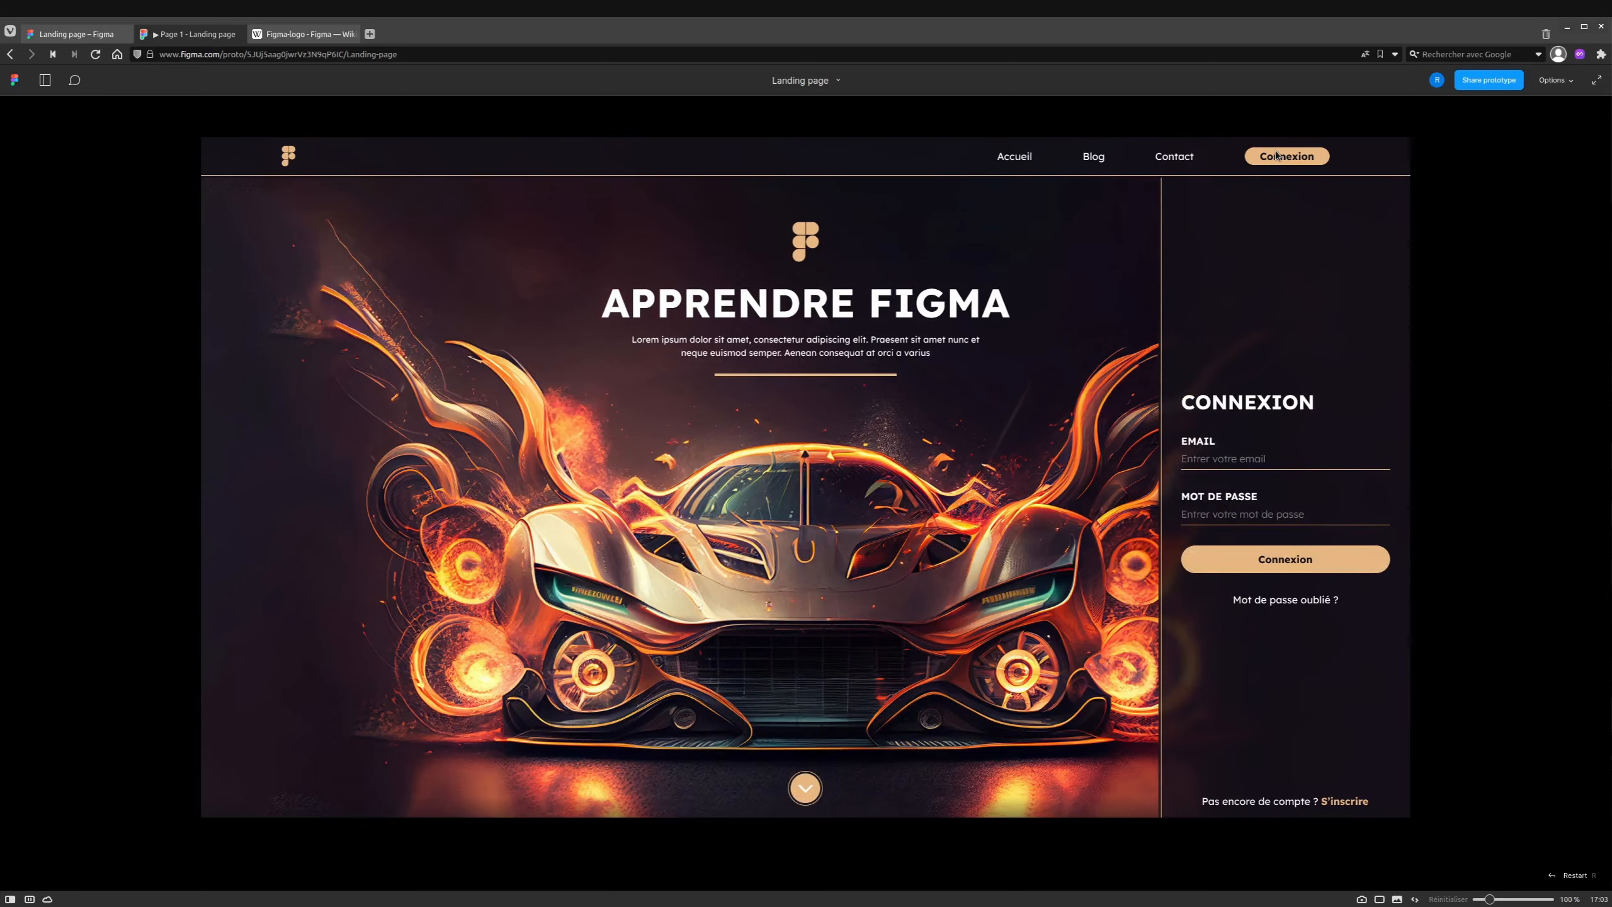
scroll(1096, 253, down, 2)
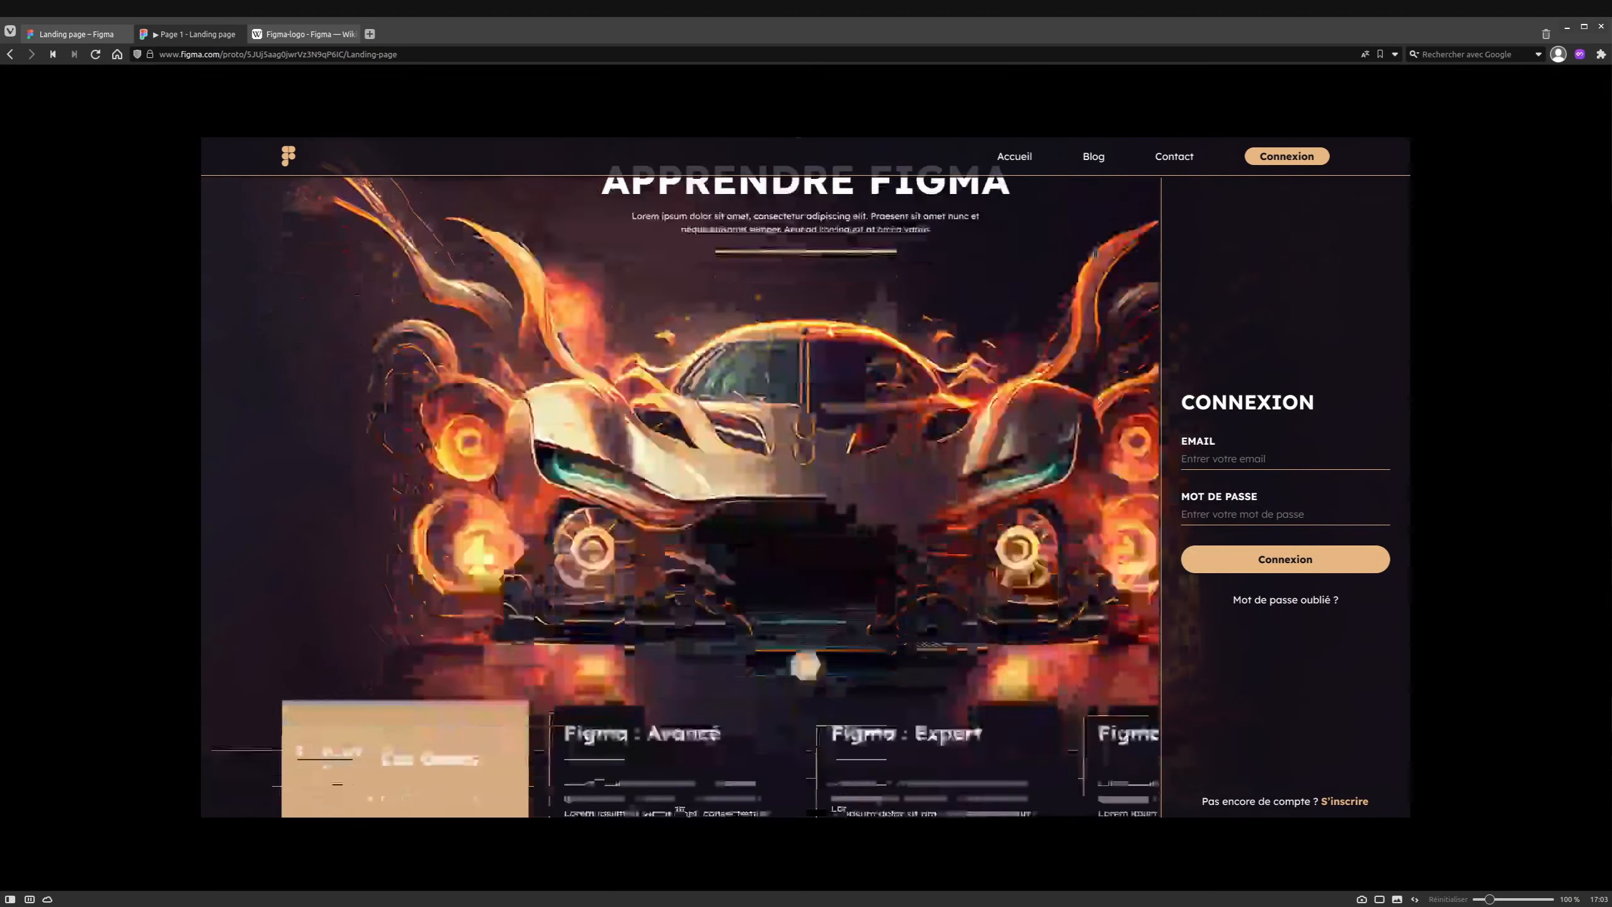
scroll(1096, 252, down, 2)
scroll(1097, 253, up, 4)
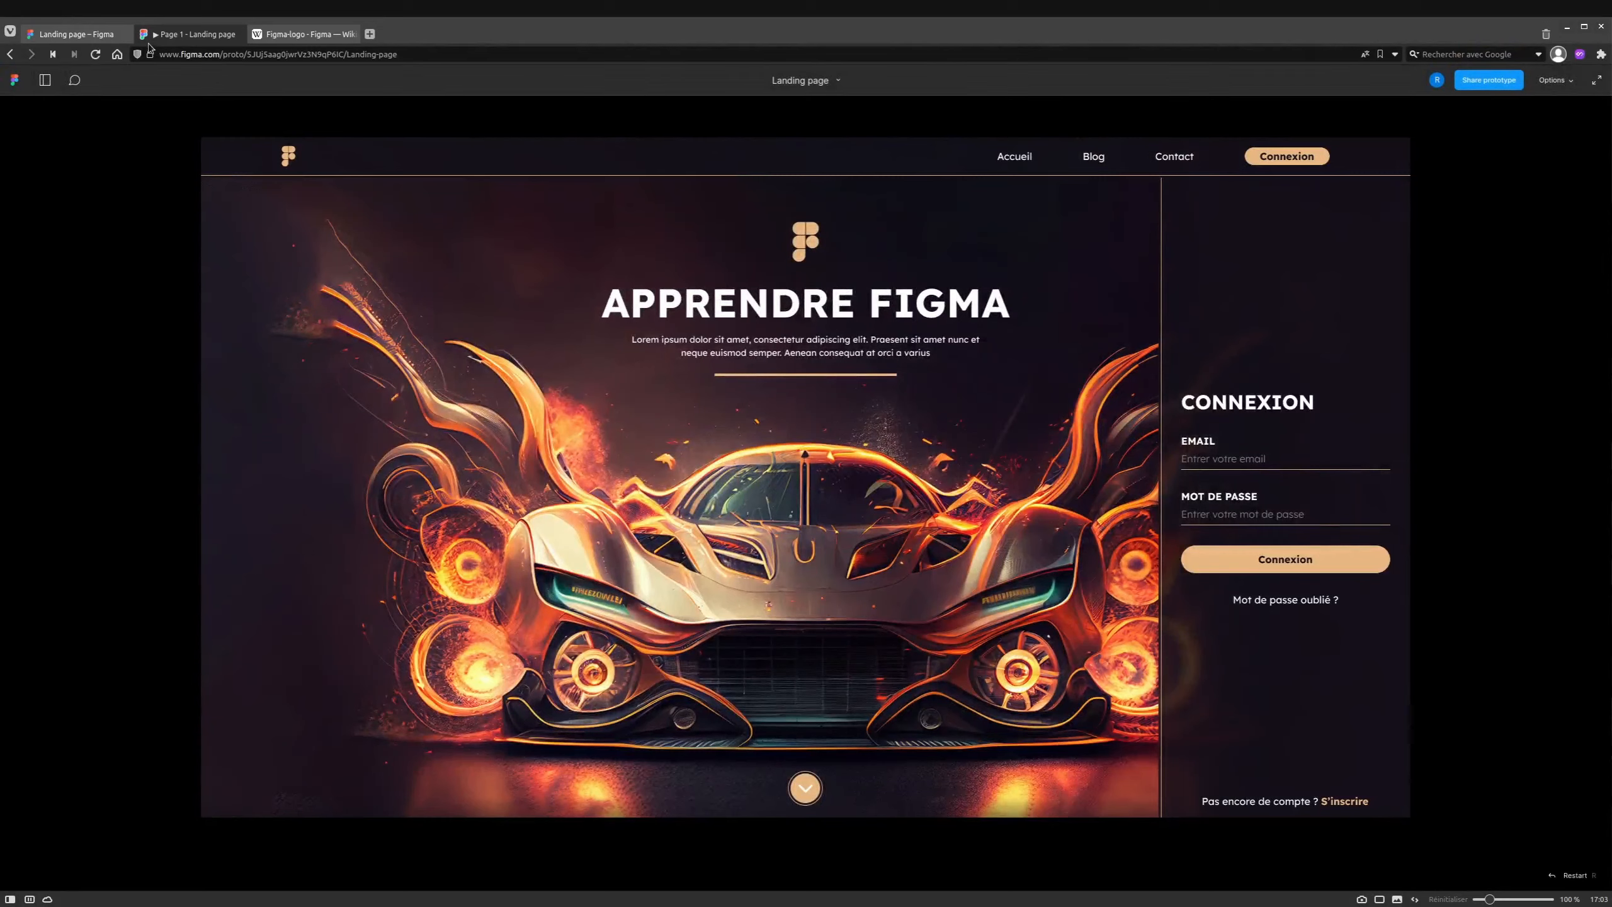
Enable Close when clicking outside for the overlay and test opening and closing the login panel in the preview.
click(73, 33)
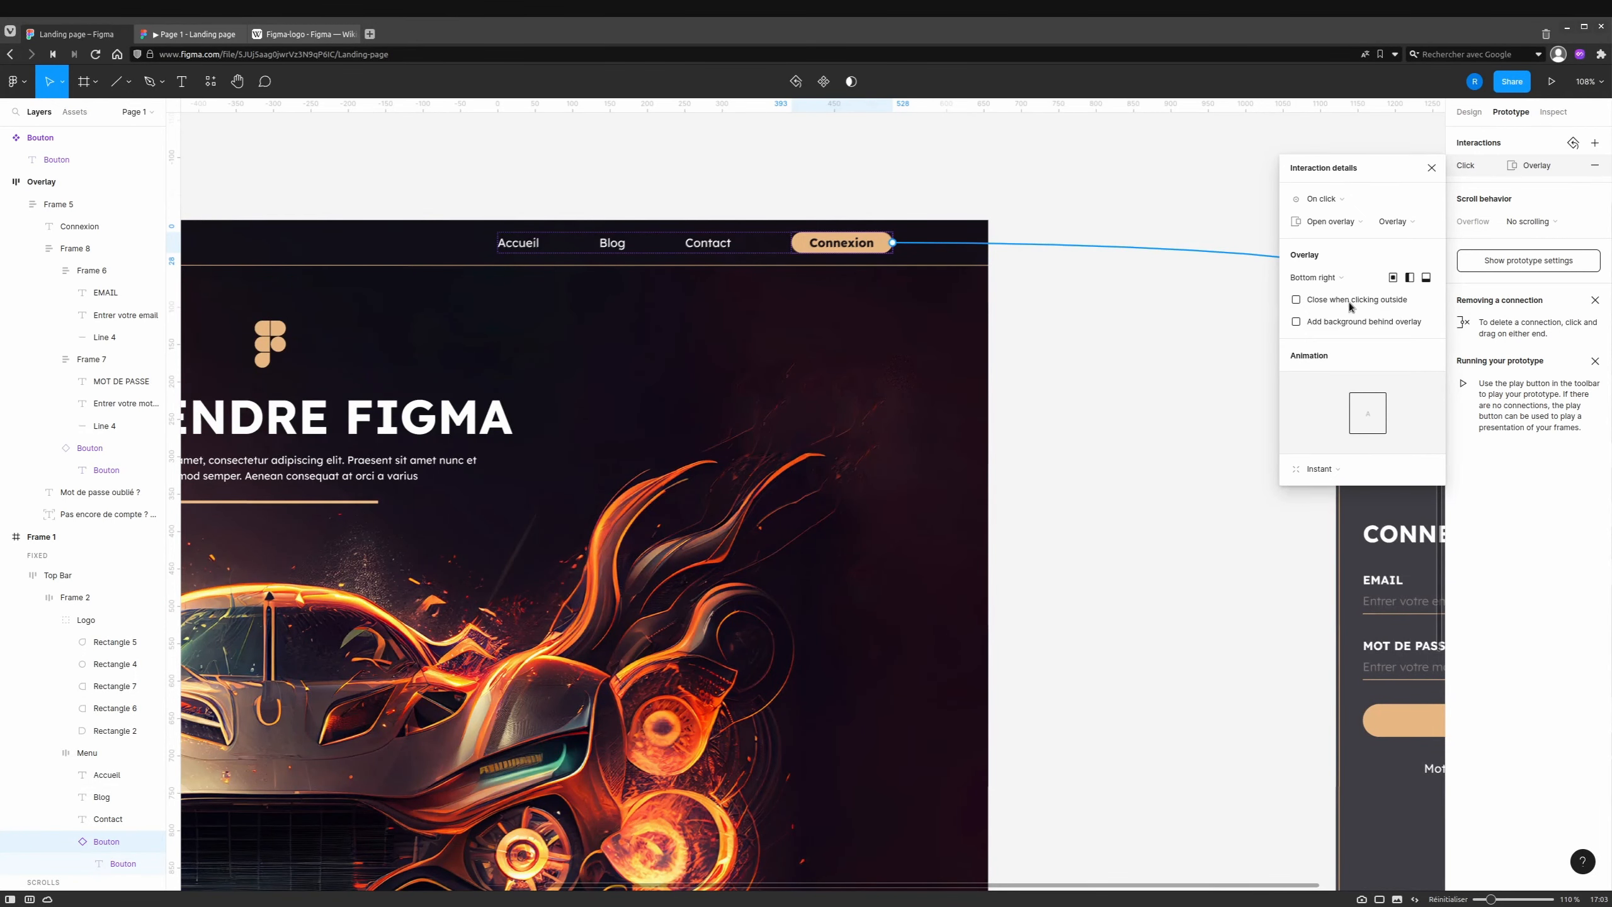
click(1296, 301)
click(194, 33)
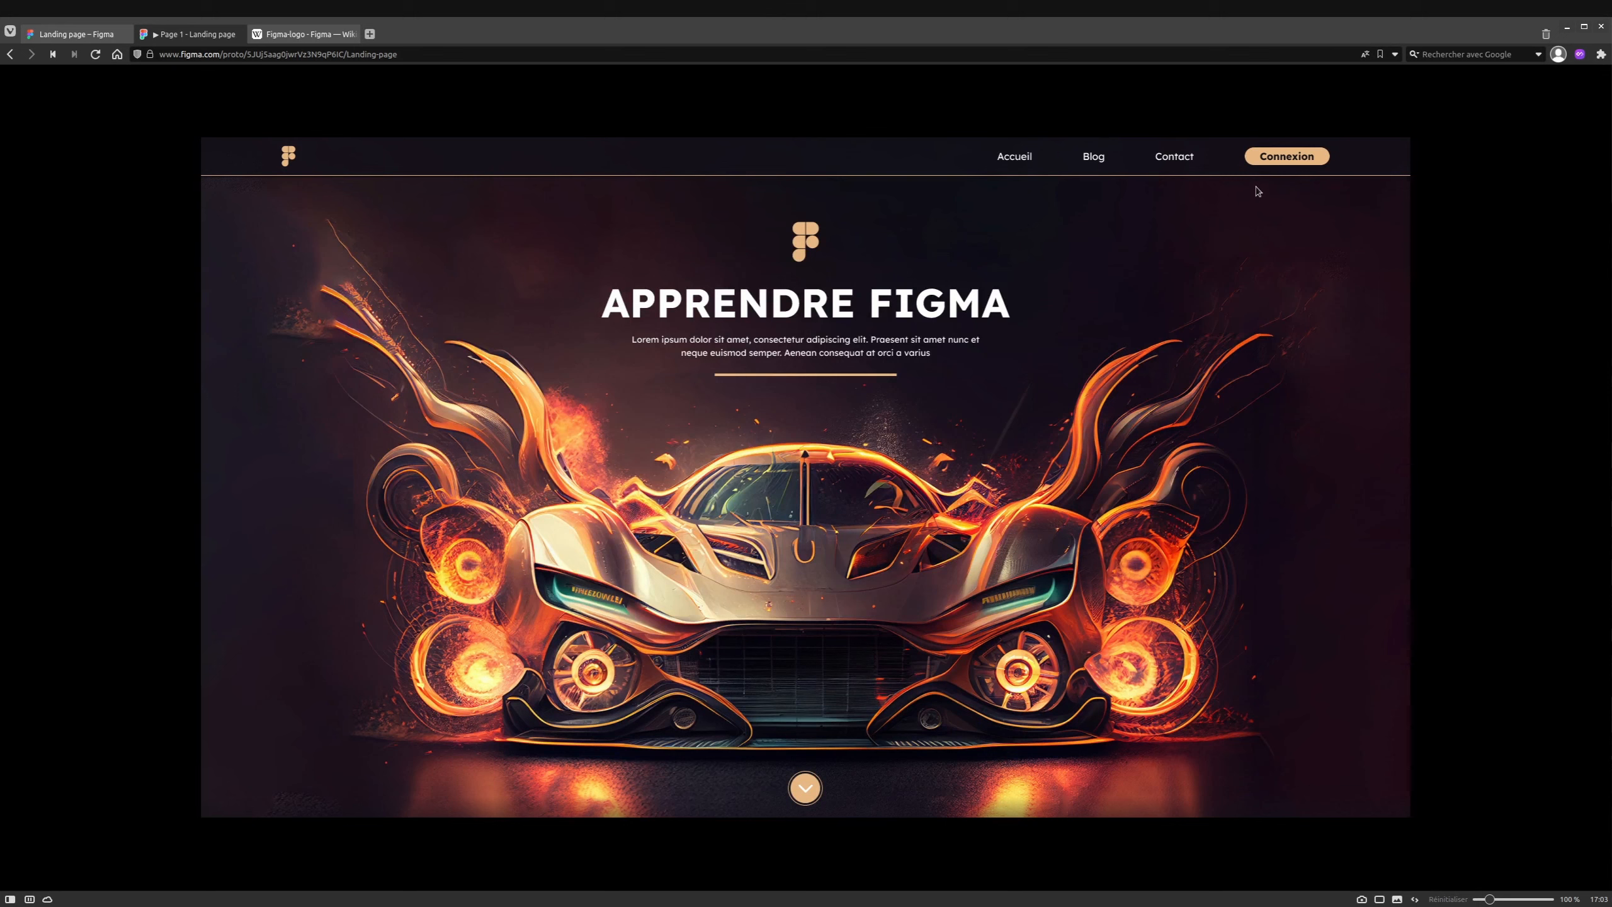
click(1267, 162)
click(1133, 337)
click(1313, 156)
click(1316, 157)
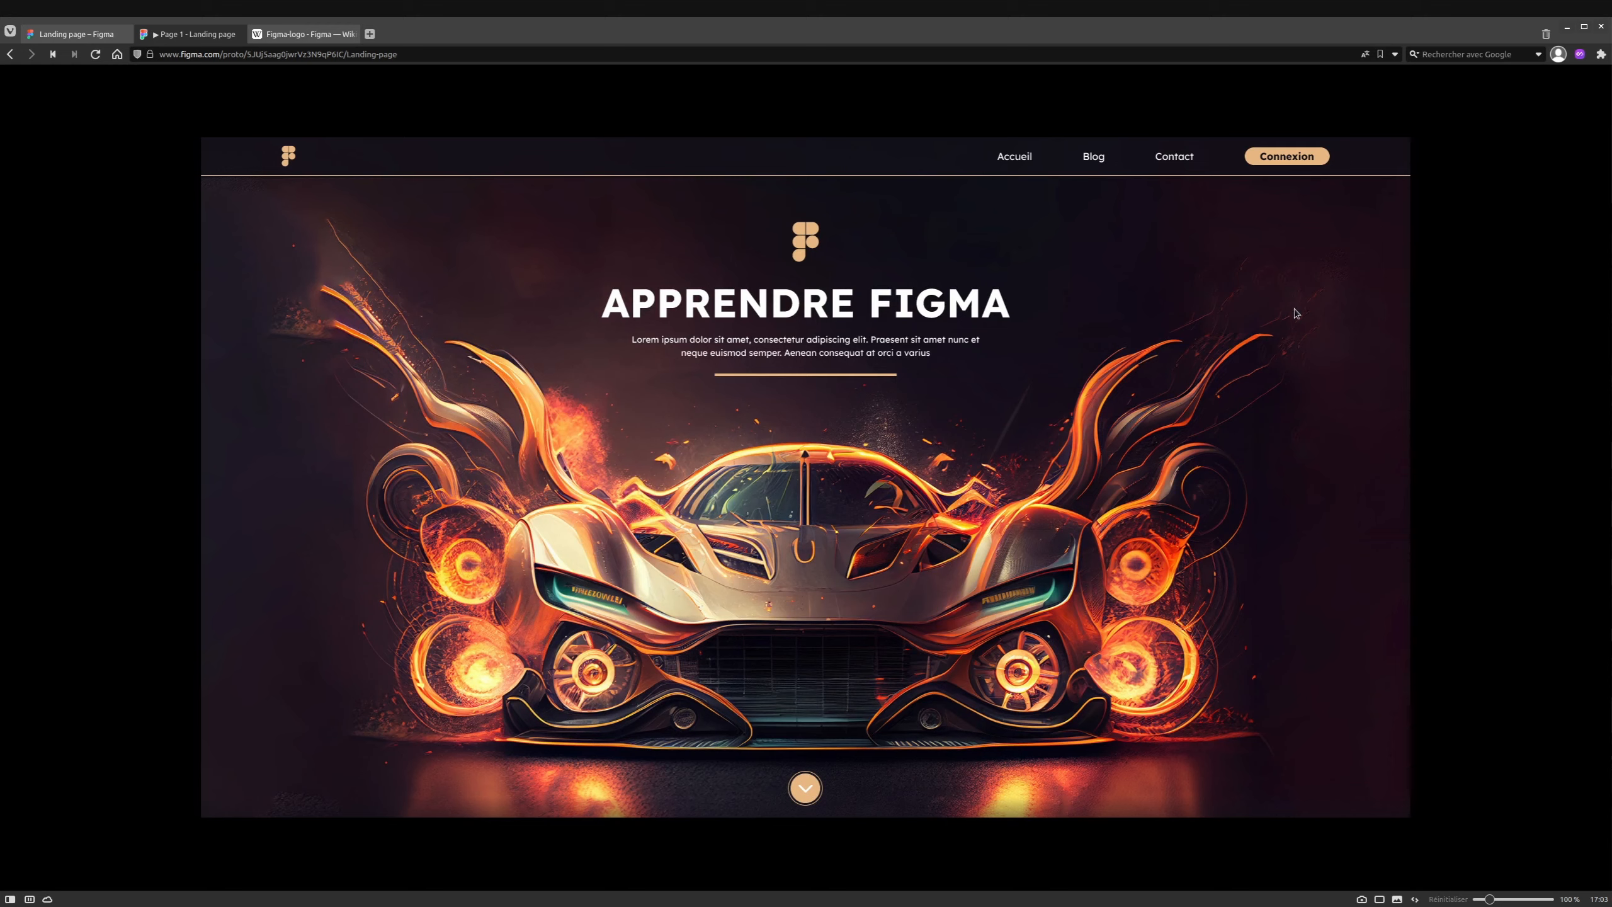
Change the overlay's animation to Move in with a duration of 500 ms.
click(76, 34)
click(1319, 469)
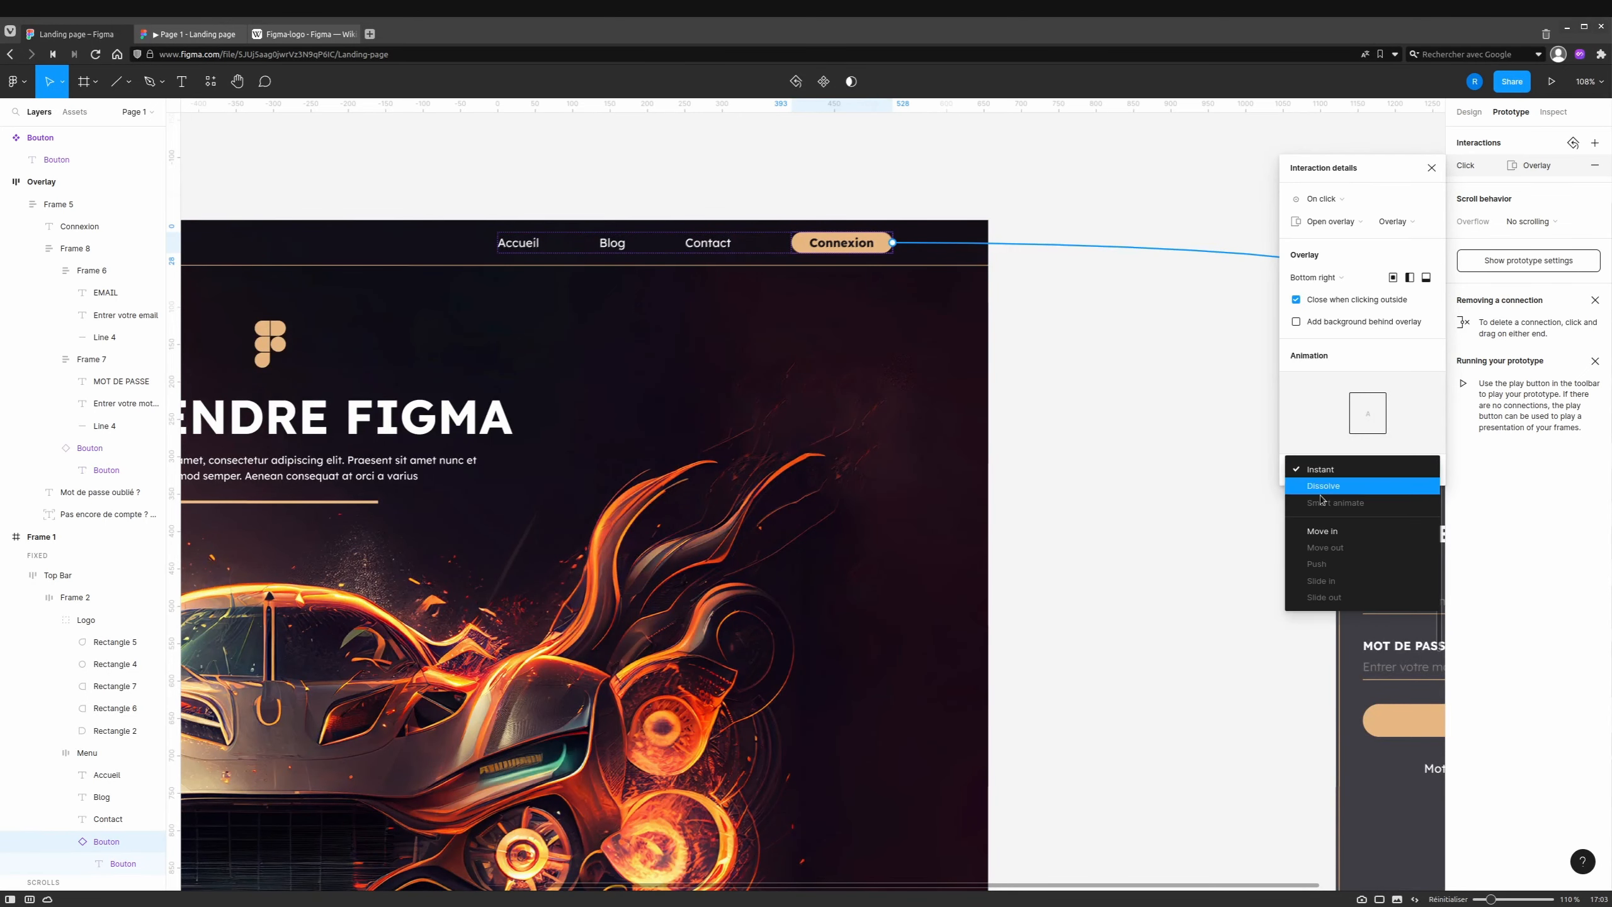
click(1326, 532)
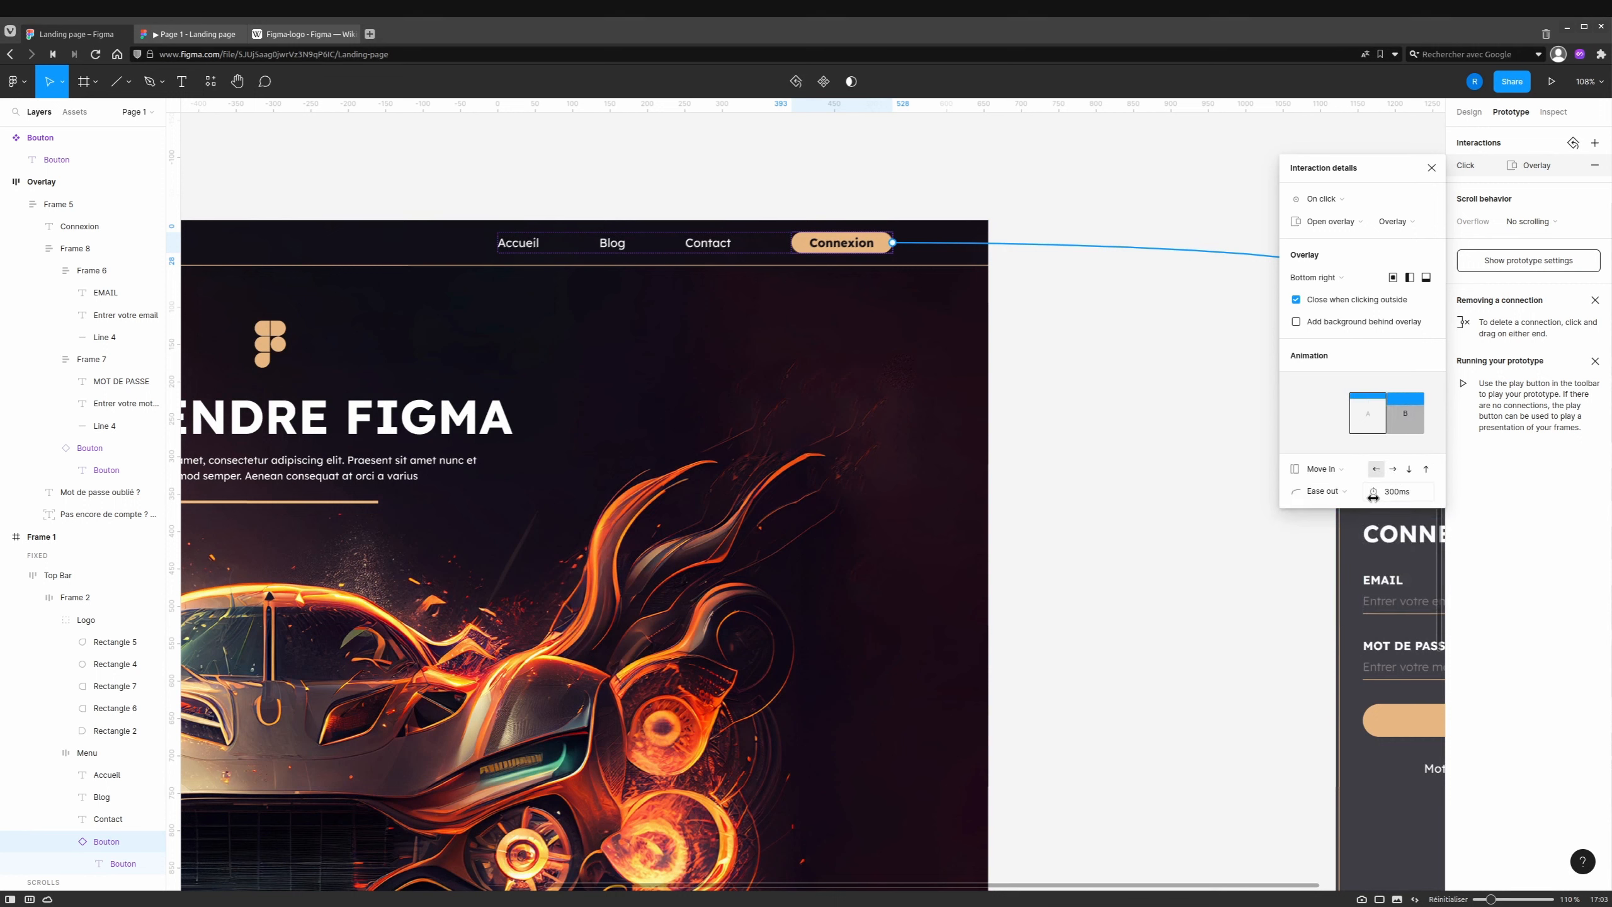
click(1393, 492)
text(500)
key(Return)
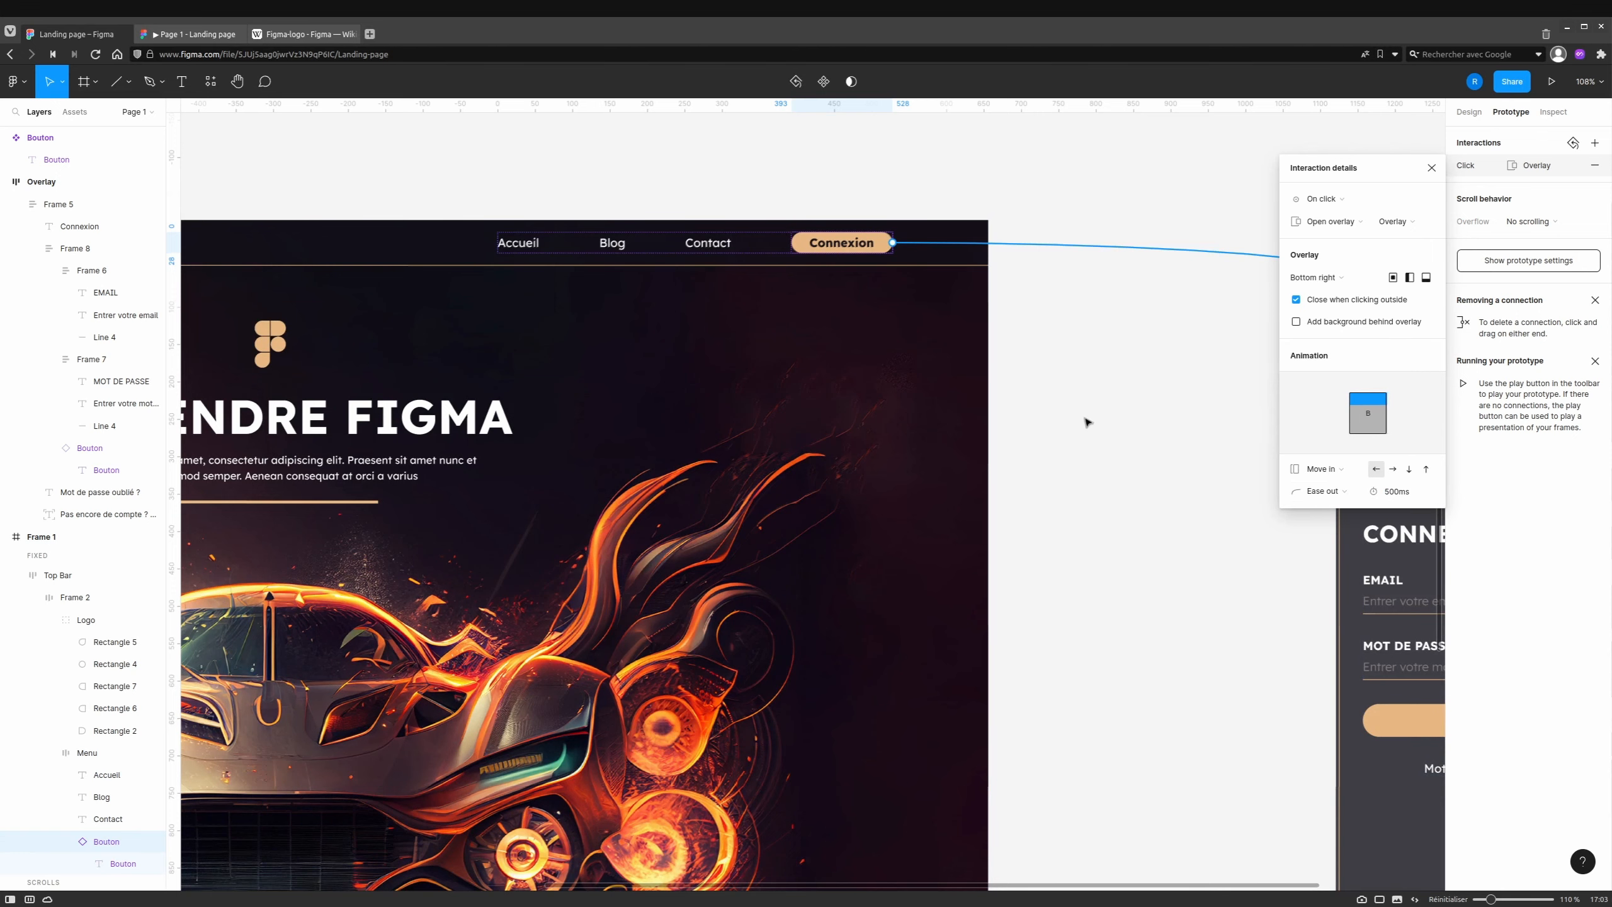
Preview the prototype and test opening and closing the animated login panel, both at the page's start and scrolled to the cards.
click(190, 34)
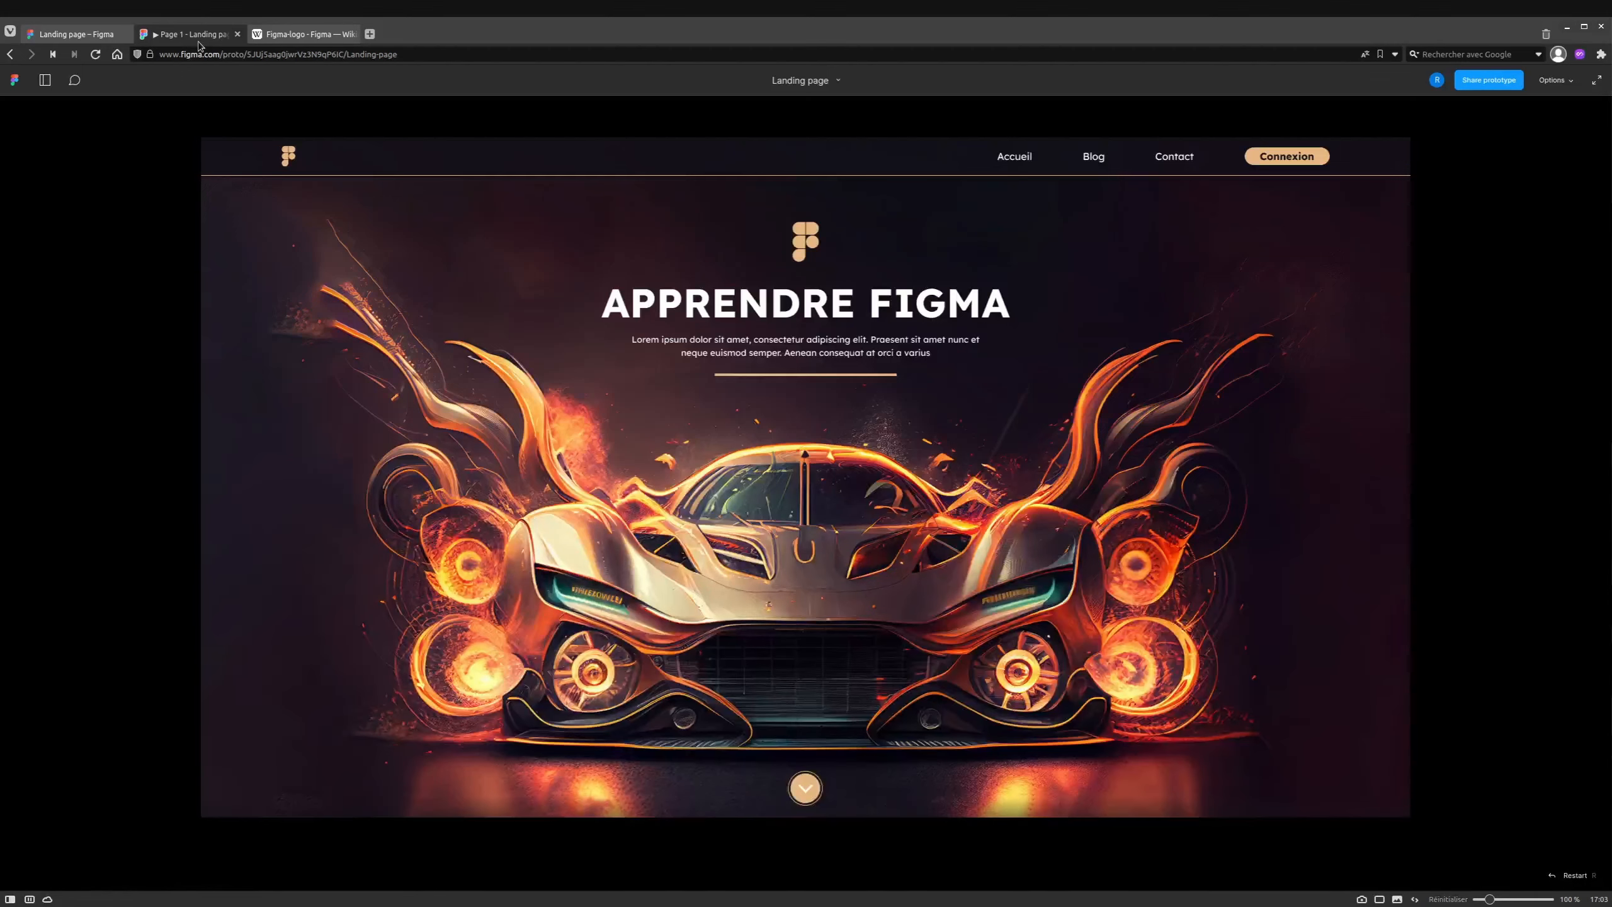
click(1297, 157)
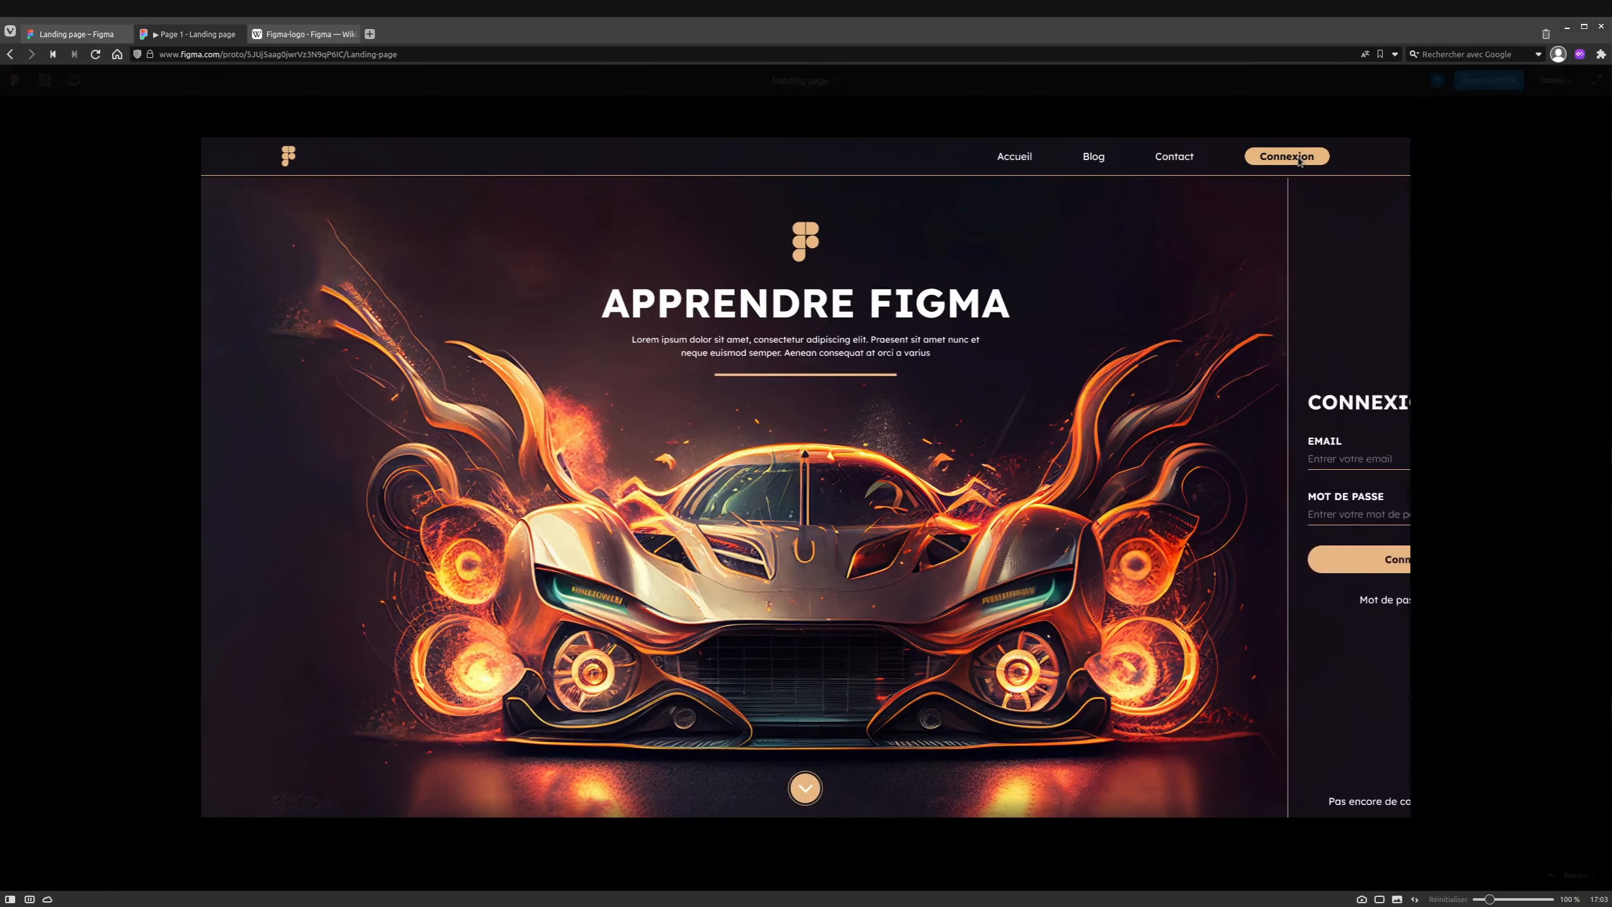
click(1084, 273)
click(1256, 161)
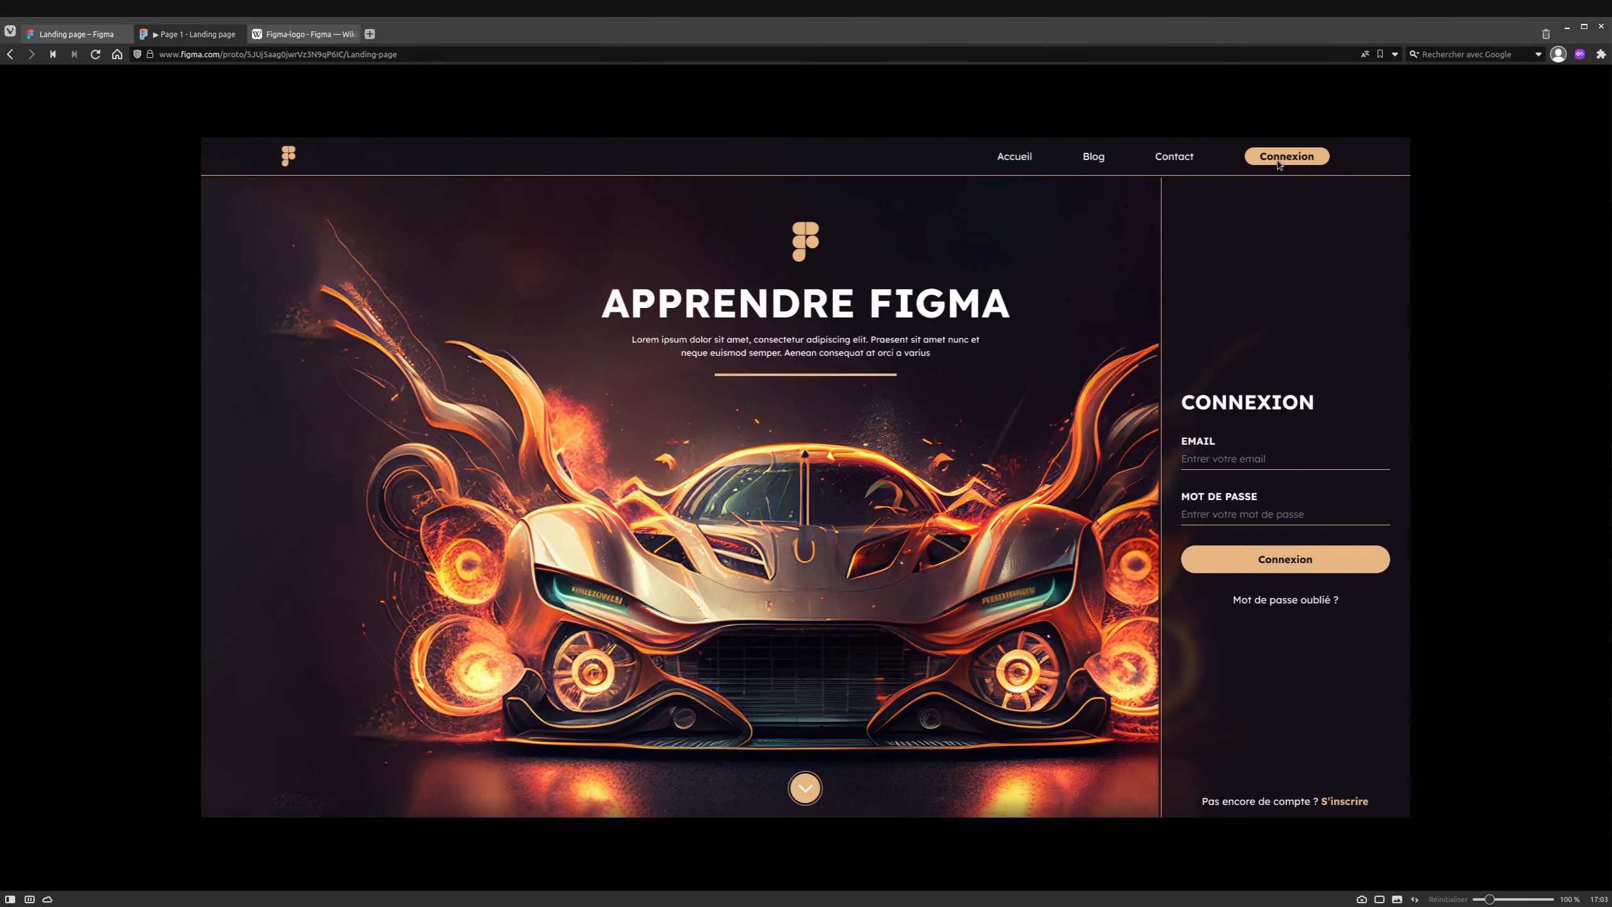
click(1256, 398)
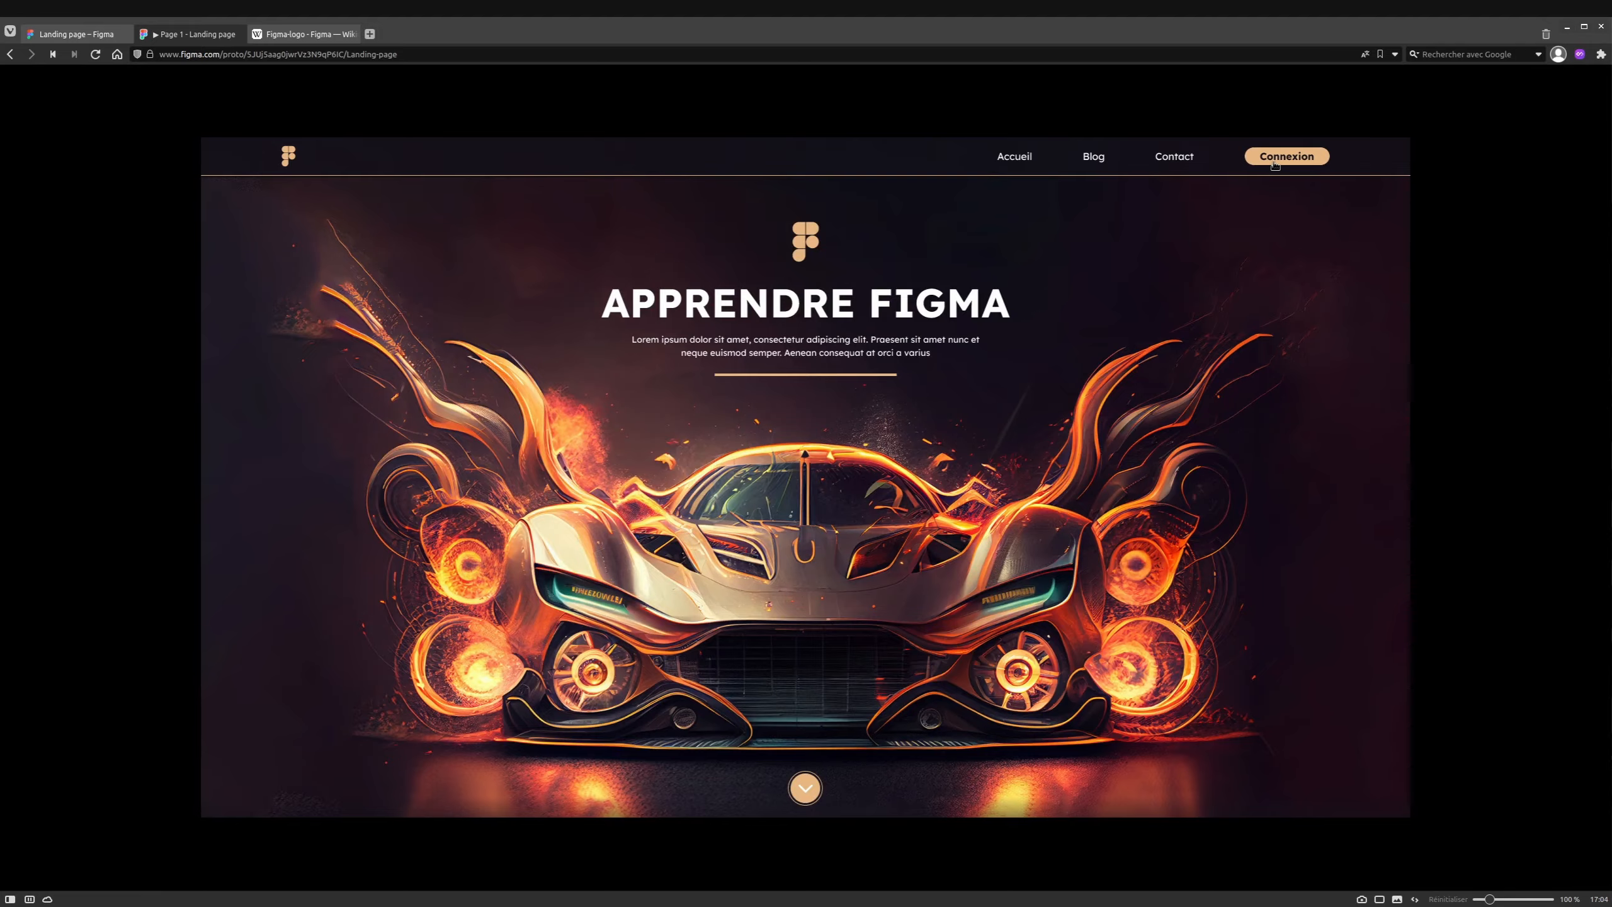
click(1275, 164)
scroll(1087, 398, down, 5)
scroll(1081, 423, up, 5)
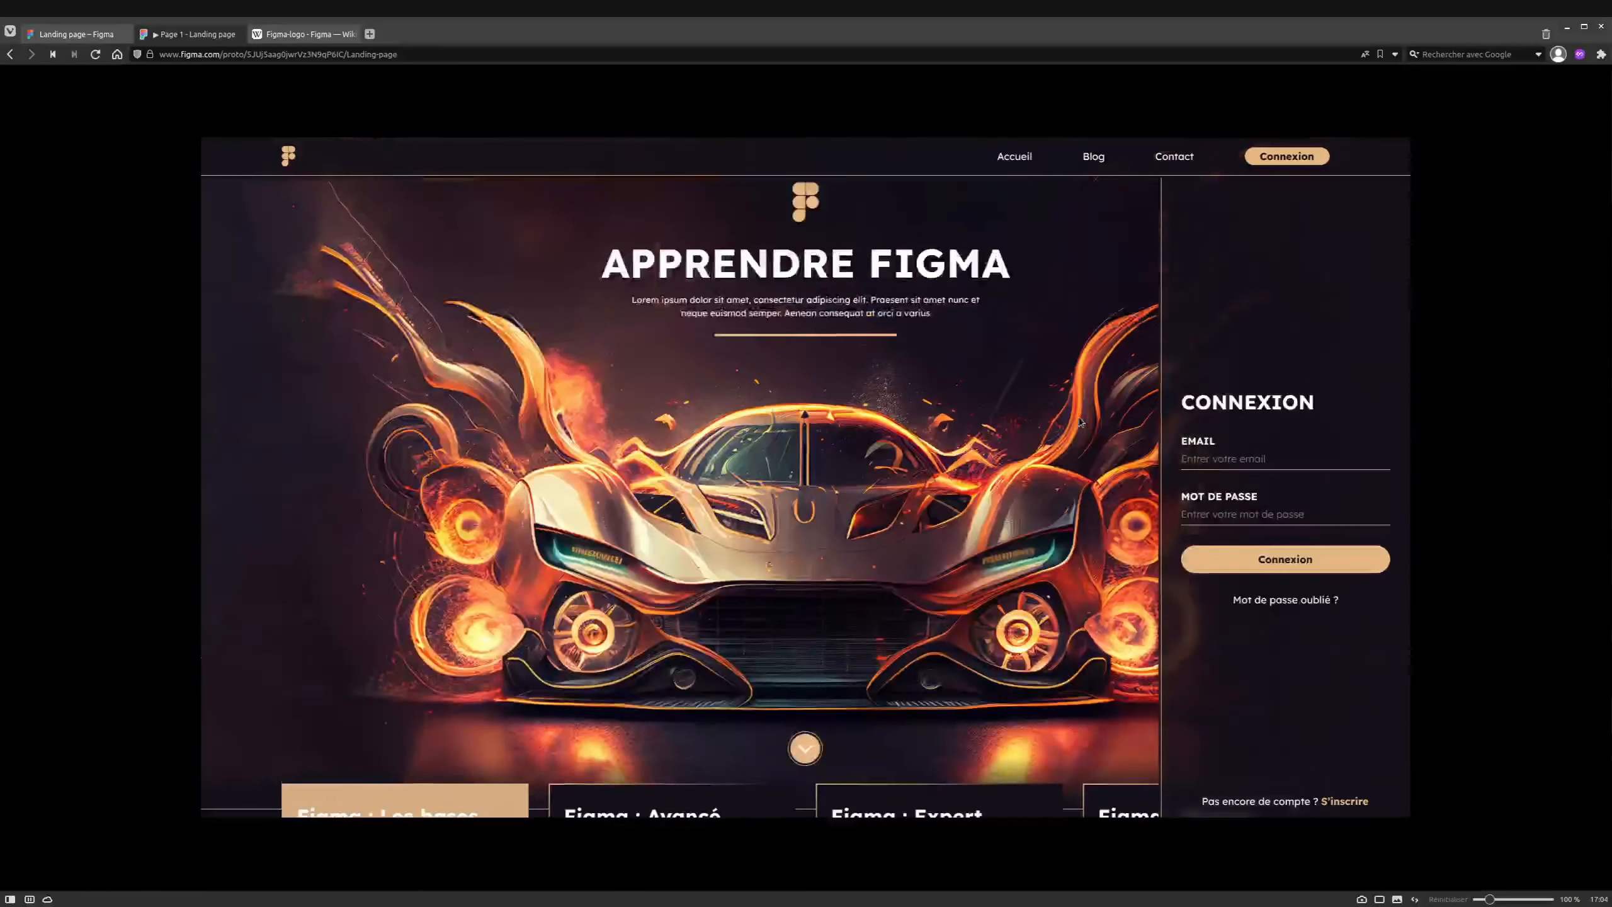
scroll(1078, 416, down, 4)
click(1060, 445)
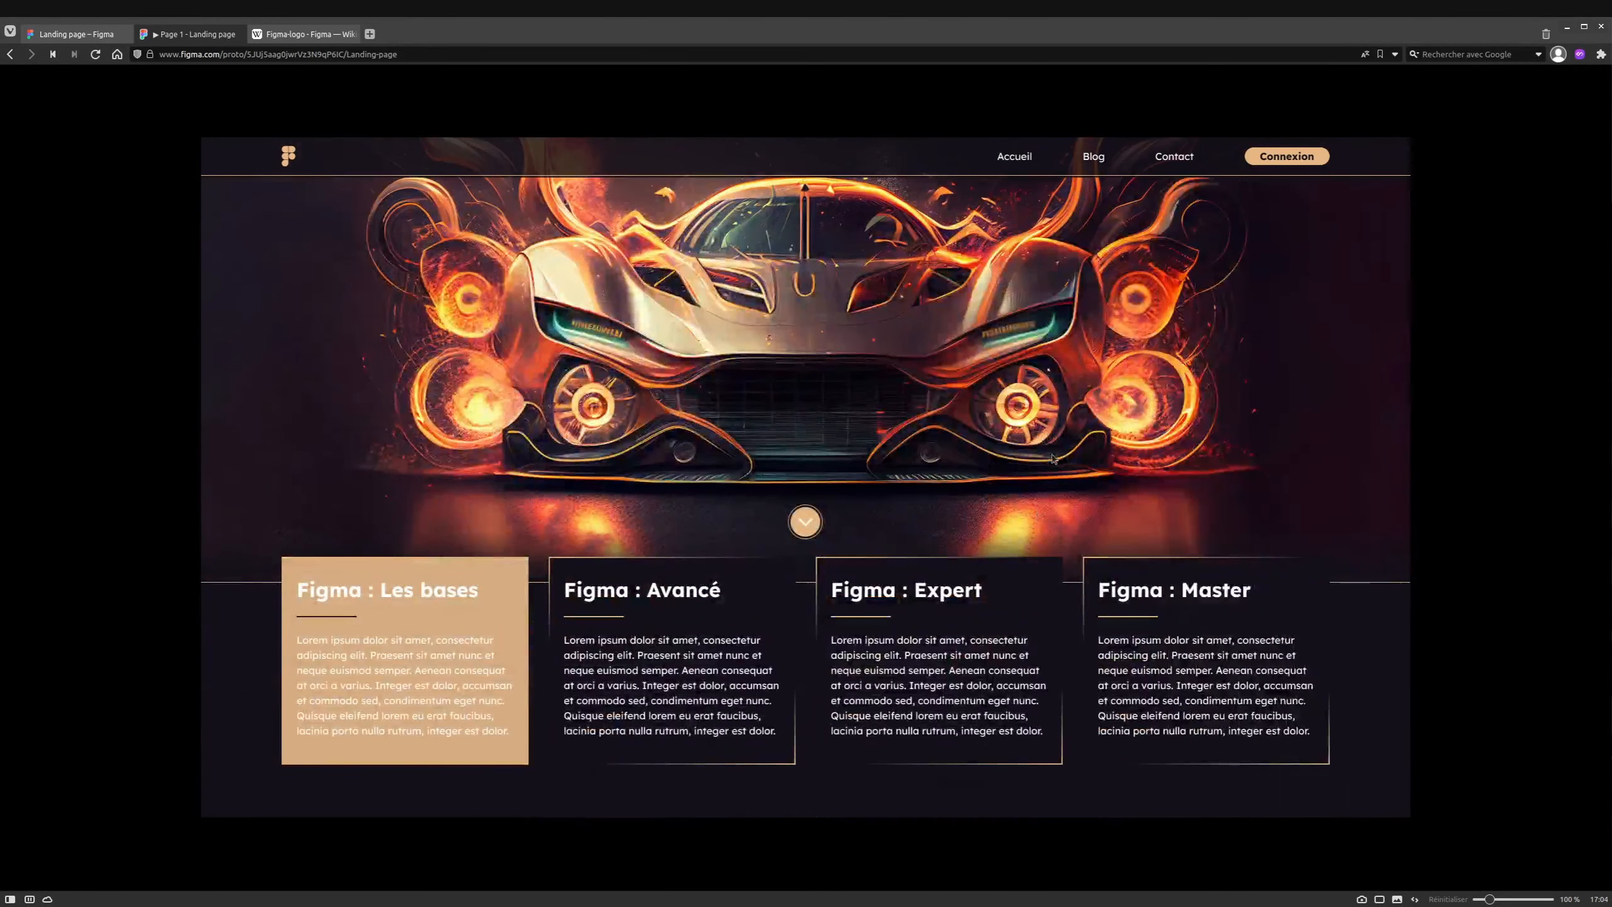
click(1292, 158)
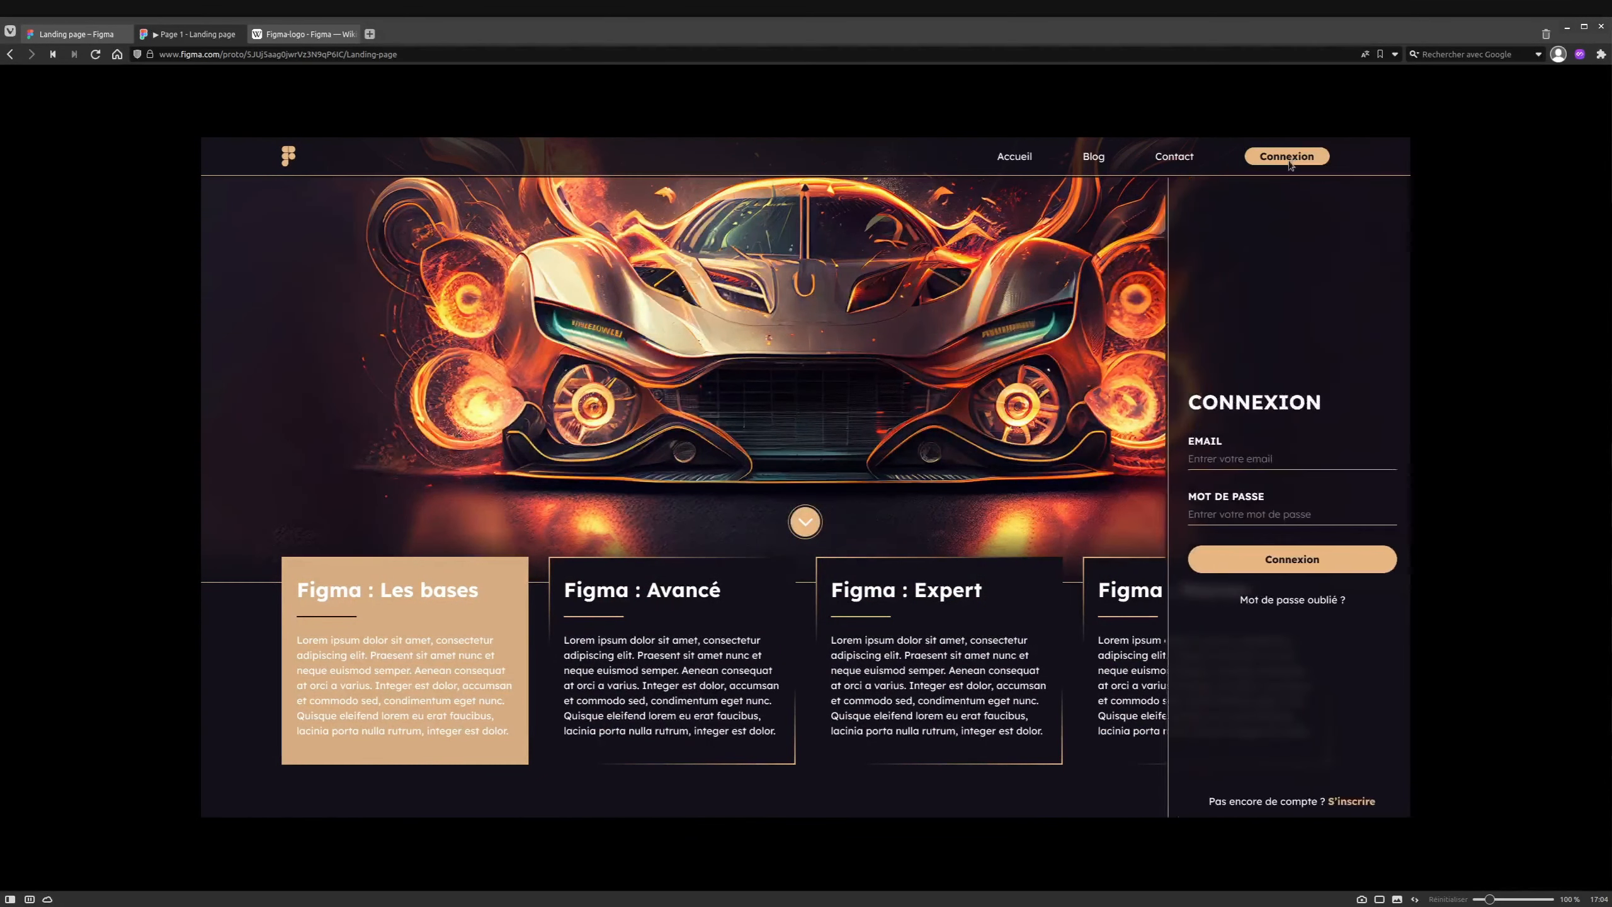